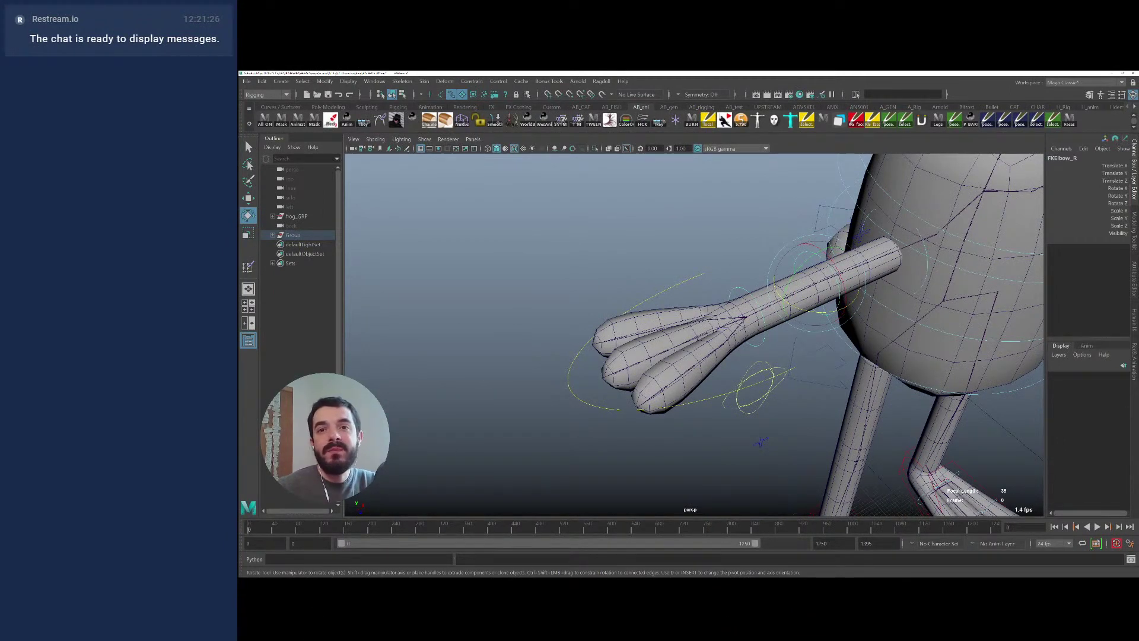
Select the Fingers_R control curve around the frog's right hand
left_click_drag(653, 341, 707, 335, "alt")
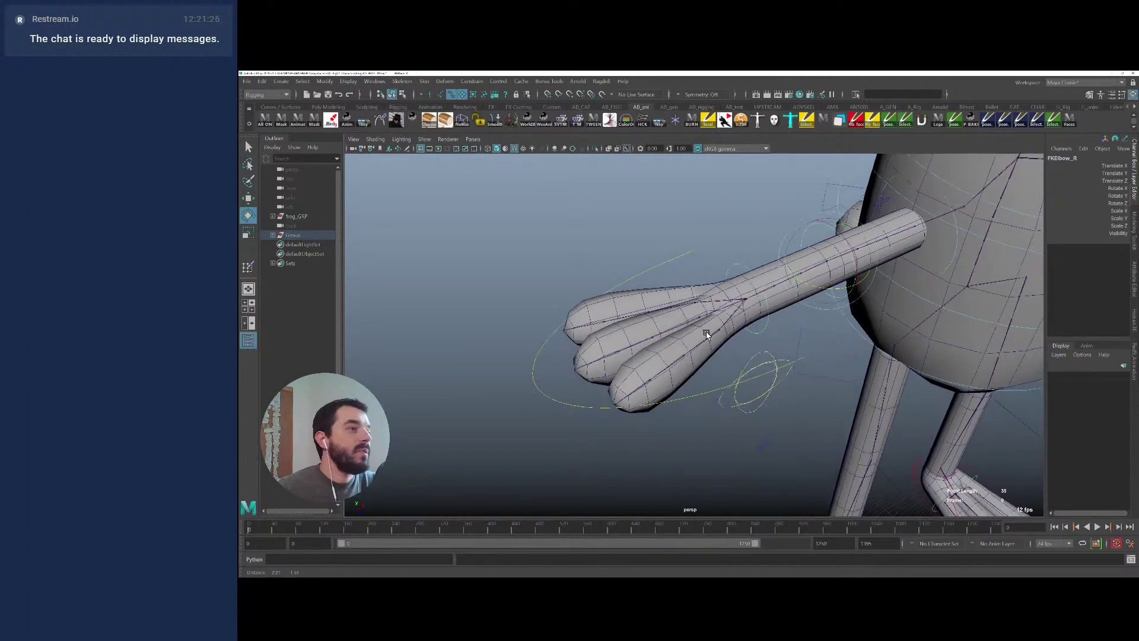
middle_click_drag(706, 333, 704, 334, "alt")
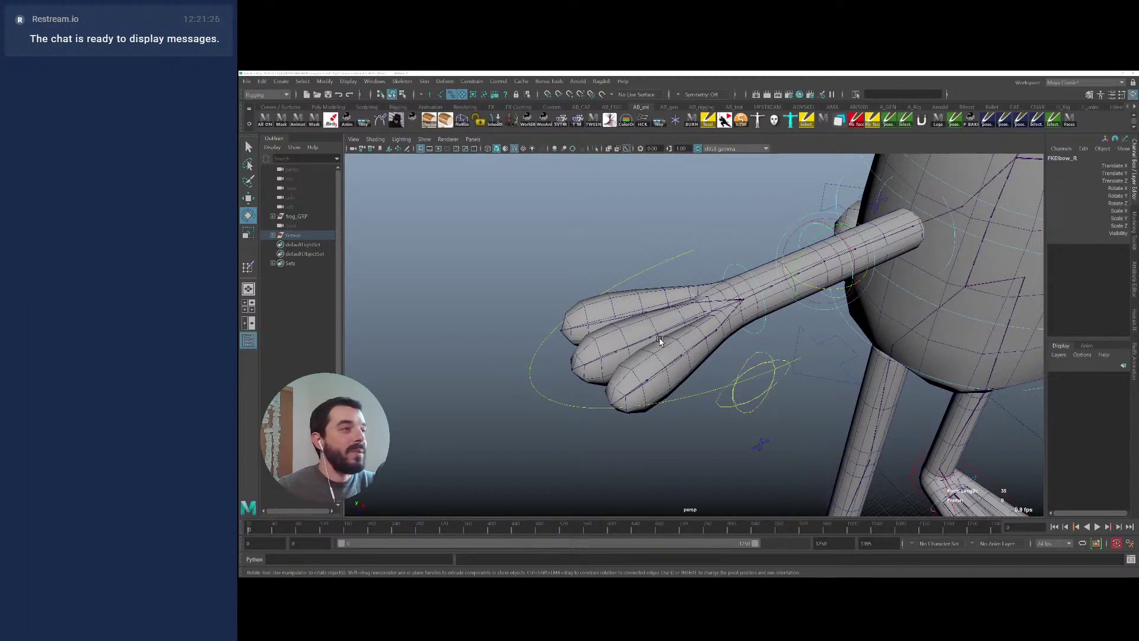
left_click_drag(660, 340, 686, 342, "alt")
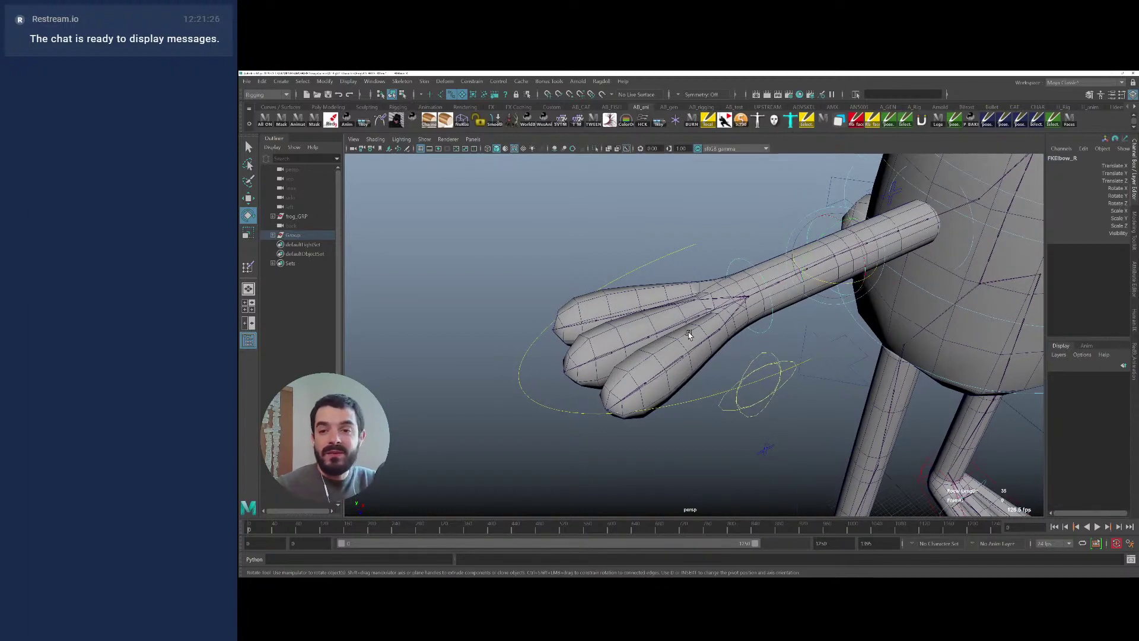
left_click(531, 406)
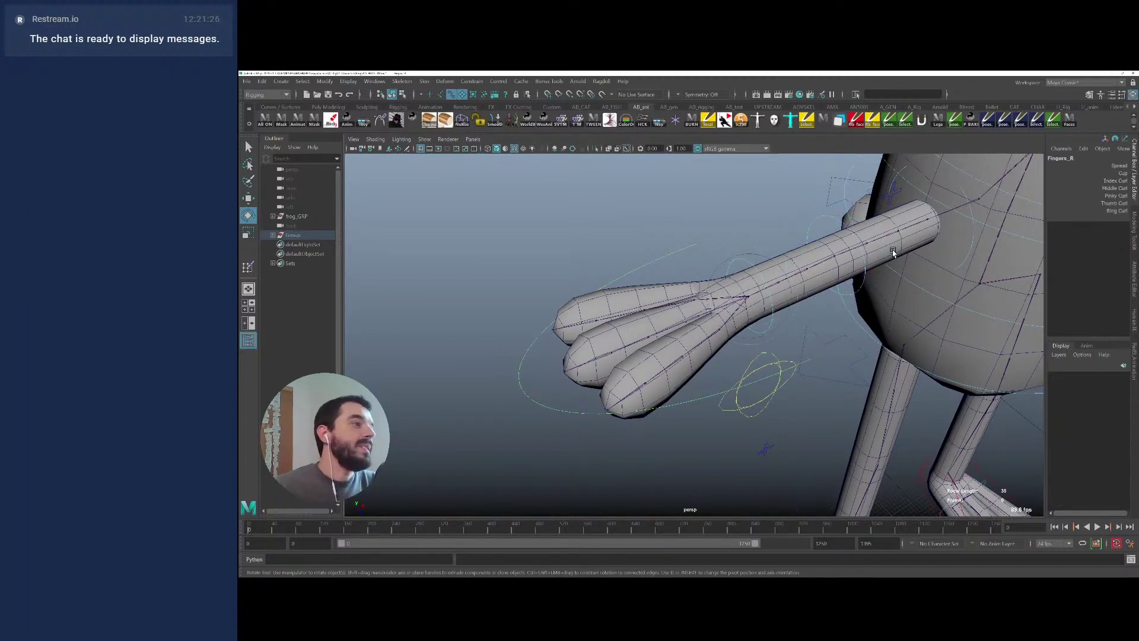
middle_click_drag(887, 317, 809, 308, "alt")
right_click_drag(809, 308, 777, 298, "alt")
middle_click_drag(777, 298, 699, 287, "alt")
right_click_drag(699, 287, 827, 271, "alt")
middle_click_drag(826, 271, 826, 307, "alt")
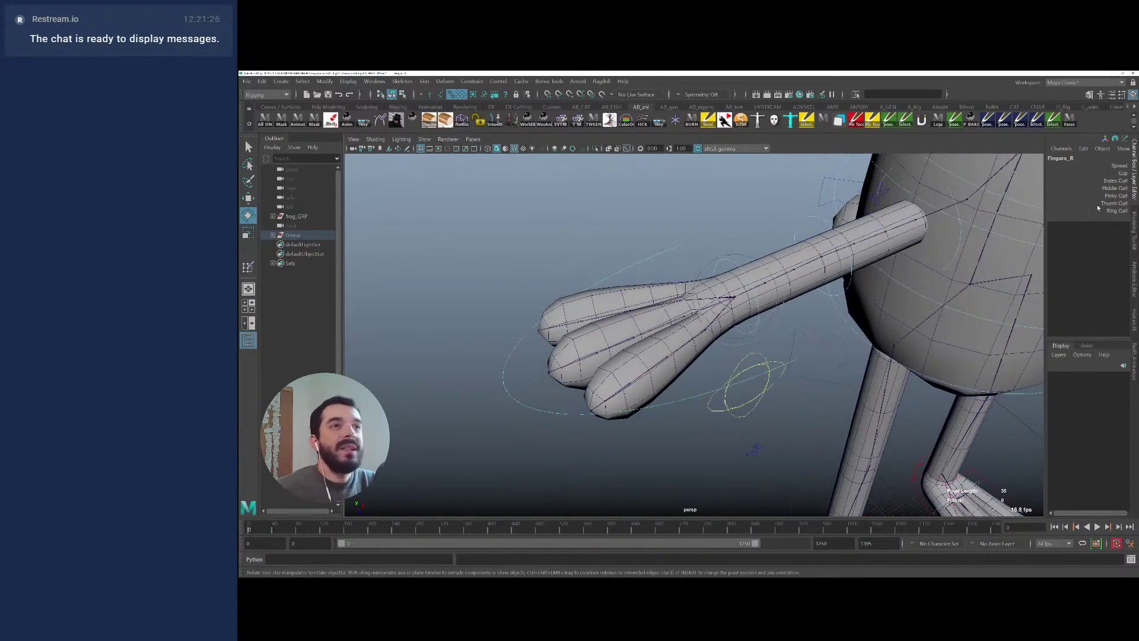
Widen the Channel Box and test the Index Curl attribute of Fingers_R, undoing the test change
left_click_drag(1046, 196, 897, 195)
left_click(1078, 180)
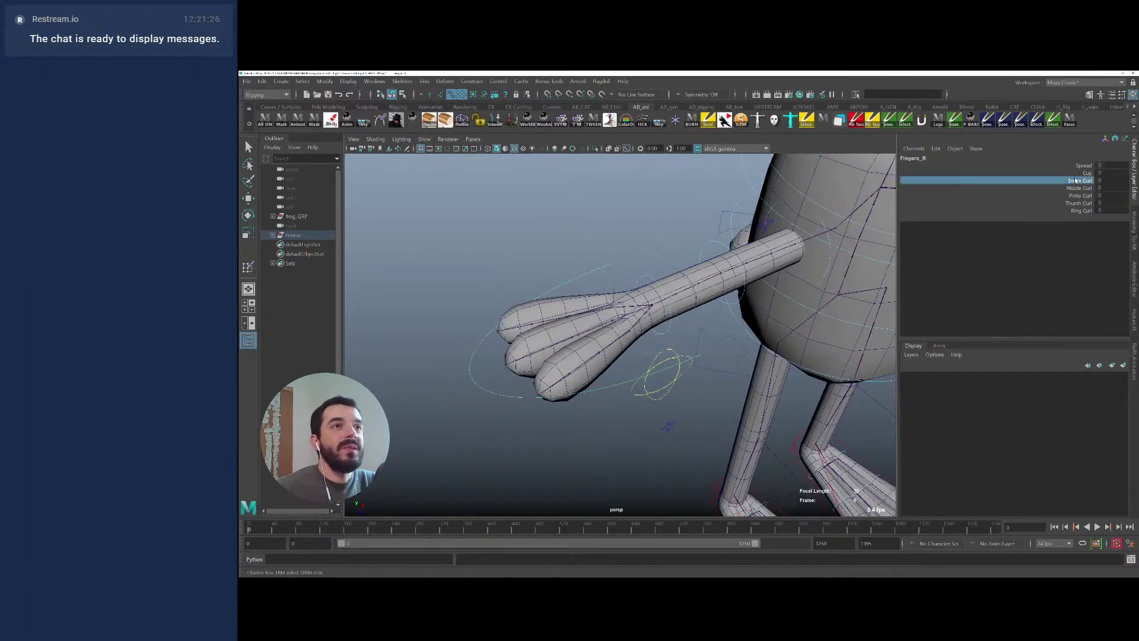
middle_click_drag(565, 285, 567, 362)
key("q")
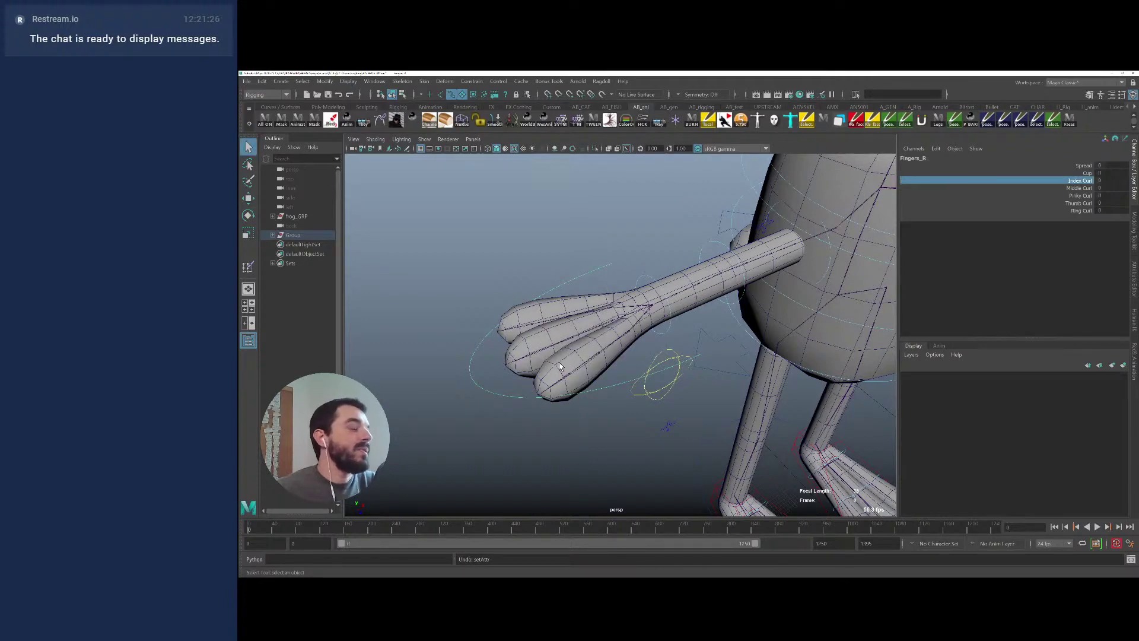
Switch the arms mesh to vertex mode and select the outer vertices of the right index finger
right_click_drag(573, 363, 597, 375, "alt")
left_click_drag(596, 373, 594, 379, "alt")
right_click_drag(595, 379, 528, 351)
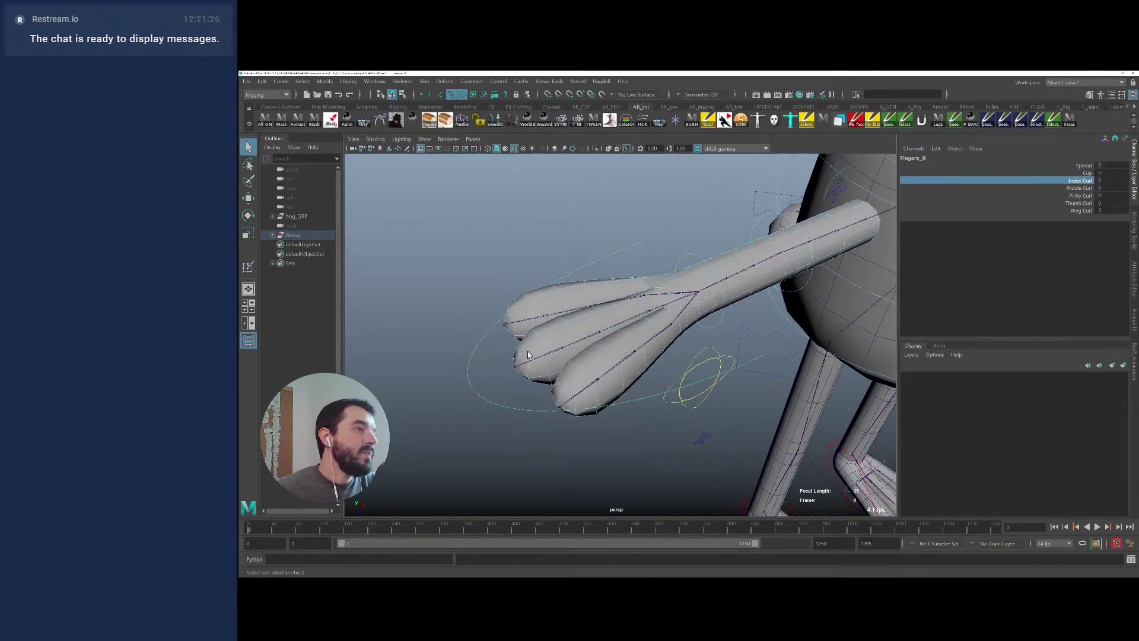
left_click_drag(557, 404, 480, 417, "alt")
left_click(514, 357)
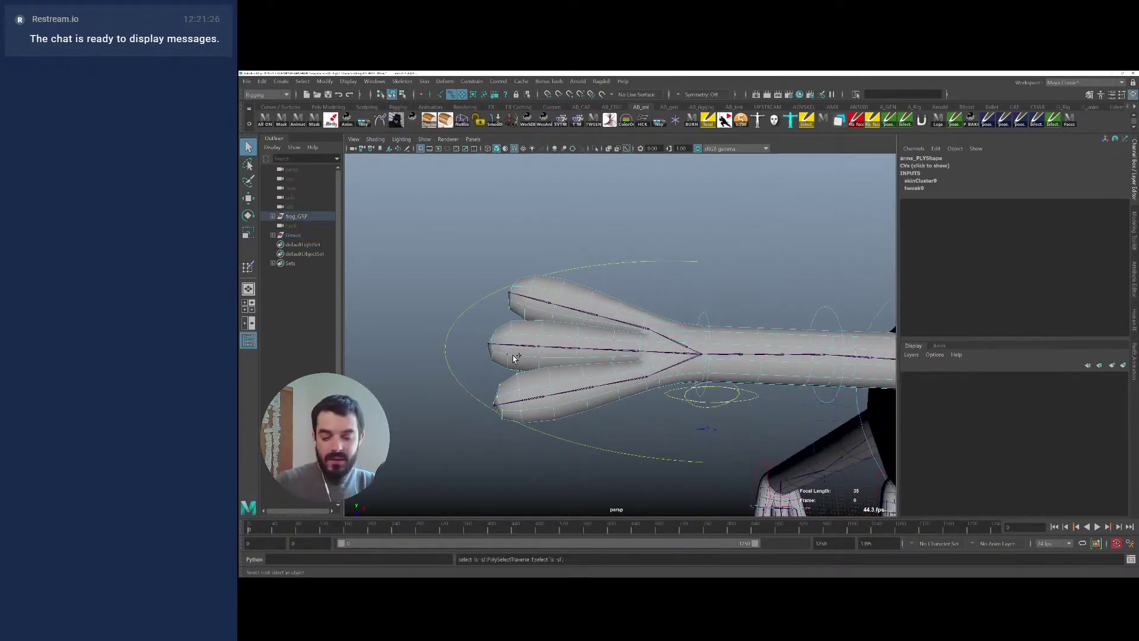
Open the Component Editor with the Smooth Skins weights and resize its window so the hand stays visible
left_click(374, 82)
mouse_move(463, 115)
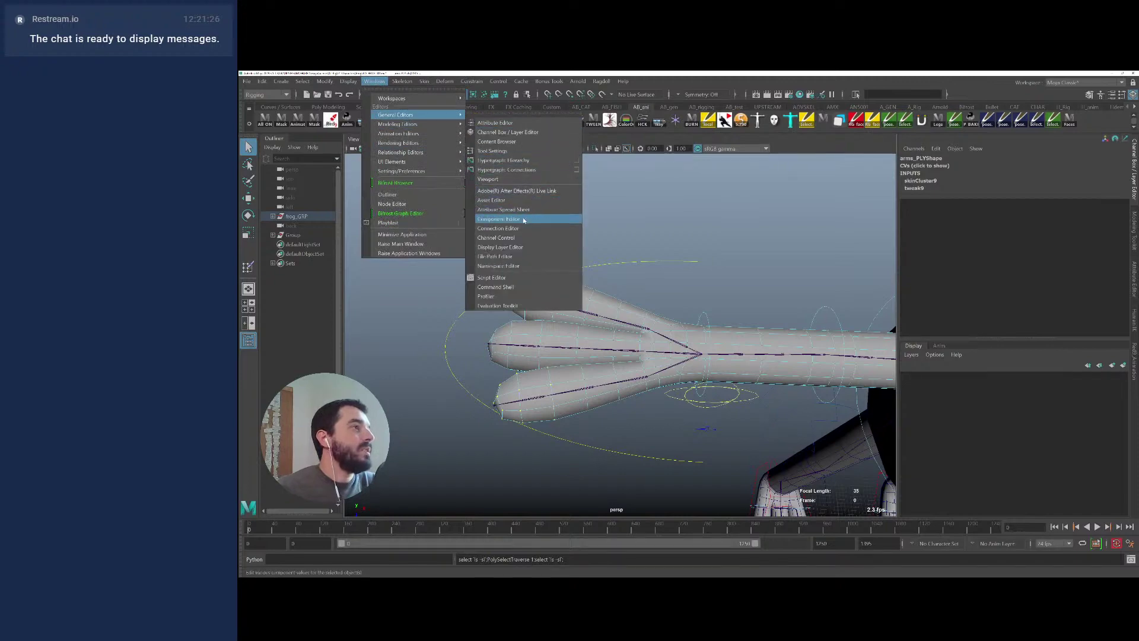
left_click(498, 219)
left_click_drag(651, 121, 862, 121)
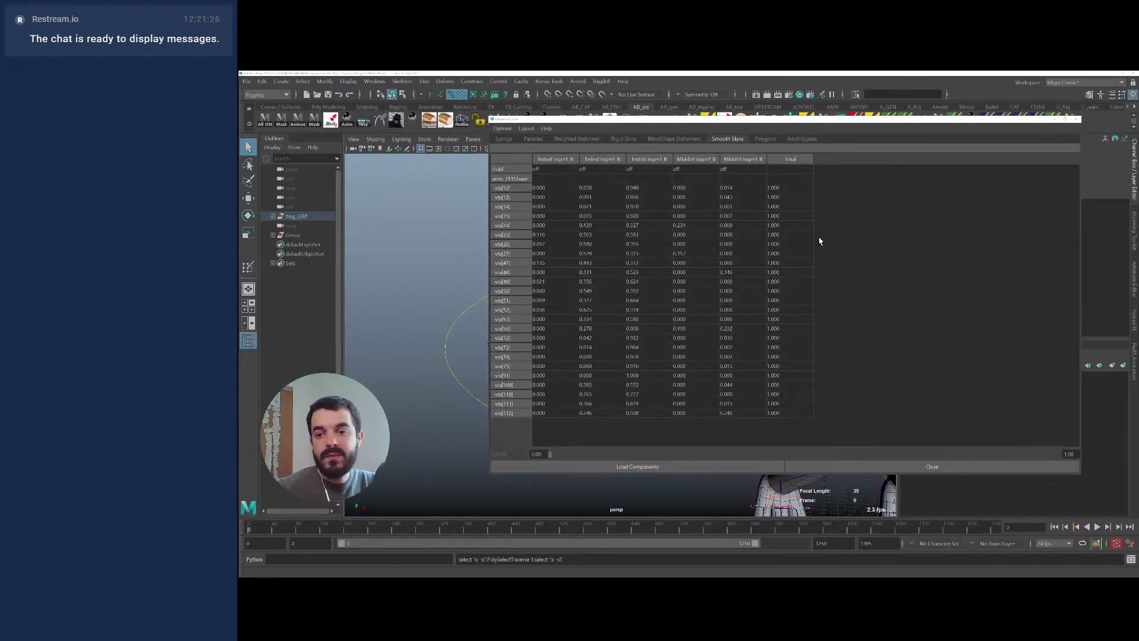
left_click_drag(491, 118, 741, 149)
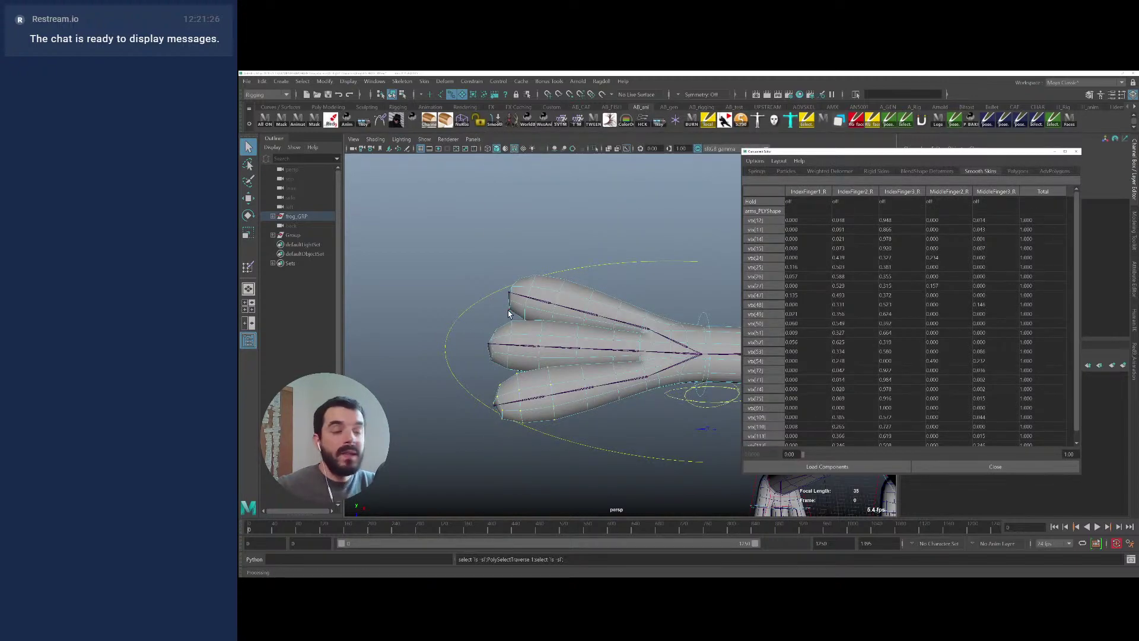
Set the IndexFinger3_R weight to 1 for all selected vertices of the index finger's outer part
left_click_drag(508, 310, 505, 305, "alt")
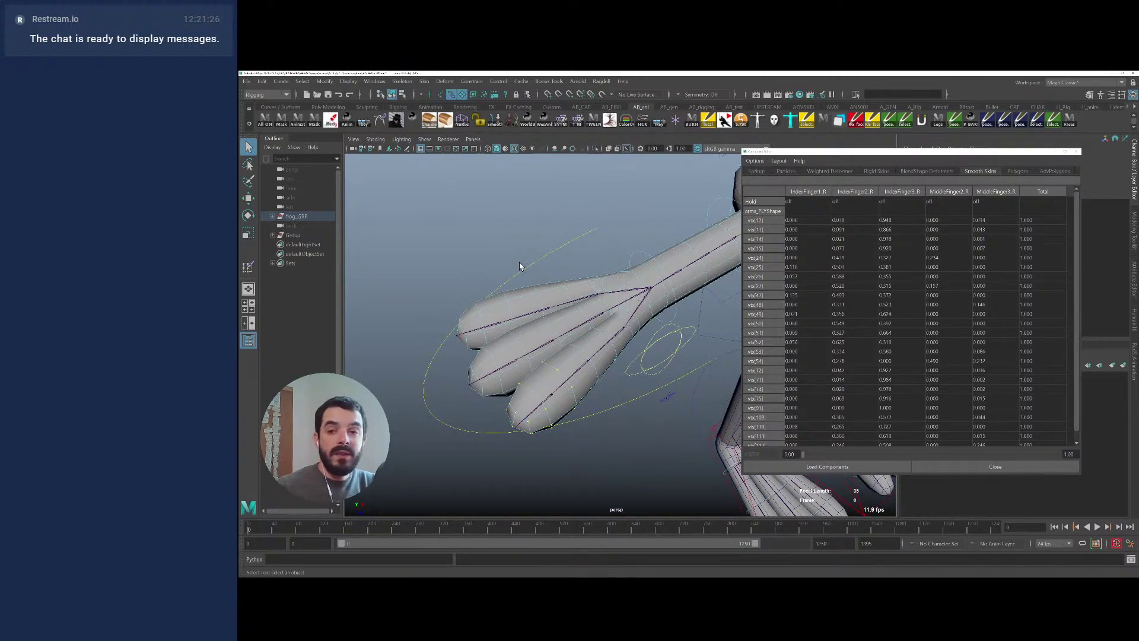
left_click_drag(599, 312, 566, 310, "alt")
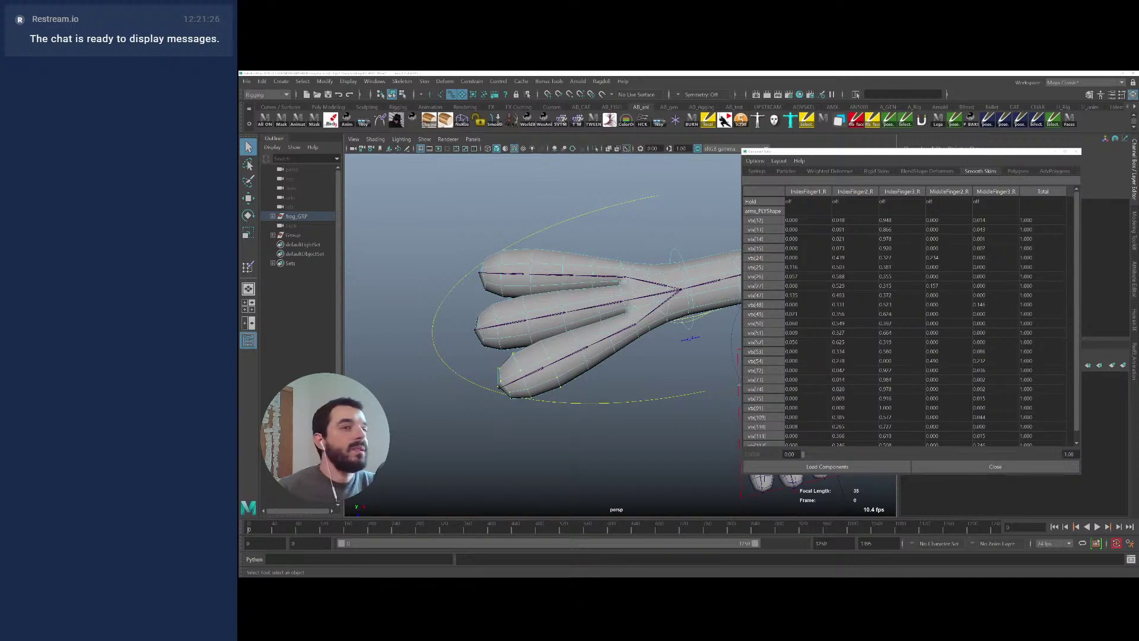
middle_click_drag(620, 262, 579, 259, "alt")
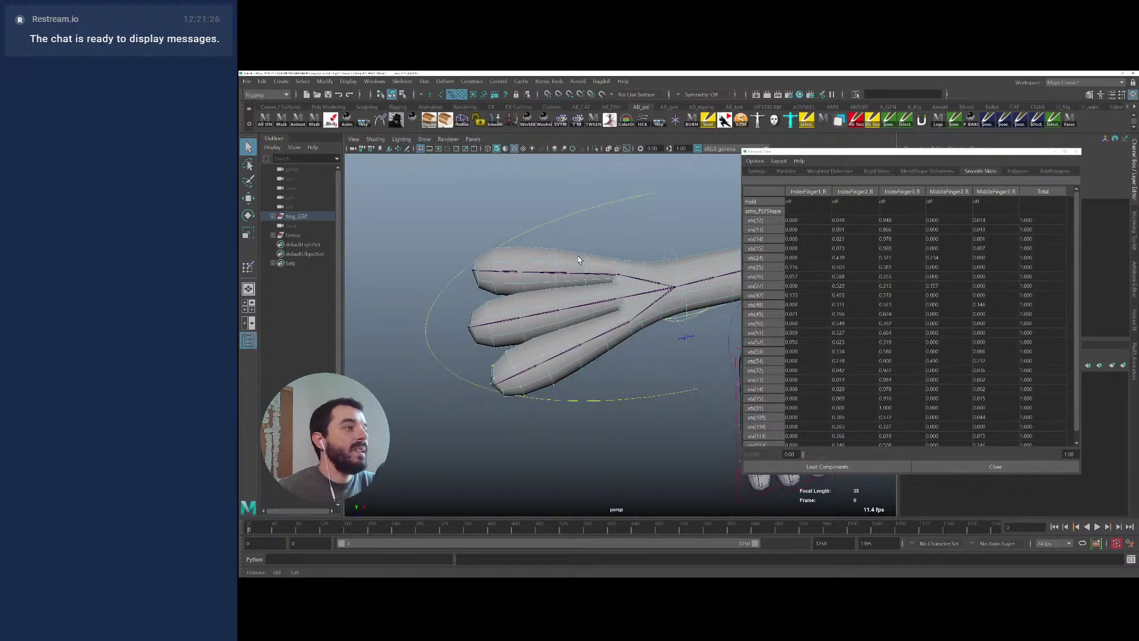
left_click(897, 191)
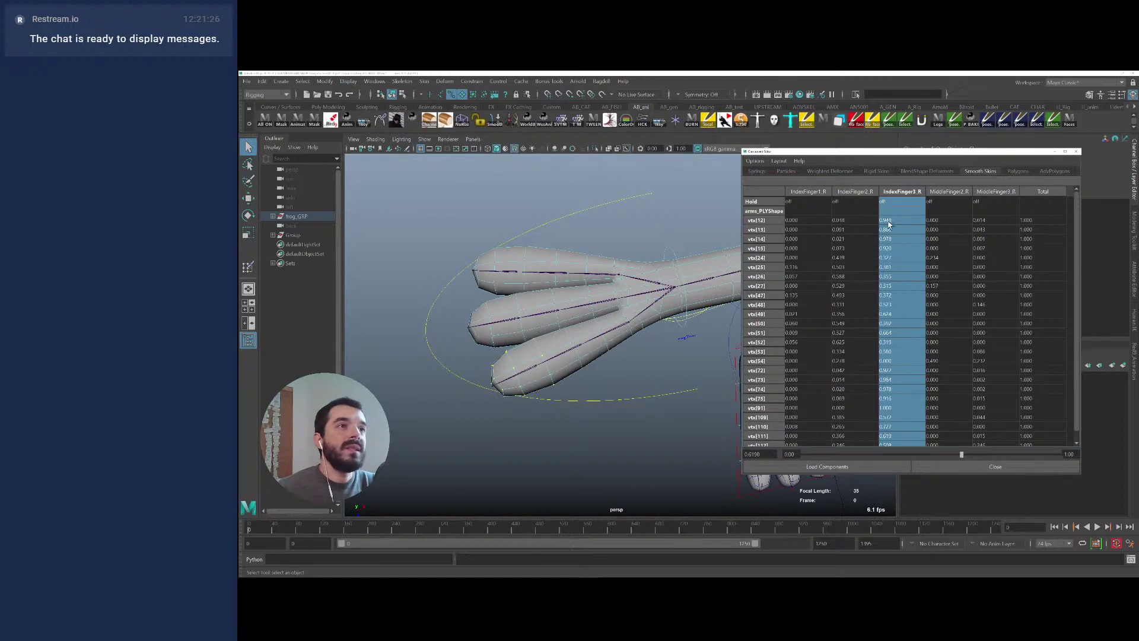
left_click(896, 201, "ctrl")
type("1")
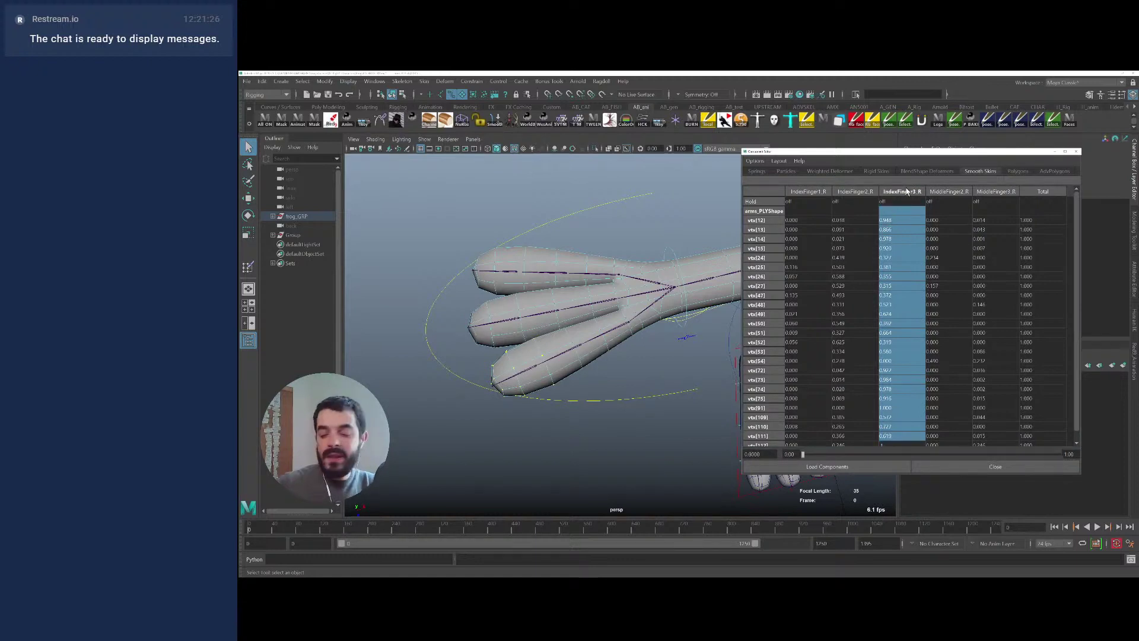
key("Return")
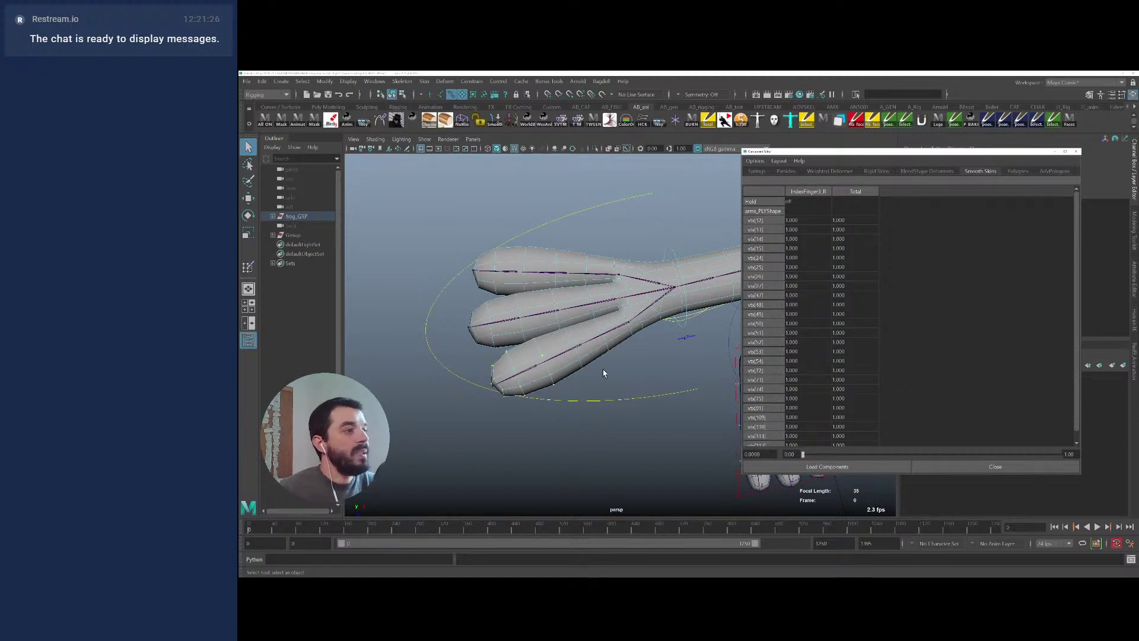
Select the next vertex loop of the index finger toward the palm and set its IndexFinger3_R weight to 1
left_click_drag(604, 373, 524, 390, "alt")
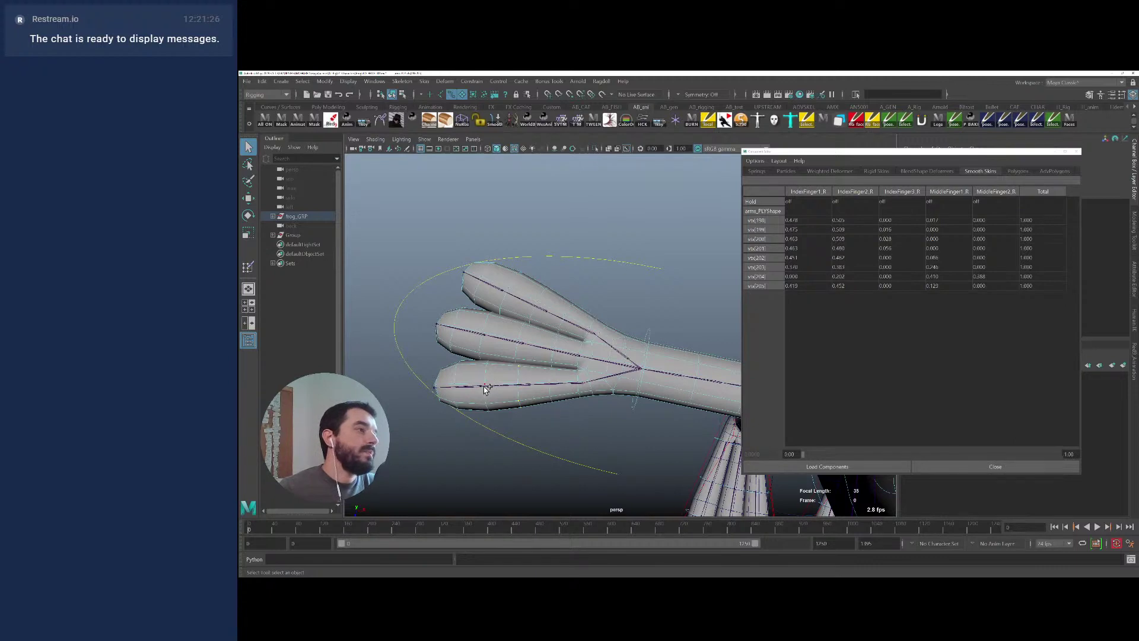
key("shift+period")
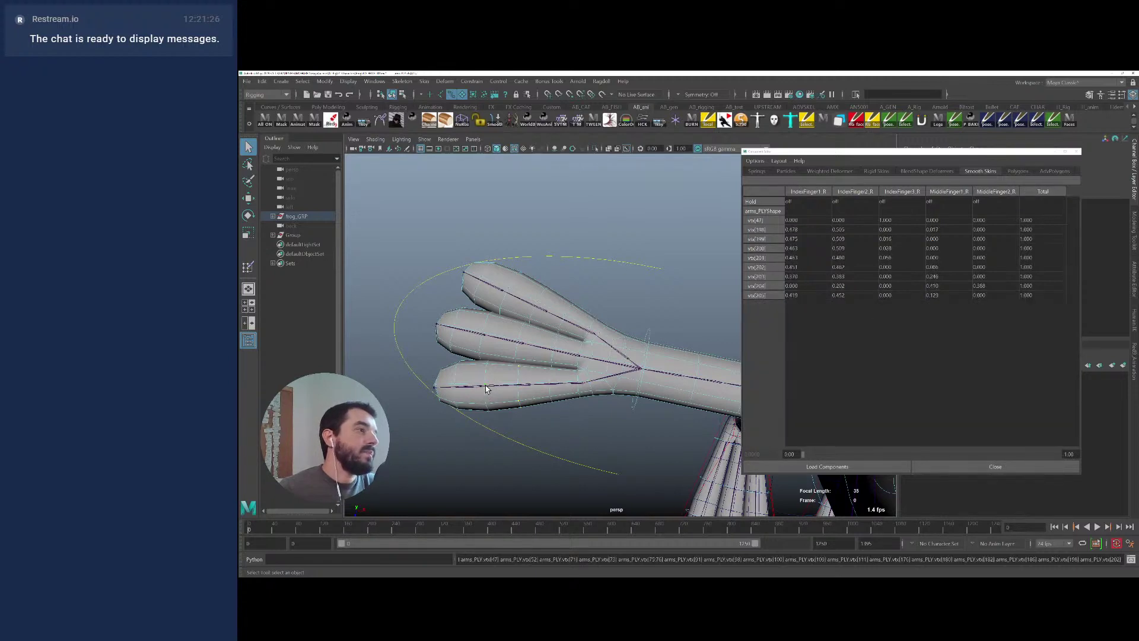
left_click(491, 400, "shift")
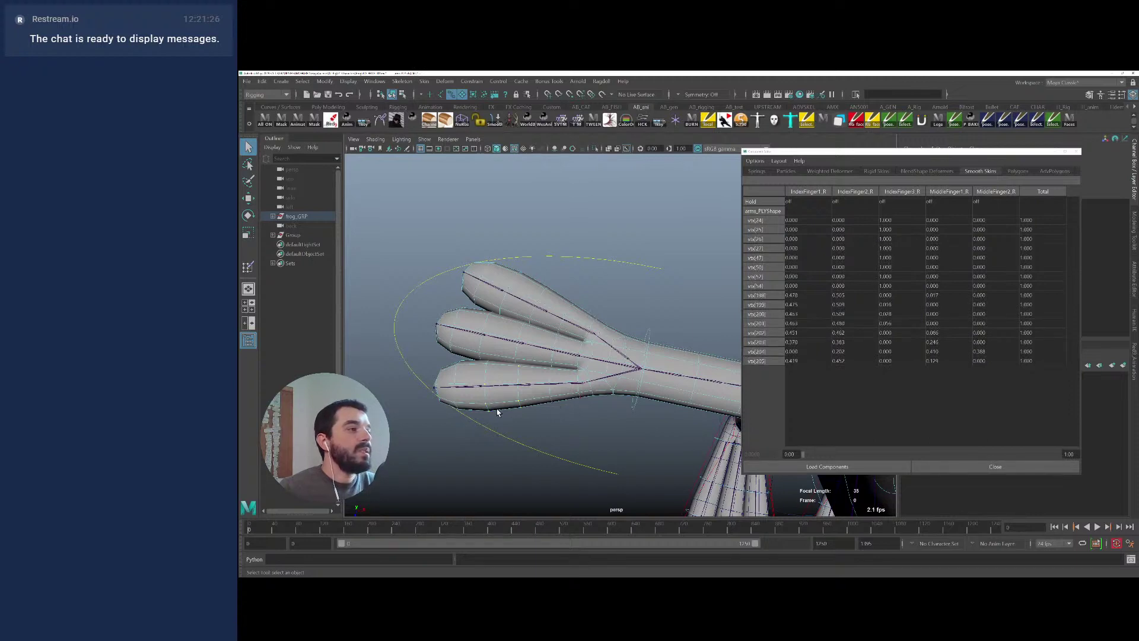
left_click(499, 356, "shift")
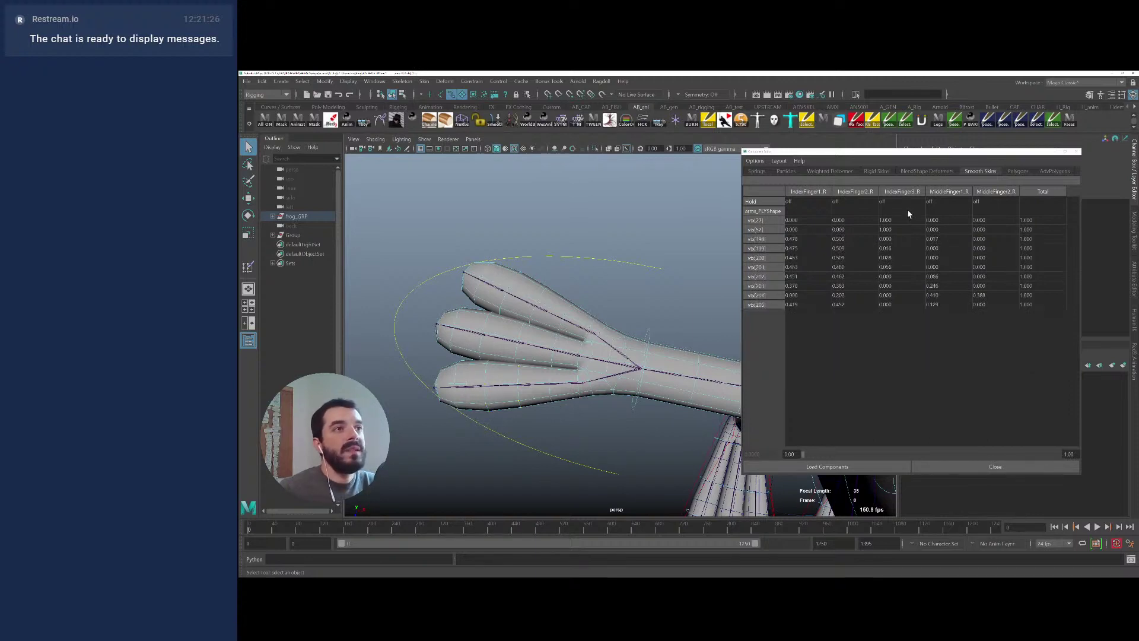
left_click(897, 196)
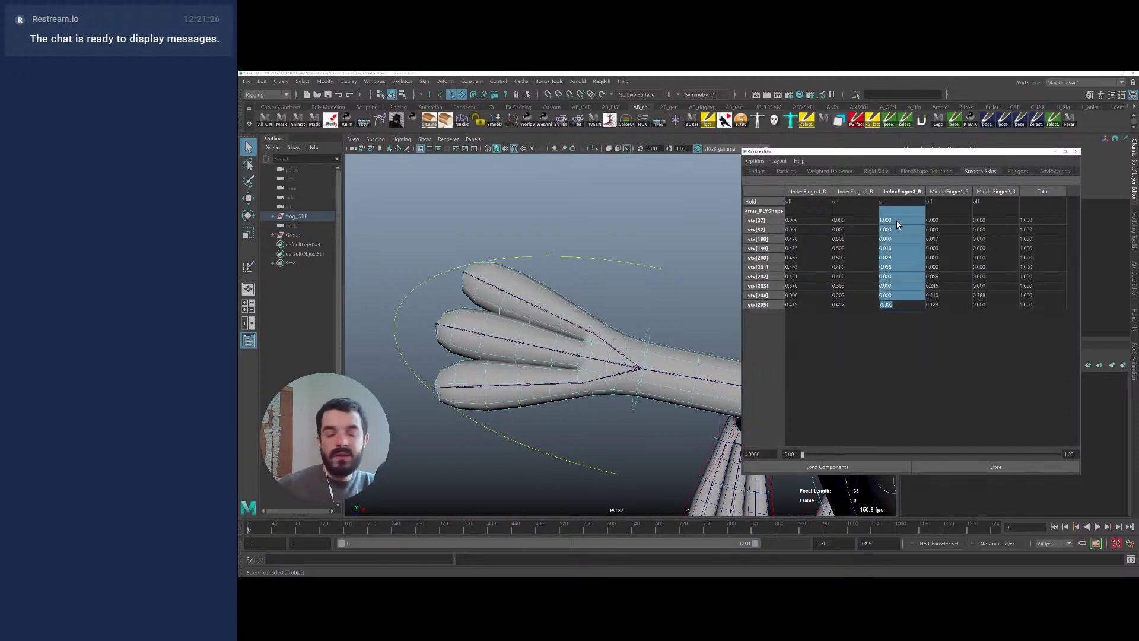
type("1")
key("Return")
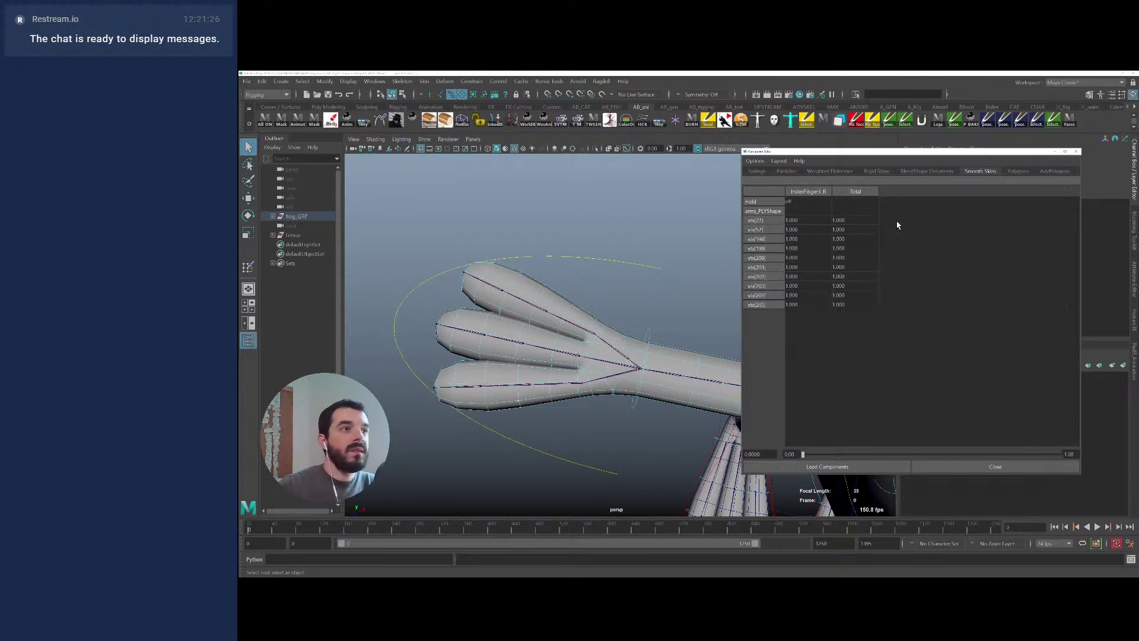
Select the vertex loop nearer the index finger's base, set its IndexFinger1_R weight to 0.5 and hold that influence
left_click(552, 409)
key("shift+period")
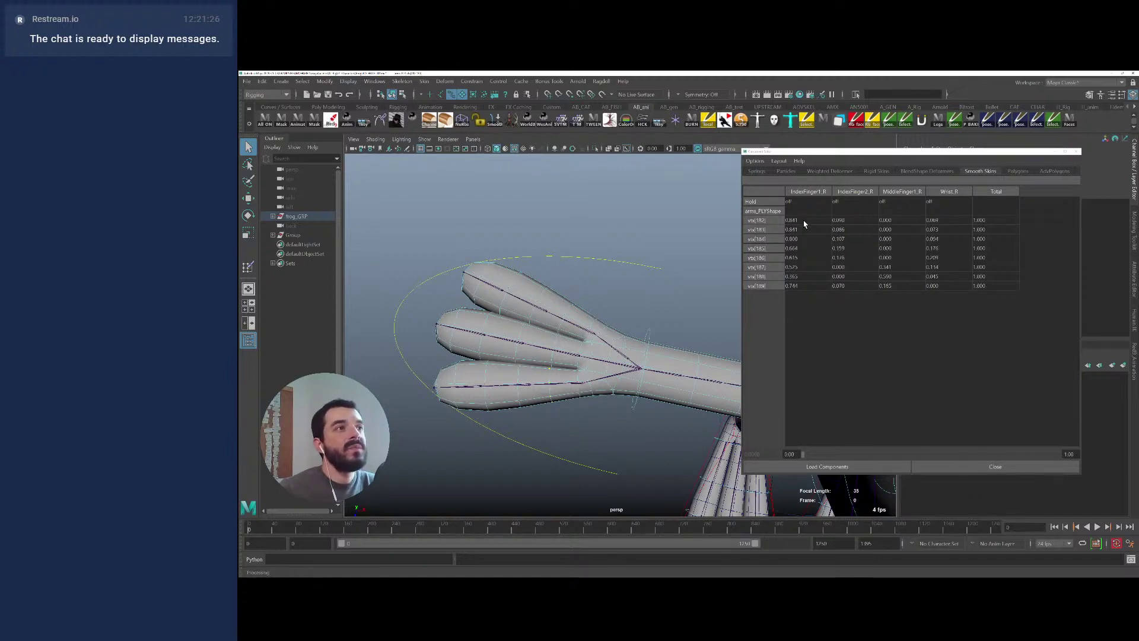
left_click_drag(805, 223, 845, 240)
type("0.5")
key("Return")
left_click(791, 201)
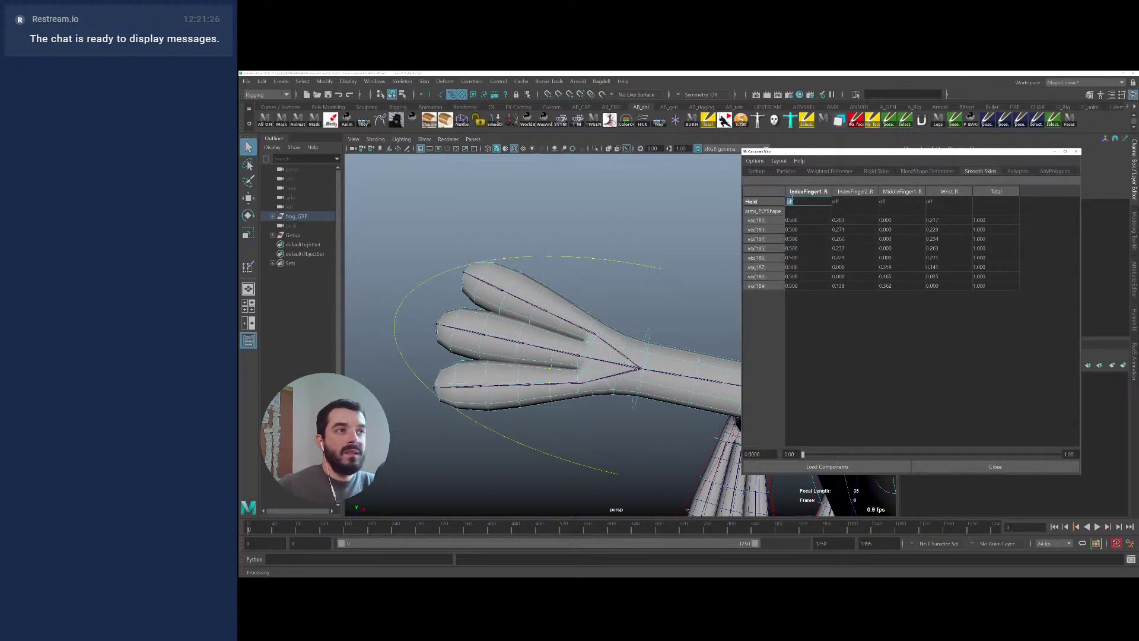
Set the IndexFinger2_R weight of the same vertex loop to 0.5 and release the hold on IndexFinger1_R
left_click_drag(841, 220, 847, 288)
type("0.5")
key("Return")
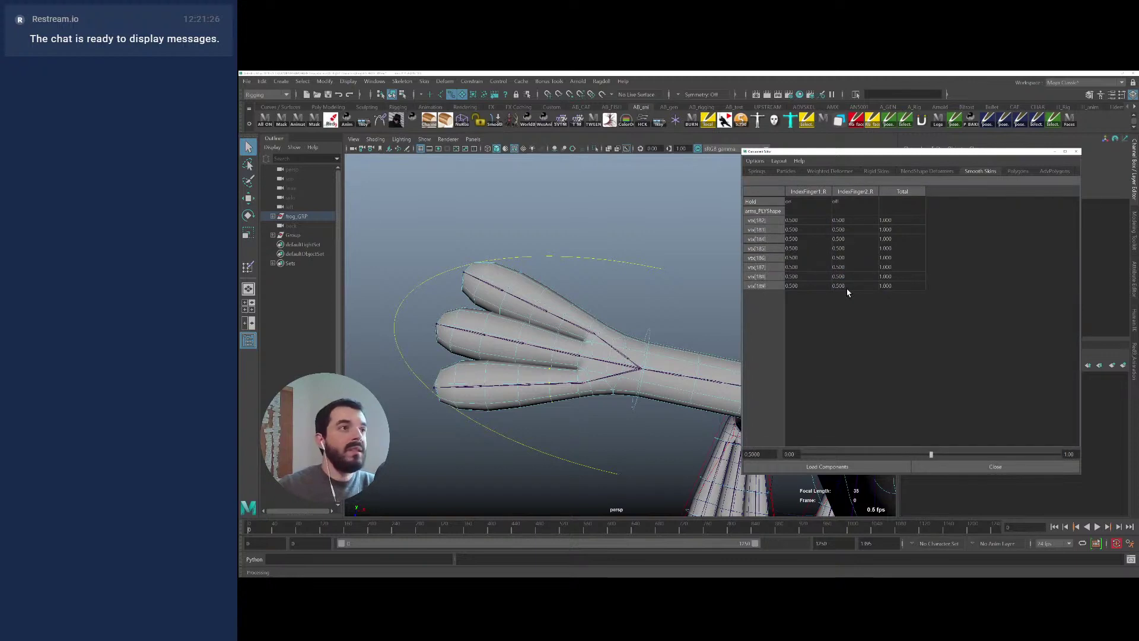
left_click(792, 203)
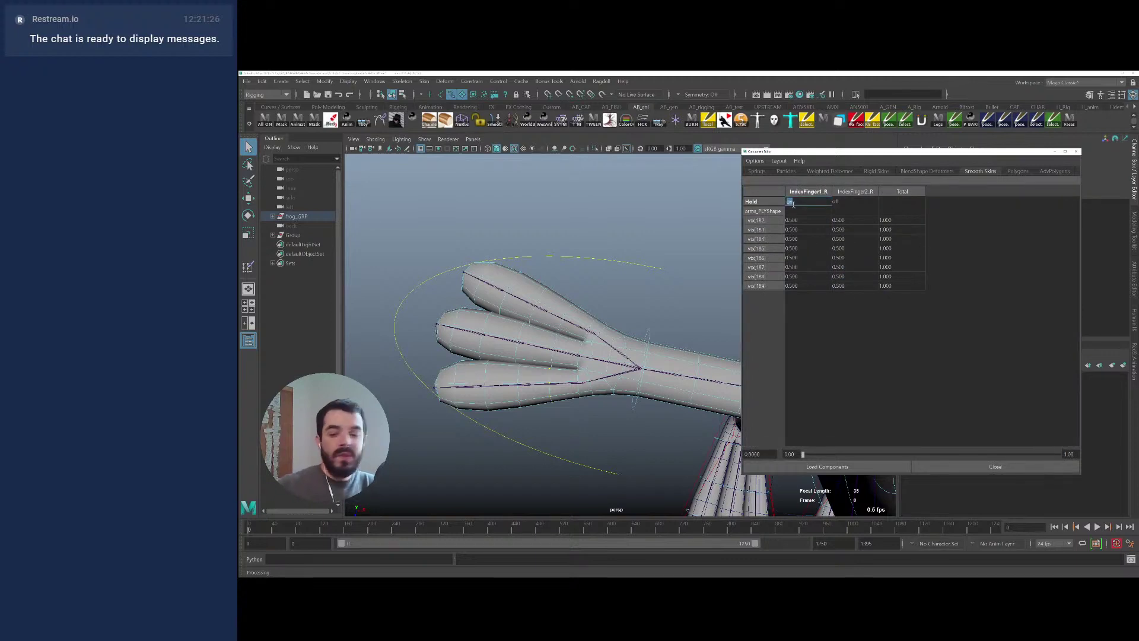
Test the index finger's deformation by raising Index Curl on the Fingers_R control, and undo the curl
left_click(547, 375)
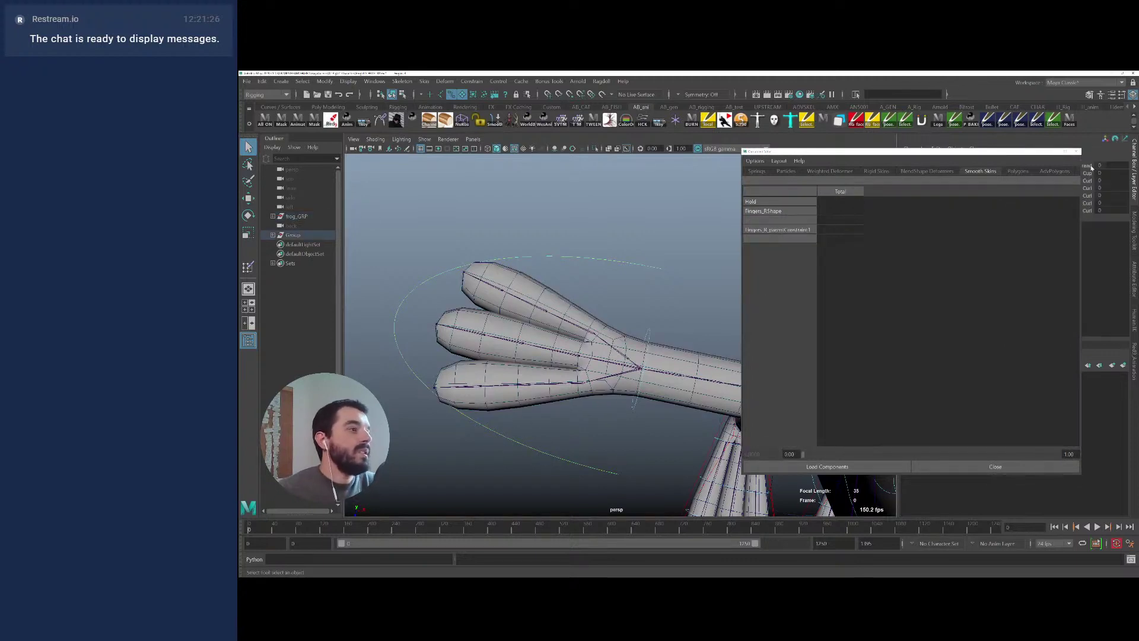
left_click_drag(1040, 160, 1052, 279)
left_click(1080, 181)
mouse_move(593, 215)
middle_mouse_down()
mouse_move(578, 212)
mouse_move(585, 231)
mouse_move(607, 215)
middle_mouse_up()
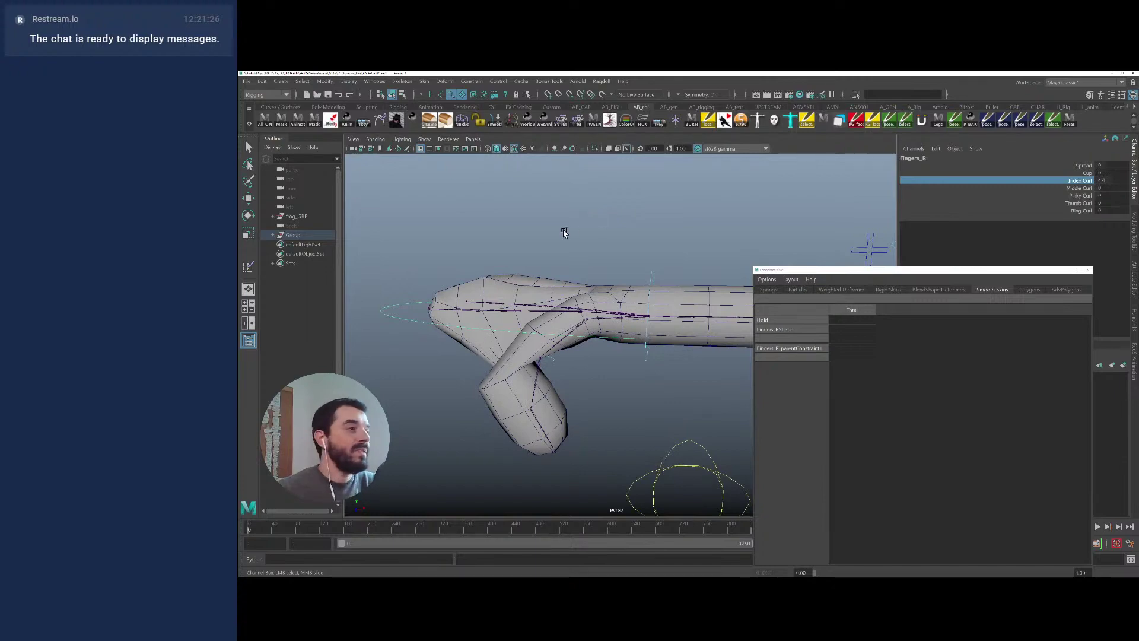
key("ctrl+z")
Select the outer vertices of the right middle finger and set their MiddleFinger3_R weight to 1
left_click_drag(566, 239, 516, 344, "alt")
right_click_drag(482, 350, 424, 301)
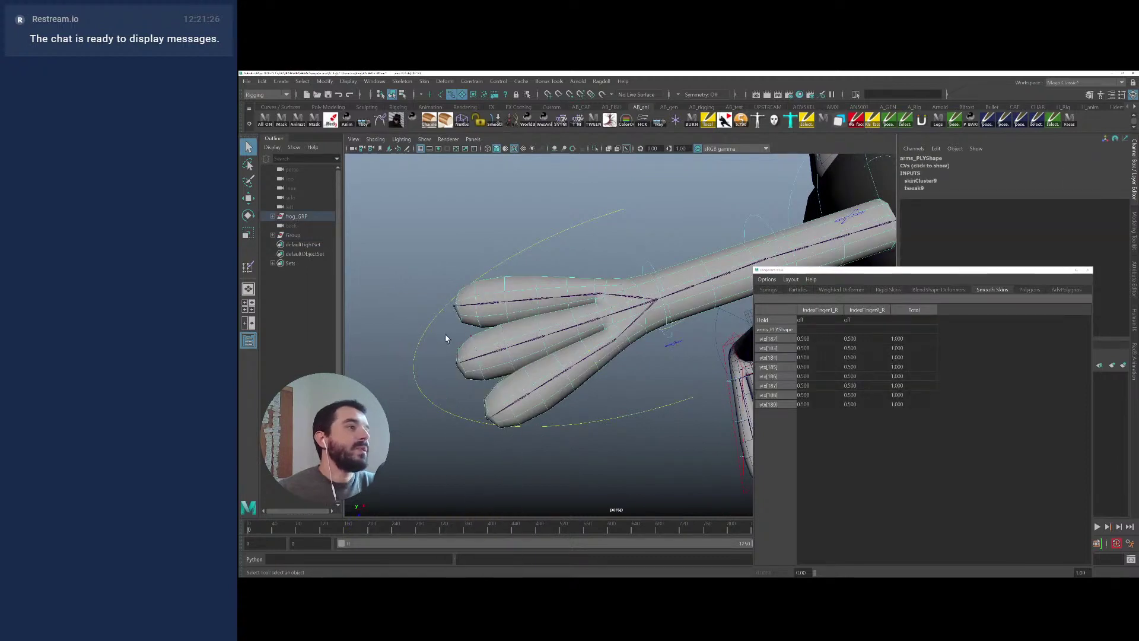
left_click_drag(446, 334, 561, 264)
key("shift+period")
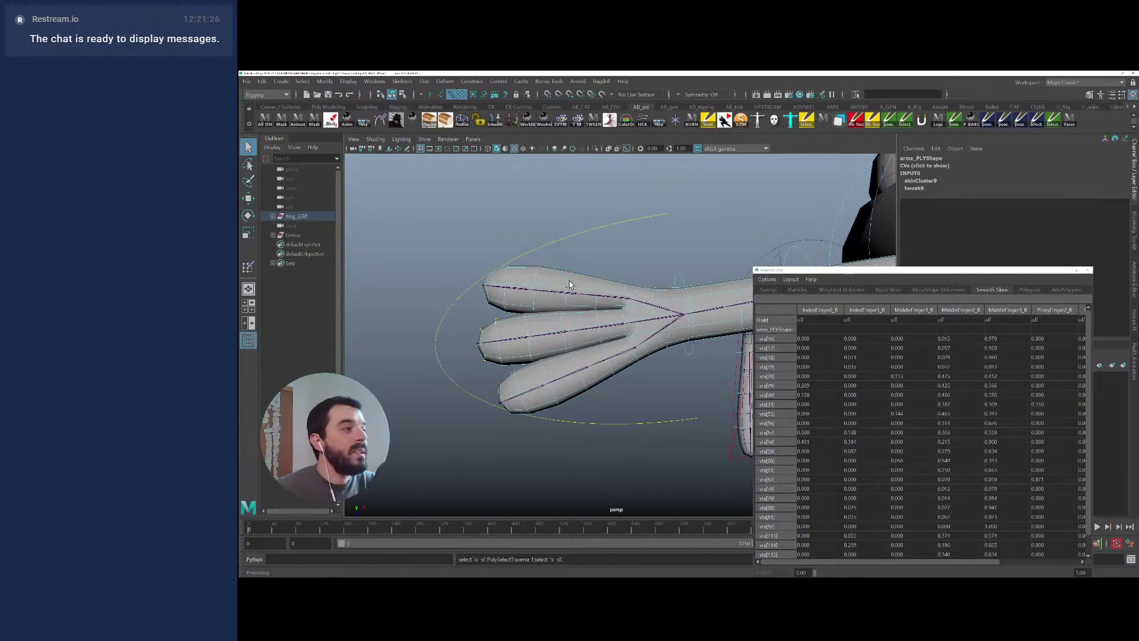
left_click_drag(982, 272, 943, 175)
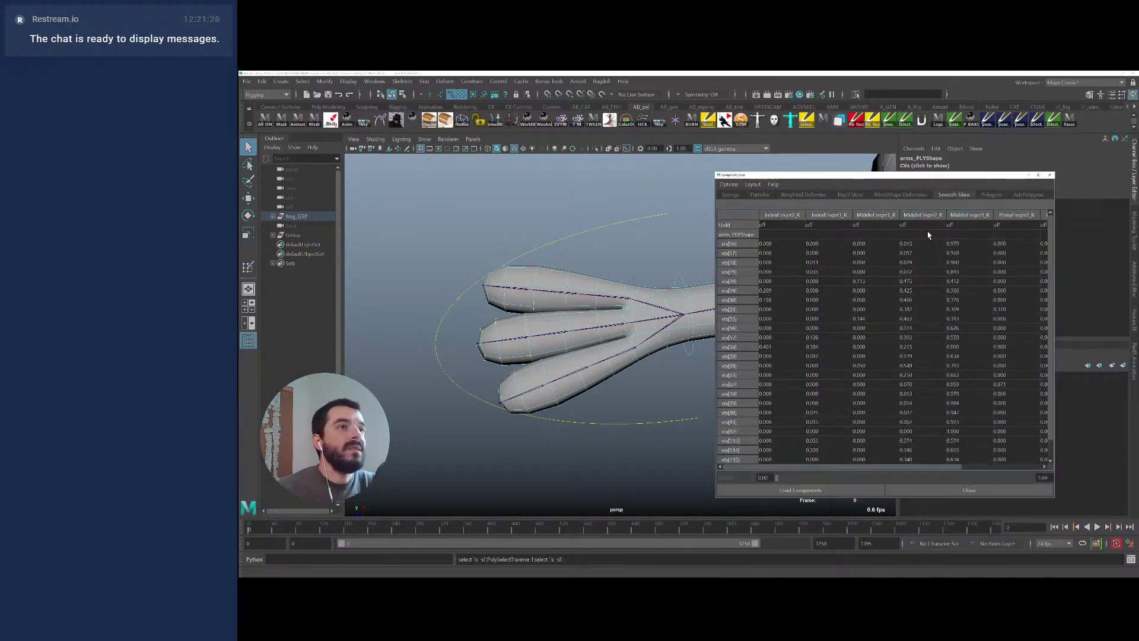
left_click(970, 214)
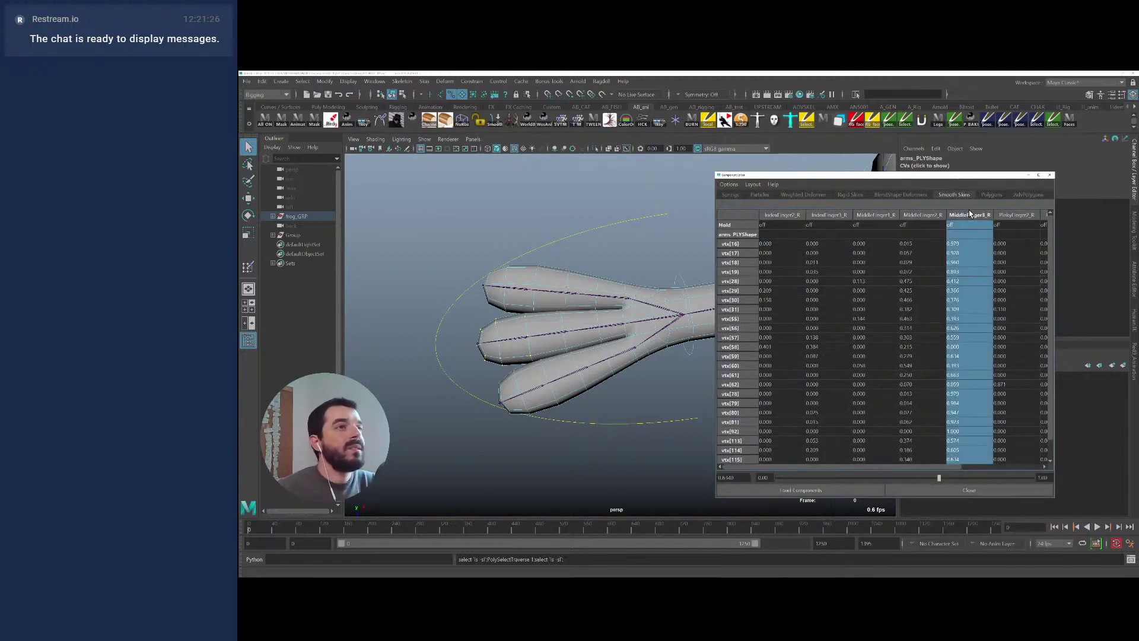
type("1")
key("Return")
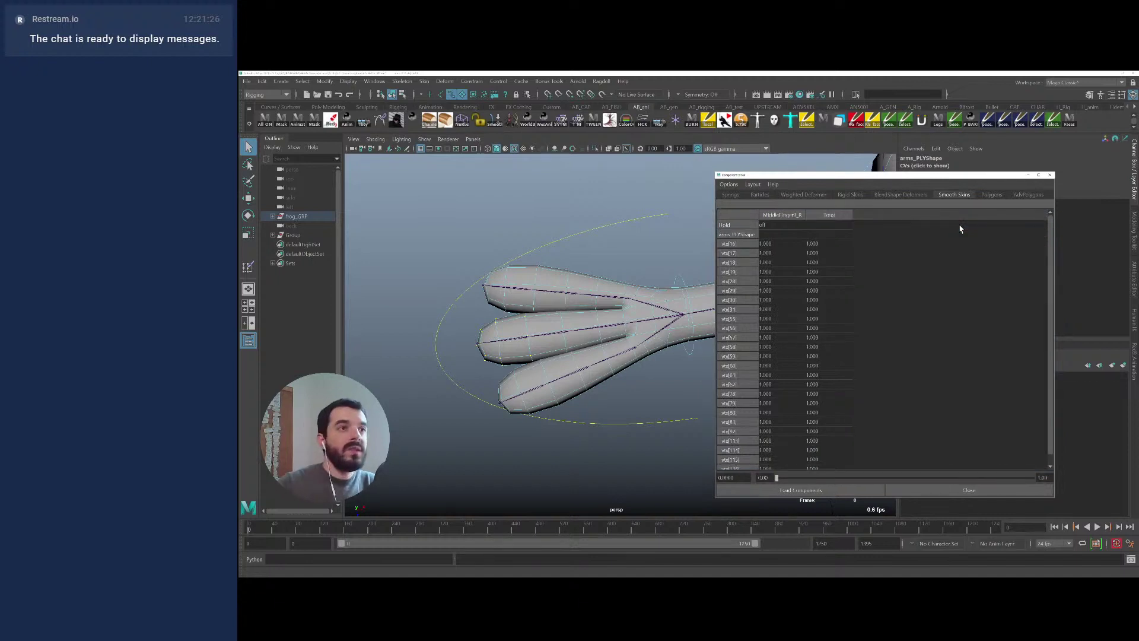
Select the vertex loop around the middle segment of the right middle finger and set its MiddleFinger2_R weight to 1
left_click_drag(493, 363, 522, 351, "alt")
left_click(535, 345)
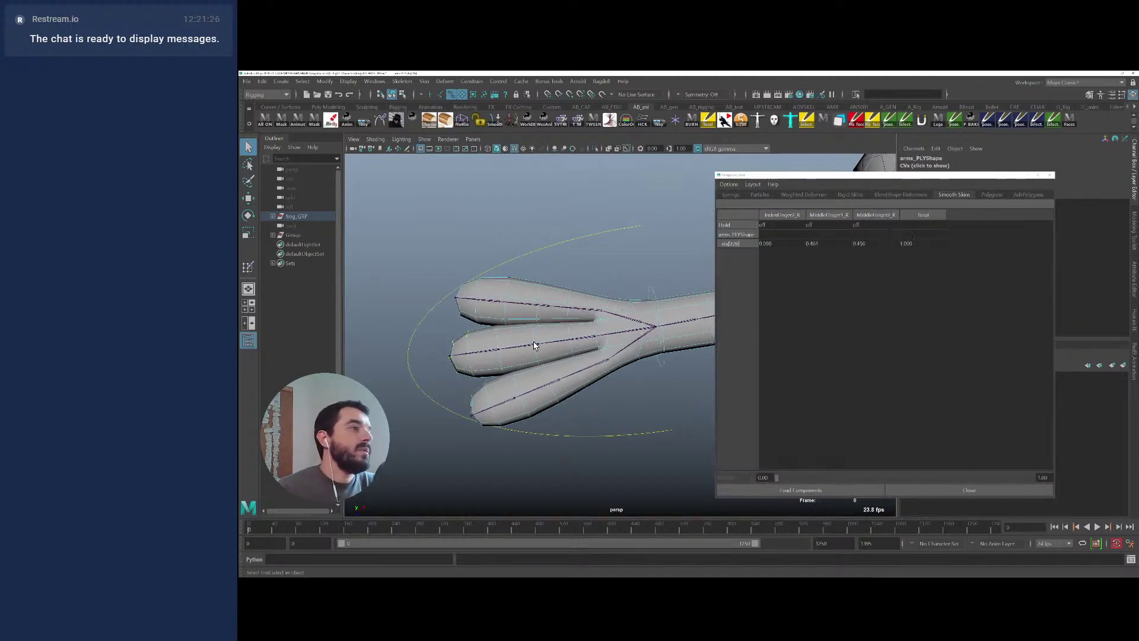
double_click(532, 326, "shift")
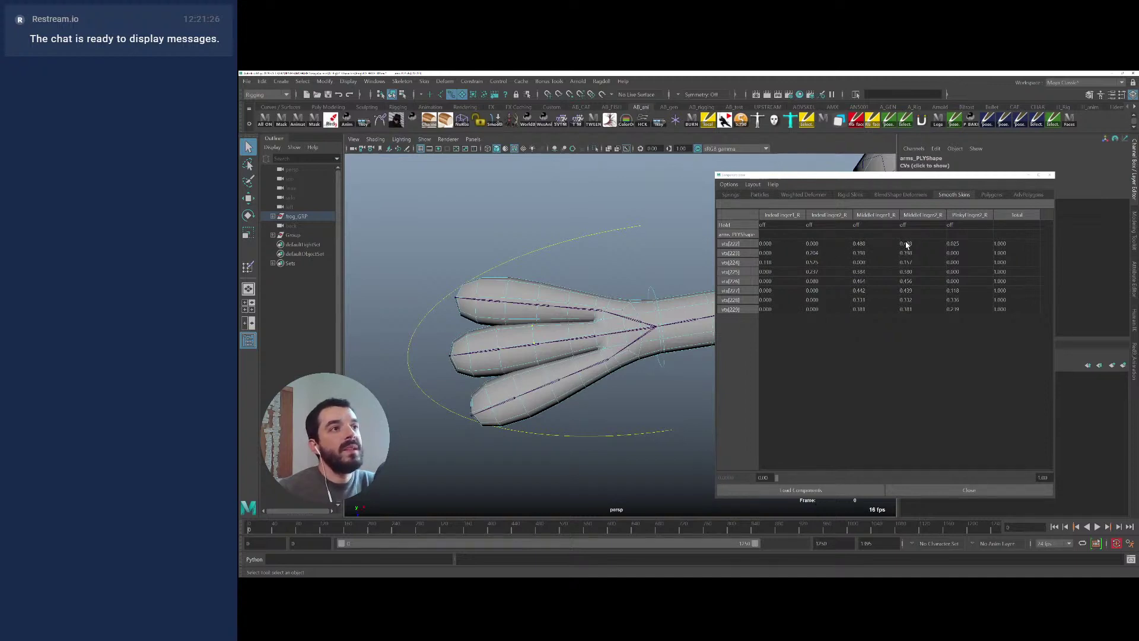
left_click_drag(906, 244, 906, 310)
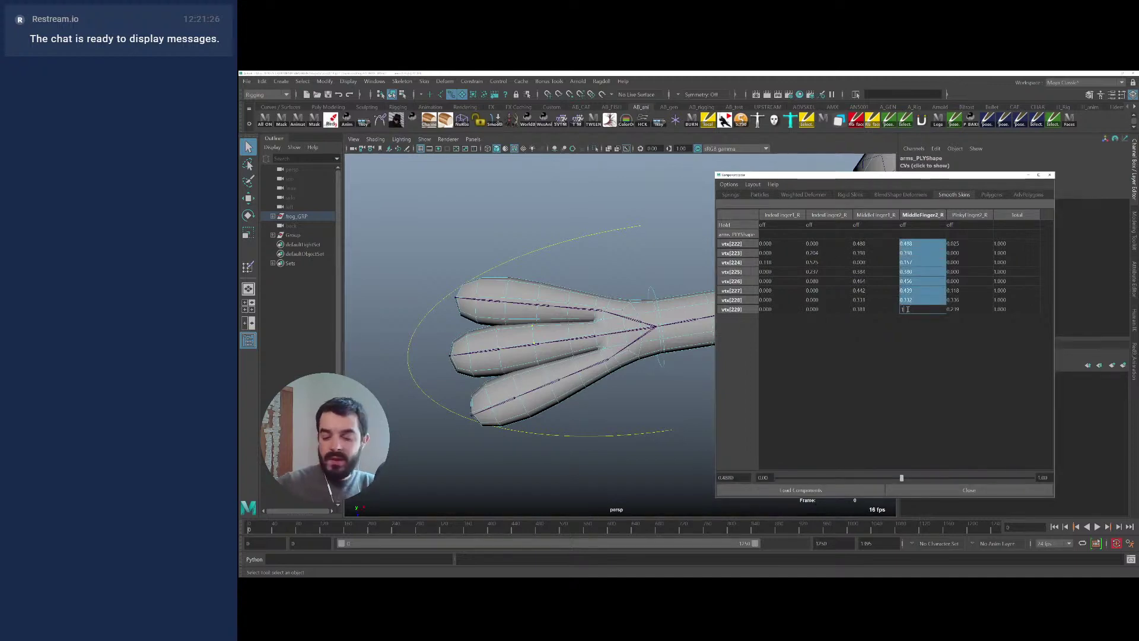
type("1")
key("Return")
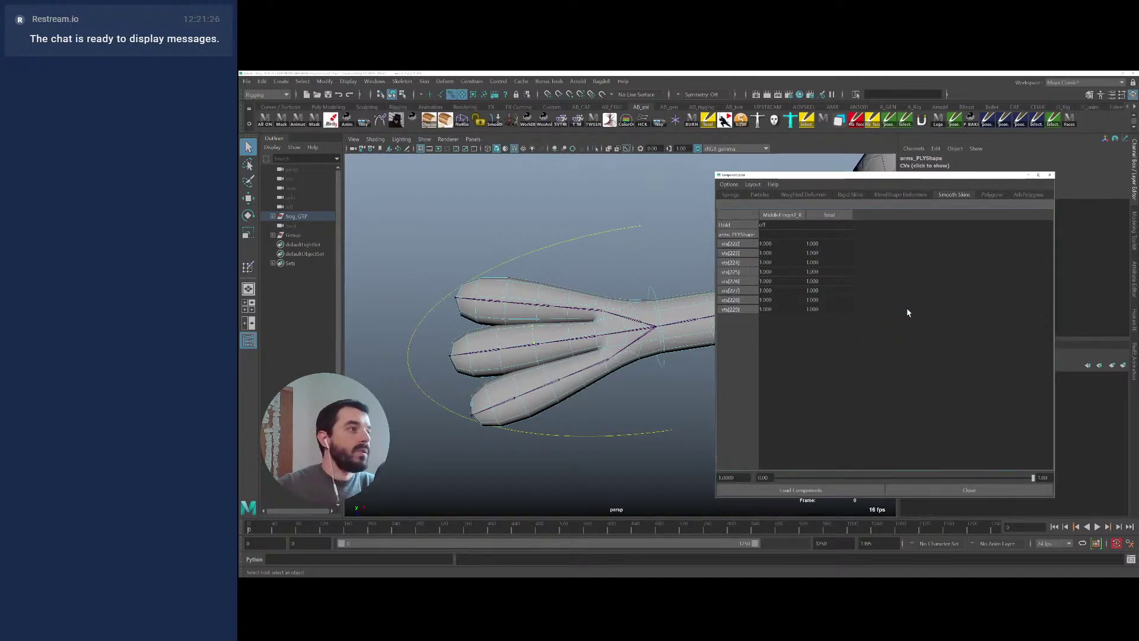
Select the next vertex loop toward the middle finger's base and set its MiddleFinger1_R weight to 1
left_click(570, 338)
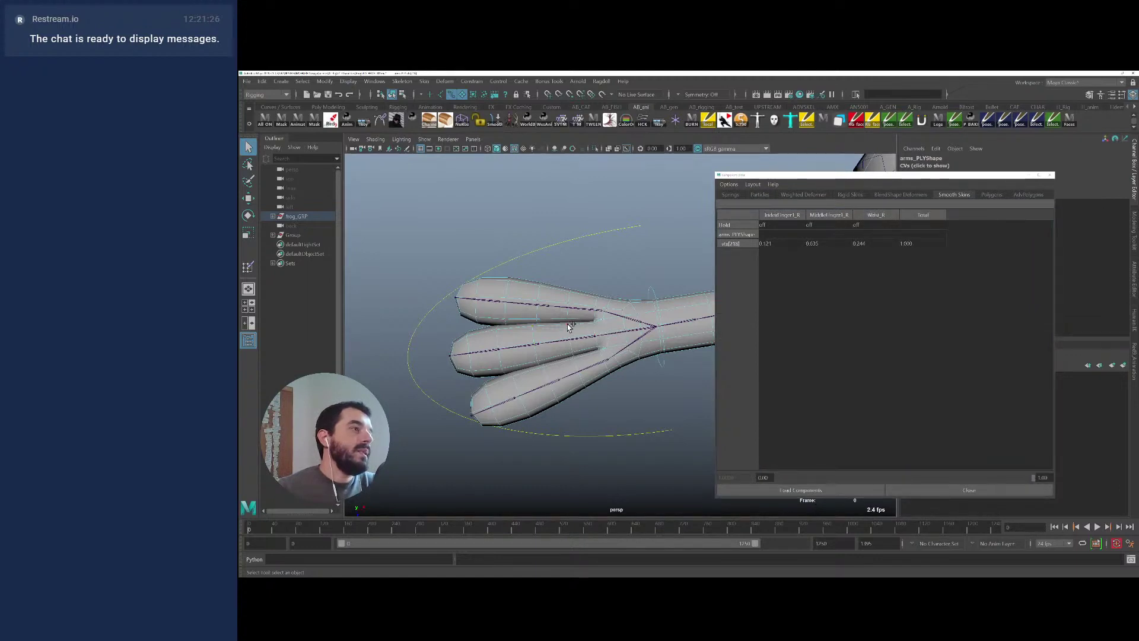
left_click(569, 325, "shift")
double_click(568, 324, "shift")
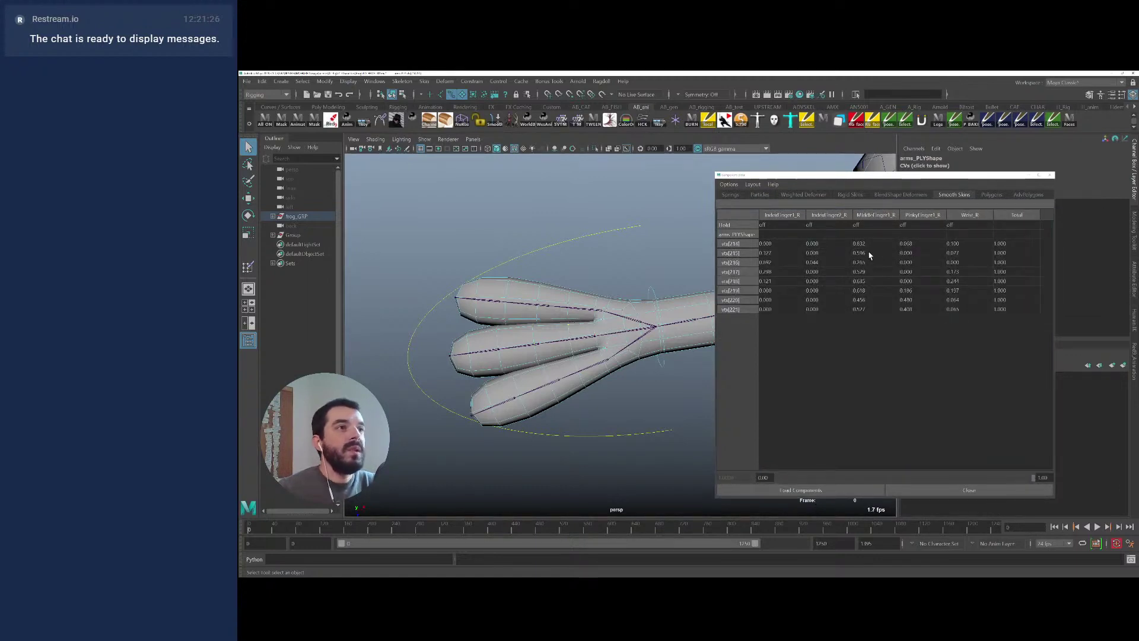
left_click_drag(860, 243, 862, 309)
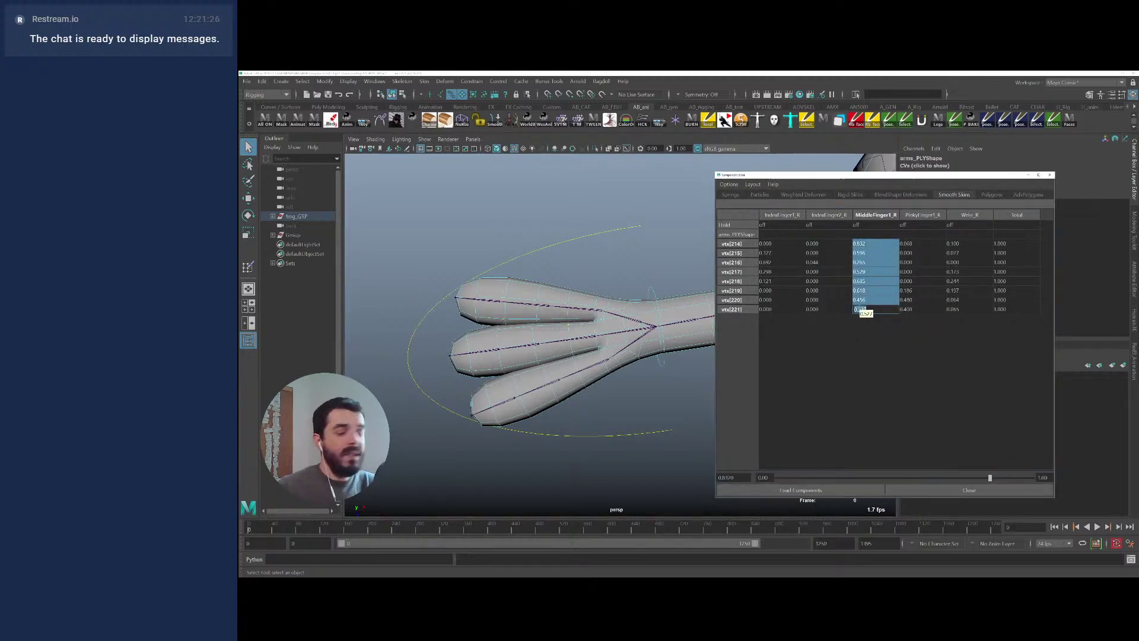
type("1")
key("Return")
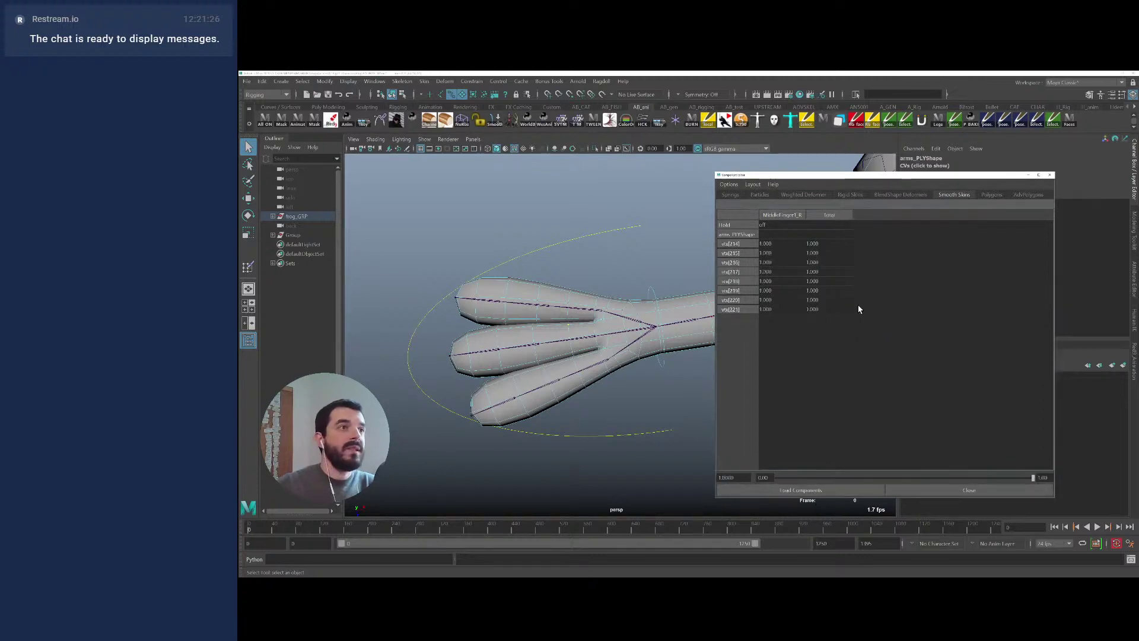
Select the vertex loop at the base of the middle finger, where it joins the palm
left_click(594, 324)
double_click(598, 334, "shift")
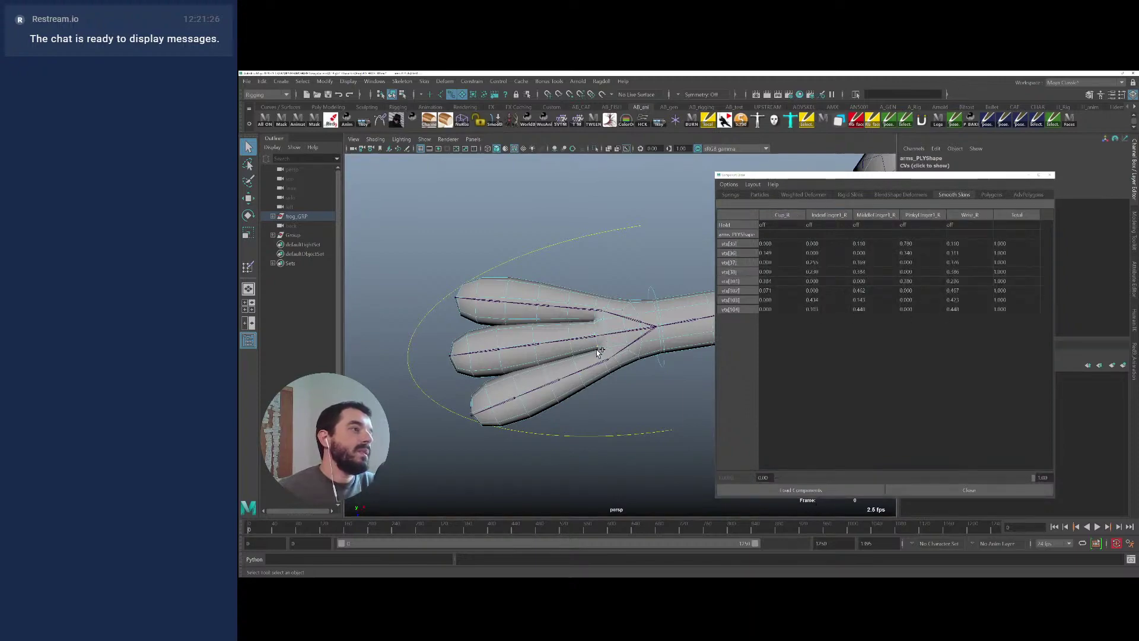
key("4")
left_click_drag(601, 358, 580, 344, "alt")
key("5")
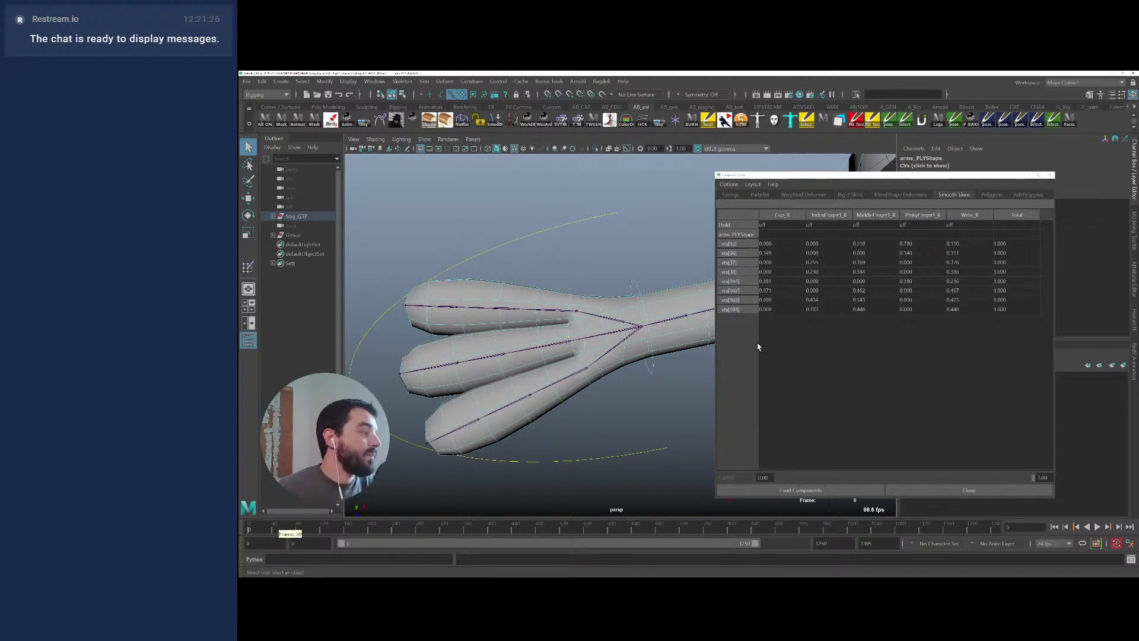
middle_click_drag(671, 338, 701, 333, "alt")
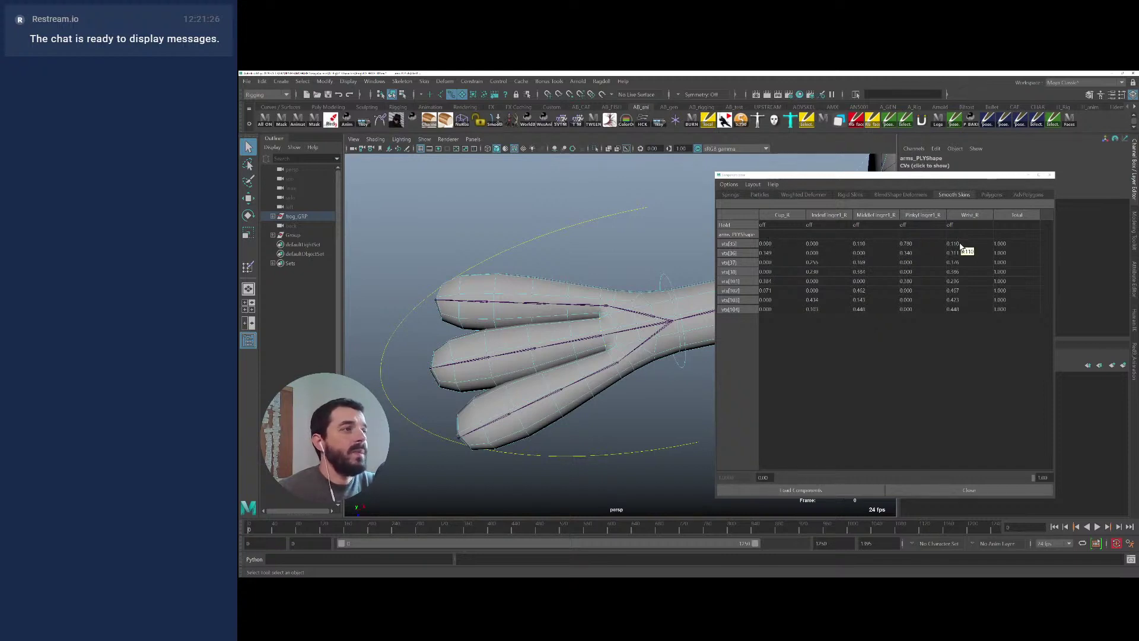
Try to set the Wrist_R and MiddleFinger1_R weights of the middle finger's base loop to 0.5
left_click_drag(961, 246, 969, 308)
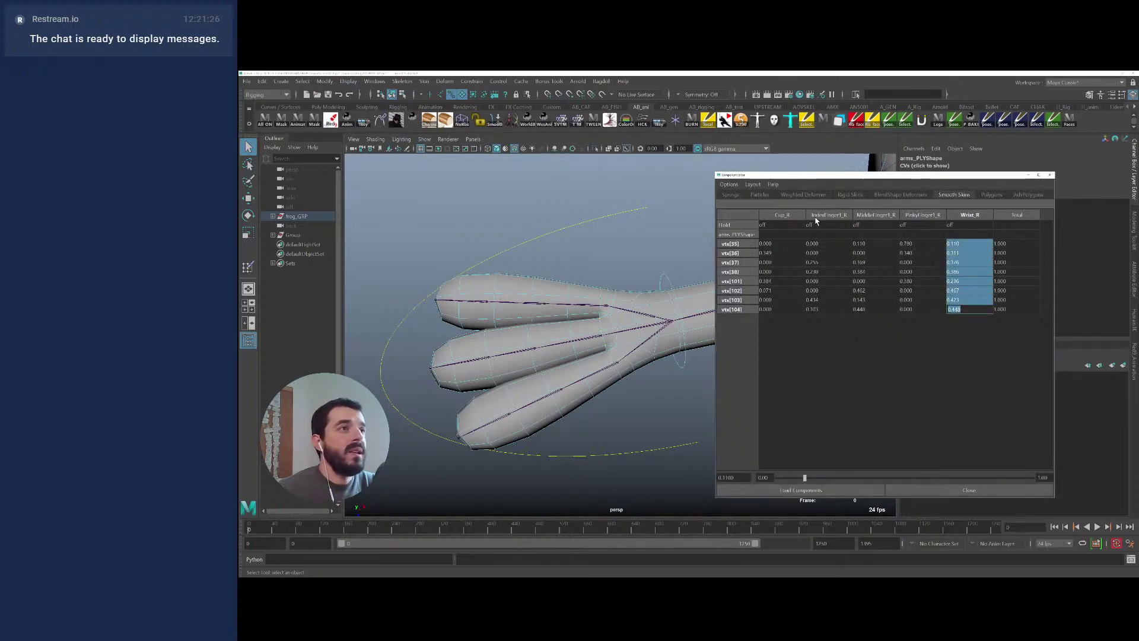
key("Return")
left_click_drag(868, 249, 866, 309)
type("0")
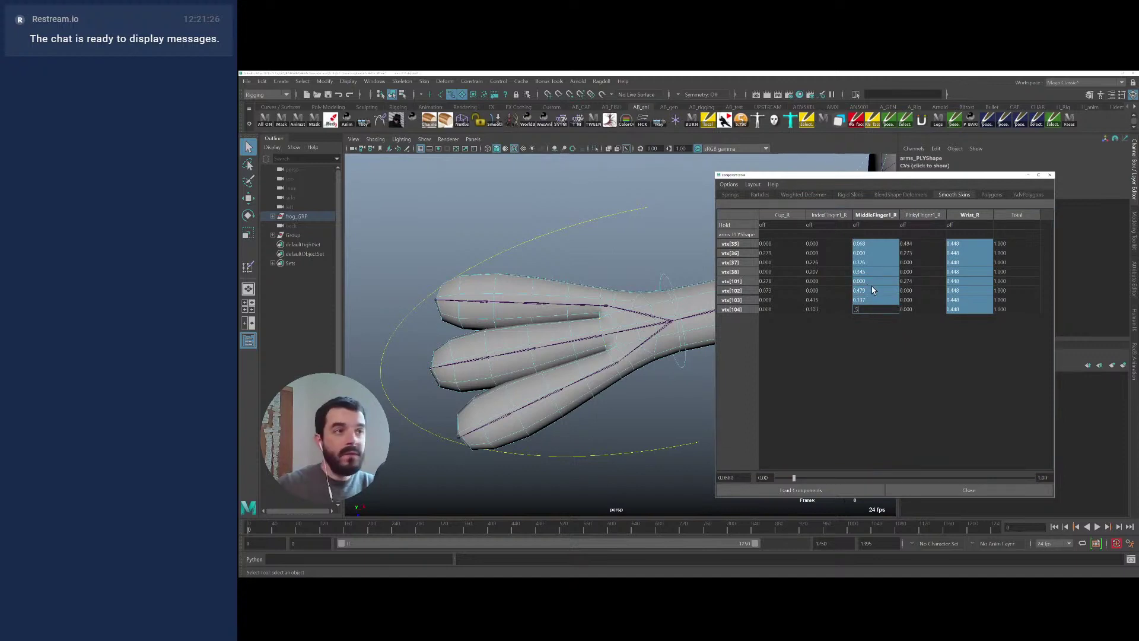
type(".5")
key("Return")
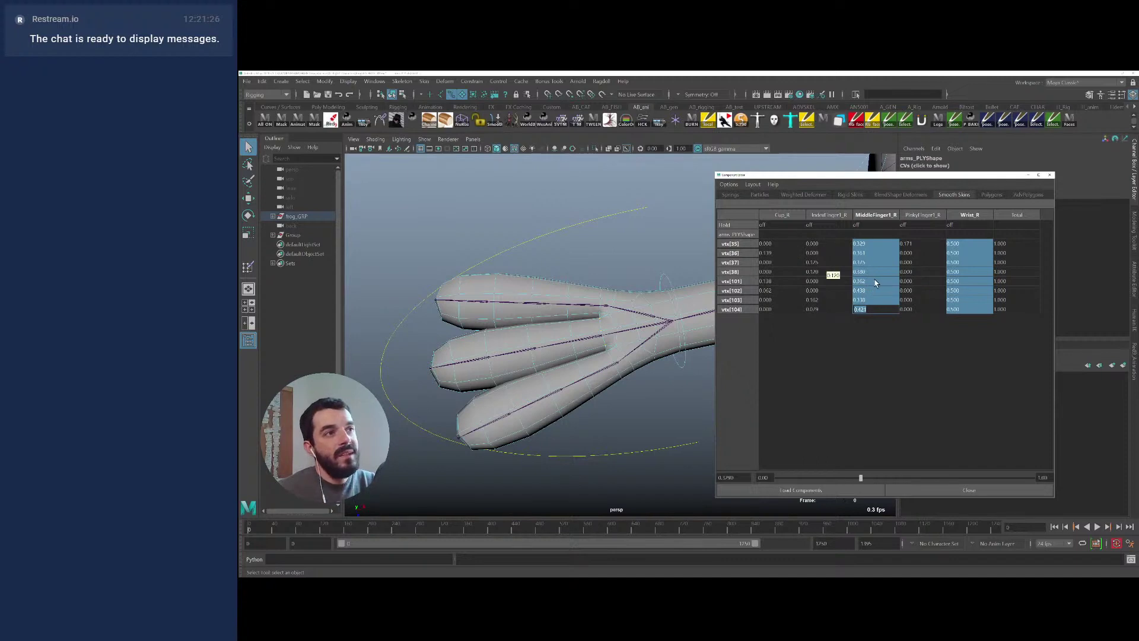
With Wrist_R held, set the base loop's MiddleFinger1_R weight to 0.5, then hold MiddleFinger1_R and release Wrist_R
left_click(958, 225)
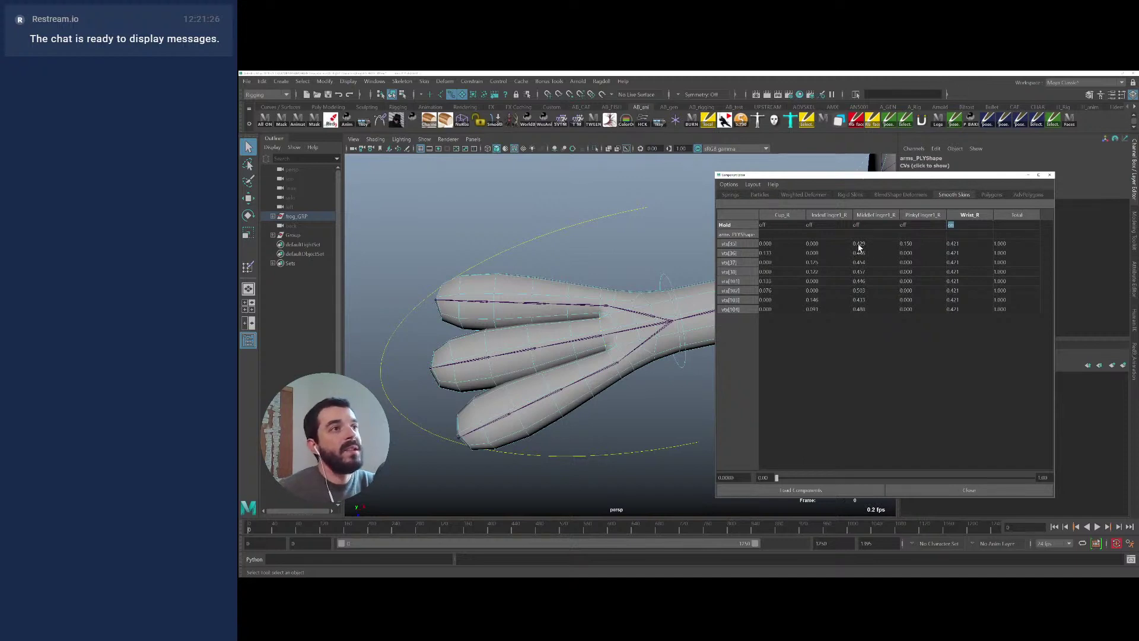
left_click_drag(858, 246, 860, 309)
key("Return")
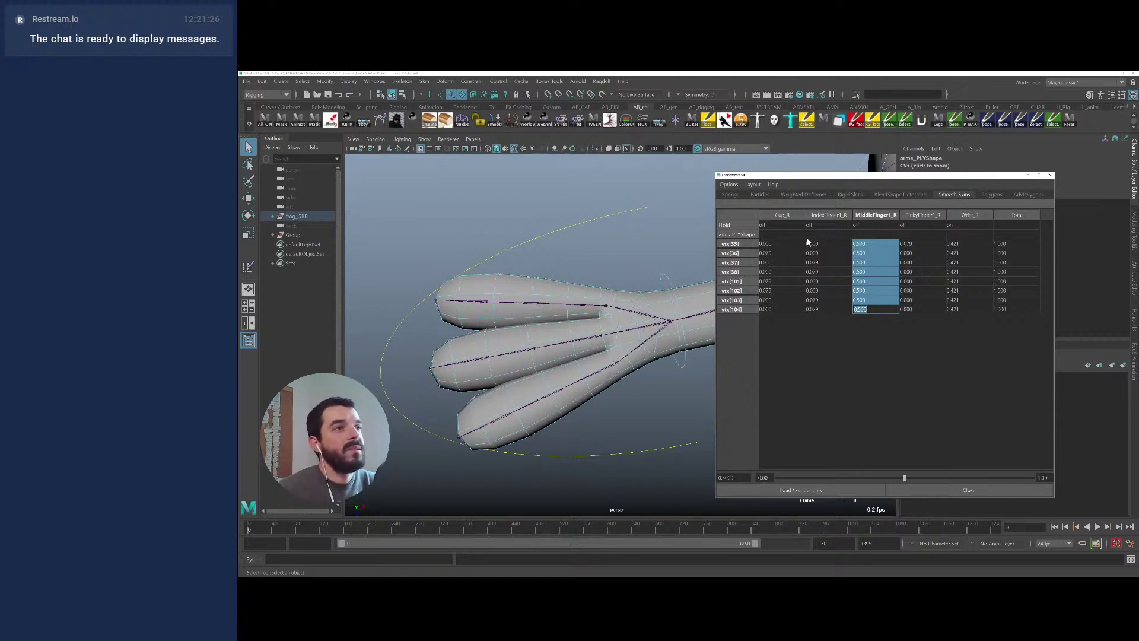
left_click(860, 225)
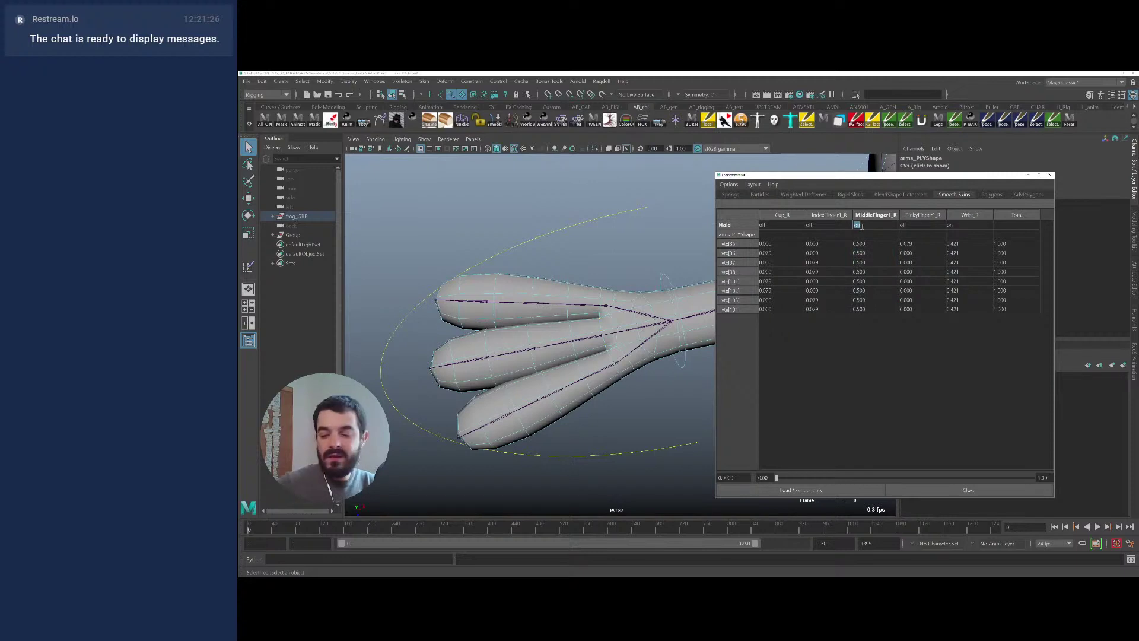
left_click(964, 225)
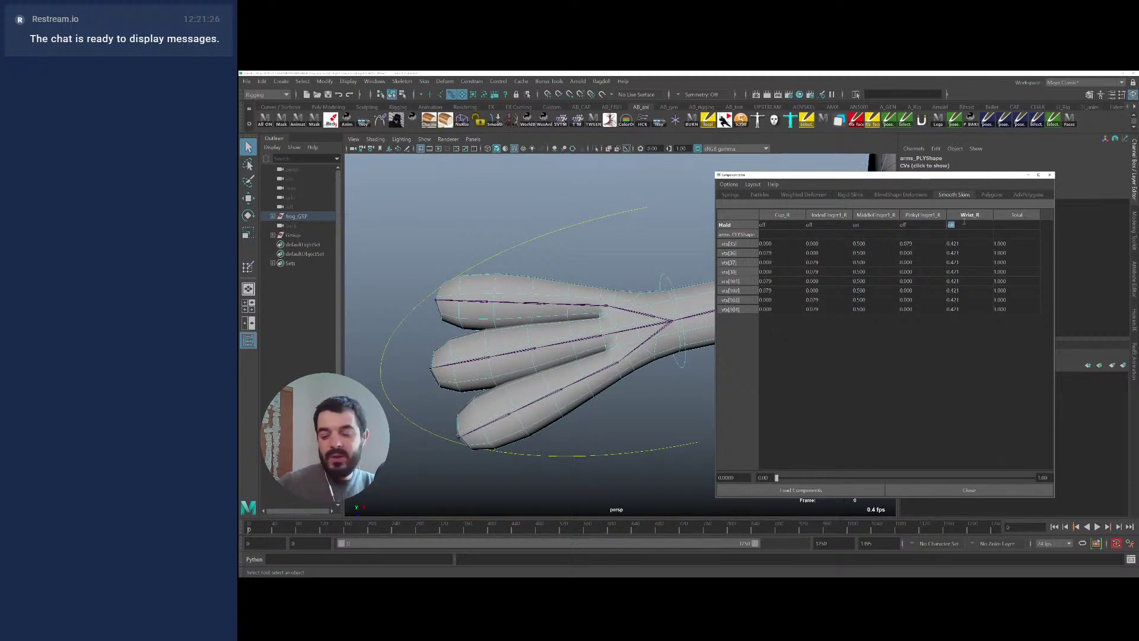
Set the base loop's Cup_R, IndexFinger1_R and PinkyFinger1_R weights to 0 and release the hold on MiddleFinger1_R
left_click_drag(817, 314, 779, 248)
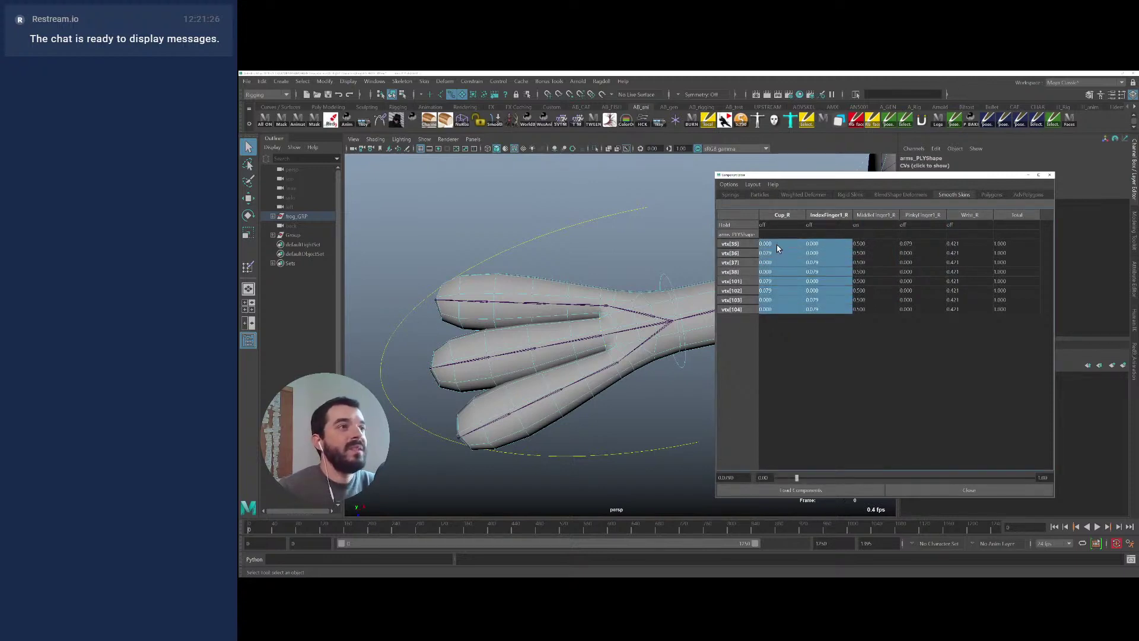
type("0")
key("Return")
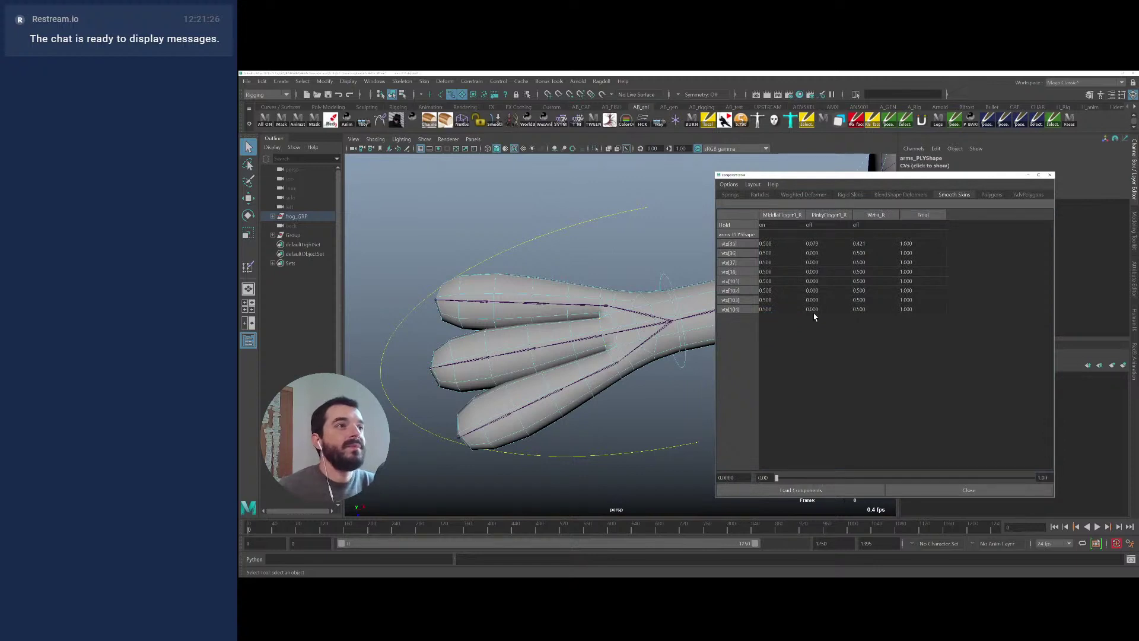
left_click_drag(814, 310, 807, 245)
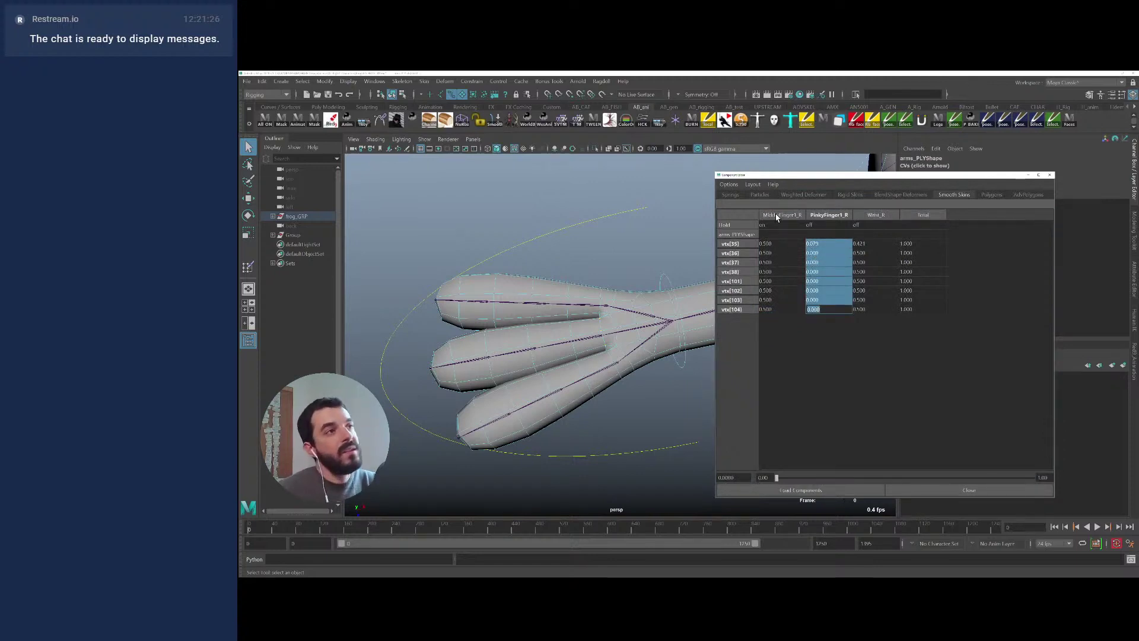
key("super+plus")
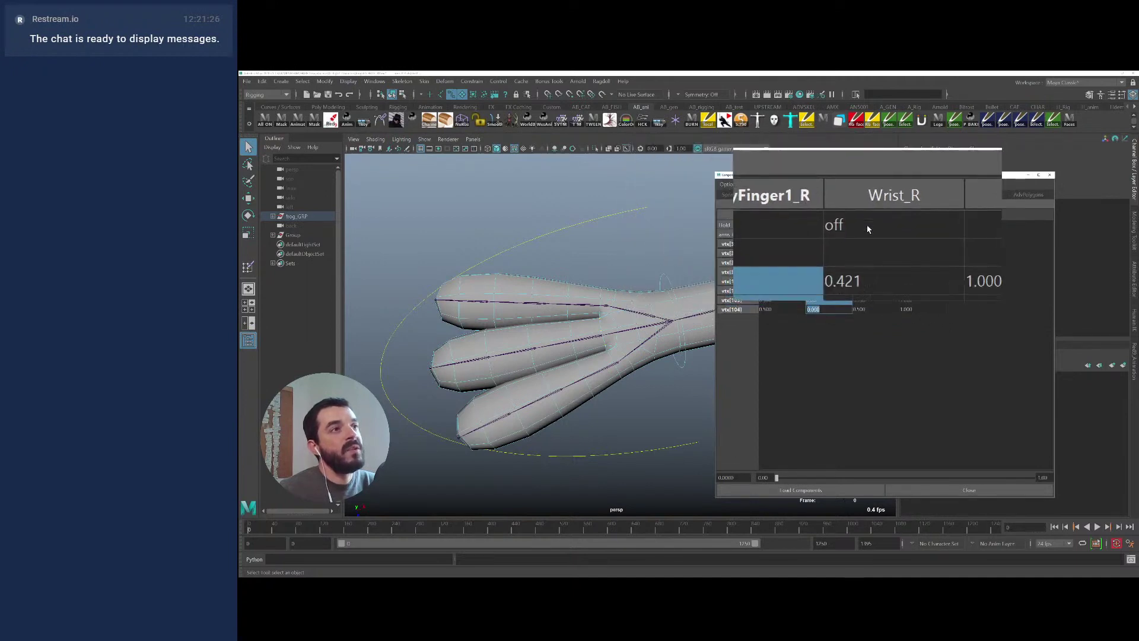
key("super+Escape")
key("Return")
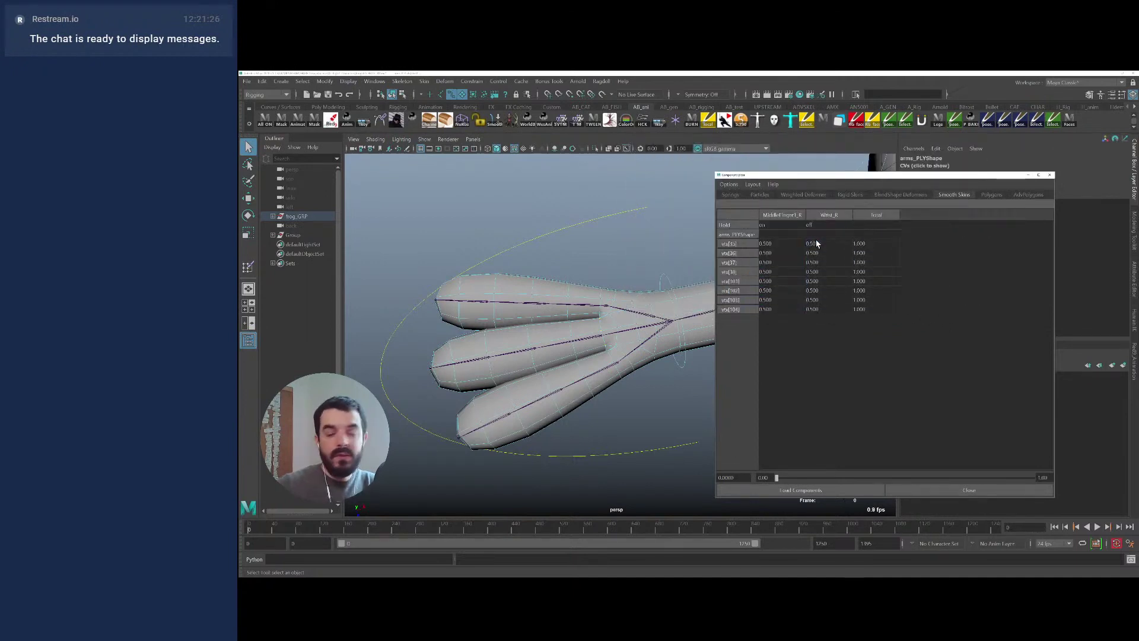
left_click(771, 224)
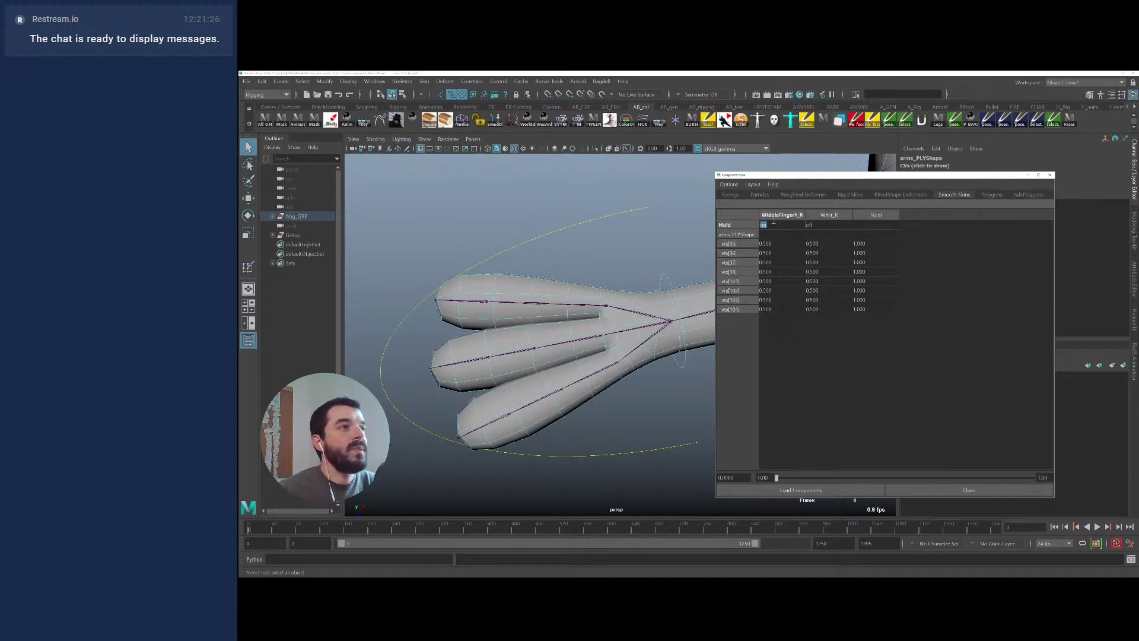
Close the Component Editor and raise Middle Curl and Index Curl on the Fingers_R control to test the finger deformation
middle_click_drag(569, 321, 478, 319, "alt")
left_click_drag(549, 421, 554, 457)
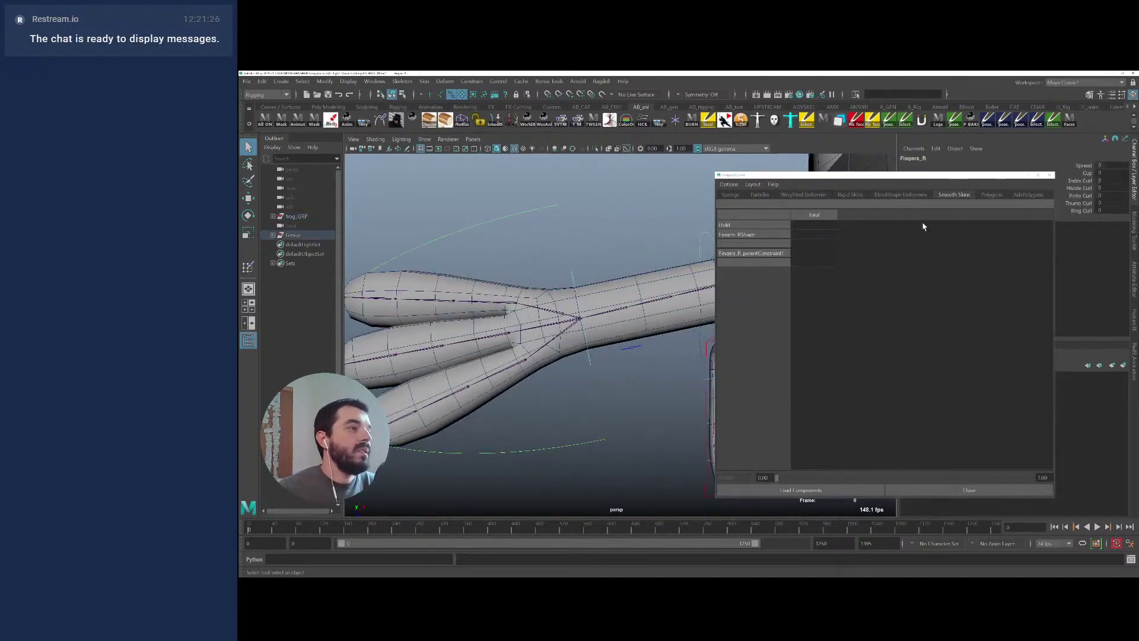
left_click(1051, 175)
left_click(1078, 188)
mouse_move(547, 255)
middle_mouse_down()
mouse_move(537, 255)
mouse_move(560, 256)
middle_mouse_up()
mouse_move(531, 278)
left_mouse_down("alt")
mouse_move(528, 226)
mouse_move(524, 254)
mouse_move(552, 279)
left_mouse_up("alt")
middle_click_drag(552, 279, 617, 300)
key("ctrl+z")
left_click(1080, 180)
left_click_drag(617, 301, 363, 445, "alt")
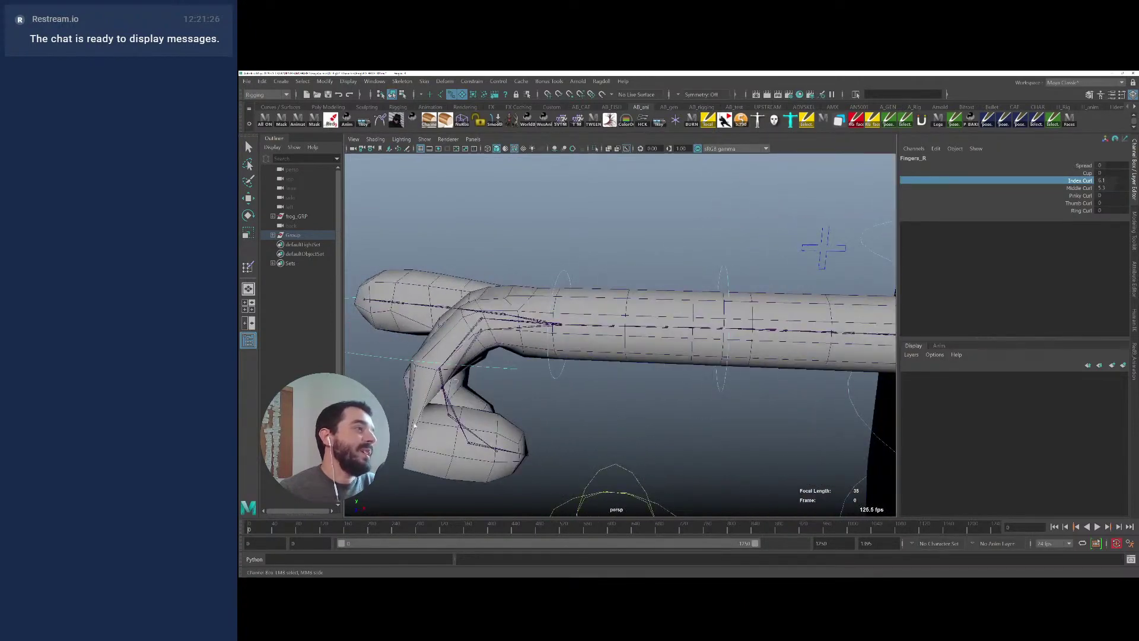
Switch the arms mesh to vertex selection and reopen the Component Editor
right_click_drag(382, 312, 413, 443)
key("q")
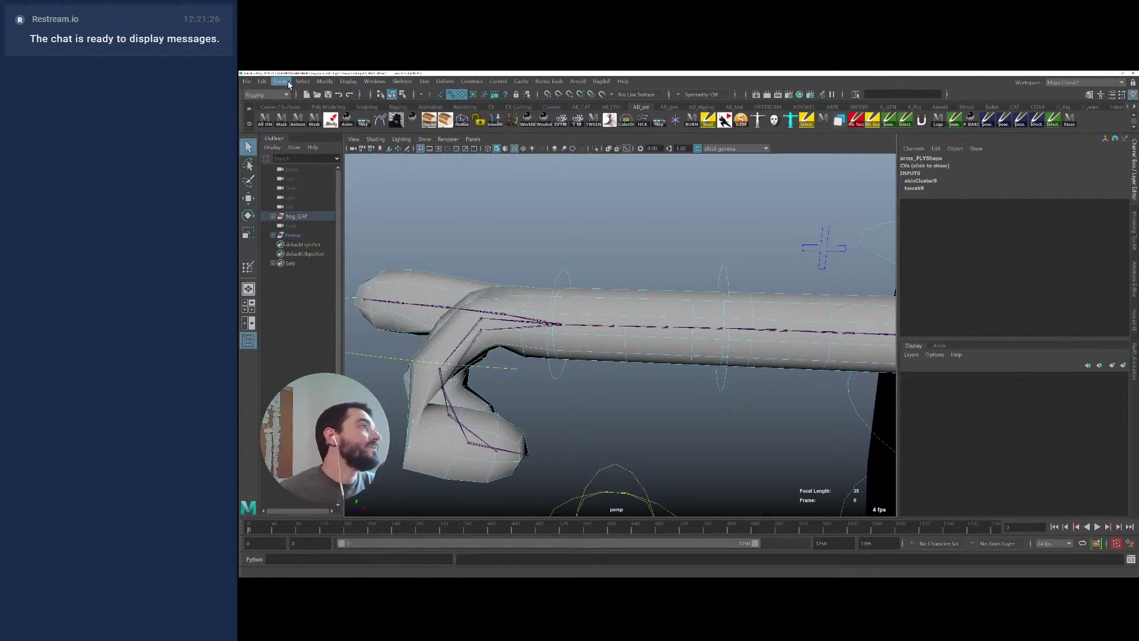
left_click(325, 81)
mouse_move(424, 128)
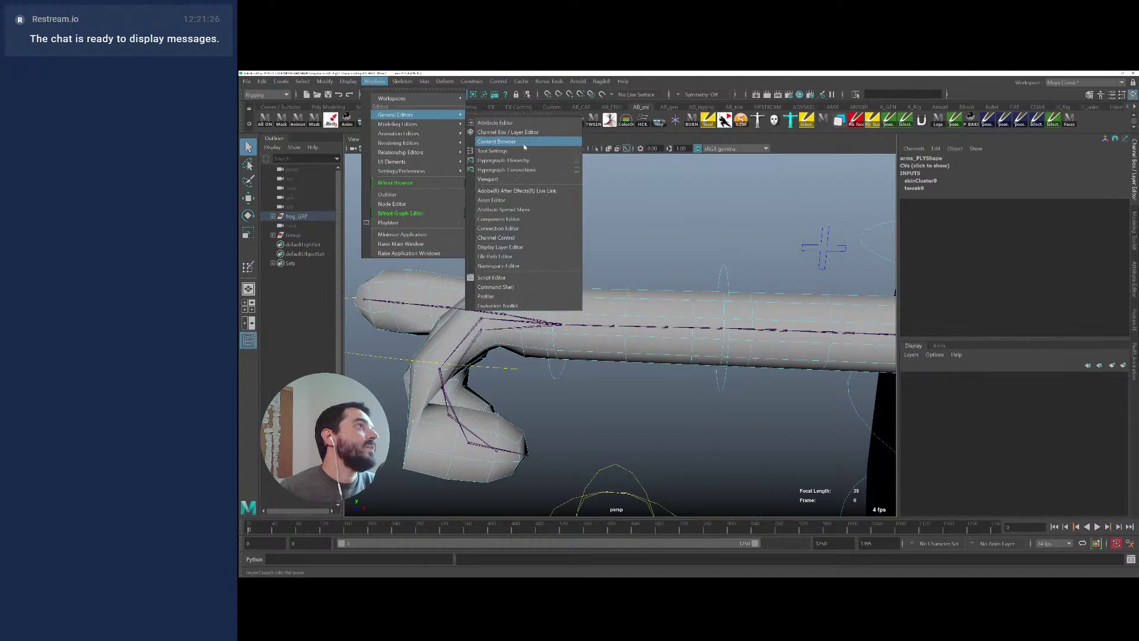
left_click(528, 219)
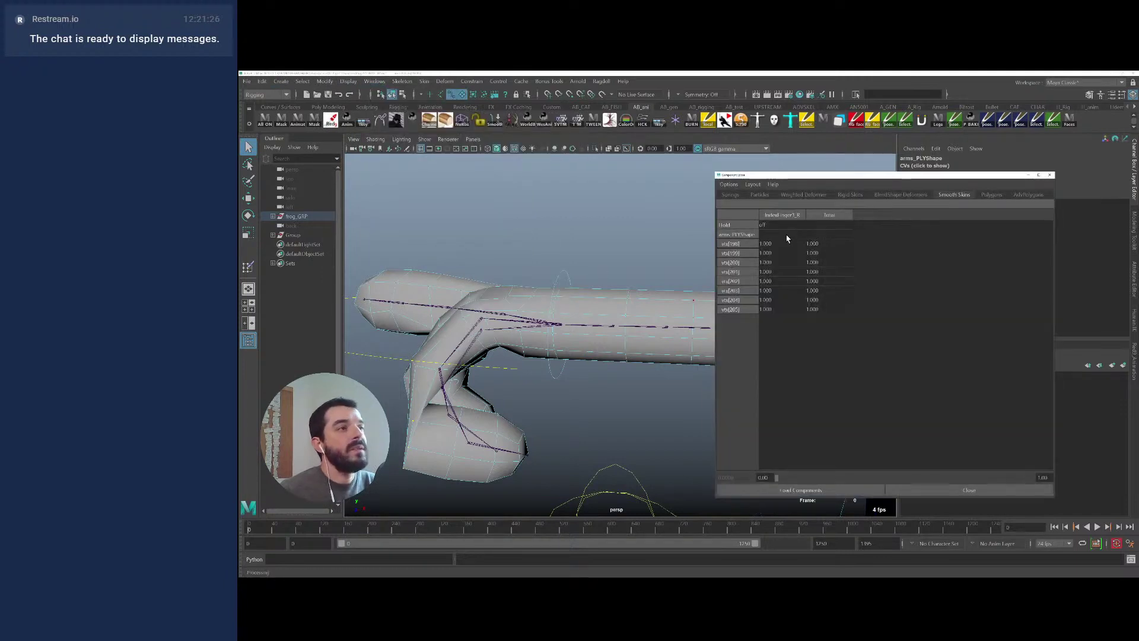
key("alt+v")
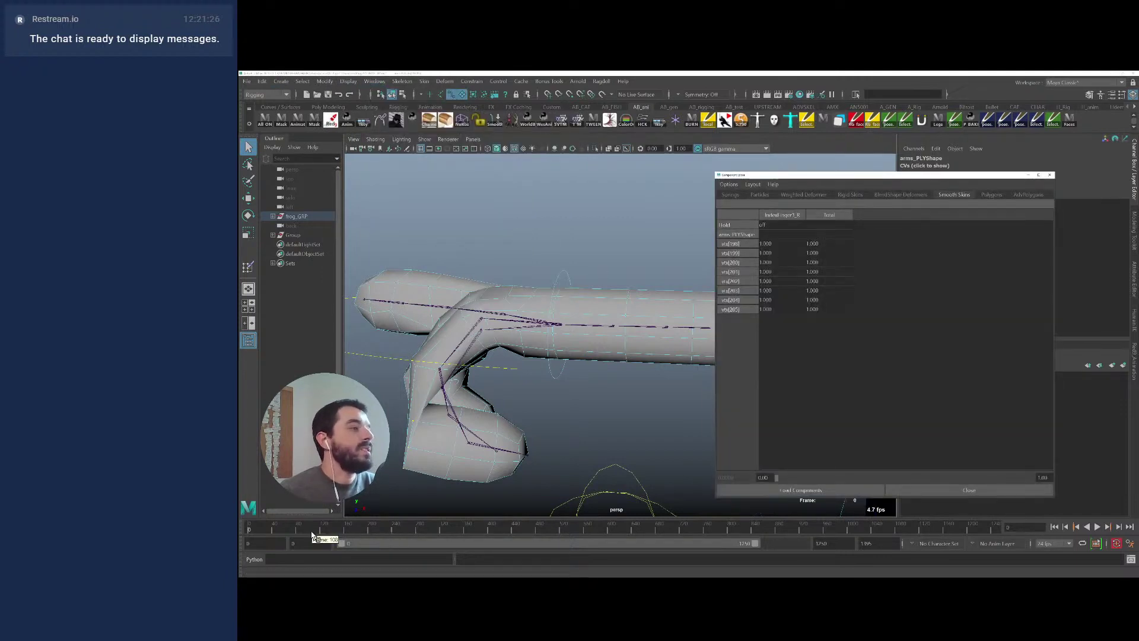
key("alt+v")
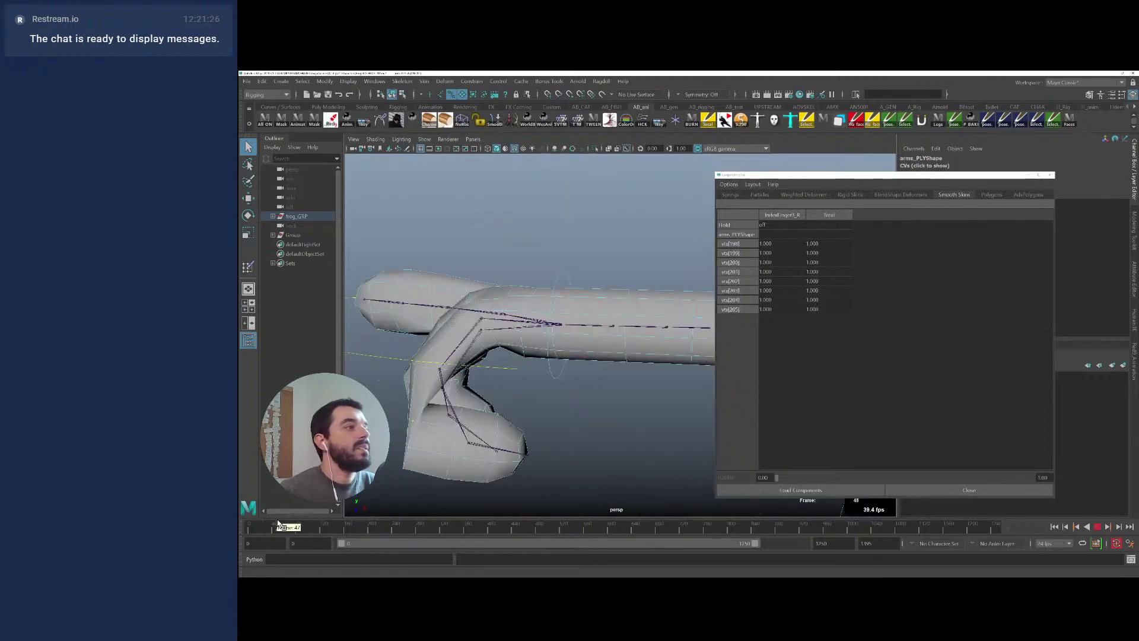
Undo the last vertex selections and select the arms mesh as a whole object
left_click(473, 400)
middle_click_drag(473, 399, 545, 371, "alt")
key("ctrl+z")
key("ctrl+z")
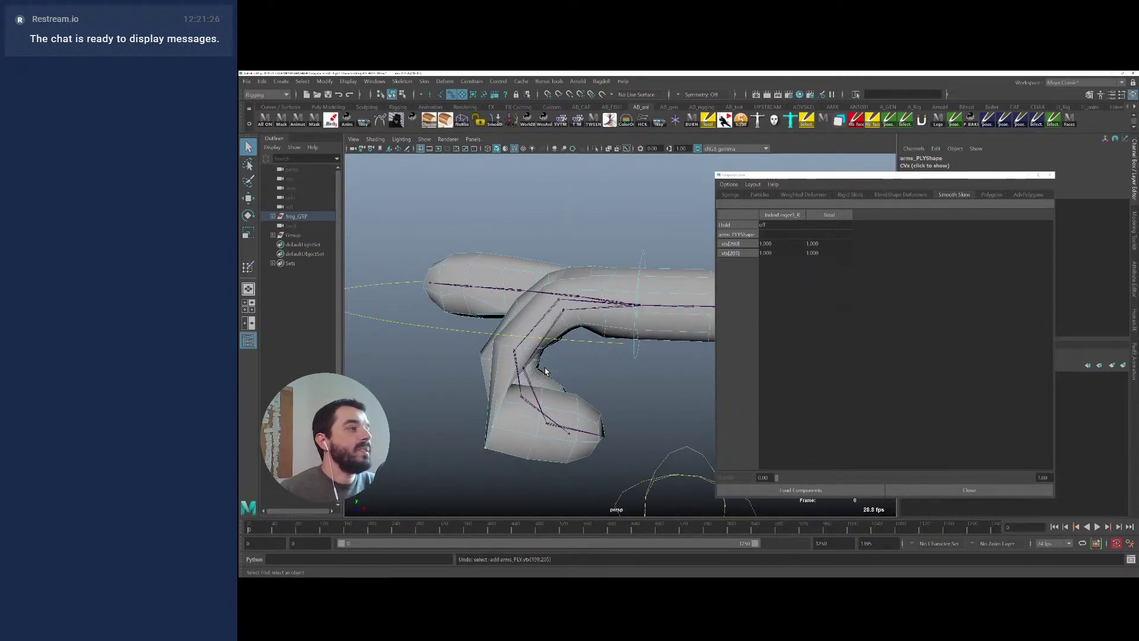
left_click_drag(545, 371, 540, 371, "alt")
left_click(464, 359)
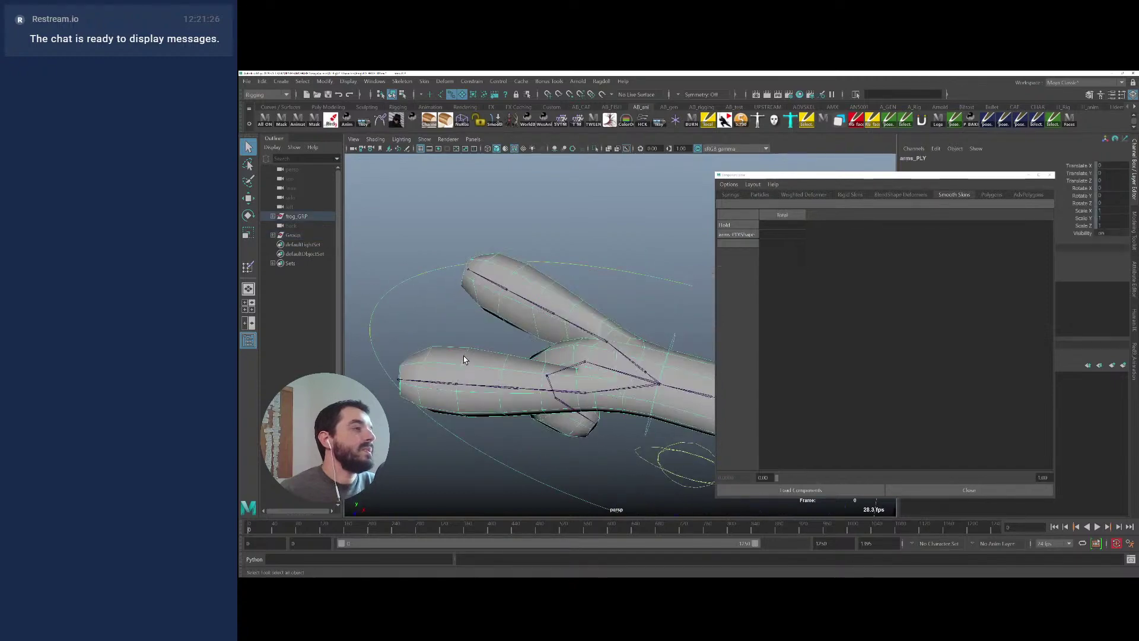
left_click(375, 81)
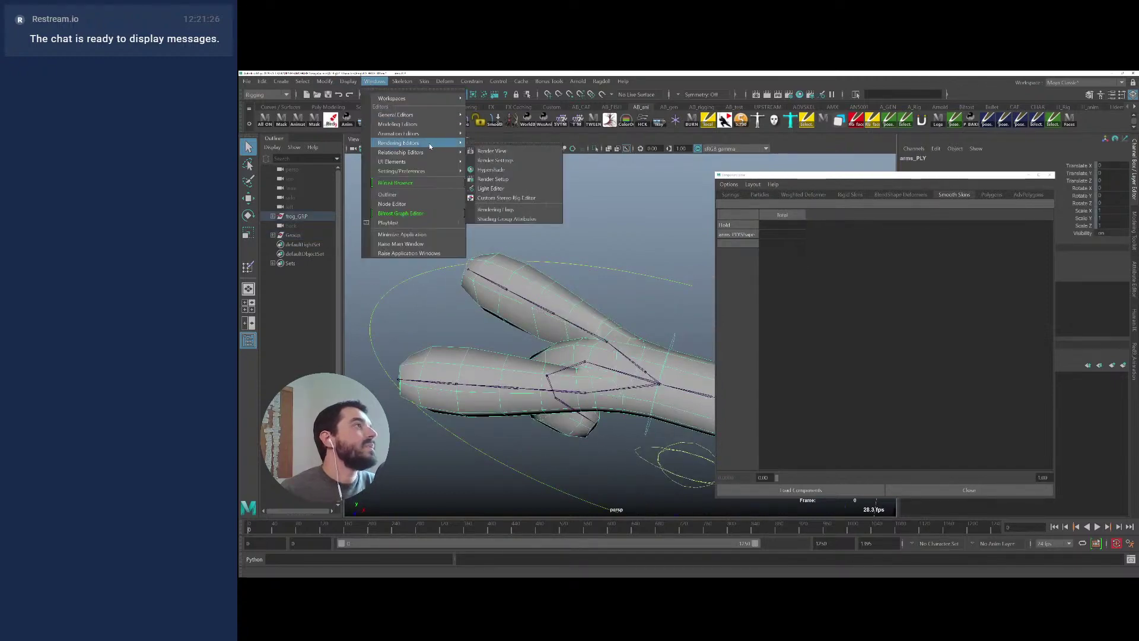
mouse_move(429, 133)
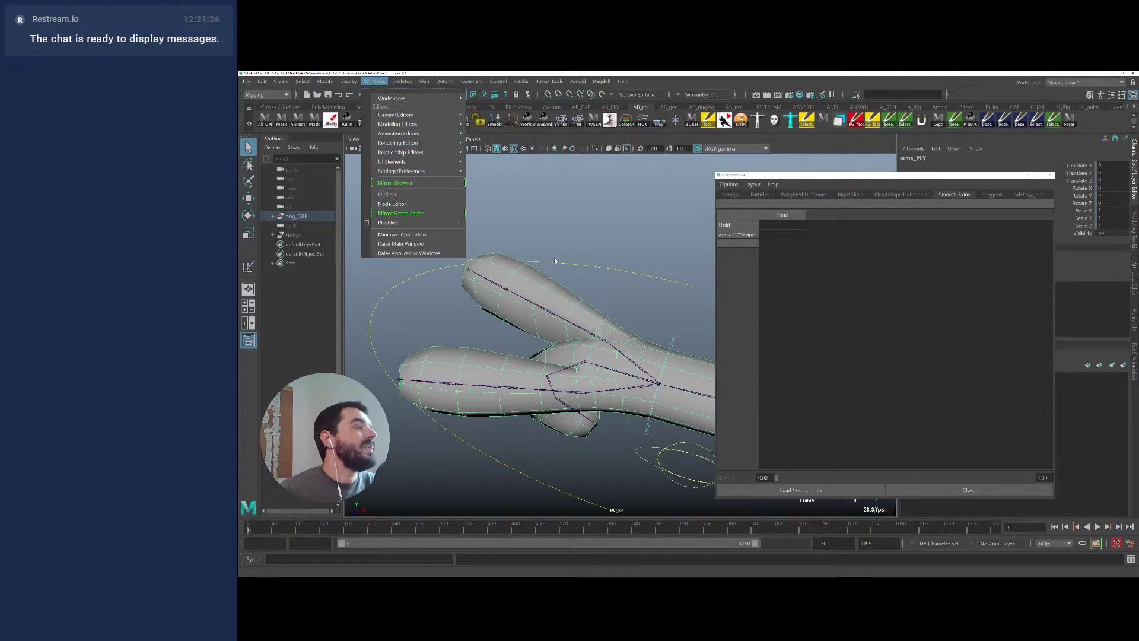
left_click_drag(498, 290, 554, 294, "alt")
right_click_drag(476, 293, 414, 280)
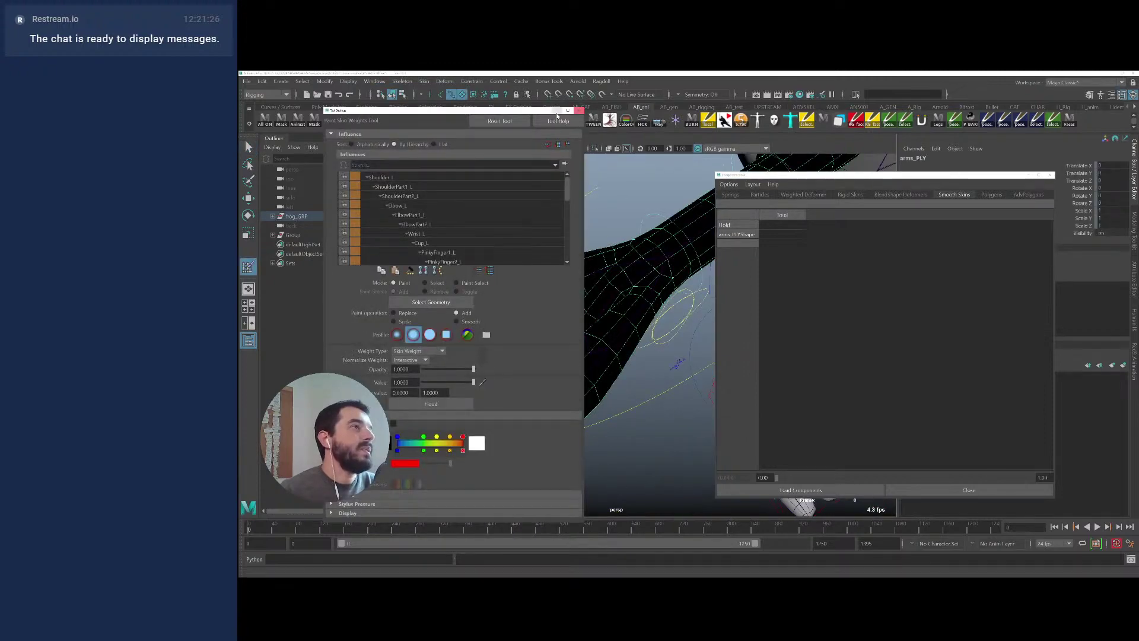
left_click_drag(558, 112, 461, 428)
Switch the arms mesh to vertex selection and select all the vertices at the tip of the pinky finger
right_click_drag(486, 295, 448, 298)
left_click_drag(433, 282, 500, 363)
right_click_drag(477, 296, 427, 301)
left_click_drag(401, 331, 504, 265)
Try setting the selected fingertip vertices' MiddleFinger3_R weight to 1, then undo it and reload their smooth skin weights
left_click_drag(839, 244, 824, 393)
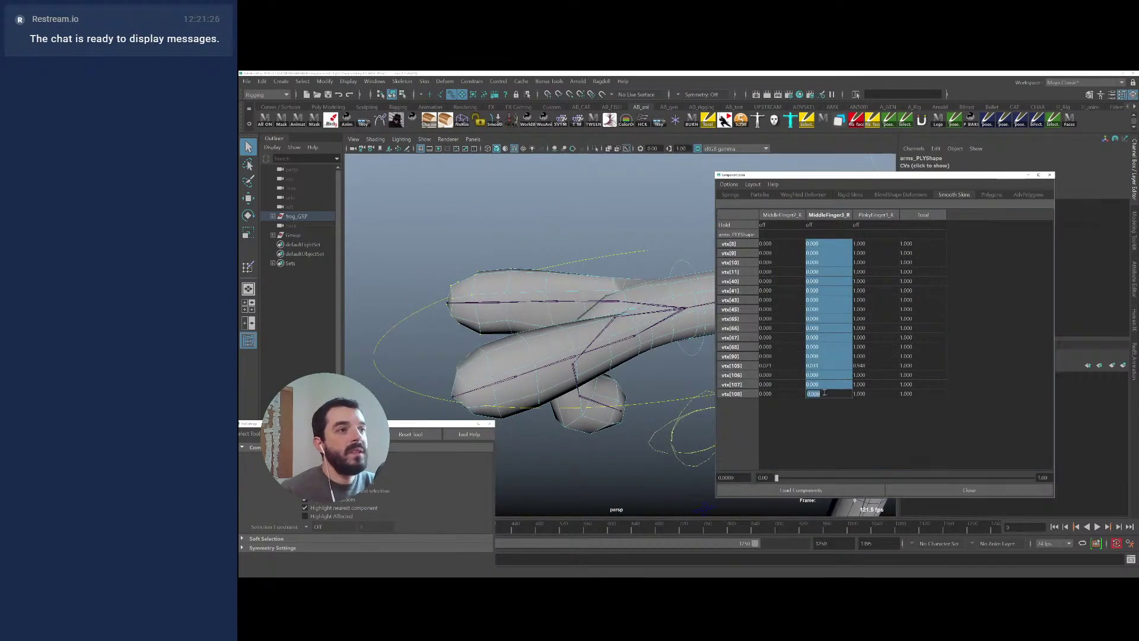
type("1")
key("Return")
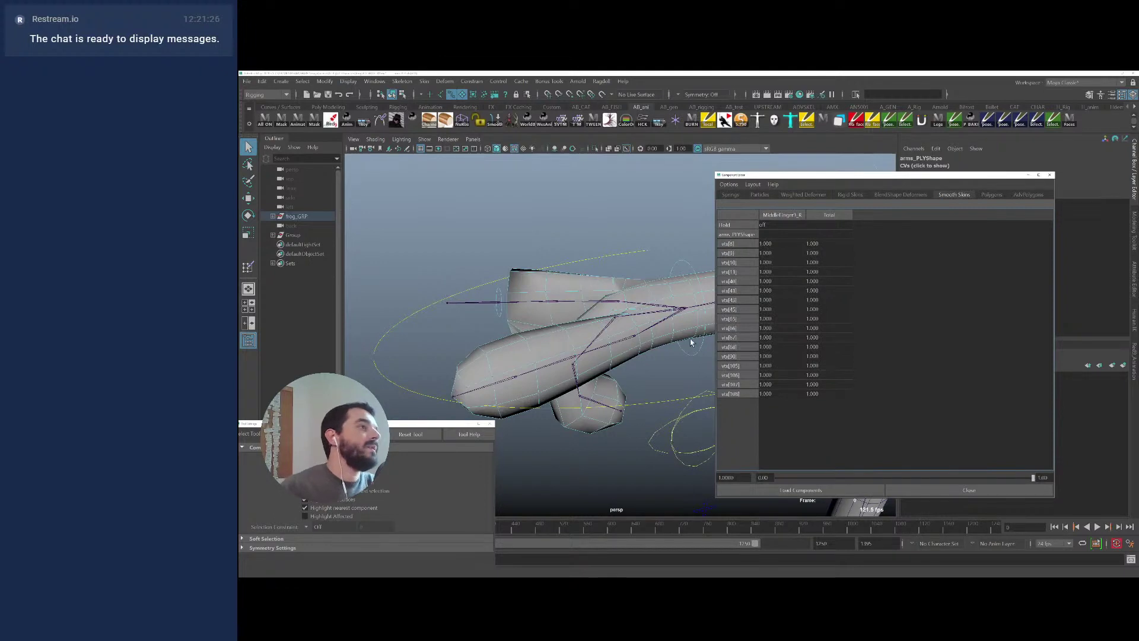
left_click_drag(614, 277, 523, 303, "alt")
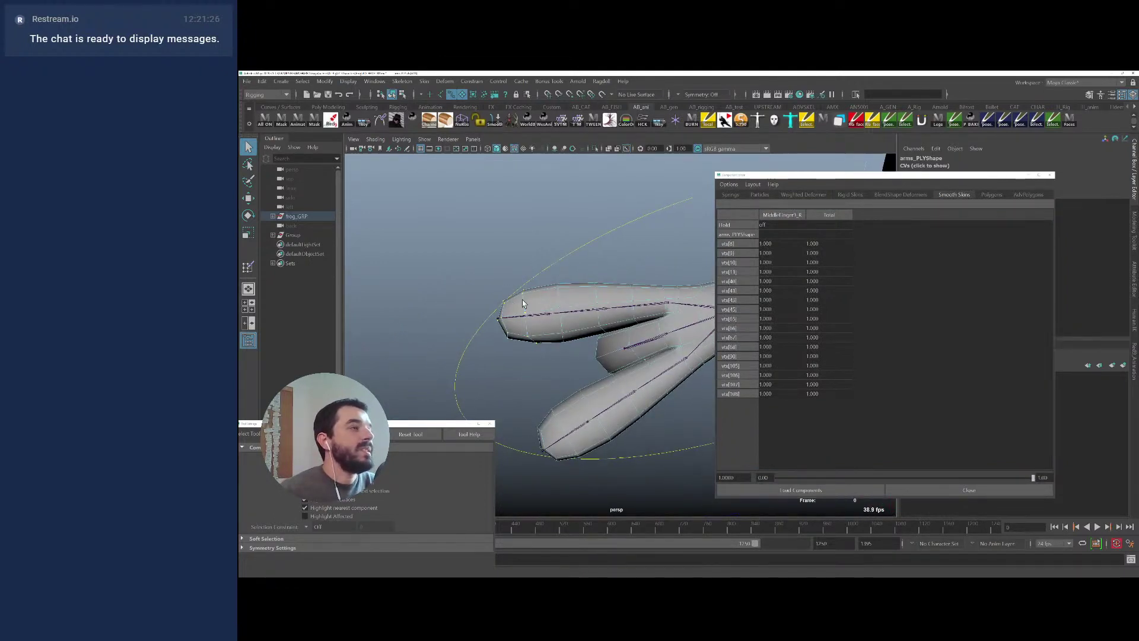
left_click(922, 198)
left_click(945, 197)
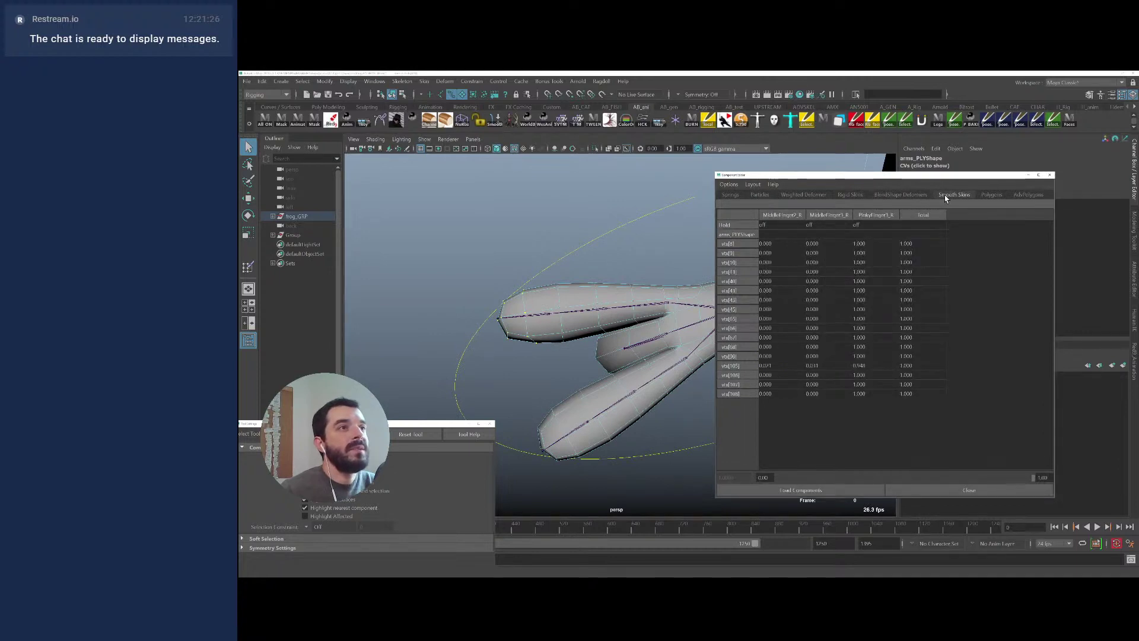
Set the pinky tip vertices' PinkyFinger3_R weight to 1, then select the neighbouring loop to check its weights
left_click_drag(864, 243, 863, 394)
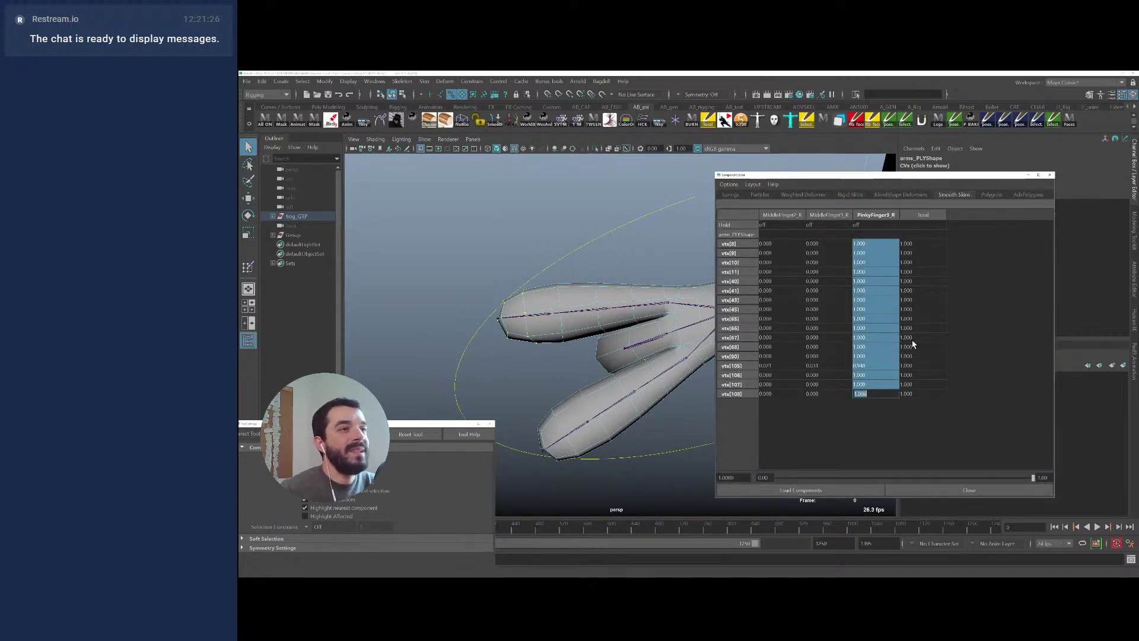
key("Return")
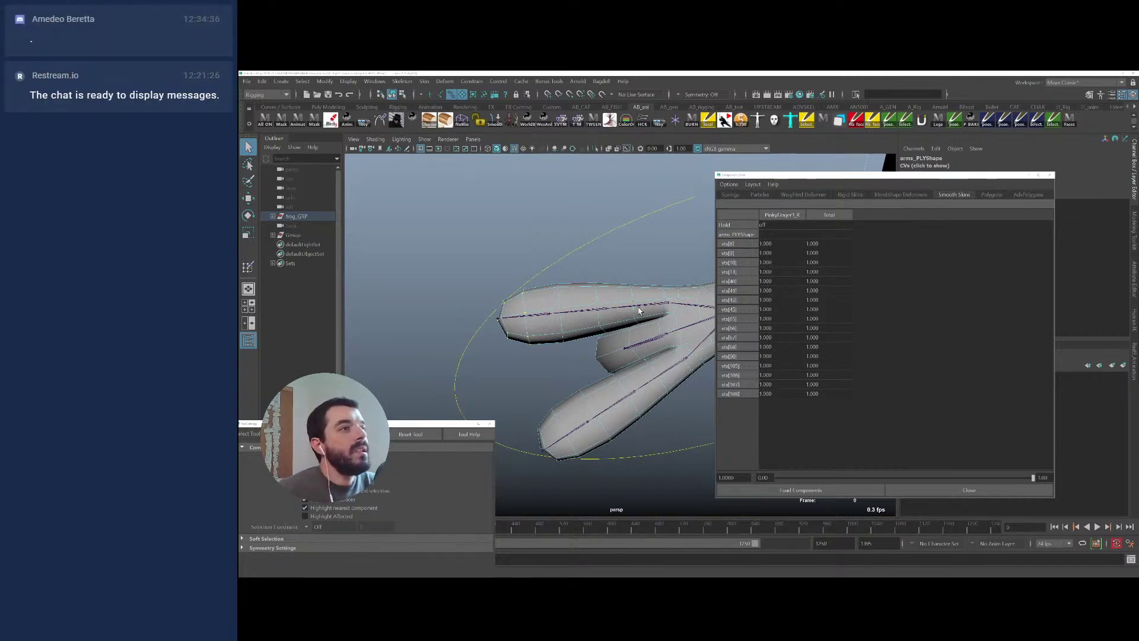
left_click_drag(574, 360, 578, 273)
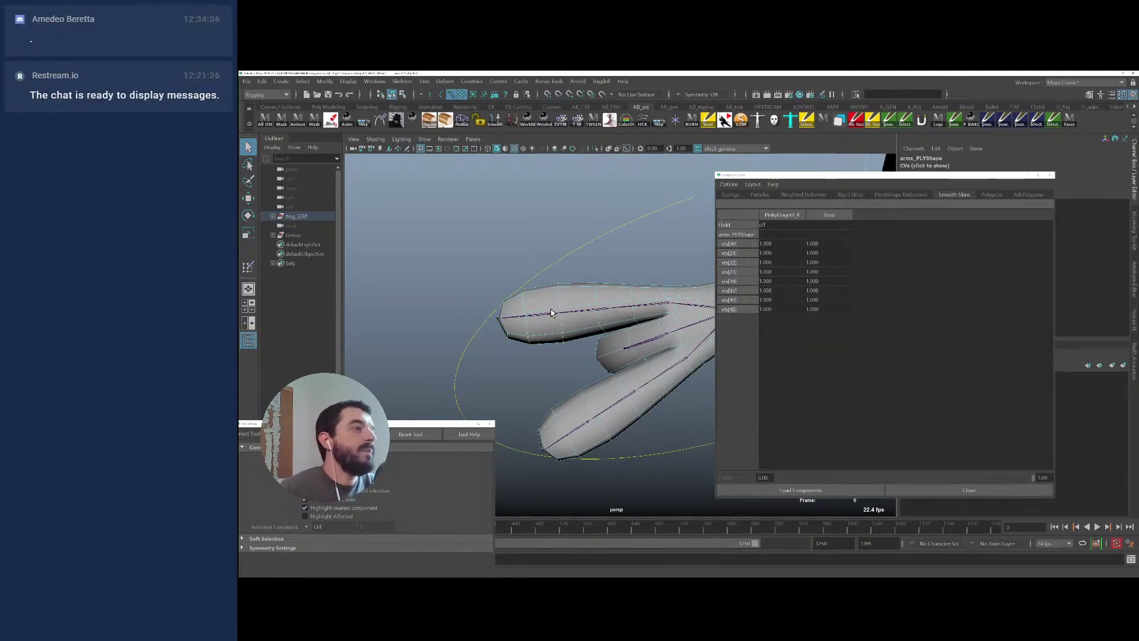
left_click_drag(579, 316, 577, 318, "alt")
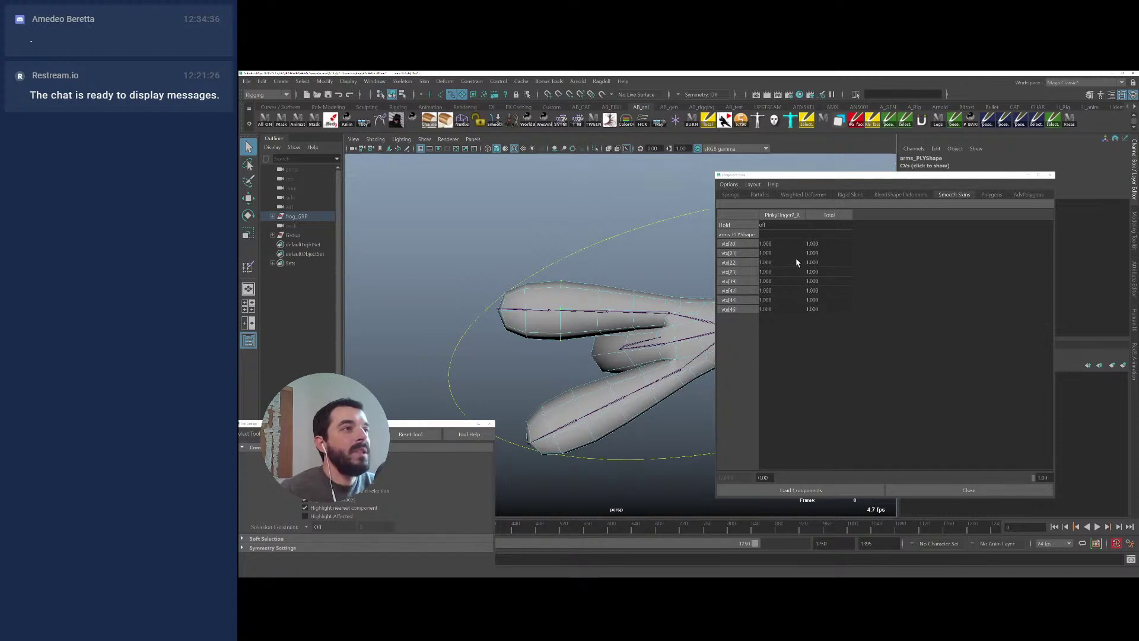
mouse_move(587, 345)
left_mouse_down("alt")
mouse_move(571, 323)
mouse_move(592, 320)
mouse_move(593, 331)
left_mouse_up("alt")
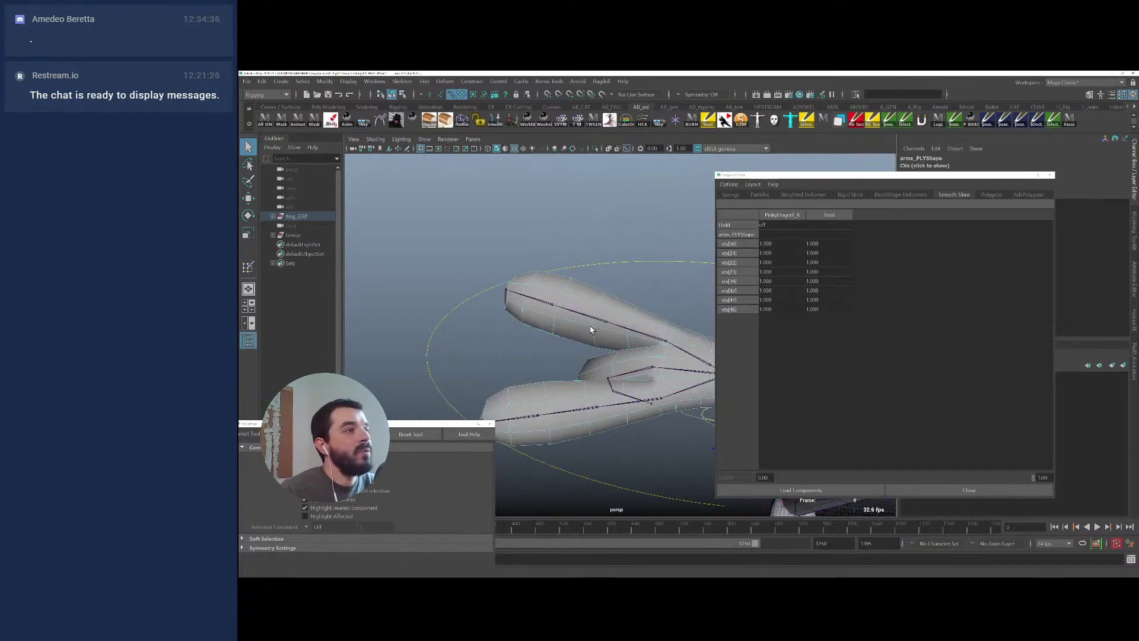
Select the edge loop around the middle of the pinky and set its PinkyFinger2_R weight to 1
left_click(595, 328)
double_click(603, 307, "shift")
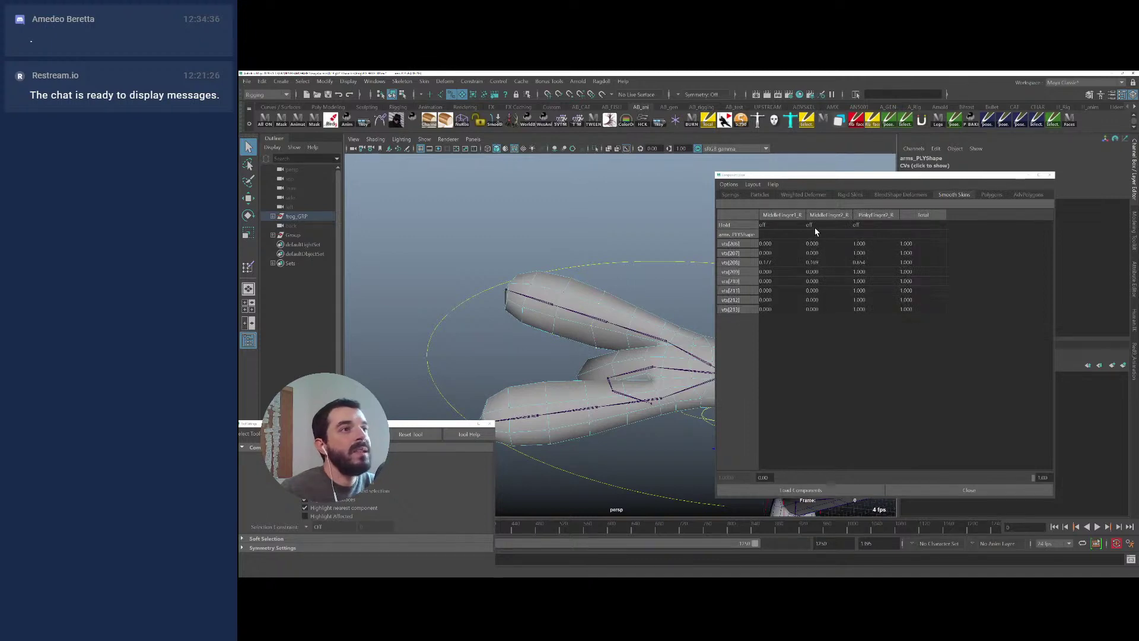
left_click_drag(856, 240, 874, 306)
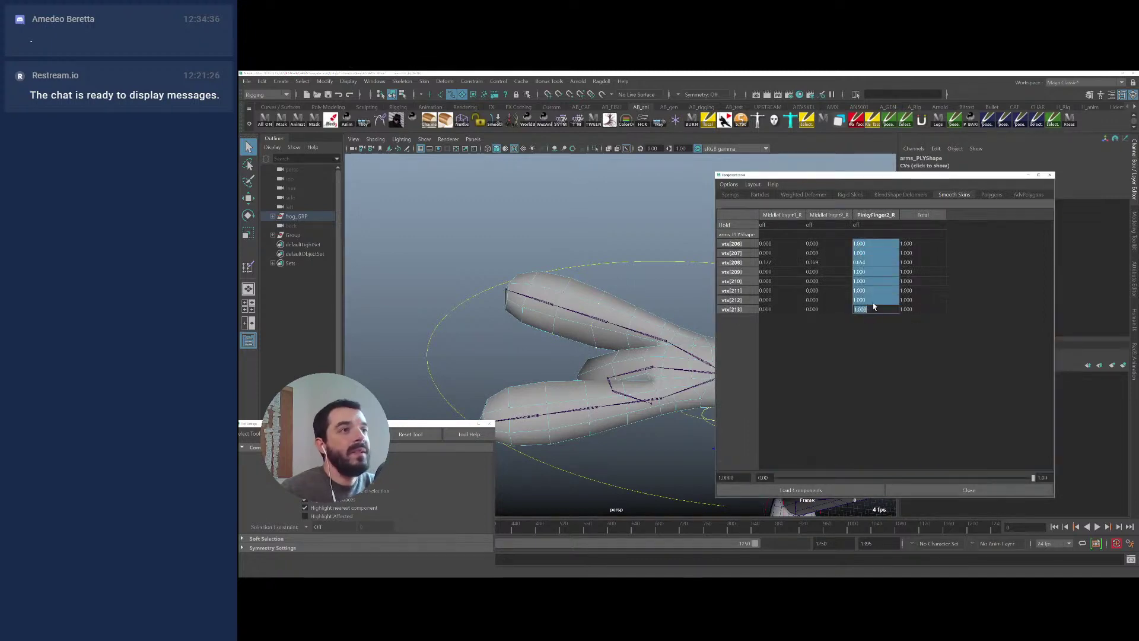
type("1")
key("Return")
left_click_drag(615, 340, 631, 315, "alt")
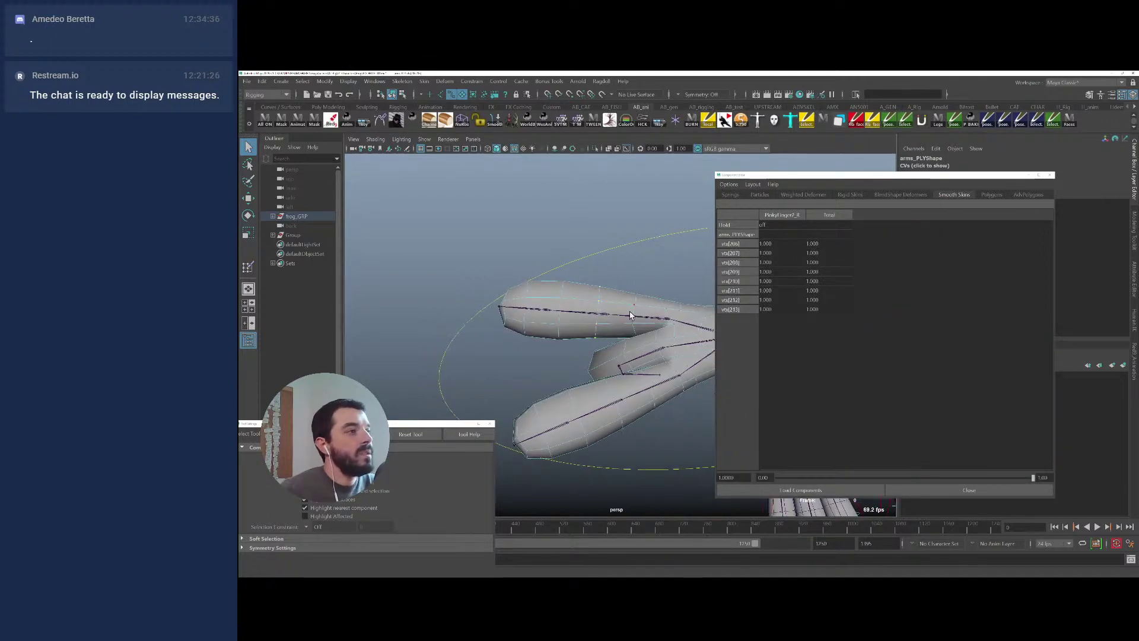
Select the next pinky loop towards the palm and set its PinkyFinger1_R weight to 1
left_click(632, 322)
double_click(635, 306, "shift")
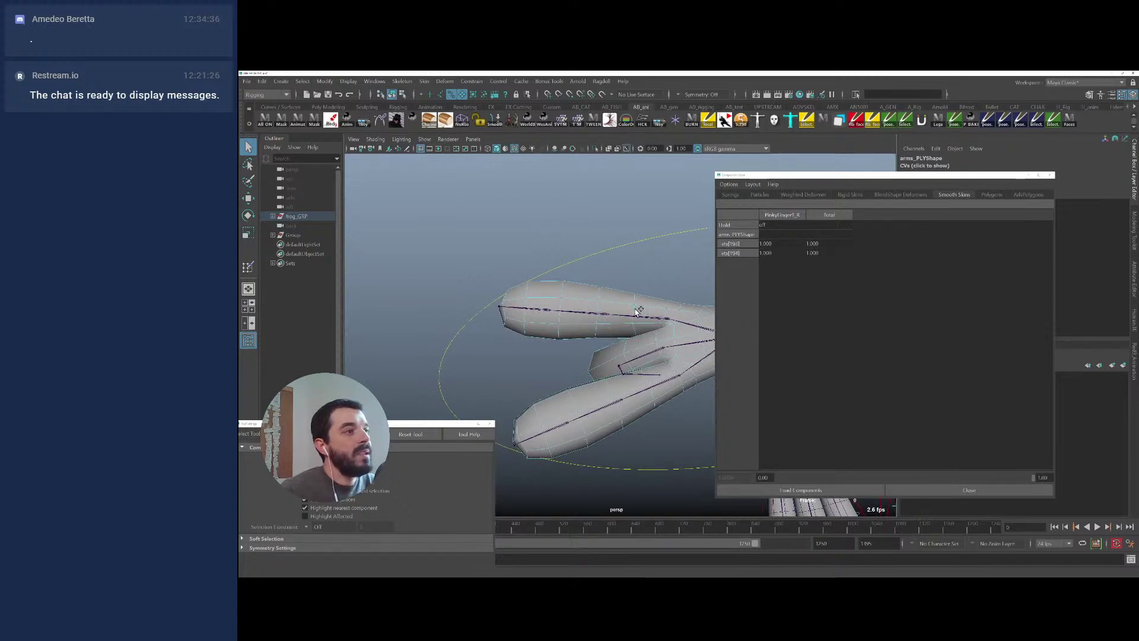
left_click_drag(882, 243, 872, 309)
type("1")
key("Return")
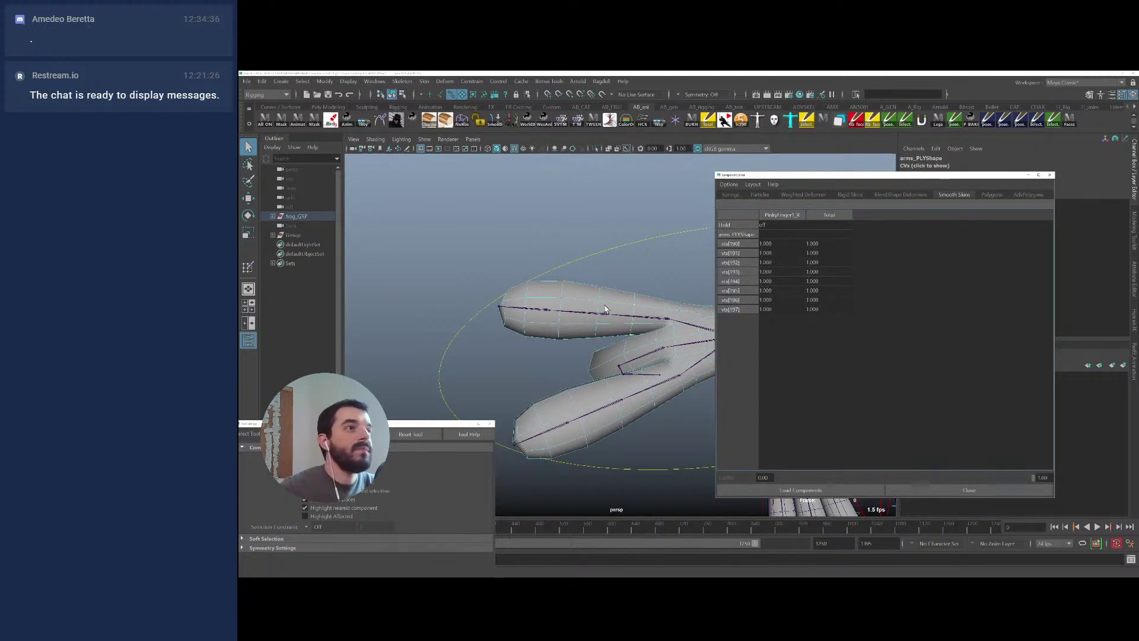
Select the loop at the base of the pinky and set its Wrist_R weight to 0
left_click_drag(606, 308, 641, 325, "alt")
left_click(583, 353)
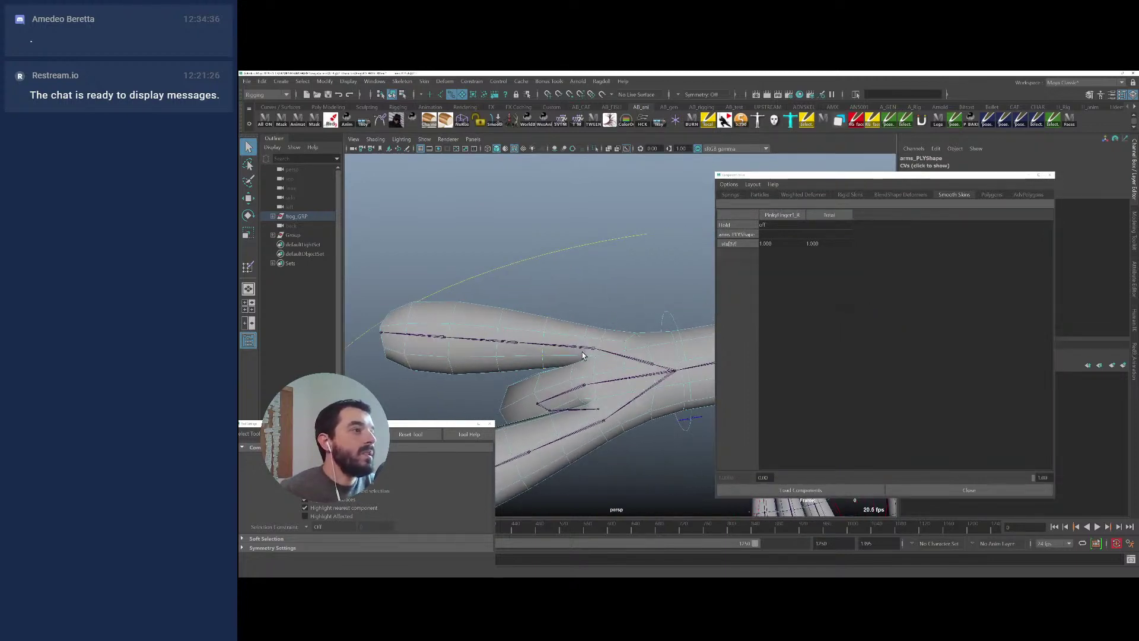
double_click(587, 334, "shift")
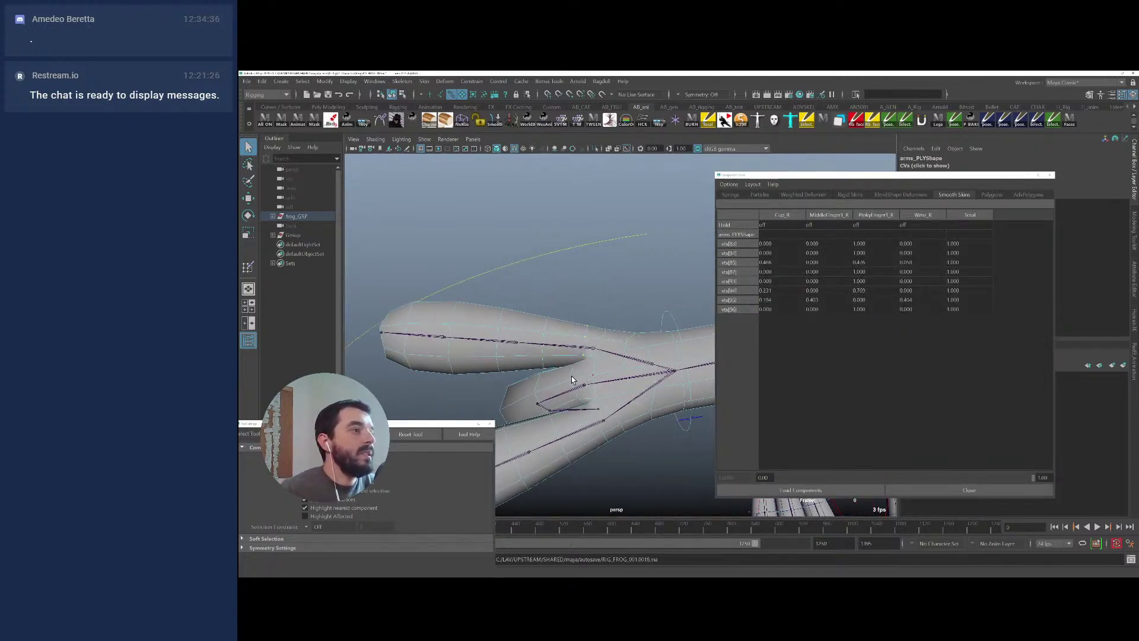
left_click_drag(584, 372, 575, 376, "alt")
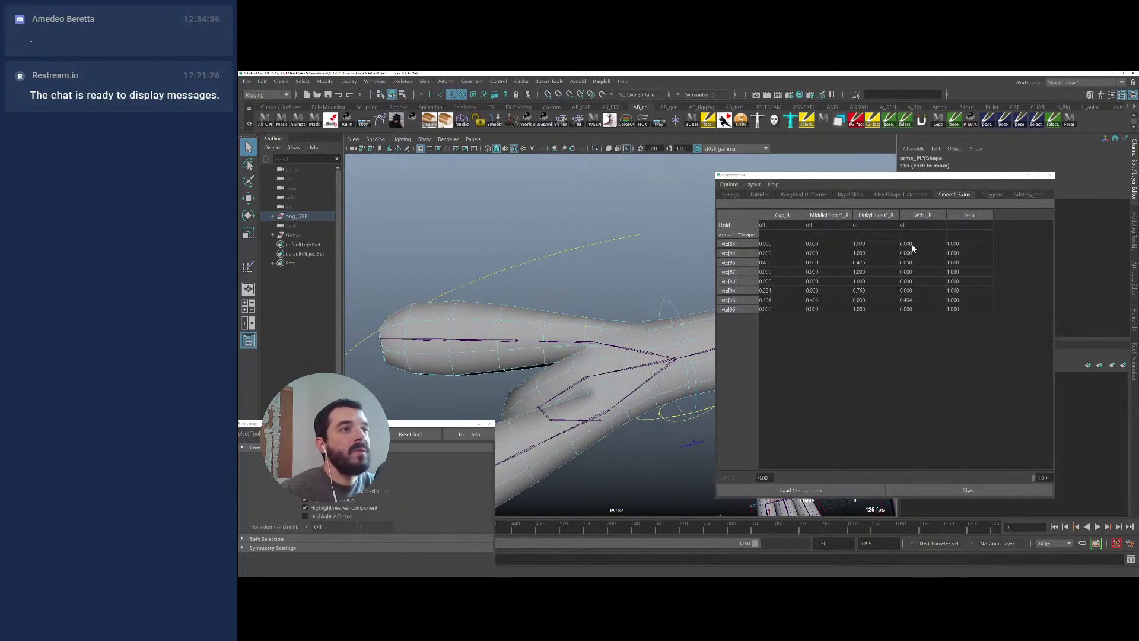
left_click_drag(914, 243, 914, 309)
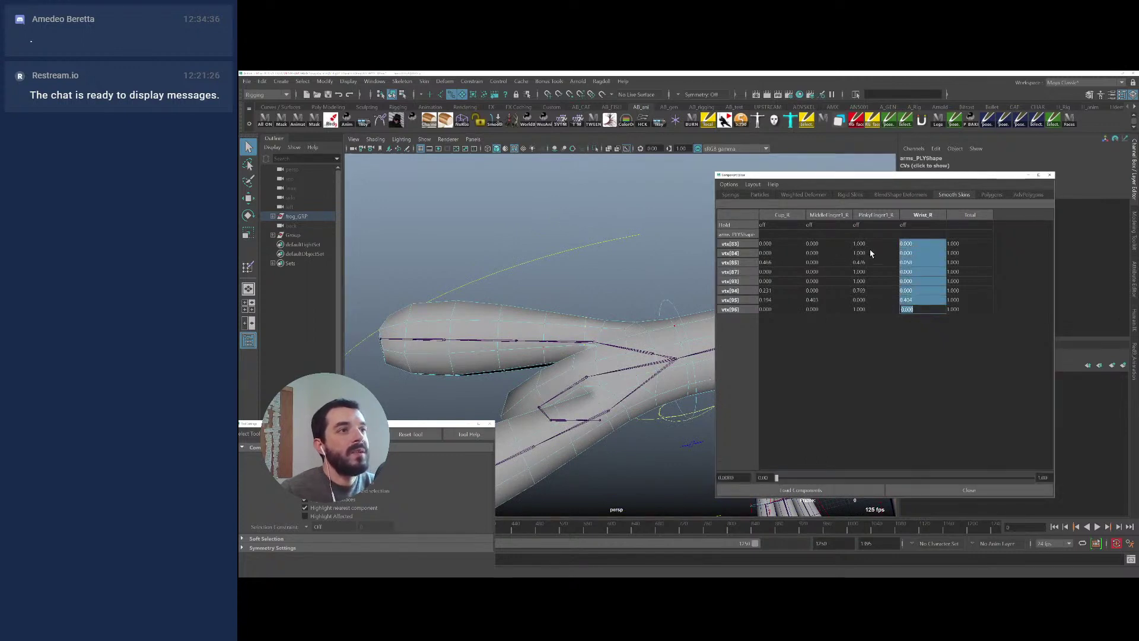
left_click_drag(874, 243, 822, 310)
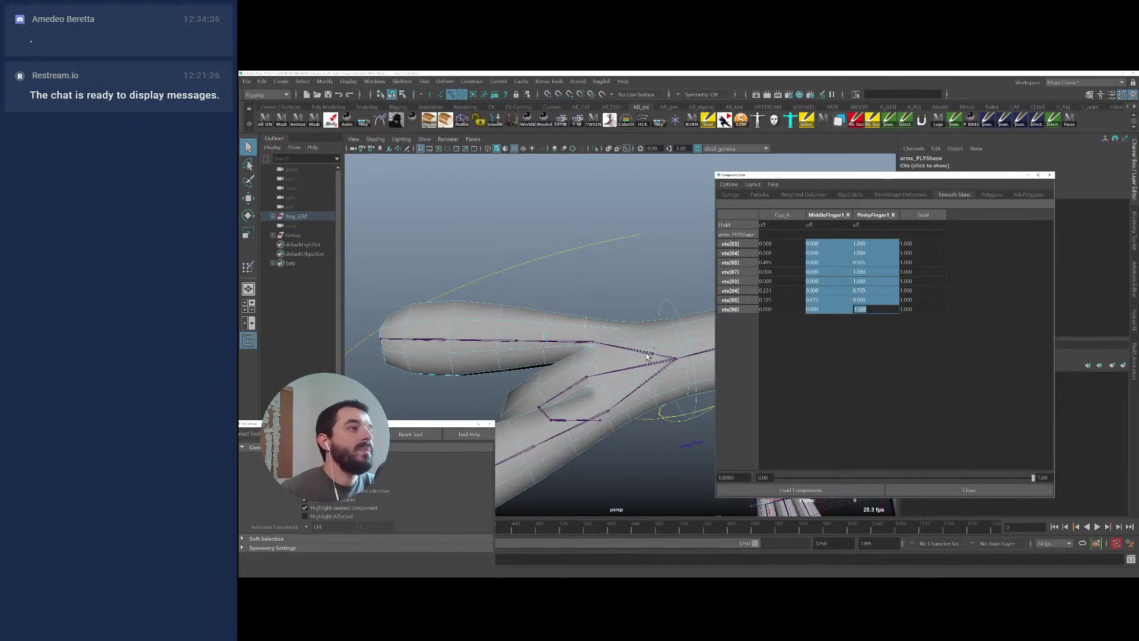
Set the pinky base loop's Cup_R and PinkyFinger1_R weights to 0.5
left_click_drag(765, 248, 769, 309)
left_click_drag(859, 244, 878, 309, "ctrl")
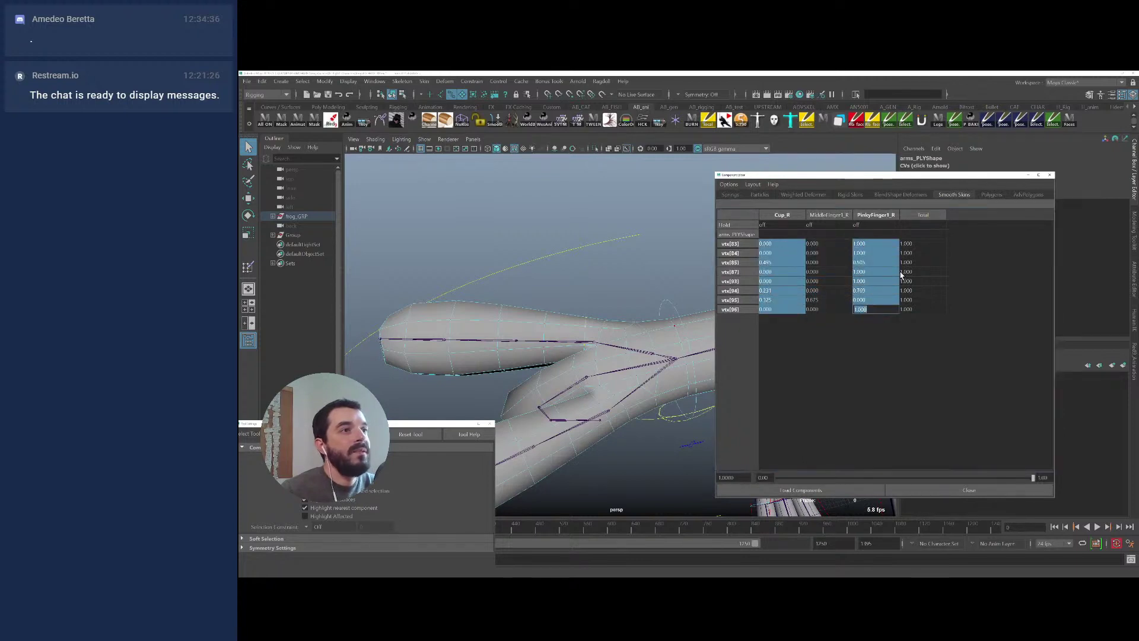
type("0.5")
key("Return")
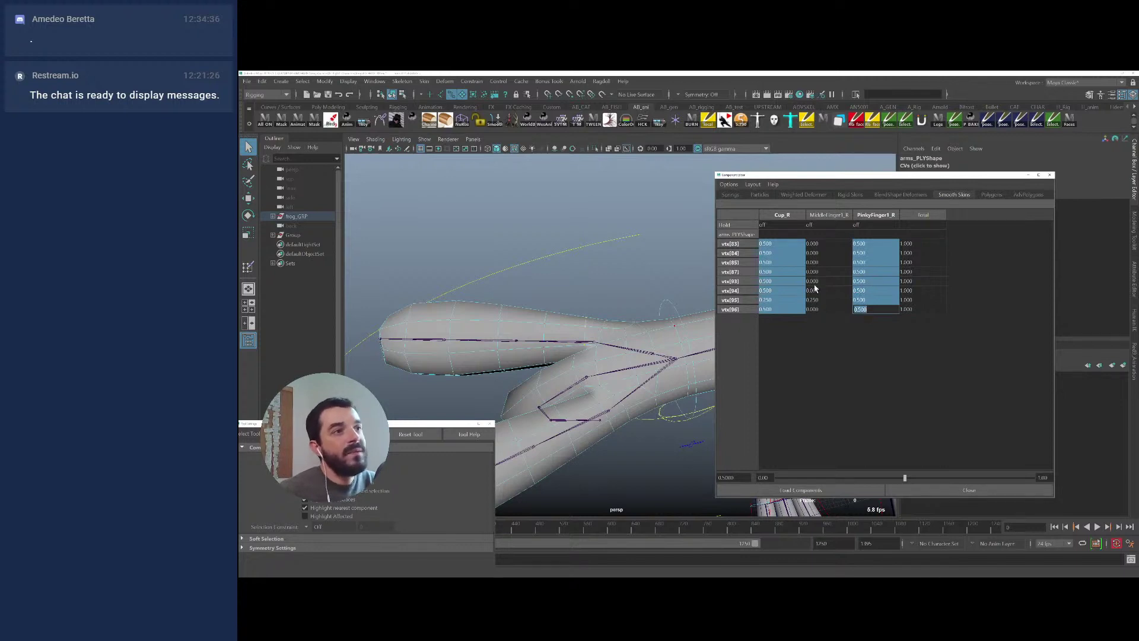
With PinkyFinger1_R held, set the pinky base loop's MiddleFinger1_R weight to 0, then release the hold
left_click(858, 225)
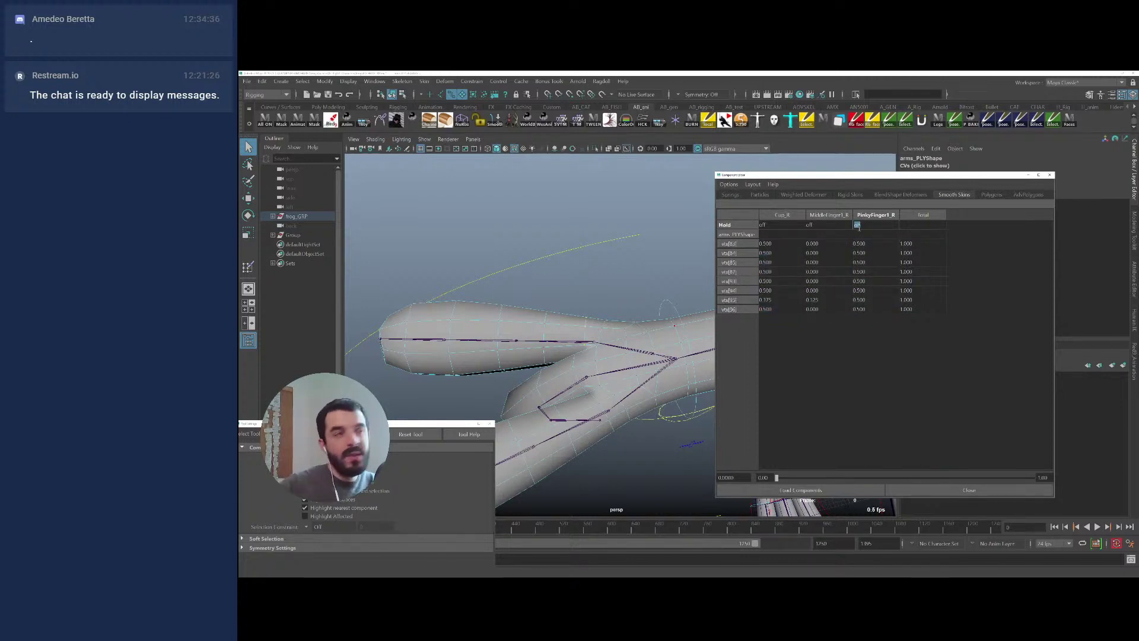
left_click_drag(811, 243, 813, 309)
type("0")
key("Return")
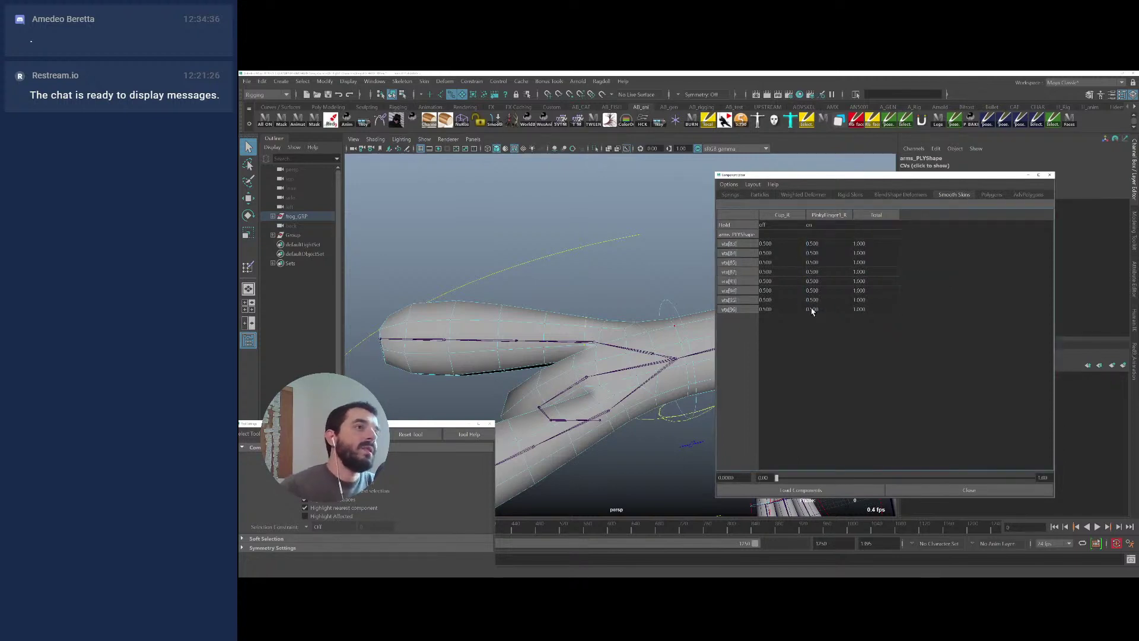
left_click(815, 224)
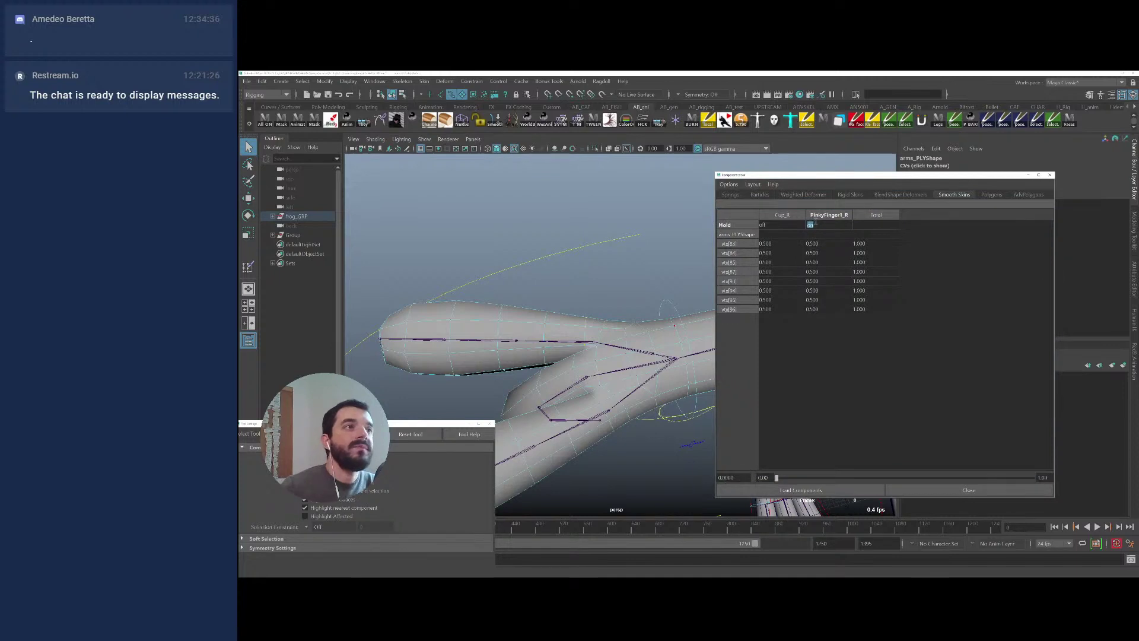
Select the Fingers_R control, minimise the Component Editor and lower Middle Curl to test the deformation
left_click_drag(503, 341, 568, 284, "alt")
left_click(555, 271)
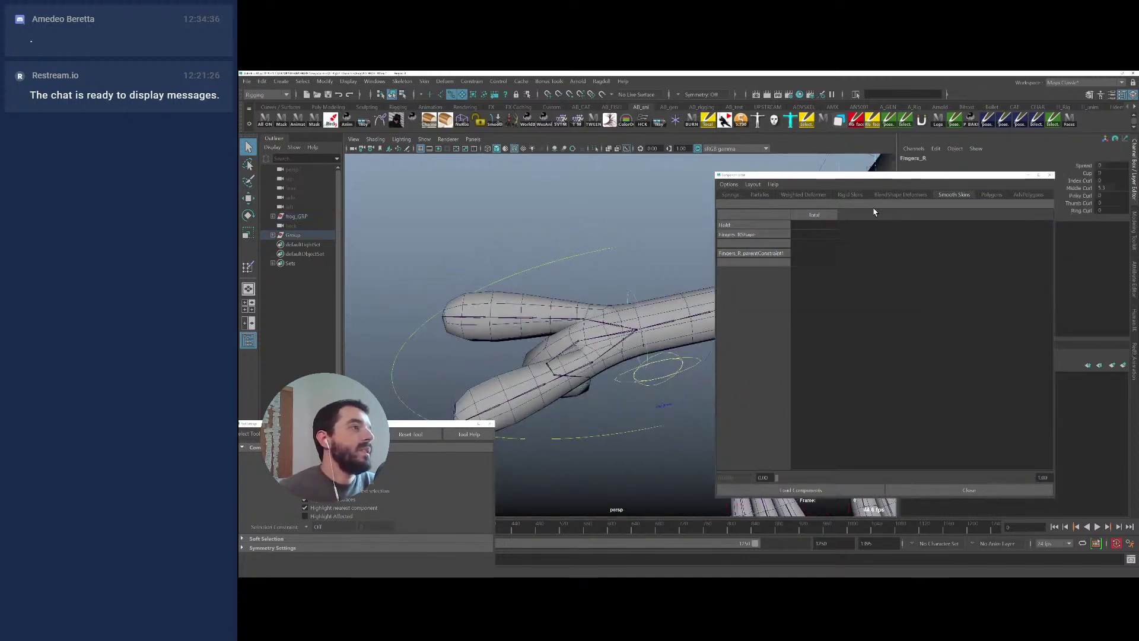
left_click(1030, 175)
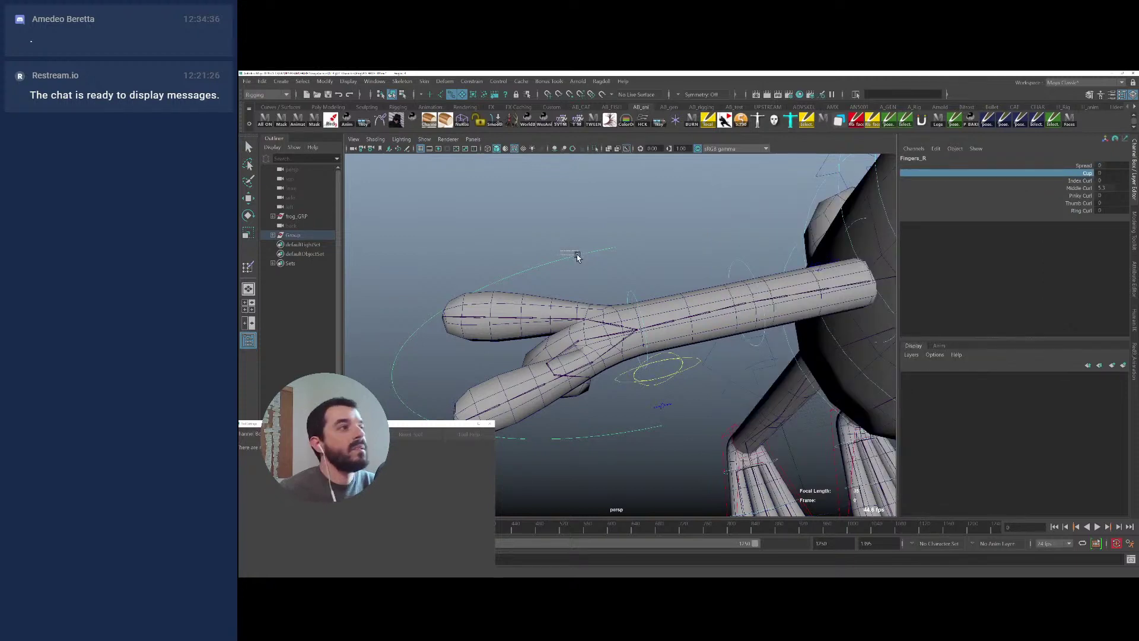
left_click(1079, 187)
middle_click_drag(1078, 187, 996, 198)
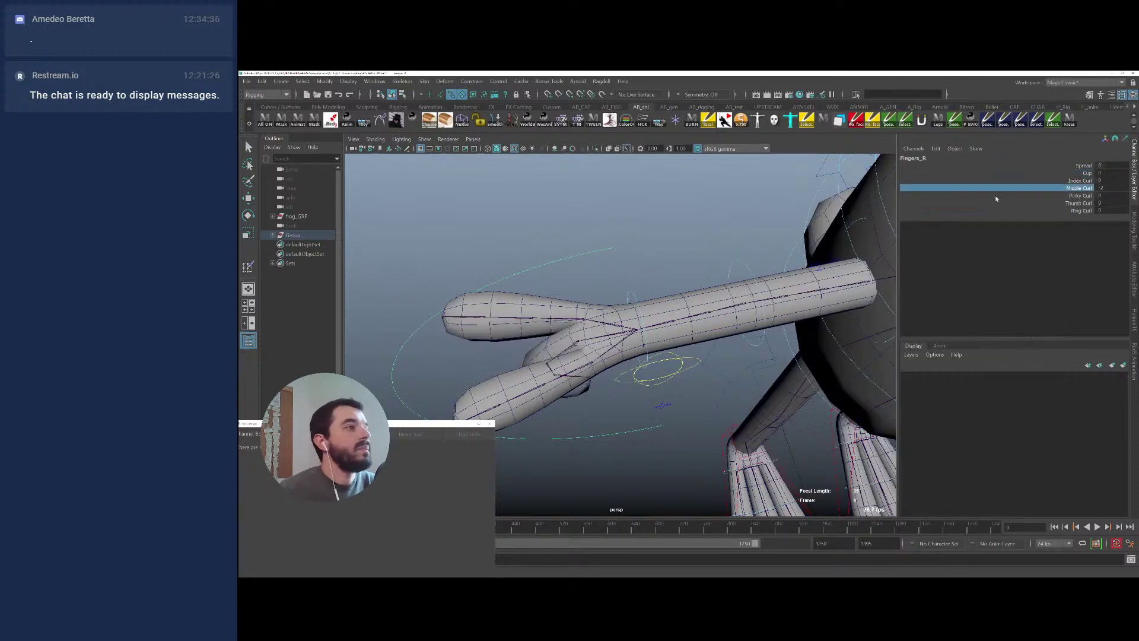
Adjust Pinky Curl and Middle Curl on Fingers_R to test that the two fingers bend independently
left_click(1061, 196)
mouse_move(628, 234)
middle_mouse_down()
mouse_move(647, 234)
mouse_move(602, 233)
mouse_move(655, 241)
mouse_move(626, 240)
middle_mouse_up()
middle_click_drag(565, 289, 682, 275)
left_click(1078, 188)
middle_click_drag(673, 273, 675, 276)
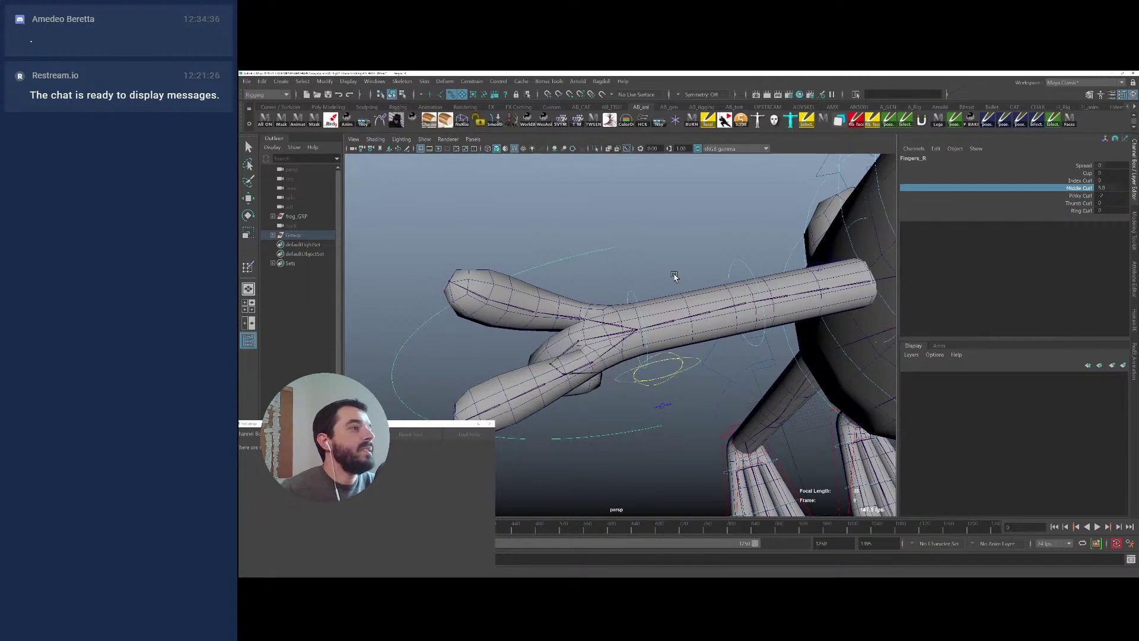
left_click_drag(675, 275, 615, 269, "alt")
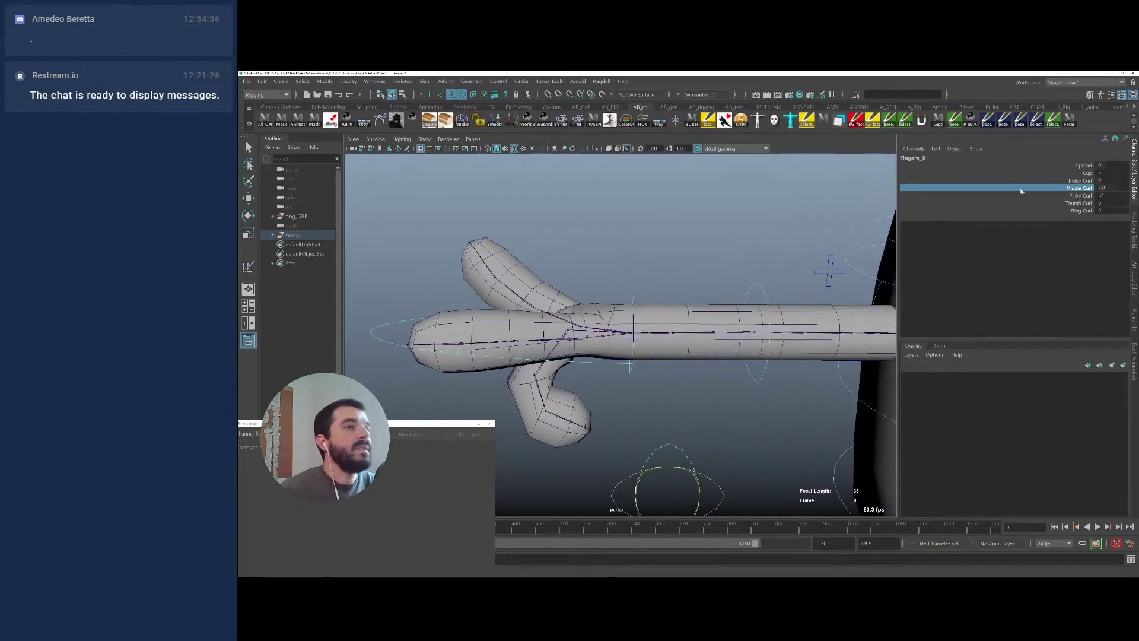
Test Index Curl on Fingers_R, returning it to 0, and inspect the hand from the side
left_click(1080, 181)
mouse_move(524, 267)
middle_mouse_down()
mouse_move(497, 258)
mouse_move(525, 265)
mouse_move(526, 276)
middle_mouse_up()
middle_click_drag(525, 322, 557, 317, "alt")
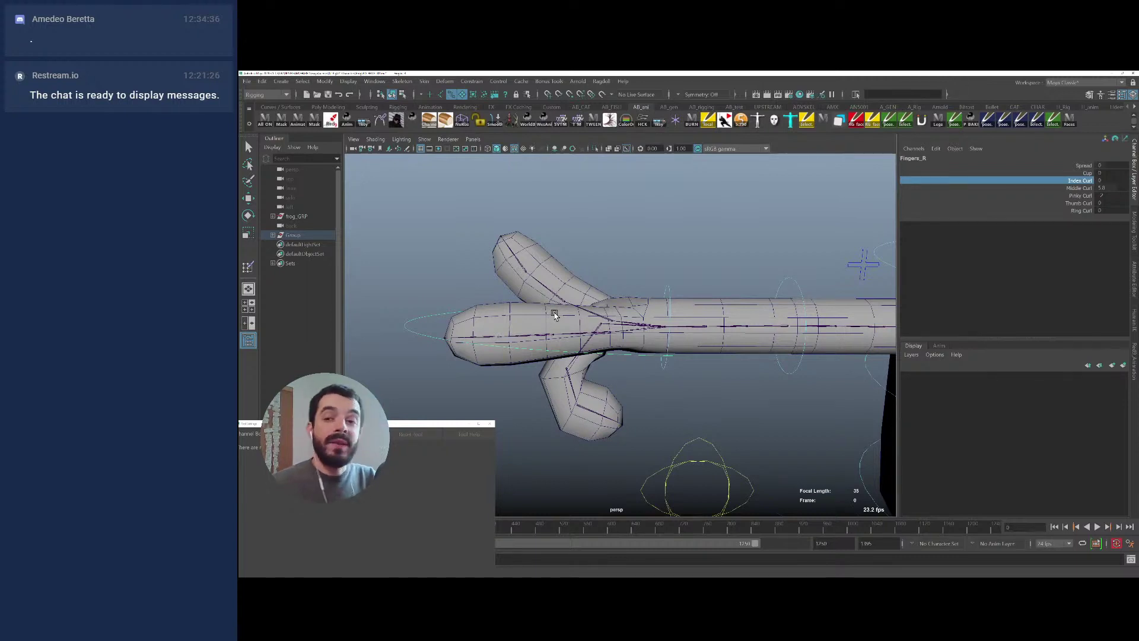
Select the arms mesh, activate Paint Skin Weights and choose the IndexFinger2_R influence from the hierarchy
left_click_drag(554, 314, 545, 319, "alt")
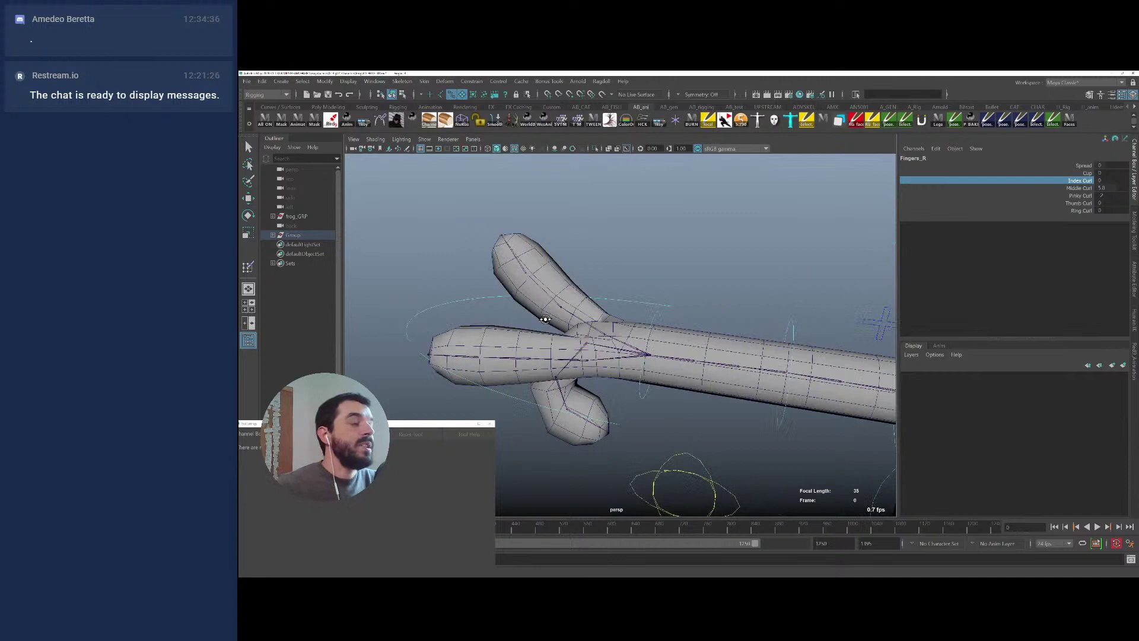
key("q")
left_click(513, 336)
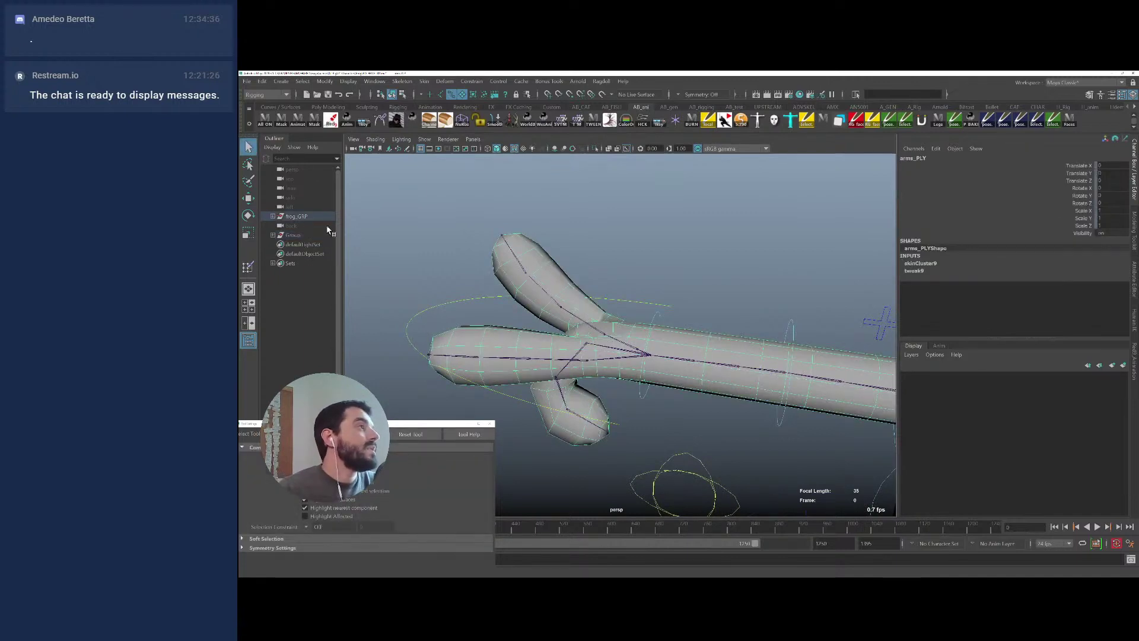
left_click(248, 267)
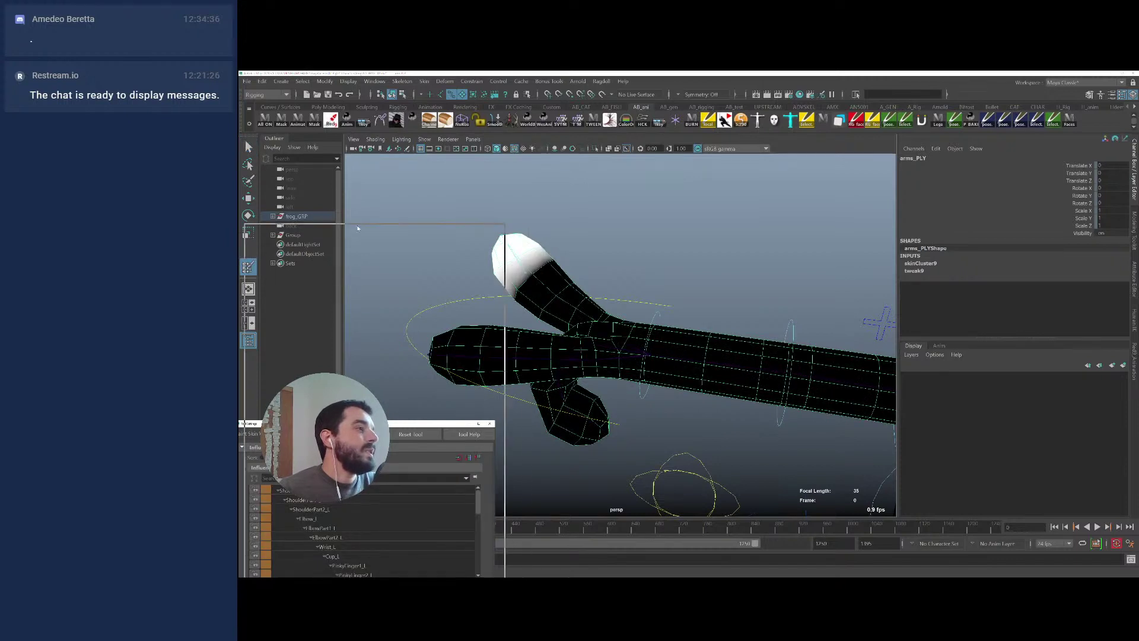
scroll(387, 274, "down", 9)
left_click(405, 298)
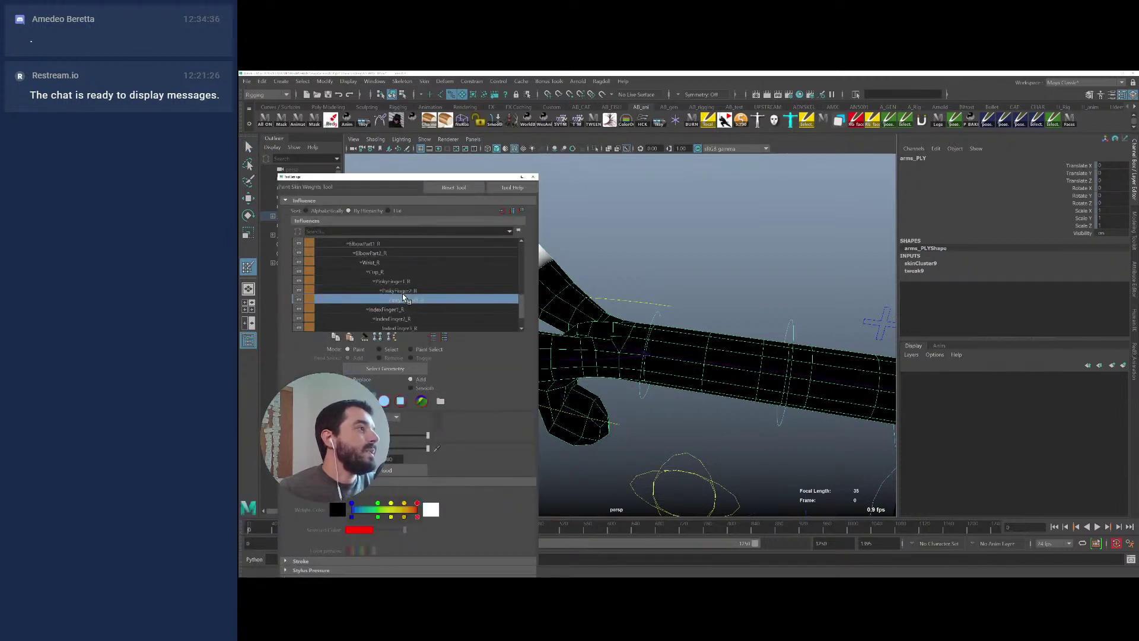
scroll(405, 293, "down", 1)
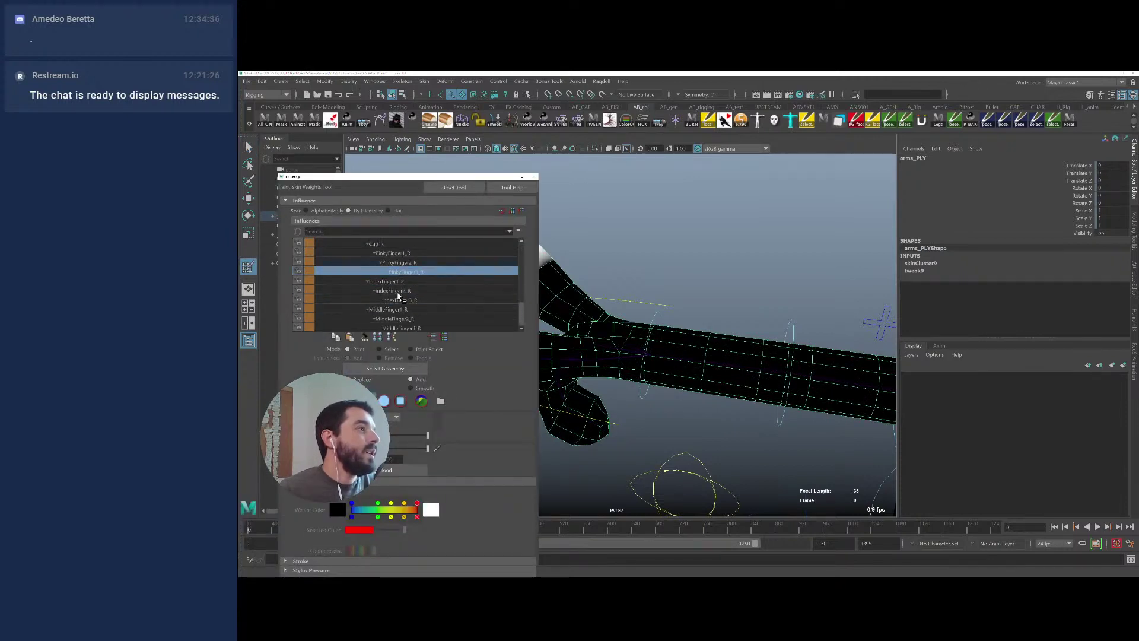
left_click(398, 292)
Lower the brush value and paint IndexFinger2_R weight along the index finger towards its tip
left_click_drag(664, 340, 639, 353, "alt")
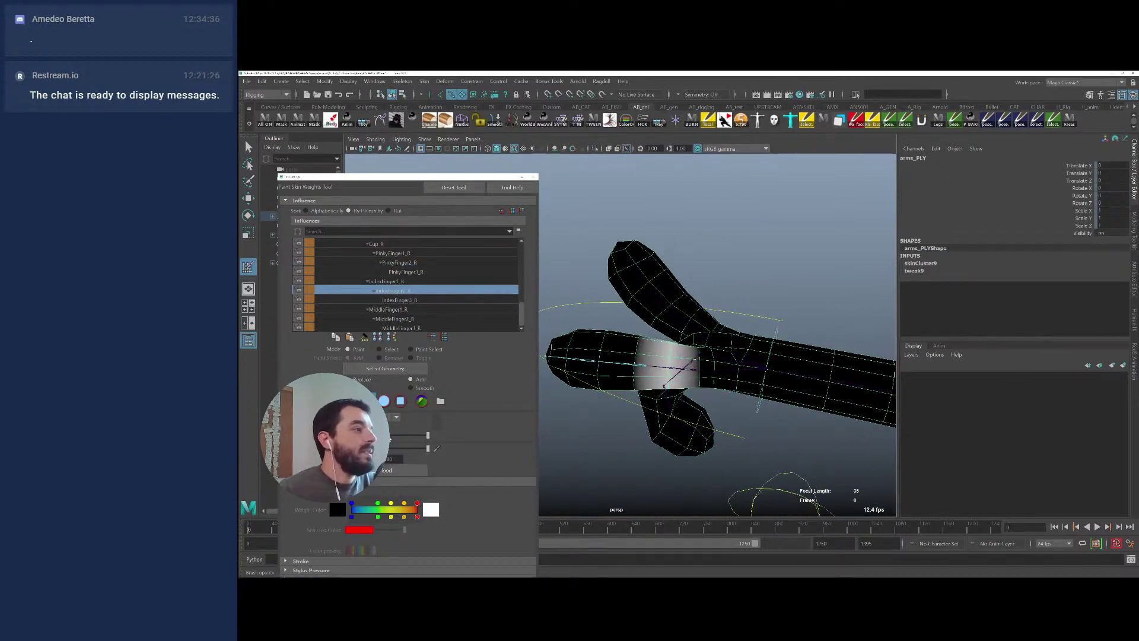
left_click(394, 449)
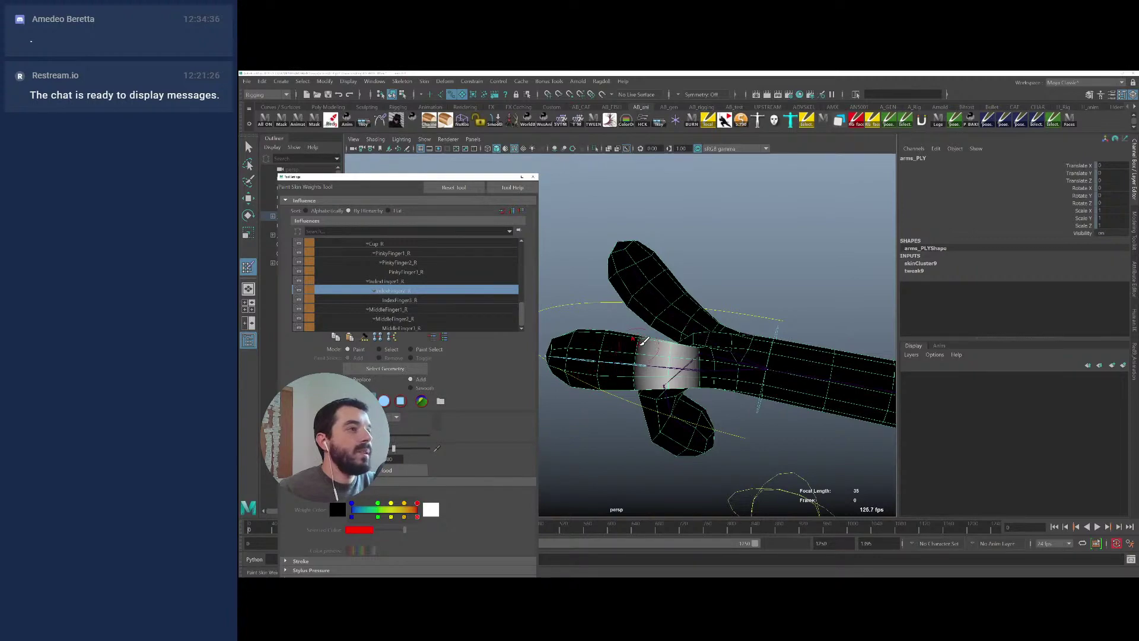
mouse_move(640, 345)
left_mouse_down()
mouse_move(632, 410)
mouse_move(623, 365)
mouse_move(641, 379)
mouse_move(677, 342)
mouse_move(597, 373)
mouse_move(620, 368)
mouse_move(621, 346)
left_mouse_up()
Select the Fingers_R control, close the tool settings and scrub the timeline until the index finger is curled
key("q")
left_click(585, 365)
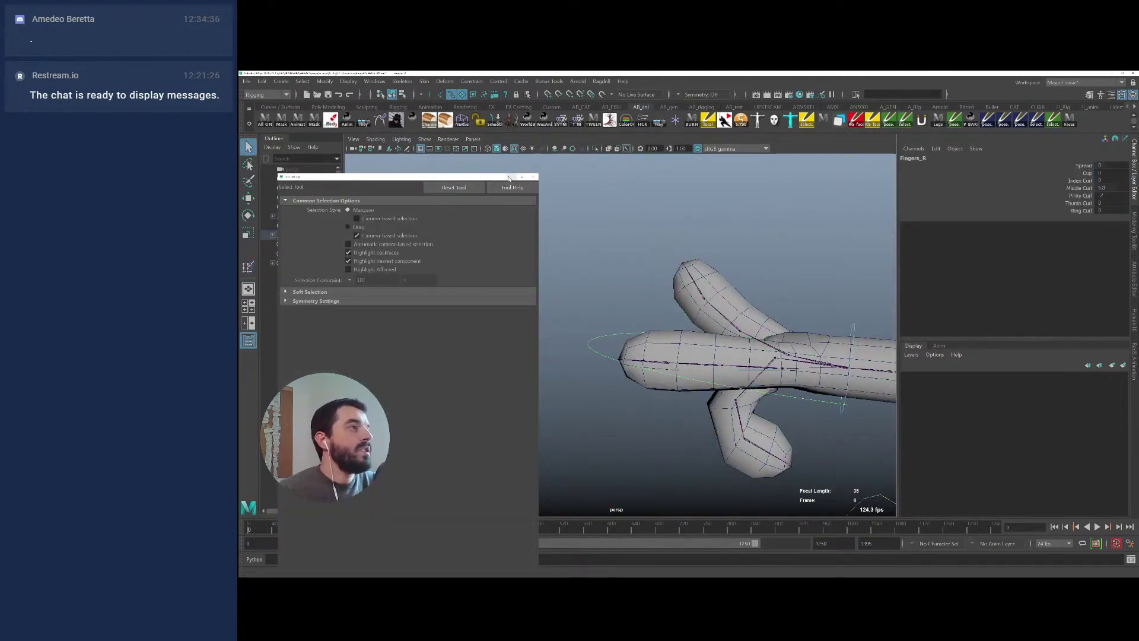
left_click(533, 177)
left_click_drag(270, 528, 844, 505)
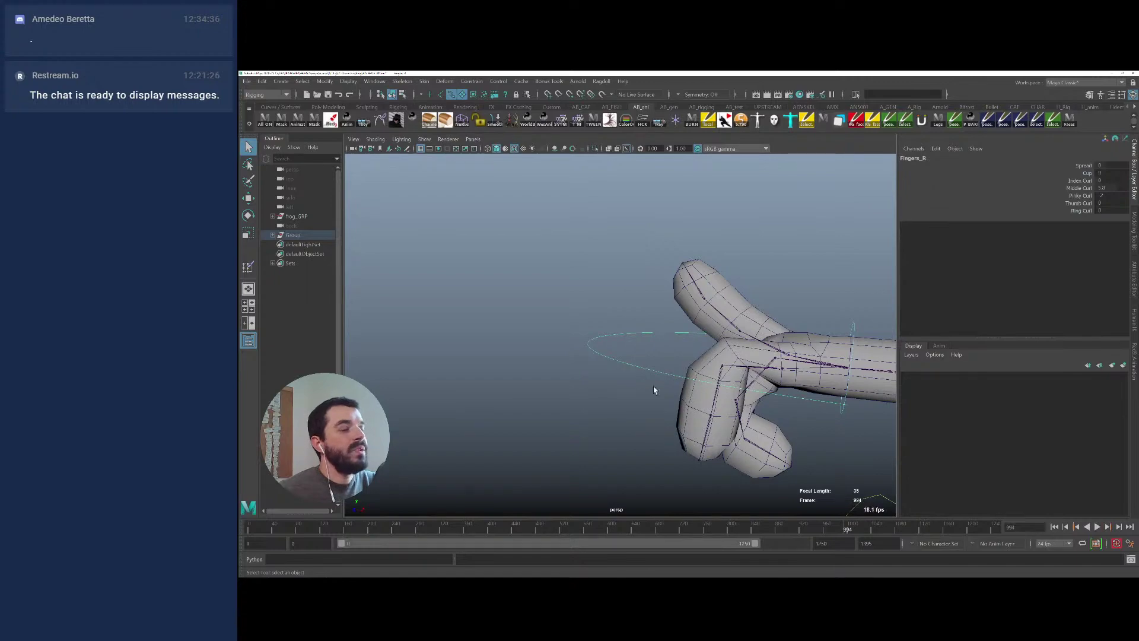
Check the index finger's painted weights in the curled pose, then switch the arms mesh to vertex selection
scroll(654, 390, "up", 5)
right_click_drag(659, 380, 665, 369)
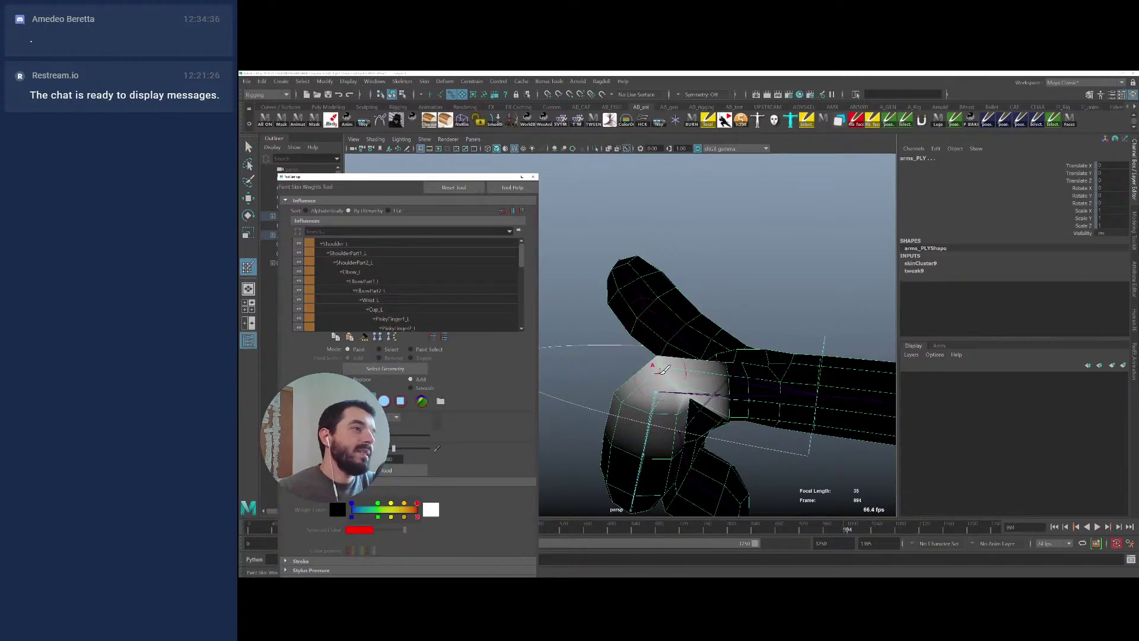
key("q")
key("y")
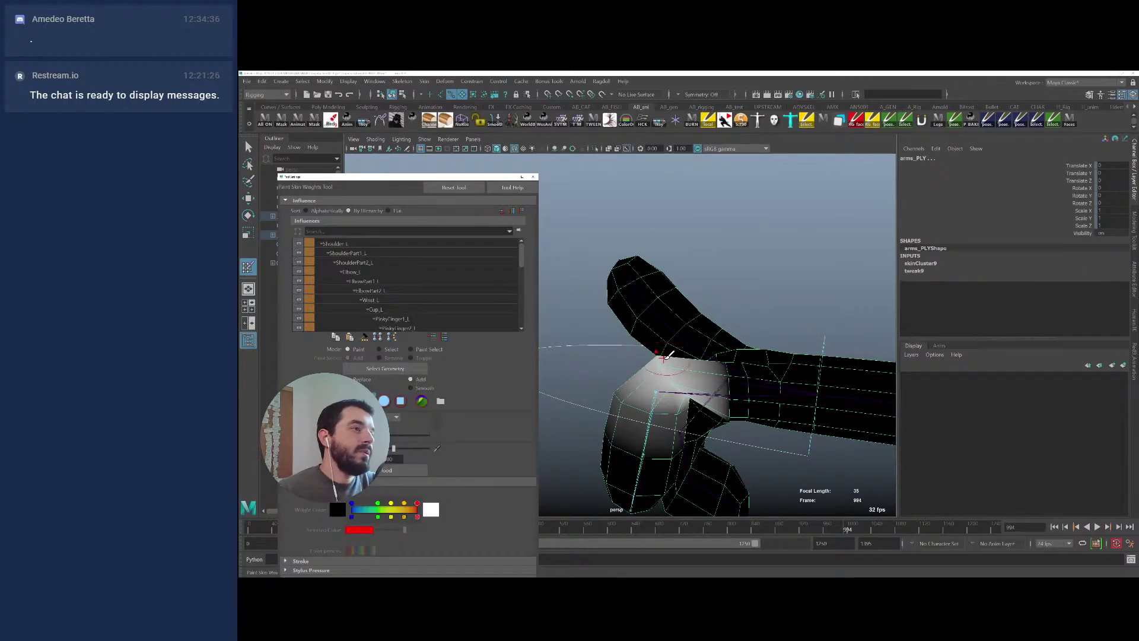
key("q")
right_click_drag(663, 371, 640, 379)
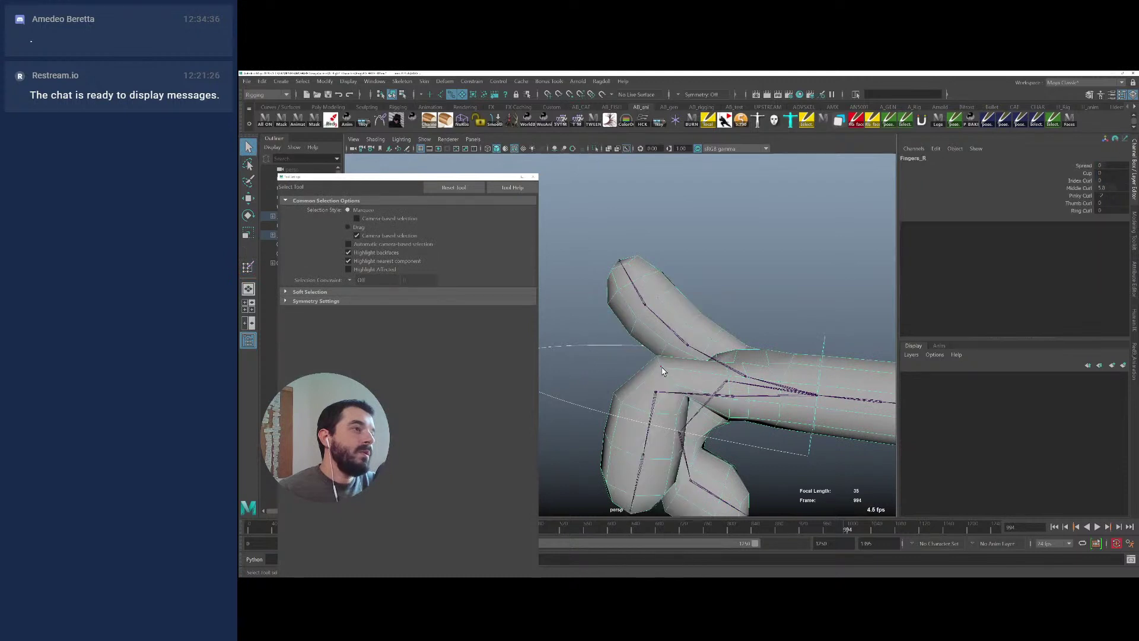
Select the vertex loop at the bent index knuckle and show its smooth skin weights in the Component Editor
left_click(669, 377)
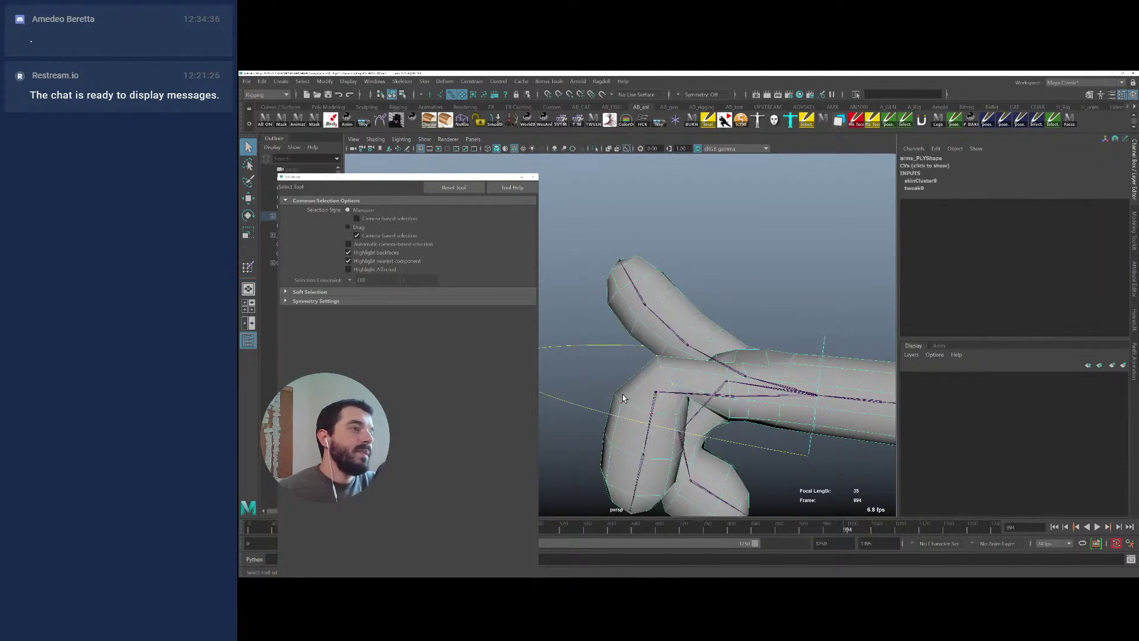
left_click(533, 177)
left_click(374, 81)
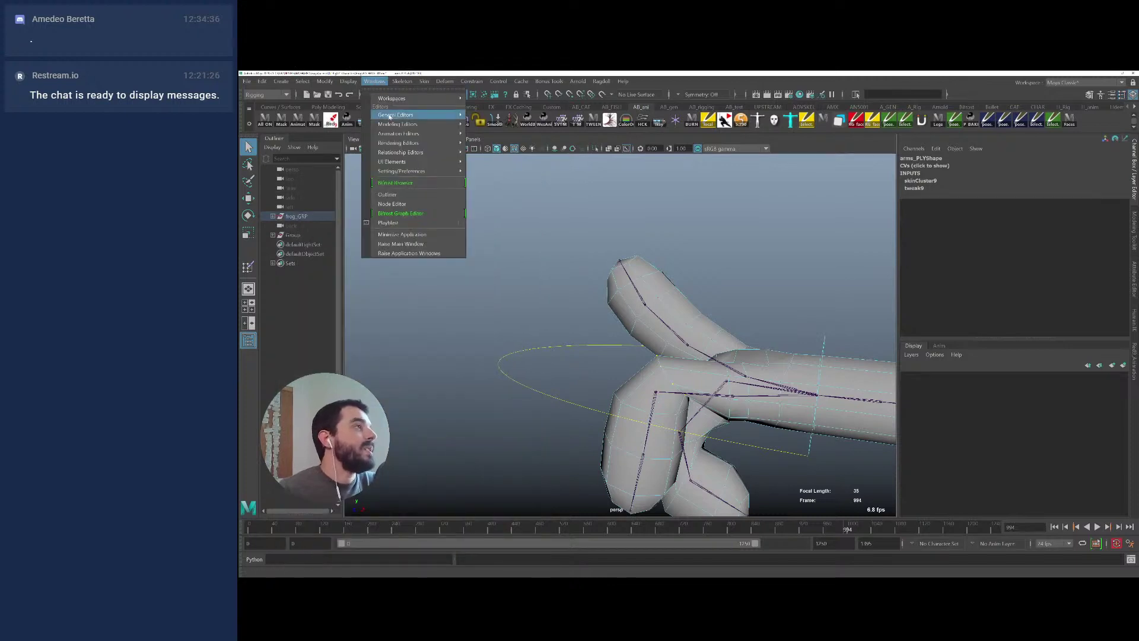
mouse_move(390, 116)
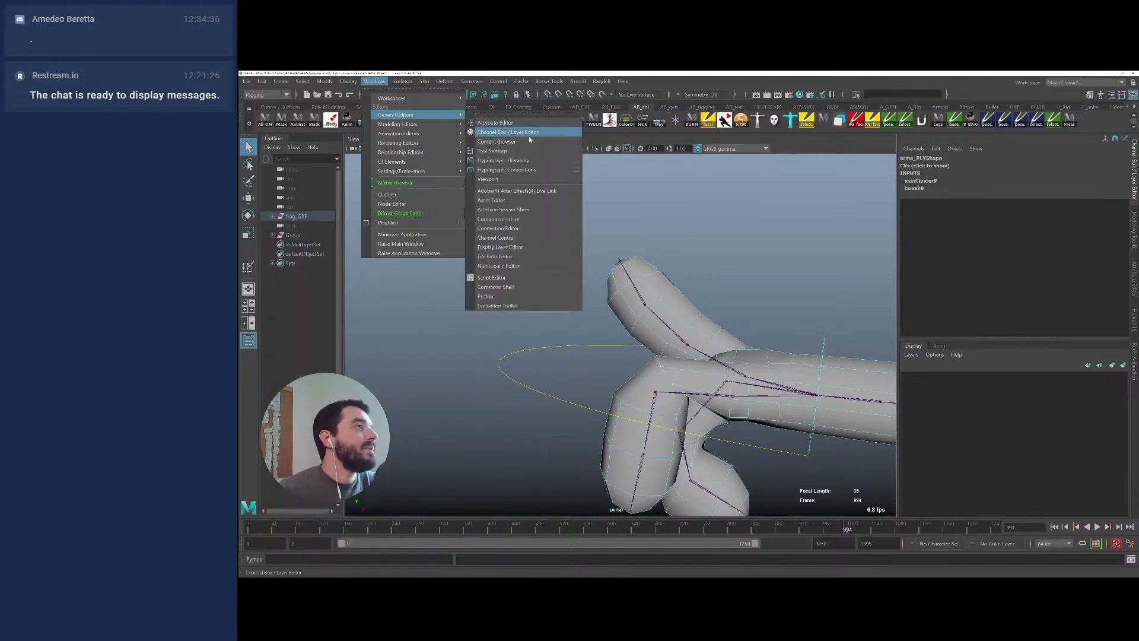
left_click(499, 219)
left_click_drag(839, 177, 920, 162)
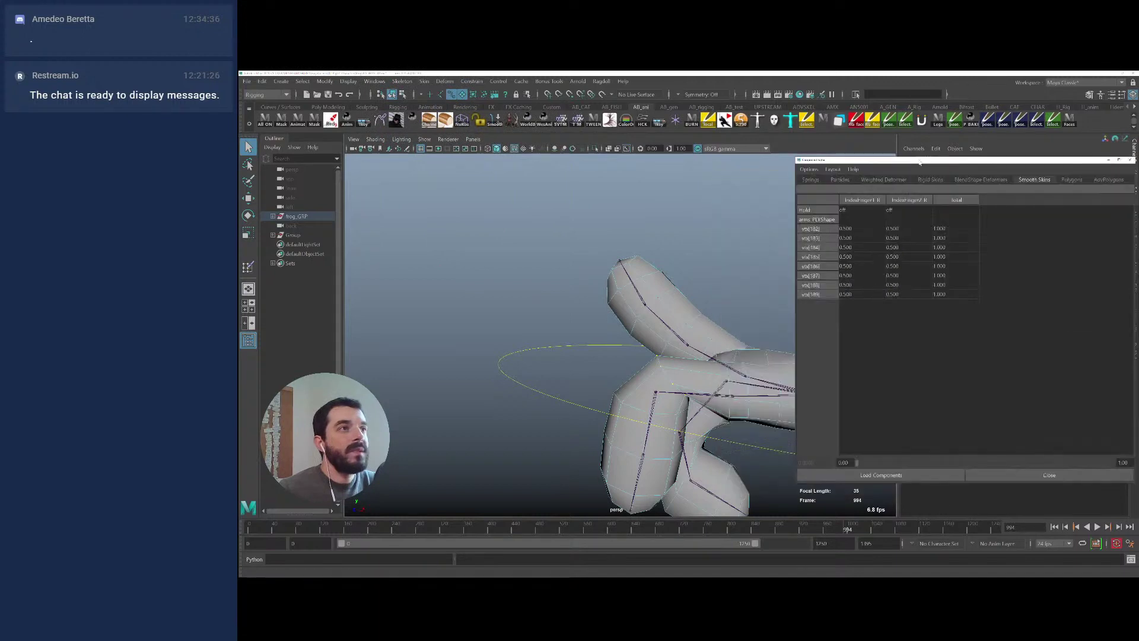
Set the knuckle loop's IndexFinger1_R weight to 0.6, then raise it to 0.65
left_click_drag(864, 231, 852, 295)
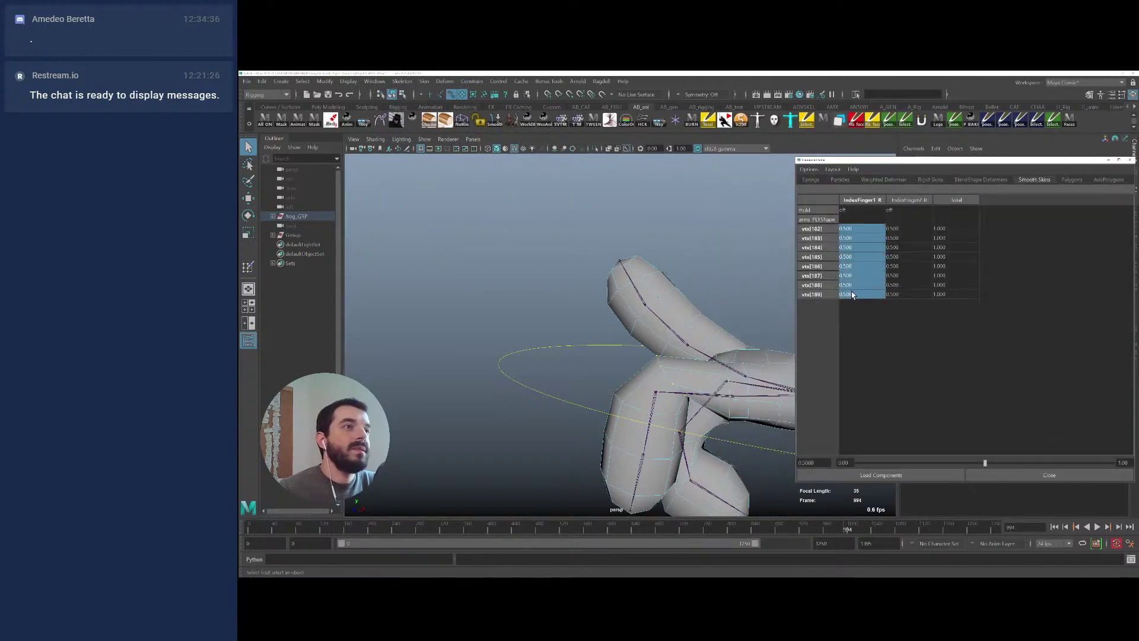
left_click_drag(893, 230, 897, 294)
left_click_drag(844, 229, 852, 294)
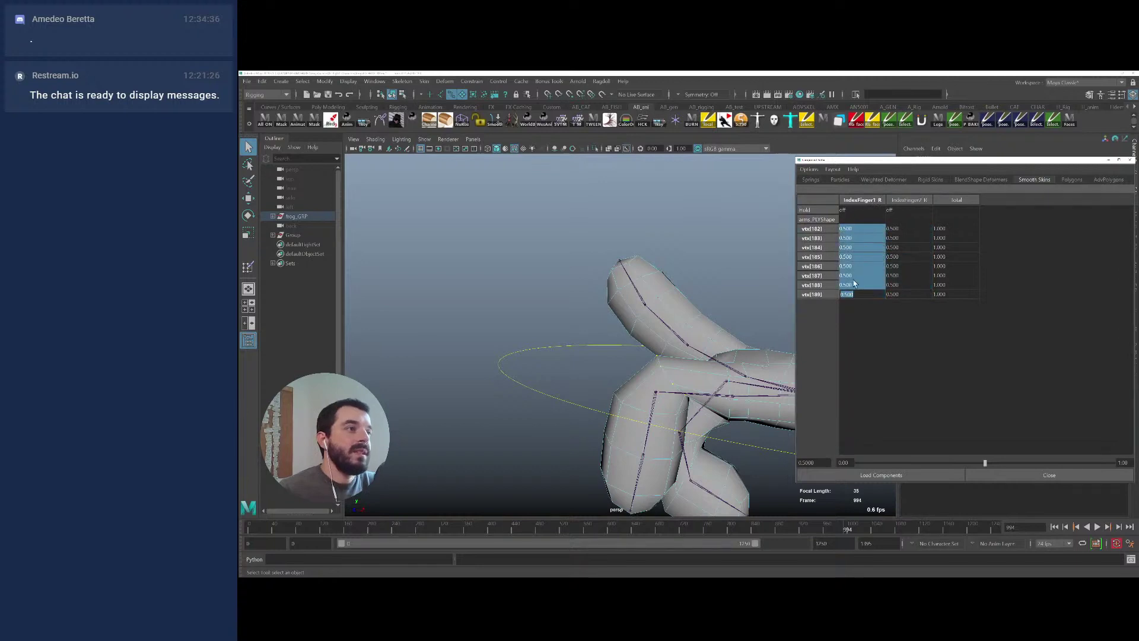
type("0.6")
key("Return")
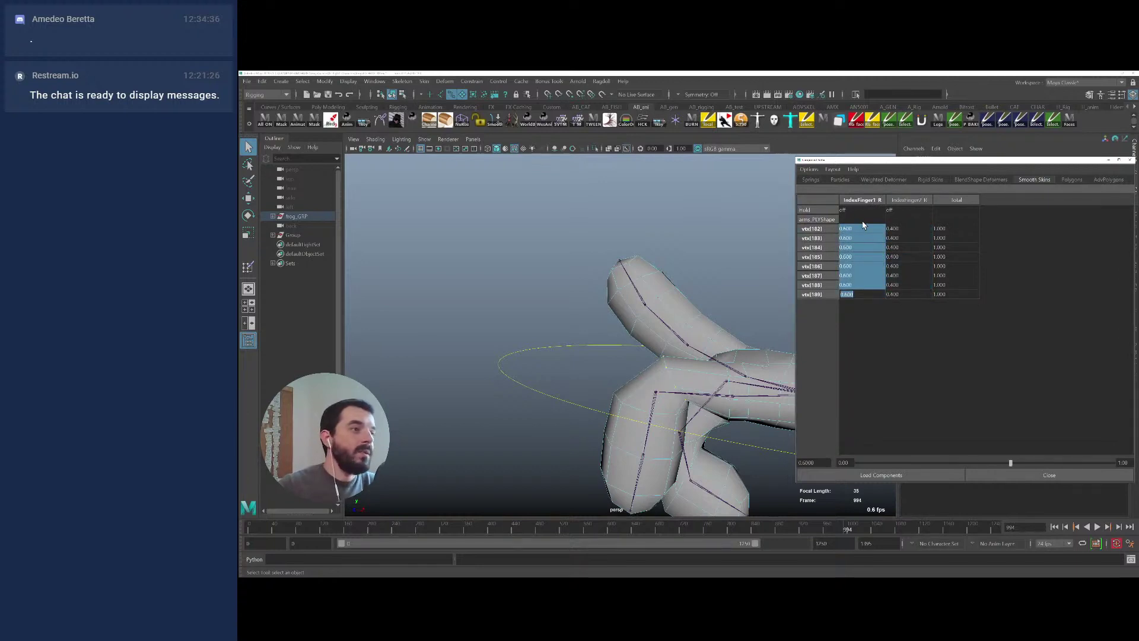
type("0.65")
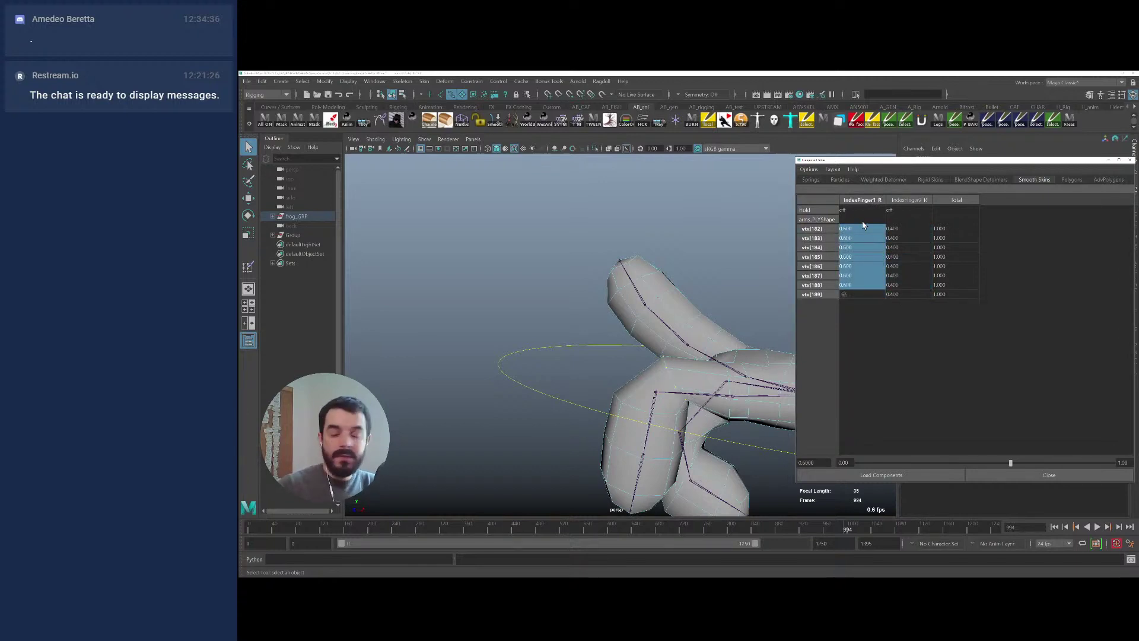
key("Return")
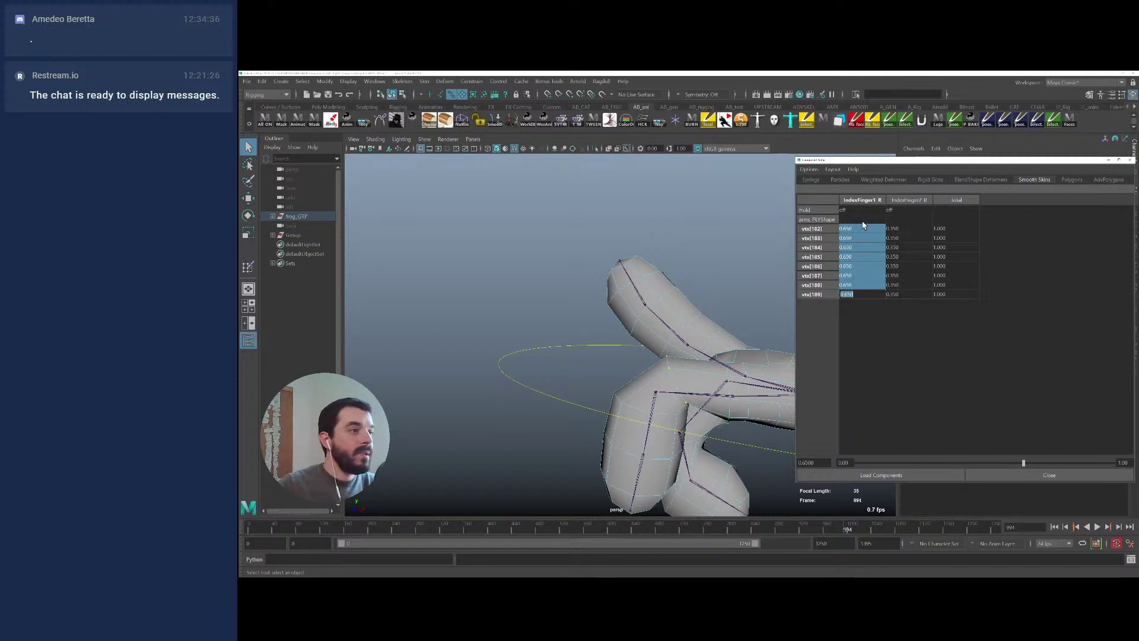
Select the vertex loop beyond the bend, towards the index fingertip, and set its IndexFinger2_R weight to 0.2
left_click(676, 413)
left_click_drag(676, 414, 675, 422, "alt")
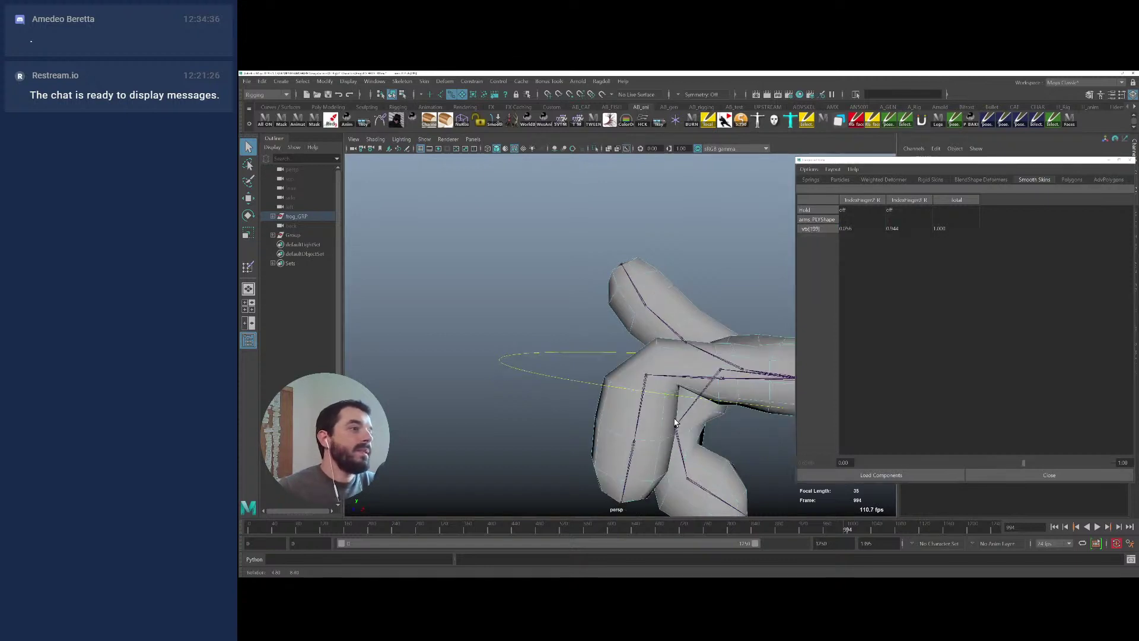
double_click(638, 394, "shift")
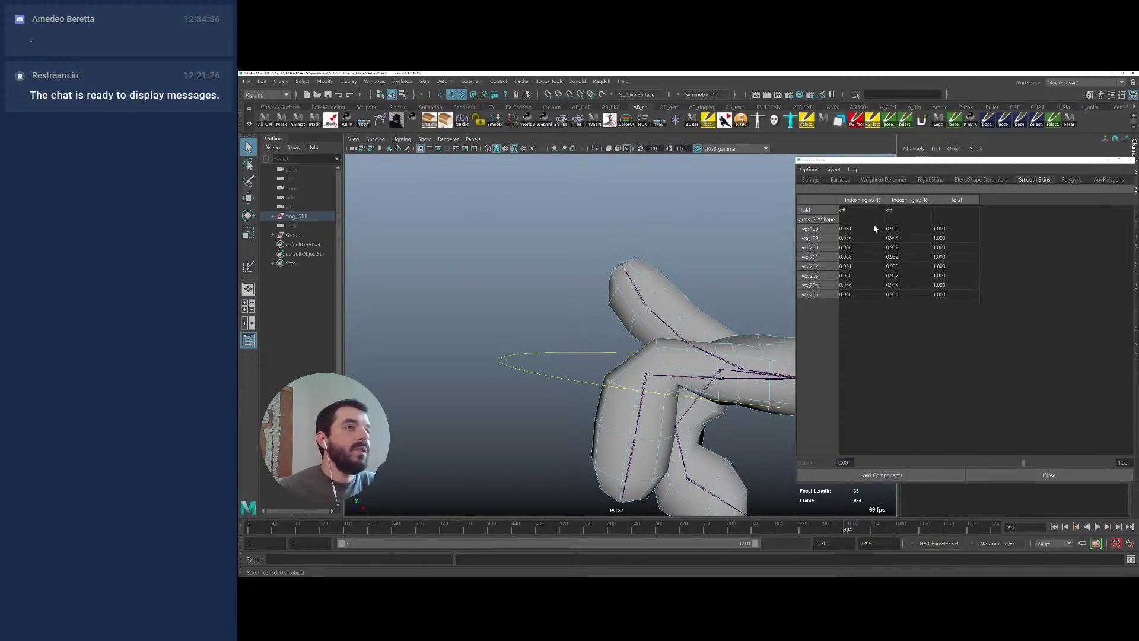
left_click_drag(864, 231, 855, 287)
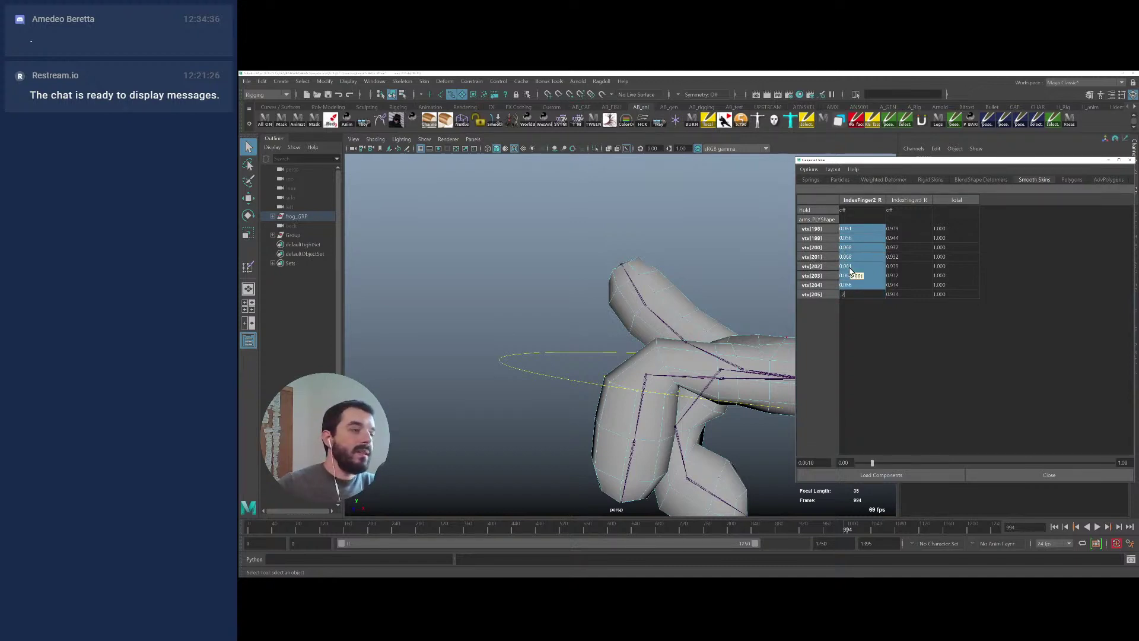
type(".2")
key("Return")
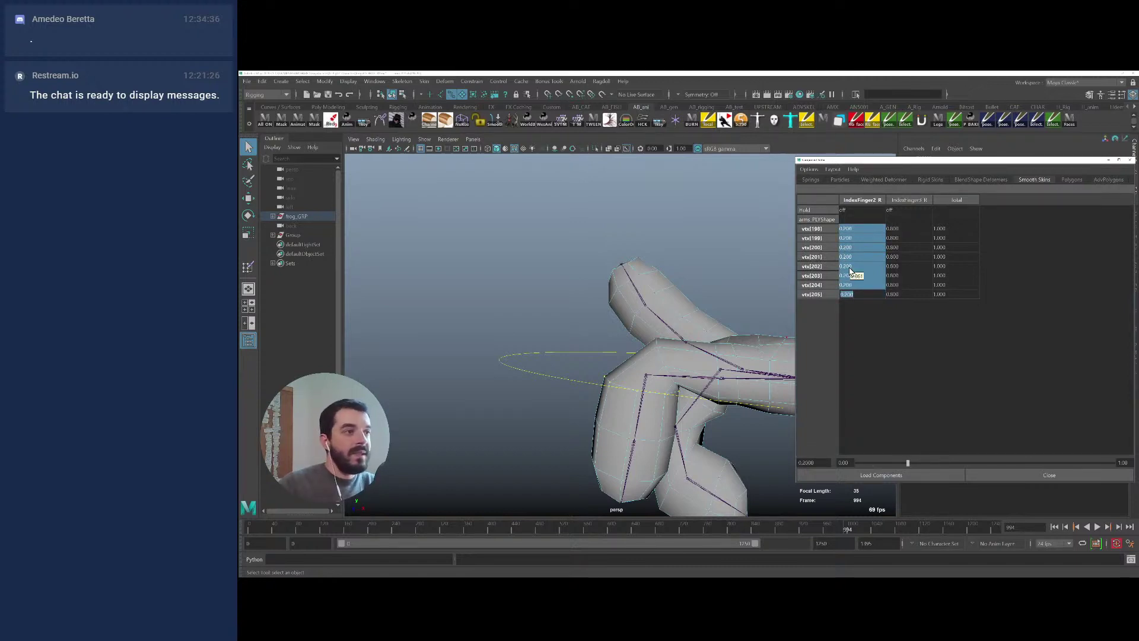
left_click_drag(649, 417, 600, 450, "alt")
right_click_drag(600, 449, 605, 444, "alt")
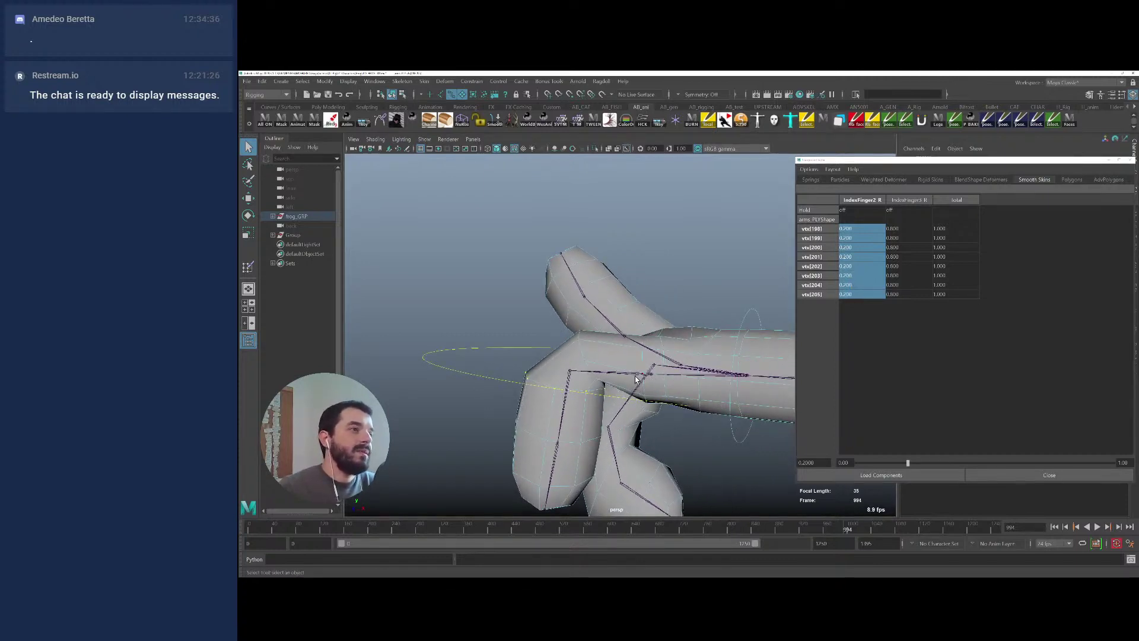
left_click_drag(546, 390, 596, 361, "alt")
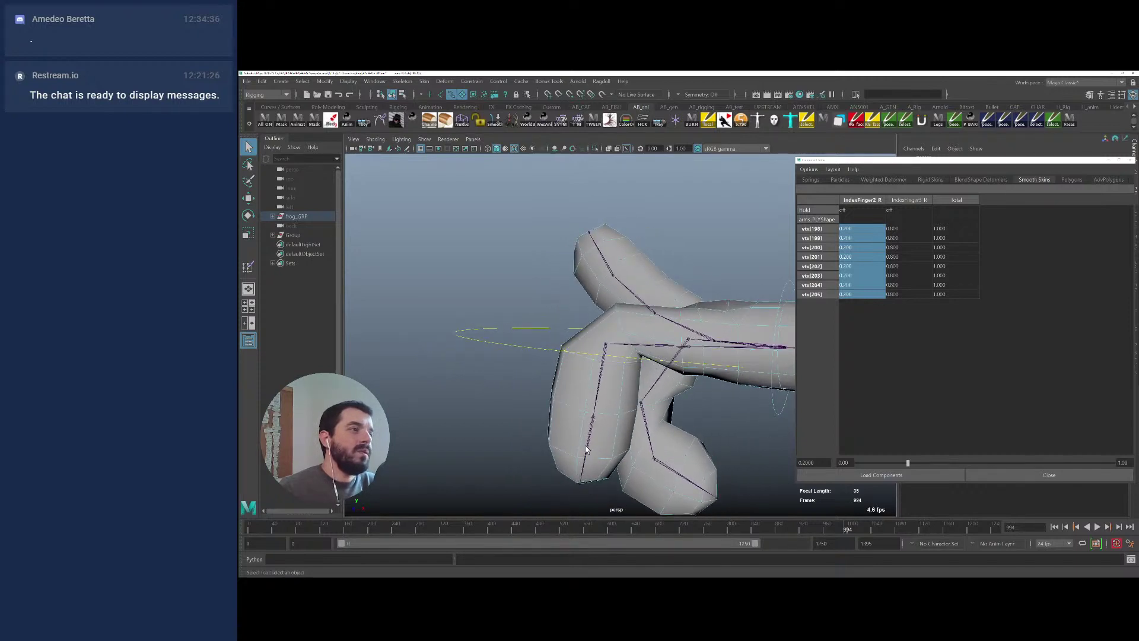
middle_click_drag(588, 396, 580, 414, "alt")
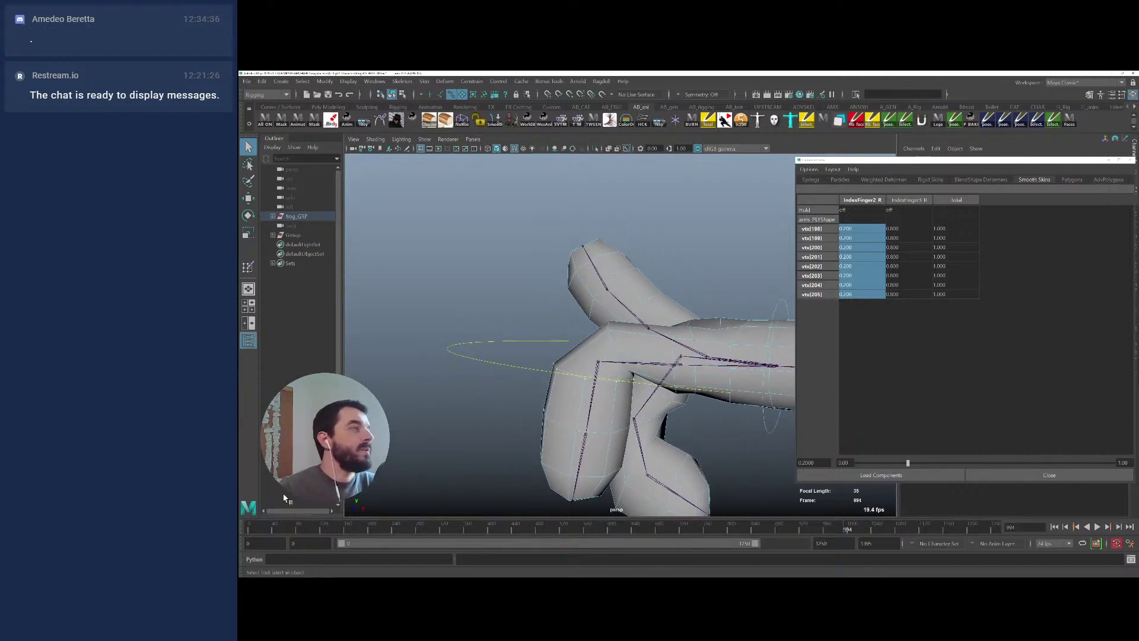
Reopen Paint Skin Weights, browse the finger influences and display the IndexFinger1_L weights on the arms mesh
double_click(248, 267)
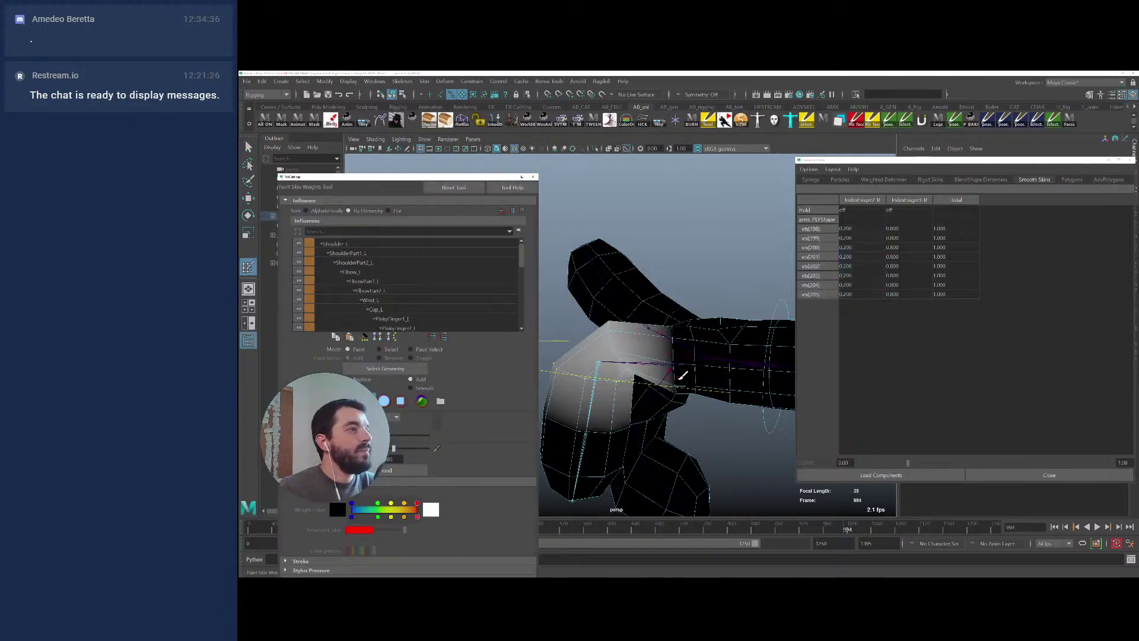
scroll(424, 294, "down", 5)
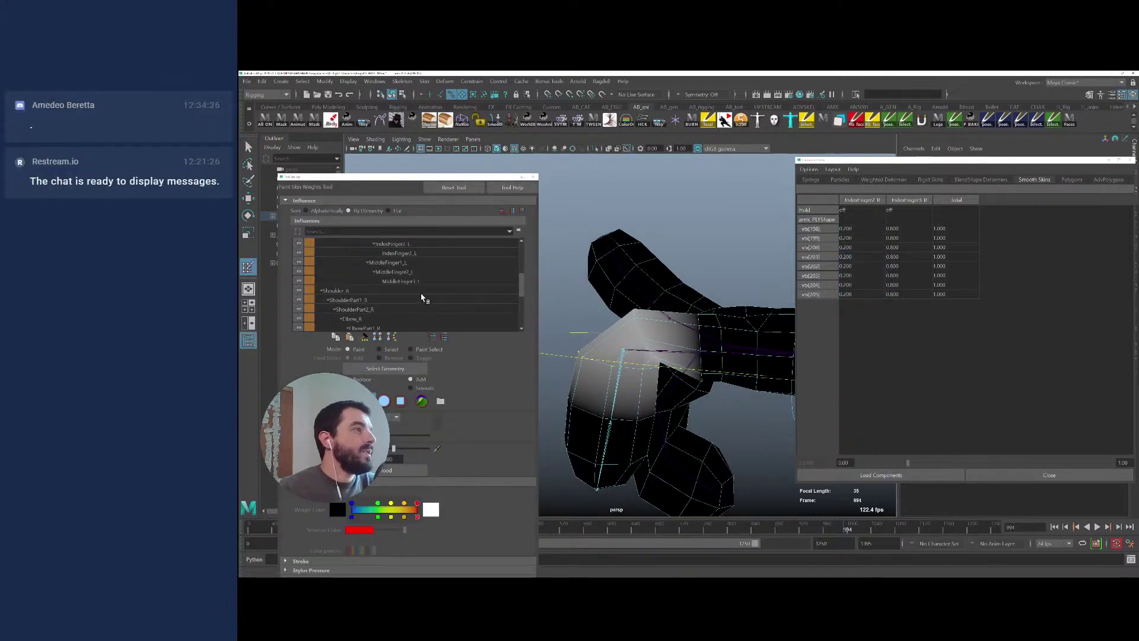
scroll(424, 298, "up", 1)
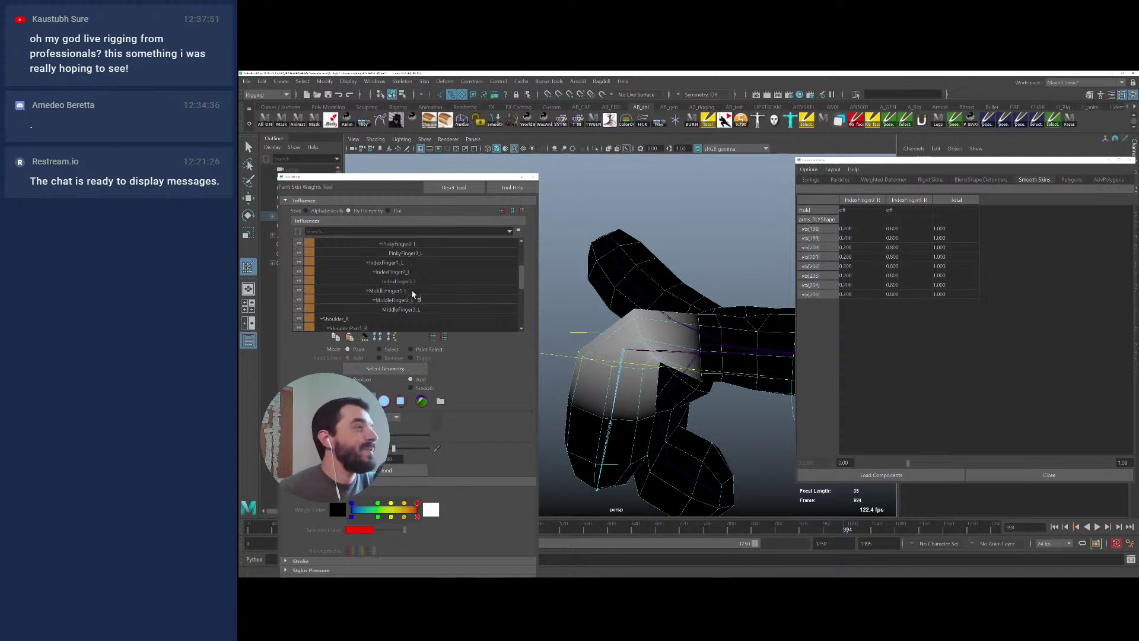
scroll(402, 258, "up", 1)
scroll(401, 258, "up", 1)
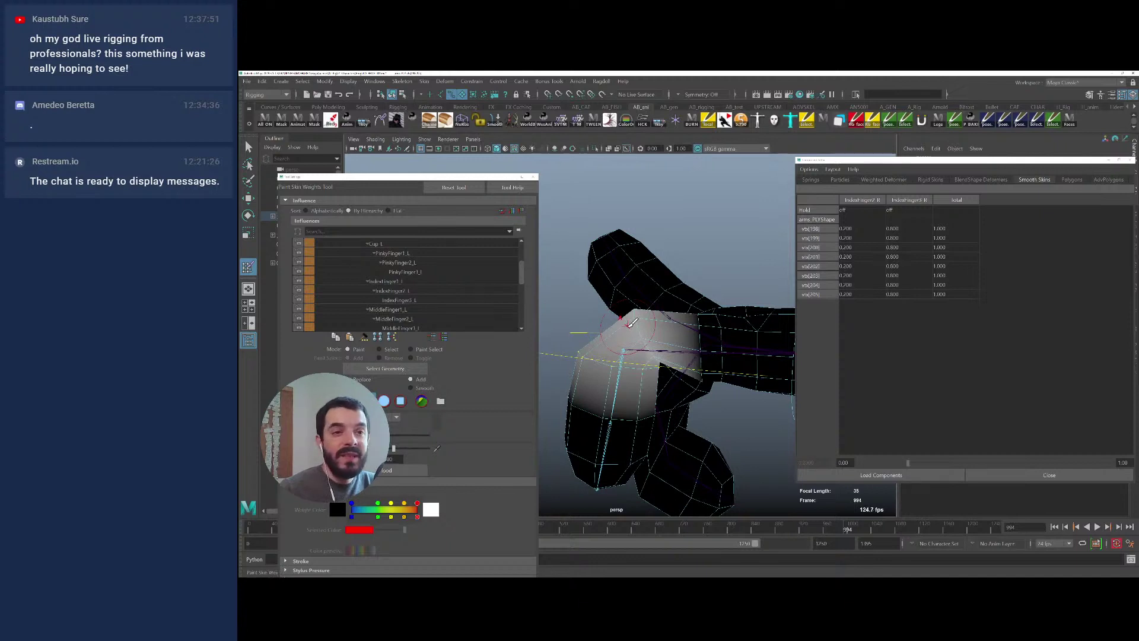
mouse_move(671, 357)
left_mouse_down("alt")
mouse_move(656, 351)
mouse_move(668, 355)
left_mouse_up("alt")
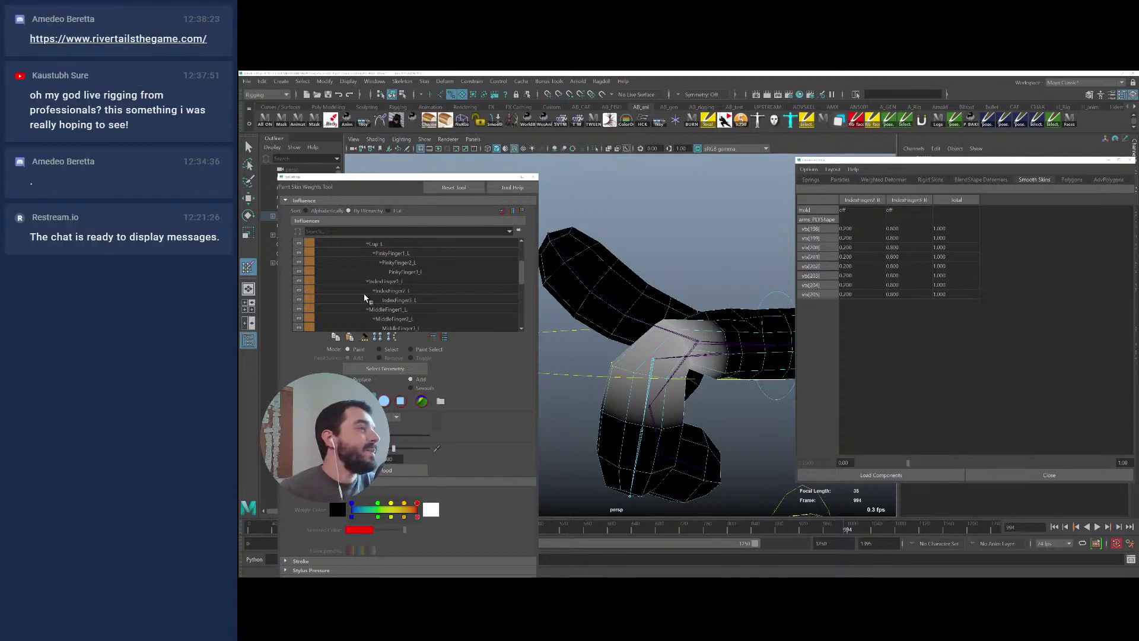
scroll(365, 297, "down", 3)
left_click(387, 254)
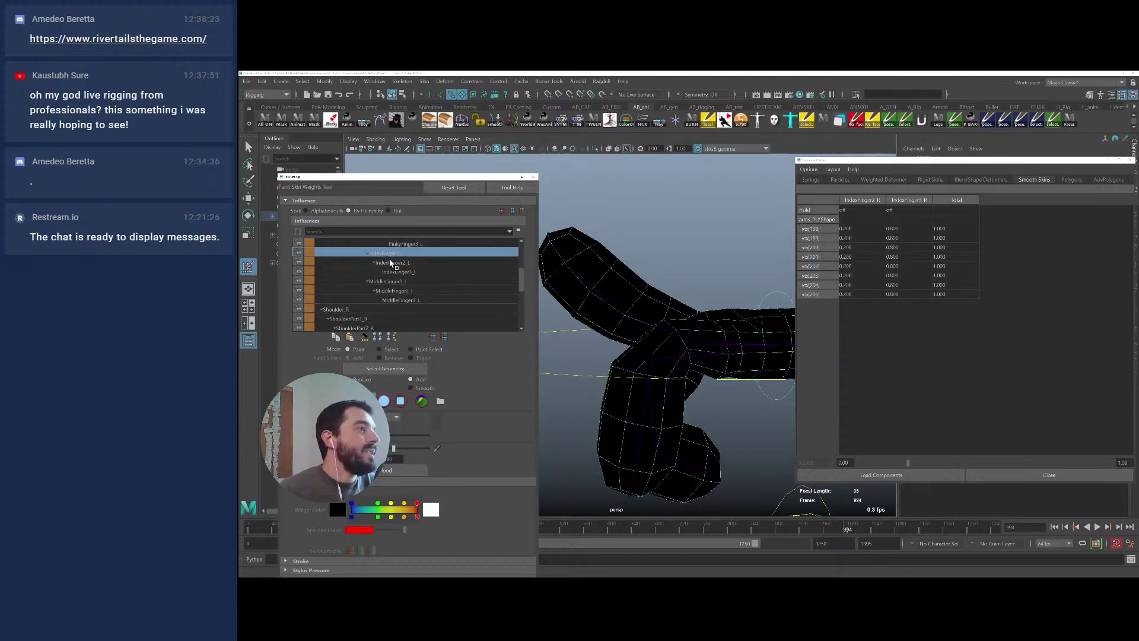
scroll(395, 279, "up", 1)
right_click_drag(710, 346, 647, 347, "alt")
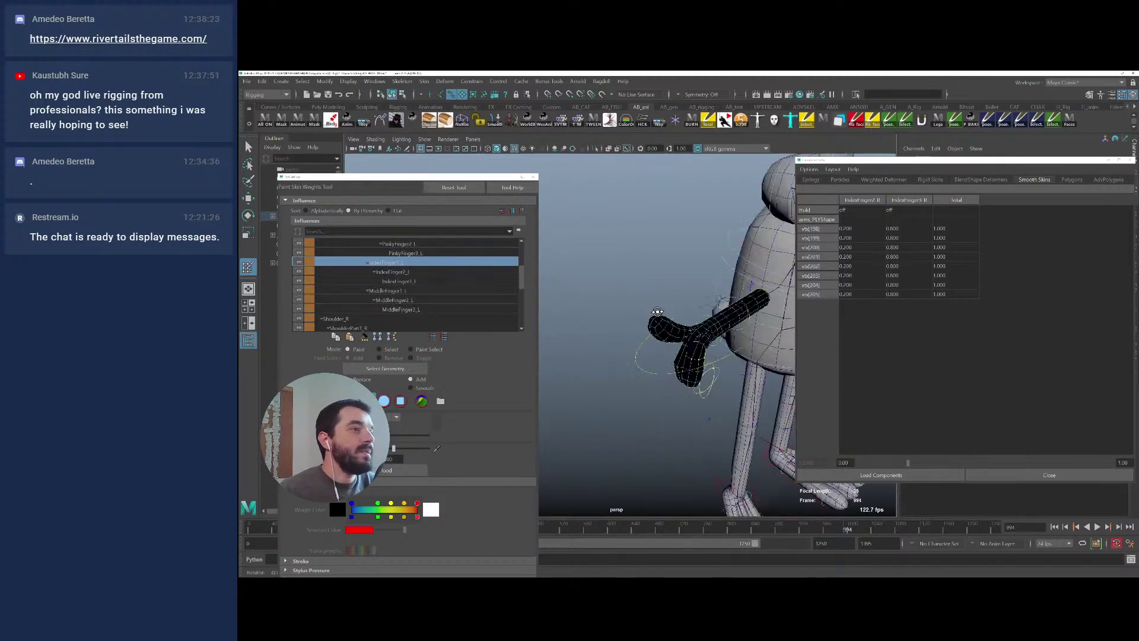
Inspect the frog's hand and curled fingers from several angles and distances with the IndexFinger1_L weights displayed
left_click_drag(647, 347, 643, 301, "alt")
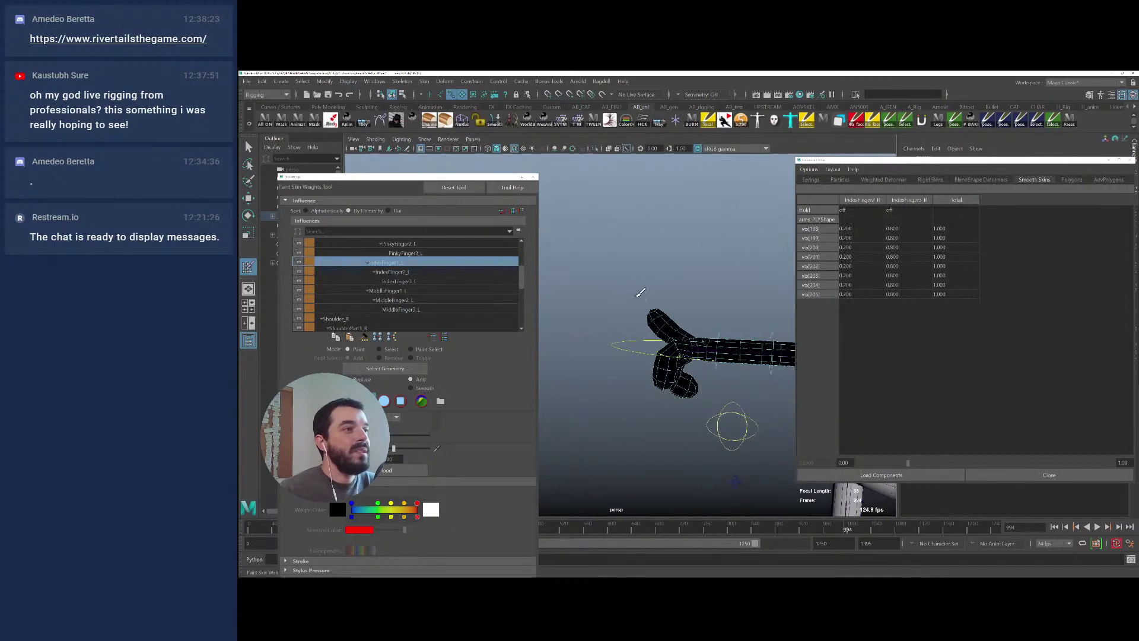
right_click_drag(646, 302, 768, 354, "alt")
middle_click_drag(706, 350, 674, 297, "alt")
right_click_drag(674, 297, 683, 342, "alt")
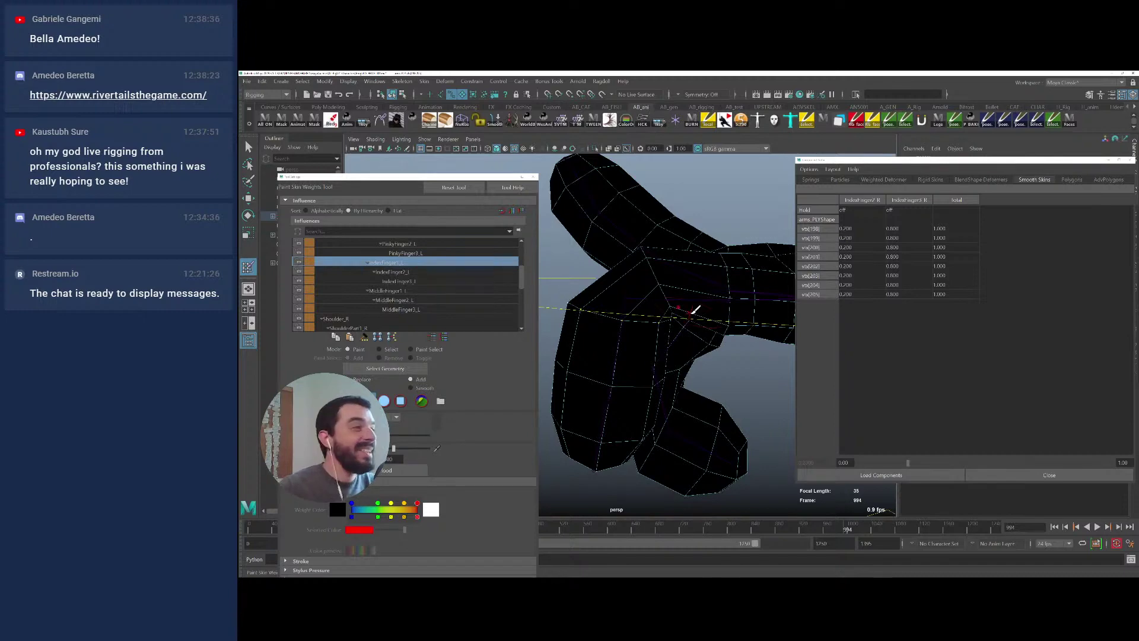
right_click_drag(693, 311, 664, 277, "alt")
left_click_drag(664, 277, 674, 310, "alt")
scroll(674, 310, "up", 10)
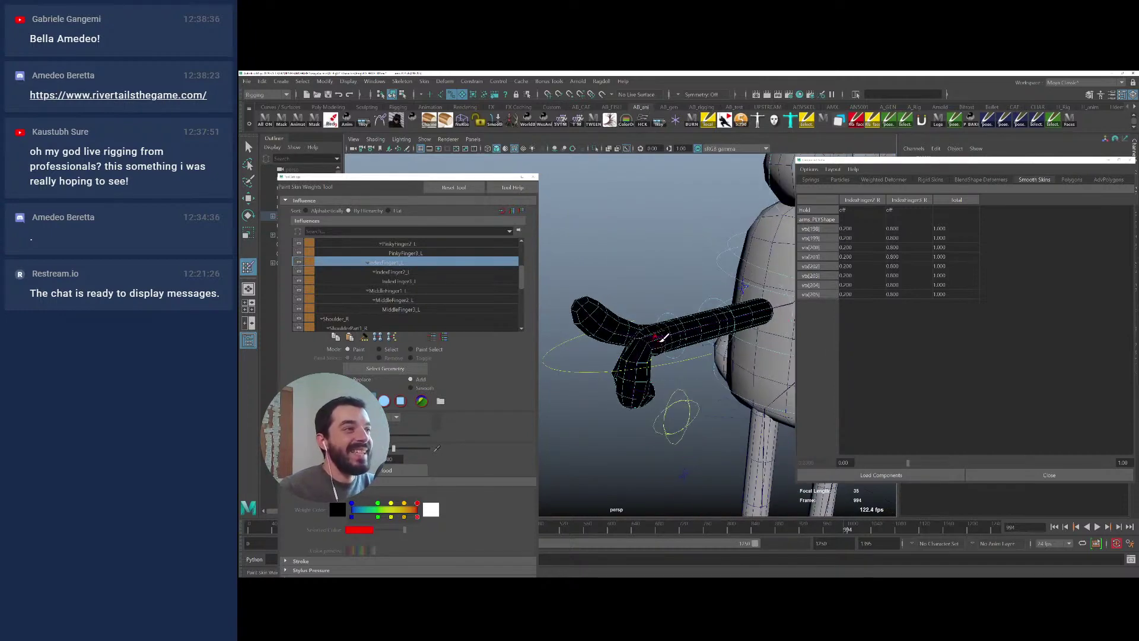
scroll(675, 329, "up", 4)
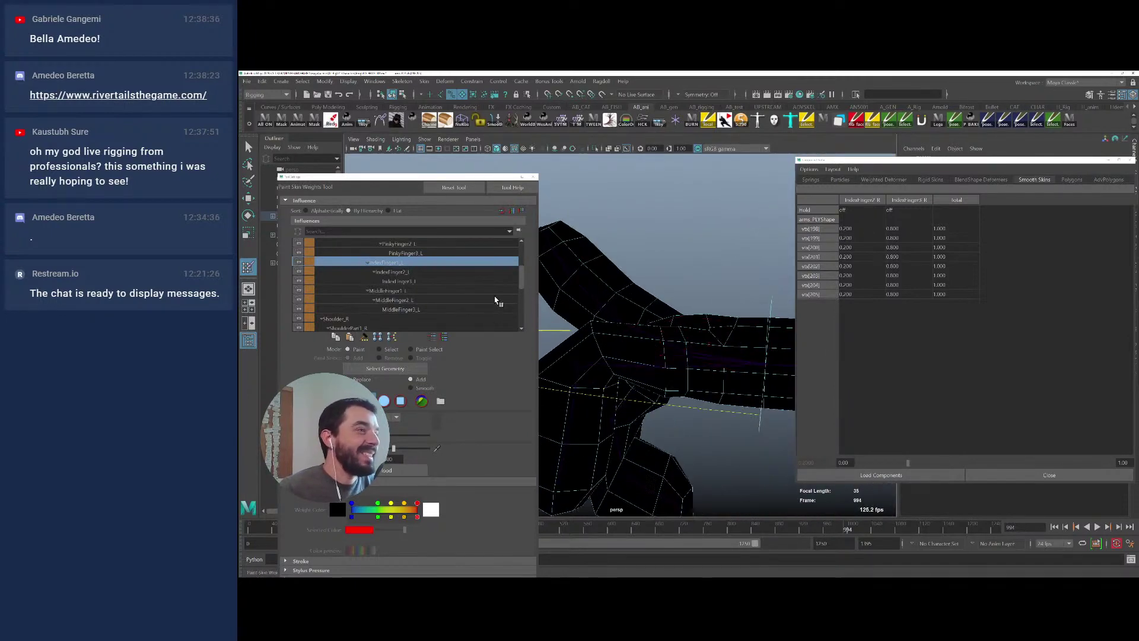
scroll(408, 275, "up", 1)
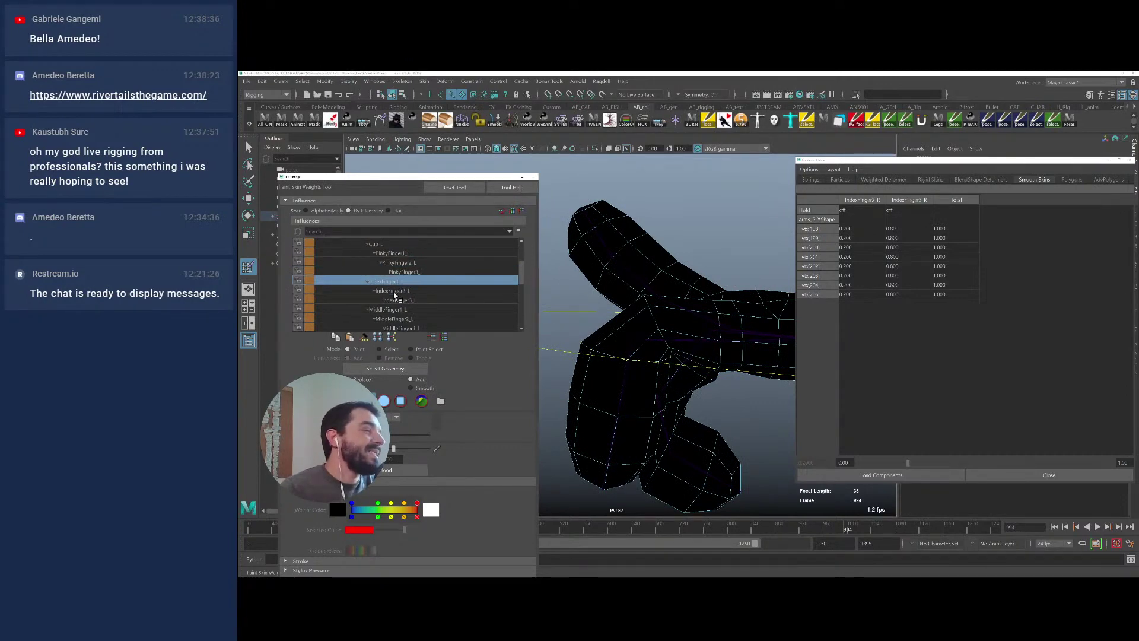
Compare the IndexFinger2_L and IndexFinger1_L influences, and paint IndexFinger1_L weight onto the bent index knuckle loop
left_click(394, 295)
scroll(619, 249, "up", 5)
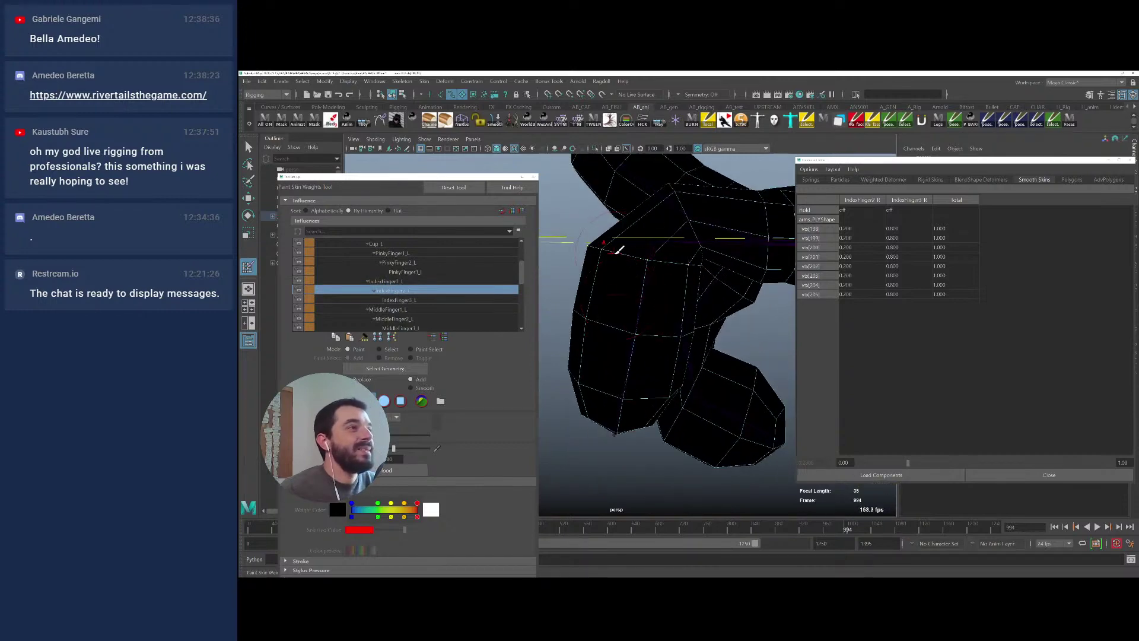
middle_click_drag(619, 249, 686, 304, "alt")
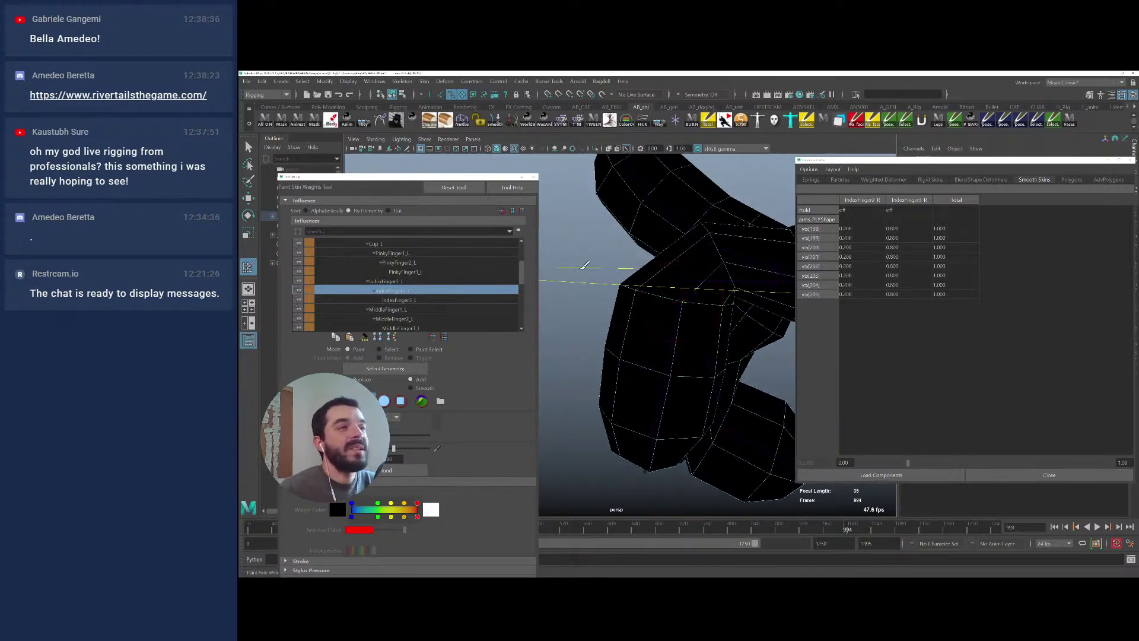
left_click(390, 282)
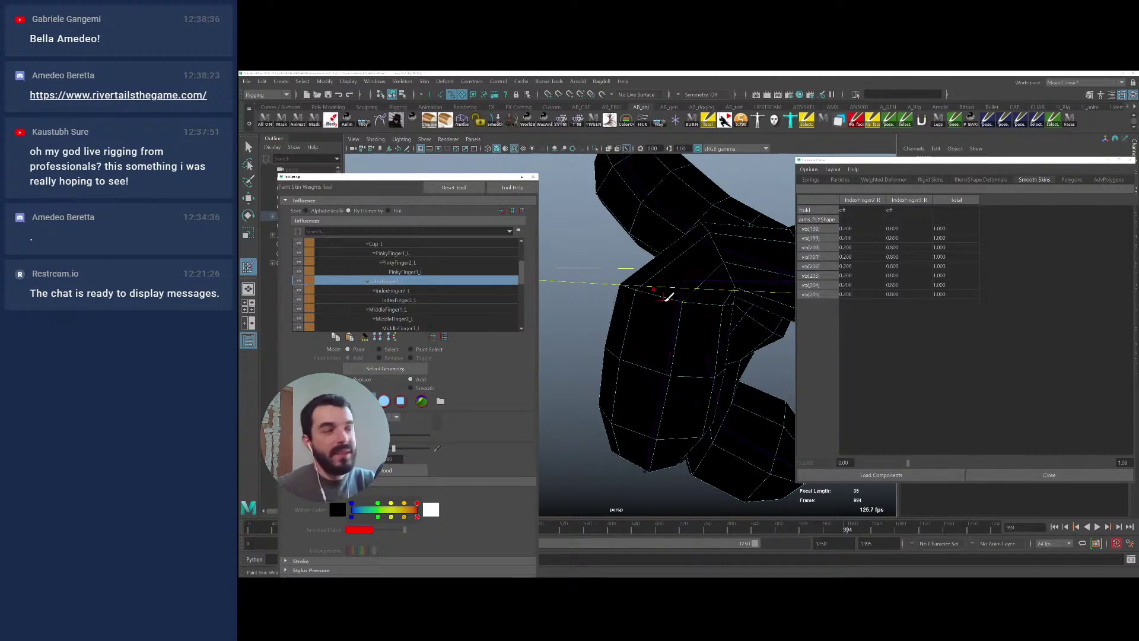
left_click(648, 286)
mouse_move(648, 286)
left_mouse_down()
mouse_move(735, 303)
mouse_move(730, 316)
mouse_move(758, 323)
mouse_move(766, 237)
mouse_move(755, 323)
mouse_move(768, 284)
mouse_move(744, 295)
left_mouse_up()
left_click(697, 302)
Leave weight painting and select the full vertex loop around the bent index knuckle
mouse_move(698, 304)
left_mouse_down("alt")
mouse_move(735, 311)
mouse_move(657, 318)
mouse_move(617, 302)
left_mouse_up("alt")
key("q")
left_click(581, 275)
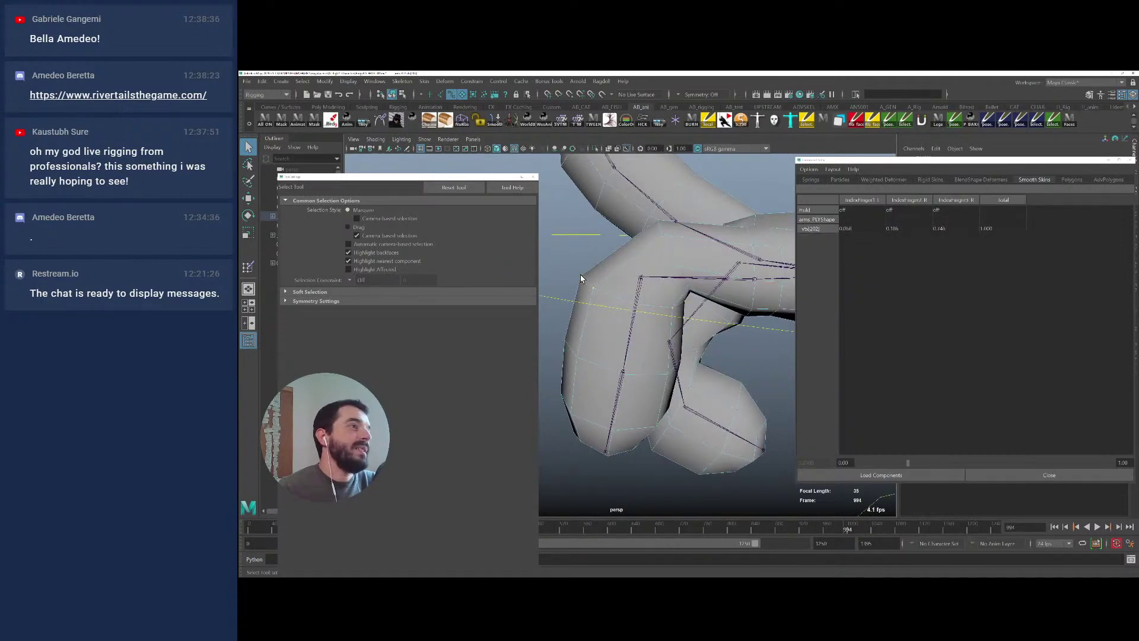
left_click_drag(586, 278, 634, 289)
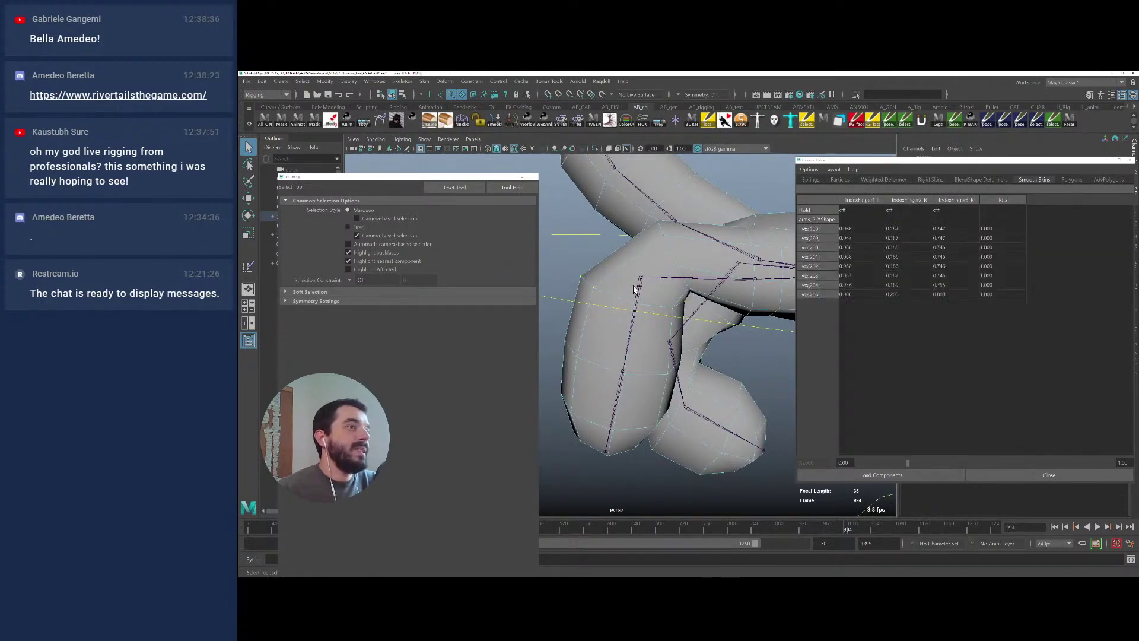
left_click_drag(662, 355, 620, 309, "alt")
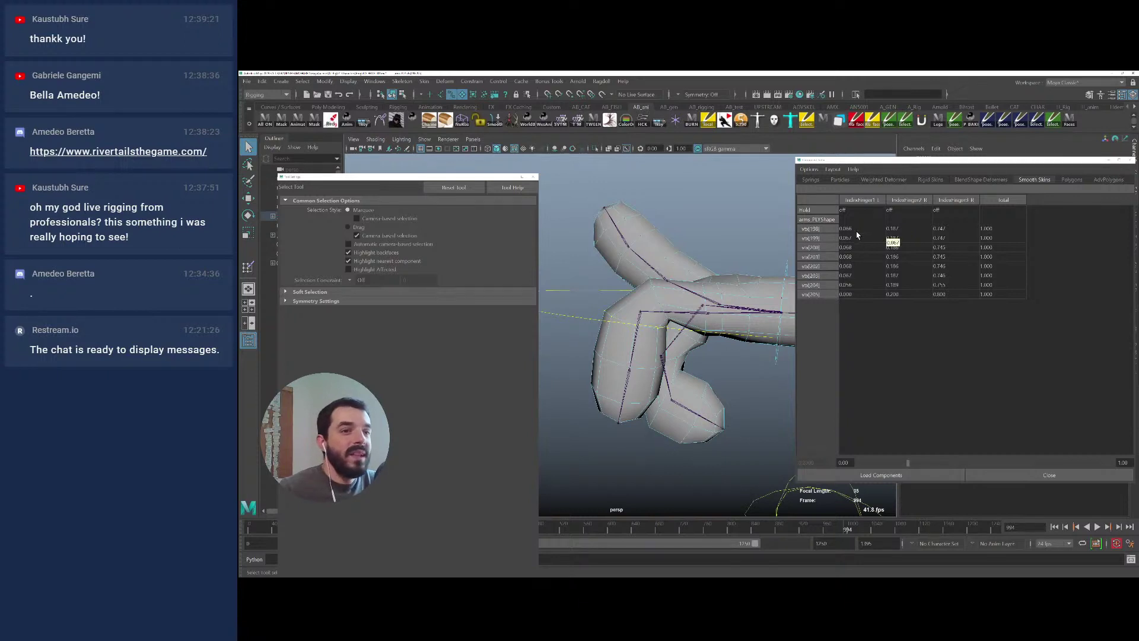
Set the knuckle loop's IndexFinger1_L weight to 0.1, then raise it to 0.15
left_click_drag(860, 229, 864, 295)
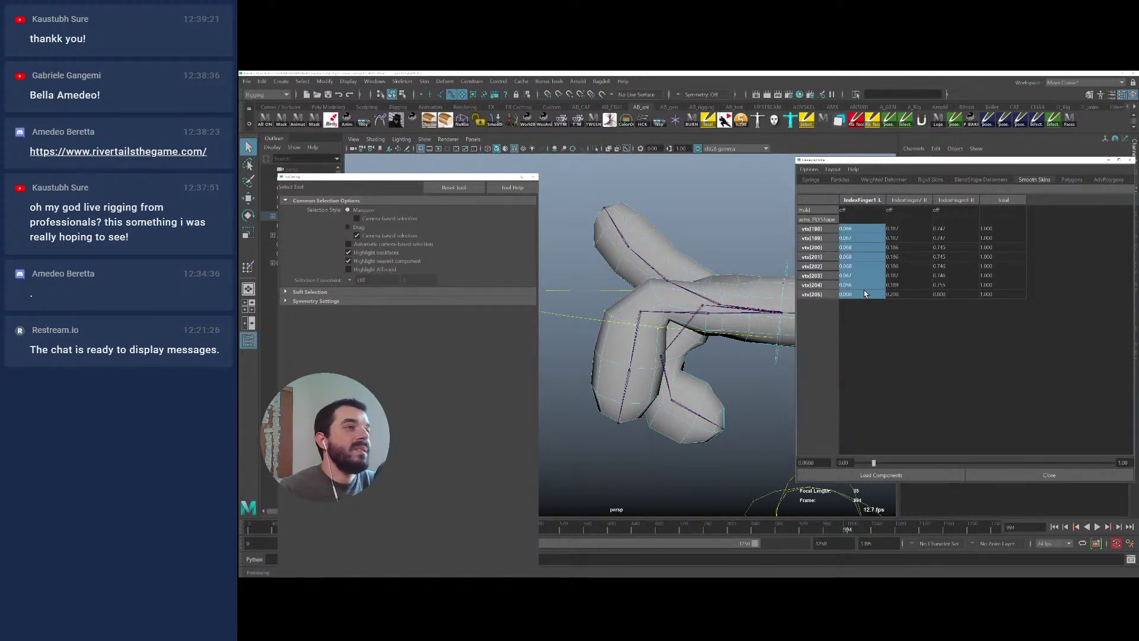
type(".1")
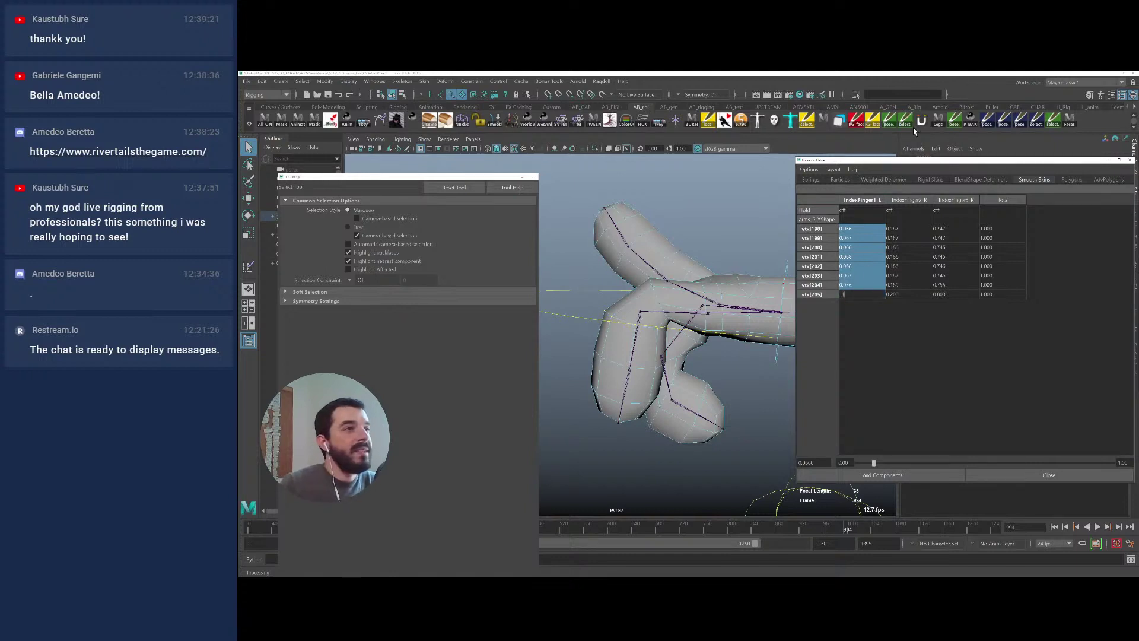
key("Return")
type(".15")
key("Return")
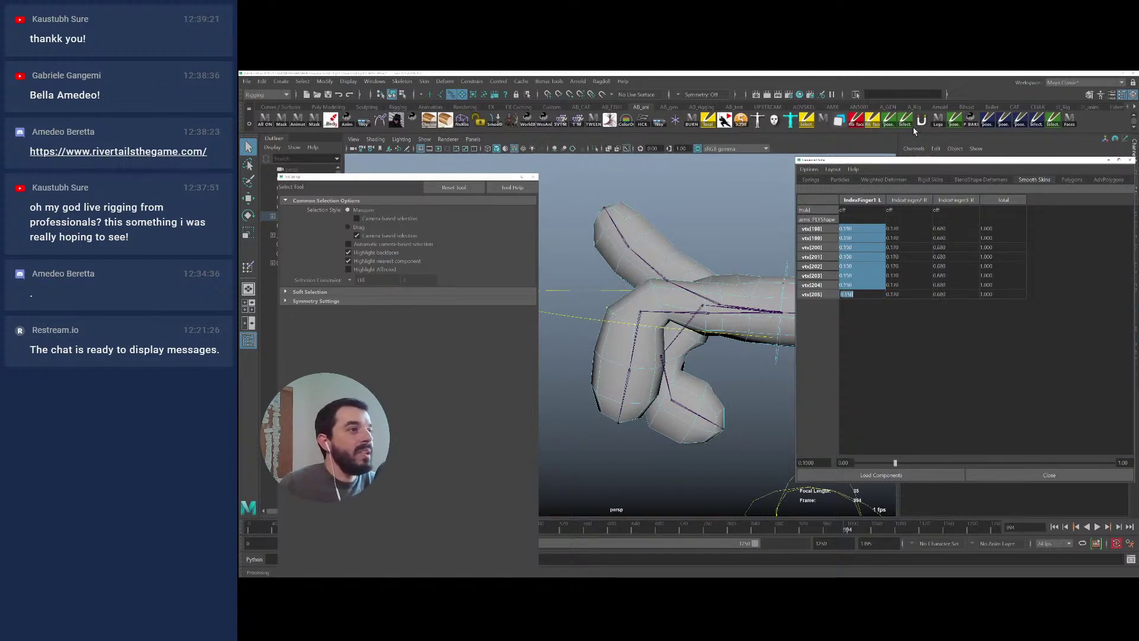
Close the tool settings and scrub the timeline to frame 1031 to check the index finger's next bend
right_click_drag(736, 259, 641, 232, "alt")
left_click(532, 177)
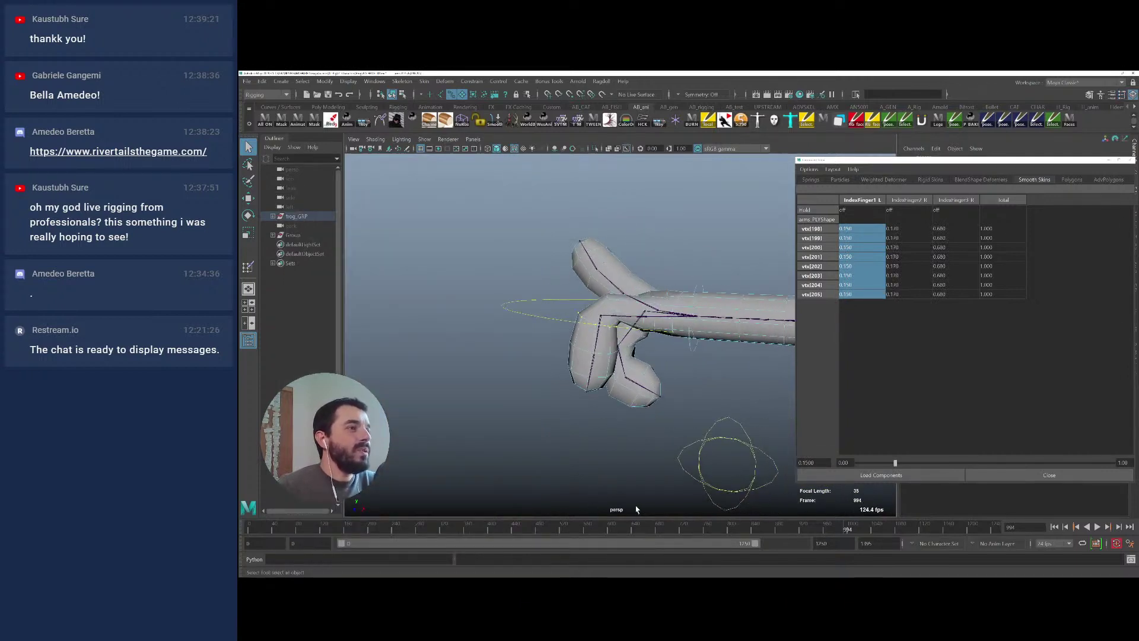
left_click_drag(844, 532, 867, 536)
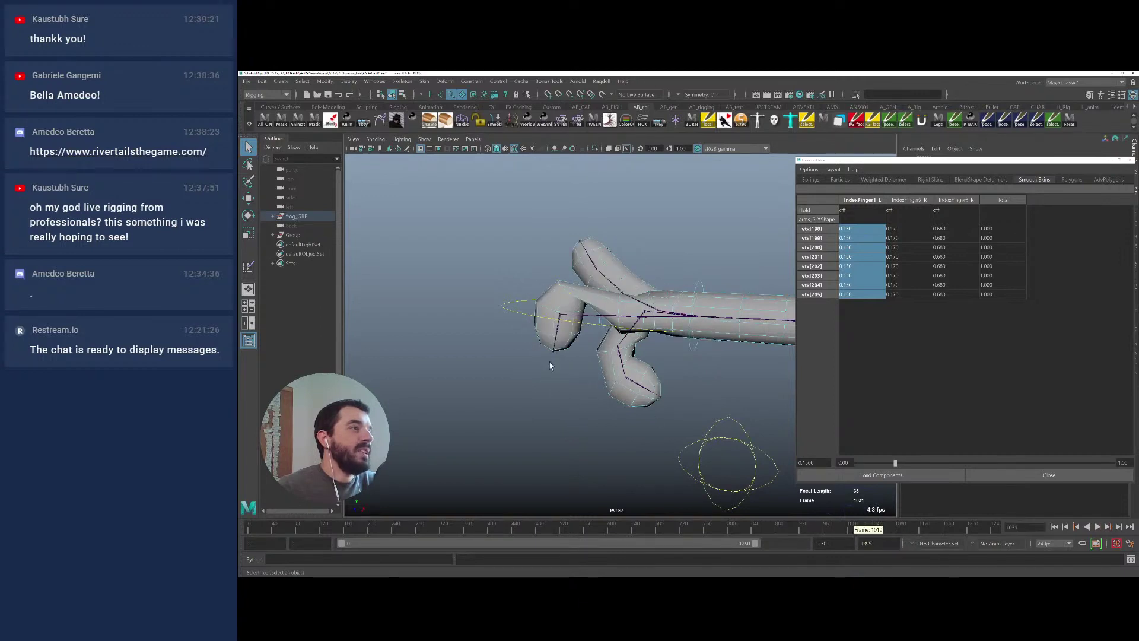
left_click_drag(549, 366, 587, 314, "alt")
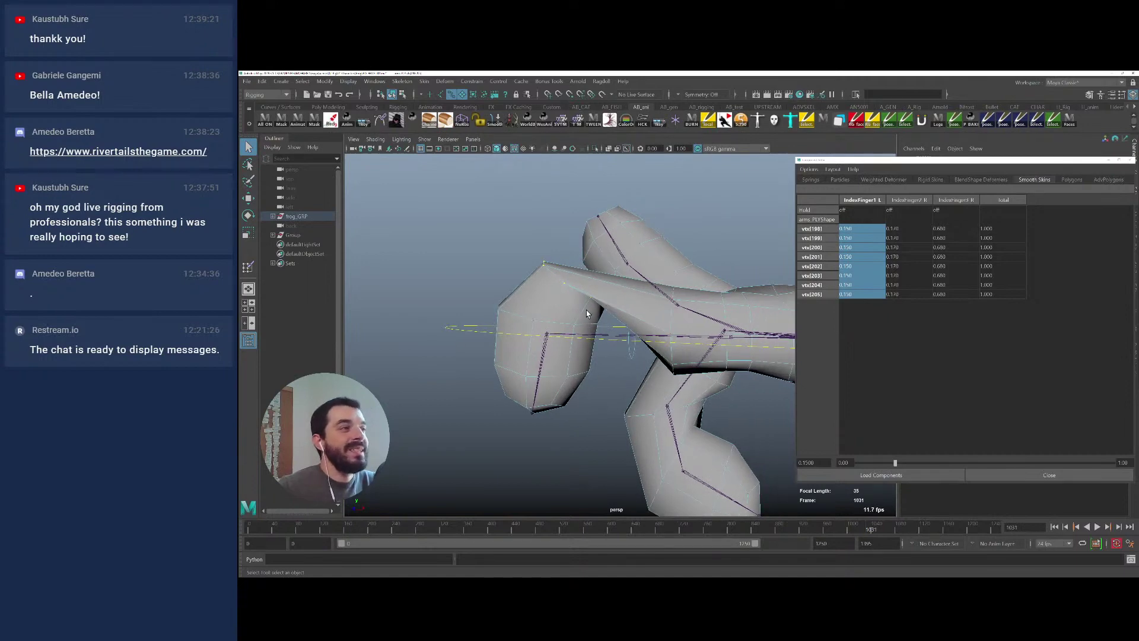
Select the vertex loop beyond the knuckle, towards the index fingertip, and reopen the Paint Skin Weights settings
left_click(533, 320)
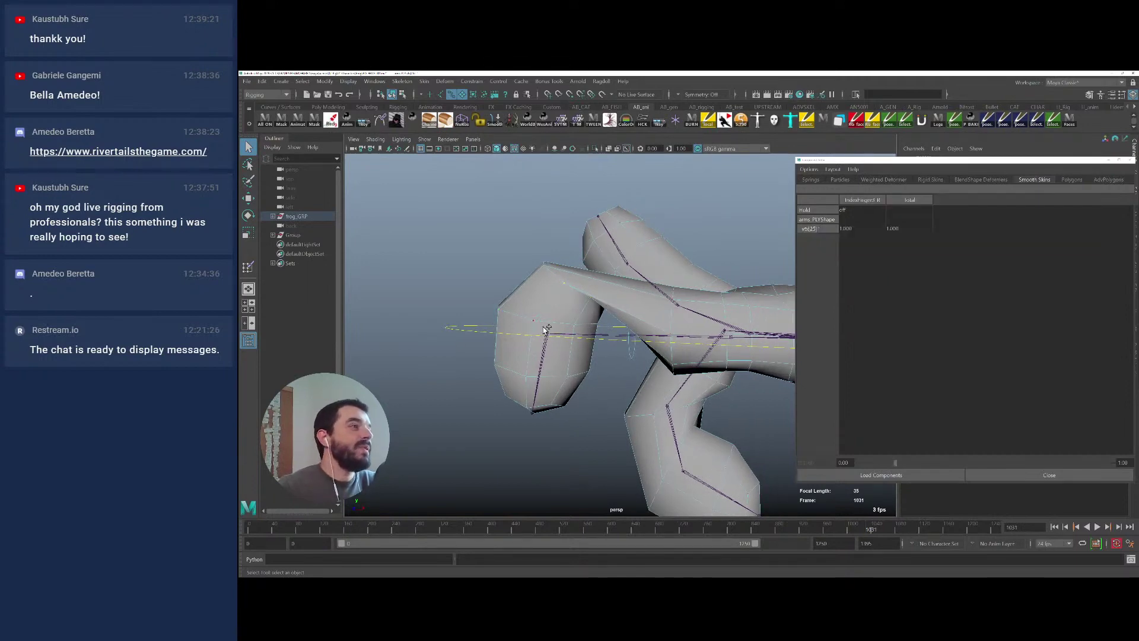
key("ctrl+z")
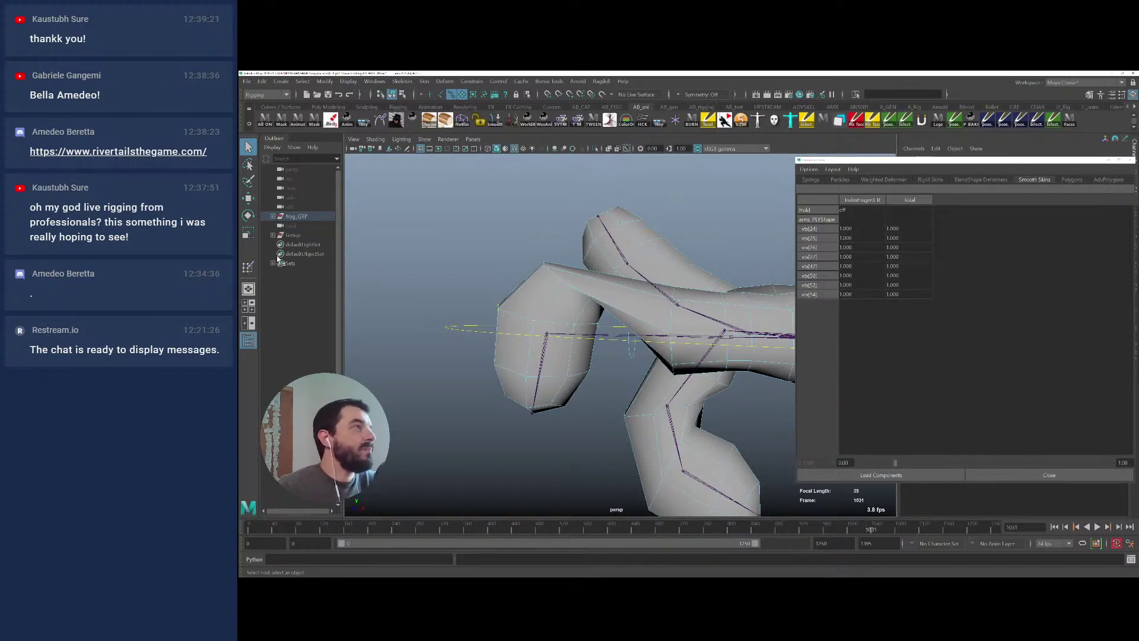
left_click(248, 267)
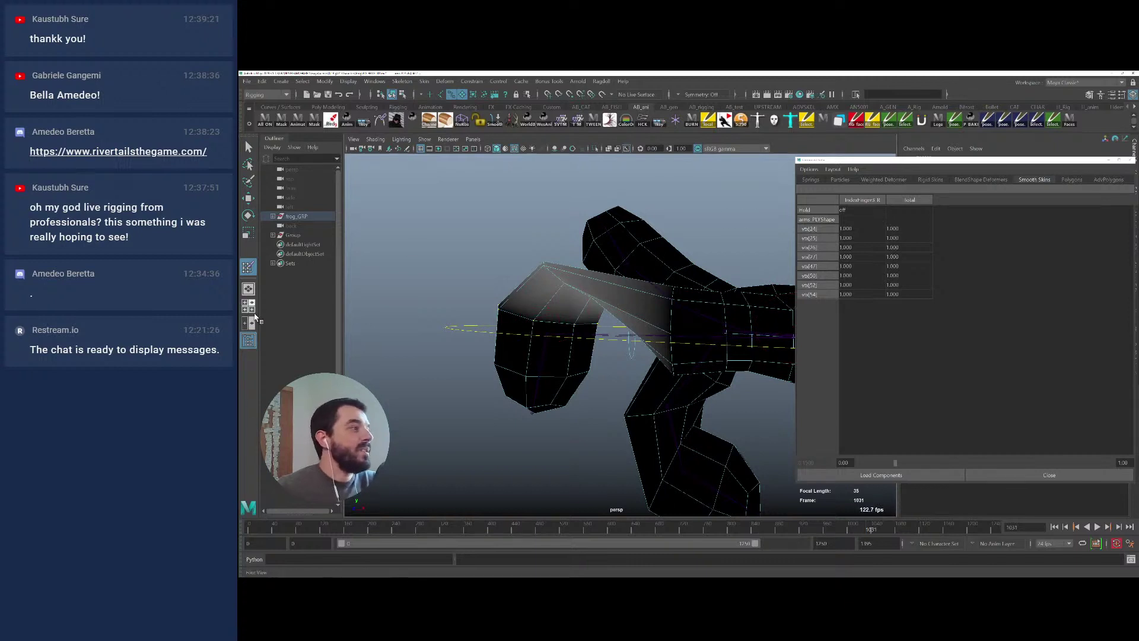
double_click(249, 268)
Browse the index finger influences and paint IndexFinger2_L weight onto the vertex loop near the fingertip
left_click_drag(687, 305, 736, 323, "alt")
scroll(356, 273, "down", 3)
left_click(384, 281)
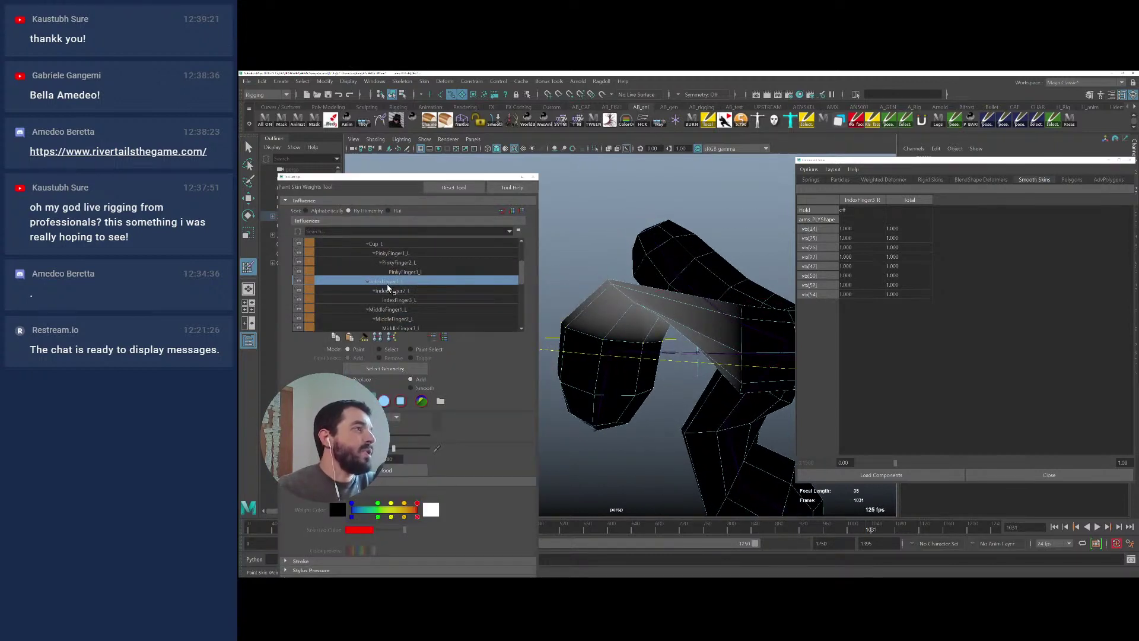
left_click(400, 301)
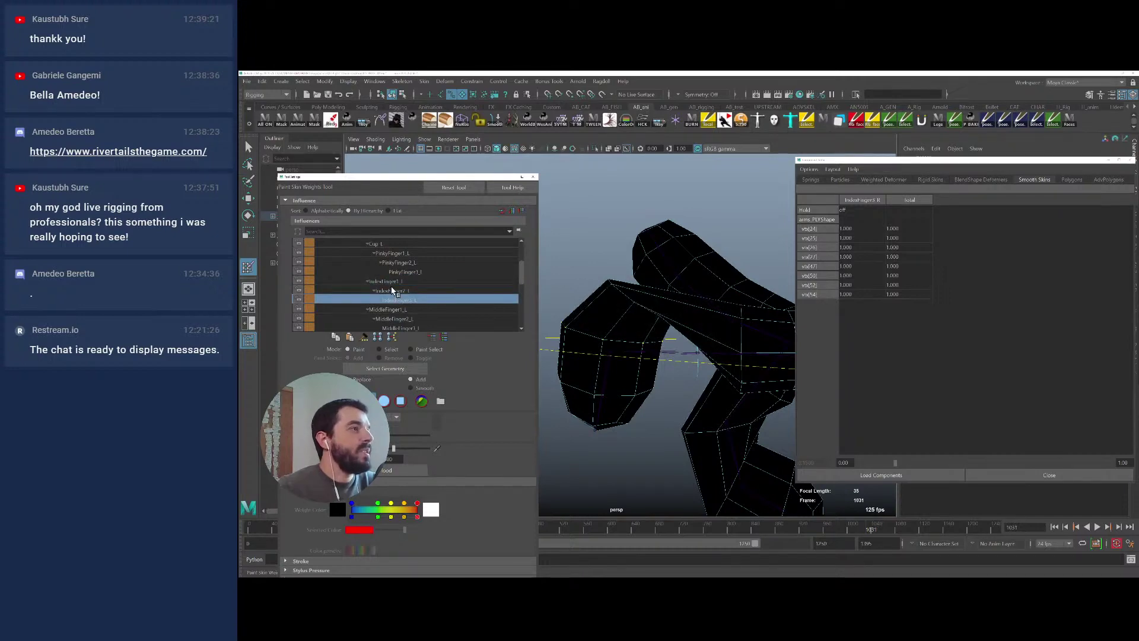
left_click(394, 292)
mouse_move(573, 314)
left_mouse_down()
mouse_move(644, 338)
mouse_move(617, 348)
mouse_move(782, 311)
mouse_move(621, 342)
mouse_move(590, 356)
mouse_move(629, 361)
mouse_move(590, 376)
mouse_move(713, 297)
mouse_move(637, 355)
mouse_move(646, 326)
mouse_move(614, 289)
left_mouse_up()
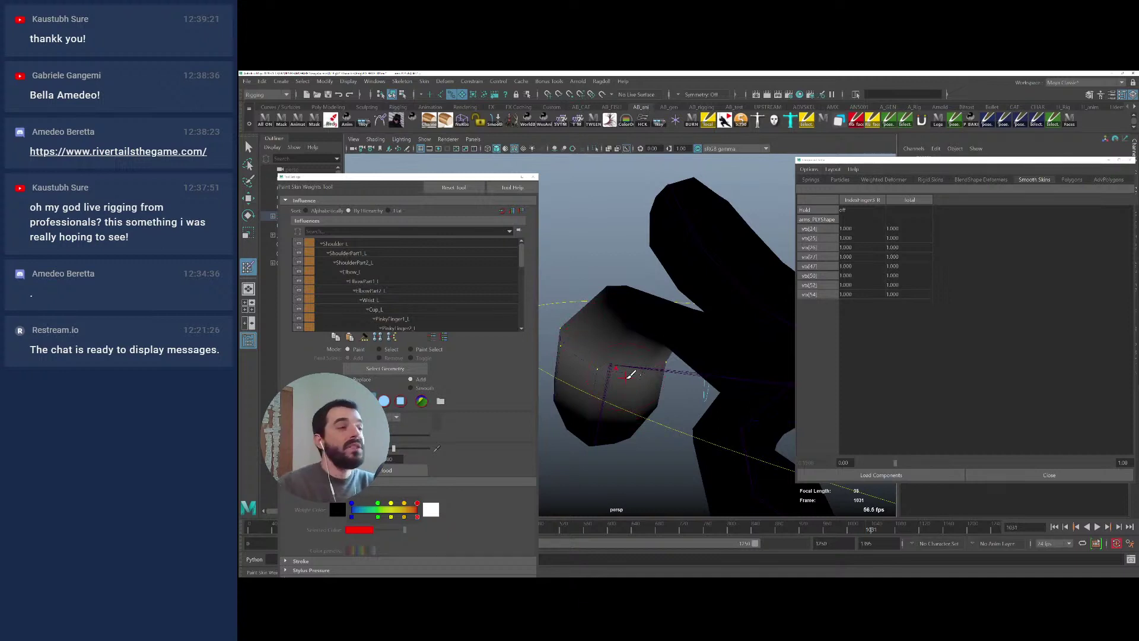
Leave weight painting, switch the arms mesh to vertex selection and select the stretched index knuckle loop
key("q")
right_click(606, 318)
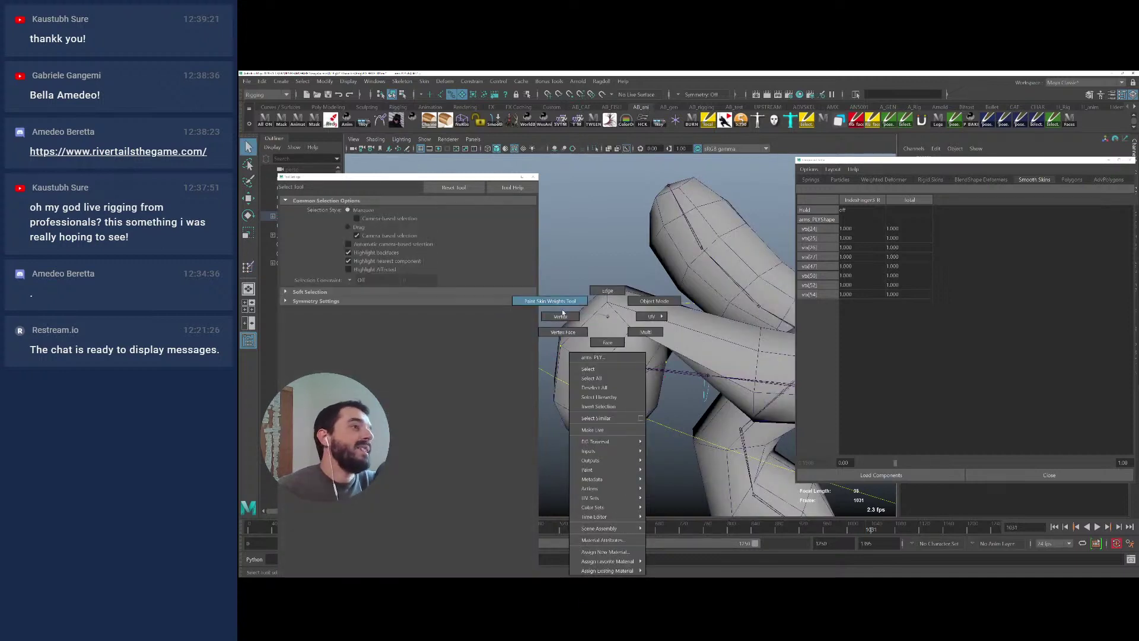
left_click(625, 319)
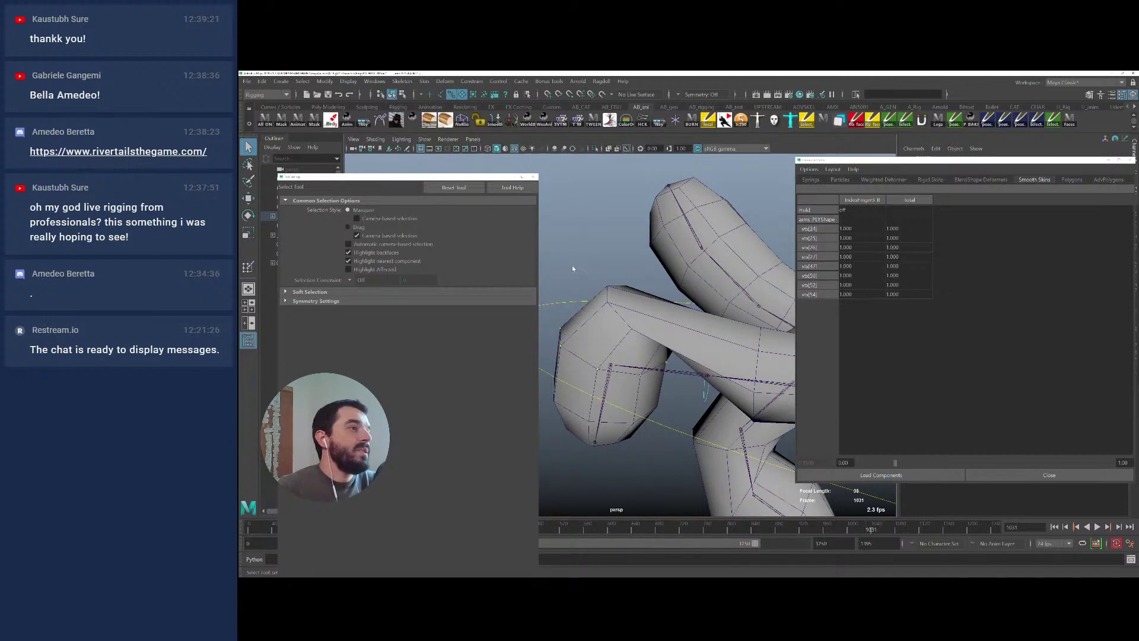
right_click(610, 310)
left_click(611, 285)
left_click(614, 310)
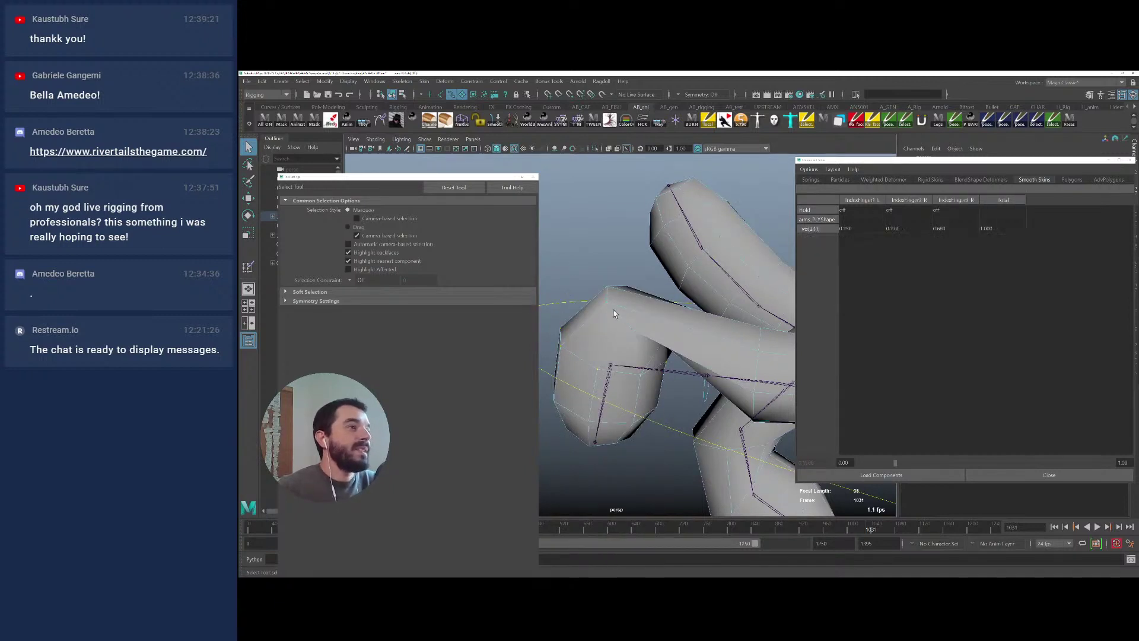
left_click_drag(636, 329, 703, 343)
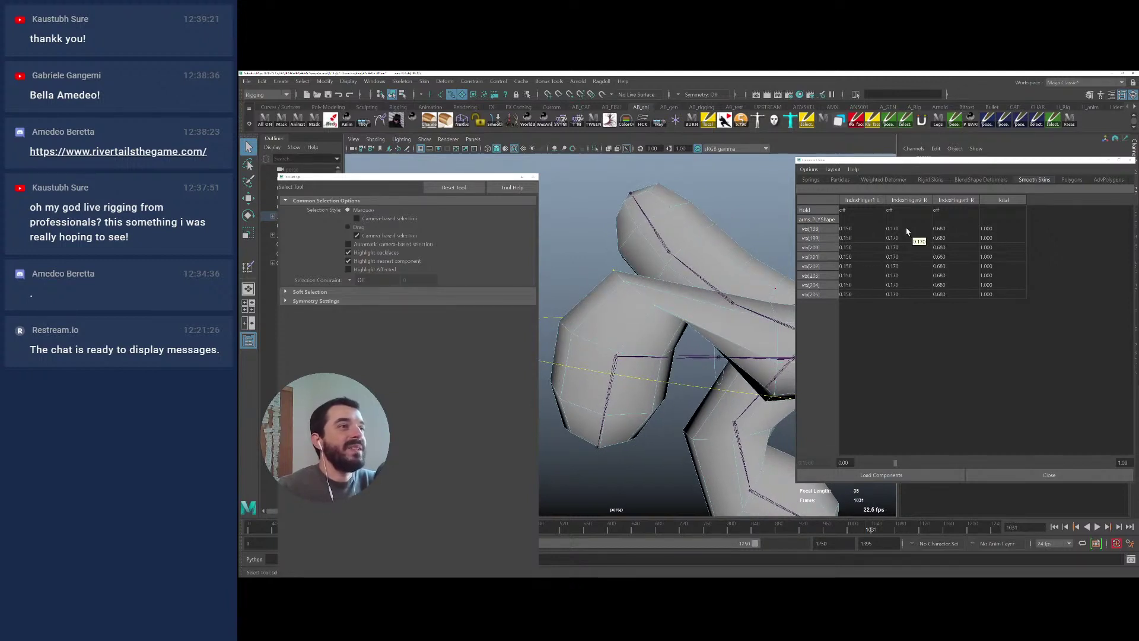
Set the knuckle loop's IndexFinger2_R weight to 0.3, then raise it to 0.6
left_click_drag(790, 233, 652, 277, "alt")
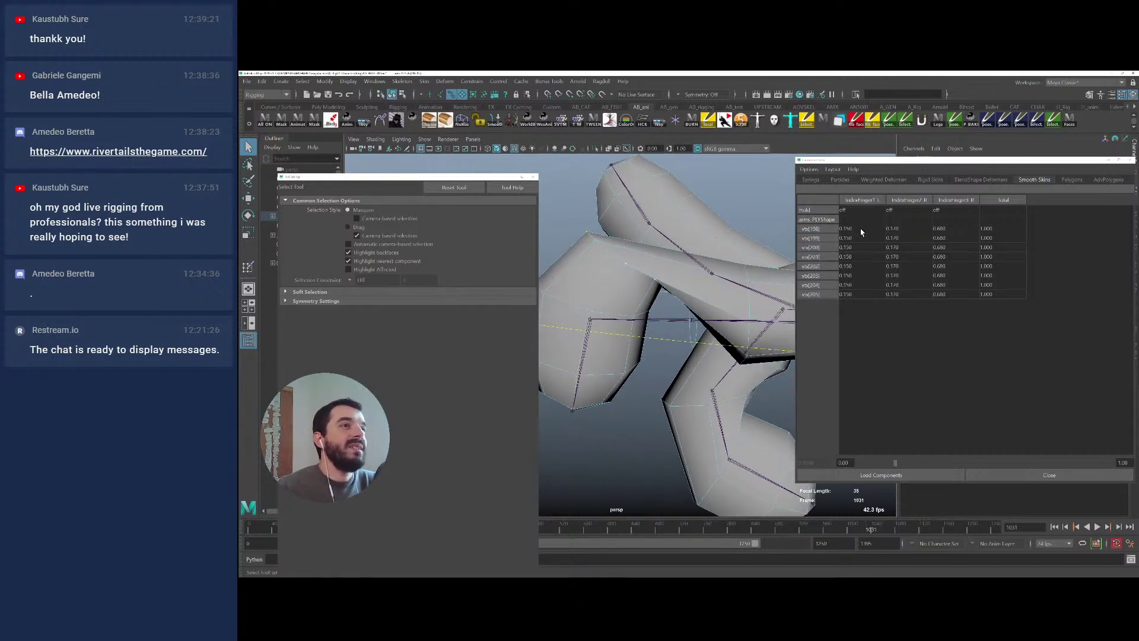
left_click_drag(739, 322, 633, 301, "alt")
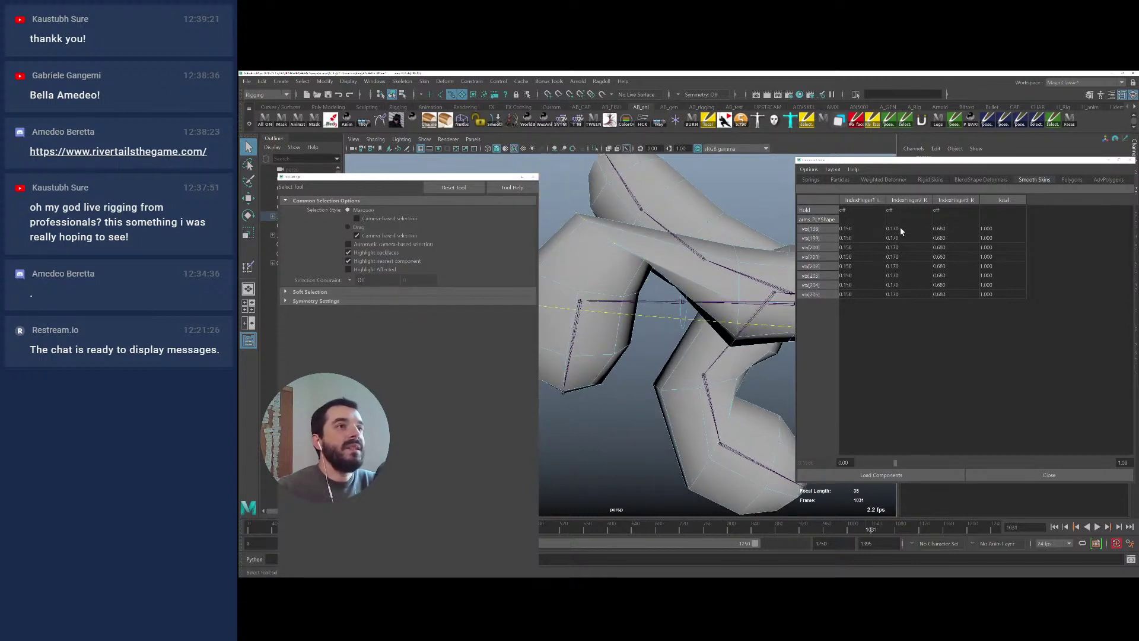
left_click_drag(902, 231, 904, 295)
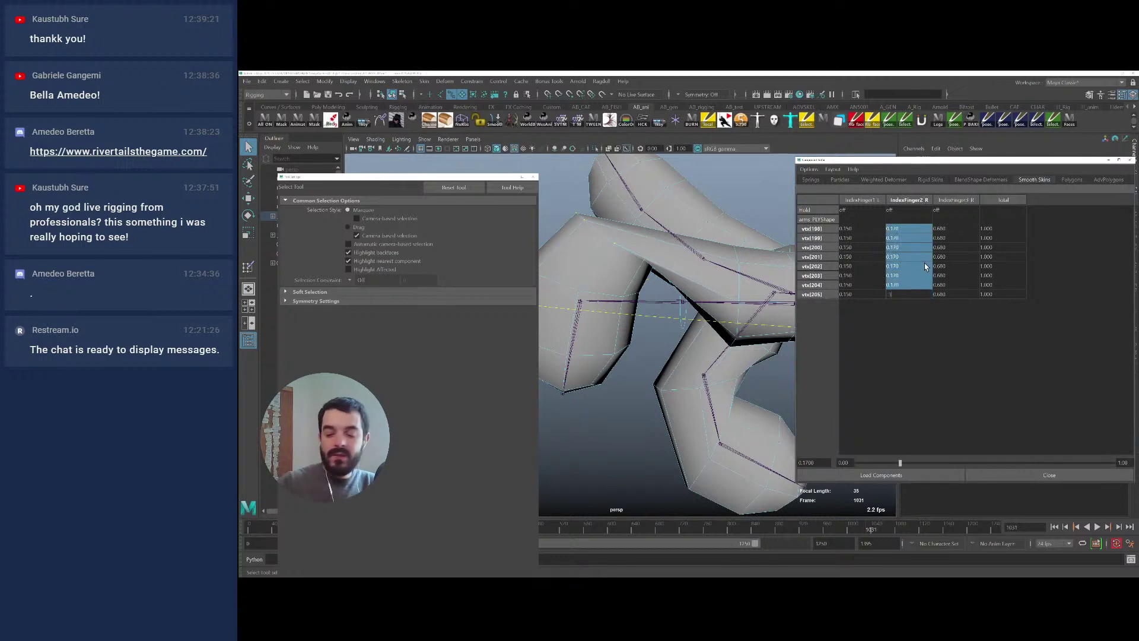
type(".3")
key("Return")
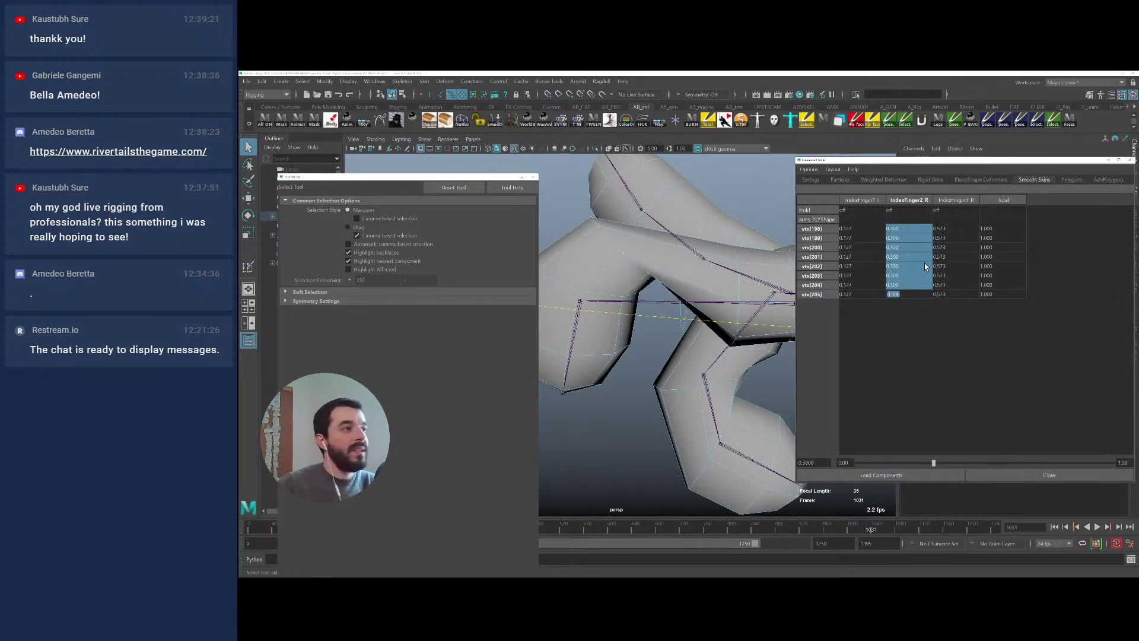
type(".6")
key("Return")
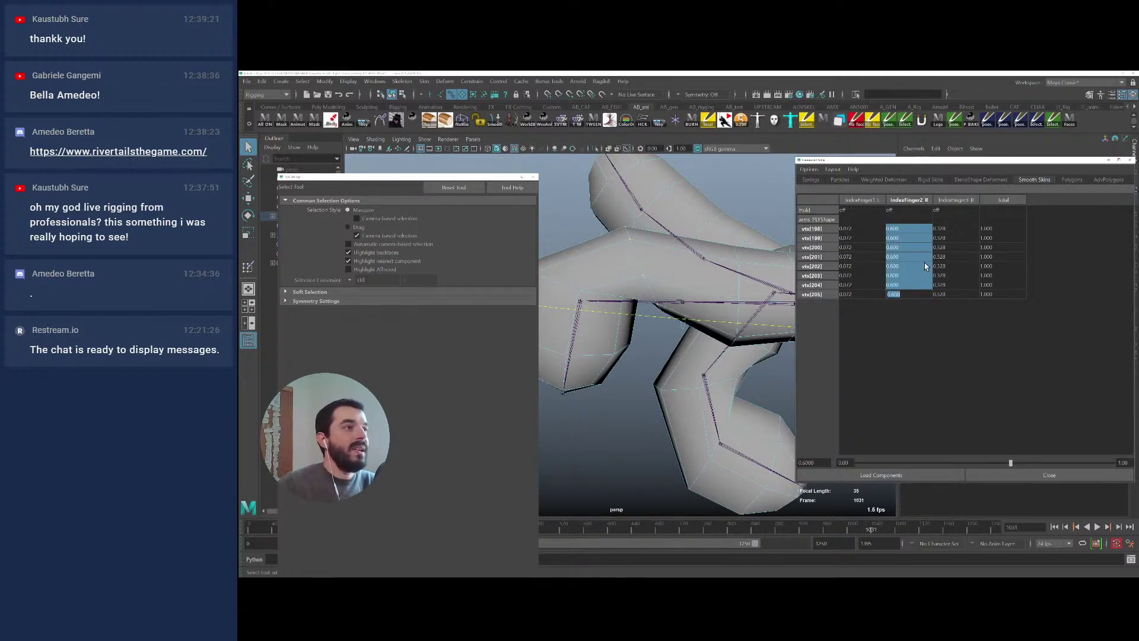
Select the next vertex loop on the index finger, towards the fingertip, and set its IndexFinger2 weight to 0.15
left_click_drag(789, 296, 648, 284, "alt")
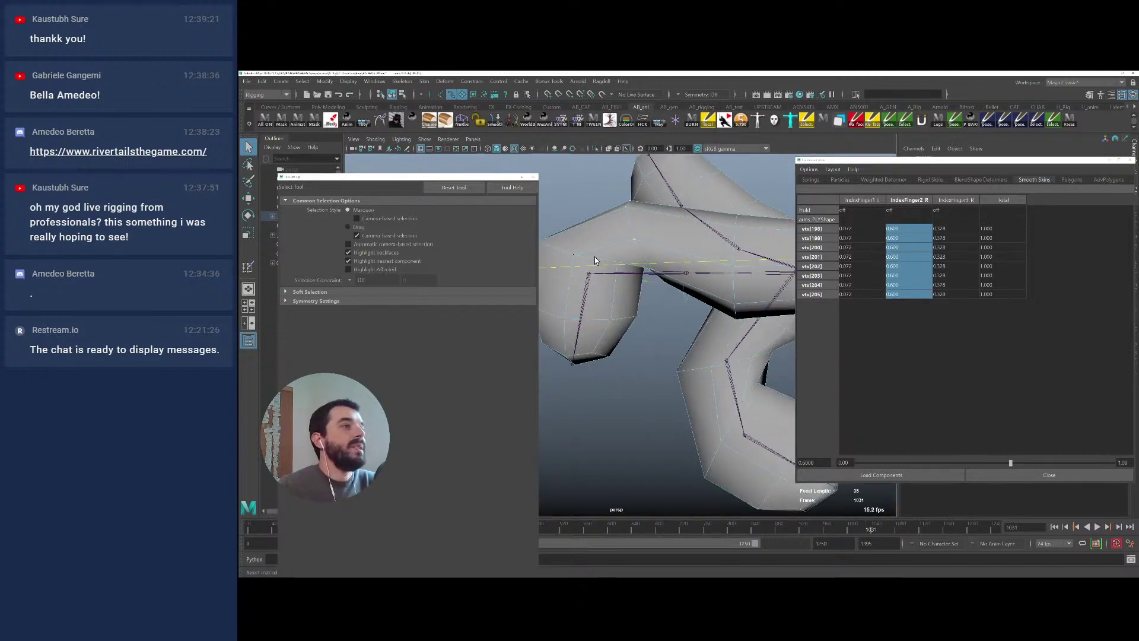
left_click(611, 264)
double_click(573, 255, "shift")
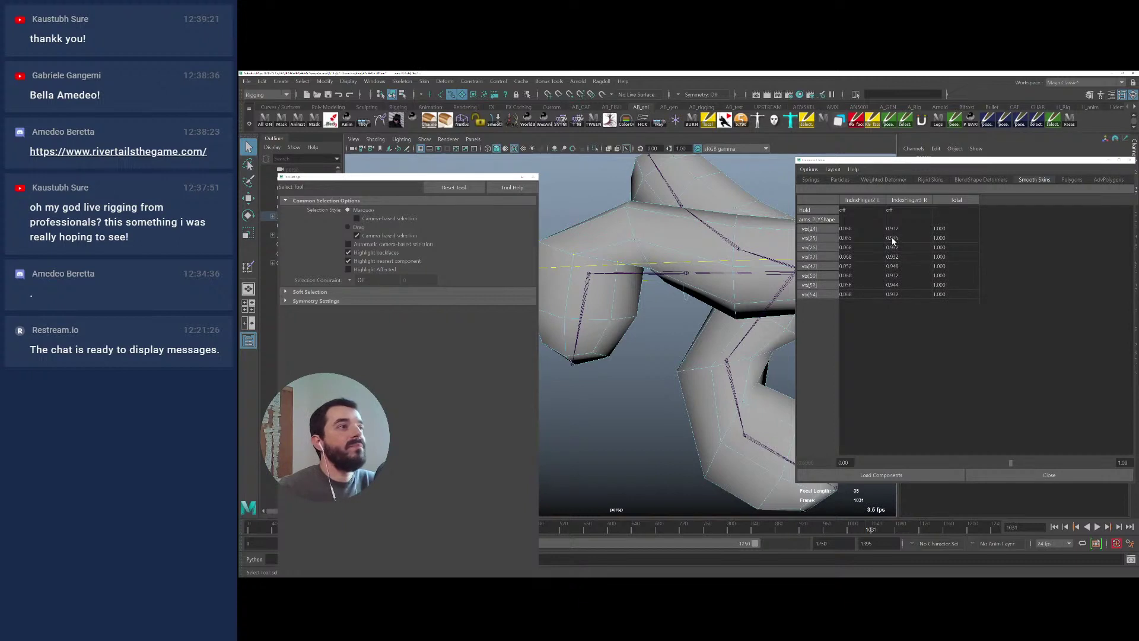
left_click_drag(857, 229, 861, 289)
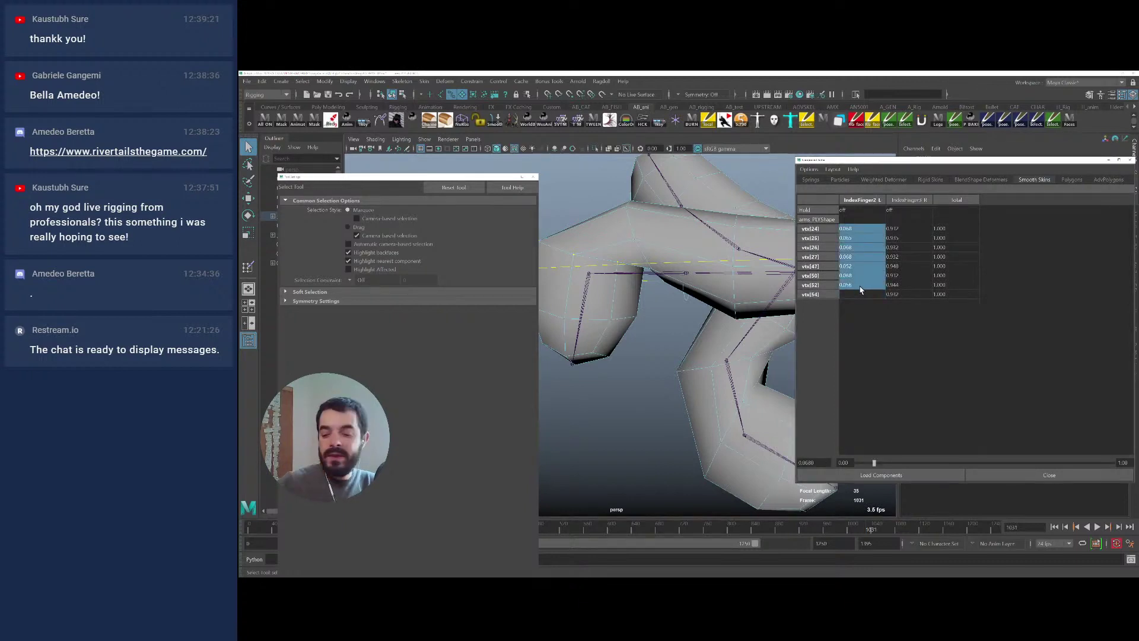
left_click_drag(712, 327, 688, 404, "alt")
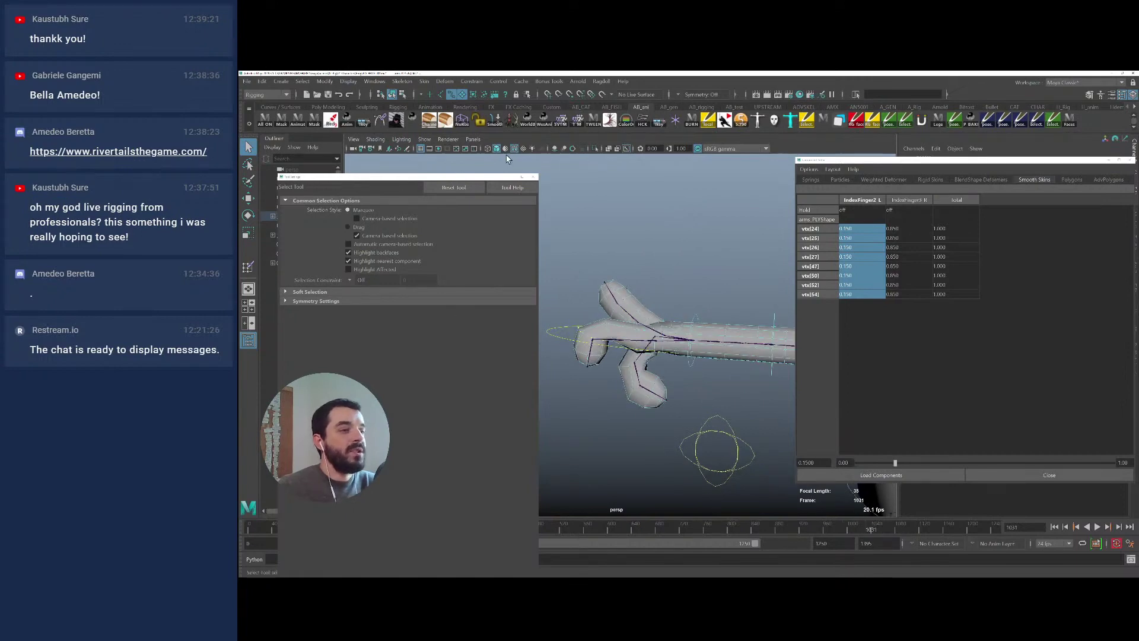
Close the tool settings and Component Editor, and play the test animation to check the finger deformation
left_click(533, 177)
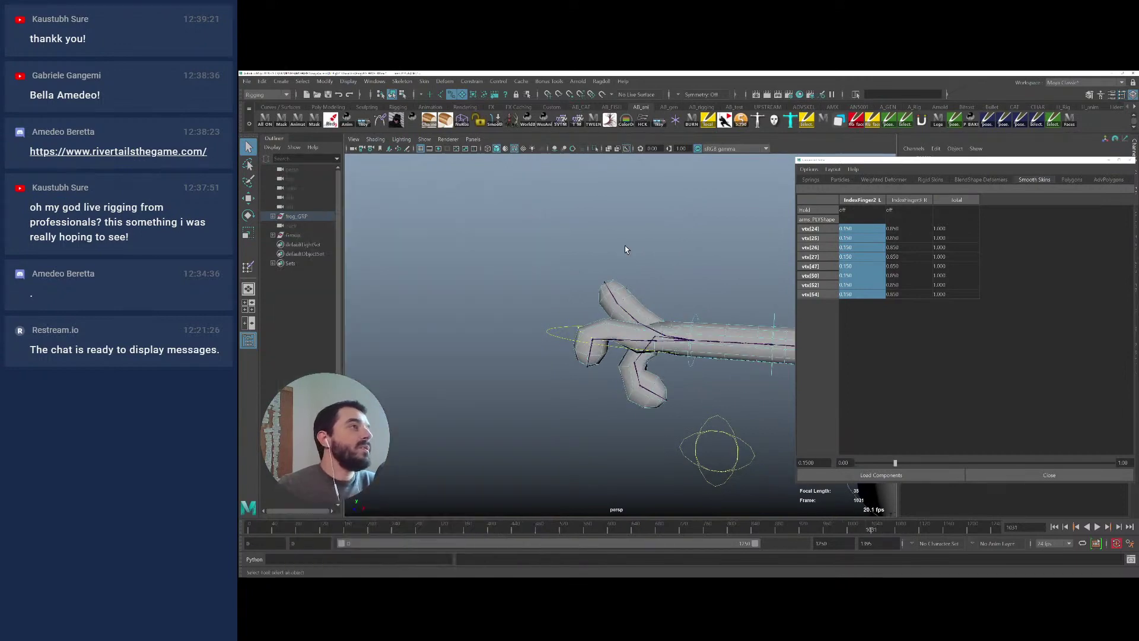
left_click(1131, 160)
left_click_drag(682, 333, 655, 317, "alt")
middle_click_drag(655, 316, 649, 278, "alt")
key("alt+v")
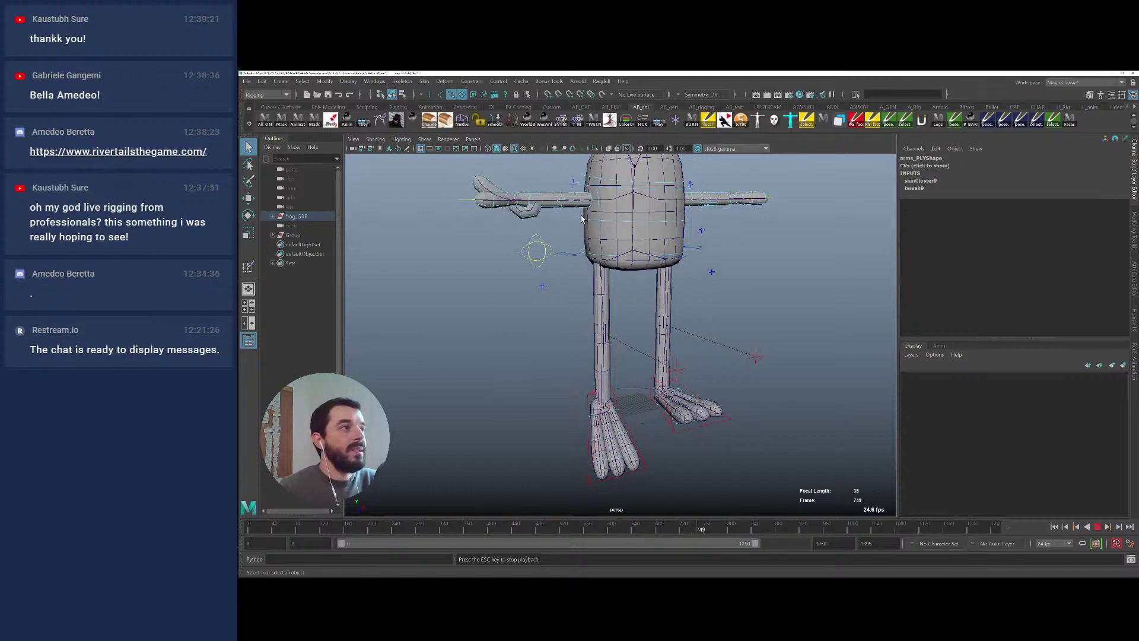
key("Escape")
Bend the frog's right arm by rotating the FKElbow_R control to about 77.65 in Z
left_click_drag(583, 249, 594, 303, "alt")
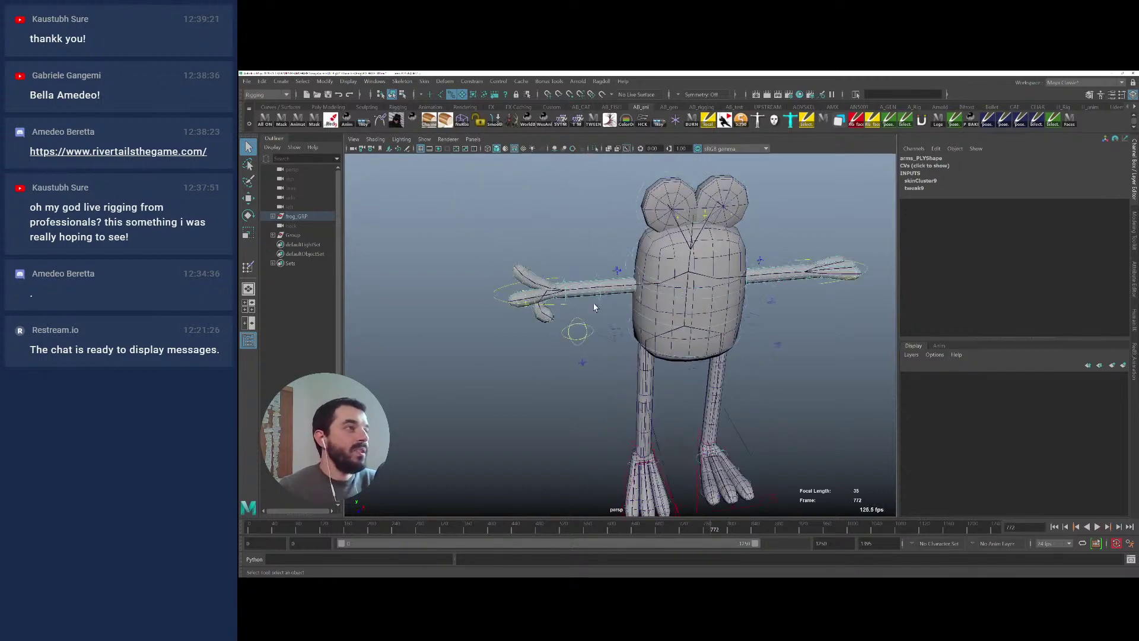
left_click(595, 280)
key("w")
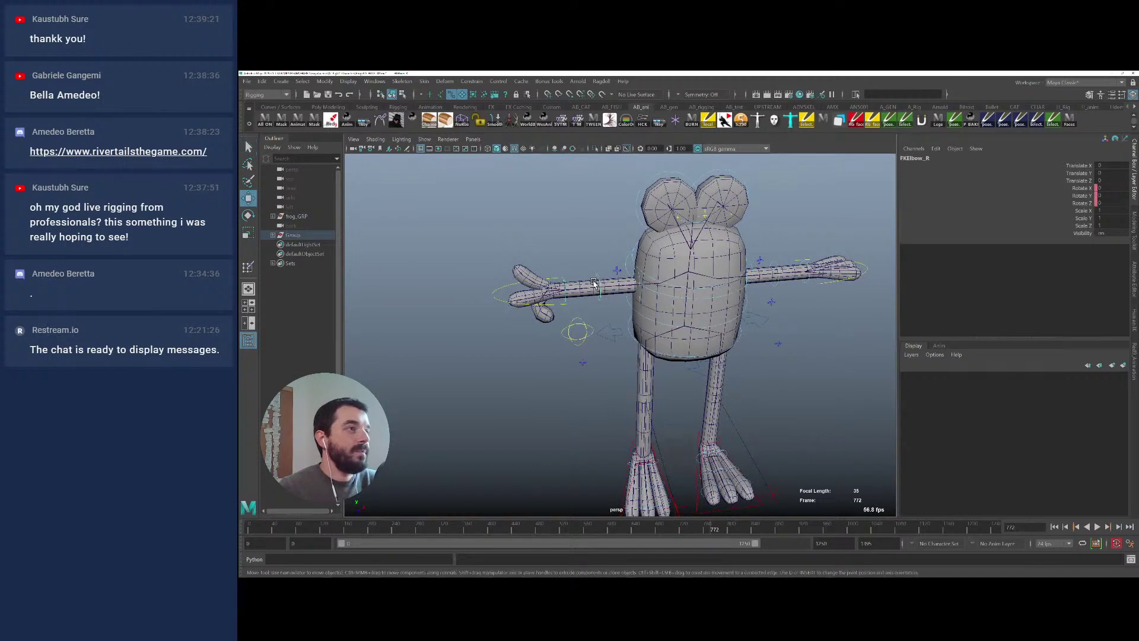
key("e")
key("f")
left_click_drag(585, 323, 647, 353)
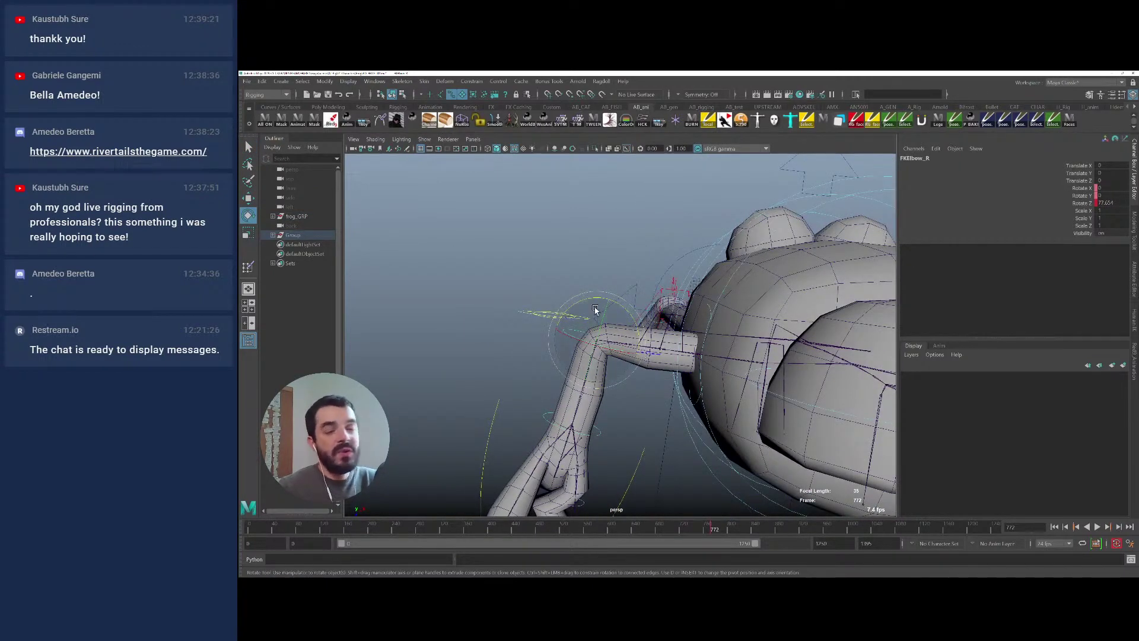
scroll(658, 395, "down", 10)
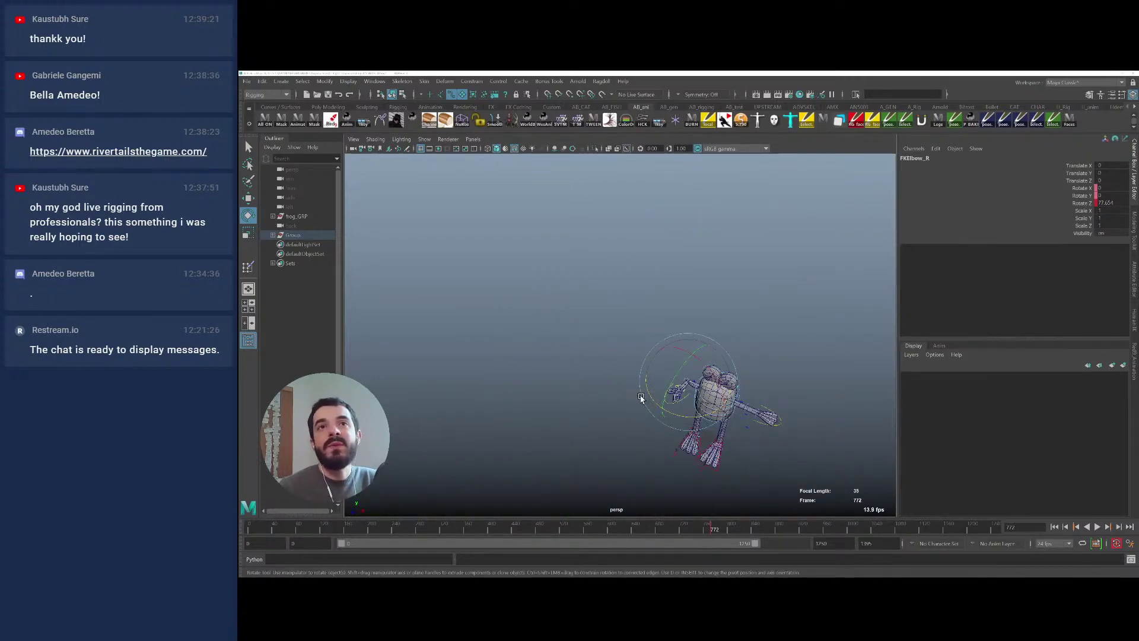
Switch to Unity to view the purple character running in the Game view, and return to Maya
key("alt+Tab")
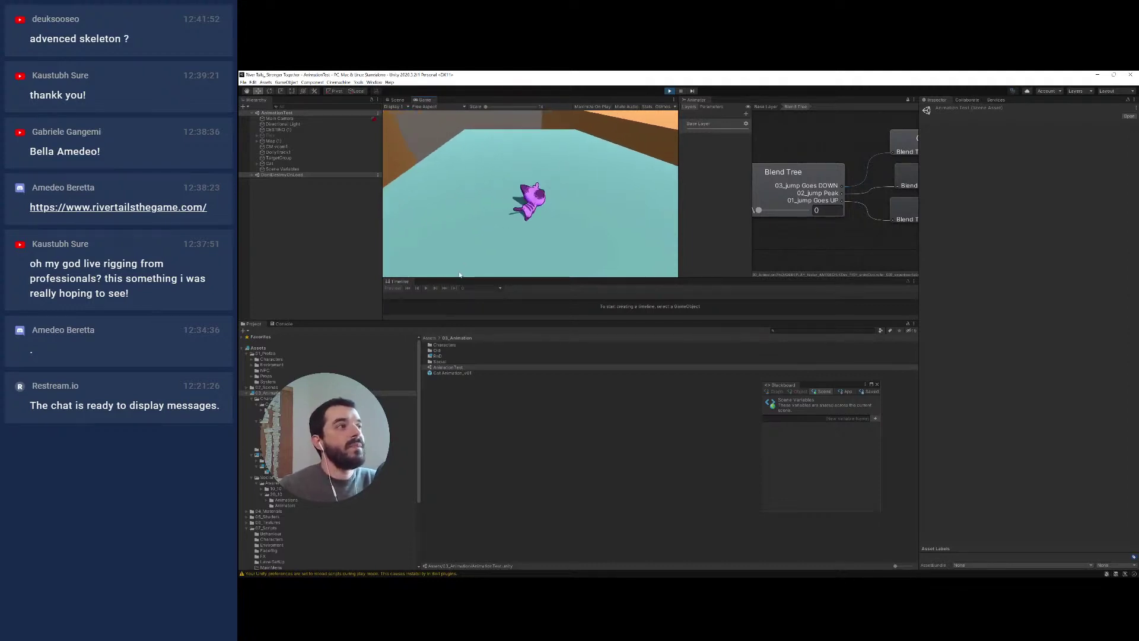
key("alt+Tab")
key("alt+Tab")
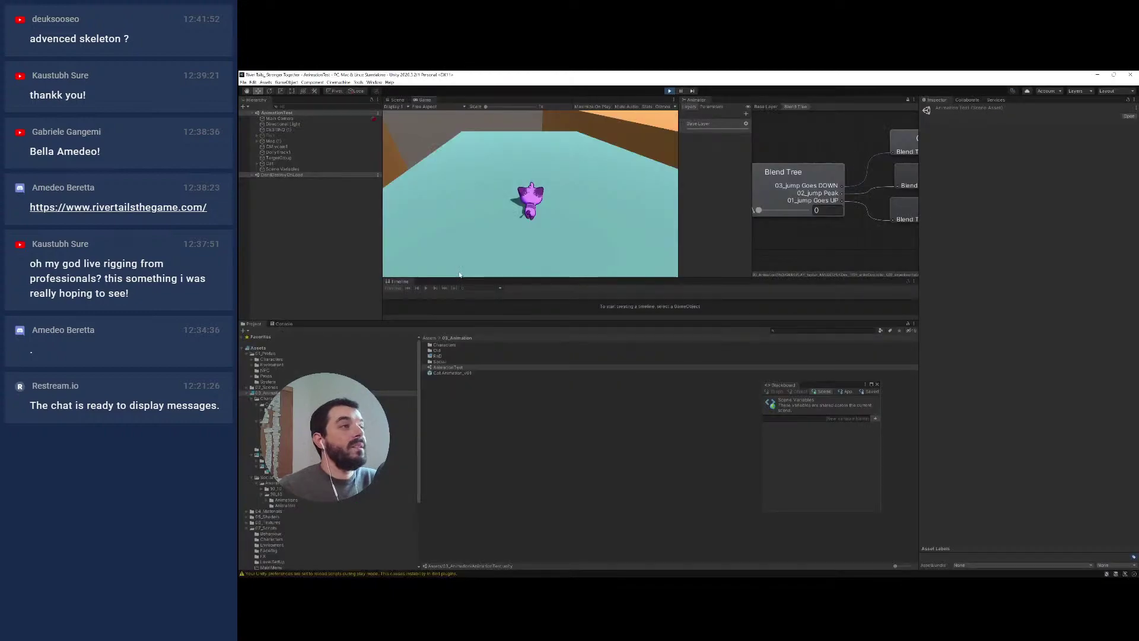
key("alt+Tab")
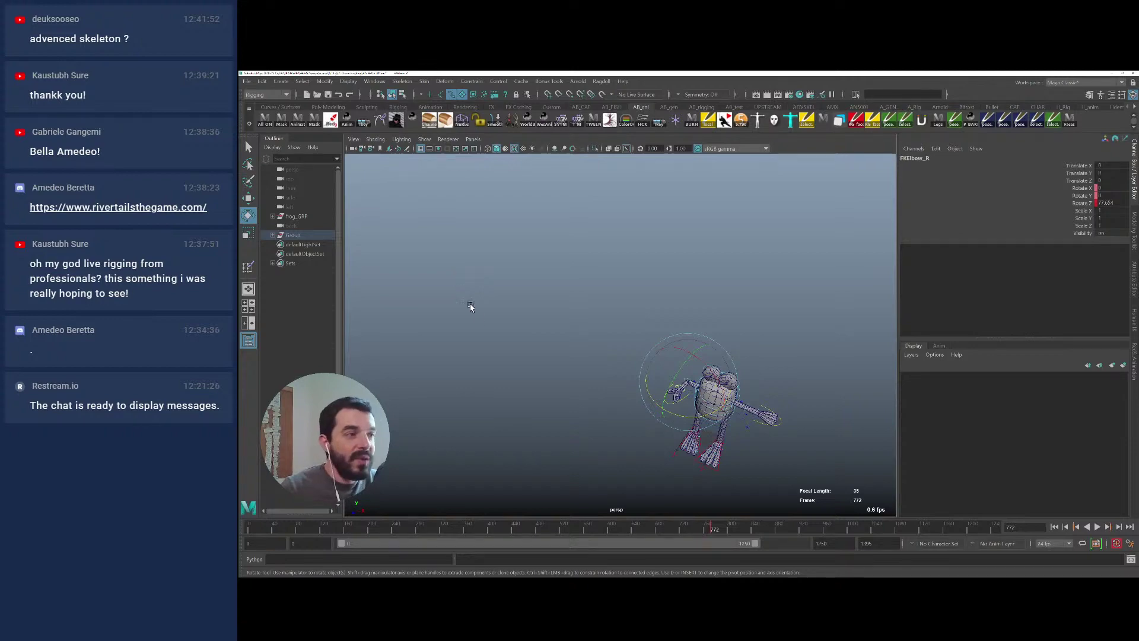
Rotate the FKElbow_R control further to about 97.28 in Z, and swing the forearm back to about -16.48
middle_click_drag(560, 348, 540, 300, "alt")
right_click_drag(541, 300, 726, 339, "alt")
mouse_move(683, 331)
left_mouse_down()
mouse_move(665, 334)
mouse_move(699, 336)
left_mouse_up()
key("q")
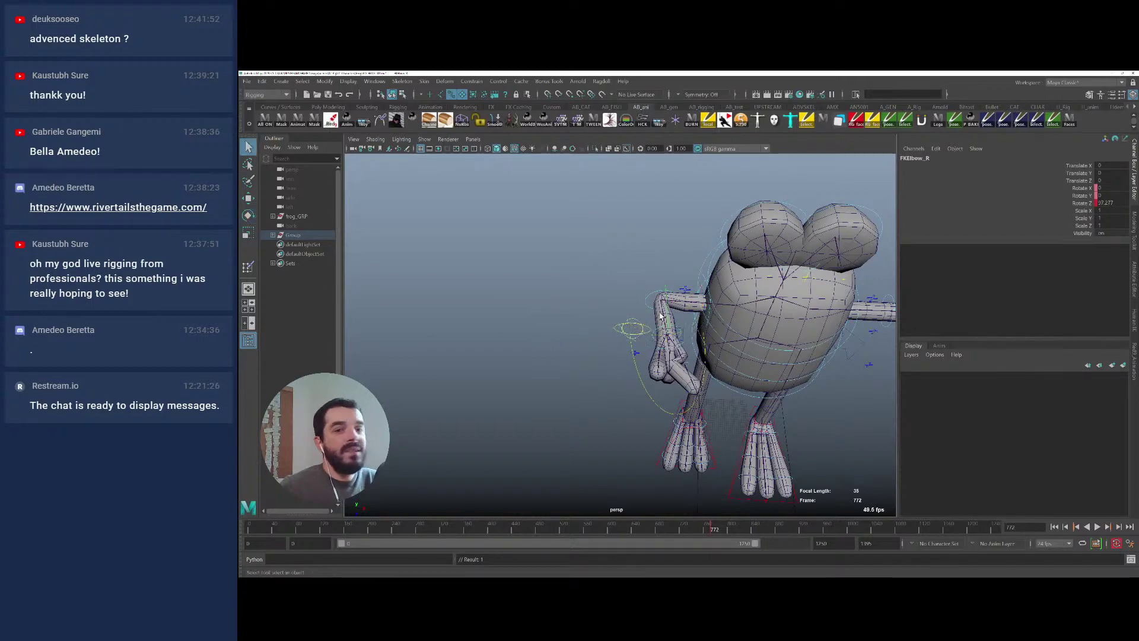
right_click_drag(699, 336, 645, 311, "alt")
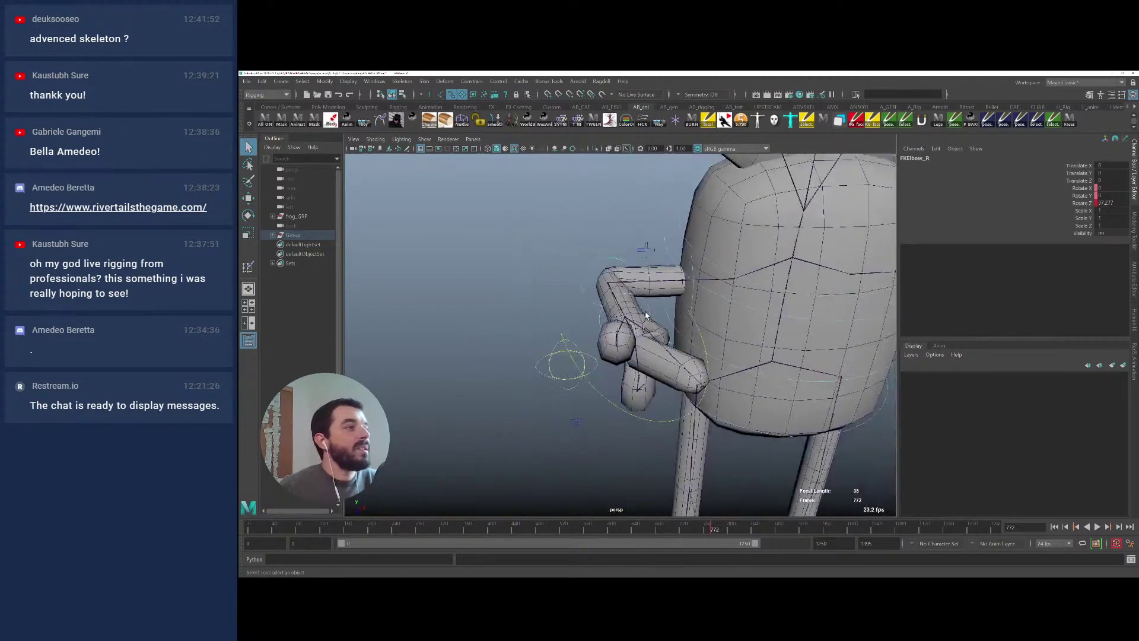
key("e")
left_click_drag(631, 302, 560, 296)
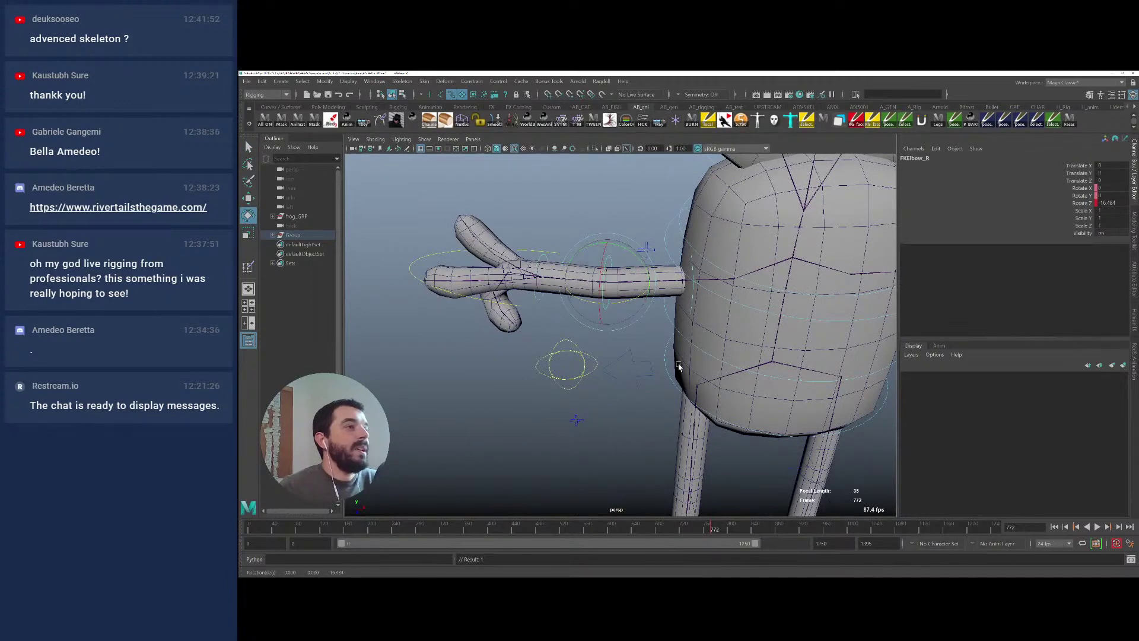
Undo the last elbow rotations and redo them to compare the arm poses
key("ctrl+z")
key("ctrl+z")
key("shift+z")
key("shift+z")
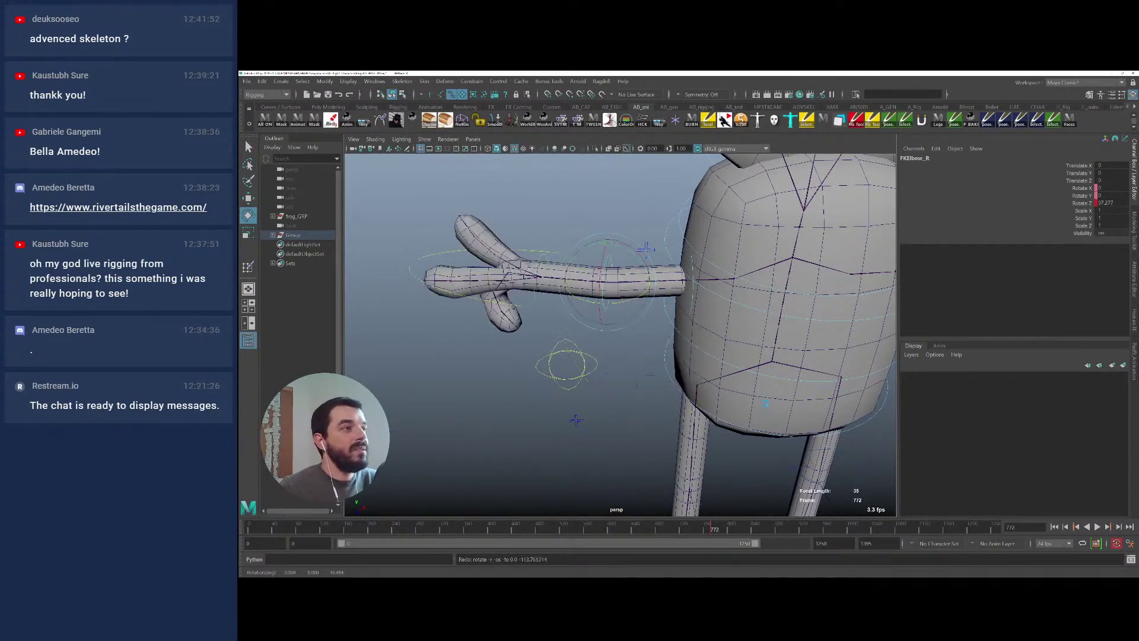
key("shift+z")
right_click_drag(776, 415, 542, 290, "alt")
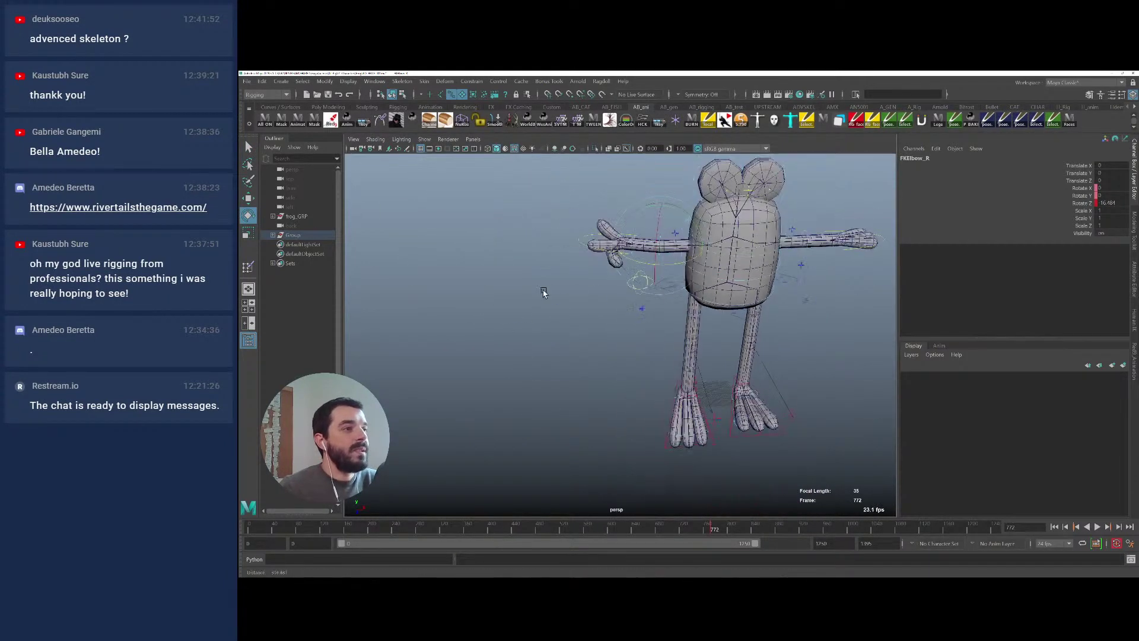
Try lifting the frog's right foot with the IKLeg_R control, and undo the move
left_click_drag(541, 290, 656, 372, "alt")
middle_click_drag(656, 372, 595, 354, "alt")
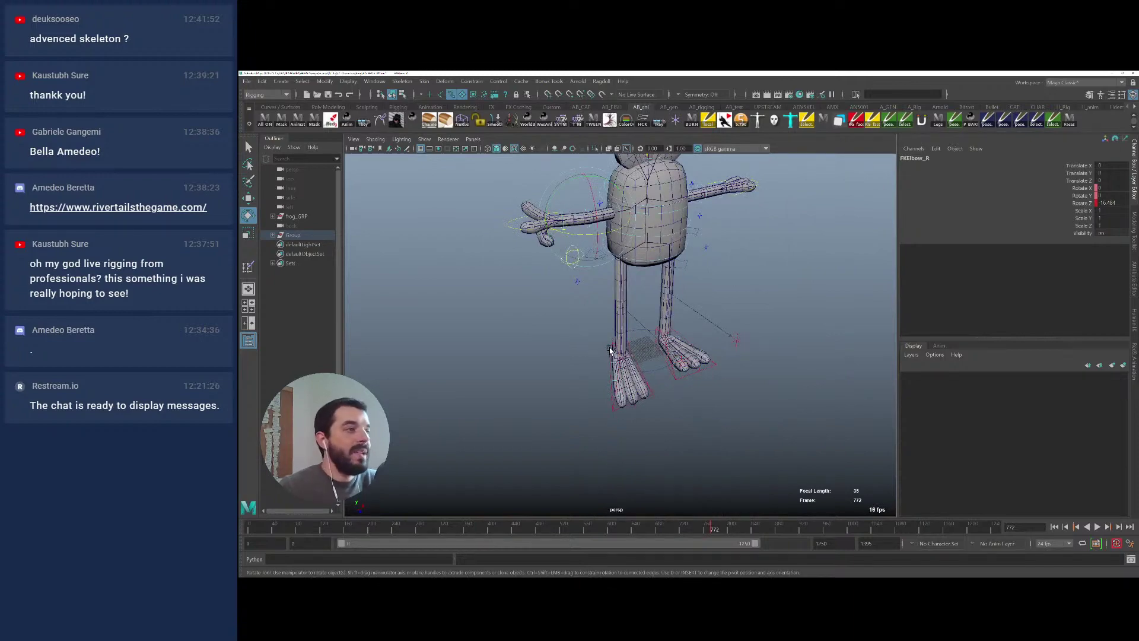
left_click(621, 374)
left_click_drag(616, 389, 643, 387, "alt")
right_click_drag(564, 356, 612, 363, "alt")
key("w")
left_click_drag(610, 377, 638, 393, "alt")
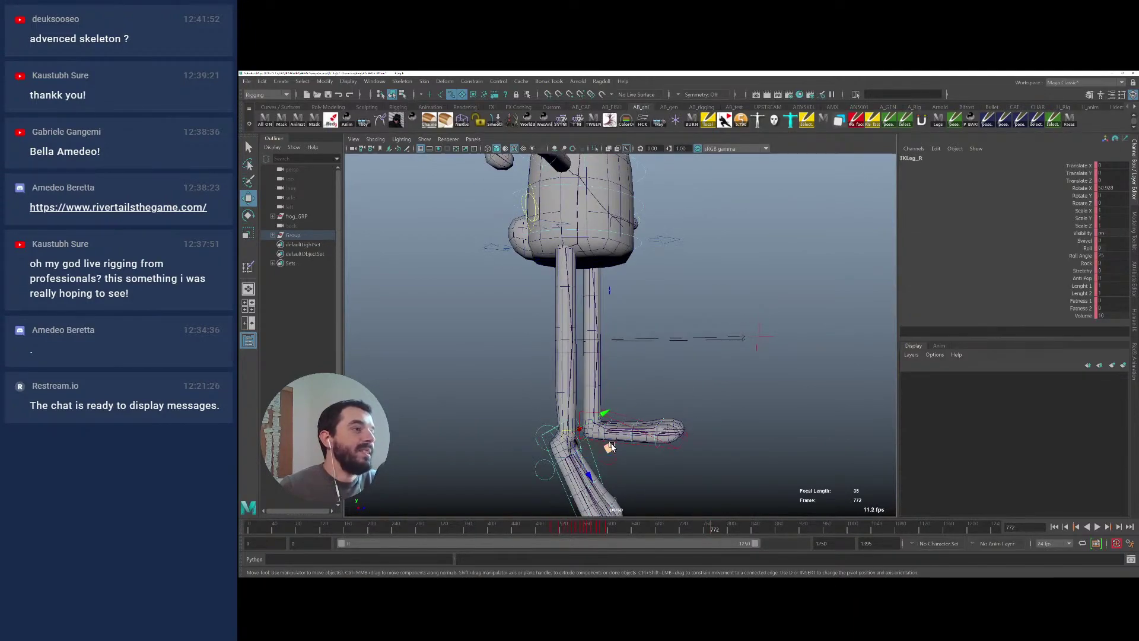
left_click_drag(611, 447, 634, 343)
key("ctrl+z")
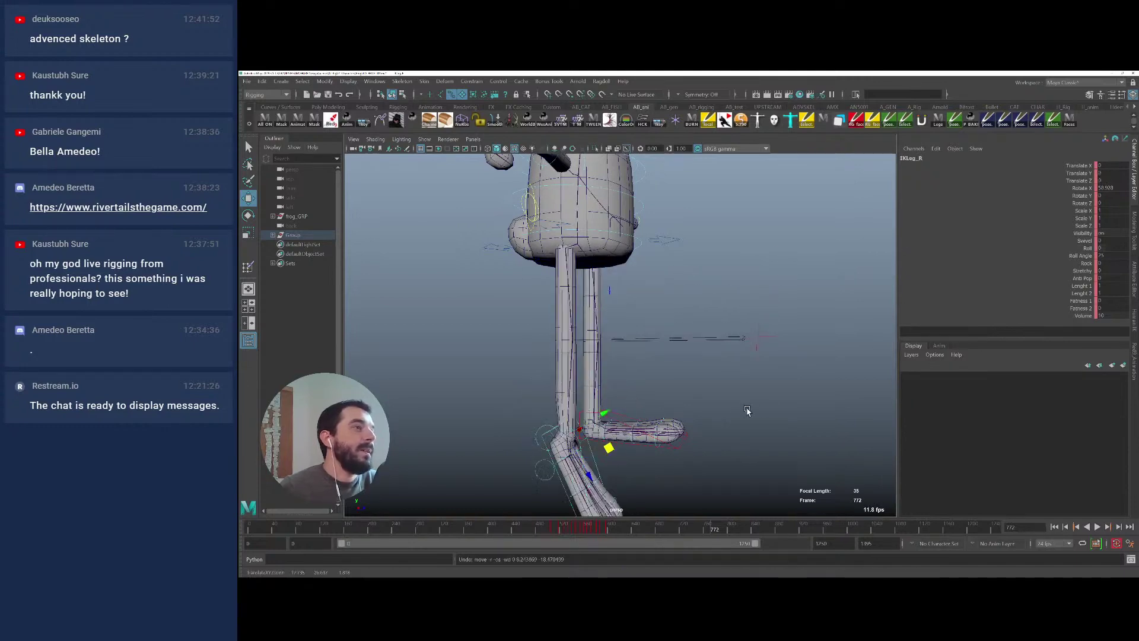
Restore the earlier view of the whole frog and return the animation to frame 0
key("bracketleft")
key("bracketleft")
key("bracketleft")
left_click_drag(583, 529, 245, 525)
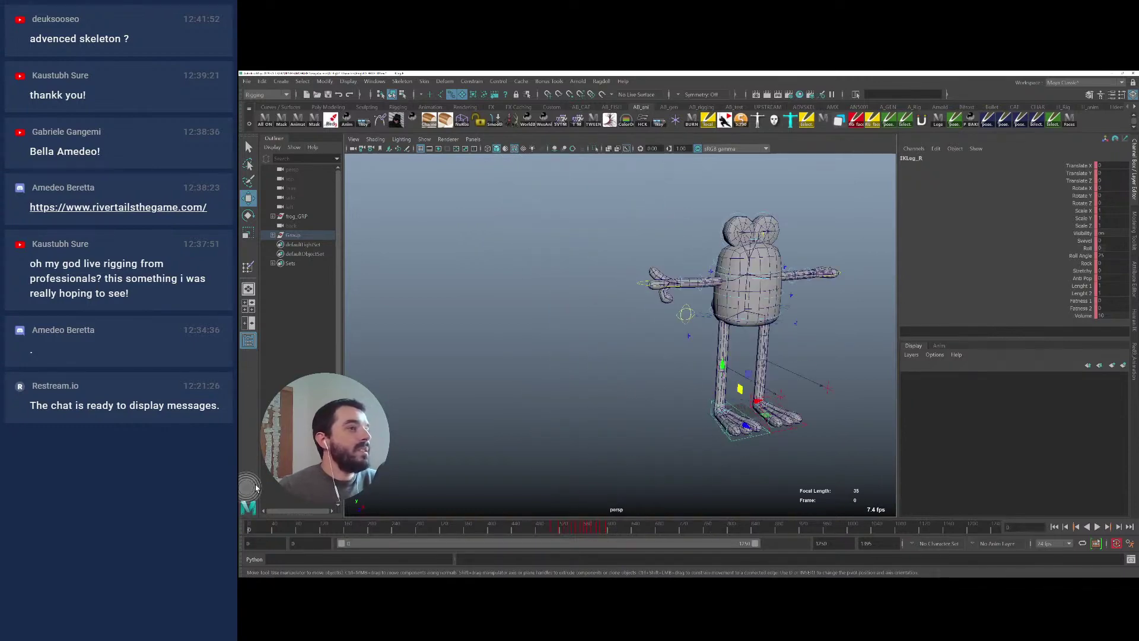
Reset the Fingers_R control's Spread, Cup and Index, Middle, Pinky and Thumb Curl values to 0, and save the scene
left_click_drag(827, 326, 675, 293, "alt")
left_click(642, 280)
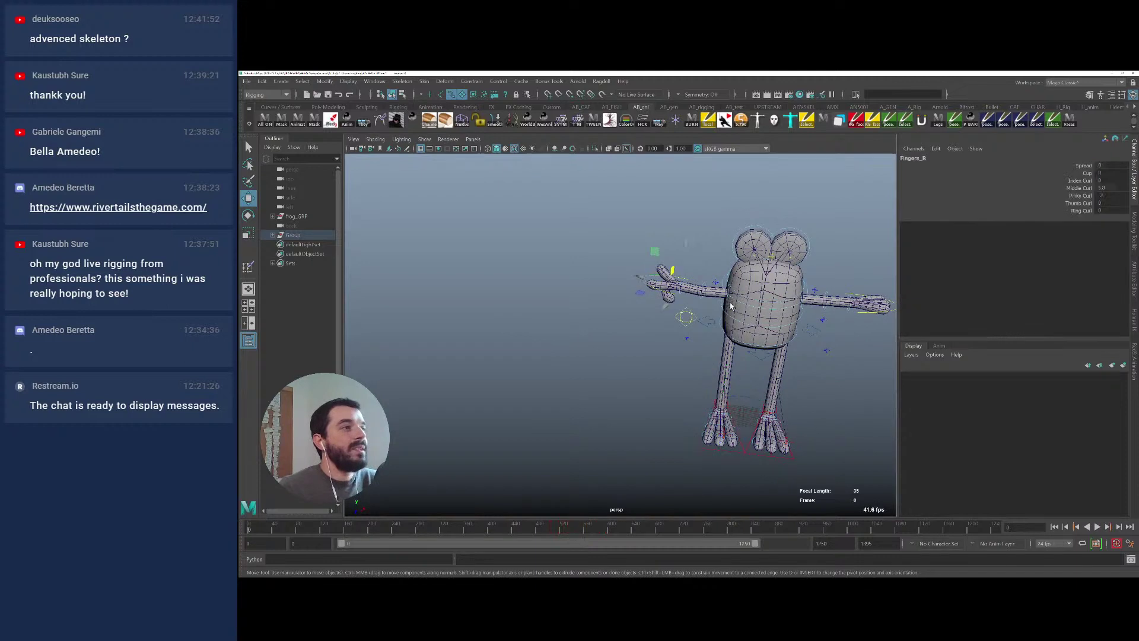
left_click_drag(1099, 203, 1103, 165)
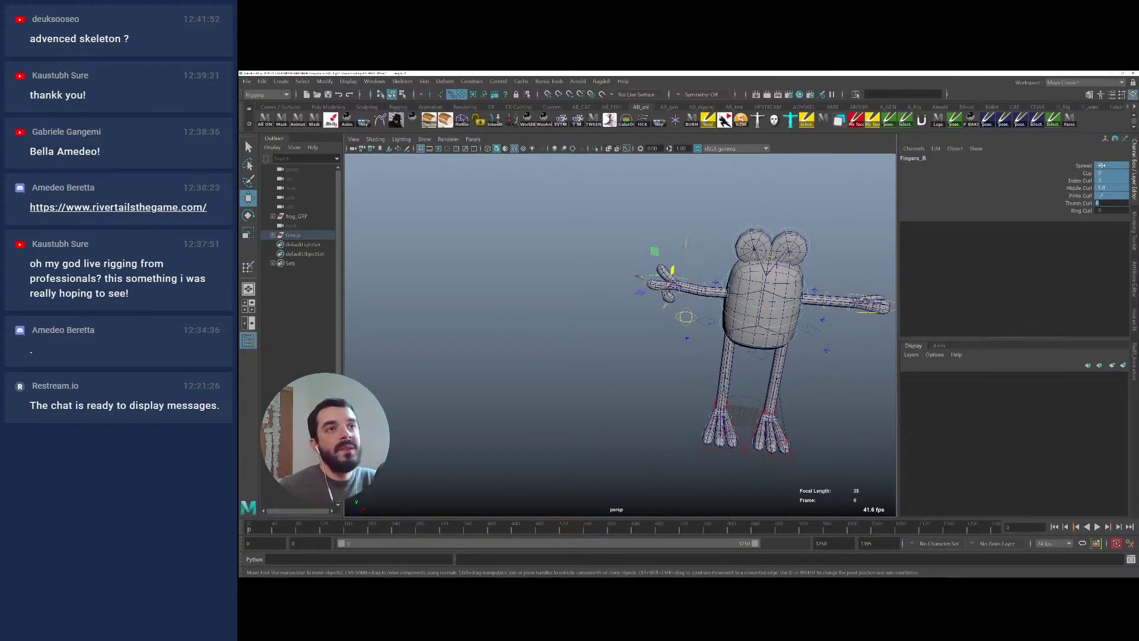
type("0")
key("Return")
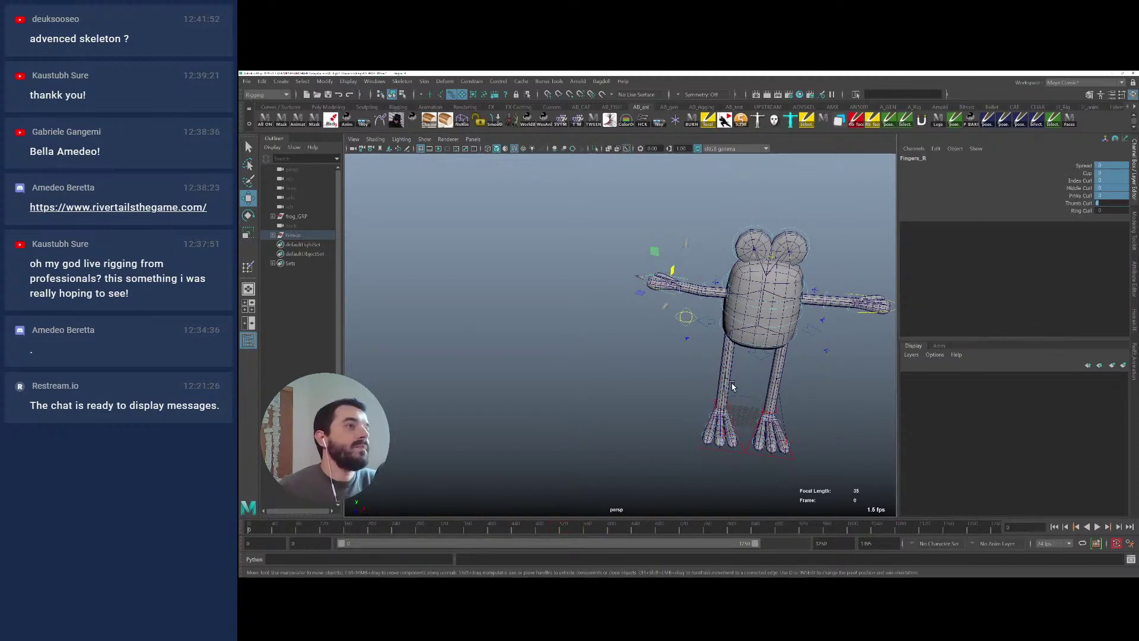
middle_click_drag(762, 290, 533, 298, "alt")
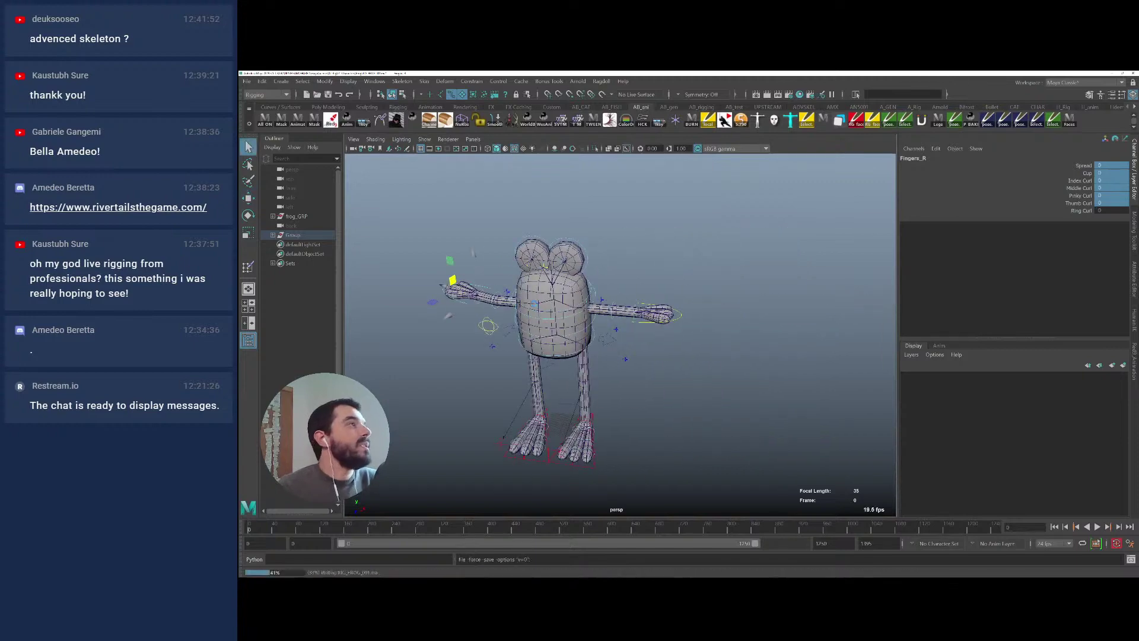
Select all of the frog's rig controls together and reset their Rotate X, Y and Z to 0
left_click_drag(533, 298, 570, 359, "alt")
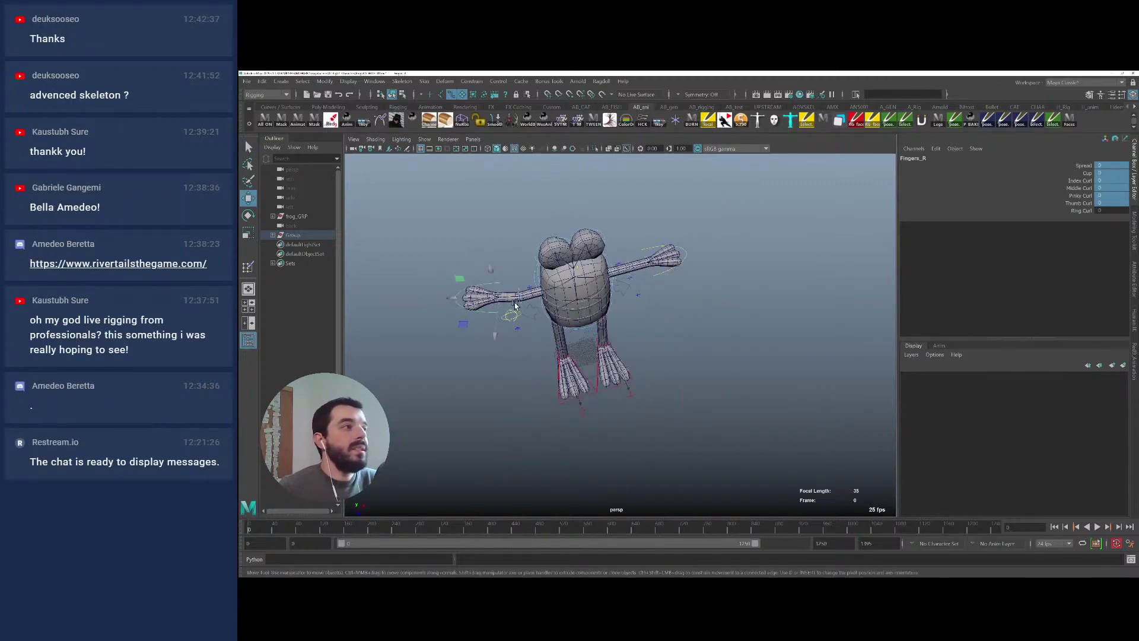
left_click(519, 287)
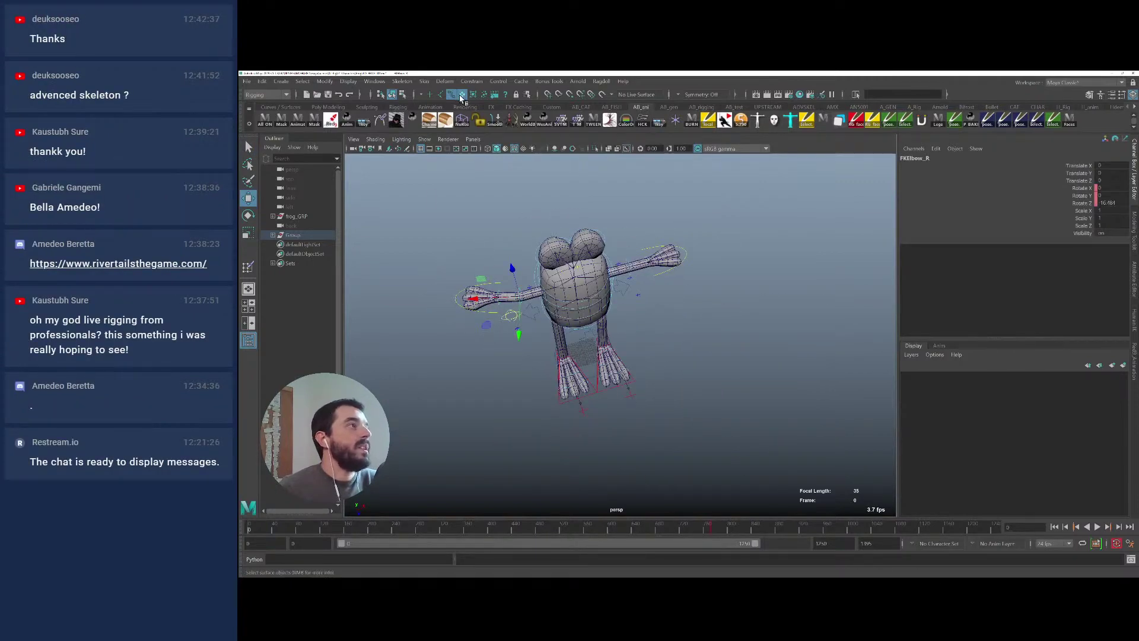
left_click_drag(413, 217, 736, 436)
left_click_drag(1081, 201, 1101, 186)
key("Return")
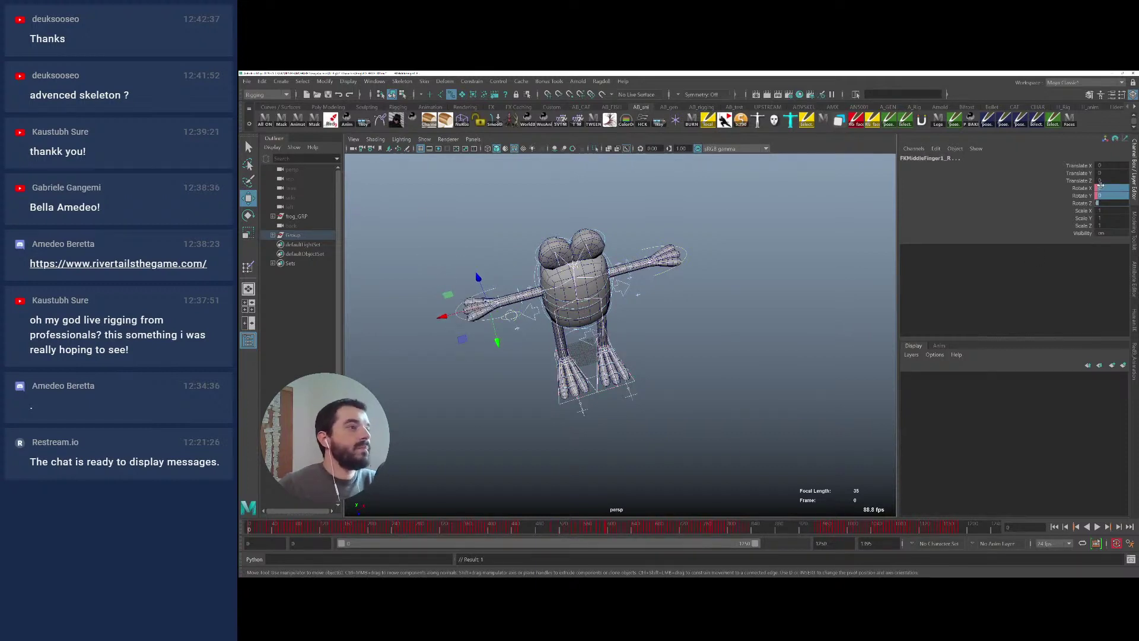
left_click_drag(641, 340, 740, 311, "alt")
left_click(637, 360)
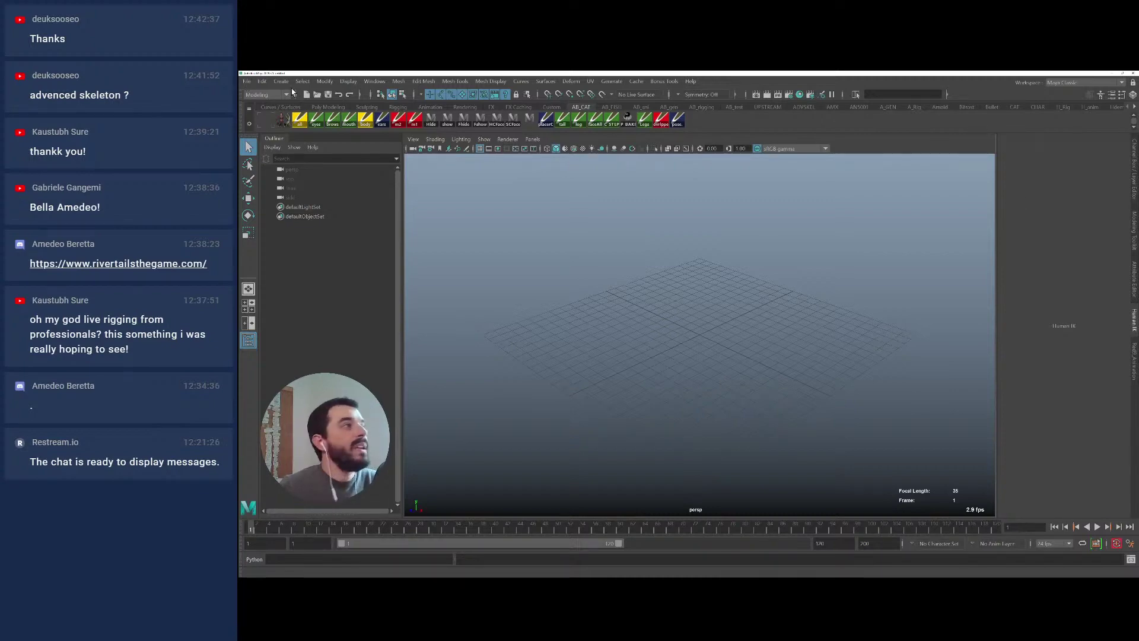
In the empty second Maya session, browse to the fish character's rig folder and open RIG_fish_028_mirrorSnapshot.ma
left_click(246, 81)
left_click(541, 178)
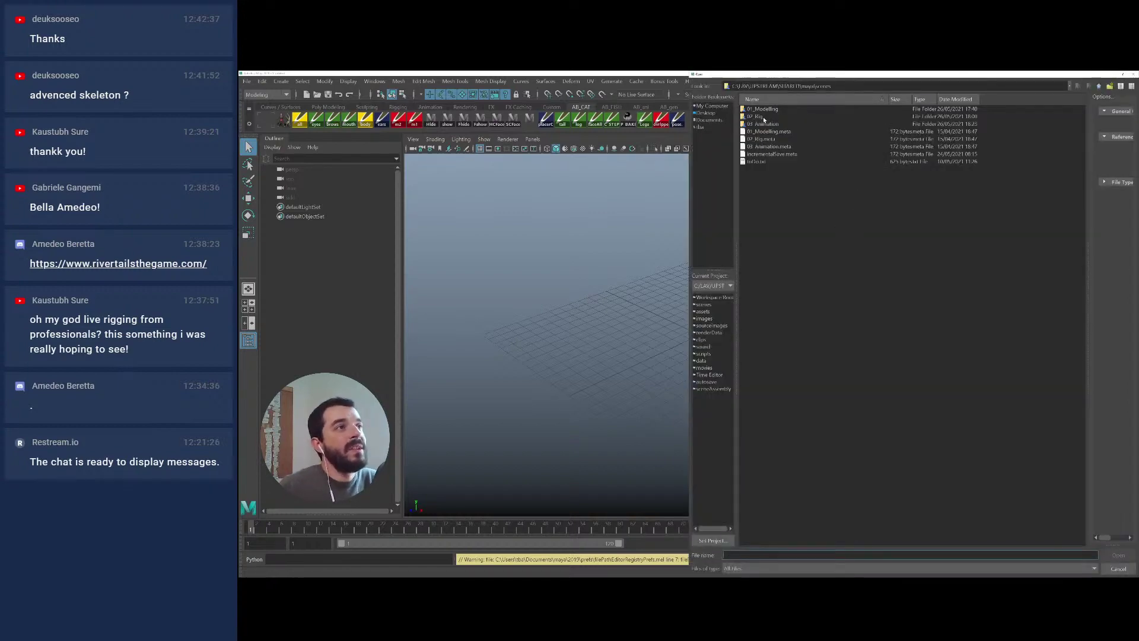
double_click(757, 117)
double_click(766, 116)
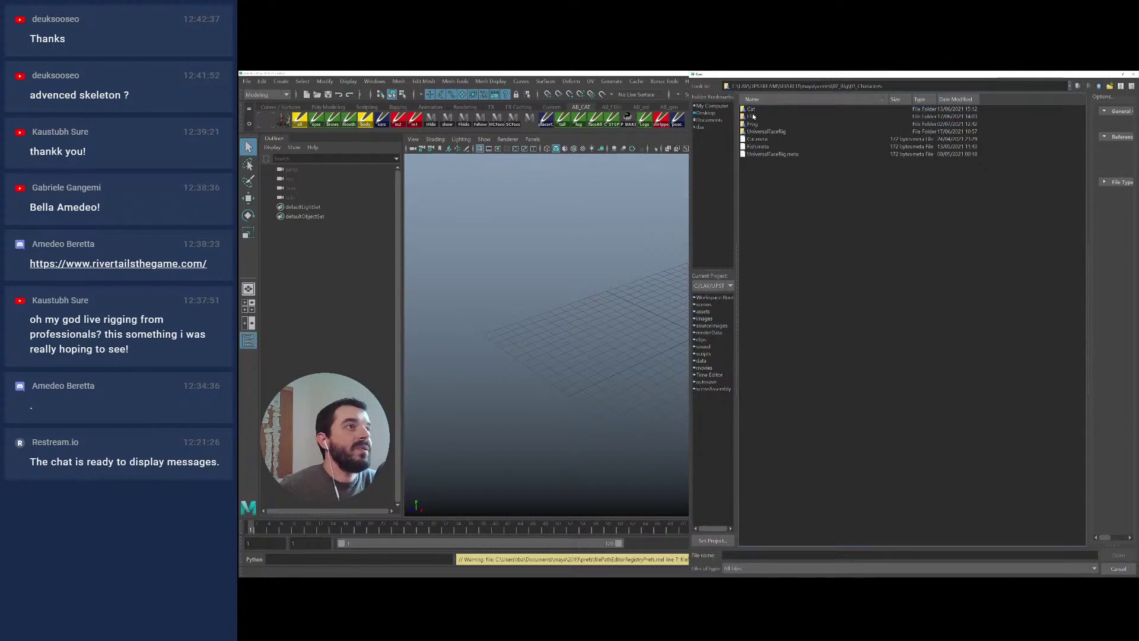
double_click(751, 110)
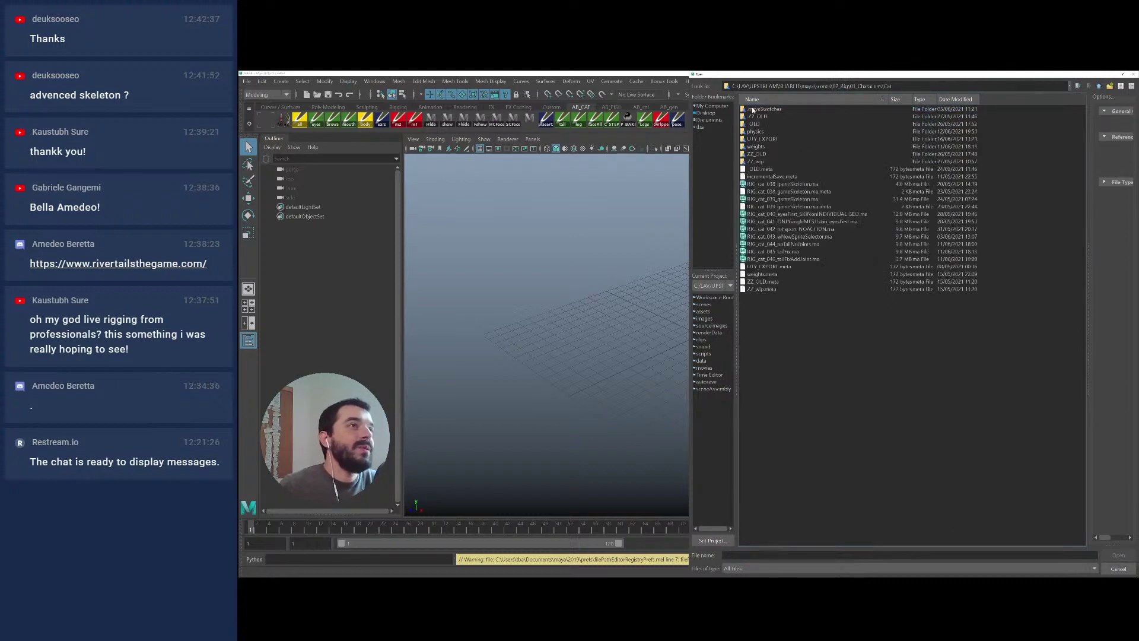
key("BackSpace")
double_click(757, 116)
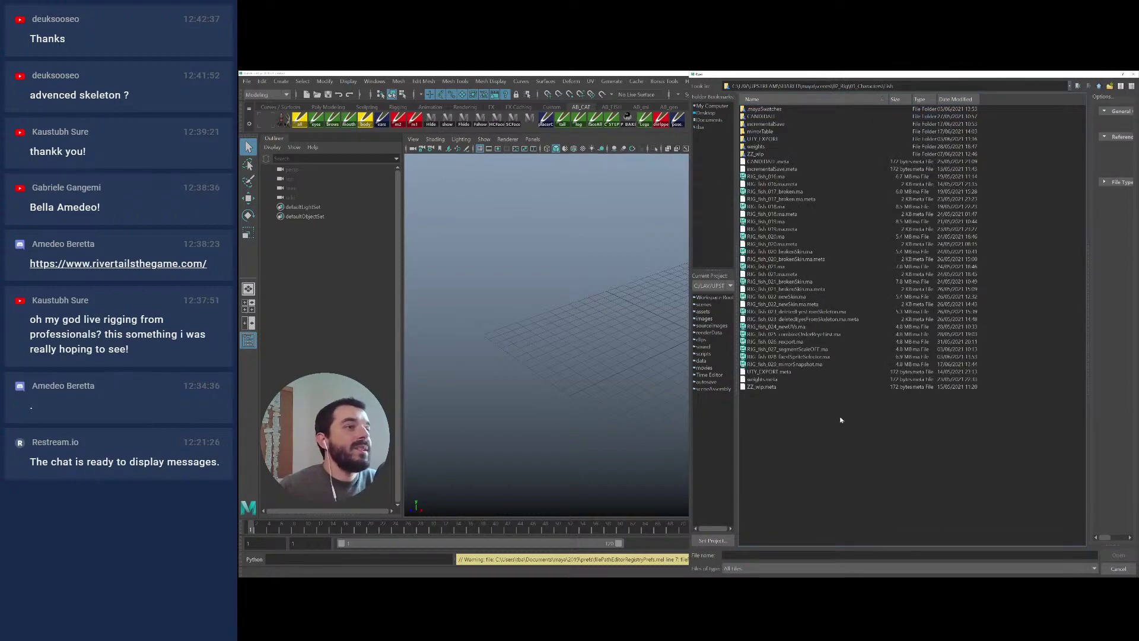
double_click(783, 364)
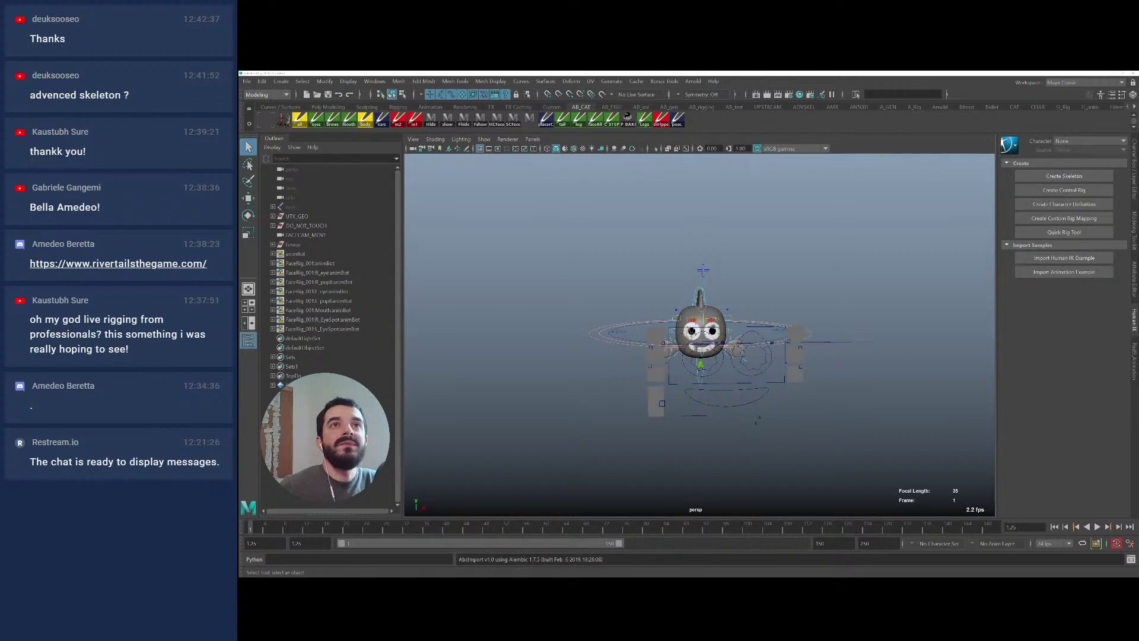
Frame the whole fish rig, try moving an eye control on the face control board, and undo the move
scroll(709, 322, "up", 2)
key("a")
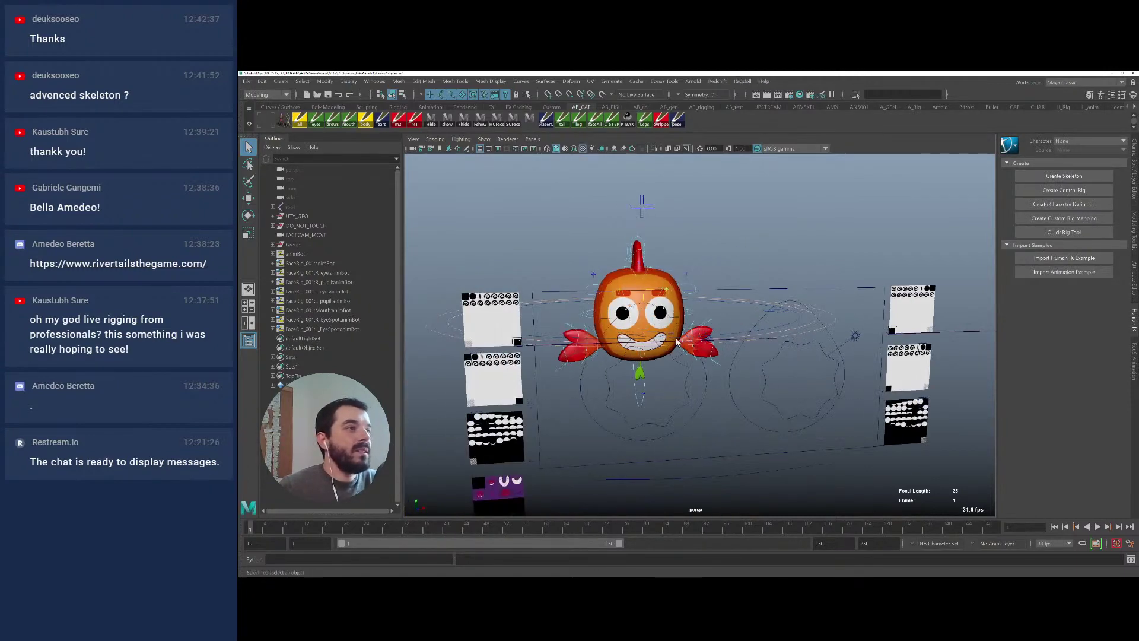
left_click(734, 395)
key("w")
key("ctrl+z")
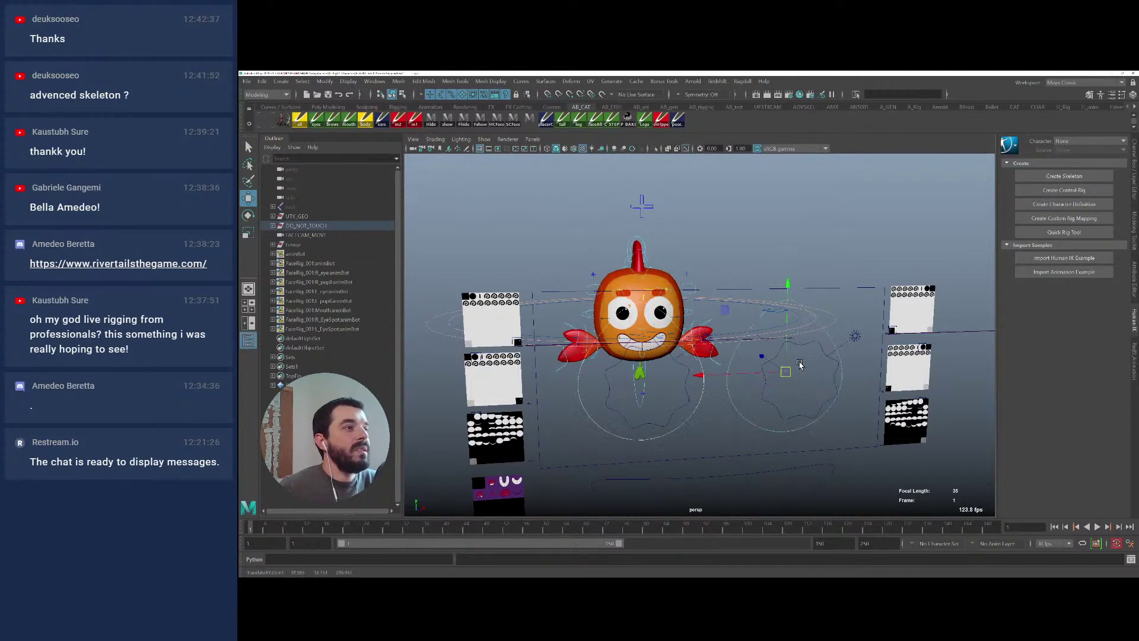
Try moving the star-shaped pupil control on the face control board and undo the move
key("q")
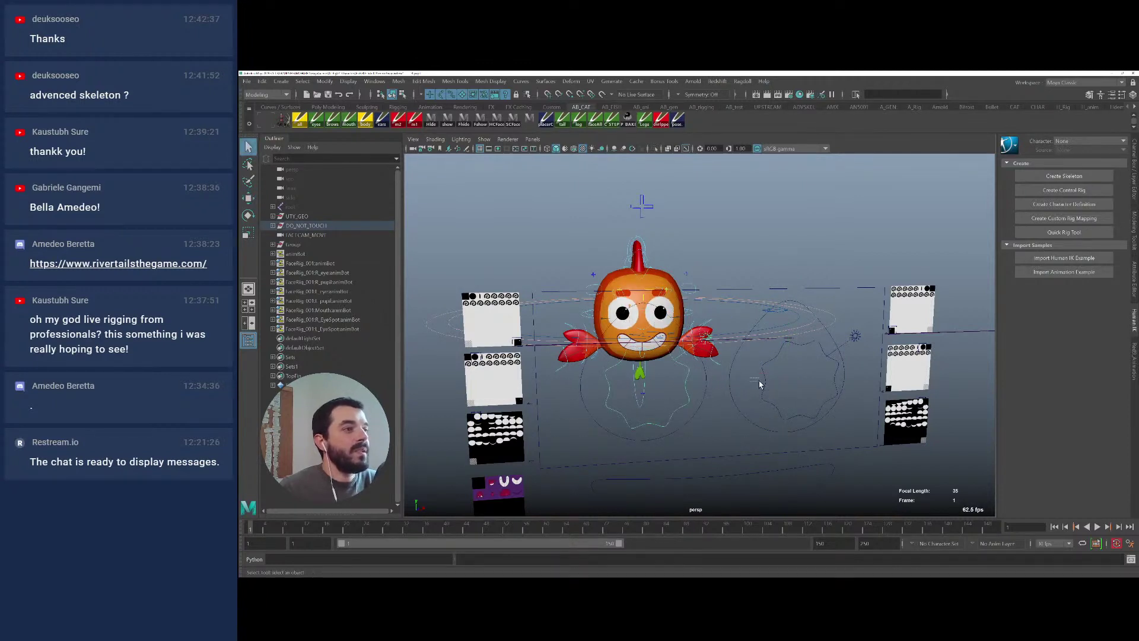
left_click(765, 378)
key("w")
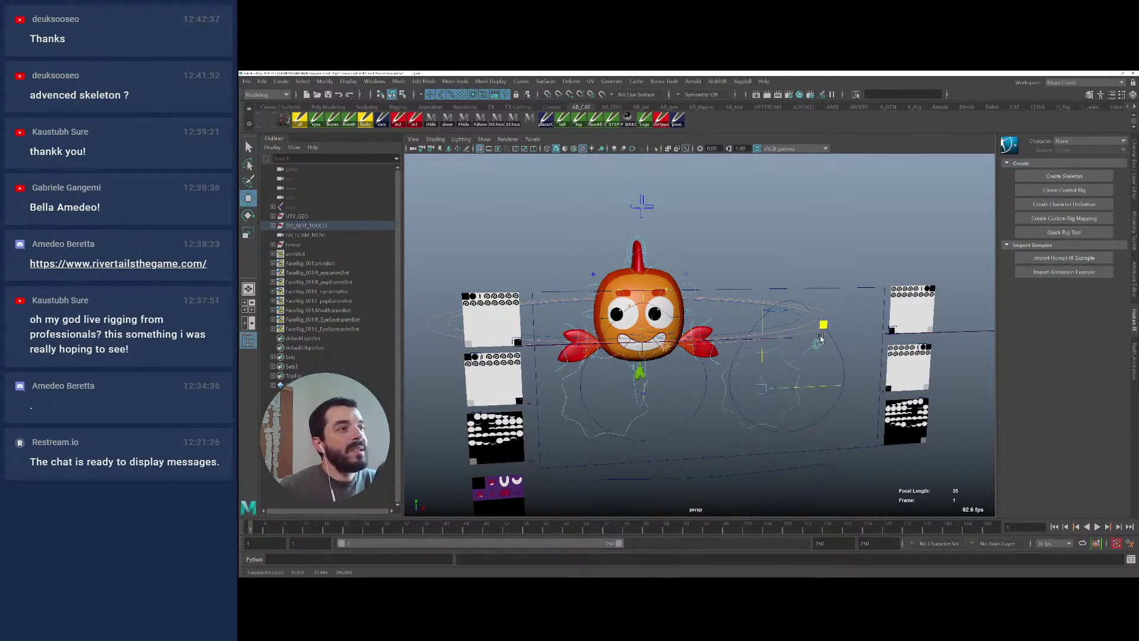
key("ctrl+z")
Restrict object selection in the viewport to curves only, so the texture cards cannot be picked
middle_click_drag(487, 385, 483, 367, "alt")
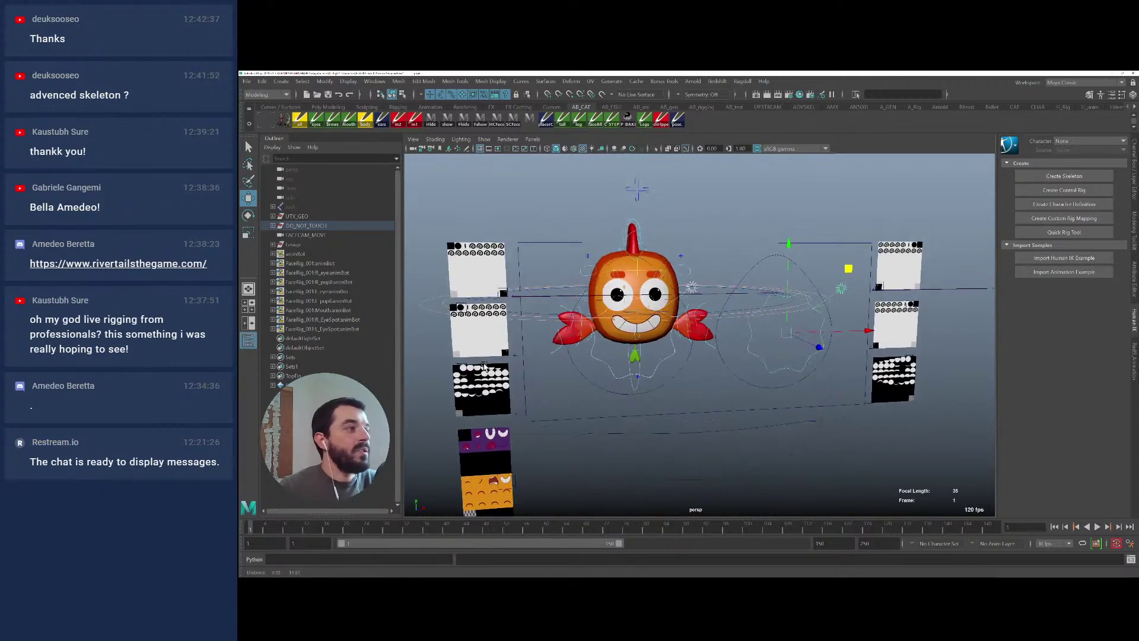
left_click(470, 375)
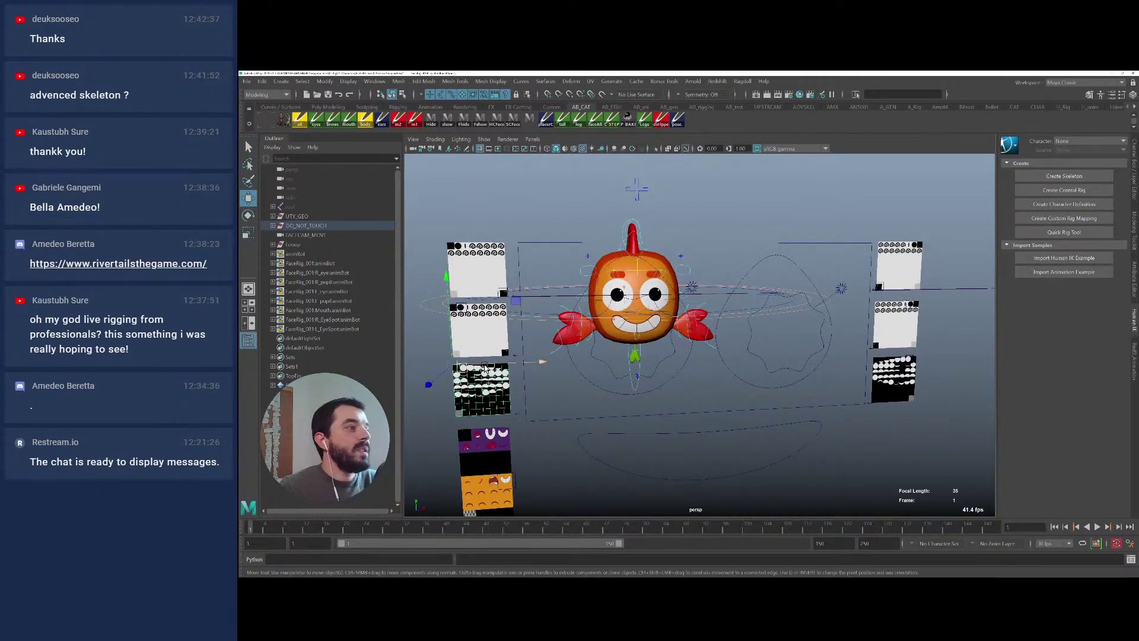
key("q")
left_click(421, 93)
left_click(439, 111)
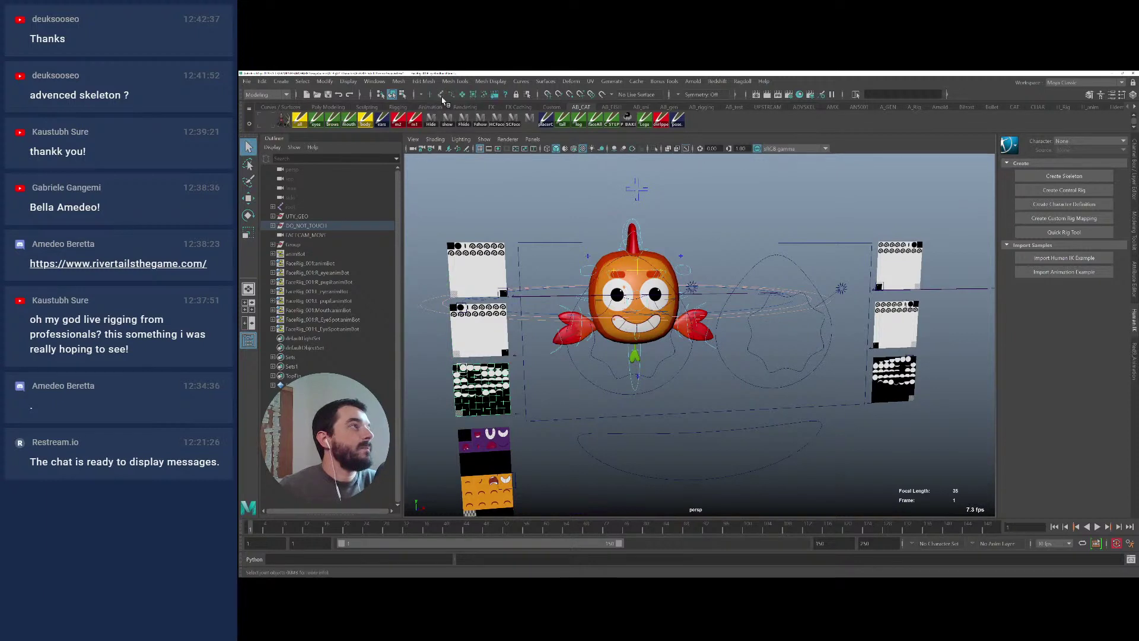
left_click(453, 96)
Try moving the small selector control on the black texture card beside the face control board, and undo the moves
left_click(498, 364)
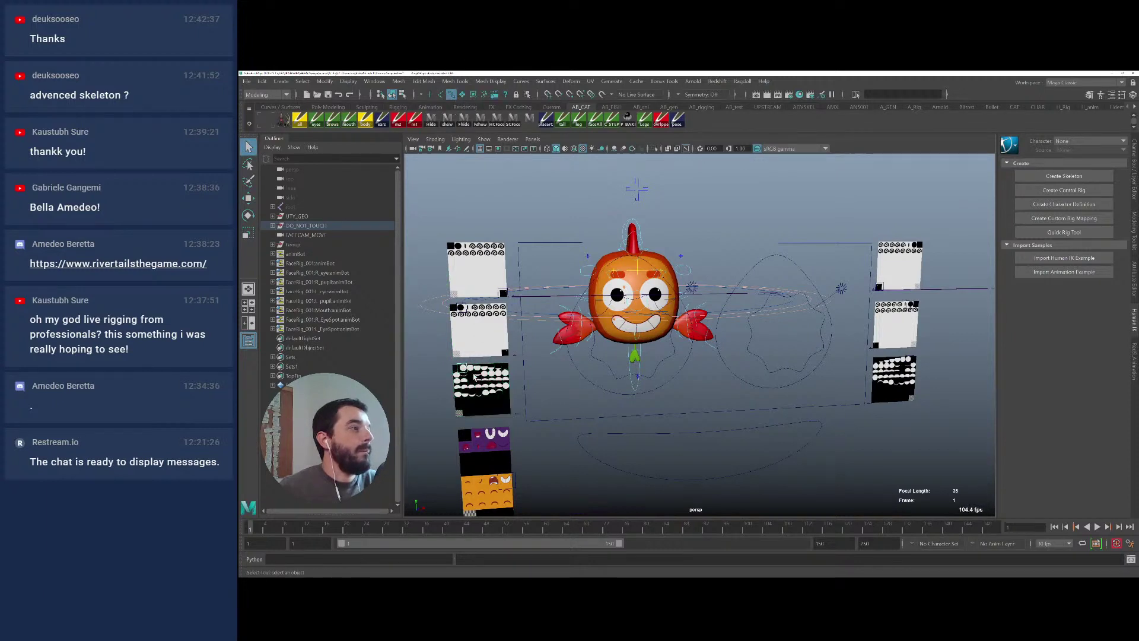
key("w")
mouse_move(510, 367)
left_mouse_down()
mouse_move(539, 367)
mouse_move(513, 367)
left_mouse_up()
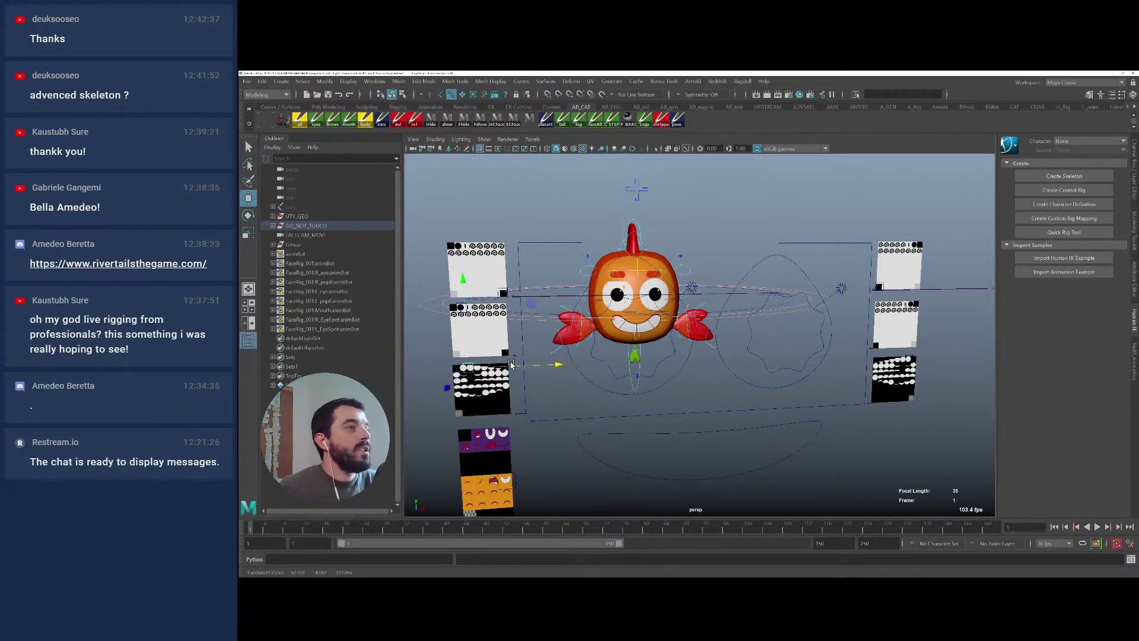
left_click_drag(530, 302, 518, 334)
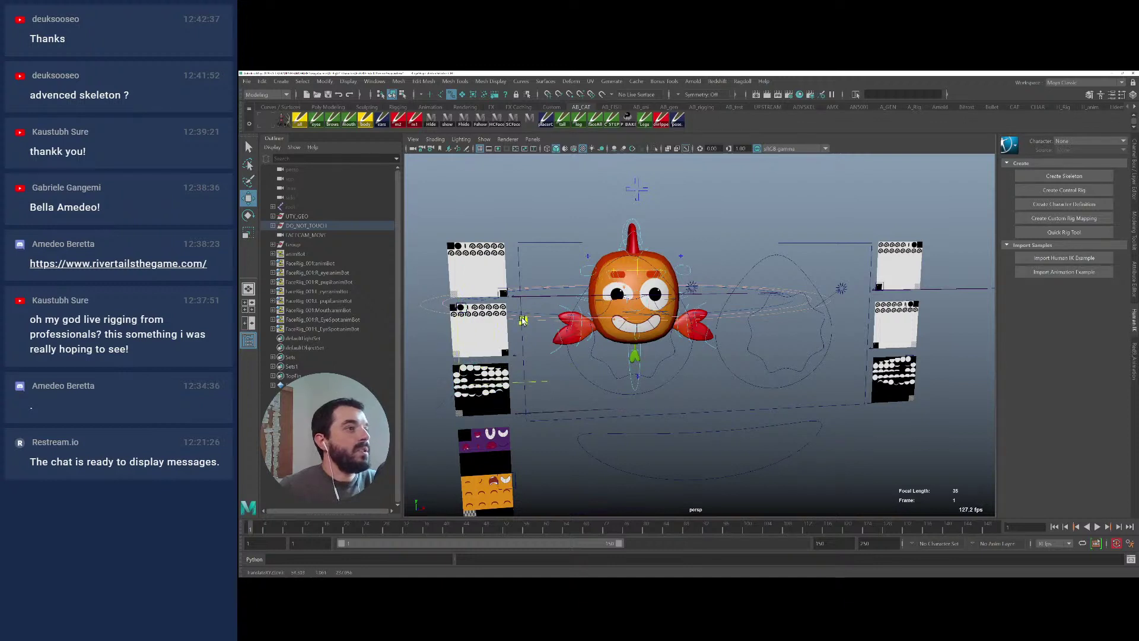
key("ctrl+z")
key("ctrl+z")
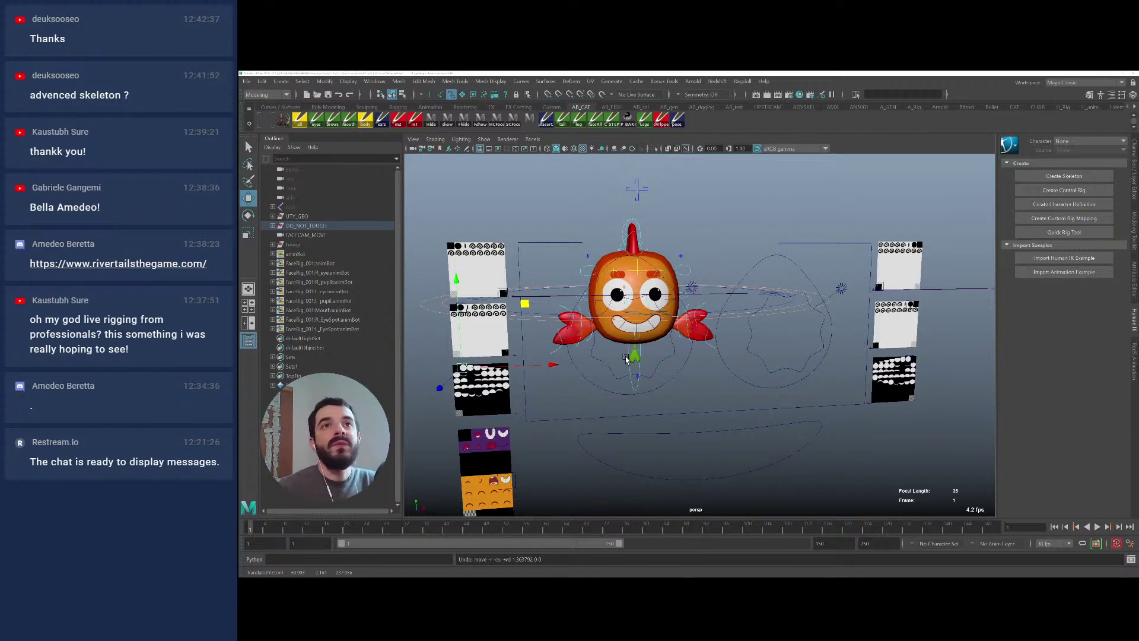
Switch to the running Unity game, walk the purple cat around to view its animation, and return to Maya
key("alt+Tab")
key("s")
key("a")
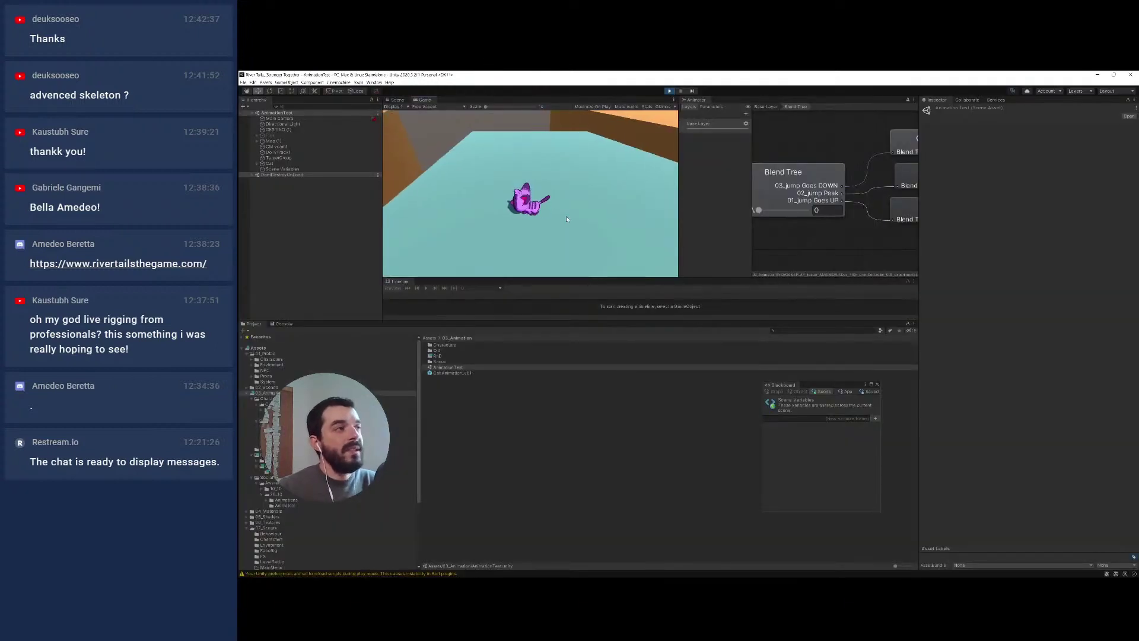
key("d")
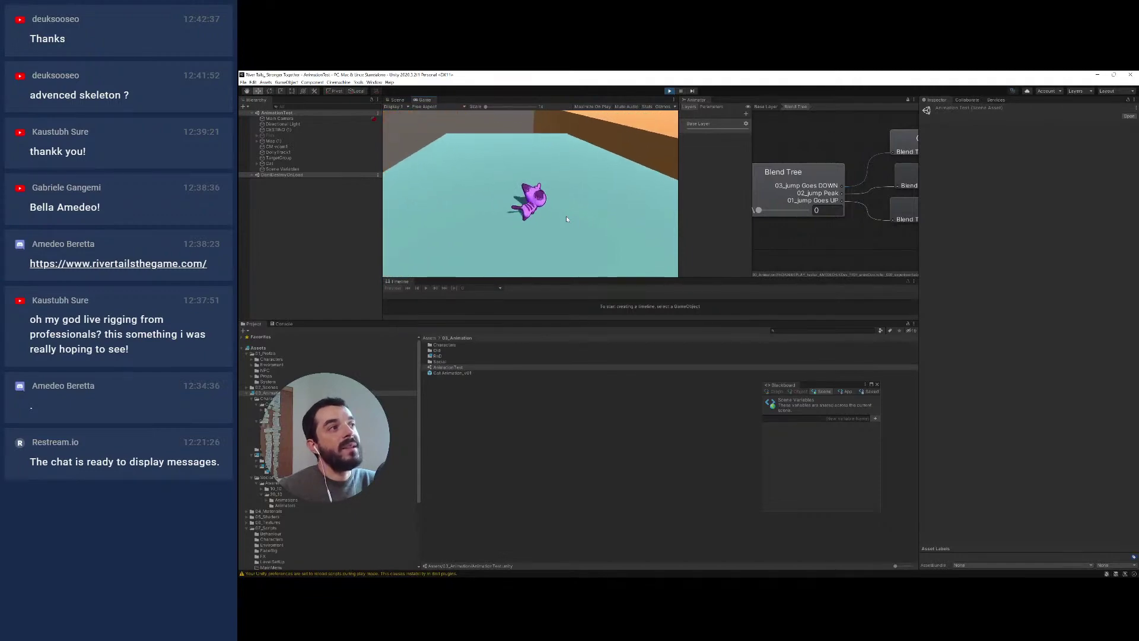
key("a")
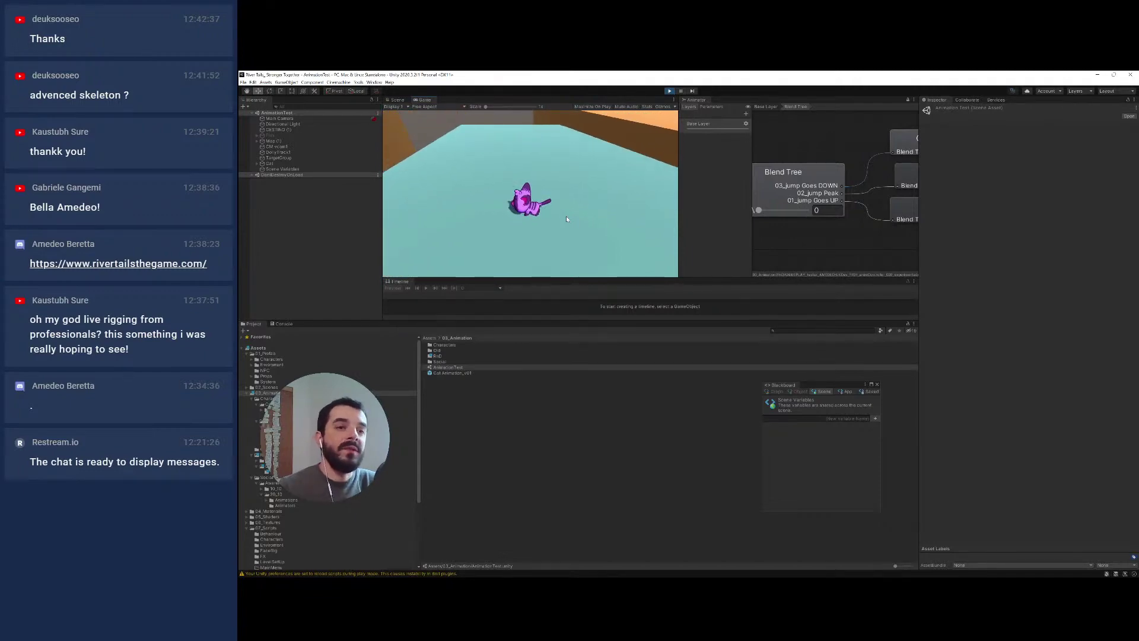
key("alt+Tab")
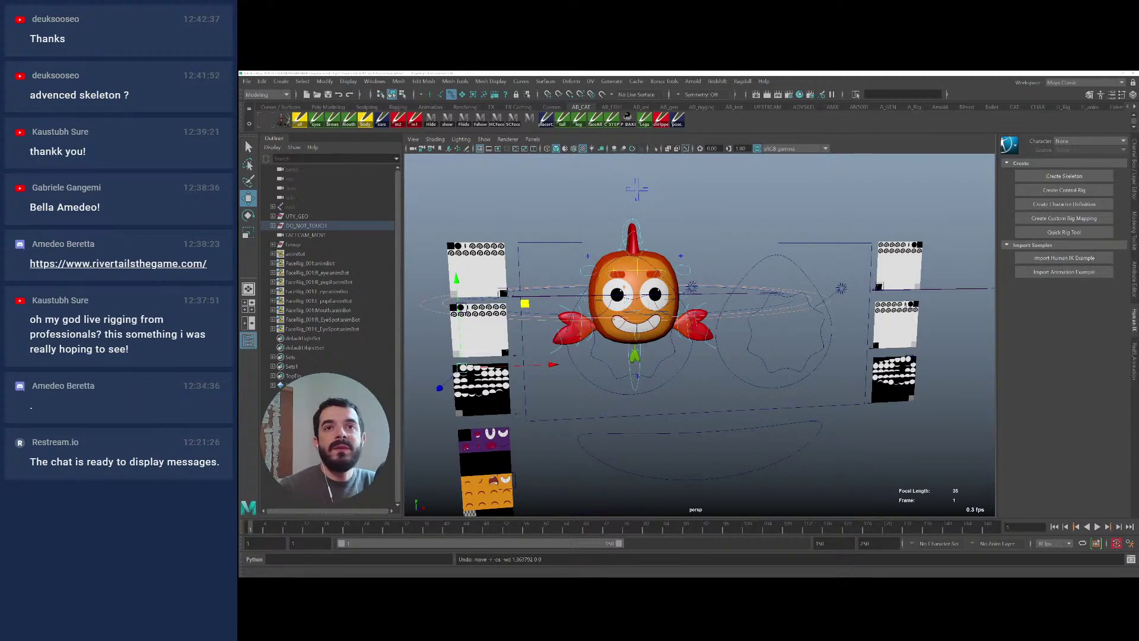
Switch to the River Tails website, enlarge the page, close the chat pop-up, view the trailer, and minimise the browser
key("alt+Tab")
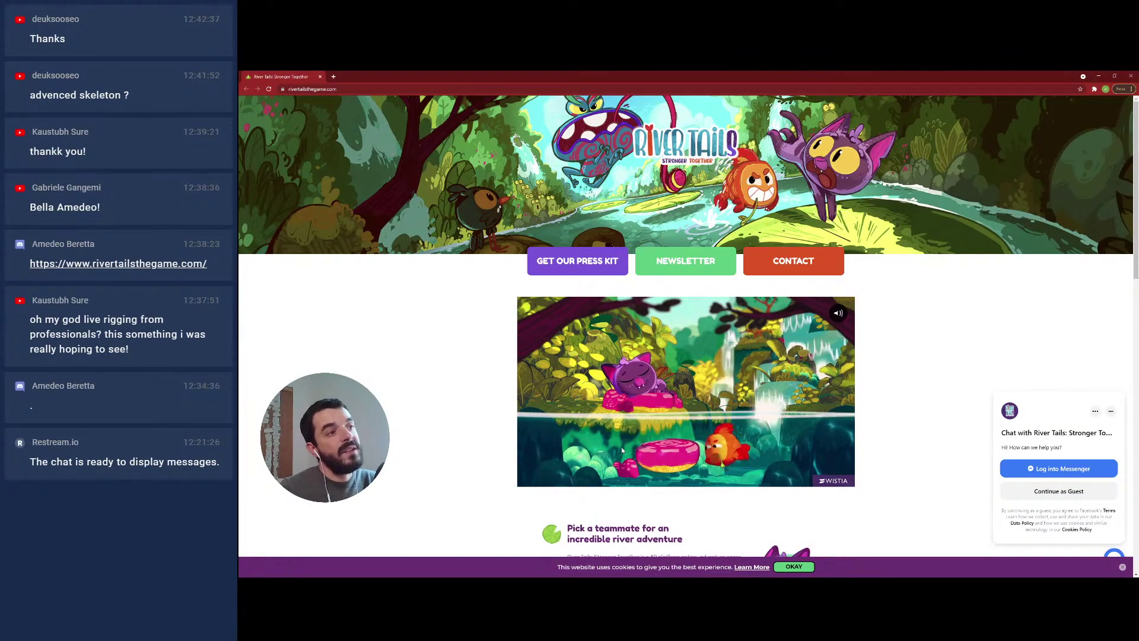
scroll(629, 450, "up", 4, "ctrl")
scroll(642, 450, "down", 8)
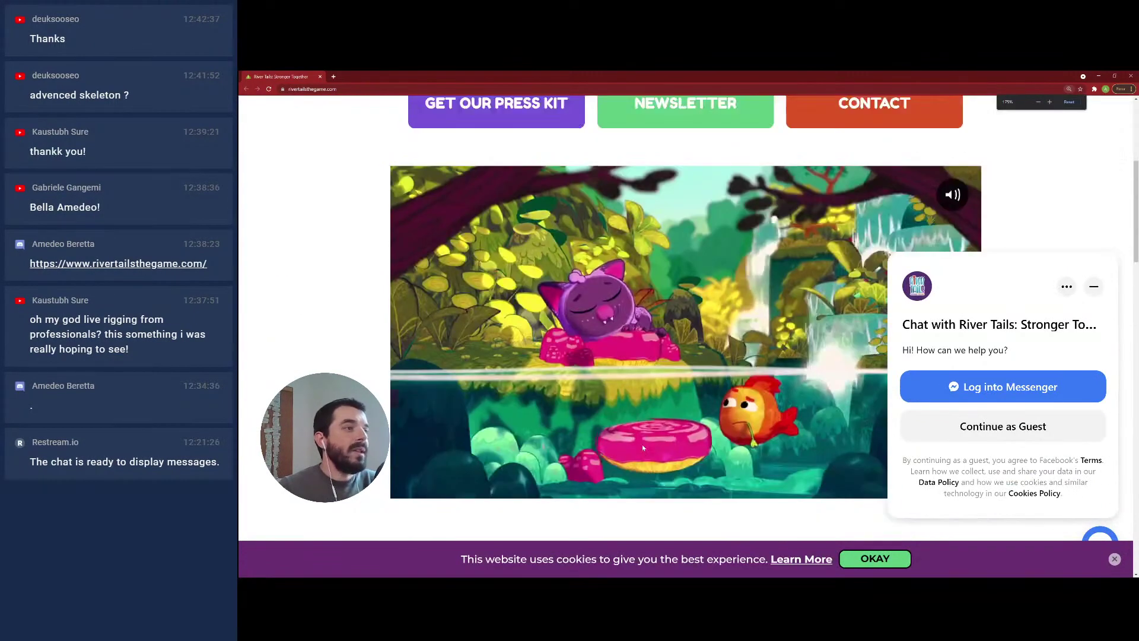
left_click(1094, 287)
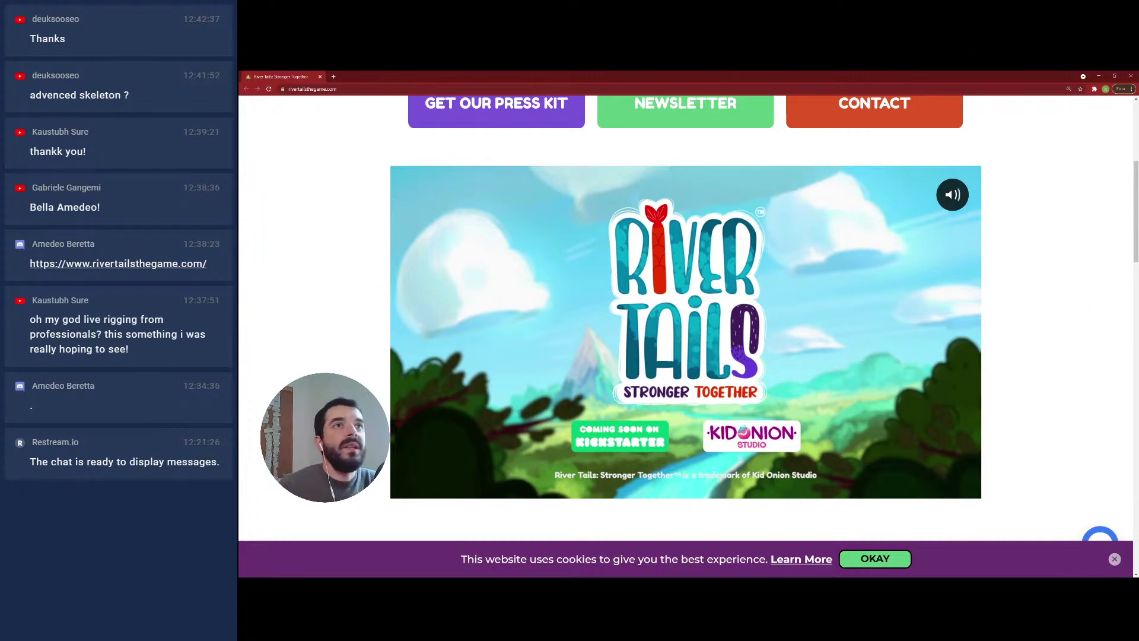
left_click(1099, 77)
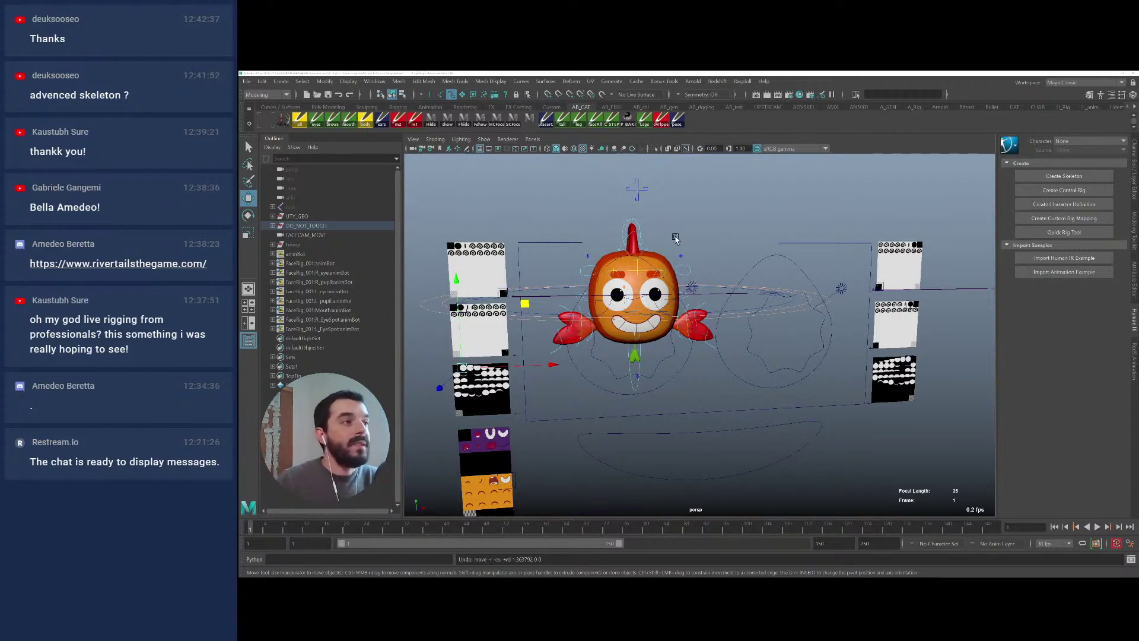
Select the root joint and the DO_NOT_TOUCH group together in the fish scene's Outliner
left_click(298, 225)
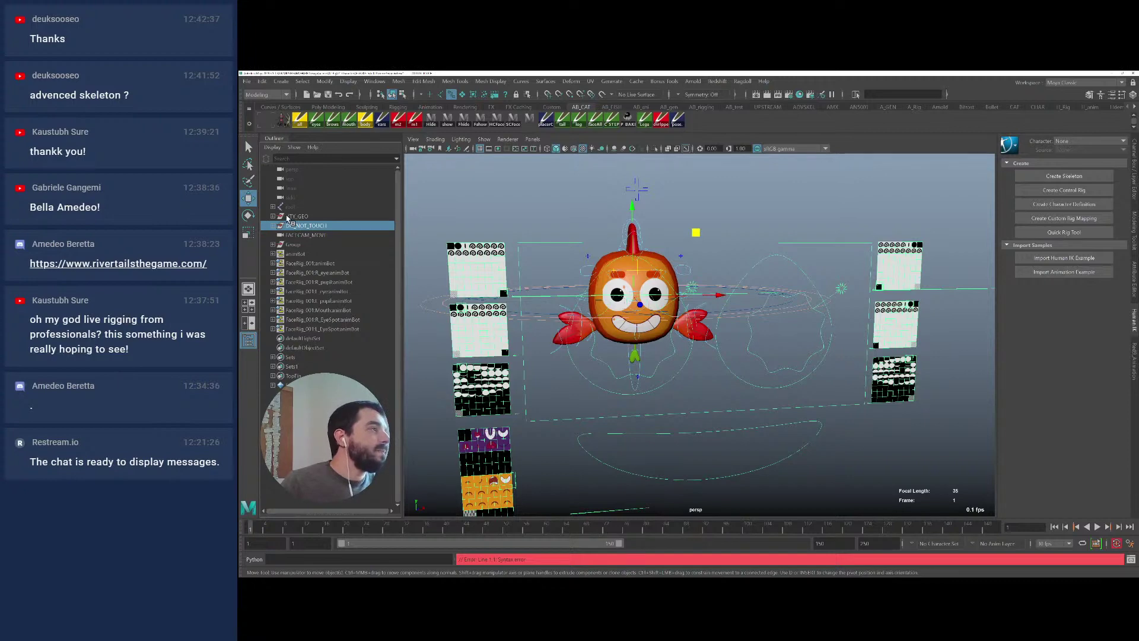
left_click(287, 208)
left_click(297, 225, "ctrl")
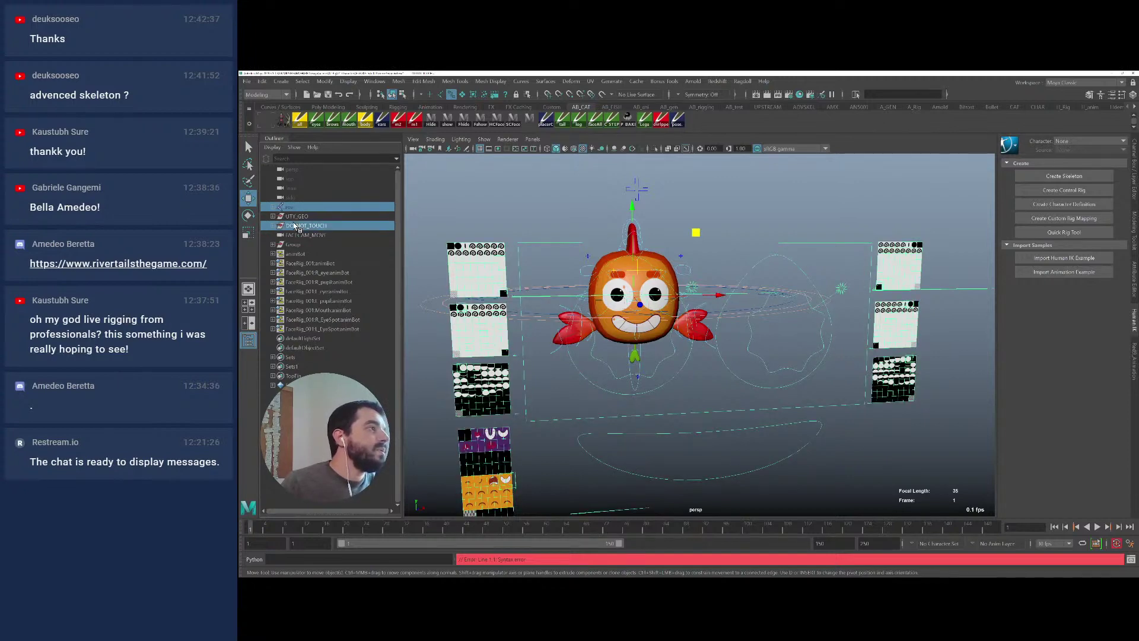
Show the channels of faceControlRig_CTRL and set its Animation Mode to 0
left_click_drag(597, 290, 666, 312, "alt")
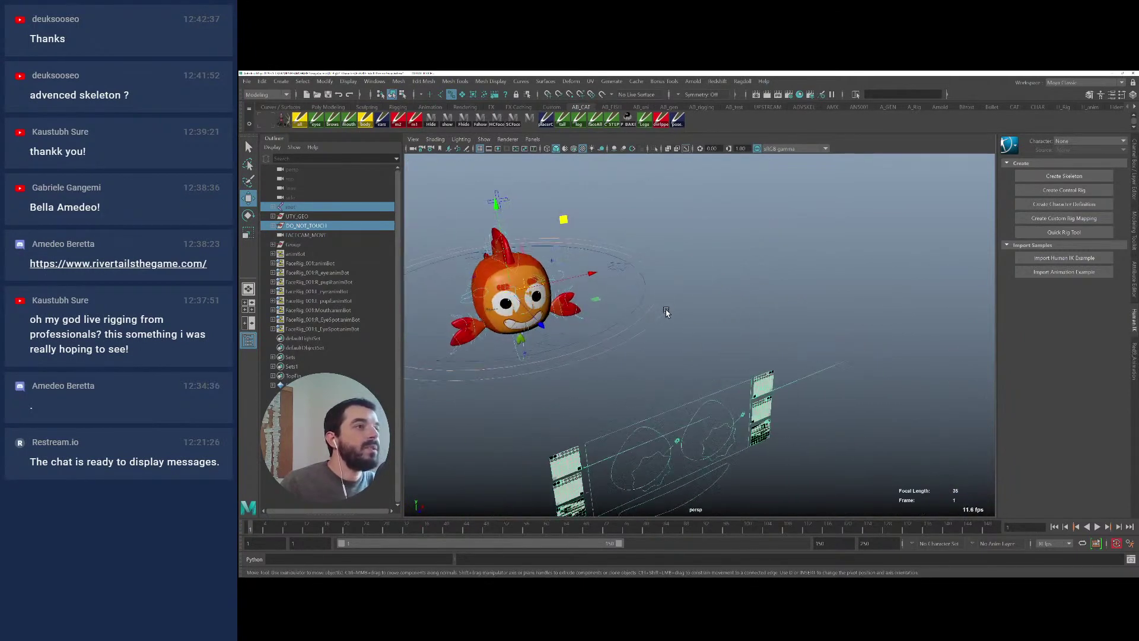
left_click(751, 380)
left_click(1135, 181)
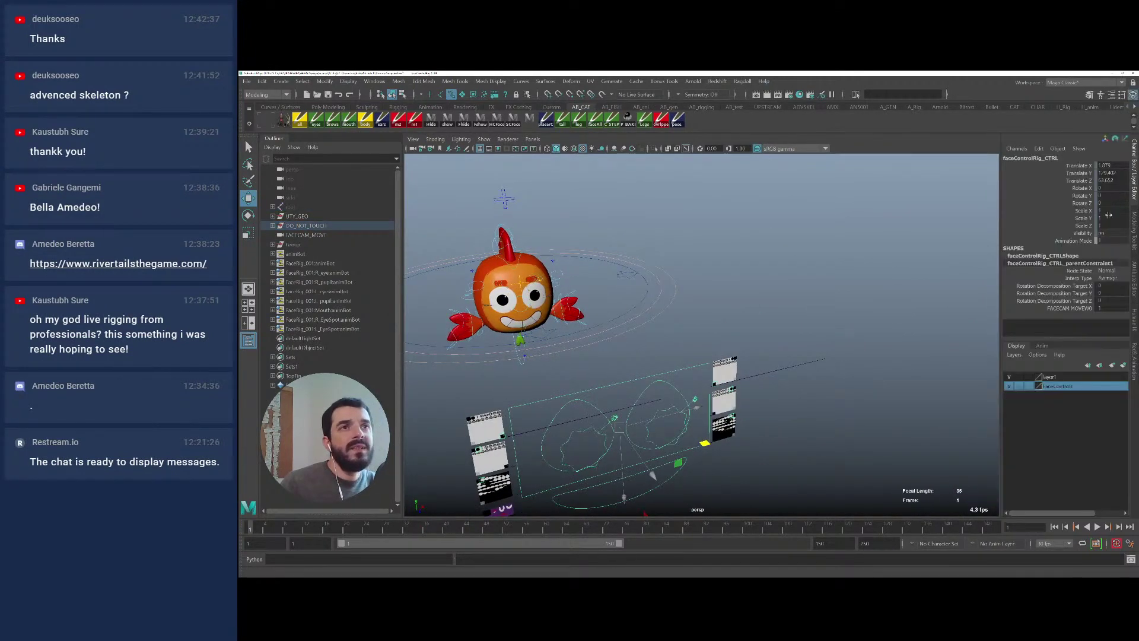
left_click(1086, 242)
middle_click_drag(764, 269, 664, 267)
left_click_drag(558, 238, 667, 236, "alt")
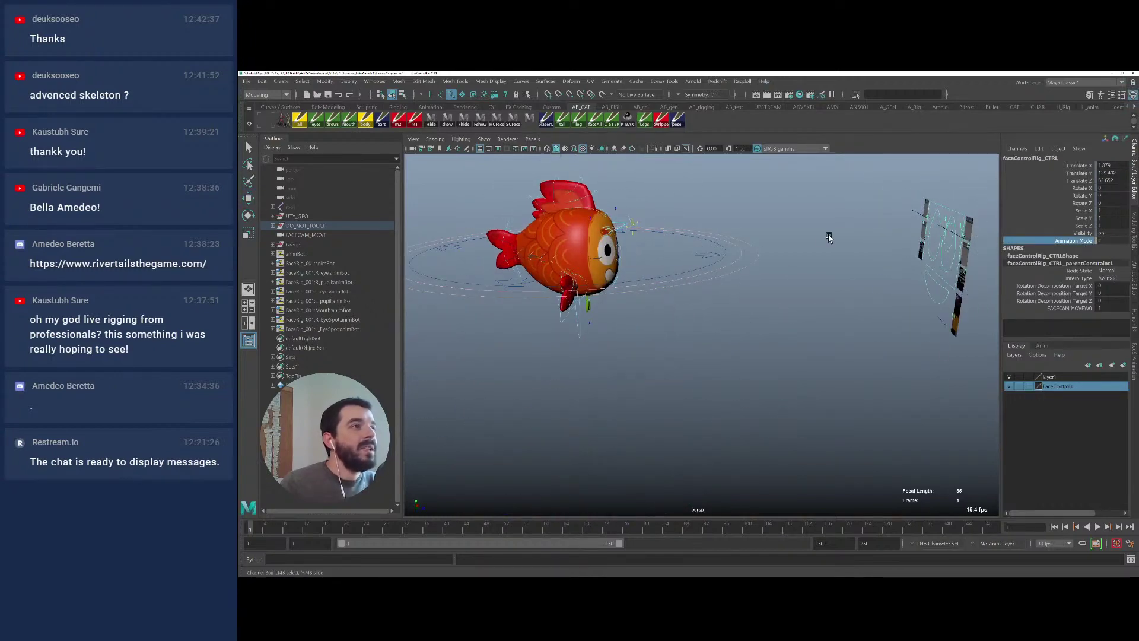
Examine the face planes in front of the fish, try moving the mouth_PLCCRV placement control, and undo the move
left_click_drag(538, 237, 617, 288, "alt")
right_click_drag(617, 288, 793, 330, "alt")
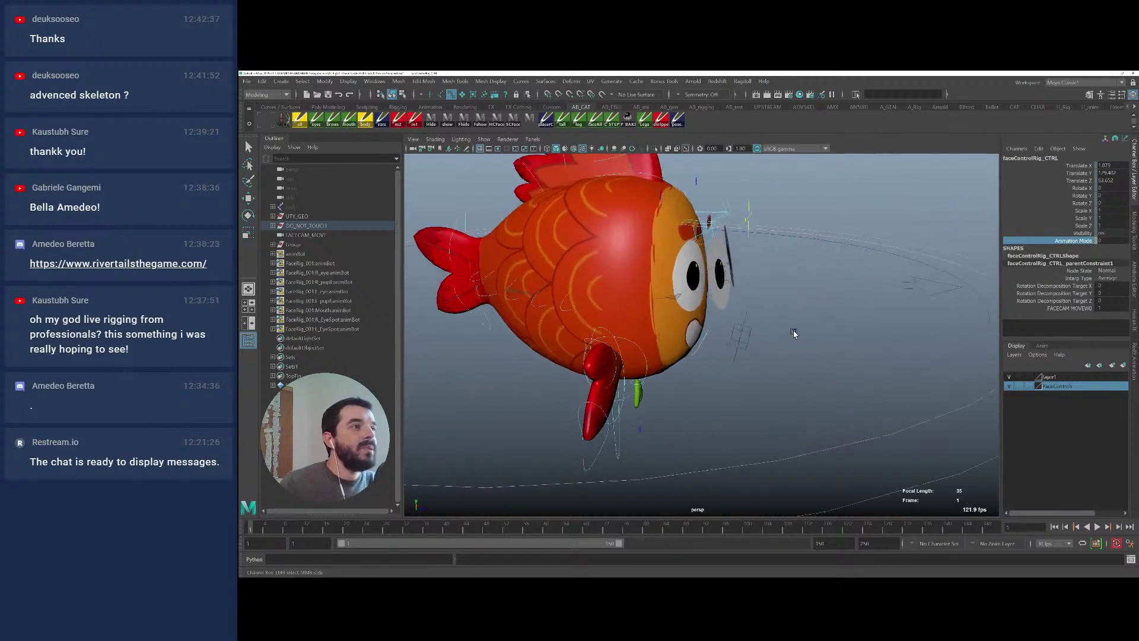
left_click_drag(793, 330, 742, 334, "alt")
right_click_drag(741, 333, 799, 322, "alt")
left_click_drag(799, 323, 803, 328, "alt")
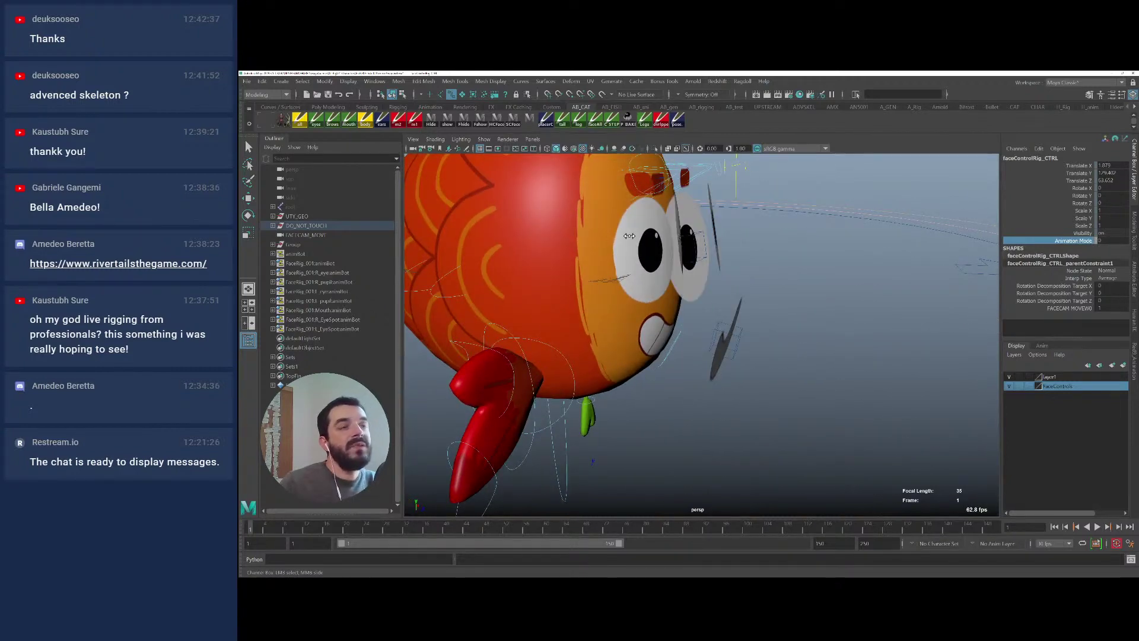
left_click_drag(629, 236, 778, 313, "alt")
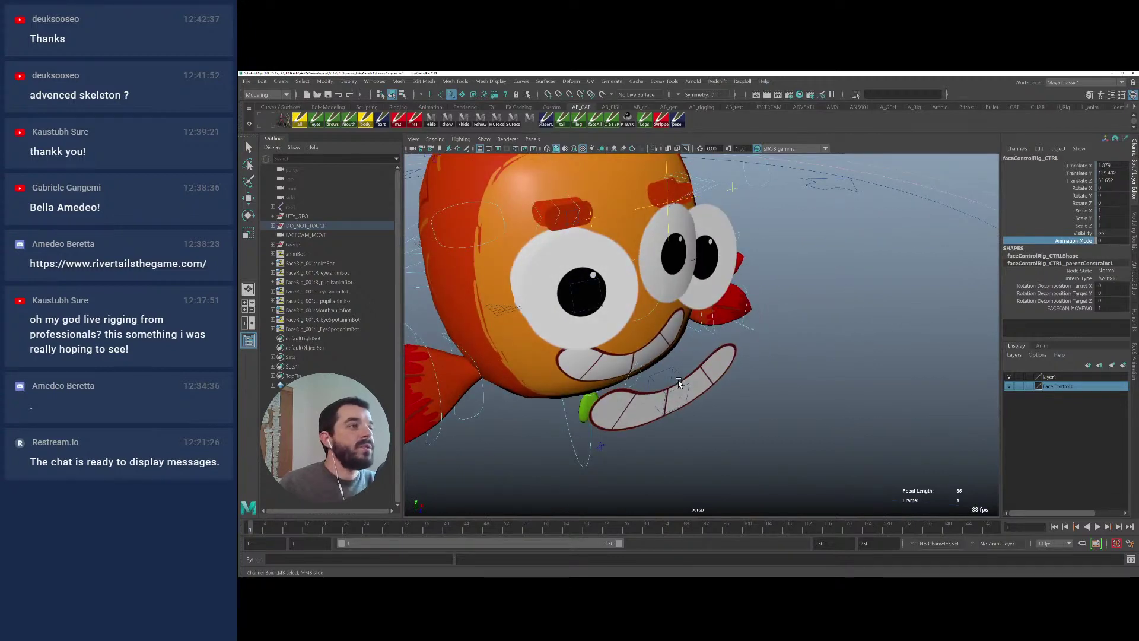
left_click(679, 383)
key("w")
left_click_drag(677, 387, 688, 380)
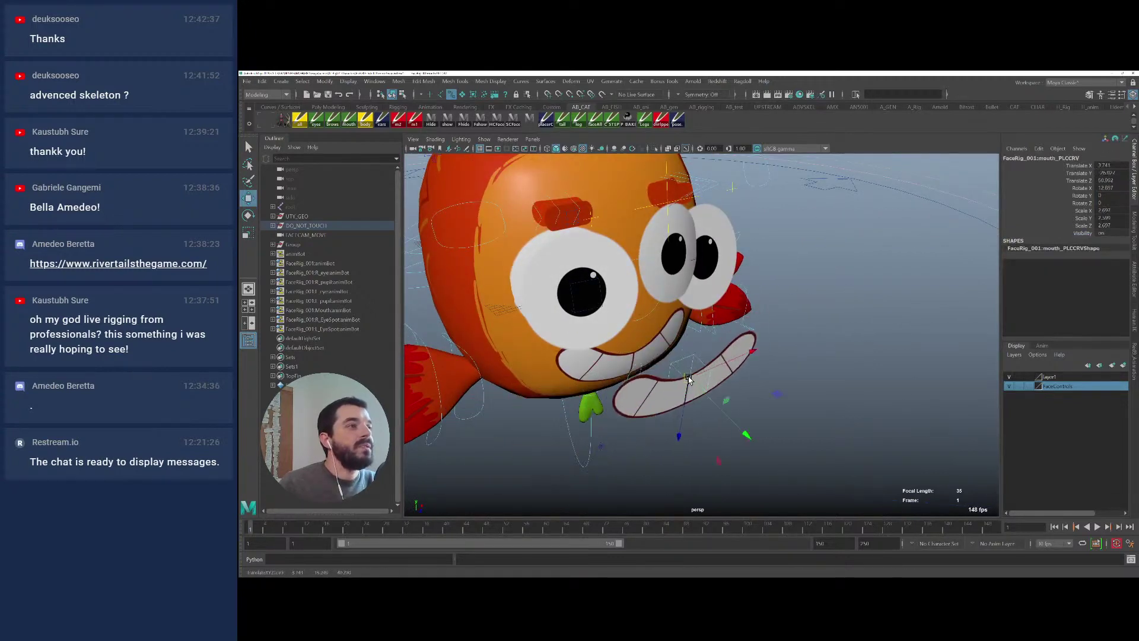
key("ctrl+z")
Try moving the right eye's placement control, R_eye_PLCCRV, across the front of the fish's face
scroll(685, 327, "down", 5)
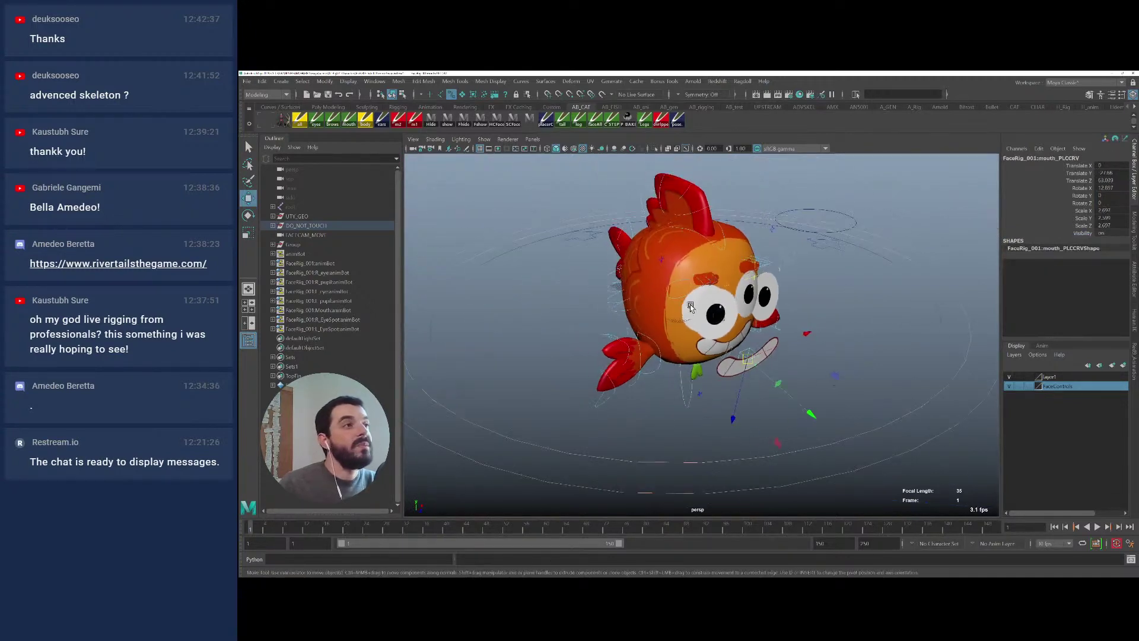
left_click_drag(689, 327, 663, 321, "alt")
key("q")
left_click(698, 329)
key("w")
scroll(760, 361, "up", 3)
left_click_drag(734, 363, 700, 369)
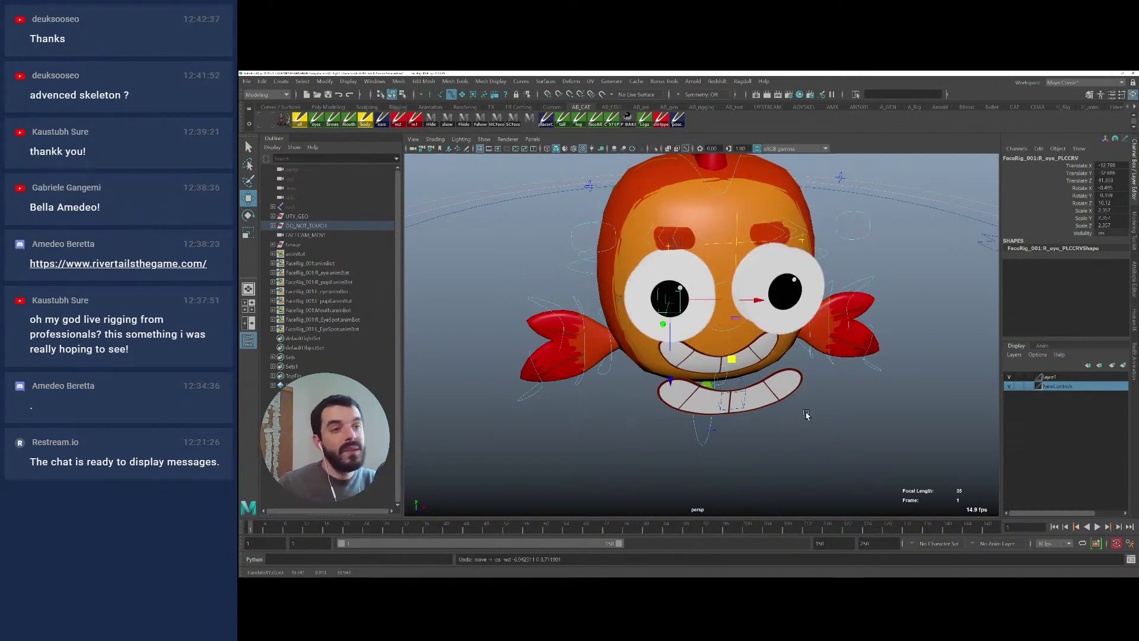
Select DO_NOT_TOUCH, the root joint and the FACECAM_MOVE camera together in the Outliner
right_click_drag(806, 415, 606, 350, "alt")
left_click_drag(605, 350, 682, 356, "alt")
right_click_drag(682, 356, 639, 344, "alt")
left_click_drag(639, 344, 627, 343, "alt")
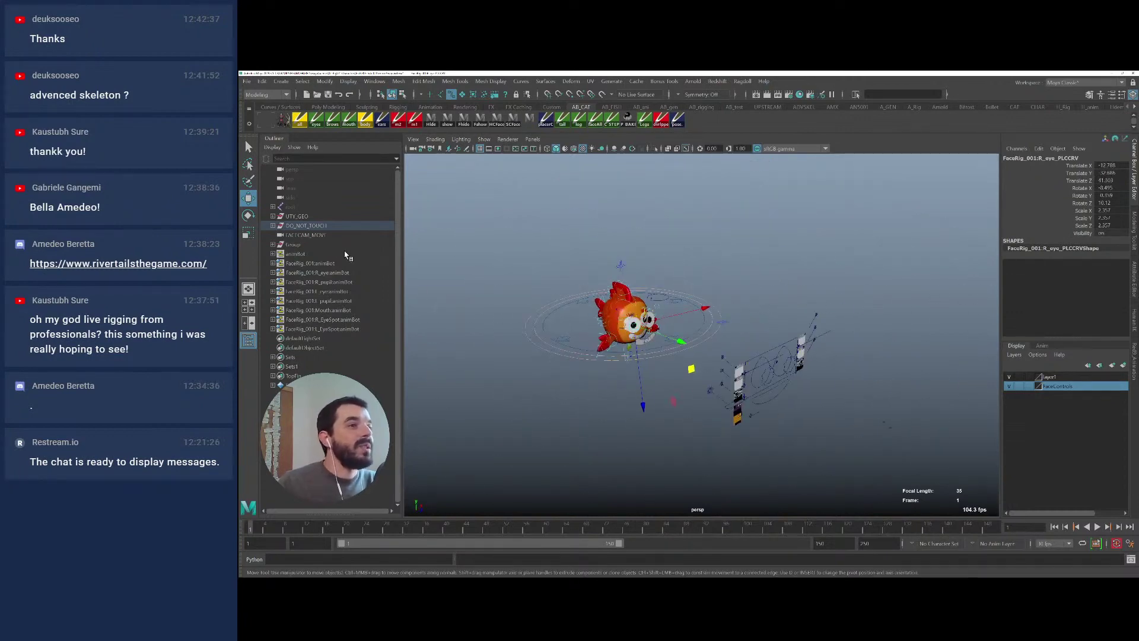
left_click(306, 226)
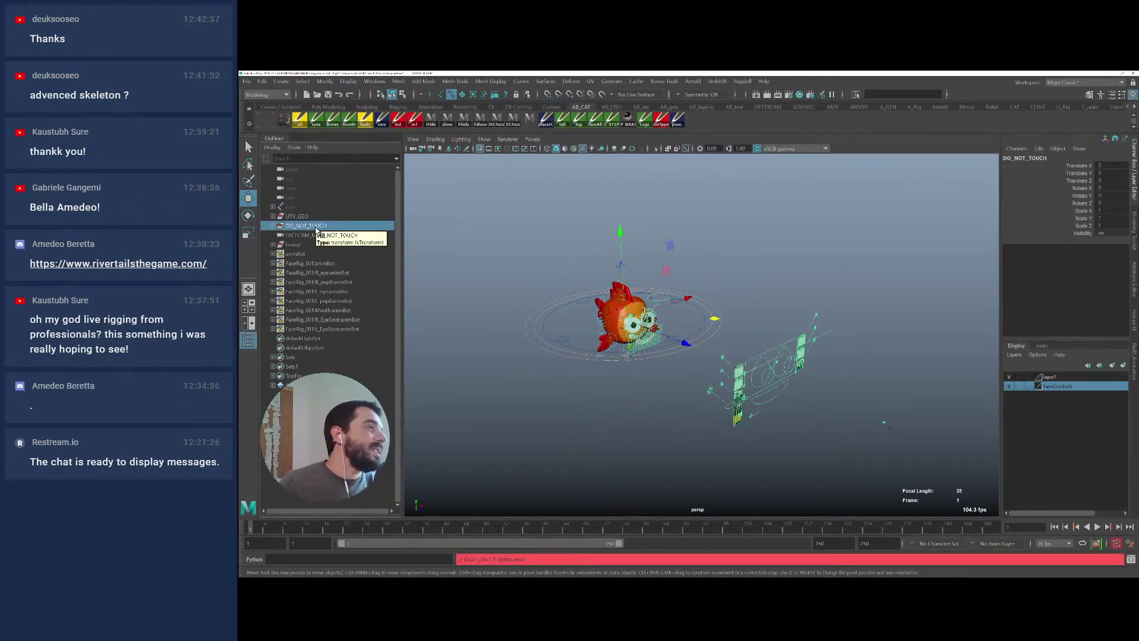
left_click(292, 206, "ctrl")
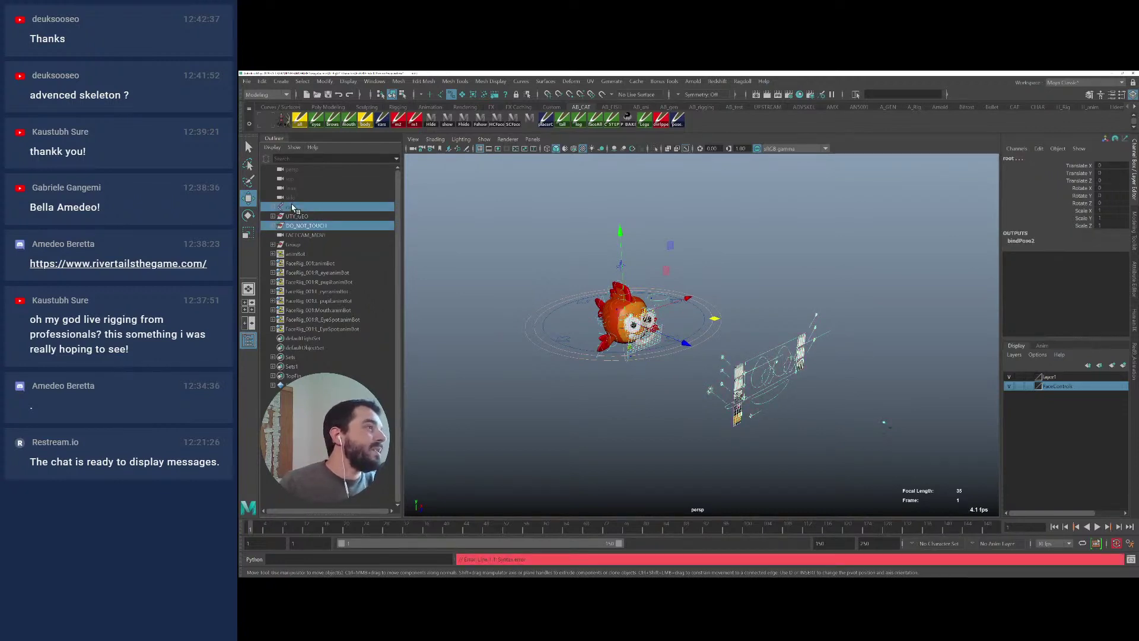
left_click(305, 235, "ctrl")
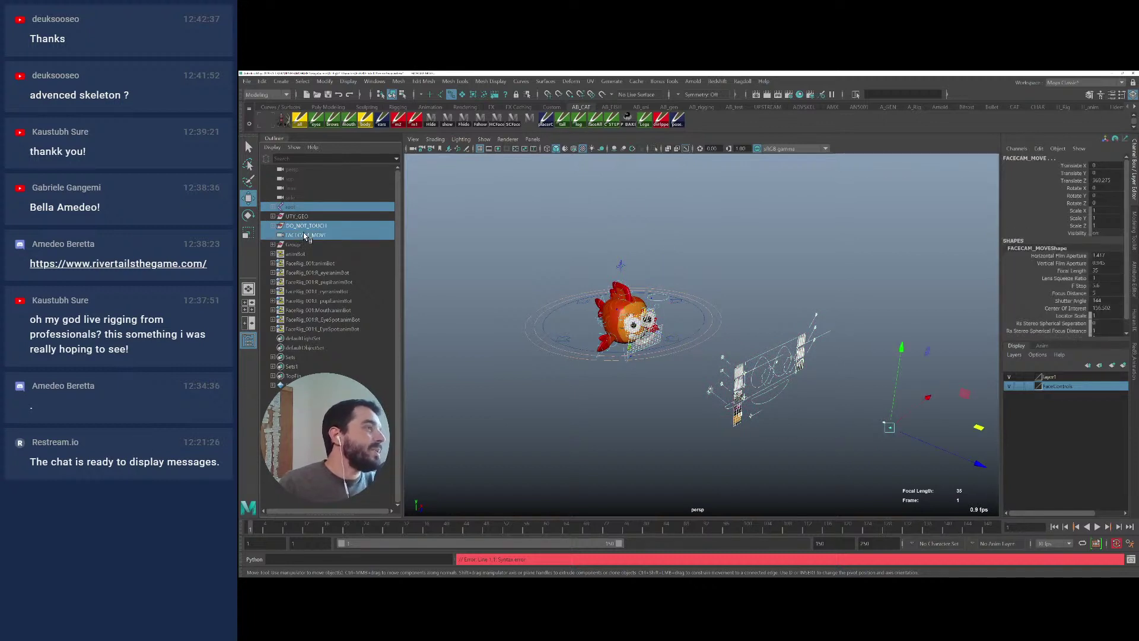
Check the contents of UTY_GEO and DO_NOT_TOUCH, and reselect DO_NOT_TOUCH, FACECAM_MOVE and the root joint
left_click(272, 216)
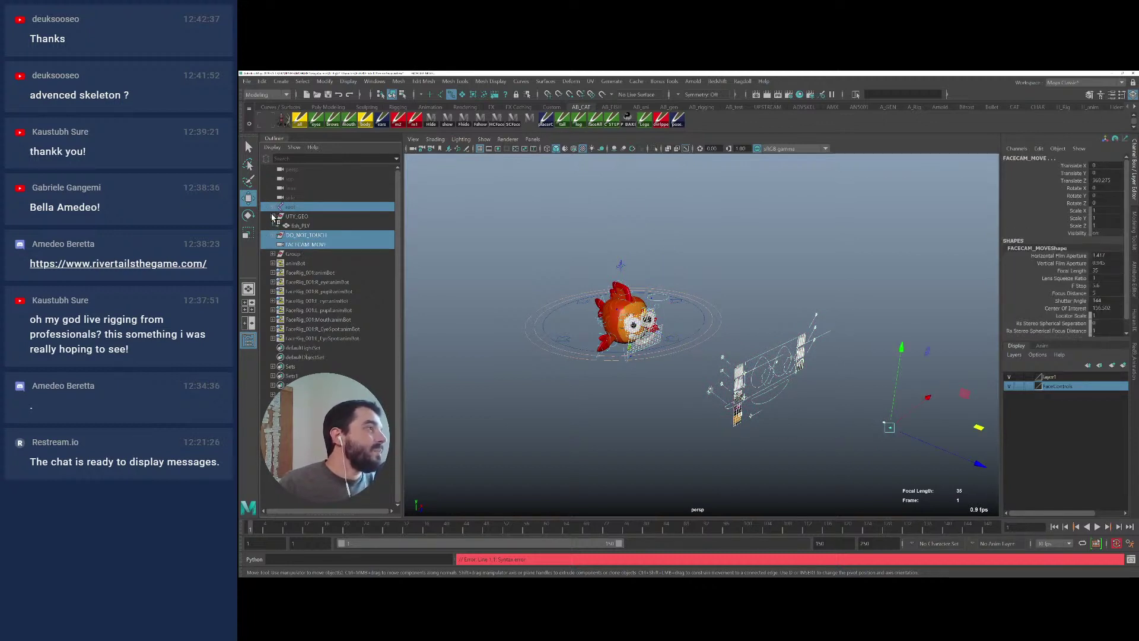
left_click(272, 216)
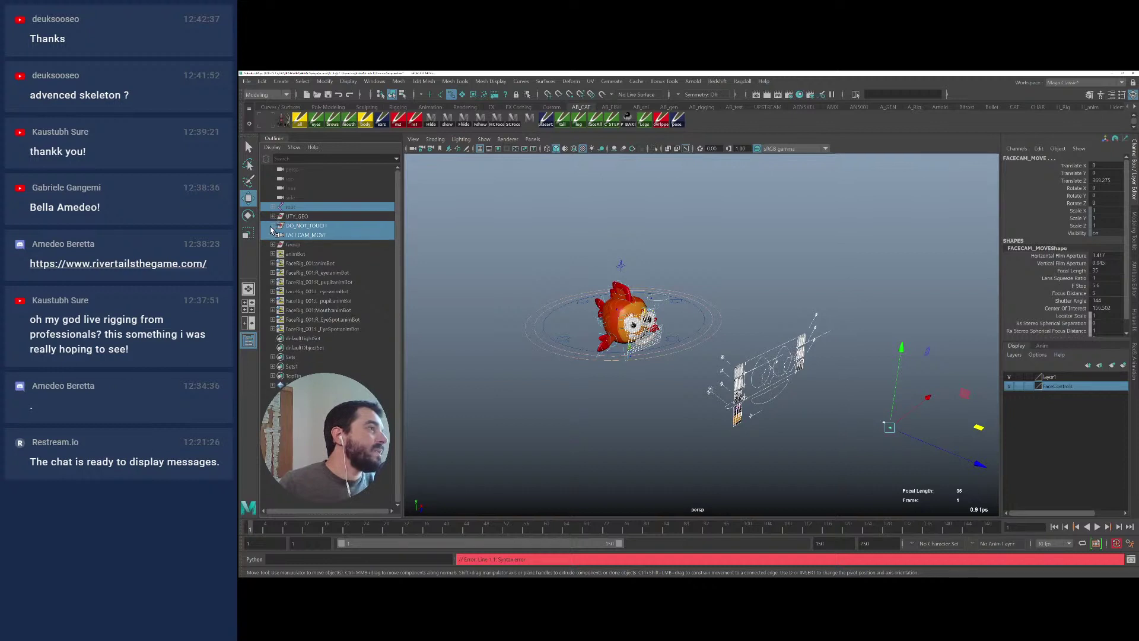
left_click(273, 226)
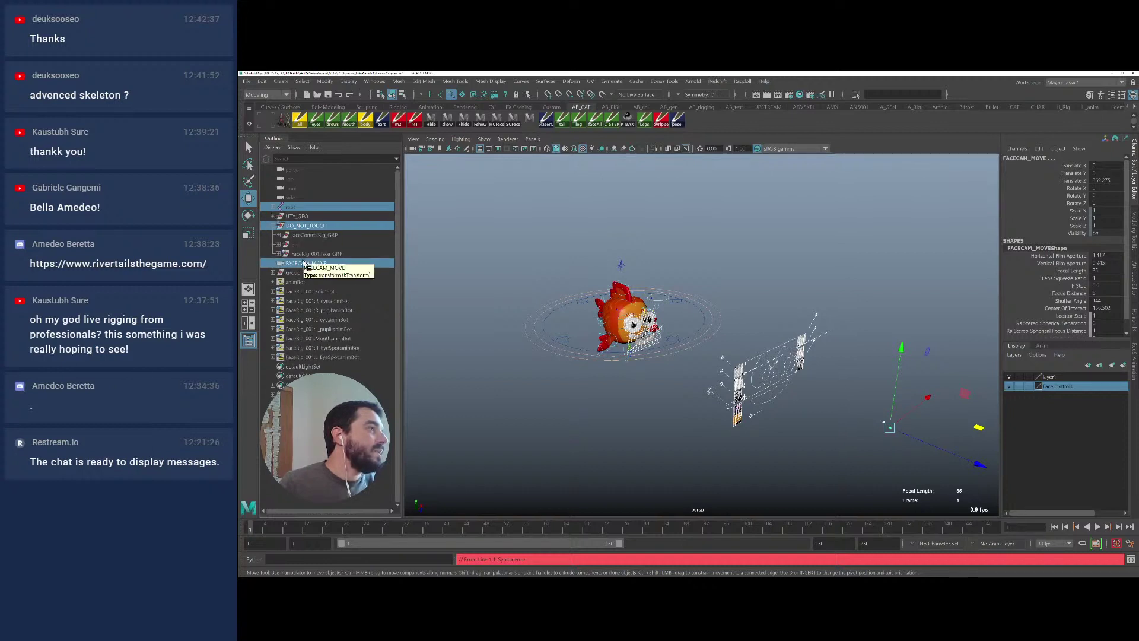
left_click(293, 244)
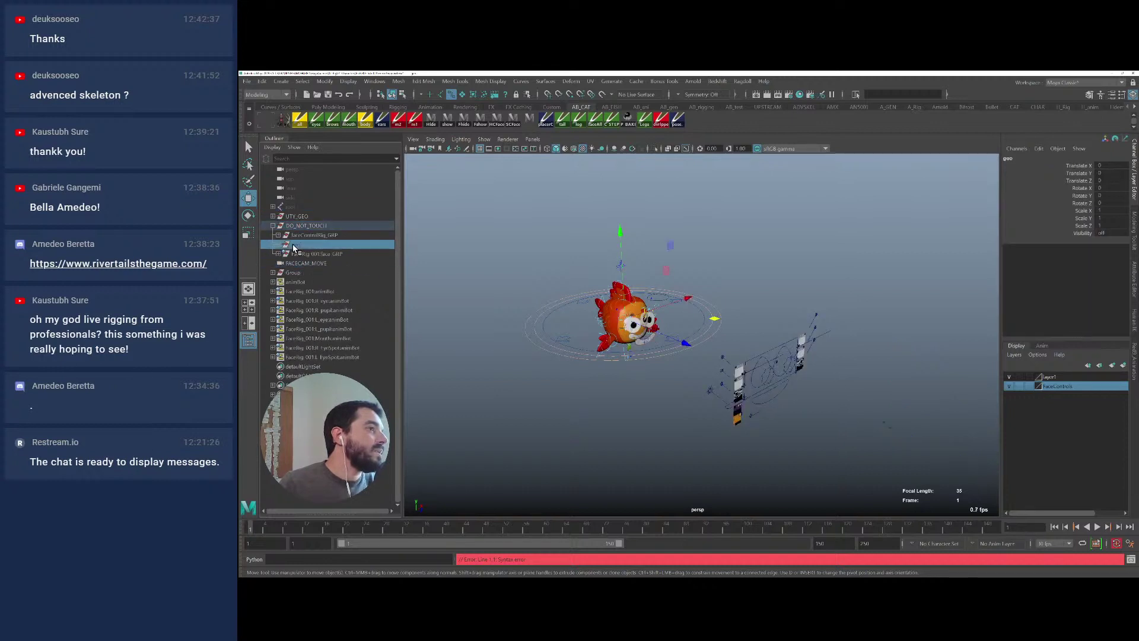
left_click(287, 226)
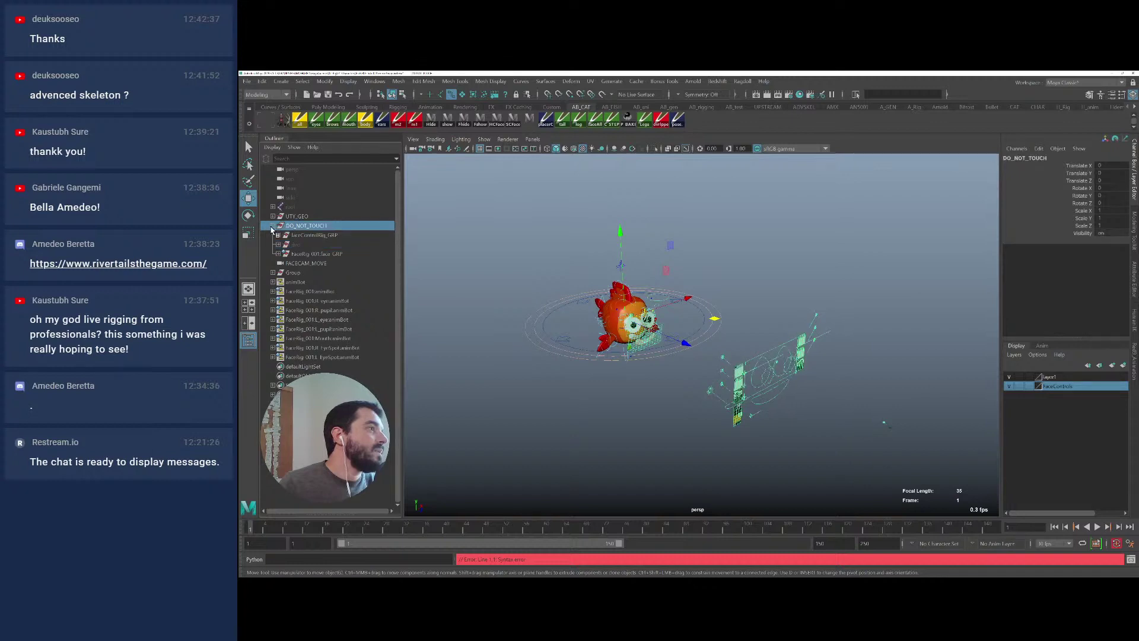
left_click(273, 226)
left_click(297, 236, "ctrl")
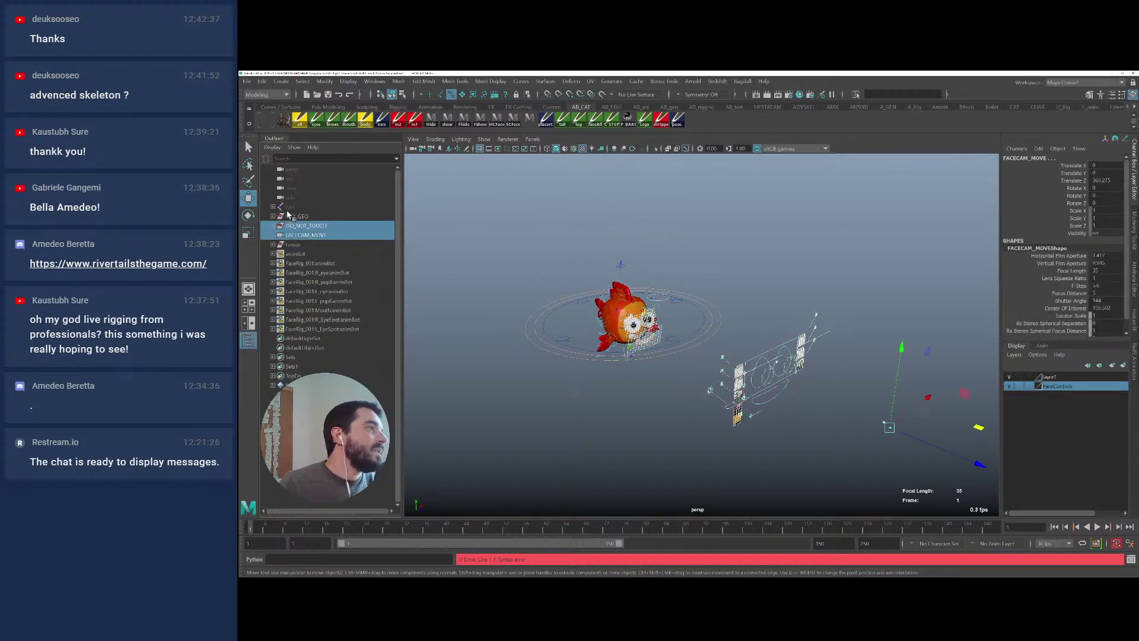
left_click(289, 207, "ctrl")
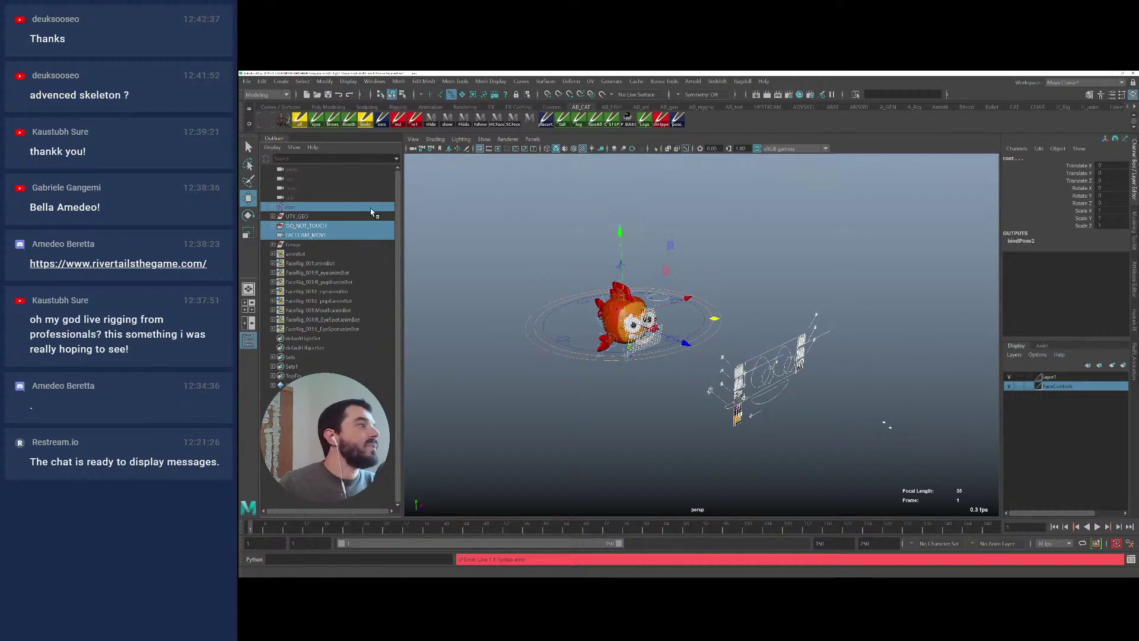
Delete UTY_GEO, and delete the Group node together with the animBot nodes and sets listed below it
left_click(302, 218)
key("Delete")
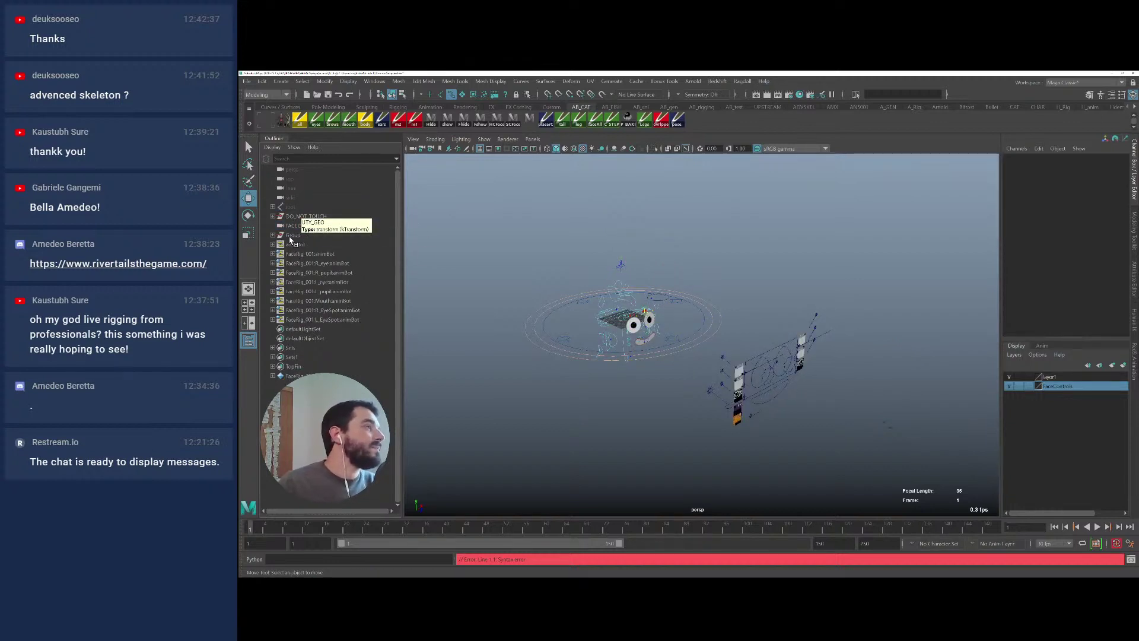
left_click(290, 237)
left_click(309, 359, "shift")
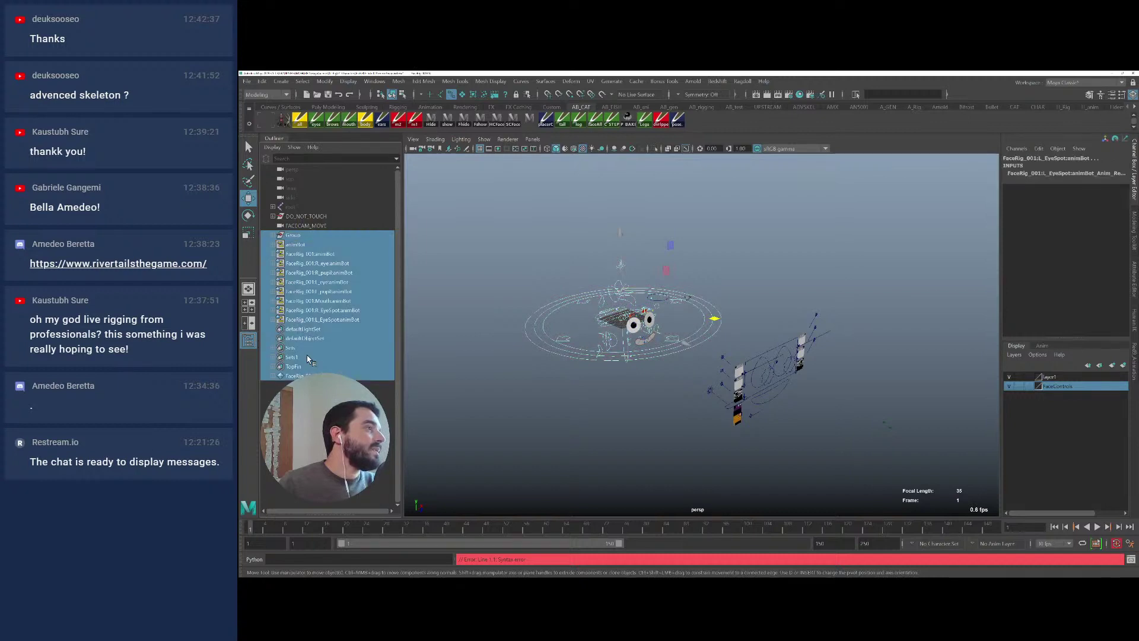
key("Delete")
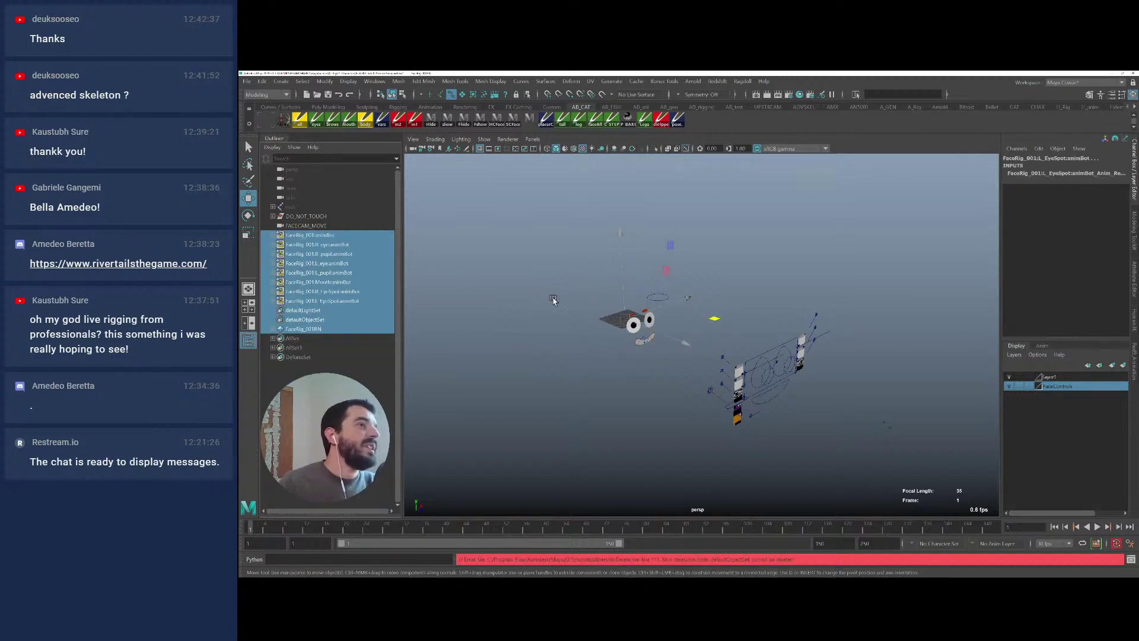
Try moving the face elements placement control, faceElements_PLCCRV, and undo the move
middle_click_drag(530, 307, 658, 358, "alt")
left_click(786, 287)
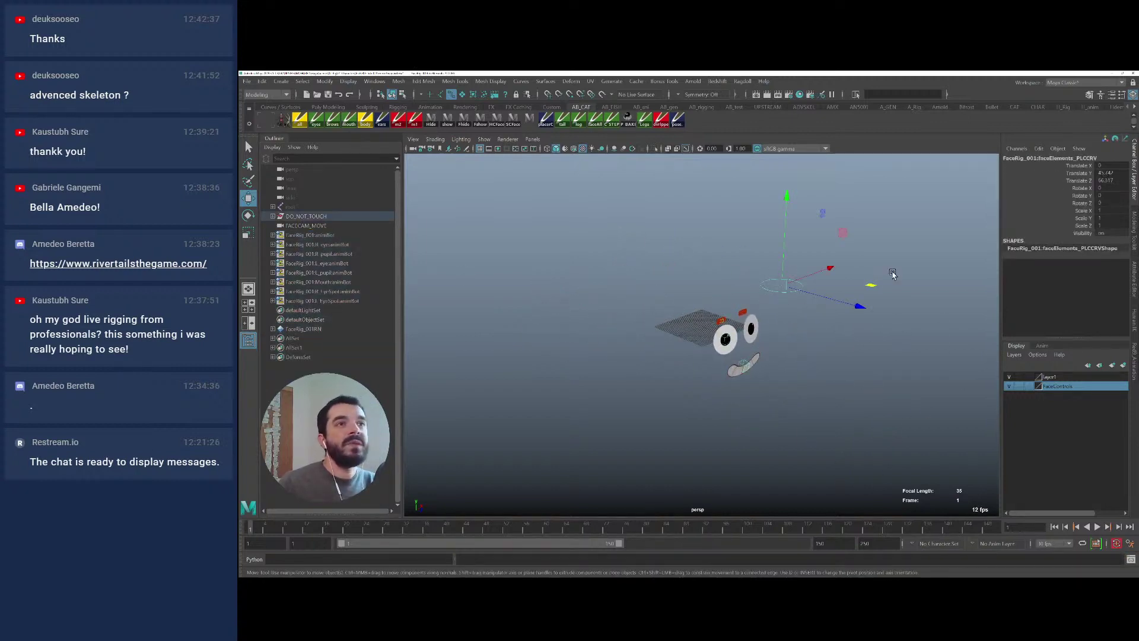
left_click_drag(792, 293, 814, 279)
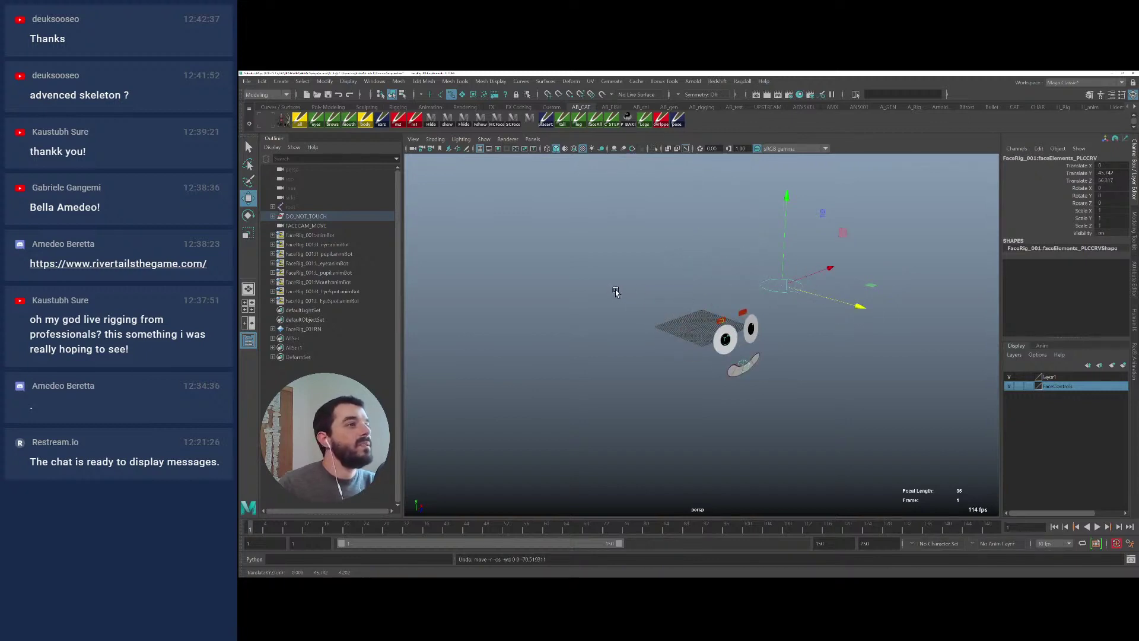
middle_click_drag(614, 289, 259, 222, "alt")
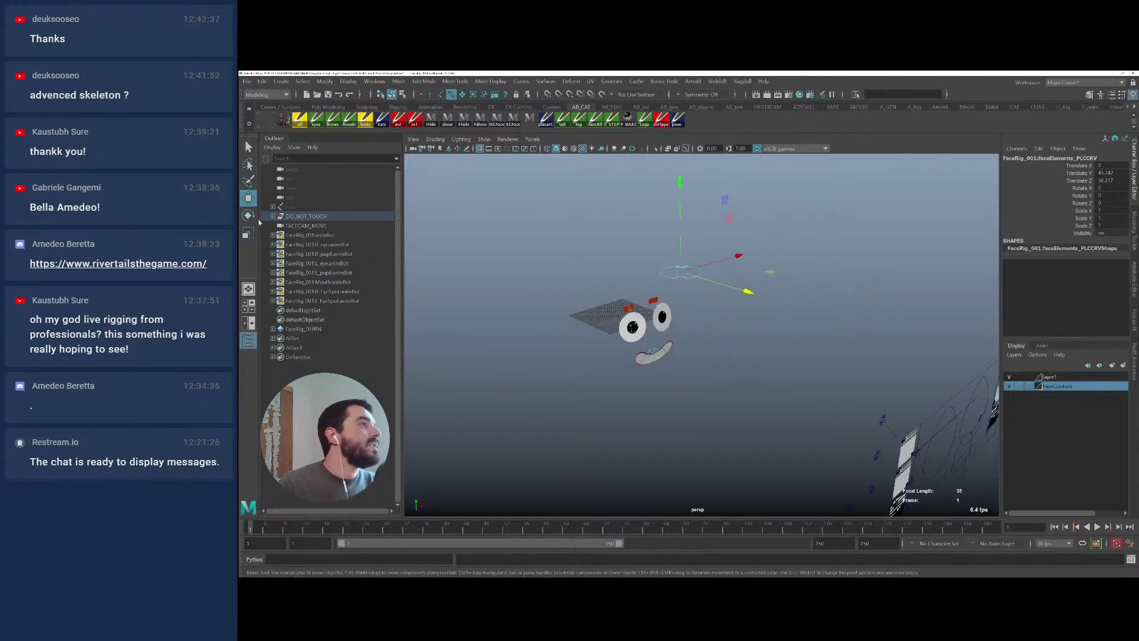
Delete the unused nodes in the Hypershade and close it
left_click(799, 96)
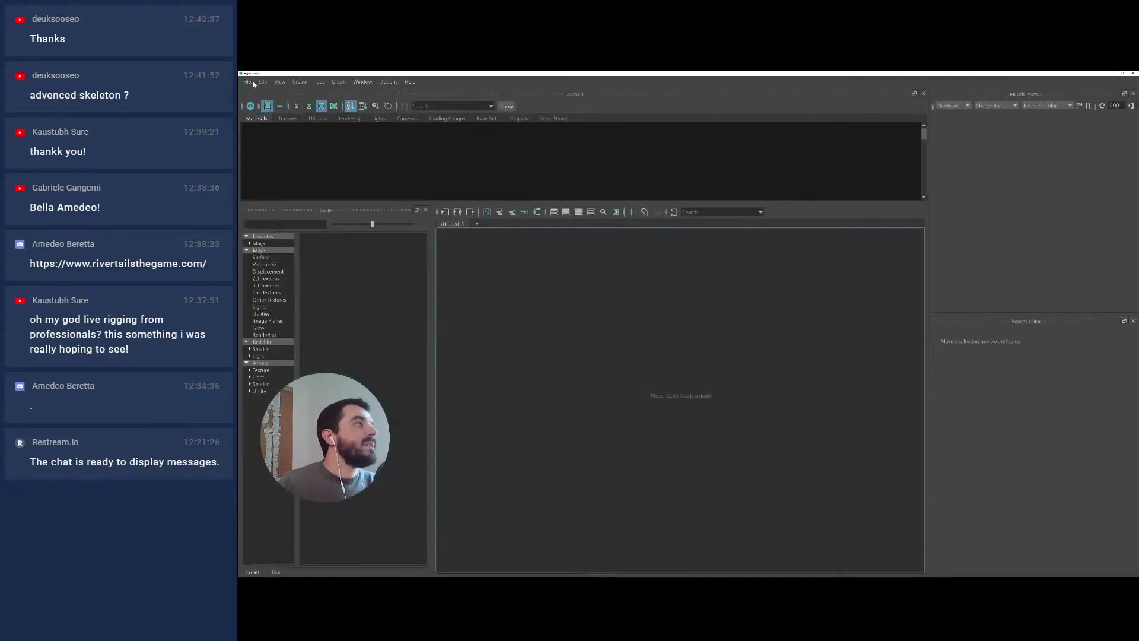
left_click(263, 81)
left_click(286, 108)
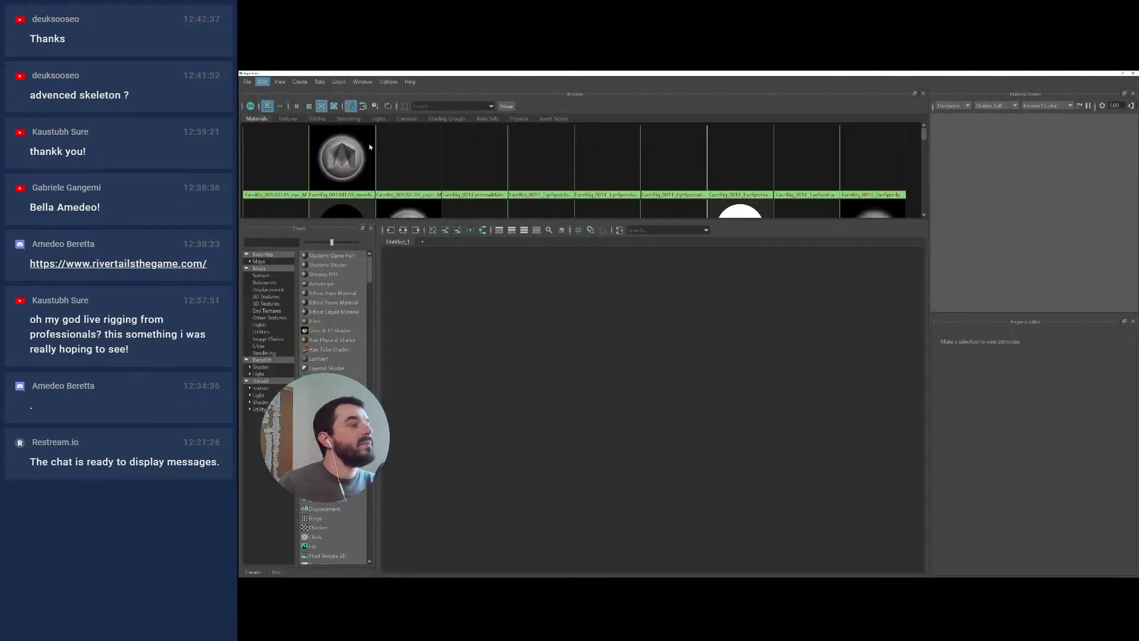
left_click(1123, 73)
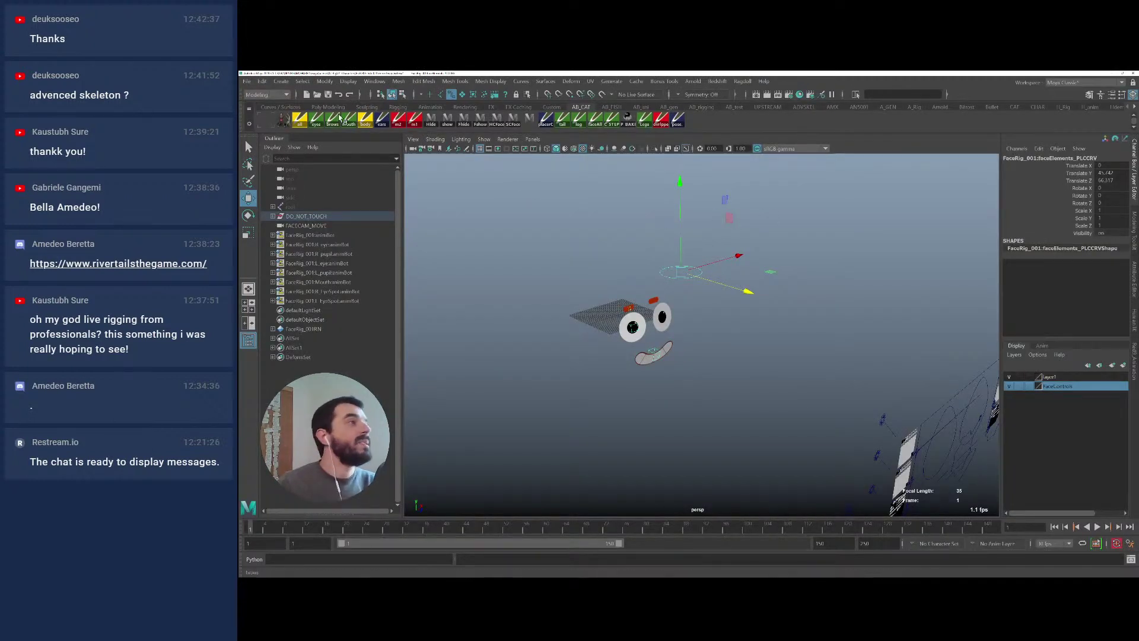
Save the stripped-down scene as face in the Frog folder of the character rigs
left_click(261, 82)
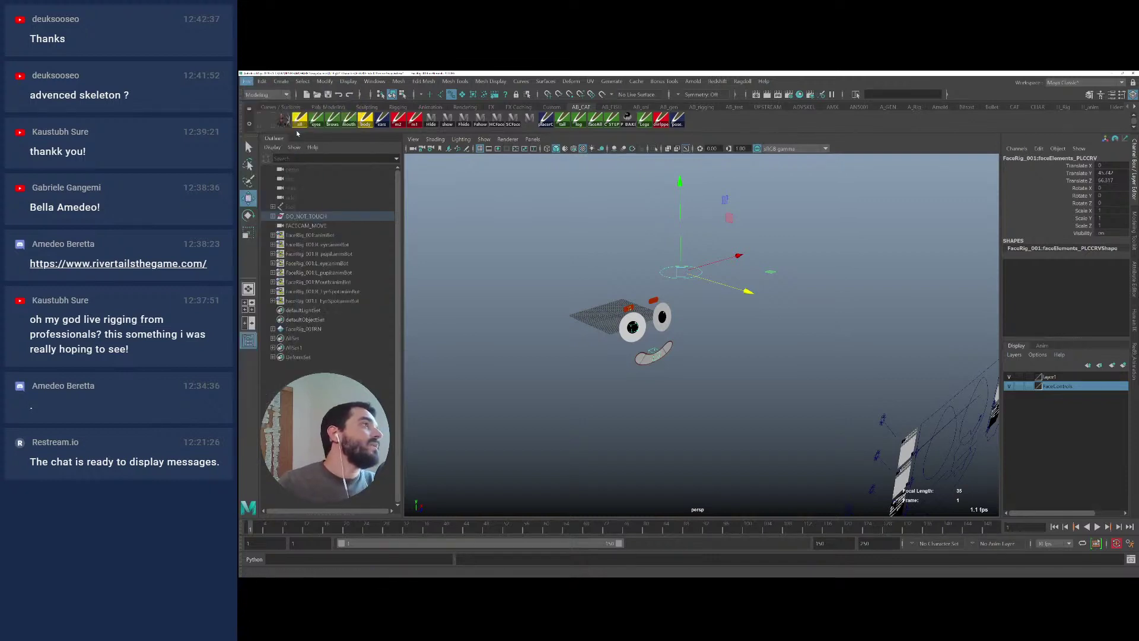
key("q")
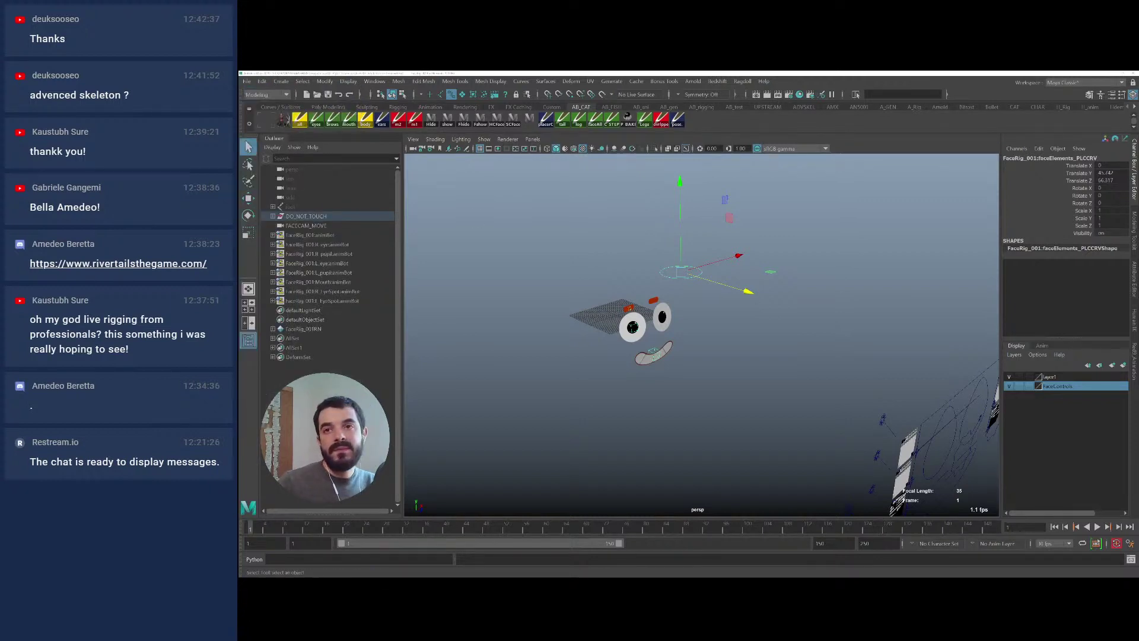
key("ctrl+shift+s")
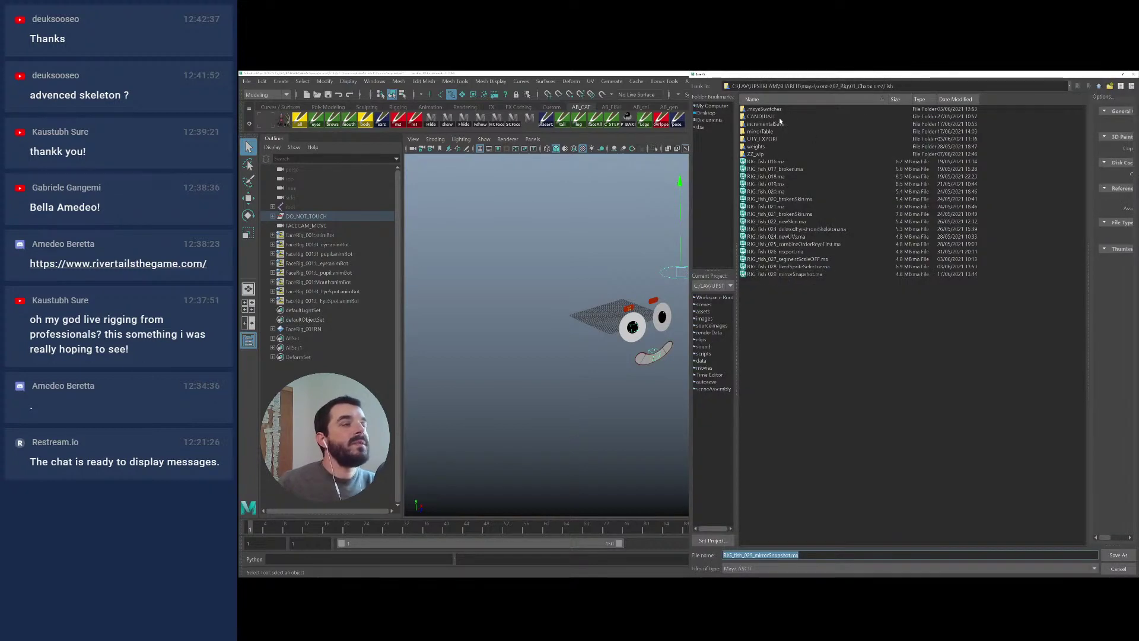
left_click(796, 297)
key("BackSpace")
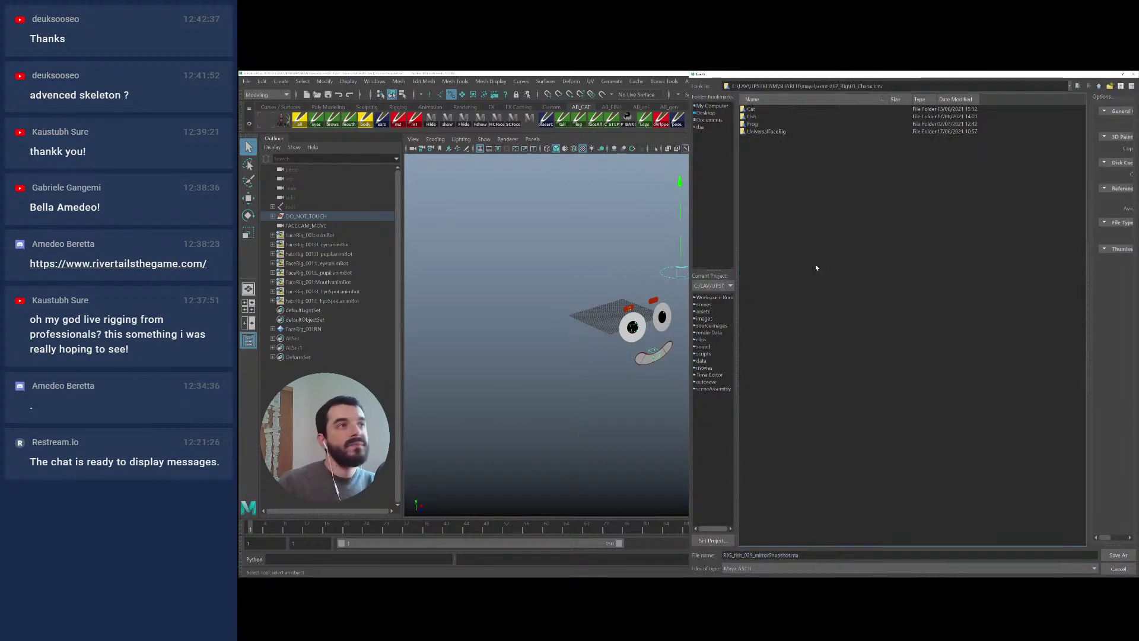
key("Down")
key("Return")
key("Down")
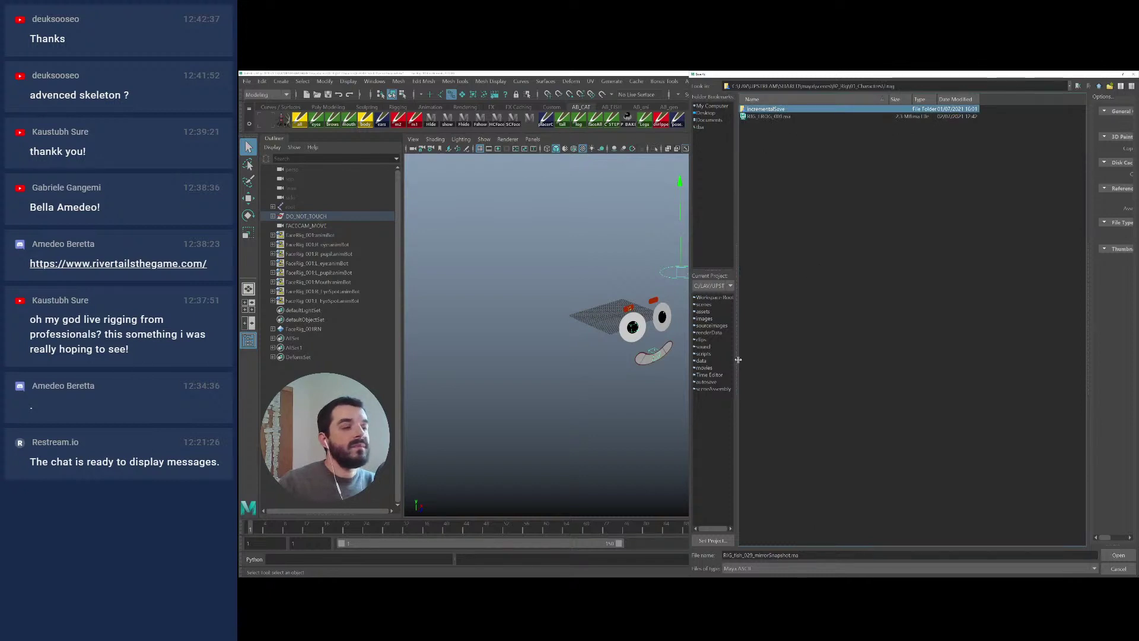
triple_click(809, 549)
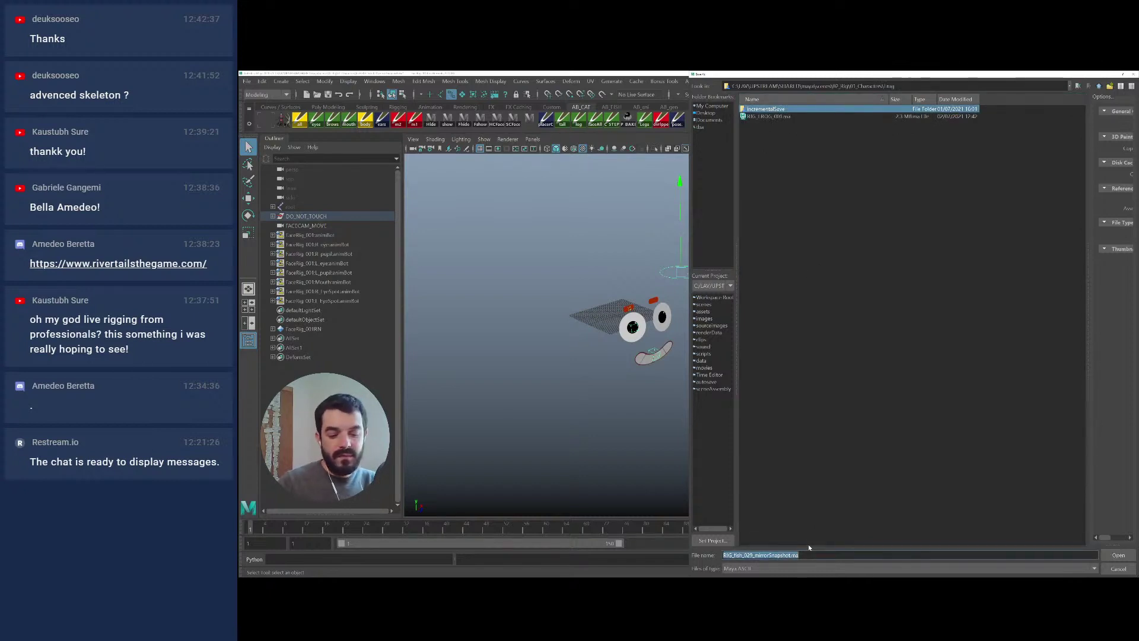
type("face")
key("Return")
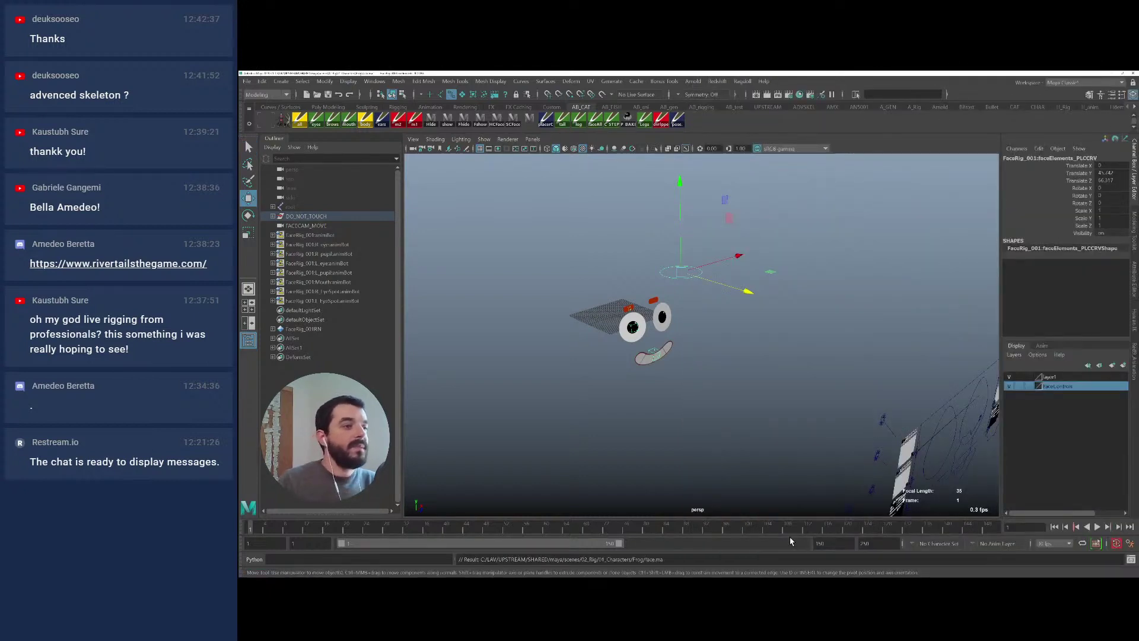
Reopen the recent fish scene RIG_fish_029_mirrorSnapshot.ma and switch to the Maya window with the frog rig
double_click(259, 74)
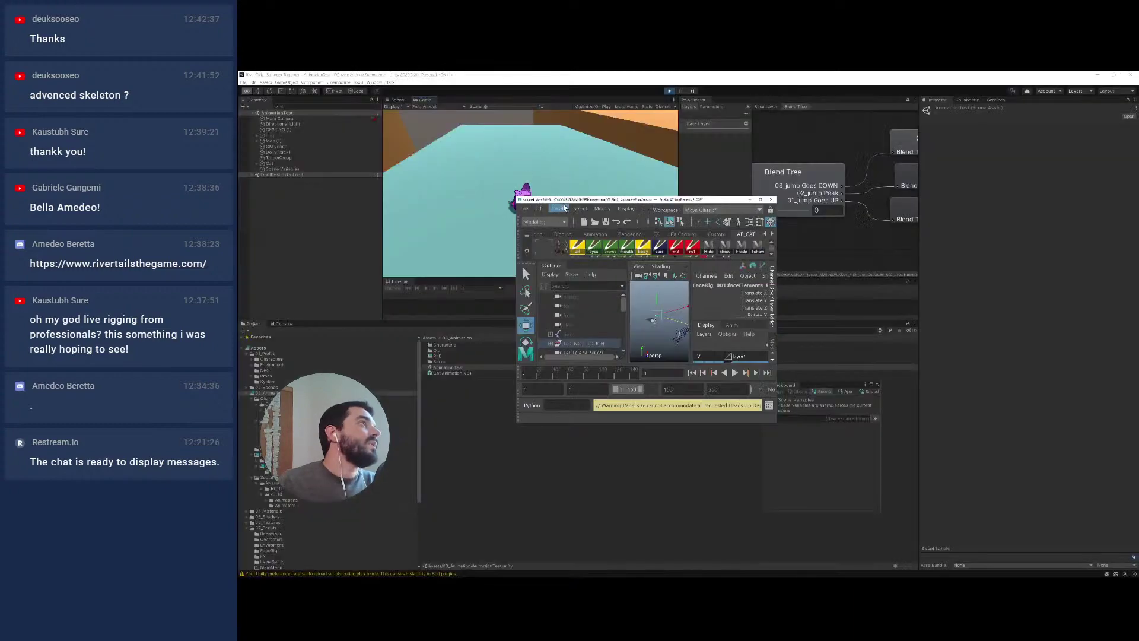
double_click(599, 200)
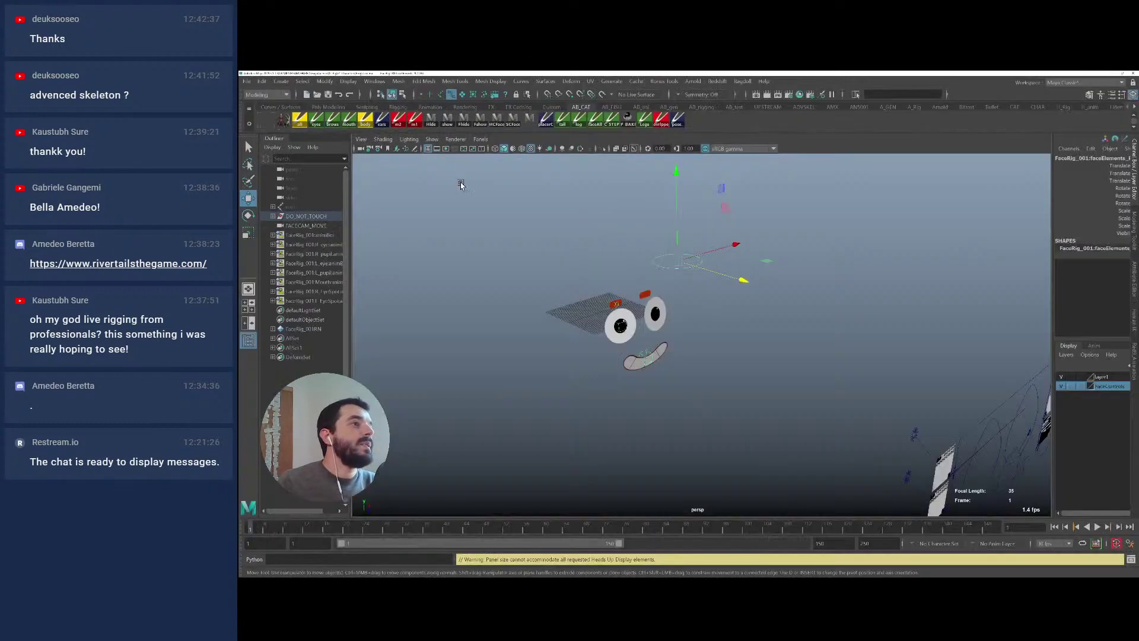
left_click(246, 81)
mouse_move(265, 401)
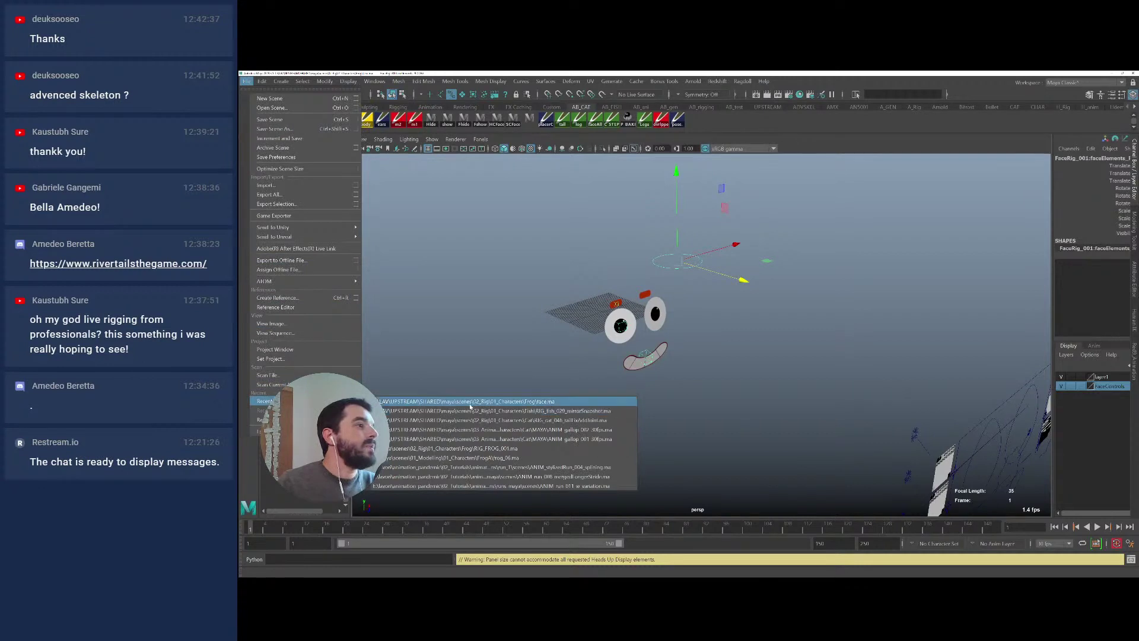
left_click(481, 410)
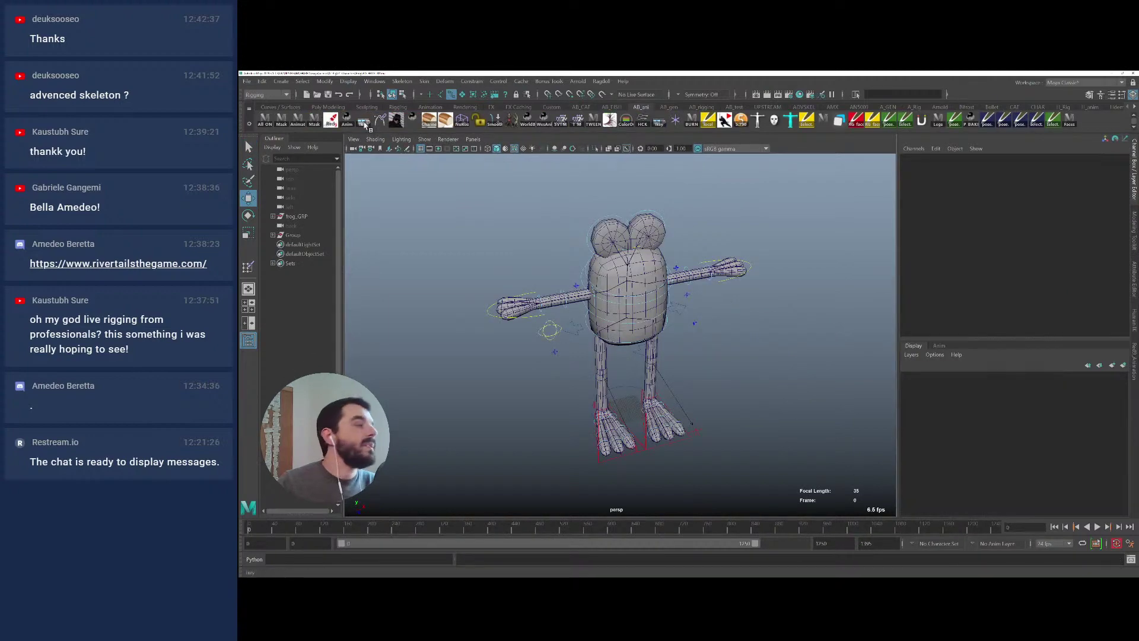
Import the saved face scene from the Frog folder of the character rigs into the frog scene
left_click(244, 81)
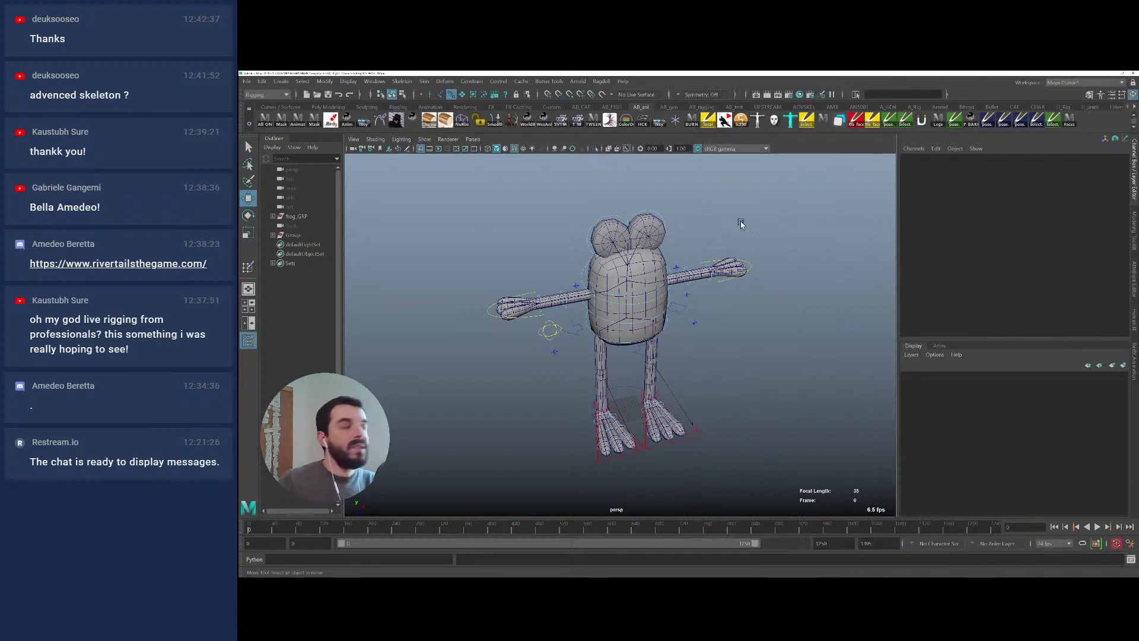
left_click(244, 82)
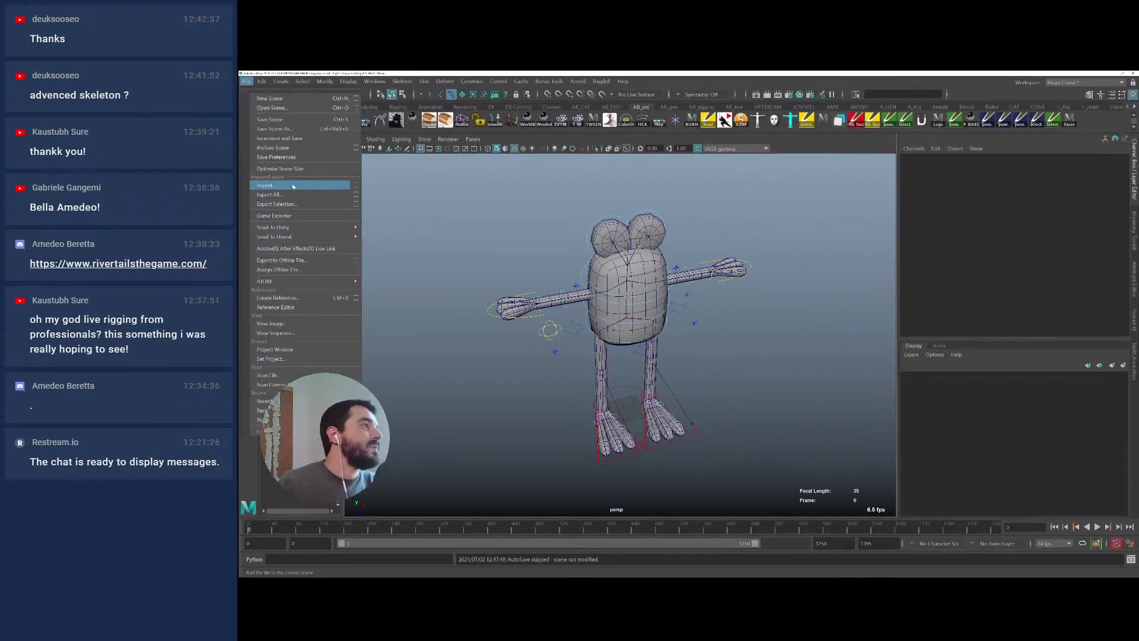
left_click(310, 186)
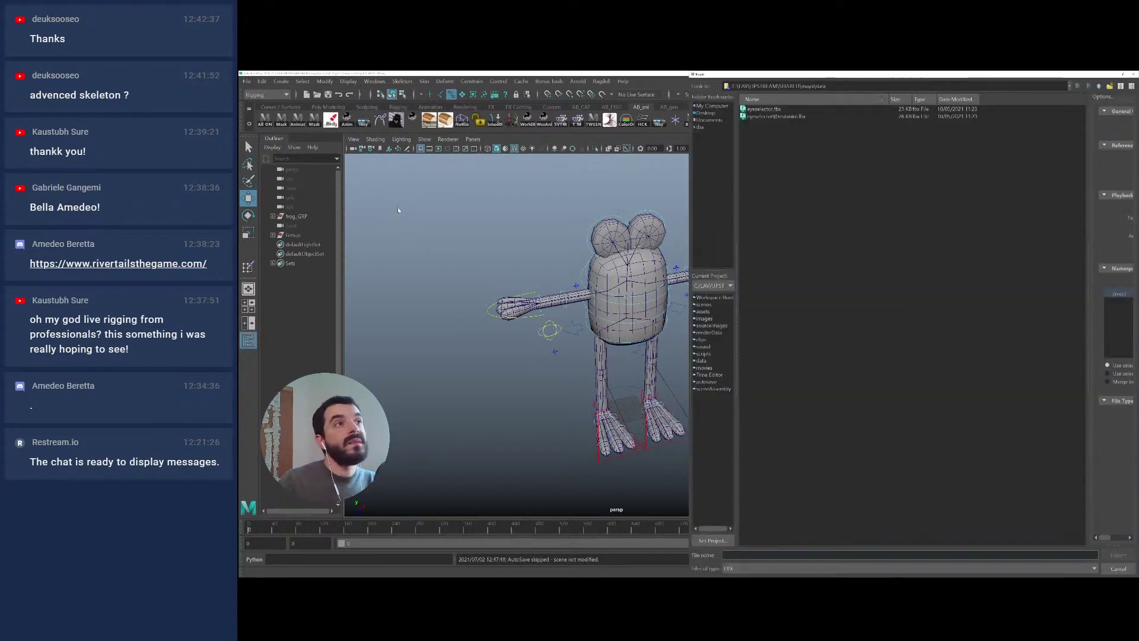
left_click(700, 305)
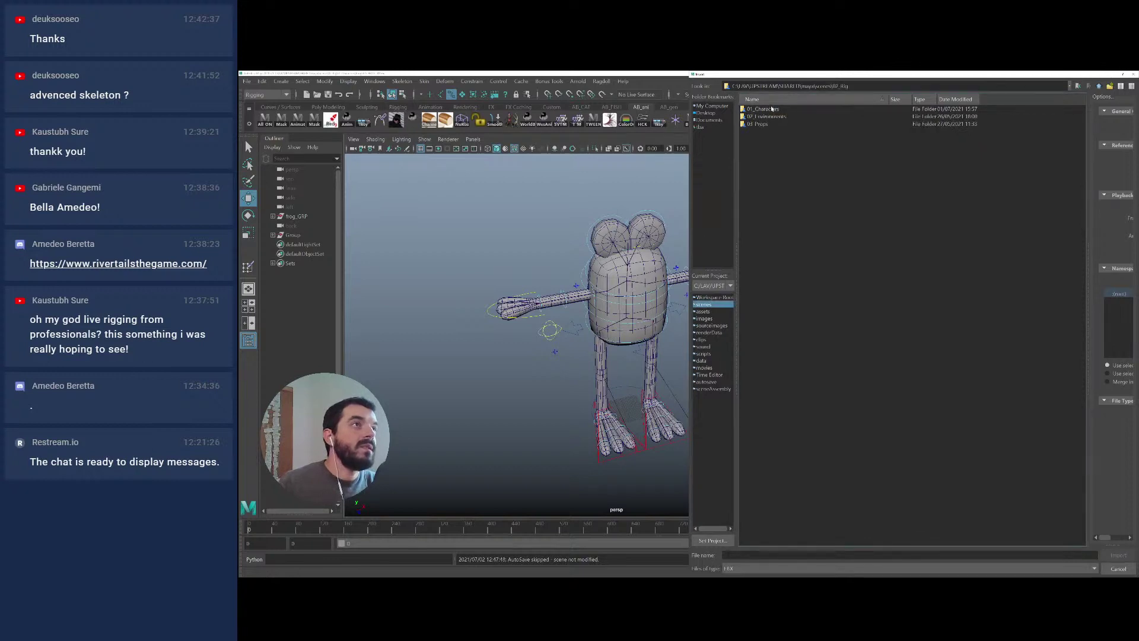
double_click(765, 112)
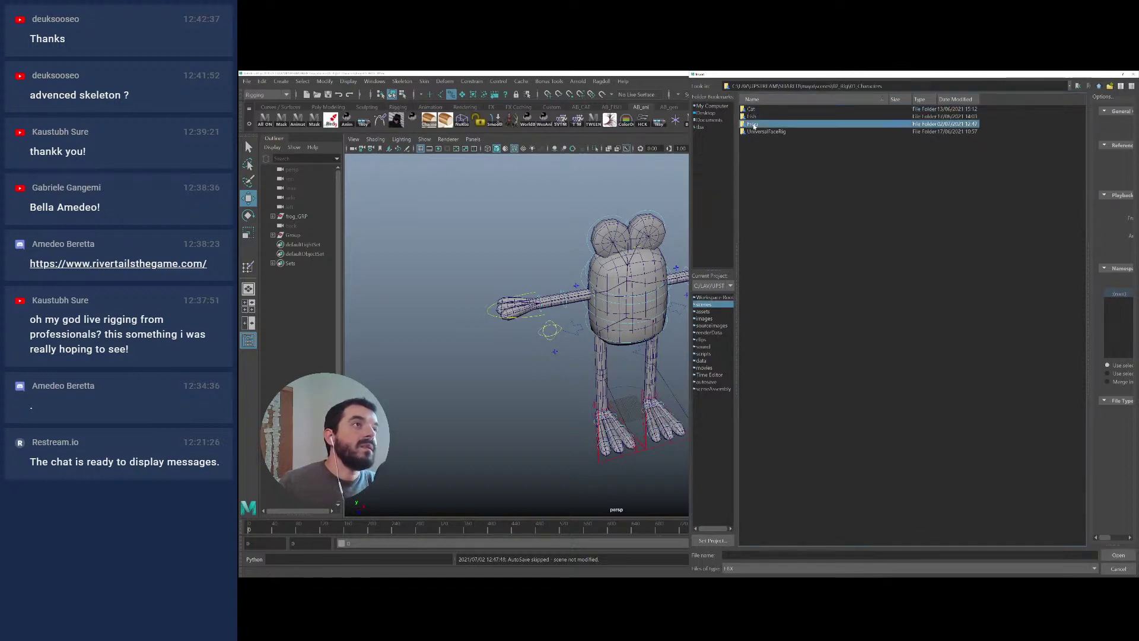
double_click(763, 123)
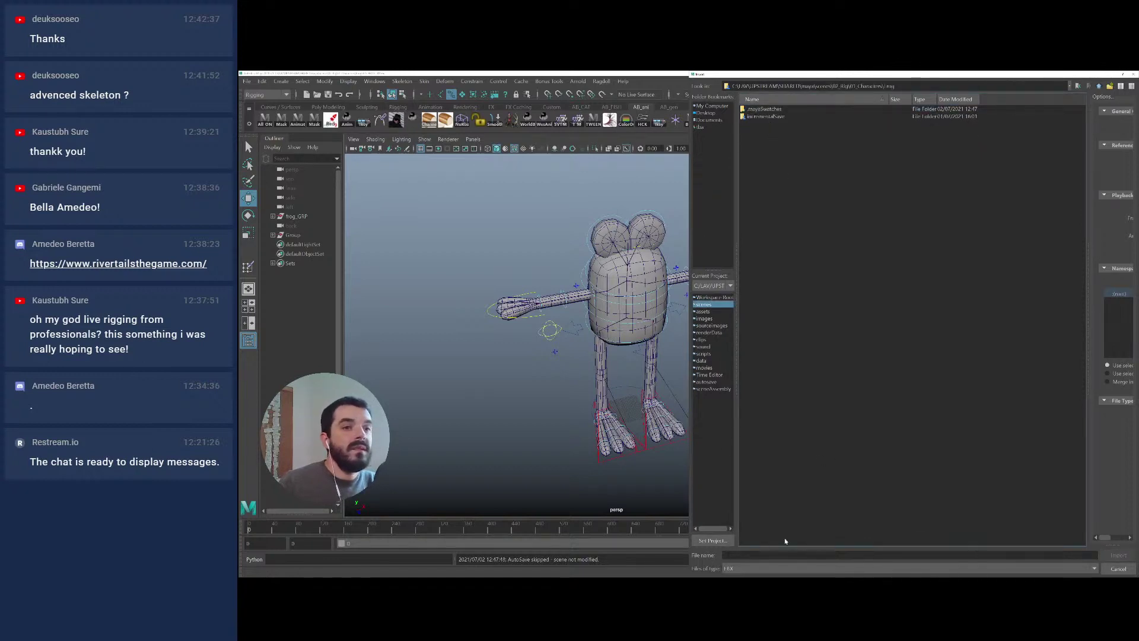
left_click(744, 569)
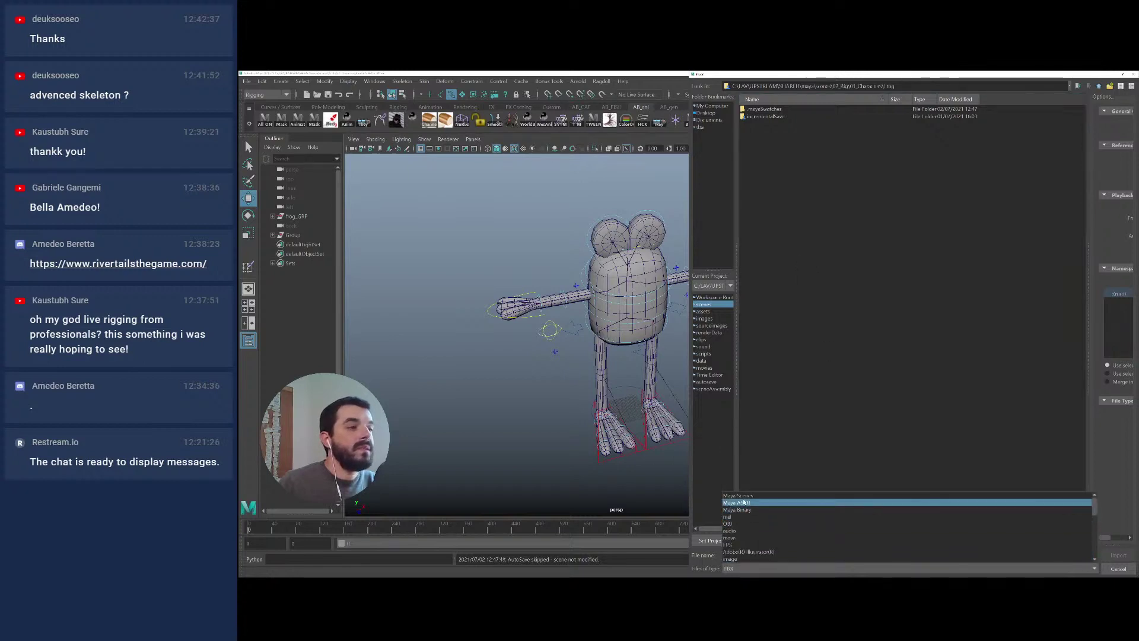
left_click(760, 516)
double_click(758, 124)
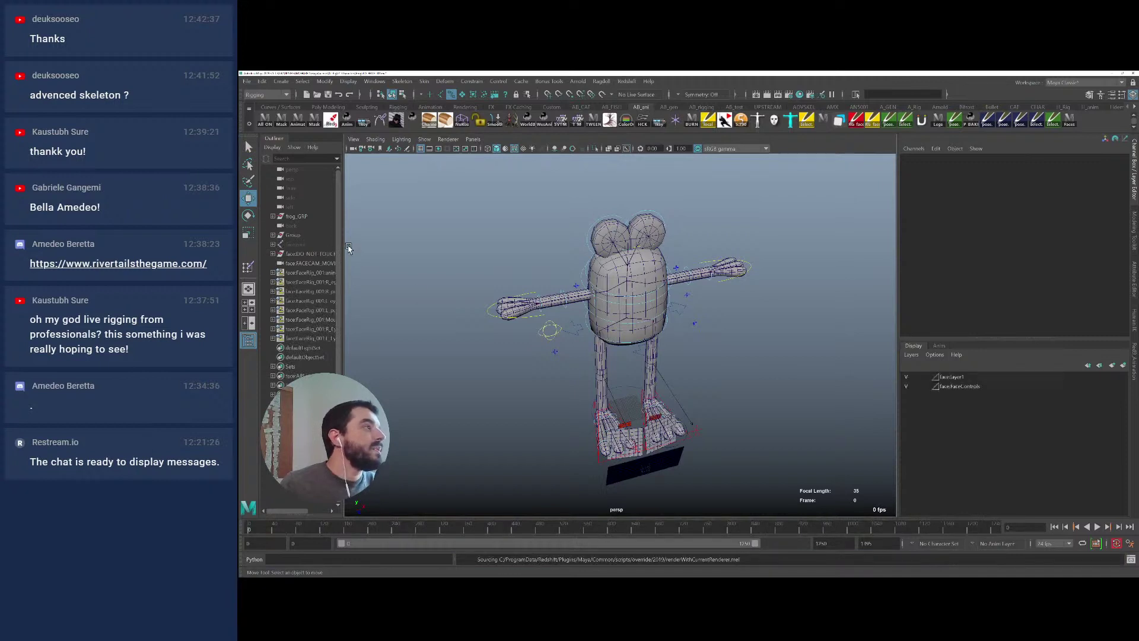
Widen the Outliner, expand the imported face DO_NOT_TOUCH group and select its face_GRP
left_click_drag(343, 240, 381, 240)
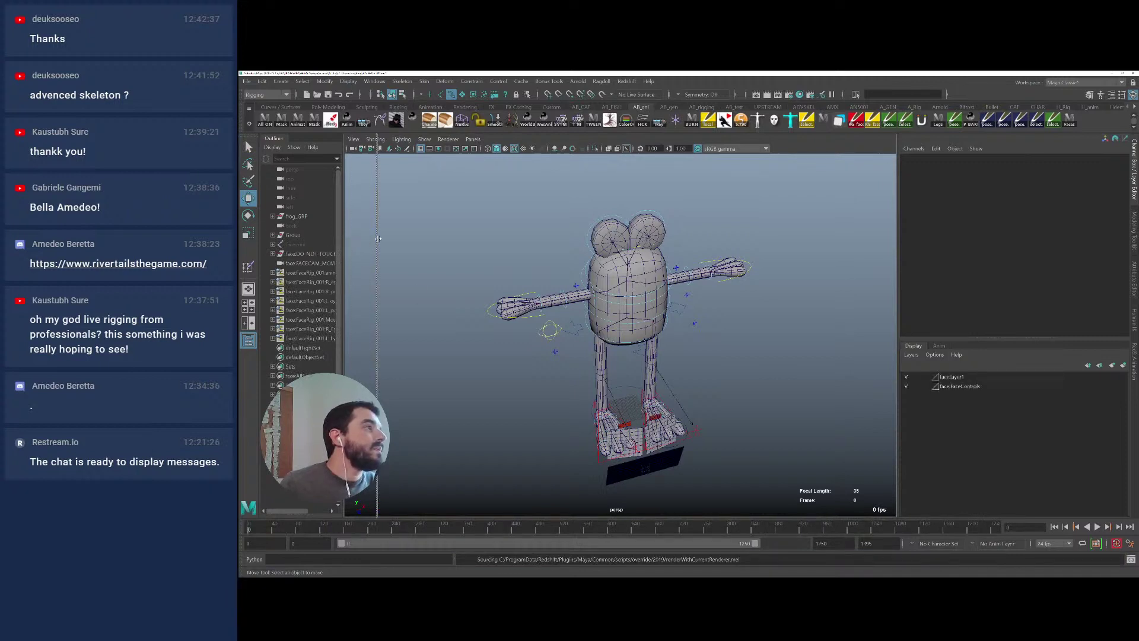
left_click(273, 254)
left_click(306, 283)
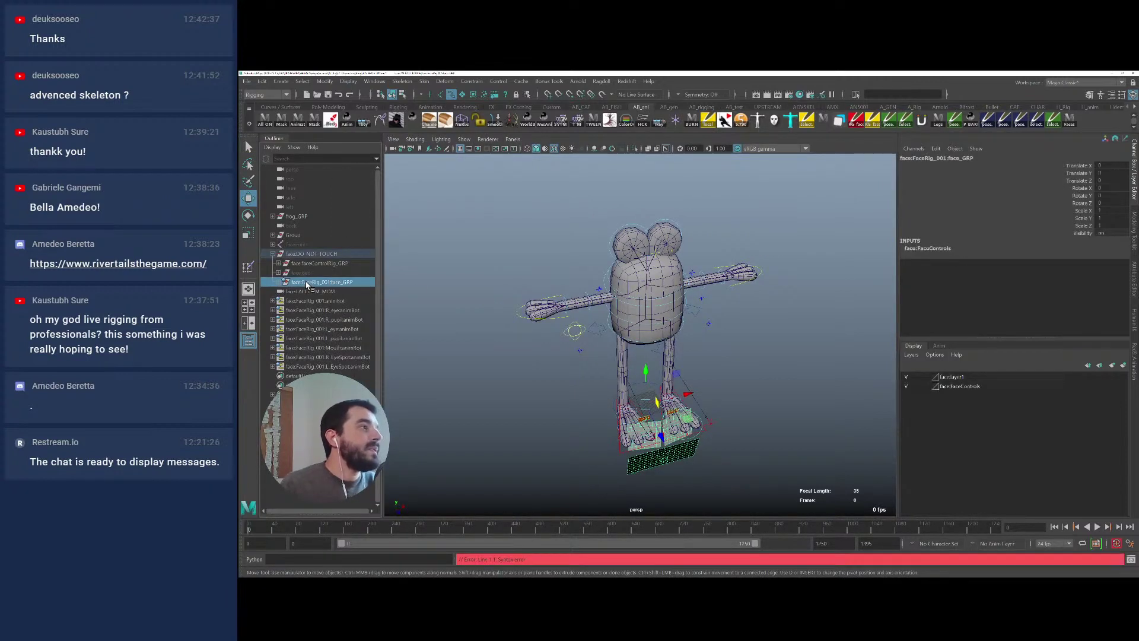
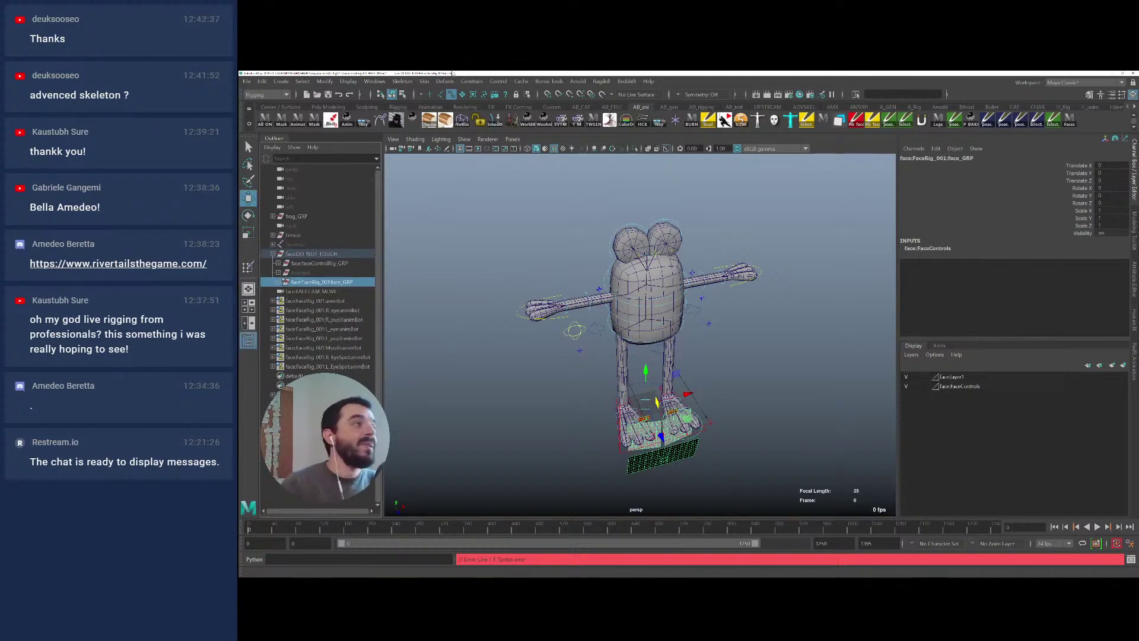
Examine the imported face rig's reference and its nested eye and mouth references in the Reference Editor, then close it
left_click(247, 81)
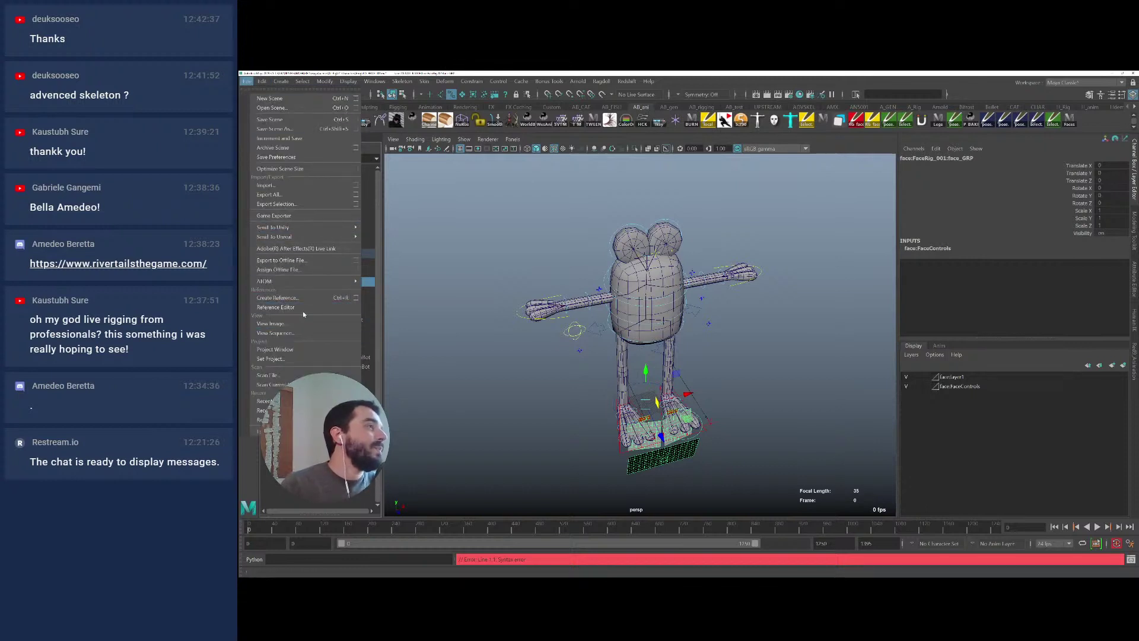
left_click(345, 310)
left_click(311, 258)
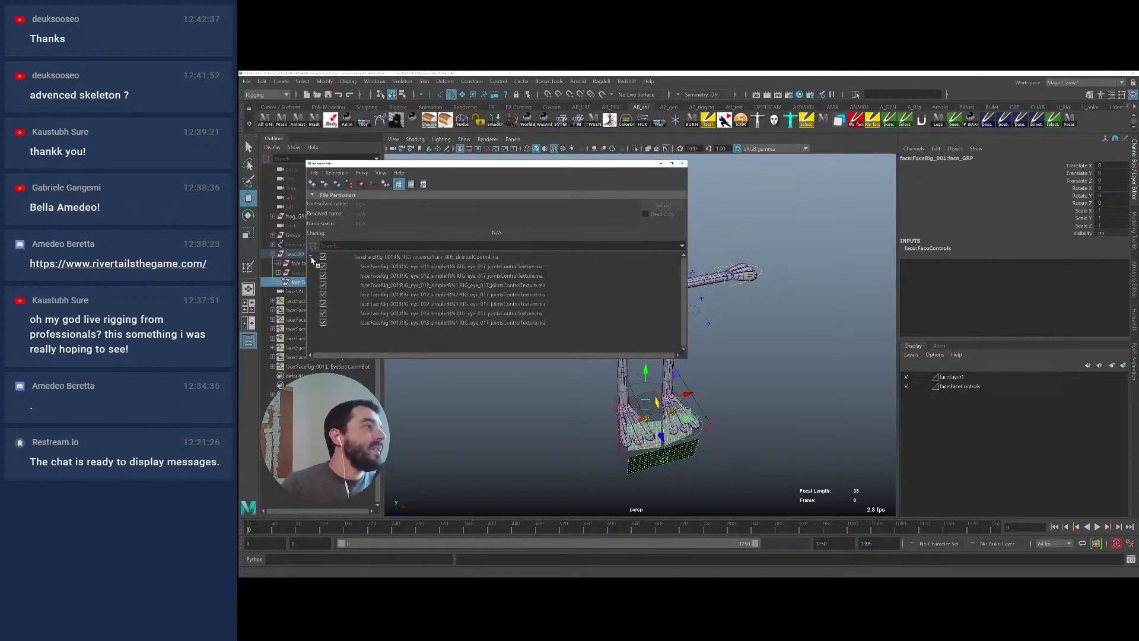
left_click(440, 257)
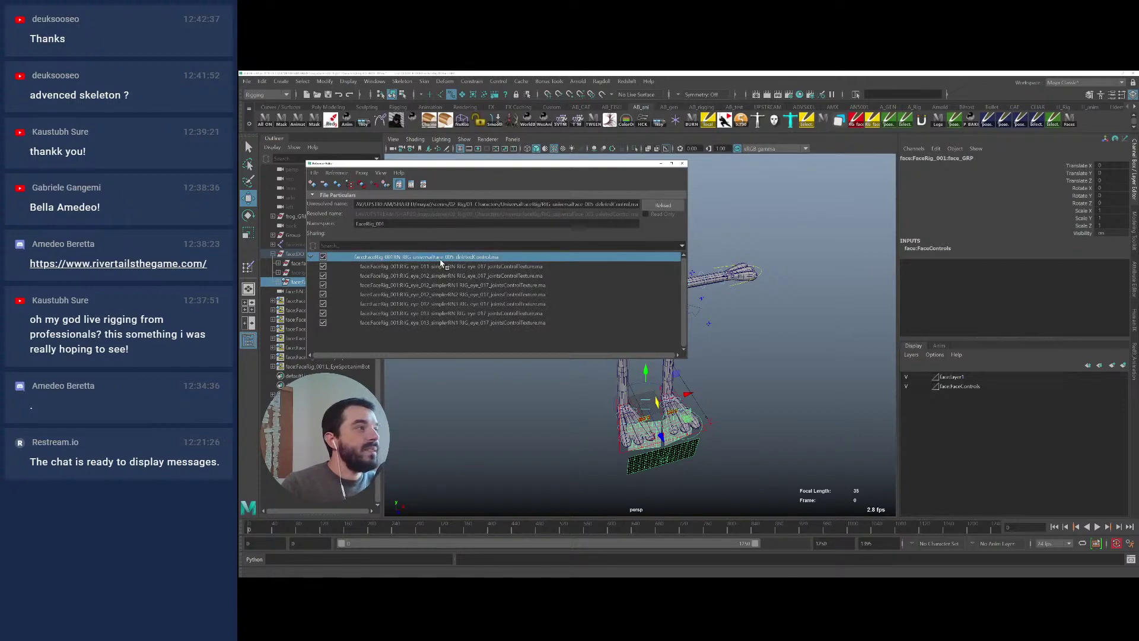
left_click(441, 266)
left_click(483, 275)
left_click(484, 285)
left_click(487, 304)
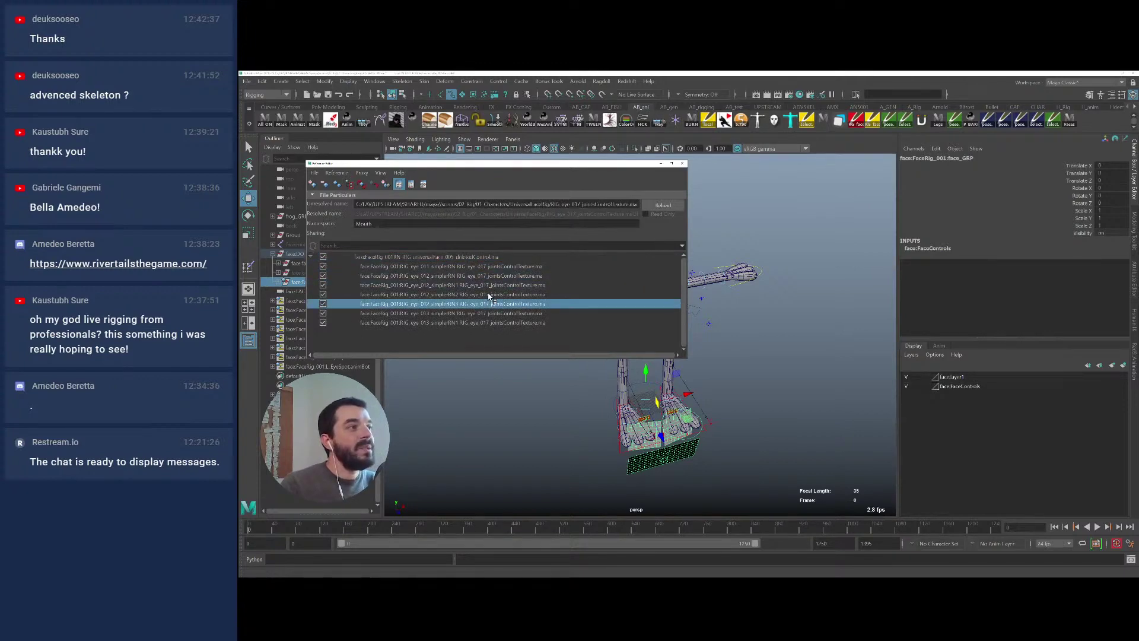
left_click(683, 165)
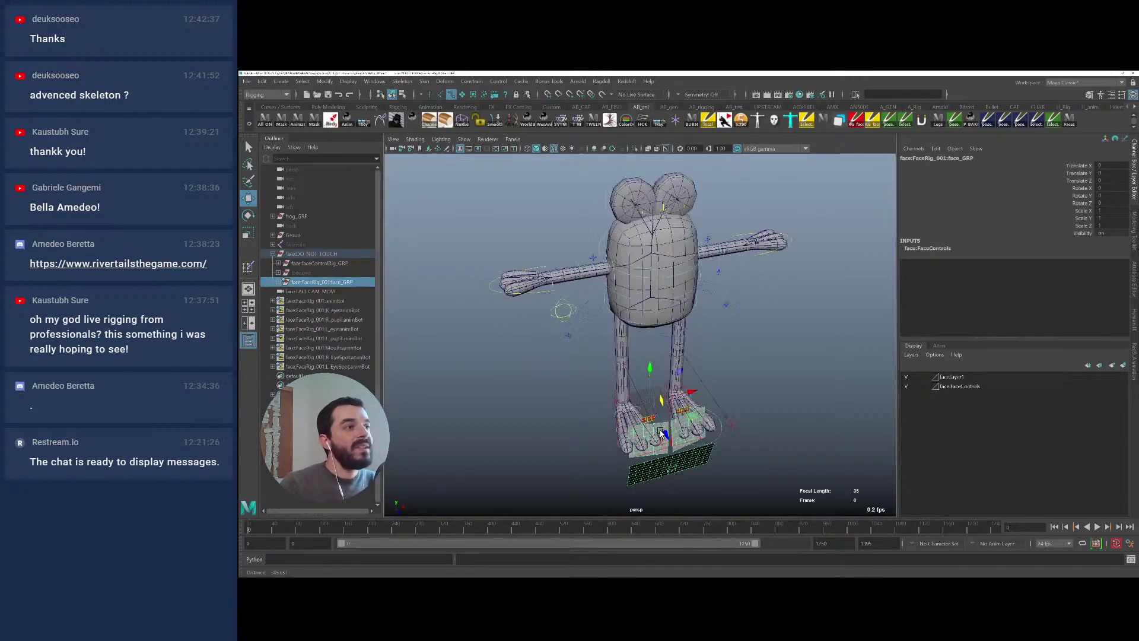
Show the face shaded and raise the faceElements_PLCCRV placement control until the eyes and mouth sit at the frog's head
scroll(718, 428, "up", 3)
key("4")
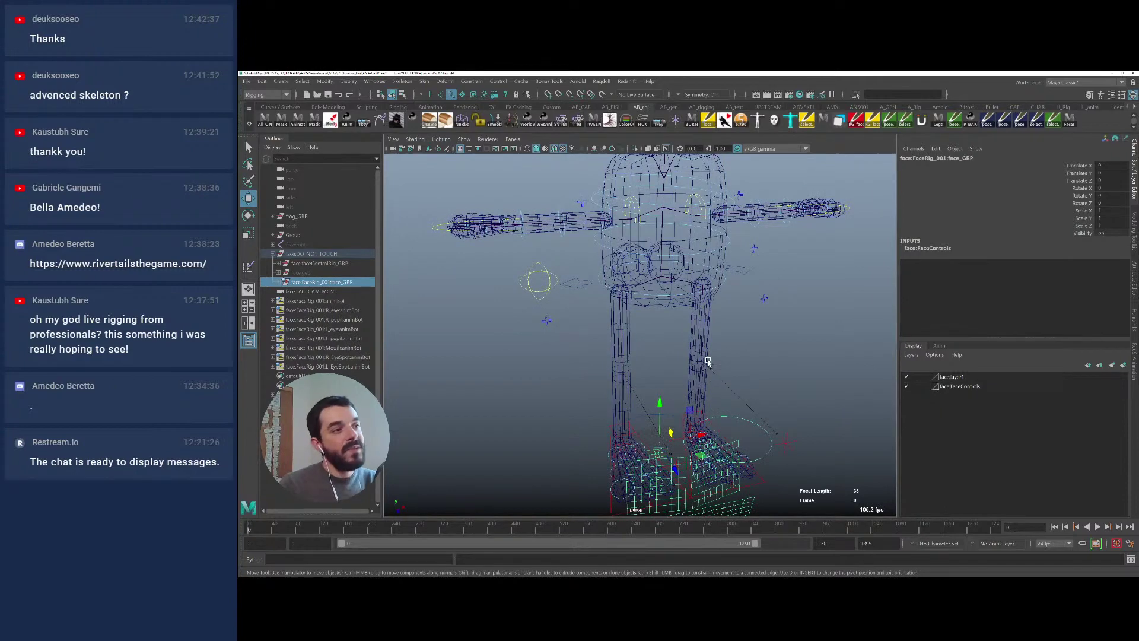
key("5")
middle_click_drag(707, 362, 707, 287, "alt")
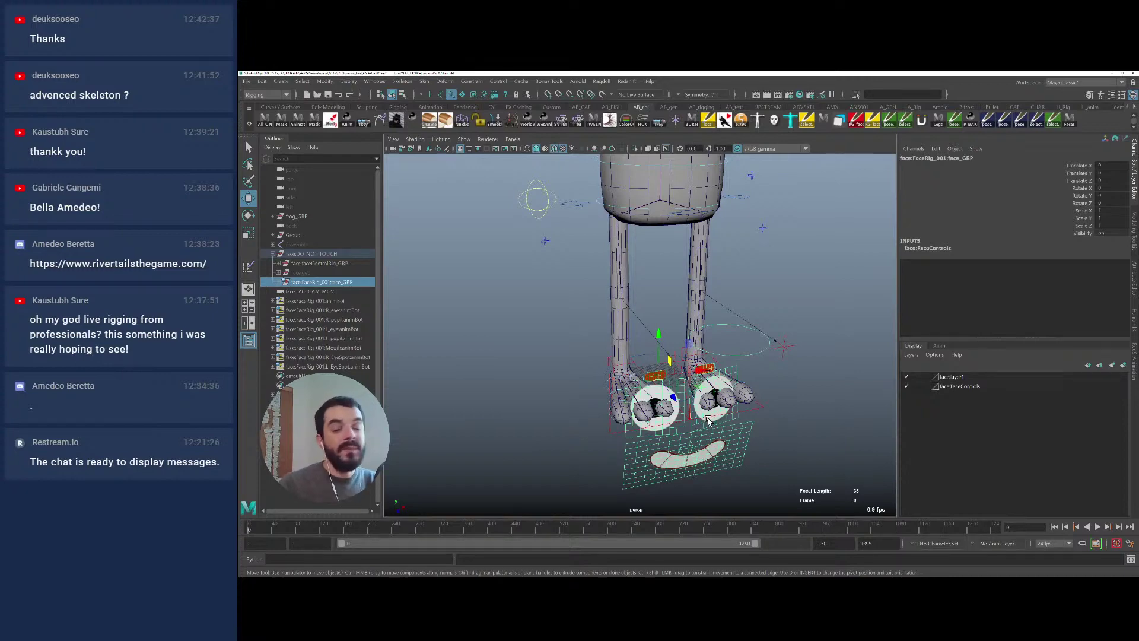
scroll(681, 350, "down", 6)
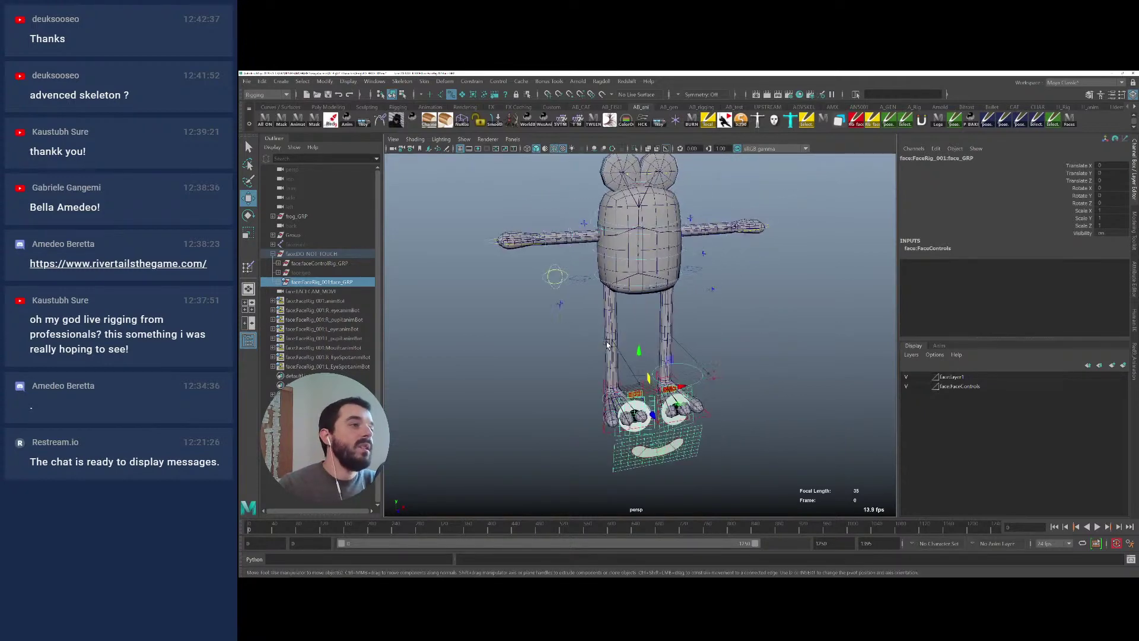
left_click(681, 355)
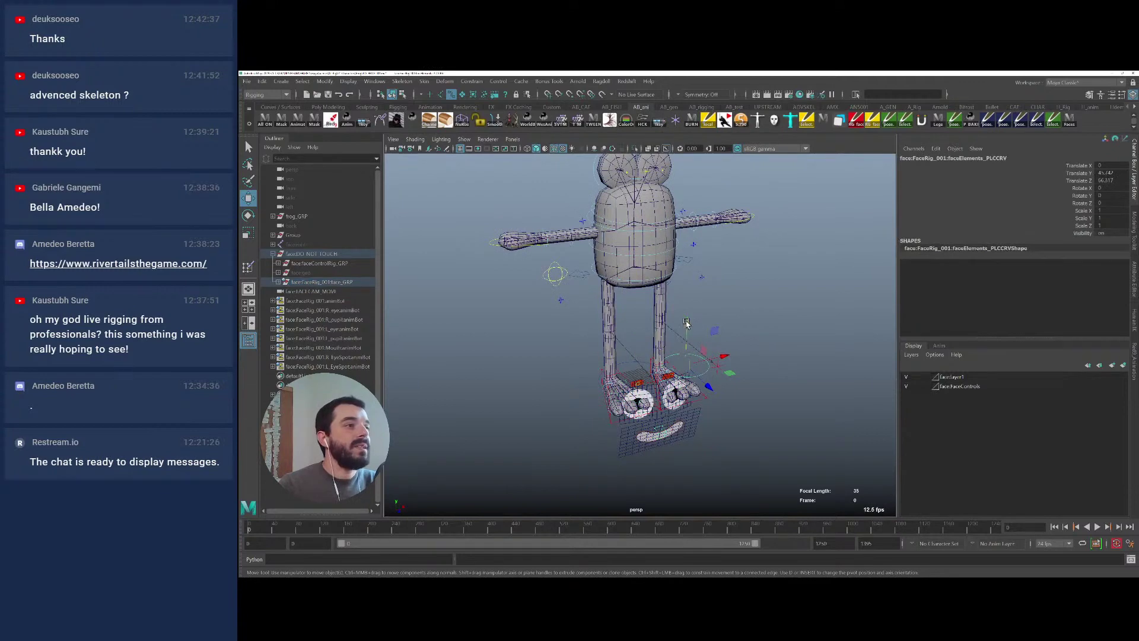
left_click_drag(686, 322, 690, 124)
left_click_drag(647, 229, 700, 249, "alt")
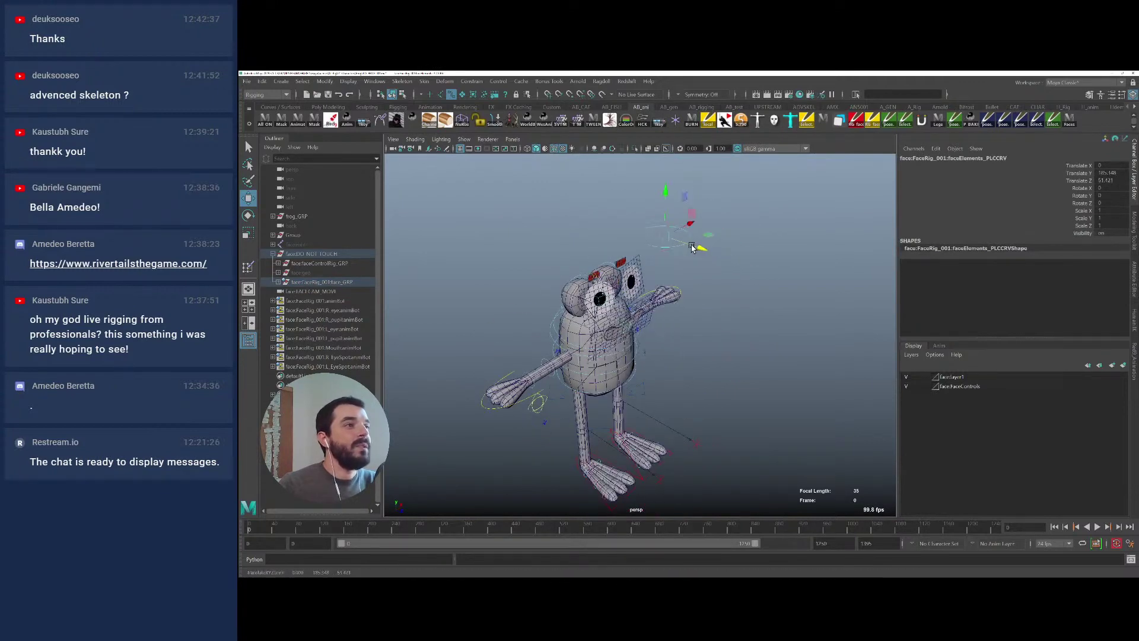
left_click_drag(664, 190, 665, 191)
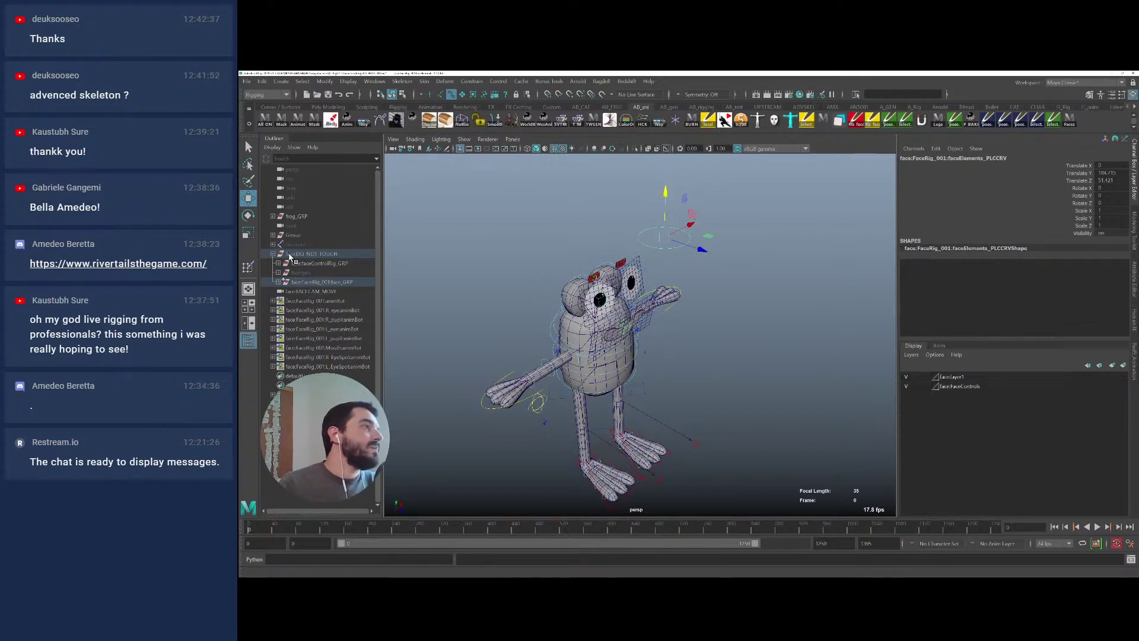
Compare the imported root and face group names with the DO_NOT_TOUCH hierarchy in the fish scene, then return to the frog scene
left_click(290, 245)
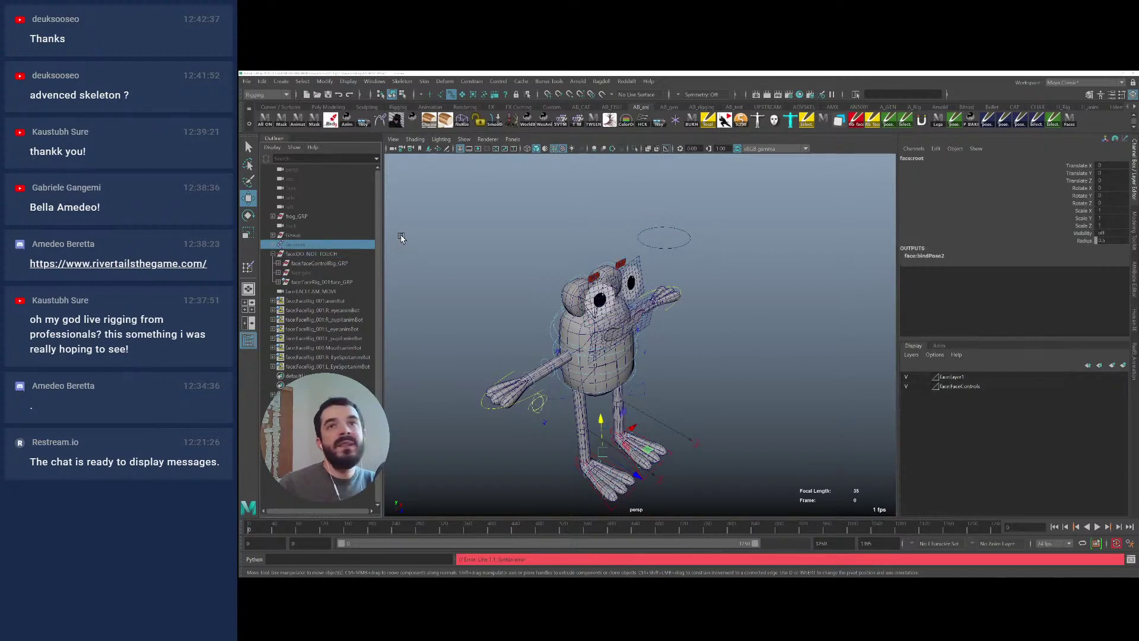
key("alt+Tab")
left_click_drag(458, 253, 560, 272, "alt")
right_click_drag(560, 272, 721, 298, "alt")
middle_click_drag(721, 297, 564, 237, "alt")
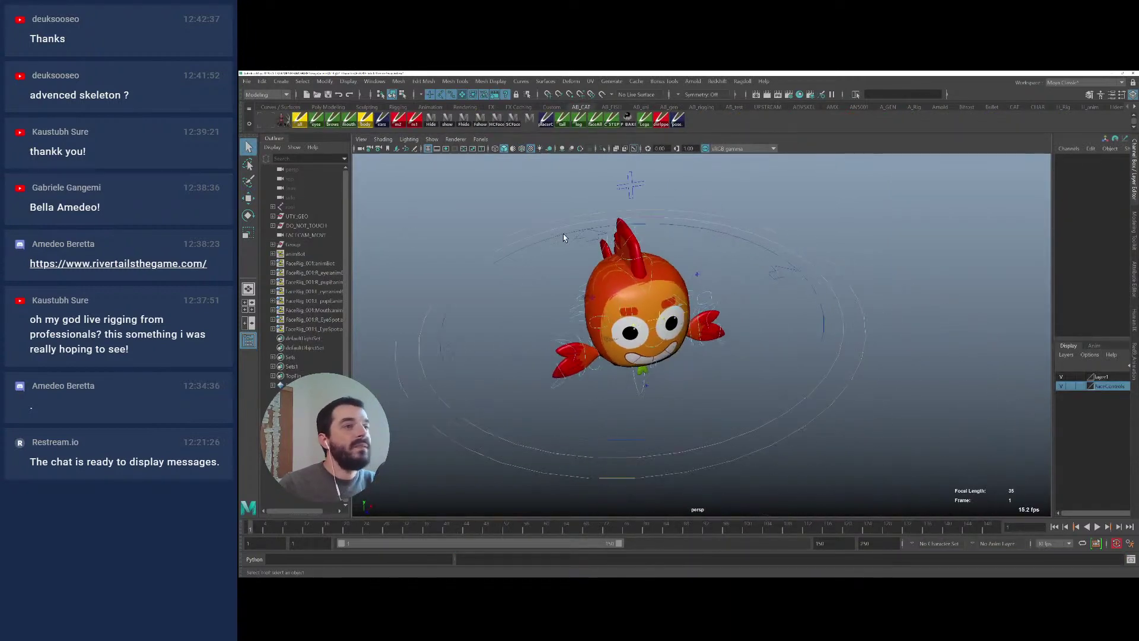
left_click_drag(564, 237, 614, 242, "alt")
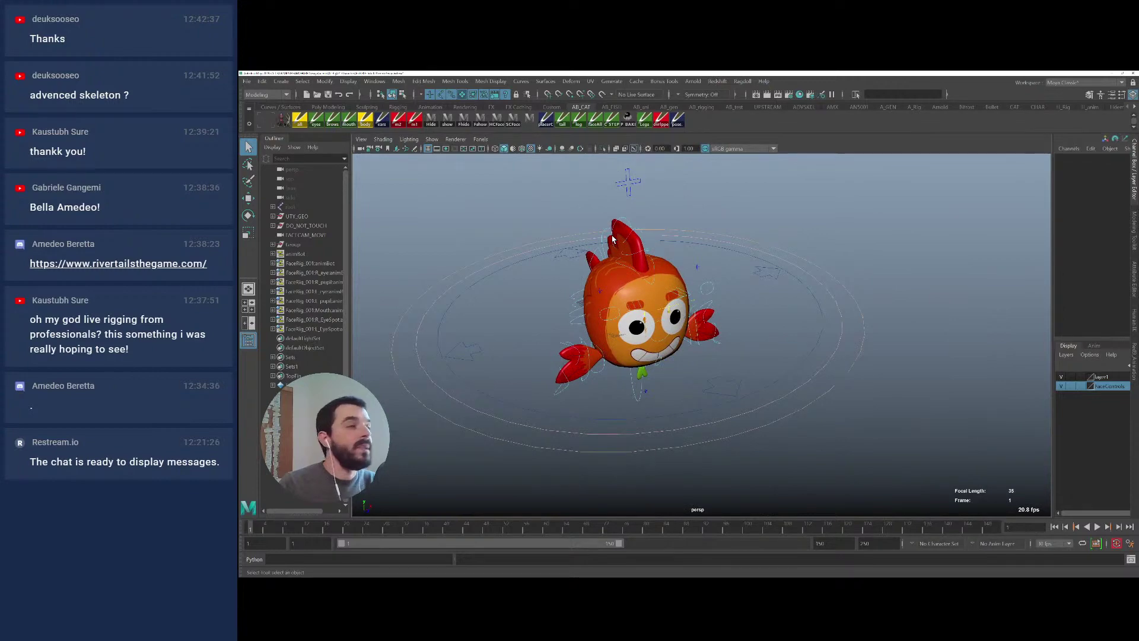
left_click(273, 225)
left_click(312, 255)
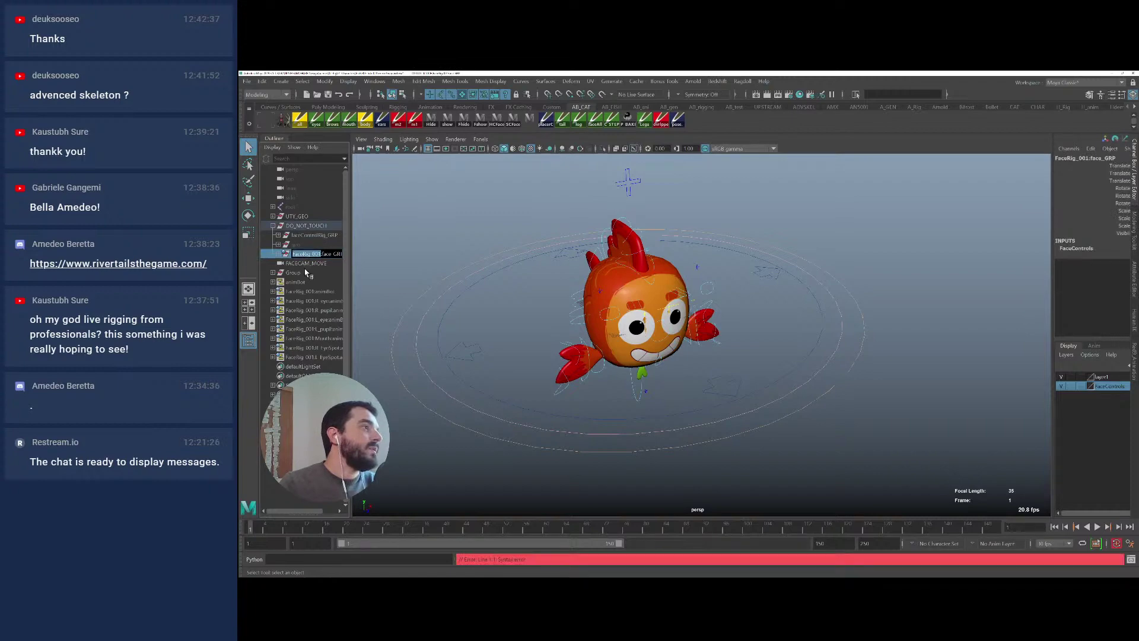
key("alt+Tab")
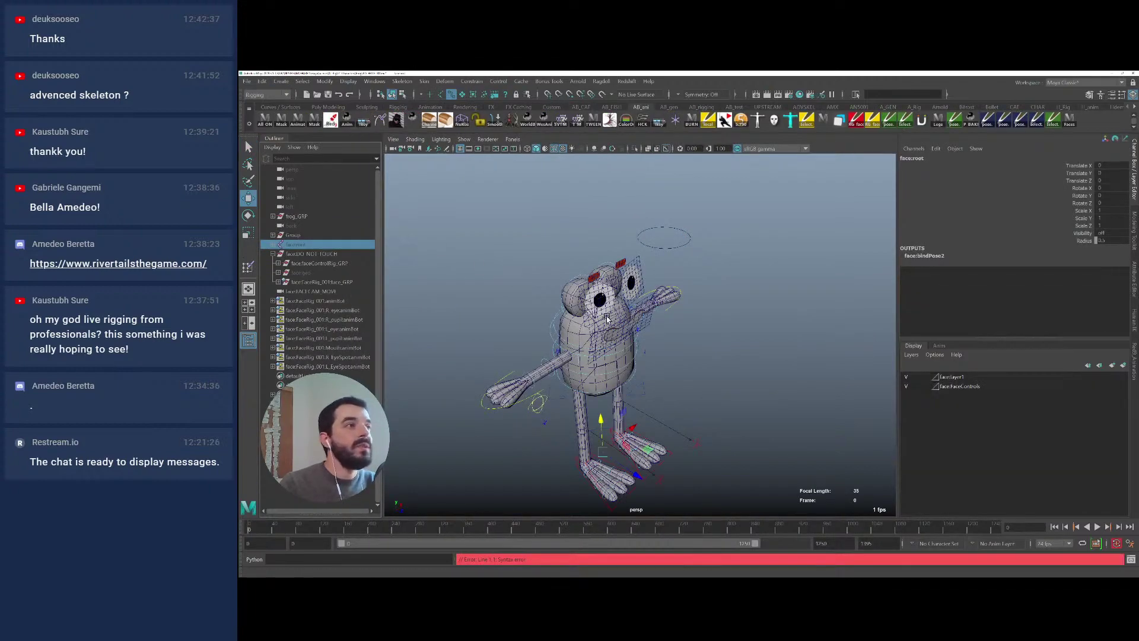
Delete the face namespace in the Namespace Editor, merging its contents with the root
left_click(368, 82)
mouse_move(416, 114)
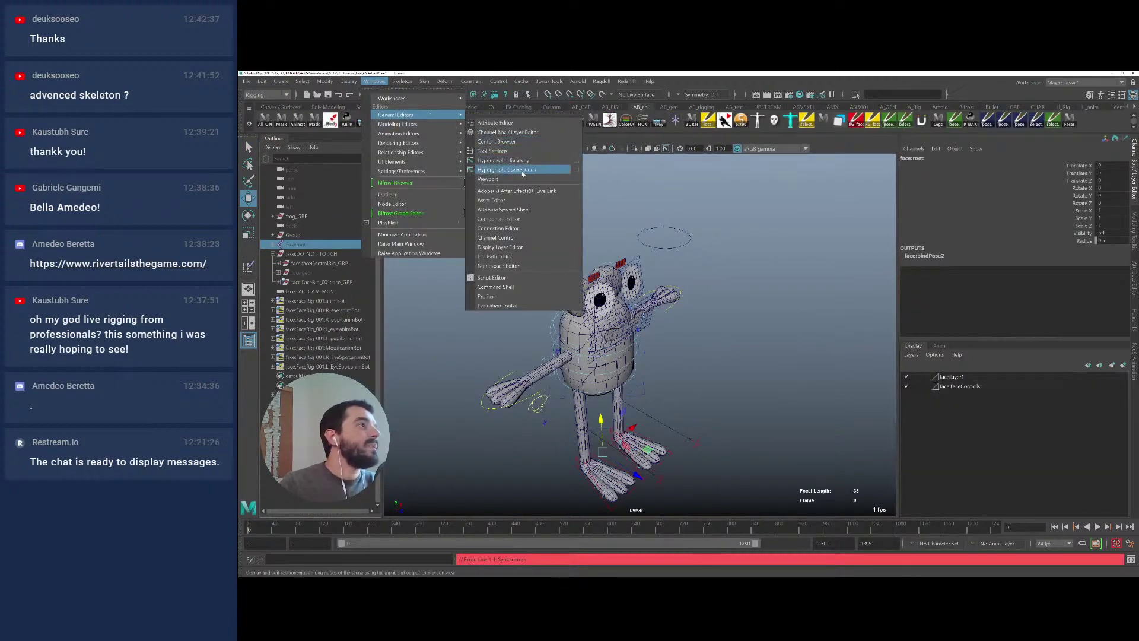
left_click(506, 266)
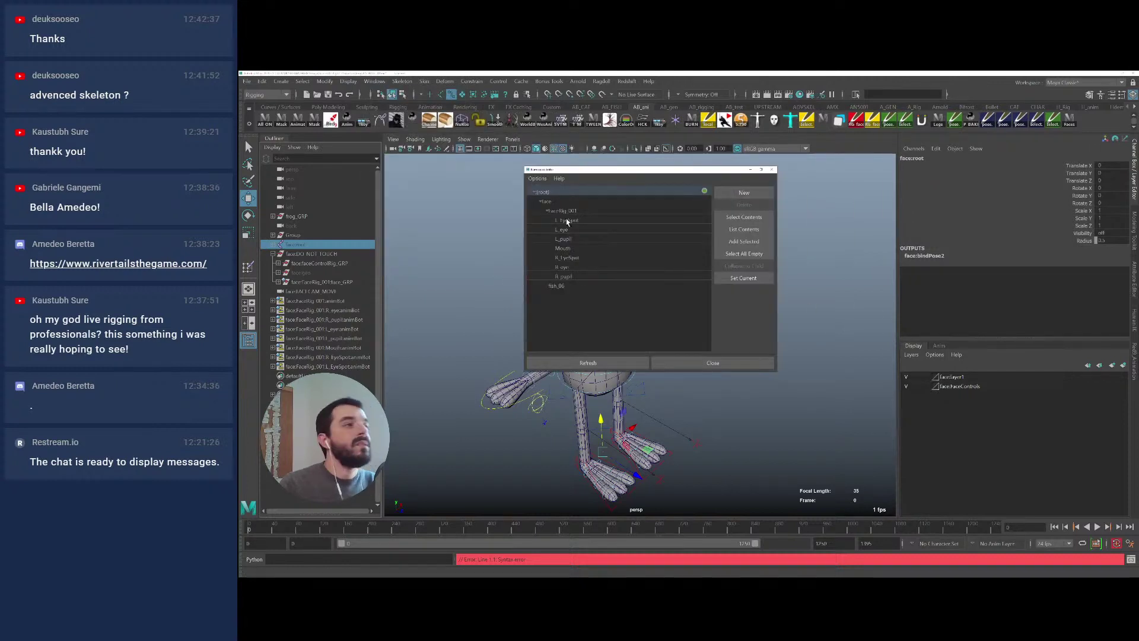
left_click(567, 212)
left_click(548, 202)
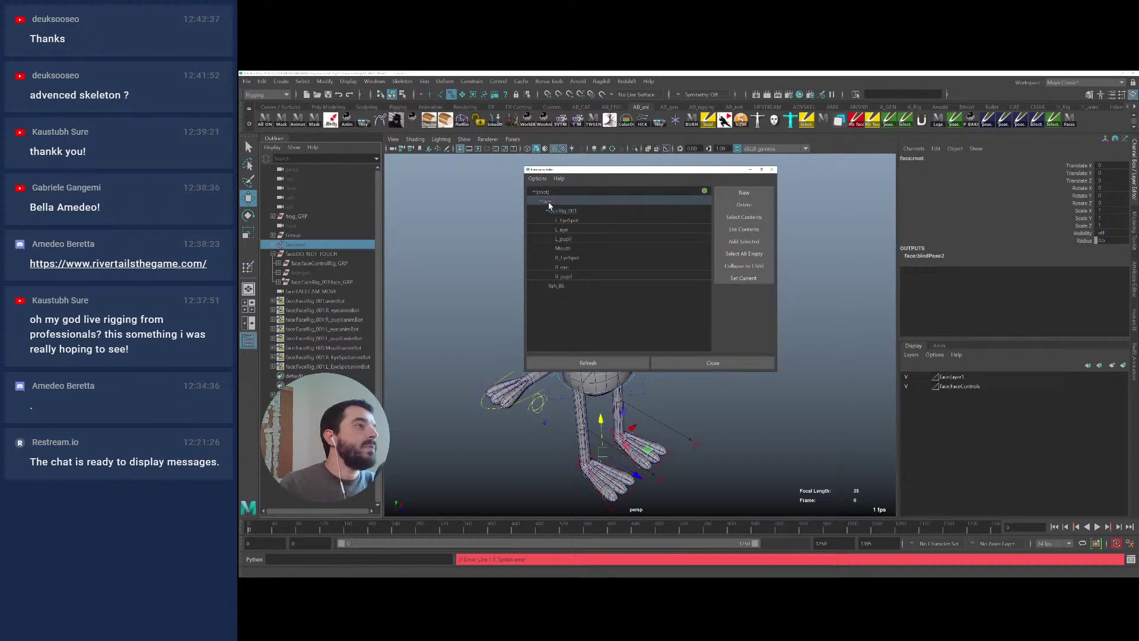
left_click(737, 206)
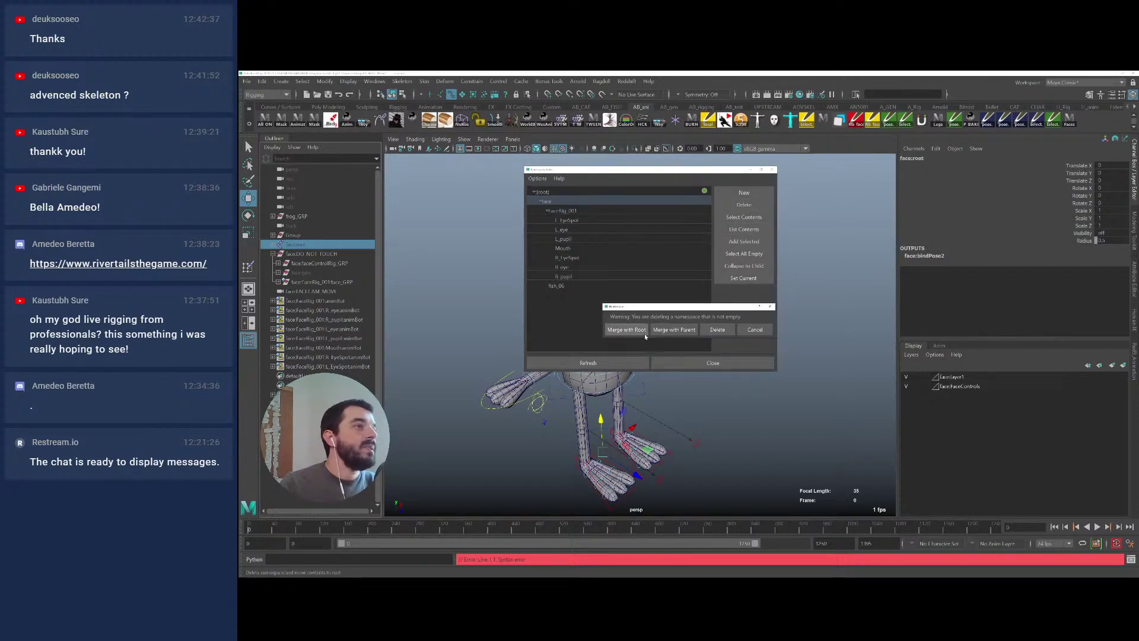
left_click(627, 330)
Delete the leftover fish namespace by merging it with the root, and close the Namespace Editor
left_click(553, 275)
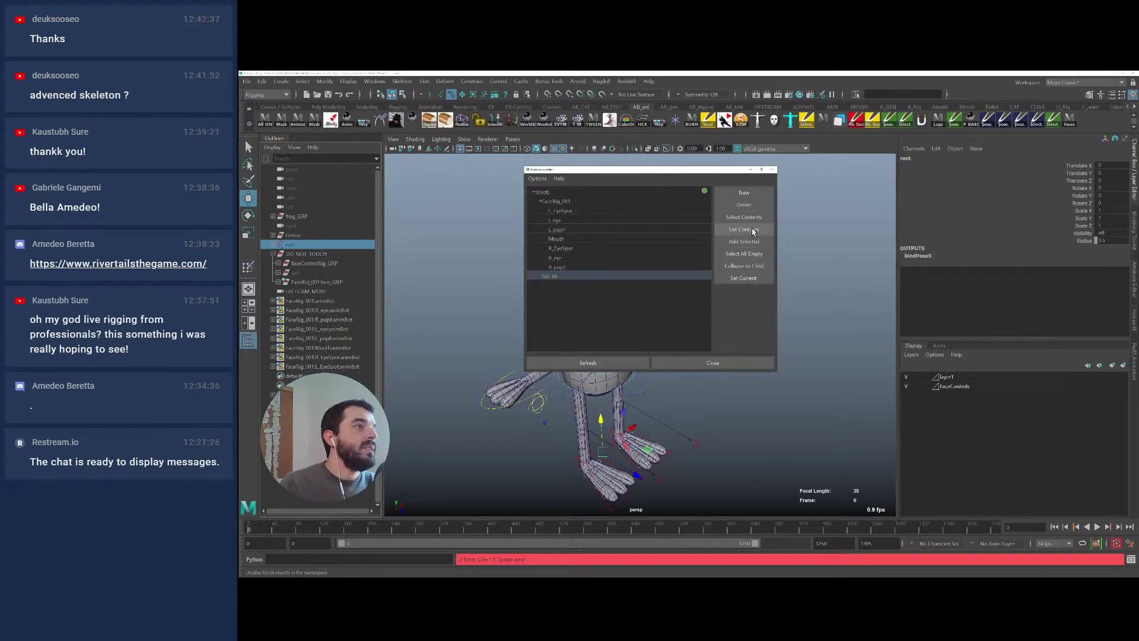
left_click(630, 327)
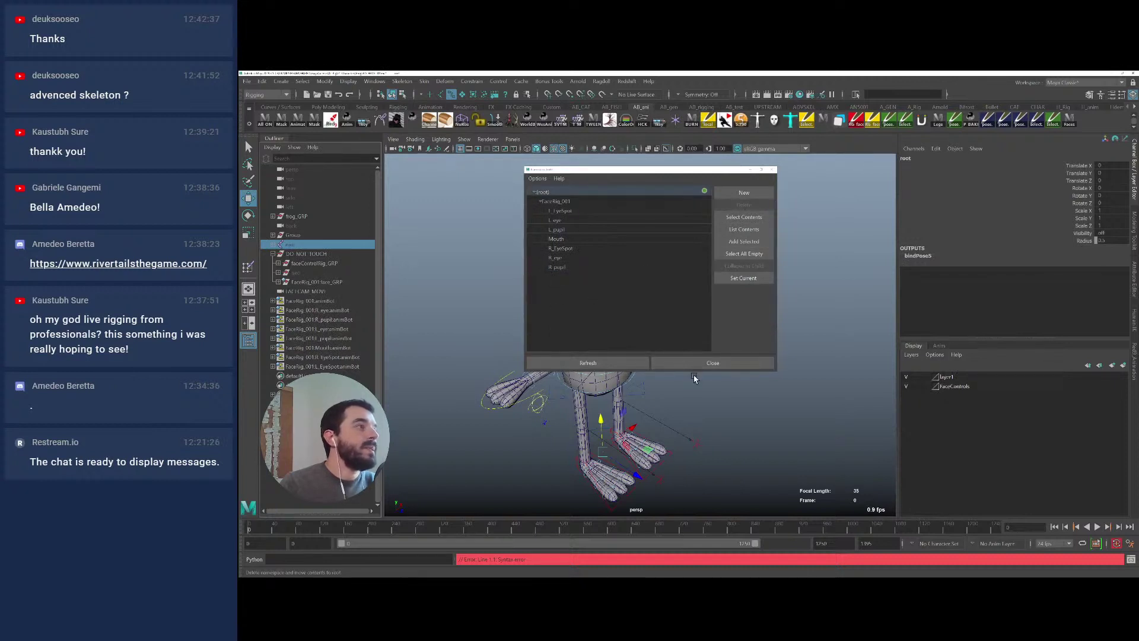
left_click(705, 365)
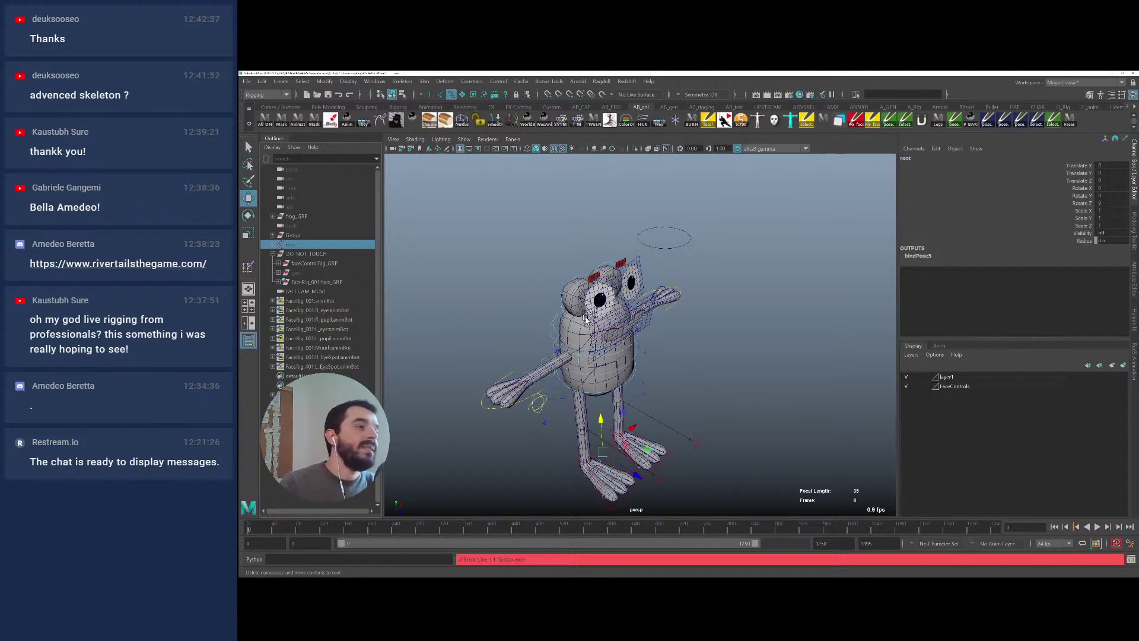
left_click_drag(586, 319, 617, 314, "alt")
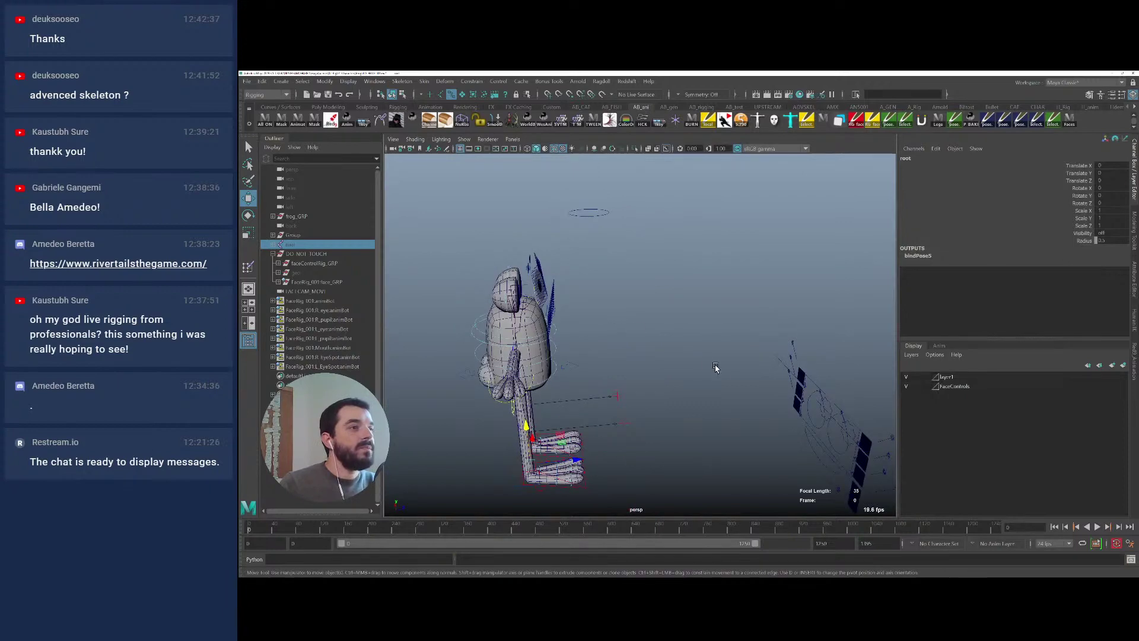
Test the L_pupil face control with a small move from the front view, and undo it
left_click_drag(715, 367, 492, 371, "alt")
right_click_drag(492, 371, 425, 366, "alt")
middle_click_drag(425, 366, 458, 275, "alt")
right_click_drag(458, 275, 486, 305, "alt")
left_click(592, 406)
left_click_drag(604, 407, 605, 409)
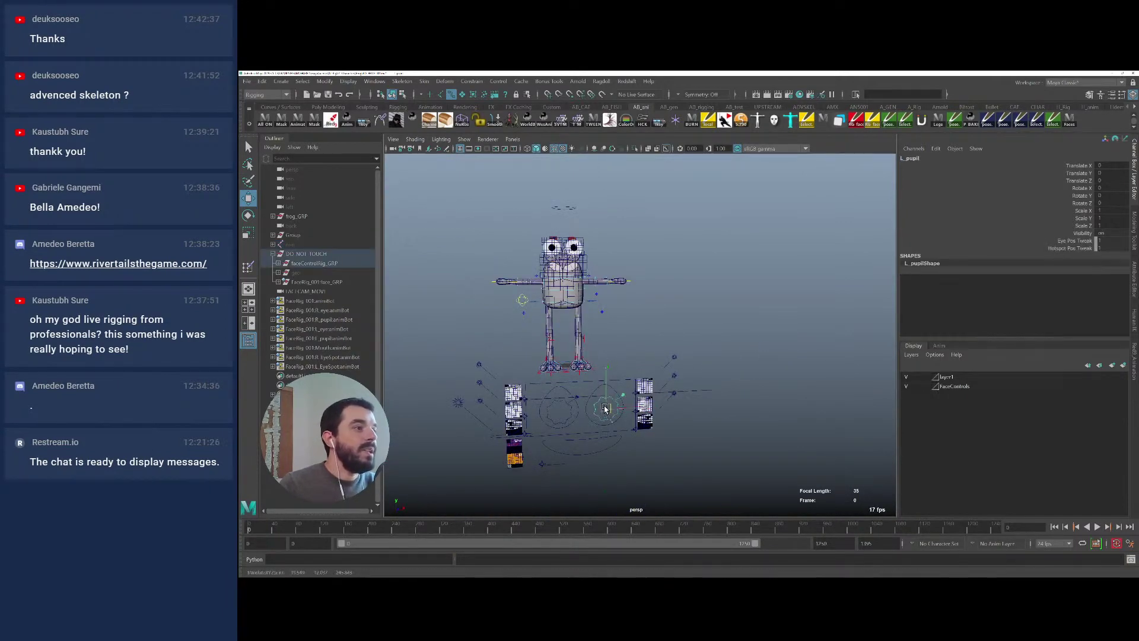
key("ctrl+z")
Check the face's fit from the front and side, and shift the faceElements_PLCCRV placement control along its depth axis to fit the frog's head
left_click_drag(430, 347, 504, 276, "alt")
middle_click_drag(504, 276, 523, 338, "alt")
right_click_drag(522, 338, 594, 354, "alt")
middle_click_drag(594, 355, 508, 359, "alt")
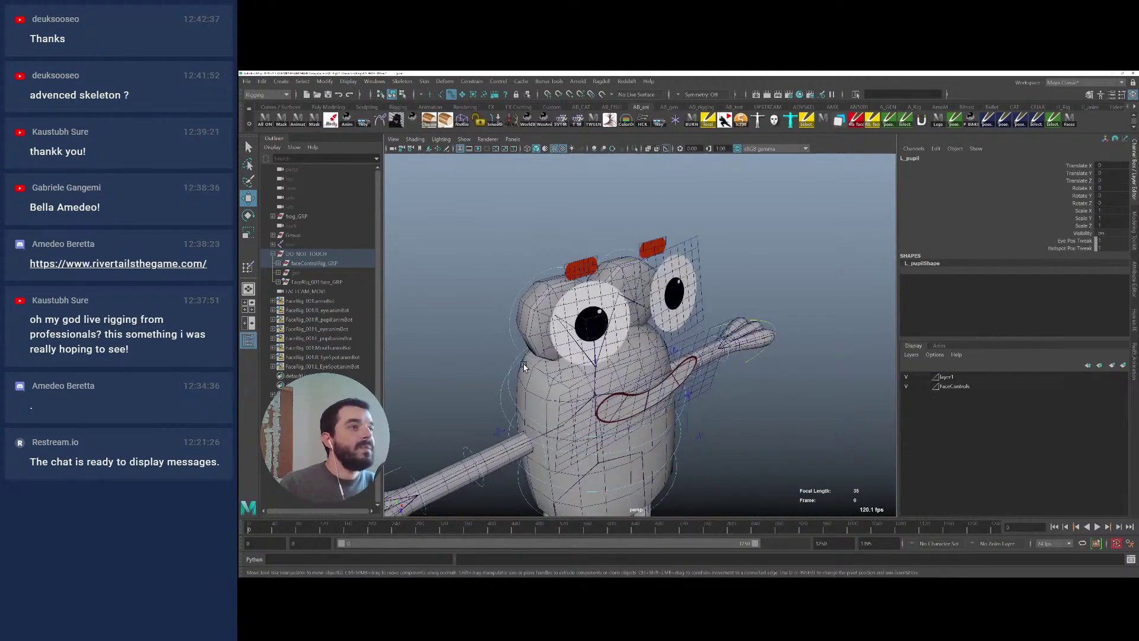
left_click_drag(525, 366, 572, 355, "alt")
right_click_drag(702, 370, 600, 311, "alt")
left_click_drag(704, 283, 711, 313)
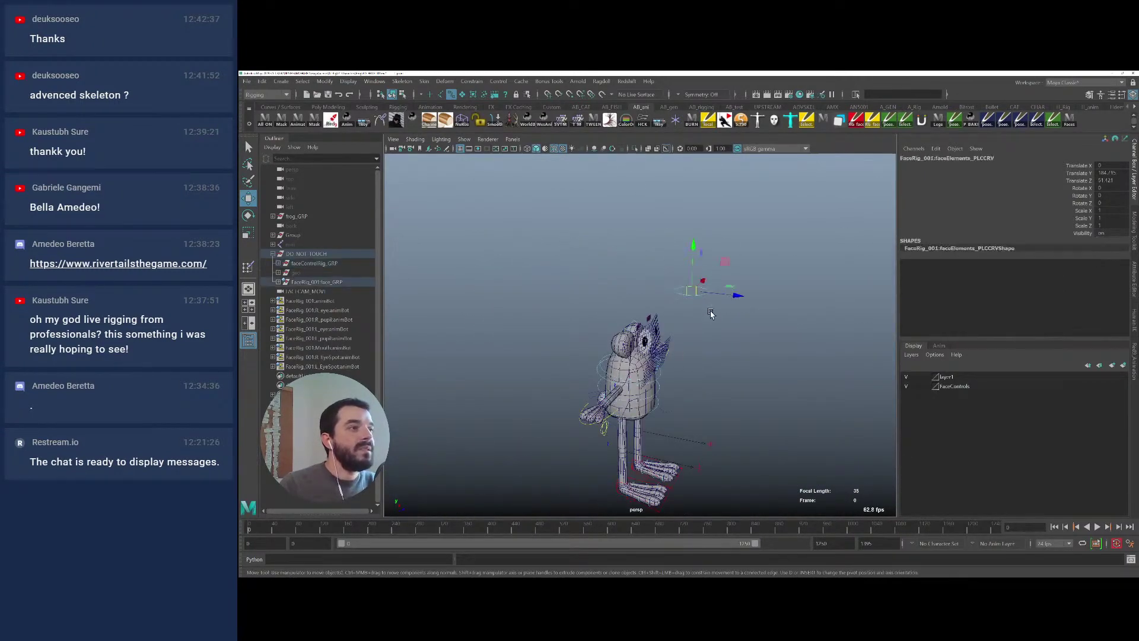
middle_click_drag(764, 385, 751, 375, "alt")
left_click_drag(751, 376, 688, 354, "alt")
middle_click_drag(688, 354, 755, 404, "alt")
right_click_drag(755, 404, 816, 417, "alt")
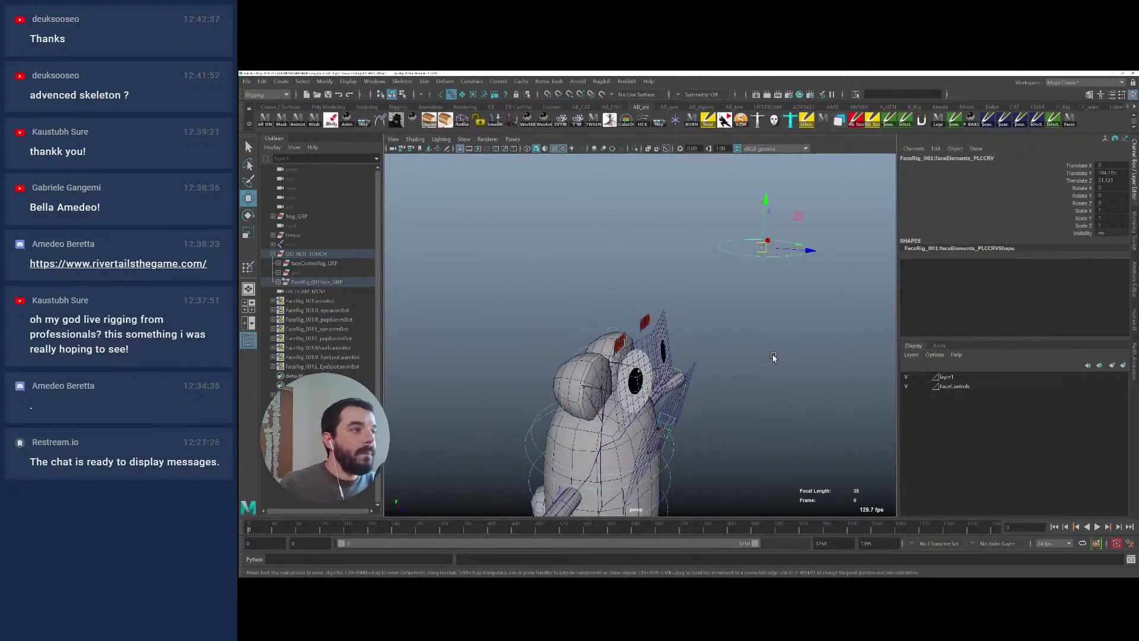
left_click_drag(805, 254, 507, 351)
Tilt the mouth_PLCCRV placement control and move it until the mouth sits against the front of the frog's body
left_click(509, 352)
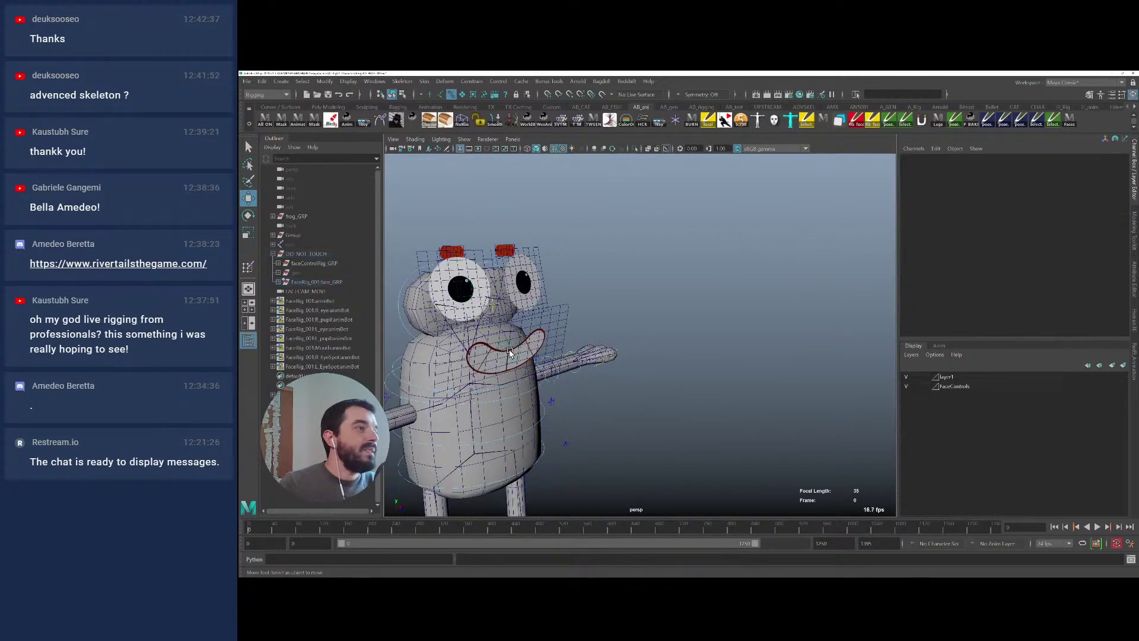
key("e")
left_click_drag(545, 369, 671, 387)
key("w")
scroll(640, 355, "up", 5)
key("ctrl+z")
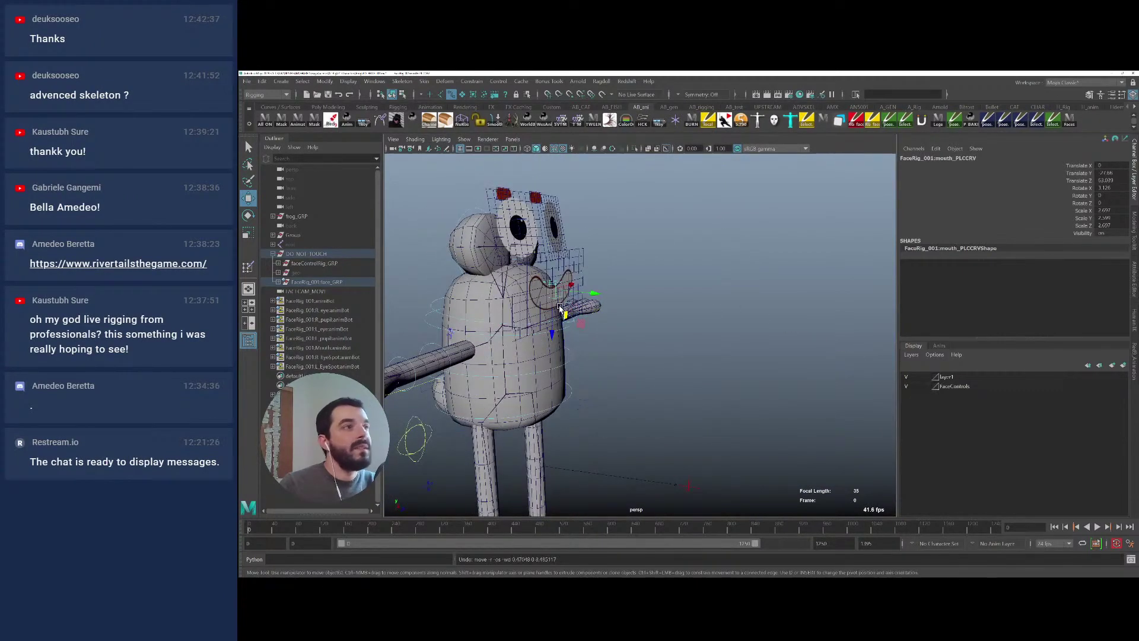
mouse_move(552, 333)
left_mouse_down()
mouse_move(559, 353)
mouse_move(558, 330)
left_mouse_up()
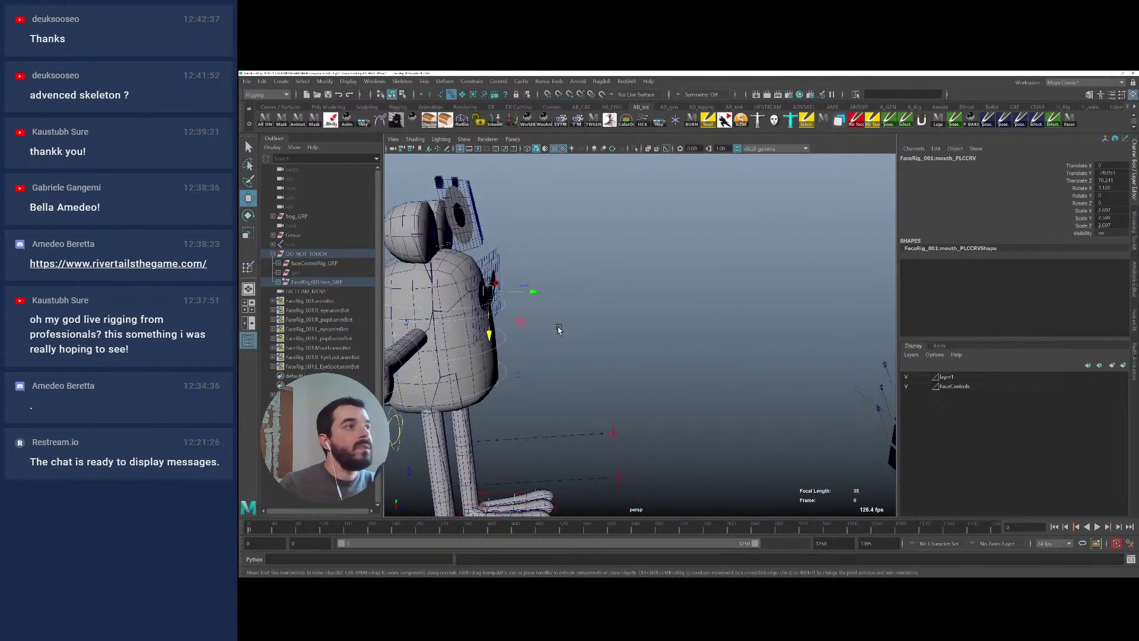
mouse_move(533, 288)
left_mouse_down()
mouse_move(548, 297)
mouse_move(511, 292)
left_mouse_up()
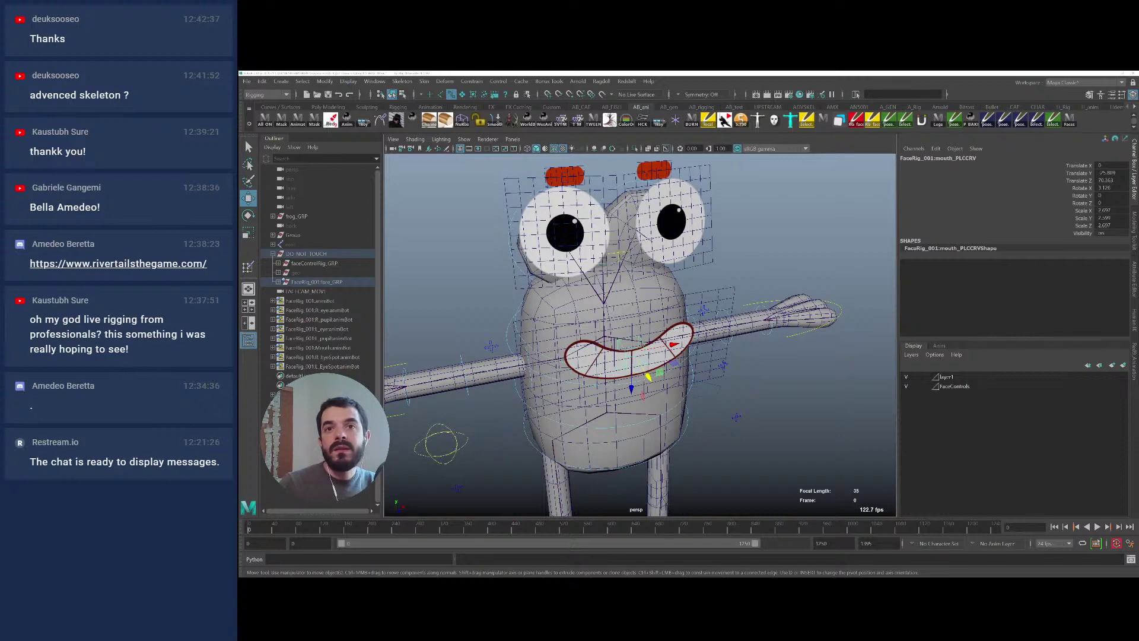
Open a file browser window and move it aside, look through the River Tails website in the web browser, and return to Maya
key("super+e")
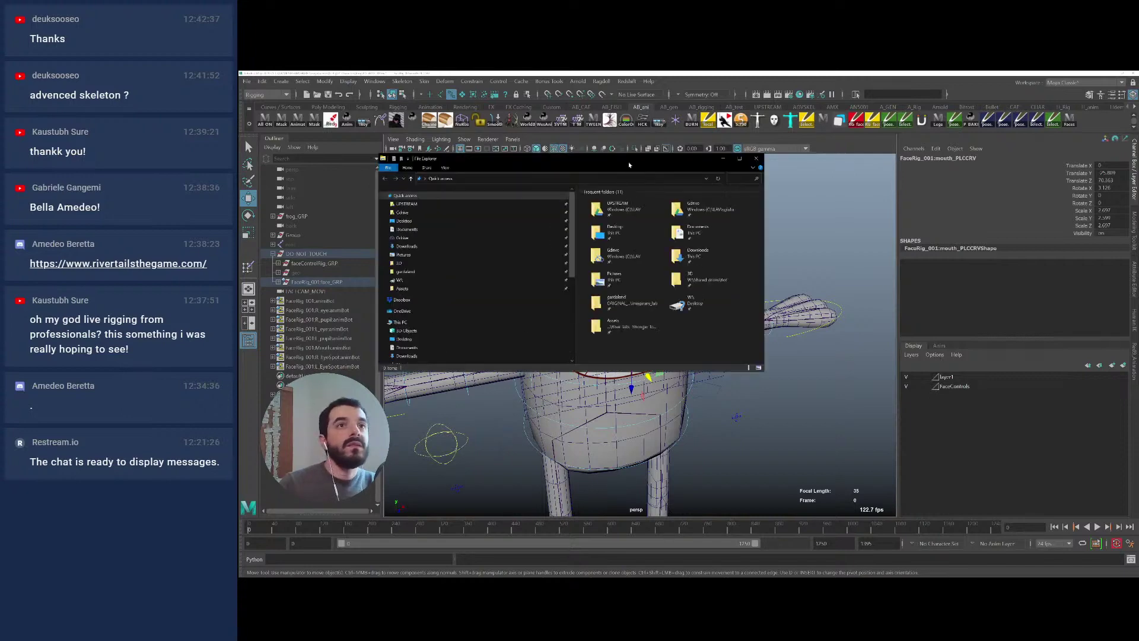
left_click_drag(567, 162, 1138, 238)
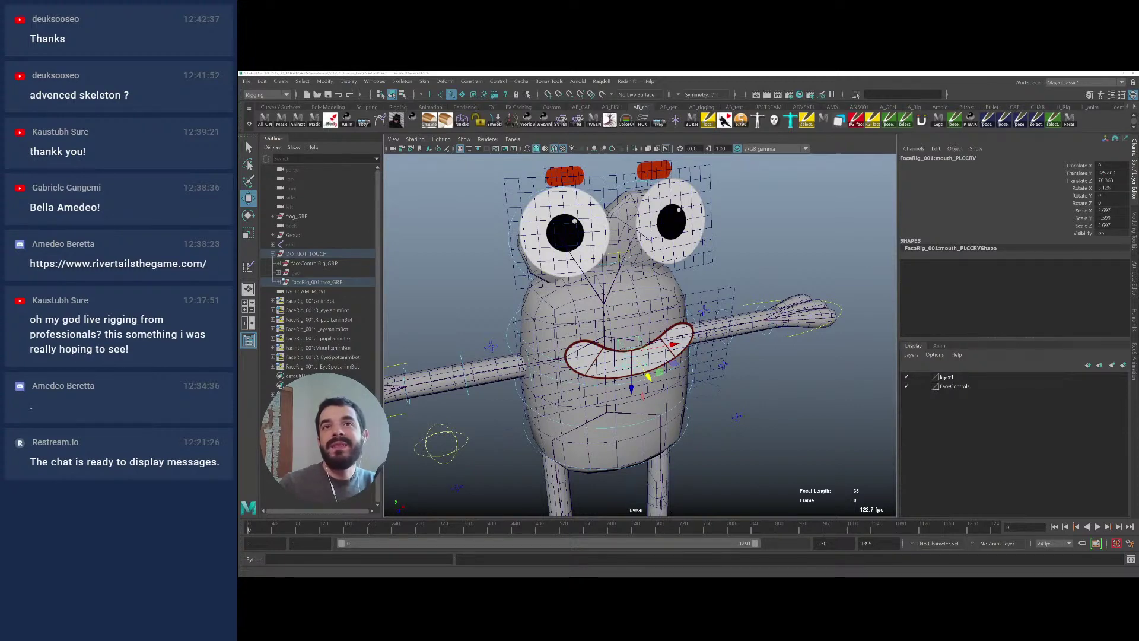
key("alt+Tab")
scroll(624, 252, "up", 5)
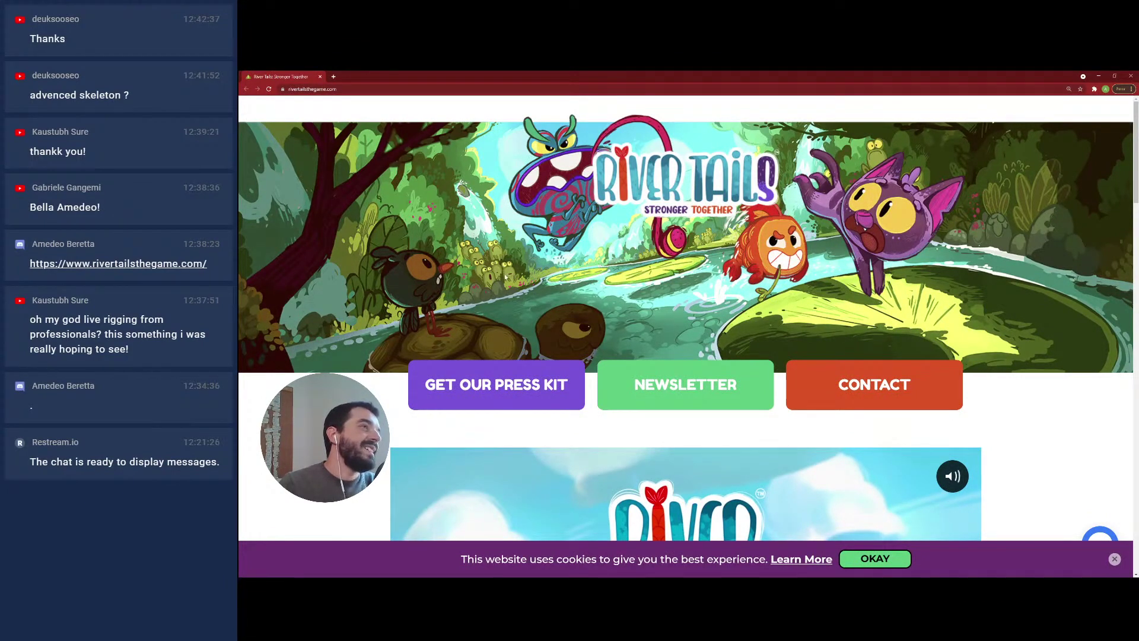
scroll(504, 274, "down", 10)
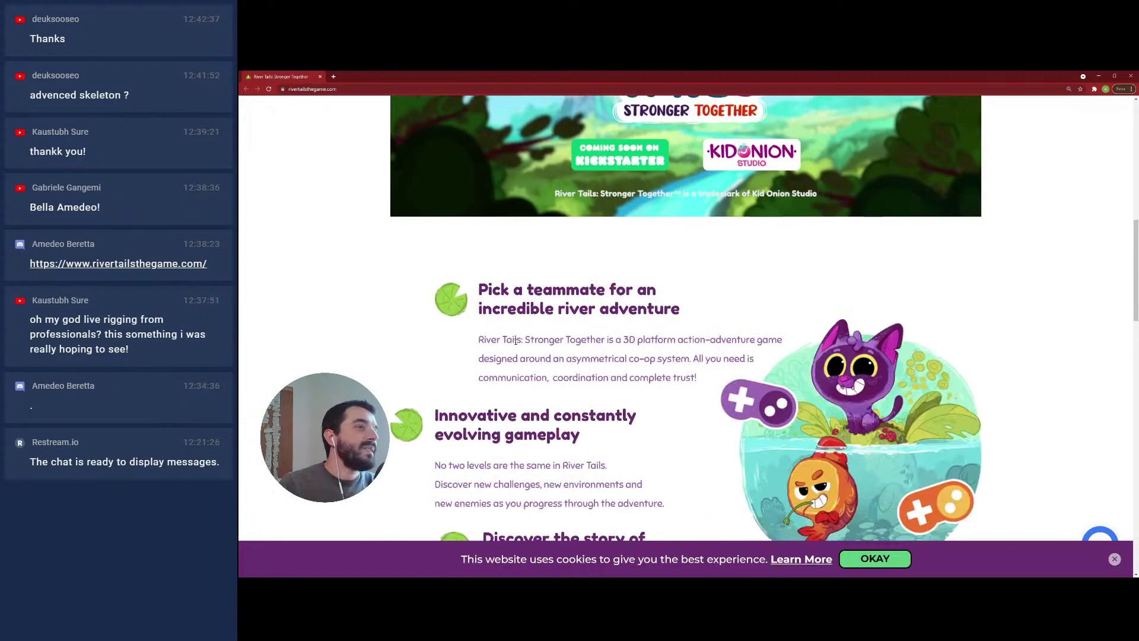
scroll(526, 344, "down", 4)
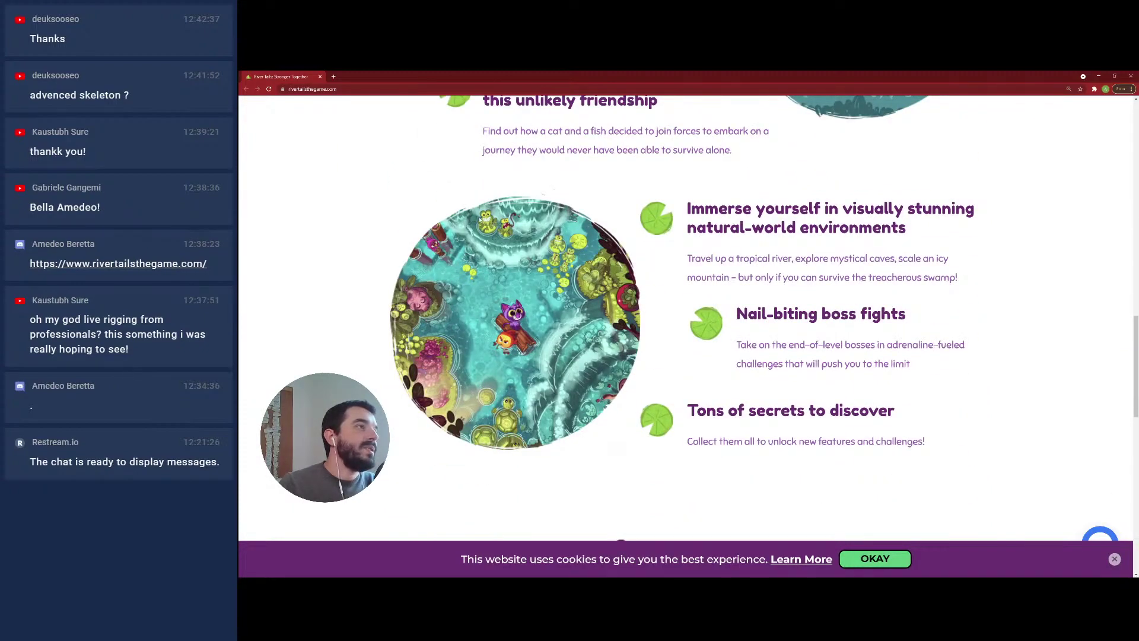
scroll(747, 265, "up", 4, "ctrl")
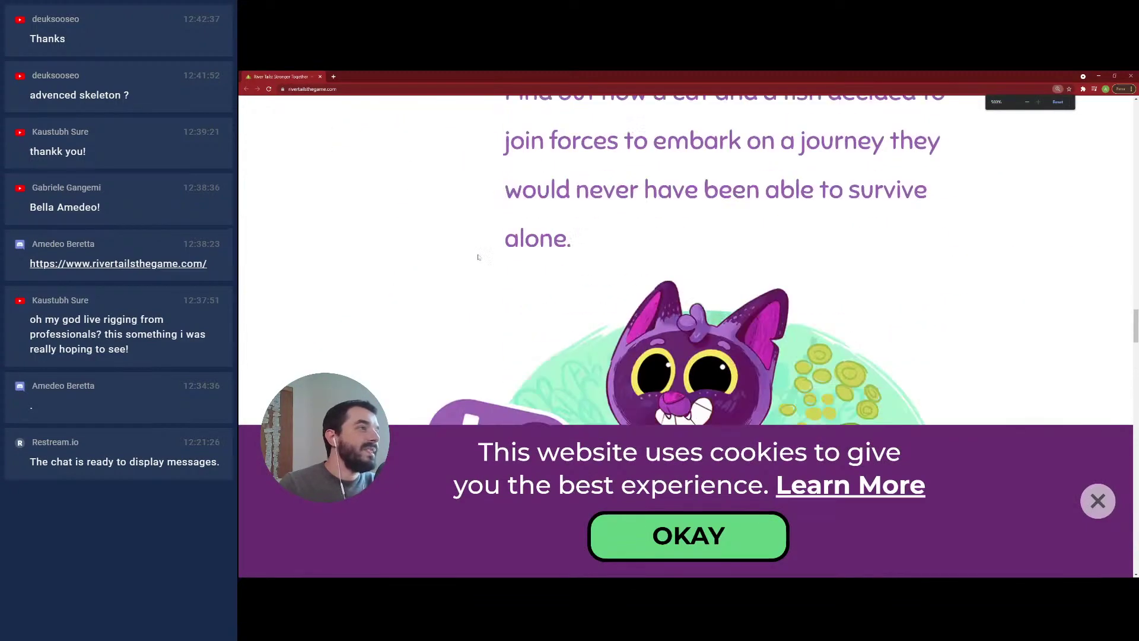
scroll(748, 265, "down", 3, "ctrl")
key("alt+Tab")
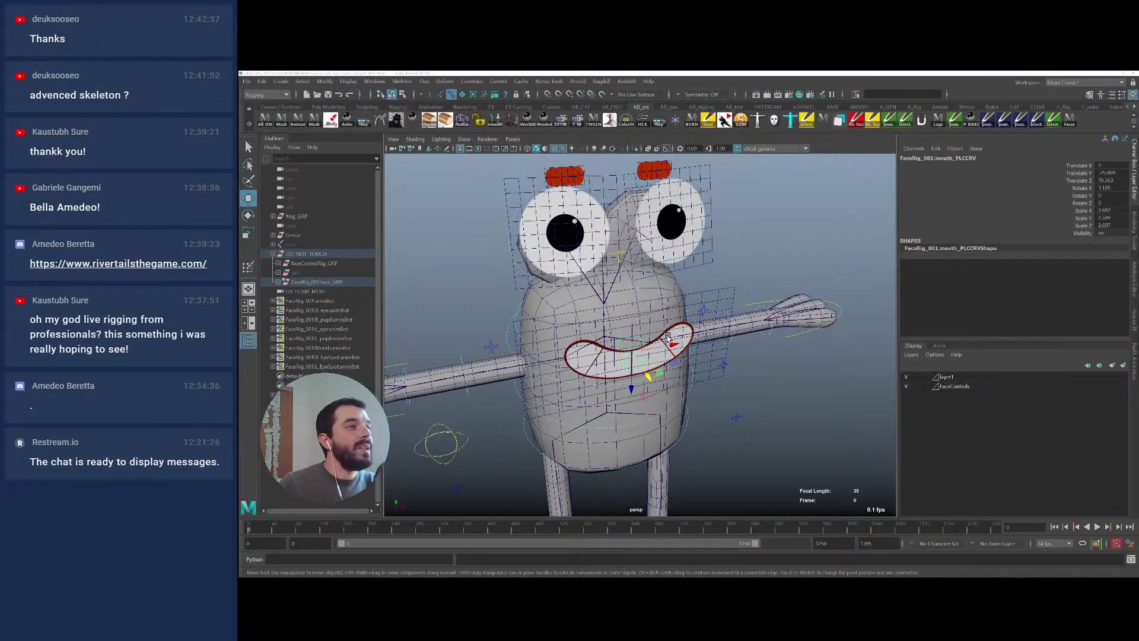
Lower the mouth placement control on the frog's body and rotate it to follow the front surface
left_click_drag(667, 337, 581, 289, "alt")
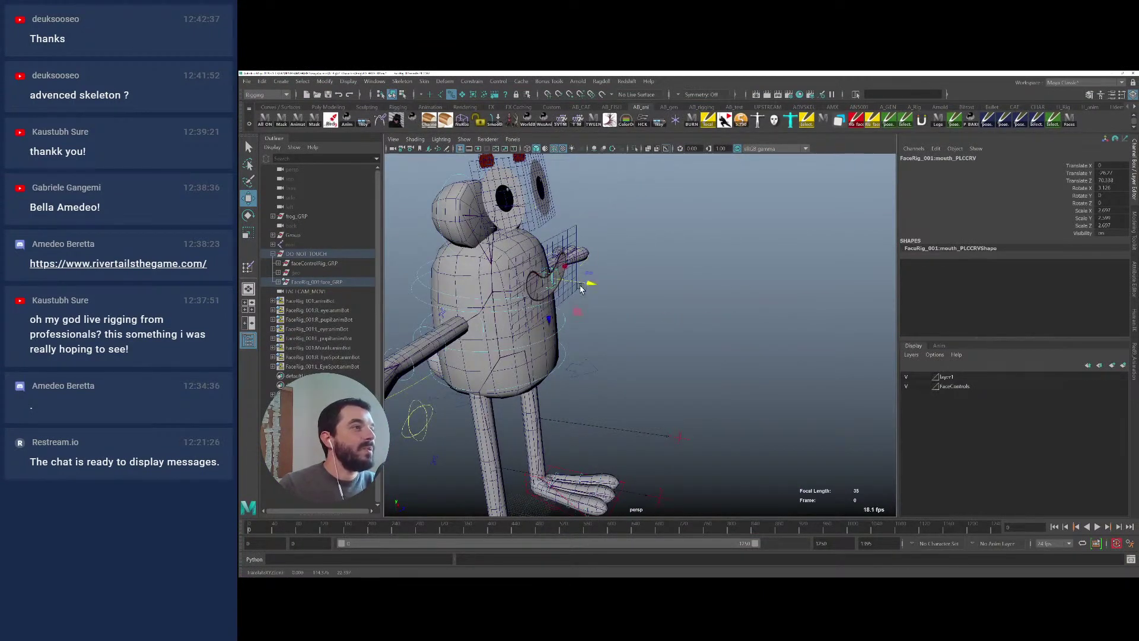
left_click_drag(551, 324, 746, 294)
key("e")
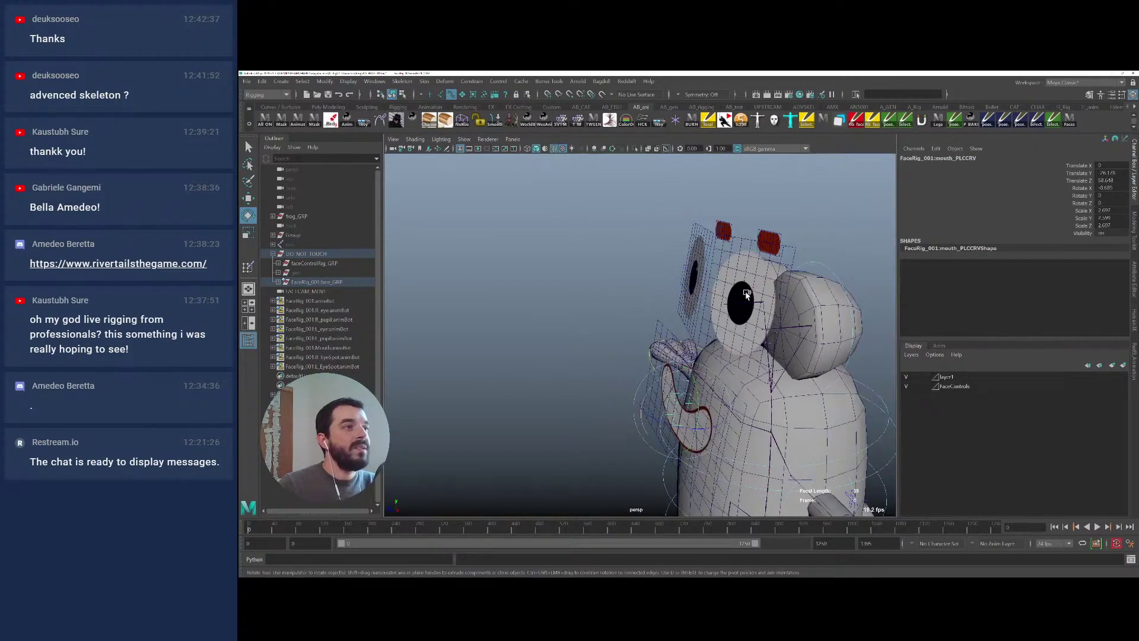
Move the right eye placement control closer to the character's right eyeball
scroll(686, 298, "up", 5)
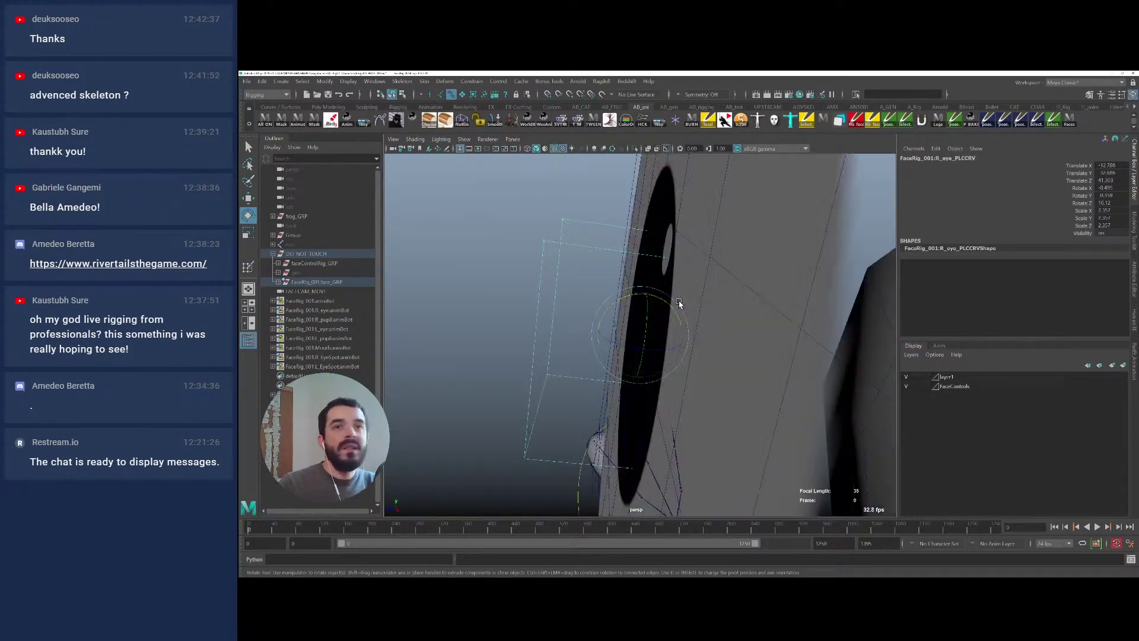
left_click_drag(676, 303, 355, 282, "alt")
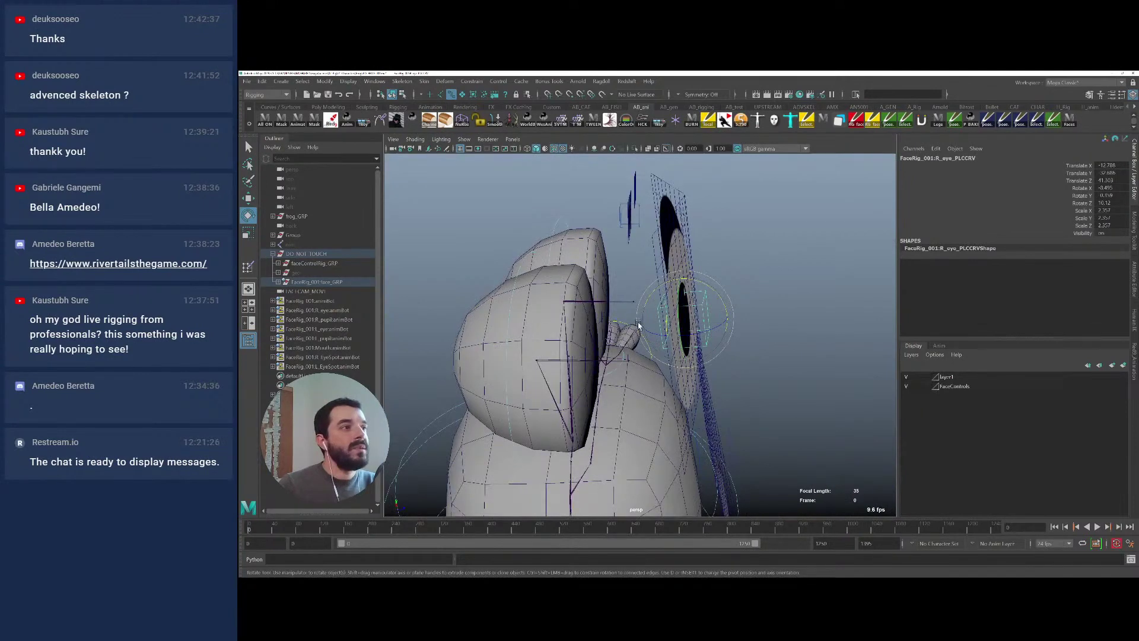
key("w")
left_click_drag(638, 325, 668, 317, "alt")
left_click_drag(719, 346, 659, 378)
left_click_drag(658, 378, 614, 381, "alt")
Scale the right eye placement control down to about 2.095 and rotate it so the eye plane stands upright
key("r")
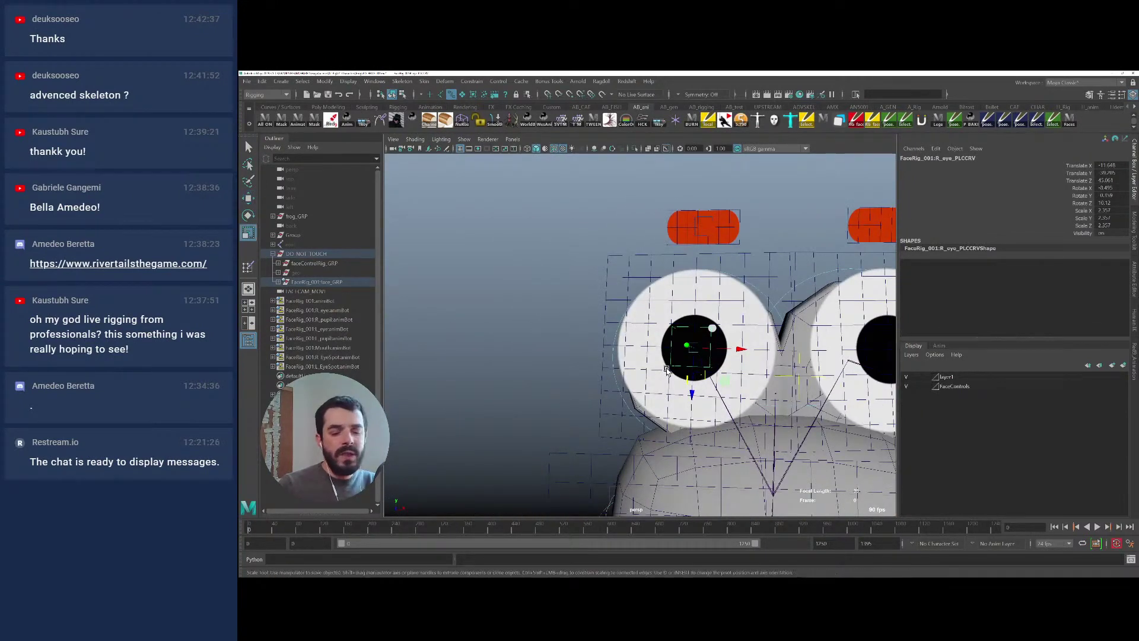
mouse_move(693, 353)
left_mouse_down()
mouse_move(678, 353)
mouse_move(701, 356)
mouse_move(683, 345)
mouse_move(697, 346)
left_mouse_up()
left_click_drag(698, 345, 670, 338, "alt")
key("w")
key("e")
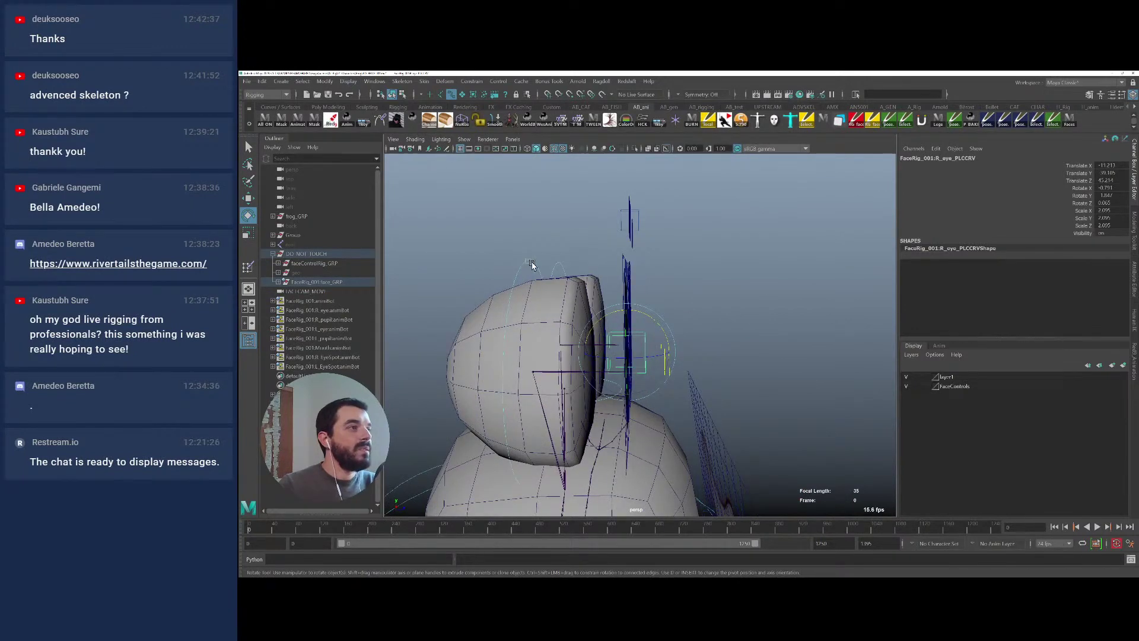
Try to match the rotation of the right eye placement control to the FKEye_R control
left_click(532, 268)
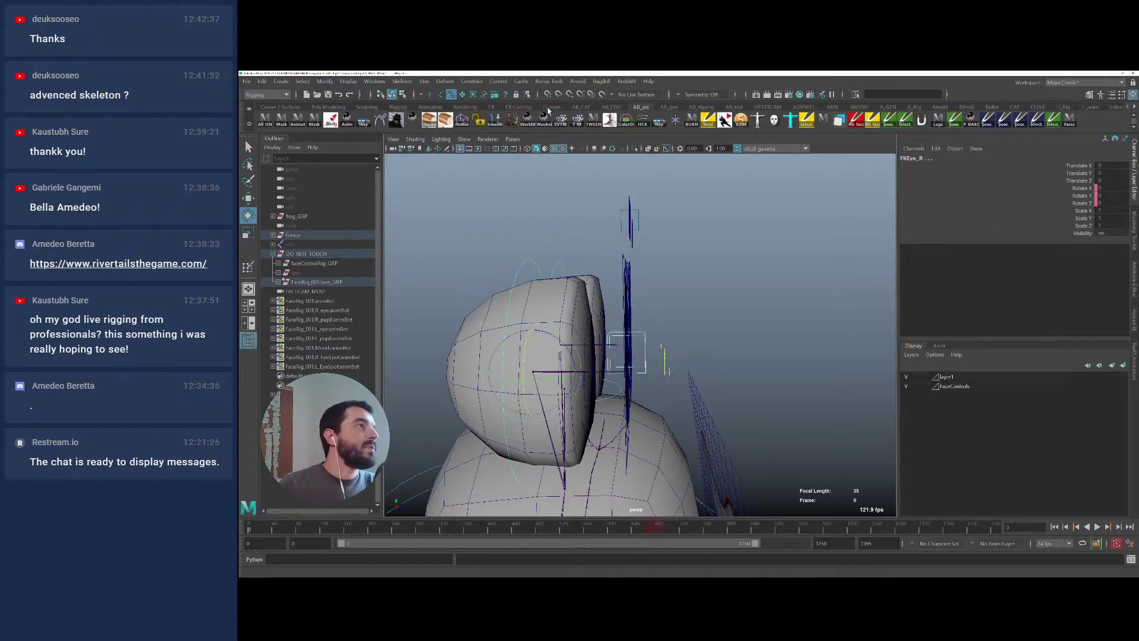
left_click(664, 108)
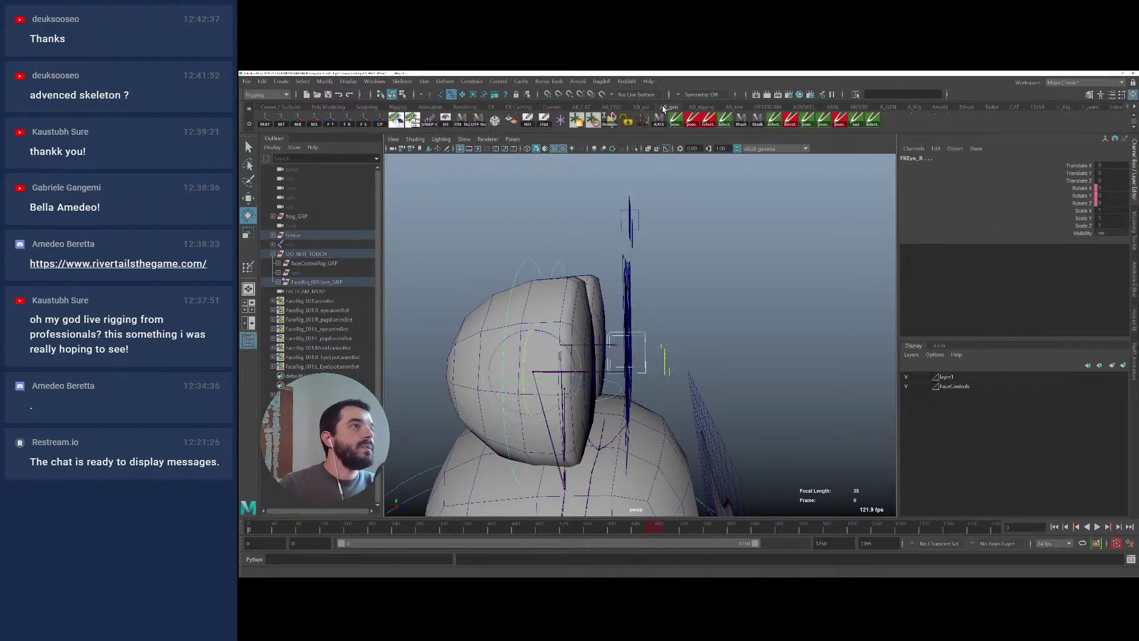
left_click(297, 124)
left_click_drag(691, 312, 670, 269, "alt")
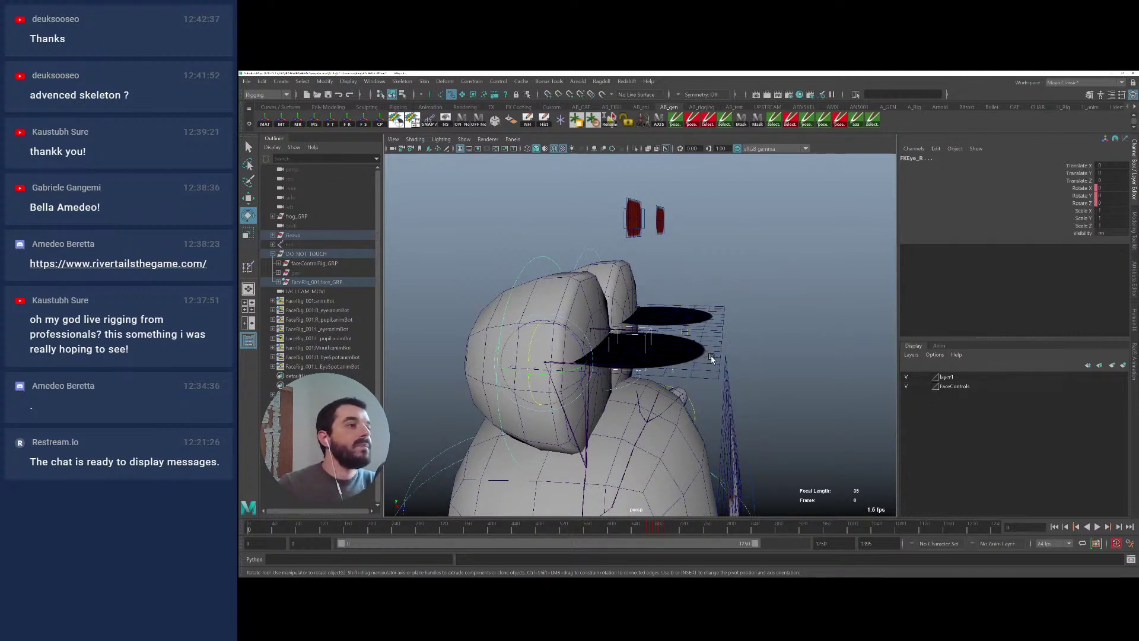
key("ctrl+z")
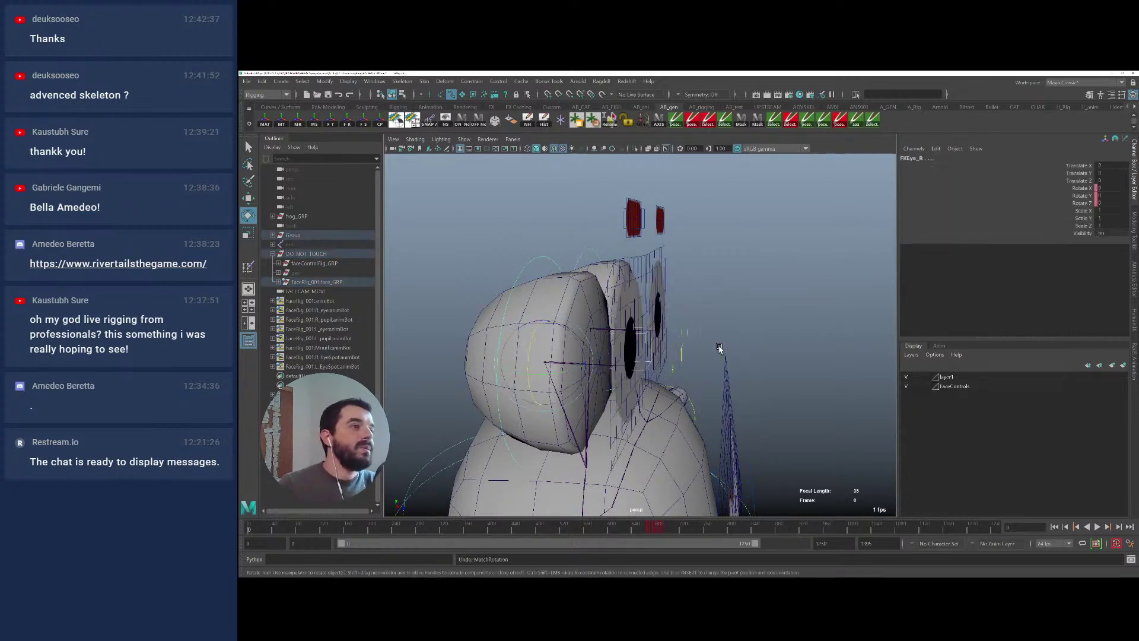
Tilt the right eye placement control slightly, push it back towards the eyeball and clear the selection
left_click(647, 339)
left_click_drag(653, 315, 654, 318)
key("w")
left_click(631, 392)
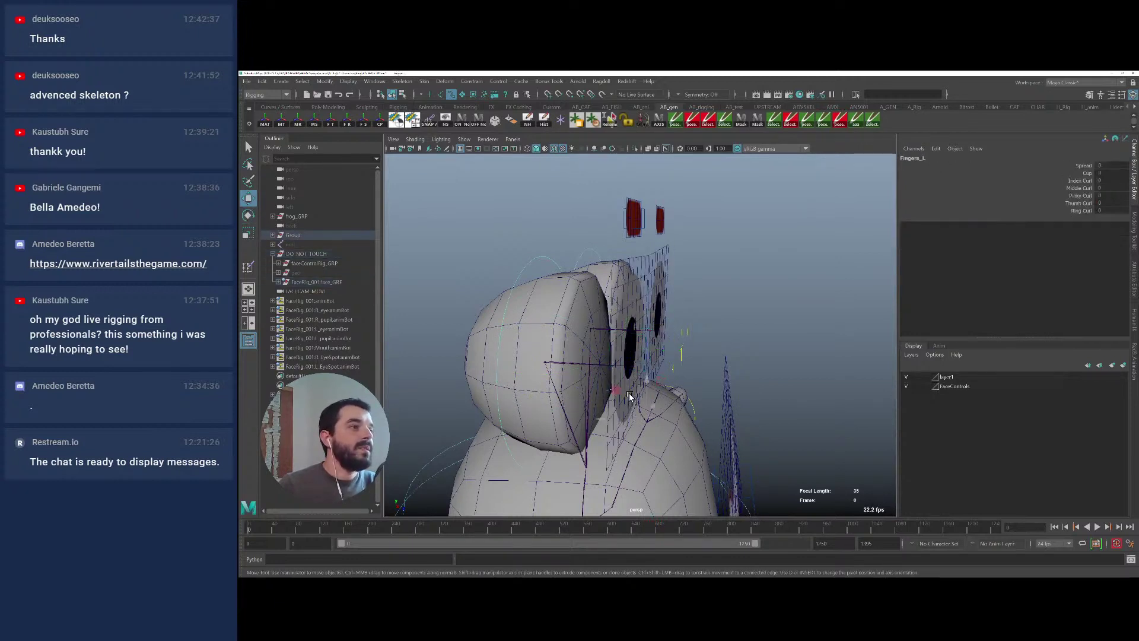
key("ctrl+z")
left_click_drag(631, 391, 574, 392)
left_click_drag(720, 401, 727, 394)
right_click_drag(728, 395, 516, 336, "alt")
key("q")
left_click_drag(516, 336, 783, 353, "alt")
left_click(743, 367)
left_click(735, 297)
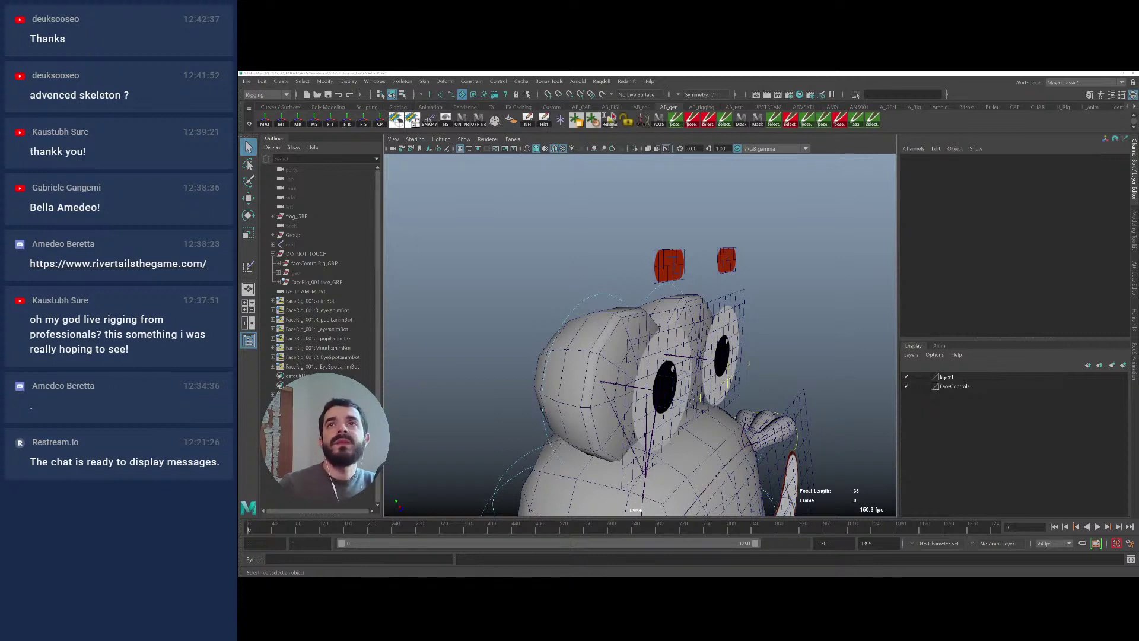
Switch to the browser and look through the River Tails game page down to its footer
key("alt+Tab")
scroll(612, 341, "down", 2)
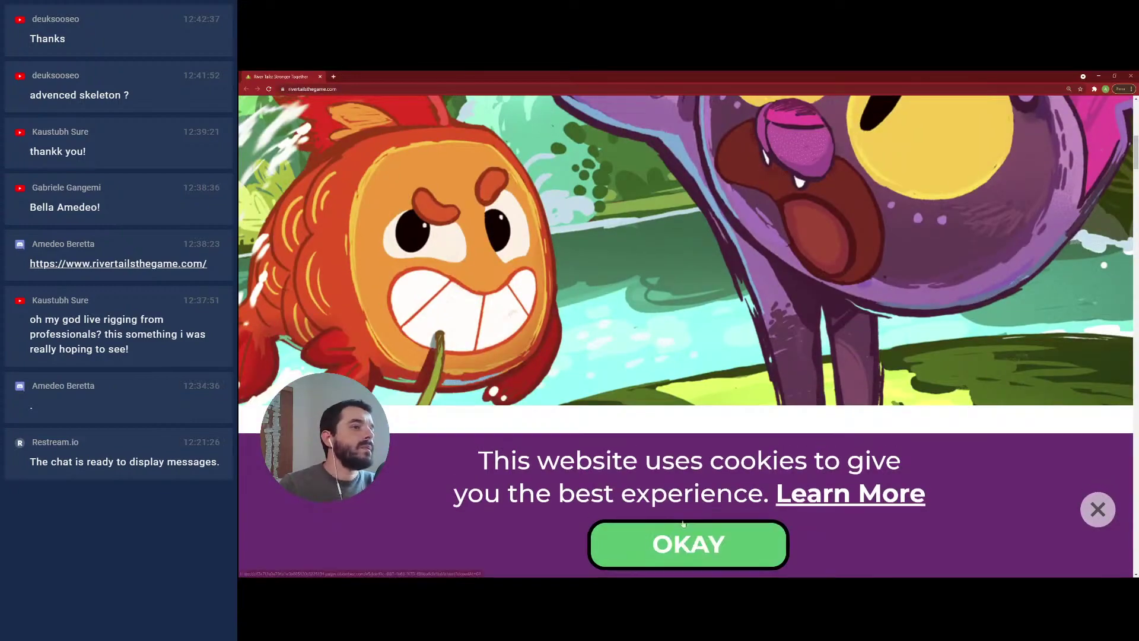
scroll(407, 392, "down", 10)
scroll(407, 390, "down", 12)
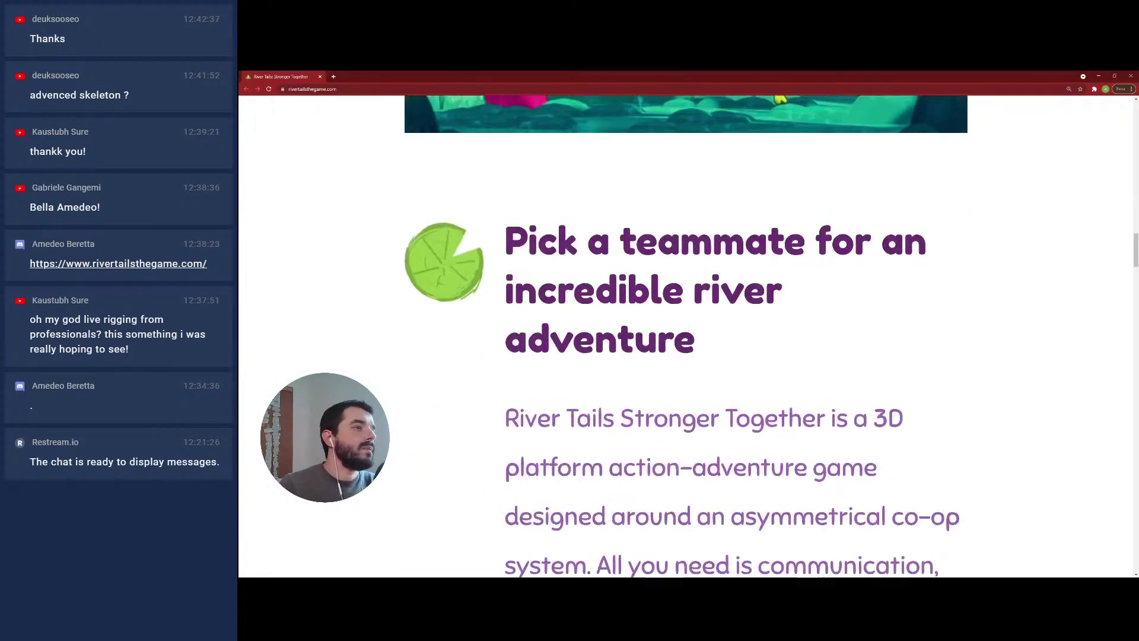
scroll(385, 388, "down", 15)
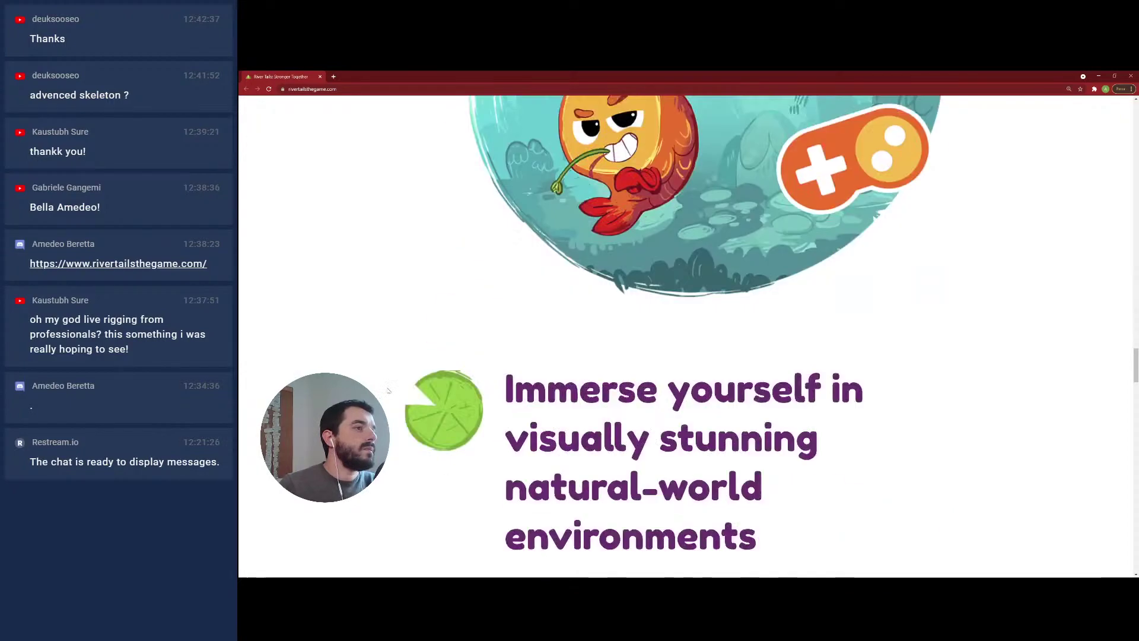
scroll(390, 384, "down", 15)
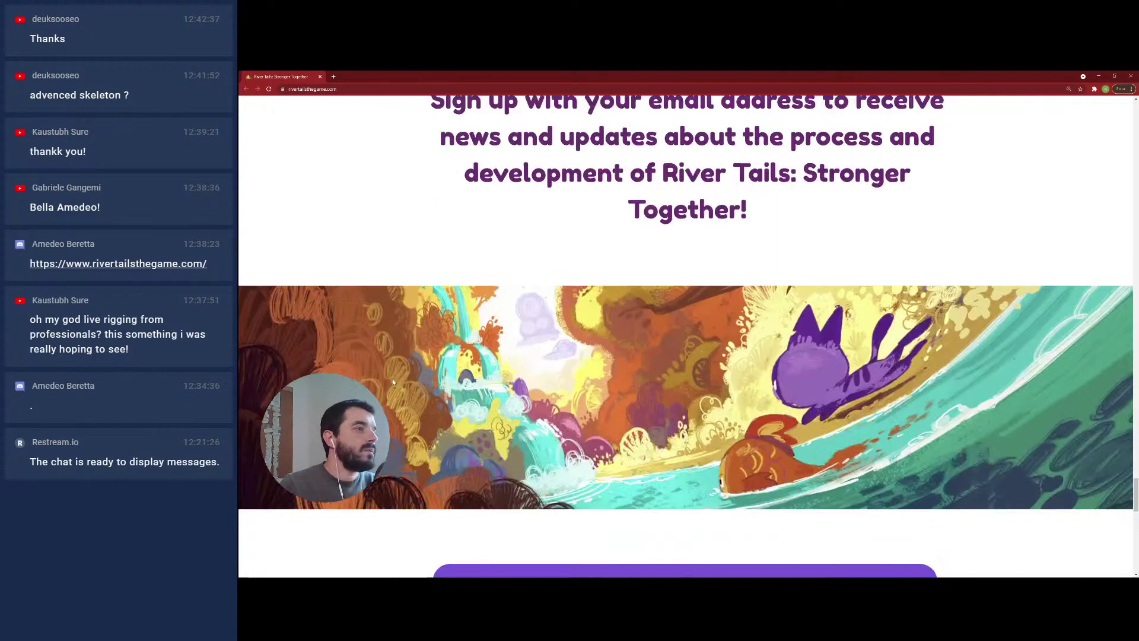
scroll(394, 380, "down", 3)
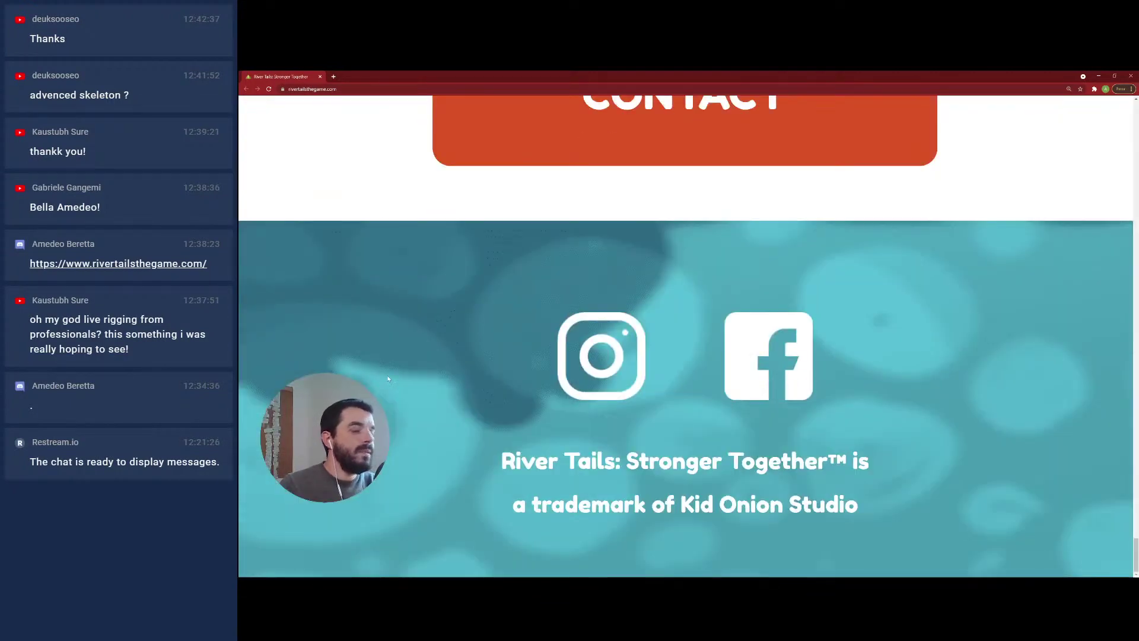
Reload the River Tails page at default zoom and enlarge its section of game features and character artwork
key("ctrl+0")
scroll(401, 350, "up", 5)
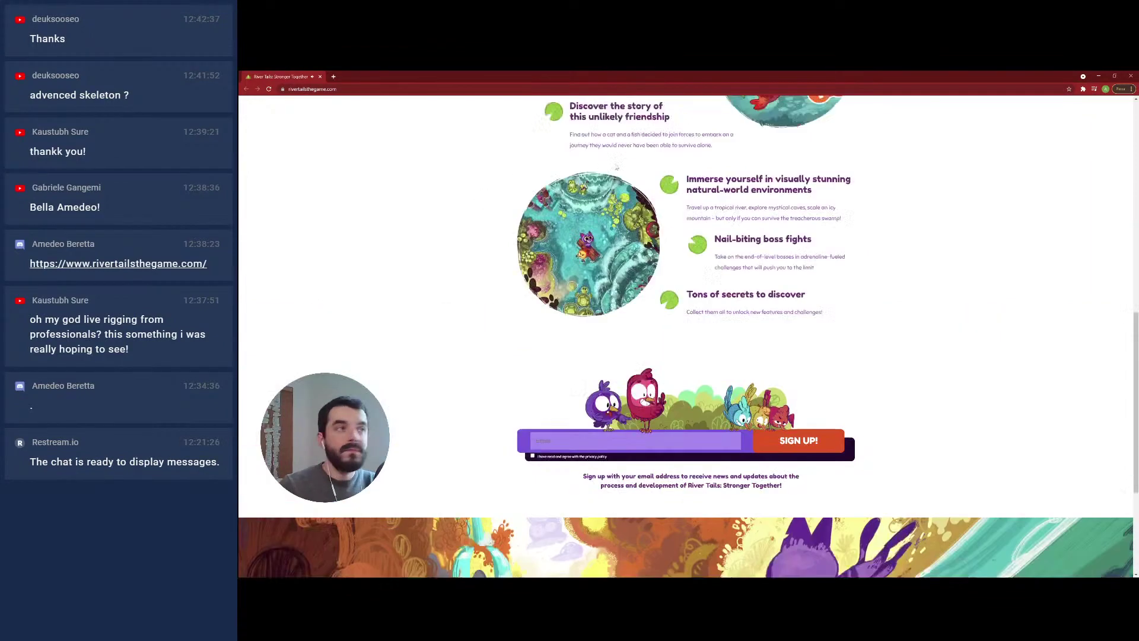
right_click(314, 78)
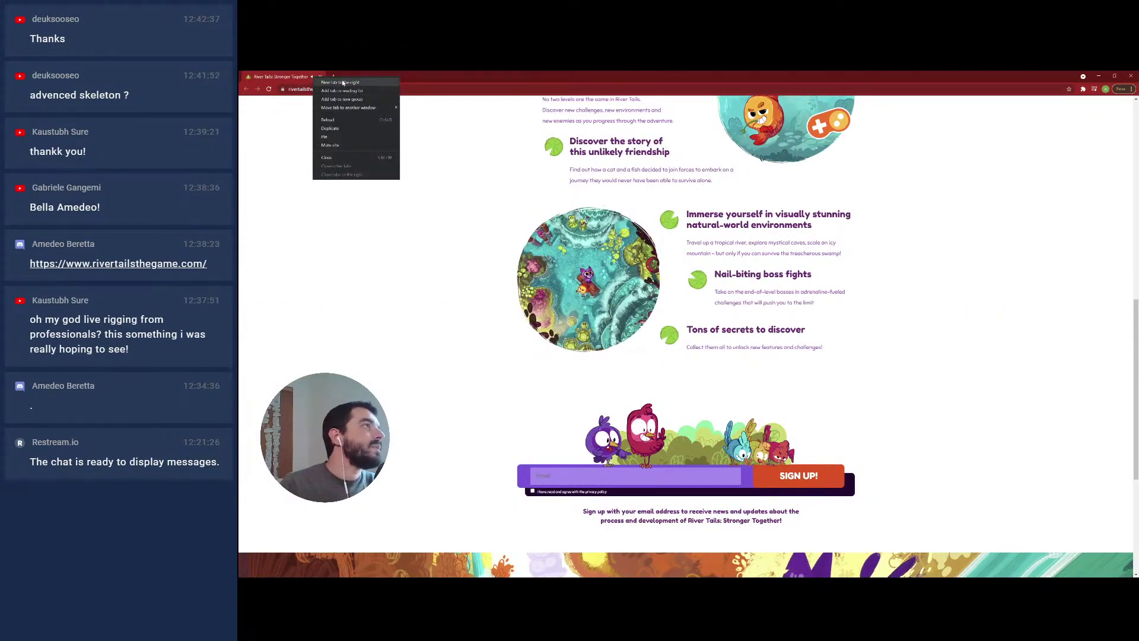
left_click(329, 120)
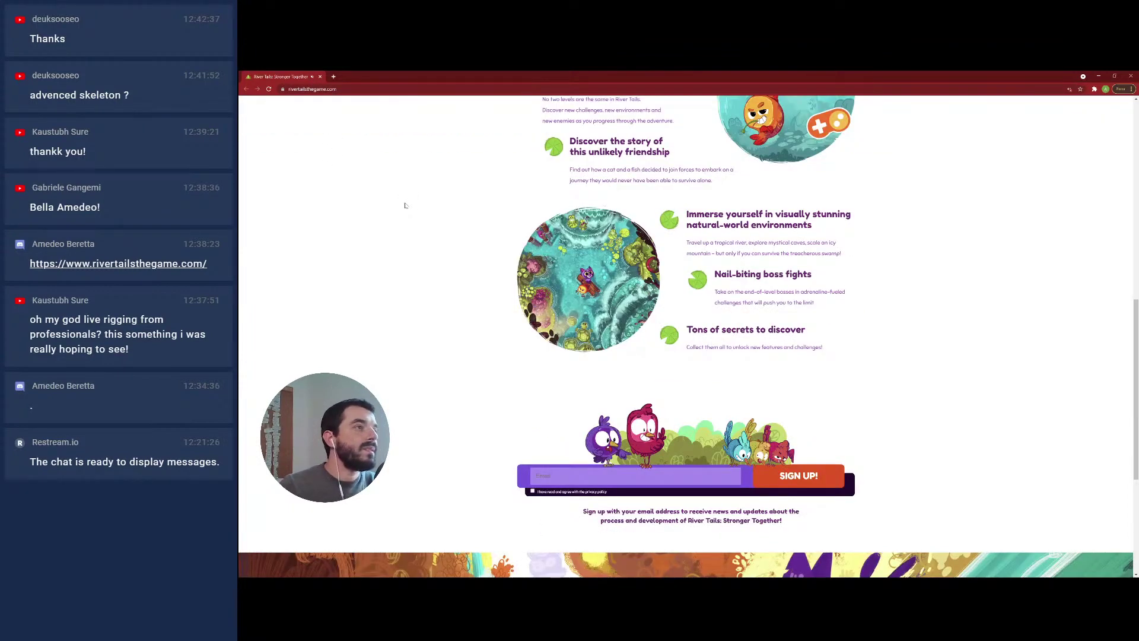
scroll(488, 322, "up", 6, "ctrl")
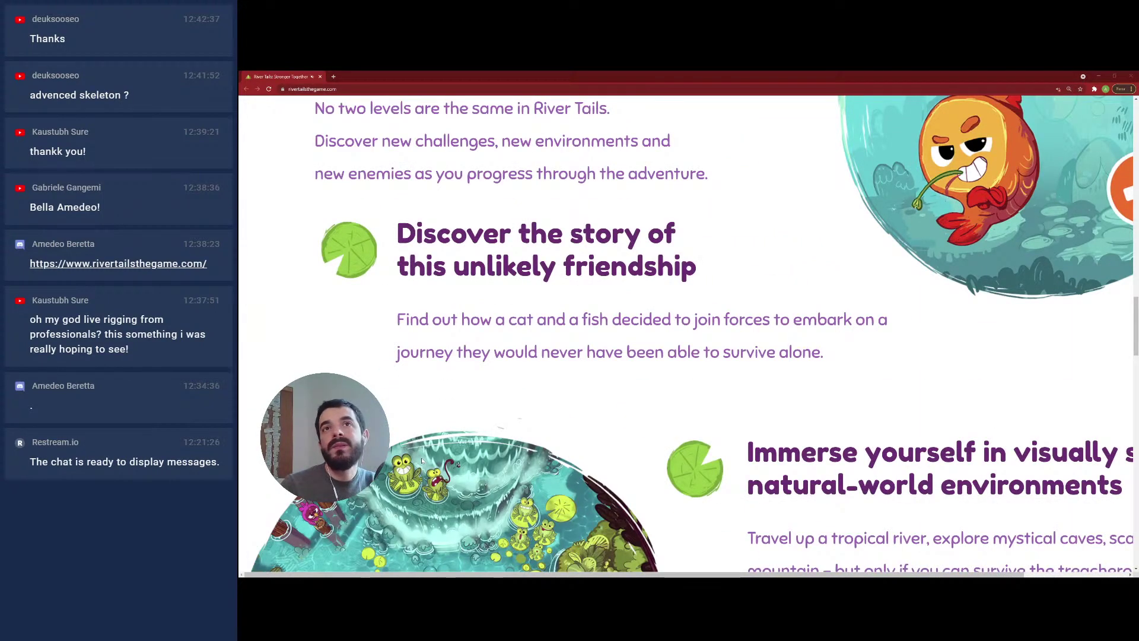
Switch back to Maya and examine the right and left eye planes from the side and the front
key("alt+Tab")
left_click_drag(733, 381, 697, 364, "alt")
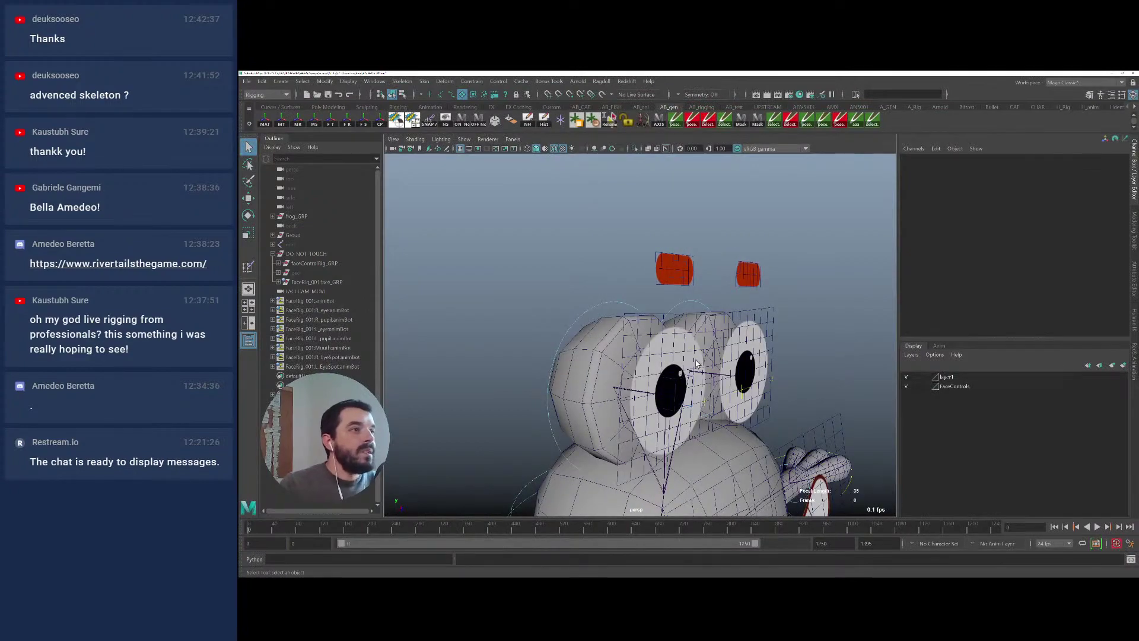
left_click(650, 340)
left_click(745, 328, "shift")
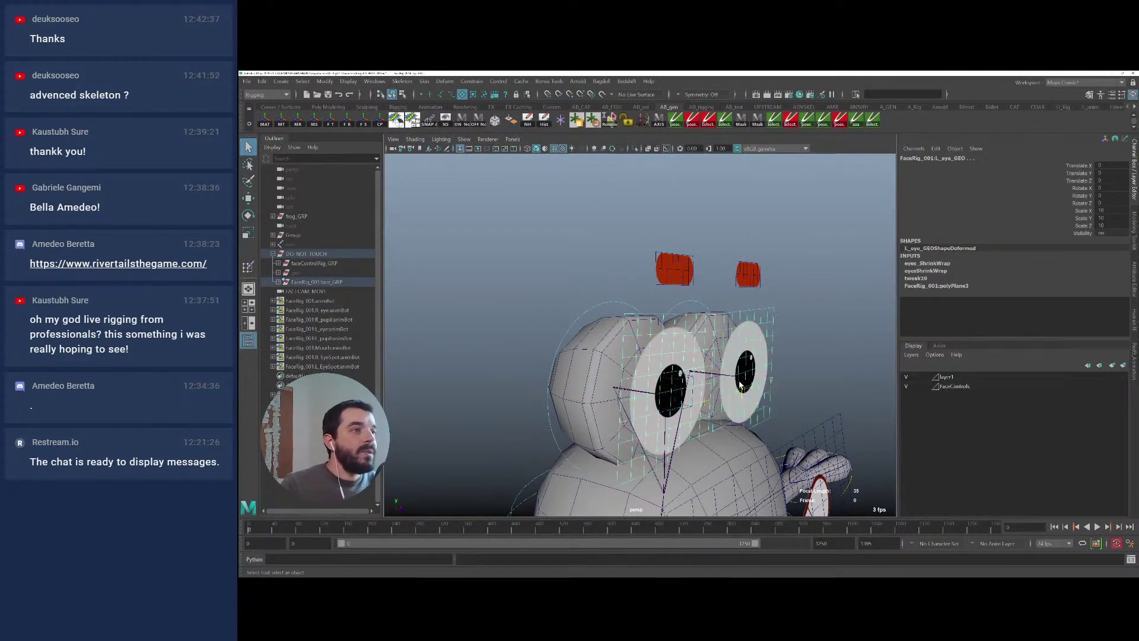
mouse_move(746, 369)
left_mouse_down("alt")
mouse_move(723, 376)
mouse_move(758, 382)
mouse_move(725, 377)
left_mouse_up("alt")
left_click(716, 379)
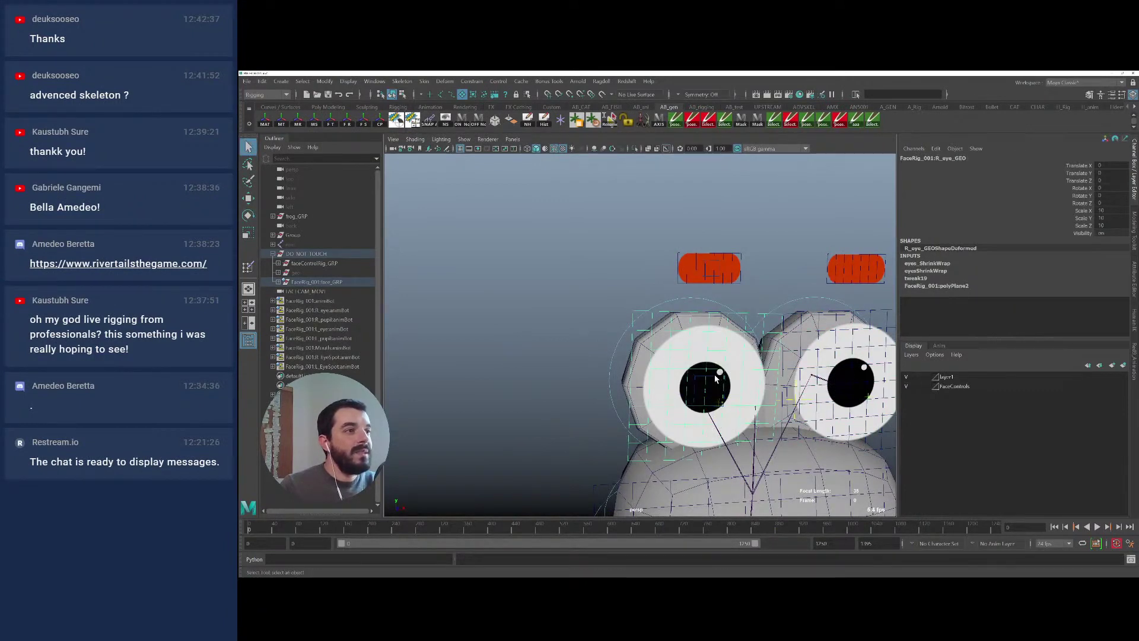
left_click_drag(714, 376, 688, 376, "alt")
Select the right eye placement control and rotate it slightly to align it with the eyeball
key("F8")
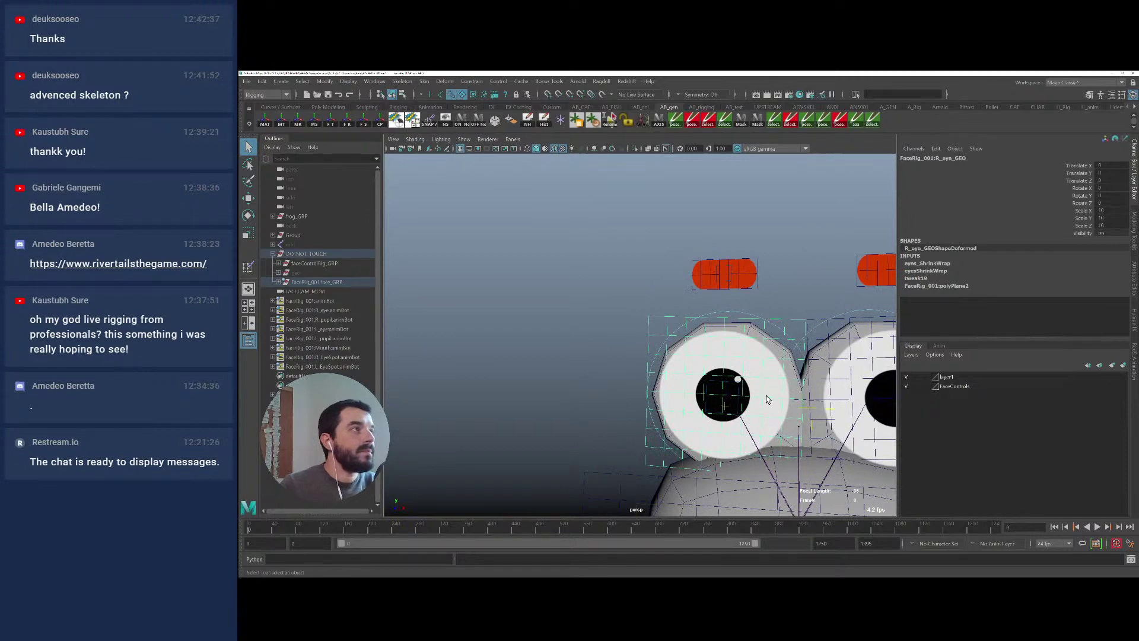
left_click(739, 385)
key("e")
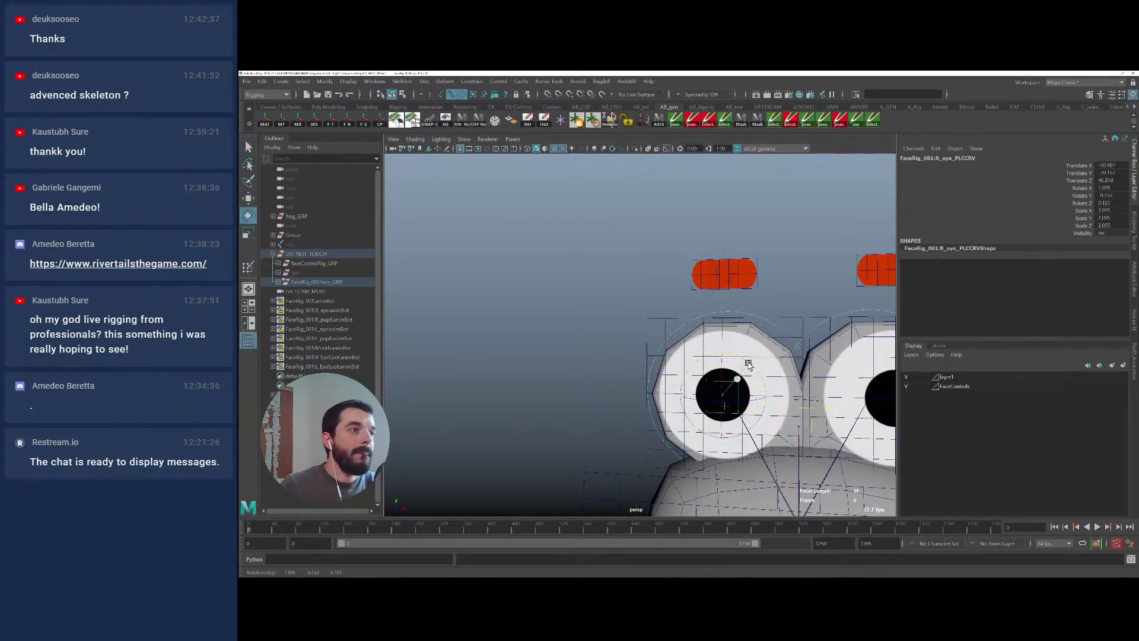
left_click_drag(749, 368, 750, 383)
Using the front view, scale the right eye placement control up to about 2.43 and reposition it over the eyeball
key("space")
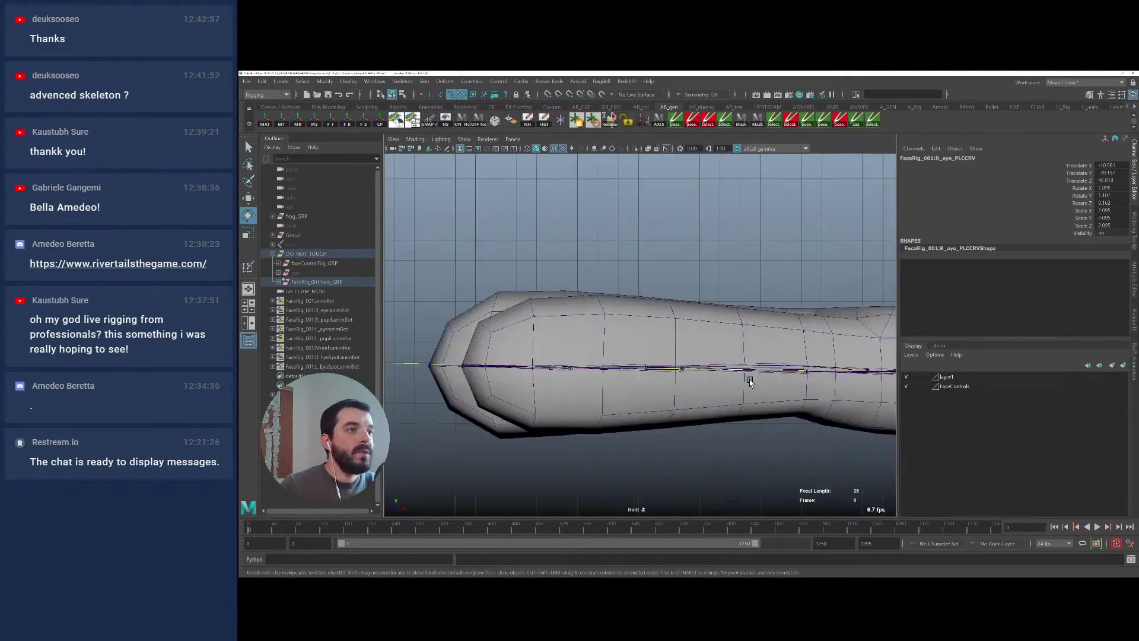
right_click_drag(671, 398, 593, 367, "alt")
key("f")
right_click_drag(738, 383, 779, 404, "alt")
key("f")
key("w")
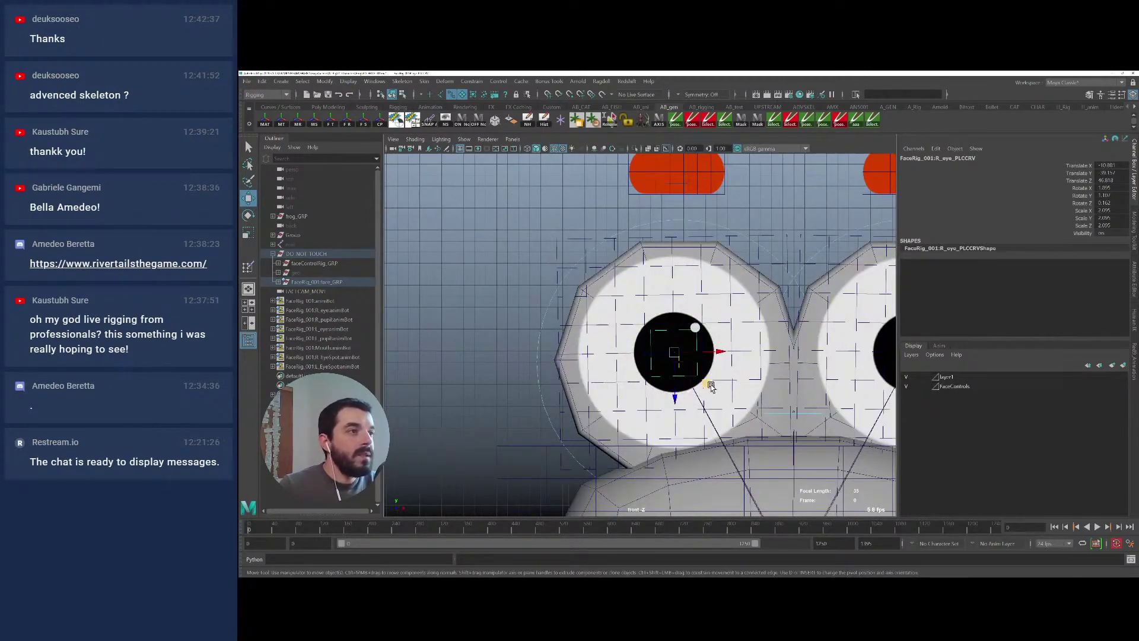
mouse_move(710, 386)
left_mouse_down()
mouse_move(714, 396)
mouse_move(680, 360)
mouse_move(711, 387)
left_mouse_up()
key("r")
key("w")
key("space")
left_click_drag(711, 427, 706, 363)
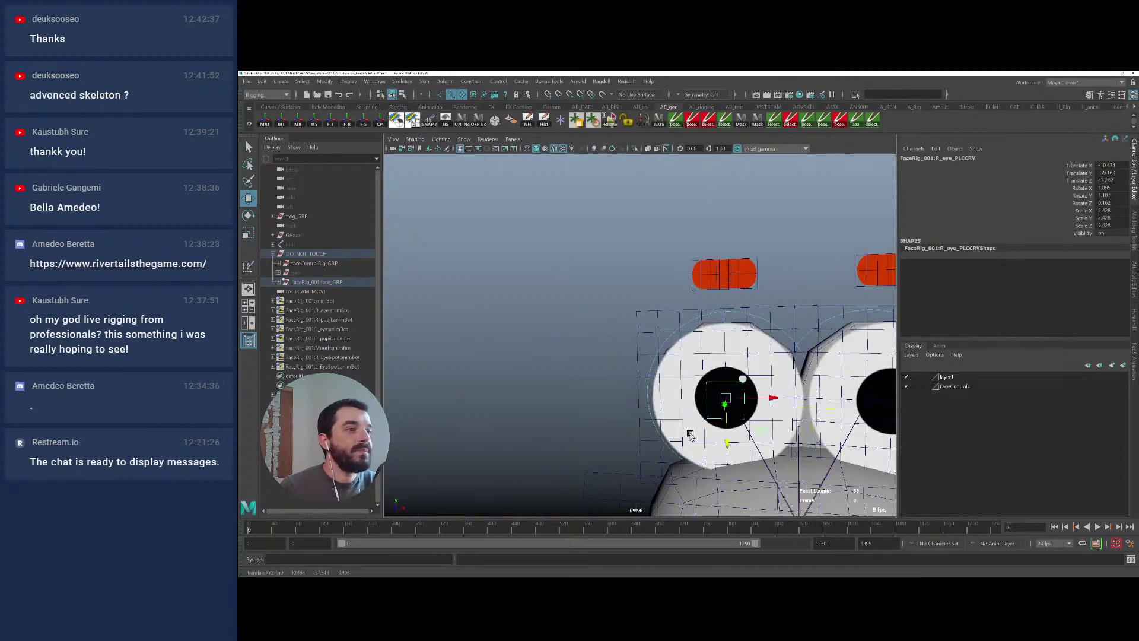
Duplicate the right and left eye planes of the face rig
left_click_drag(725, 440, 700, 427, "alt")
left_click(638, 319)
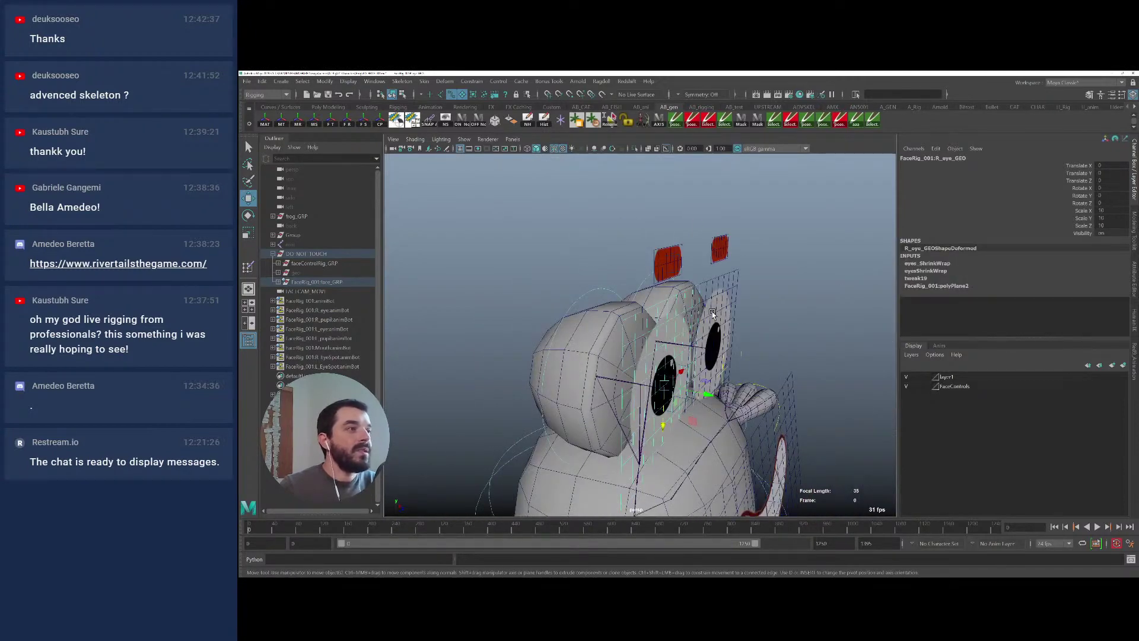
left_click(718, 288, "shift")
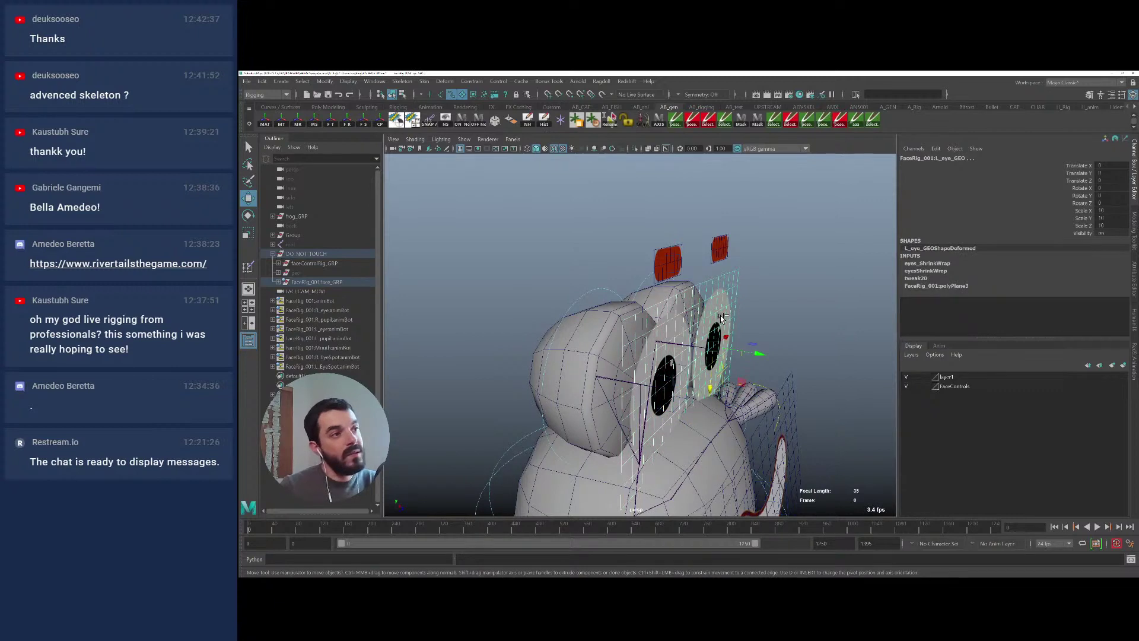
key("ctrl+d")
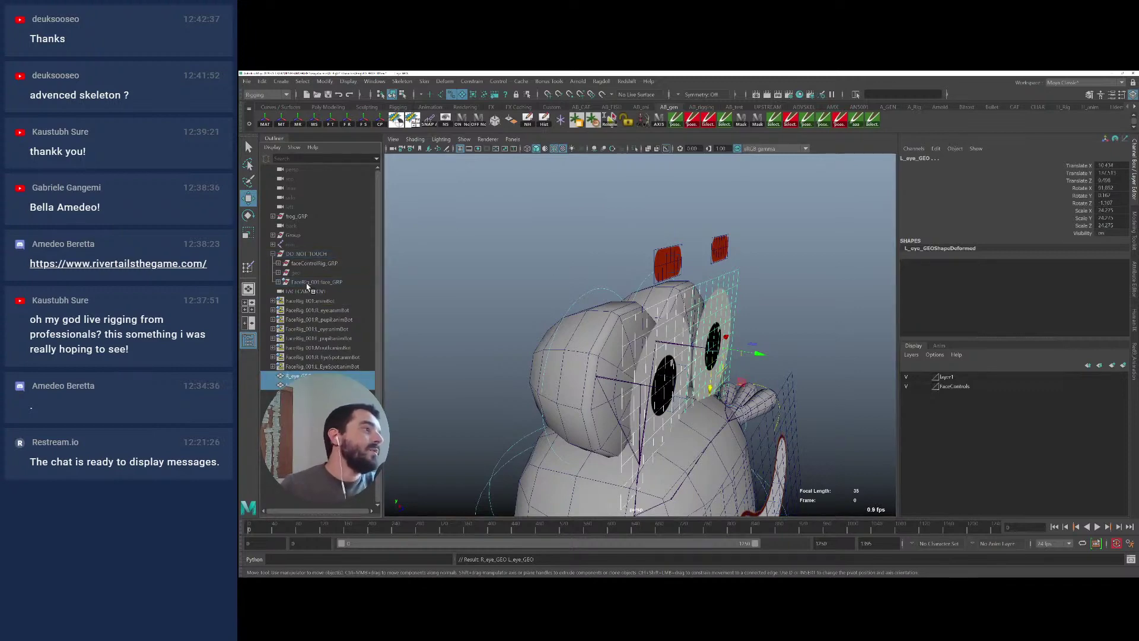
Select the mouth placement control and rotate and move it slightly to align it with the front of the frog's body
left_click_drag(754, 372, 700, 311, "alt")
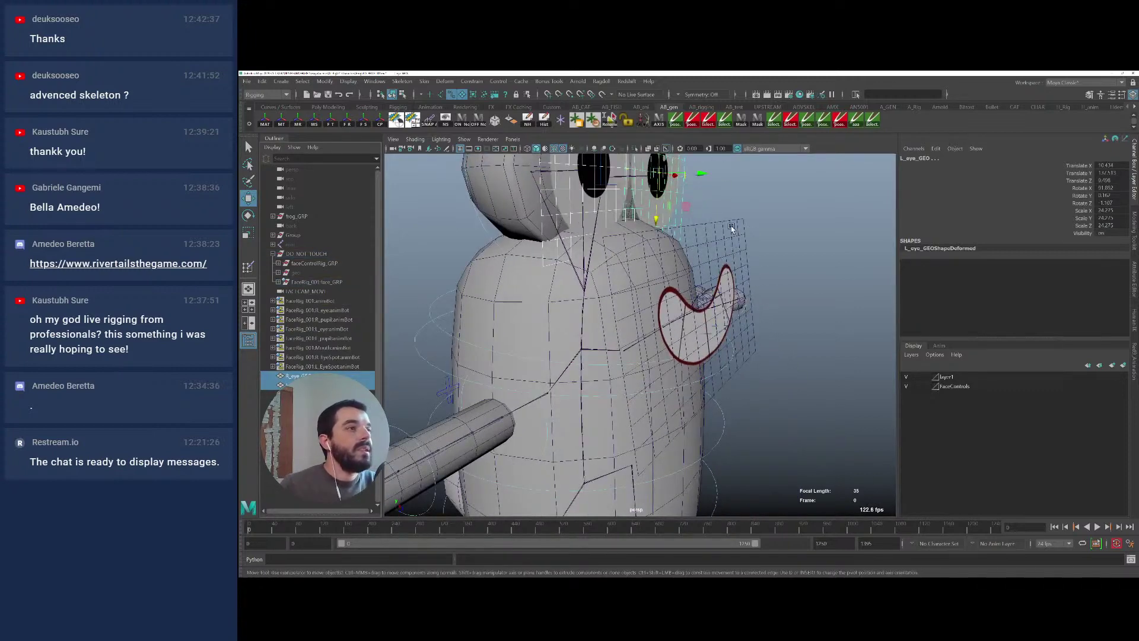
left_click(711, 314)
left_click(719, 299)
key("e")
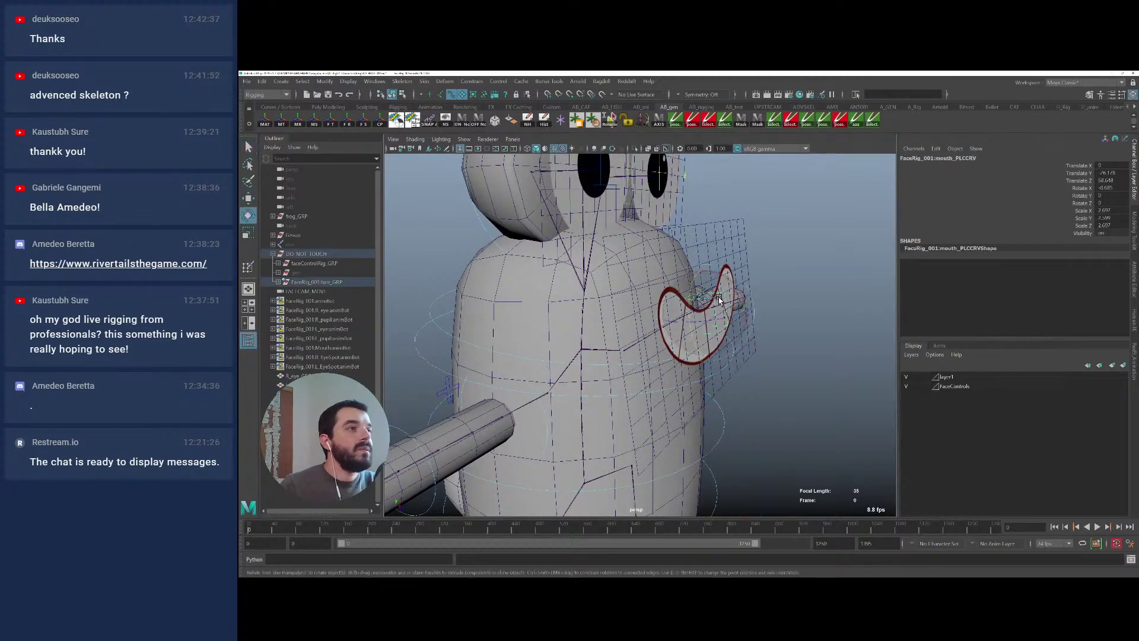
left_click_drag(731, 285, 726, 309)
key("w")
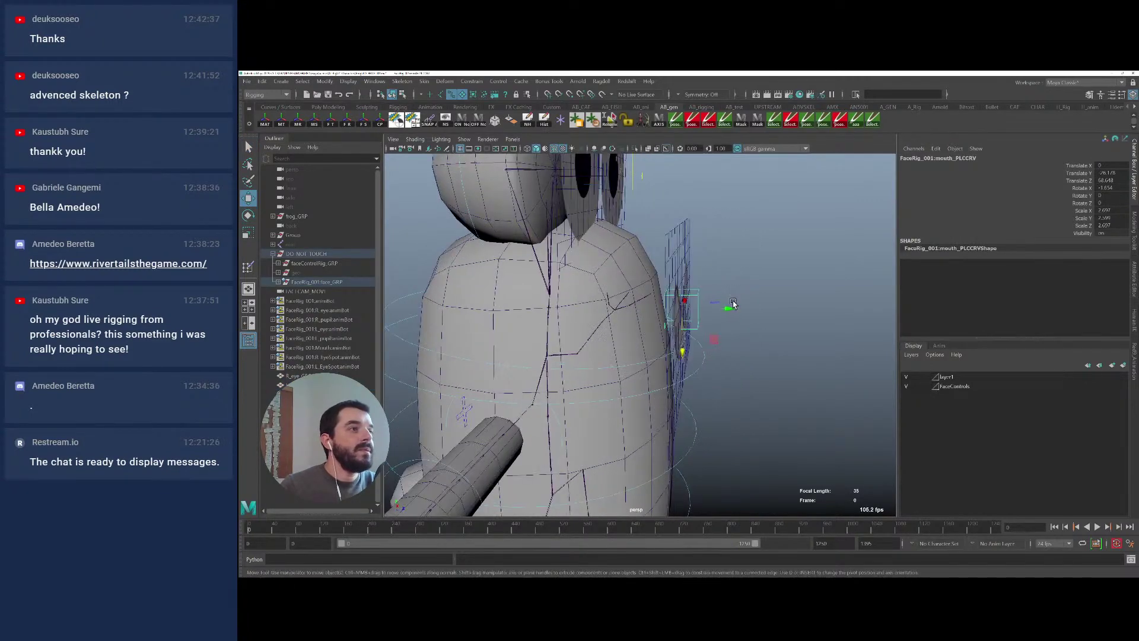
key("e")
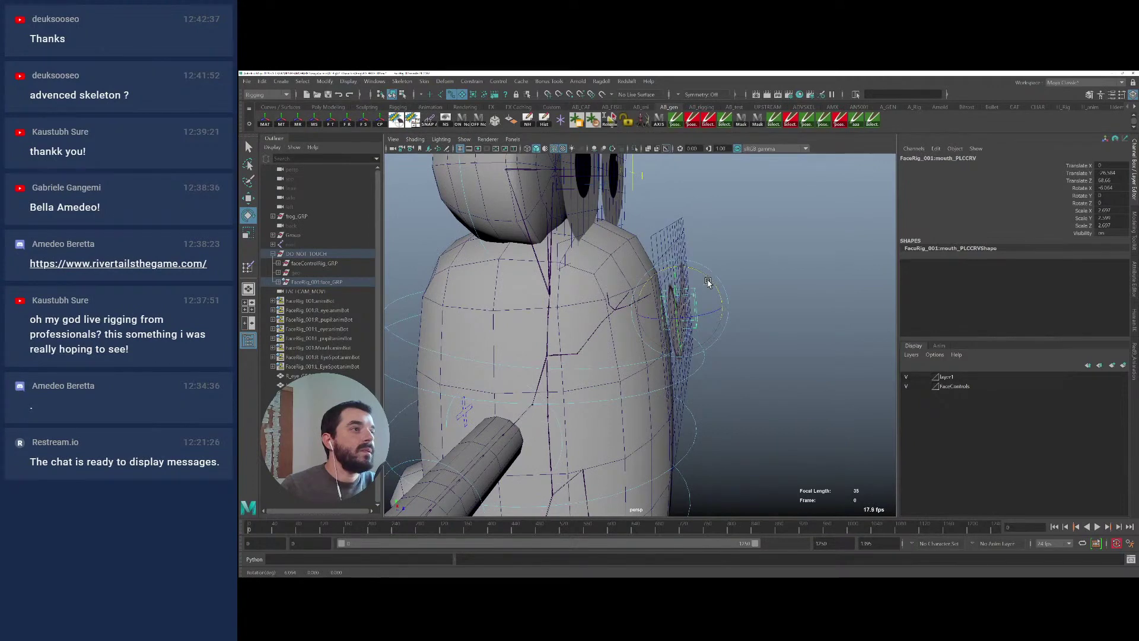
Duplicate the mouth plane of the face rig
left_click(670, 226)
left_click(672, 240)
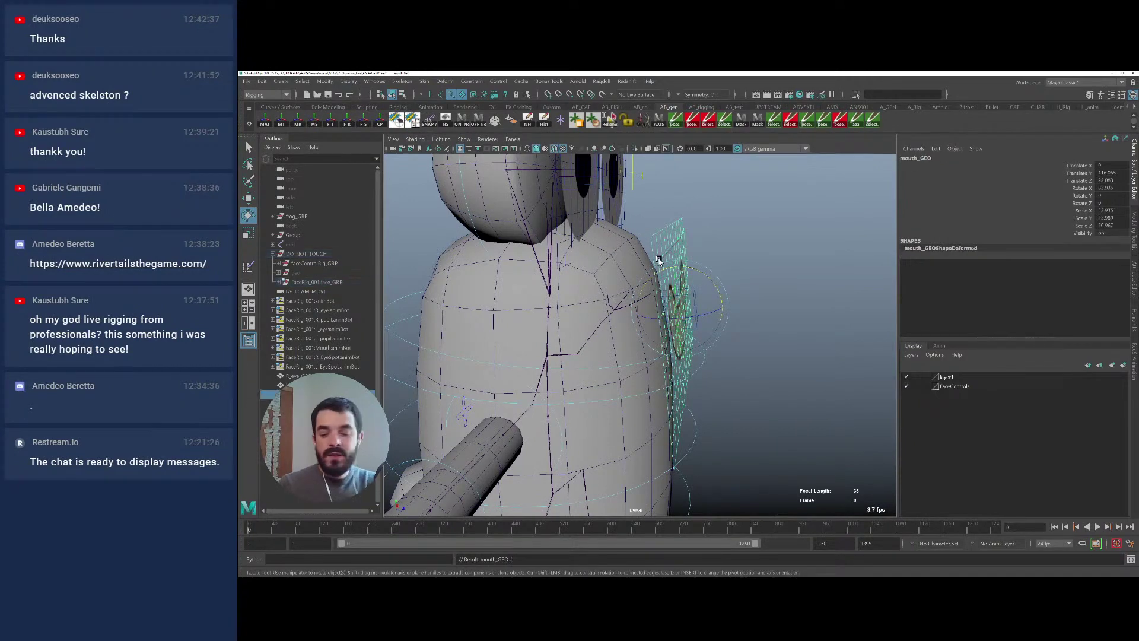
Select the face rig's main control, faceControlRig_CTRL, and change its Animation Mode attribute
right_click_drag(760, 311, 778, 332, "alt")
left_click_drag(778, 332, 744, 439, "alt")
left_click(764, 450)
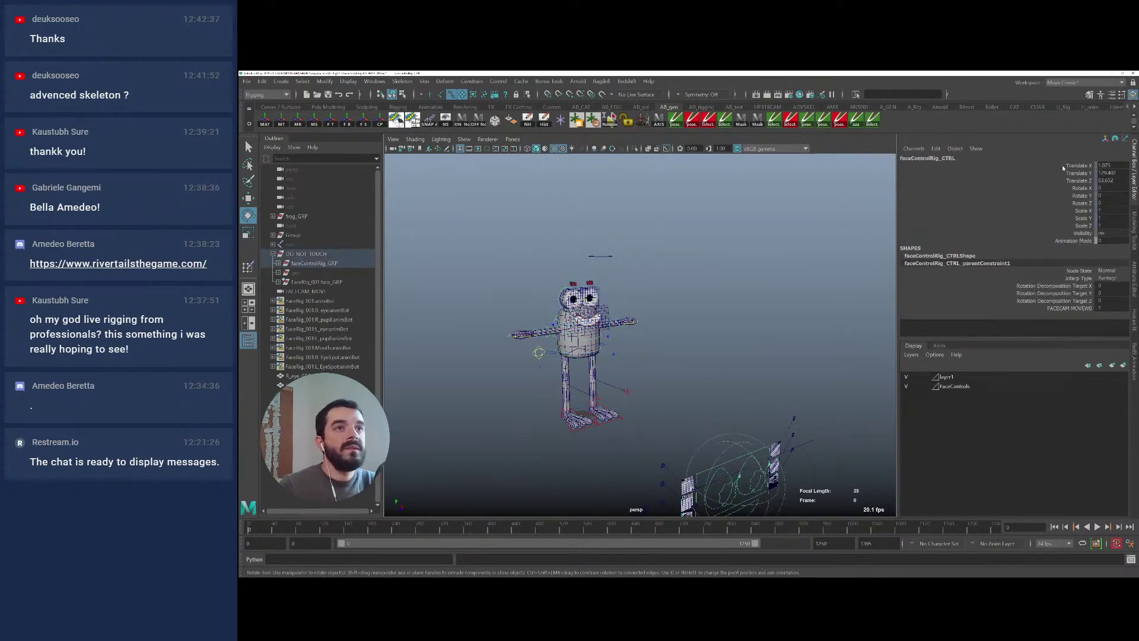
left_click(1074, 241)
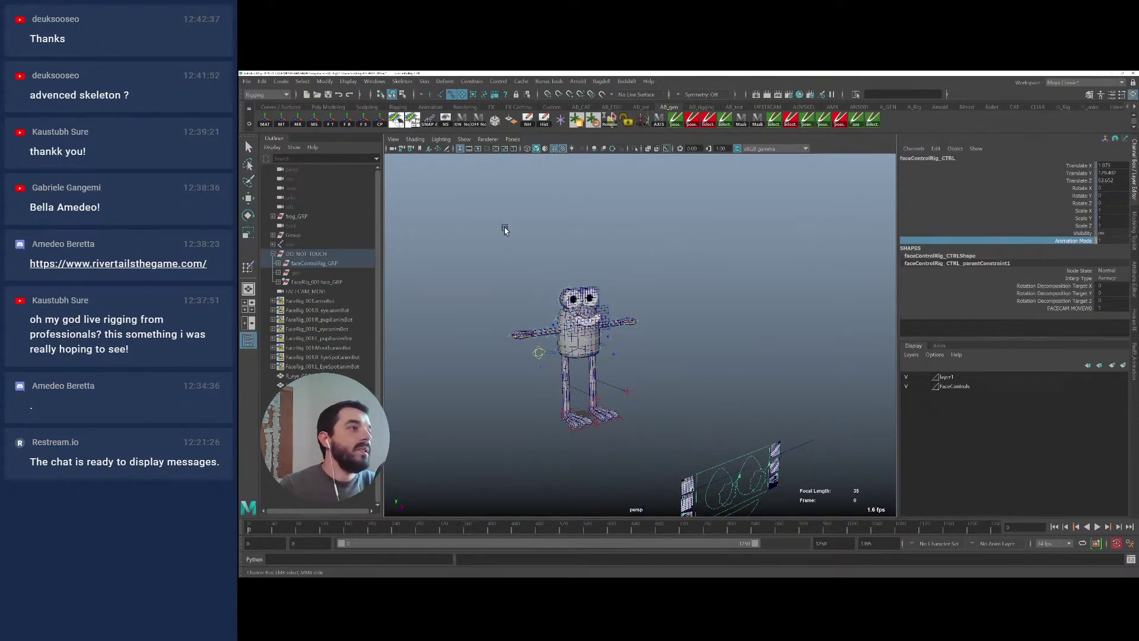
middle_click_drag(504, 230, 457, 251)
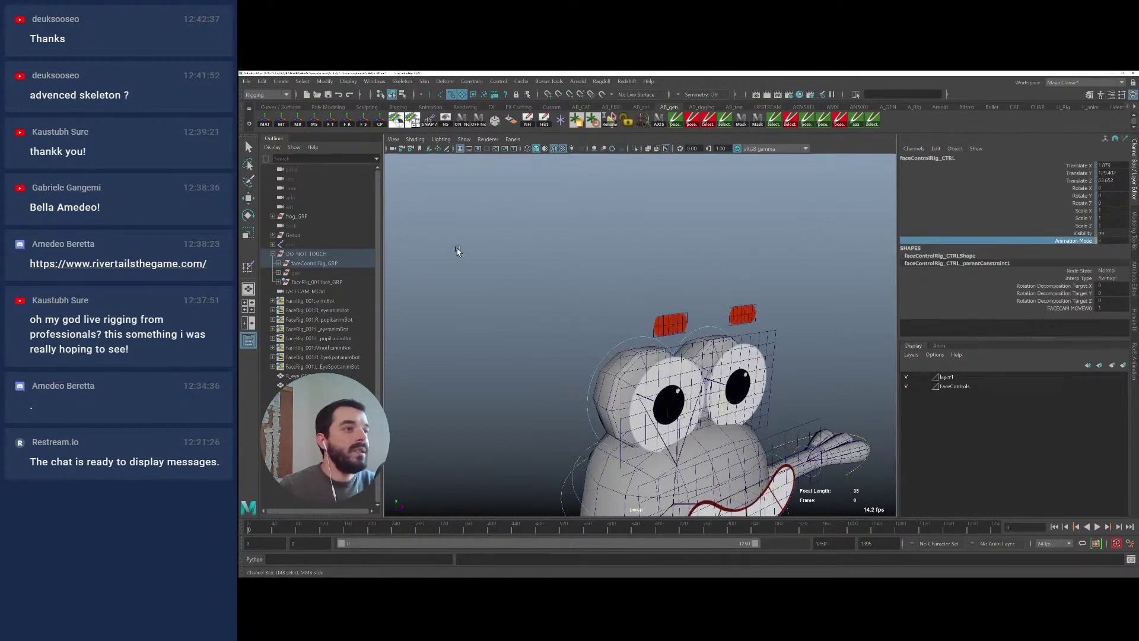
Shrink-wrap the duplicated mouth plane onto the frog's body mesh
key("f")
left_click(751, 337)
key("e")
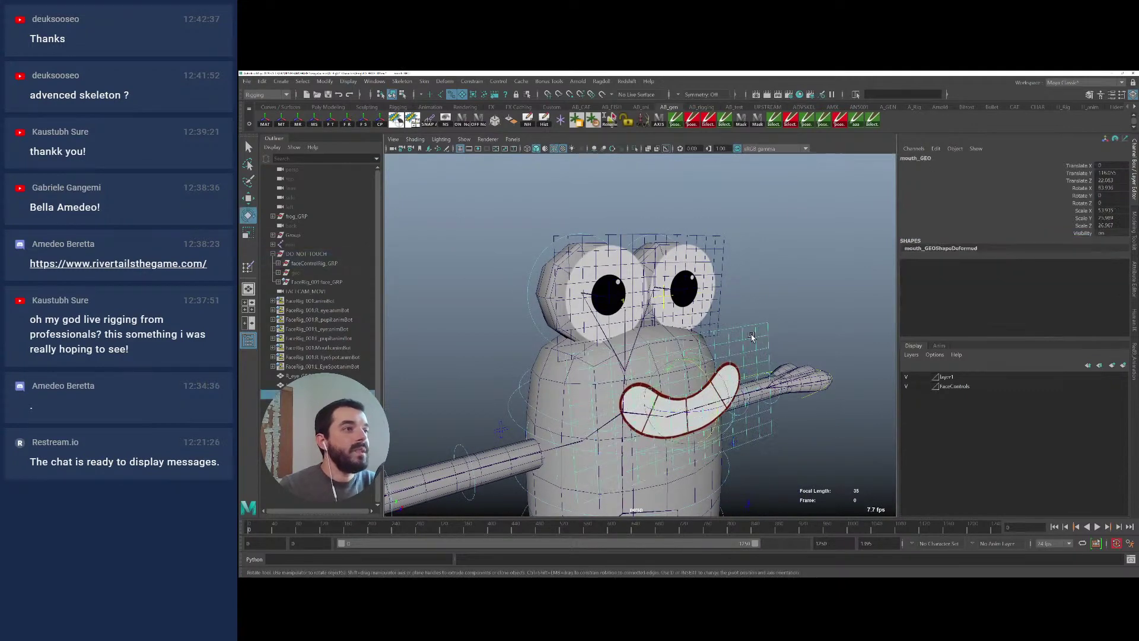
left_click_drag(751, 337, 678, 339, "alt")
left_click(504, 398)
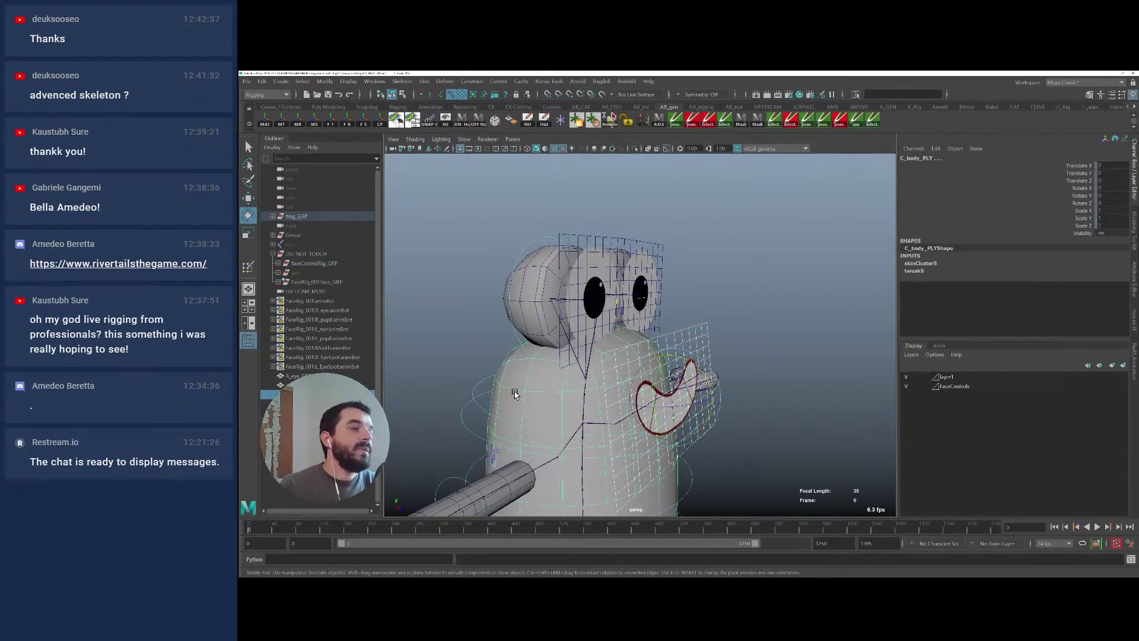
left_click(445, 81)
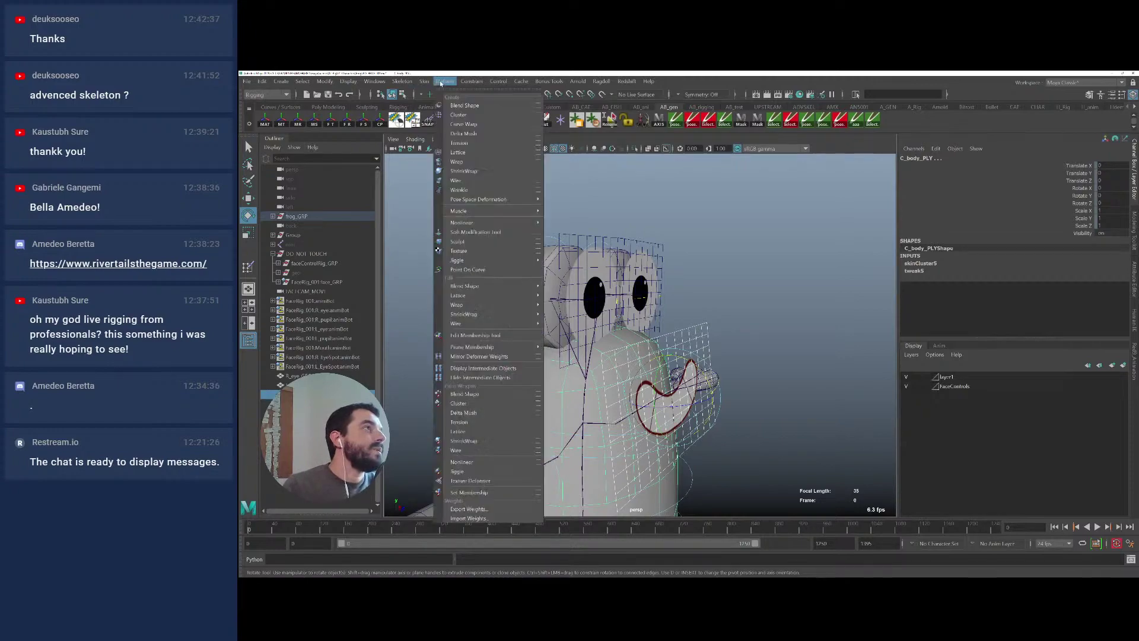
left_click(501, 170)
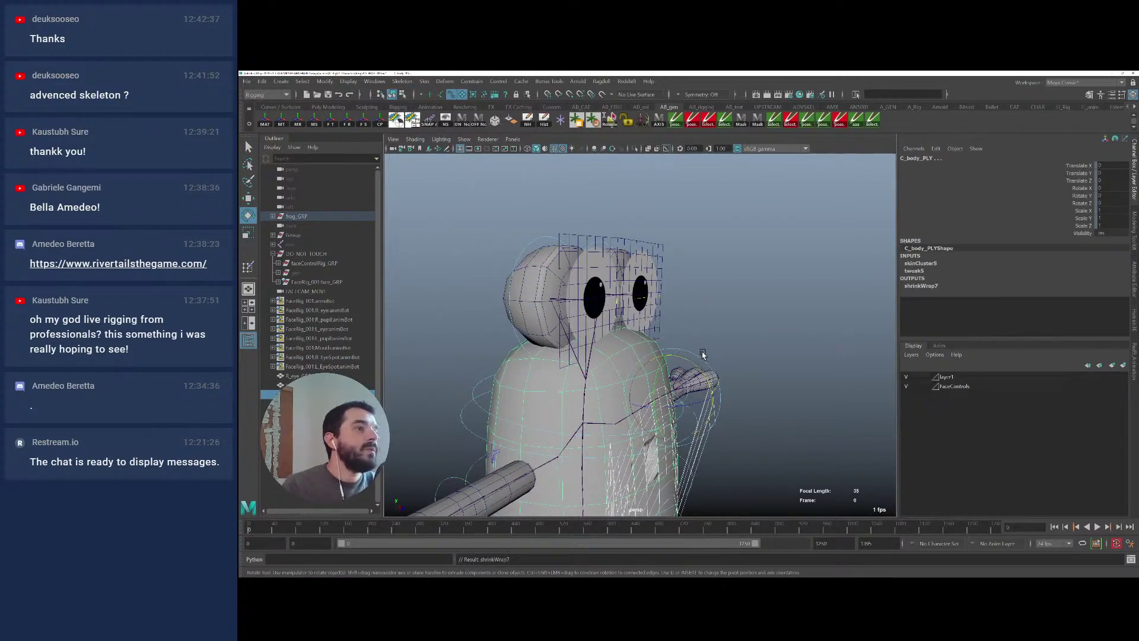
left_click_drag(527, 172, 663, 238, "alt")
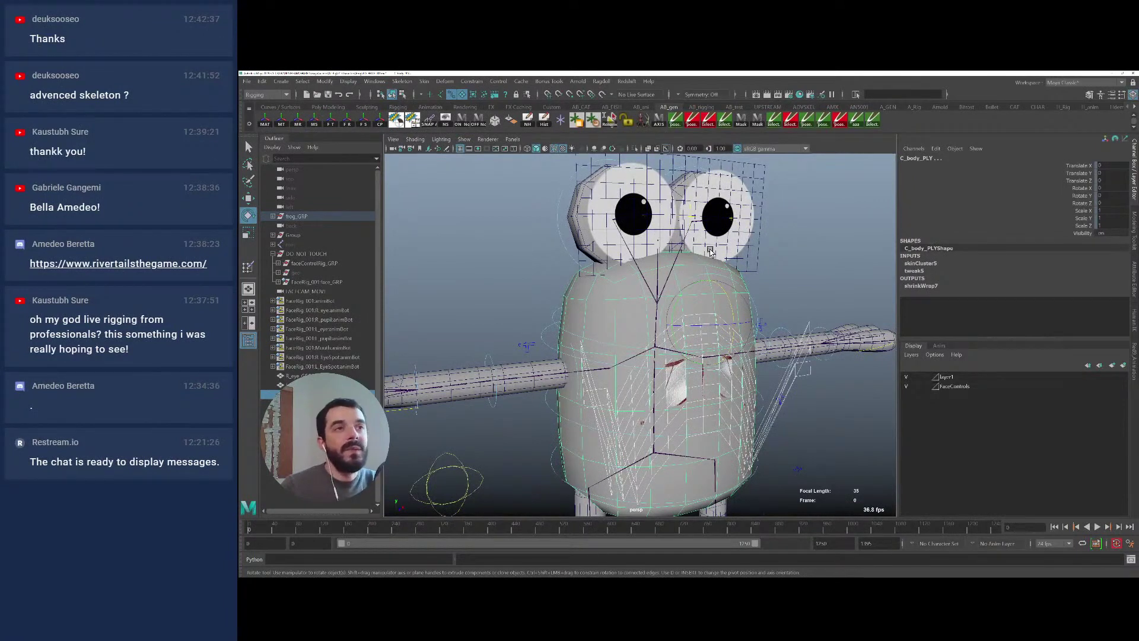
Open the new shrink wrap deformer's attributes and set its Projection to Vertex Normals
key("ctrl+a")
scroll(1021, 160, "down", 5)
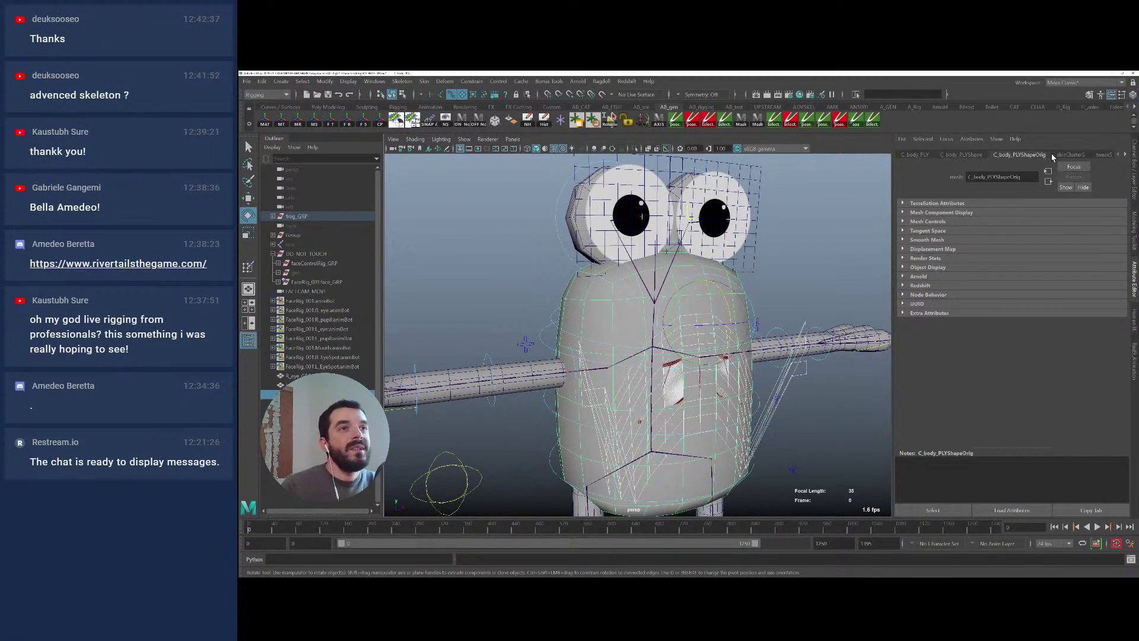
scroll(1008, 156, "down", 1)
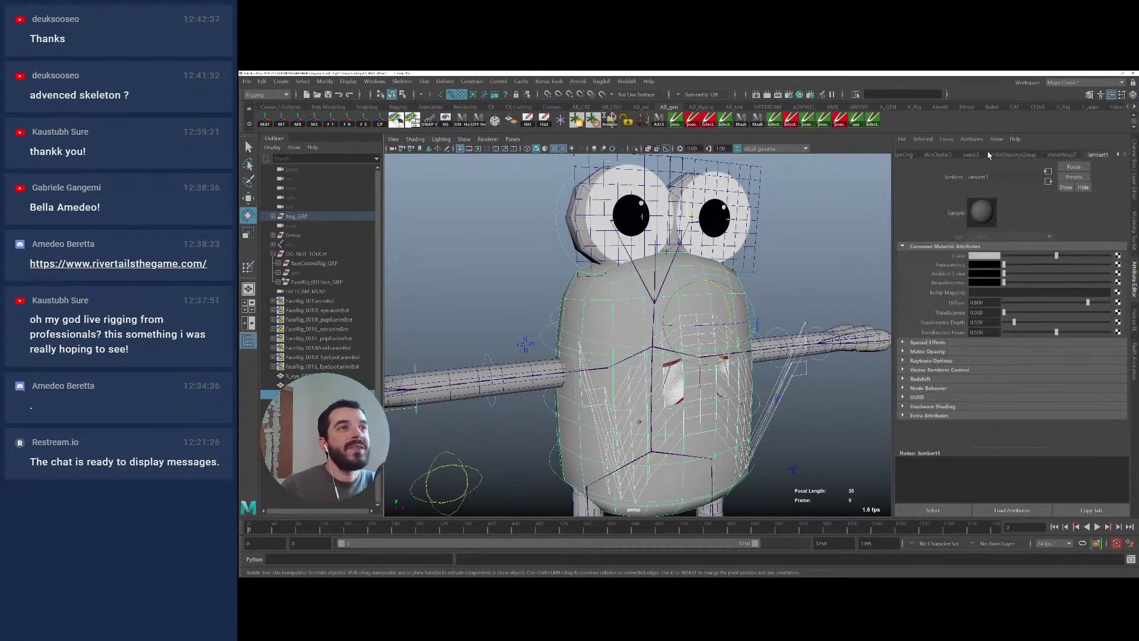
left_click(1062, 154)
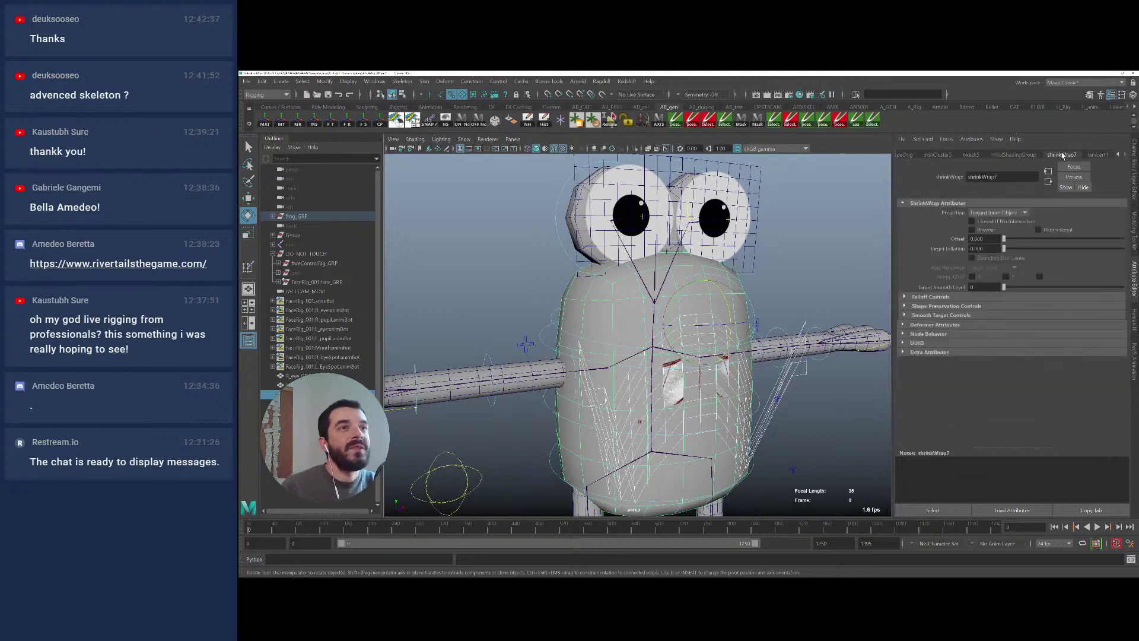
left_click(996, 213)
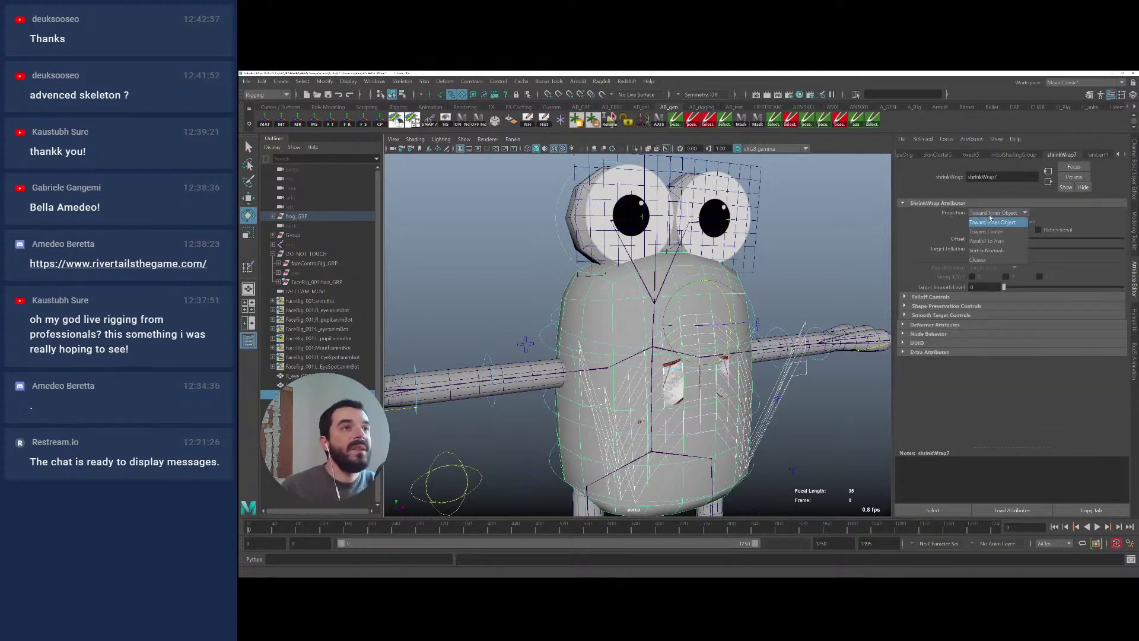
left_click(992, 251)
Raise the shrink wrap's Target Inflation to about 0.74 and return its Offset to 0 after trying a small positive value
left_click_drag(682, 332, 858, 280, "alt")
key("r")
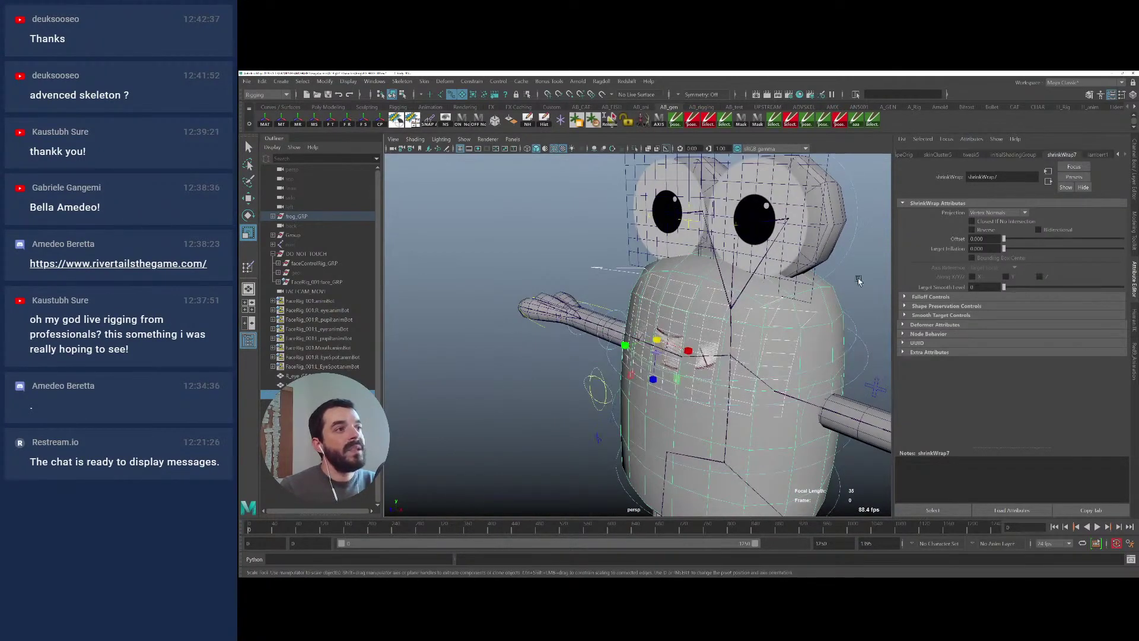
left_click_drag(1006, 241, 1020, 239)
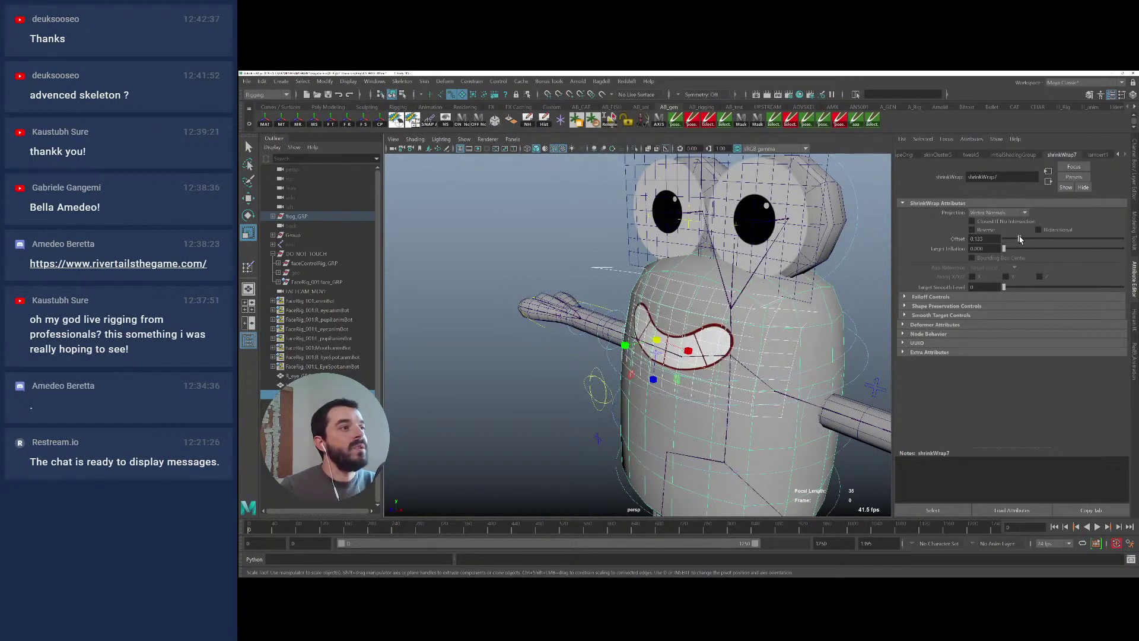
left_click_drag(831, 267, 668, 270, "alt")
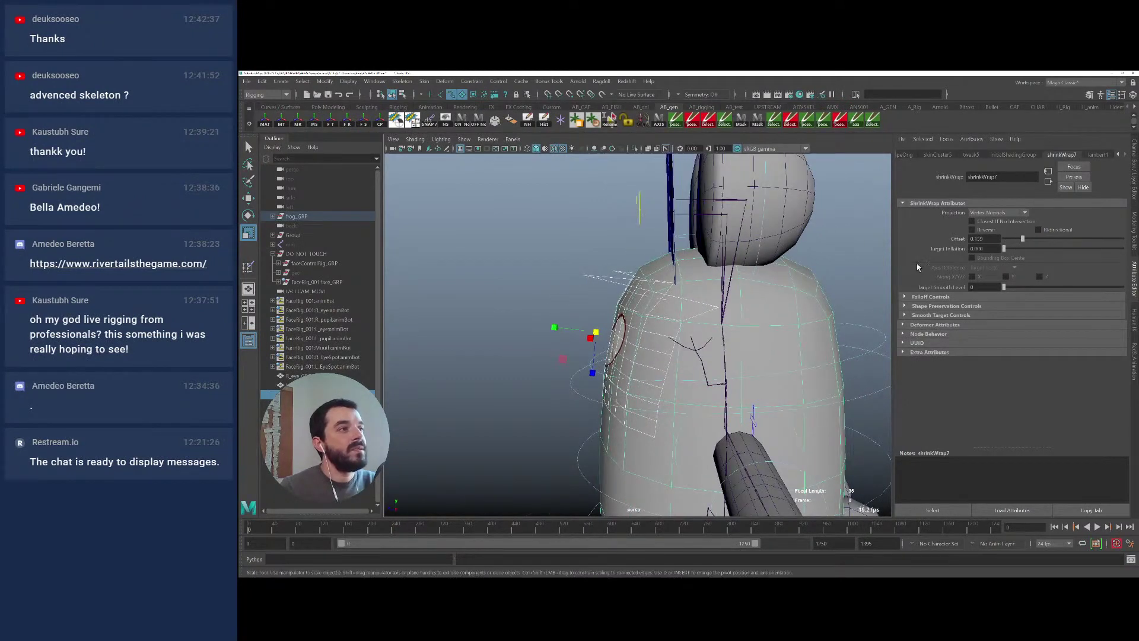
left_click_drag(1039, 250, 1100, 250)
left_click_drag(683, 279, 837, 279, "alt")
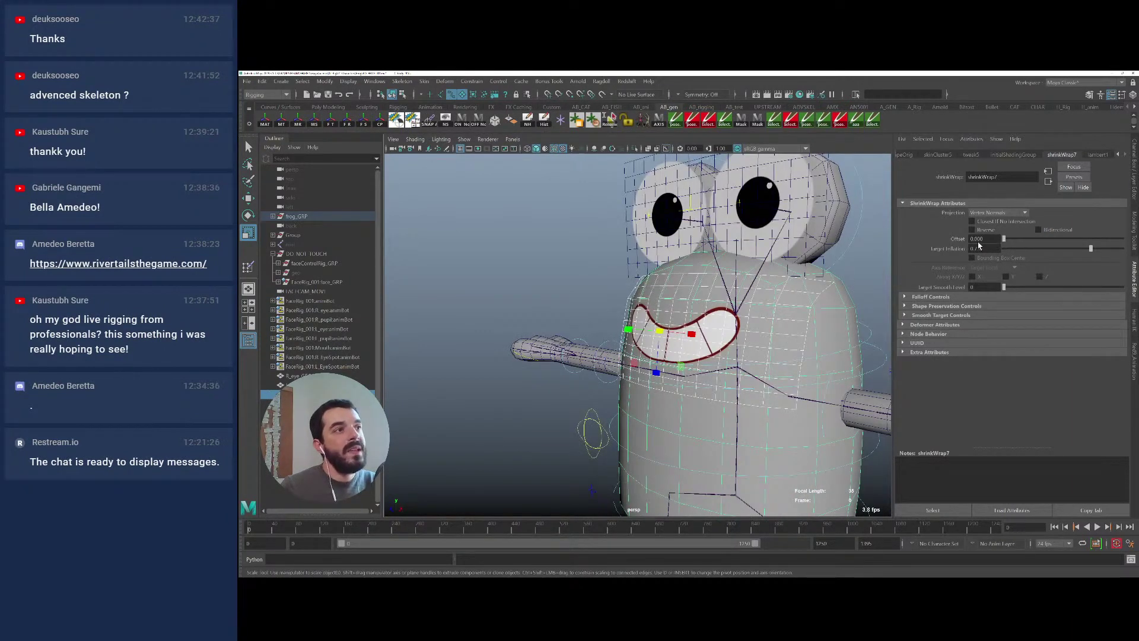
Move the shrink-wrapped mouth plane over the frog's body and check from several angles how it follows the surface
left_click_drag(825, 288, 790, 343, "alt")
key("w")
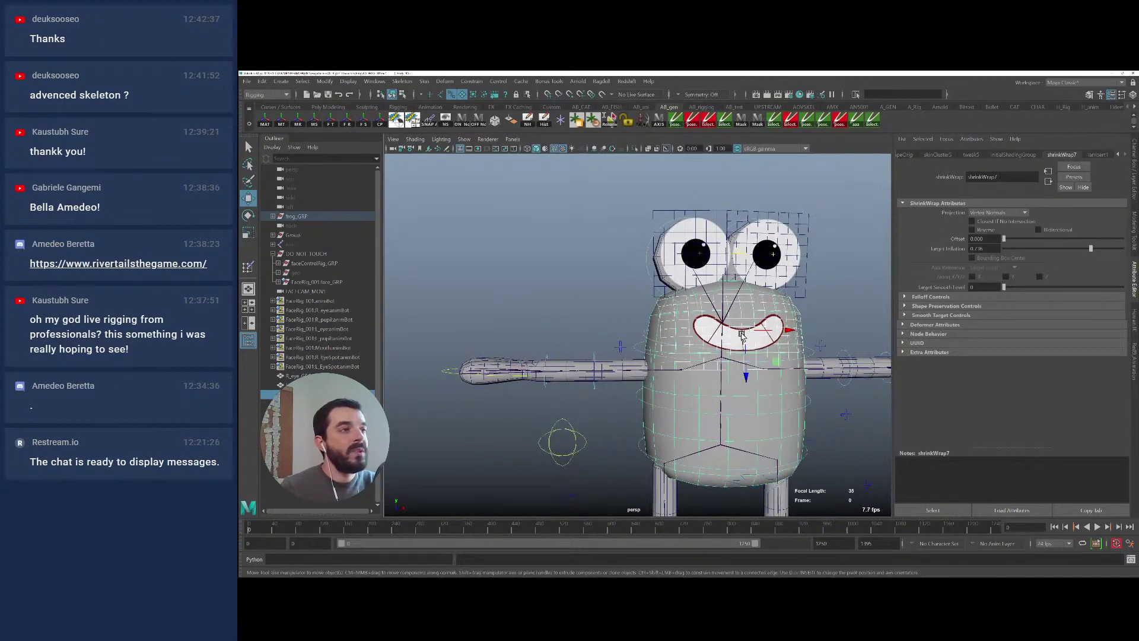
left_click_drag(745, 376, 733, 343)
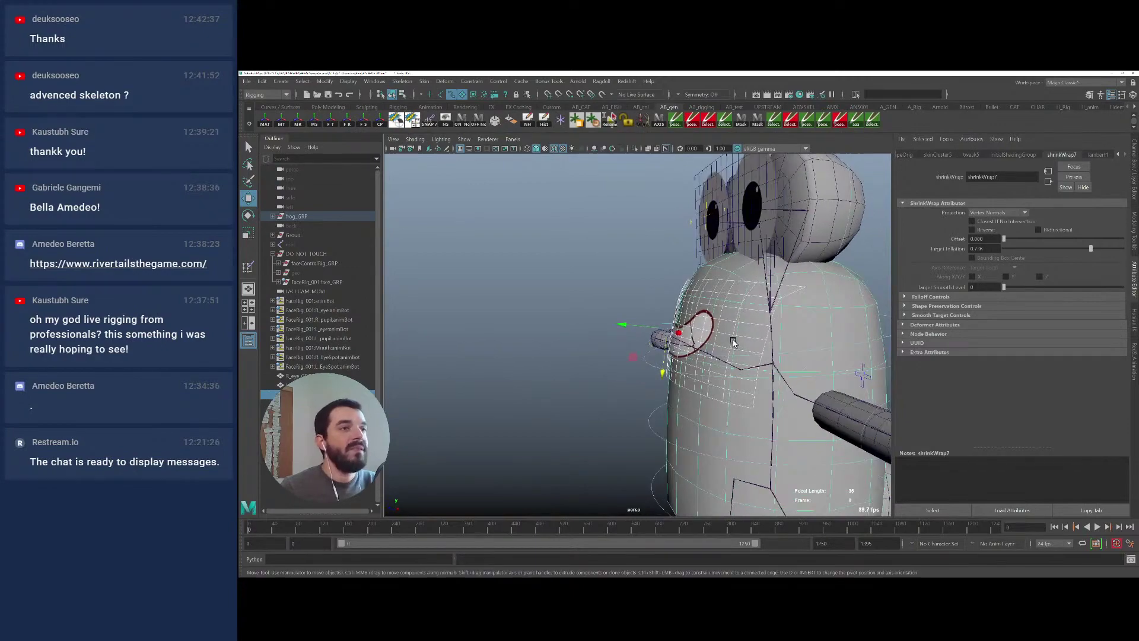
left_click_drag(861, 286, 730, 289, "alt")
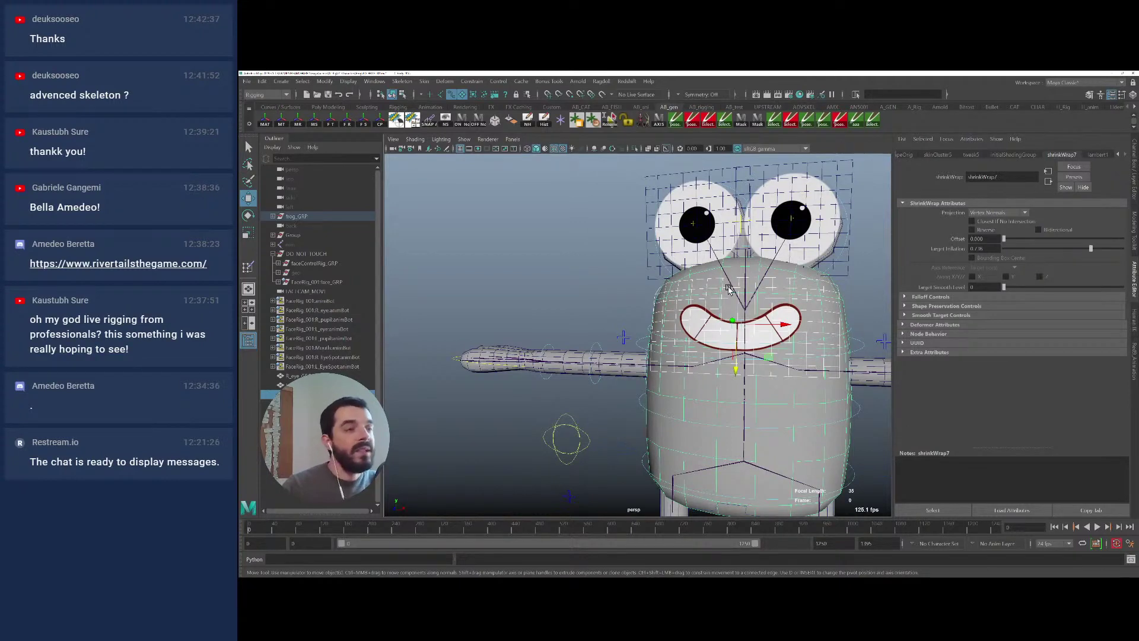
Try moving the mouth control in the face control rig, undo the move, and inspect the frog's face up close
scroll(795, 362, "down", 8)
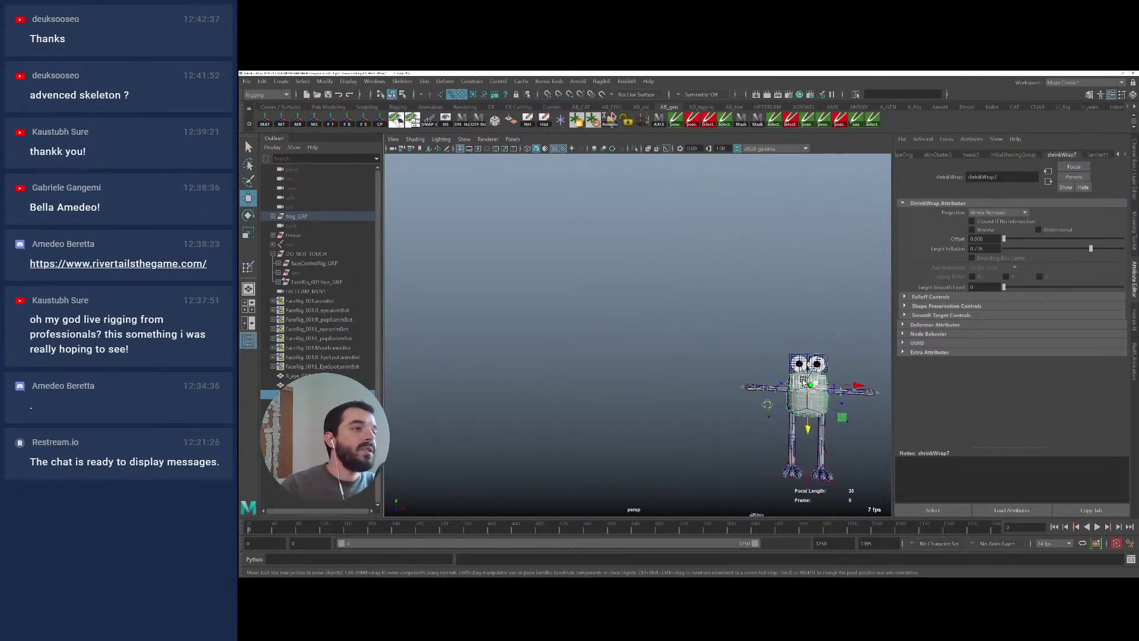
left_click_drag(804, 382, 725, 430, "alt")
left_click(719, 429)
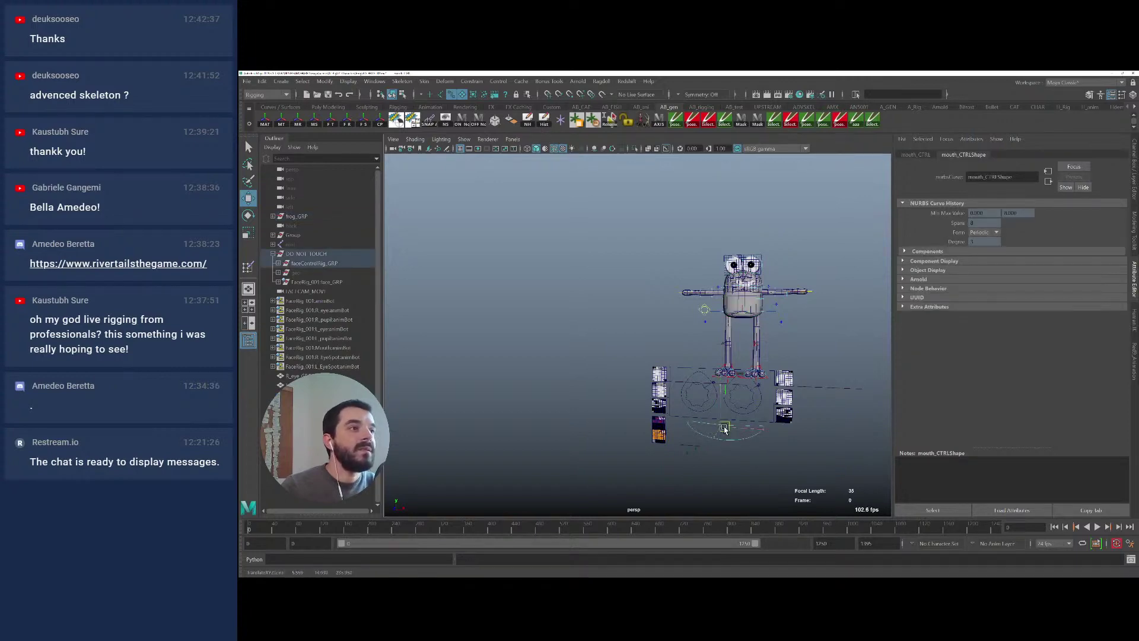
key("ctrl+z")
scroll(839, 287, "up", 5)
scroll(758, 358, "up", 8)
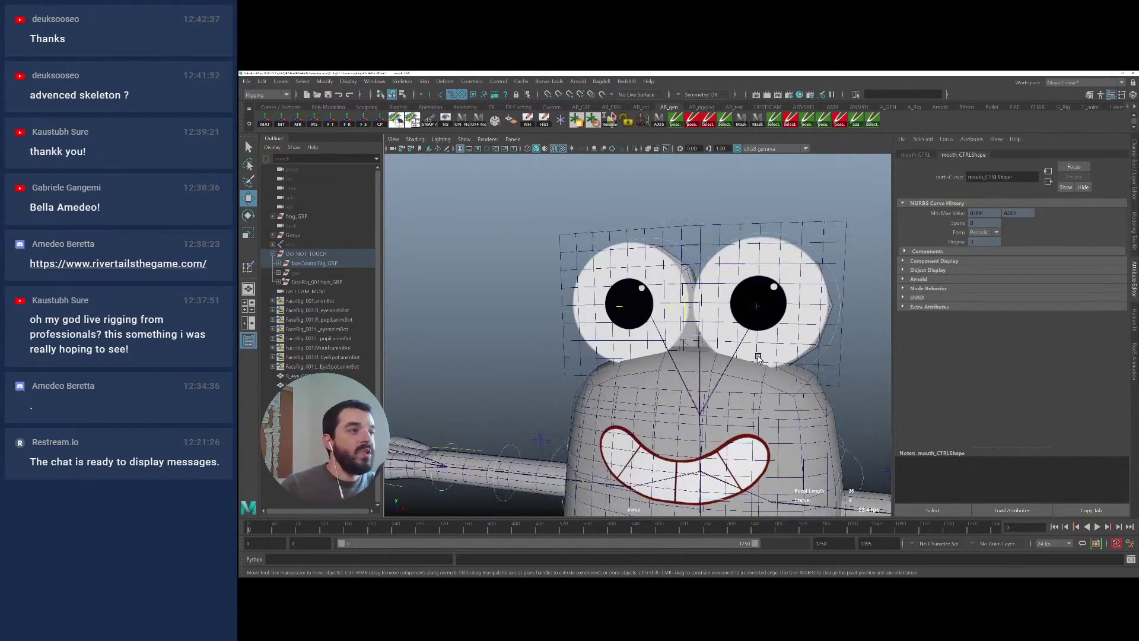
left_click_drag(759, 358, 775, 371, "alt")
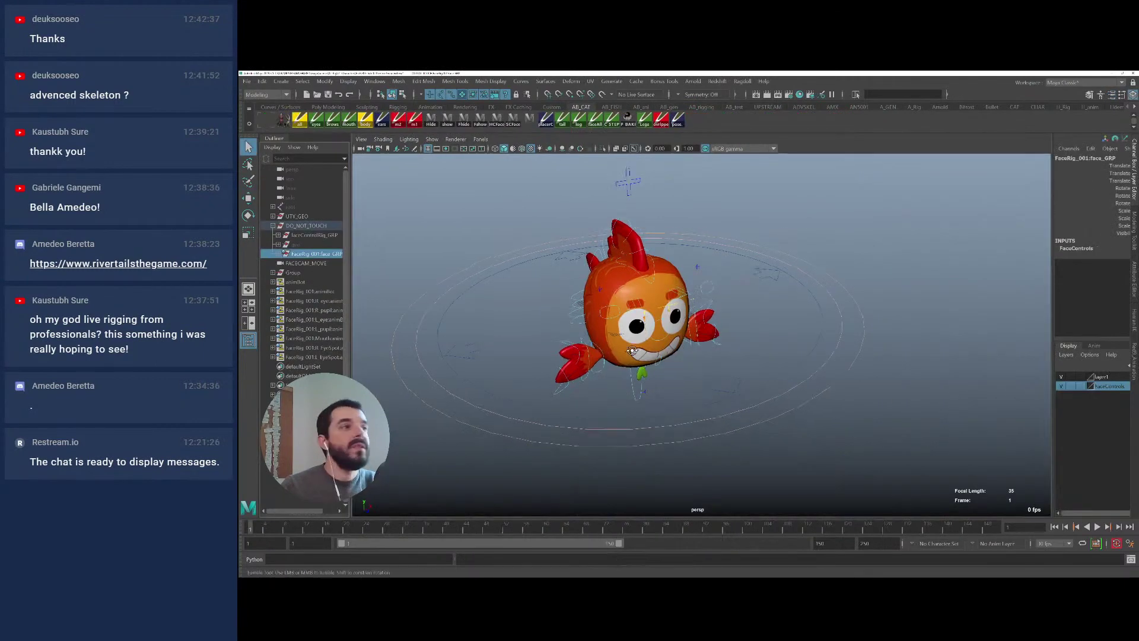
Switch to the fish character's scene, examine its face planes and body mesh, and return to the frog scene
left_click_drag(781, 366, 636, 336, "alt")
left_click(651, 339)
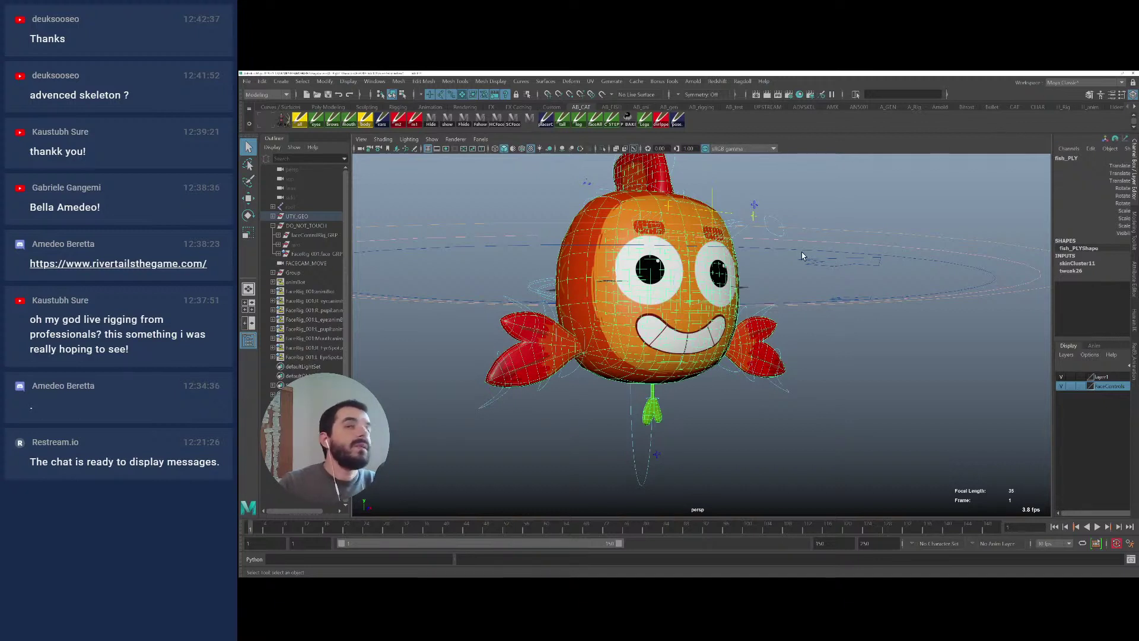
key("alt+Tab")
Select the frog's mouth plane, open its shrink wrap attributes and toggle Closest If No Intersection on and off again
left_click_drag(685, 297, 705, 401, "alt")
left_click(703, 392)
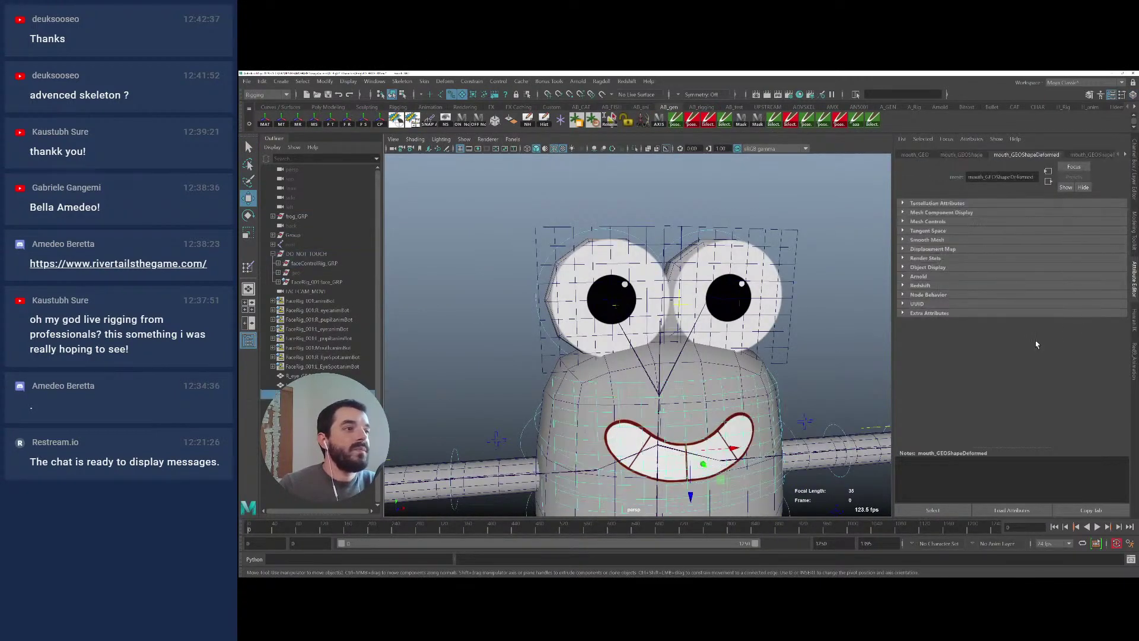
left_click(1097, 155)
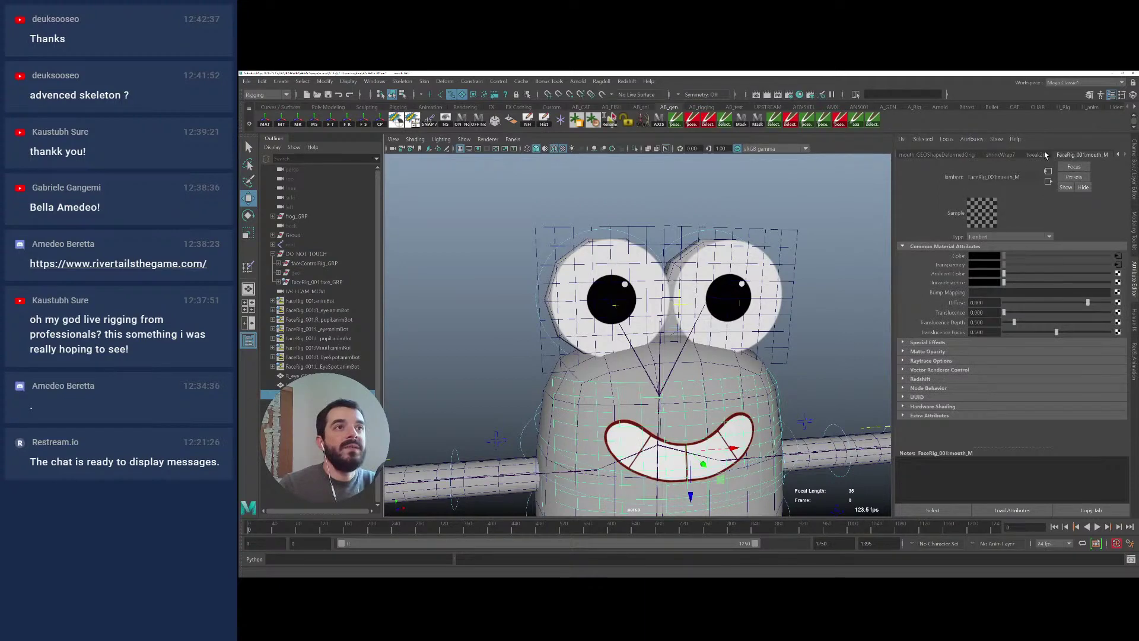
left_click(999, 155)
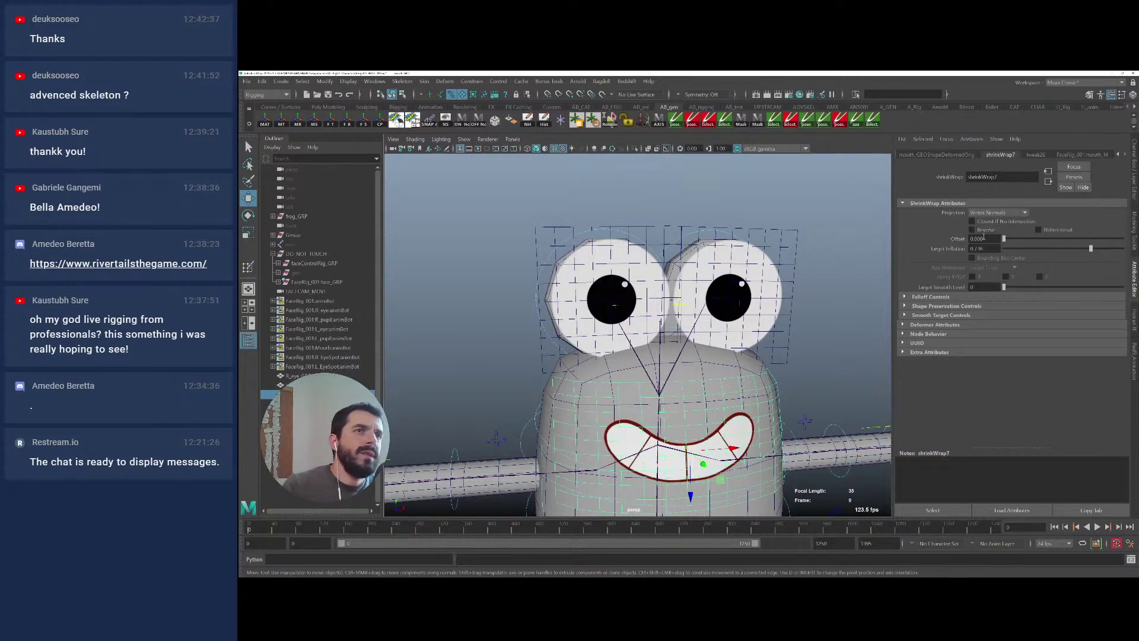
left_click(974, 221)
left_click(975, 221)
Set the Offset of the mouth plane's shrink wrap to -0.1
left_click_drag(688, 377, 597, 355, "alt")
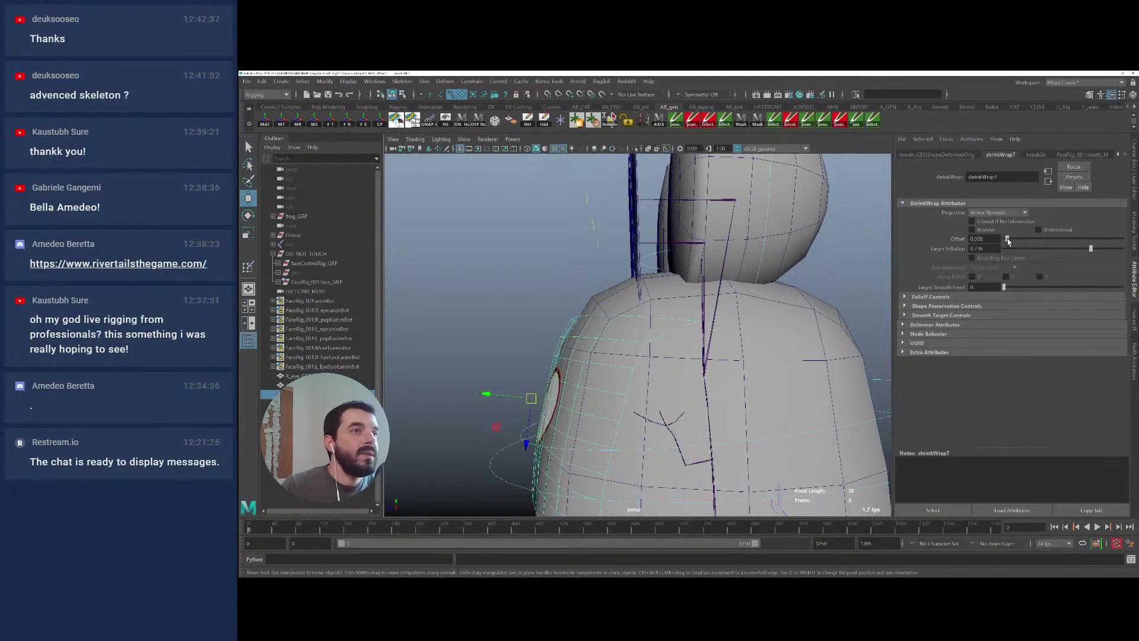
left_click(993, 239)
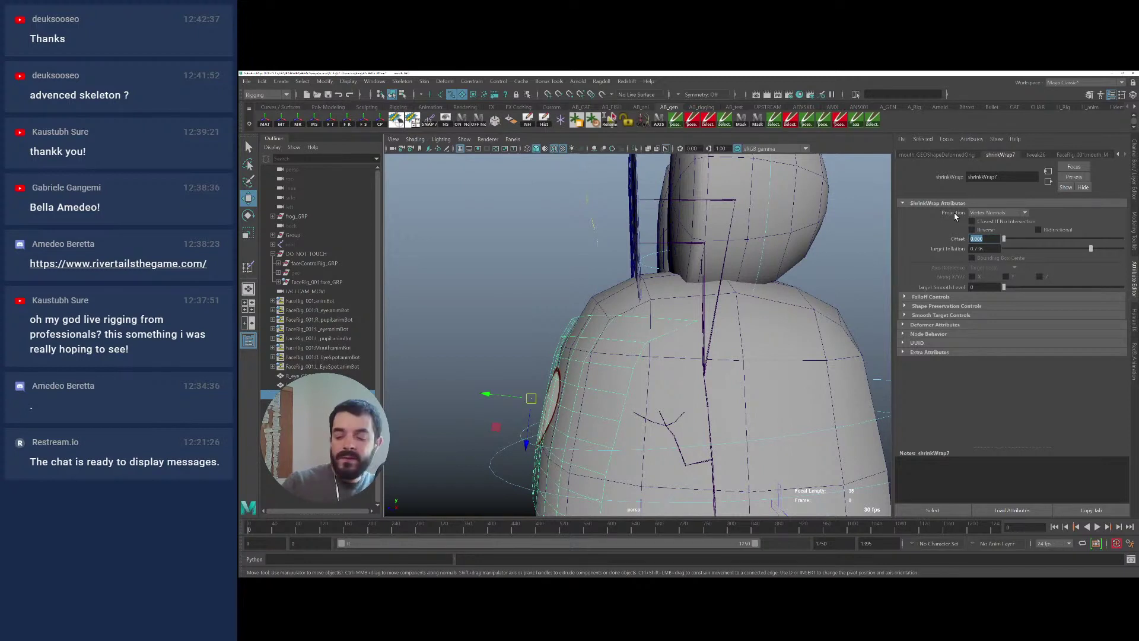
key("Return")
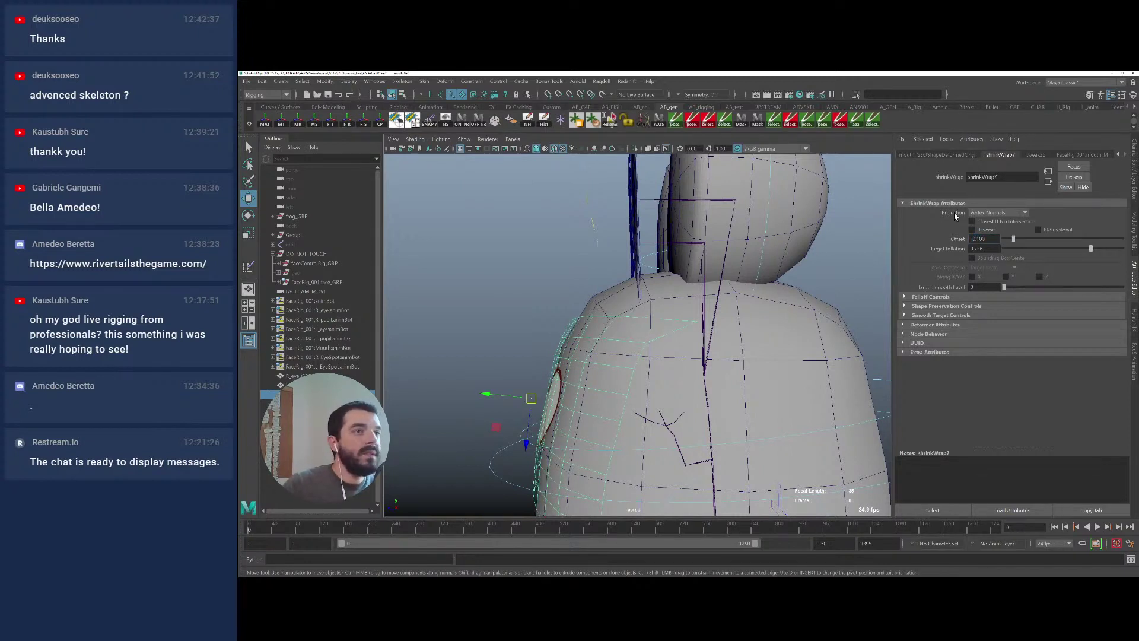
Adjust the Offset of the mouth plane's shrink wrap by trying several values on the frog's body
type("2")
key("Return")
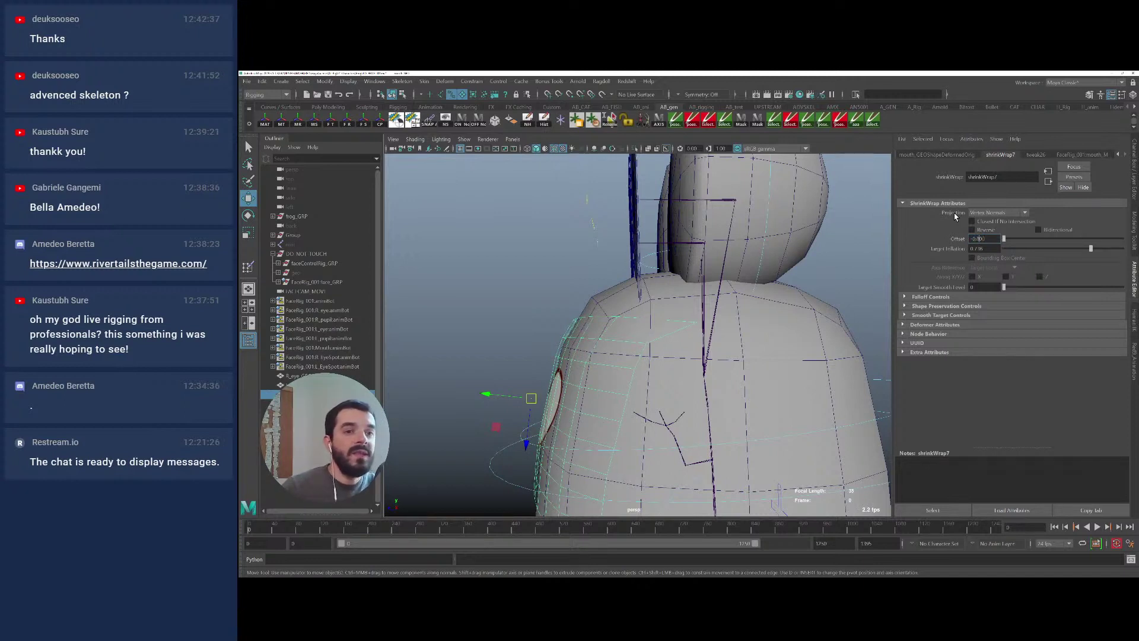
type("0.4")
key("Return")
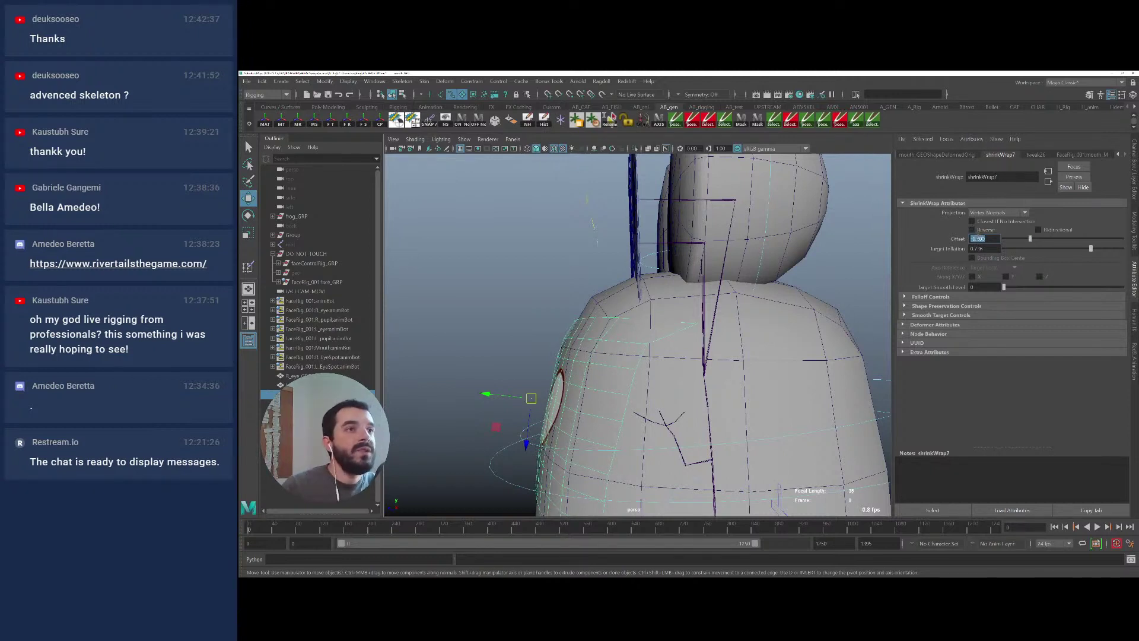
type("5")
key("Return")
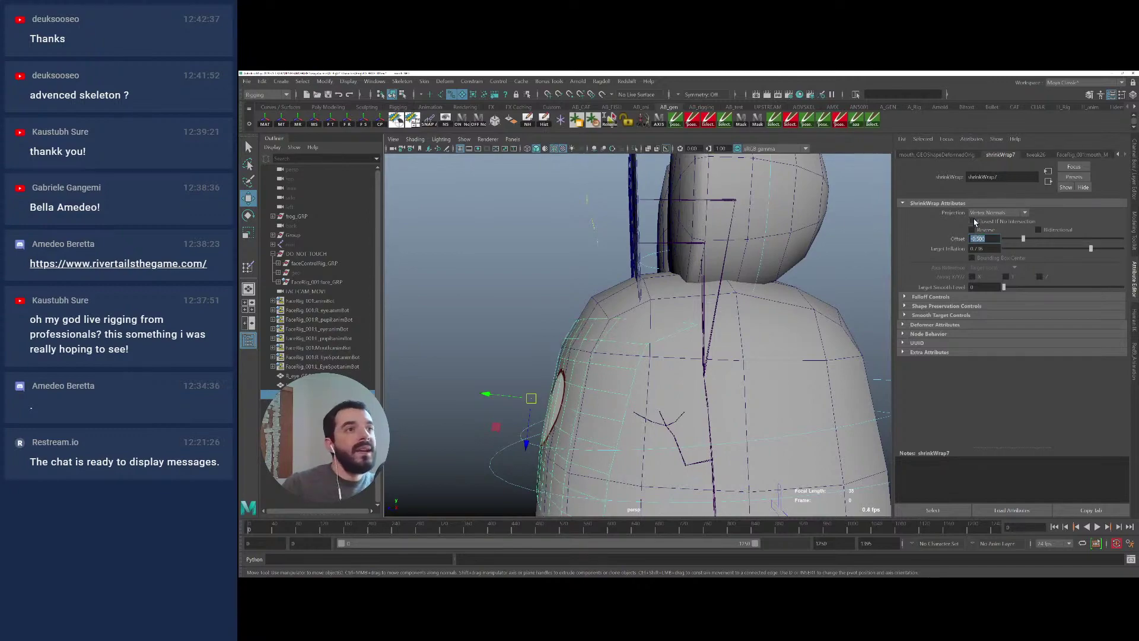
Try to shrink-wrap the right eye plane onto the frog's right eyeball and undo the deformer
left_click_drag(536, 397, 575, 277, "alt")
left_click(554, 261)
left_click(567, 248)
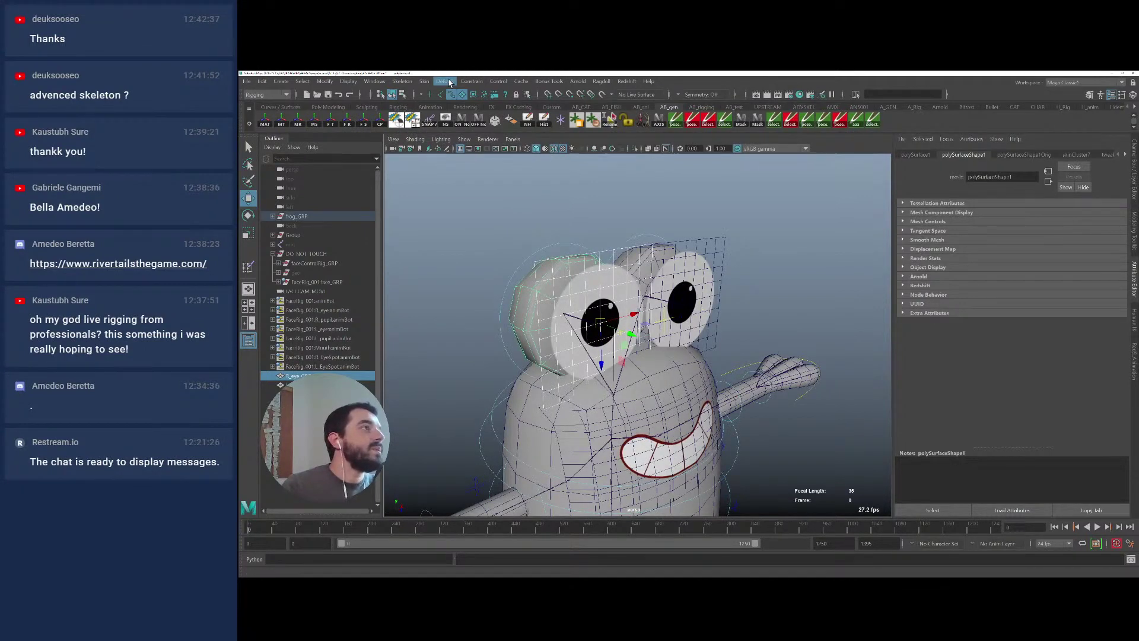
left_click(449, 83)
left_click(469, 171)
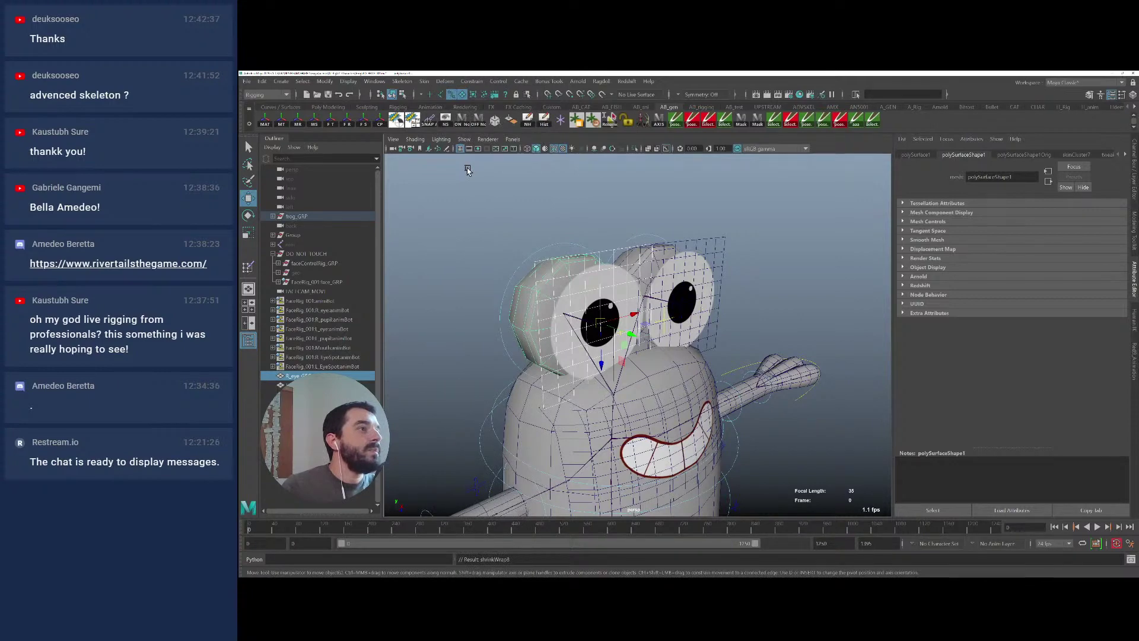
left_click_drag(541, 230, 569, 219, "alt")
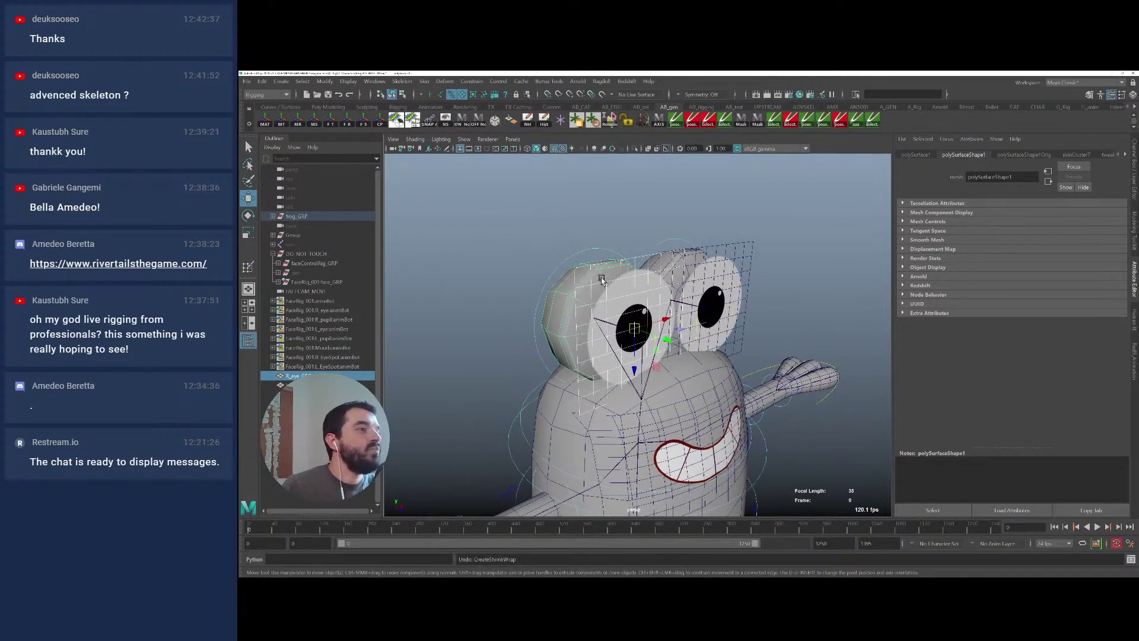
Create a shrink wrap between the right eye plane and its eyeball mesh and inspect the deformer's channels
left_click(620, 287)
left_click(561, 294)
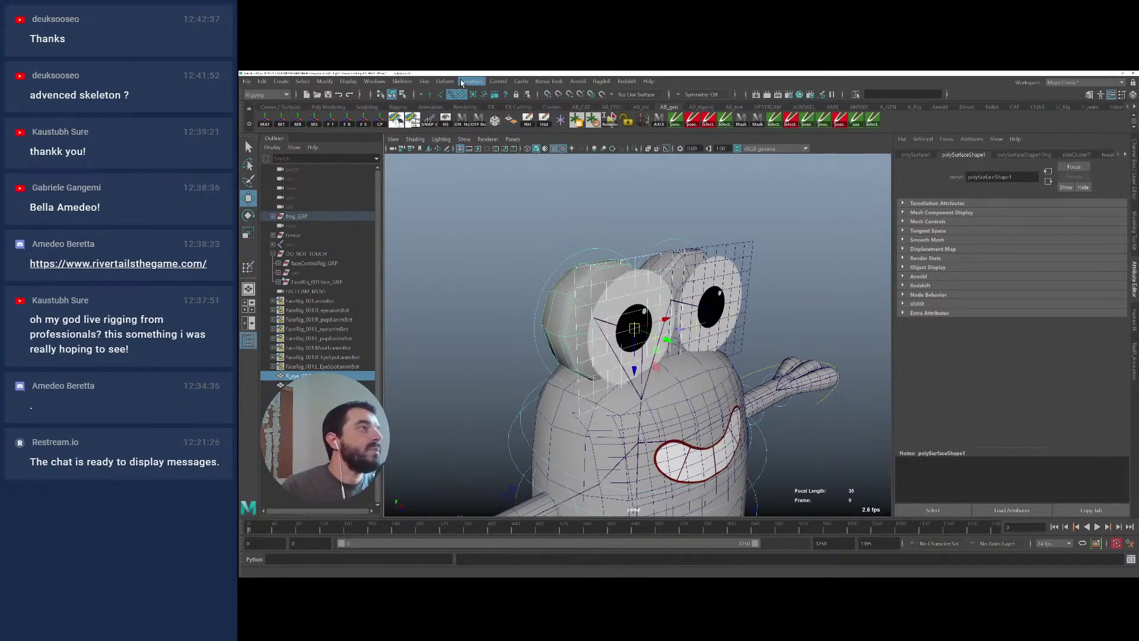
left_click(1136, 167)
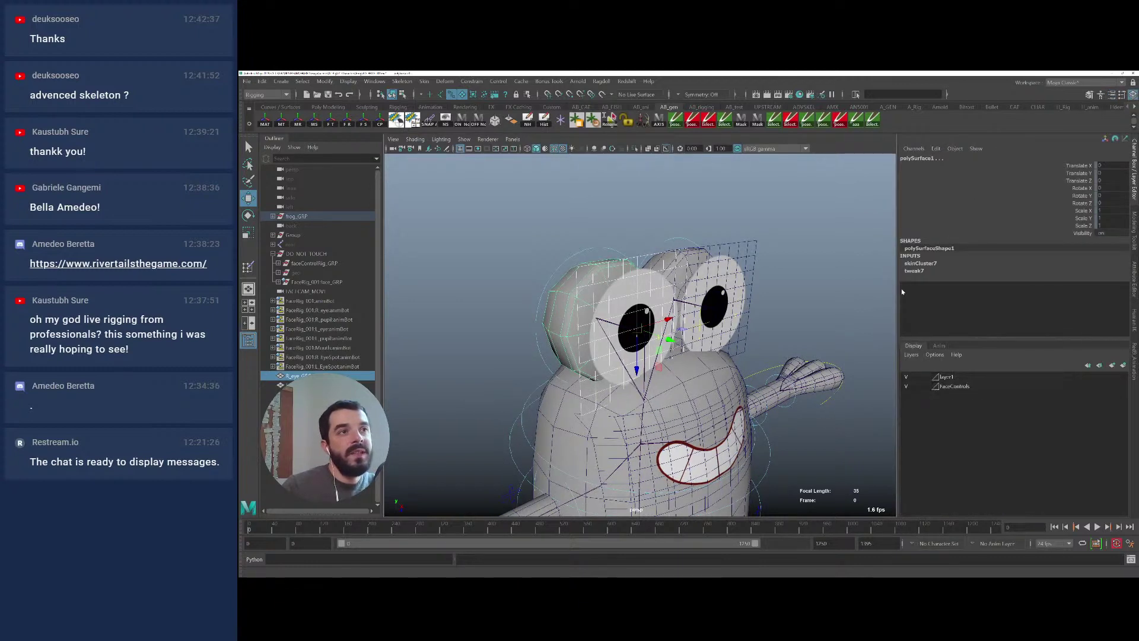
left_click(444, 82)
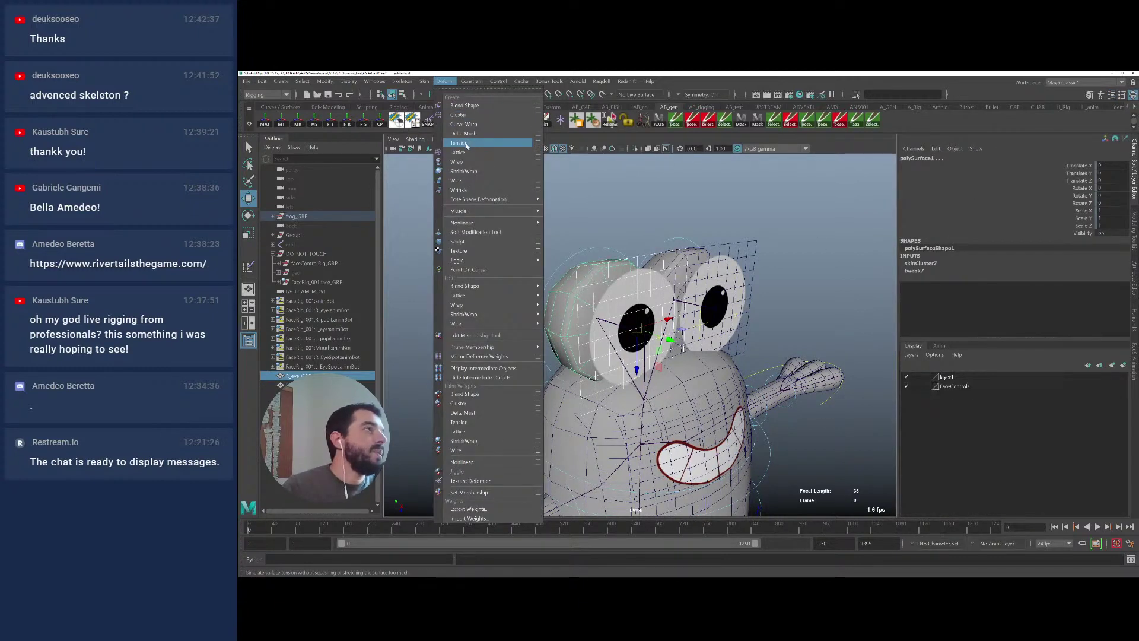
left_click(463, 171)
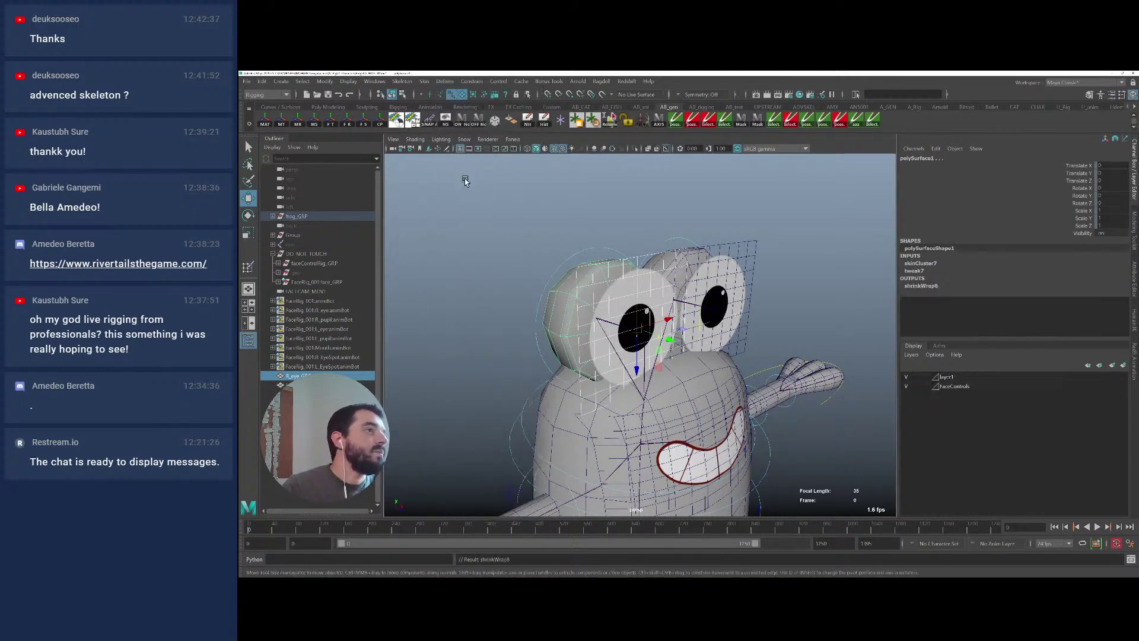
left_click(920, 286)
scroll(1060, 313, "down", 1)
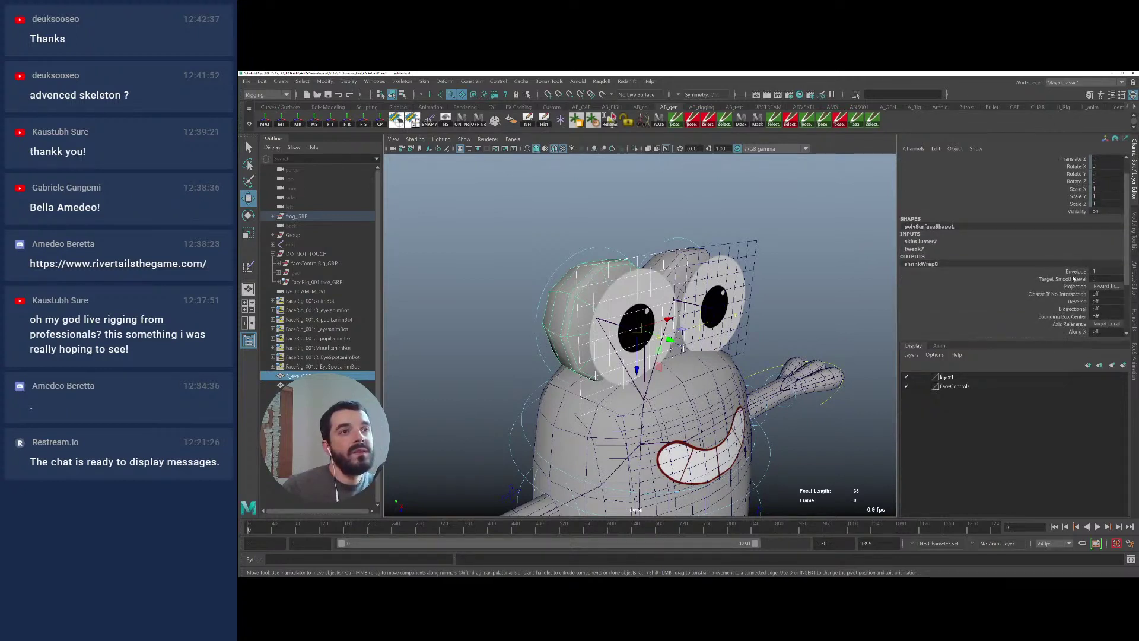
mouse_move(714, 305)
left_mouse_down("alt")
mouse_move(786, 315)
mouse_move(718, 310)
left_mouse_up("alt")
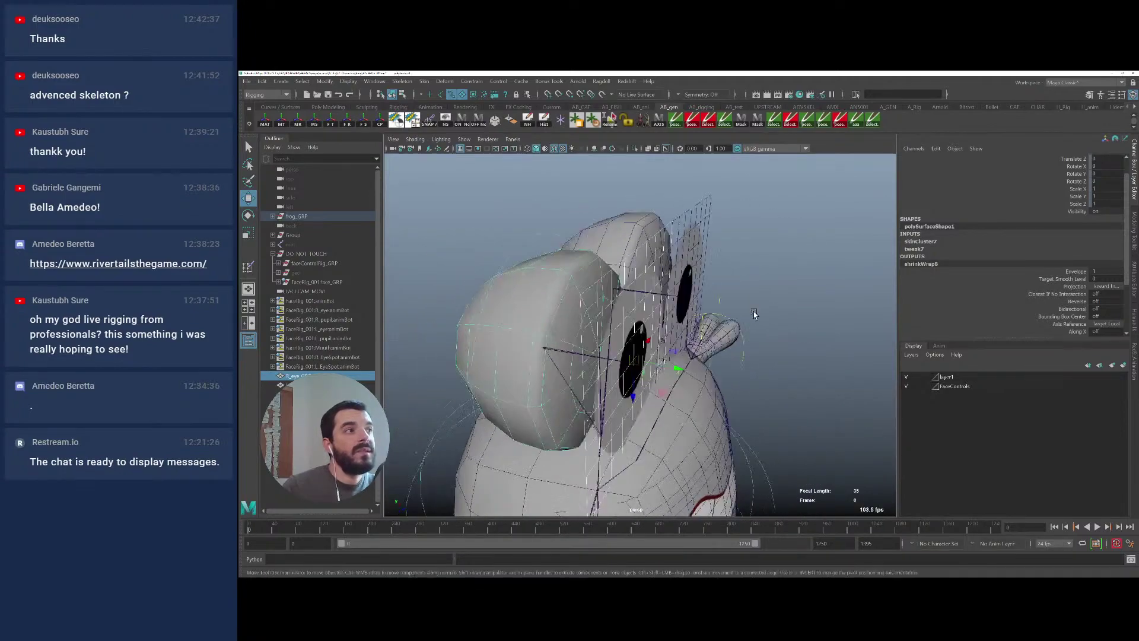
Select the right eye plane alone, check its shrink wrap input and delete the plane's construction history
key("ctrl+z")
left_click(622, 324)
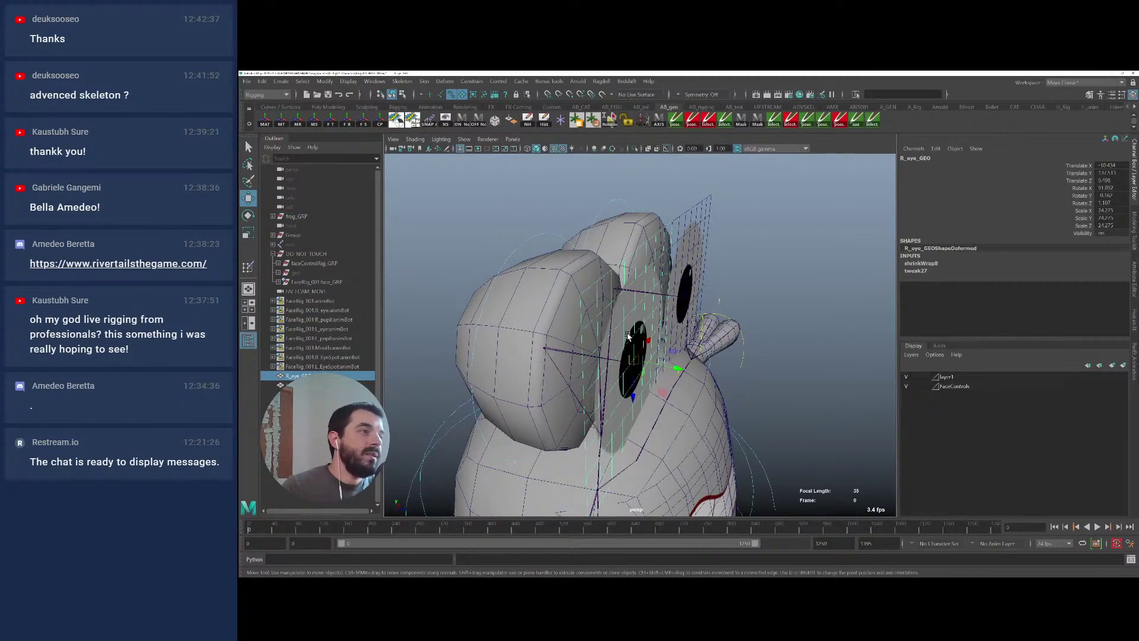
left_click(924, 262)
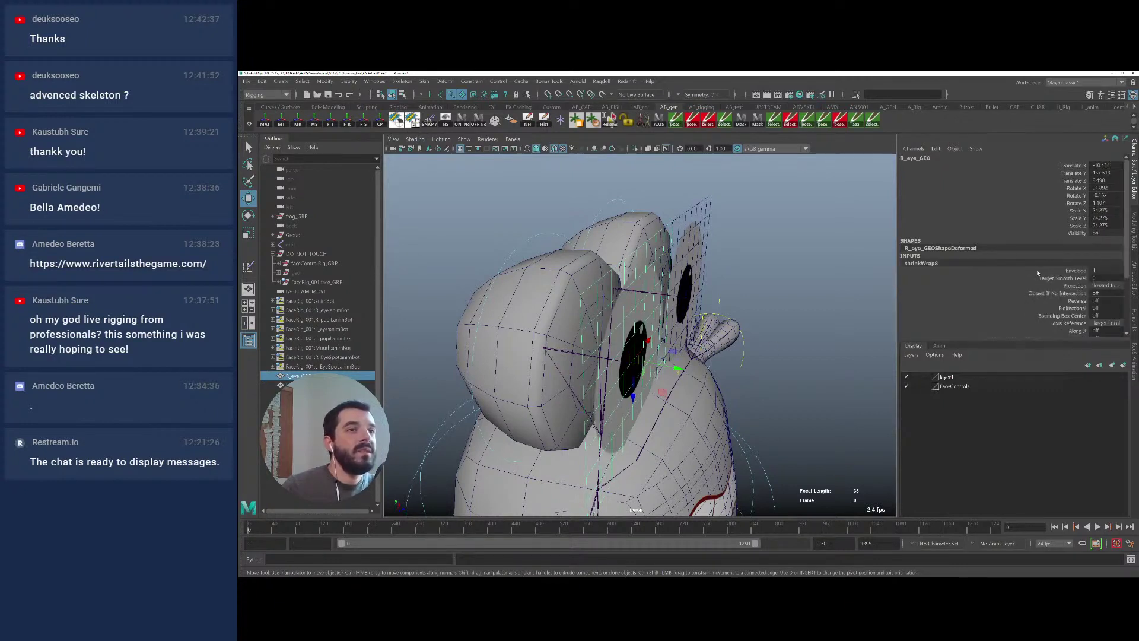
left_click(544, 122)
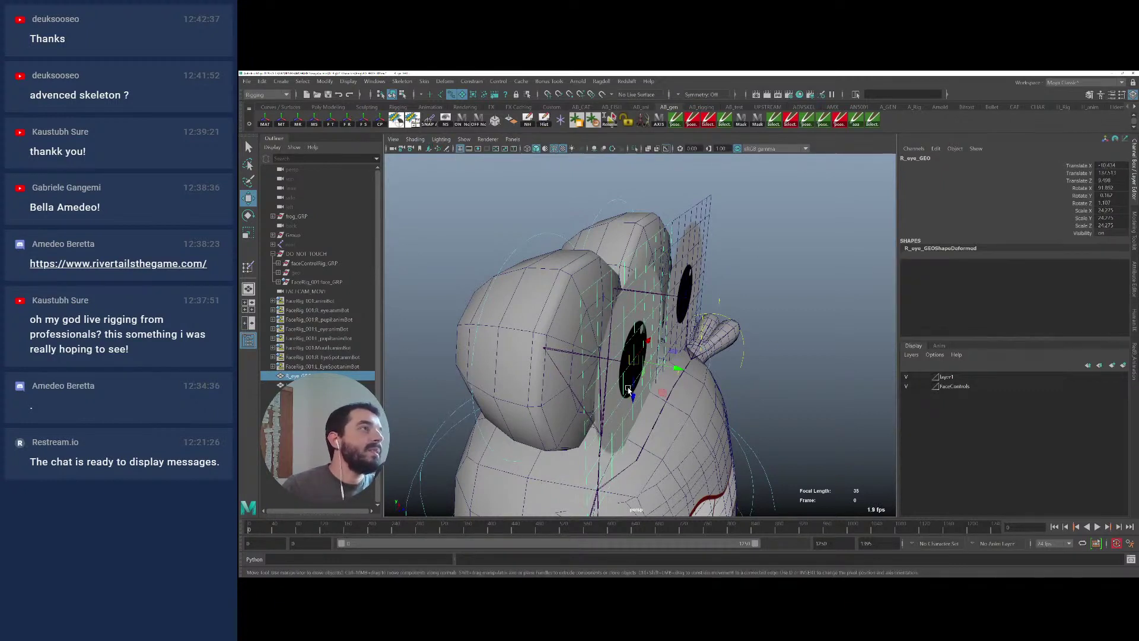
Shrink-wrap the cleaned right eye plane onto the right eyeball again and open the new deformer's attributes
left_click(533, 295)
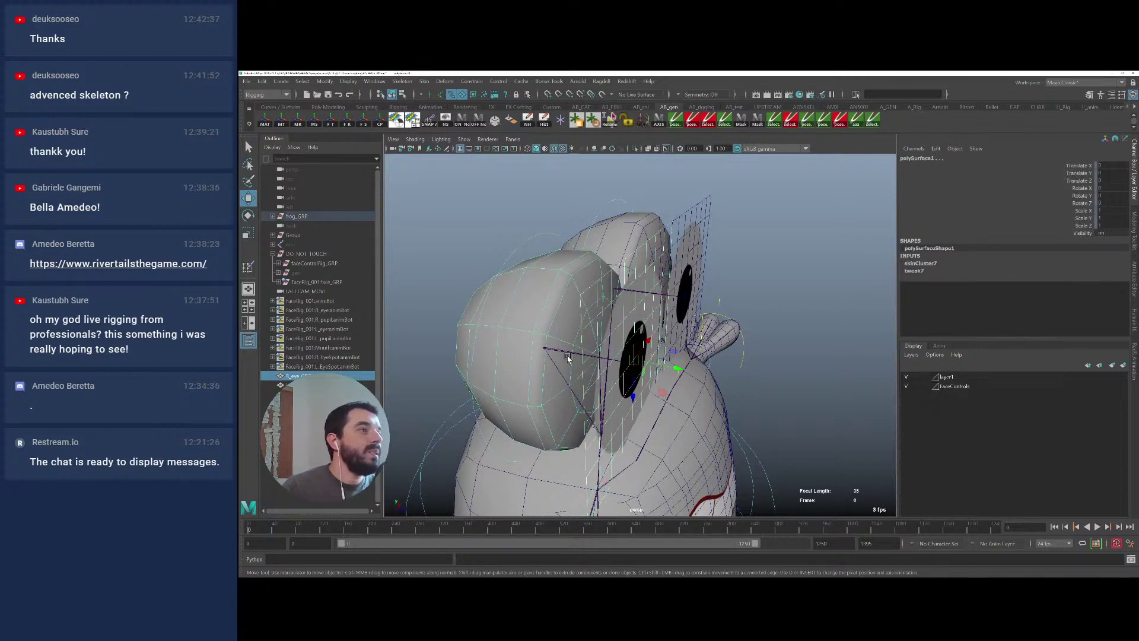
left_click(445, 82)
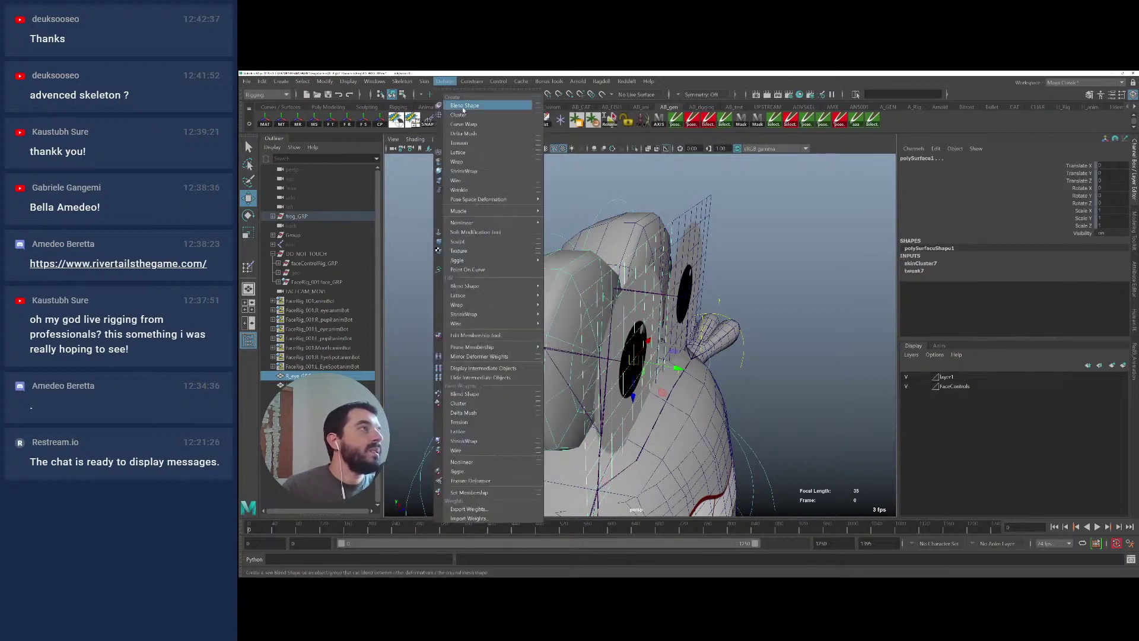
left_click(465, 172)
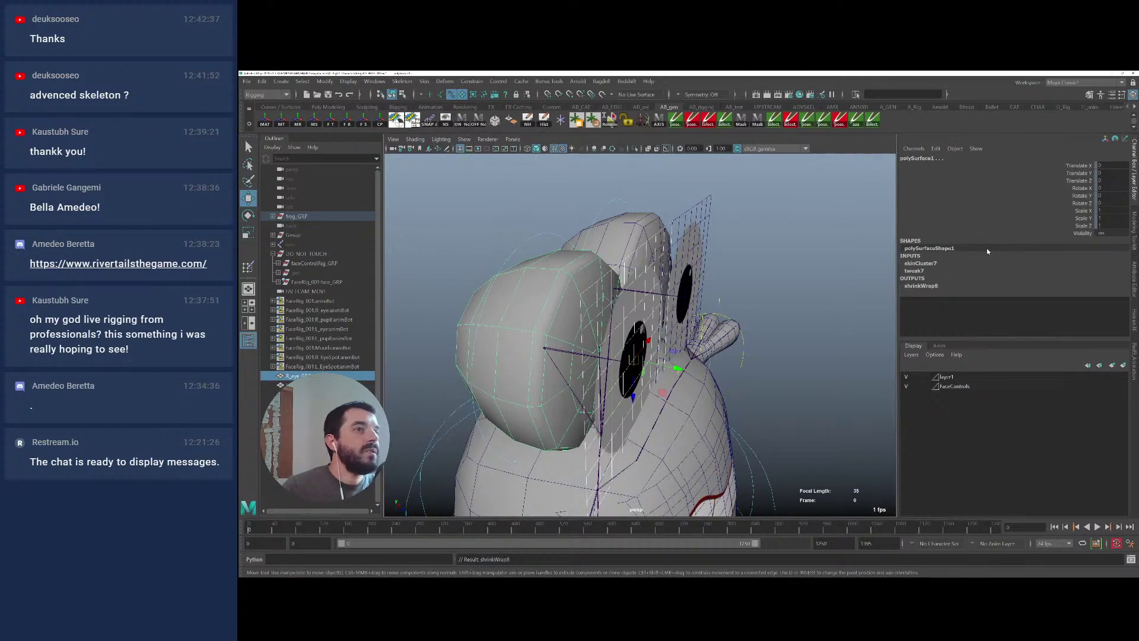
key("ctrl+a")
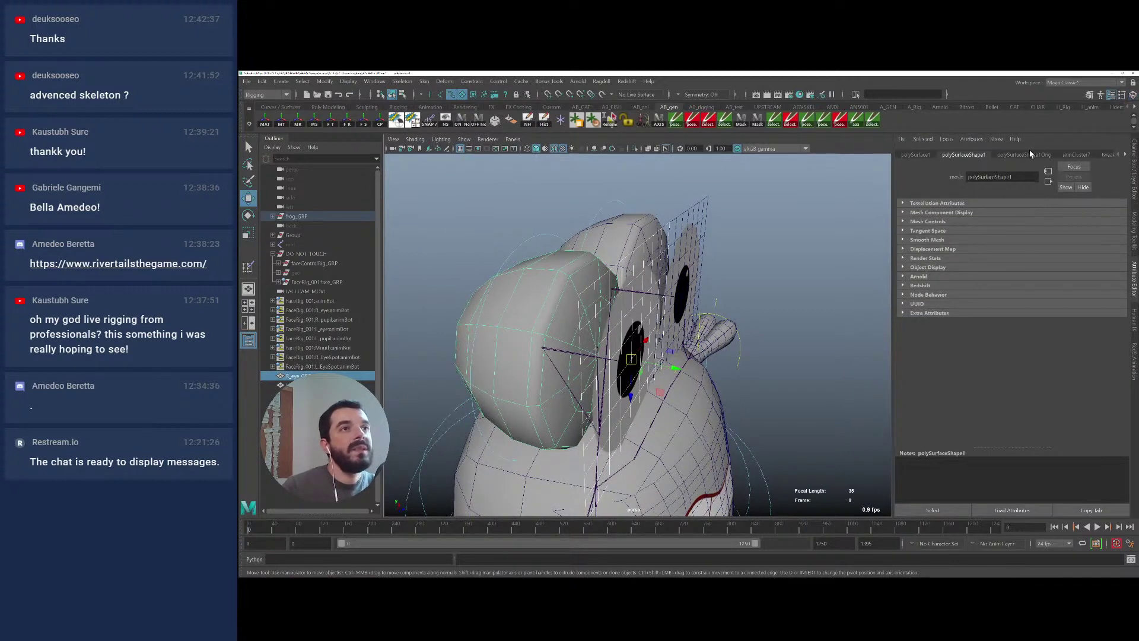
left_click(1107, 154)
scroll(1068, 158, "down", 1)
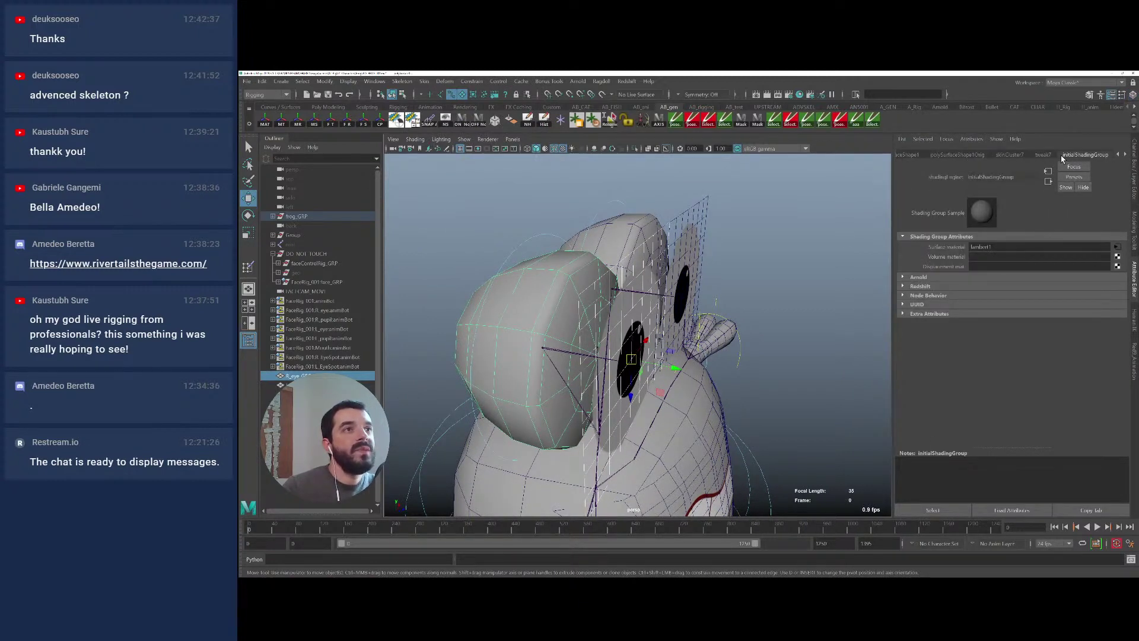
scroll(937, 153, "up", 3)
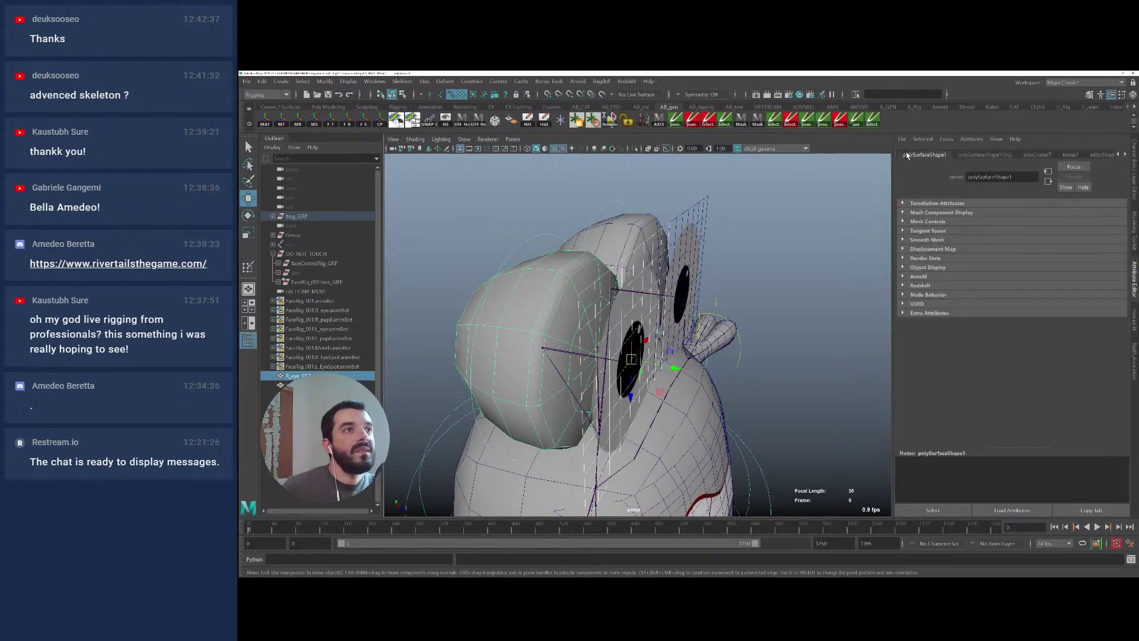
scroll(961, 154, "down", 2)
scroll(969, 154, "down", 1)
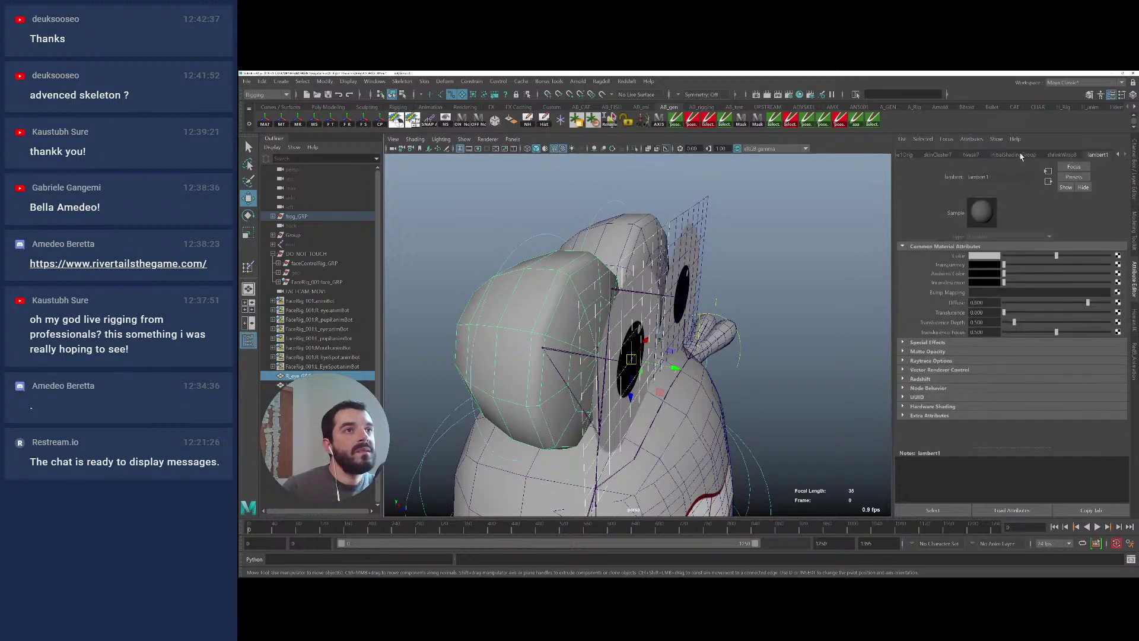
scroll(971, 154, "down", 1)
Try the Vertex Normals and Parallel To Axis projections on the right eye plane's shrink wrap
left_click_drag(770, 259, 700, 261, "alt")
left_click(989, 211)
left_click(994, 255)
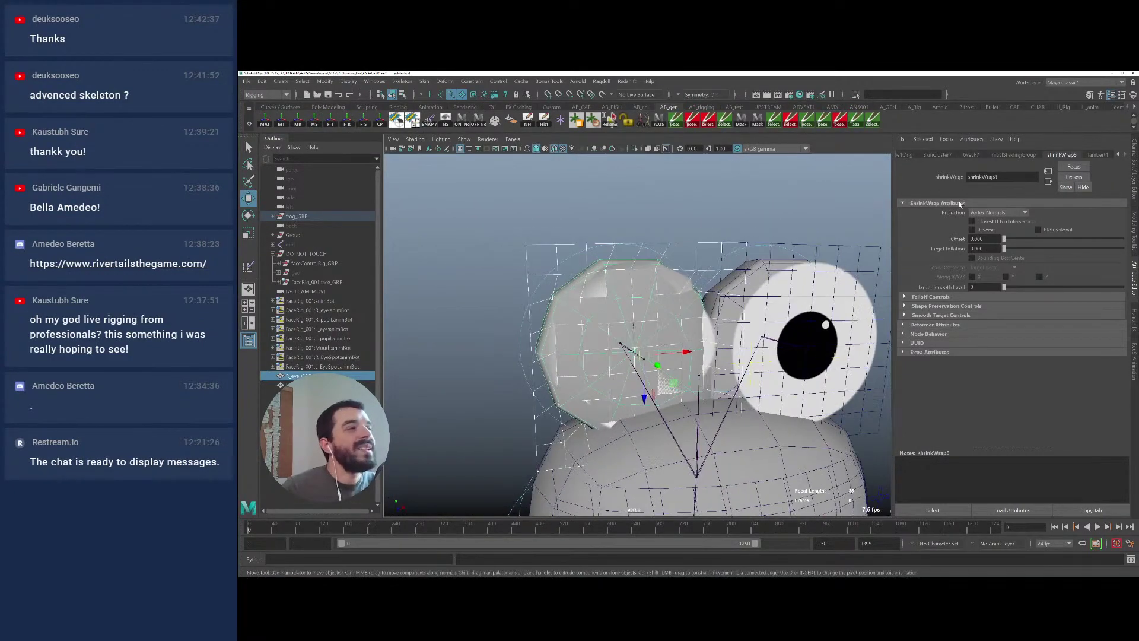
left_click(996, 212)
left_click(985, 238)
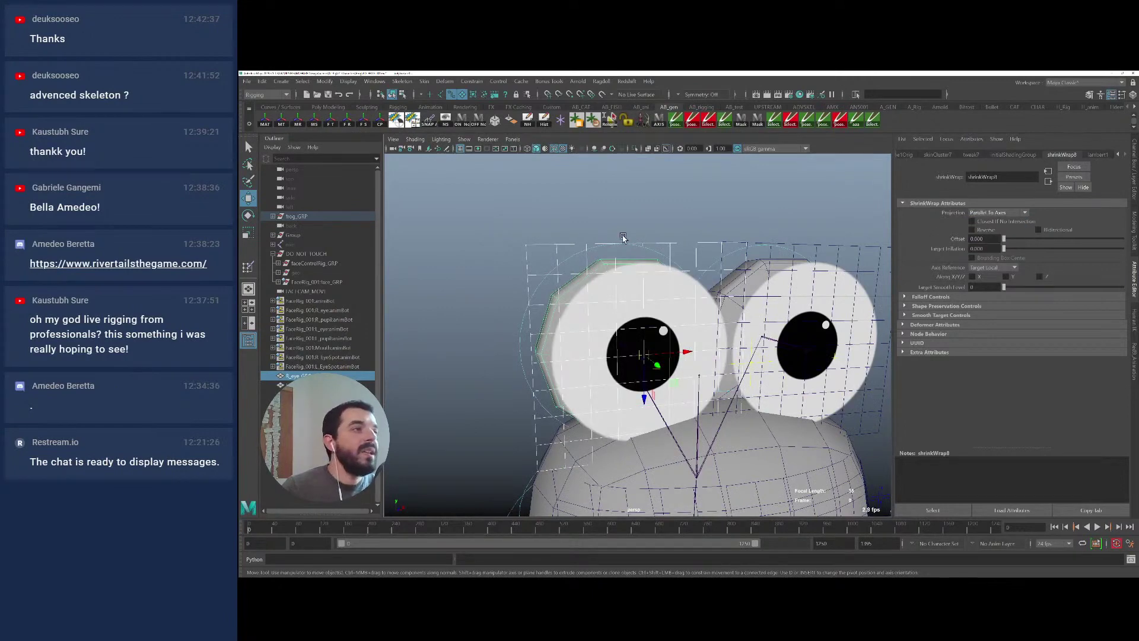
Set the right eye's shrink wrap projection to Toward Center, enable Closest If No Intersection and raise Offset to 0.236
left_click_drag(623, 237, 599, 239, "alt")
left_click(996, 212)
left_click(980, 235)
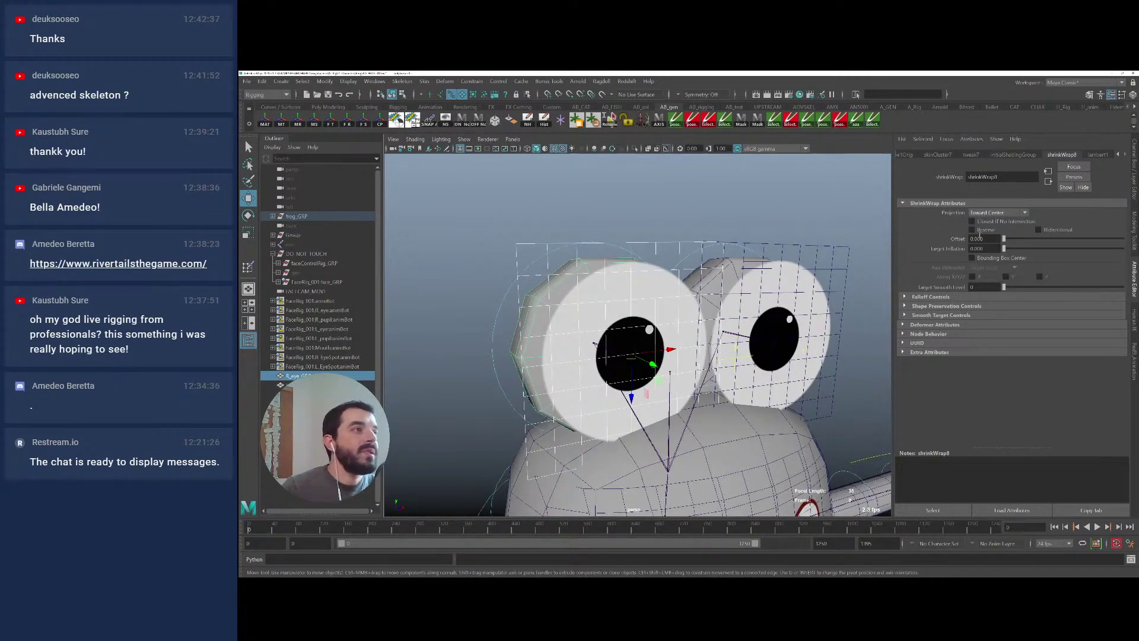
left_click(983, 222)
left_click_drag(718, 220, 683, 299, "alt")
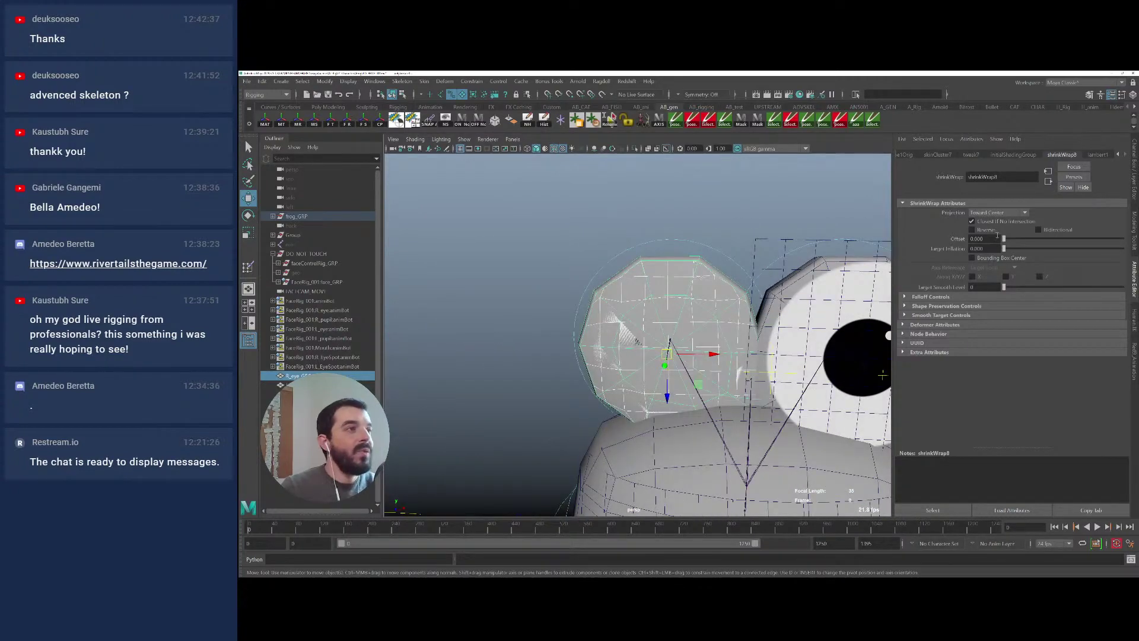
left_click_drag(1003, 239, 1032, 241)
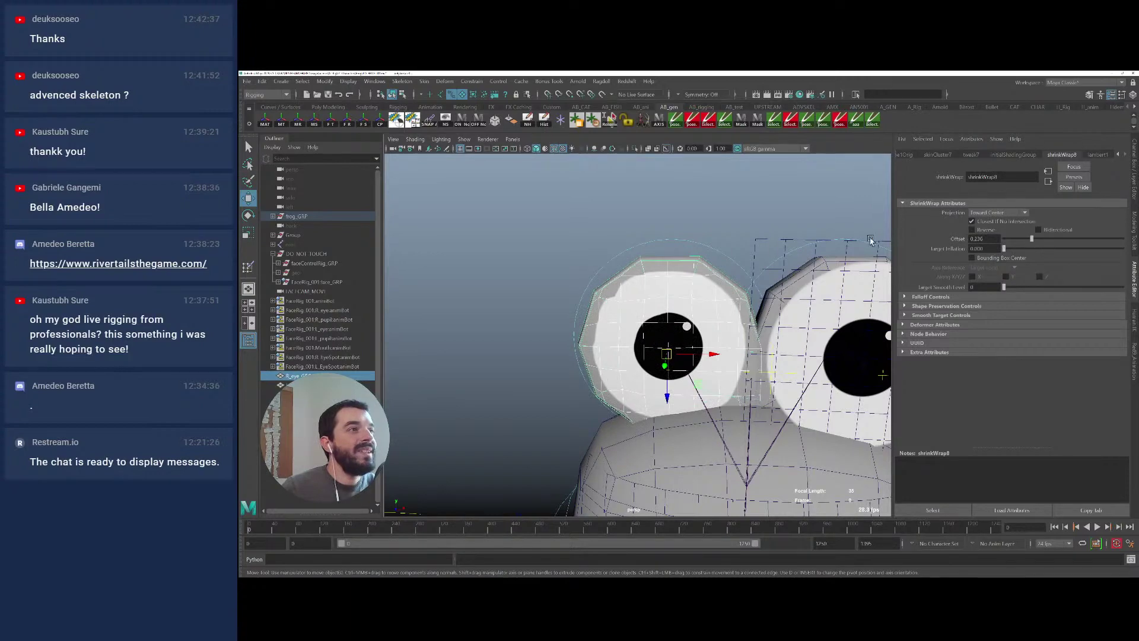
left_click_drag(873, 241, 717, 264, "alt")
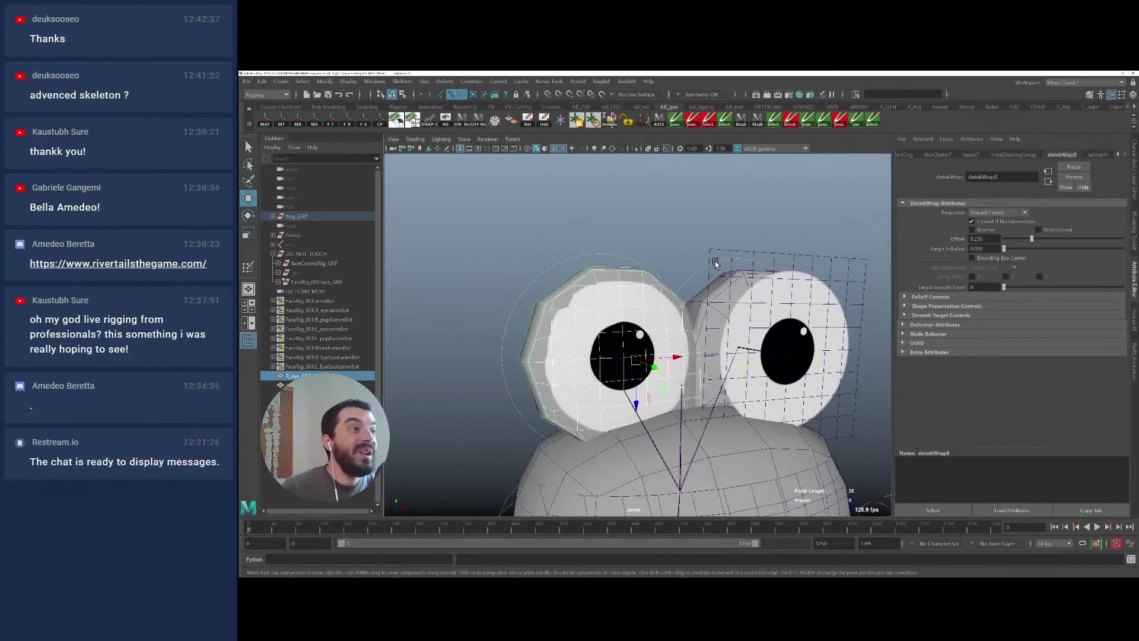
Enable Bounding Box Center on the right eye's shrink wrap and scale up the eye plane to cover the eyeball's front
left_click(982, 260)
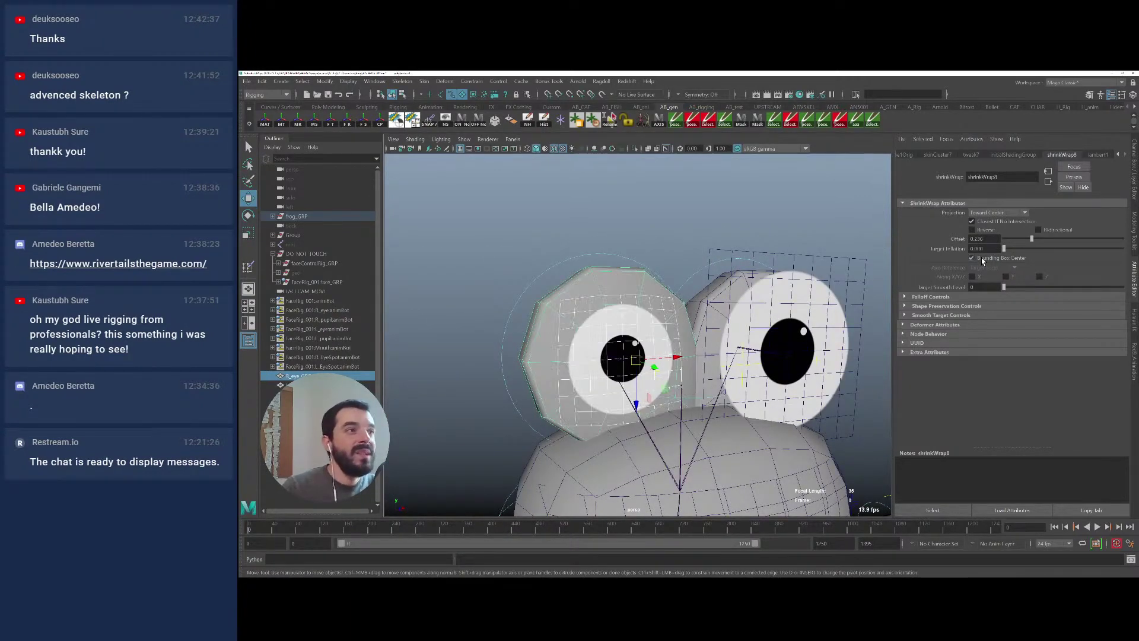
mouse_move(742, 315)
left_mouse_down("alt")
mouse_move(658, 327)
mouse_move(663, 354)
mouse_move(718, 346)
mouse_move(736, 323)
left_mouse_up("alt")
key("r")
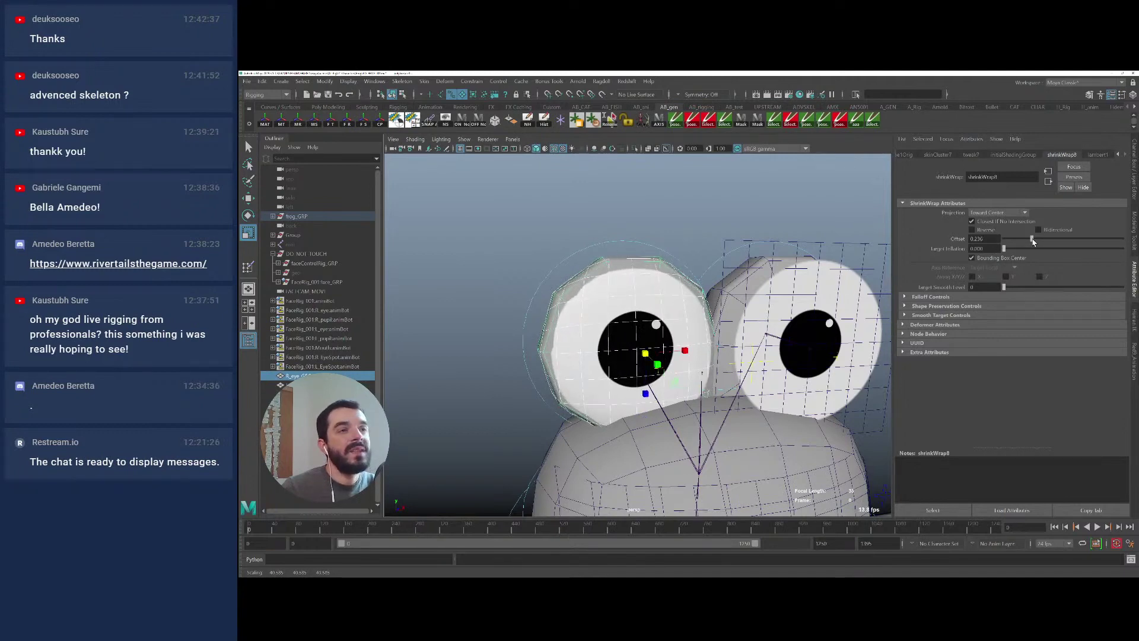
Set the right eye shrink wrap's Target Inflation to about 0.4 and its Offset to 0, and check the fit all around
left_click_drag(1037, 241, 1106, 248)
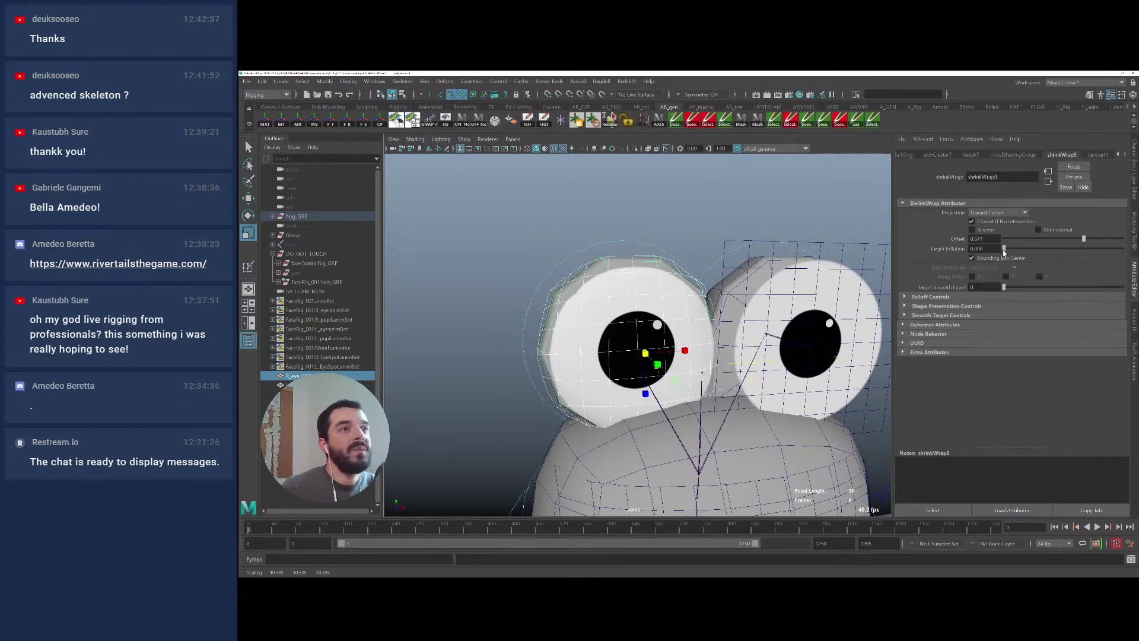
left_click_drag(1011, 251, 1062, 253)
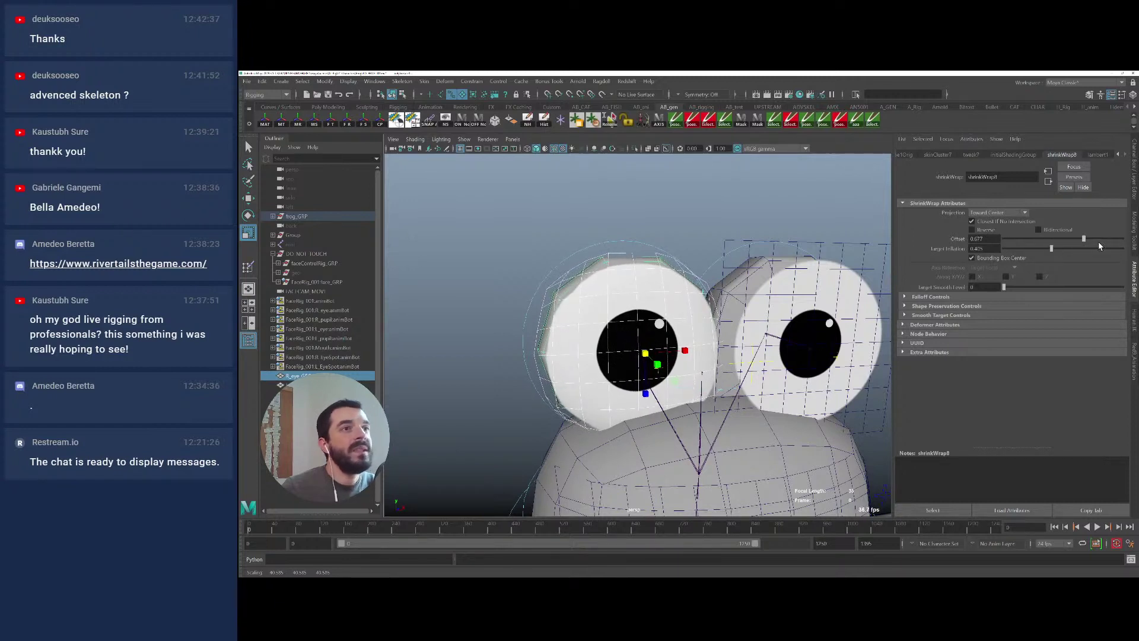
left_click_drag(1083, 240, 983, 242)
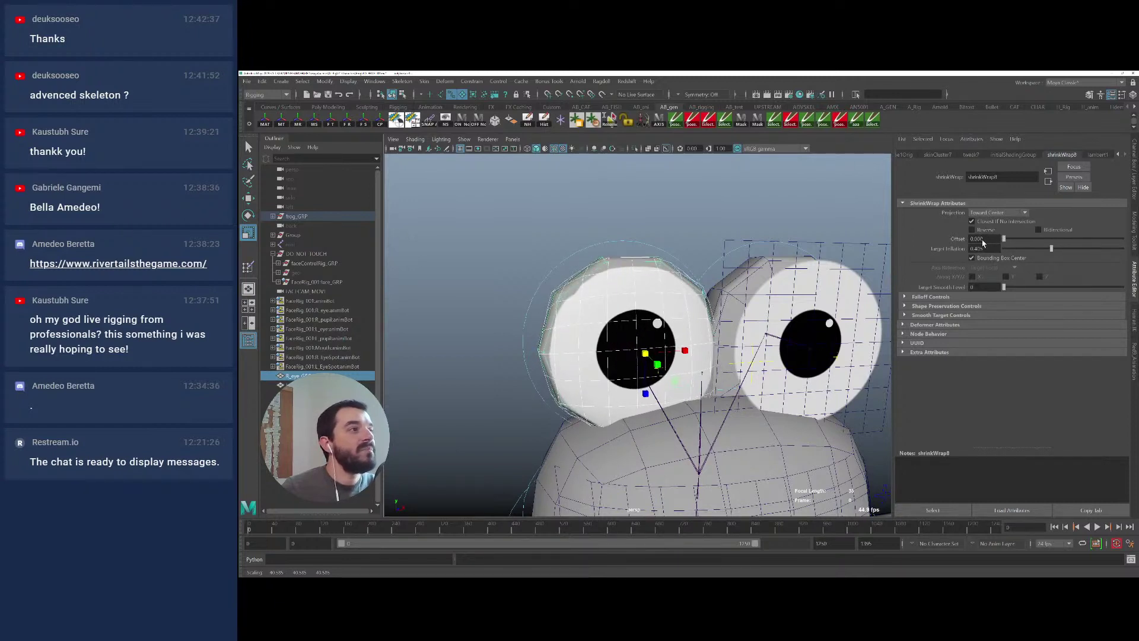
left_click_drag(647, 321, 575, 289, "alt")
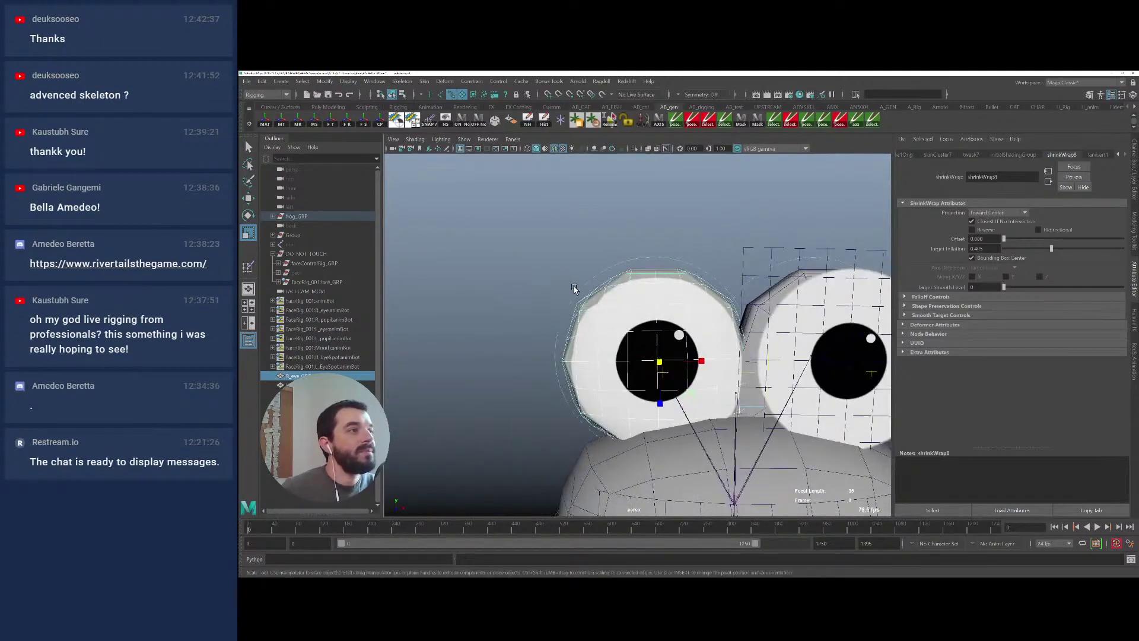
left_click_drag(634, 321, 735, 281, "alt")
right_click_drag(640, 318, 554, 294, "alt")
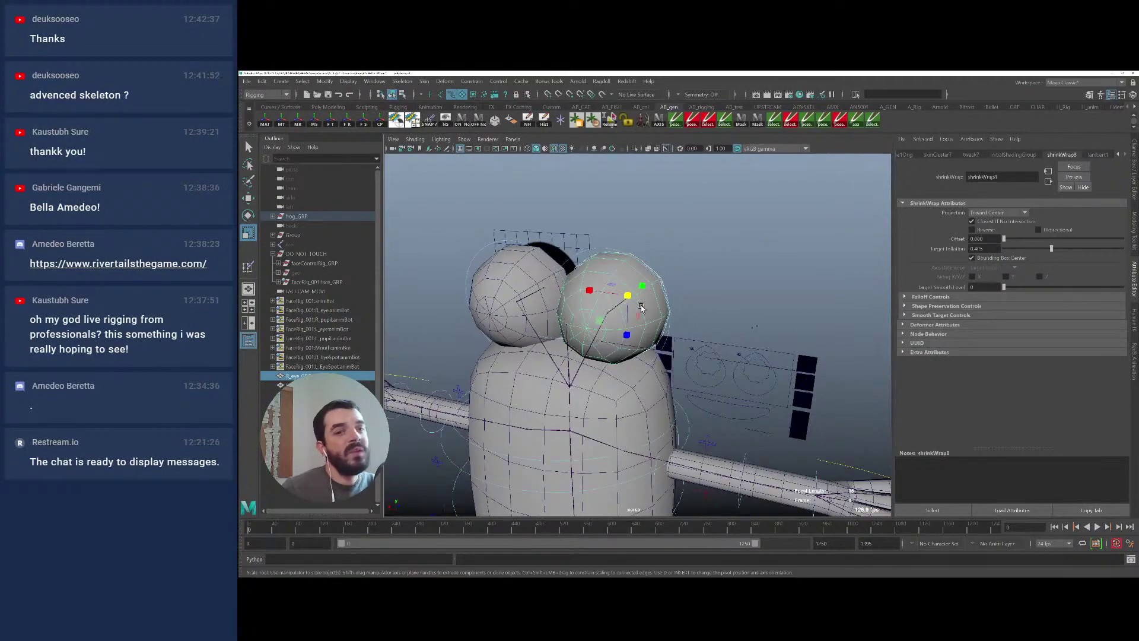
Try a Target Inflation of 1 and an Offset of about 0.327 on the right eye's shrink wrap
left_click_drag(642, 315, 597, 317, "alt")
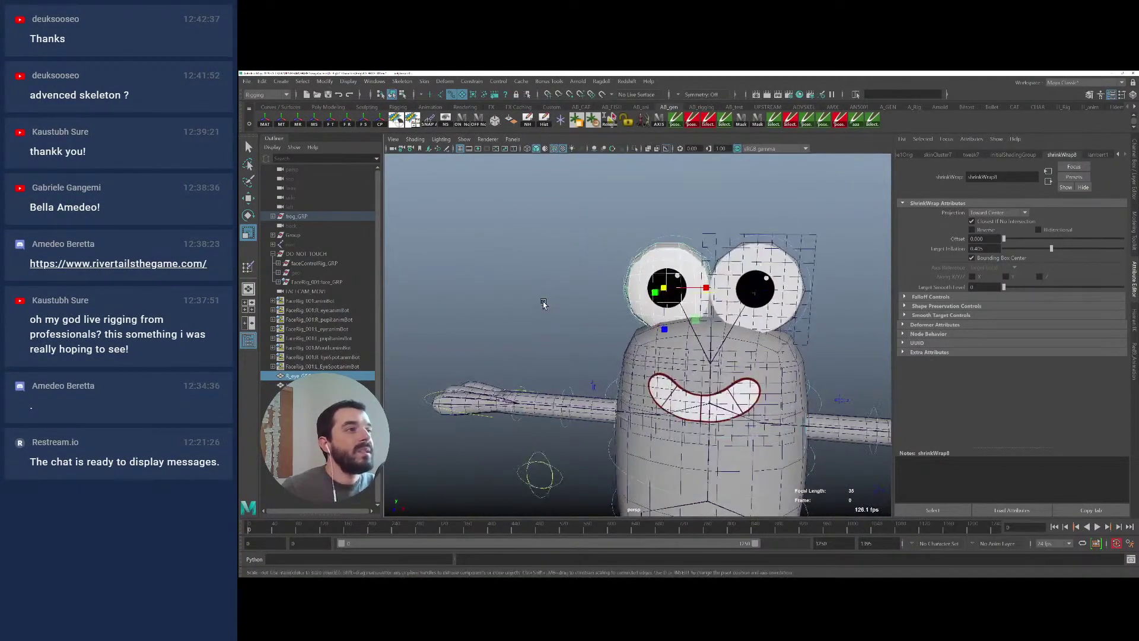
right_click_drag(596, 317, 706, 329, "alt")
middle_click_drag(831, 374, 732, 358, "alt")
right_click_drag(732, 359, 664, 340, "alt")
key("w")
left_click_drag(695, 343, 620, 319, "alt")
key("ctrl+z")
key("q")
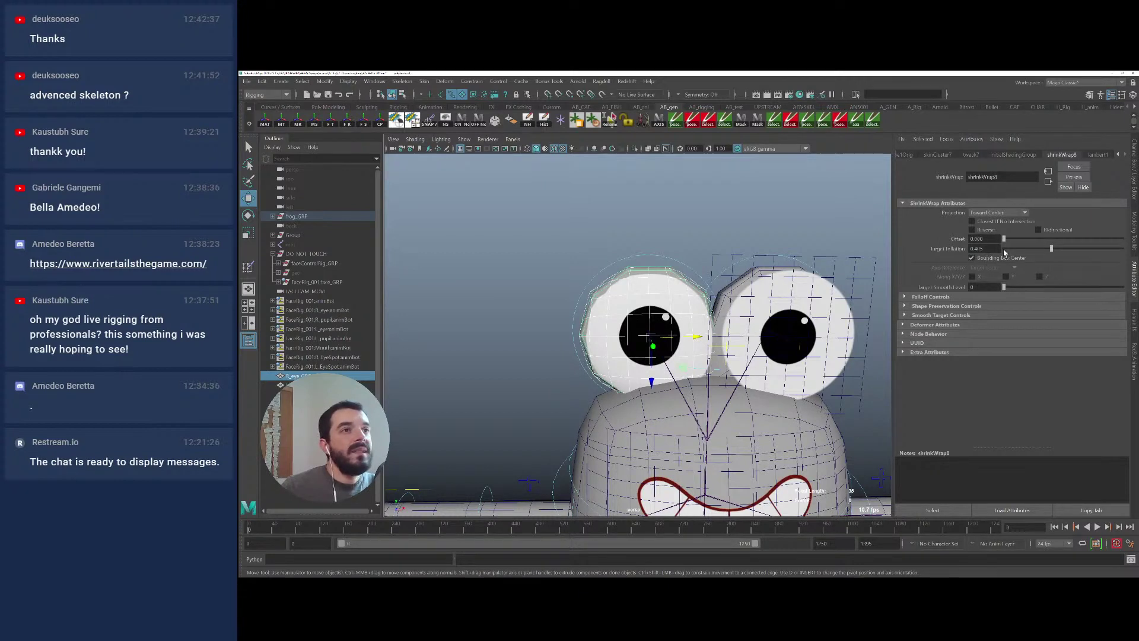
left_click_drag(1051, 249, 1132, 250)
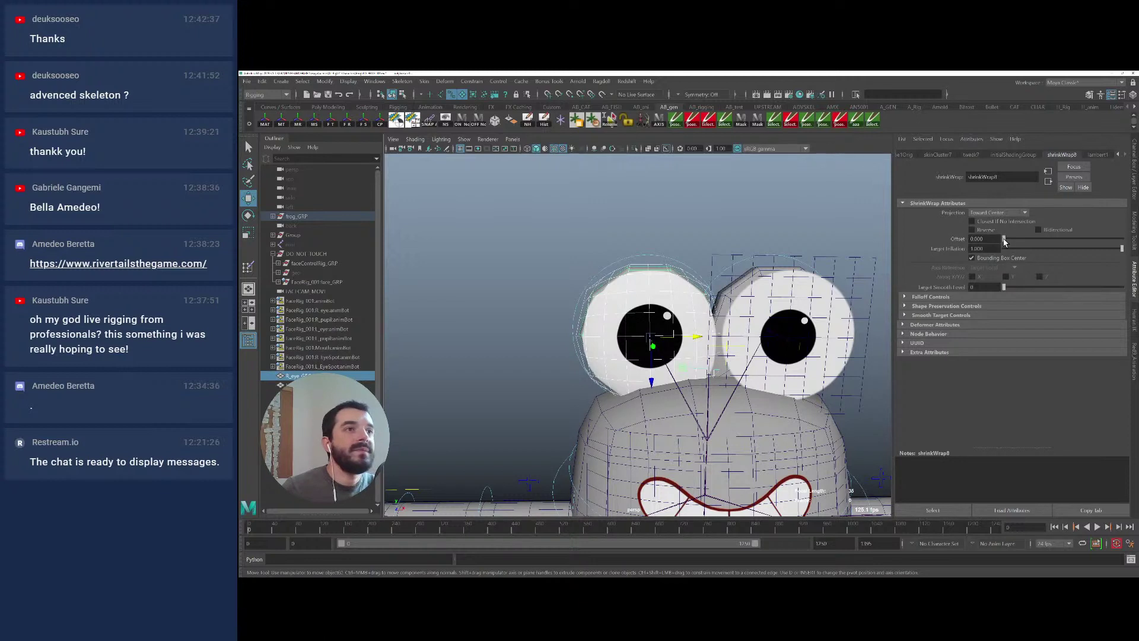
left_click_drag(1004, 240, 1047, 245)
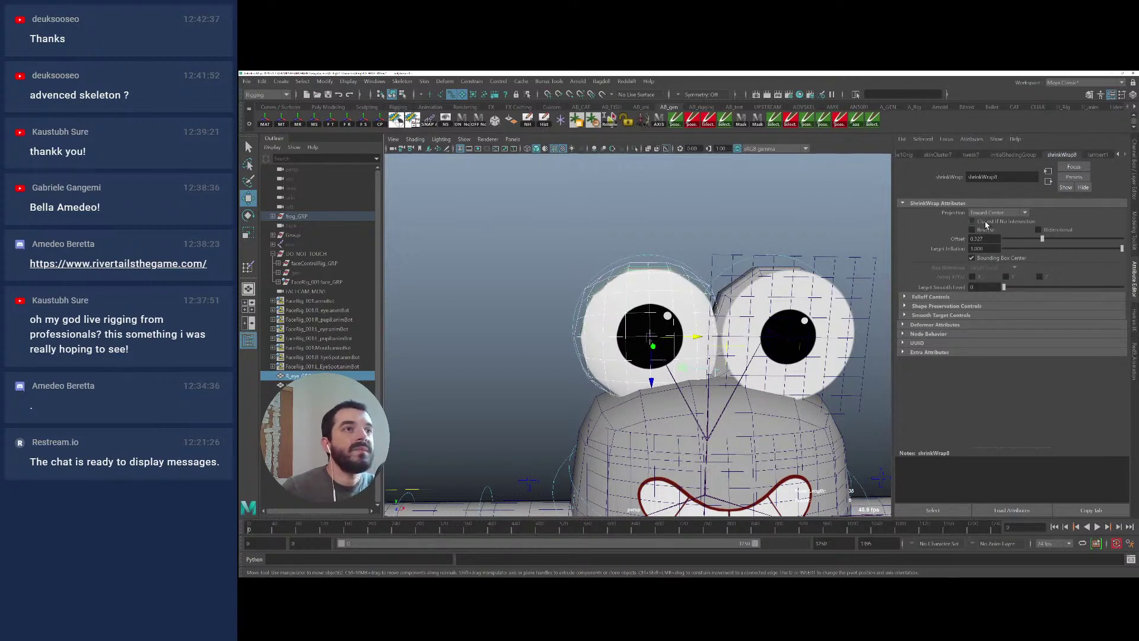
Scale the right eye plane down slightly so its eye size matches the left eye, comparing both in the front view
key("r")
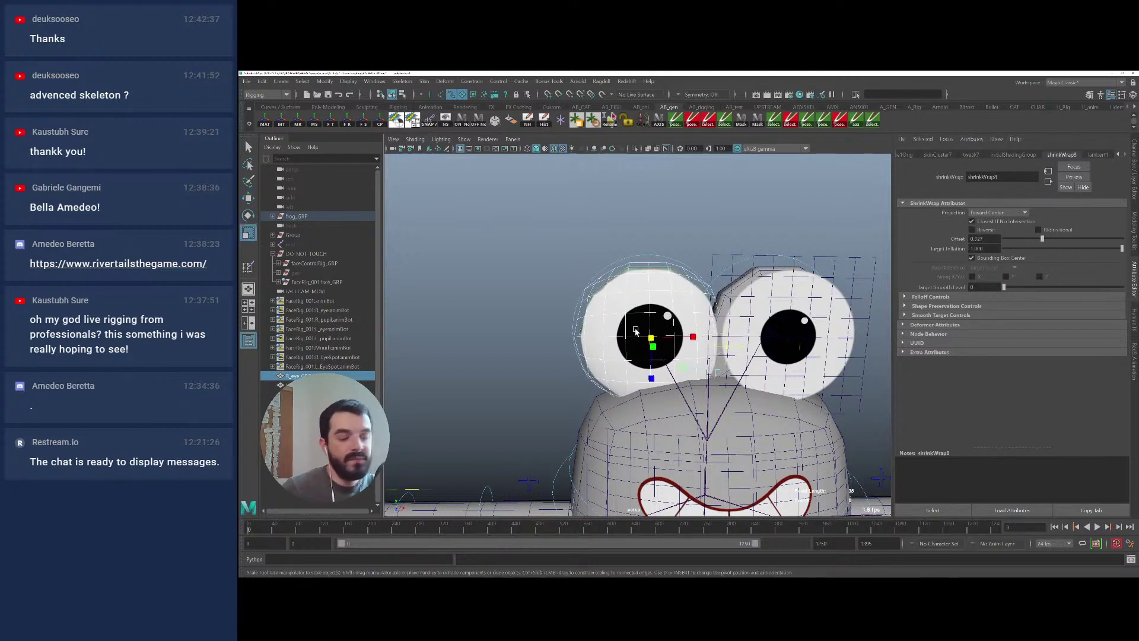
left_click_drag(651, 339, 628, 336)
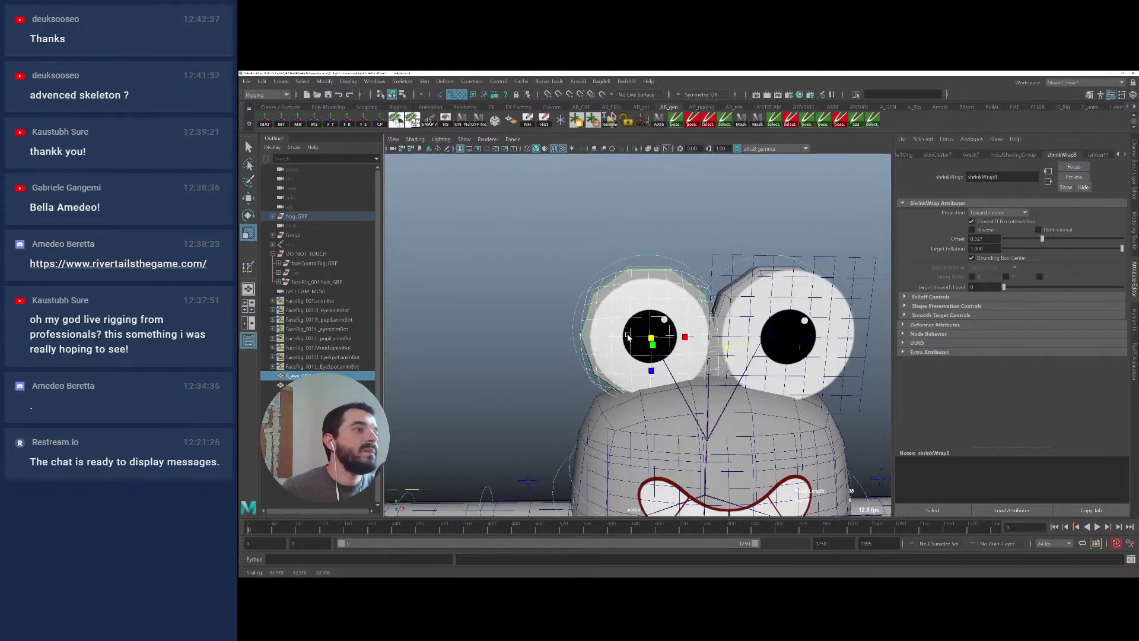
middle_click_drag(755, 344, 734, 351, "alt")
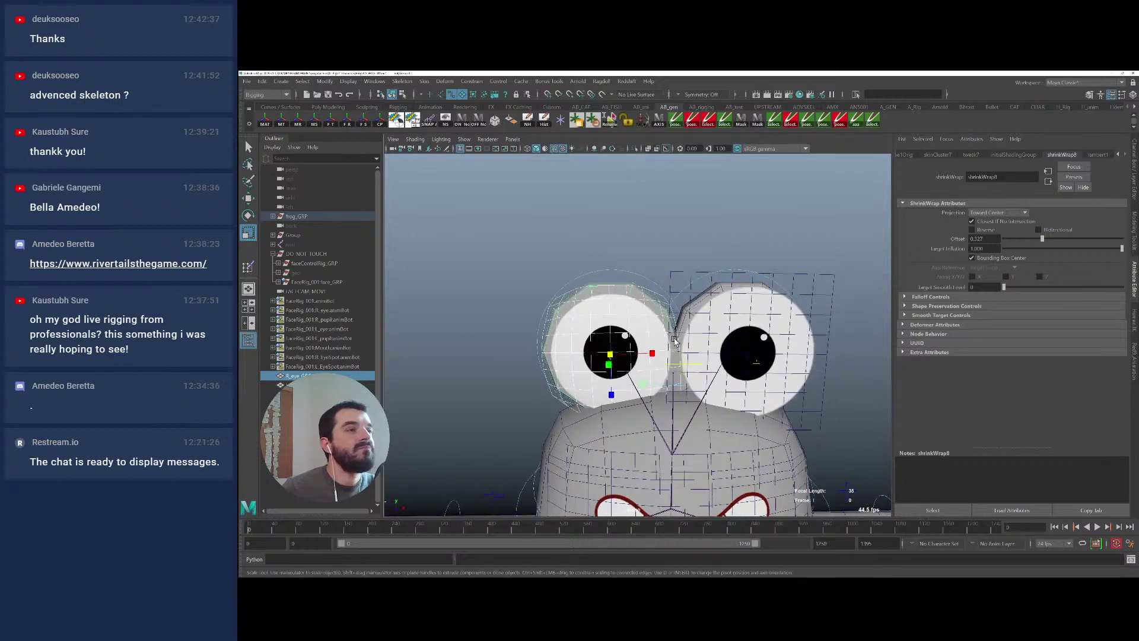
mouse_move(675, 341)
left_mouse_down("alt")
mouse_move(727, 336)
mouse_move(663, 346)
mouse_move(712, 340)
mouse_move(670, 337)
mouse_move(675, 360)
left_mouse_up("alt")
key("space")
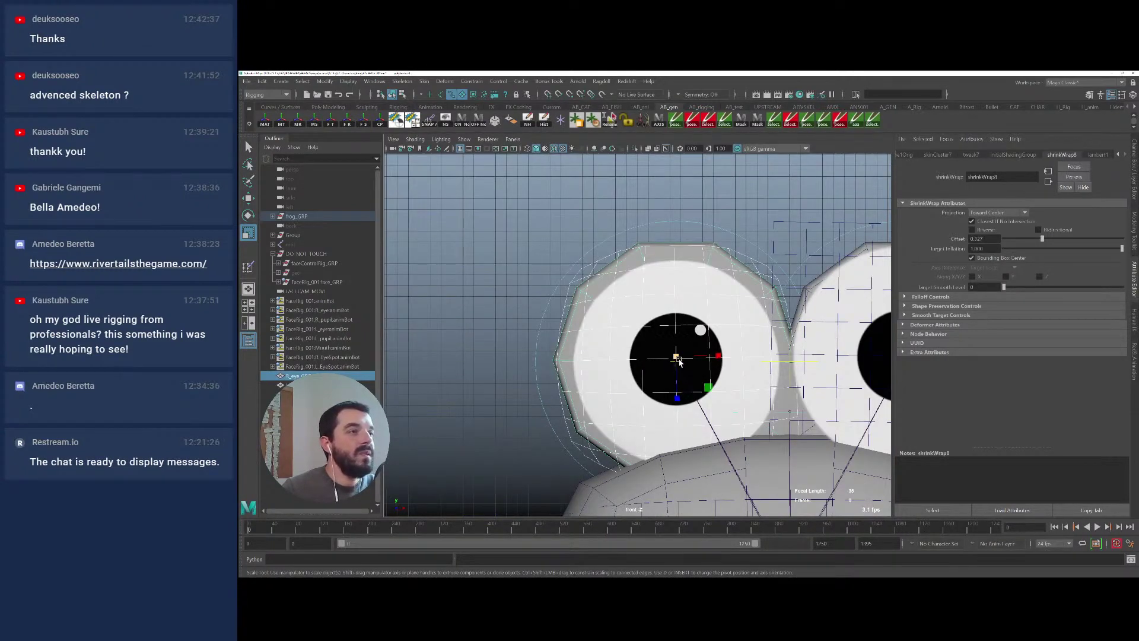
right_click_drag(721, 342, 240, 320, "alt")
scroll(712, 374, "up", 3)
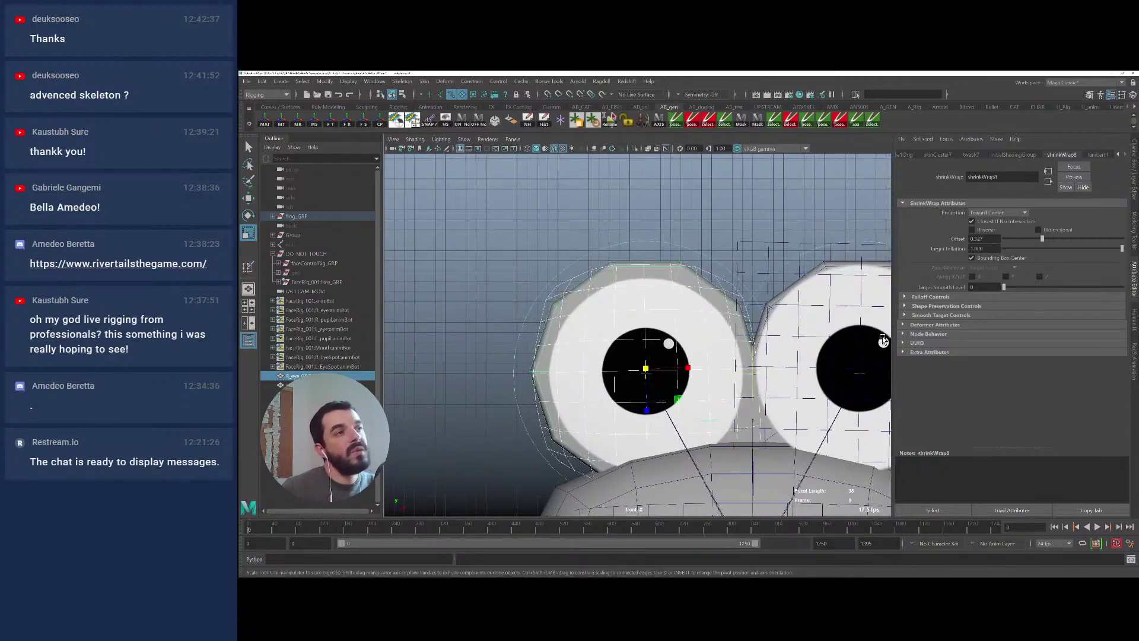
mouse_move(647, 369)
left_mouse_down()
mouse_move(661, 364)
mouse_move(652, 363)
left_mouse_up()
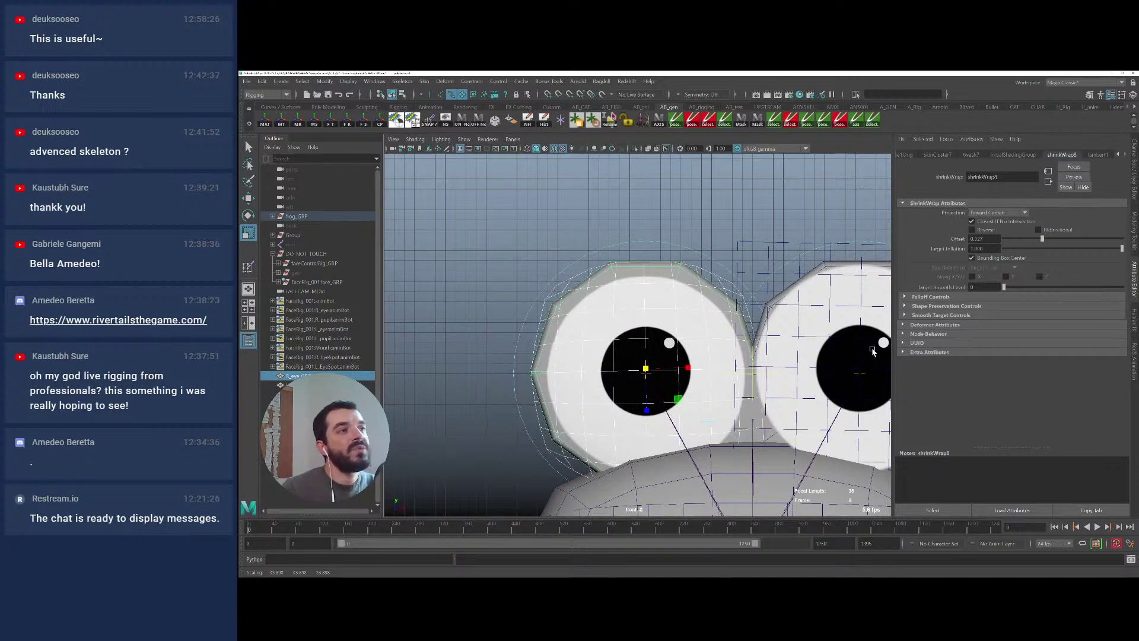
Lower the right eye shrink wrap's Envelope to about 0.7 and check the plane's curvature from the side
key("space")
left_click_drag(616, 363, 686, 323)
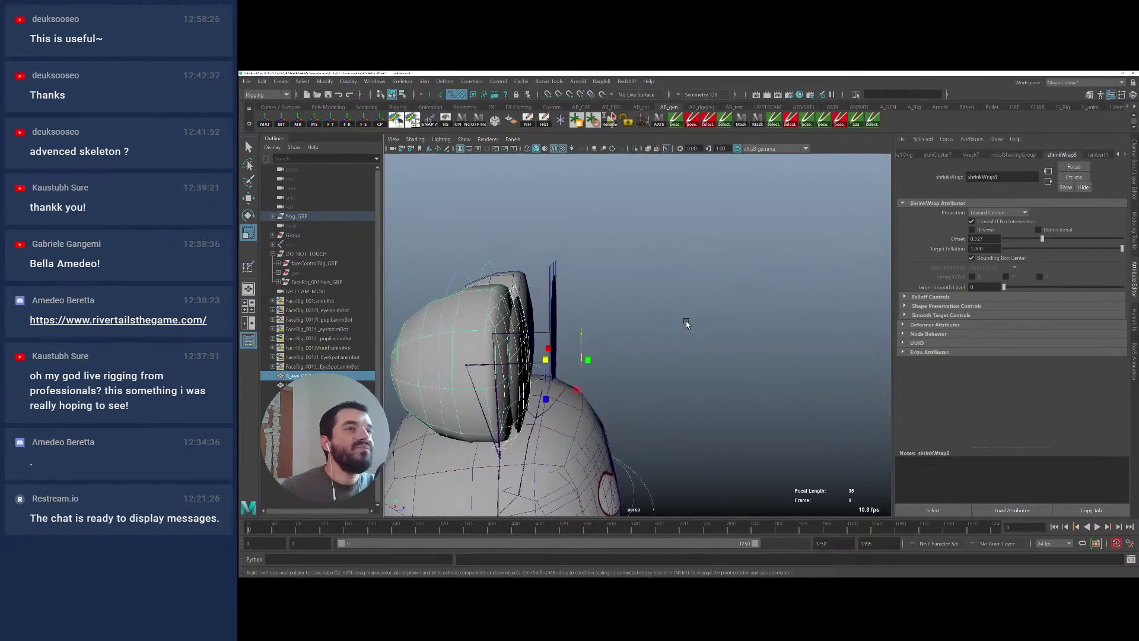
left_click(1133, 184)
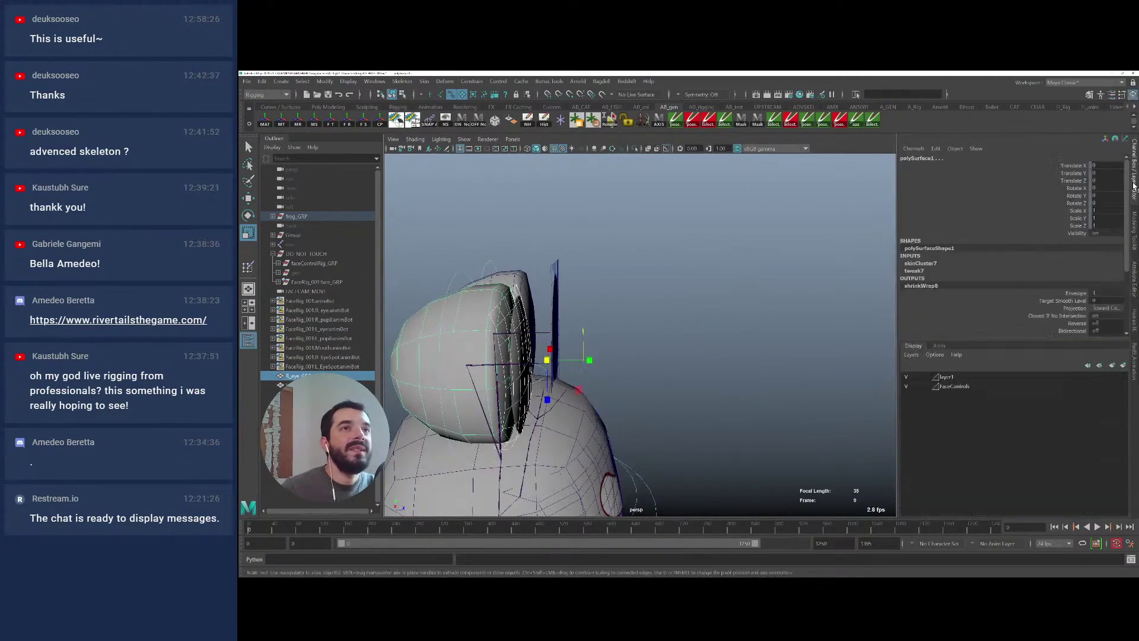
left_click(1075, 292)
middle_click_drag(744, 312, 734, 307)
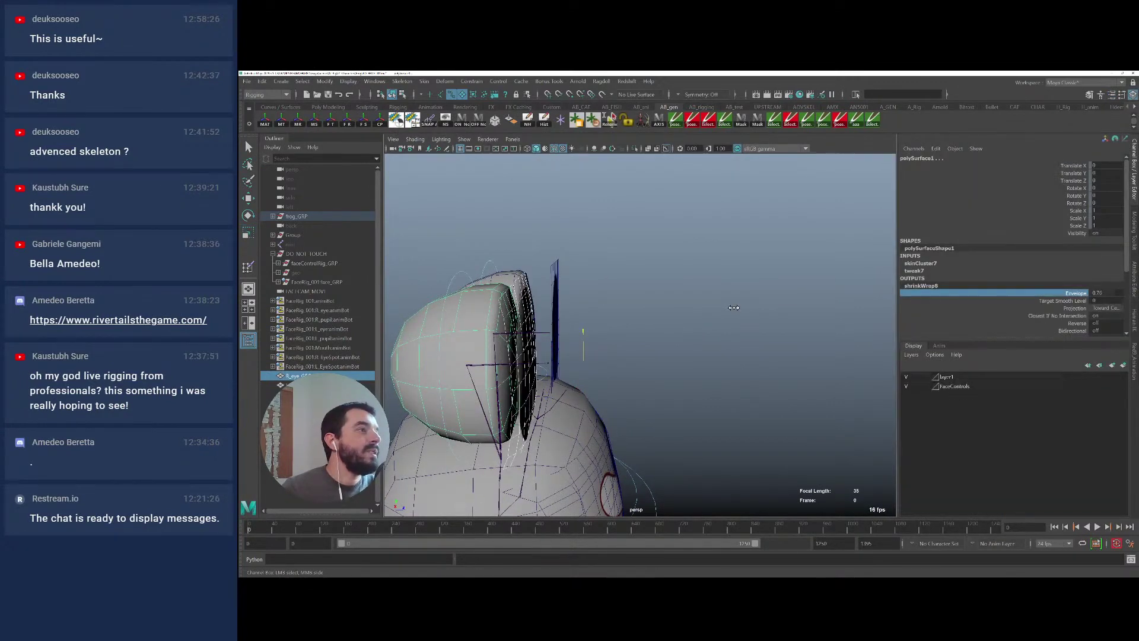
mouse_move(654, 307)
left_mouse_down("alt")
mouse_move(617, 310)
mouse_move(653, 304)
left_mouse_up("alt")
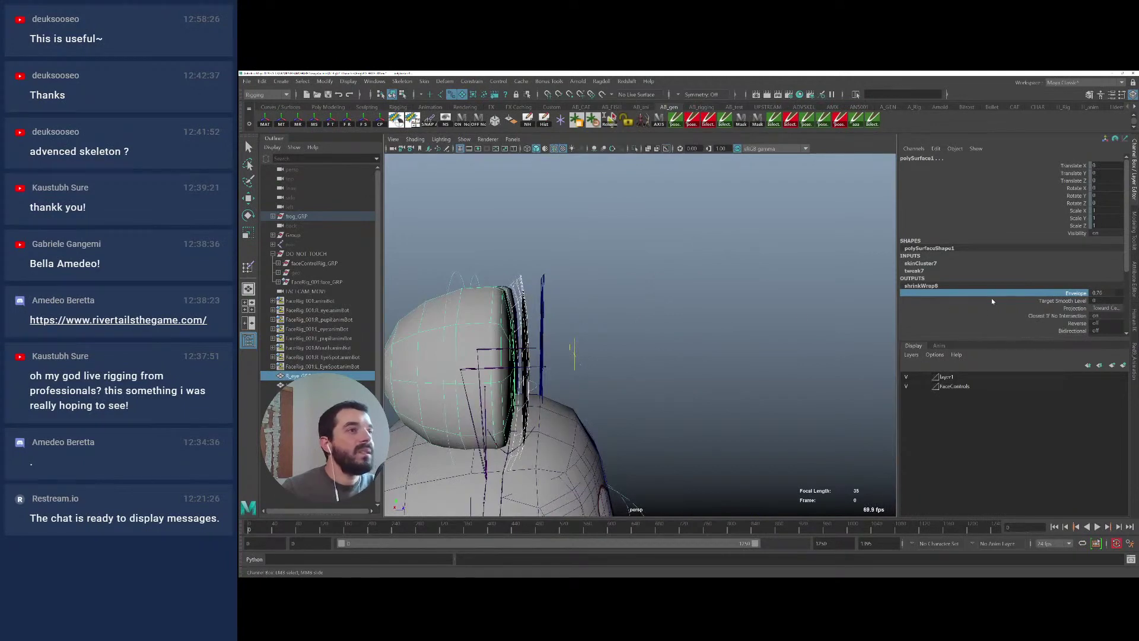
Set both the Offset and the Target Inflation of the right eye's shrink wrap to 0
key("ctrl+a")
key("r")
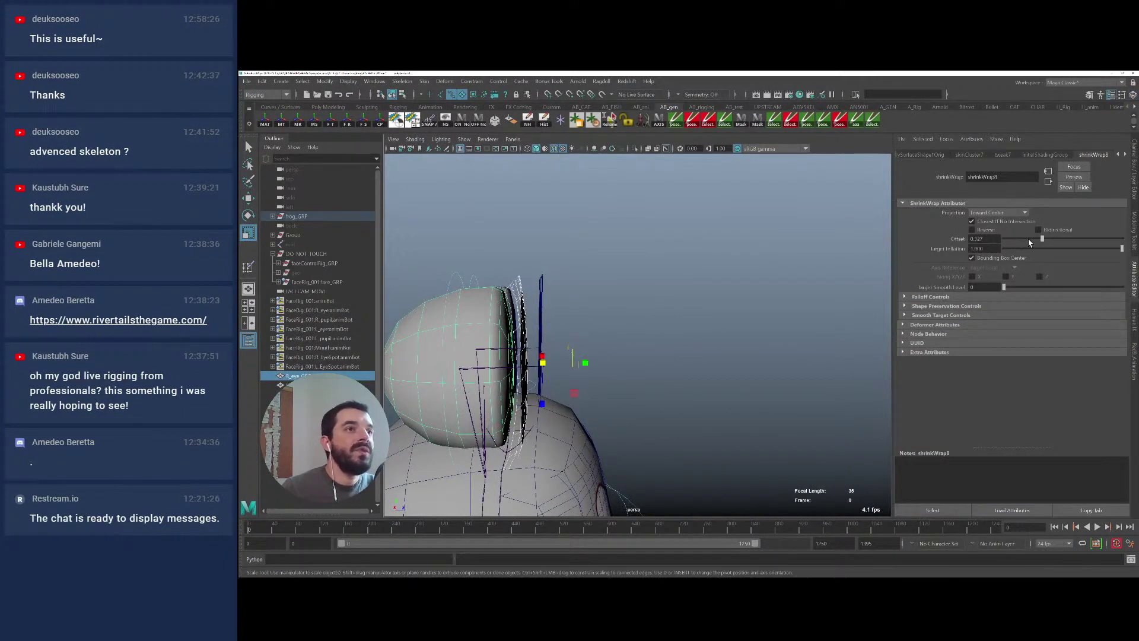
left_click_drag(1029, 242, 940, 250)
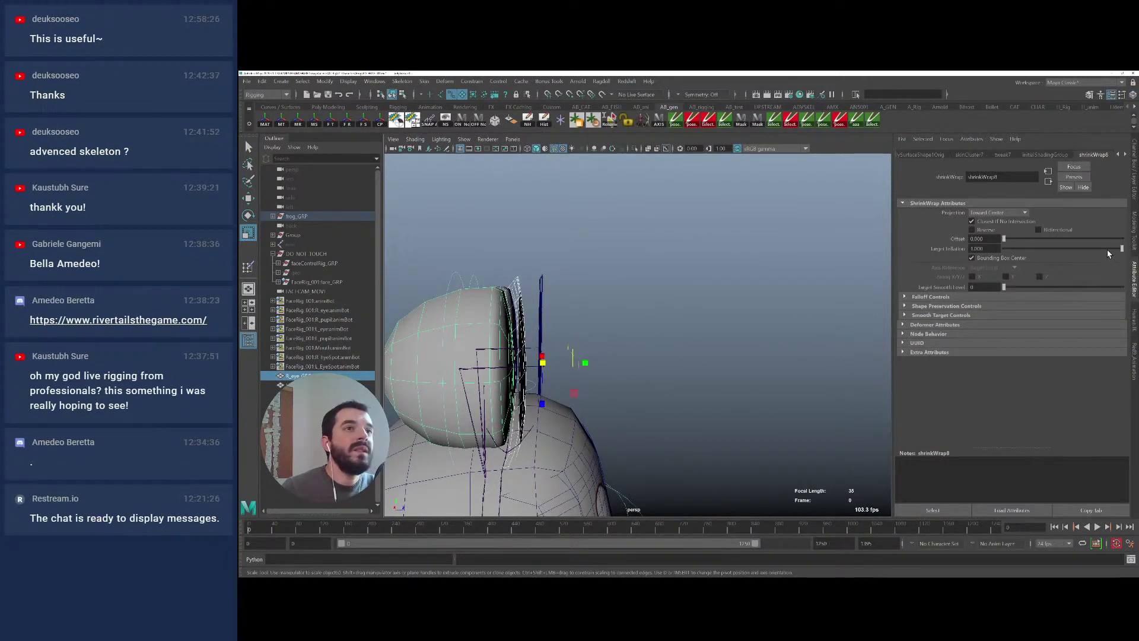
left_click_drag(1108, 254, 985, 248)
left_click_drag(623, 296, 571, 295, "alt")
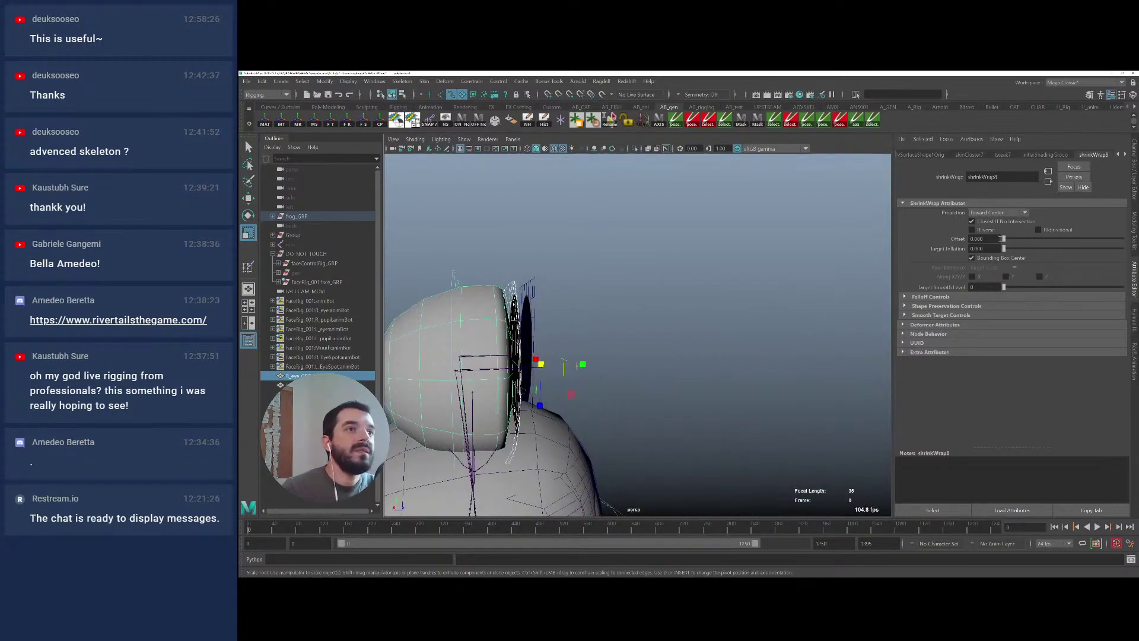
Try negative Offset values of -0.2, -0.4 and -0.6 on the right eye's shrink wrap
type("-0.2")
key("Return")
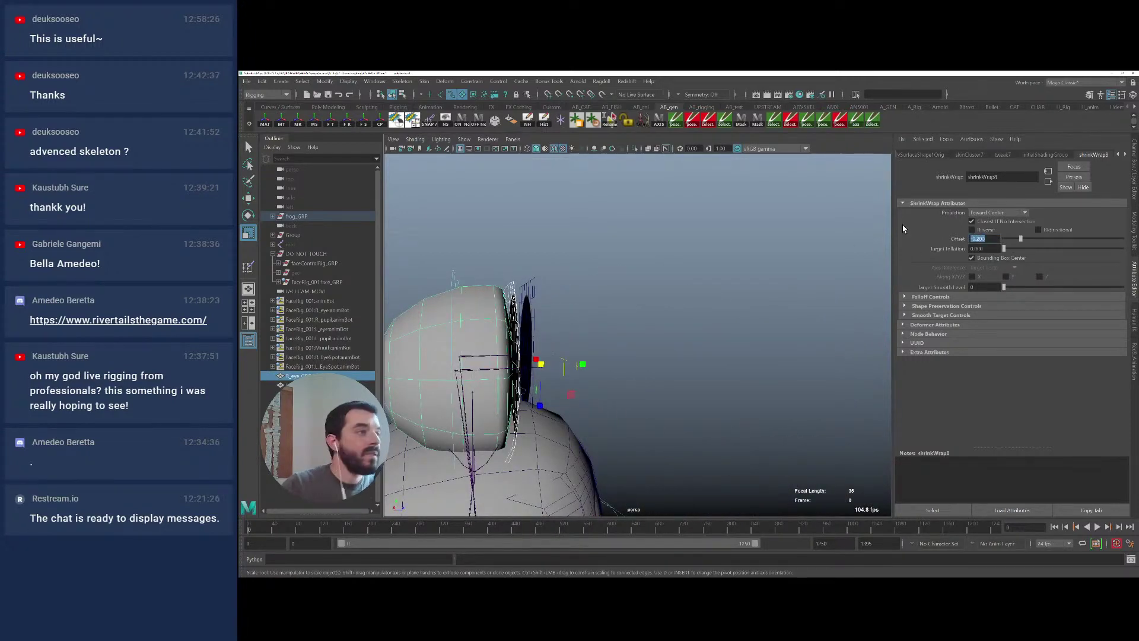
type("-0.4")
key("Return")
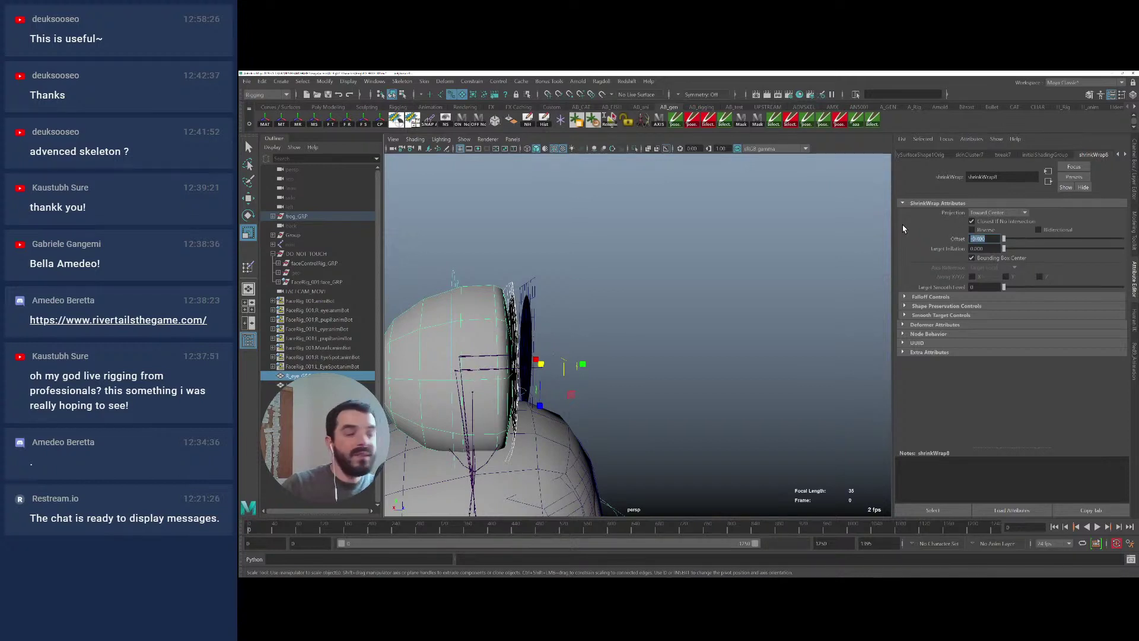
type("-0.6")
key("Return")
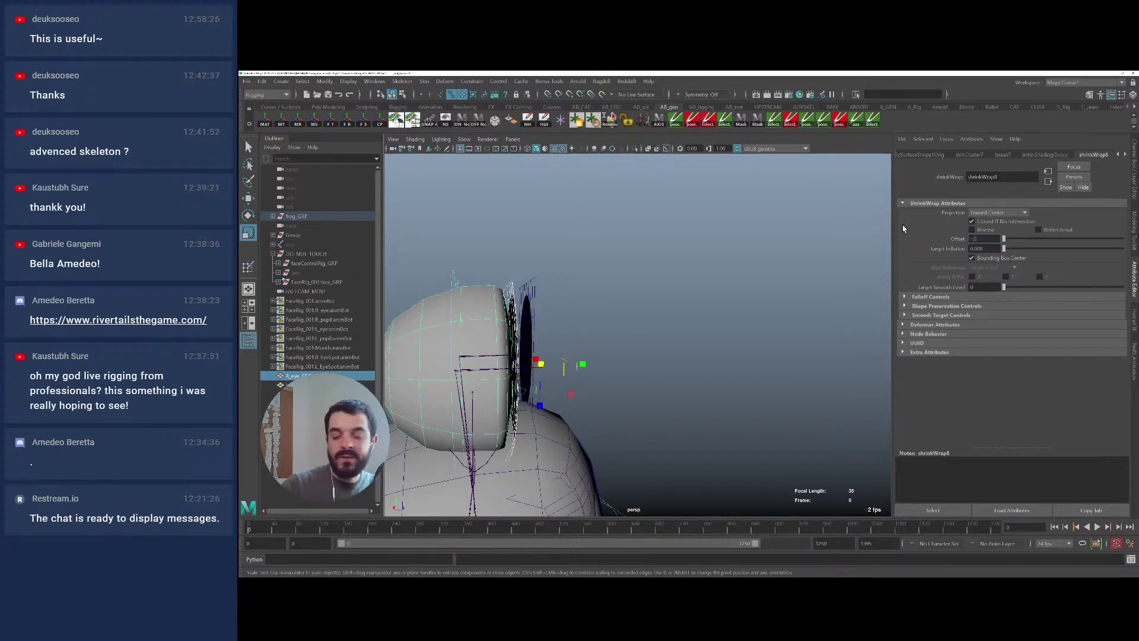
Set the right eye shrink wrap's Offset to about -1 and check the plane against the eyeball from several sides
mouse_move(711, 366)
left_mouse_down("alt")
mouse_move(634, 369)
mouse_move(705, 368)
left_mouse_up("alt")
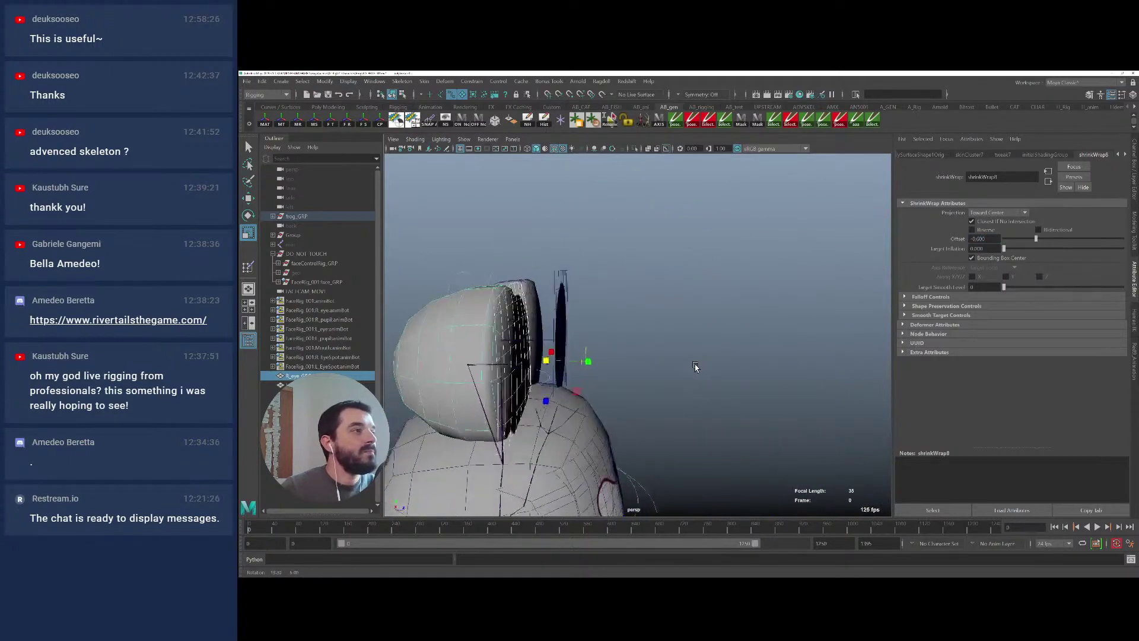
left_click_drag(1038, 239, 974, 241)
left_click_drag(503, 320, 451, 326, "alt")
left_click_drag(1005, 239, 1014, 240)
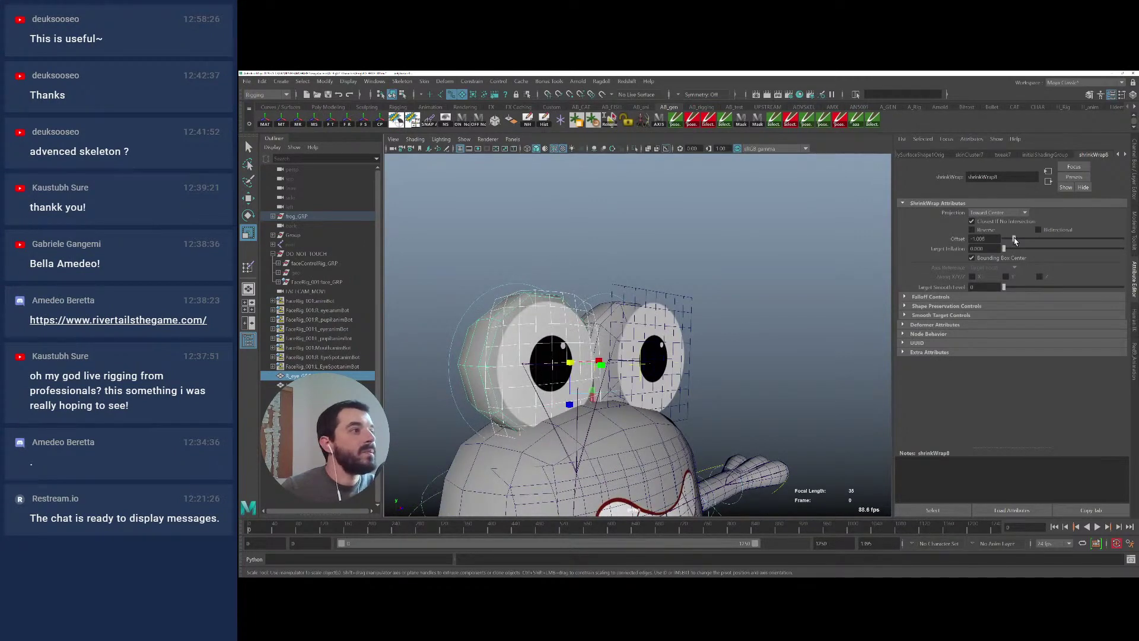
left_click_drag(537, 278, 615, 300, "alt")
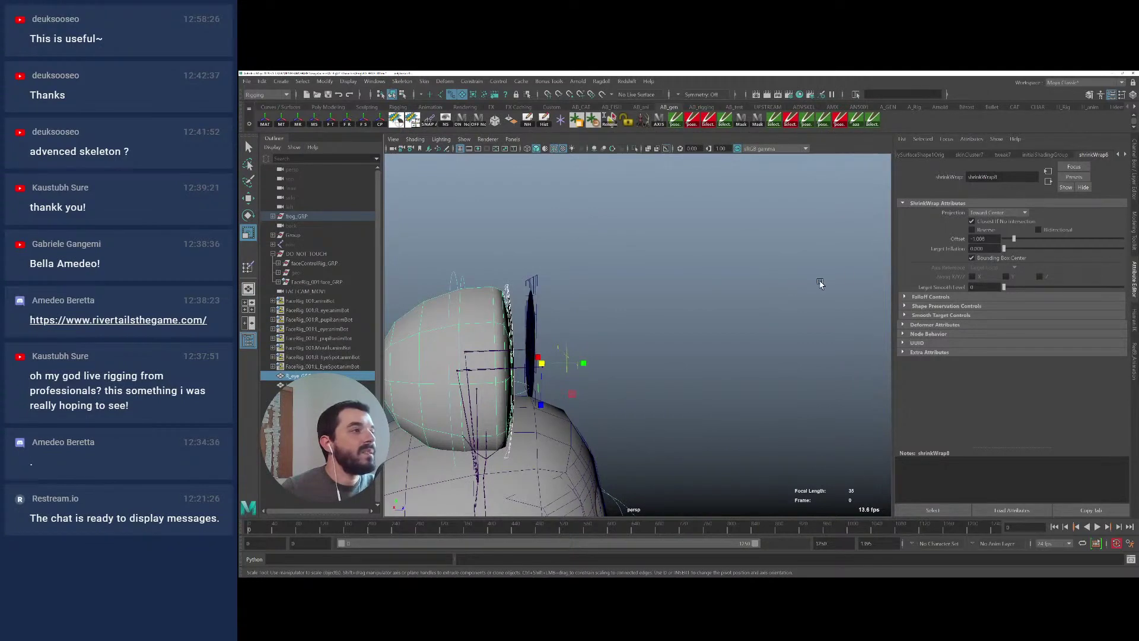
Give the right eye's shrink wrap a Target Inflation of -0.5, then fine-tune the negative value while checking the fit
type("-")
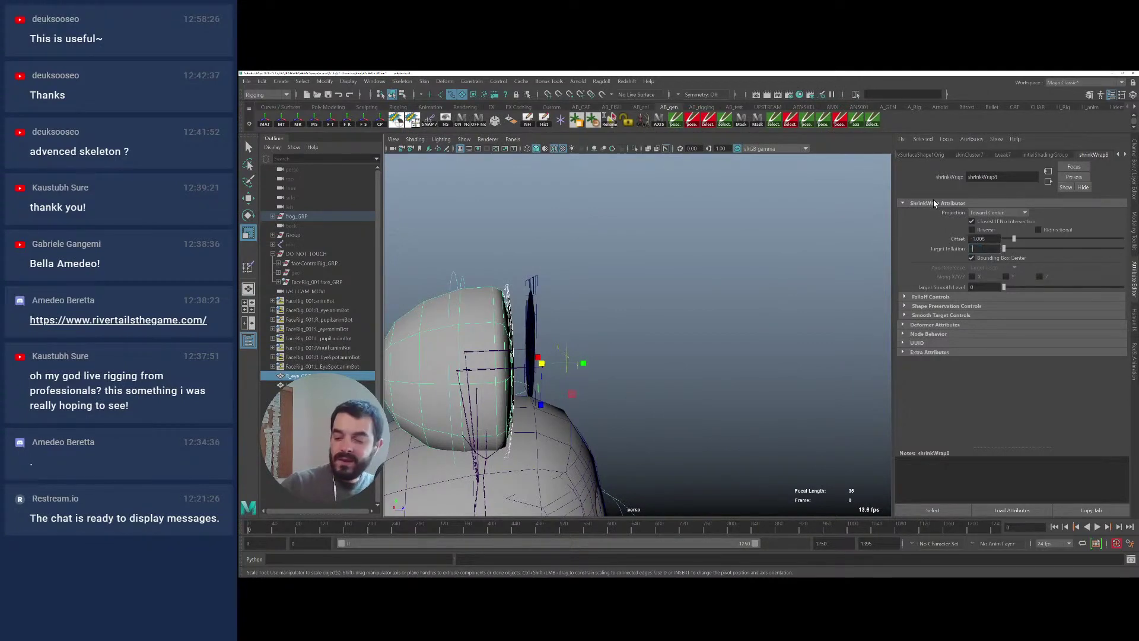
type("0.5")
key("Return")
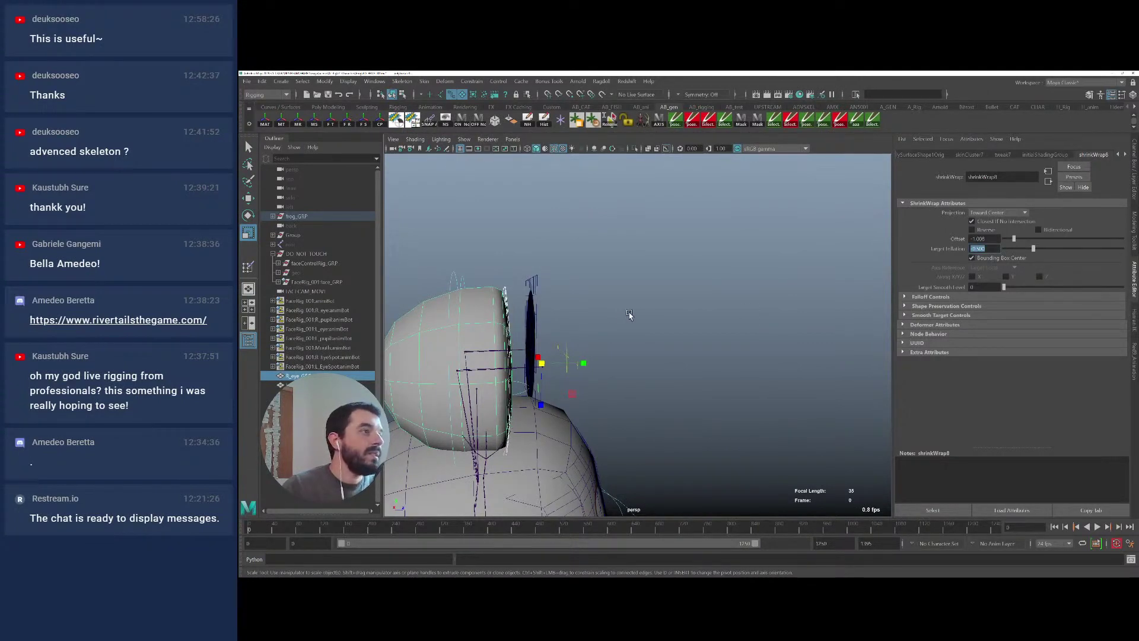
left_click_drag(630, 315, 873, 307, "alt")
left_click_drag(1034, 249, 1052, 246)
left_click_drag(712, 261, 557, 266, "alt")
Set the Envelope of the right eye's shrink wrap to about 0.75 and check the eye from the front
left_click(1132, 188)
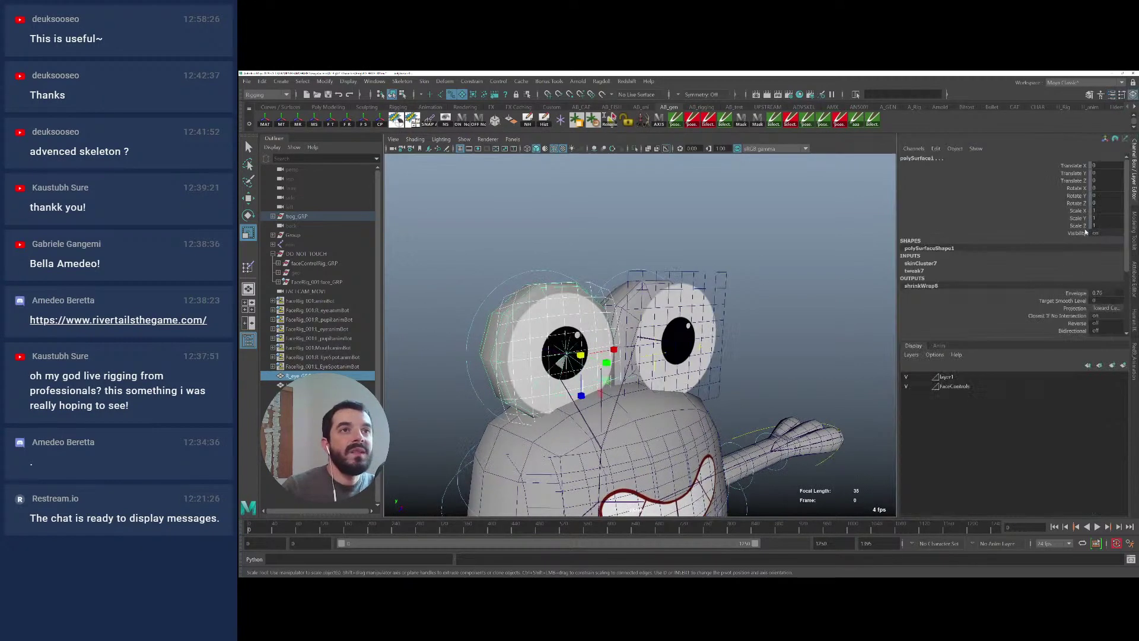
left_click(1081, 294)
middle_click_drag(655, 324, 654, 321)
mouse_move(654, 320)
left_mouse_down("alt")
mouse_move(596, 330)
mouse_move(652, 327)
left_mouse_up("alt")
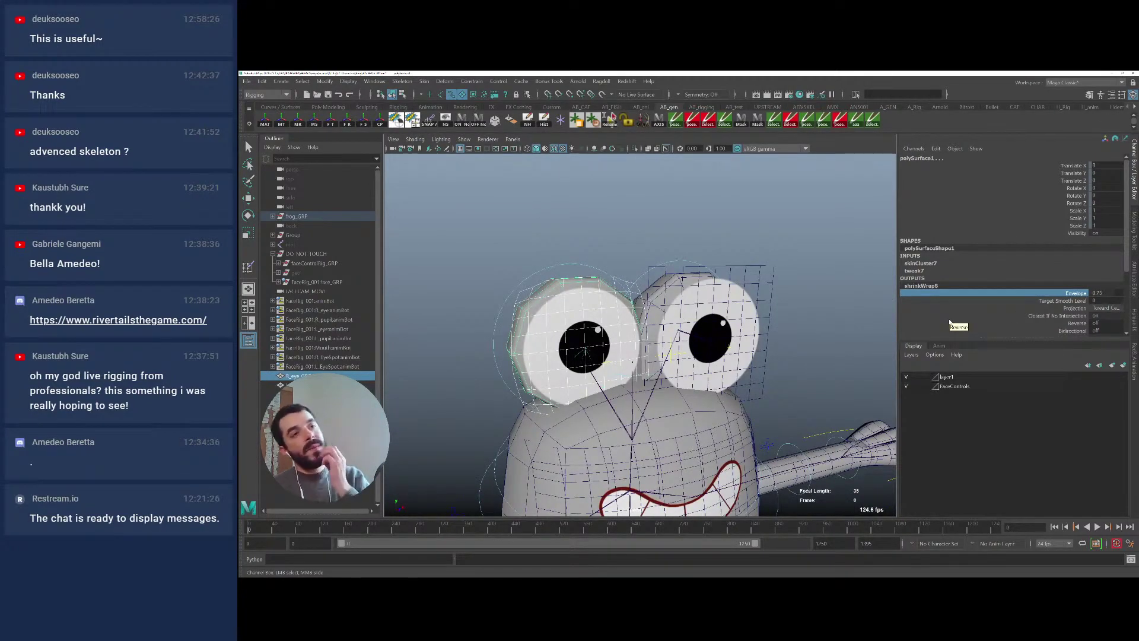
Compare the transform and scale values of the right eye plane with those of the left eye plane
left_click(567, 309)
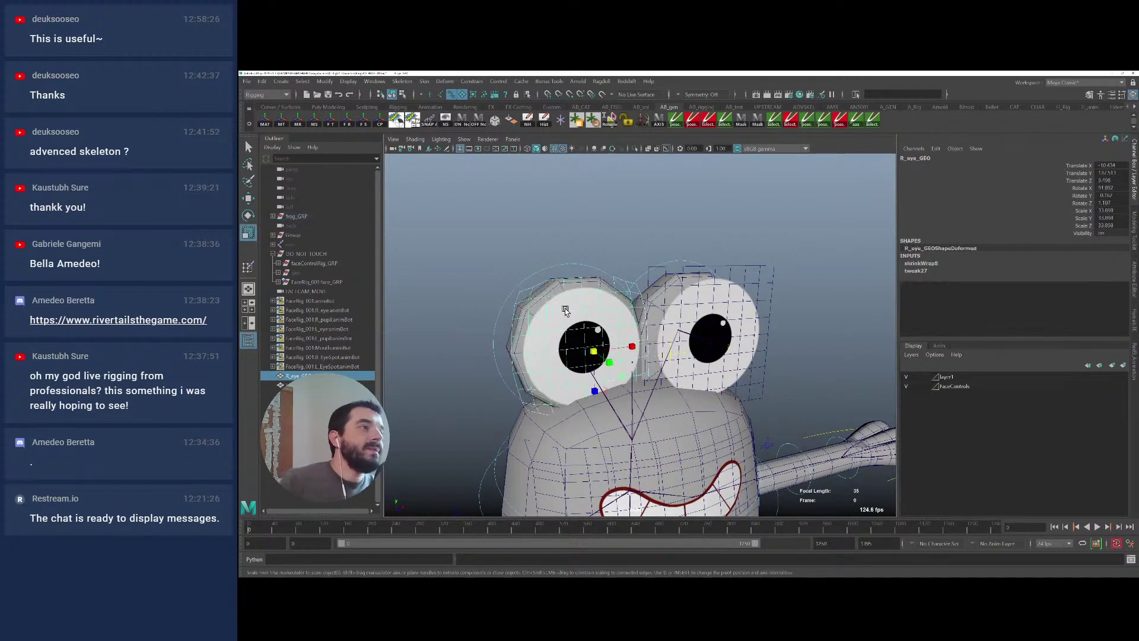
left_click(741, 309)
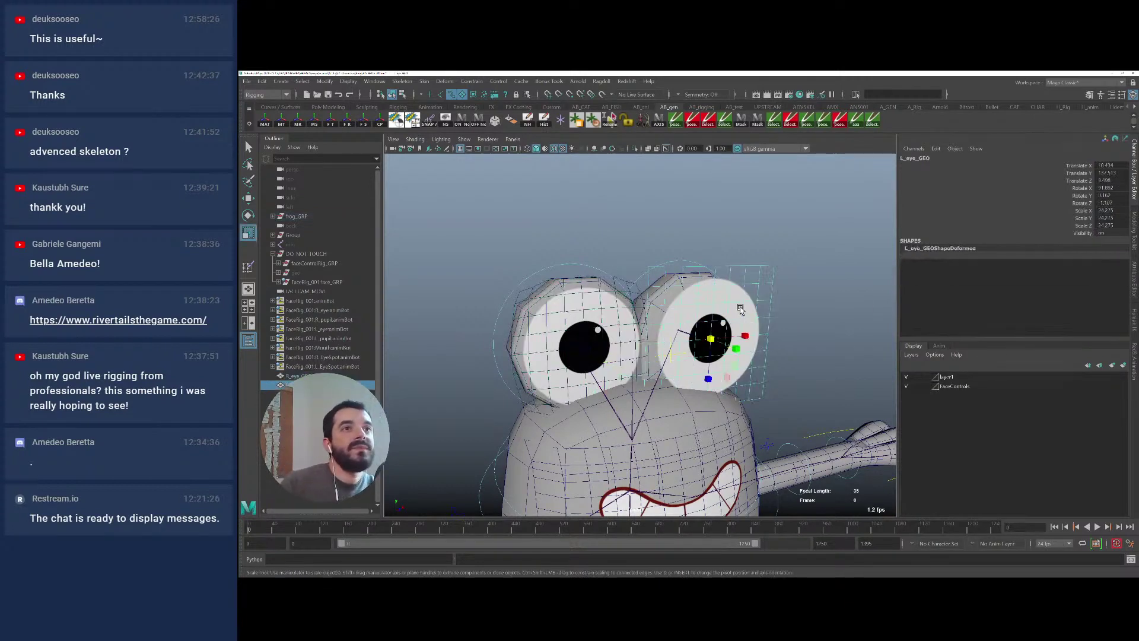
left_click(568, 337)
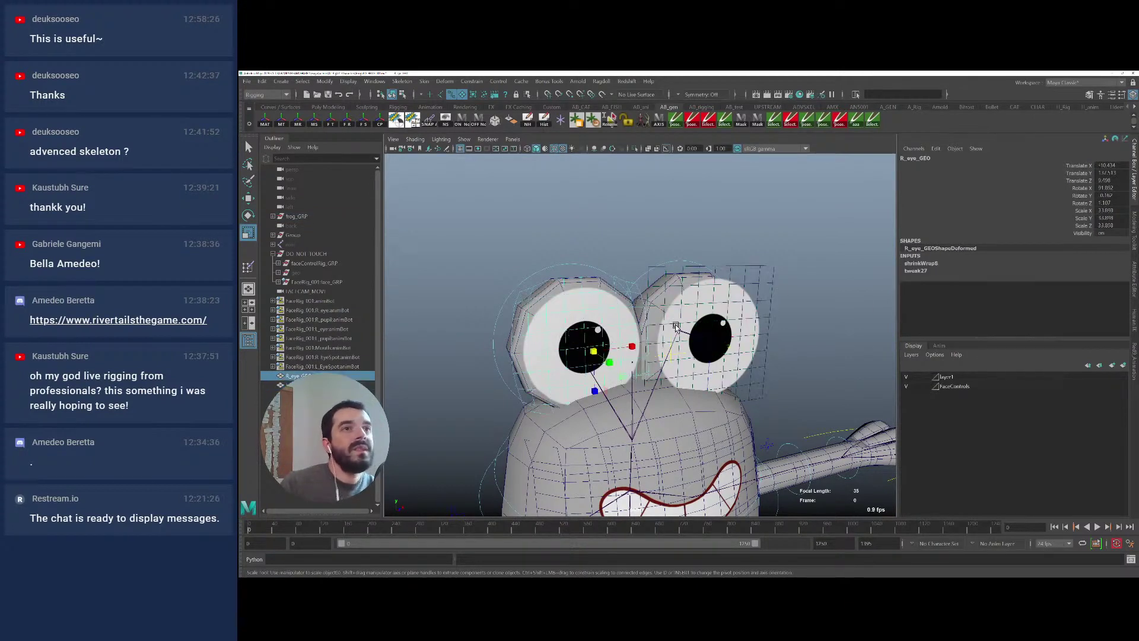
left_click(762, 302)
left_click(630, 332)
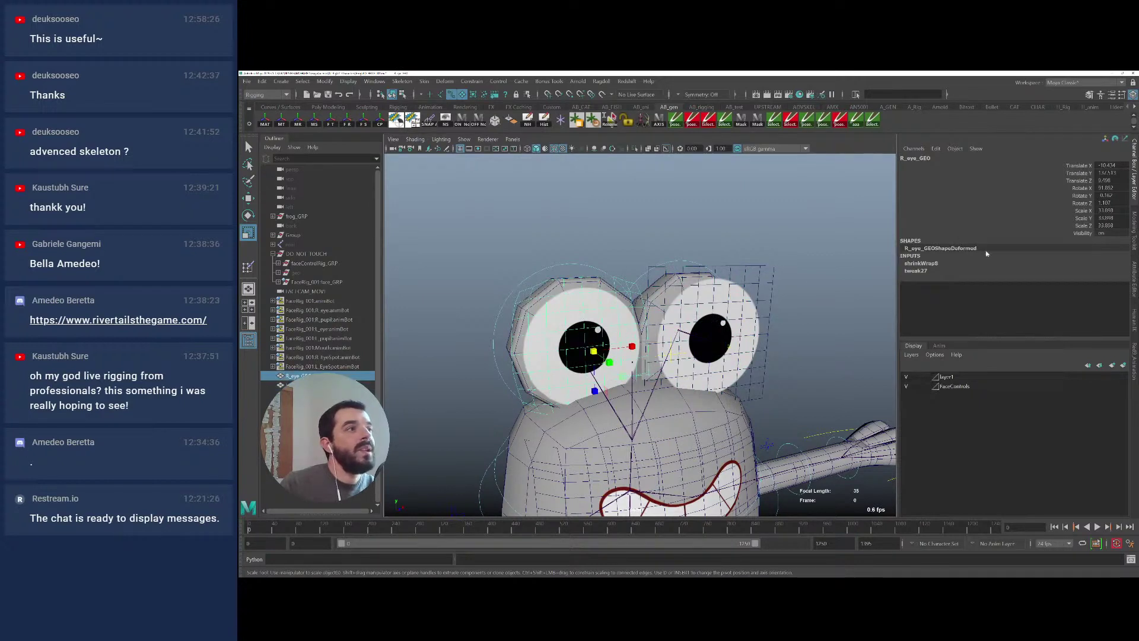
left_click_drag(1101, 213, 1106, 225)
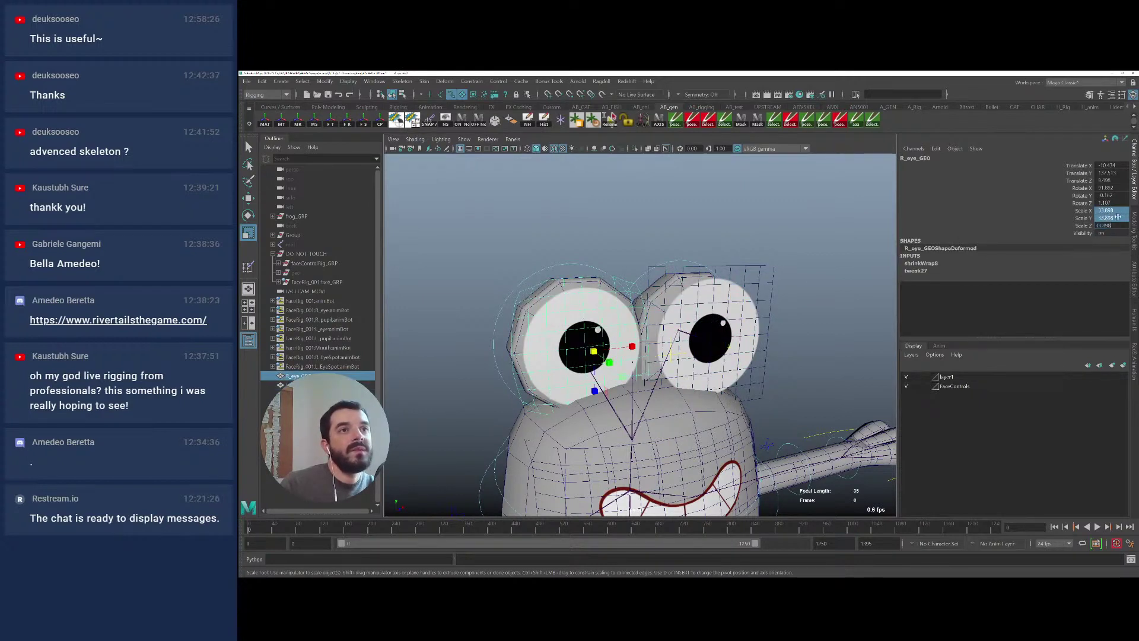
left_click_drag(827, 277, 566, 326, "alt")
left_click(721, 255)
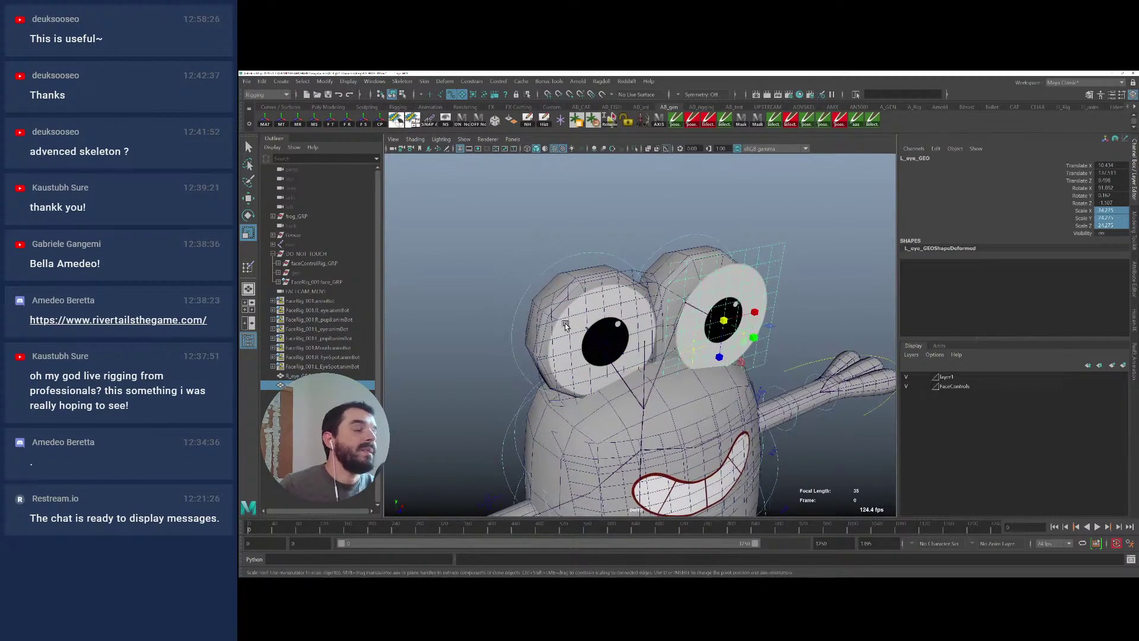
Delete the shrink wrap deformer from the right eye plane
left_click(613, 319)
left_click(941, 263)
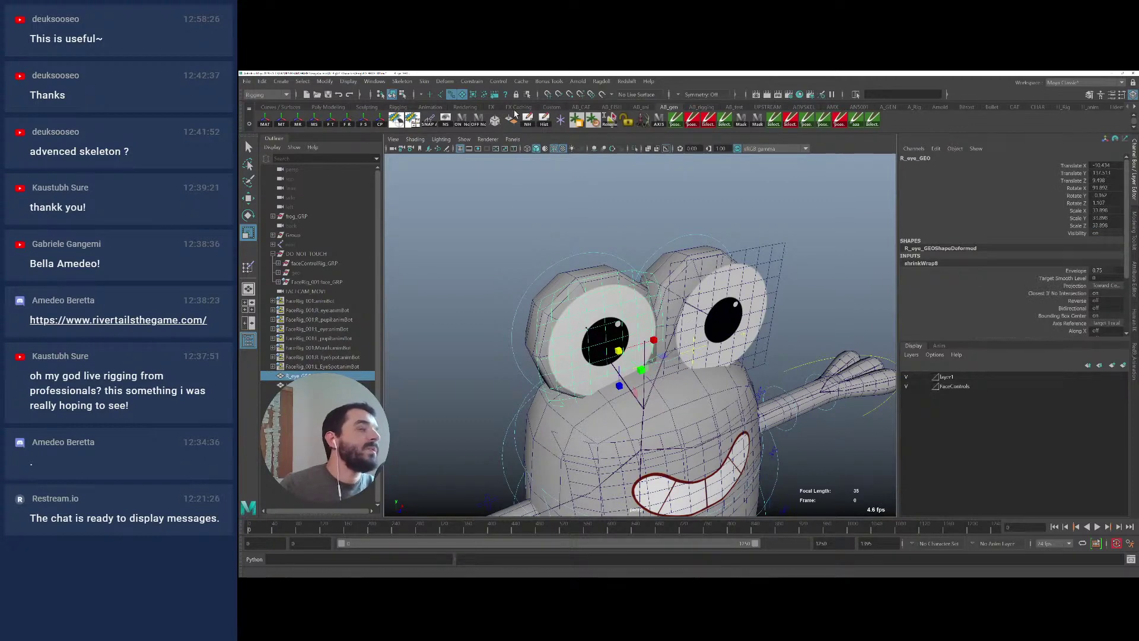
key("ctrl+a")
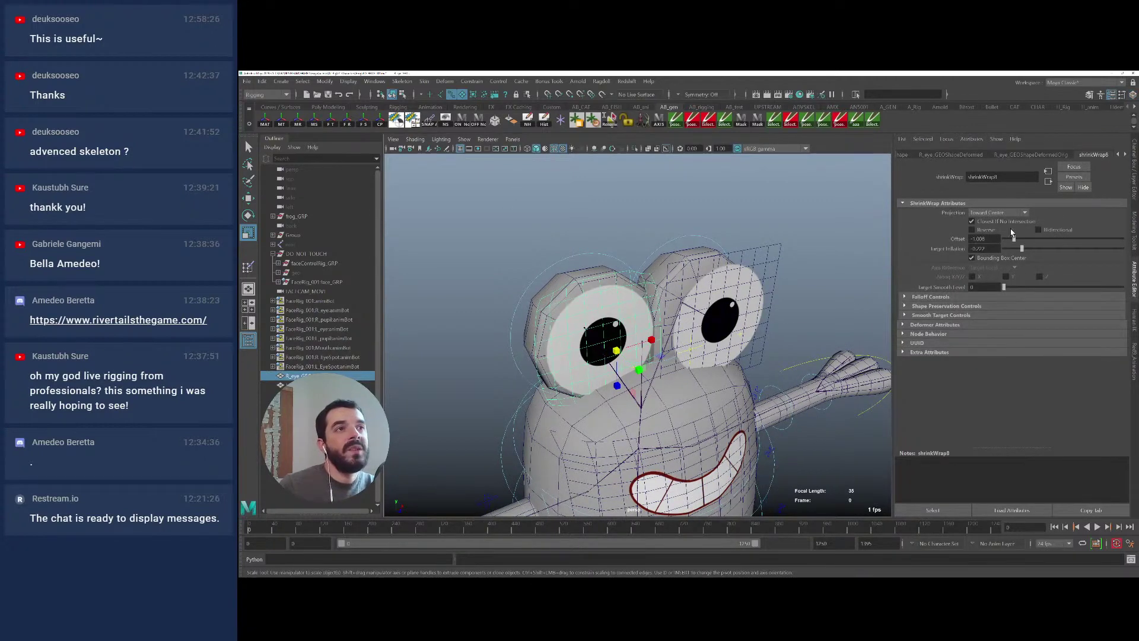
left_click(832, 190)
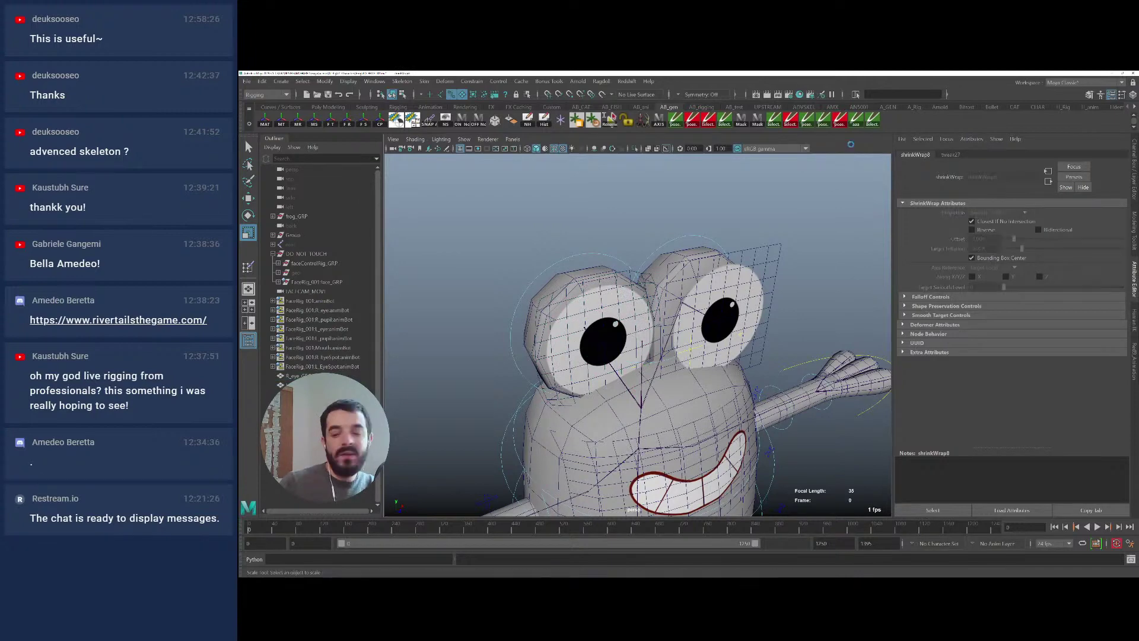
Match the right eye plane's scale to the left one by setting Scale X, Y and Z to 24.275
left_click(758, 255)
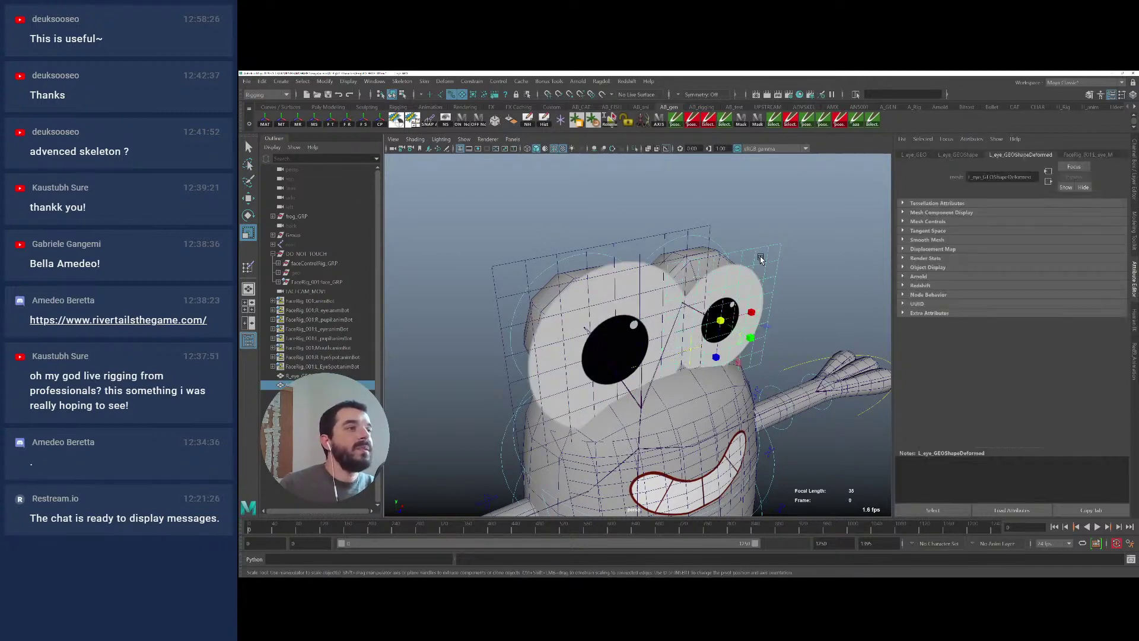
left_click(1134, 177)
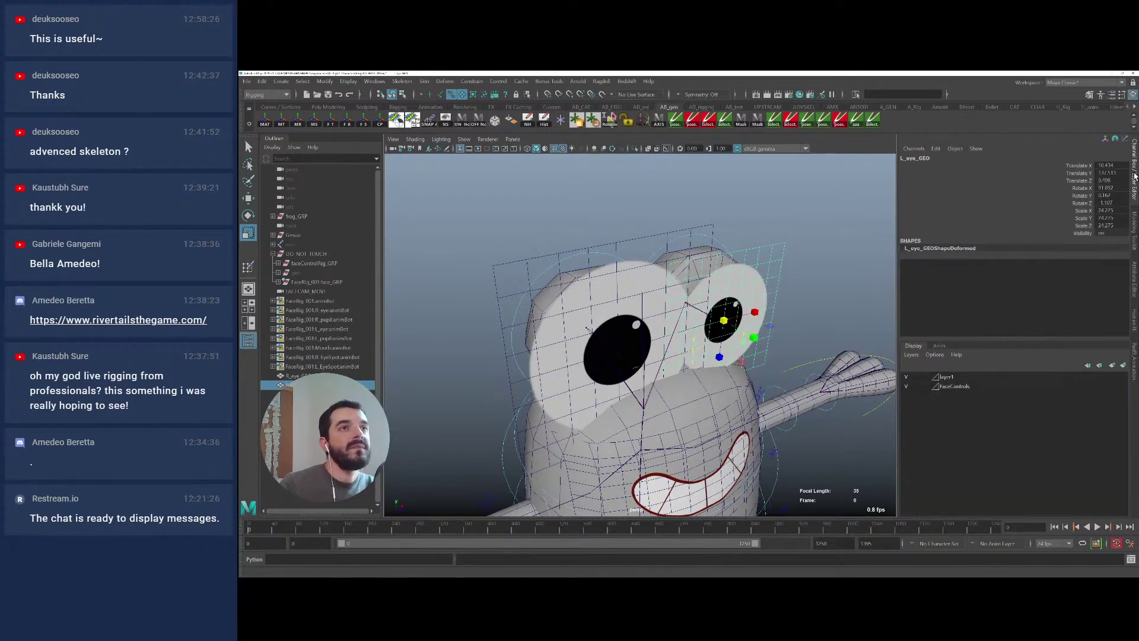
left_click_drag(1107, 210, 1108, 226)
left_click(661, 232)
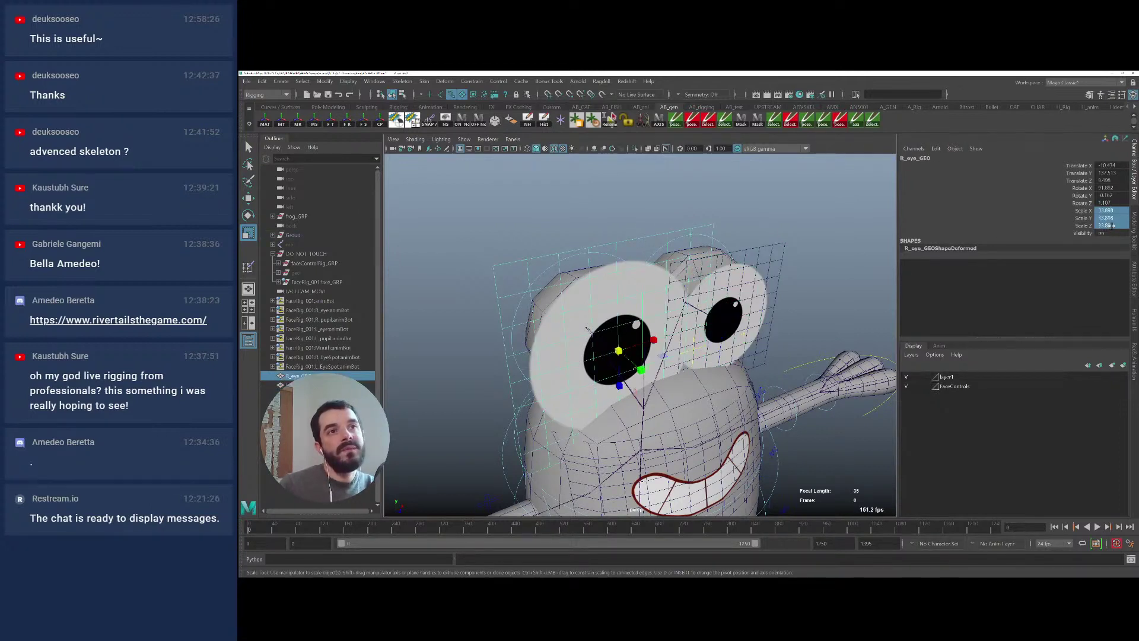
type("24.275")
key("Return")
left_click_drag(799, 328, 817, 246, "alt")
key("q")
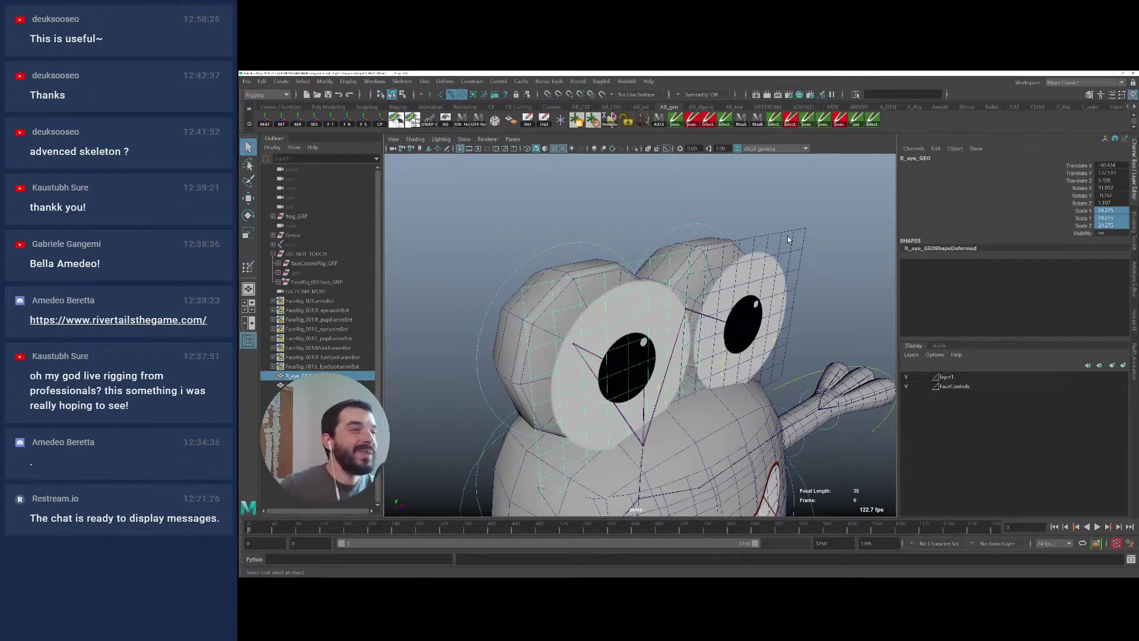
left_click_drag(771, 232, 809, 266, "alt")
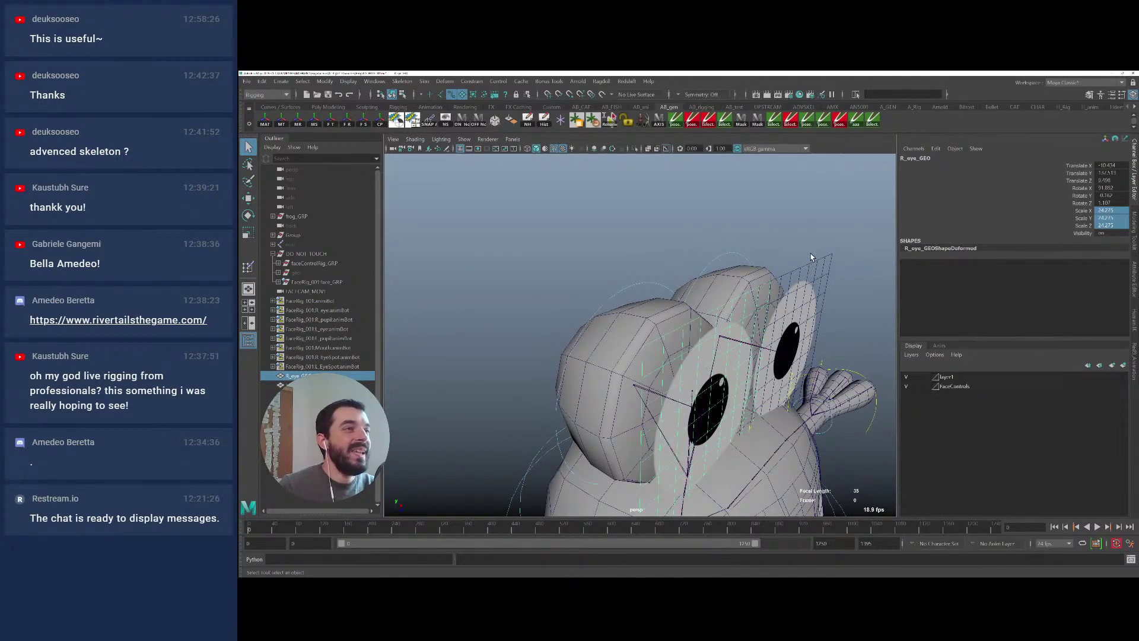
Add the left eye plane and eyeball mesh to the selection, and undo back past the right eye's rescale and shrink wrap deletion
left_click(819, 285)
left_click(709, 317)
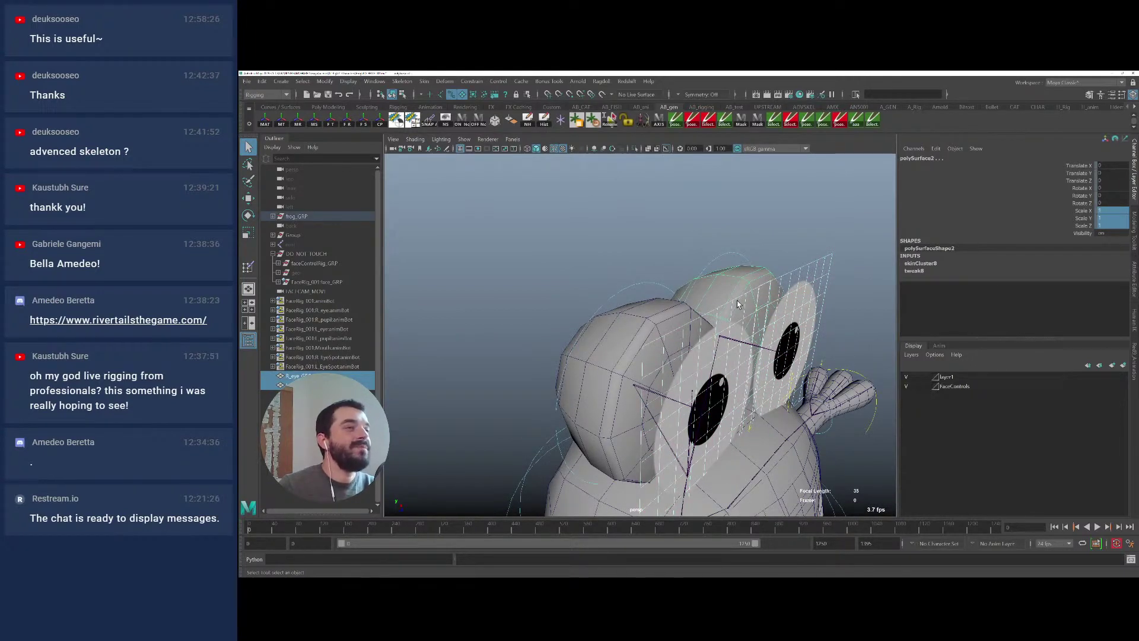
key("ctrl+z")
key("ctrl+z")
key("ctrl+z")
key("ctrl+z")
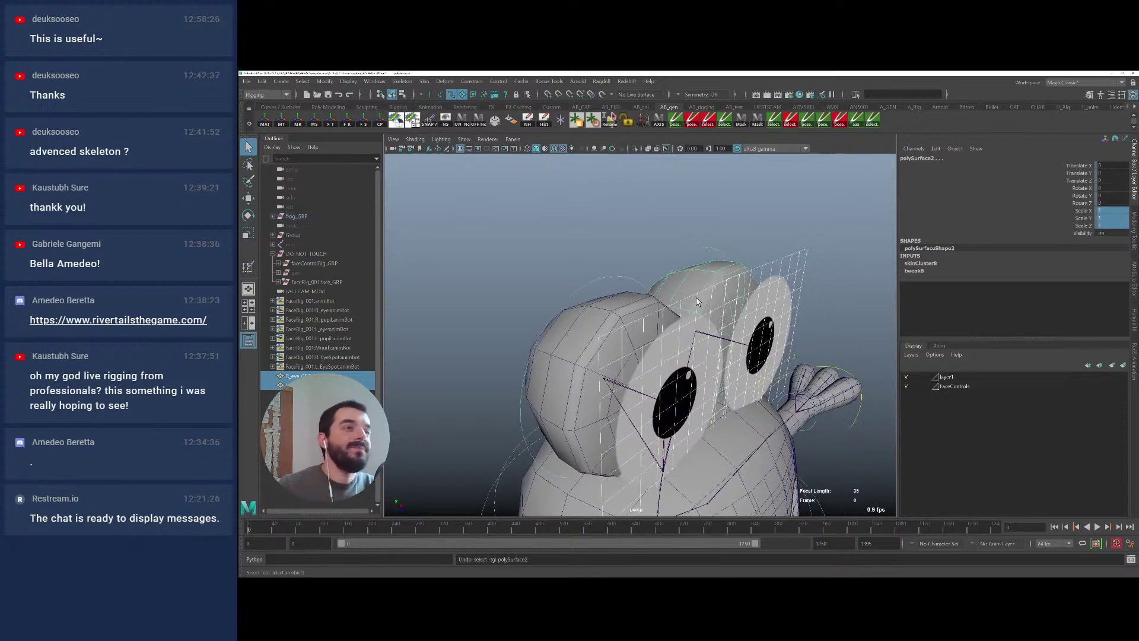
key("ctrl+z")
key("ctrl+z")
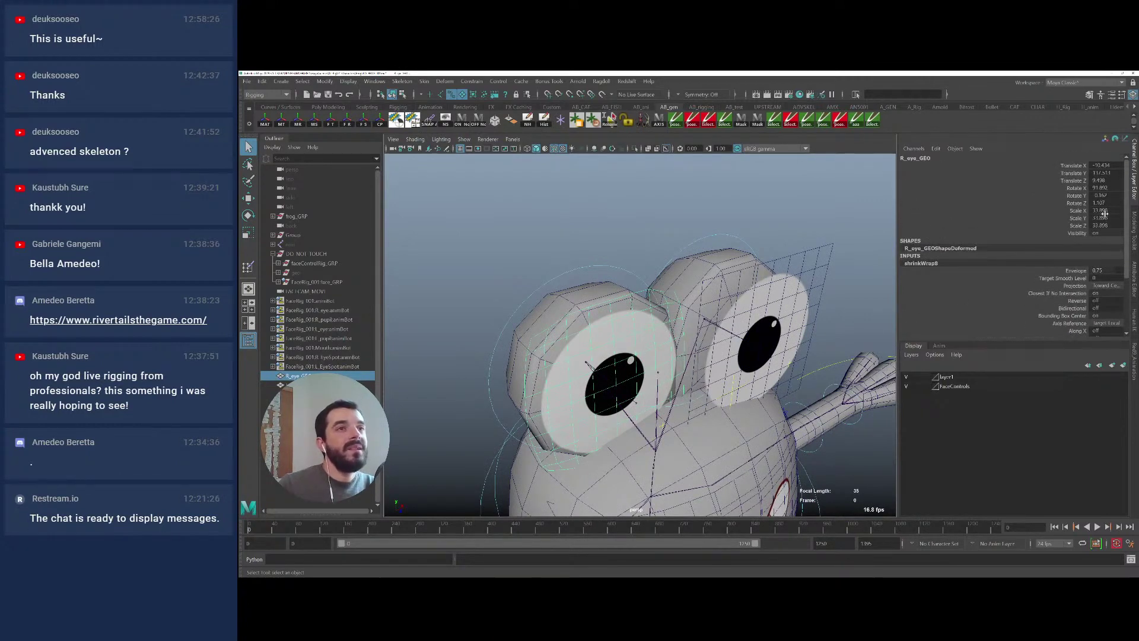
Apply a ShrinkWrap deformer to the left eye plane with the left eyeball mesh as its target
left_click_drag(1104, 213, 1107, 226)
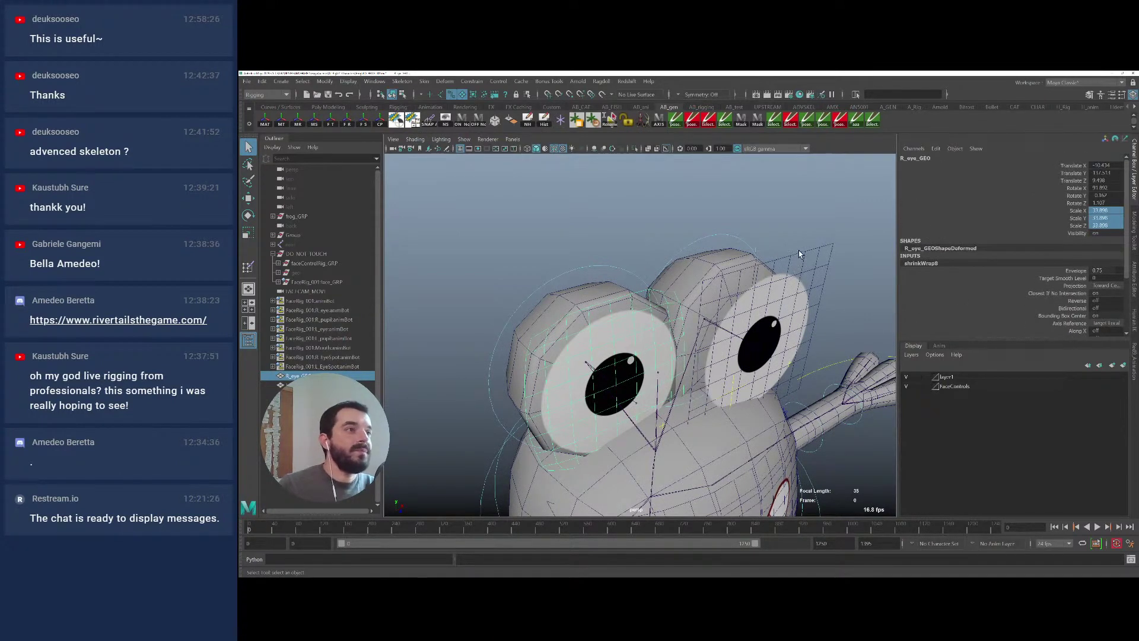
left_click(820, 263)
left_click(715, 263)
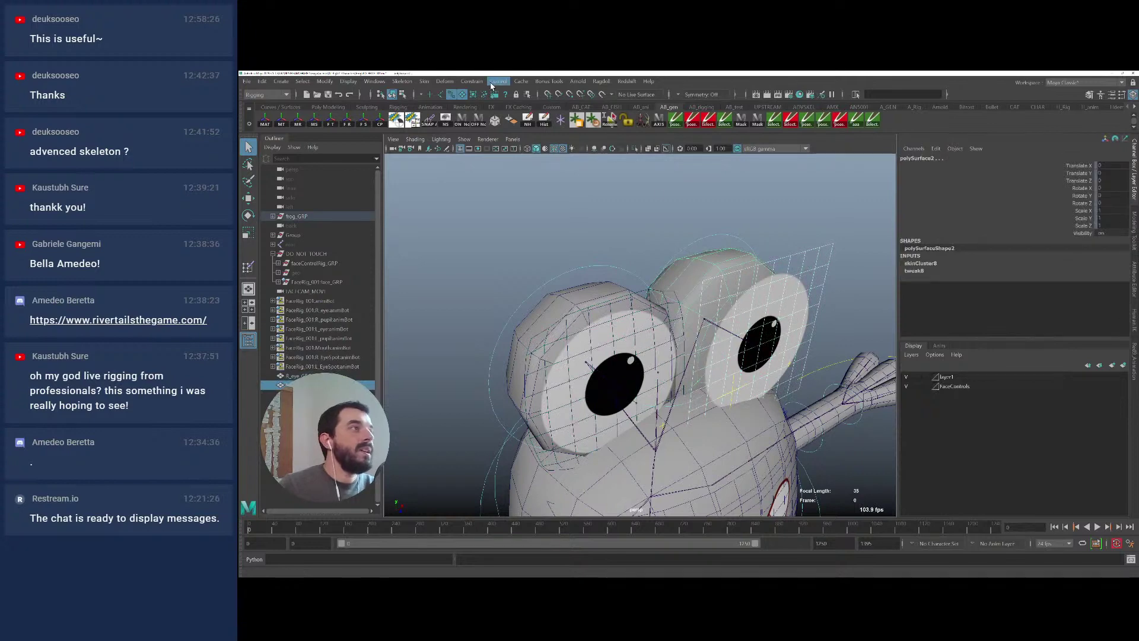
left_click(445, 81)
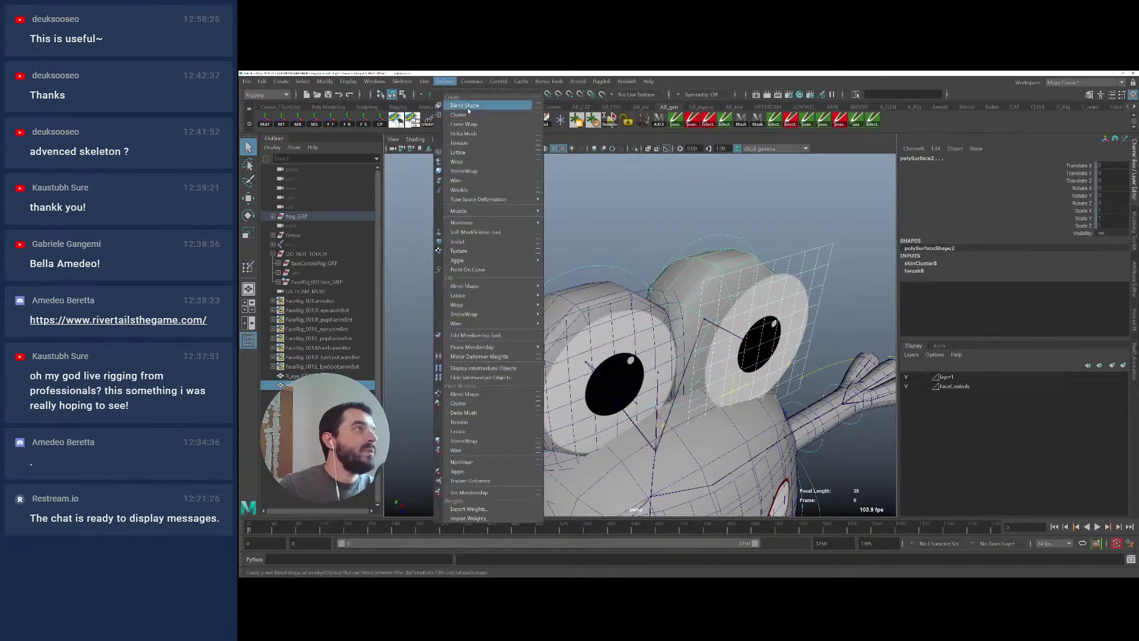
left_click(463, 171)
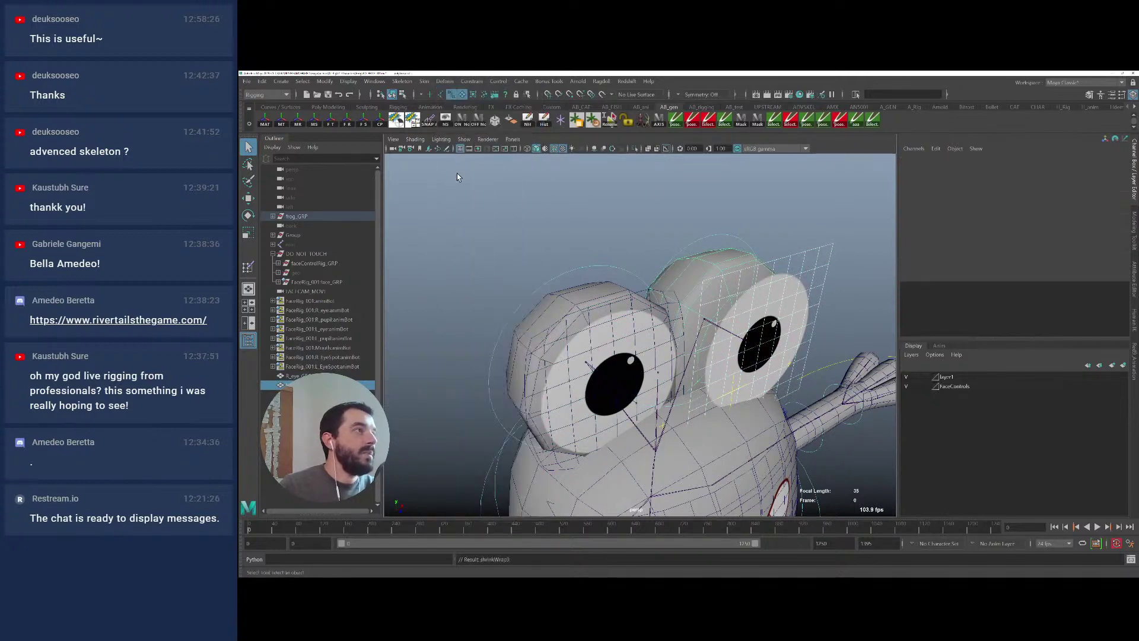
Key all shrink wrap attributes of the right eye plane from Envelope down at frame 0 and copy those keys
left_click(614, 344)
left_click(919, 263)
scroll(1033, 312, "down", 3)
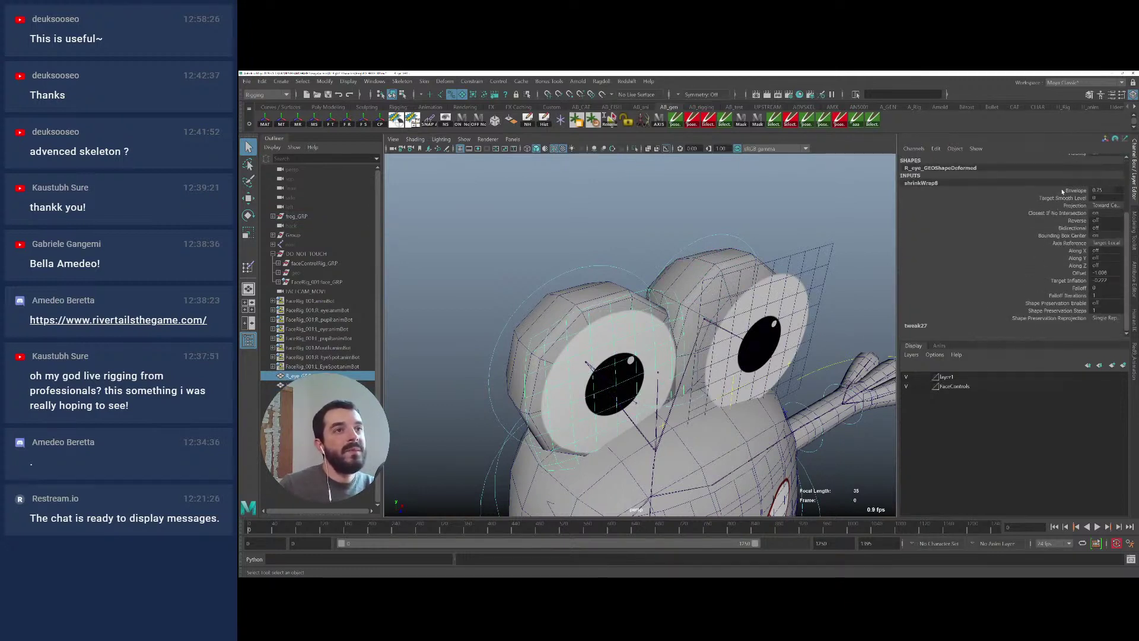
left_click_drag(1062, 190, 1062, 319)
right_click(1056, 252)
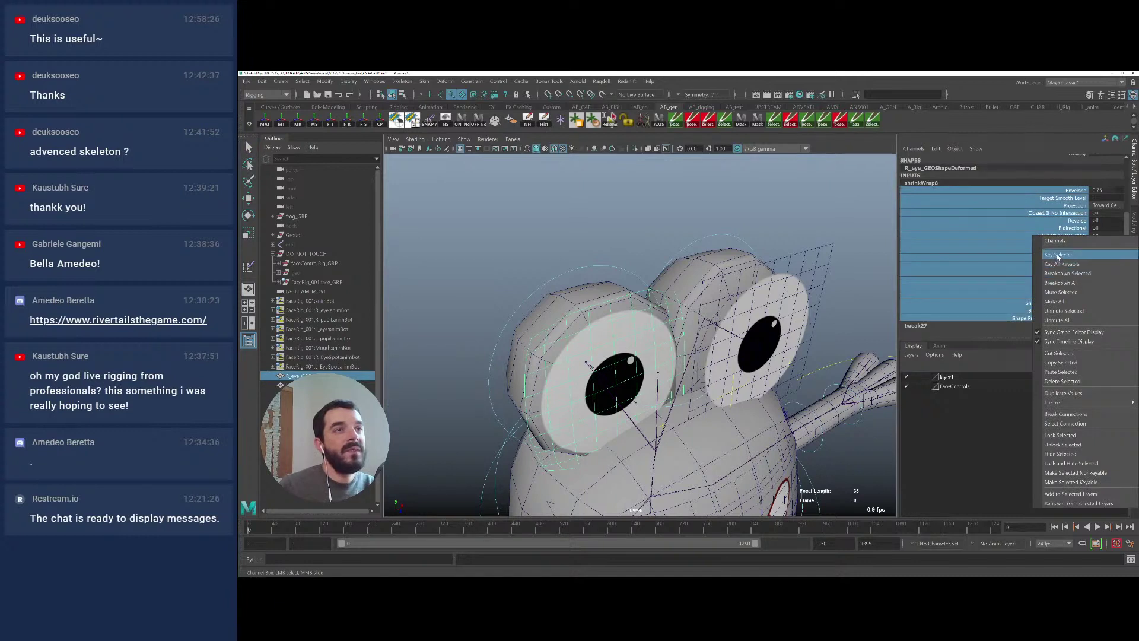
left_click(1056, 253)
right_click(280, 526)
left_click(288, 376)
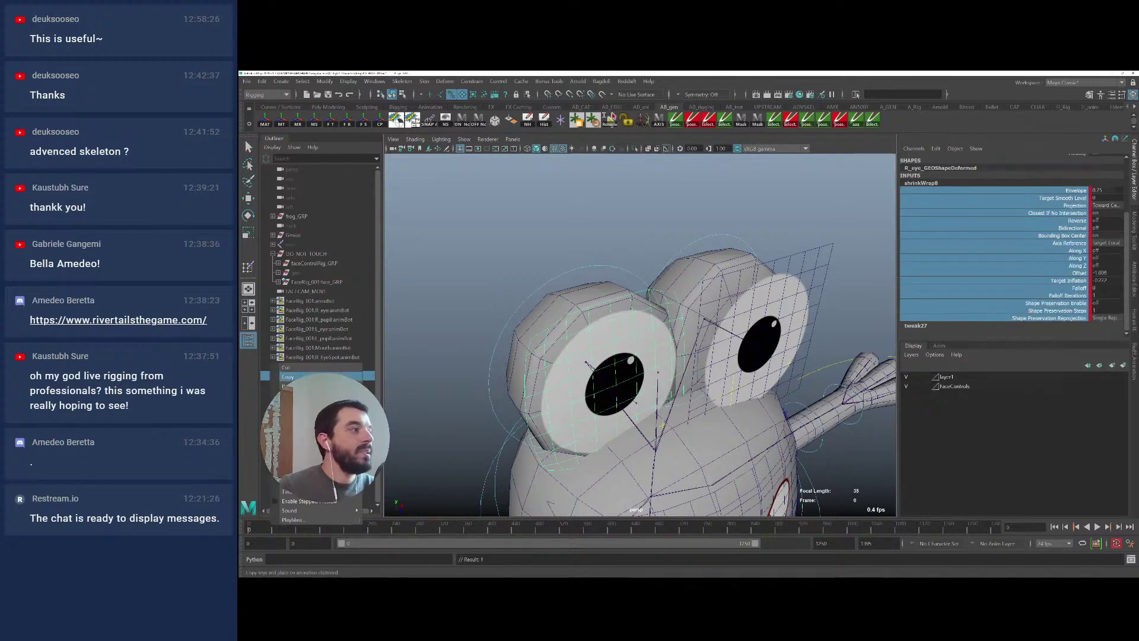
Paste the copied shrink wrap keys onto the left eye plane at frame 0
left_click(817, 260)
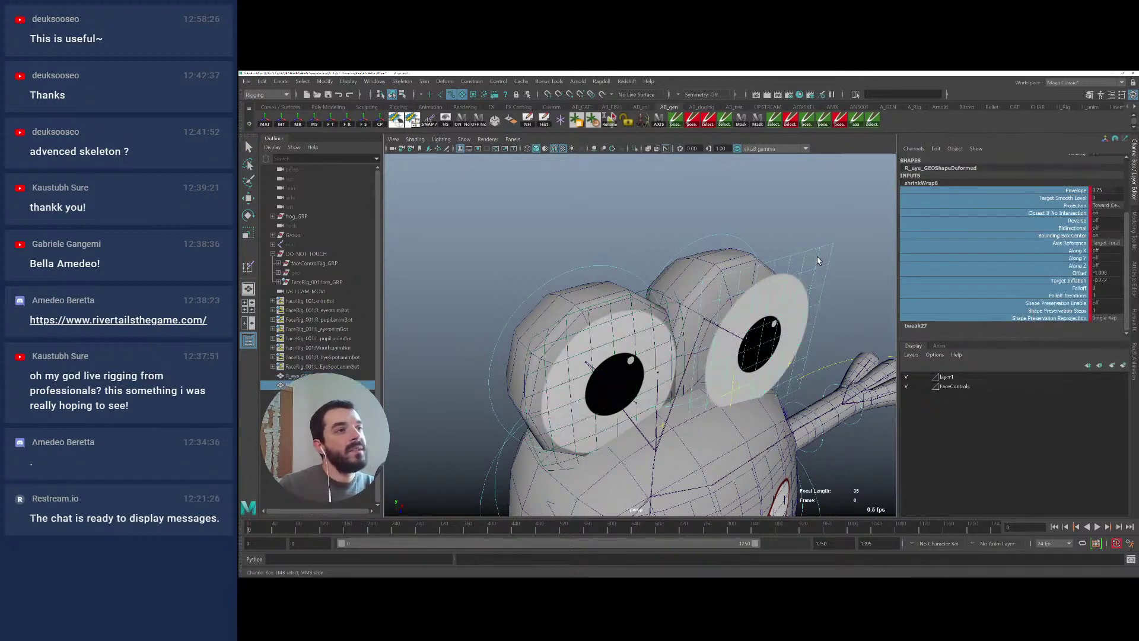
left_click(922, 262)
scroll(988, 284, "down", 3)
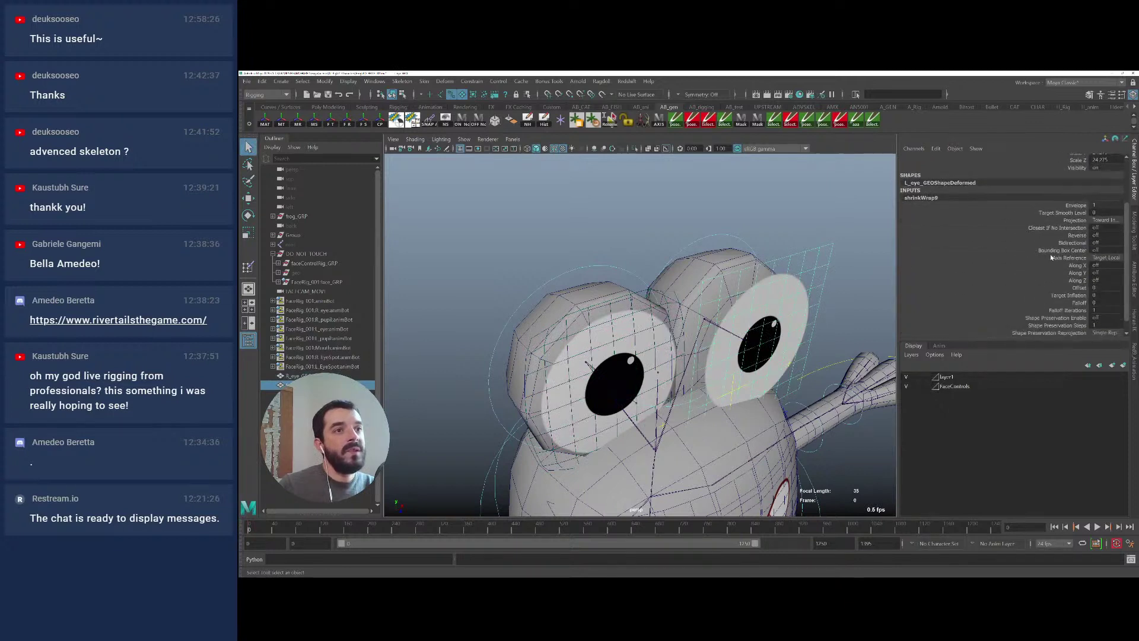
right_click(259, 528)
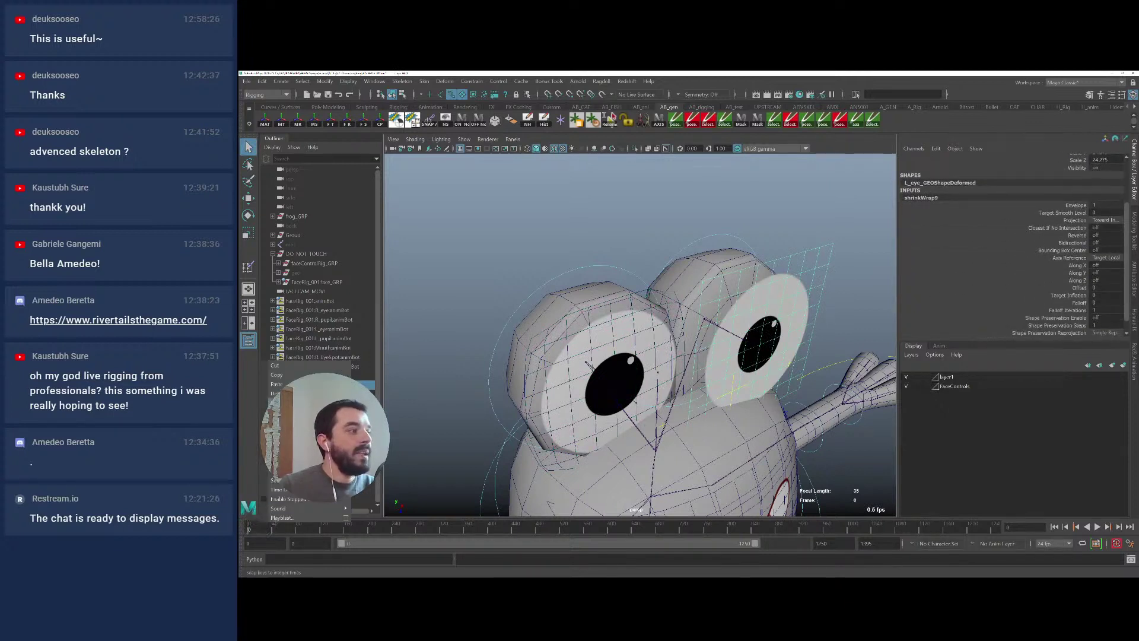
left_click(381, 394)
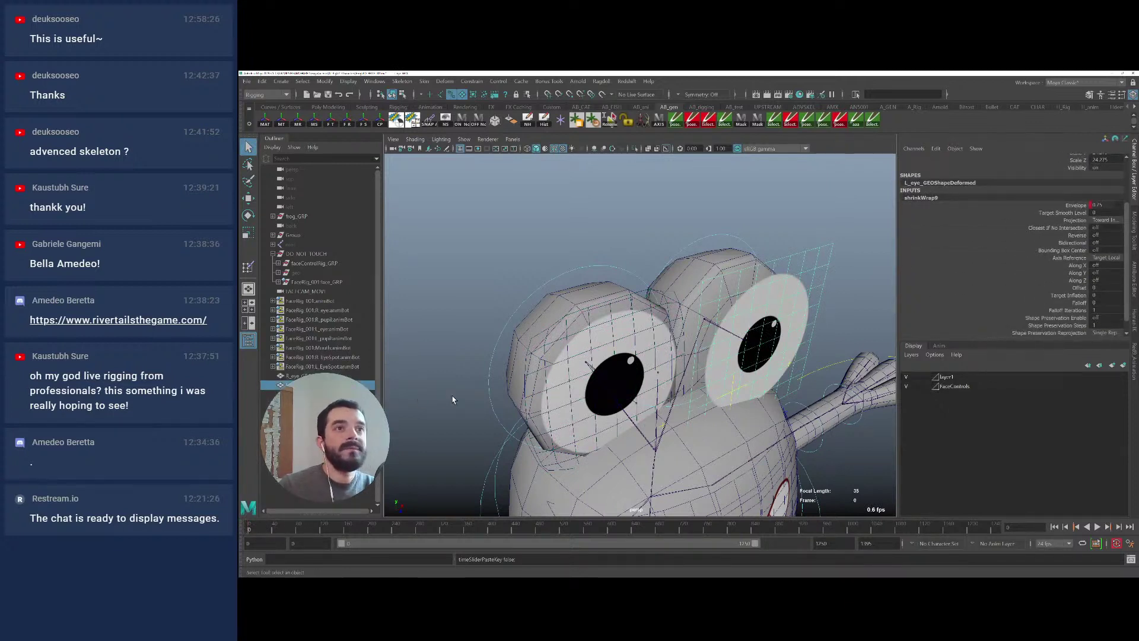
Open the left eye's shrink wrap attributes in a separate window and dock it over half of the screen
middle_click_drag(801, 276, 762, 278, "alt")
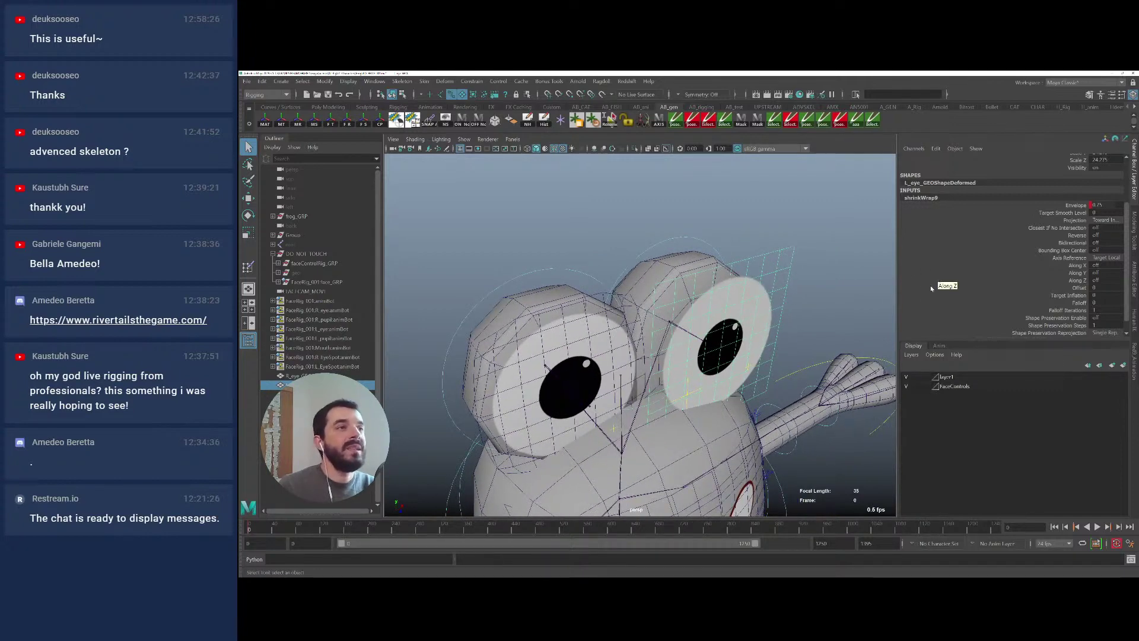
key("ctrl+a")
scroll(1063, 155, "down", 3)
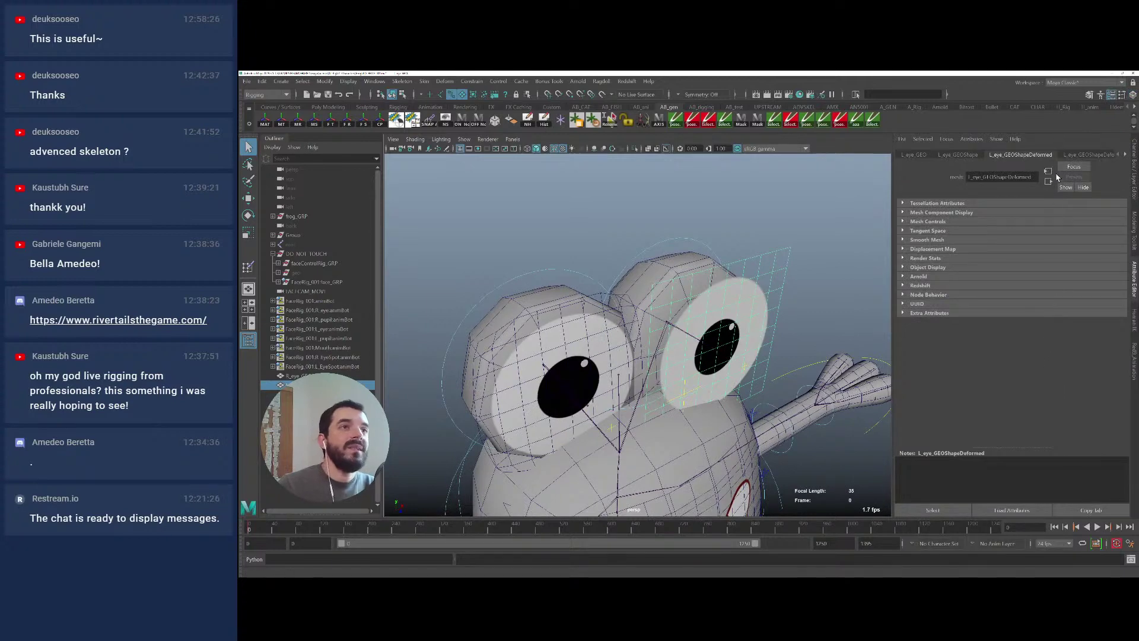
scroll(1064, 156, "up", 1)
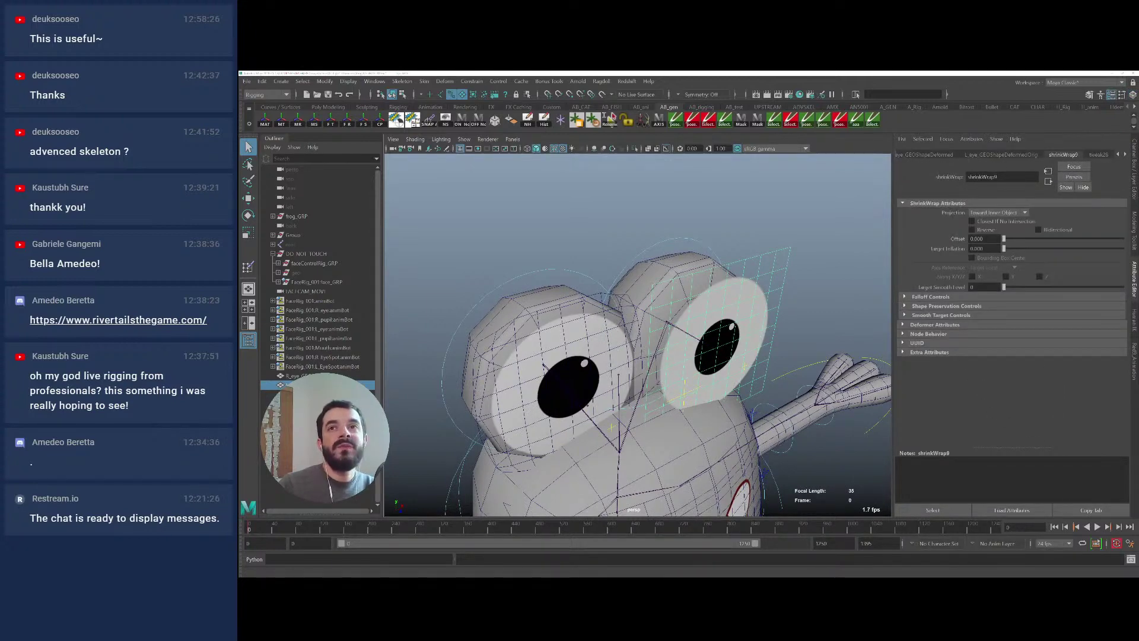
left_click_drag(1138, 196, 496, 144)
key("super+Left")
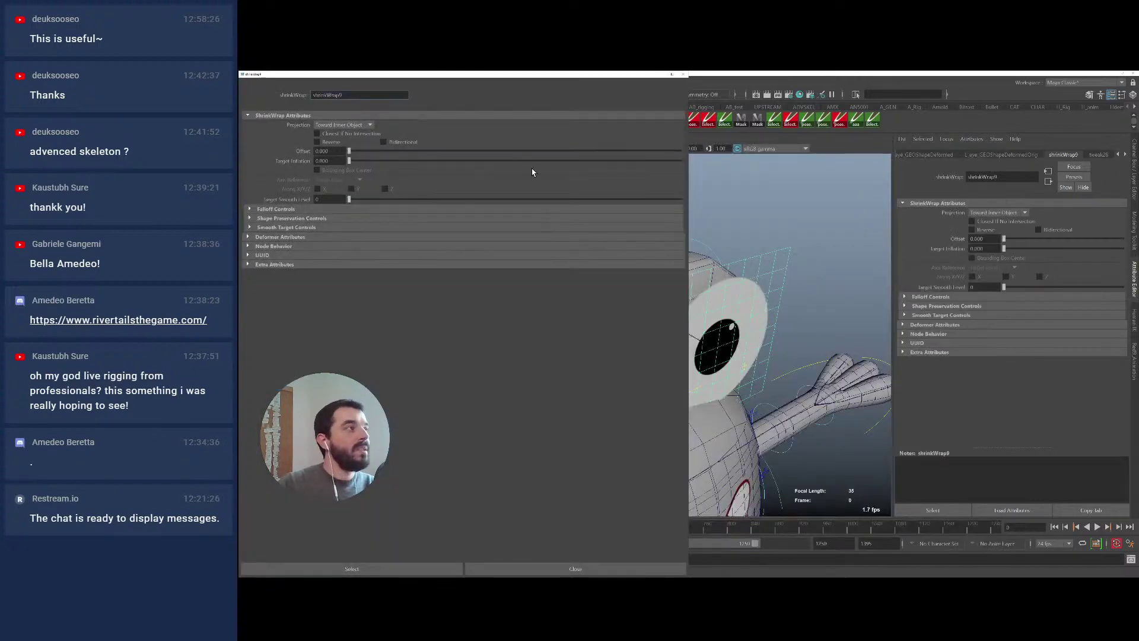
Rename the left eye's shrink wrap node to L_EYE_shrinkWrap
middle_click_drag(707, 290, 856, 269, "alt")
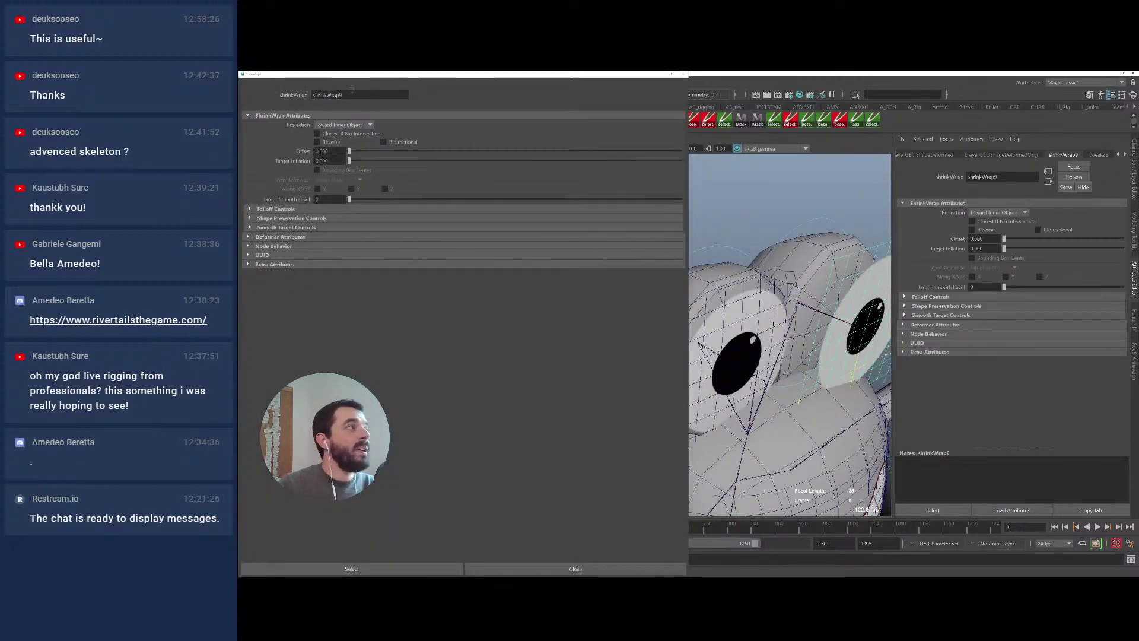
type("L_EYE_")
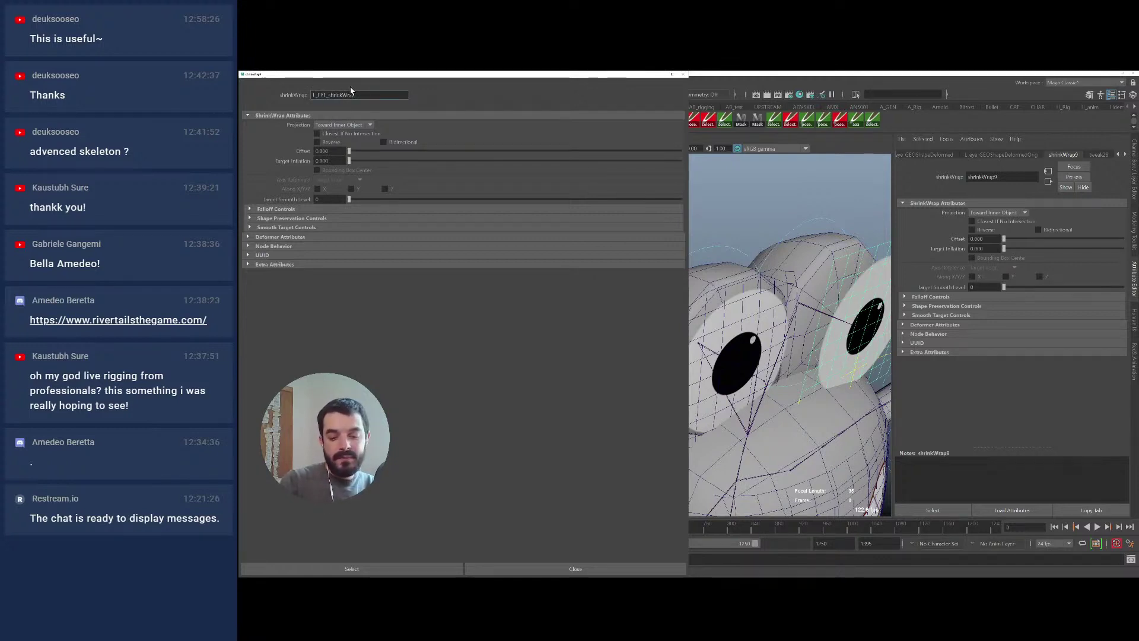
key("Return")
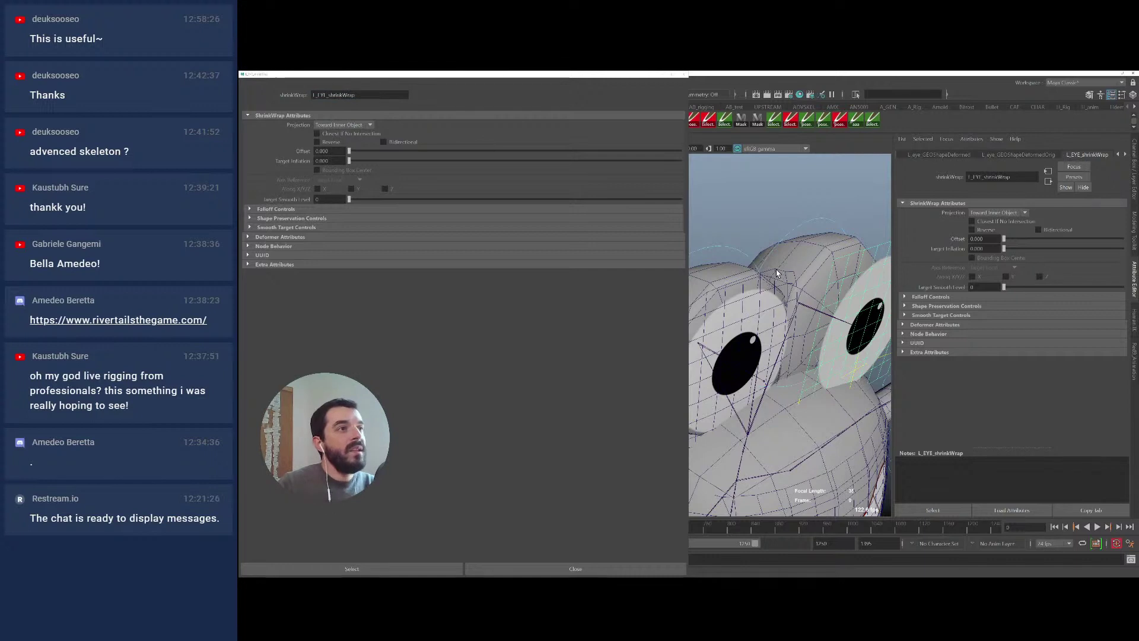
Rename the right eye's shrink wrap node to R_EYE_shrinkWrap
left_click(779, 277)
left_click(1004, 177)
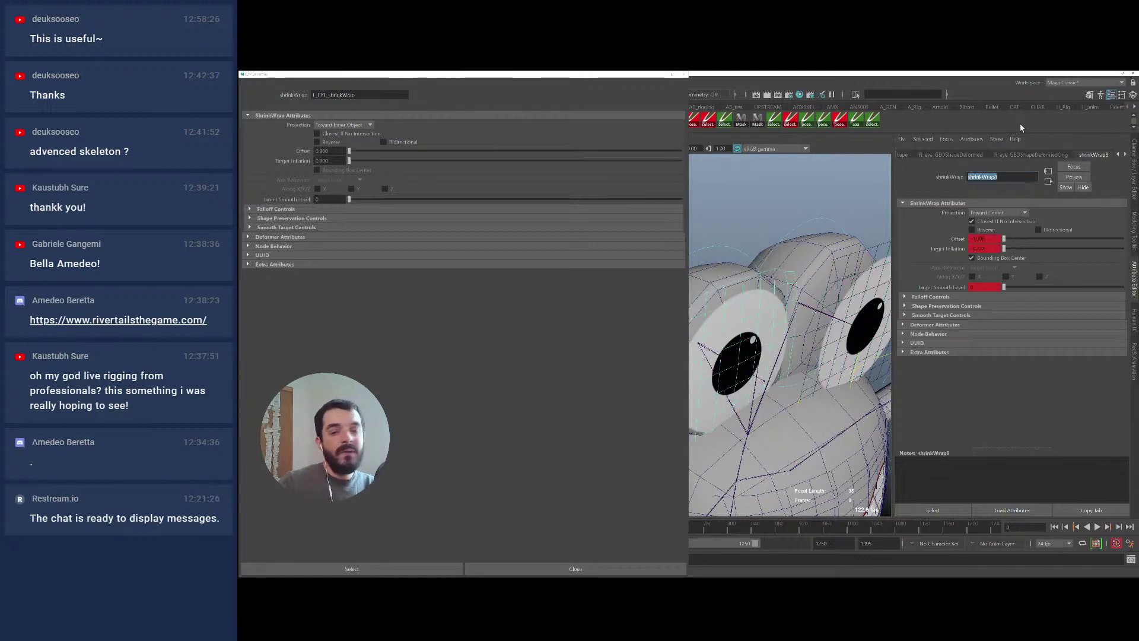
key("BackSpace")
key("Home")
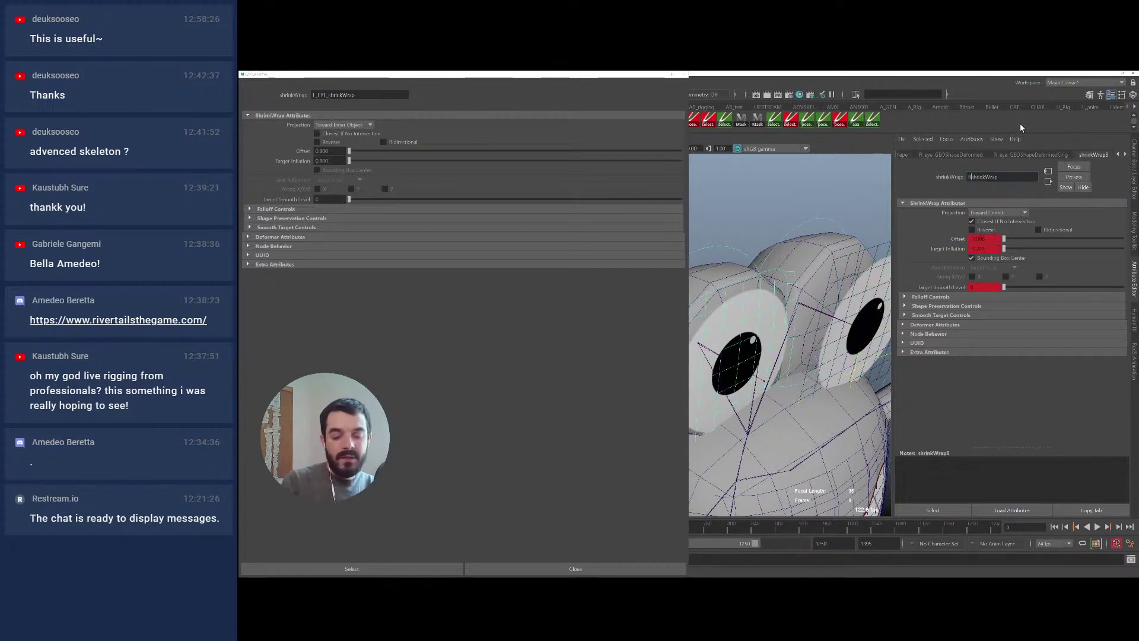
type("R_I")
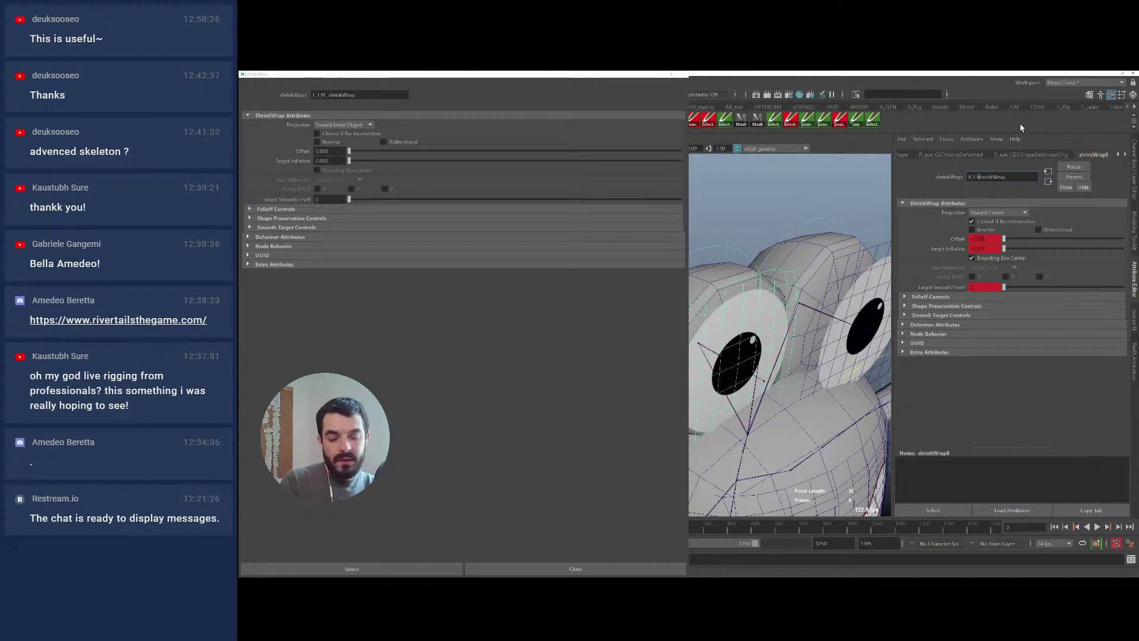
type("_EYE_")
key("Return")
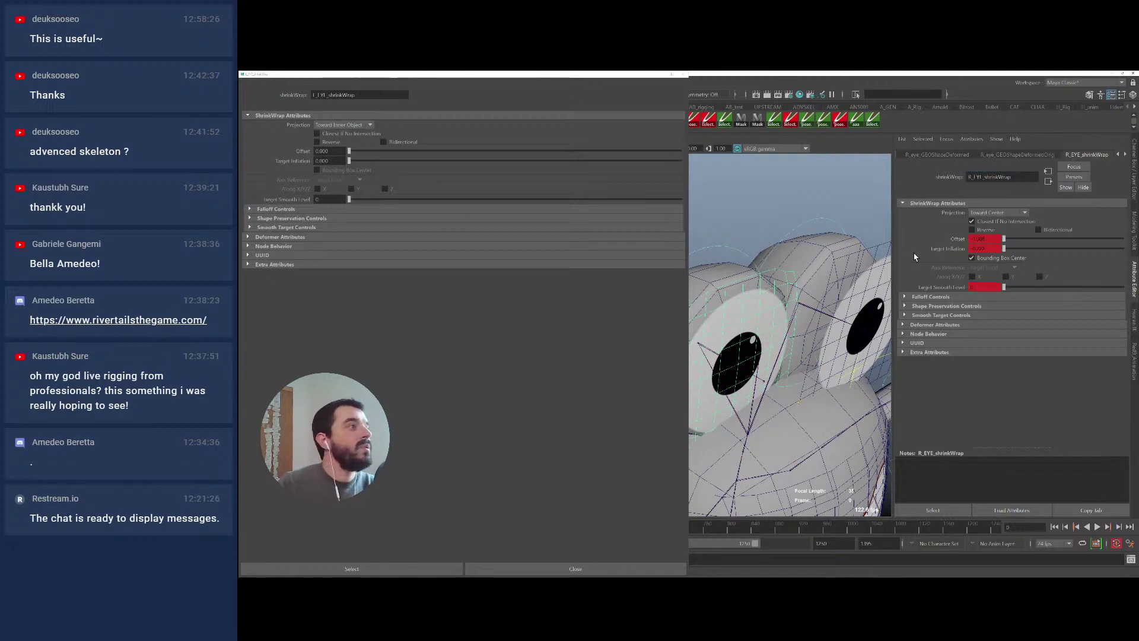
Select the R_EYE_shrinkWrap node, shrink the separate attribute window to uncover the timeline, and delete the node's keys at frame 0
left_click(933, 510)
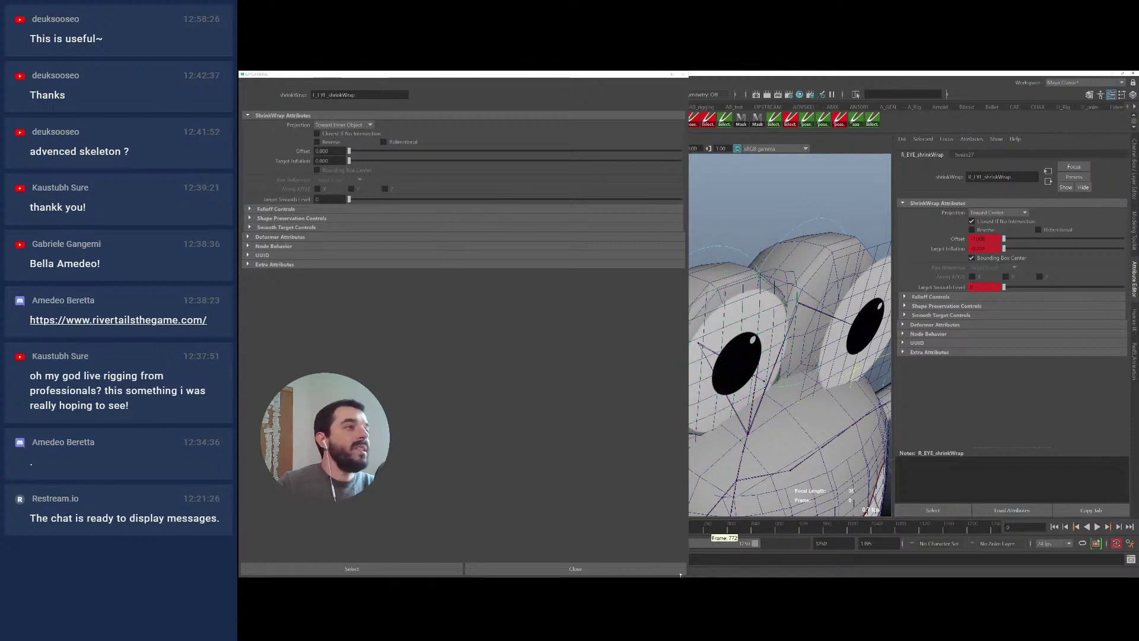
left_click_drag(687, 572, 564, 504)
mouse_move(385, 72)
left_mouse_down()
mouse_move(384, 143)
mouse_move(422, 93)
mouse_move(387, 90)
left_mouse_up()
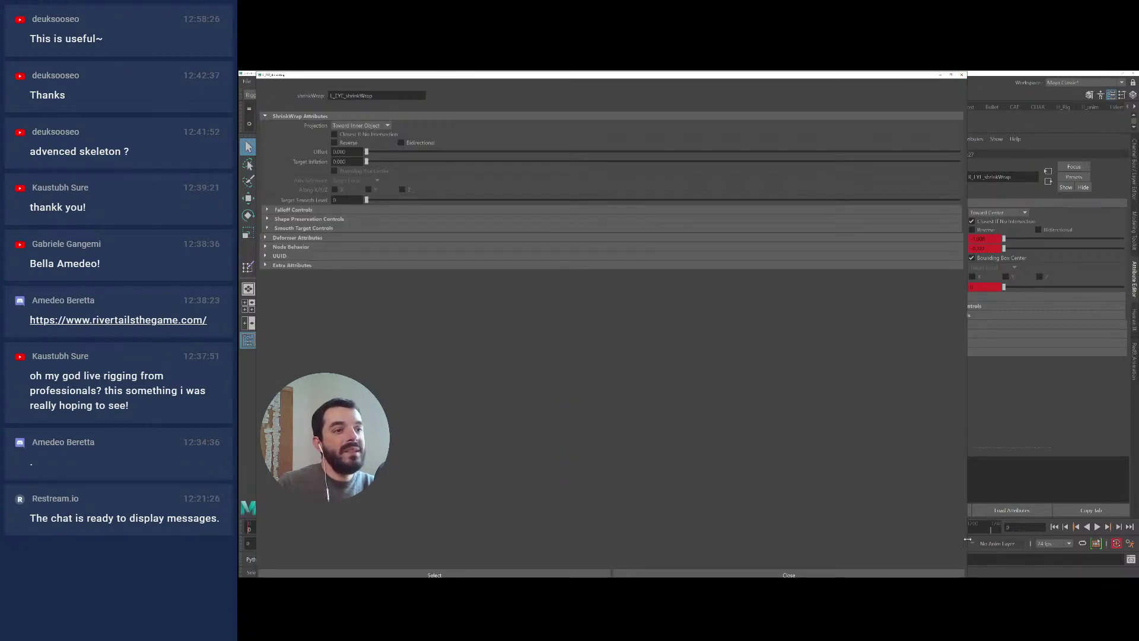
left_click_drag(968, 538, 444, 479)
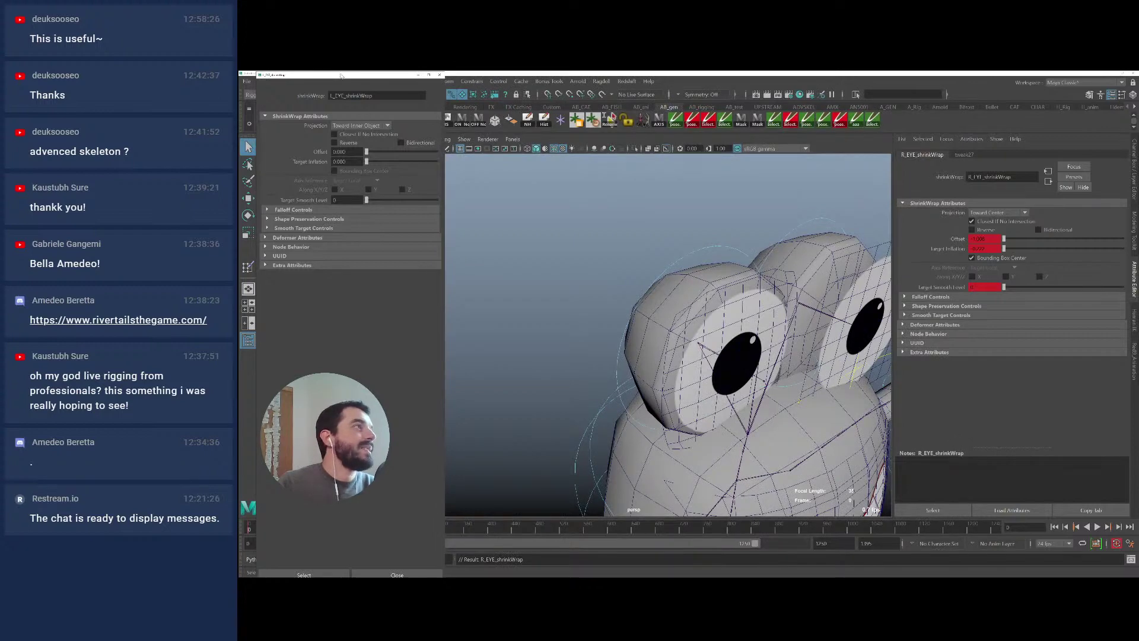
left_click_drag(341, 75, 371, 97)
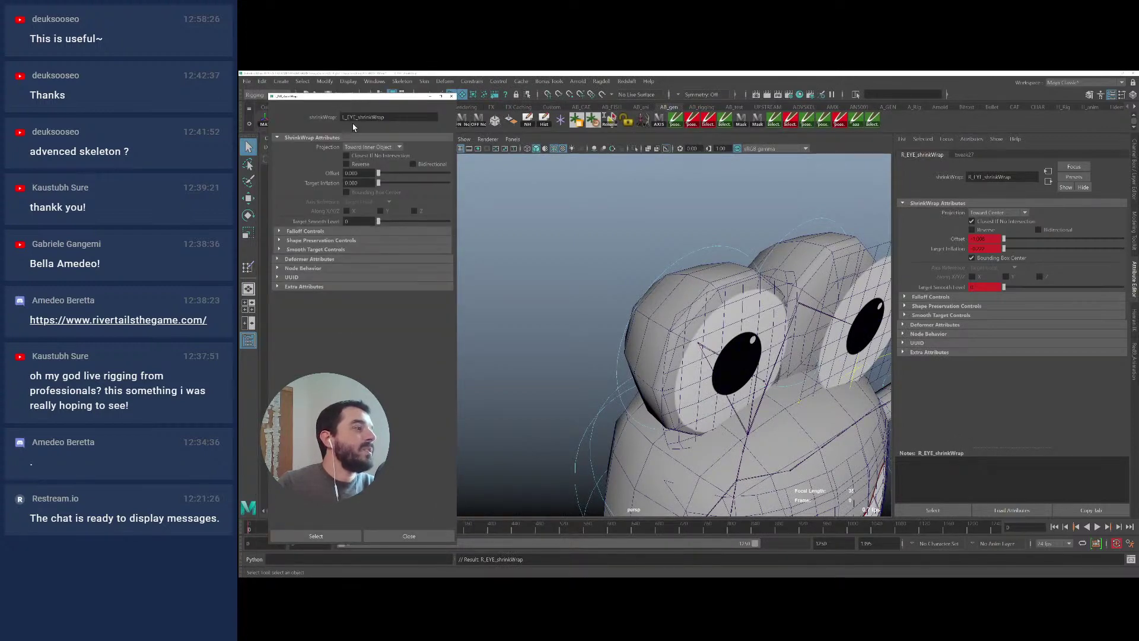
right_click(253, 528)
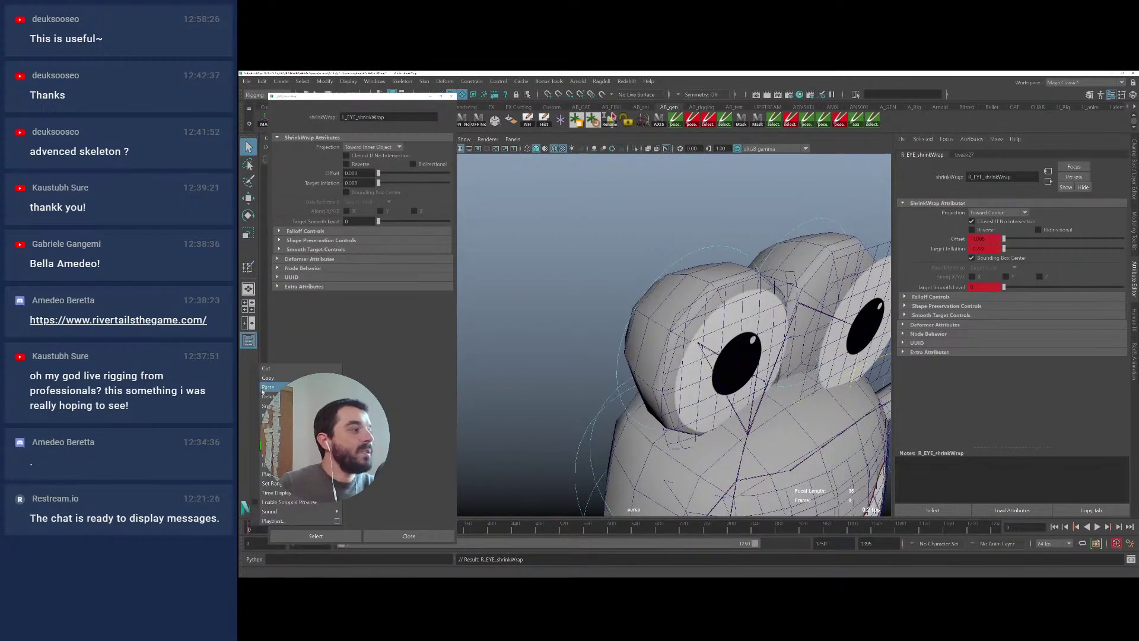
left_click(269, 397)
left_click_drag(774, 396, 701, 385, "alt")
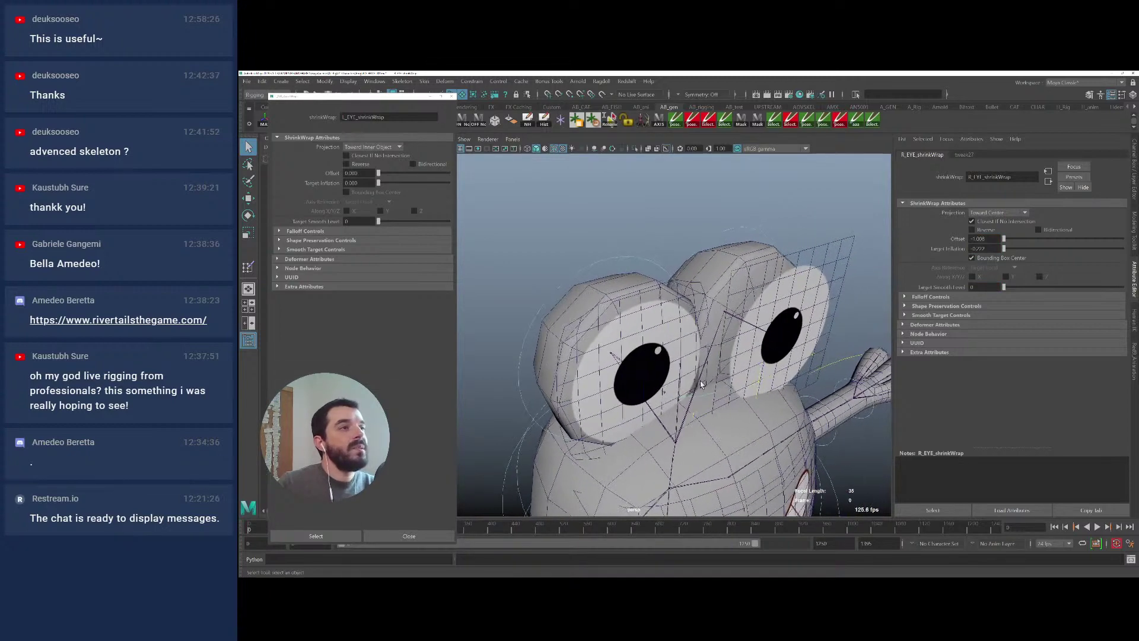
Open the right eye's shrink wrap attributes in a separate window and place it over half of the screen
left_click(836, 254)
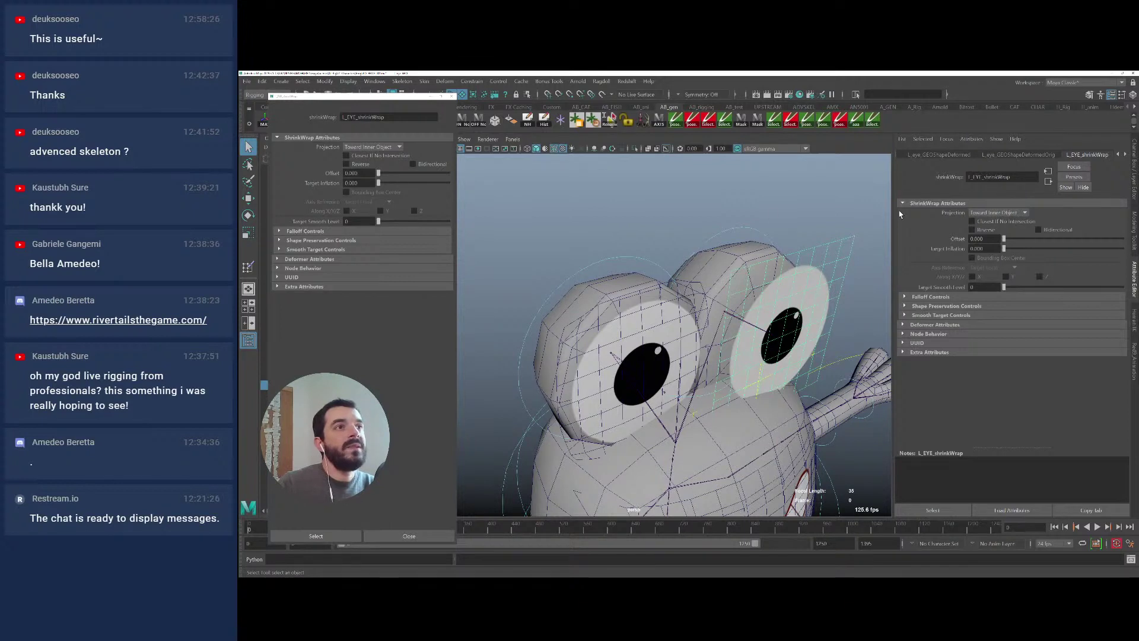
left_click(663, 299)
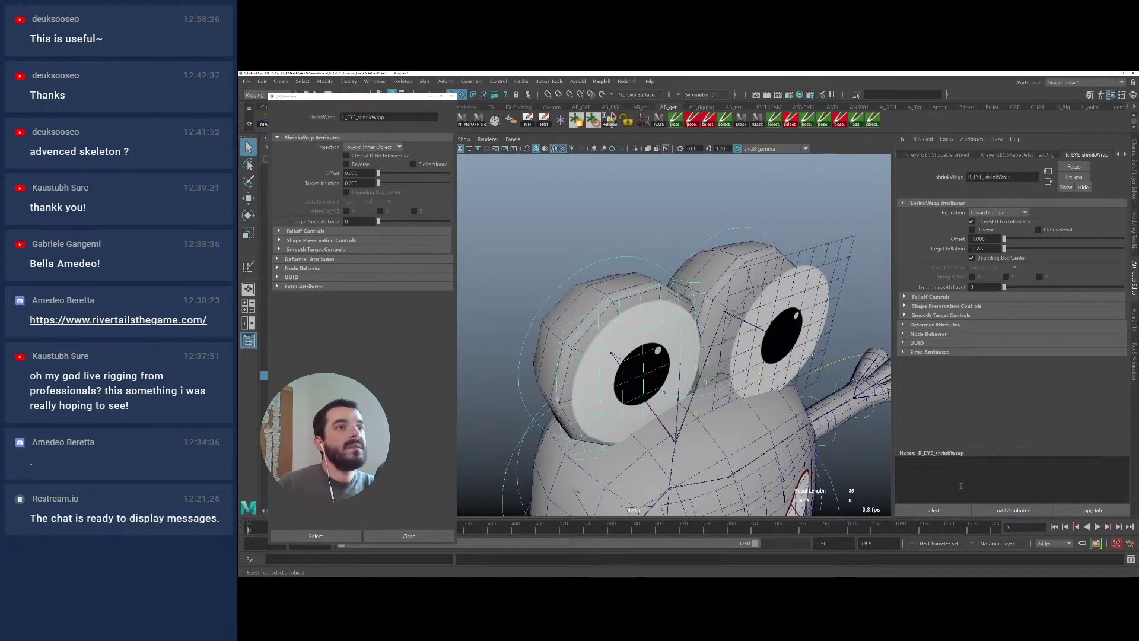
left_click_drag(1138, 113, 535, 92)
key("super+Left")
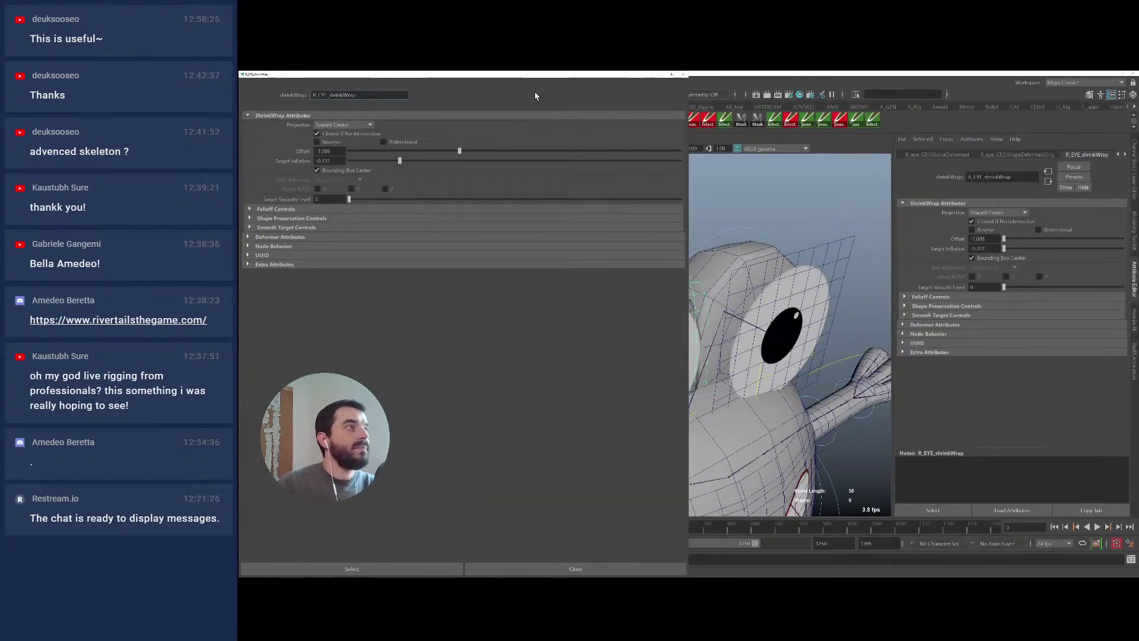
Set the left eye's shrink wrap projection to Toward Center and enable Closest If No Intersection
left_click(714, 265)
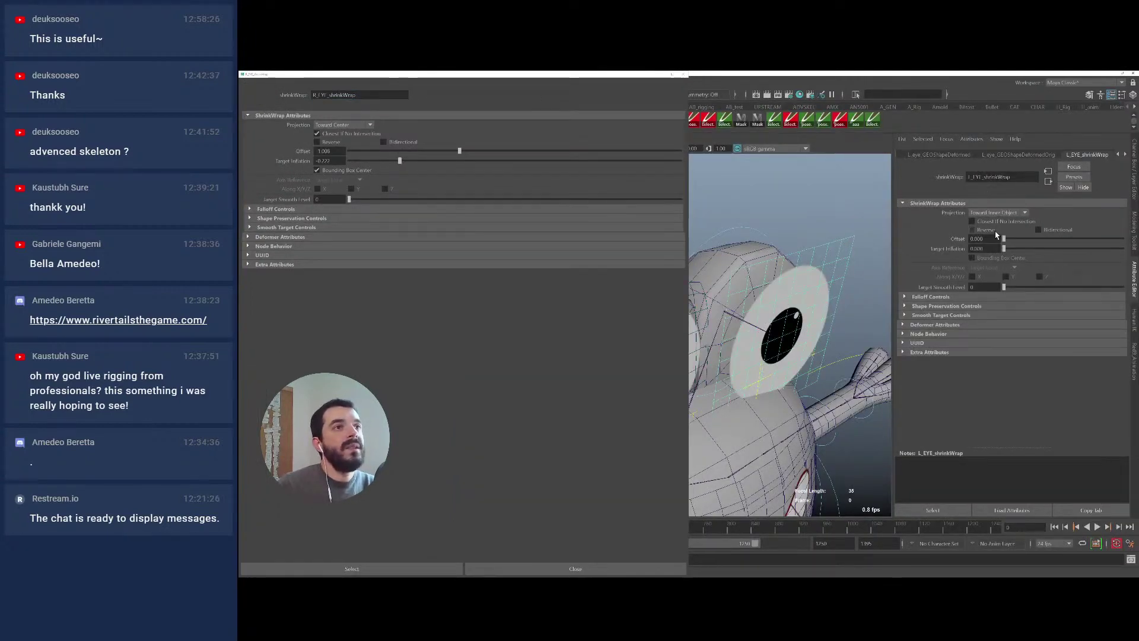
left_click(978, 215)
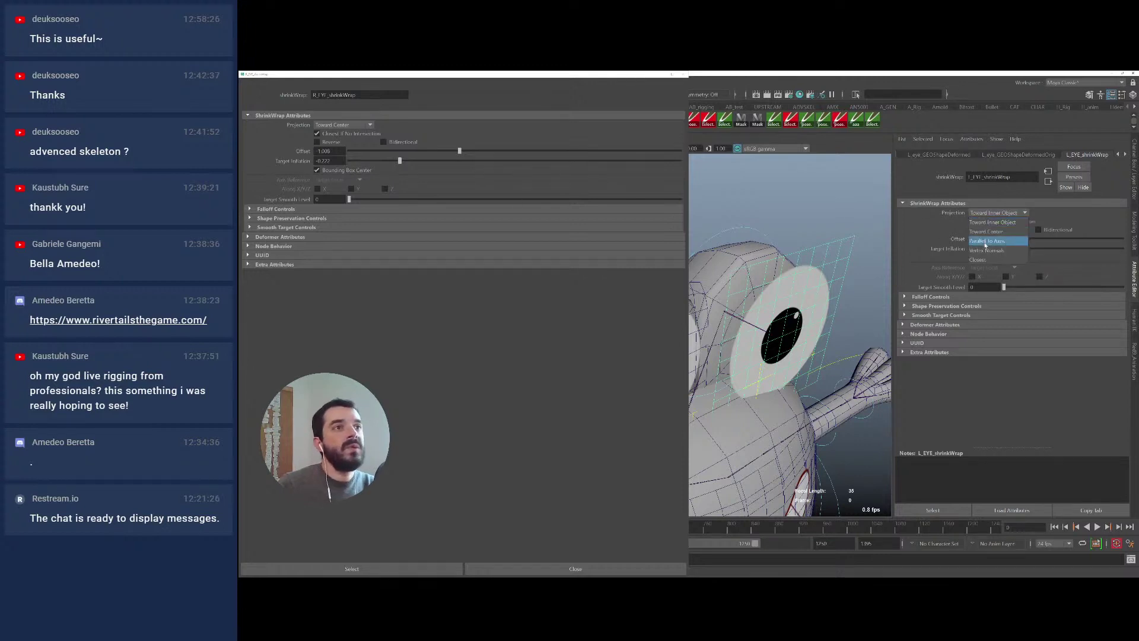
left_click(991, 233)
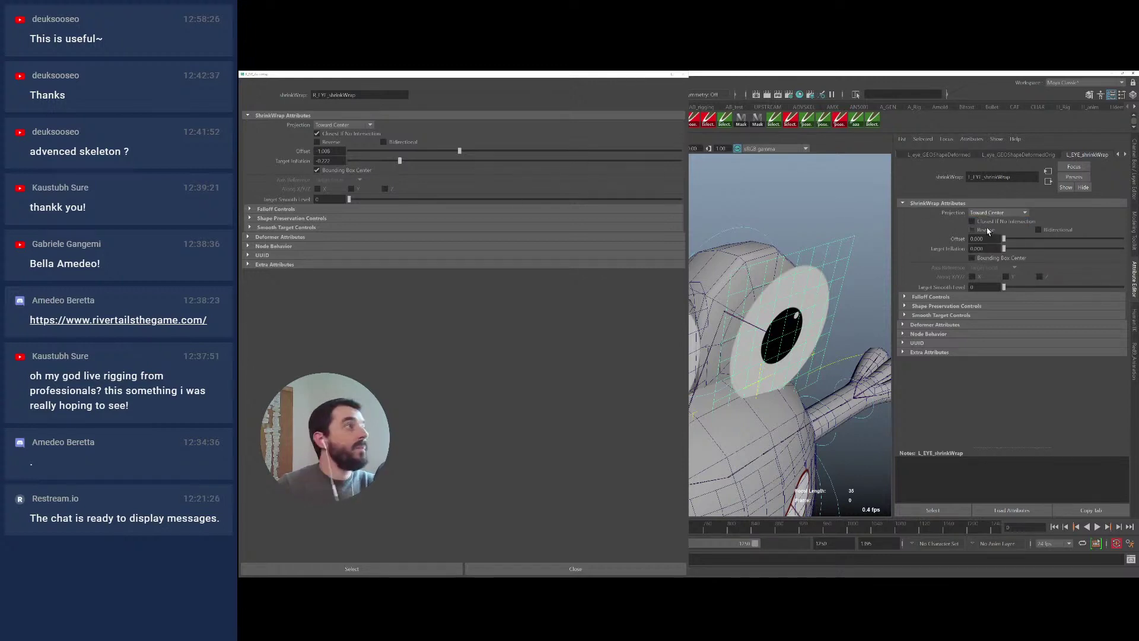
left_click(971, 221)
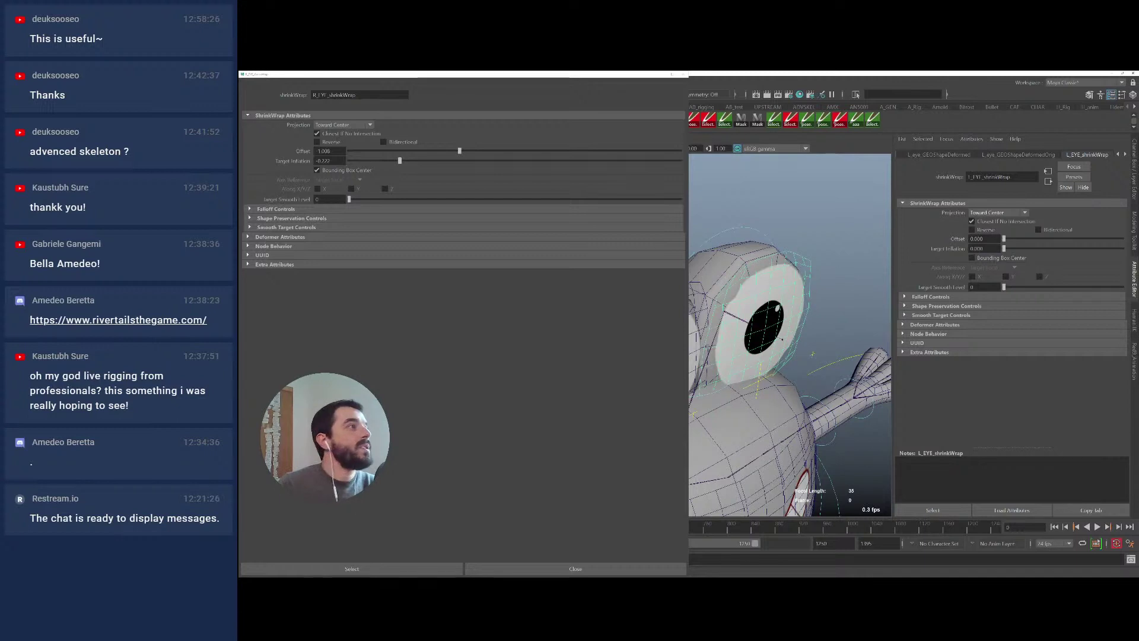
Copy the right eye's Offset and Target Inflation values to the left eye's shrink wrap and enable its Bounding Box Center option
left_click(334, 145)
left_click_drag(336, 149, 317, 151)
key("ctrl+c")
left_click_drag(989, 238, 970, 239)
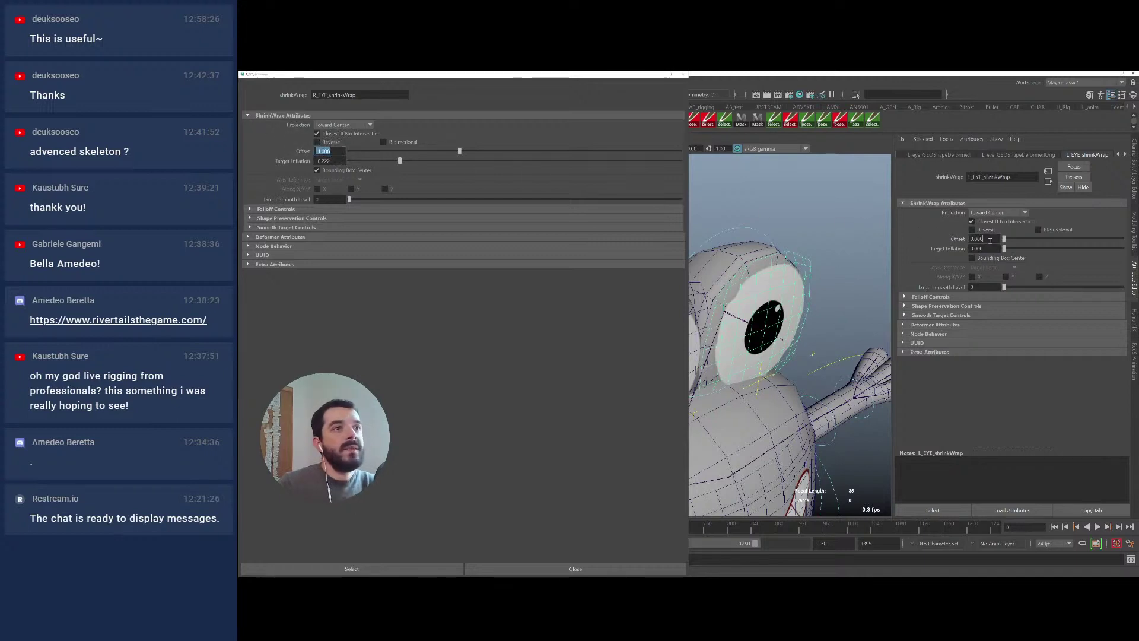
key("ctrl+v")
left_click_drag(339, 161, 315, 160)
key("ctrl+c")
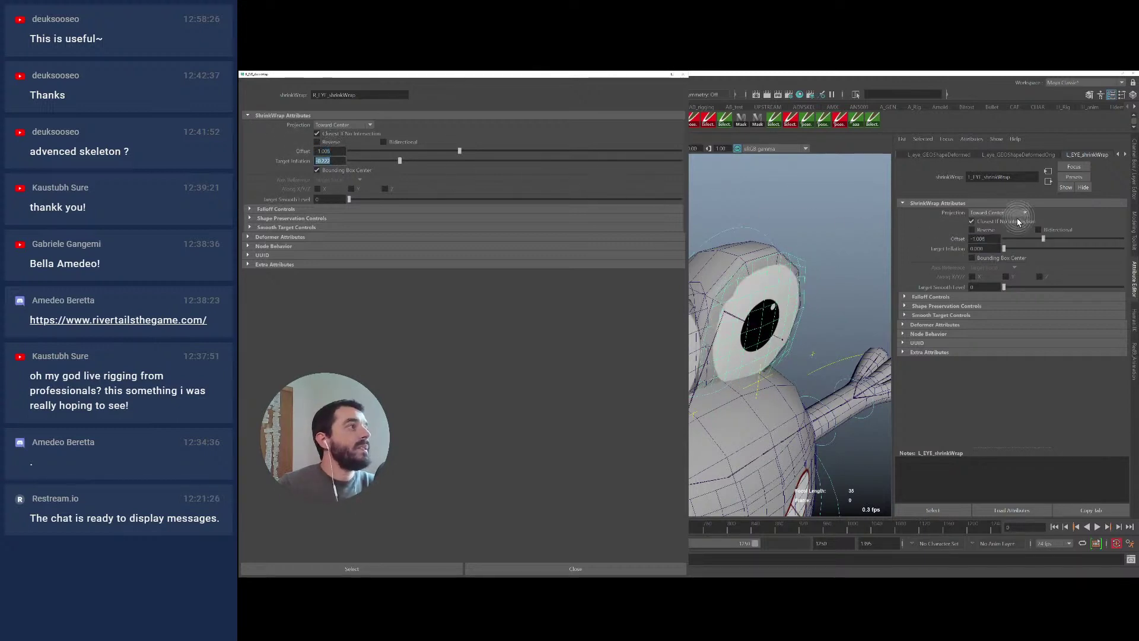
left_click_drag(989, 248, 816, 240)
key("ctrl+v")
left_click(972, 258)
scroll(782, 252, "down", 4)
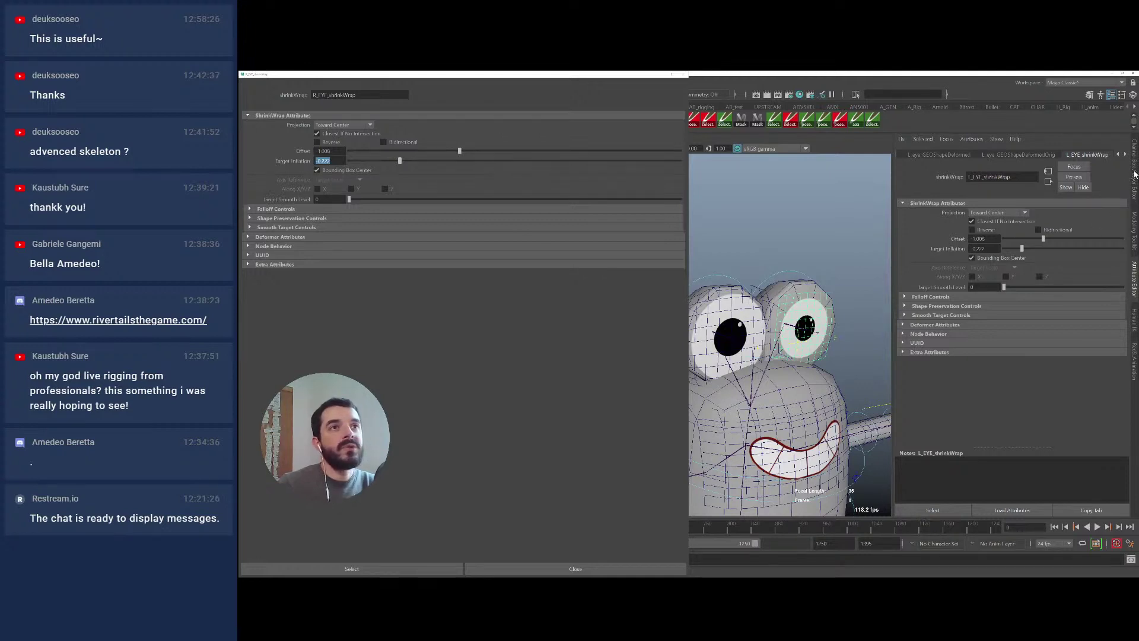
Set the left eye plane's Scale X, Y and Z to the same value as the right eye plane's scale
left_click(1135, 173)
left_click(727, 333)
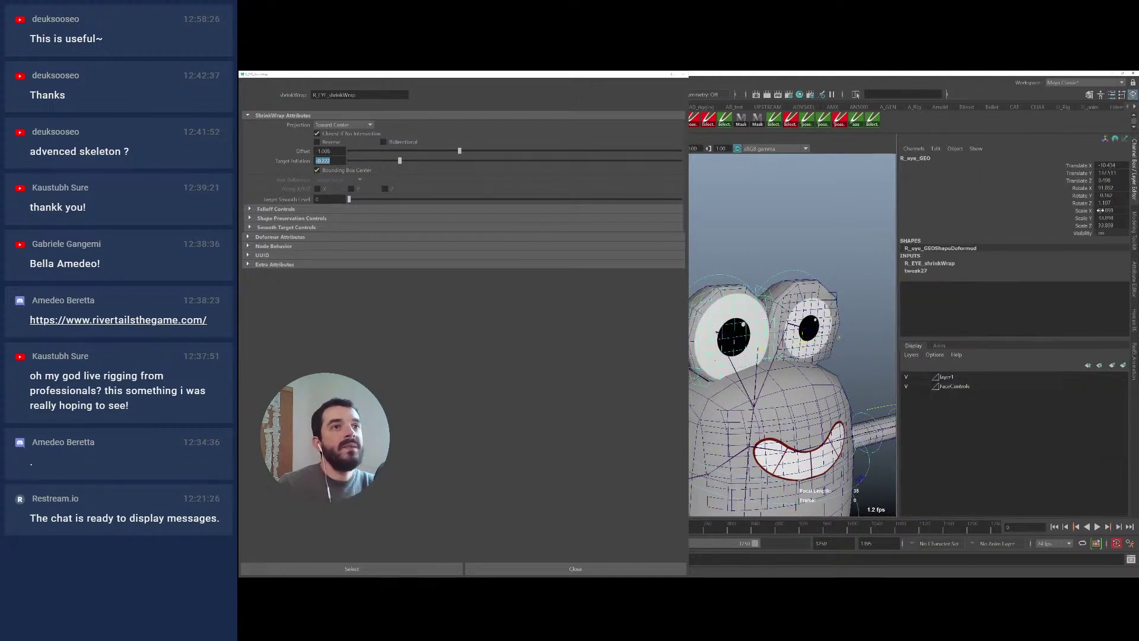
left_click_drag(1100, 210, 1104, 225)
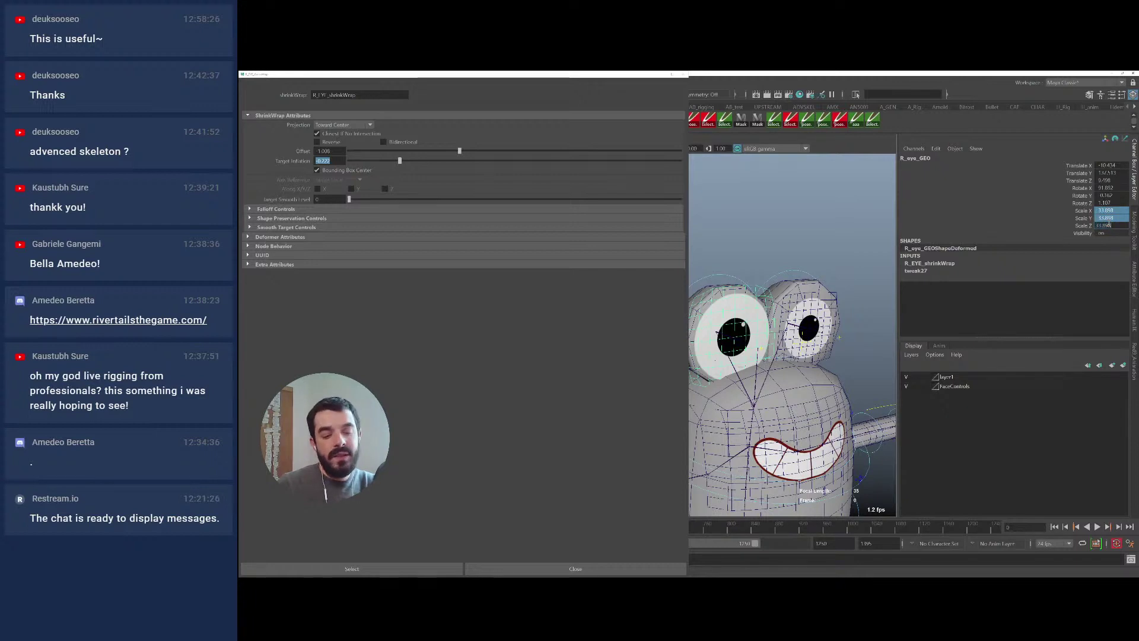
left_click(836, 293)
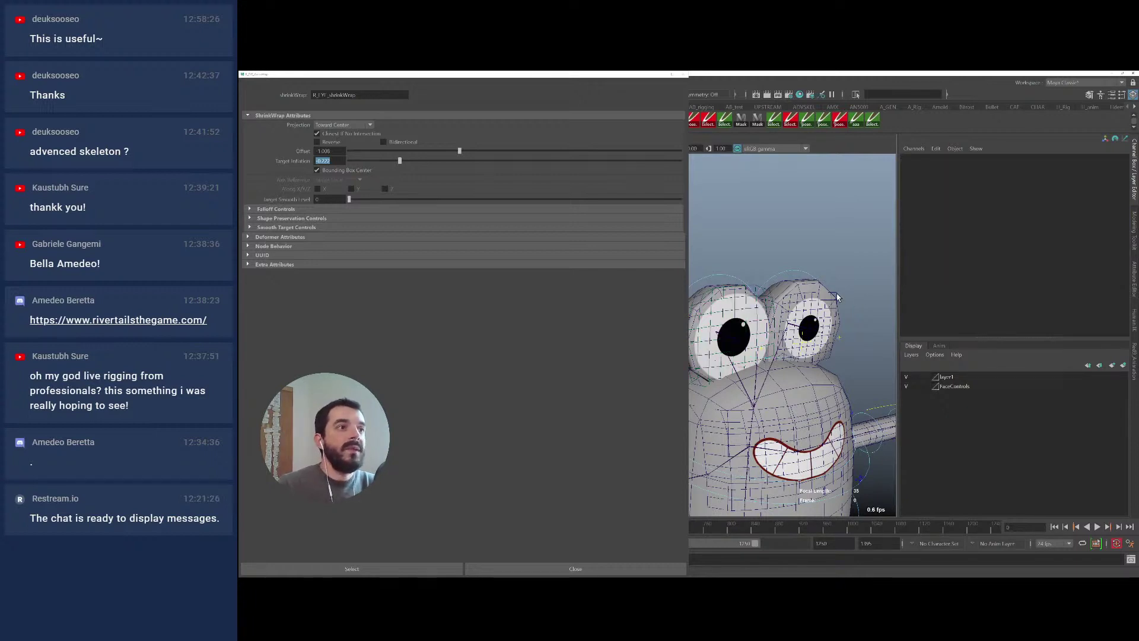
left_click_drag(1109, 227, 1111, 212)
key("ctrl+v")
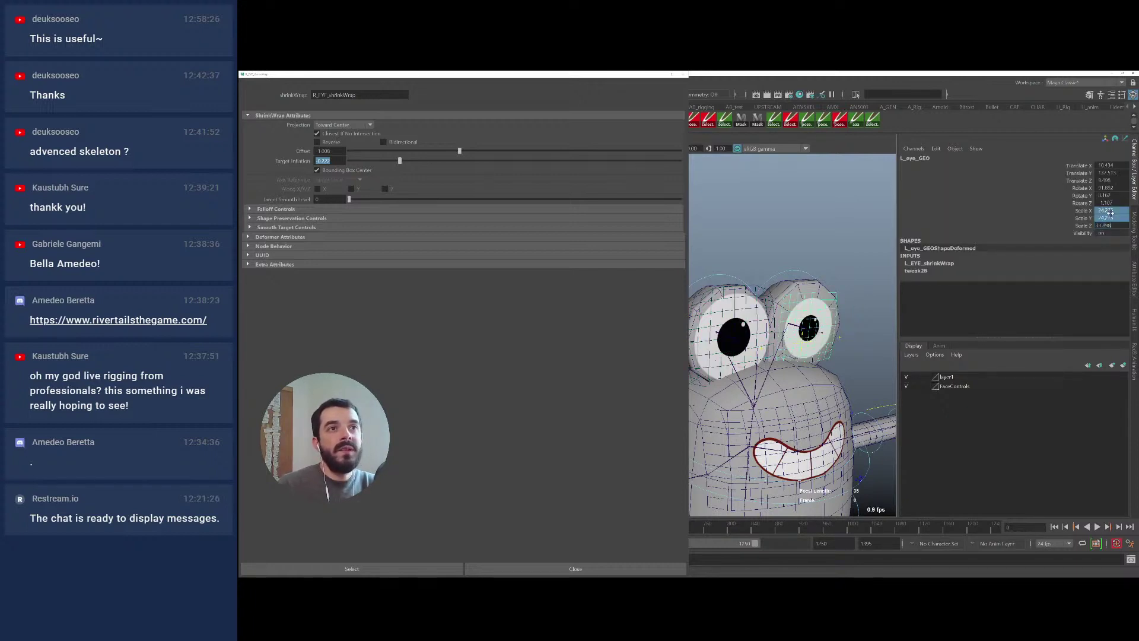
key("Return")
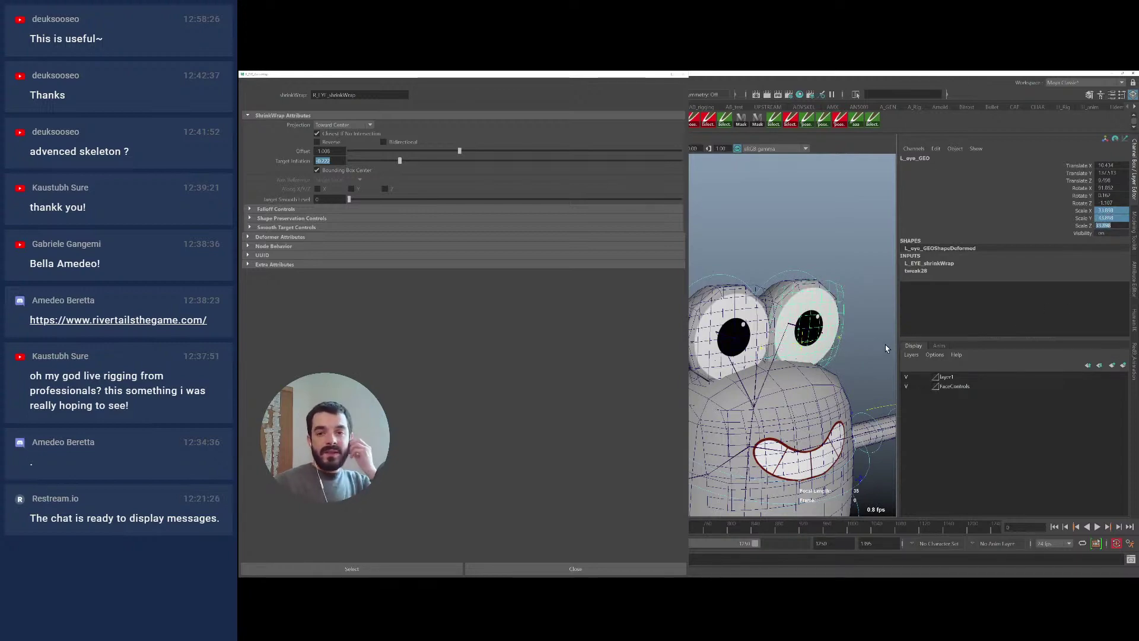
Minimize the right eye's separate shrink wrap window and turn off the wireframe-on-shaded display in the viewport
left_click_drag(749, 303, 805, 315, "alt")
left_click(838, 261)
right_click_drag(805, 314, 795, 248, "alt")
left_click(665, 74)
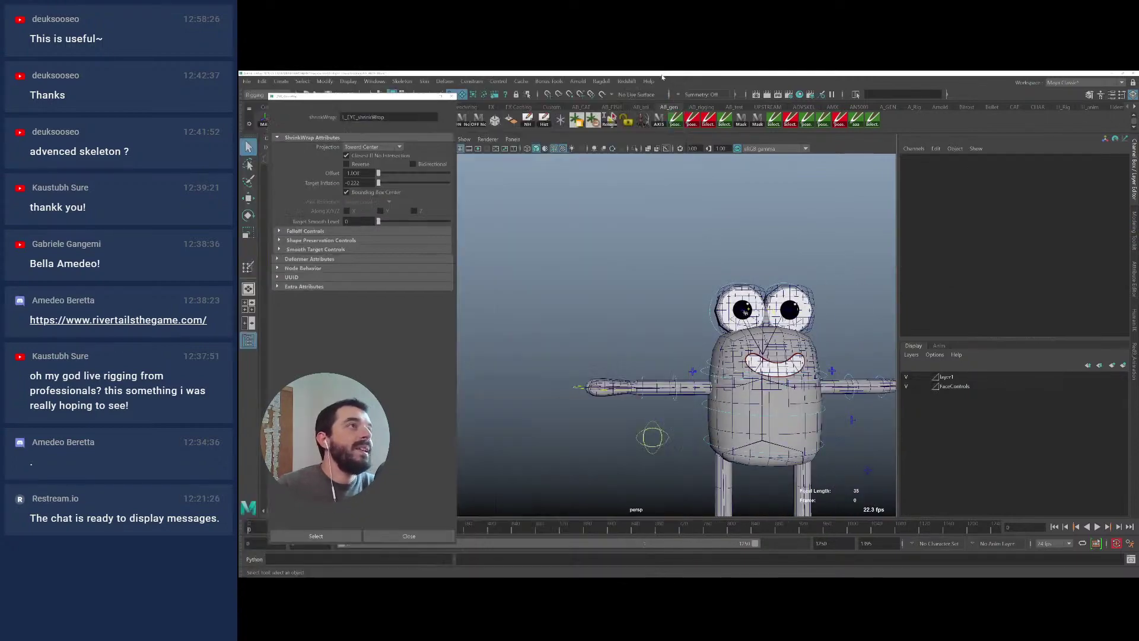
left_click(554, 149)
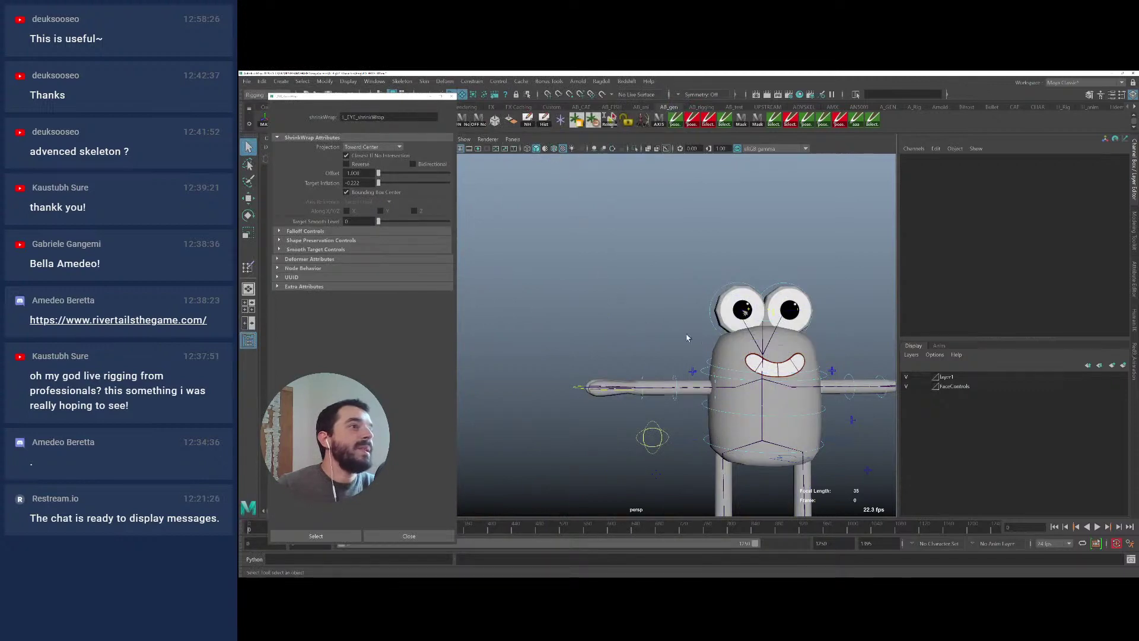
Close the remaining separate shrink wrap window and set the perspective camera's Near Clip Plane to 10
mouse_move(794, 376)
left_mouse_down("alt")
mouse_move(716, 376)
mouse_move(758, 372)
left_mouse_up("alt")
key("a")
mouse_move(702, 345)
left_mouse_down("alt")
mouse_move(656, 273)
mouse_move(701, 326)
left_mouse_up("alt")
right_click_drag(702, 325, 730, 346, "alt")
middle_click_drag(755, 346, 688, 272, "alt")
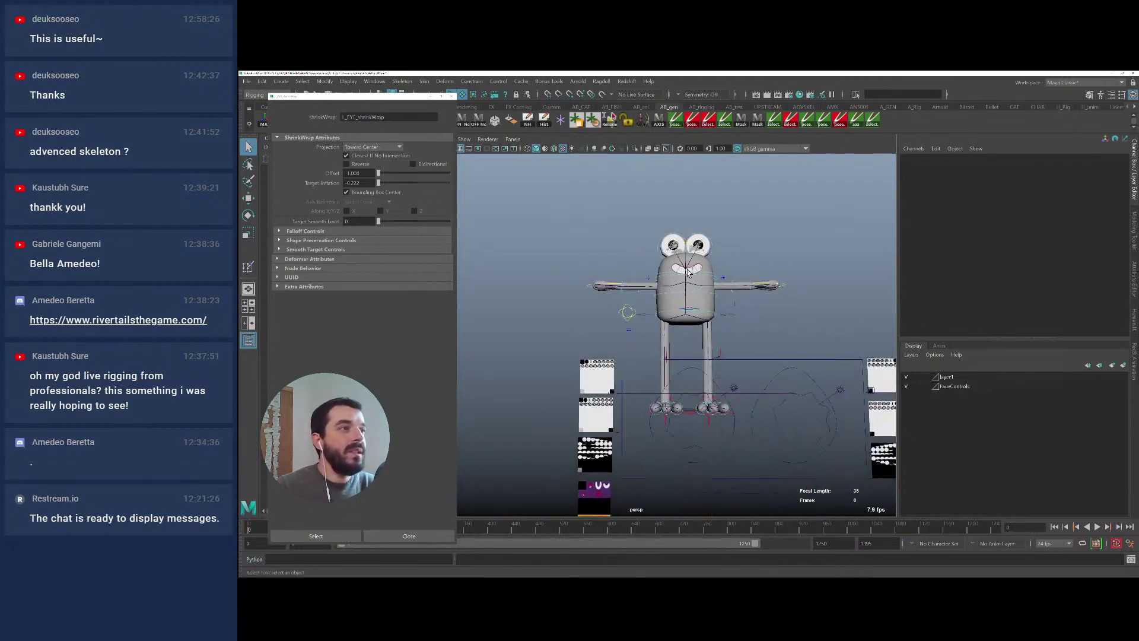
left_click(452, 96)
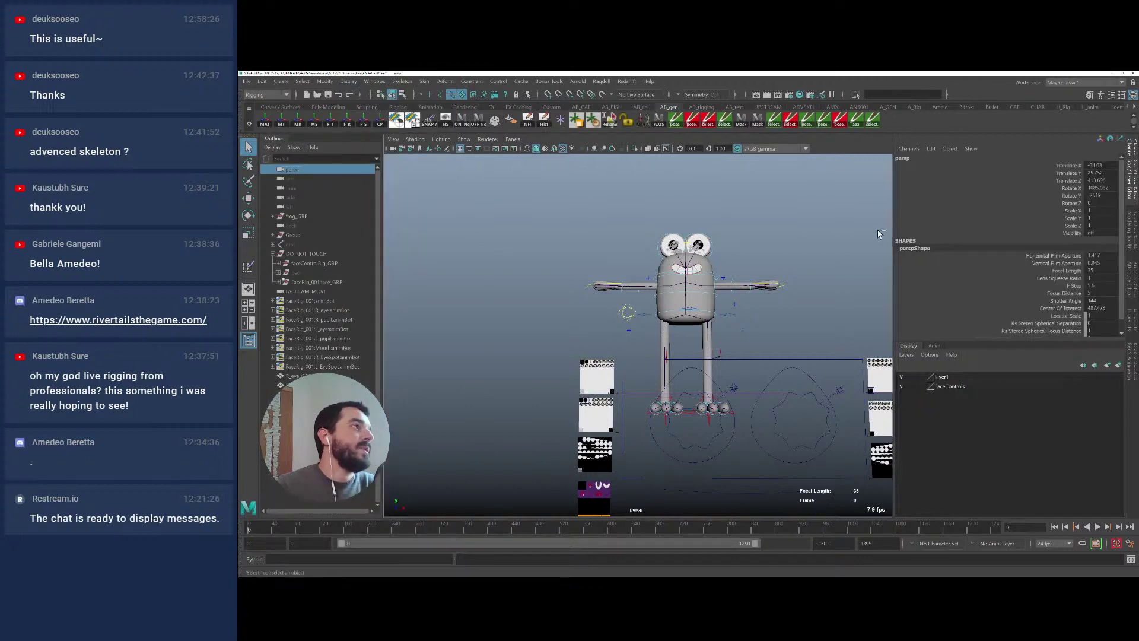
key("ctrl+a")
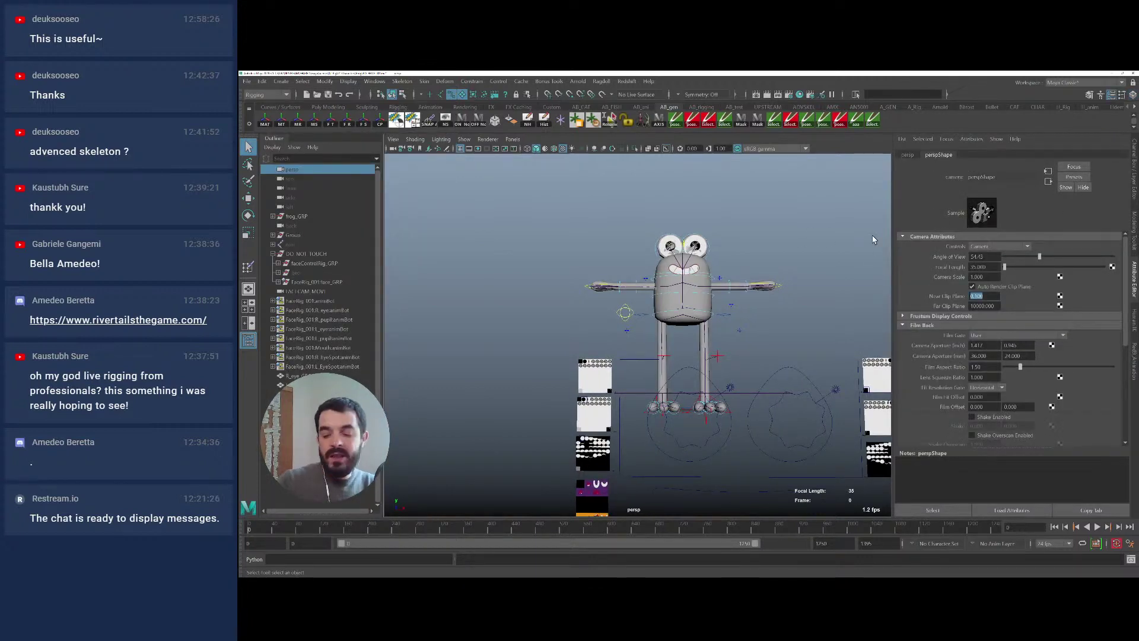
type("10")
key("Return")
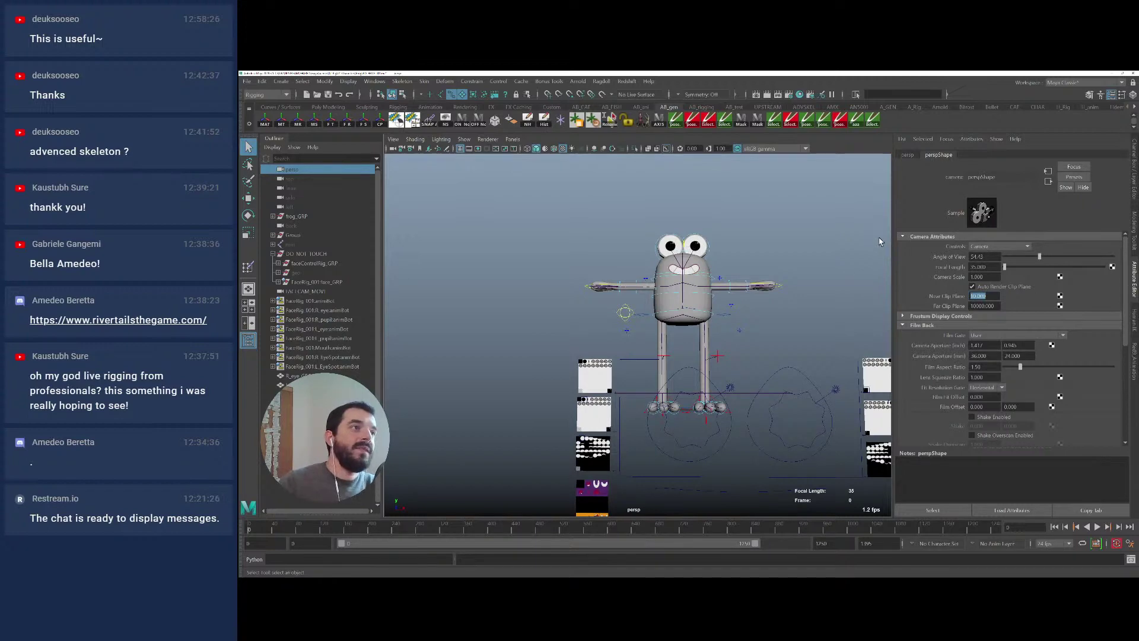
Test the face rig by moving the pupil controls, and undo the move
left_click_drag(881, 241, 676, 392, "alt")
left_click(674, 400)
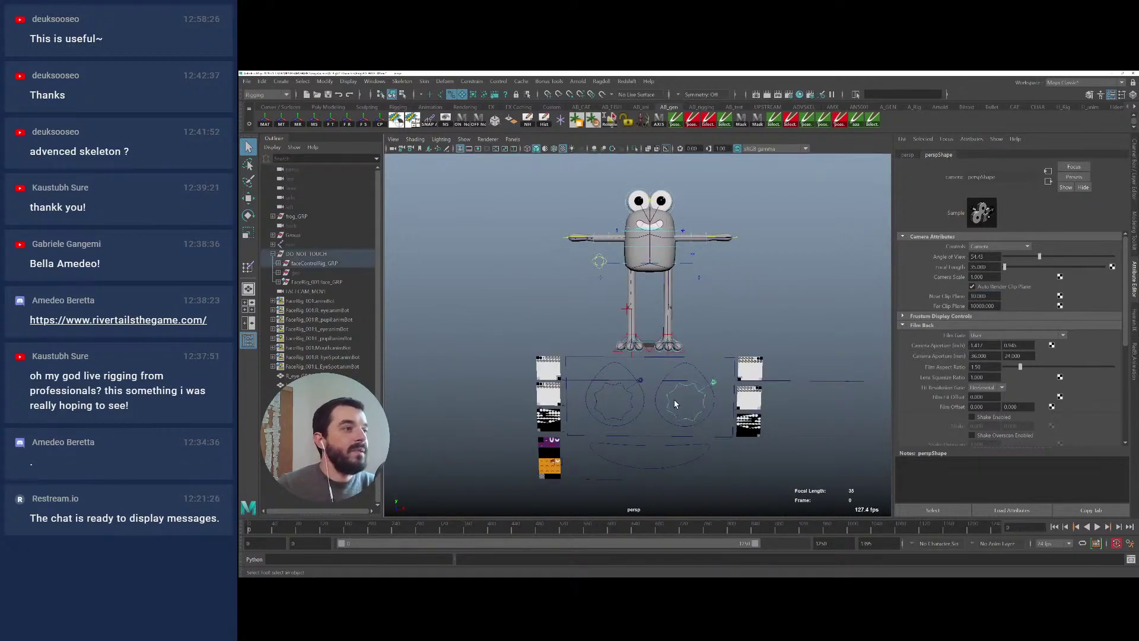
key("w")
left_click(639, 387)
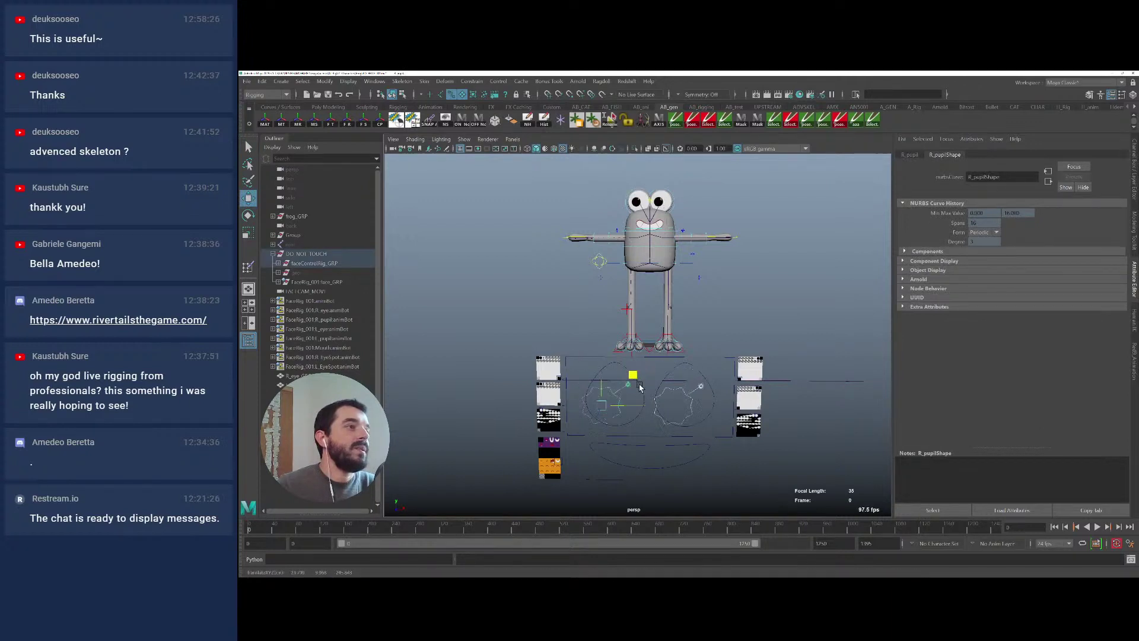
mouse_move(640, 386)
left_mouse_down()
mouse_move(689, 418)
mouse_move(661, 362)
mouse_move(647, 393)
mouse_move(653, 378)
left_mouse_up()
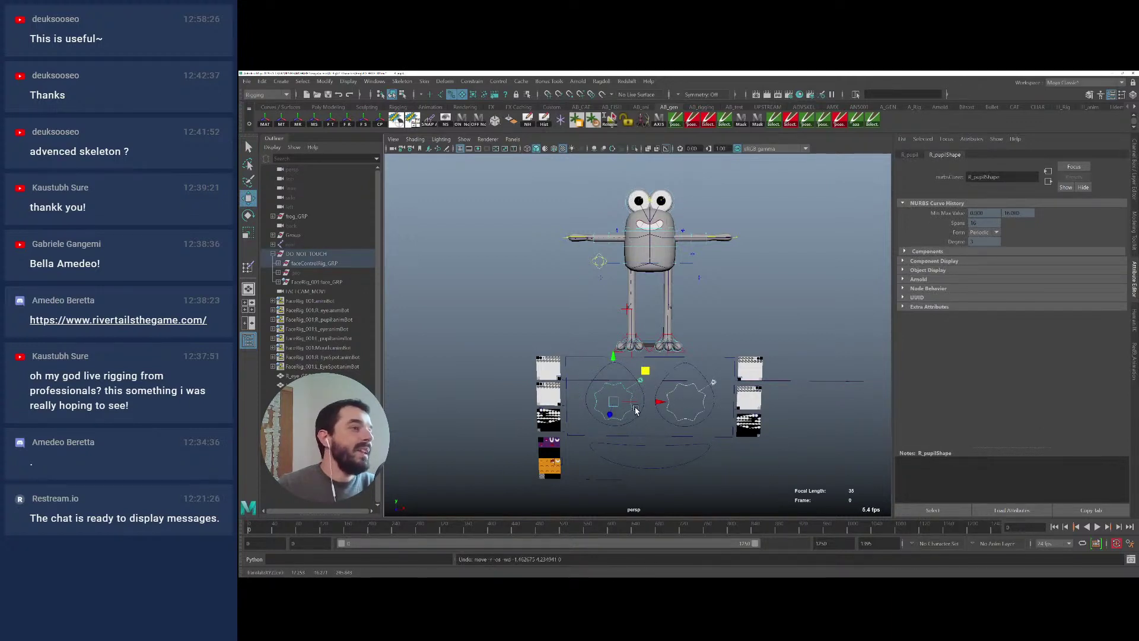
Test the right eye shape texture selector by moving it on its texture sheet, and undo the move
left_click(541, 417)
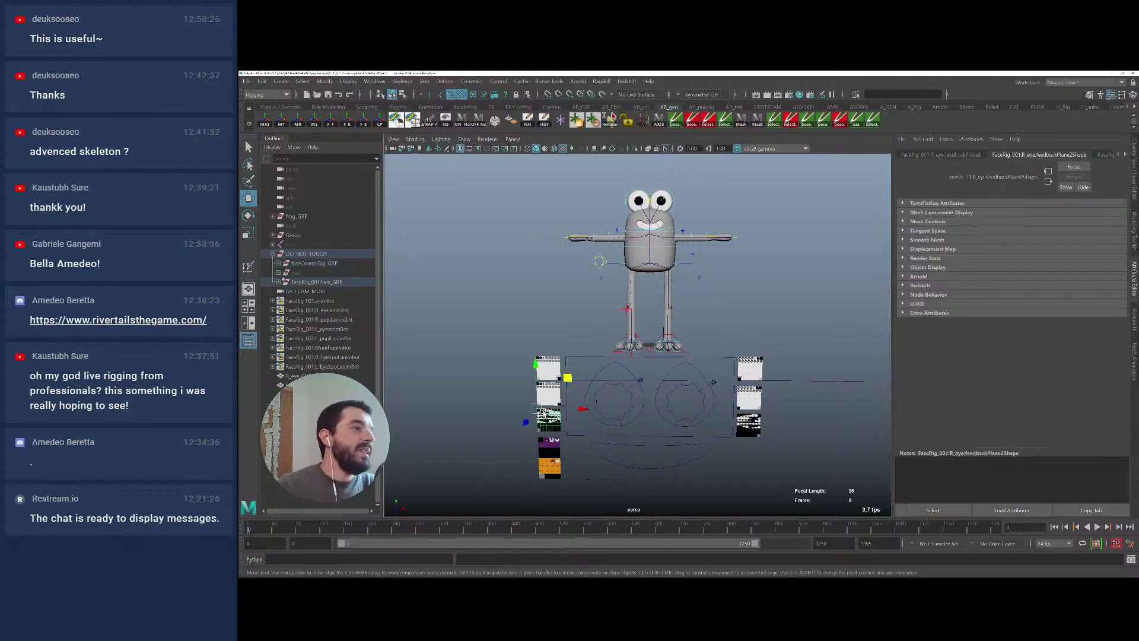
key("q")
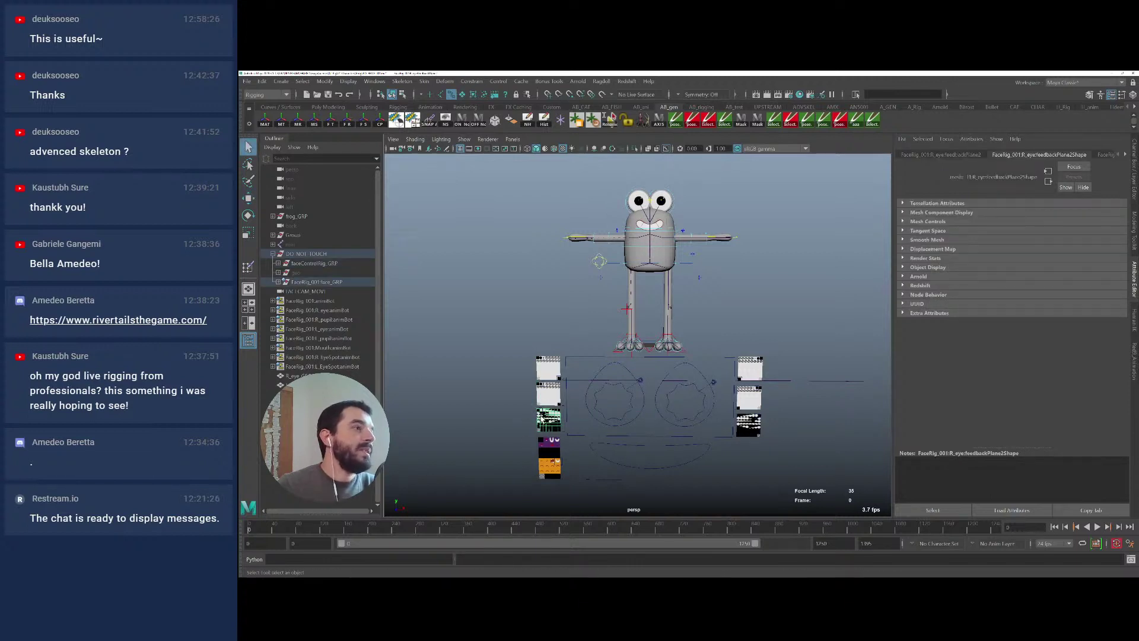
left_click(552, 395)
key("w")
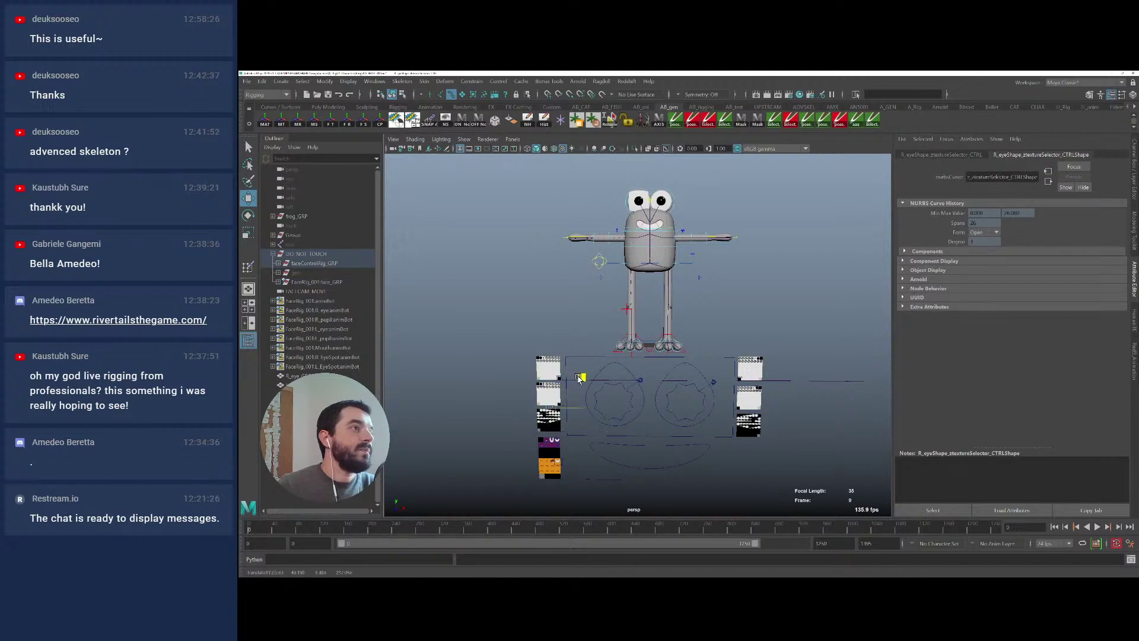
mouse_move(552, 395)
left_mouse_down()
mouse_move(540, 388)
mouse_move(552, 387)
left_mouse_up()
key("ctrl+z")
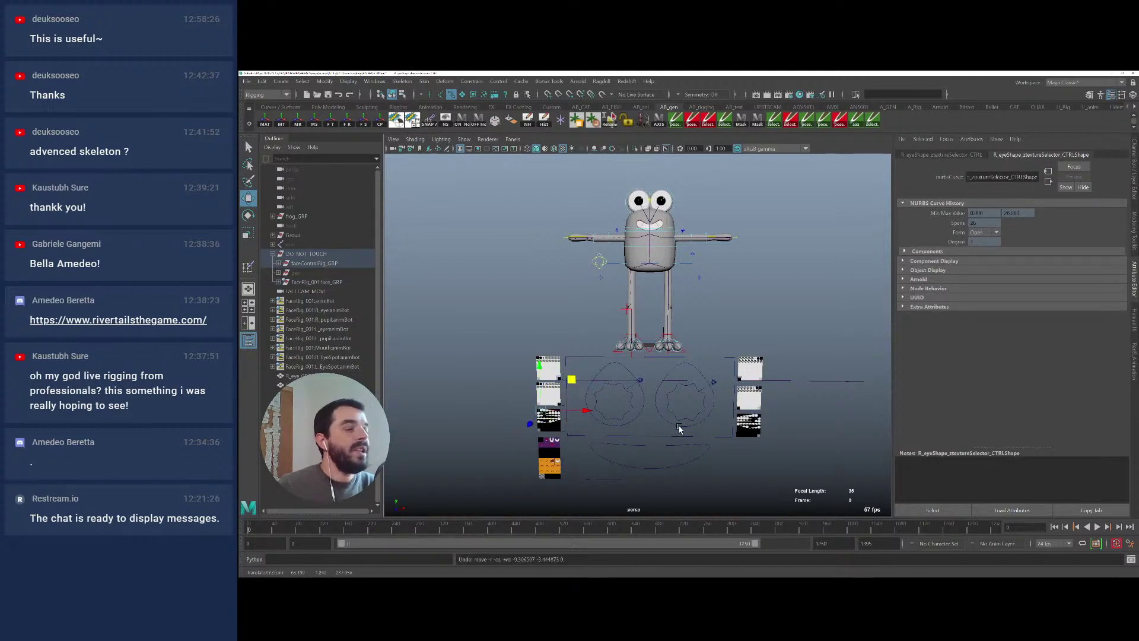
Test the mouth texture selector by moving it on its texture sheet, undo the move, and select the mouth control
left_click(615, 446)
left_click(561, 460)
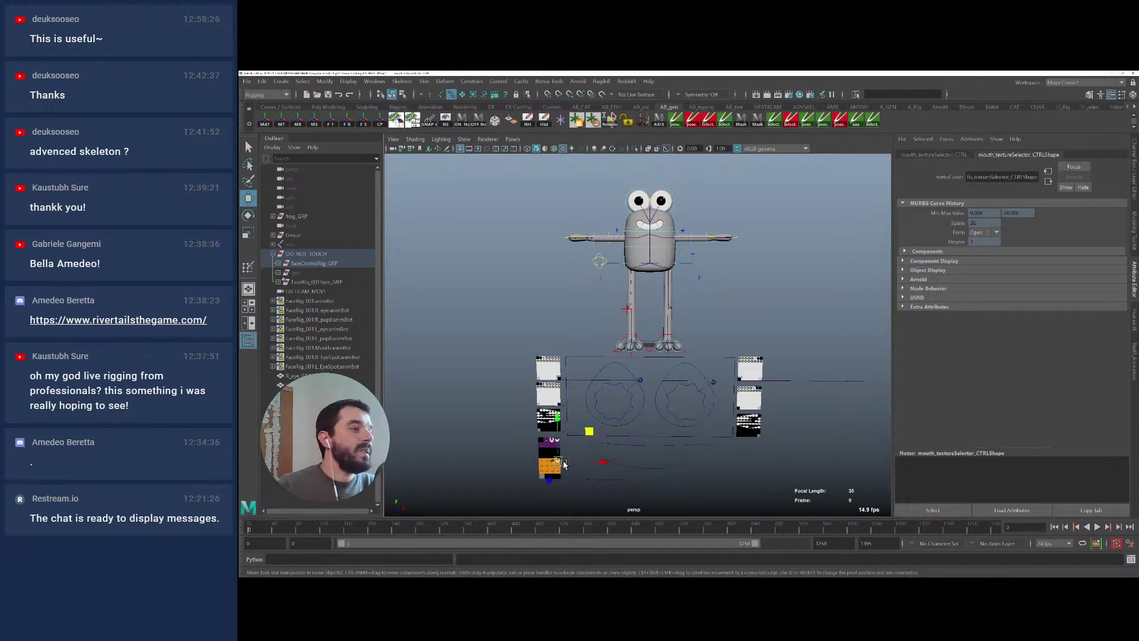
mouse_move(589, 432)
left_mouse_down()
mouse_move(570, 433)
mouse_move(581, 421)
mouse_move(581, 439)
mouse_move(566, 428)
mouse_move(576, 410)
mouse_move(573, 422)
mouse_move(558, 414)
mouse_move(582, 431)
mouse_move(574, 442)
mouse_move(579, 399)
mouse_move(568, 406)
mouse_move(587, 410)
mouse_move(569, 414)
mouse_move(571, 435)
mouse_move(590, 433)
left_mouse_up()
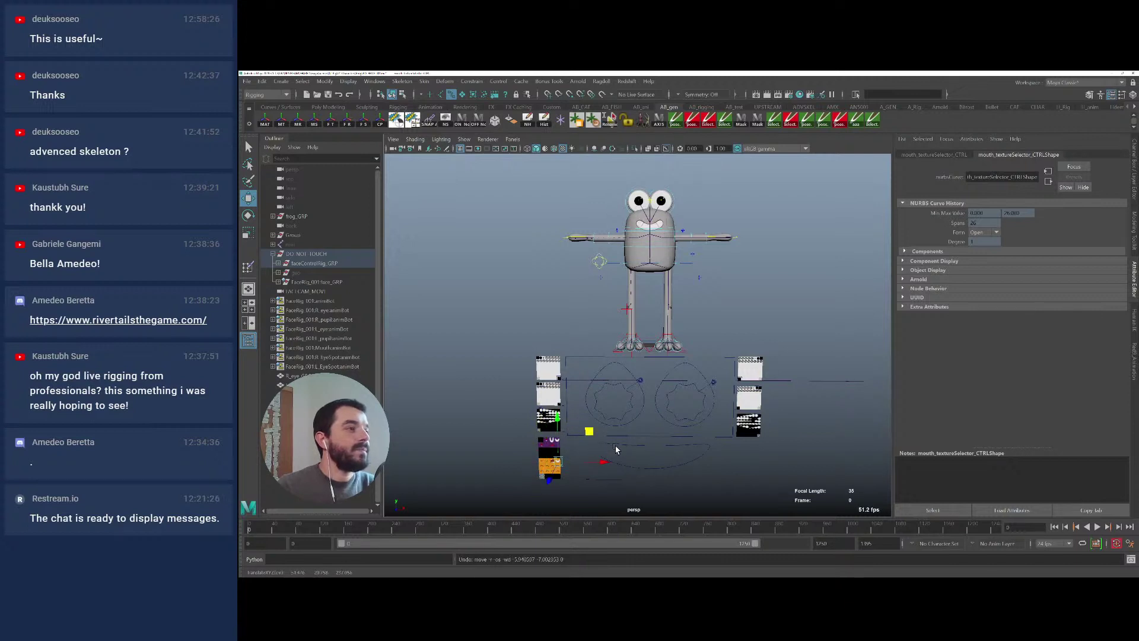
left_click(618, 447)
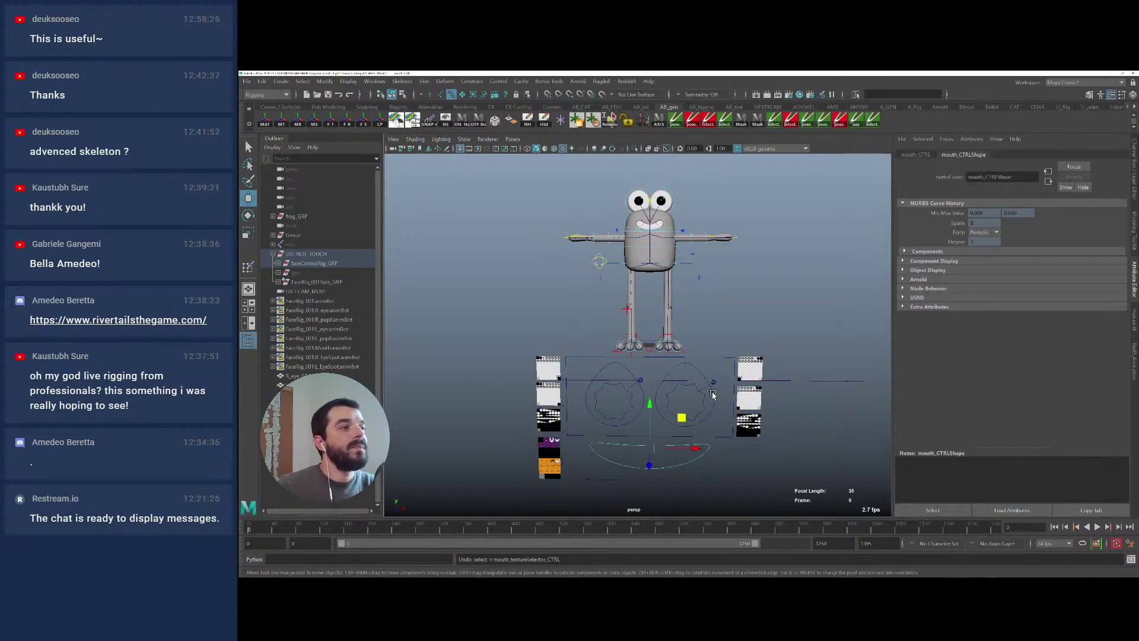
Test whether the face follows the body by moving the RootX_M control vertically, and undo the move
left_click_drag(655, 230, 646, 368, "alt")
scroll(725, 343, "up", 5)
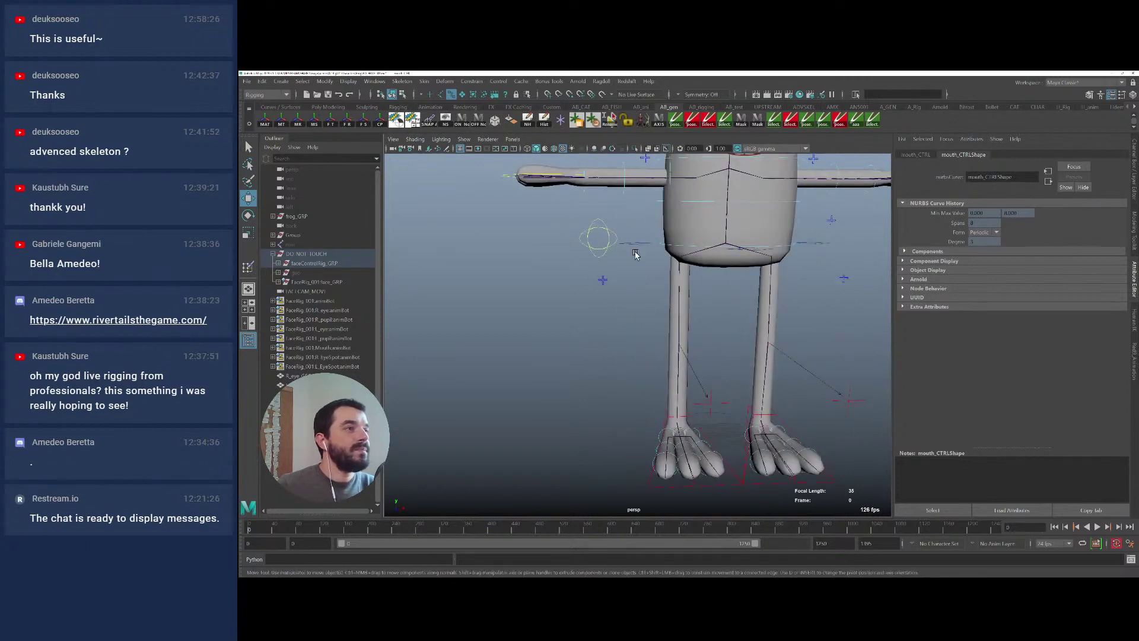
key("a")
left_click(745, 303)
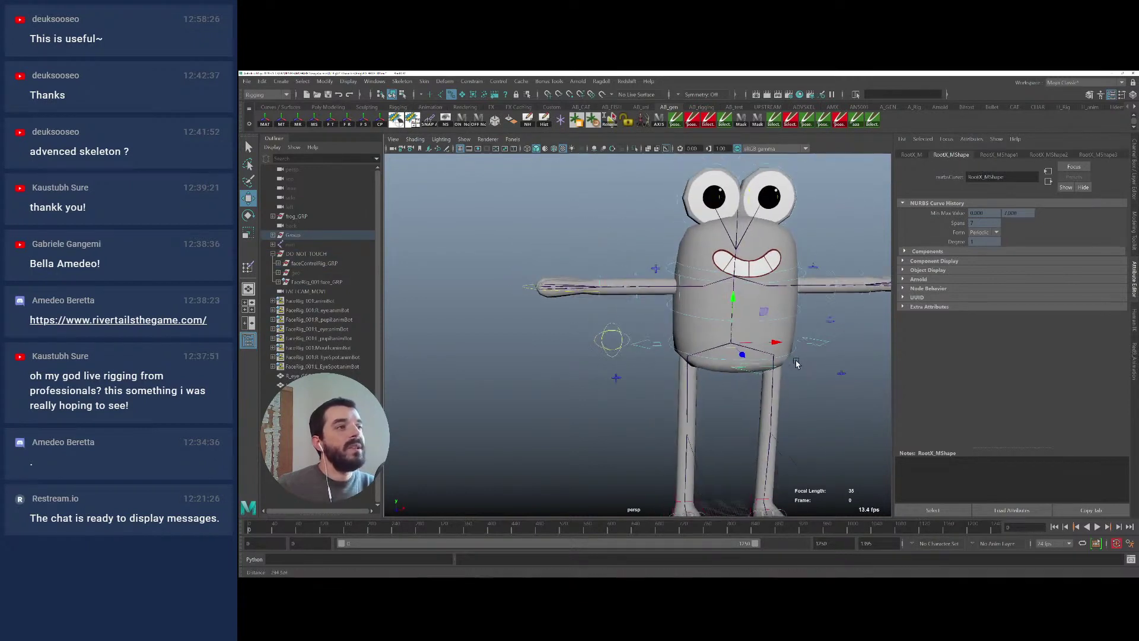
left_click_drag(745, 302, 741, 385)
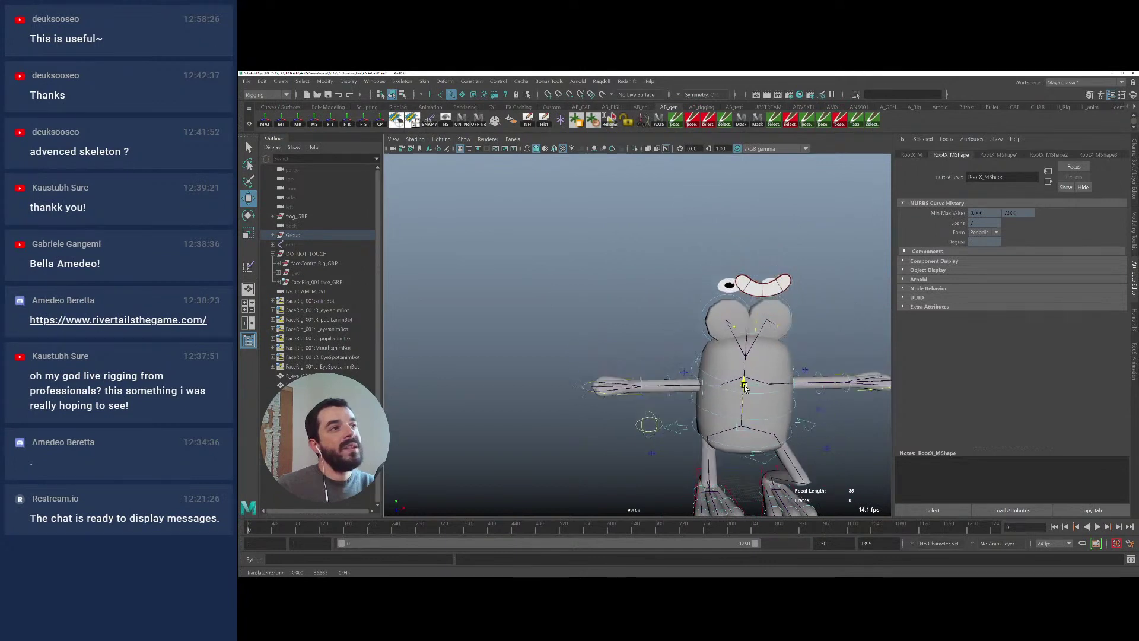
key("ctrl+z")
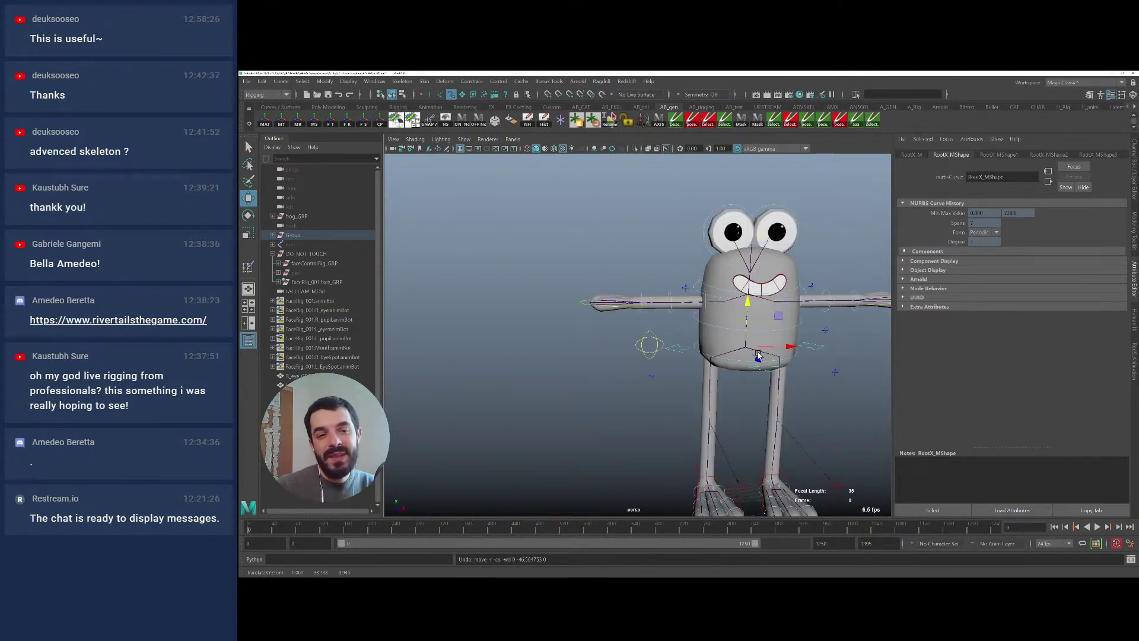
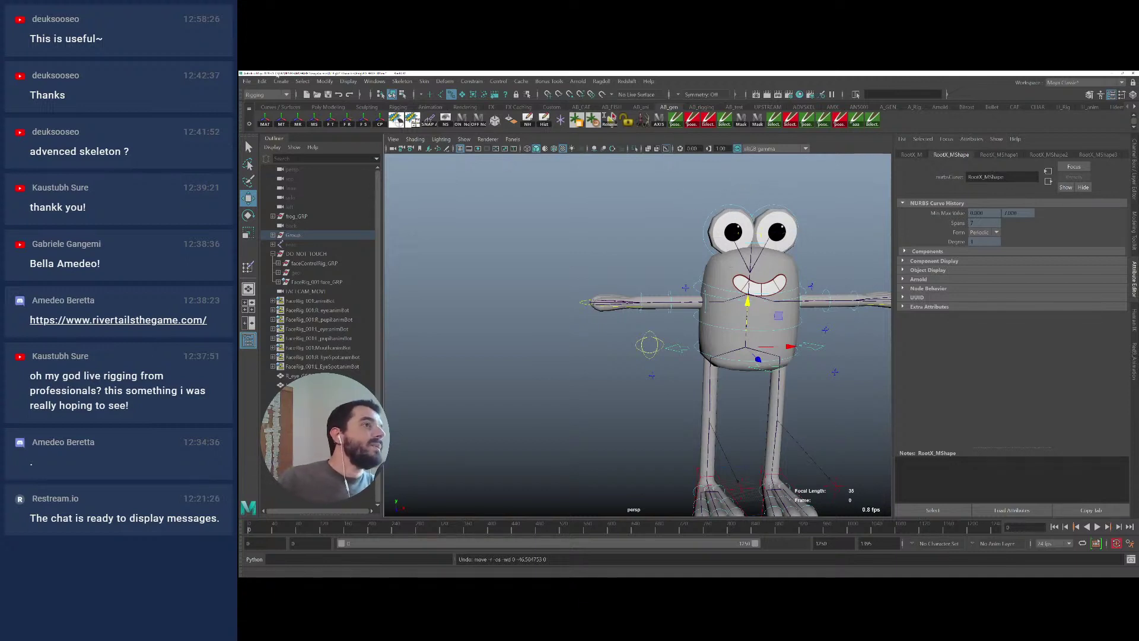
Save the scene under the new name RIG_FROG_002_withFacials in the frog rig folder
left_click(242, 80)
key("Escape")
key("q")
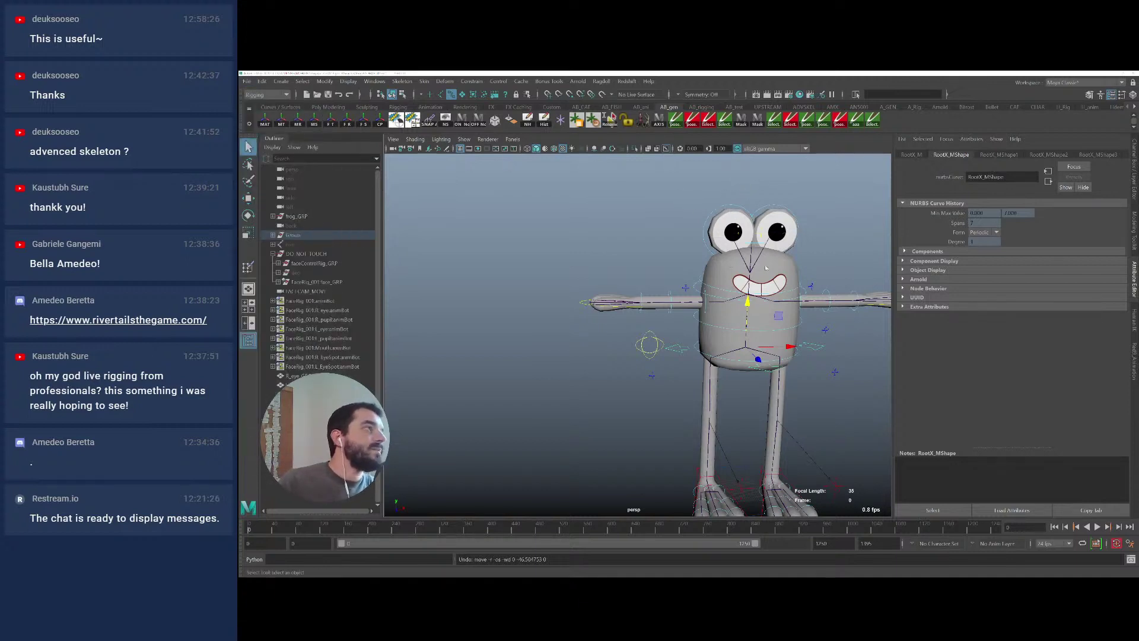
key("ctrl+shift+s")
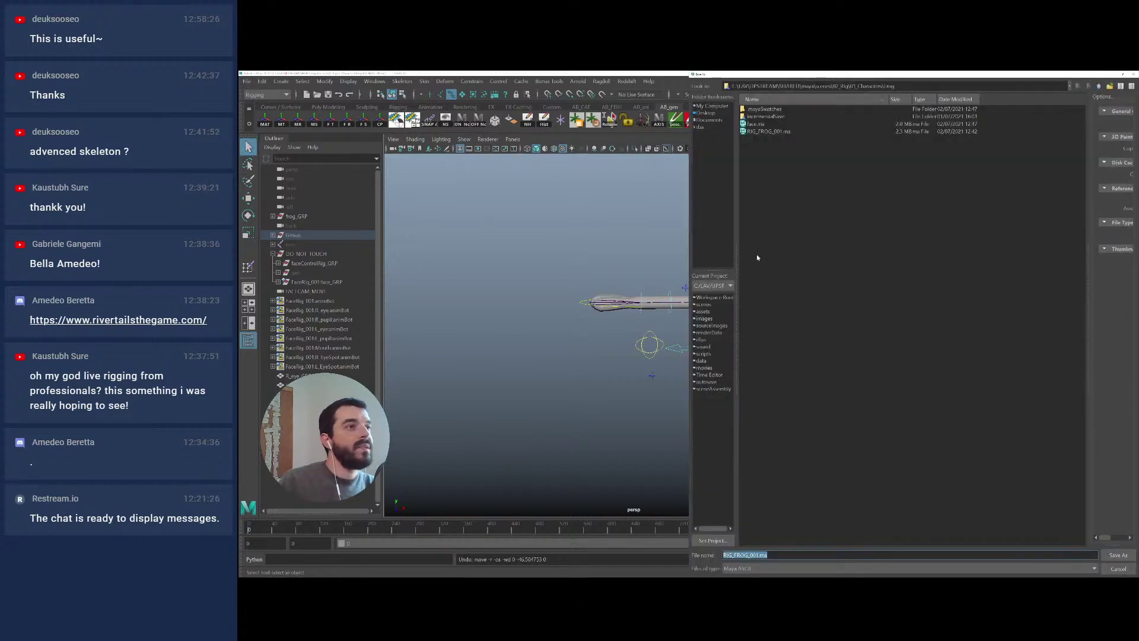
key("Right")
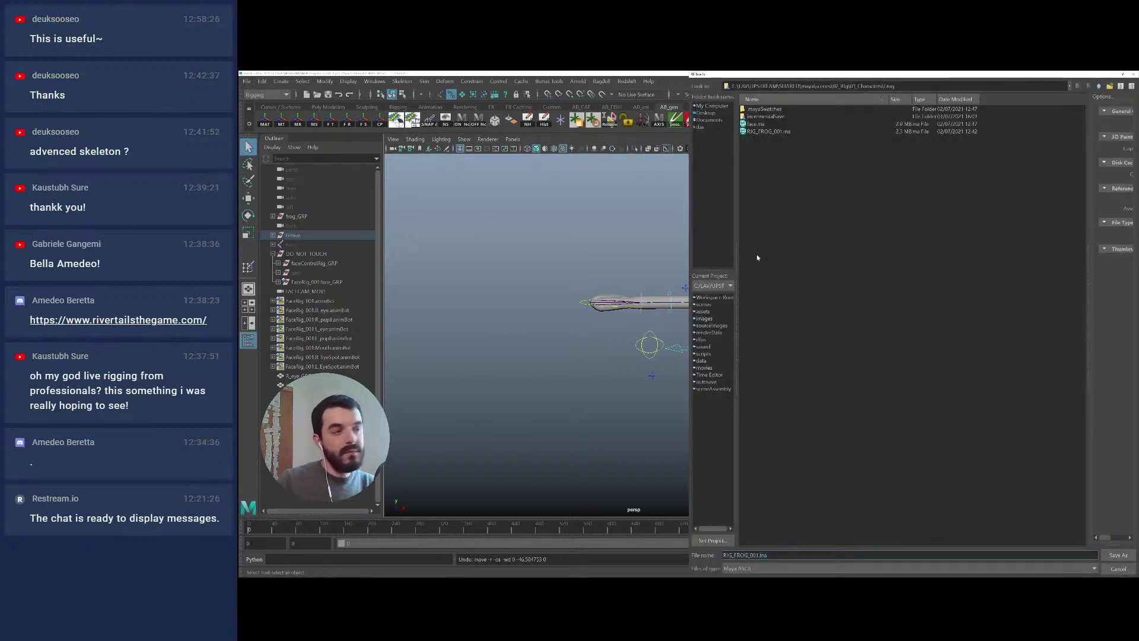
key("BackSpace")
type("2")
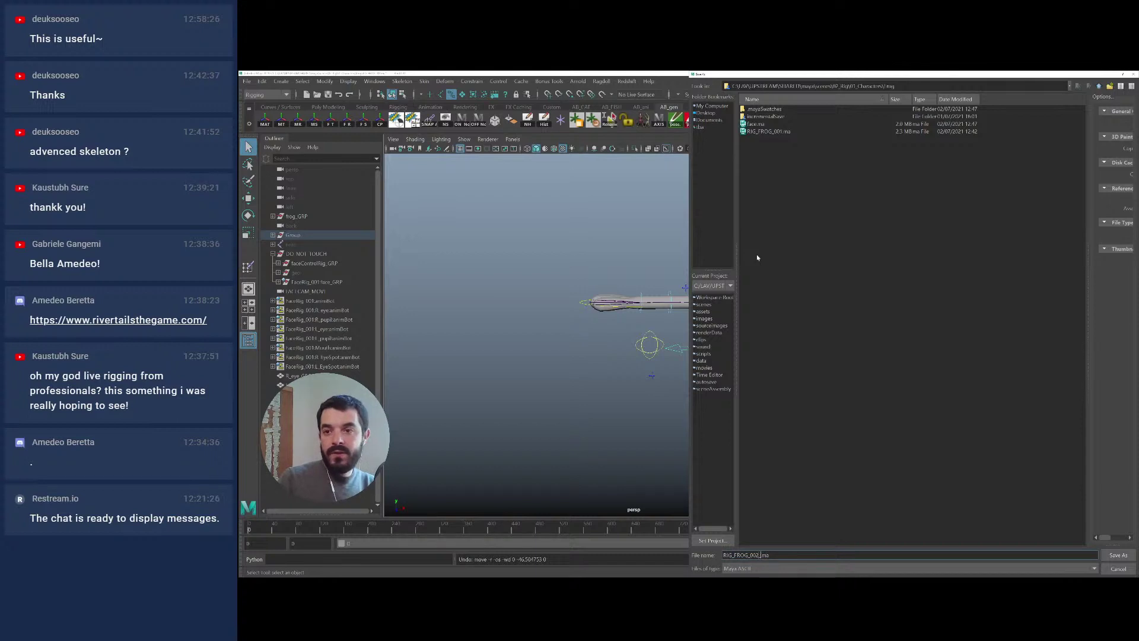
type("_withFacial")
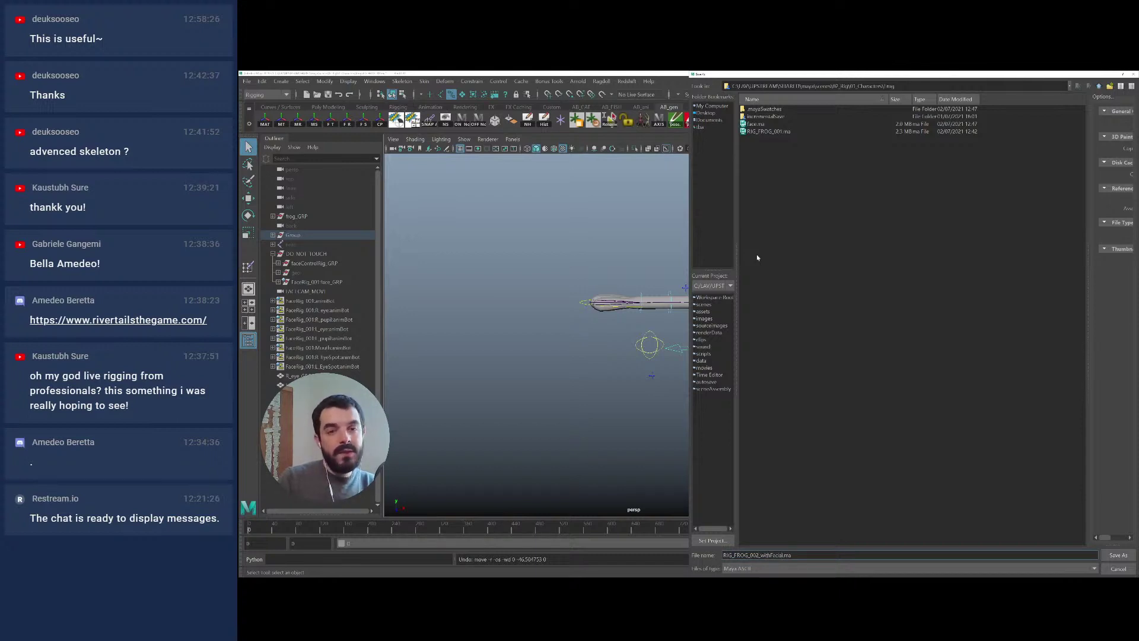
type("s")
key("Return")
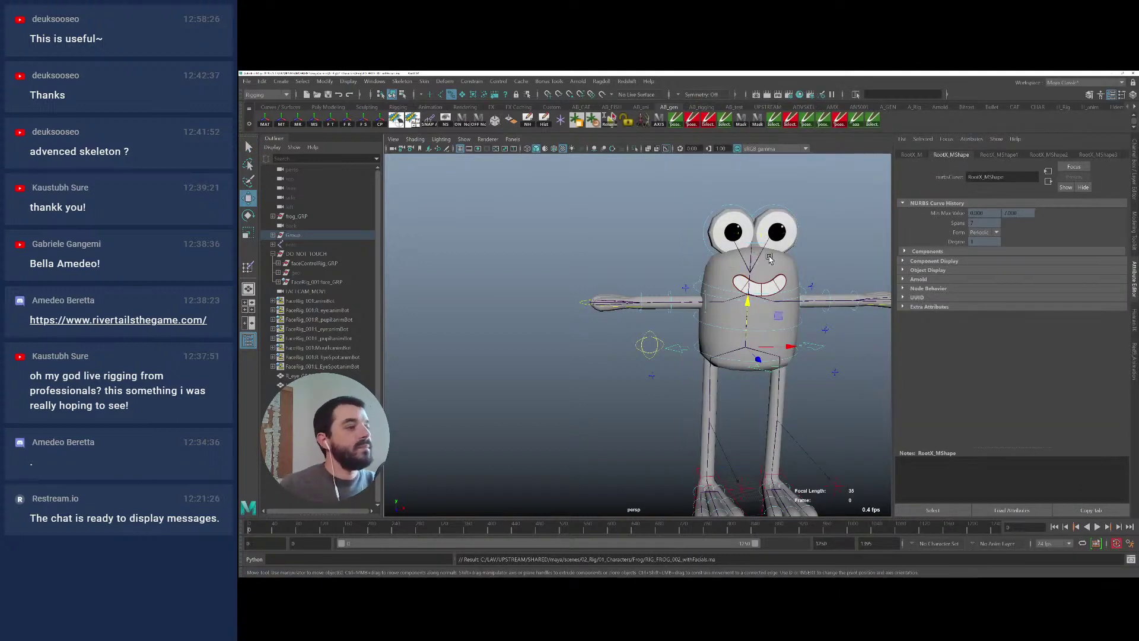
Examine the right eye mesh's R_EYE_shrinkWrap attributes and select the eye and mouth face meshes together
left_click_drag(795, 231, 682, 205, "alt")
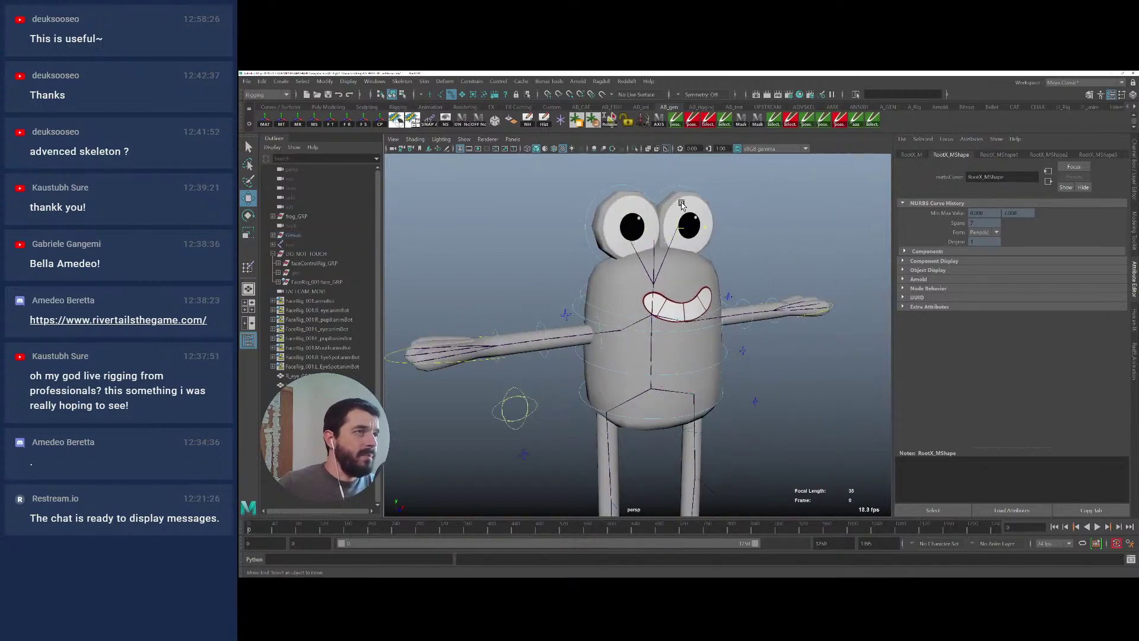
left_click(682, 205)
scroll(653, 267, "up", 5)
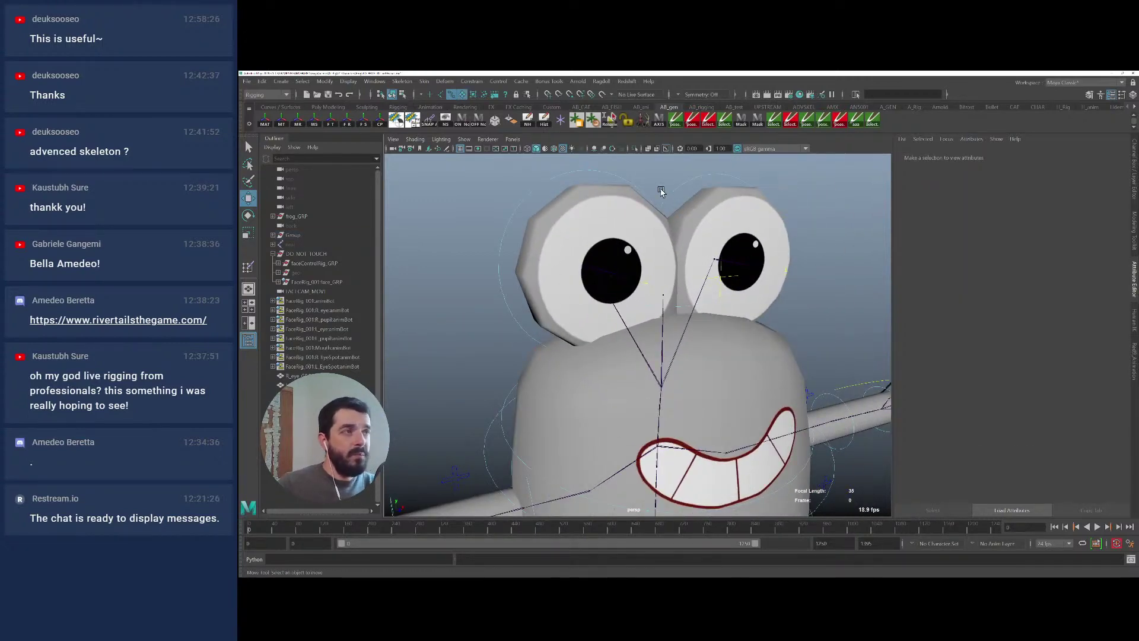
left_click(616, 178)
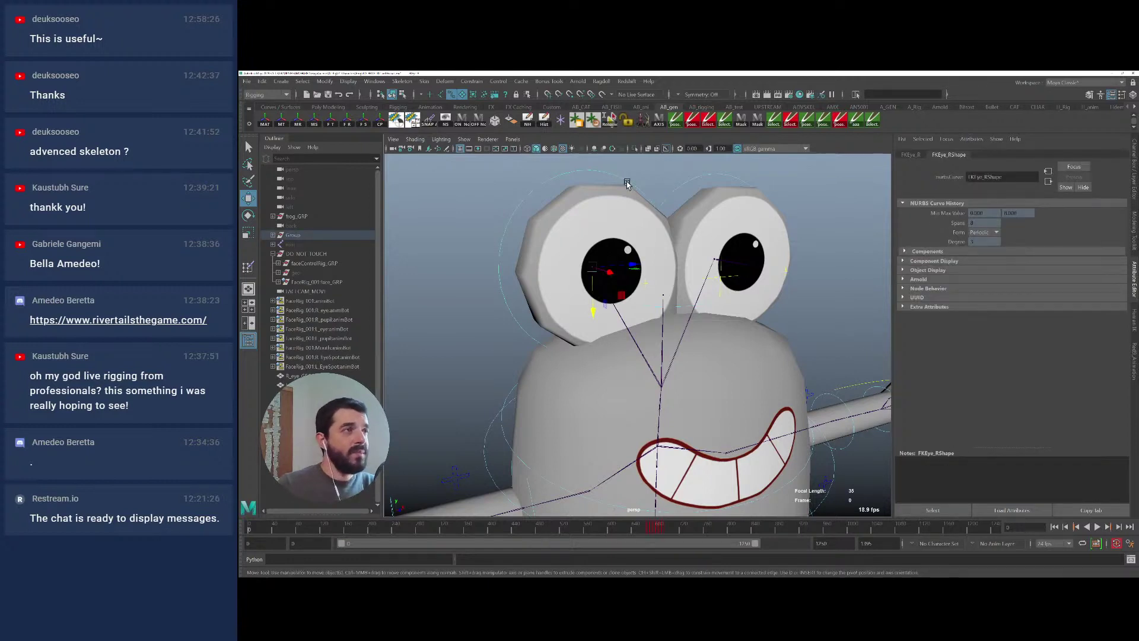
left_click(1075, 156)
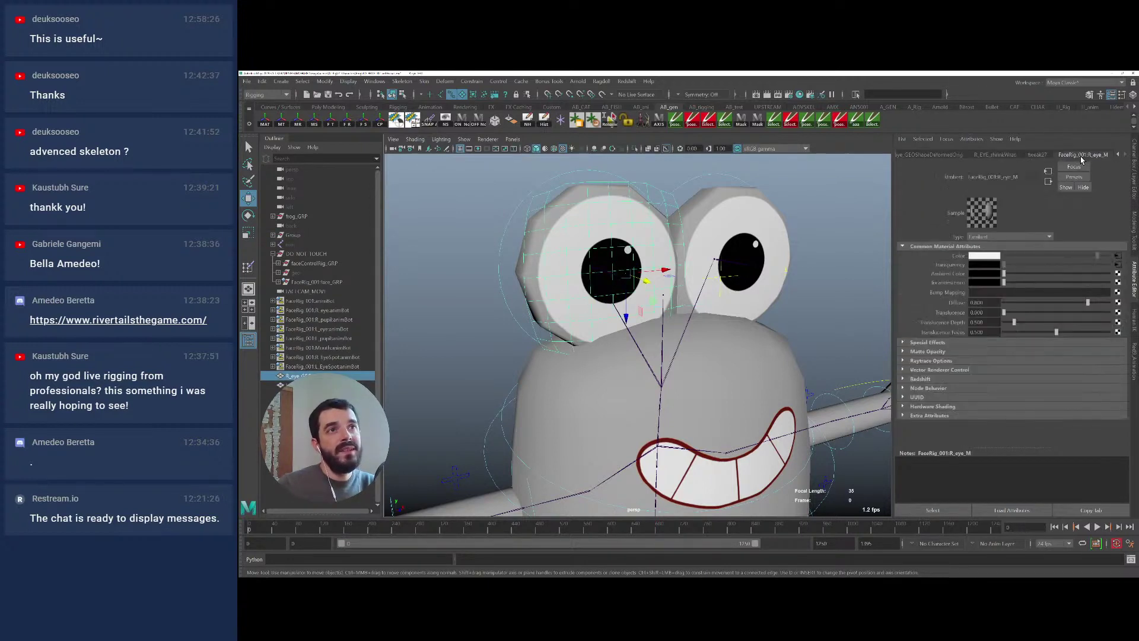
left_click(998, 155)
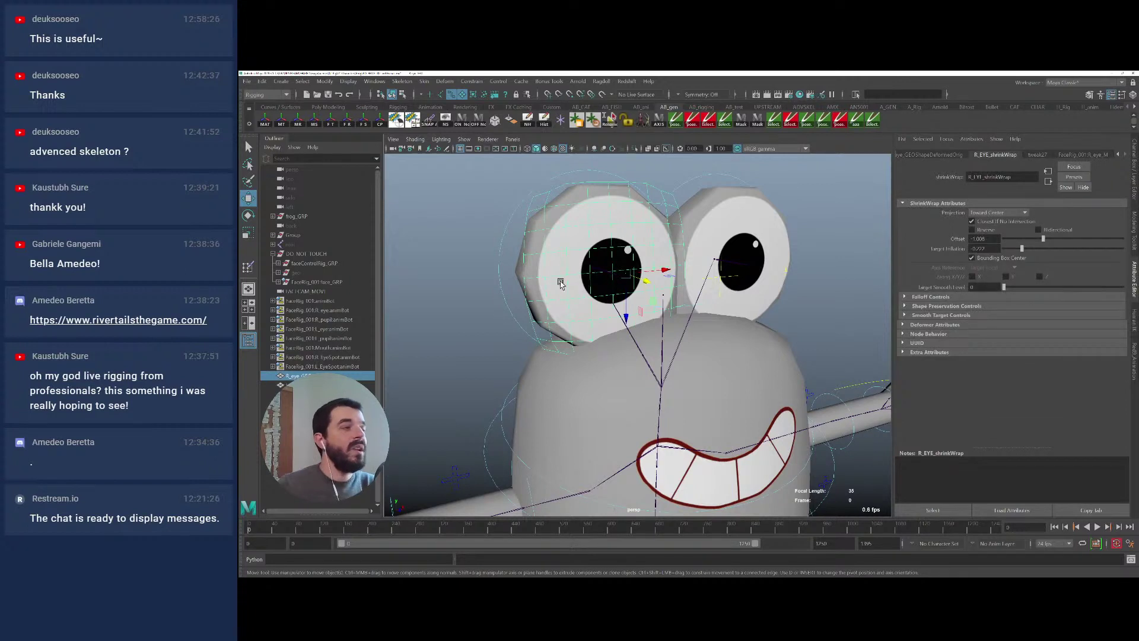
left_click(296, 394, "shift")
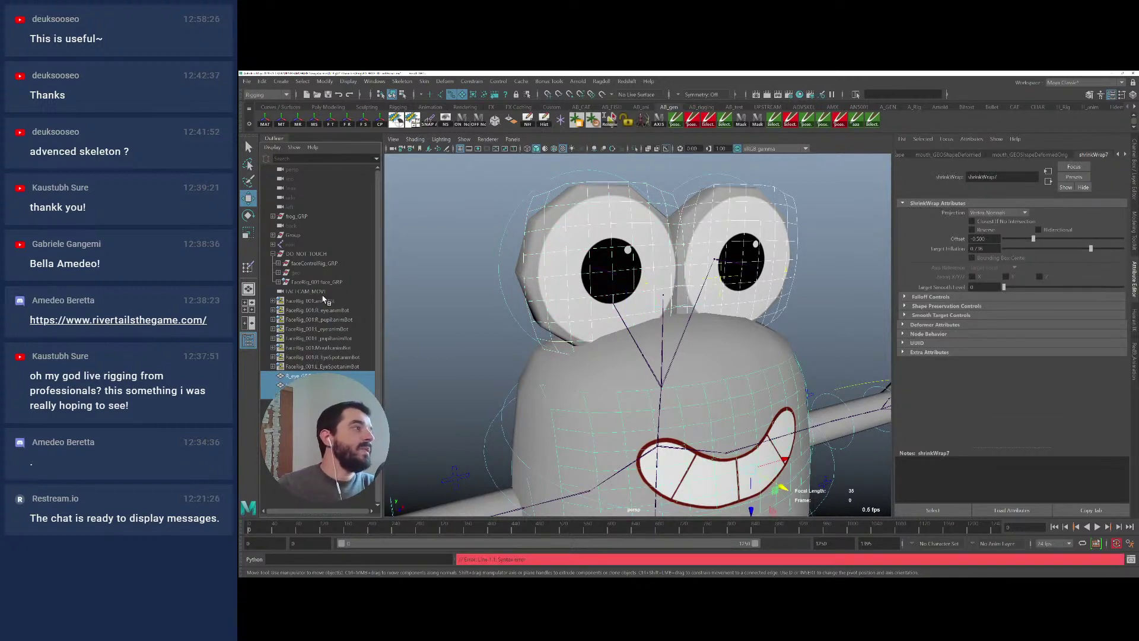
Check the contents of the geo group inside DO_NOT_TOUCH and delete that group
left_click(277, 272)
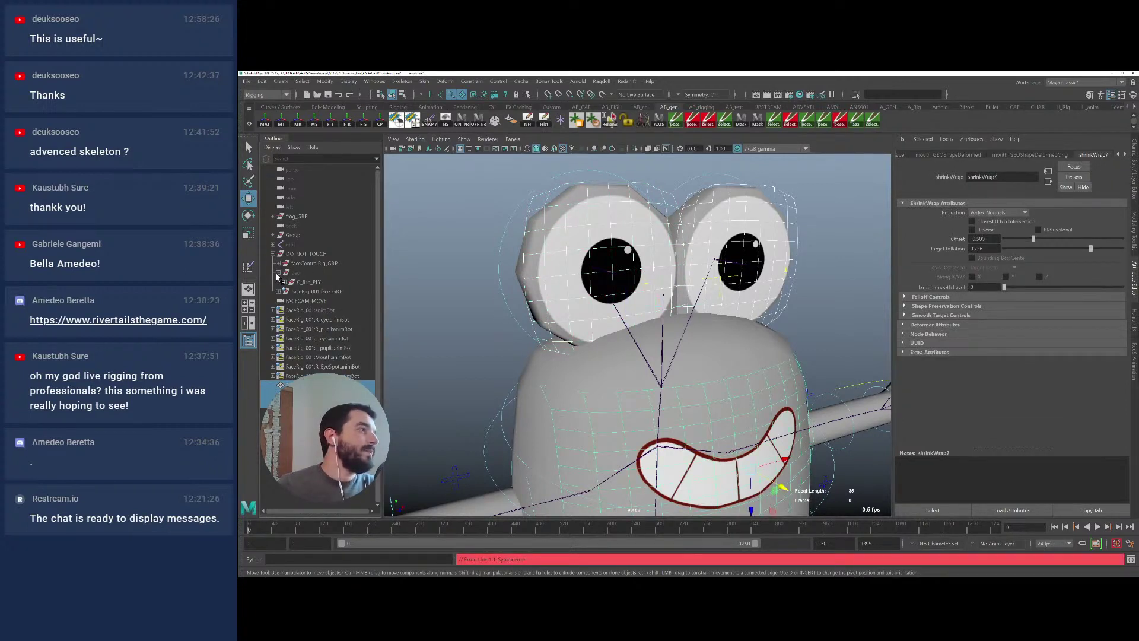
left_click(285, 282)
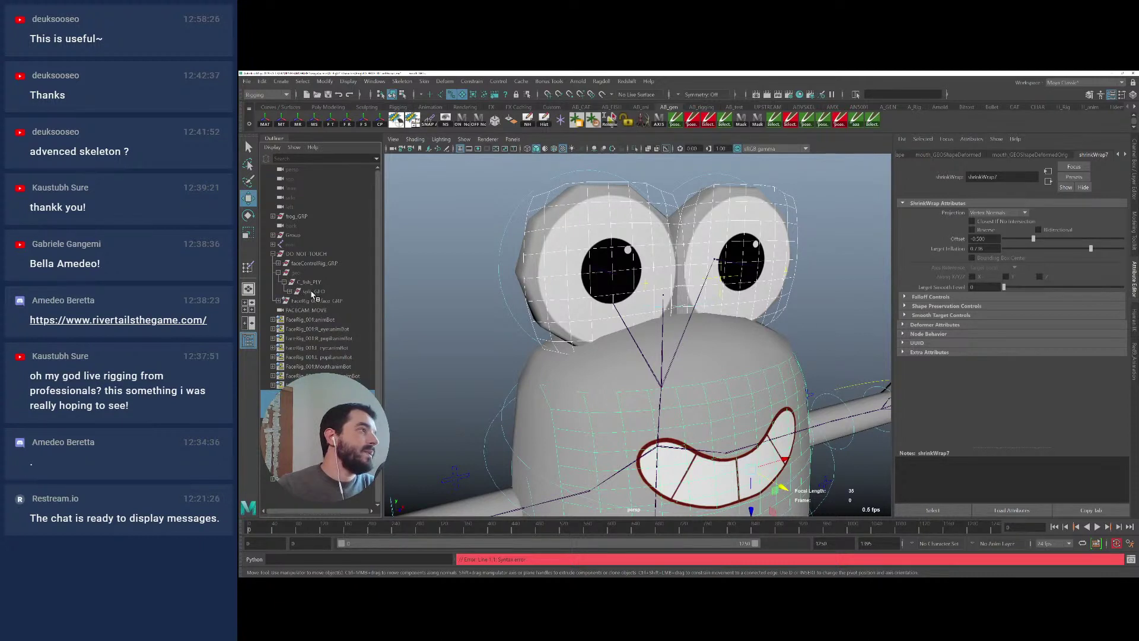
left_click(289, 292)
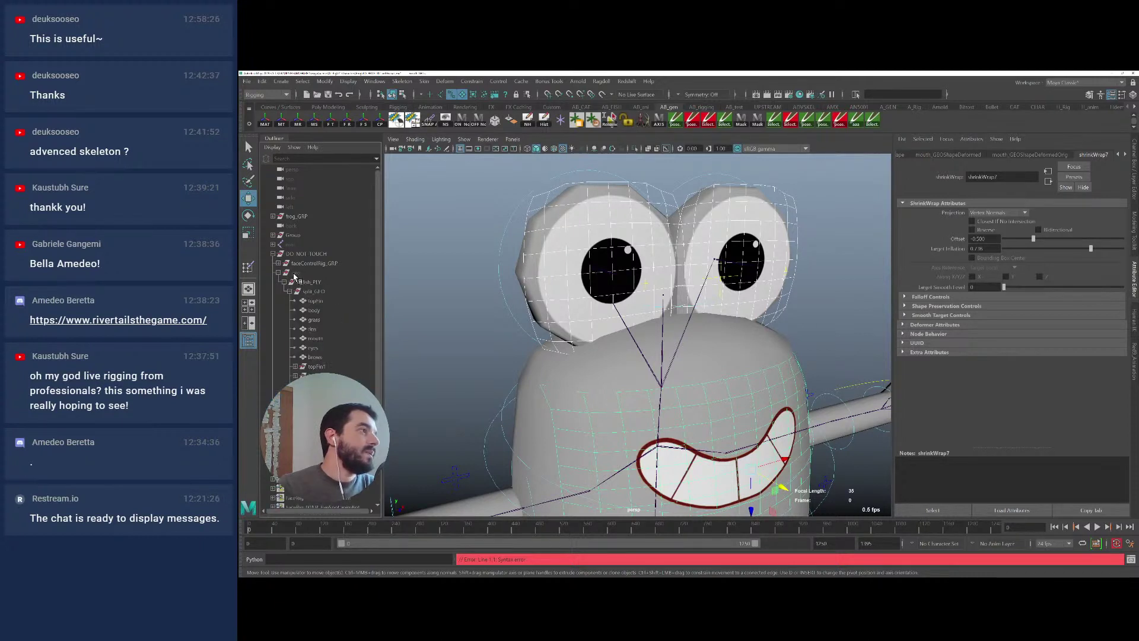
left_click(295, 273)
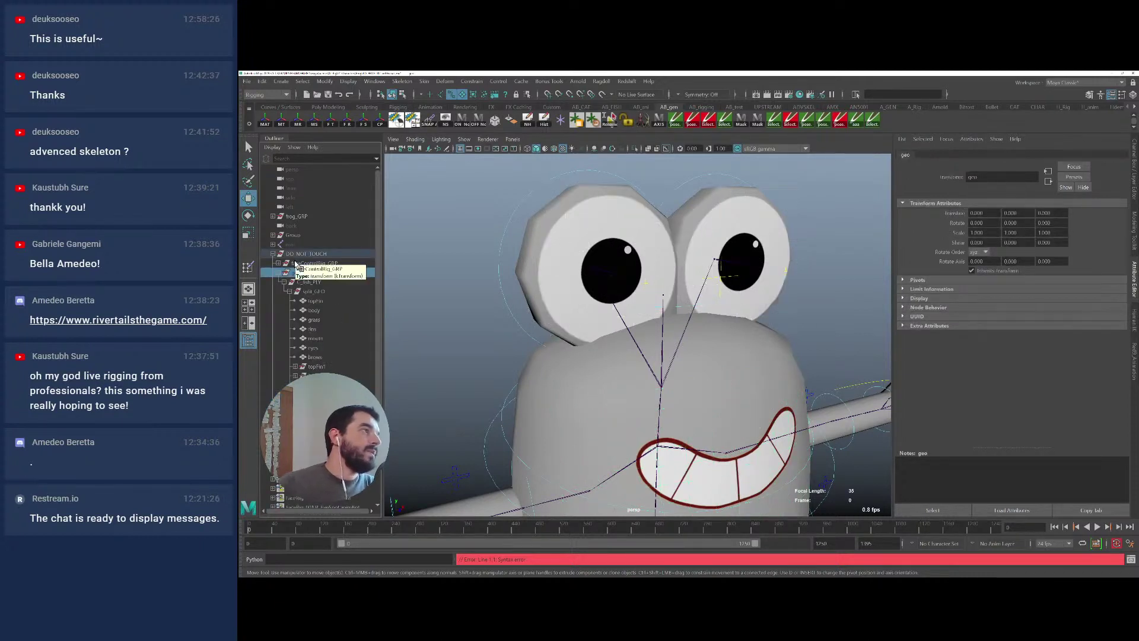
key("Delete")
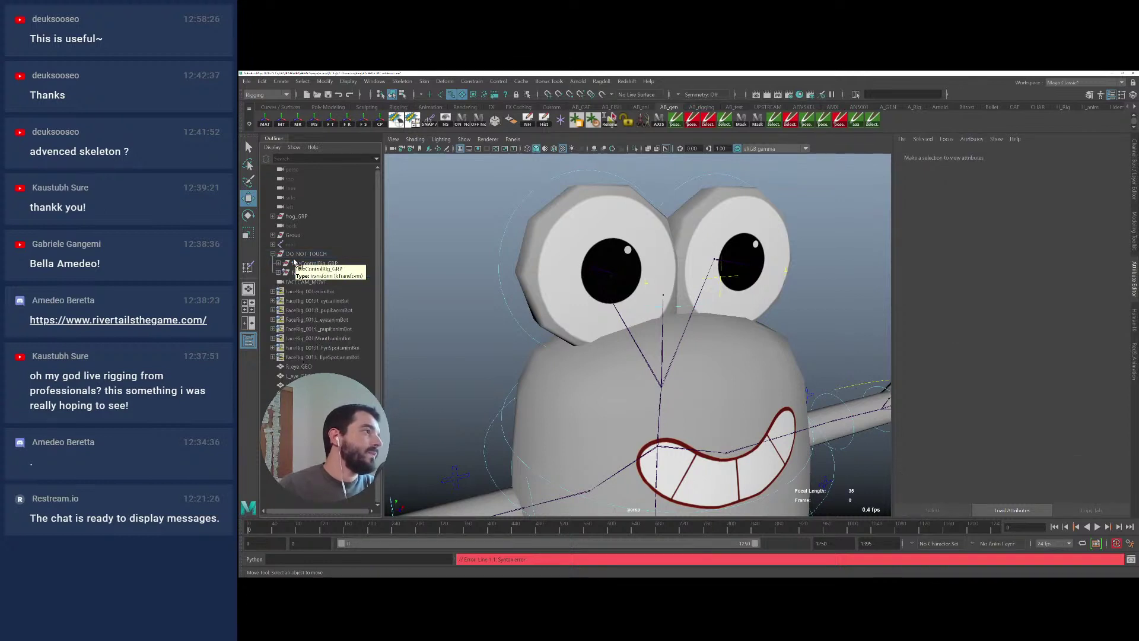
Group the two eye meshes and the mouth mesh as ORIGINAL_SHRINKWRAP_GEO and place the group inside DO_NOT_TOUCH
left_click(298, 254)
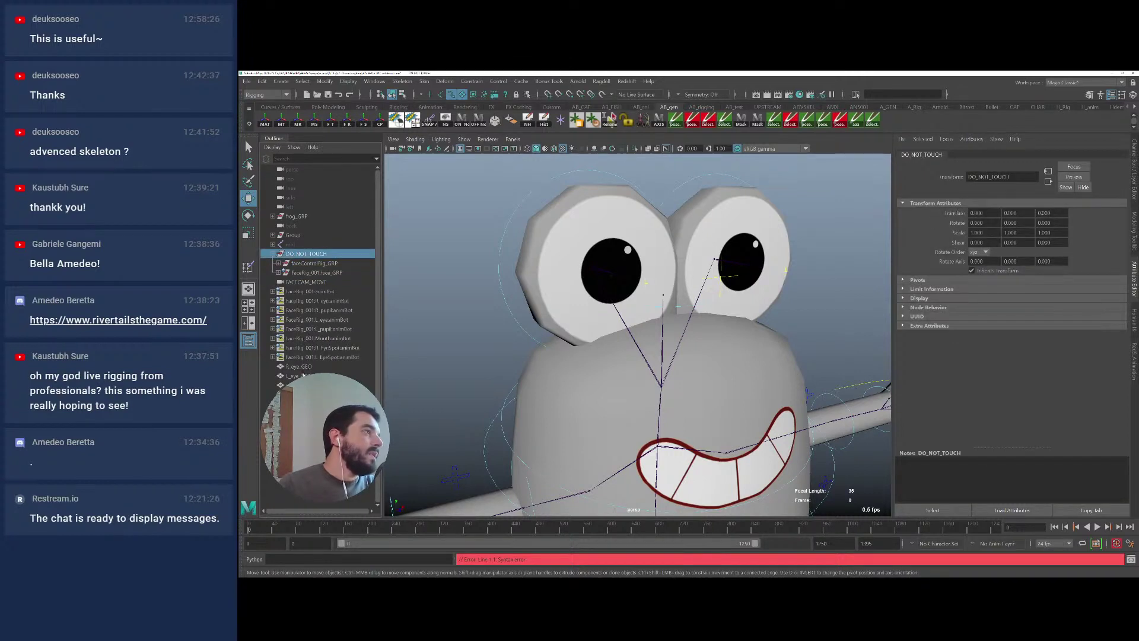
left_click(297, 366)
key("ctrl+g")
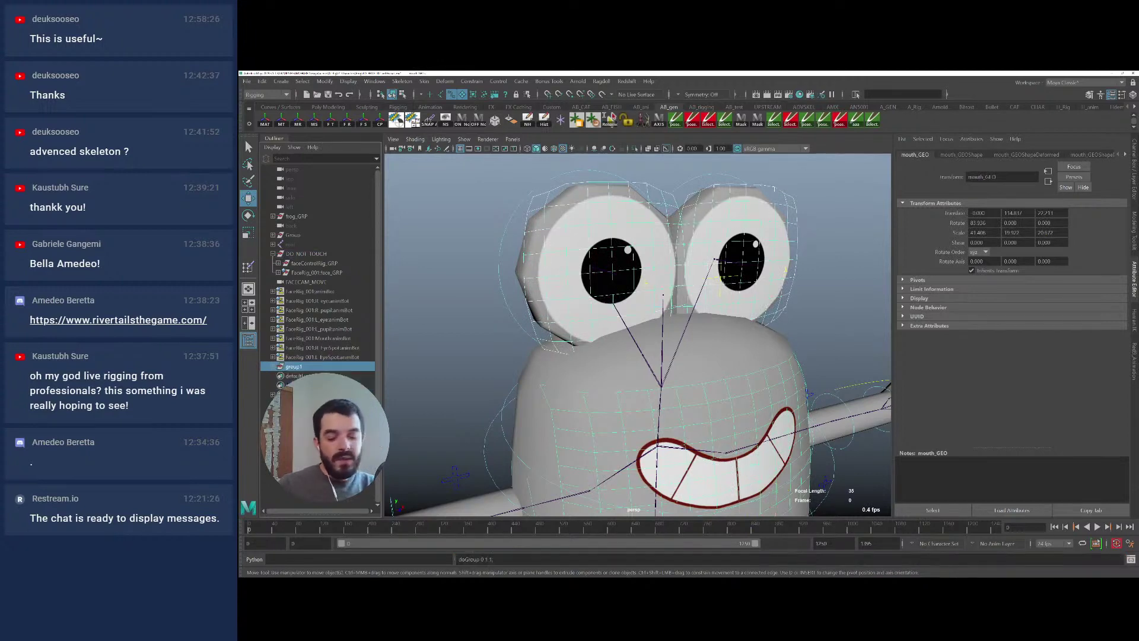
double_click(295, 364)
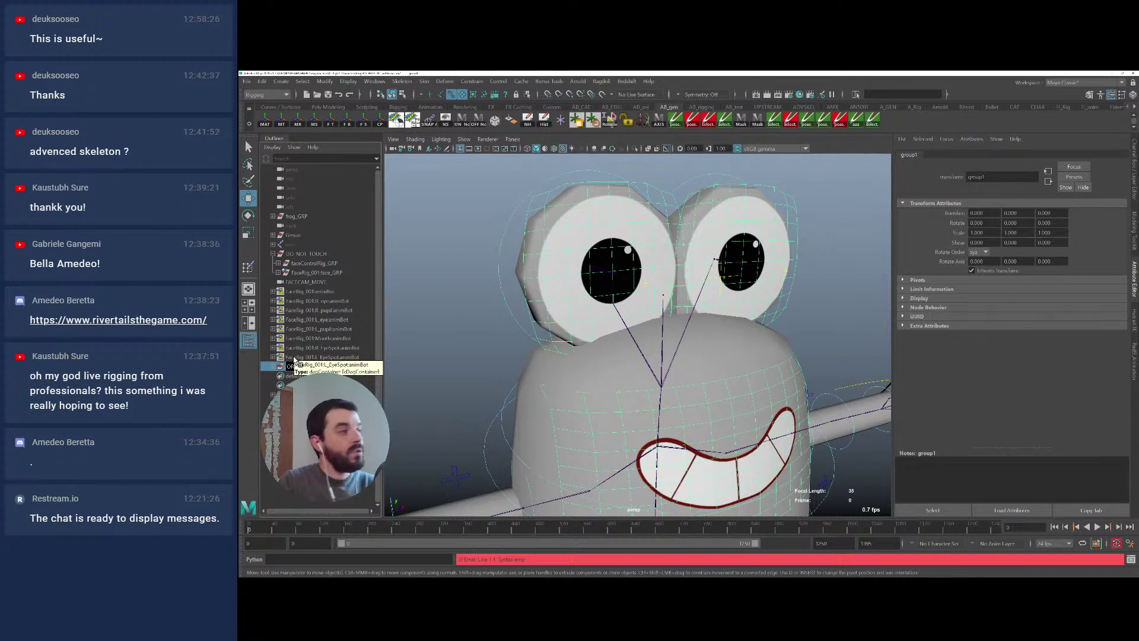
type("ORIGINAL_SHRINKWRAP_GEO")
key("Return")
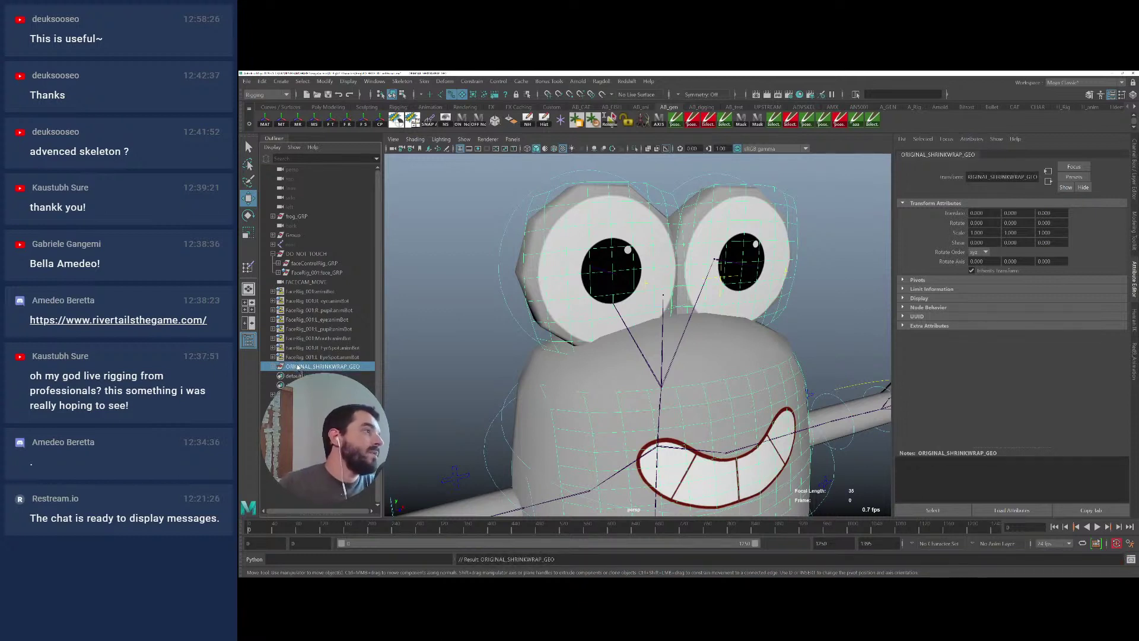
middle_click_drag(299, 368, 308, 259)
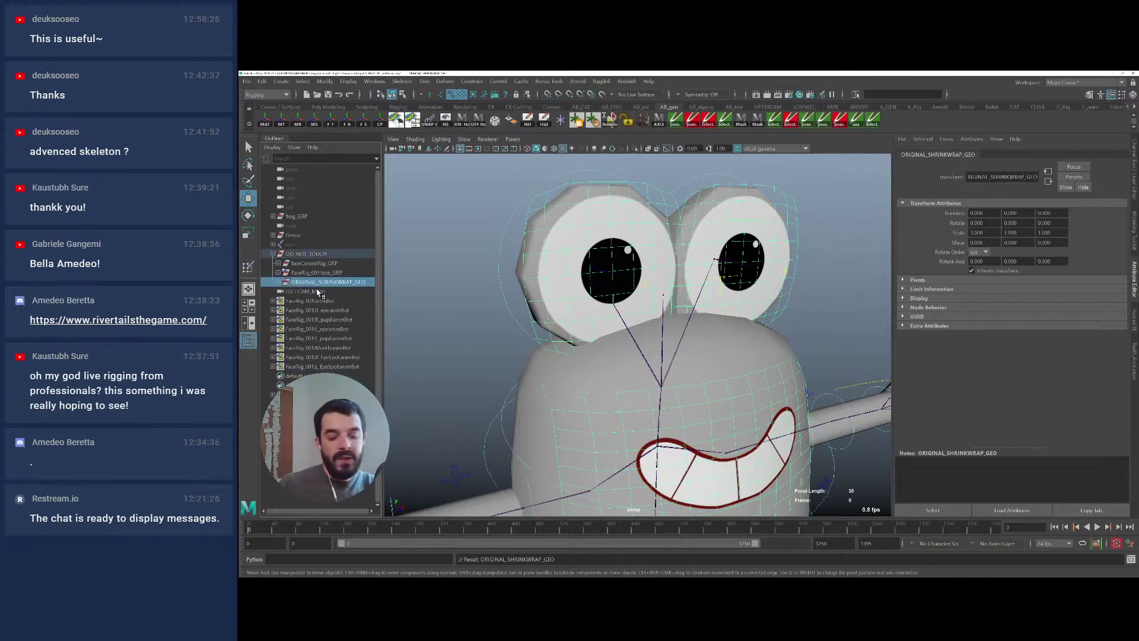
Duplicate the eye and mouth meshes and move the copies out of ORIGINAL_SHRINKWRAP_GEO directly under DO_NOT_TOUCH
left_click(279, 282)
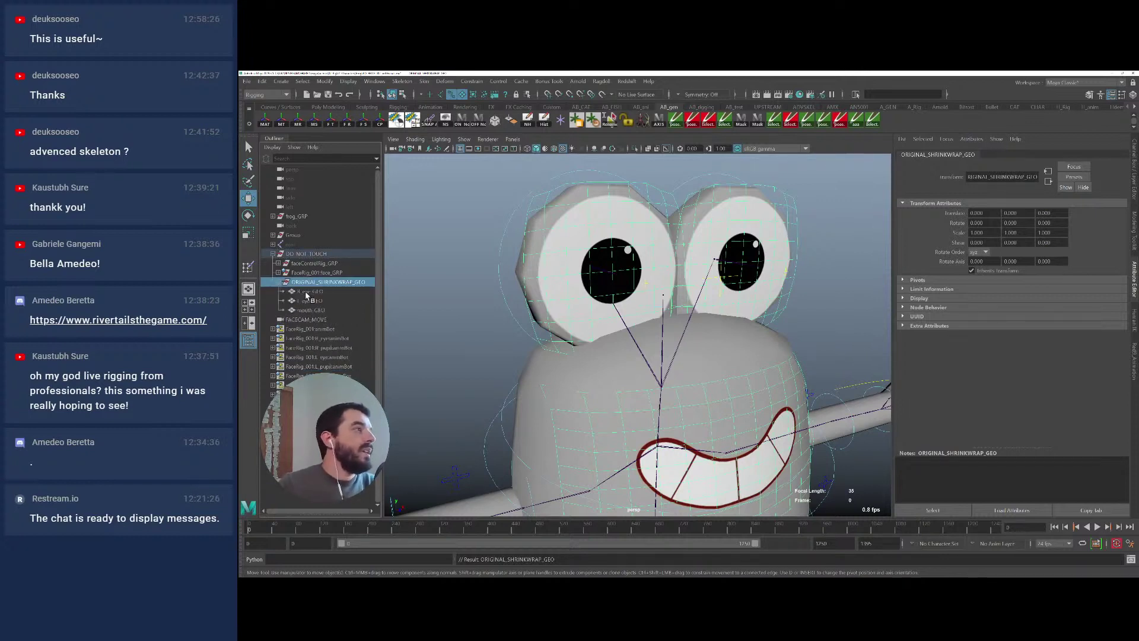
left_click_drag(309, 291, 314, 312)
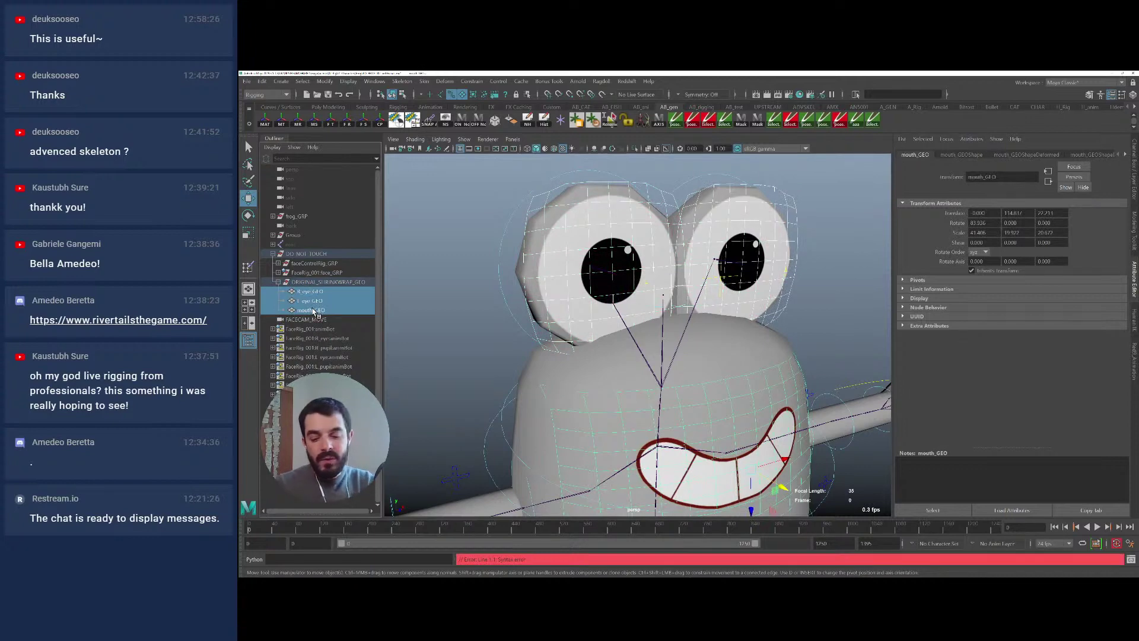
key("ctrl+d")
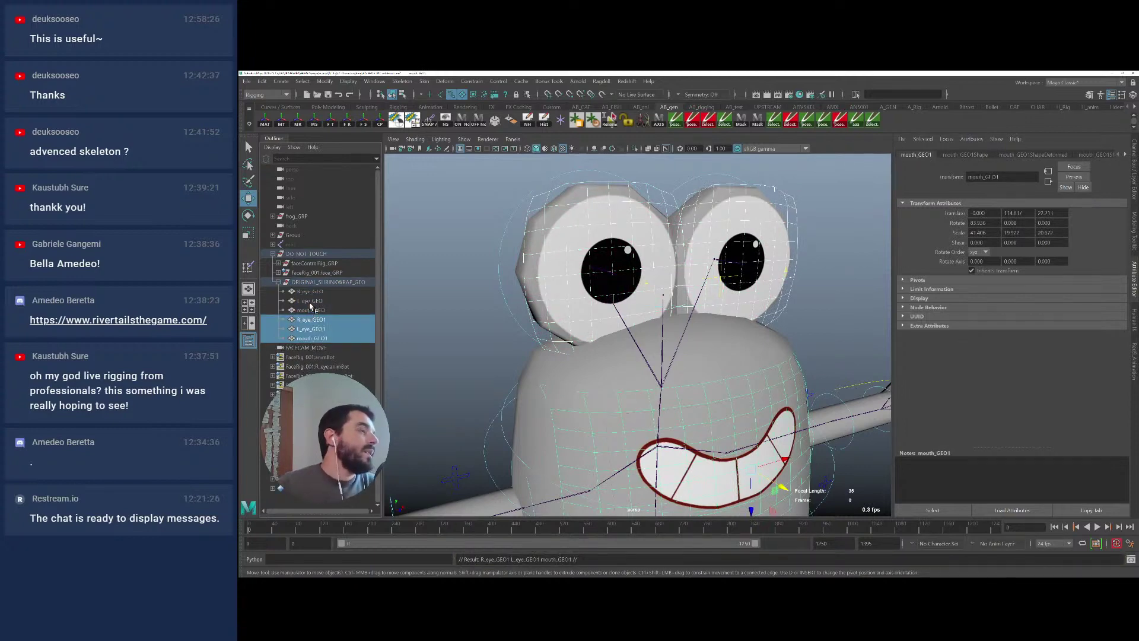
middle_click_drag(309, 323, 306, 254)
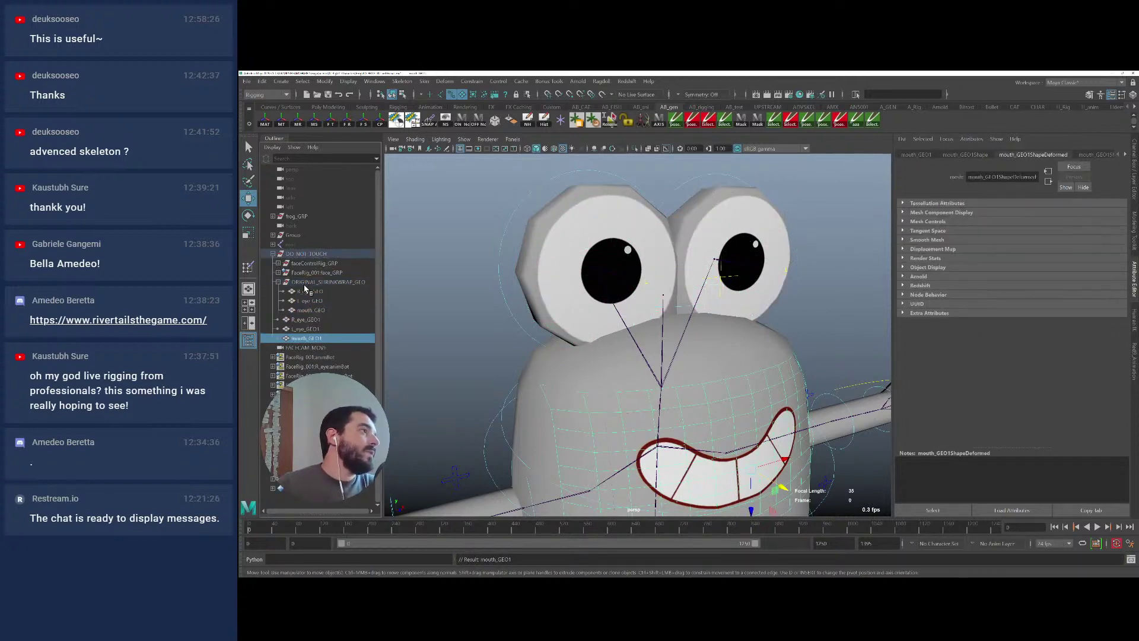
left_click(279, 283)
left_click(293, 294)
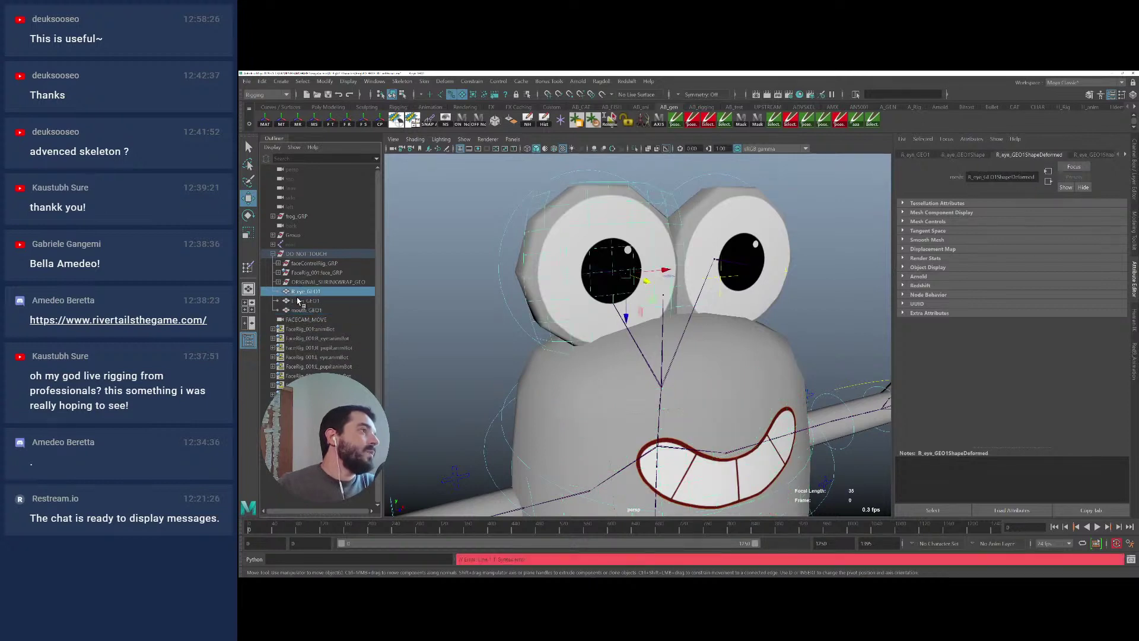
Compare the channel values and deformer inputs of the duplicated mouth mesh with those of the original mouth mesh in ORIGINAL_SHRINKWRAP_GEO
left_click(299, 301)
left_click(301, 310)
right_click_drag(656, 285, 570, 285, "alt")
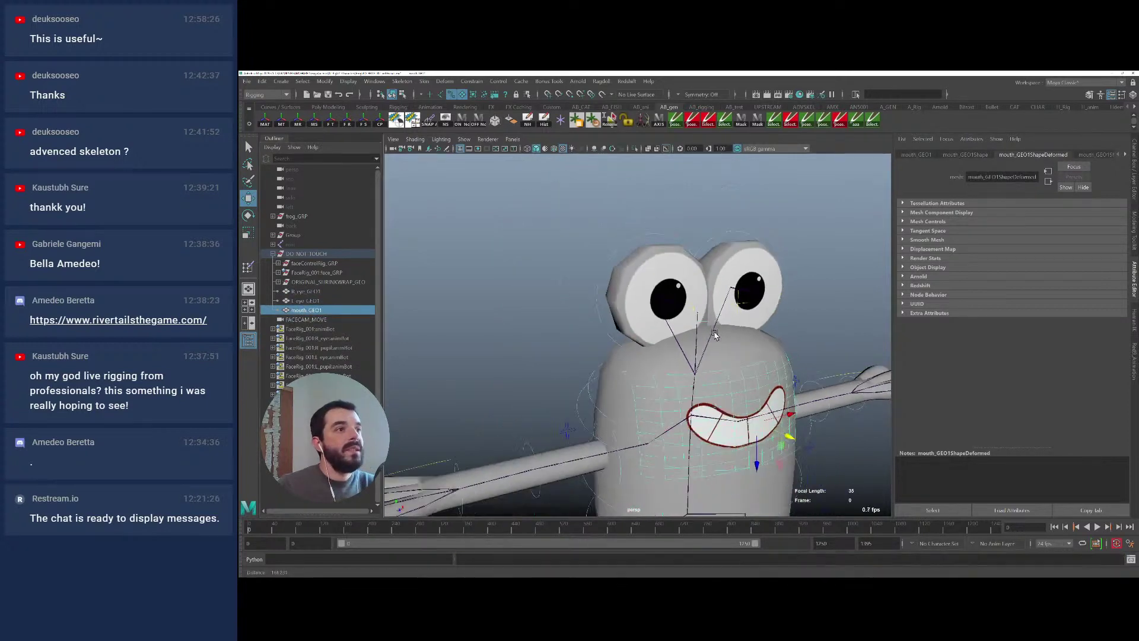
left_click(1132, 186)
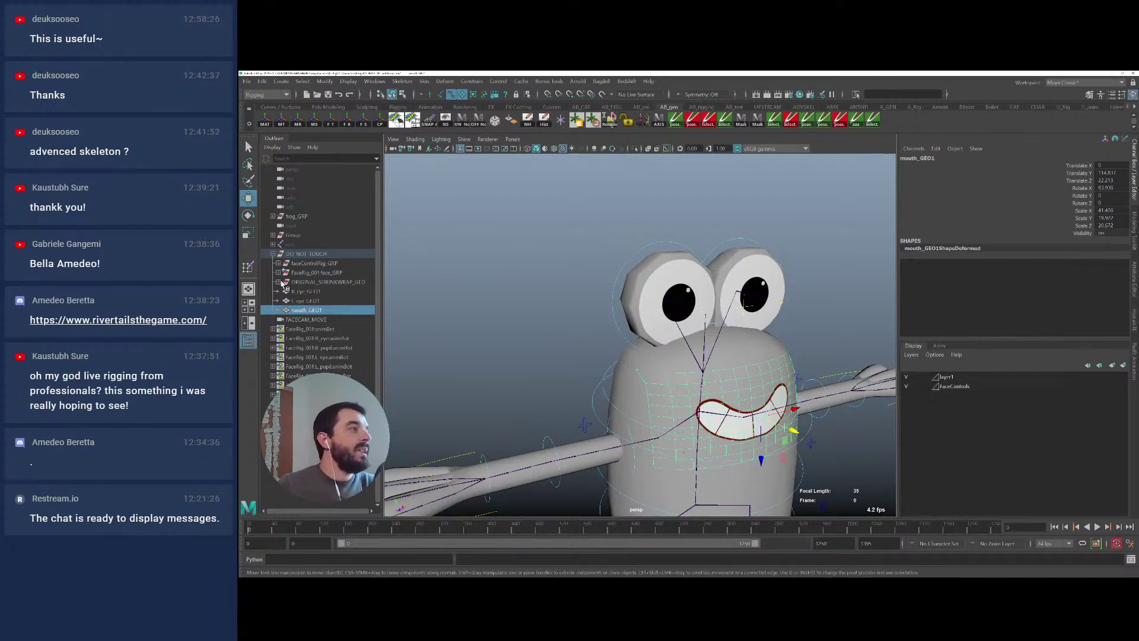
left_click(279, 283)
left_click(311, 309)
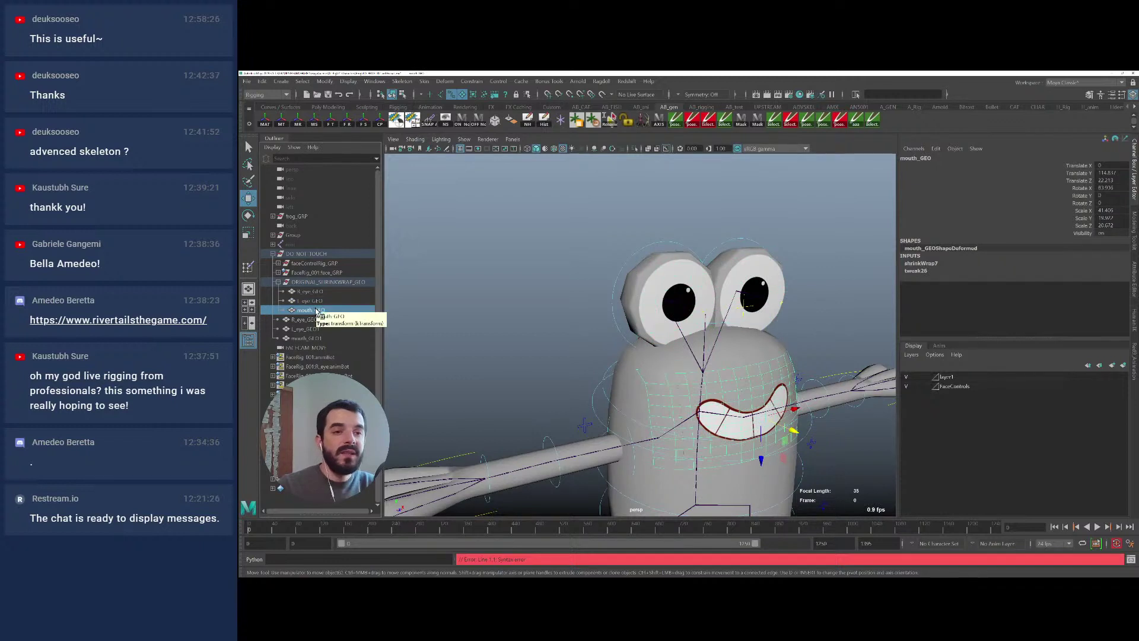
left_click(280, 284)
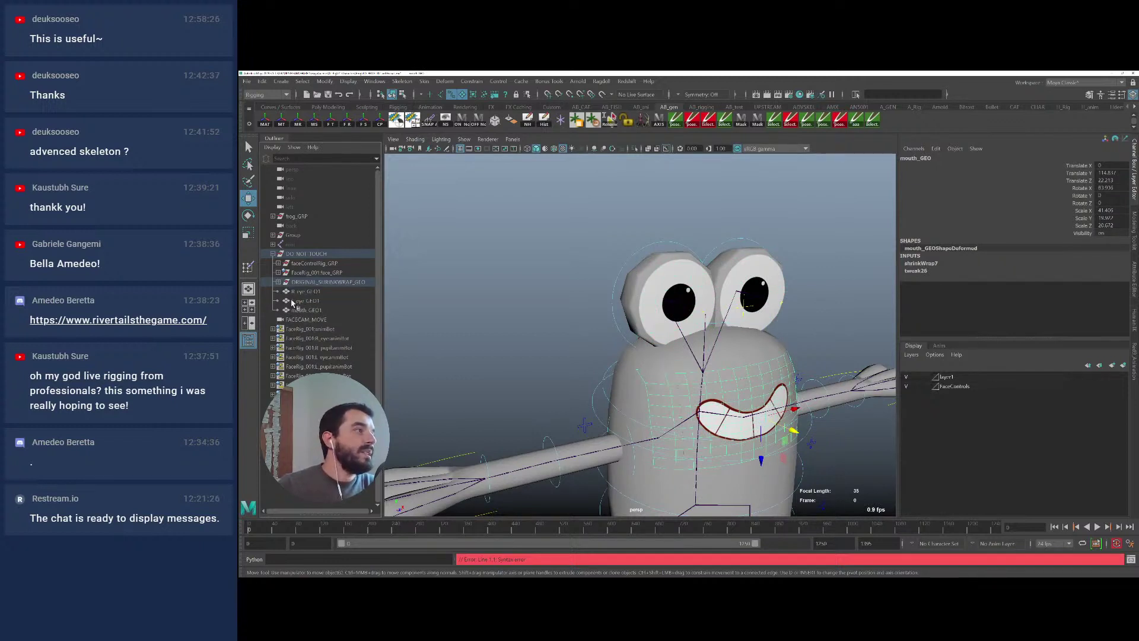
Freeze the scale, rotation and translation of the two duplicated eye meshes and the duplicated mouth mesh
left_click_drag(300, 292, 303, 311)
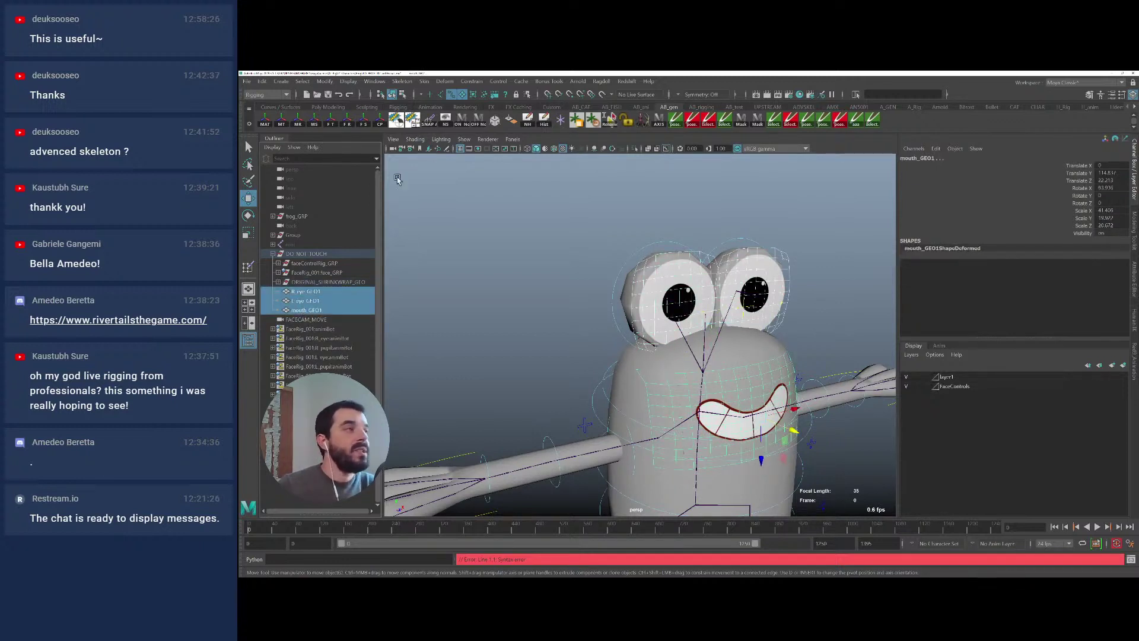
left_click(364, 124)
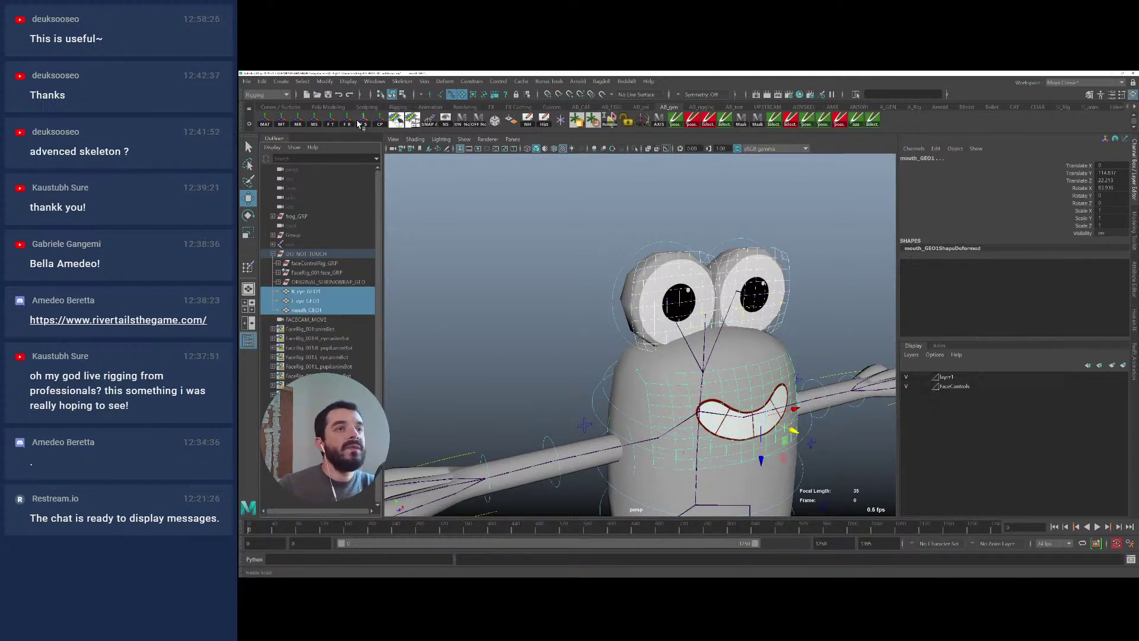
left_click(346, 124)
left_click(333, 125)
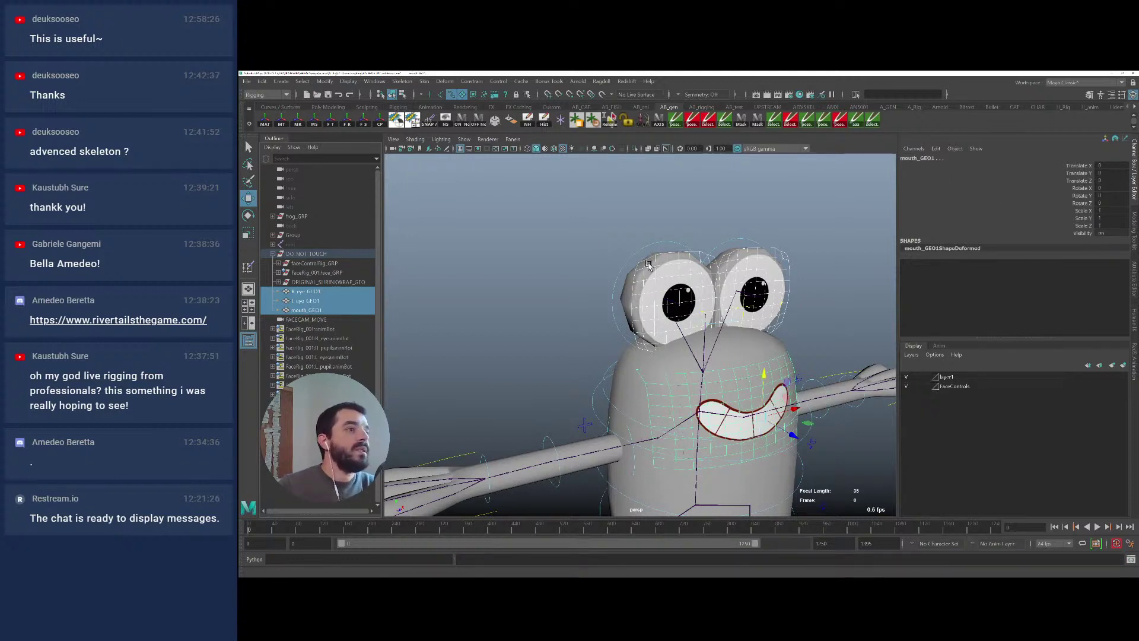
Test whether the duplicated right eye mesh follows the rig by moving the FKEye_R control away from the head, and undo the move
mouse_move(756, 284)
left_mouse_down("alt")
mouse_move(805, 283)
mouse_move(745, 275)
left_mouse_up("alt")
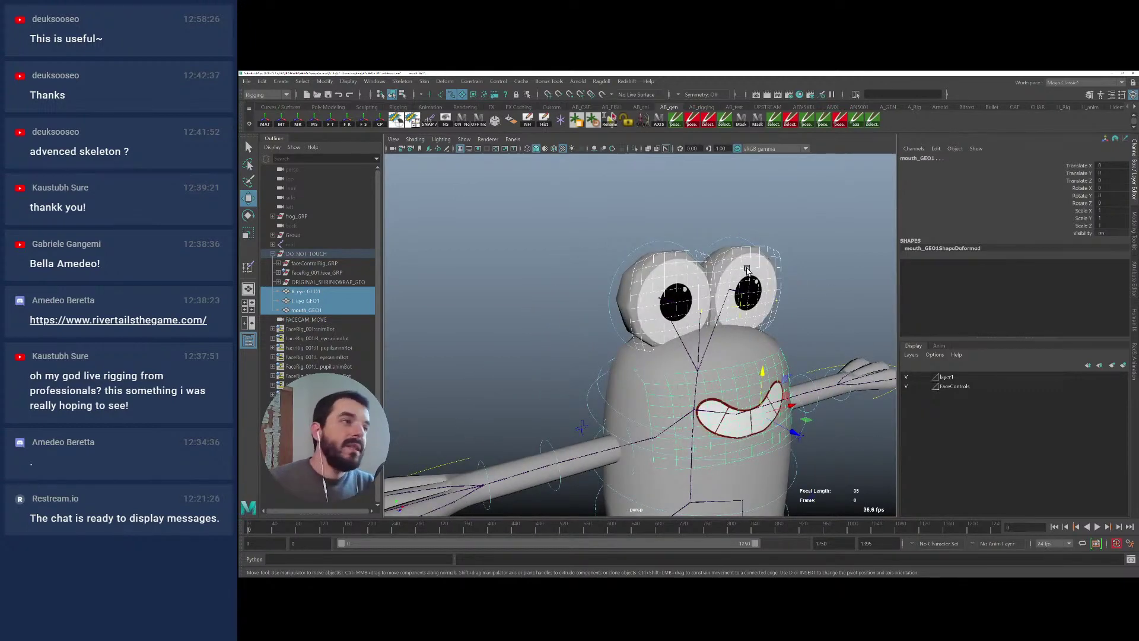
mouse_move(651, 306)
left_mouse_down("alt")
mouse_move(700, 303)
mouse_move(641, 305)
mouse_move(650, 300)
left_mouse_up("alt")
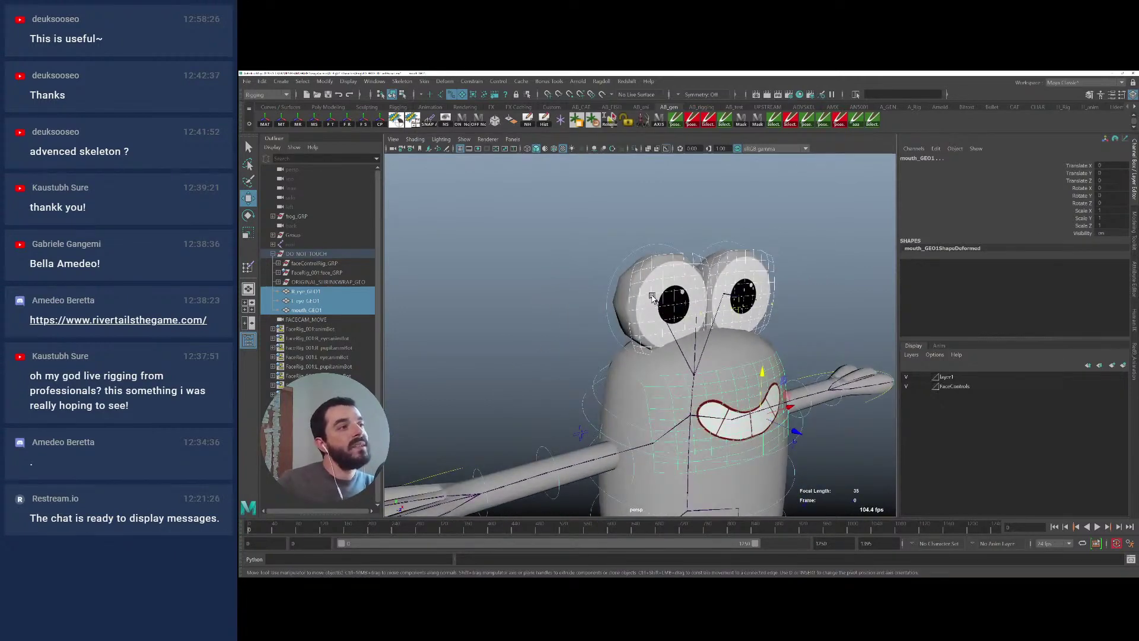
right_click_drag(648, 298, 717, 321, "alt")
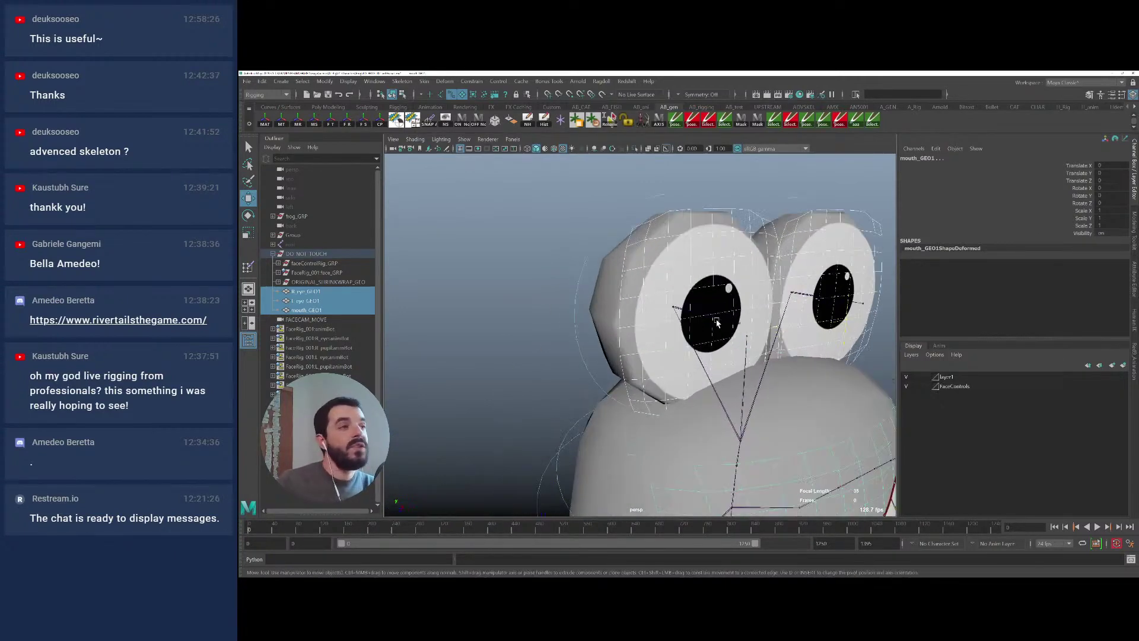
left_click(606, 281)
left_click(677, 309)
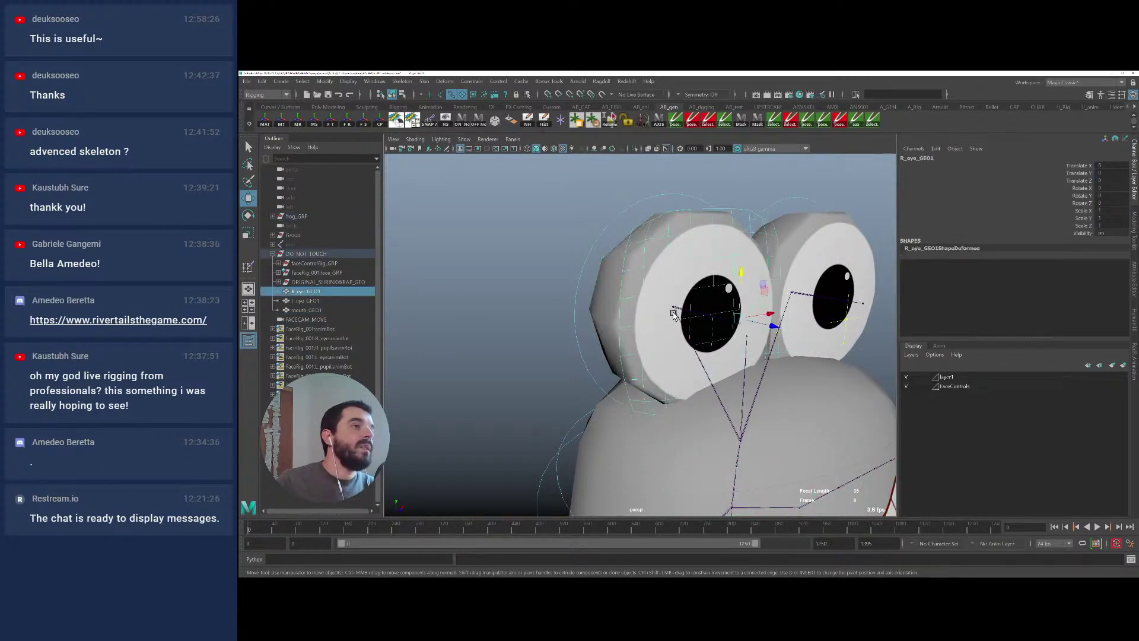
key("q")
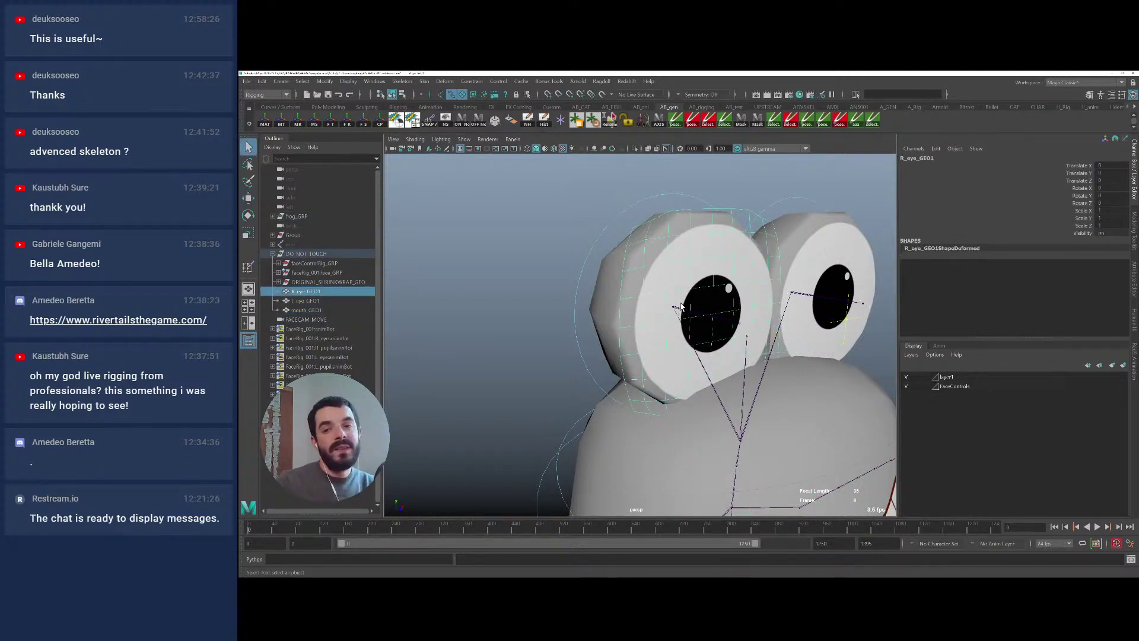
left_click(601, 289)
left_click(597, 233)
key("w")
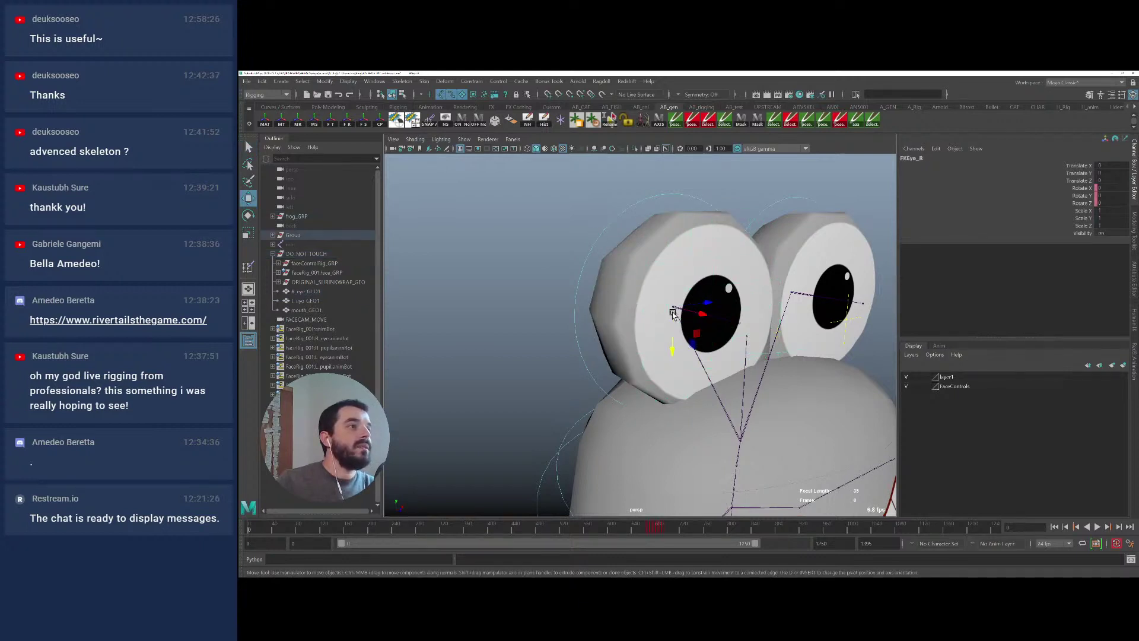
left_click_drag(673, 308, 526, 264)
key("ctrl+z")
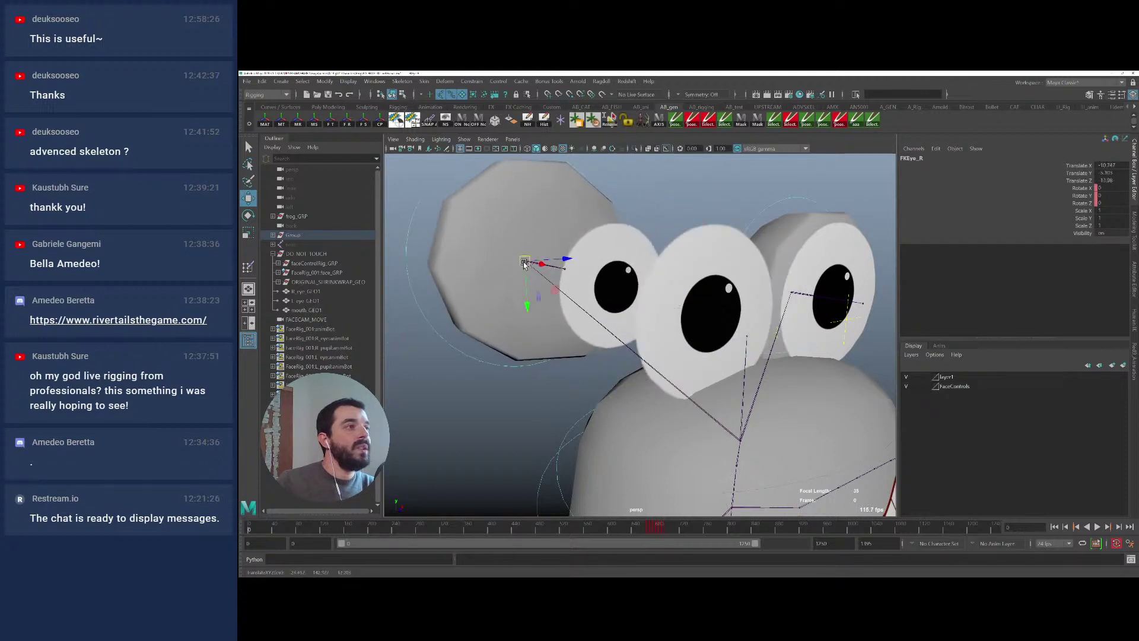
key("ctrl+z")
Hide the ORIGINAL_SHRINKWRAP_GEO group and bind R_eye_GEO1 to the Eye_R joint with Bind Skin limited to selected joints
left_click(296, 283)
key("h")
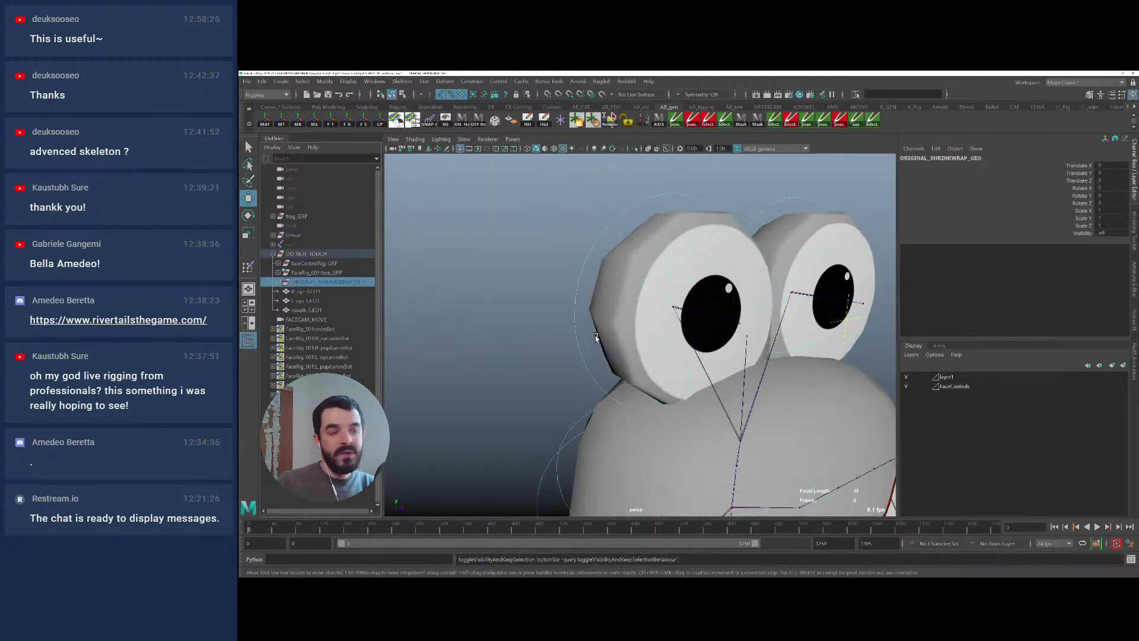
left_click(734, 257)
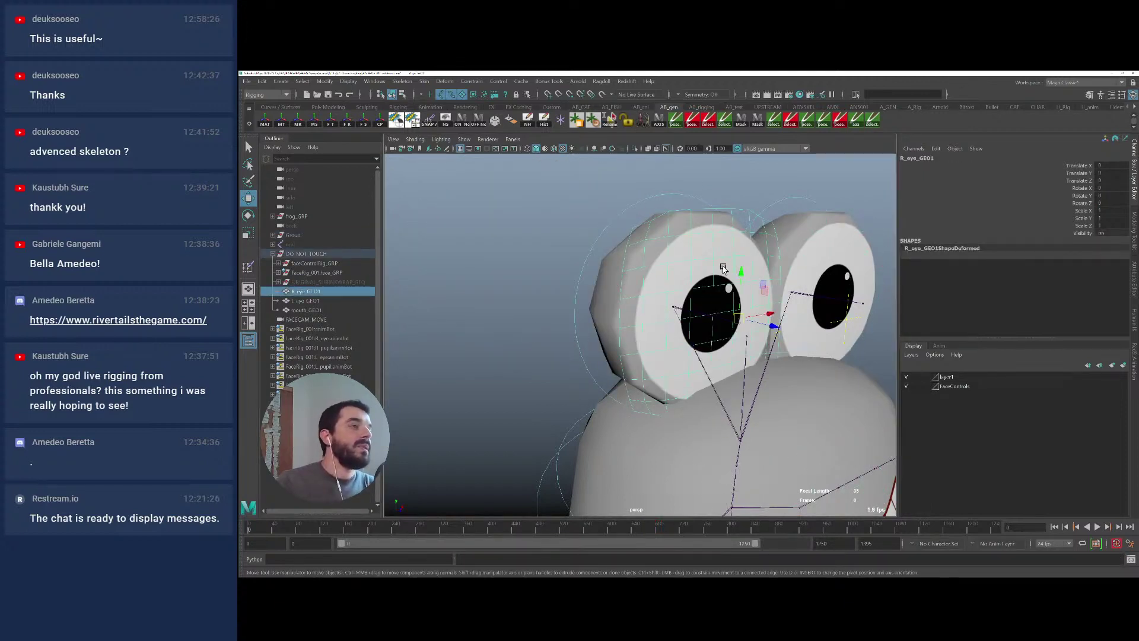
left_click(693, 315, "shift")
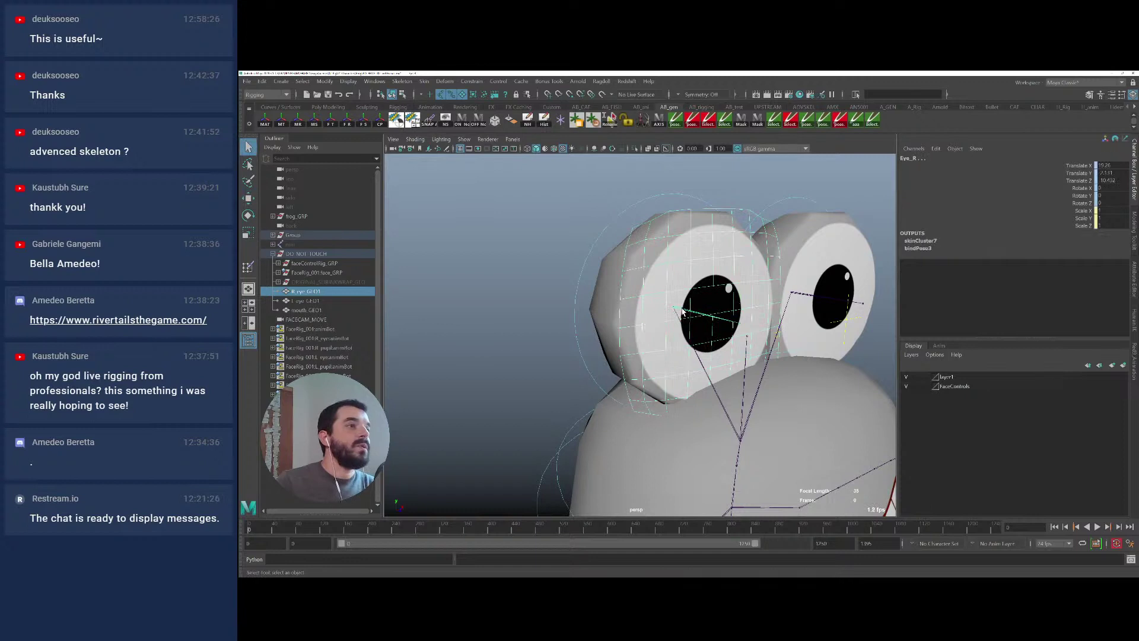
left_click(424, 82)
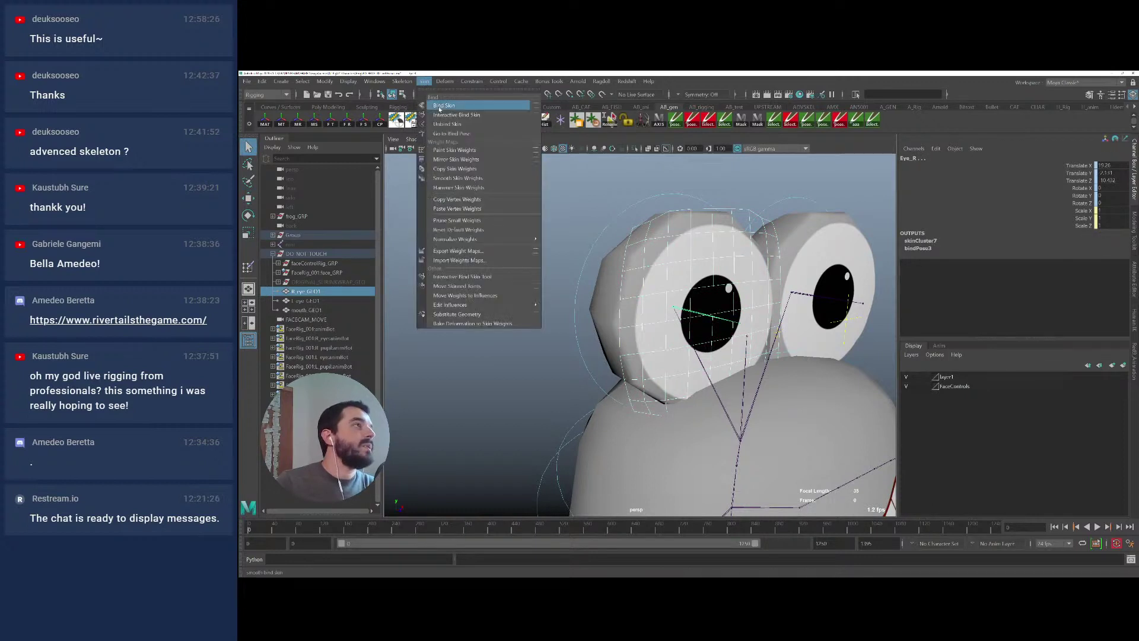
left_click(528, 106)
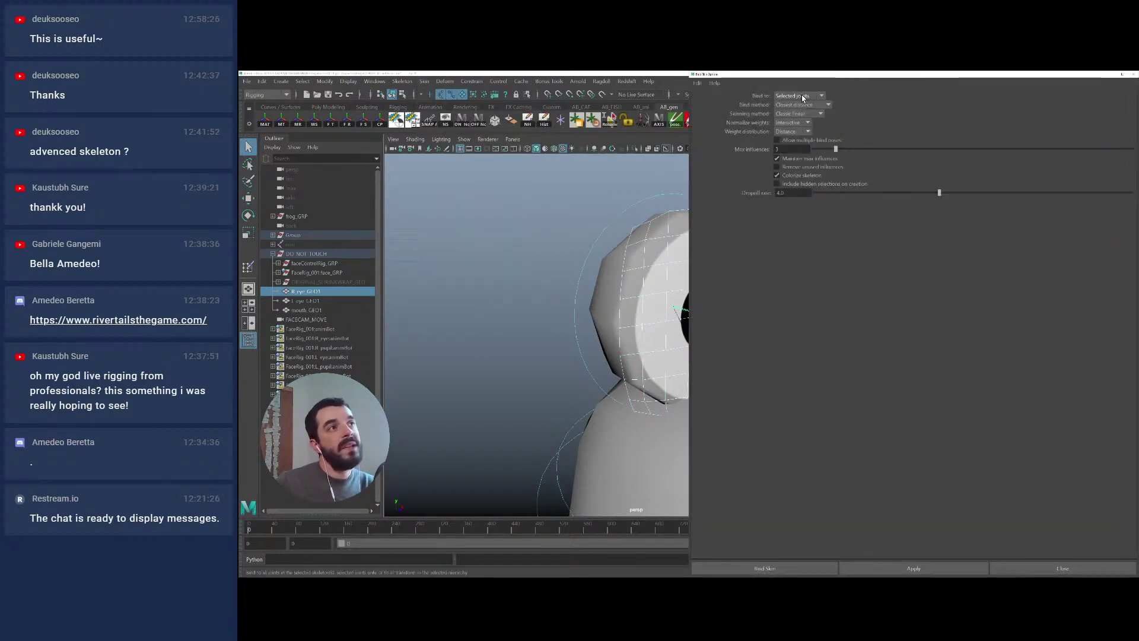
key("super+plus")
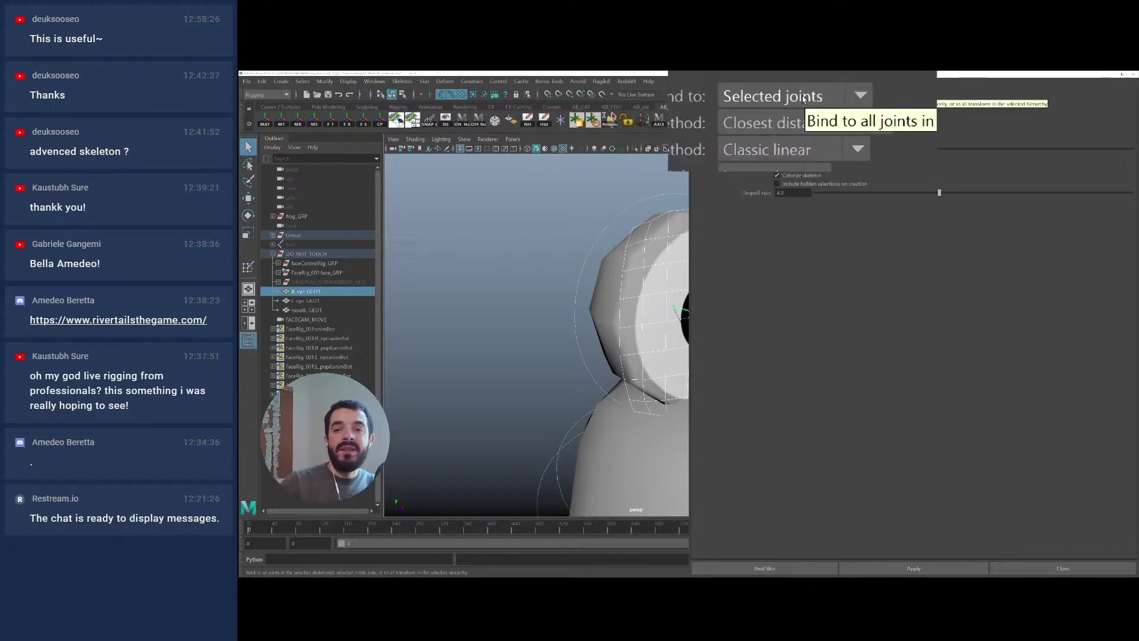
key("super+Escape")
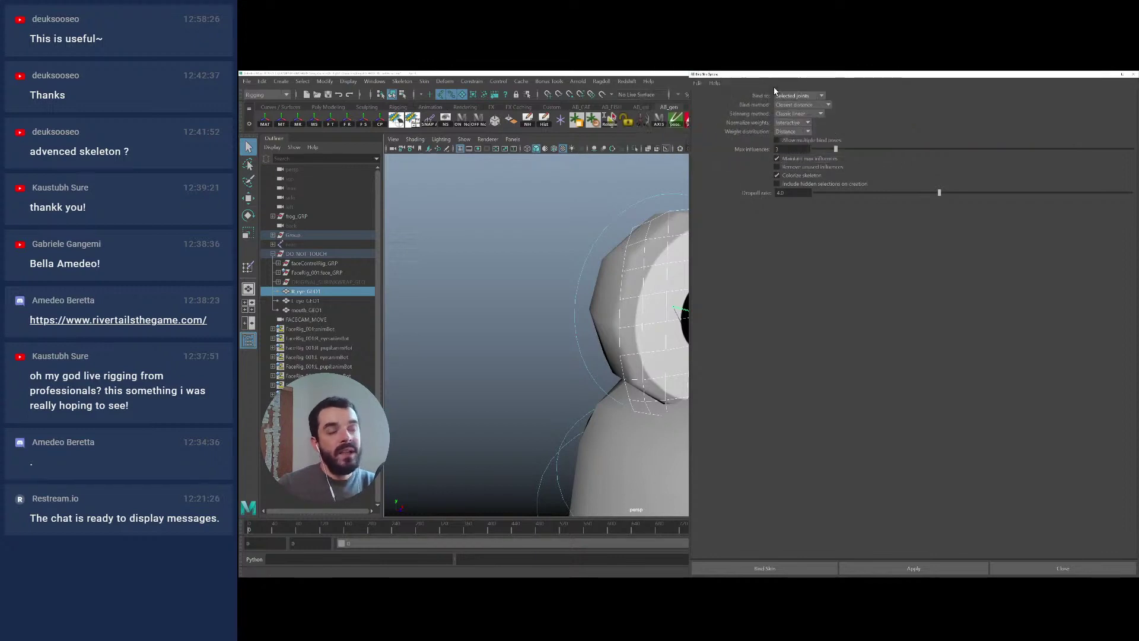
left_click(765, 568)
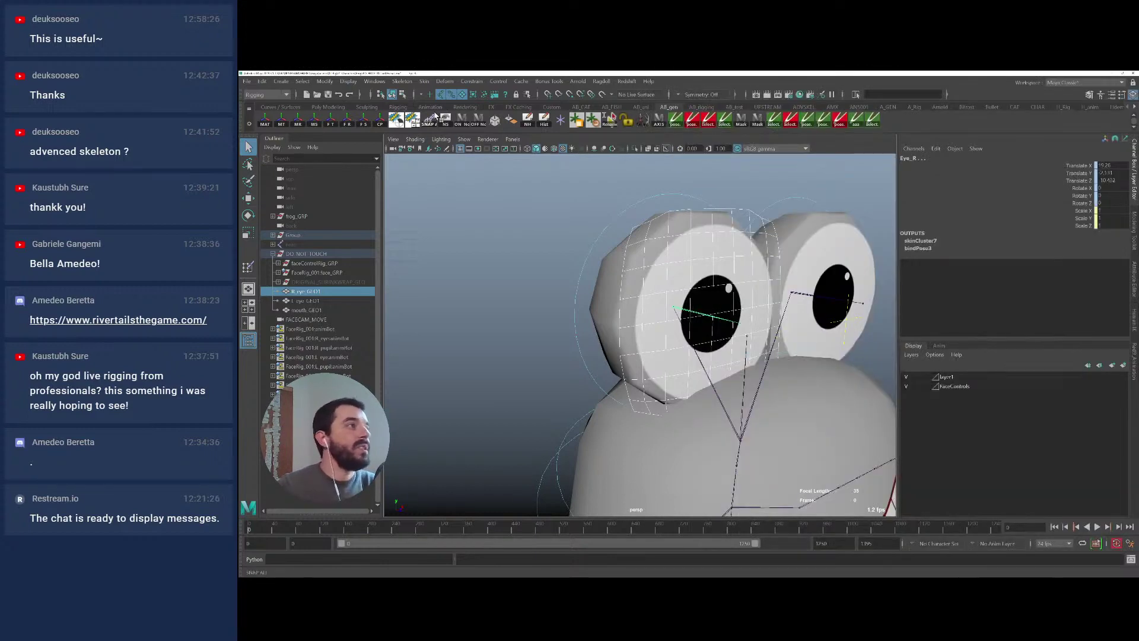
left_click(424, 81)
left_click(436, 105)
Bind the duplicated left eye mesh L_eye_GEO1 to the Eye_L joint with the same Bind Skin settings
middle_click_drag(887, 301, 783, 298, "alt")
left_click(757, 266)
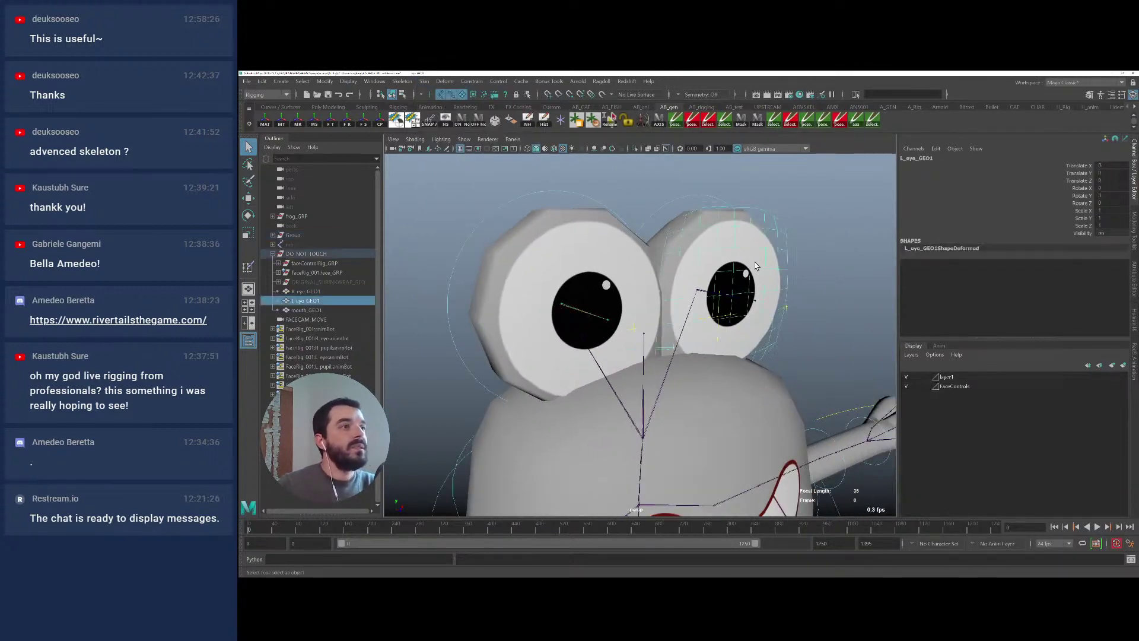
left_click(707, 294, "shift")
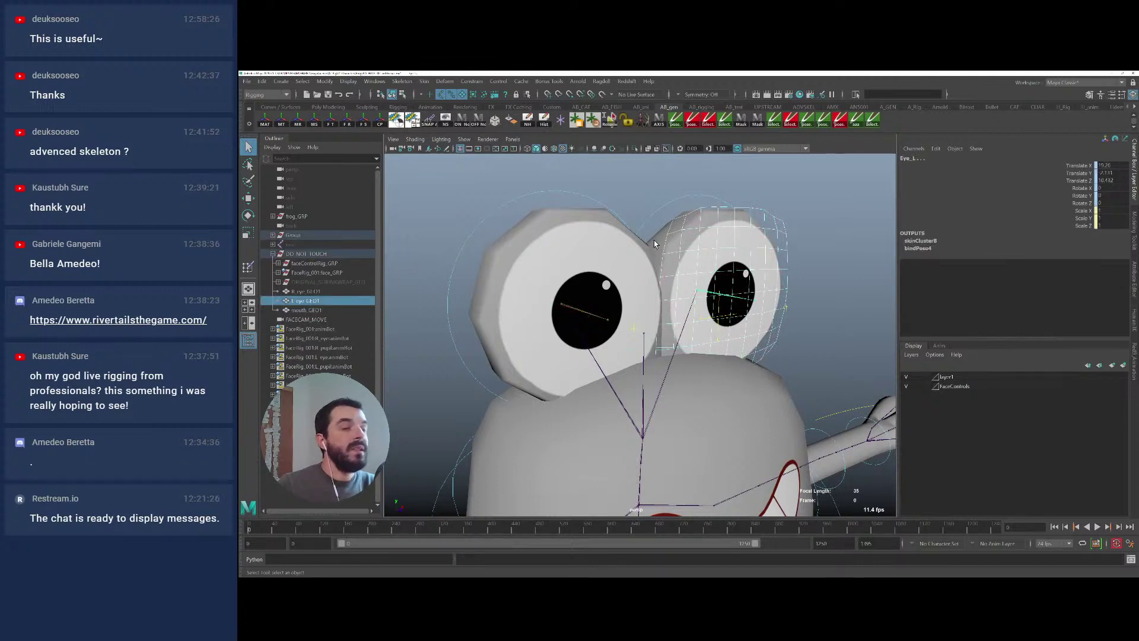
left_click(408, 82)
mouse_move(428, 84)
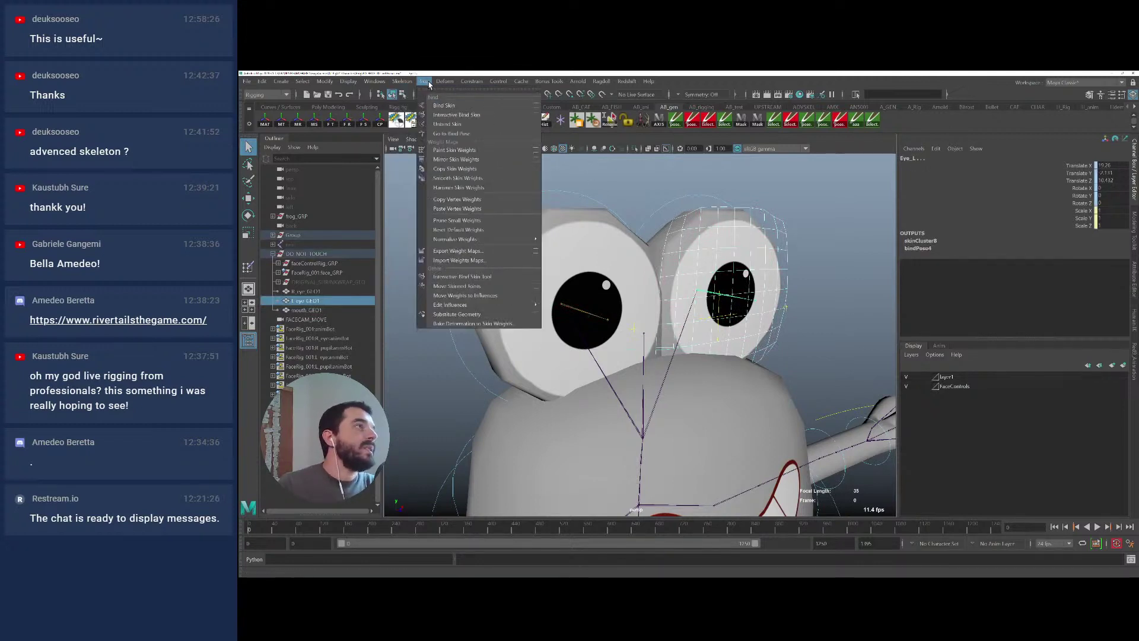
left_click(445, 105)
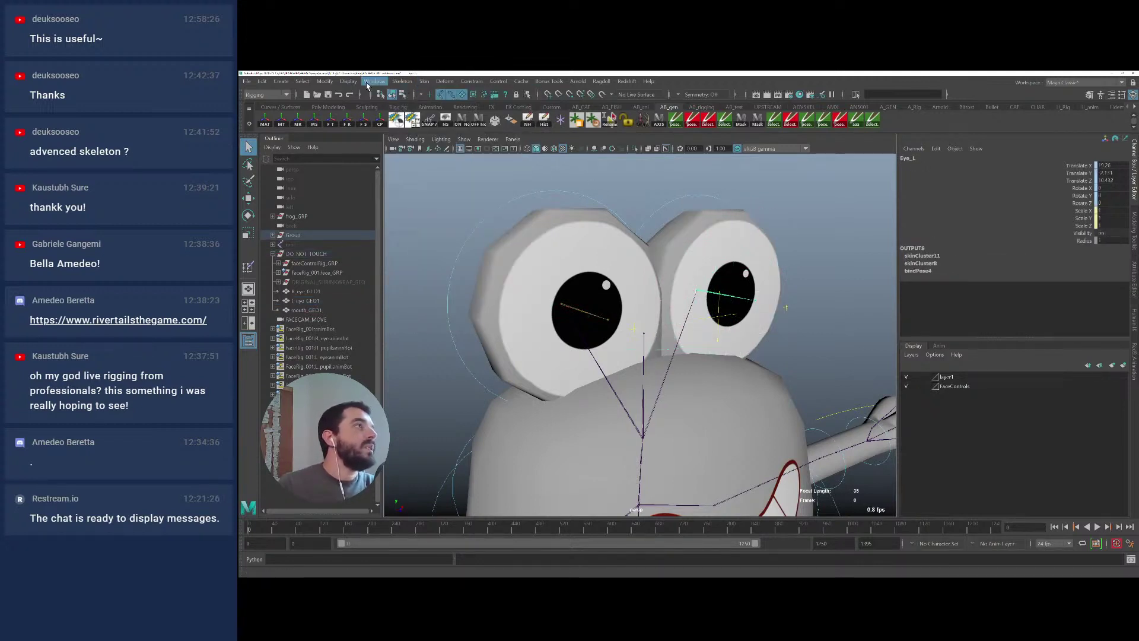
Examine the Combine Skinning setting in the mesh Combine options
key("F2")
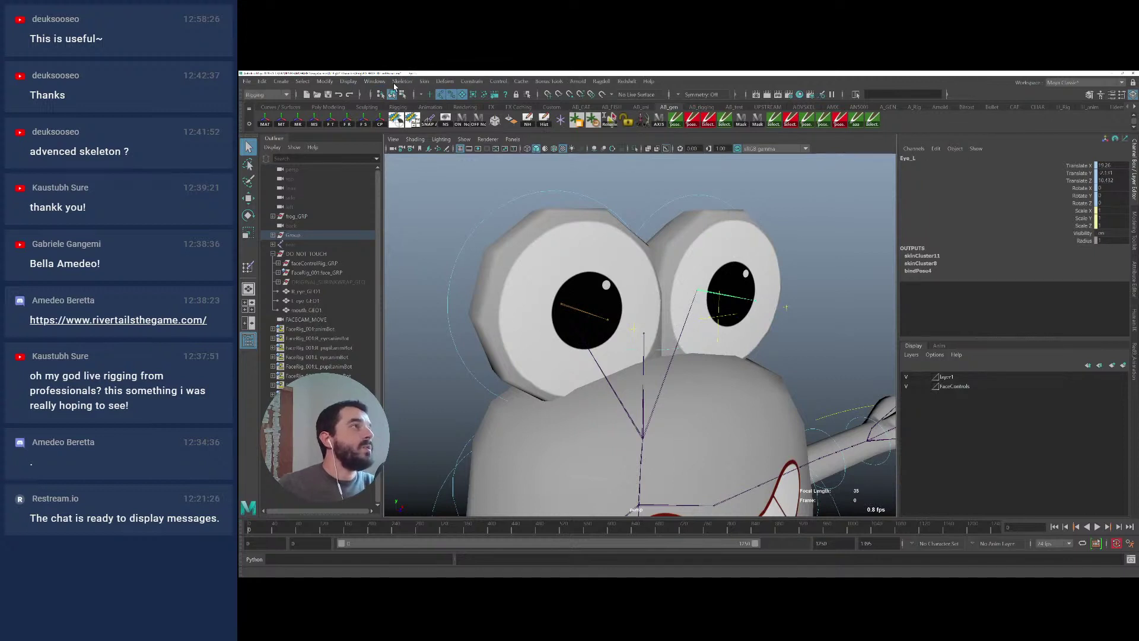
left_click(398, 82)
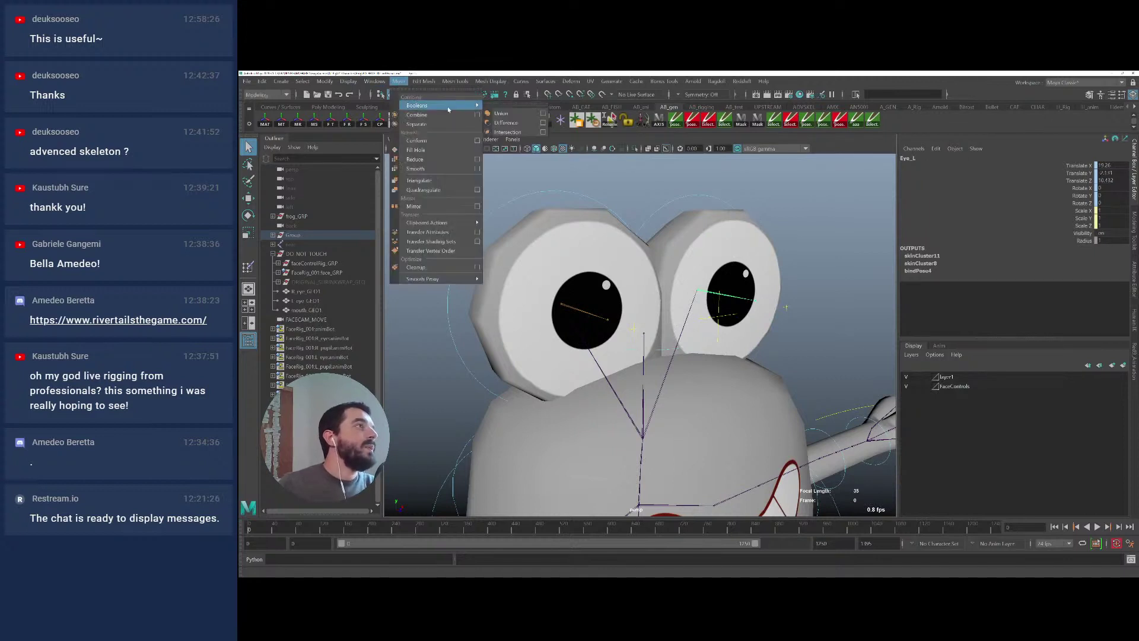
left_click(477, 115)
key("super+plus")
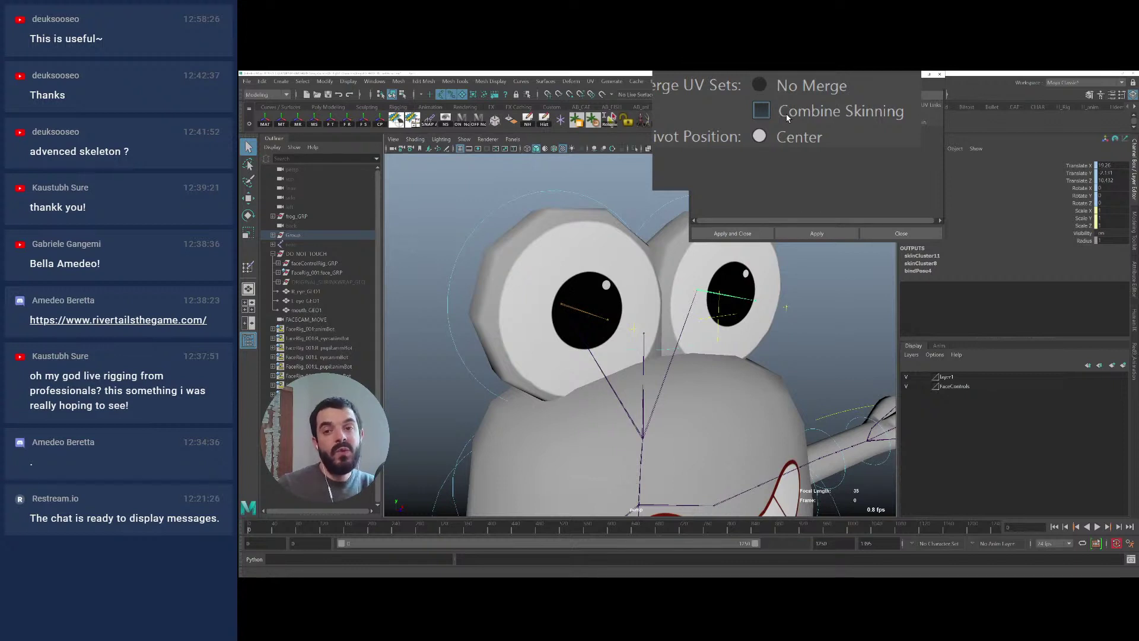
key("super+Escape")
left_click(733, 233)
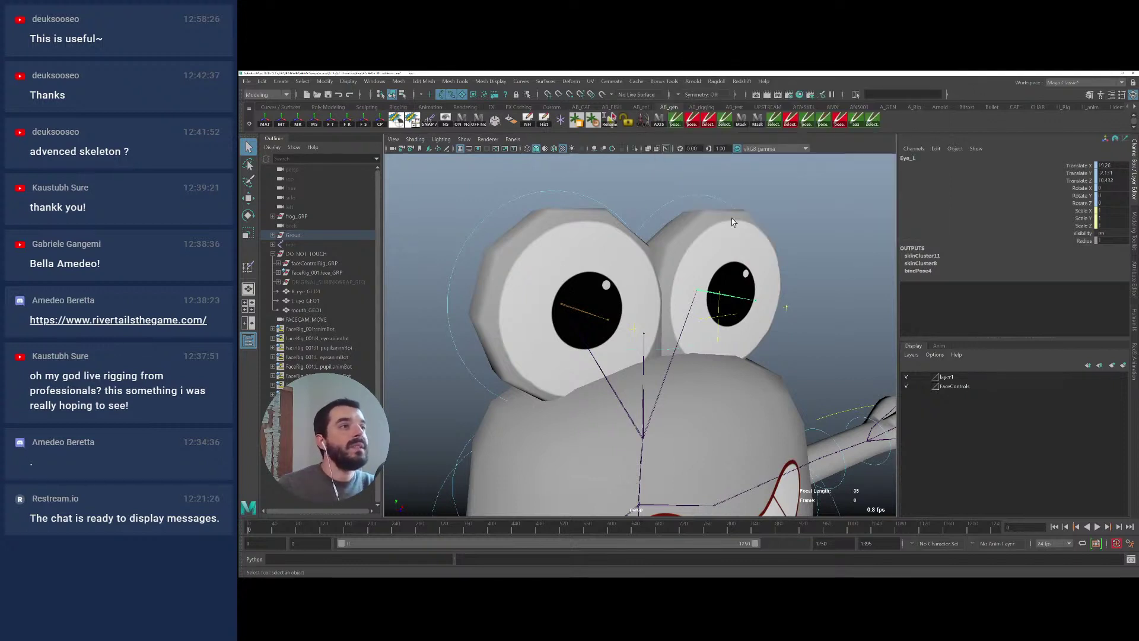
Test the bound eyes by moving both FK eye controls away from the head and shifting the R_pupil control, and undo both moves
left_click_drag(683, 206, 682, 205)
left_click_drag(546, 182, 542, 199, "shift")
key("w")
right_click_drag(792, 276, 715, 282, "alt")
left_click_drag(706, 301, 442, 265)
right_click_drag(442, 265, 410, 261, "alt")
left_click_drag(410, 261, 457, 224, "alt")
right_click_drag(458, 223, 561, 275, "alt")
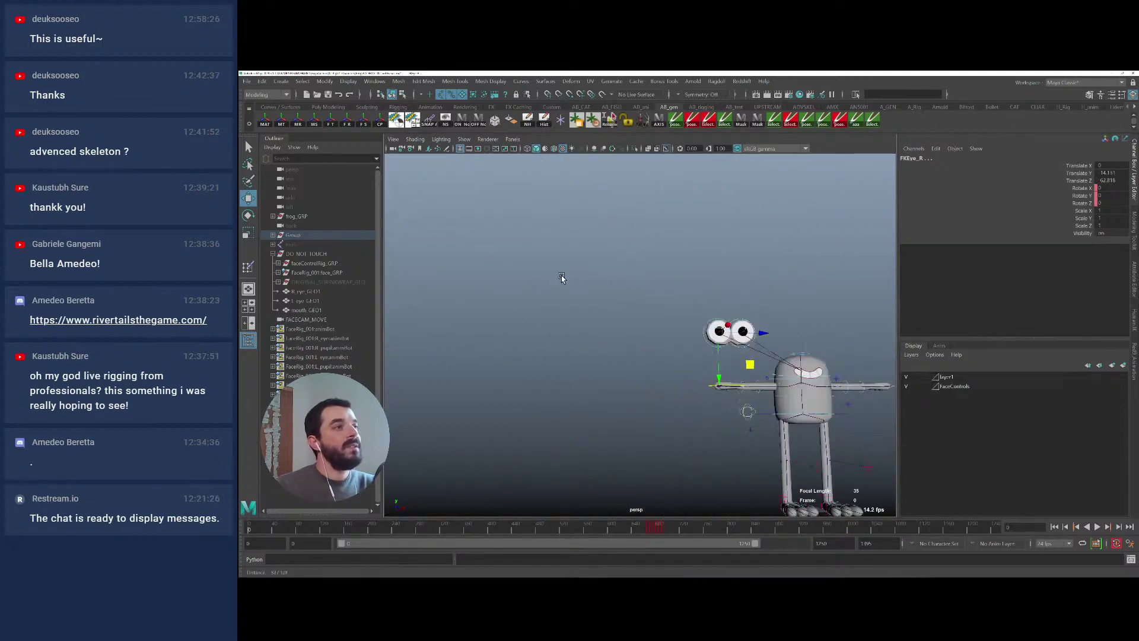
middle_click_drag(561, 276, 471, 118, "alt")
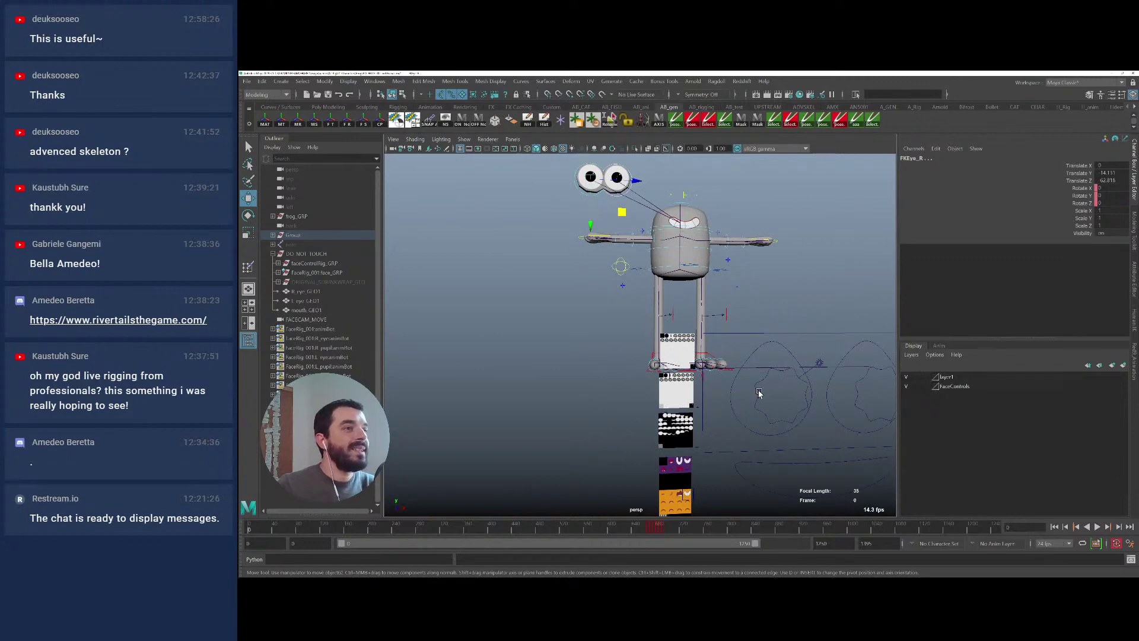
left_click(763, 397)
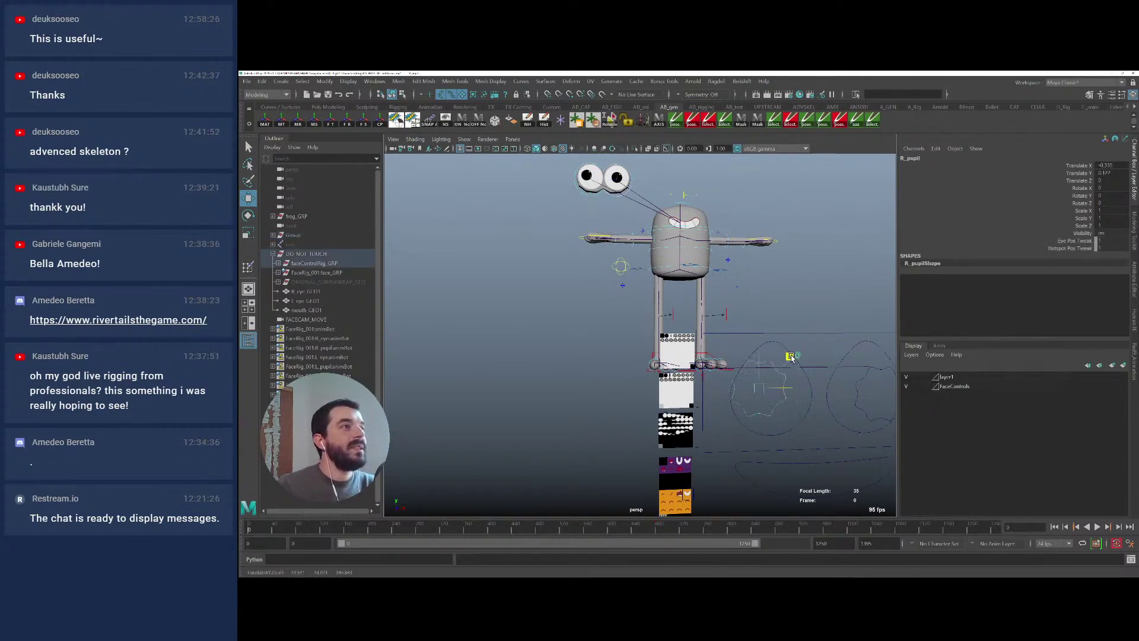
key("ctrl+z")
key("ctrl+z")
Test the deformation around the mouth by rotating the FKNeck_M control, and undo the rotation
left_click_drag(617, 237, 602, 312, "alt")
right_click_drag(602, 311, 783, 341, "alt")
middle_click_drag(783, 341, 600, 297, "alt")
left_click_drag(600, 297, 691, 323, "alt")
left_click(544, 303)
key("e")
key("ctrl+z")
Select all joints that influence the skinned body mesh C_body_PLY, using the rigging shelf's joint selection tool
key("q")
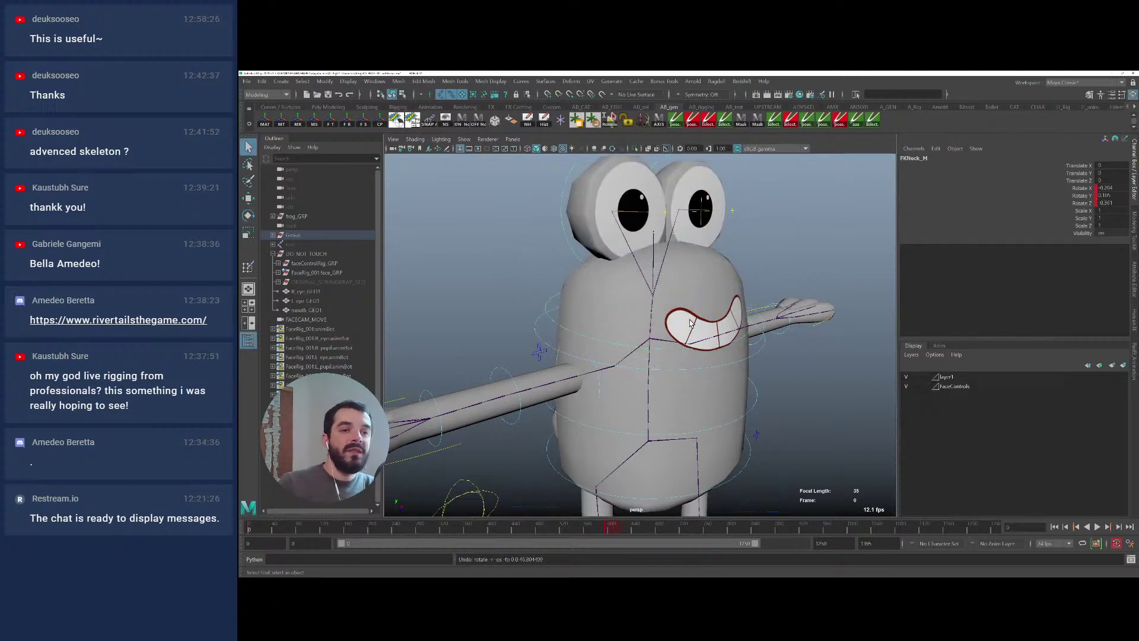
left_click(621, 293)
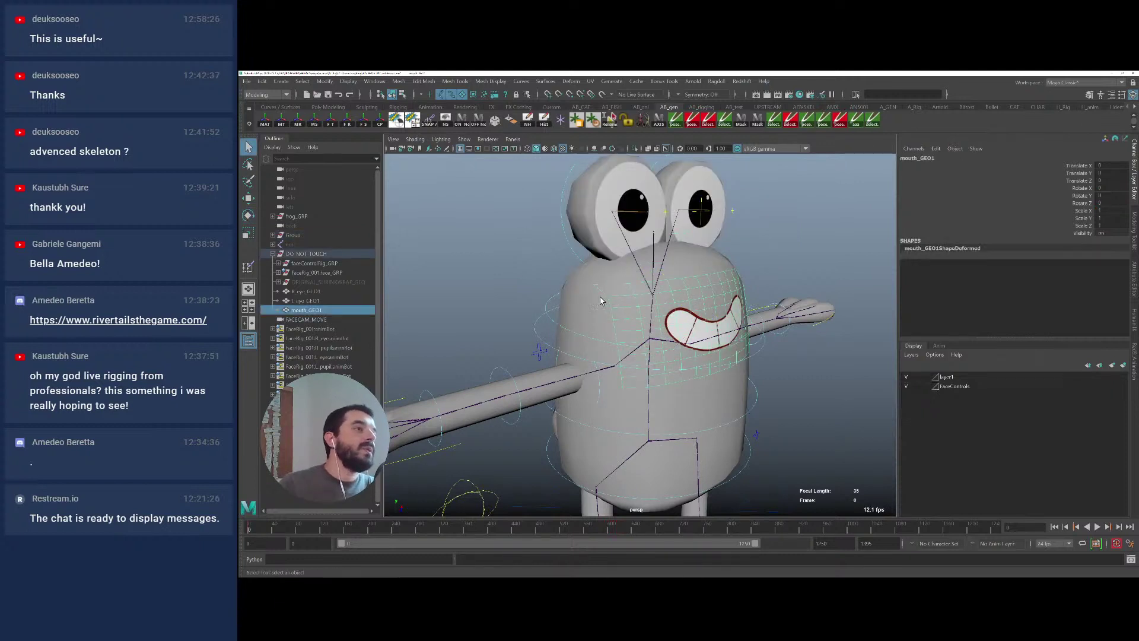
left_click(589, 320)
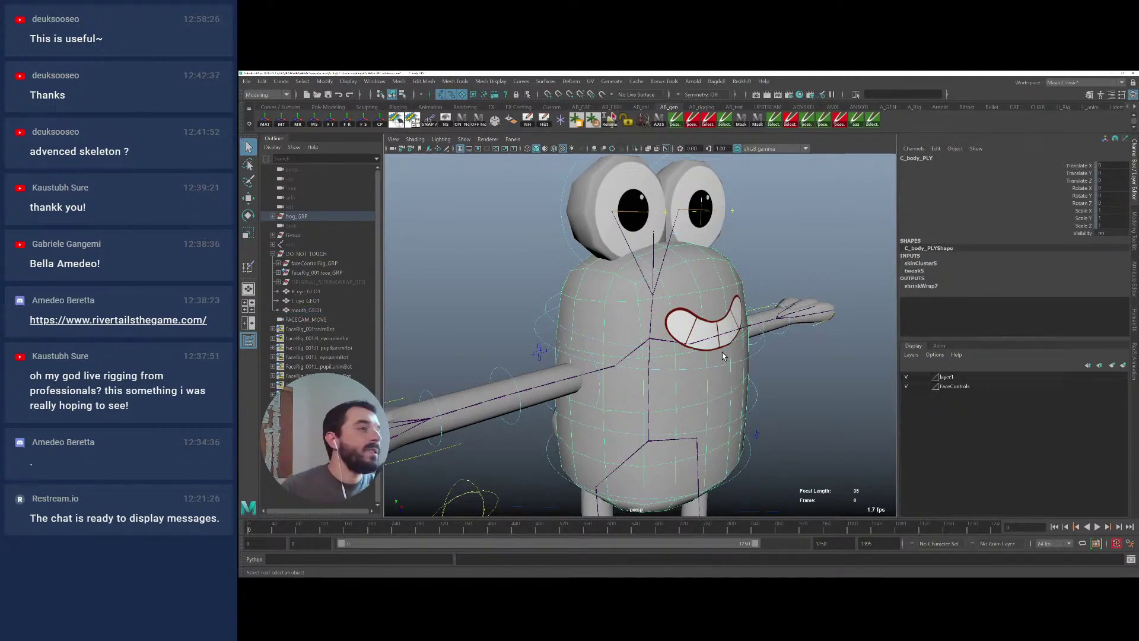
scroll(722, 353, "up", 2)
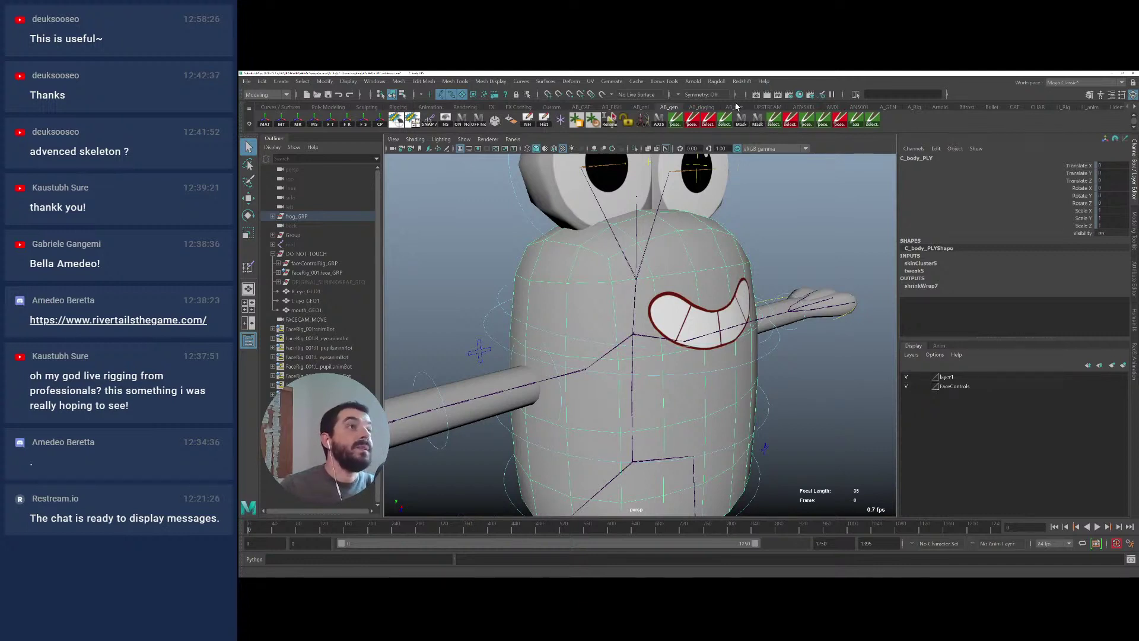
left_click(701, 107)
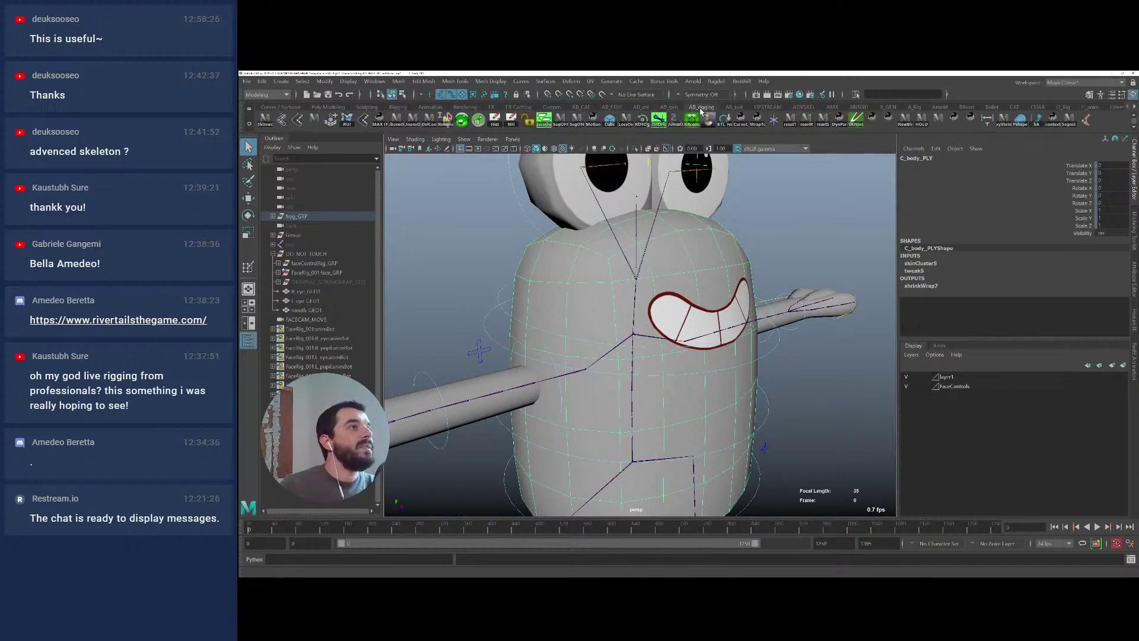
left_click(280, 121)
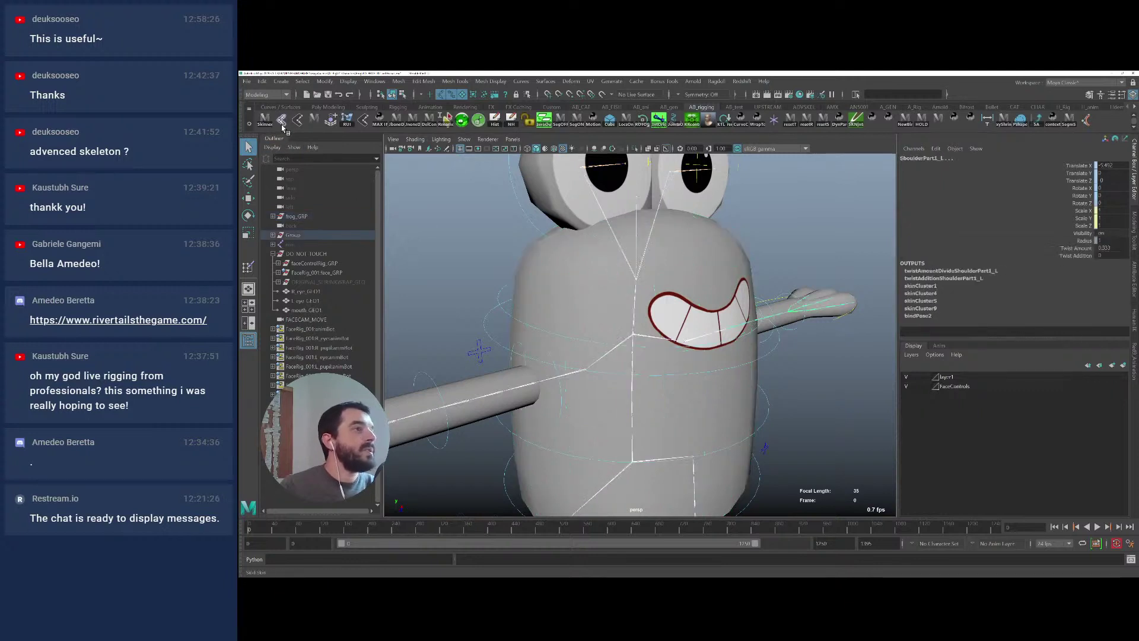
scroll(752, 361, "down", 5)
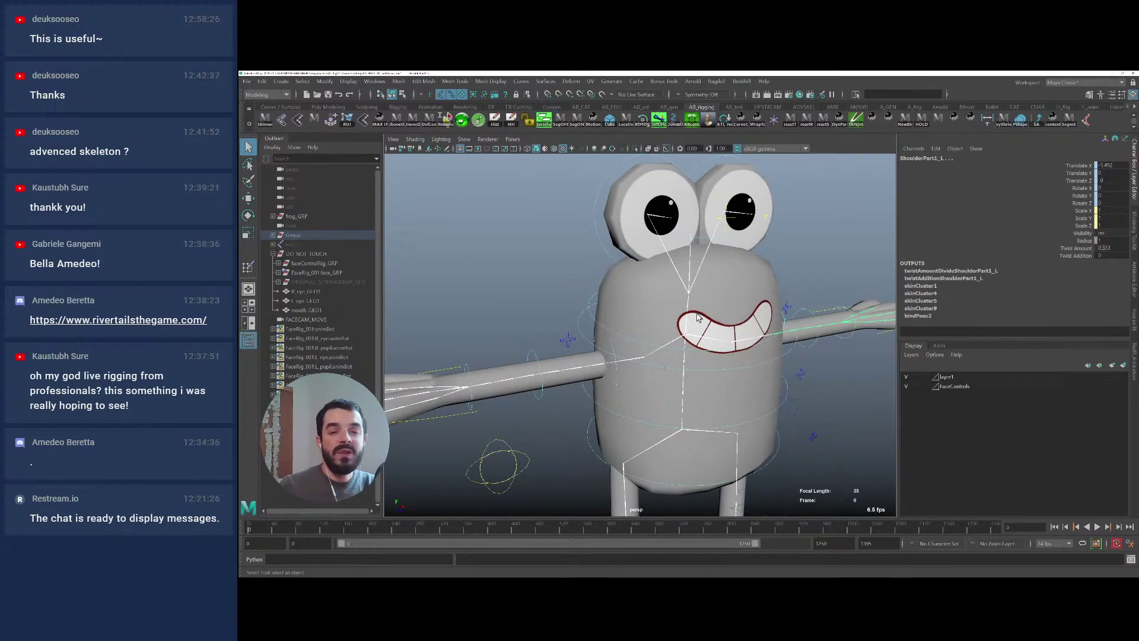
Add the mouth_GEO1 mesh to the joint selection and bind it to those body joints with Bind Skin
left_click(704, 323)
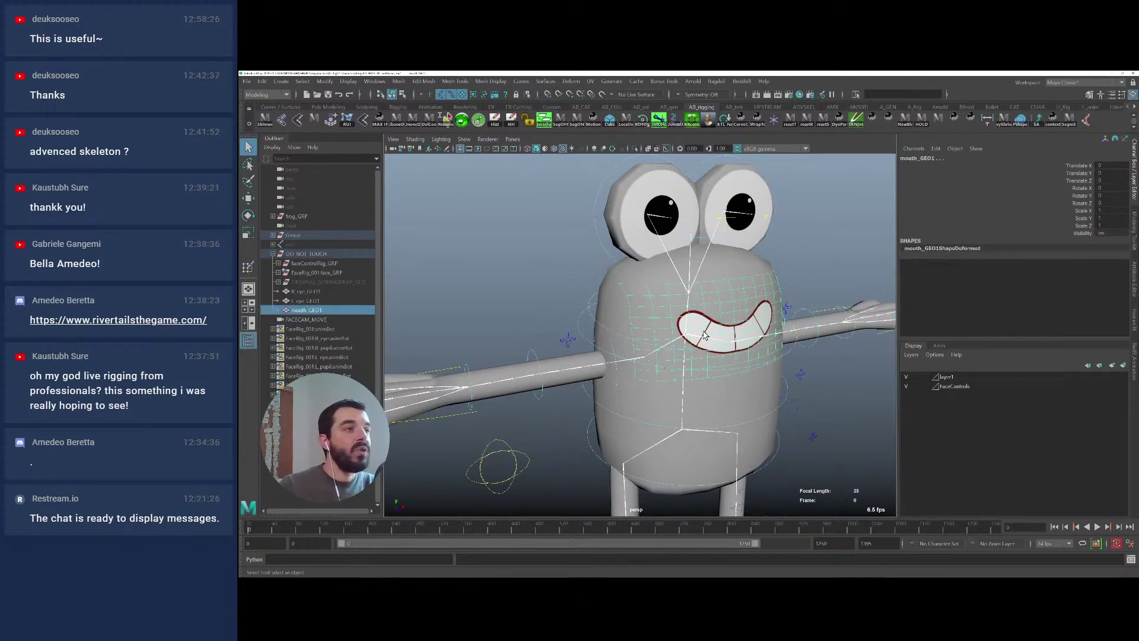
left_click_drag(785, 301, 534, 238, "alt")
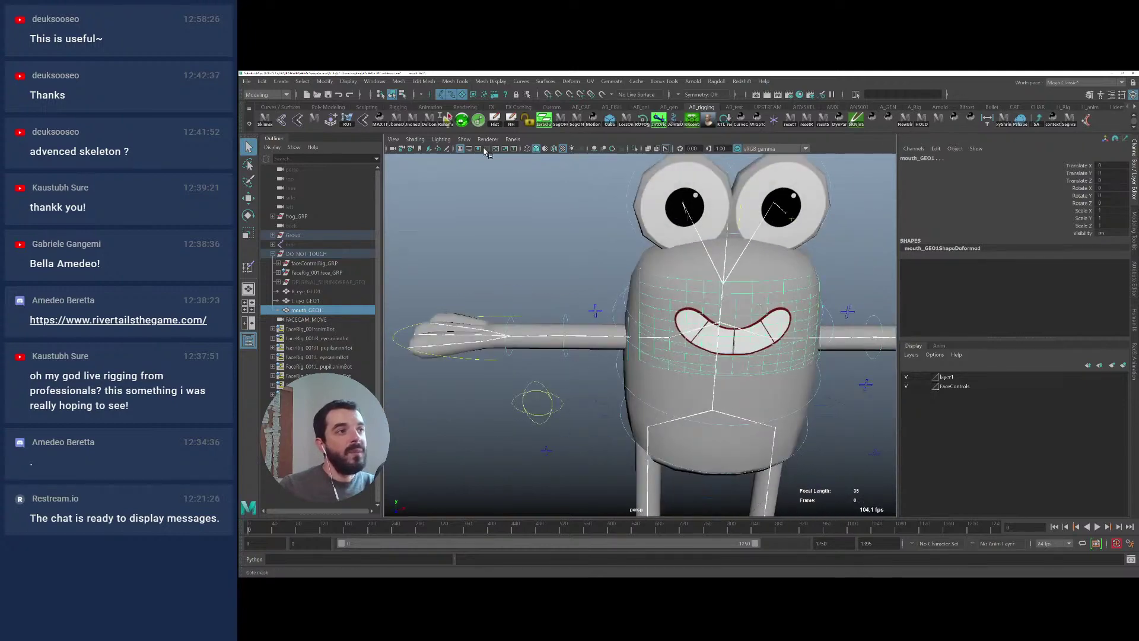
key("F3")
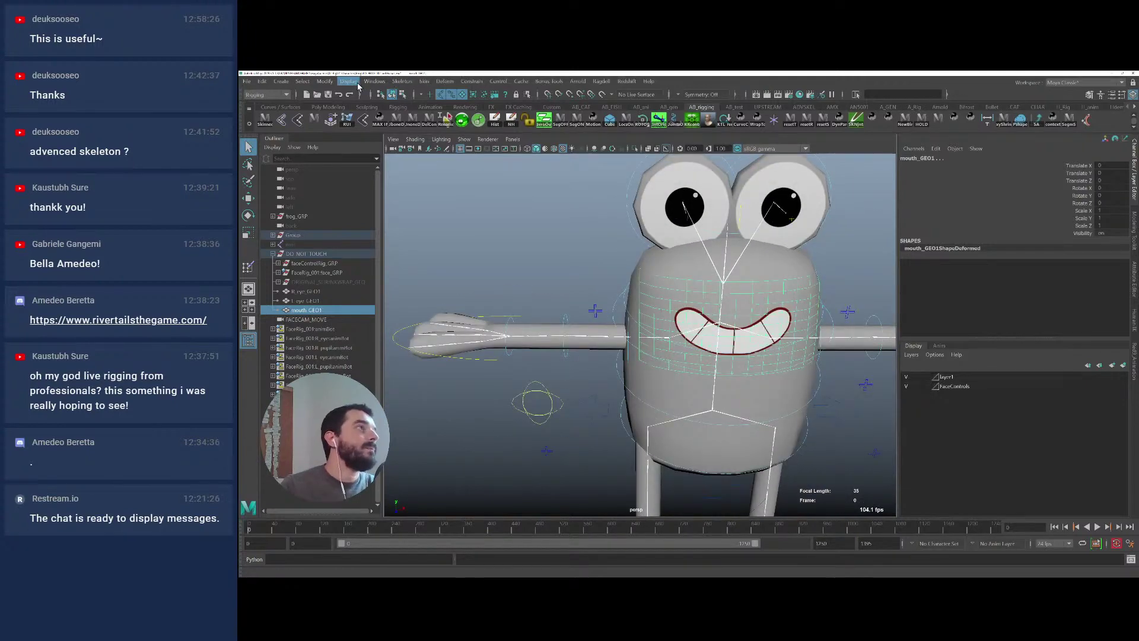
left_click(423, 82)
left_click(438, 105)
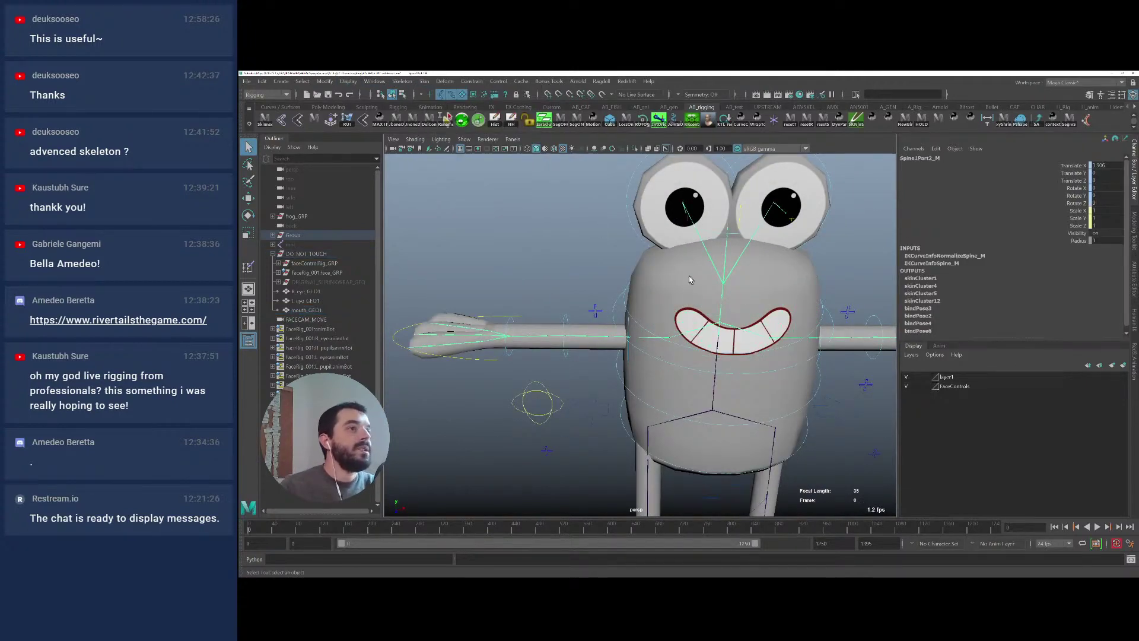
Test the mouth binding by rotating the FKNeck_M control, compare the mouth with the body mesh, and undo the rotation
mouse_move(689, 277)
left_mouse_down("alt")
mouse_move(715, 280)
mouse_move(702, 264)
left_mouse_up("alt")
left_click(596, 277)
key("e")
key("ctrl+z")
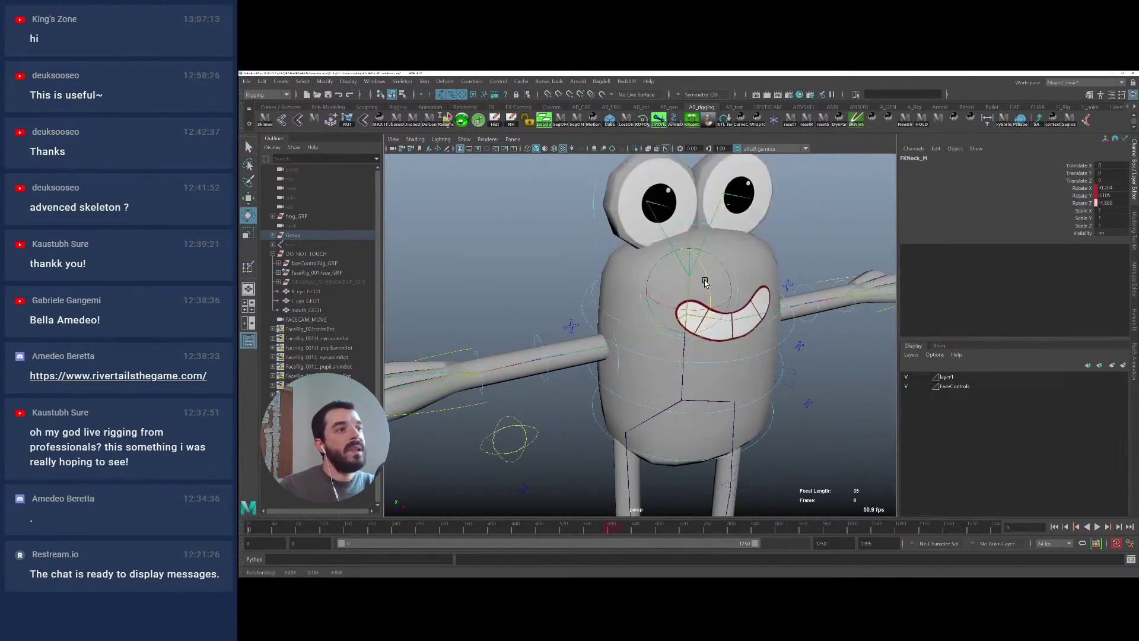
left_click(749, 343)
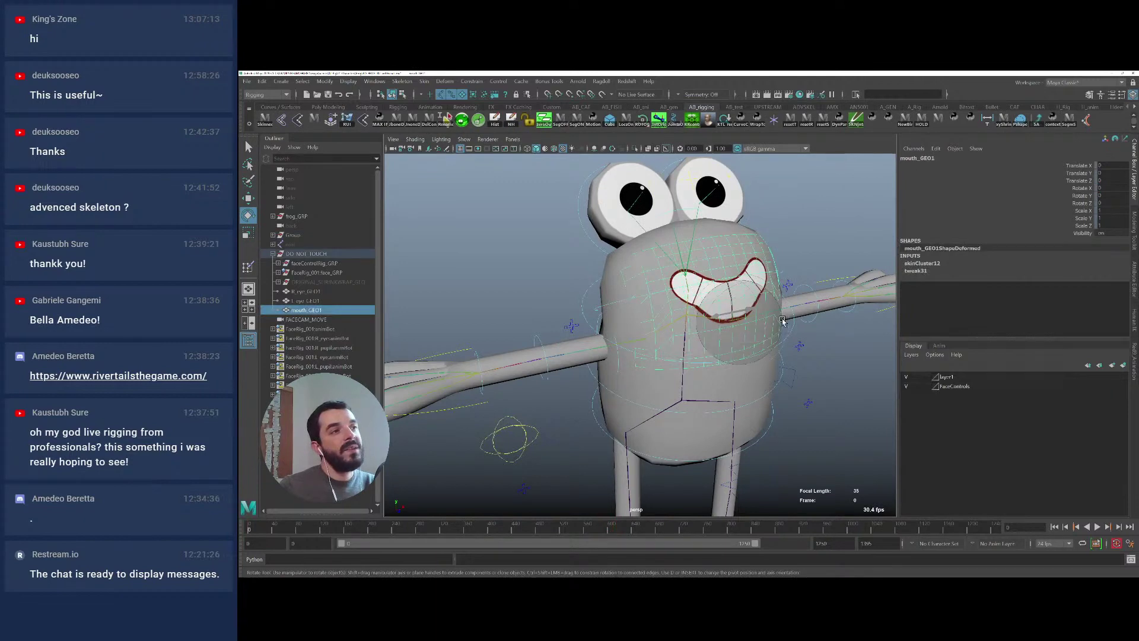
left_click(740, 388)
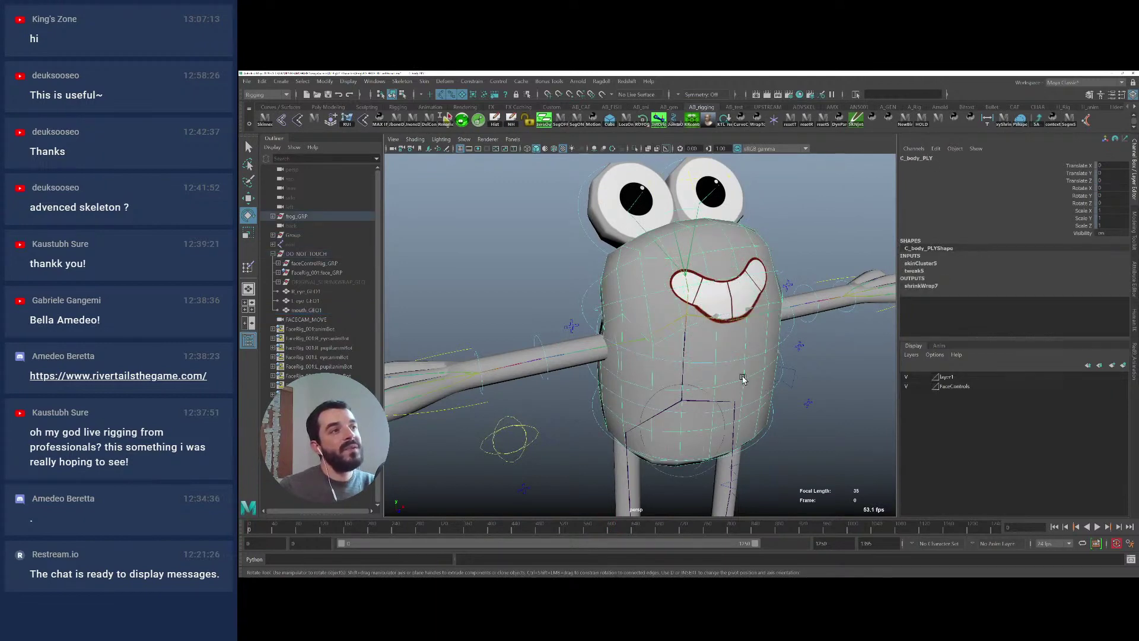
left_click_drag(762, 378, 733, 366, "alt")
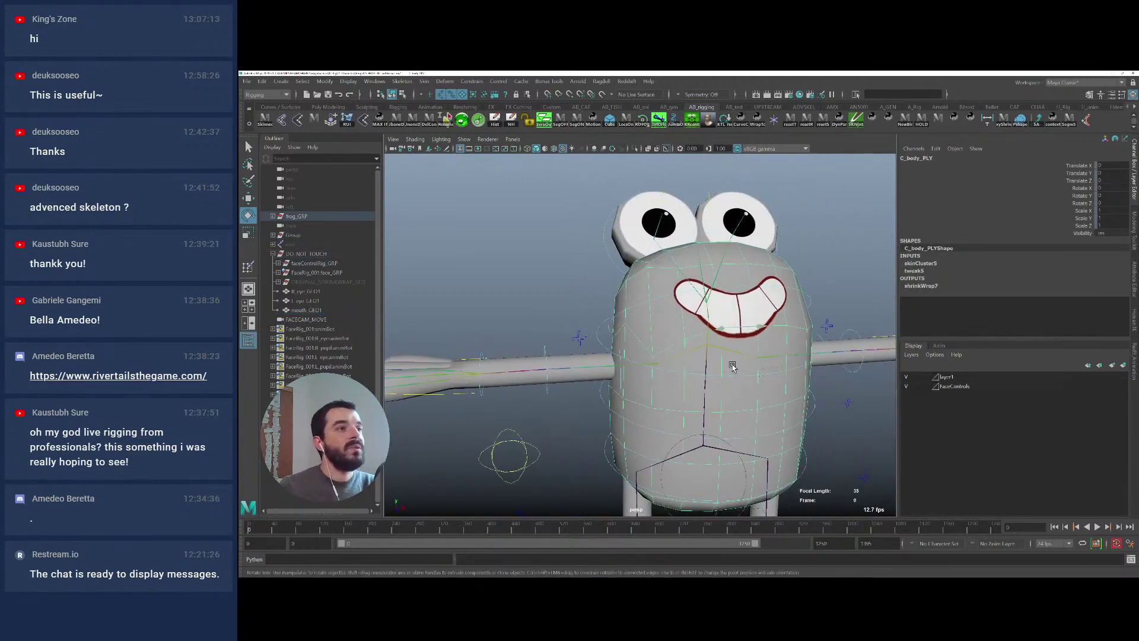
left_click(640, 339)
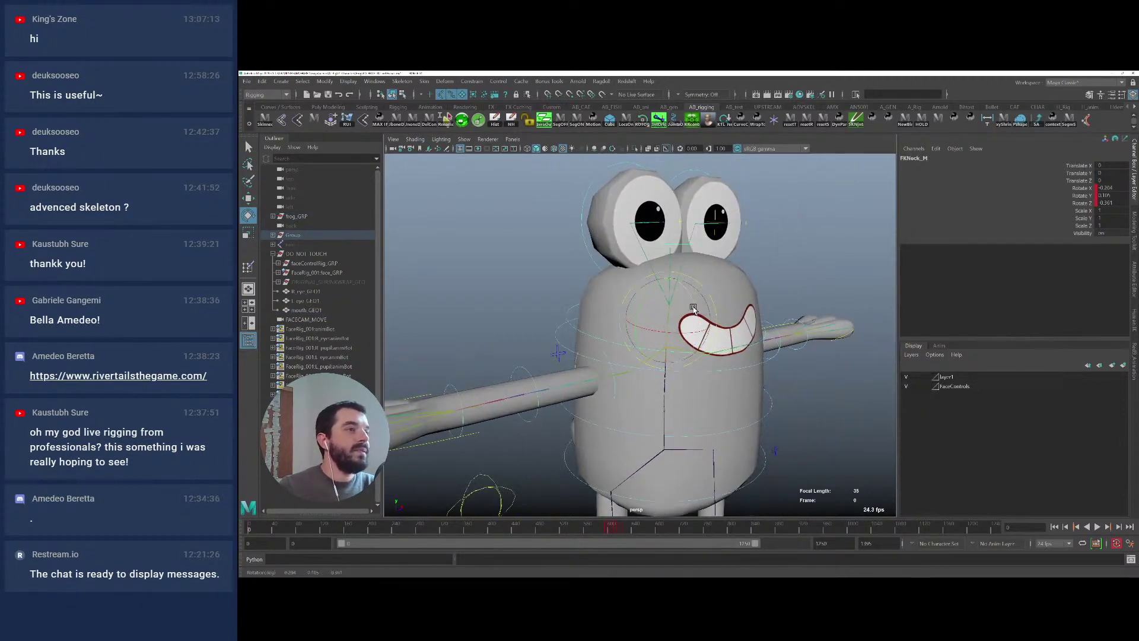
key("ctrl+z")
key("q")
Hide the mouth_GEO1 mesh and display the wireframe over the shaded character
left_click(722, 314)
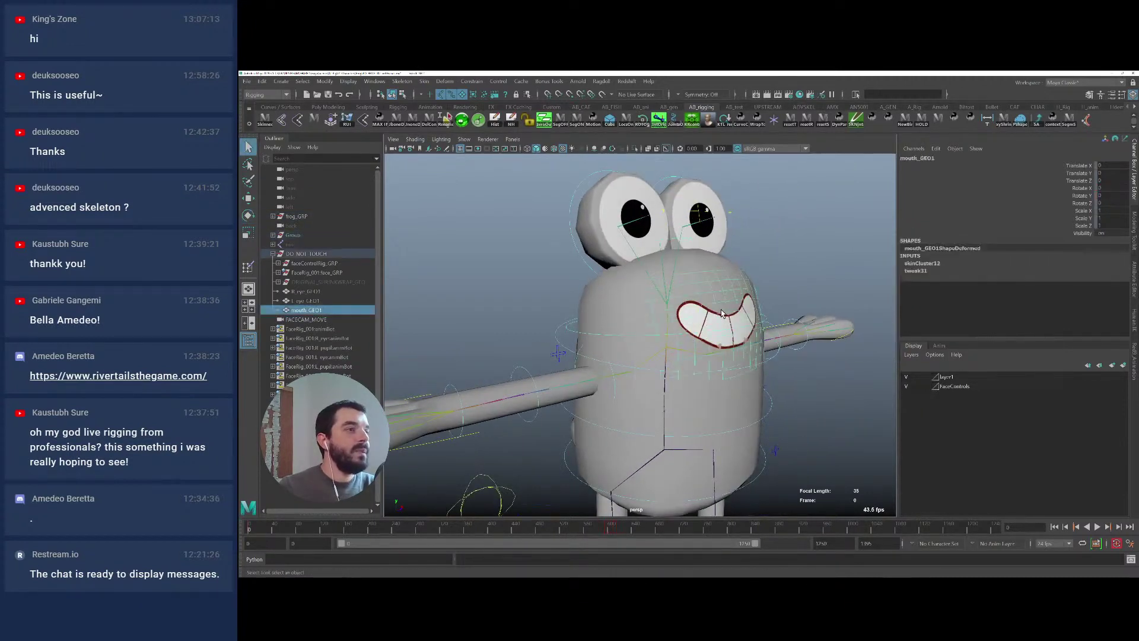
key("ctrl+h")
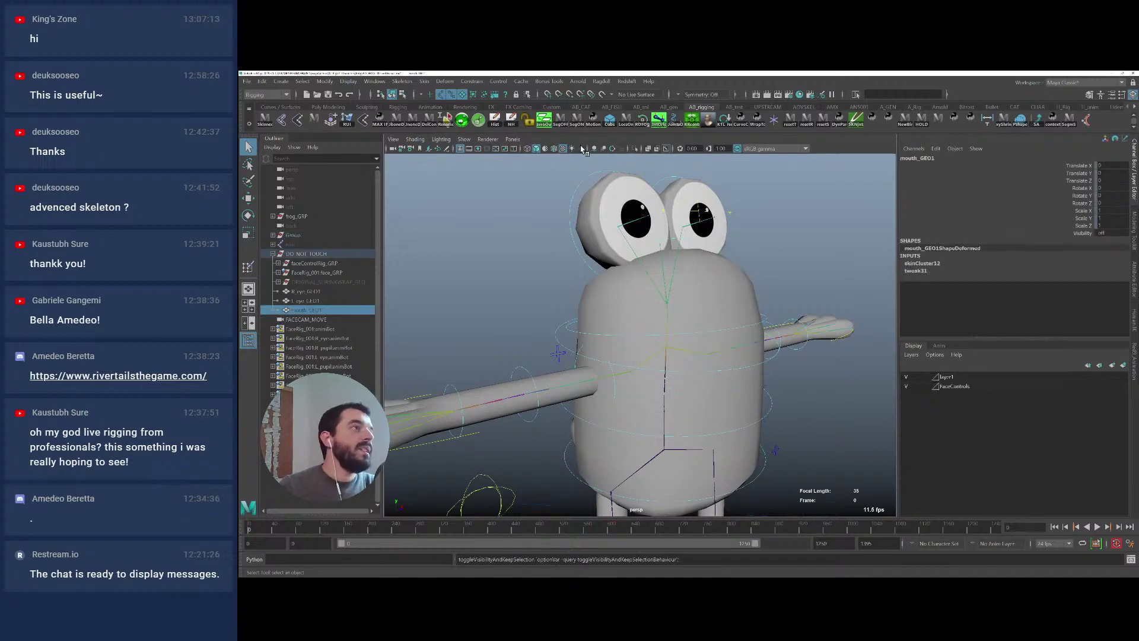
left_click(554, 148)
left_click_drag(671, 355, 792, 311, "alt")
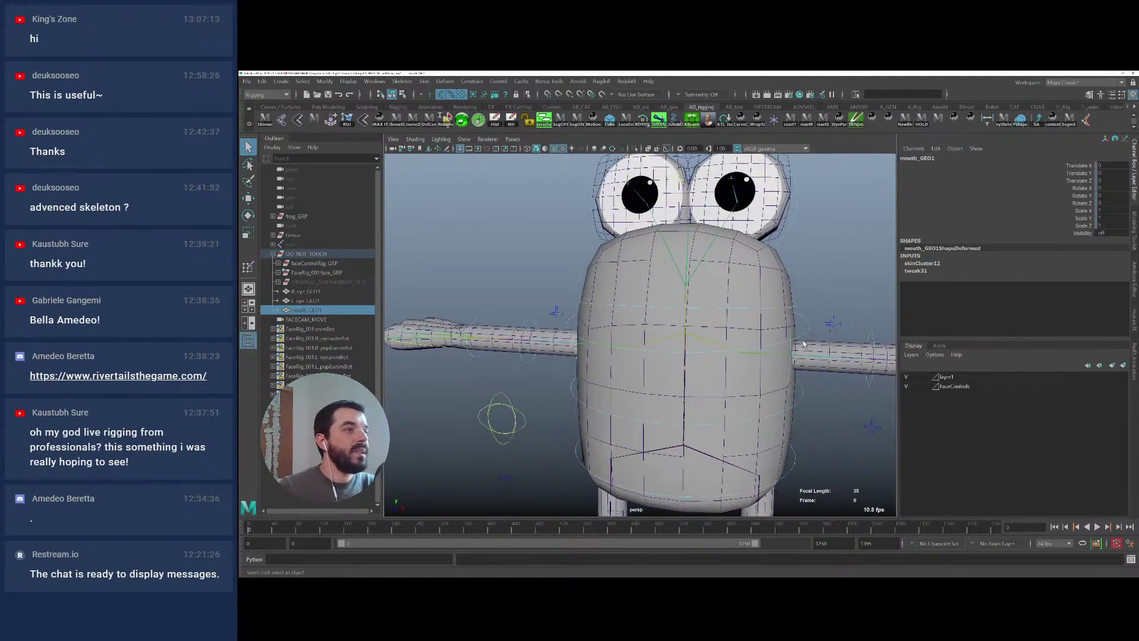
Test the body deformation by rotating the FK chest controls, and undo the rotation
left_click(808, 323)
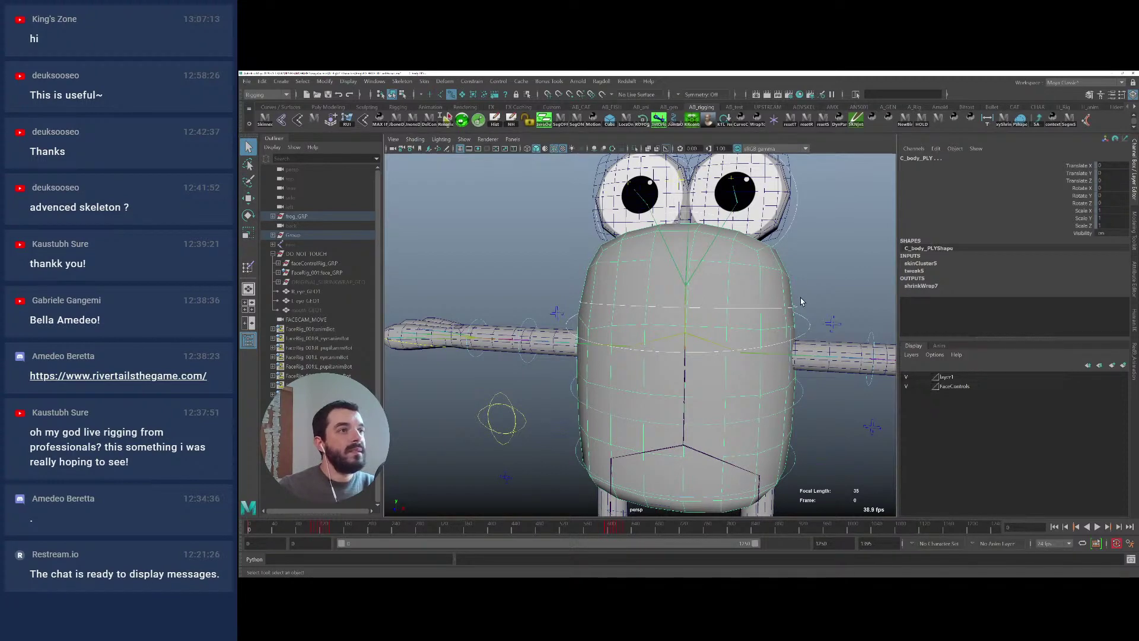
left_click(805, 325)
key("e")
mouse_move(729, 330)
left_mouse_down()
mouse_move(704, 322)
mouse_move(737, 332)
mouse_move(697, 341)
mouse_move(704, 298)
mouse_move(725, 326)
mouse_move(719, 346)
left_mouse_up()
key("ctrl+z")
key("ctrl+z")
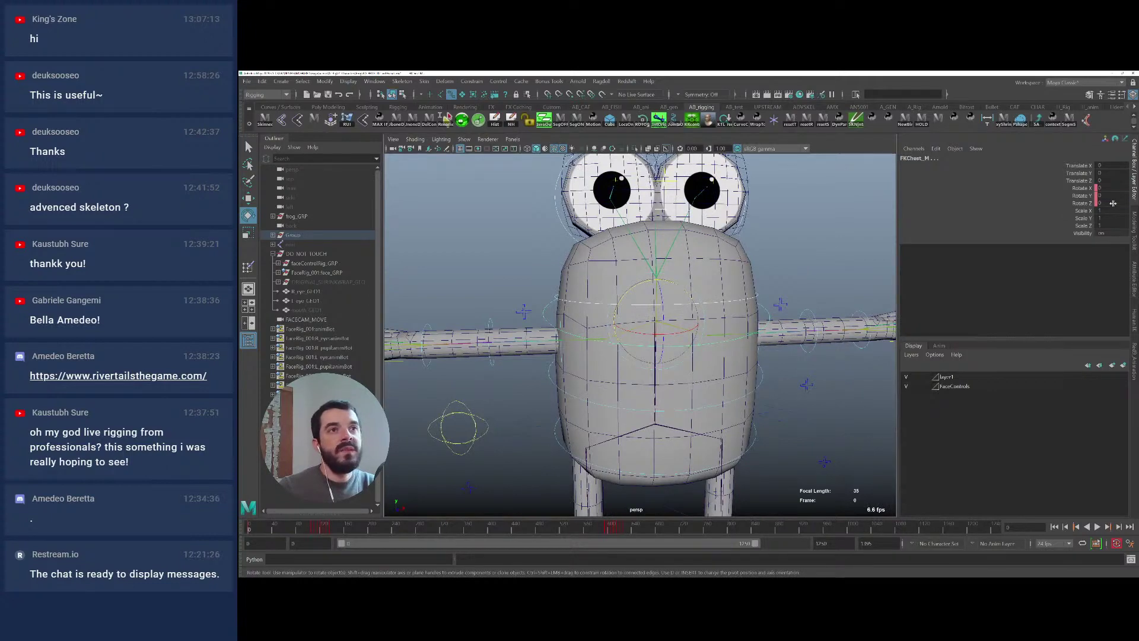
Set Rotate X, Y and Z of the selected FK chest controls to 0
left_click_drag(1113, 203, 1109, 188)
type("0")
key("Return")
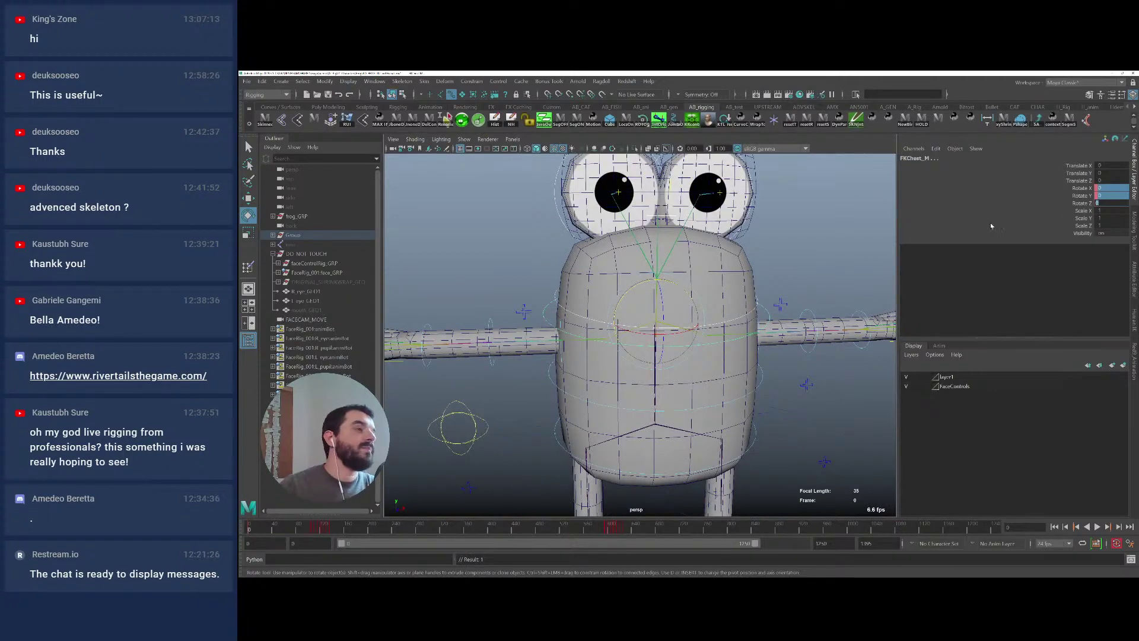
Select a set of C_body_PLY vertices around the chest and open their skin weights in the Component Editor
right_click_drag(561, 326, 558, 328)
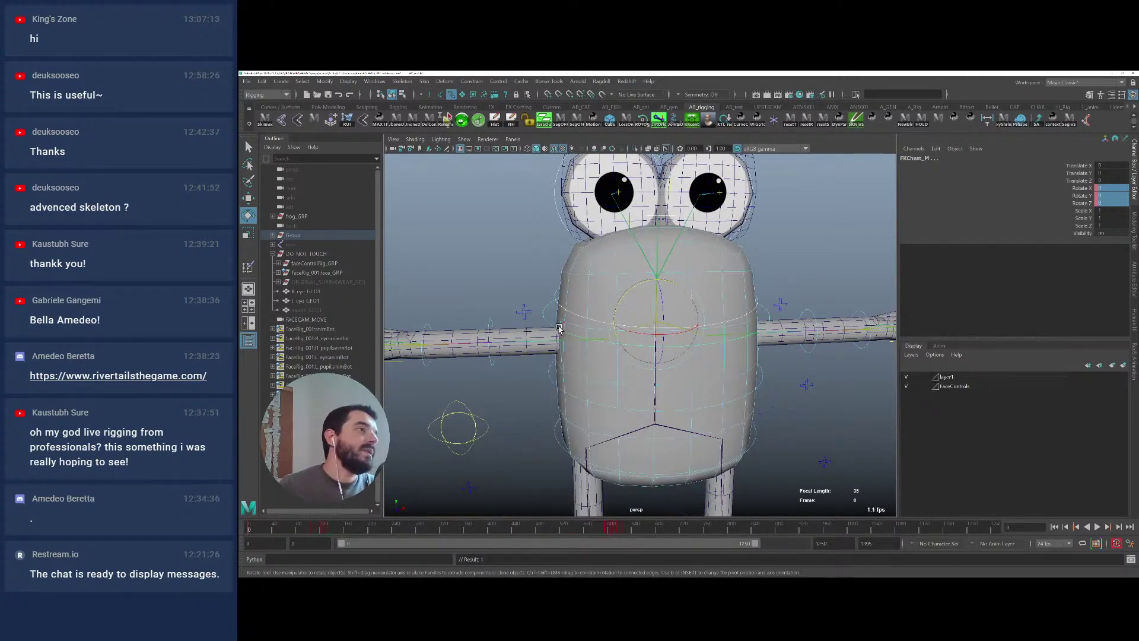
left_click(563, 325)
key("q")
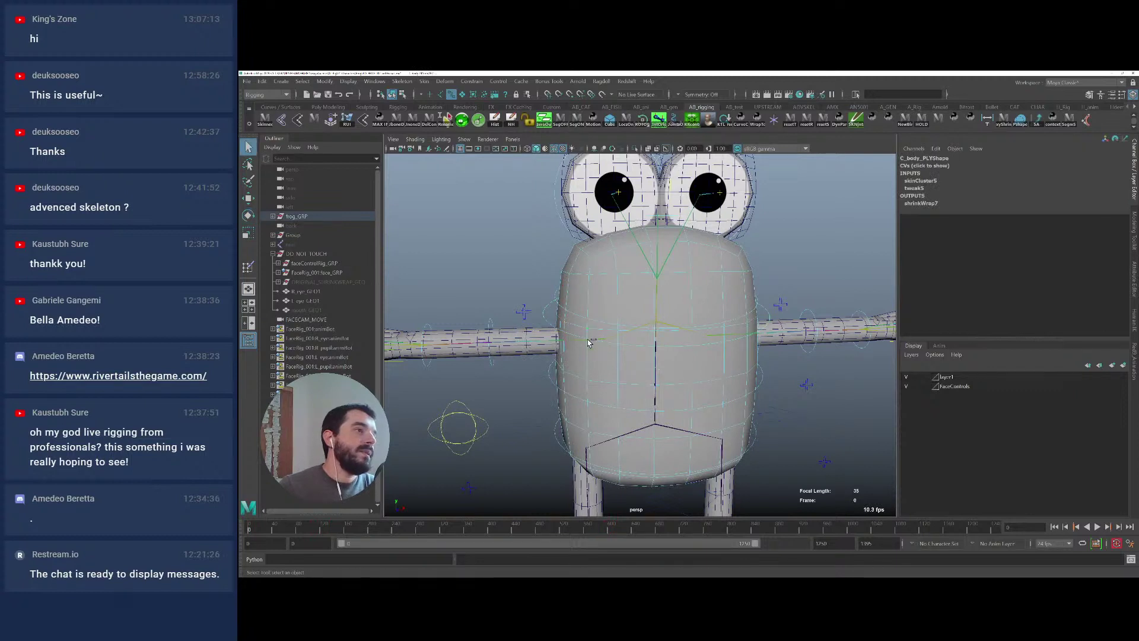
left_click(377, 82)
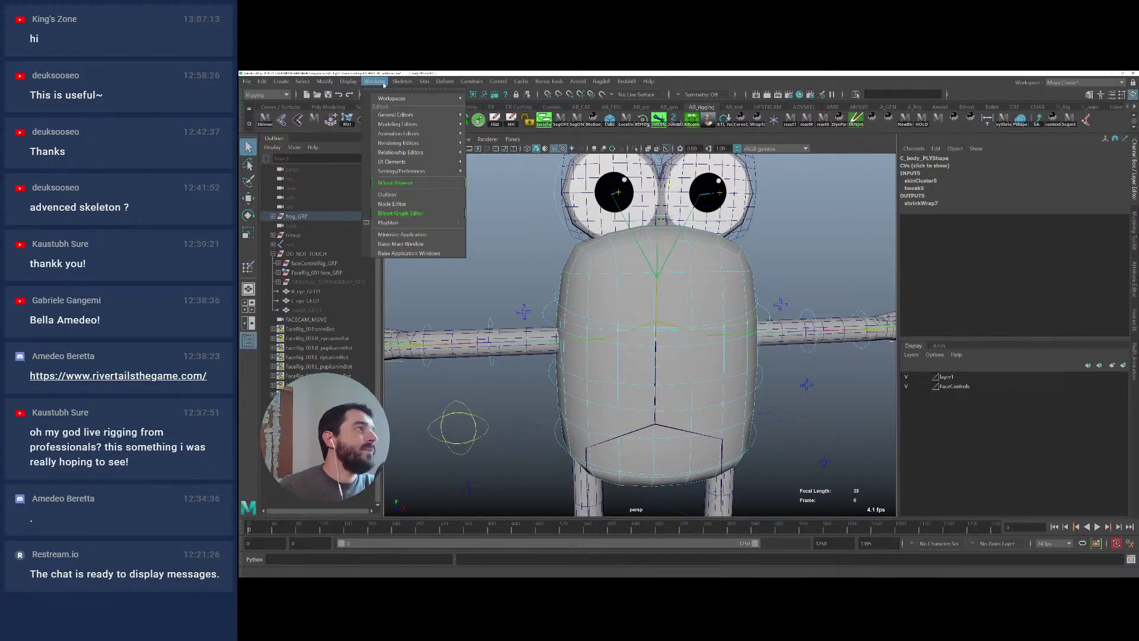
mouse_move(415, 115)
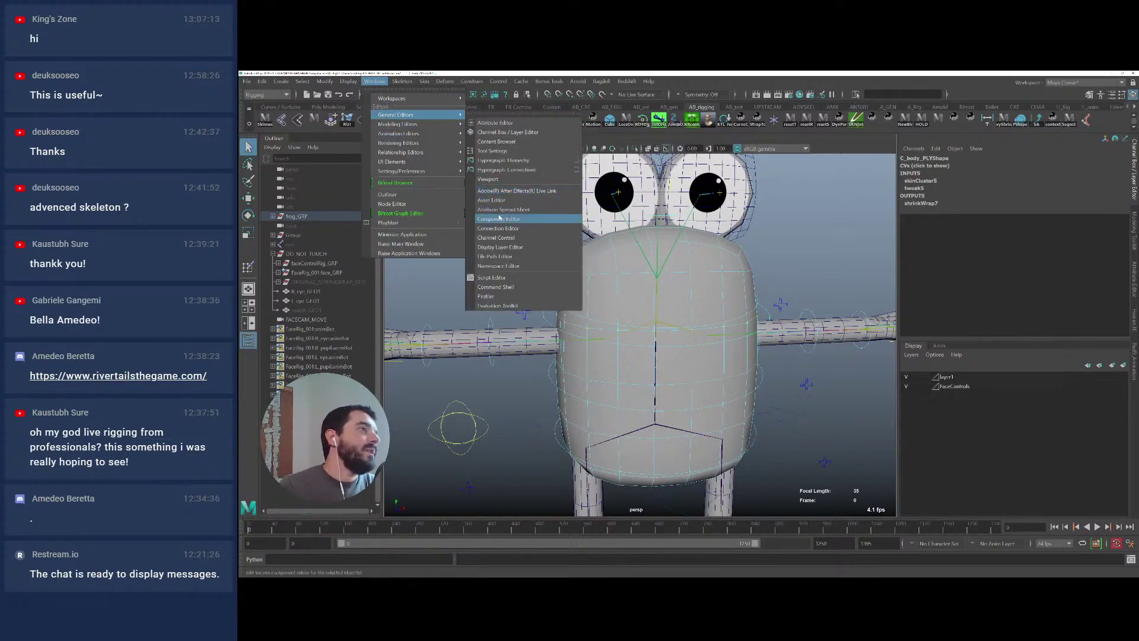
left_click(501, 219)
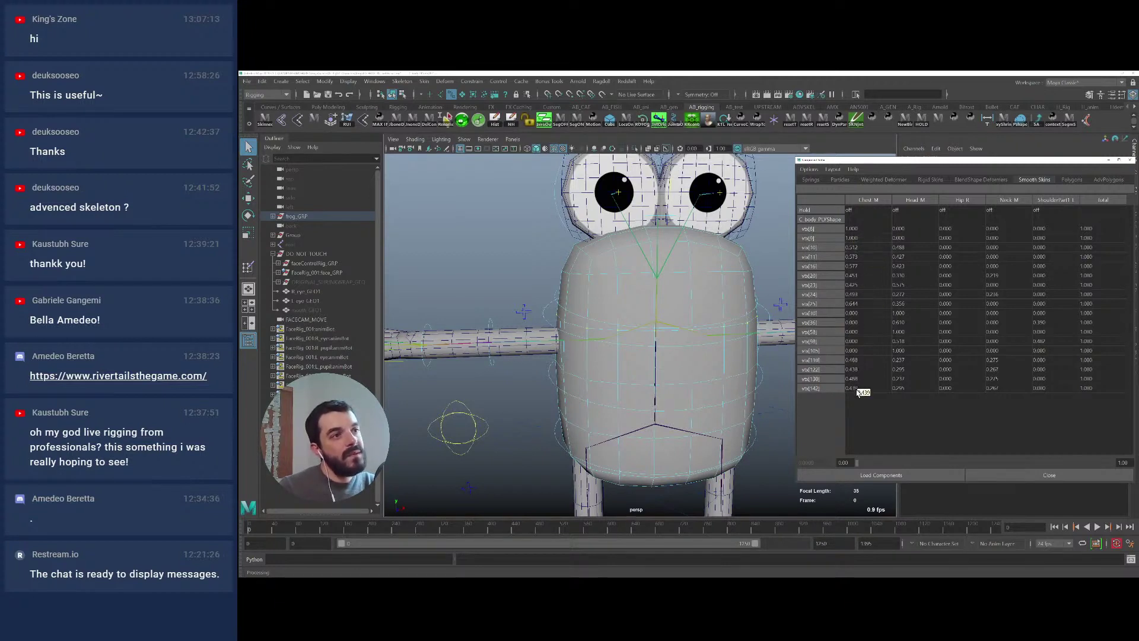
Set the Chest_M weight of all listed vertices to 0.5 and turn on Hold for that joint
left_click_drag(859, 389, 868, 231)
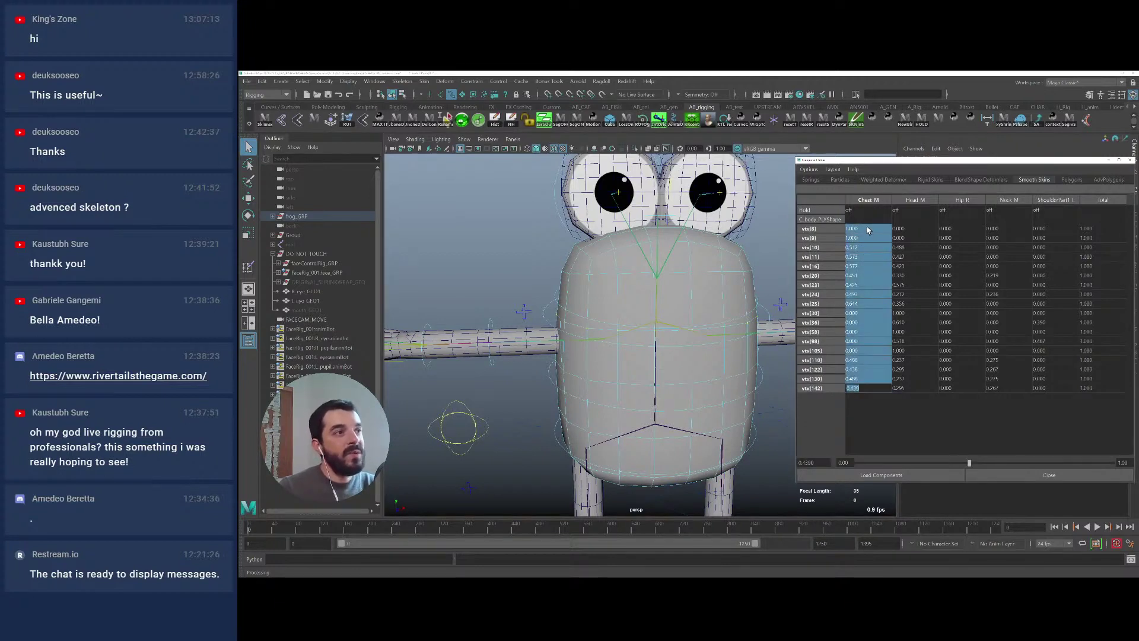
type(".5")
key("Return")
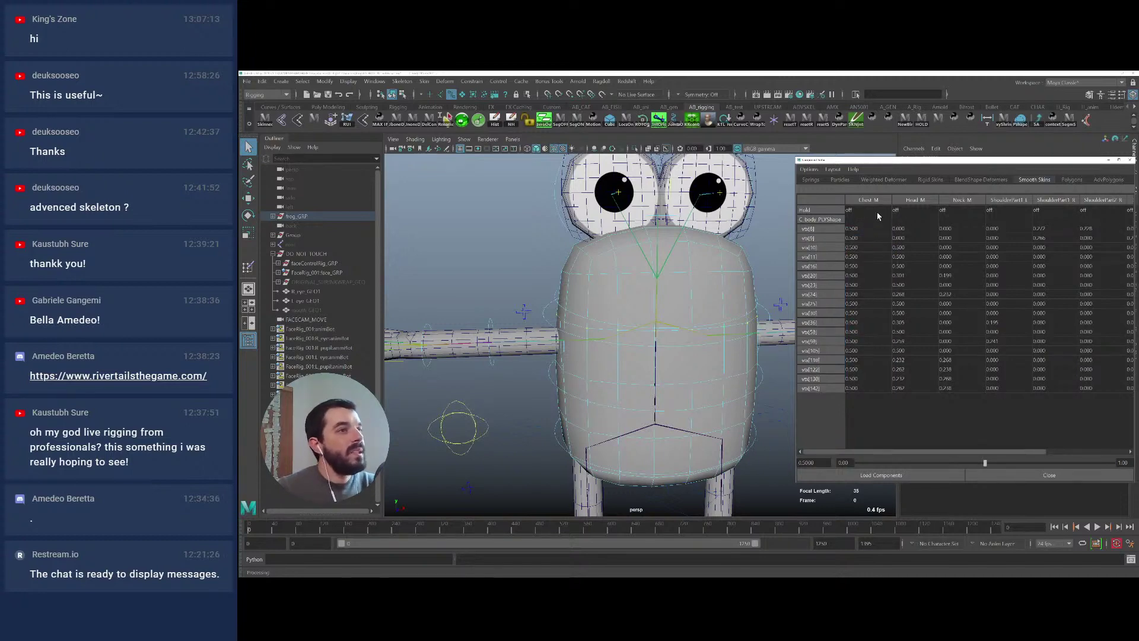
left_click(877, 212)
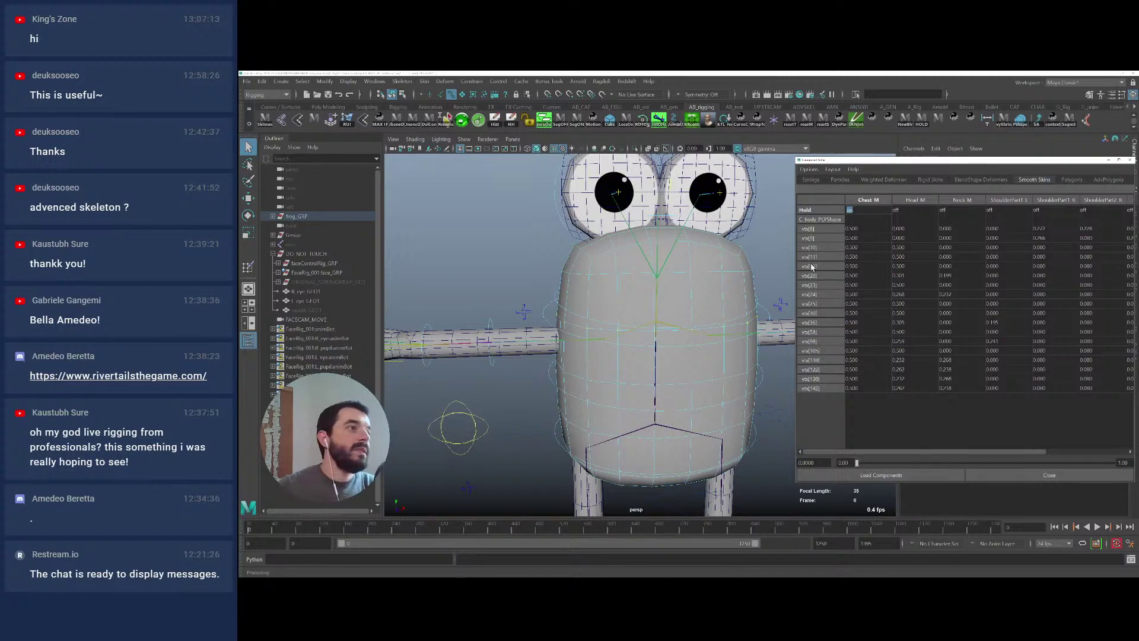
Set the Head_M weight of all listed vertices to 0.2 and turn on Hold for that joint
middle_click_drag(607, 359, 563, 354, "alt")
left_click_drag(905, 229, 914, 388)
type("0.2")
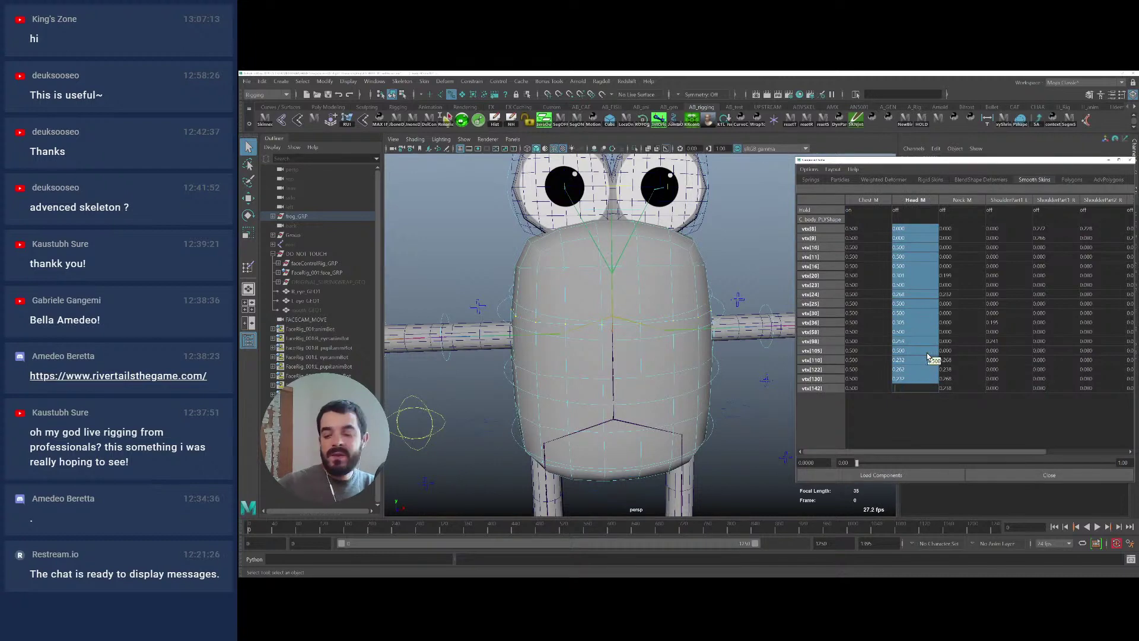
key("Return")
left_click(907, 203)
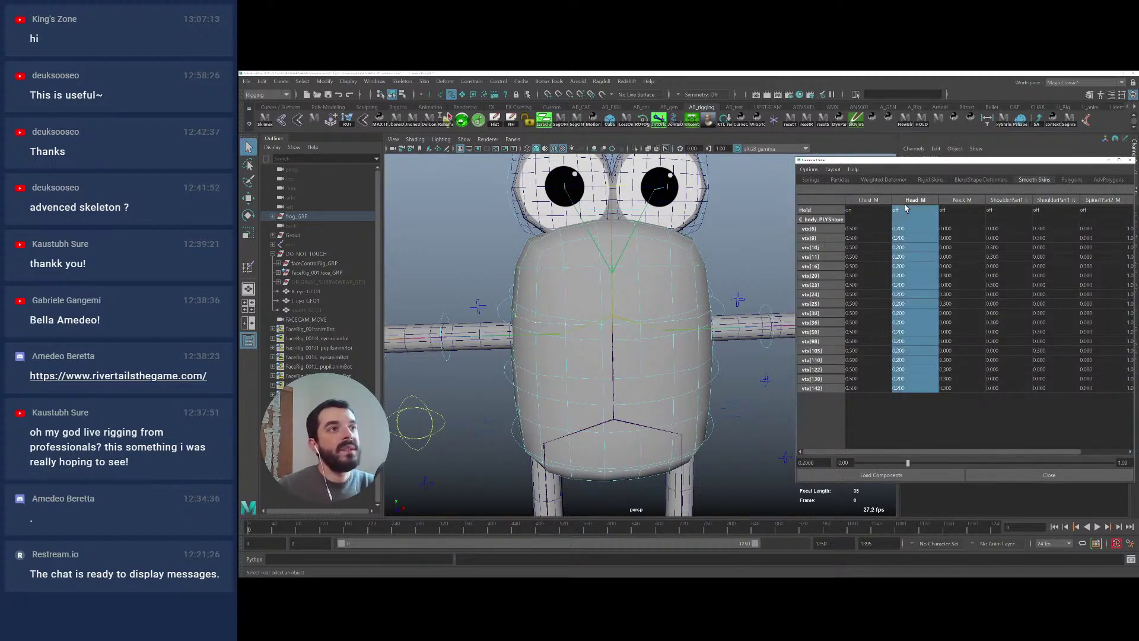
left_click(899, 211)
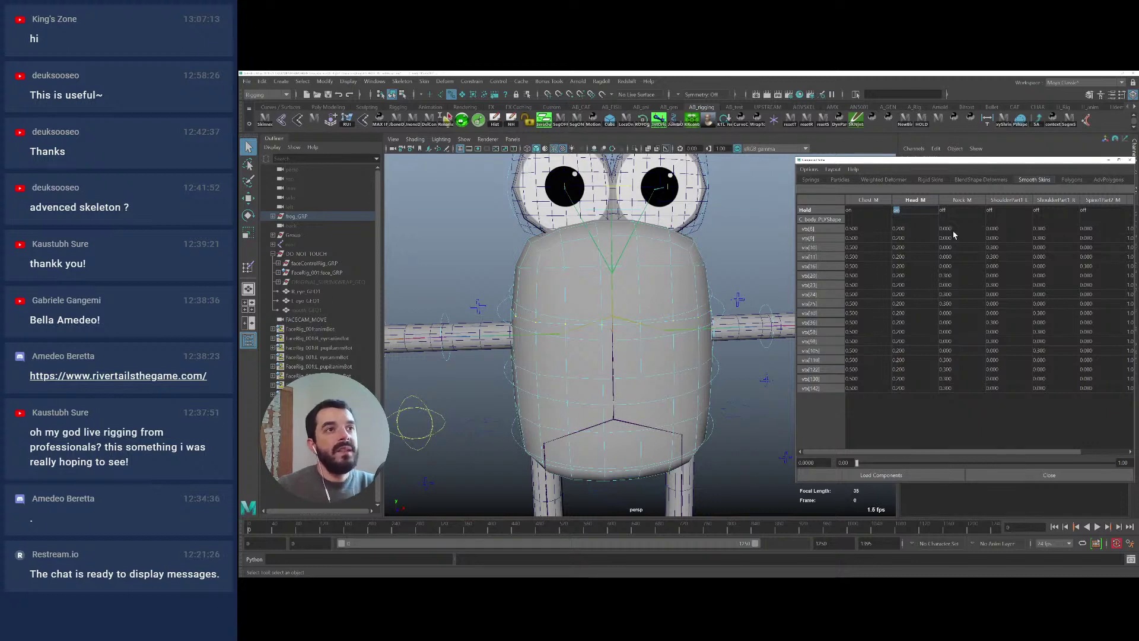
type("on")
Set the Neck_M, ShoulderPart1_L, ShoulderPart1_R and Spine1Part2_M weights of all listed vertices to 0
left_click_drag(967, 454, 1002, 453)
left_click_drag(916, 389, 1047, 232)
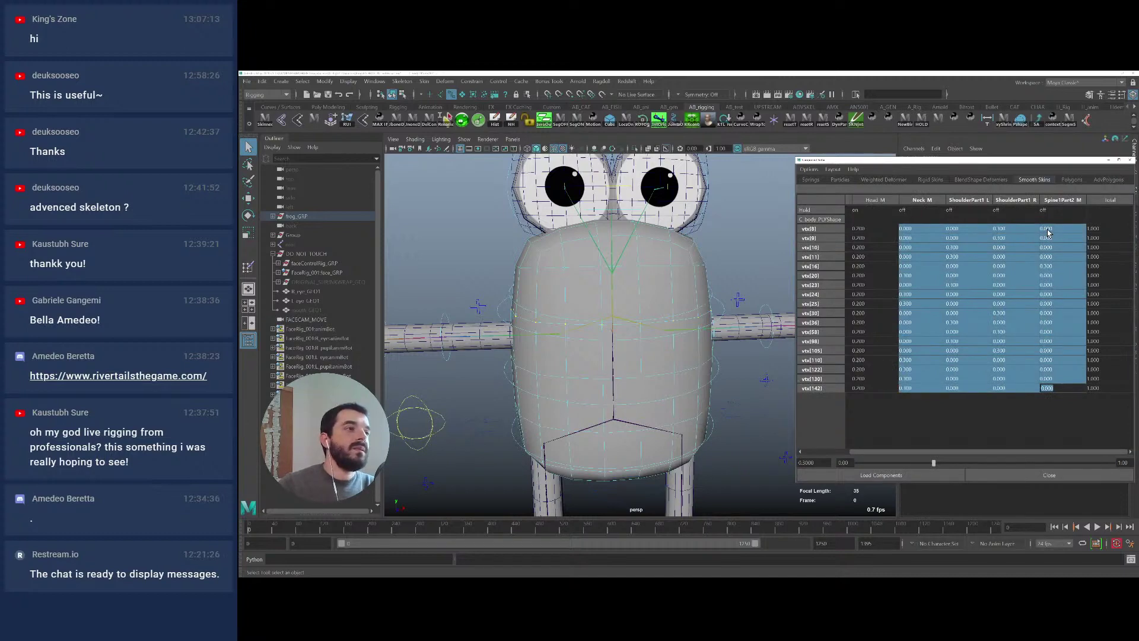
type("0")
key("Return")
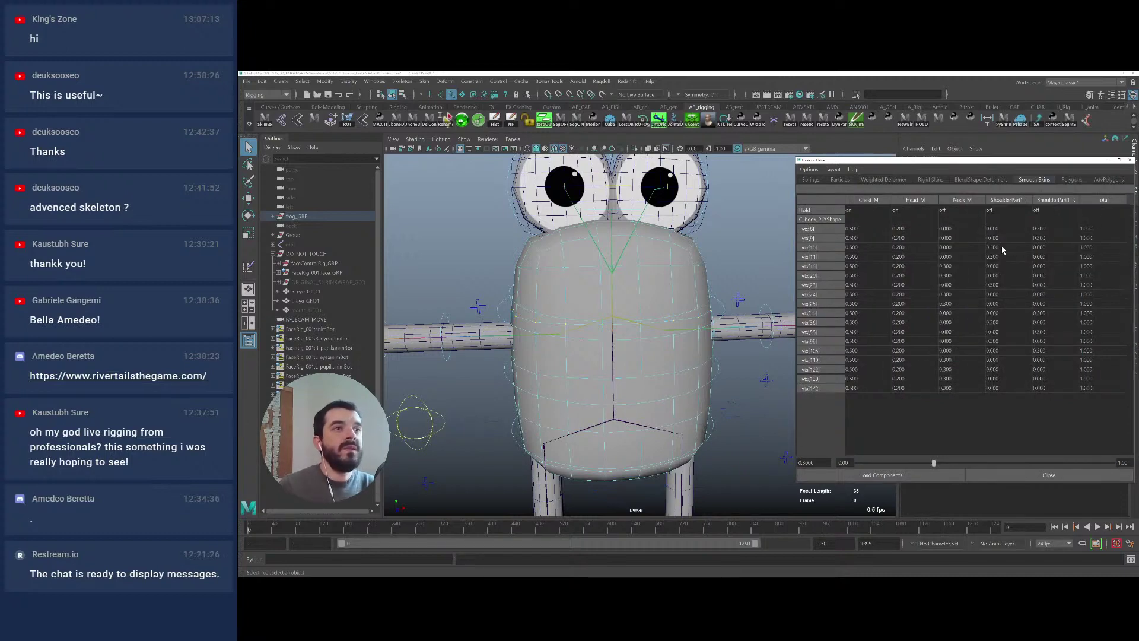
Set the ShoulderPart1_L and ShoulderPart1_R weights of all listed vertices to 0
left_click_drag(990, 229, 1039, 385)
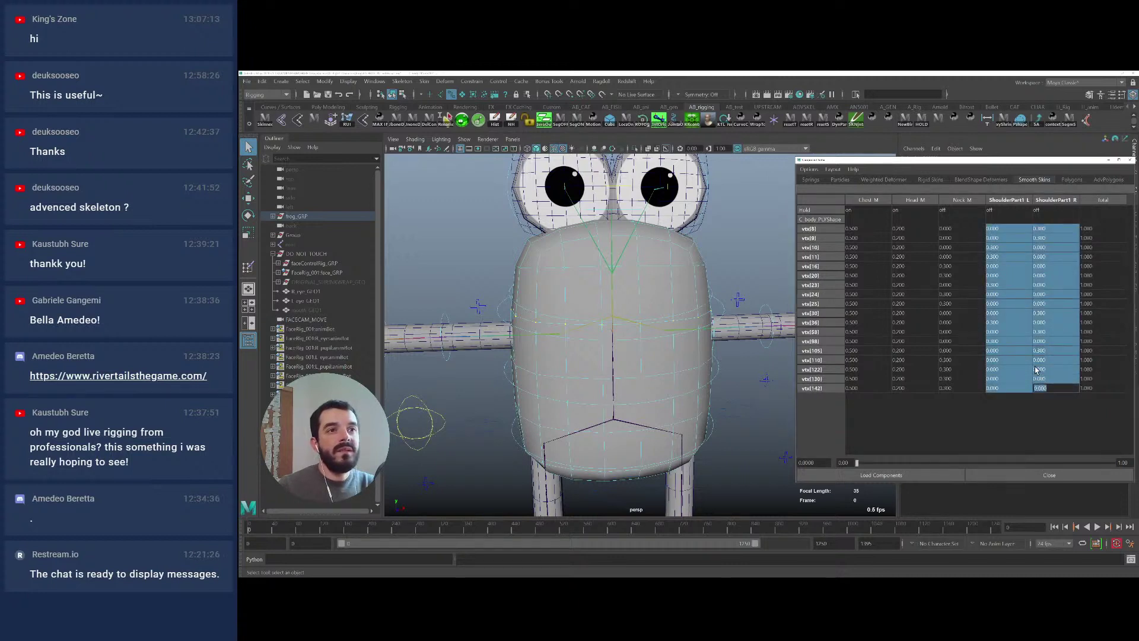
type("0")
key("Return")
Set the ShoulderPart2_L and ShoulderPart2_R weights of all listed vertices to 0
mouse_move(1081, 230)
left_mouse_down()
mouse_move(1104, 377)
mouse_move(1087, 233)
left_mouse_up()
type("0")
key("Return")
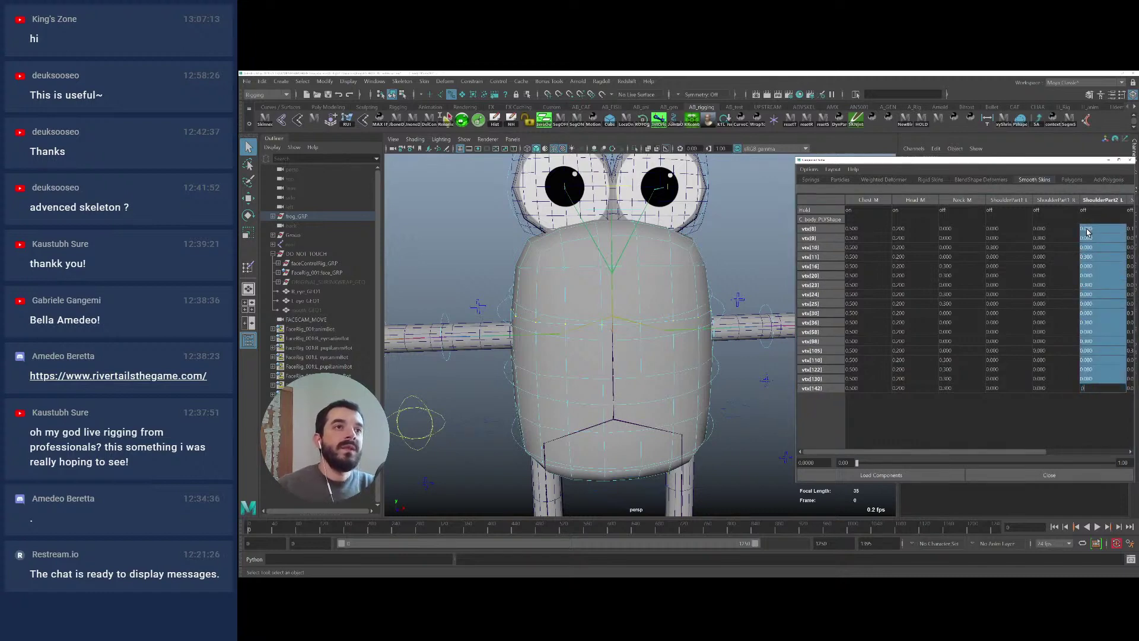
key("Return")
left_click_drag(1092, 387, 1089, 233)
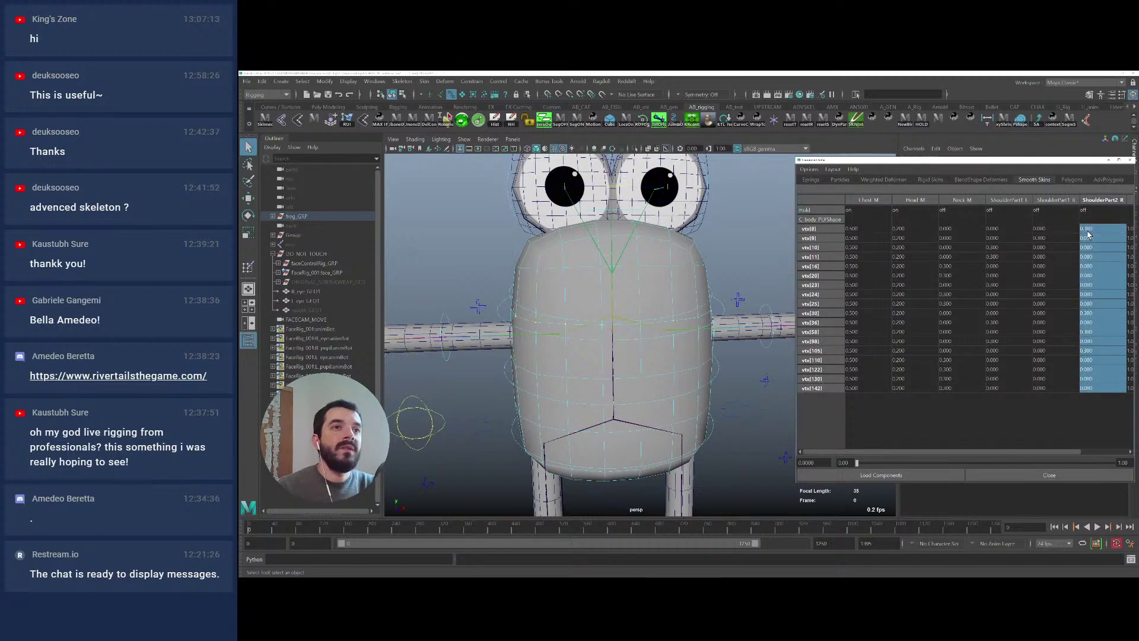
type("0")
key("Return")
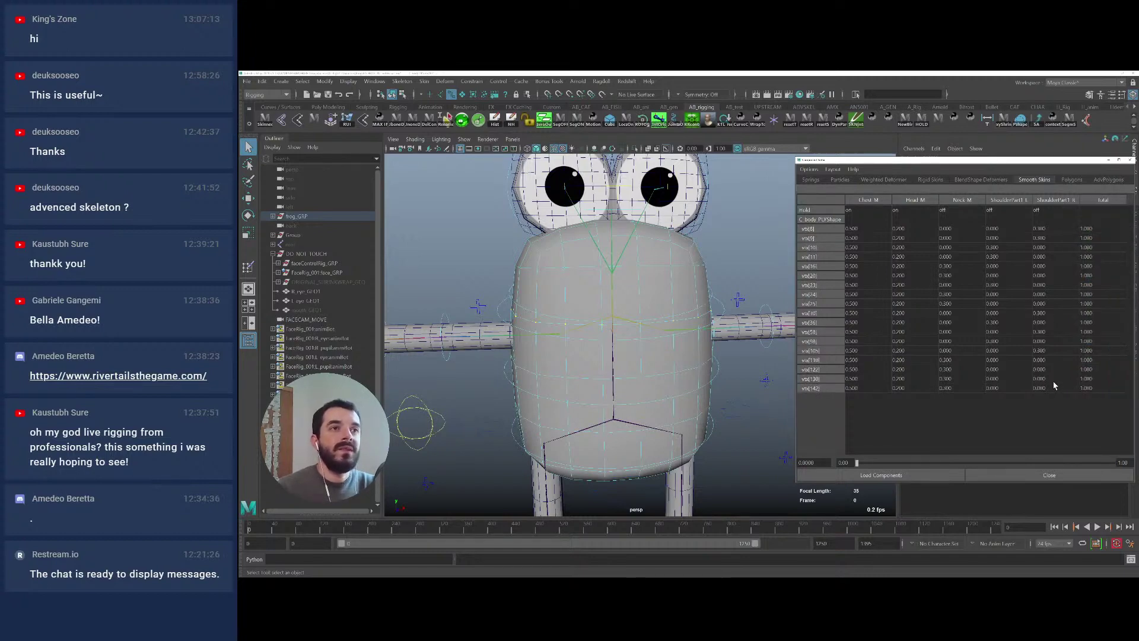
Zero the ShoulderPart1_R weight of all listed vertices again and set their Neck_M weight to 0.3
left_click_drag(1054, 386, 1046, 234)
type("0")
key("Return")
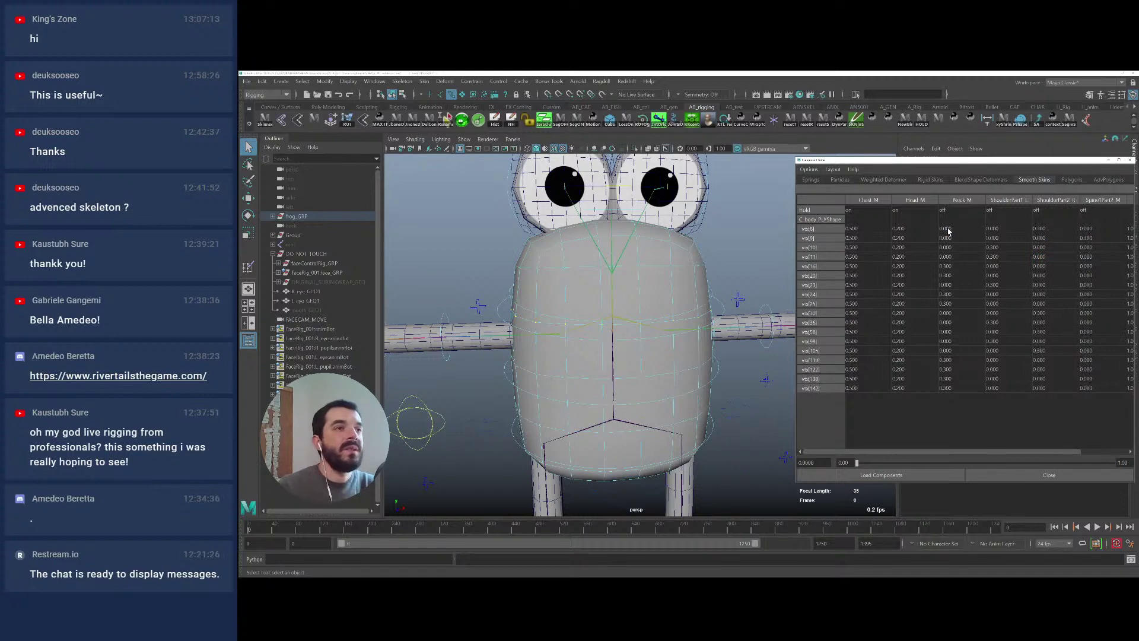
left_click_drag(947, 230, 947, 387)
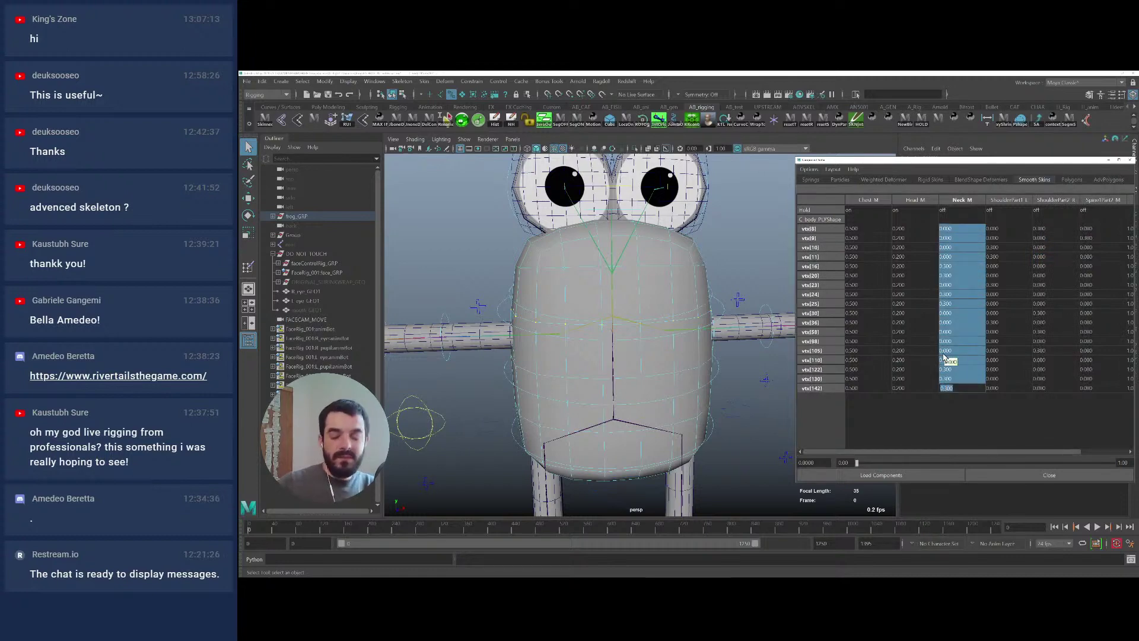
type("3")
key("Return")
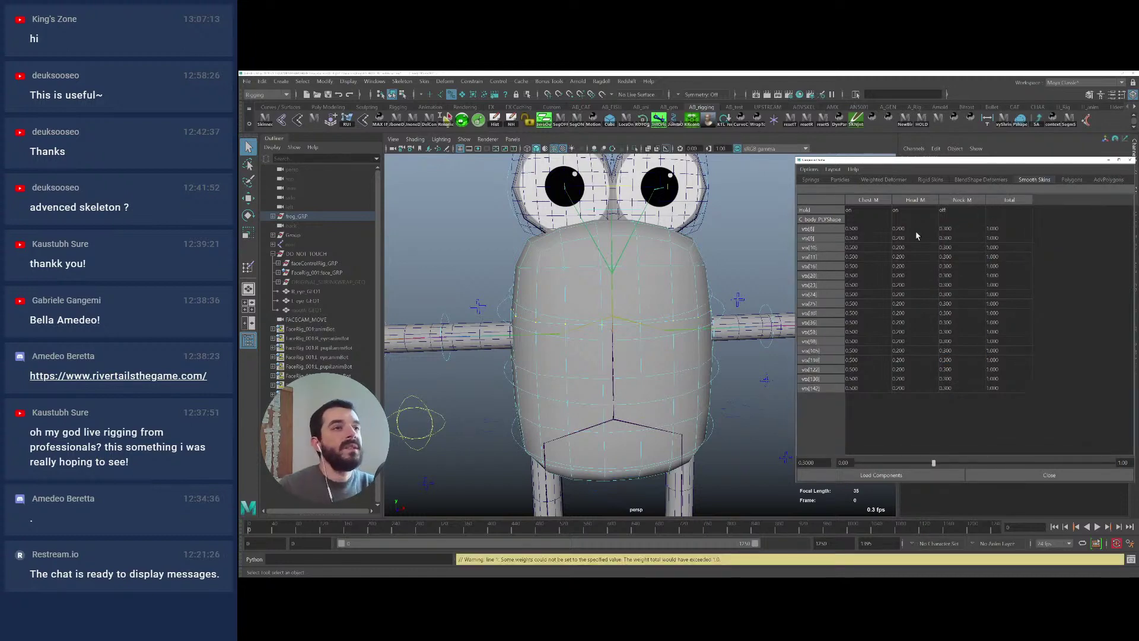
Rotate the chest control to test how the body deforms with the edited weights, and undo the rotation
left_click(500, 310)
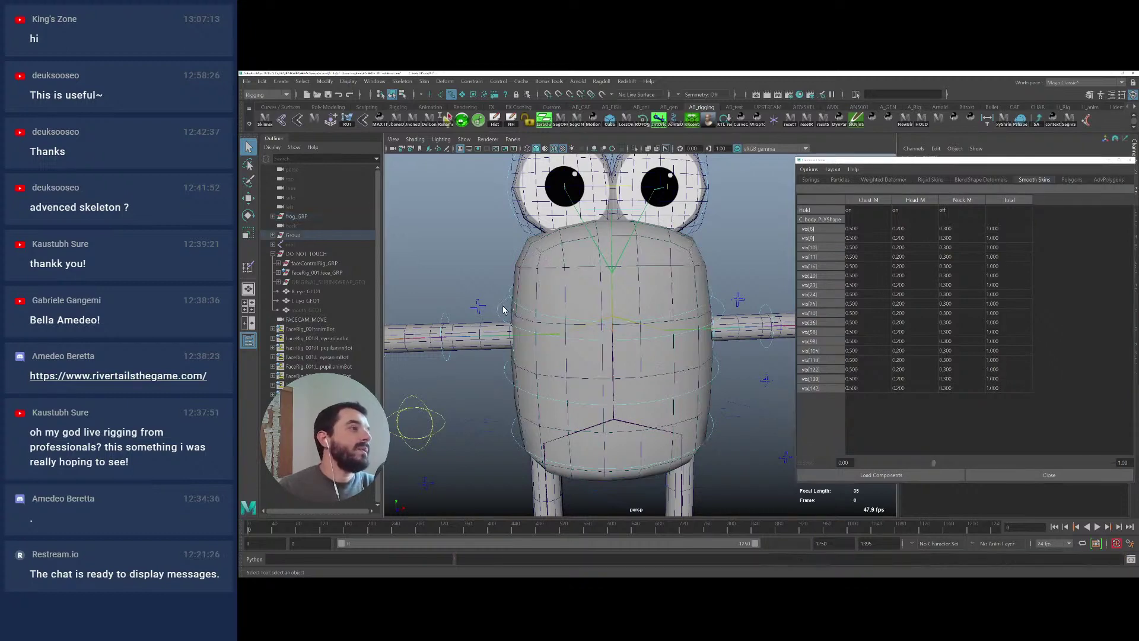
key("e")
mouse_move(614, 303)
left_mouse_down()
mouse_move(613, 284)
mouse_move(608, 312)
mouse_move(604, 297)
left_mouse_up()
mouse_move(606, 283)
left_mouse_down()
mouse_move(605, 324)
mouse_move(604, 281)
left_mouse_up()
key("q")
key("ctrl+z")
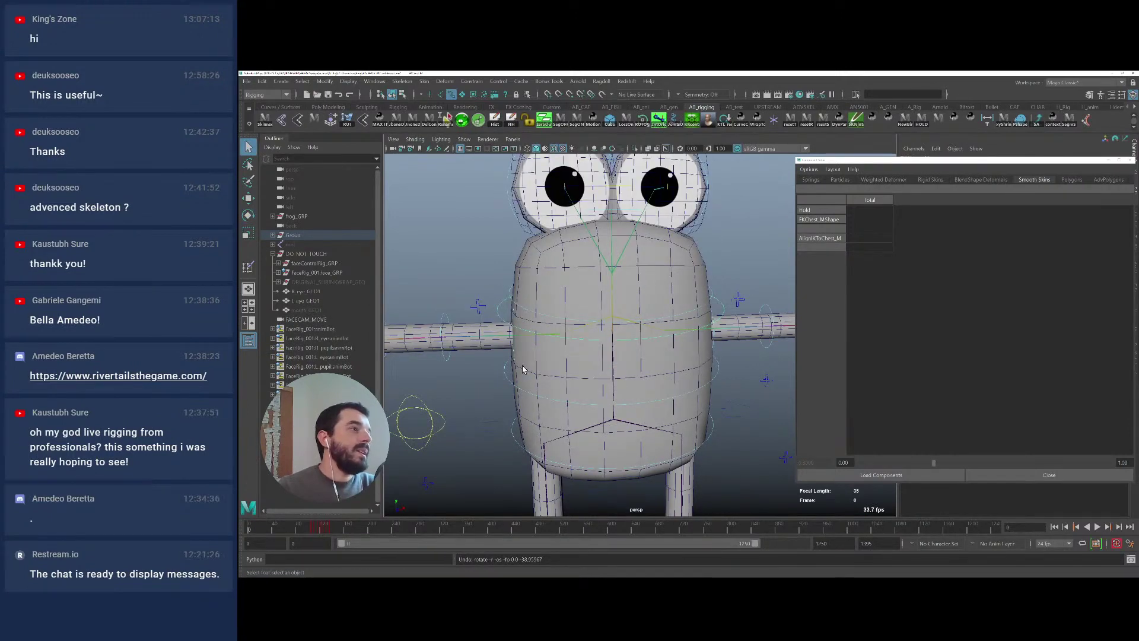
Select the horizontal vertex loop around the frog body's belly for smooth-skin weight editing and bring its weight table into full view
left_click(523, 370)
right_click_drag(523, 370, 476, 317)
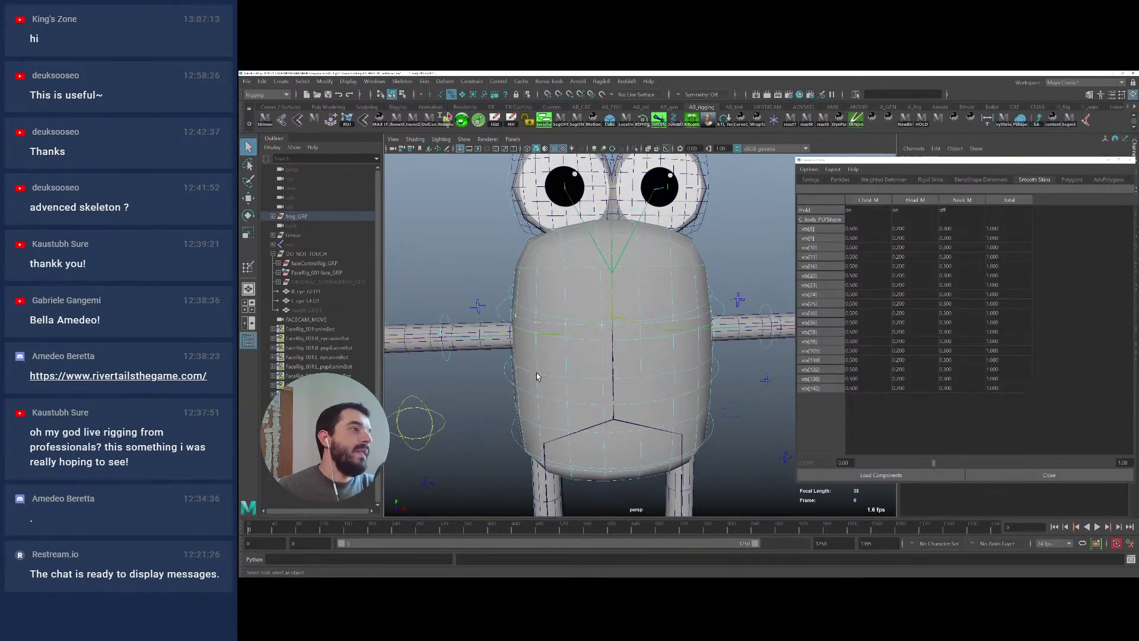
left_click(553, 390)
double_click(567, 378, "shift")
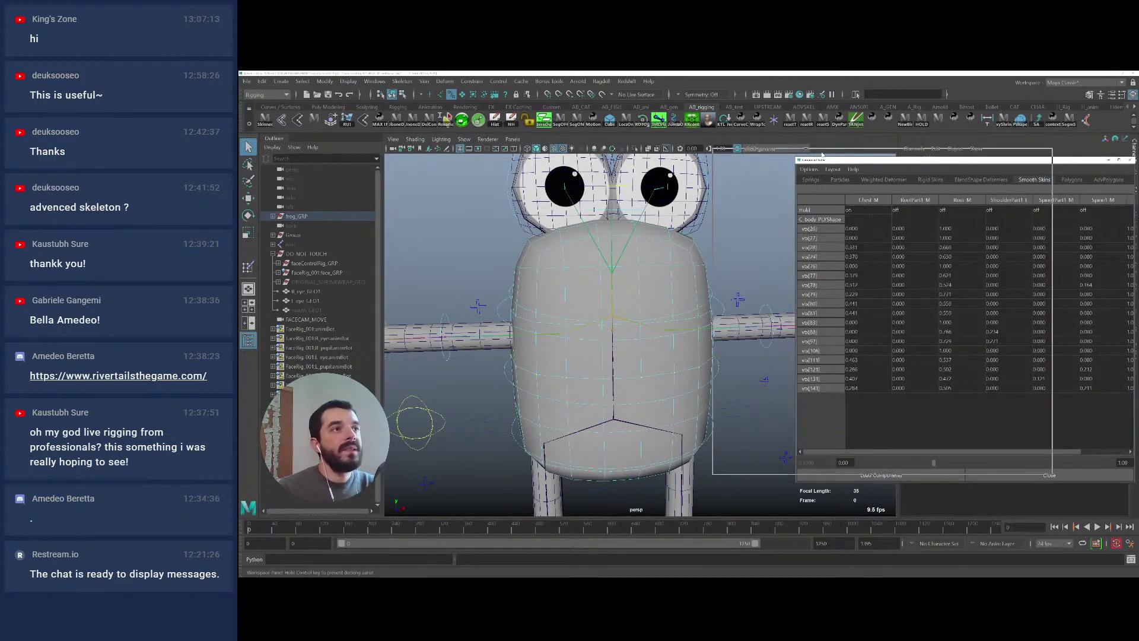
left_click_drag(904, 161, 821, 153)
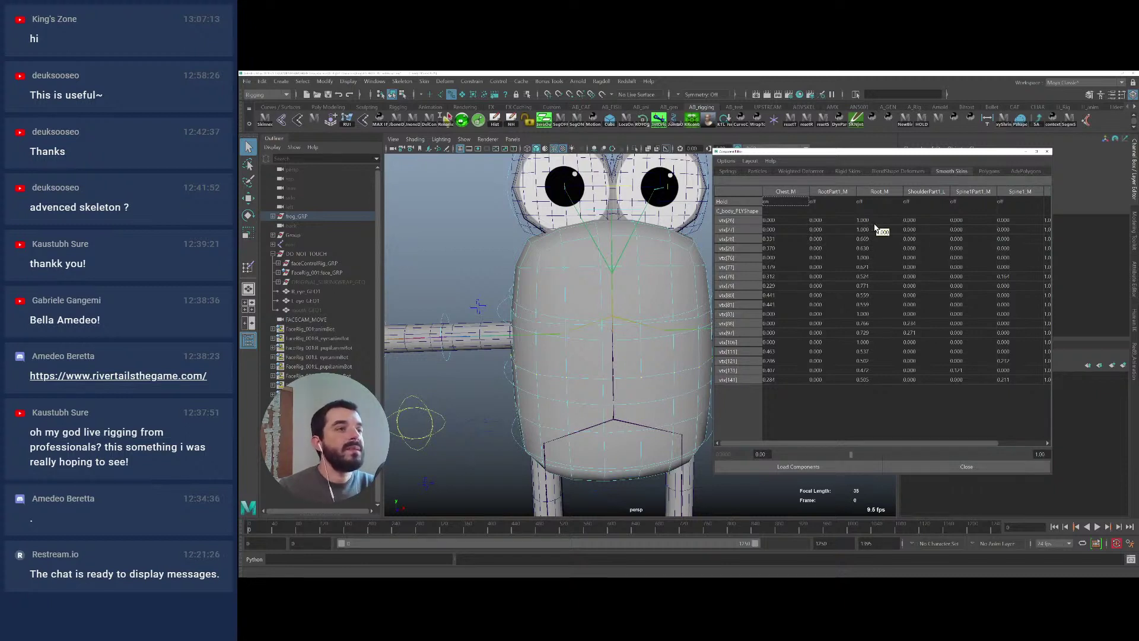
Try to set the Root_M weights of the whole belly vertex loop to 0.8 while Chest_M is held
left_click_drag(874, 226, 872, 379)
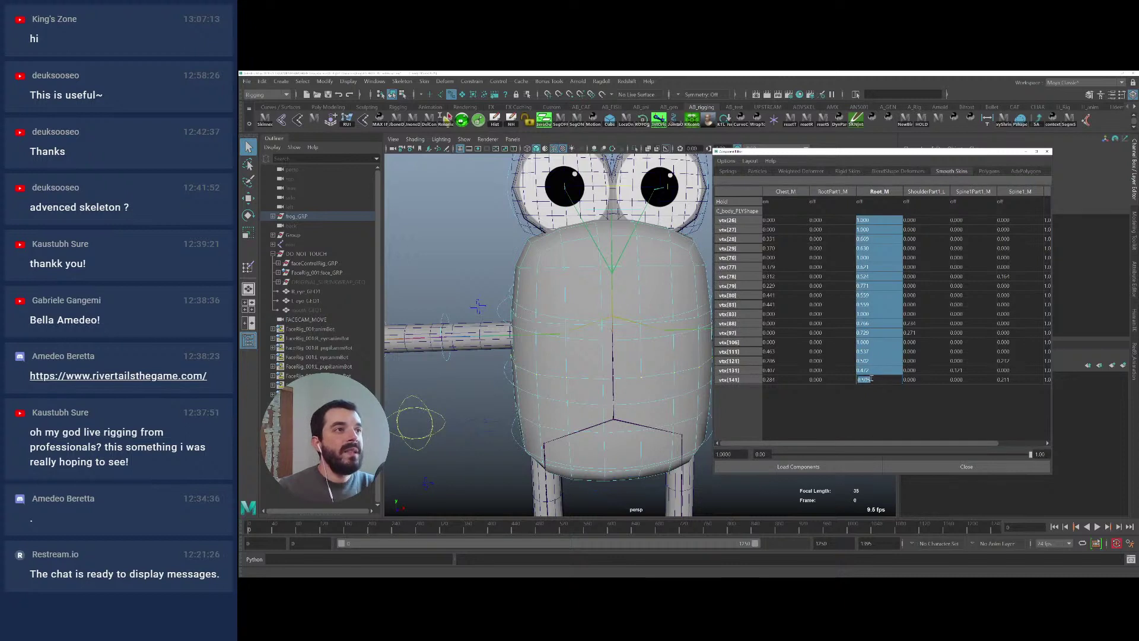
type("0.8")
key("Return")
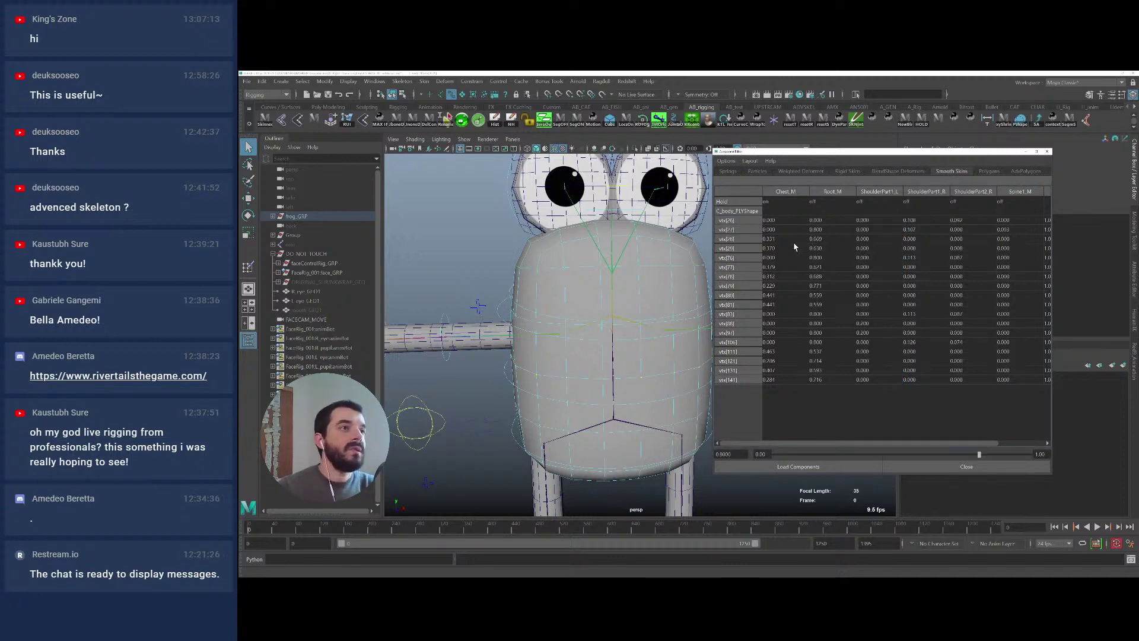
left_click_drag(784, 220, 834, 378)
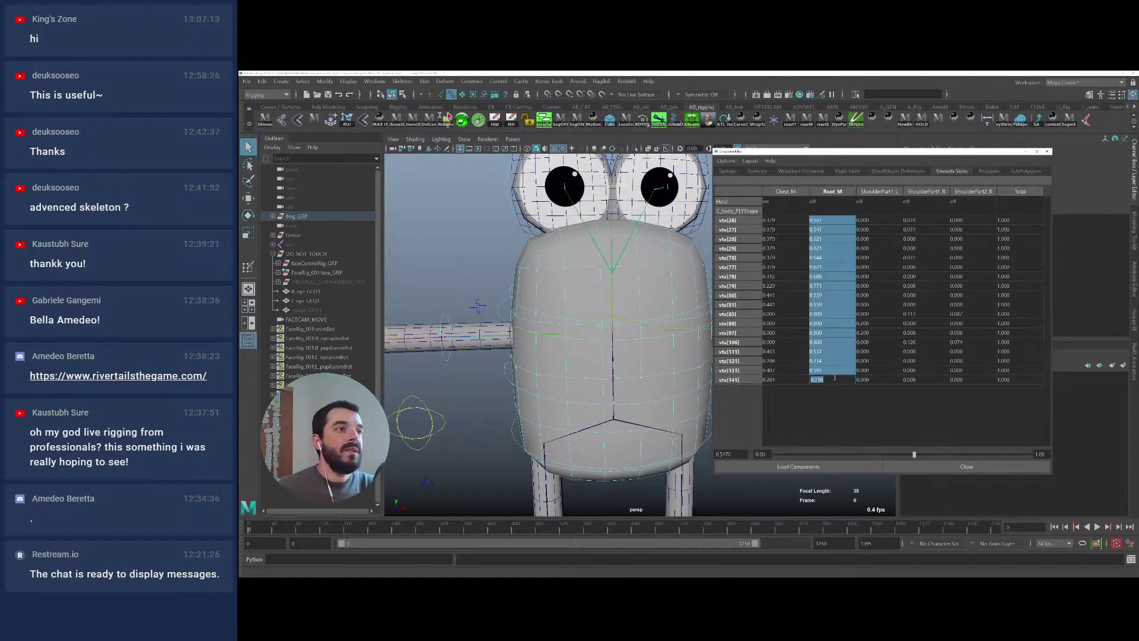
key("Return")
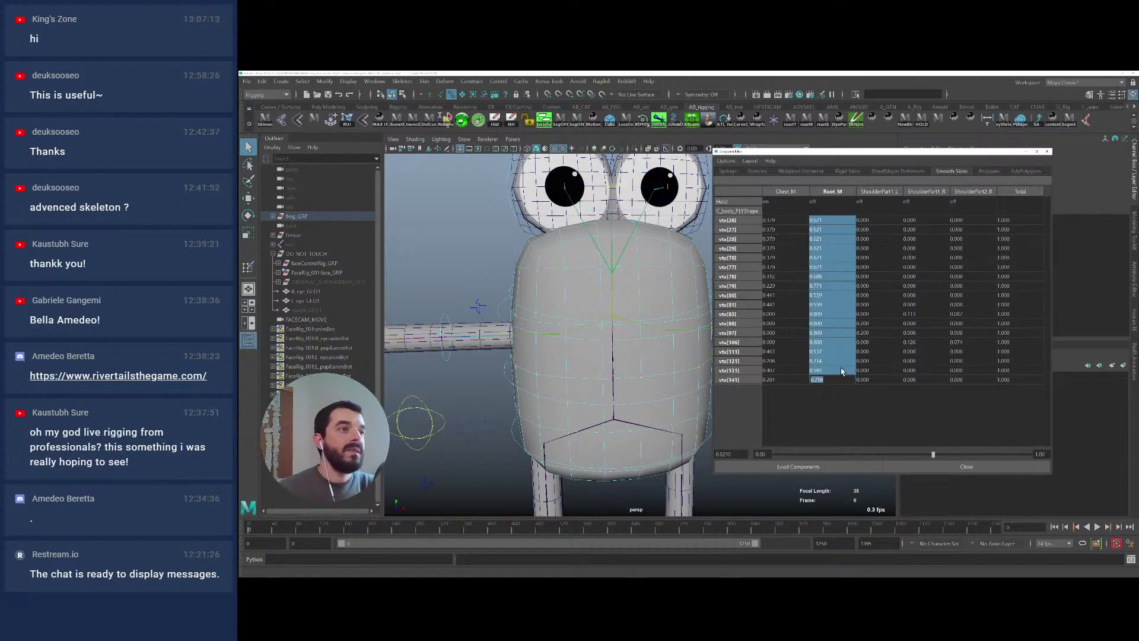
Weight the loop 0.8 to Root_M with Chest_M's hold released, and 0.2 to Chest_M with Root_M held
left_click(769, 202)
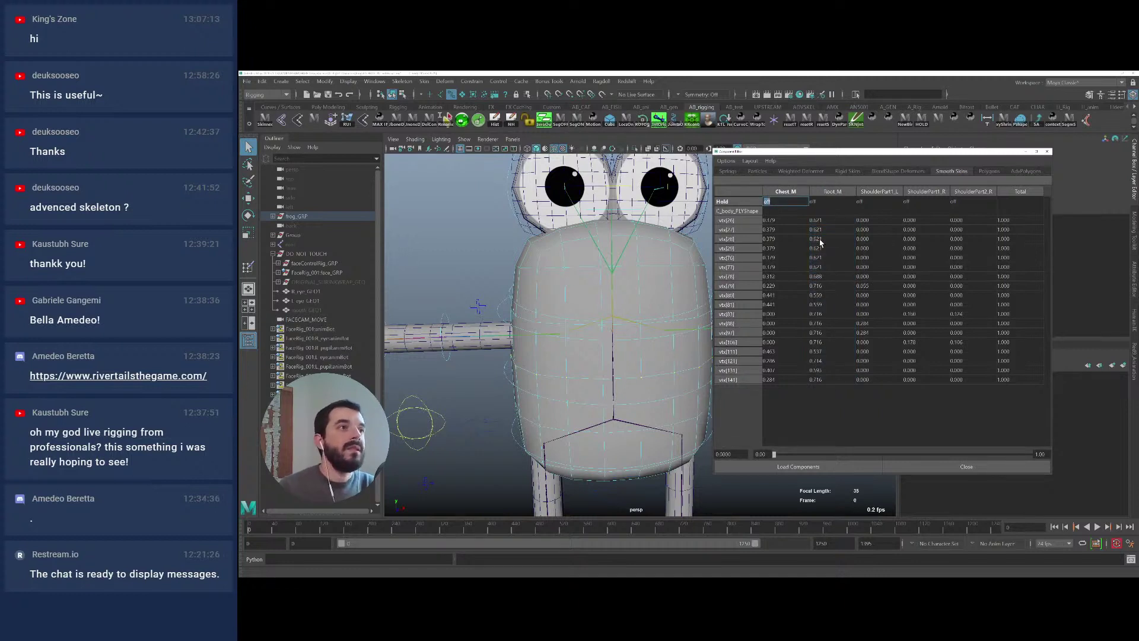
left_click_drag(823, 220, 823, 378)
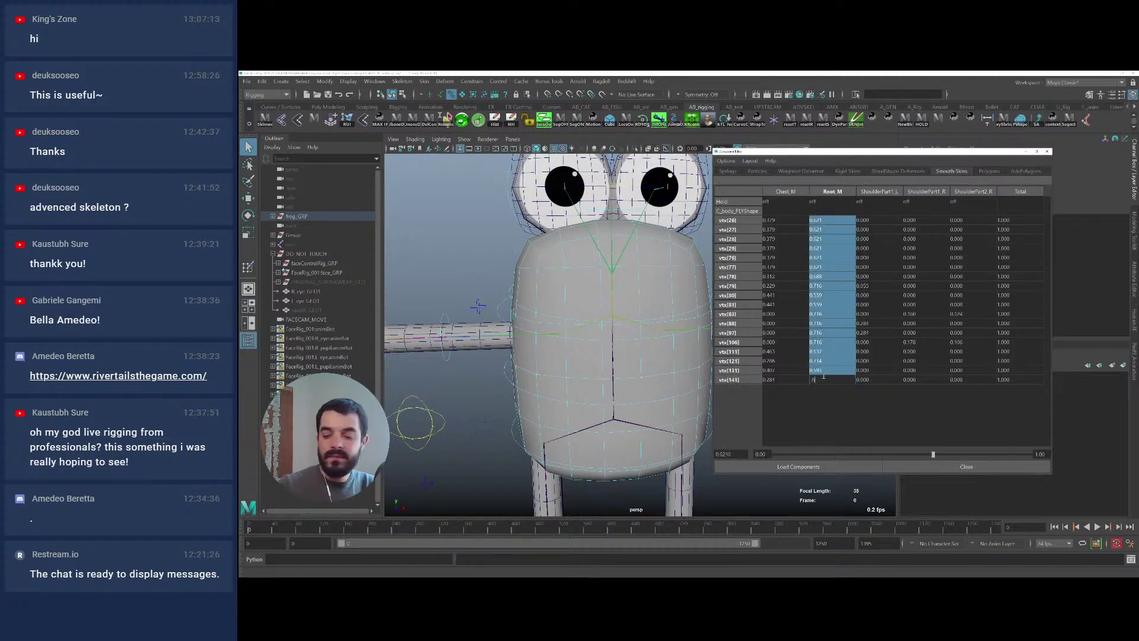
key("Return")
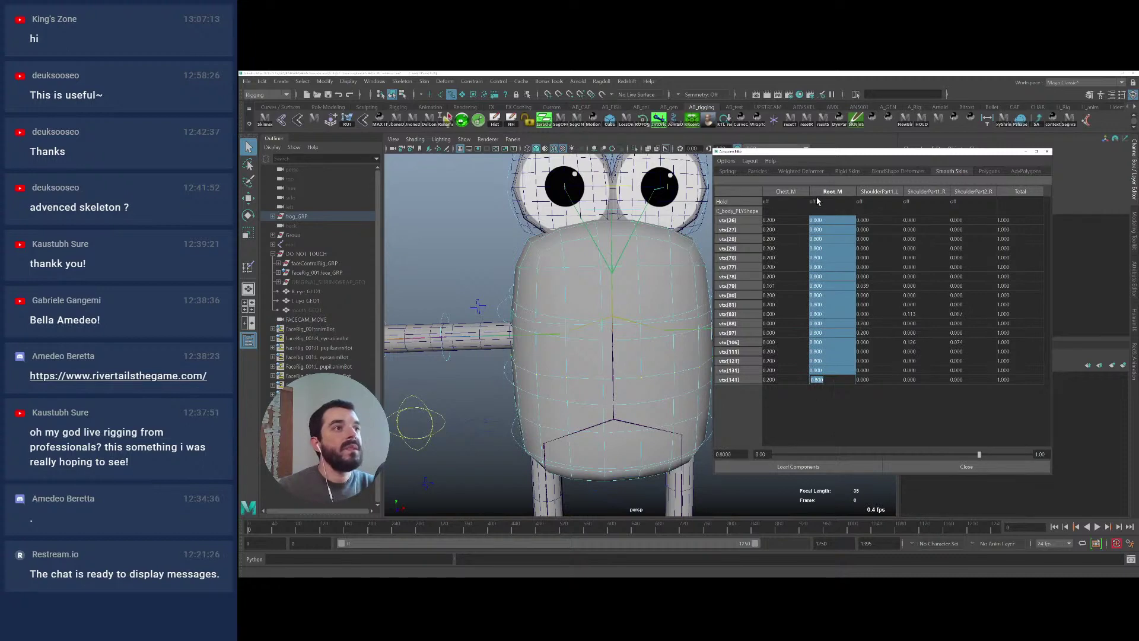
left_click(818, 202)
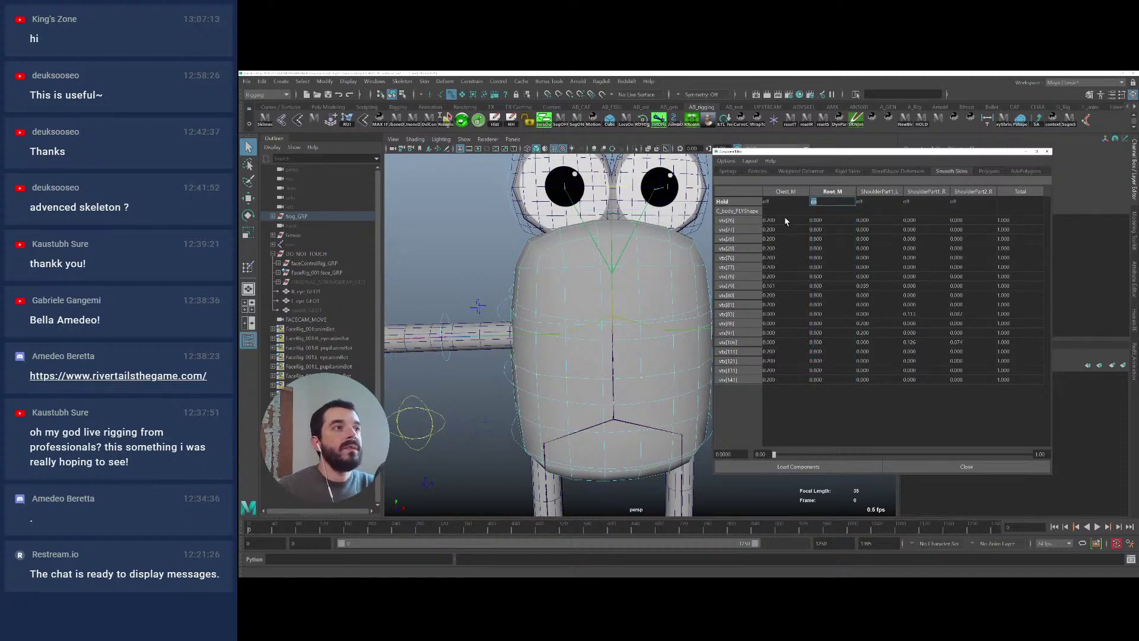
left_click_drag(785, 221, 781, 385)
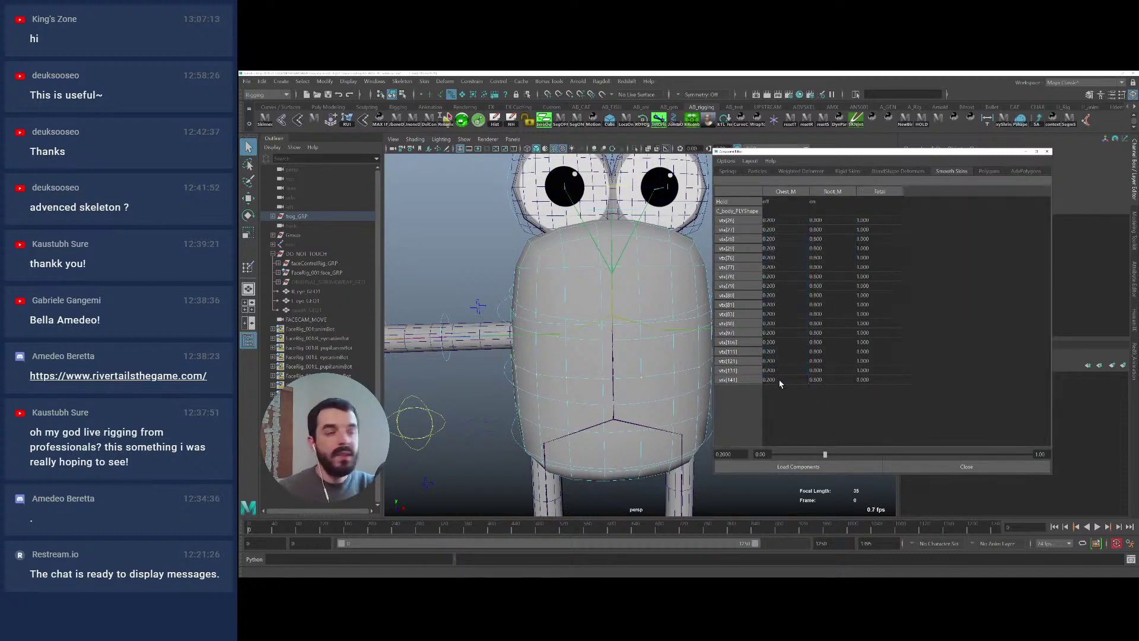
Test the body deformation by rotating the FKSpine1_M control, and undo the rotation
left_click(508, 378)
key("e")
left_click_drag(617, 359, 589, 381)
key("ctrl+z")
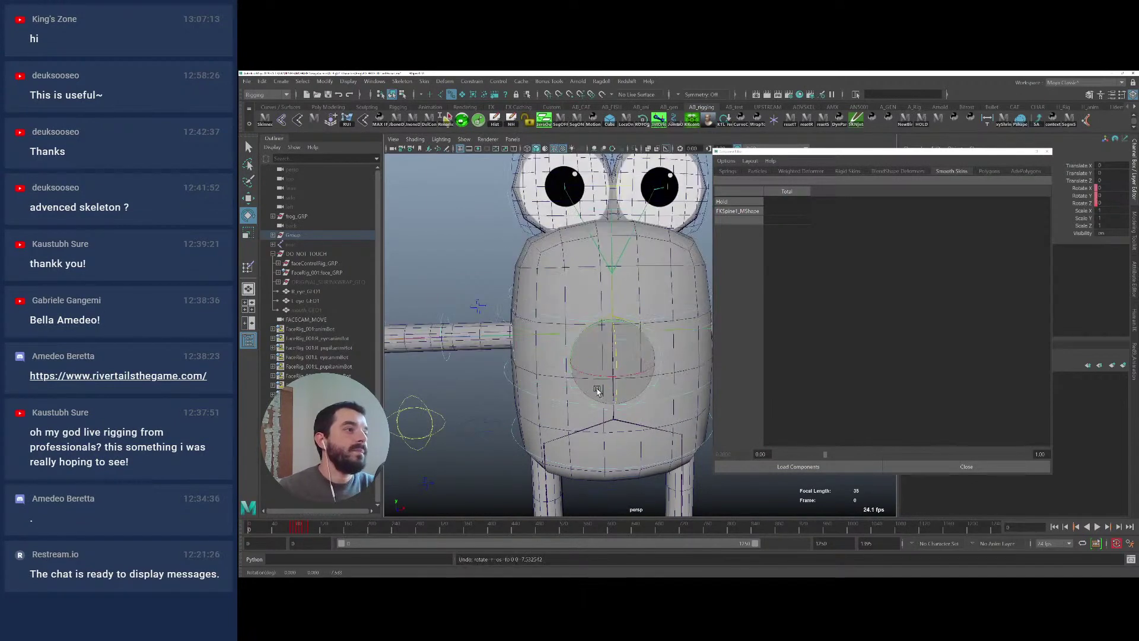
Show the last hidden mouth geometry again
middle_click_drag(600, 368, 553, 389, "alt")
key("q")
key("ctrl+shift+h")
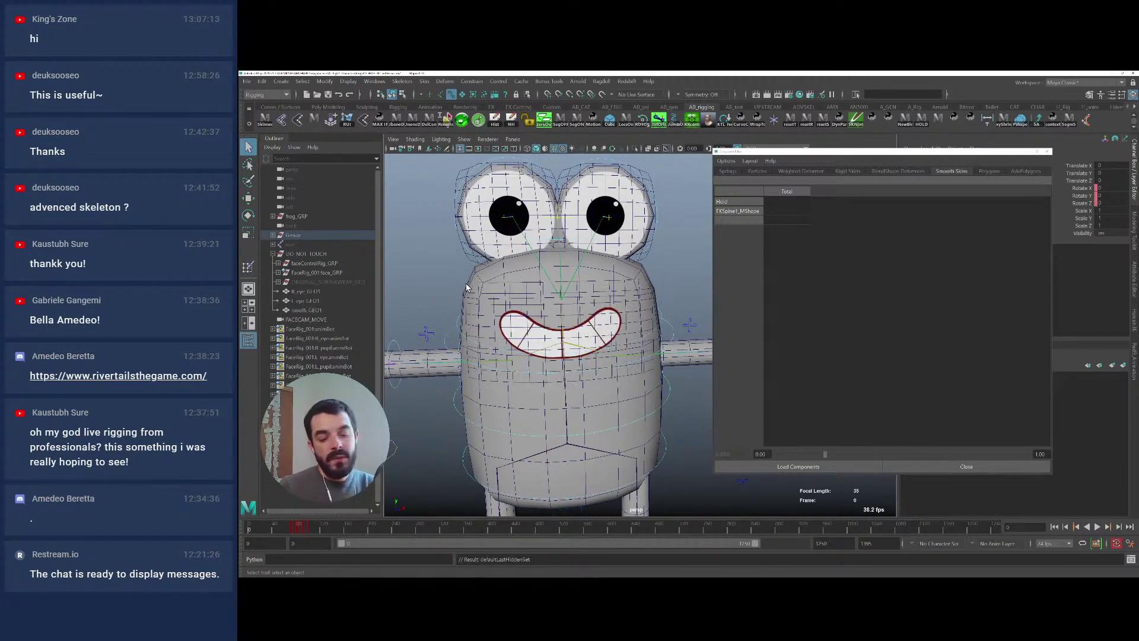
Test the body and mouth deformation by rotating the FKChest_M control, and undo the rotation
middle_click_drag(494, 325, 513, 328, "alt")
left_click(467, 334)
key("e")
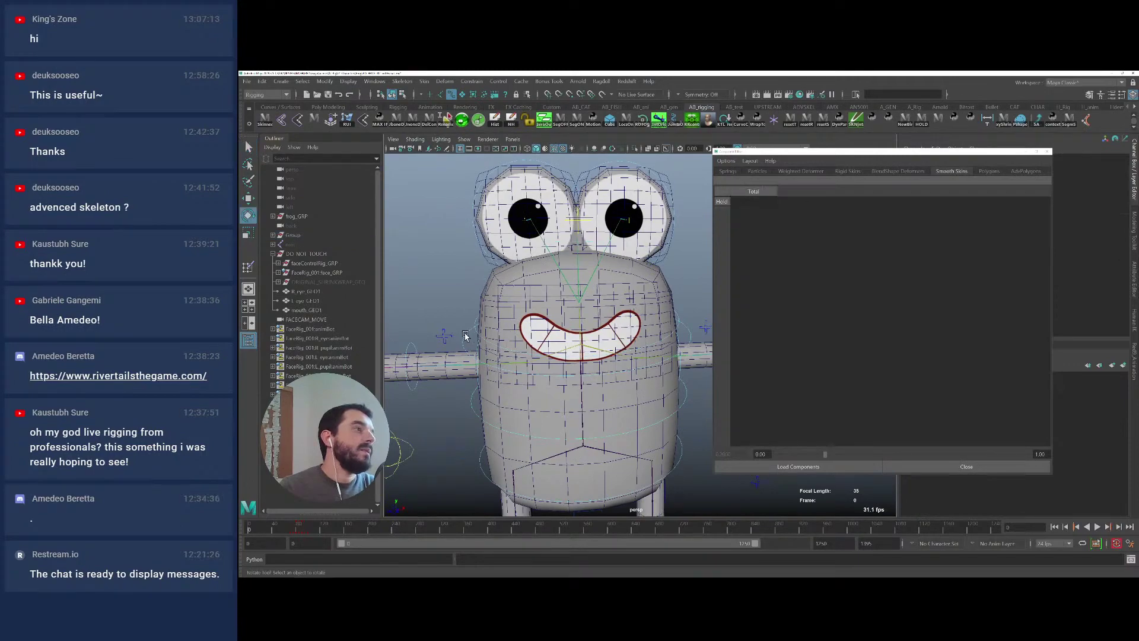
left_click_drag(581, 326, 568, 301)
key("ctrl+z")
key("ctrl+z")
key("ctrl+z")
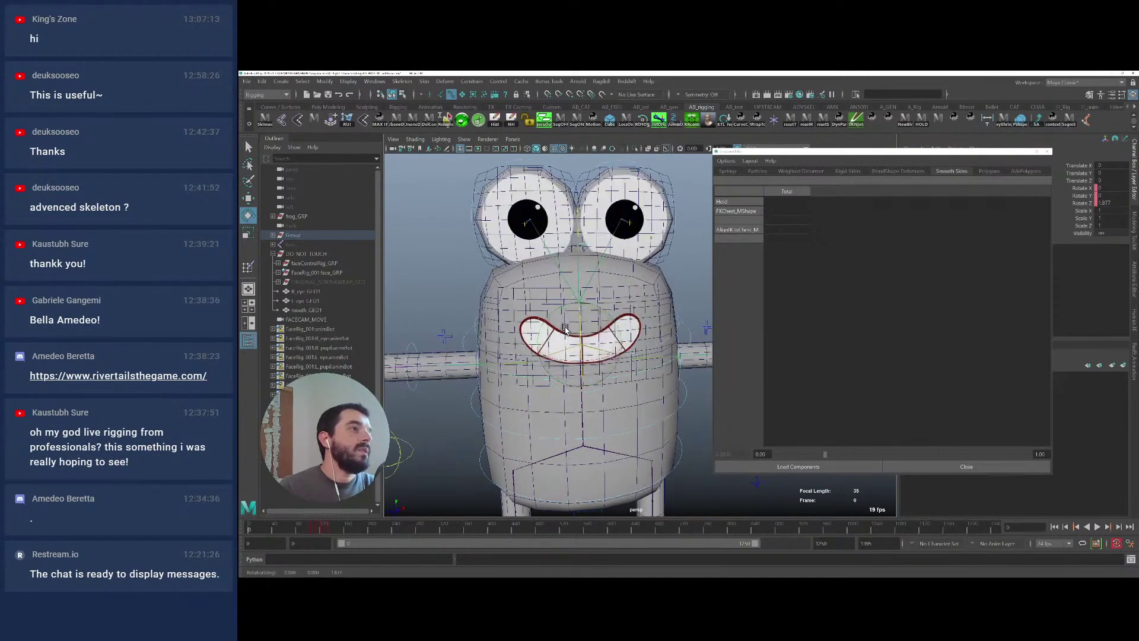
Test the deformation by rotating the FKNeck_M control, and undo the rotation
key("q")
left_click(480, 324)
key("e")
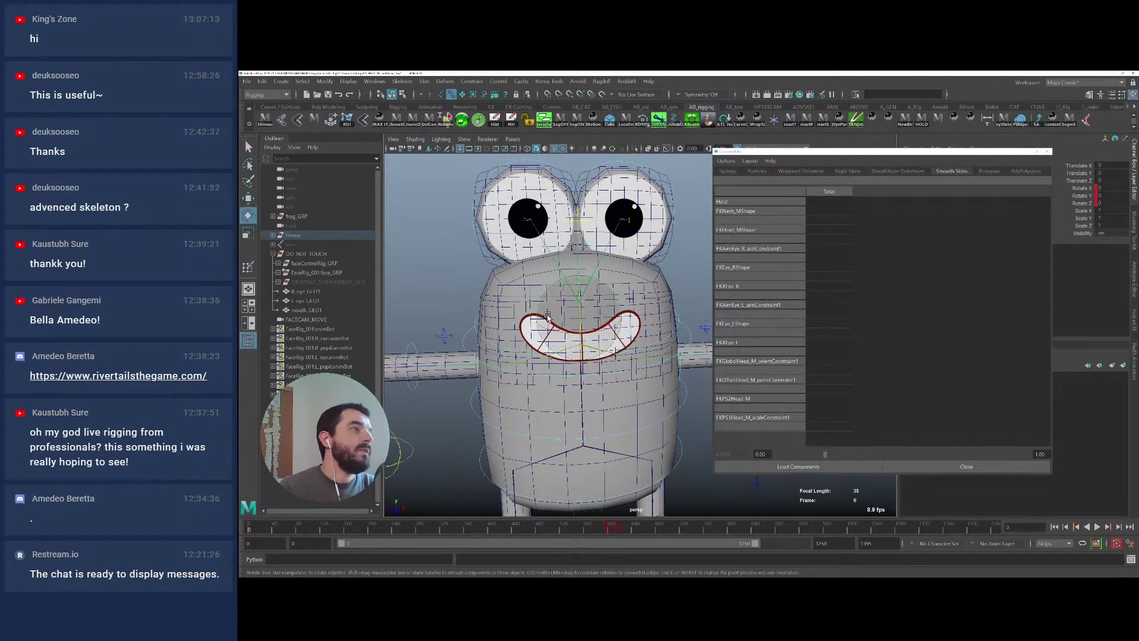
left_click_drag(580, 308, 770, 243)
key("ctrl+z")
Close the Component Editor
scroll(561, 282, "down", 5)
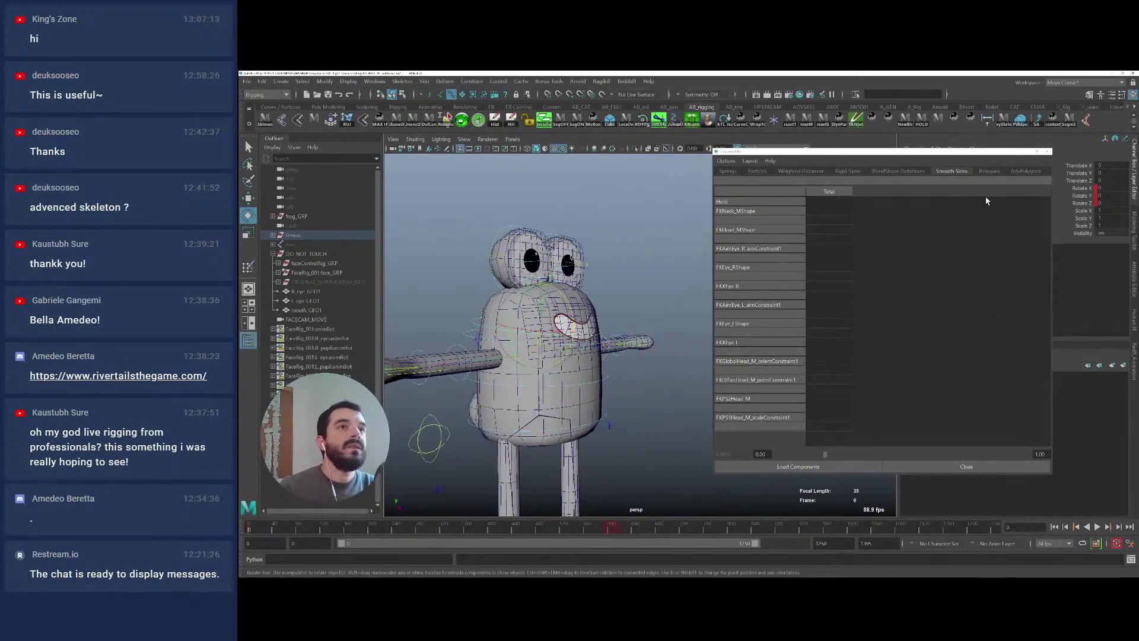
left_click(969, 466)
left_click_drag(656, 375, 736, 356, "alt")
middle_click_drag(735, 356, 792, 397, "alt")
left_click_drag(792, 398, 649, 380, "alt")
scroll(642, 264, "up", 5)
key("q")
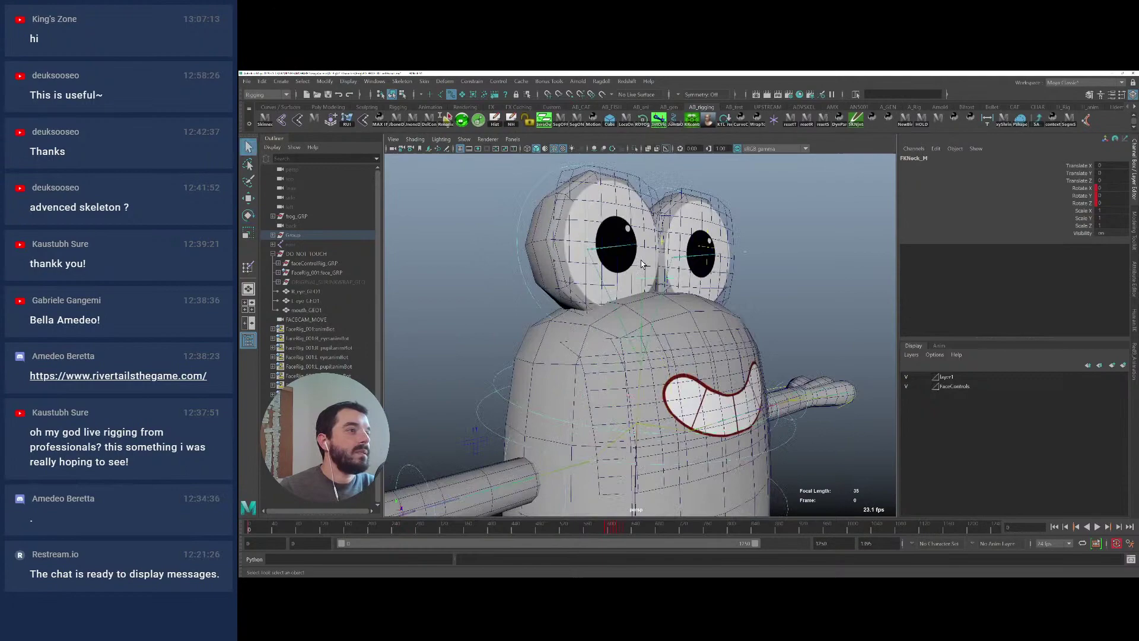
Test how the mouth follows the body by rotating the FKHead_M control, and undo the rotation
left_click(661, 285)
key("e")
left_click_drag(664, 339, 606, 269)
key("ctrl+z")
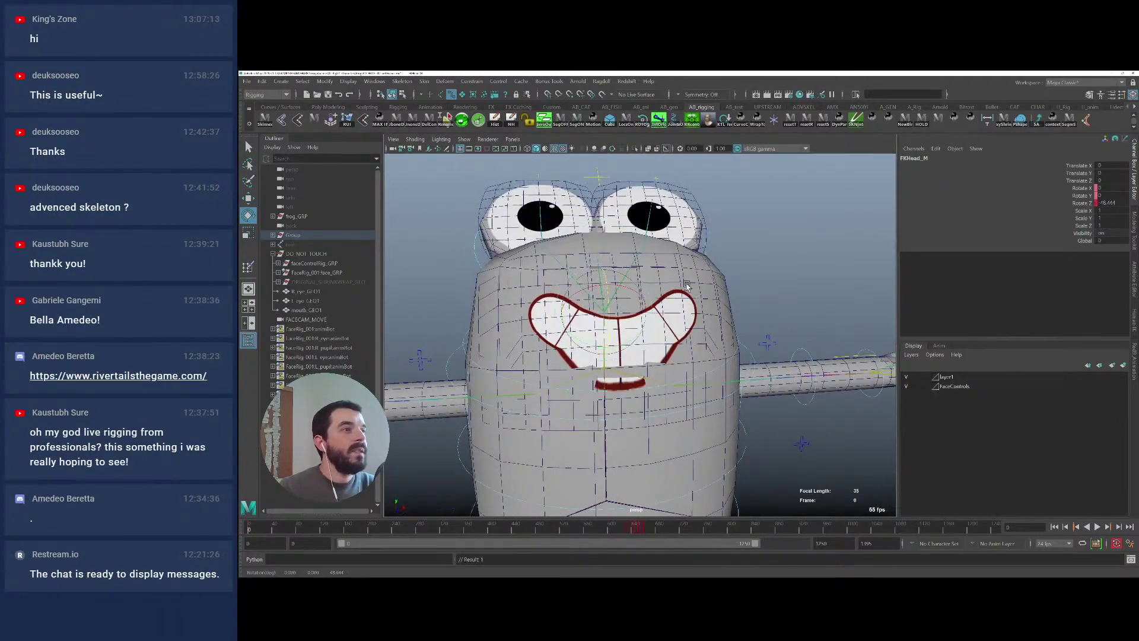
Mirror the skin weights of the C_body_PLY mesh across YZ, from positive to negative (+X to -X)
scroll(739, 293, "up", 3)
left_click(742, 280)
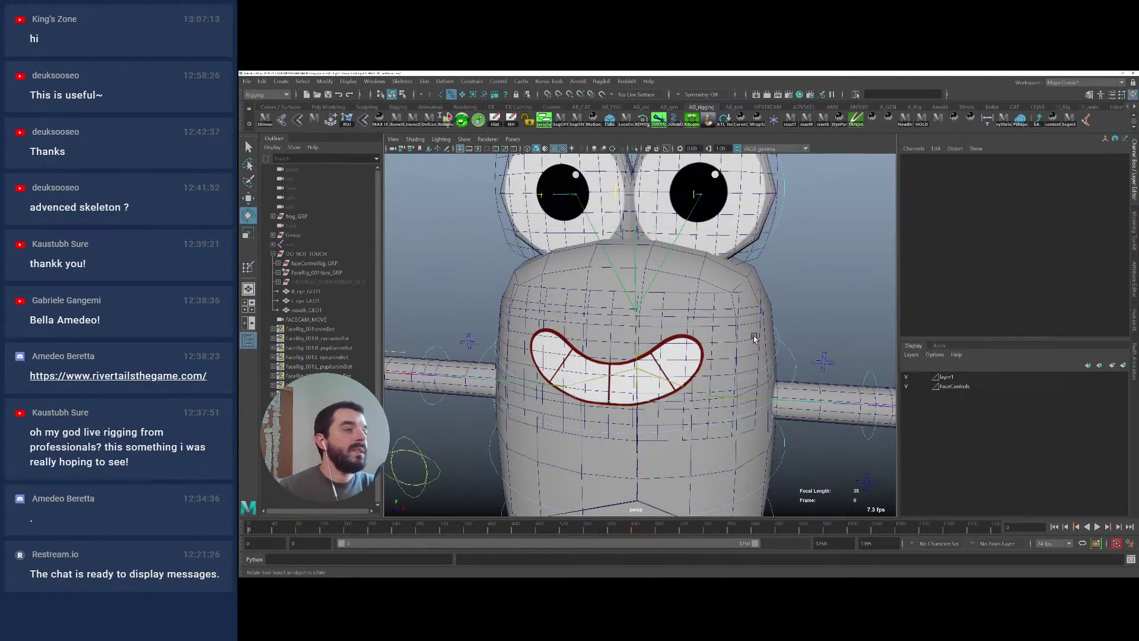
left_click(760, 281)
left_click(431, 83)
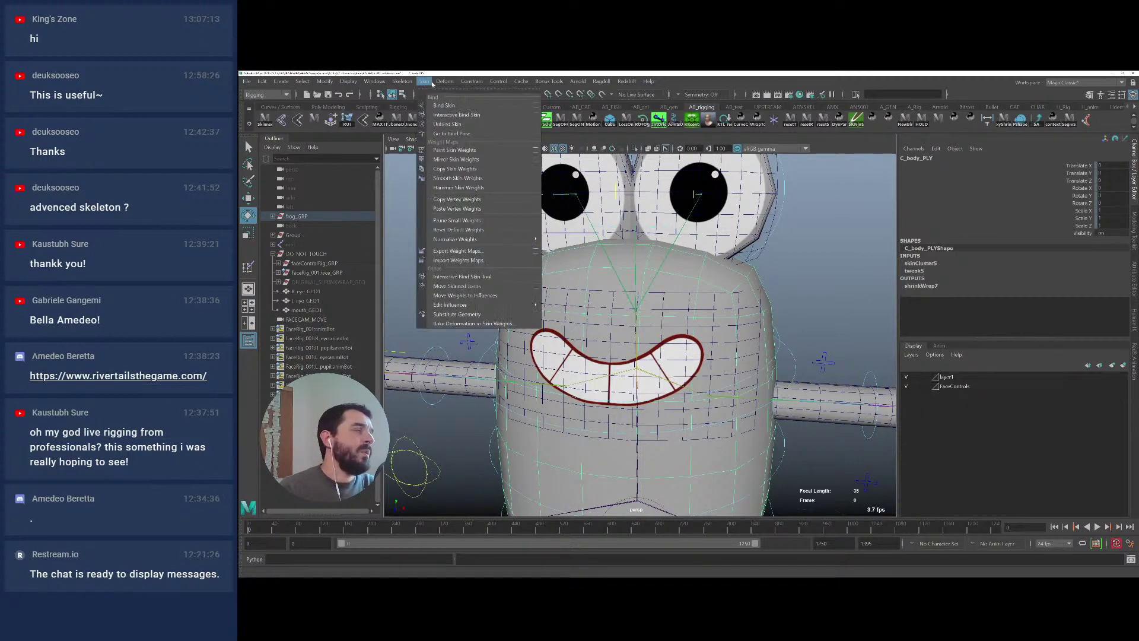
mouse_move(444, 82)
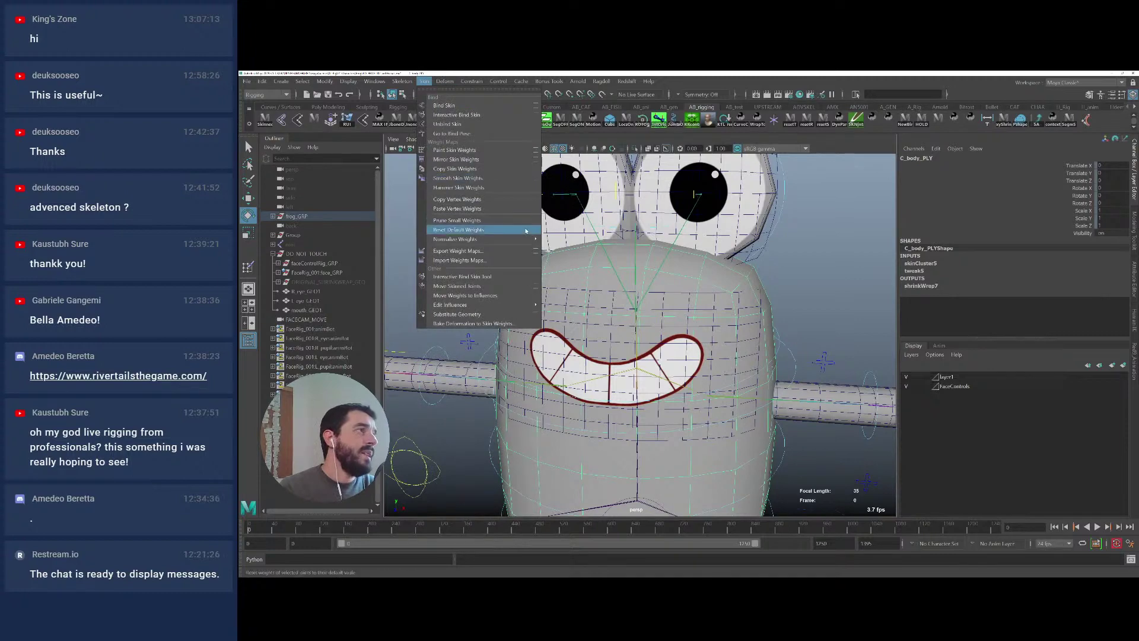
left_click(535, 159)
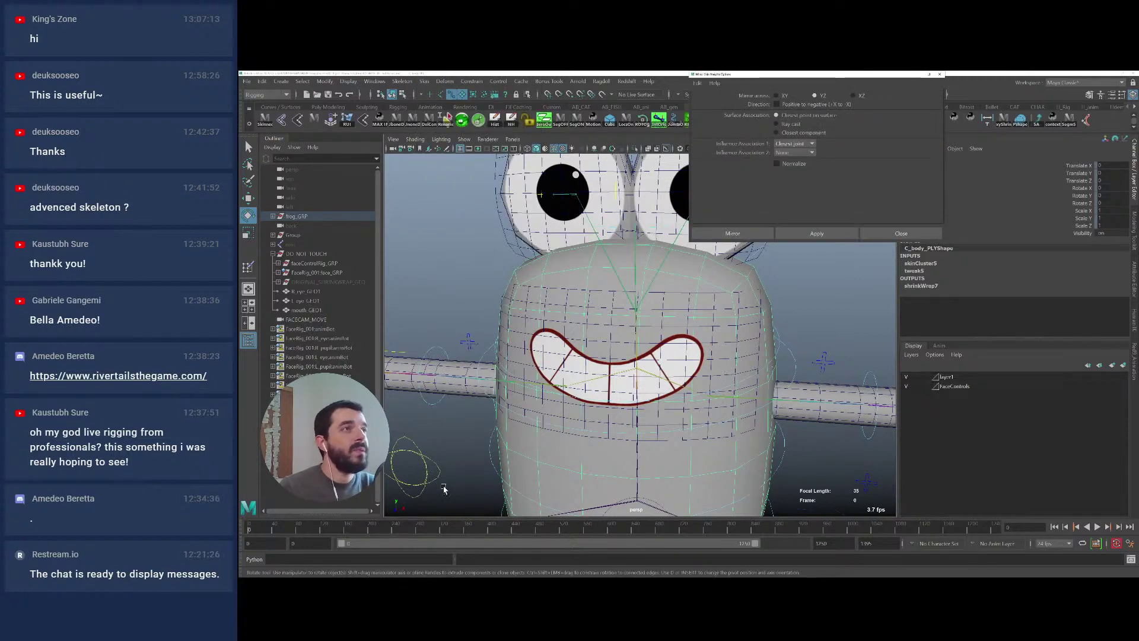
left_click(777, 105)
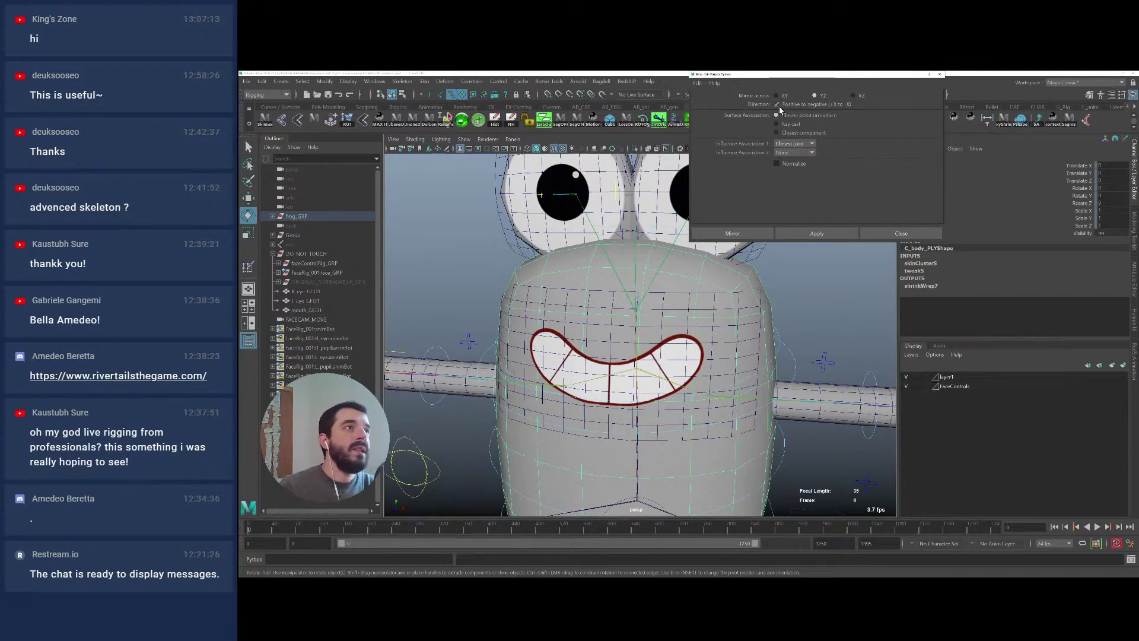
left_click(811, 233)
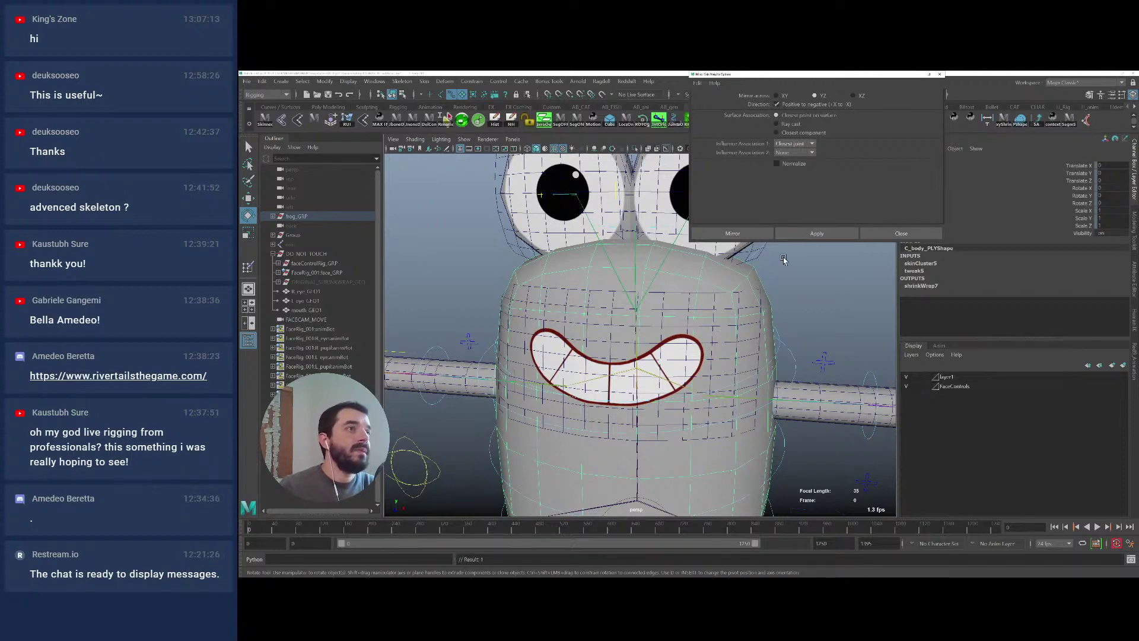
Test the mirrored weights by rotating the neck control, and undo the rotation
left_click(781, 332)
left_click_drag(638, 314, 548, 347)
key("ctrl+z")
key("q")
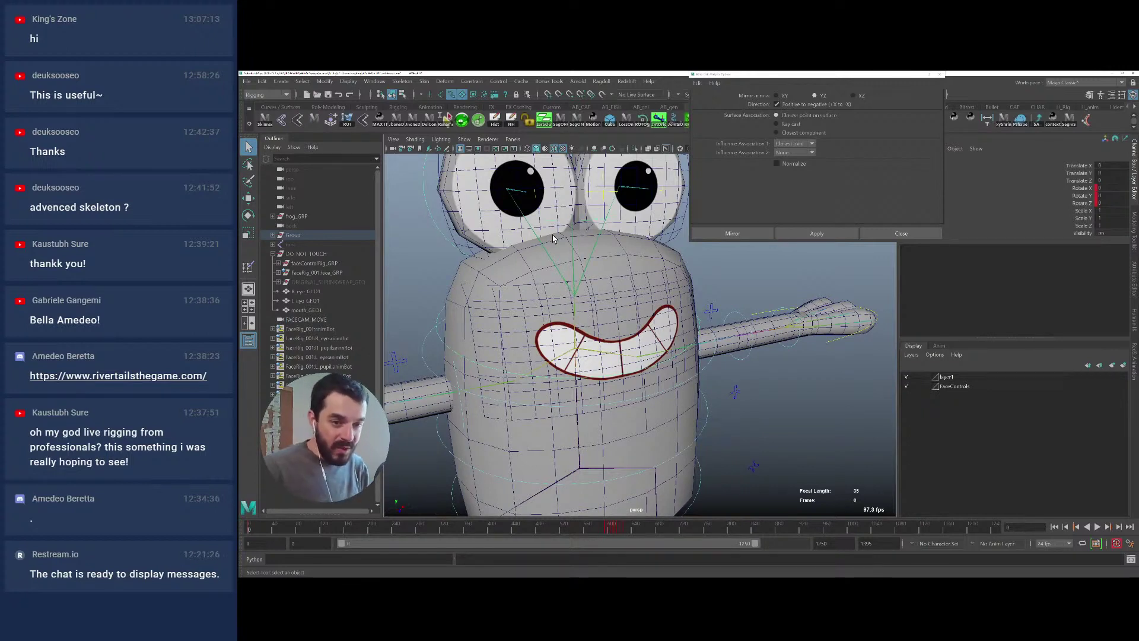
left_click(545, 289)
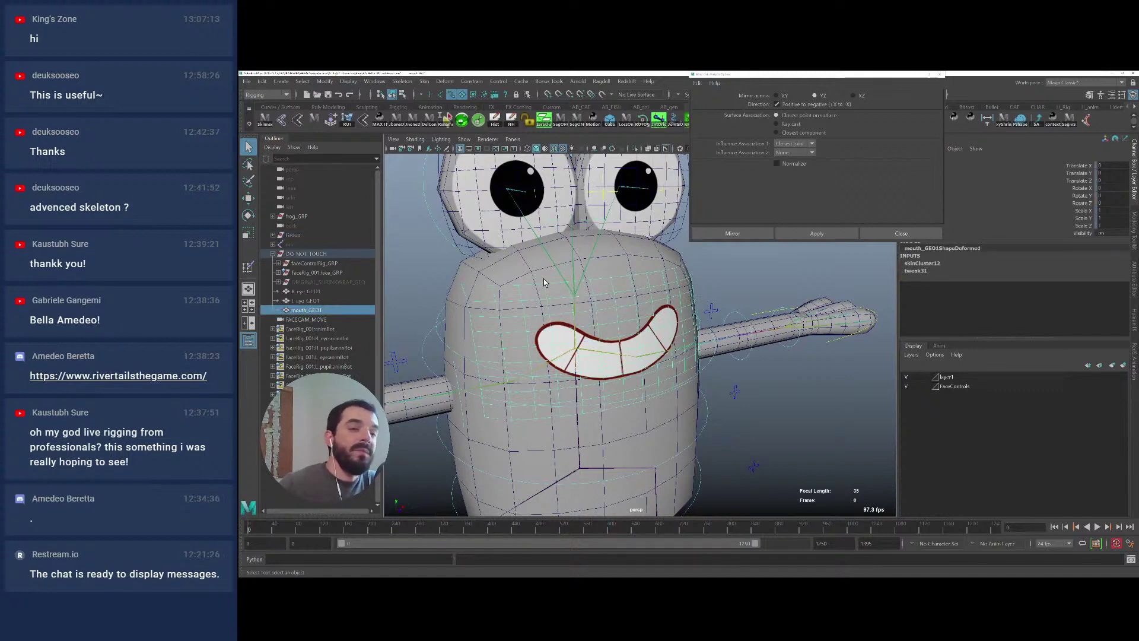
left_click(533, 276)
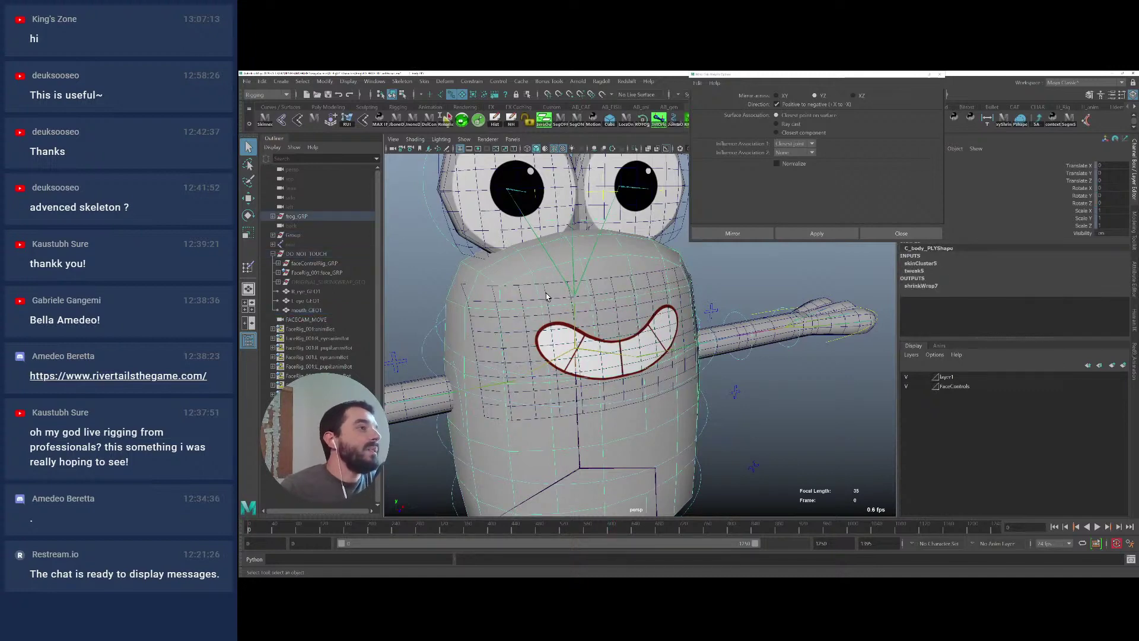
left_click(546, 297)
left_click(422, 82)
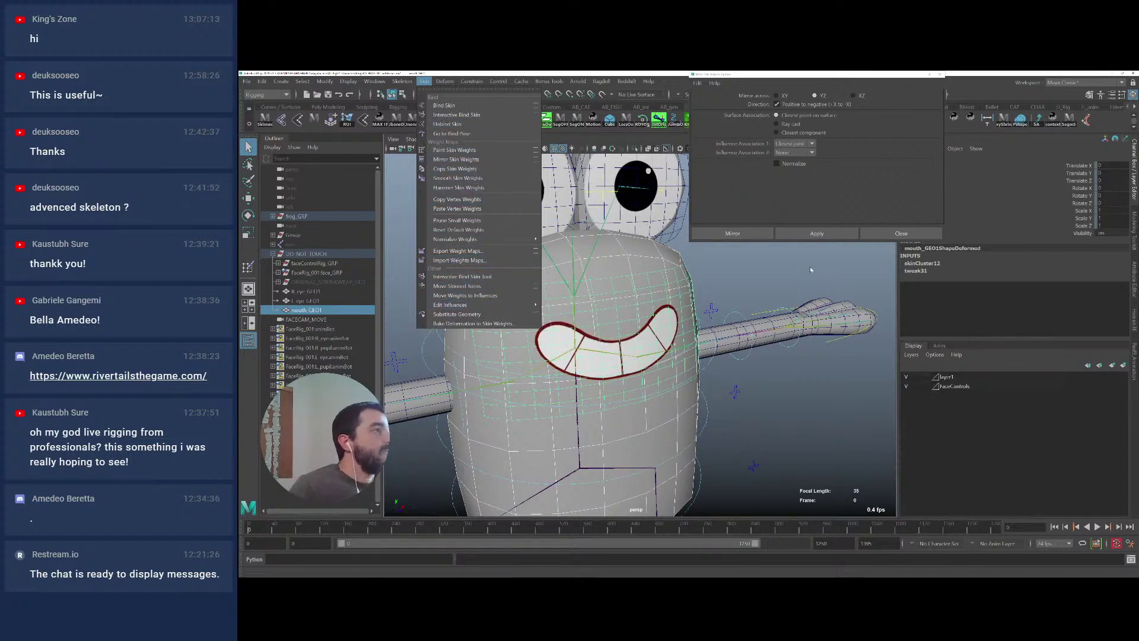
left_click(659, 254)
Copy the skin weights from the body mesh to the mouth mesh, using closest point on surface and closest joint association
left_click(675, 267)
left_click(421, 83)
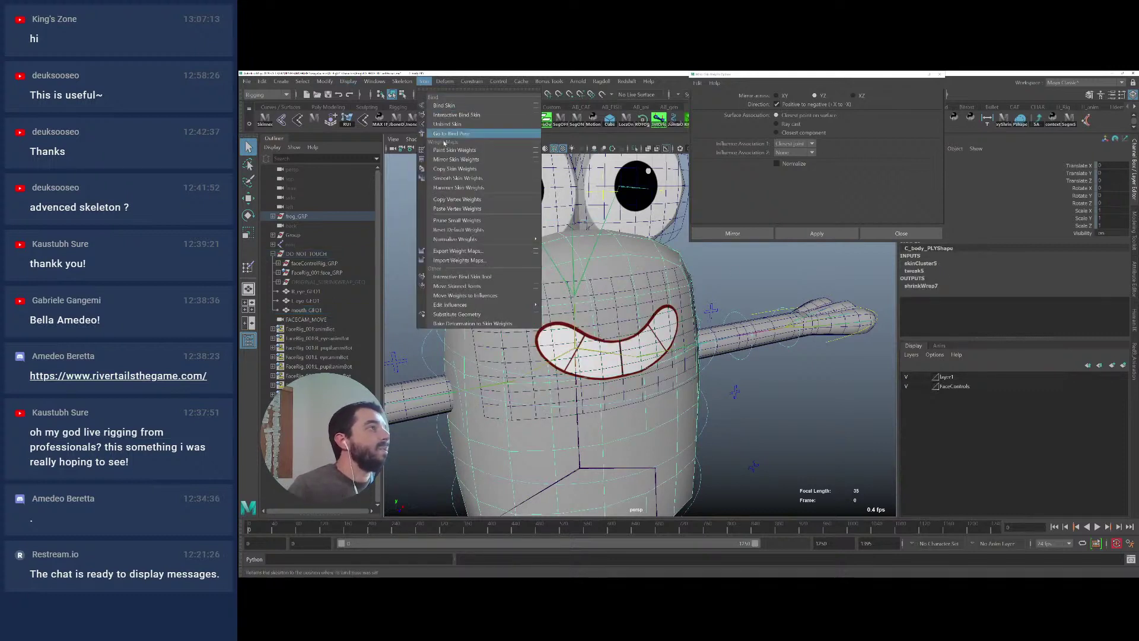
left_click(539, 169)
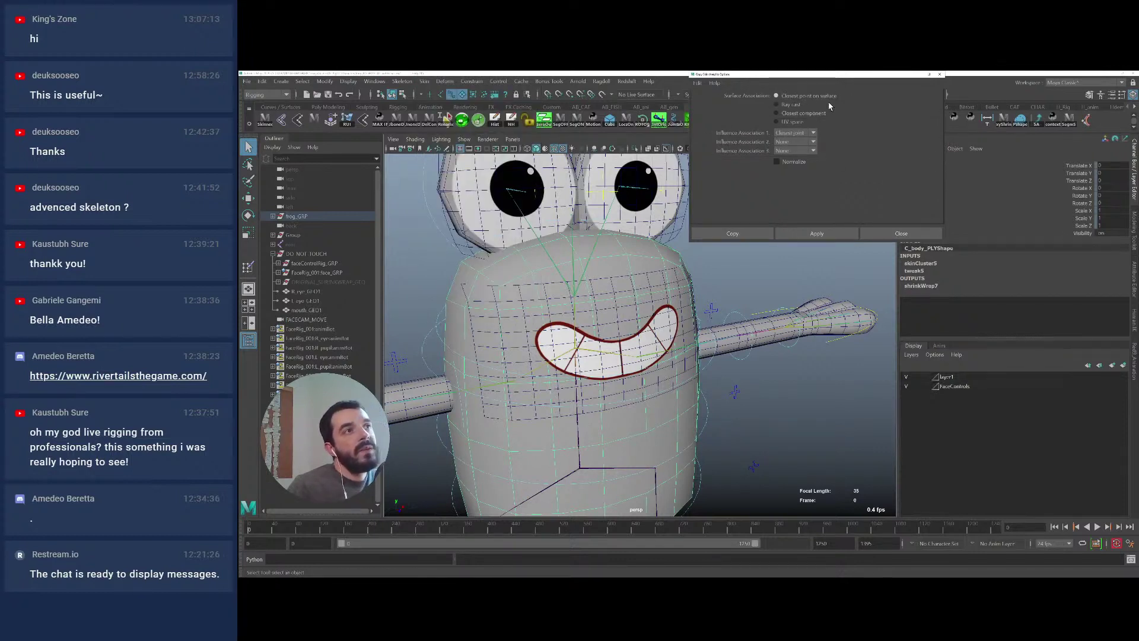
left_click(782, 233)
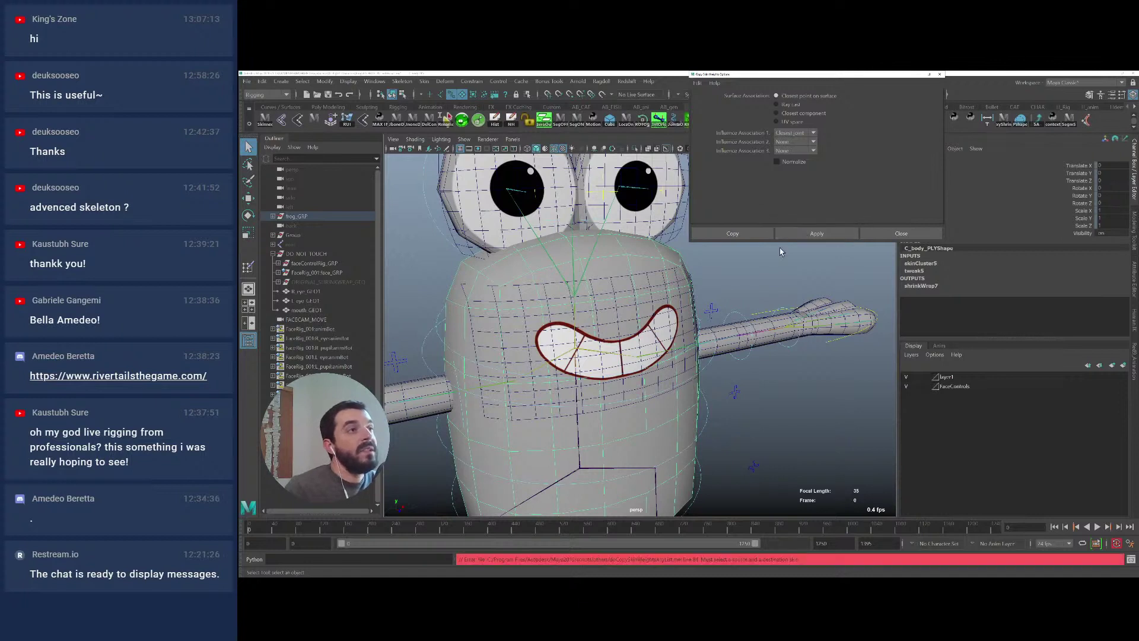
left_click(647, 276, "shift")
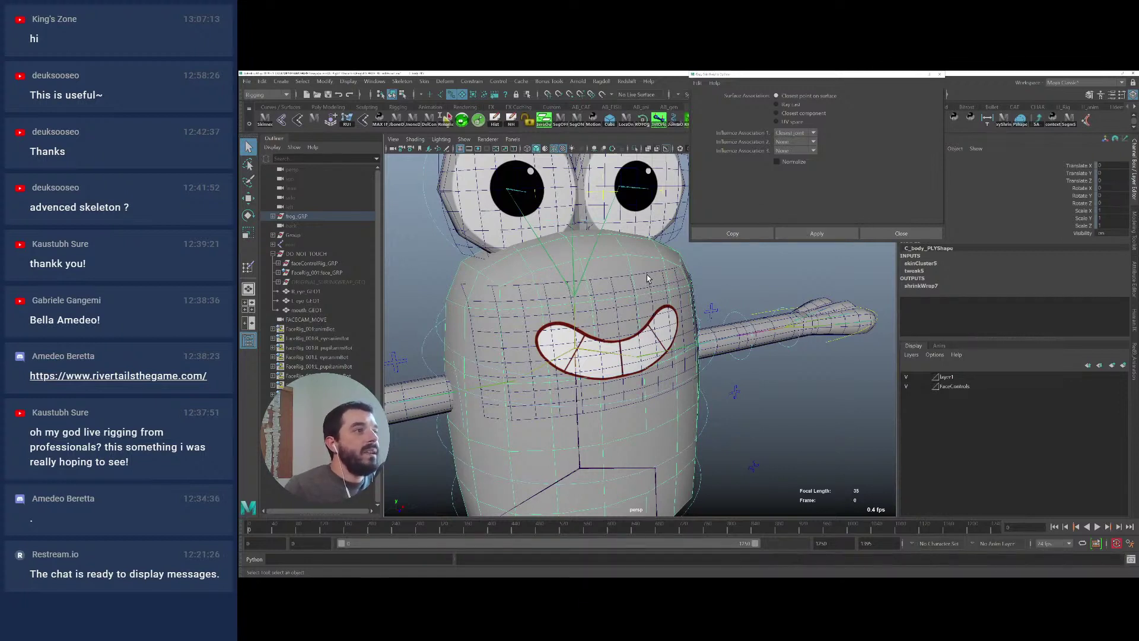
left_click(798, 234)
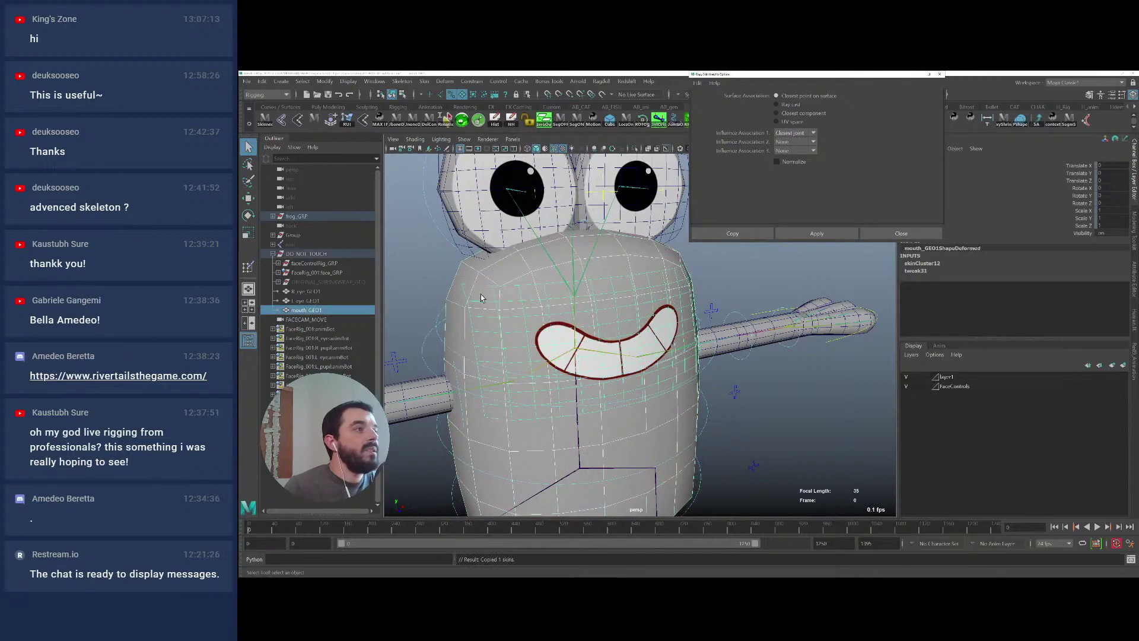
Test how the mouth mesh deforms with the copied weights by rotating the neck control forward twice, undoing each rotation
left_click(439, 314)
key("e")
left_click_drag(586, 292, 645, 325)
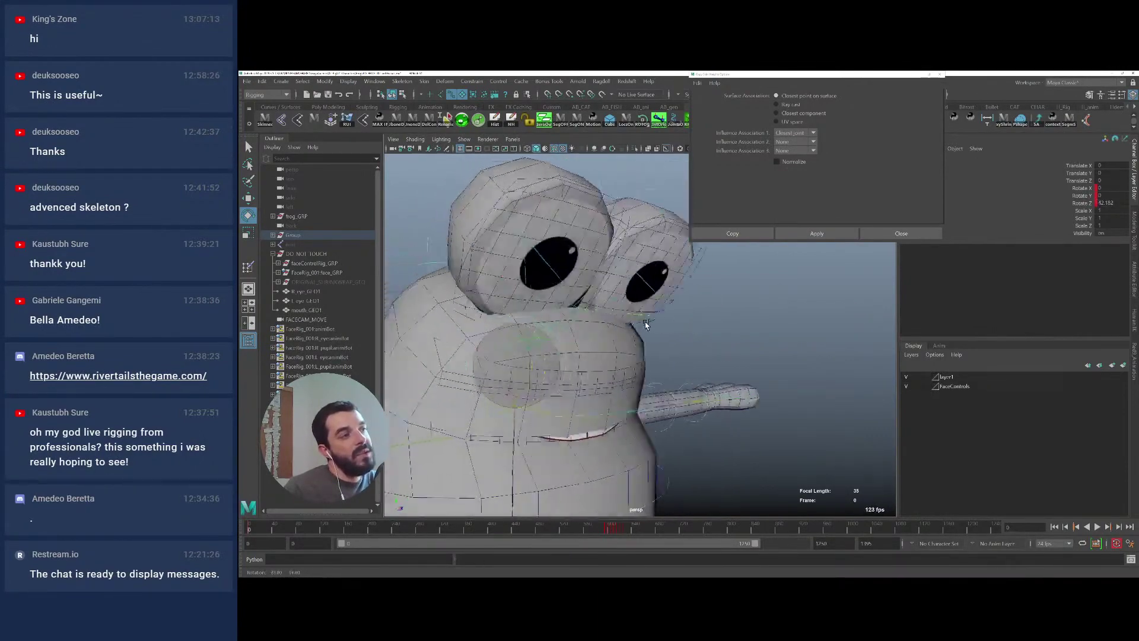
key("ctrl+z")
key("ctrl+z")
key("ctrl+z")
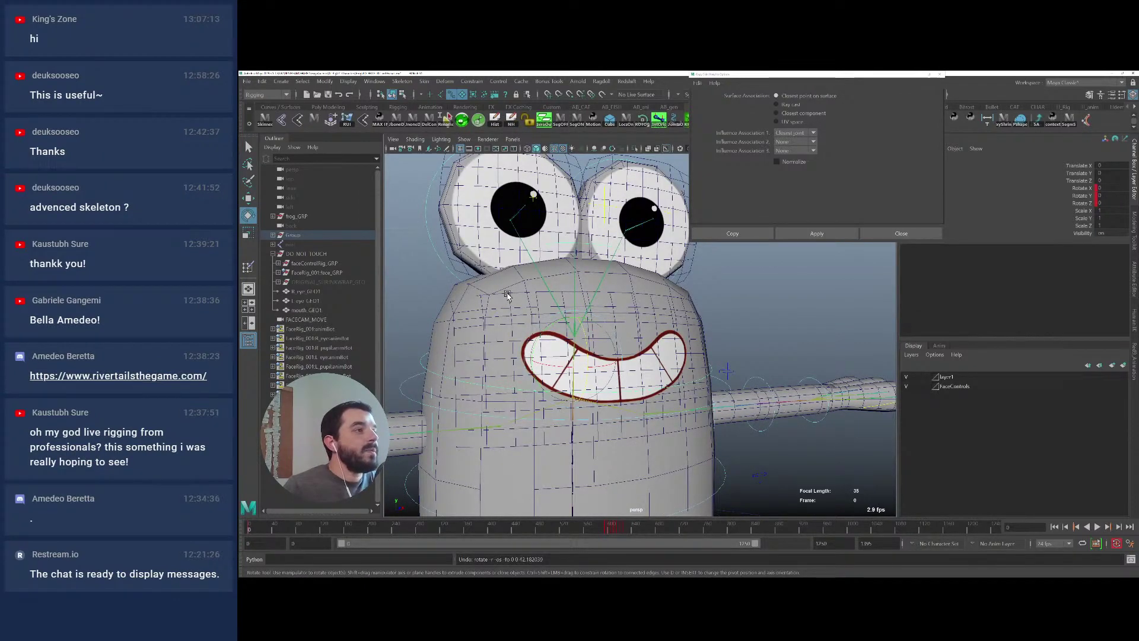
left_click_drag(573, 330, 660, 356)
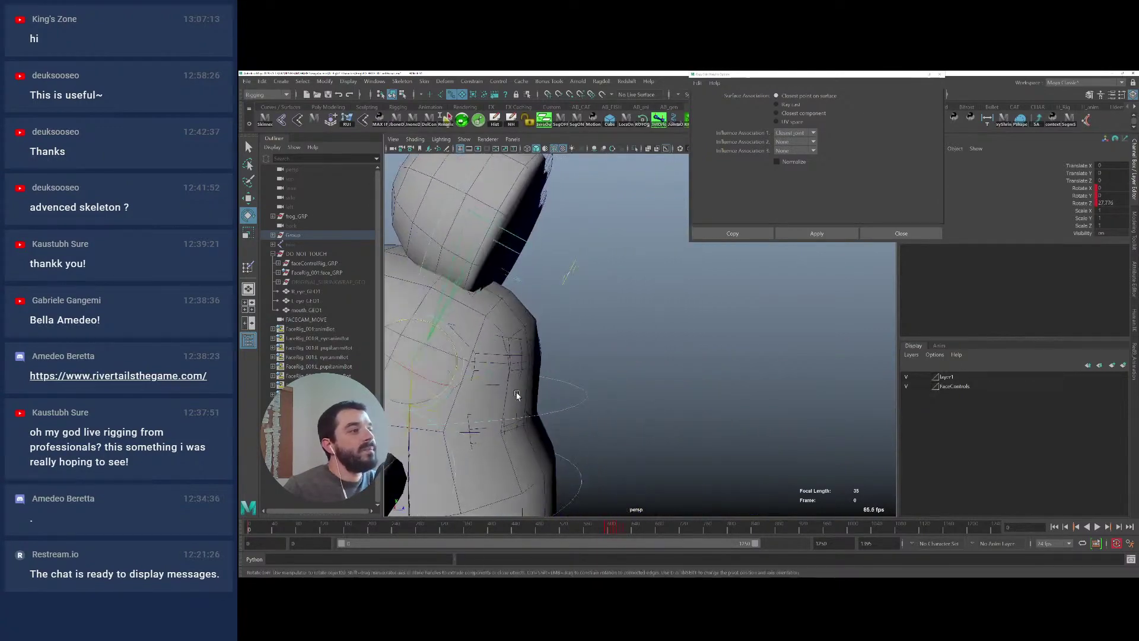
key("ctrl+z")
key("ctrl+z")
key("ctrl+z")
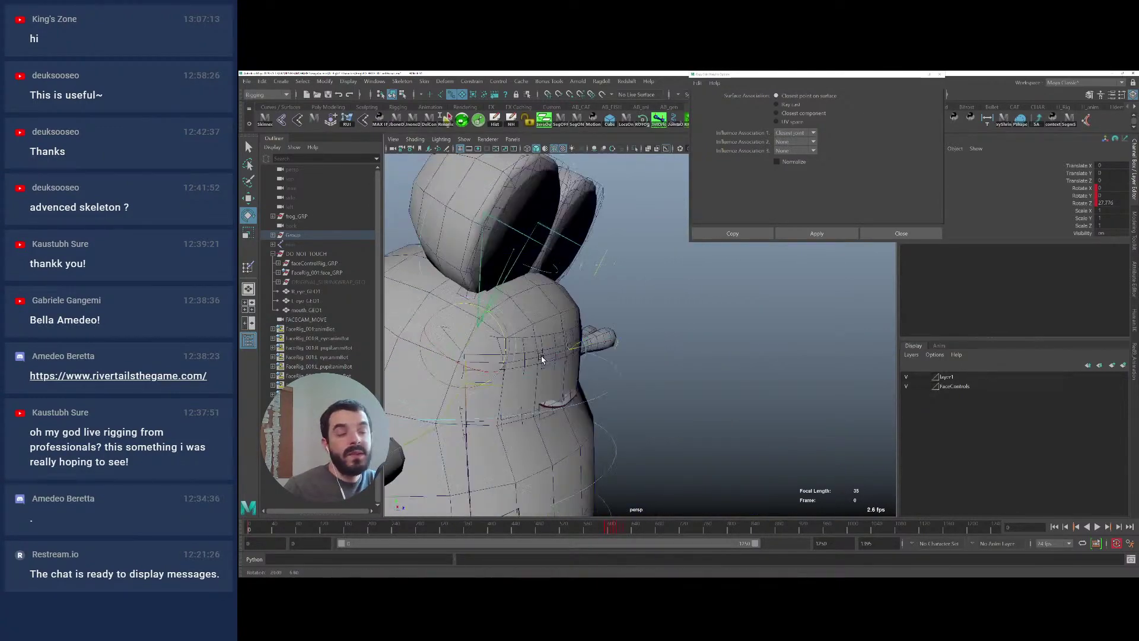
Delete the skinned mouth mesh mouth_GEO1
left_click(552, 304)
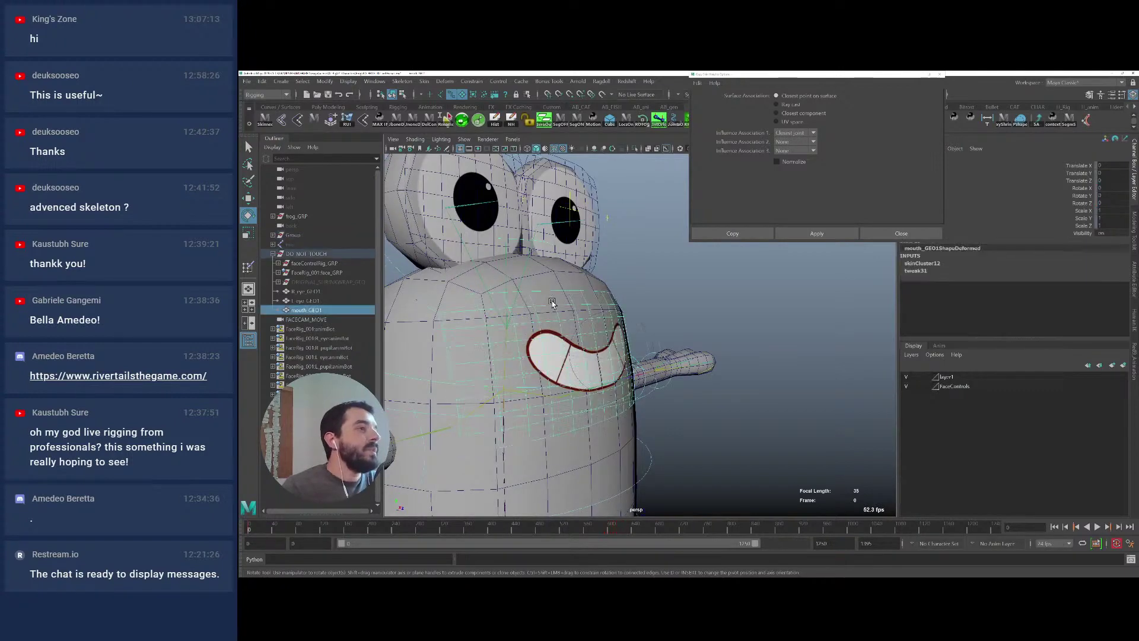
key("Delete")
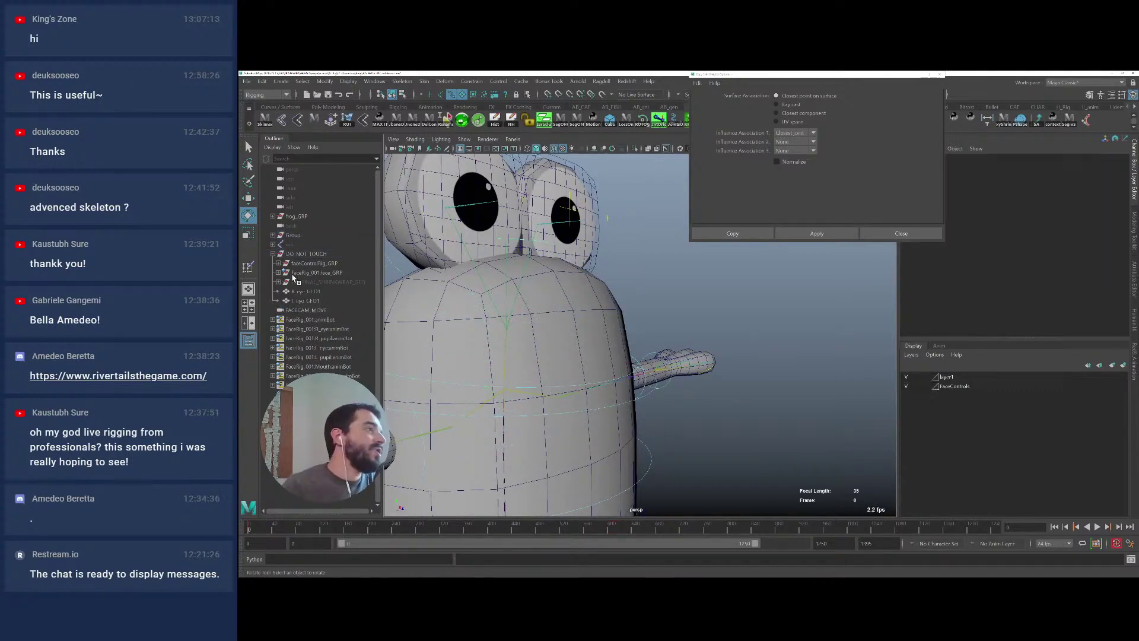
Try duplicating mouth_GEO and moving the copy out of the ORIGINAL_SHRINKWRAP_GEO group, and undo the unparenting
left_click(278, 282)
left_click(303, 312)
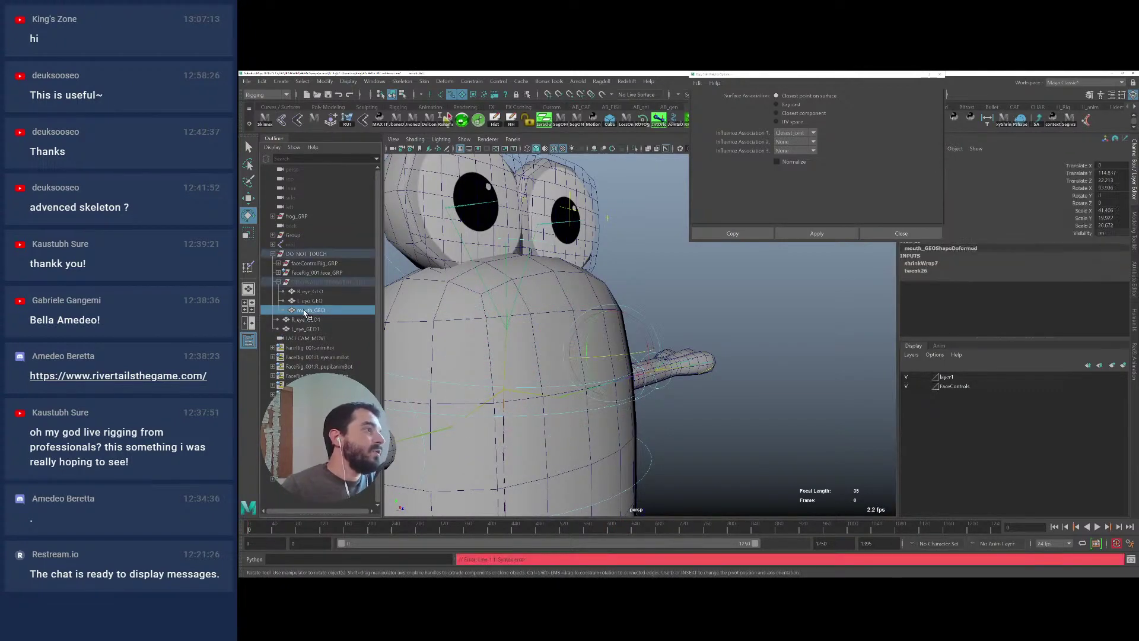
key("ctrl+d")
key("shift+p")
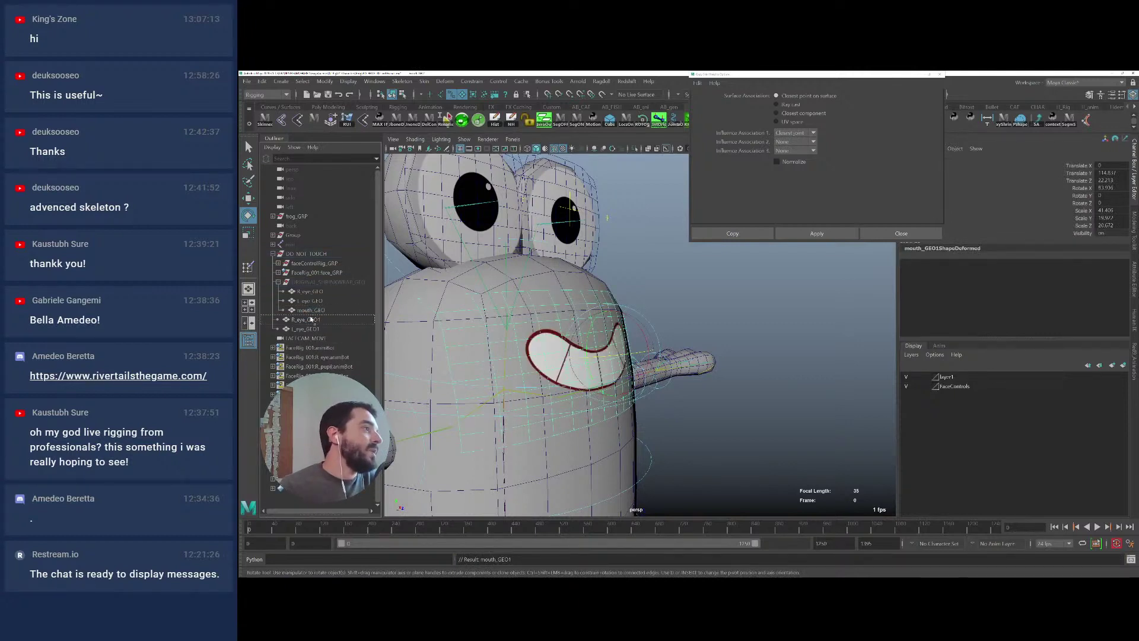
key("ctrl+z")
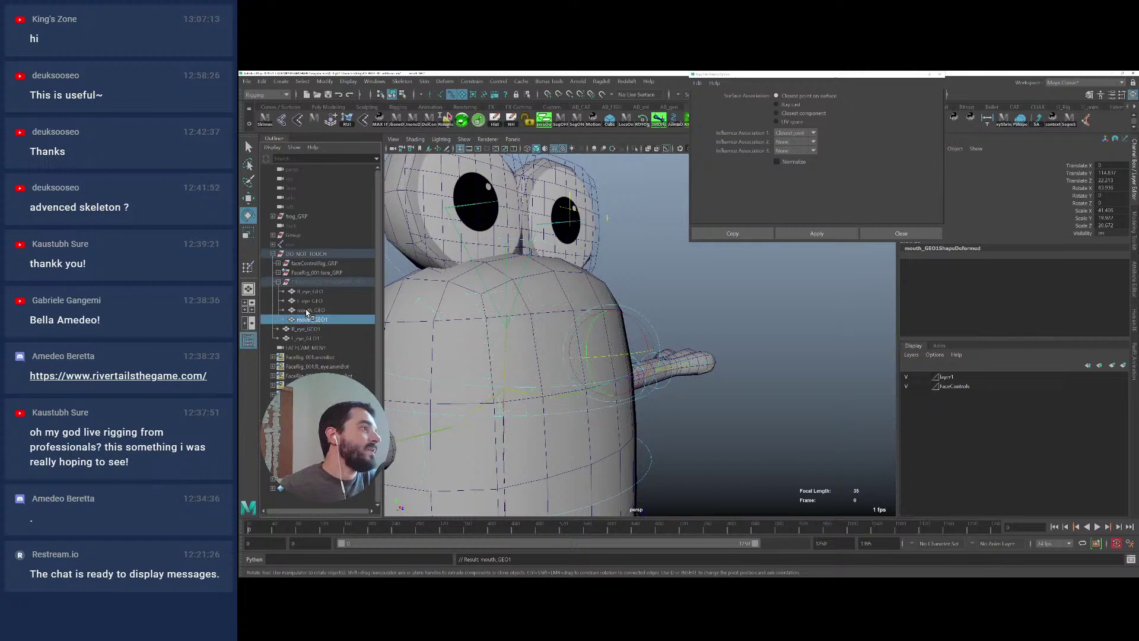
left_click(279, 282)
key("ctrl+z")
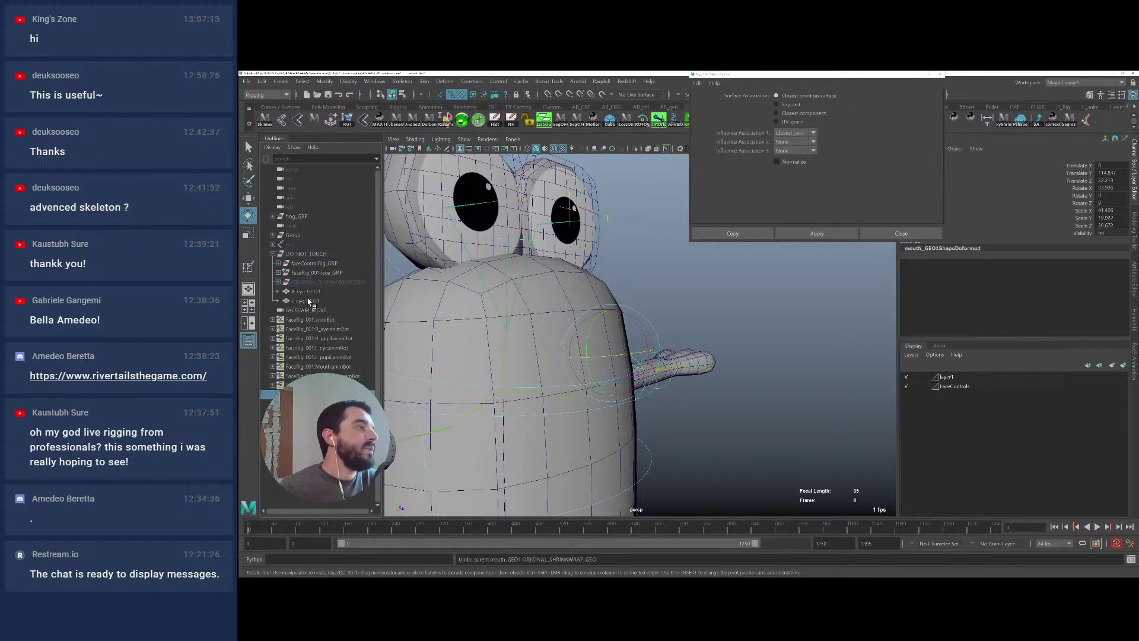
Unhide the ORIGINAL_SHRINKWRAP_GEO group and close the copy skin weights options
left_click(293, 284)
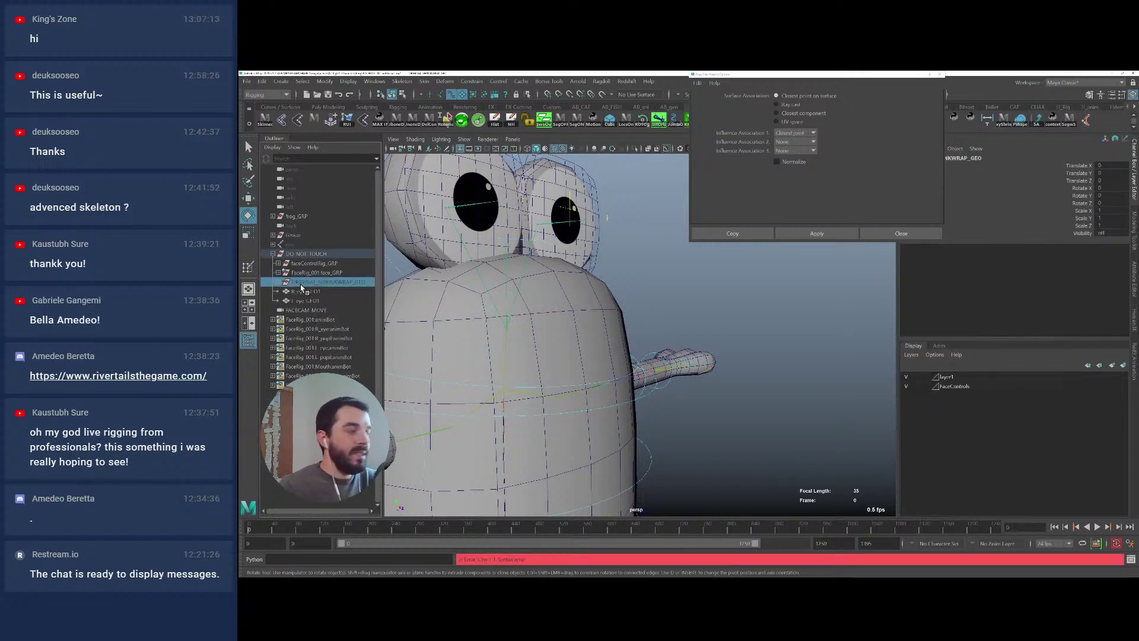
key("h")
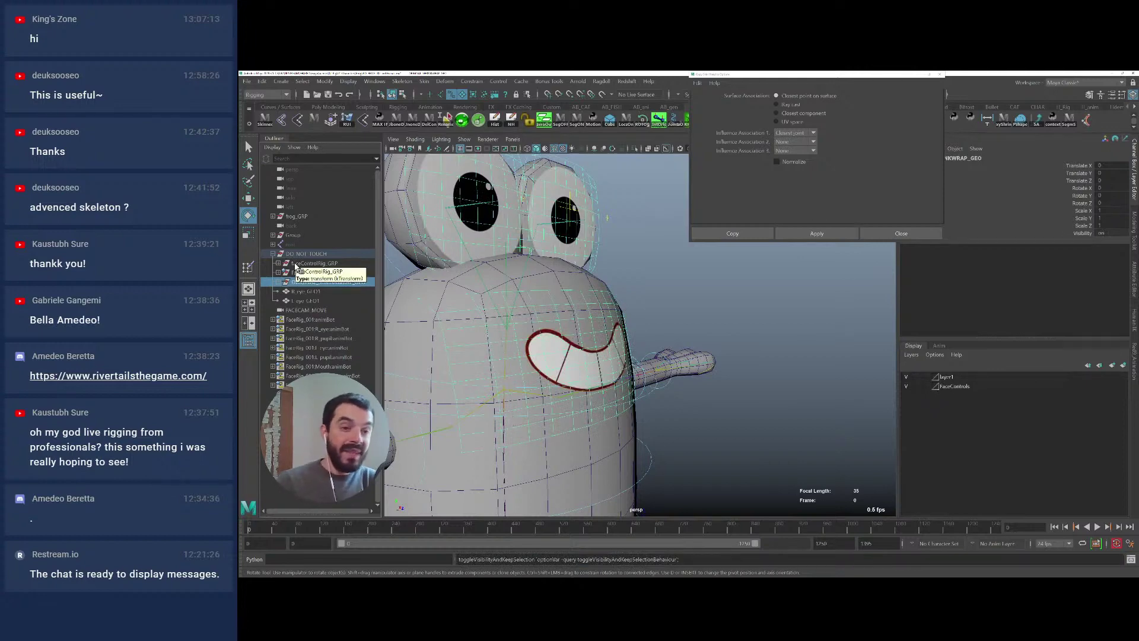
left_click_drag(706, 318, 678, 321, "alt")
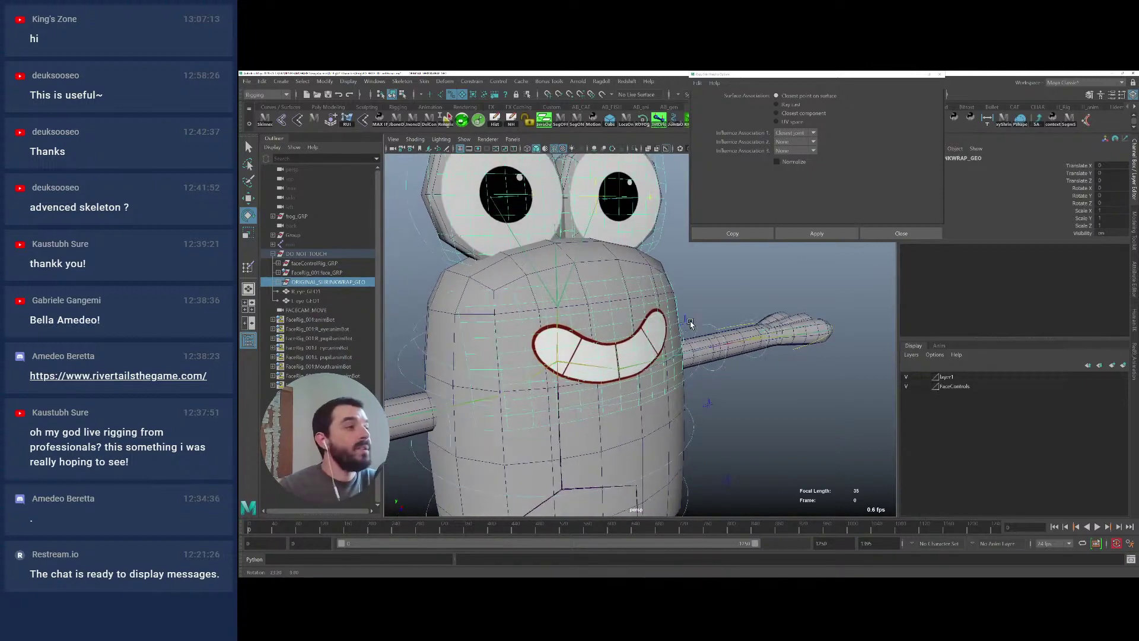
left_click(914, 234)
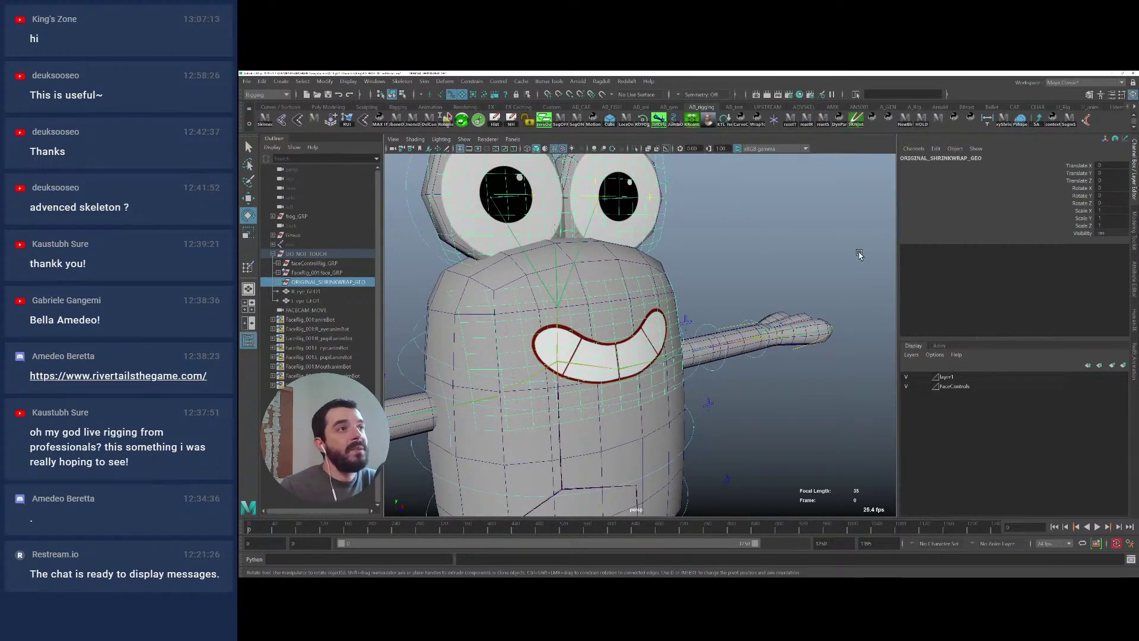
Delete the leftover duplicate mouth_GEO1 inside the ORIGINAL_SHRINKWRAP_GEO group and show the attribute editor
key("ctrl+a")
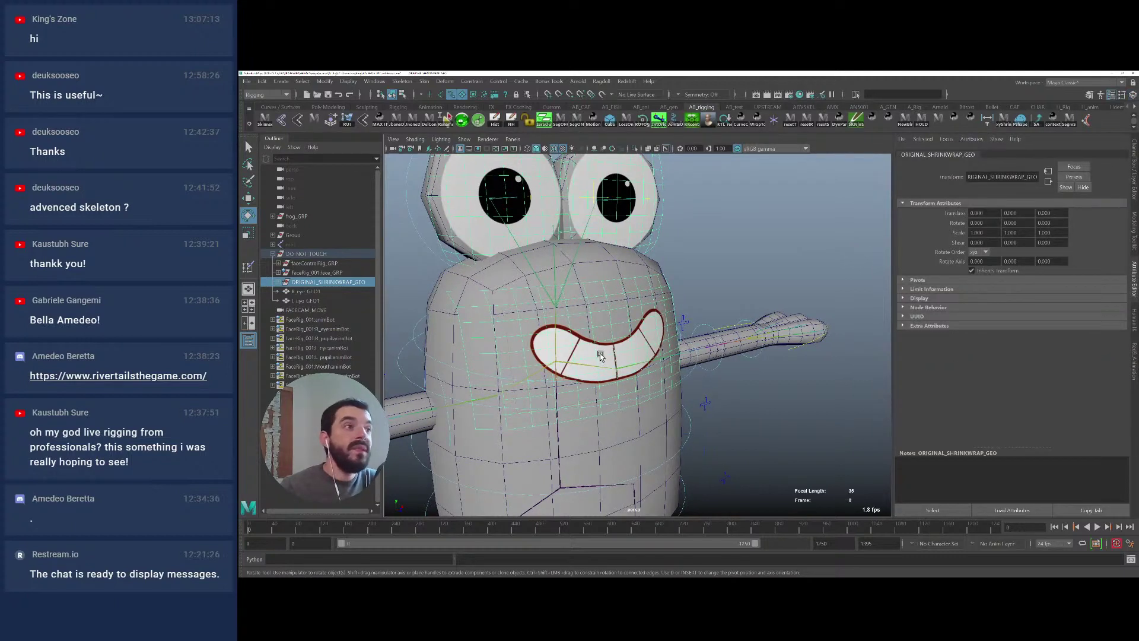
left_click(278, 282)
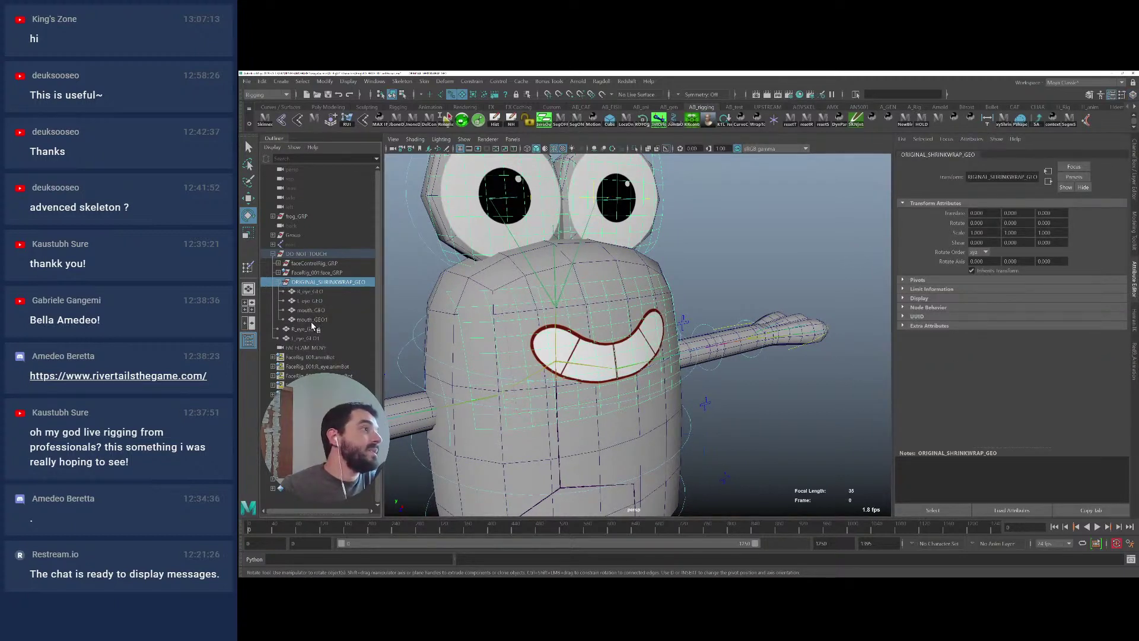
left_click(311, 319)
key("Delete")
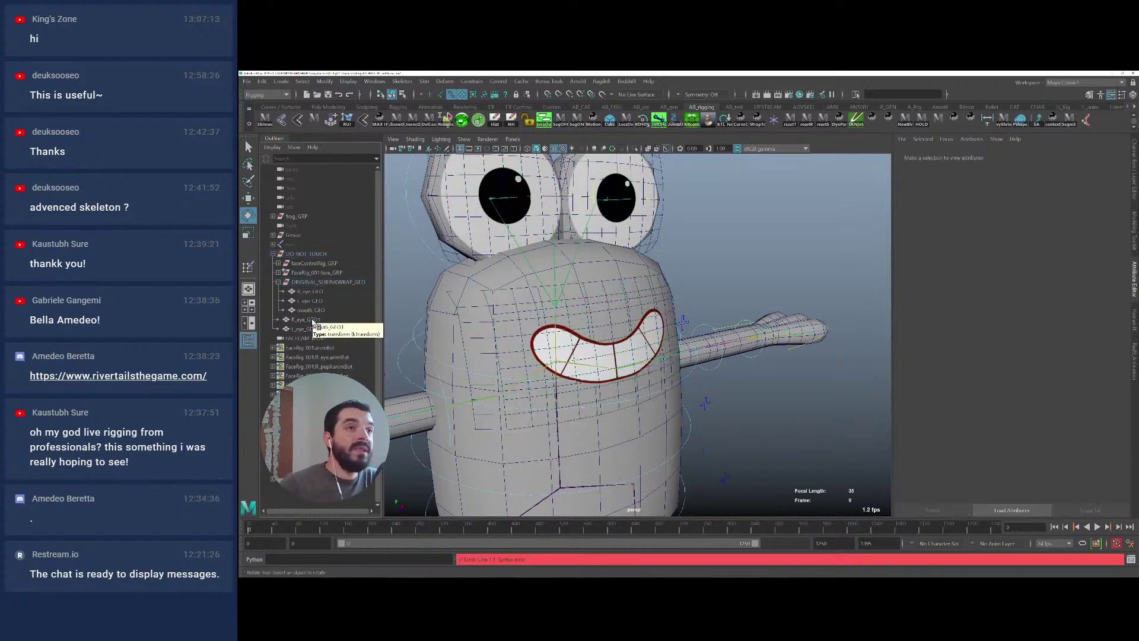
Set the target inflation of mouth_GEO's shrinkWrap7 deformer to 1.000 and adjust its offset so the mouth lies close to the body surface
left_click(307, 311)
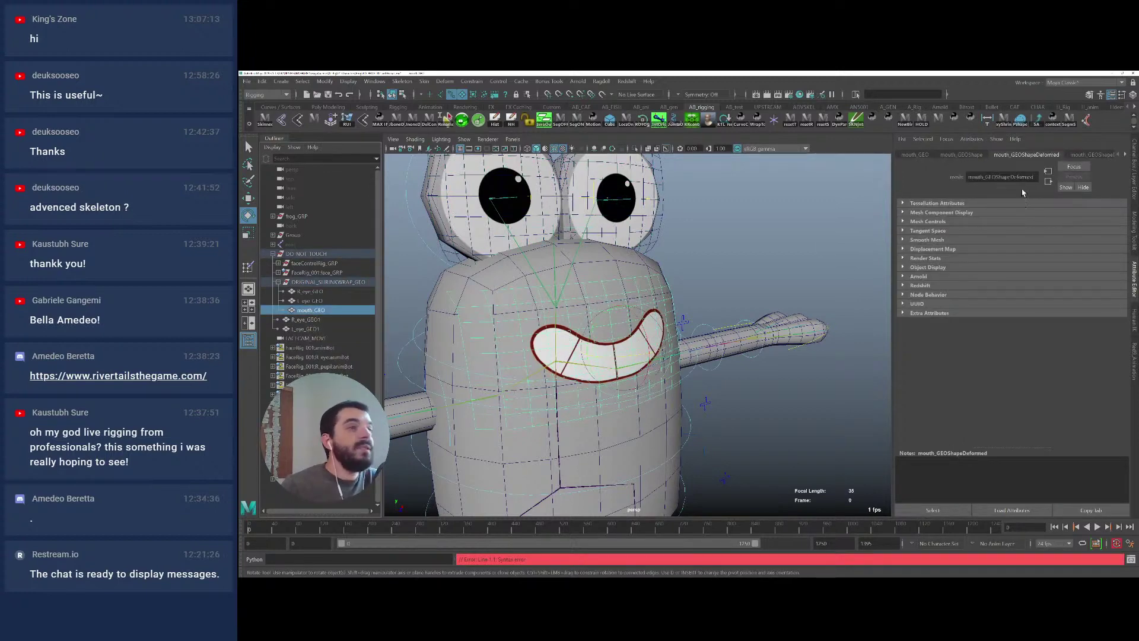
scroll(1031, 154, "down", 3)
scroll(1034, 152, "up", 1)
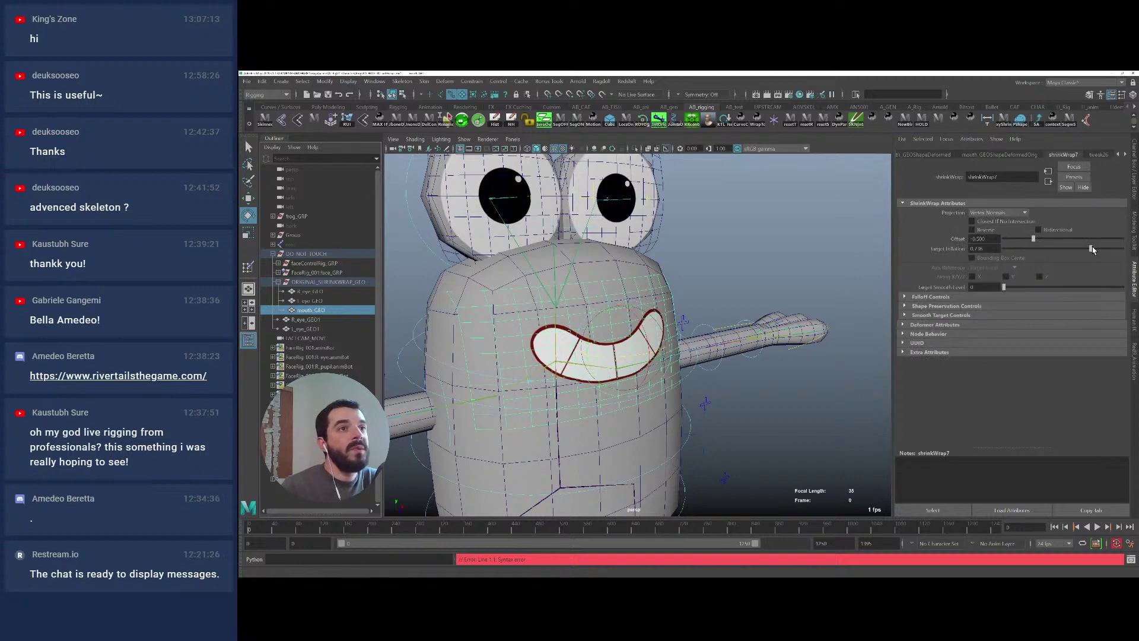
left_click_drag(1092, 248, 1122, 249)
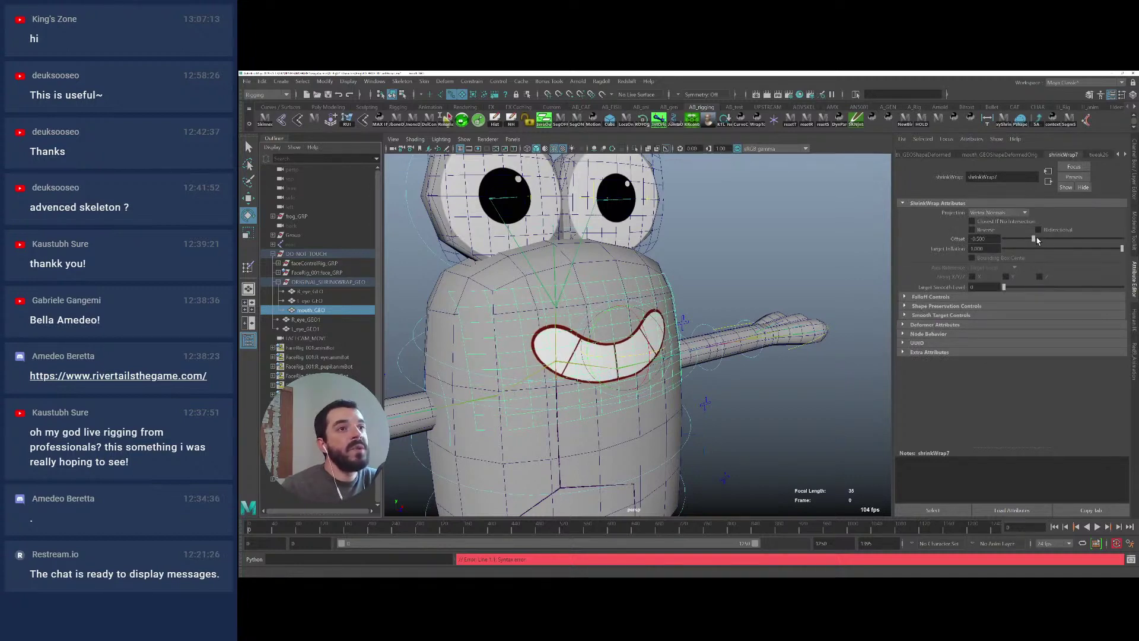
left_click_drag(1037, 240, 1071, 239)
left_click_drag(742, 272, 566, 269, "alt")
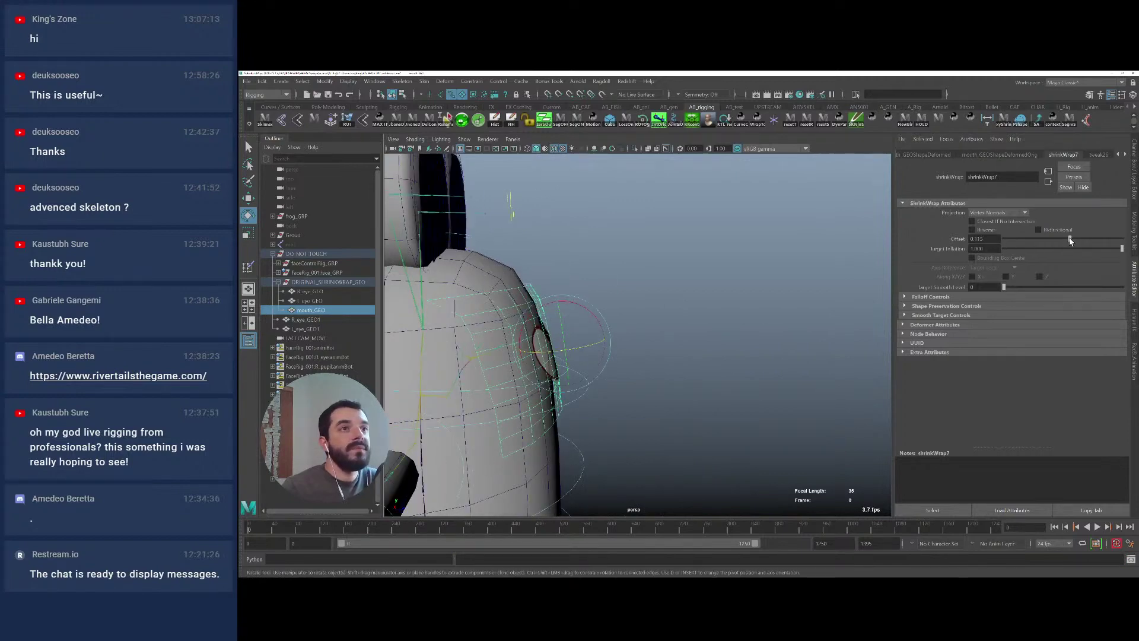
left_click_drag(1071, 240, 1053, 240)
left_click_drag(695, 282, 559, 314, "alt")
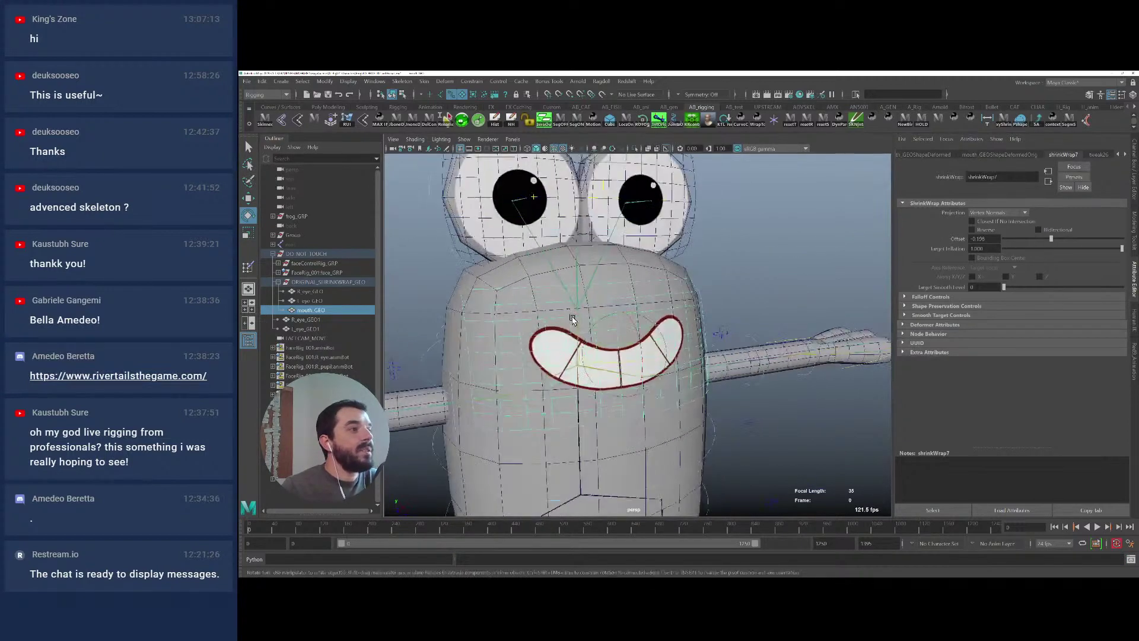
Duplicate the adjusted mouth_GEO mesh and unparent the copy from its group
key("ctrl+d")
key("shift+p")
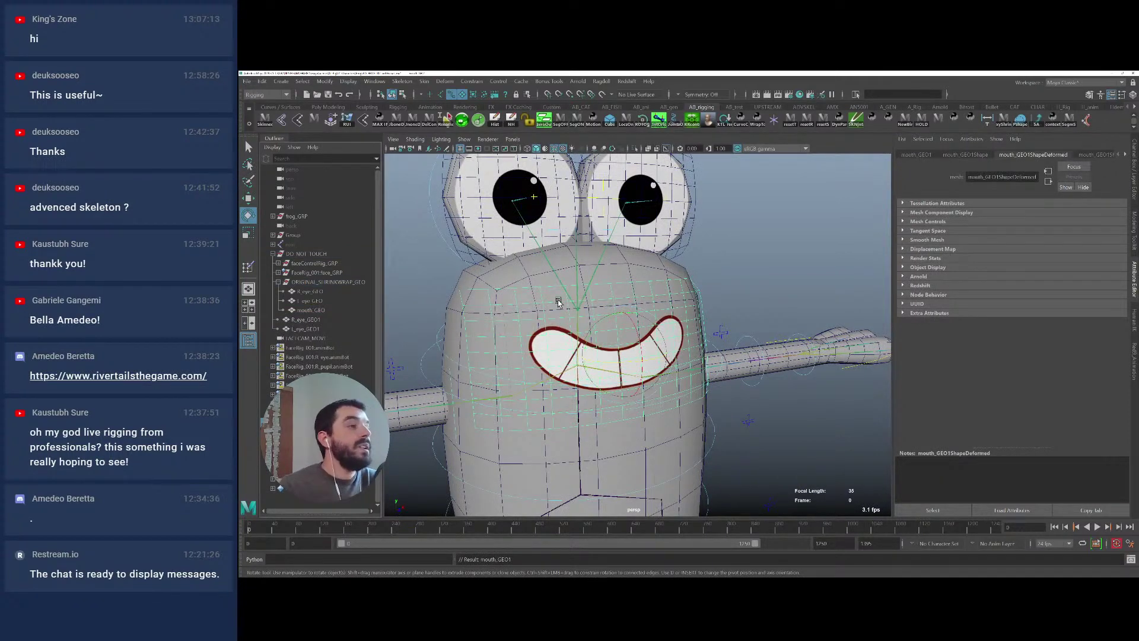
Bind the new mouth copy to the joints that influence the body mesh
left_click(465, 280)
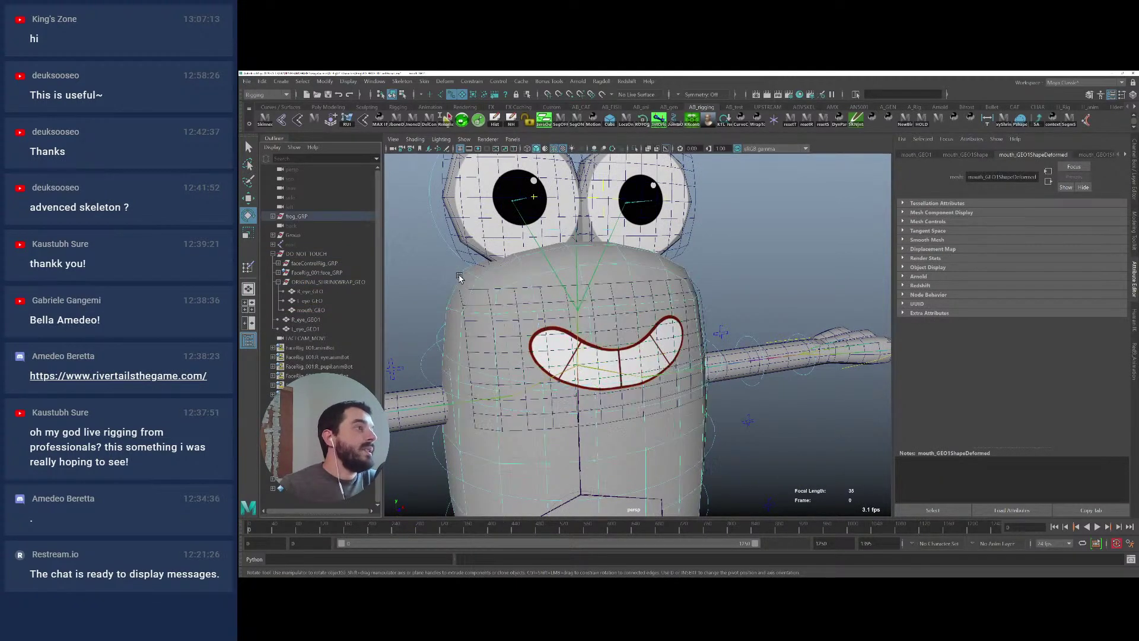
left_click(270, 119)
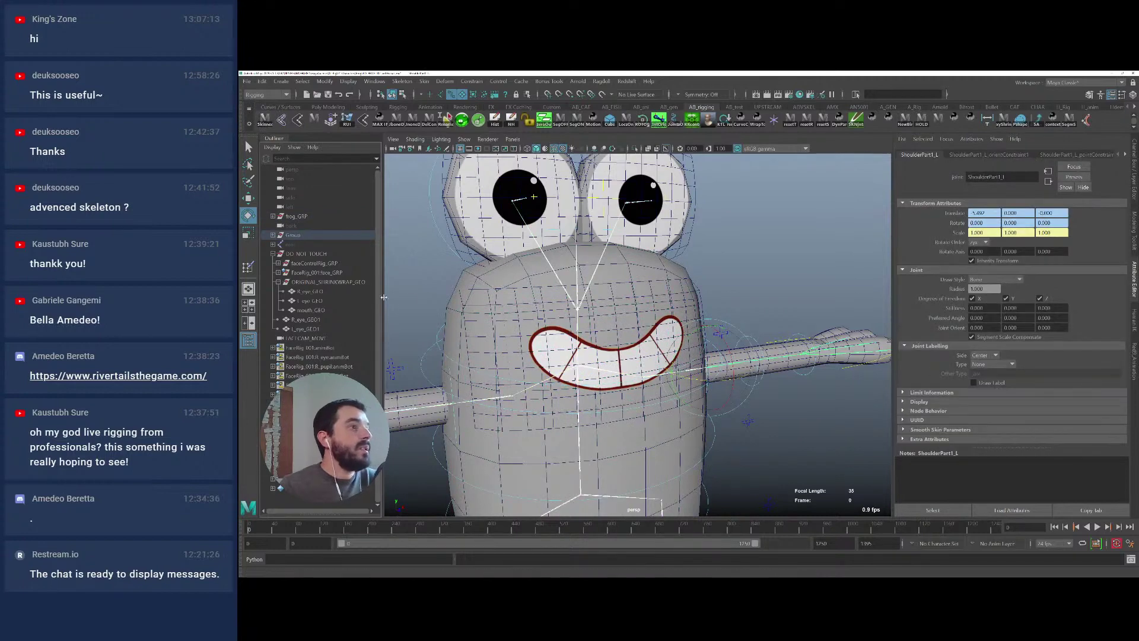
left_click(646, 392, "shift")
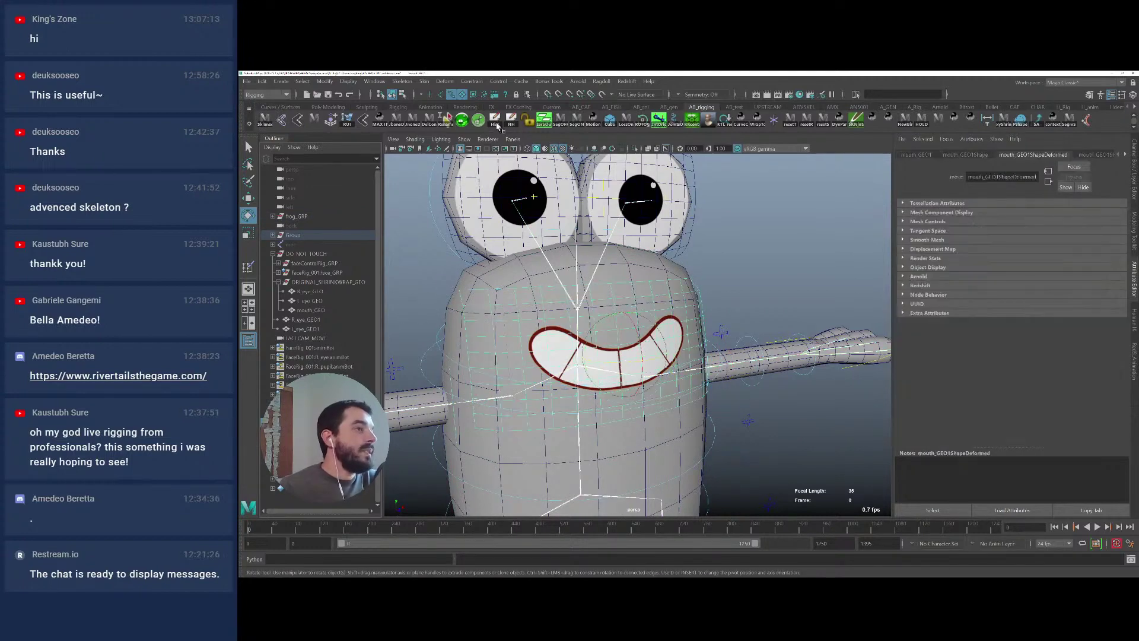
left_click(424, 81)
left_click(442, 105)
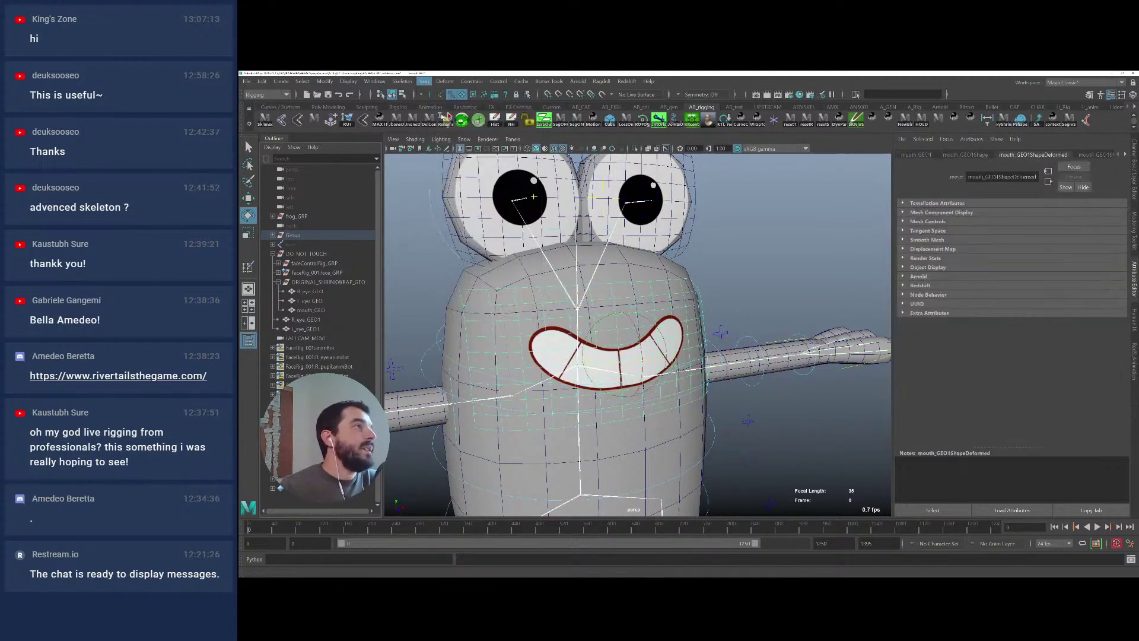
Try Copy Vertex Weights with the body mesh and the mouth copy selected, and clear the selection
left_click(462, 301)
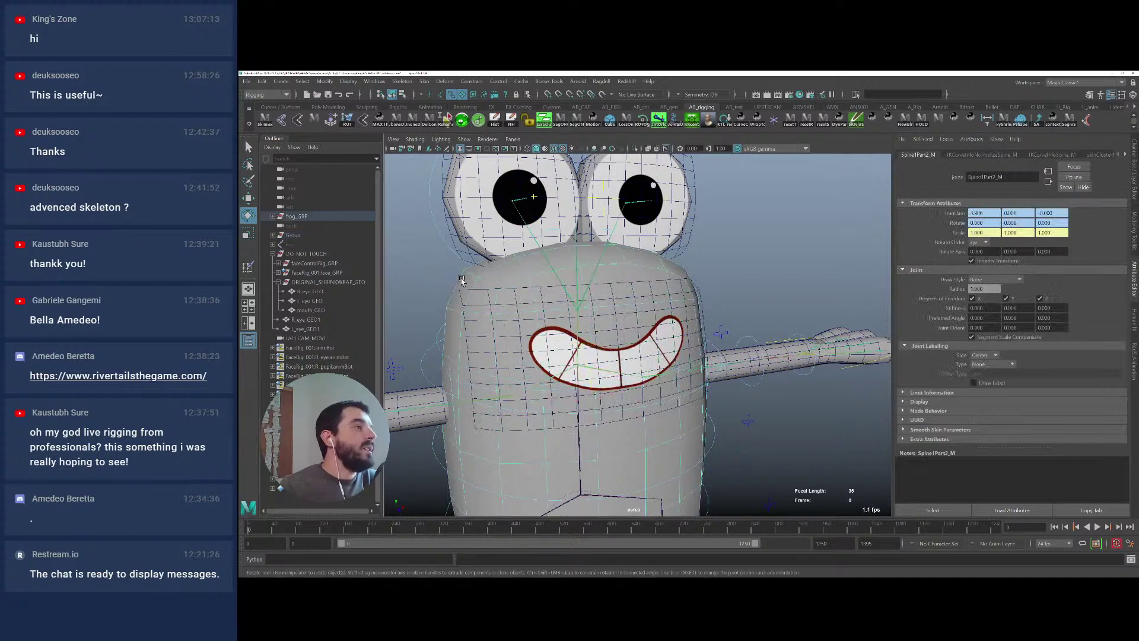
left_click(534, 196)
left_click(424, 81)
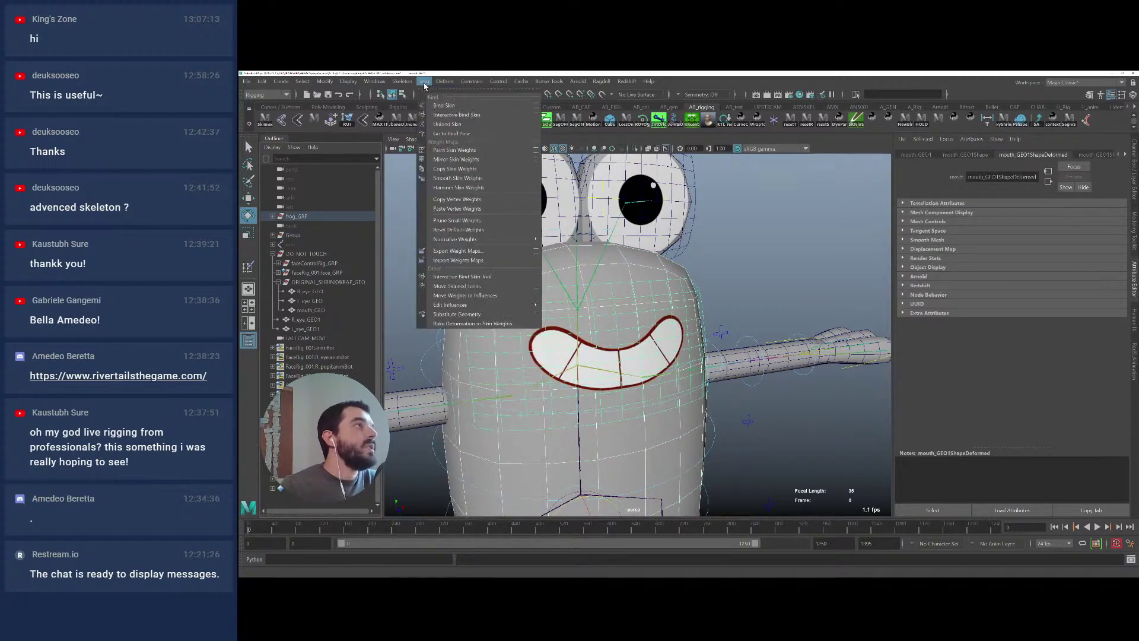
left_click(458, 200)
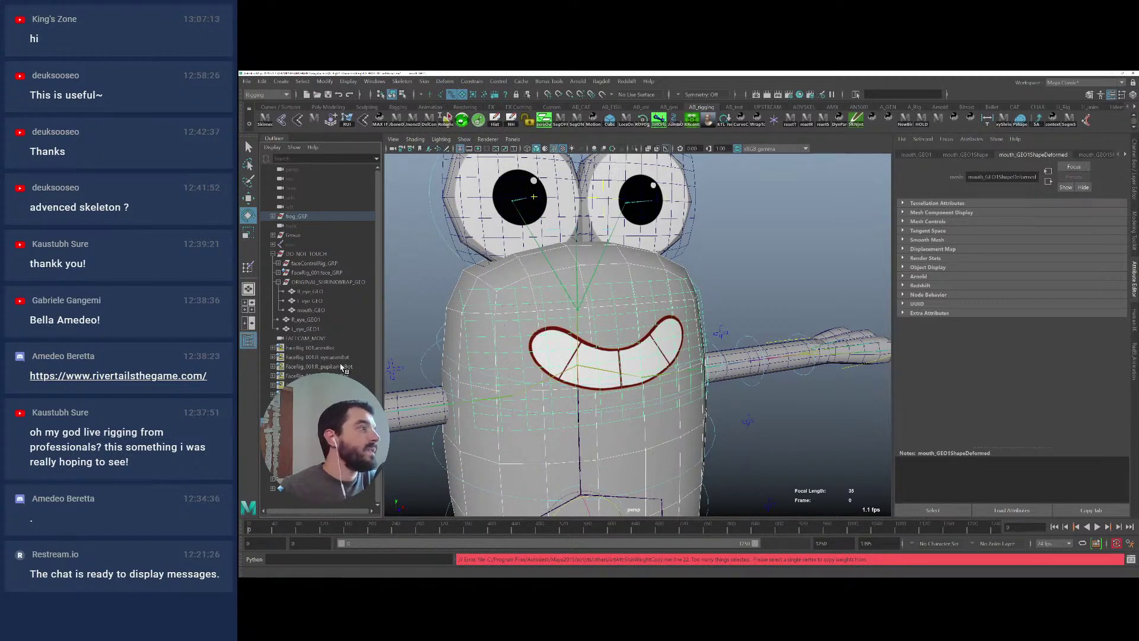
key("ctrl+z")
left_click(438, 290)
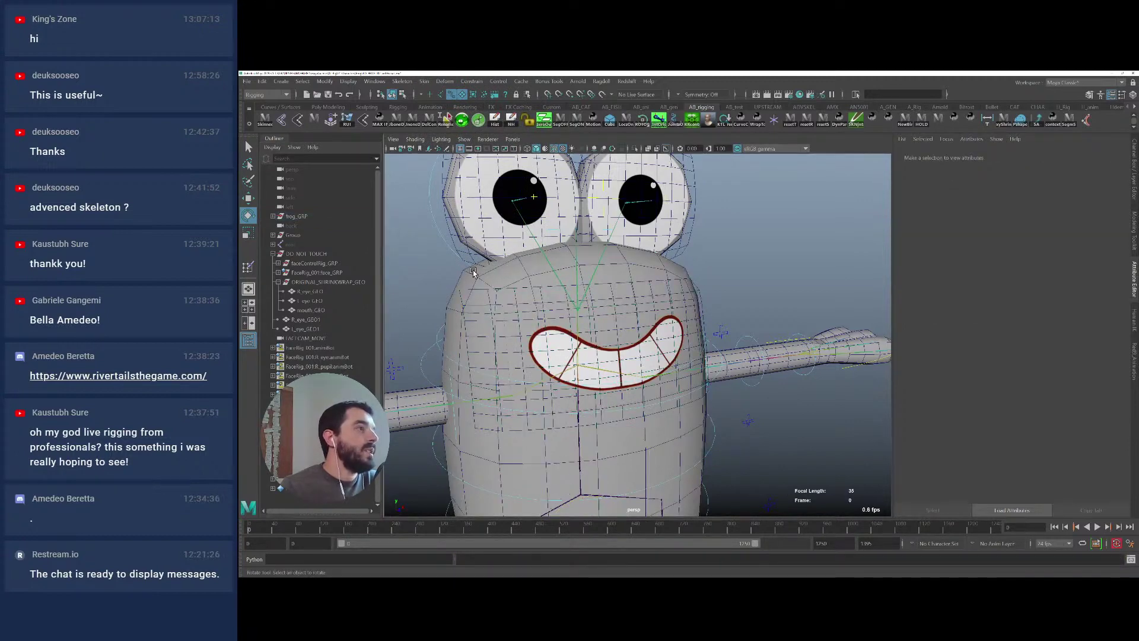
Copy the skin weights from the body mesh to the new mouth copy
left_click(473, 273)
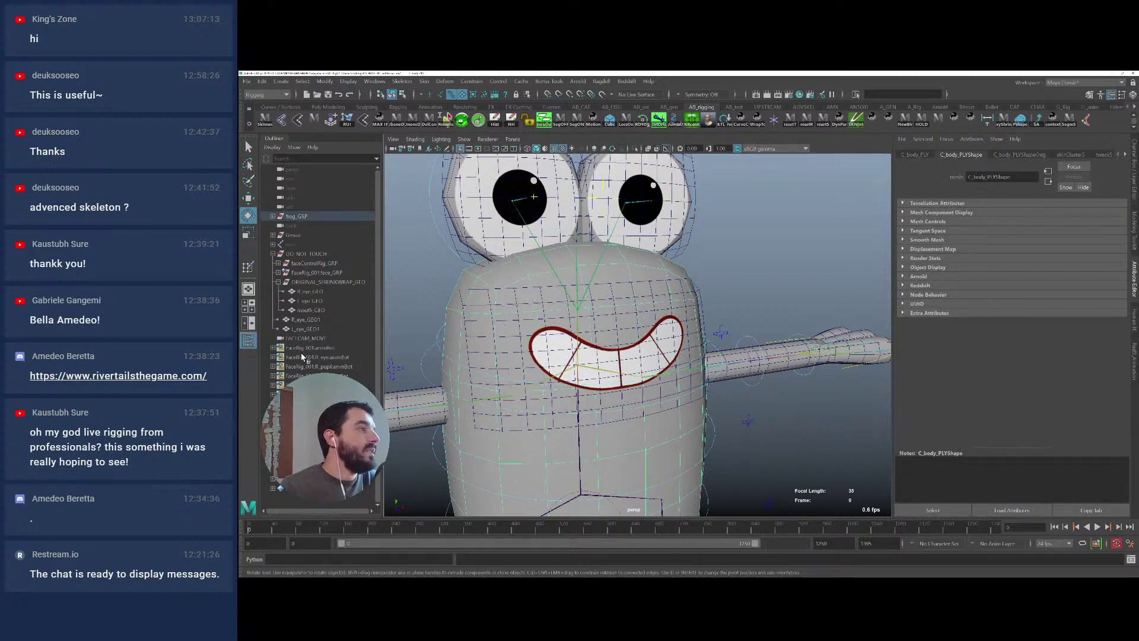
left_click(617, 362, "shift")
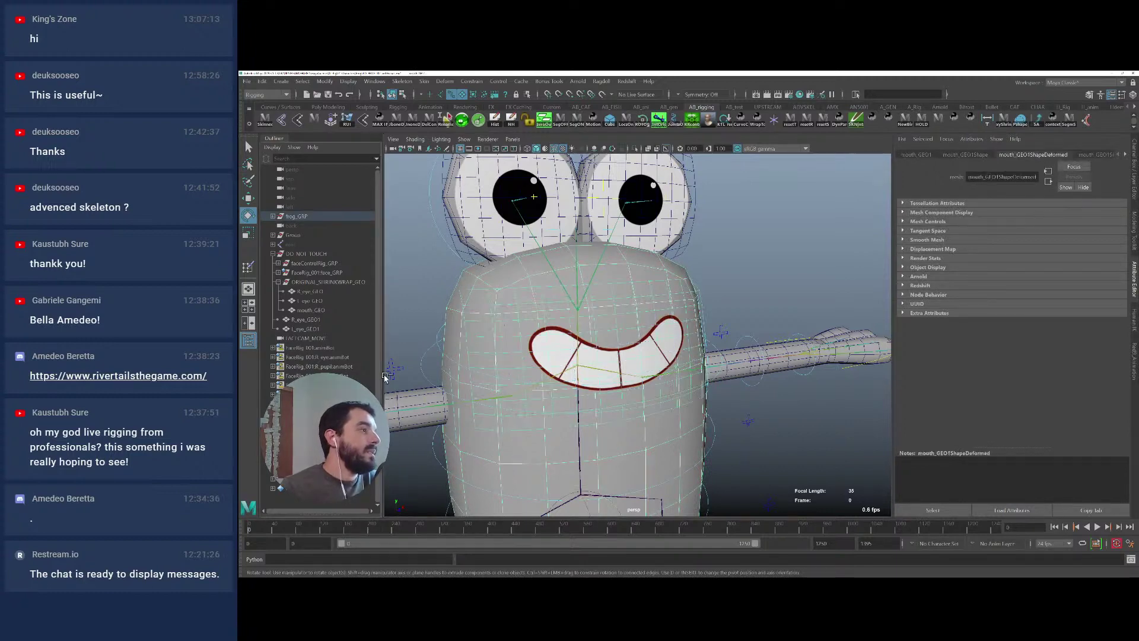
left_click(424, 81)
left_click(453, 199)
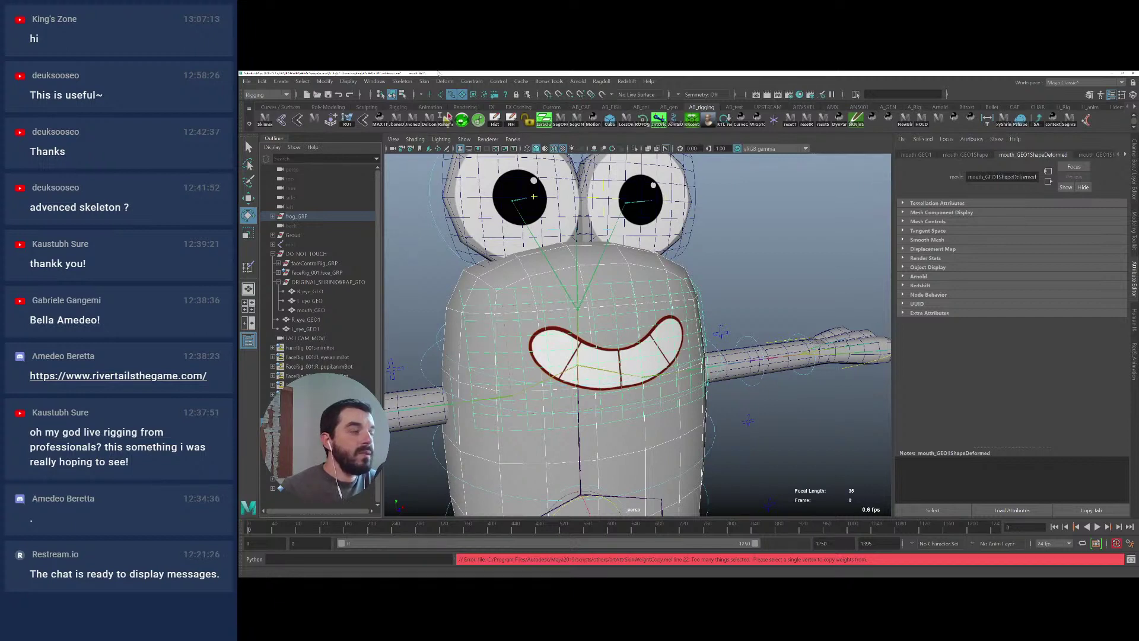
left_click(422, 81)
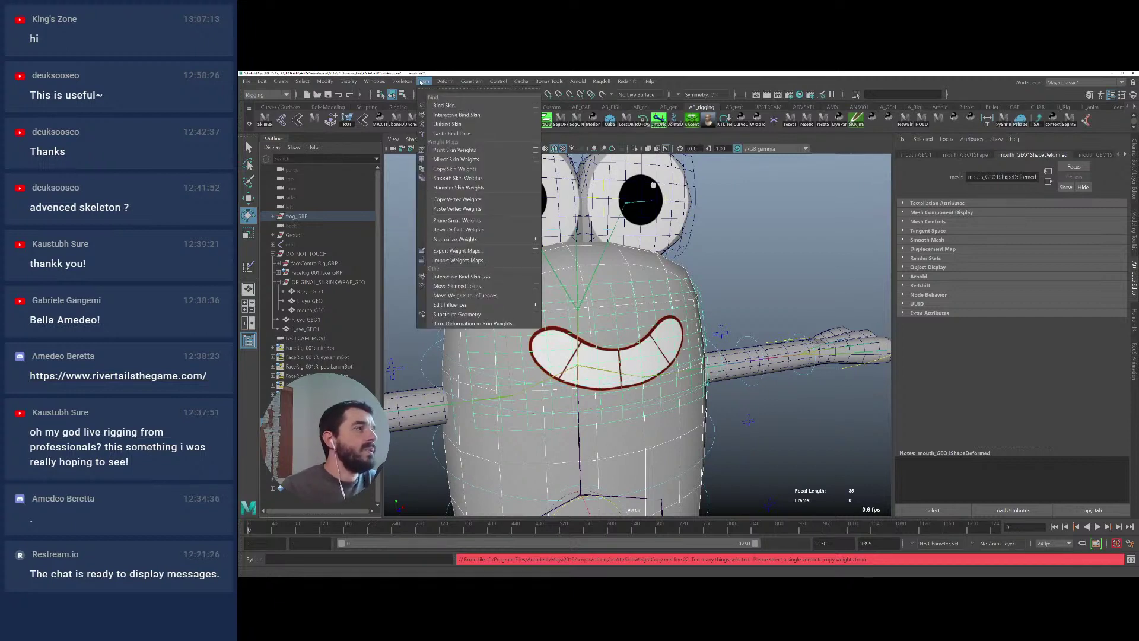
left_click(452, 169)
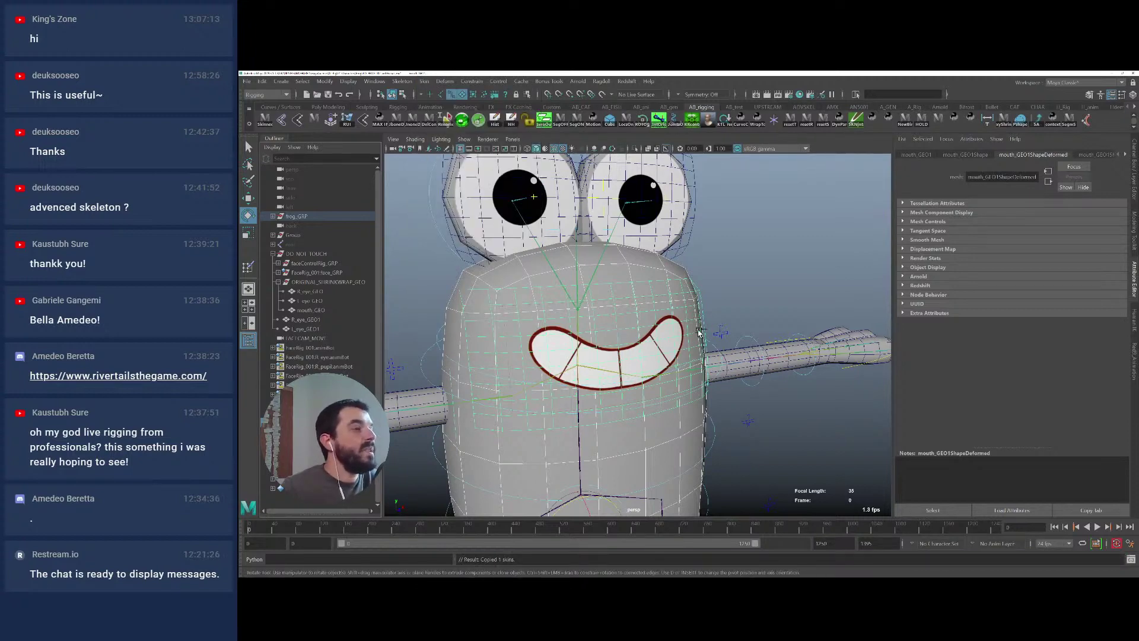
Bend the frog's head forward with the FKNeck_M control to test how the mouth copy follows the body
left_click(440, 330)
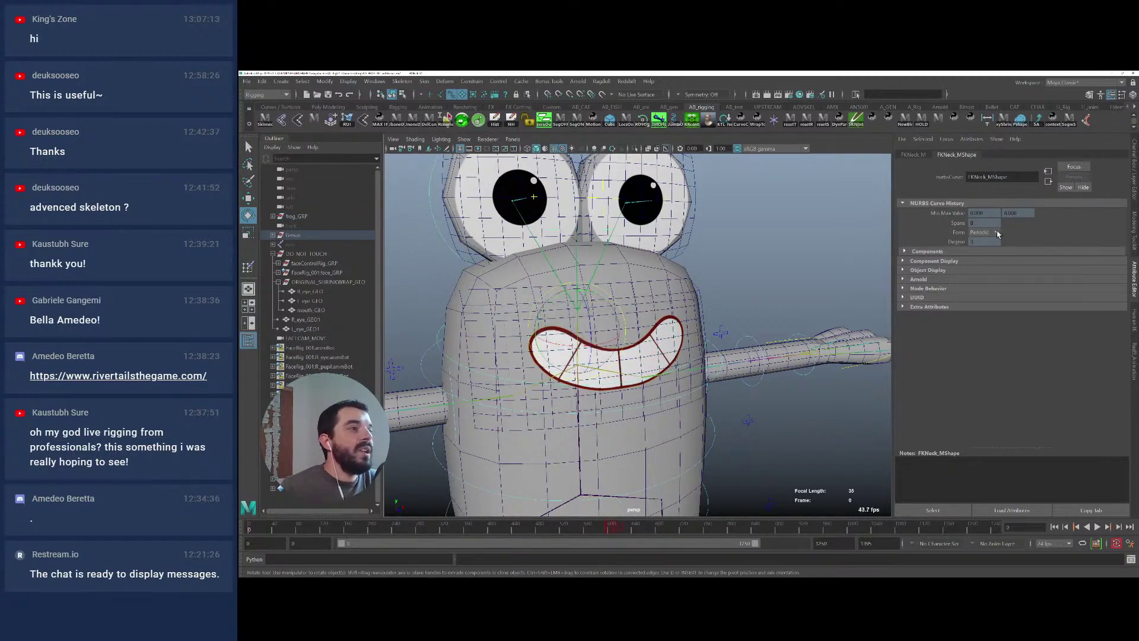
left_click(1130, 196)
left_click_drag(589, 318, 614, 359)
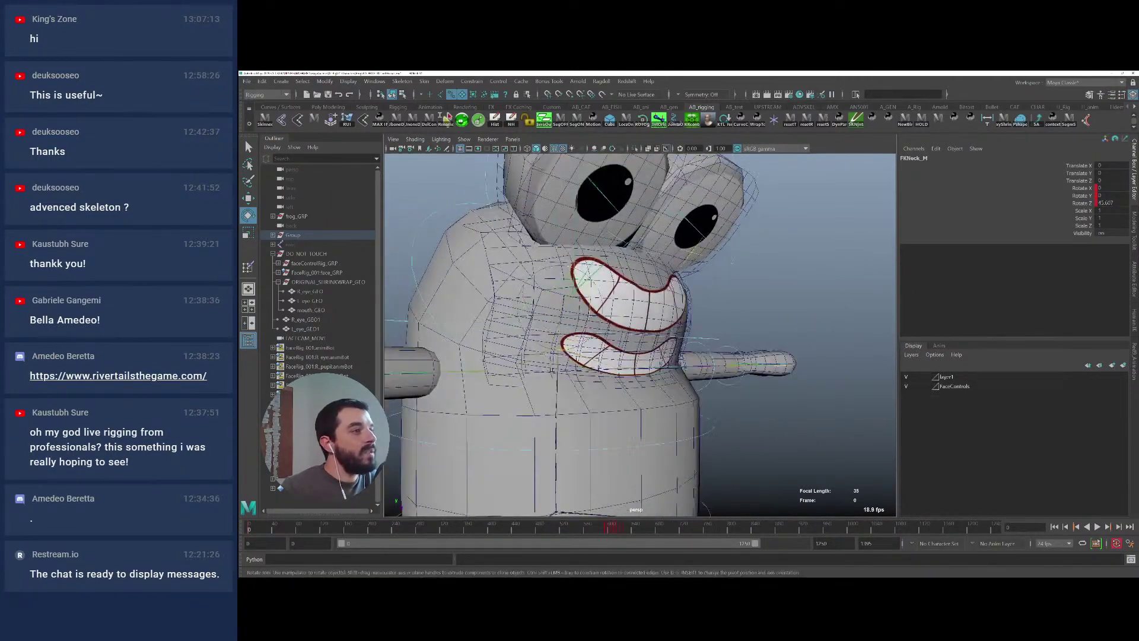
Hide the ORIGINAL_SHRINKWRAP_GEO group and inspect the new mouth on the bent body
left_click(308, 283)
key("h")
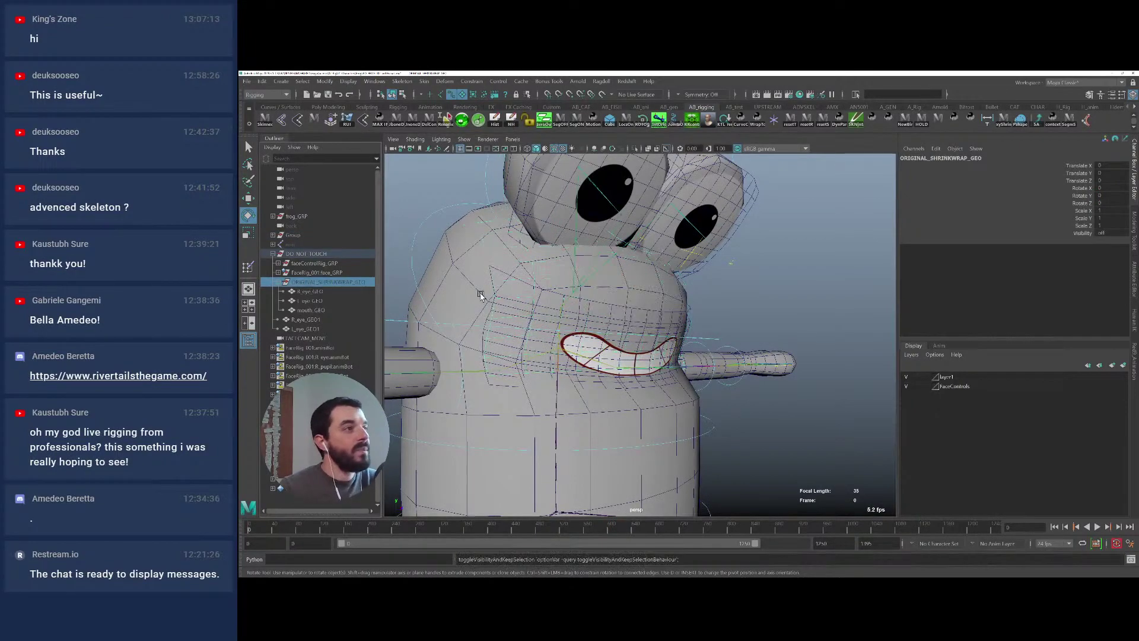
mouse_move(648, 306)
left_mouse_down("alt")
mouse_move(661, 320)
mouse_move(595, 319)
mouse_move(662, 321)
mouse_move(656, 310)
left_mouse_up("alt")
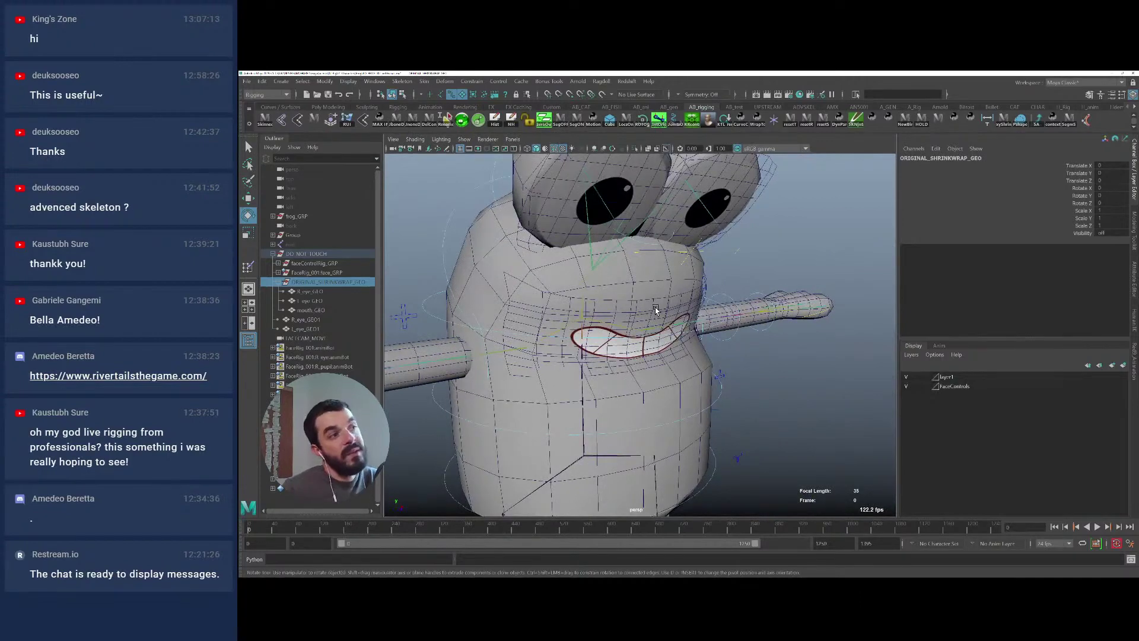
right_click_drag(666, 314, 529, 276, "alt")
Set the FKNeck_M control's Rotate Z to 0
left_click(563, 261)
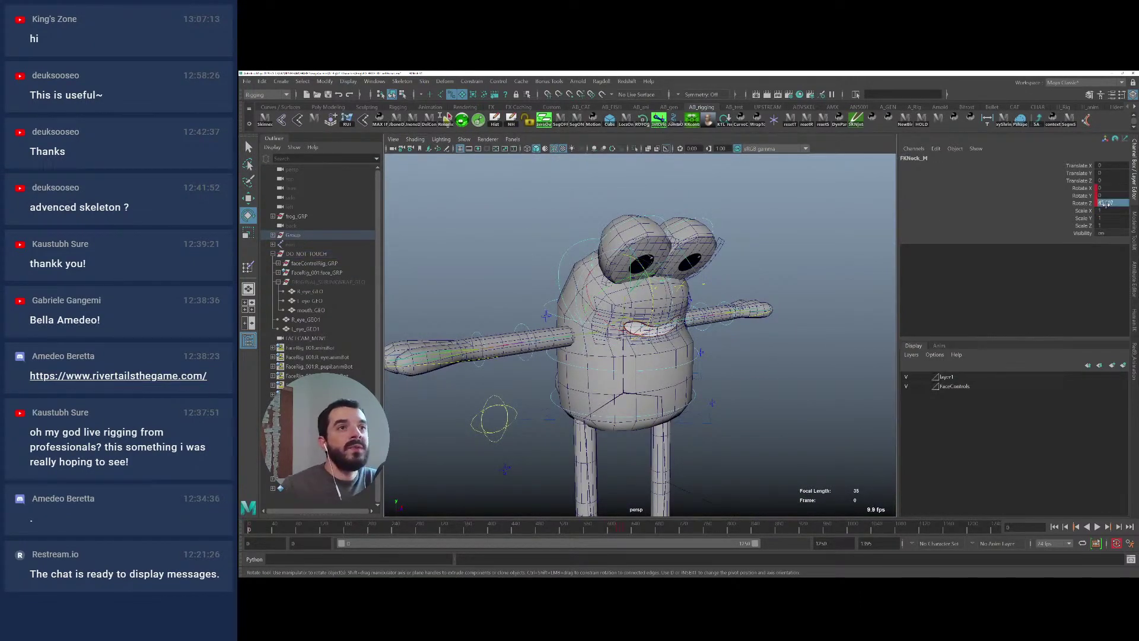
type("0")
key("Return")
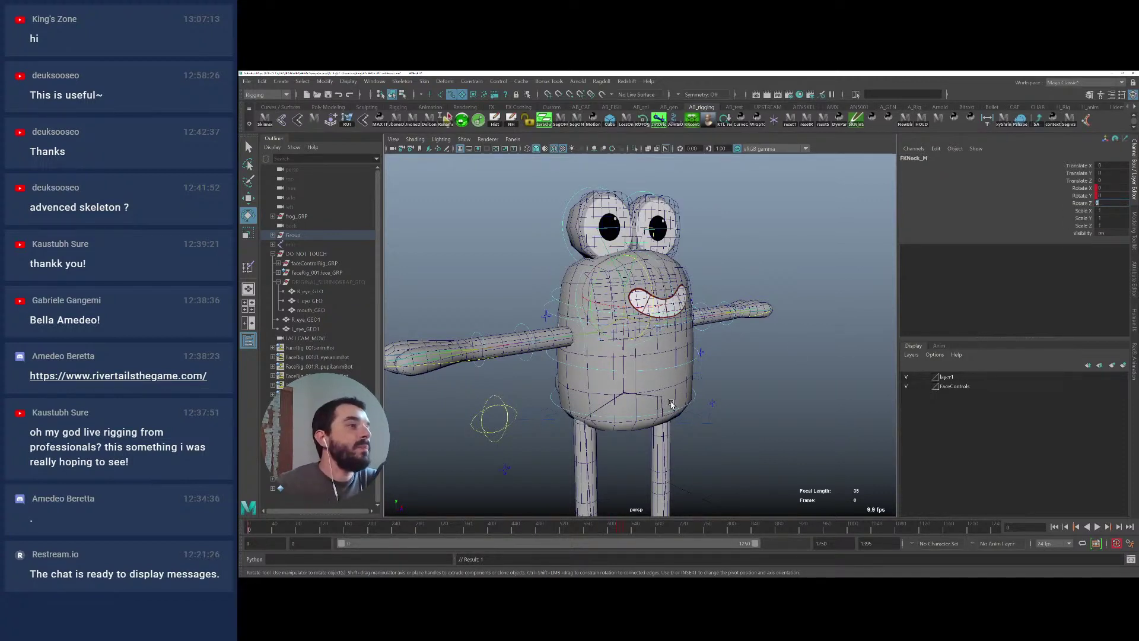
Save the scene as a new Maya ASCII file with a name starting with RIG_FROG_003
left_click_drag(727, 409, 688, 403, "alt")
right_click_drag(688, 404, 658, 392, "alt")
left_click_drag(659, 391, 617, 386, "alt")
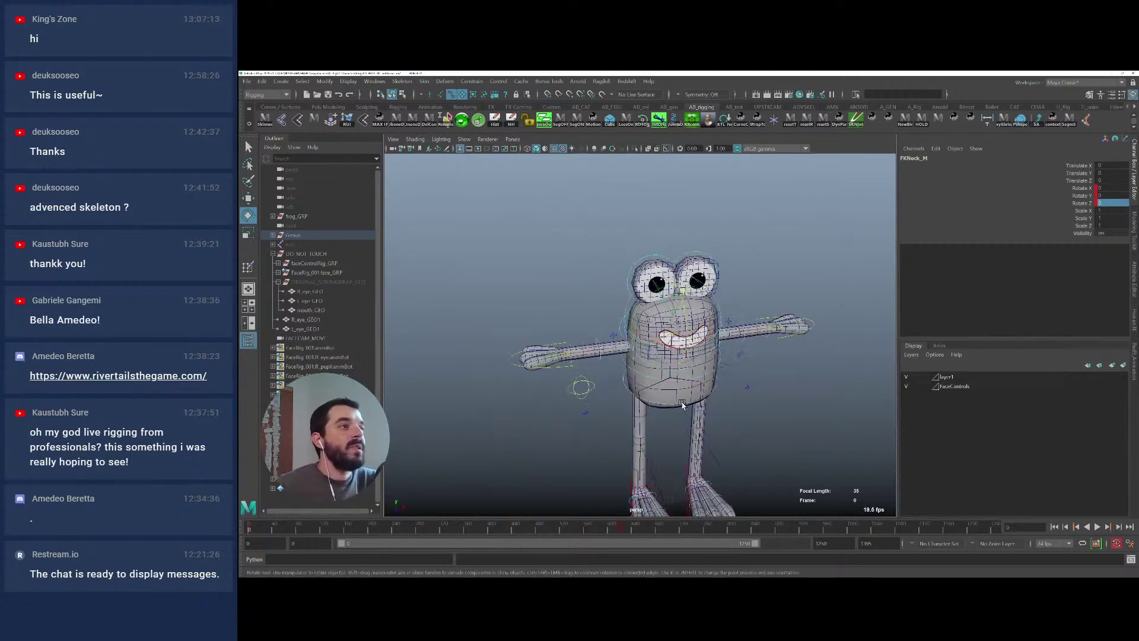
left_click(246, 80)
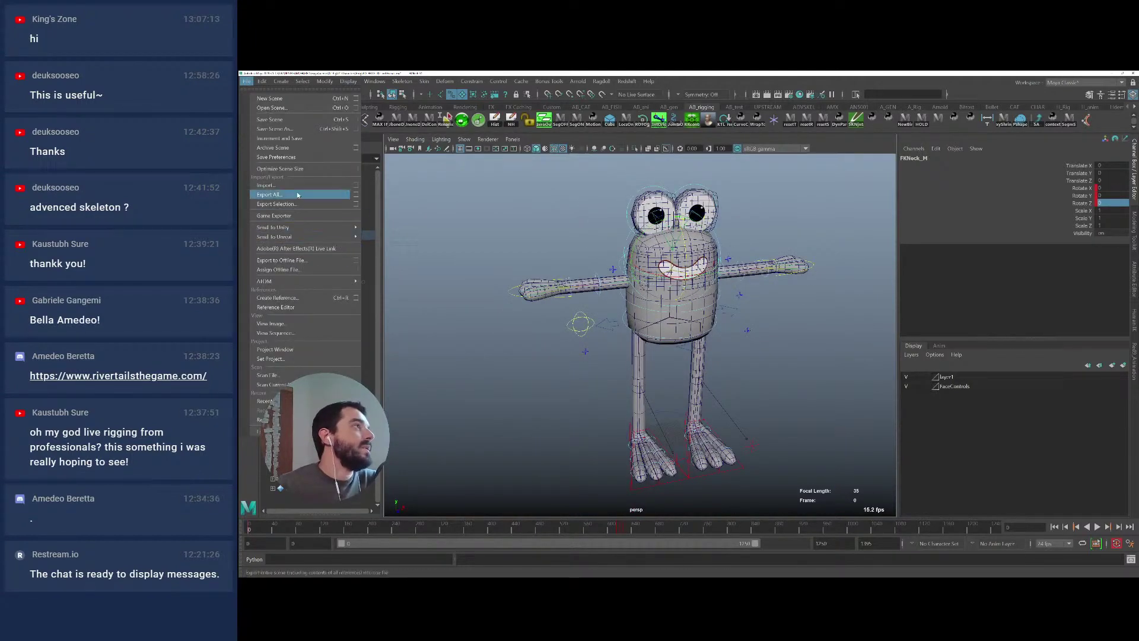
left_click(446, 229)
key("q")
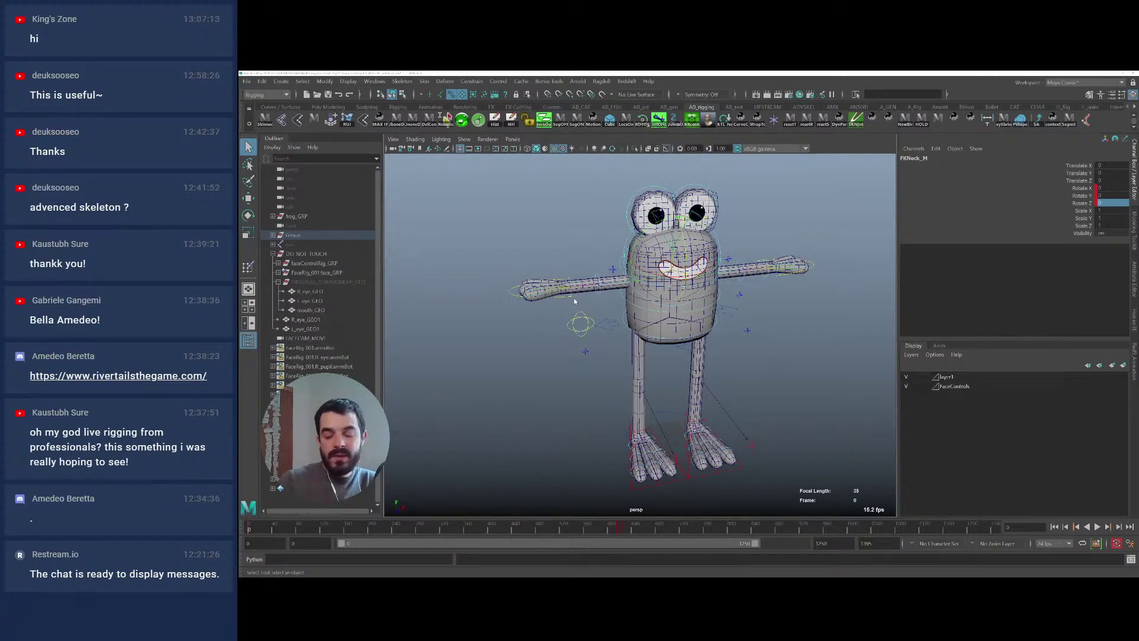
key("ctrl+shift+s")
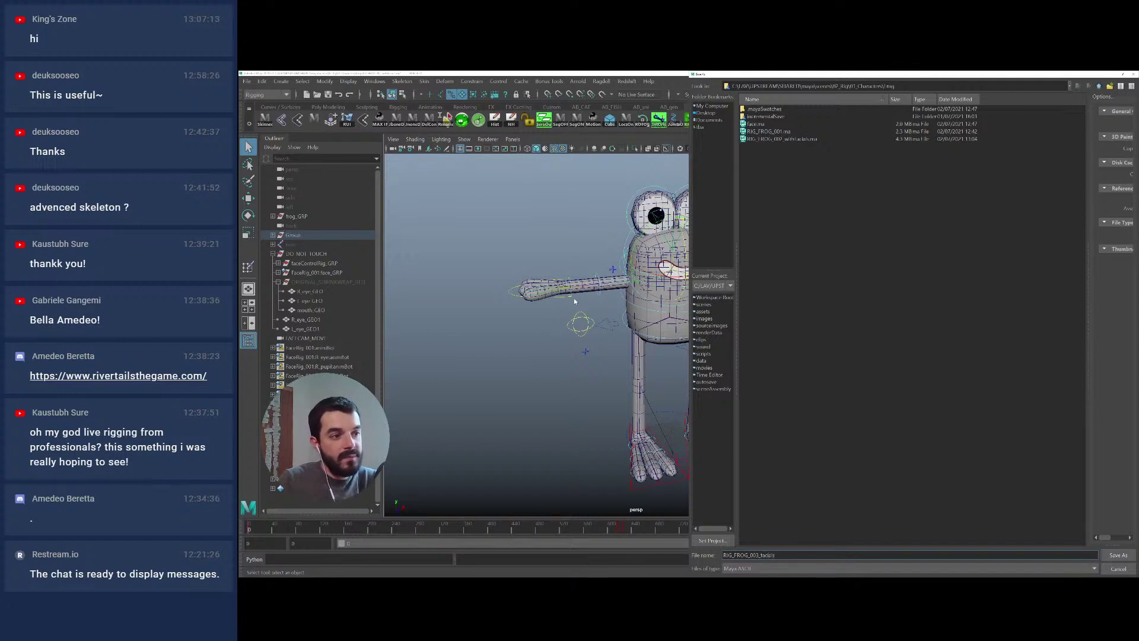
type("ted")
key("Return")
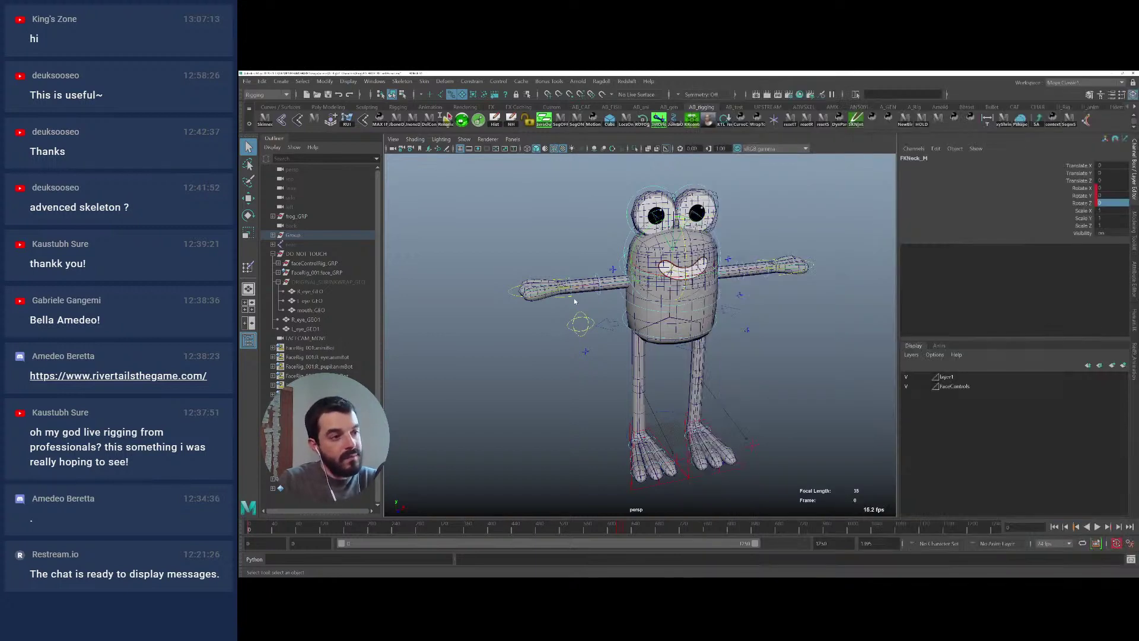
Test the leg bending by lowering and shifting the RootX_M control, and undo the movement
left_click(622, 350)
key("w")
left_click_drag(725, 340, 698, 320, "alt")
scroll(698, 320, "up", 5)
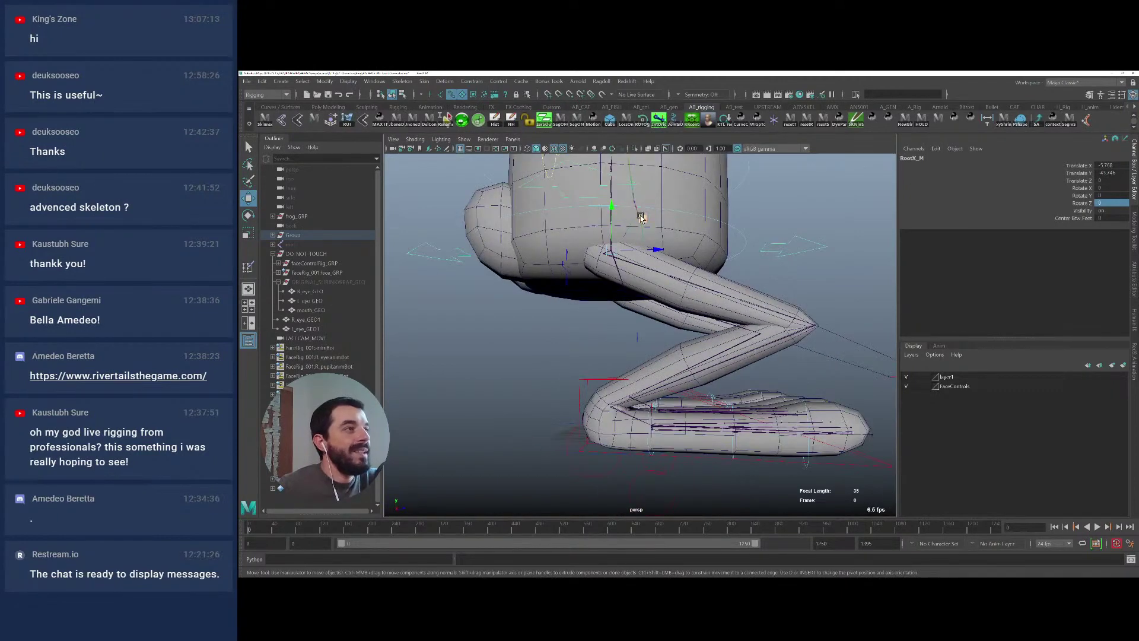
left_click_drag(641, 218, 869, 264)
key("ctrl+z")
Test the Roll attribute of the IKLeg_R foot control and undo the change
left_click(653, 353)
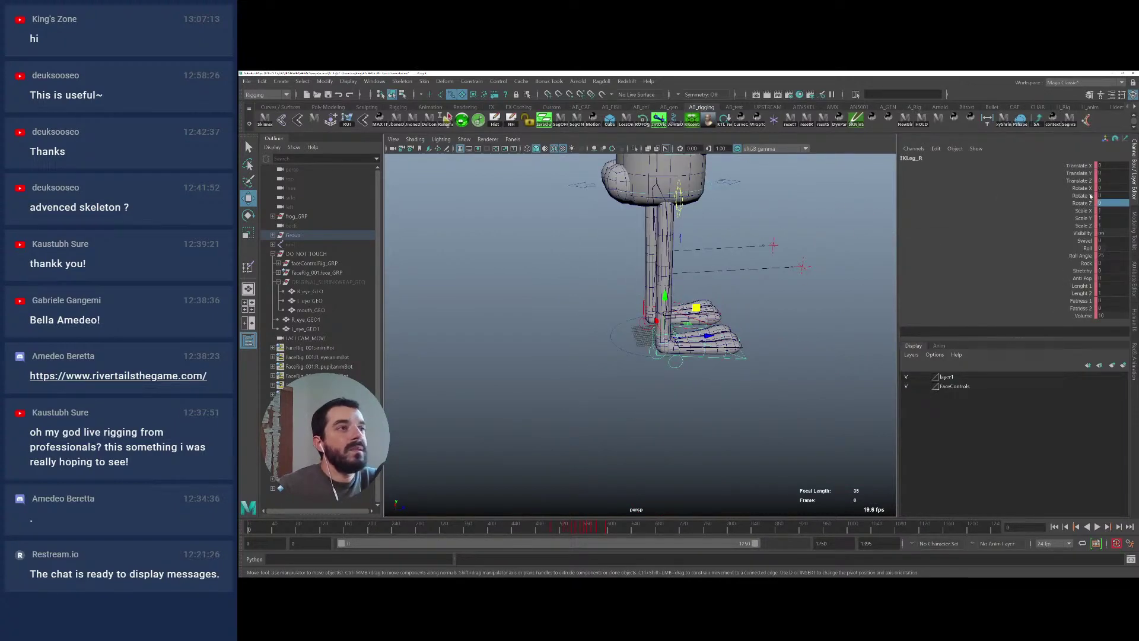
left_click(1086, 248)
middle_click_drag(700, 247, 745, 254)
key("ctrl+z")
Test all five finger curl attributes of the Fingers_R control together and undo the change
left_click_drag(771, 261, 582, 355, "alt")
left_click_drag(1086, 181, 1086, 211)
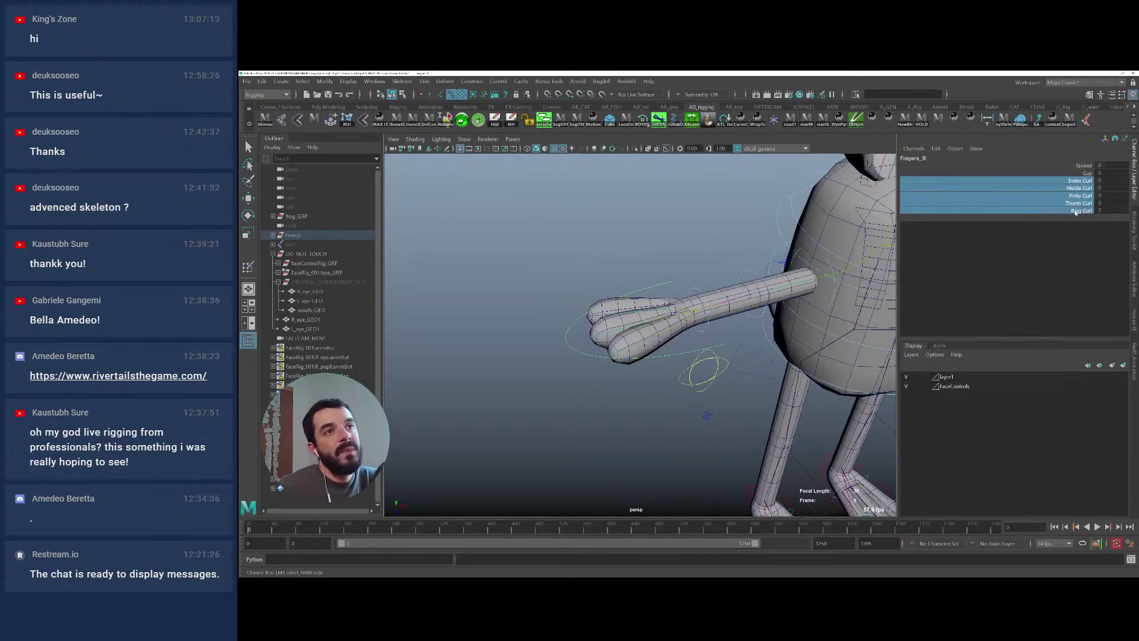
mouse_move(667, 204)
middle_mouse_down()
mouse_move(687, 207)
mouse_move(659, 206)
middle_mouse_up()
key("ctrl+z")
Test the Index Curl of the Fingers_L control while watching both hands, and undo the change
left_click_drag(763, 255, 742, 260, "alt")
right_click_drag(741, 260, 833, 246, "alt")
left_click(828, 261)
key("w")
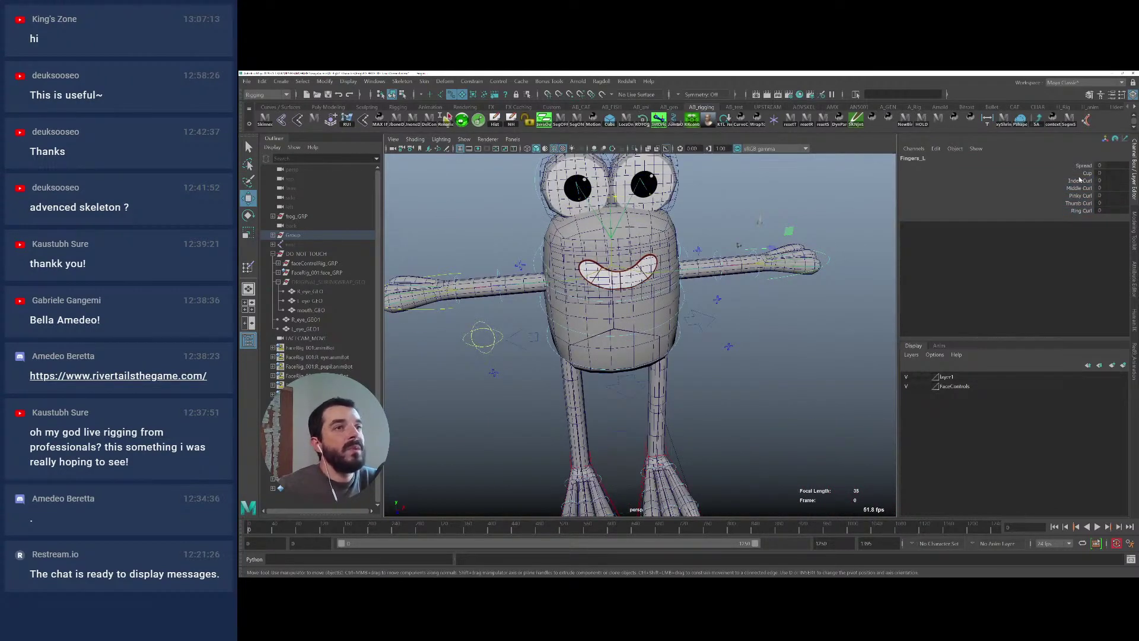
left_click(1079, 180)
middle_click_drag(747, 207, 772, 206)
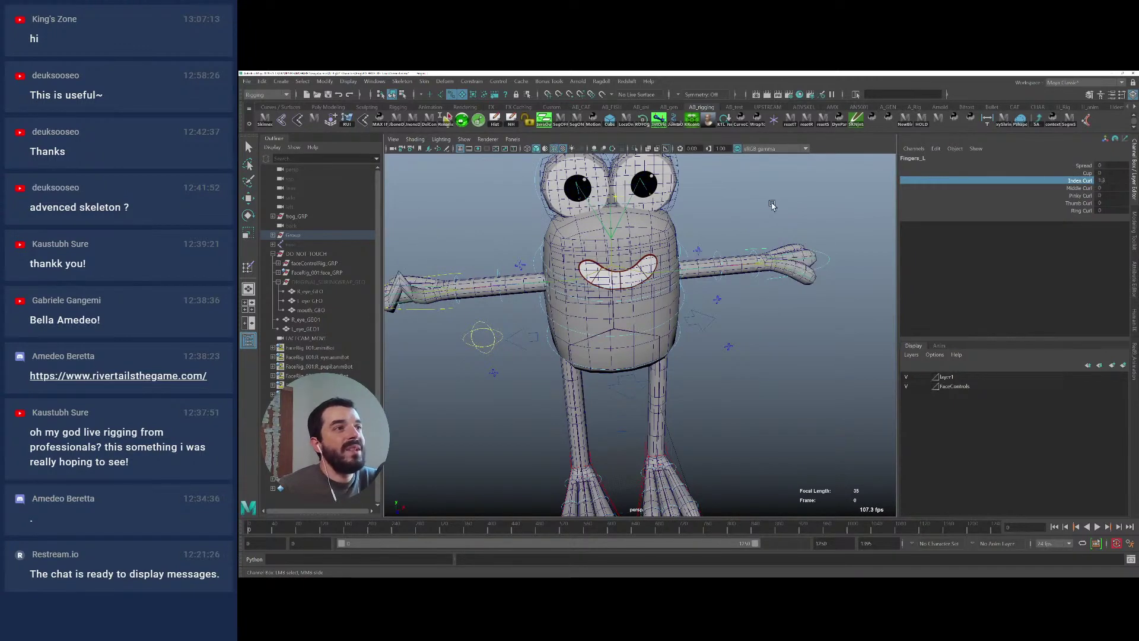
key("ctrl+z")
Mirror the arms_PLY mesh's skin weights across YZ, positive to negative, using closest point on surface and closest joint
middle_click_drag(518, 244, 554, 251, "alt")
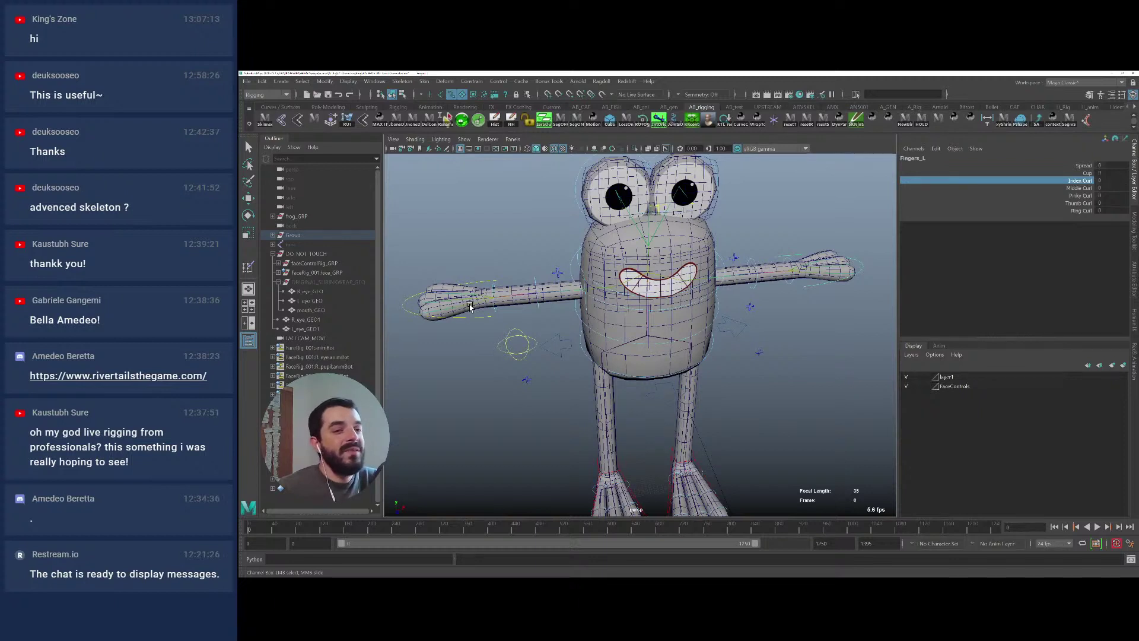
left_click(510, 293)
left_click(424, 81)
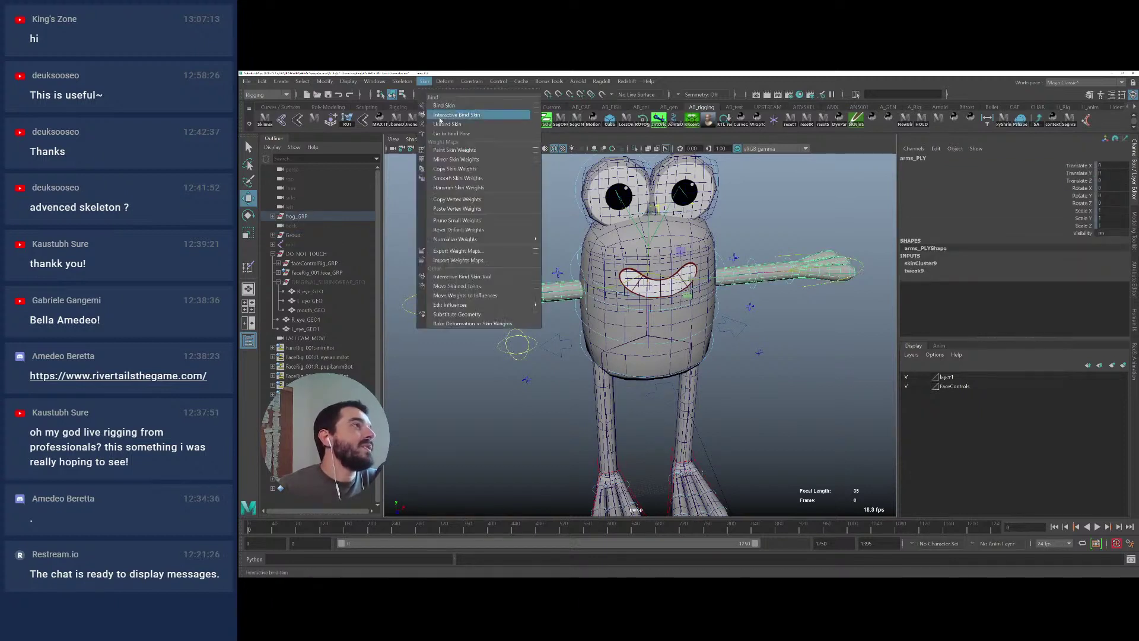
left_click(537, 160)
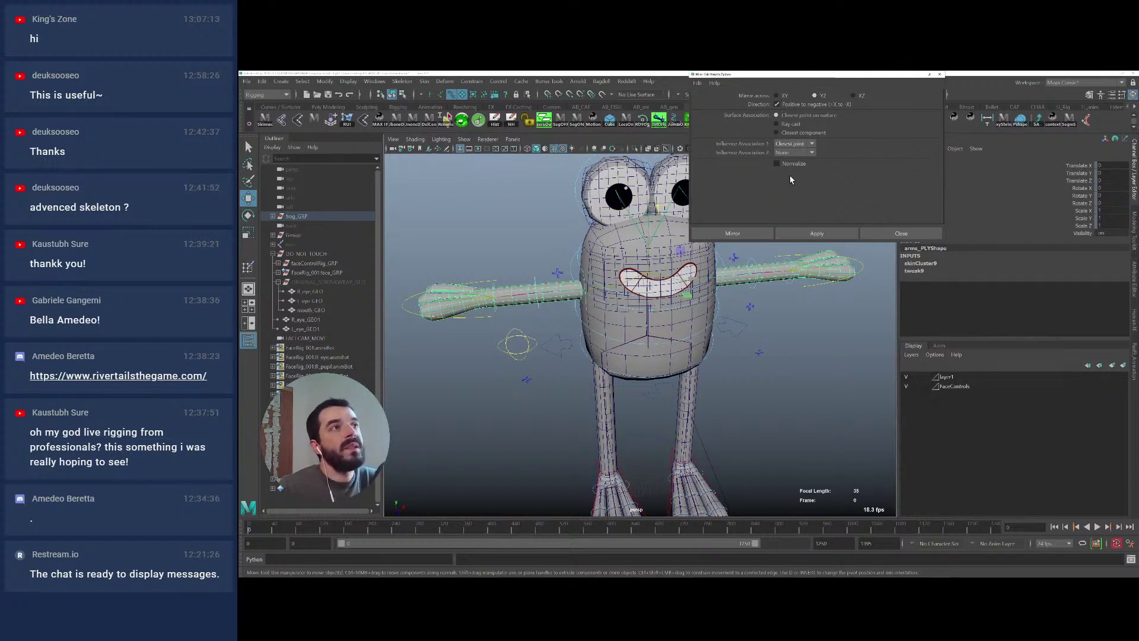
left_click(740, 233)
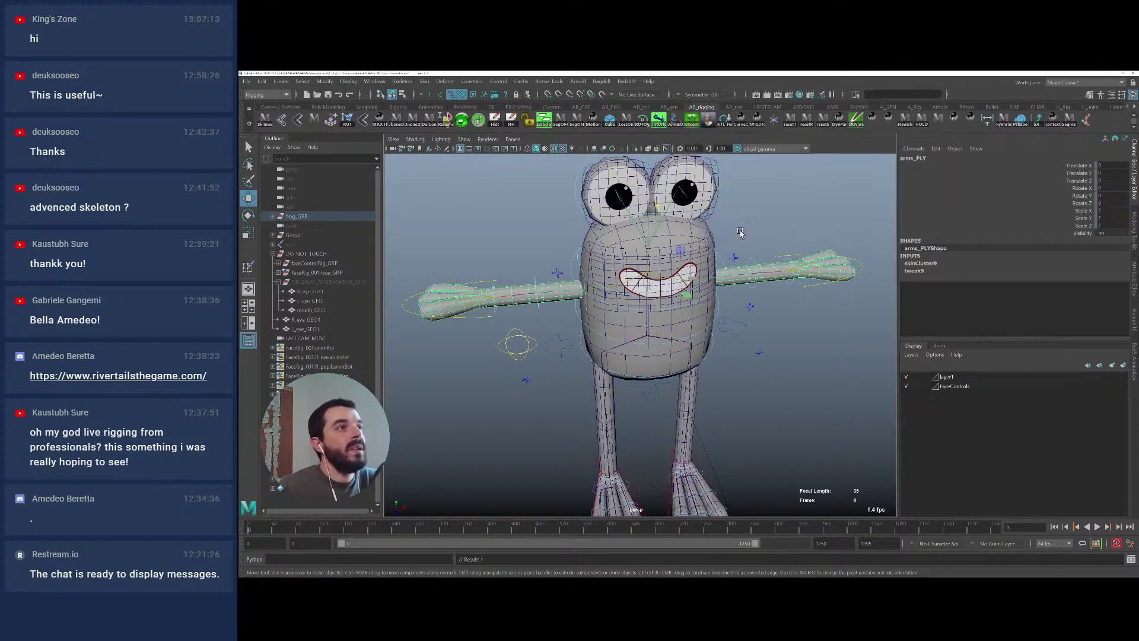
Test the Index Curl on the finger controls after mirroring the weights, and undo the change
left_click(409, 313)
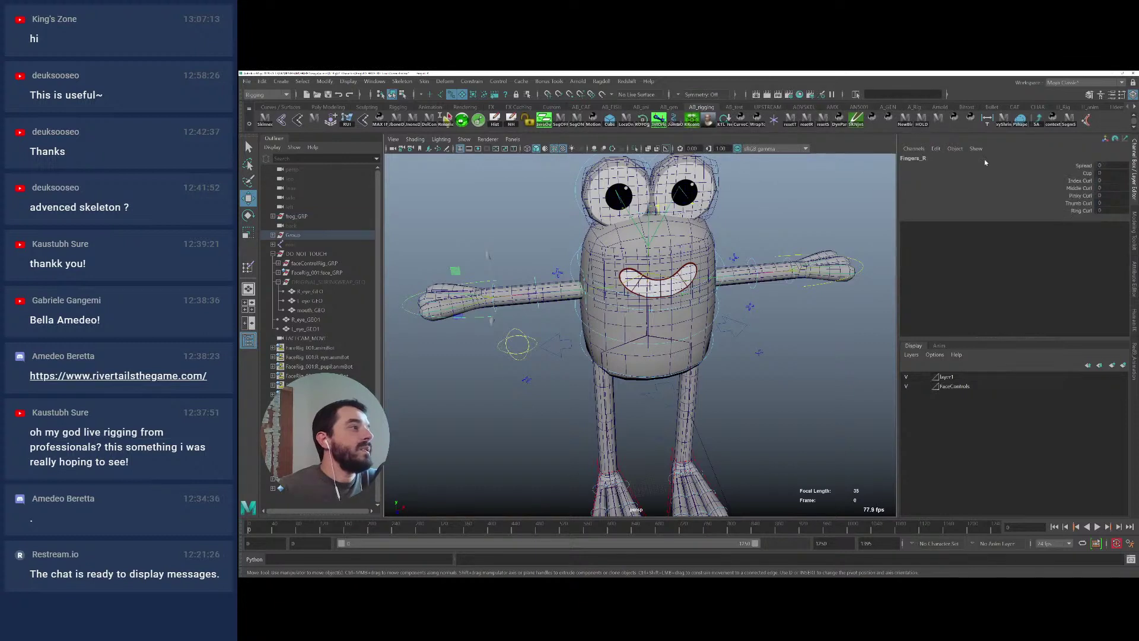
left_click(1065, 180)
middle_click_drag(842, 195, 877, 200)
key("ctrl+z")
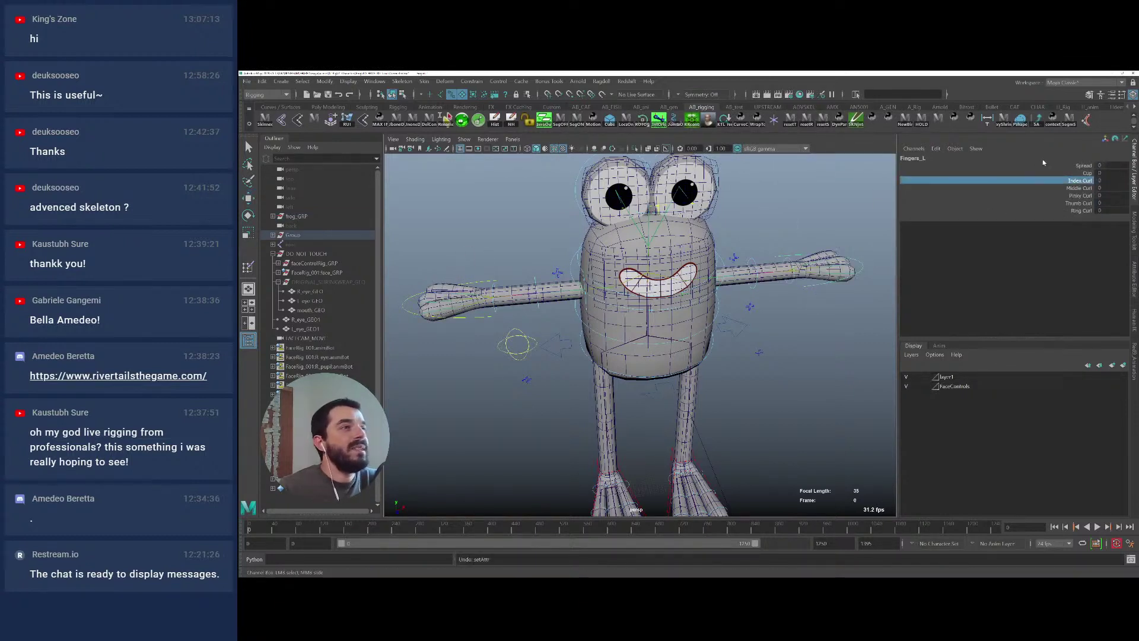
Test the Middle Curl and Pinky Curl of the Fingers_L control one at a time
left_click(1071, 187)
middle_click_drag(760, 205, 798, 208)
key("ctrl+z")
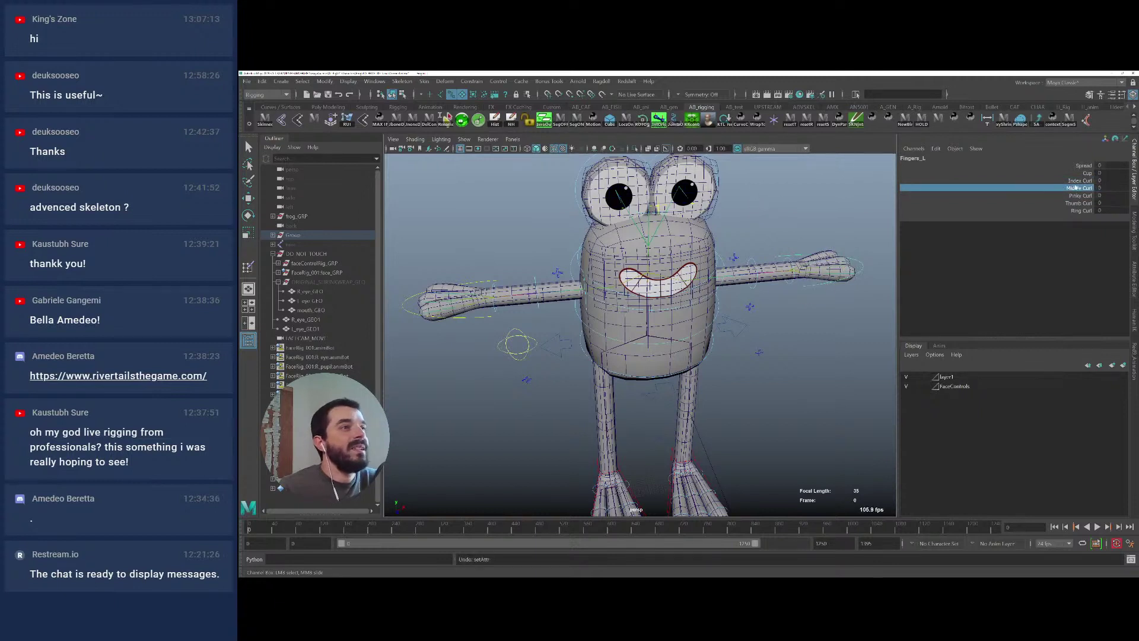
left_click(1071, 202)
left_click(1038, 196)
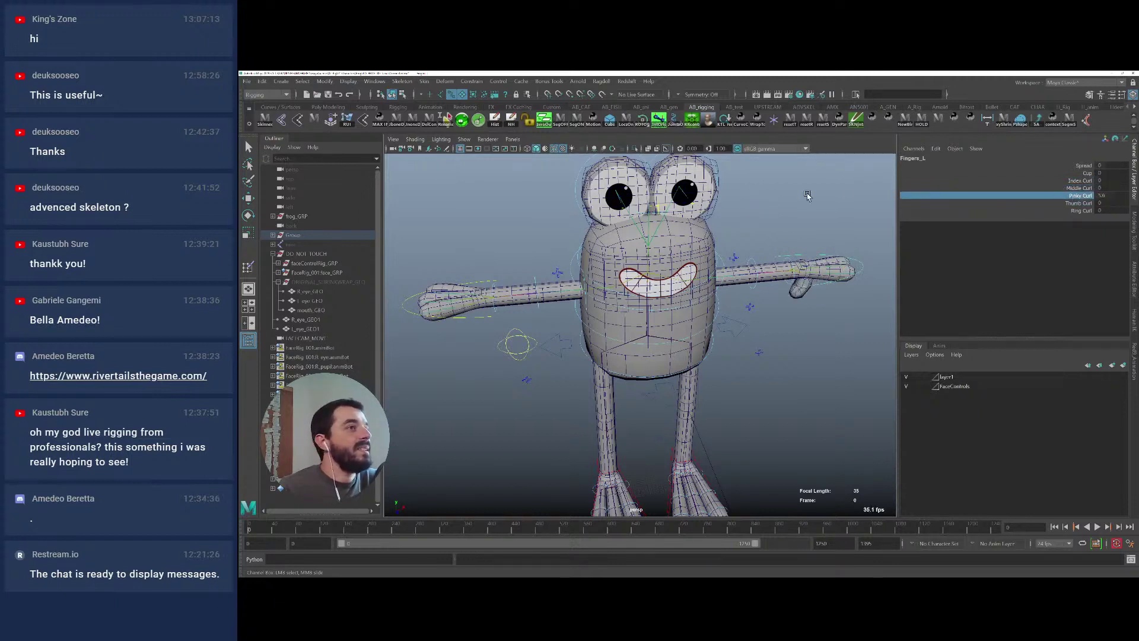
Compare the Index Curl of the Fingers_L and Fingers_R controls, undoing each change
left_click(410, 315)
key("w")
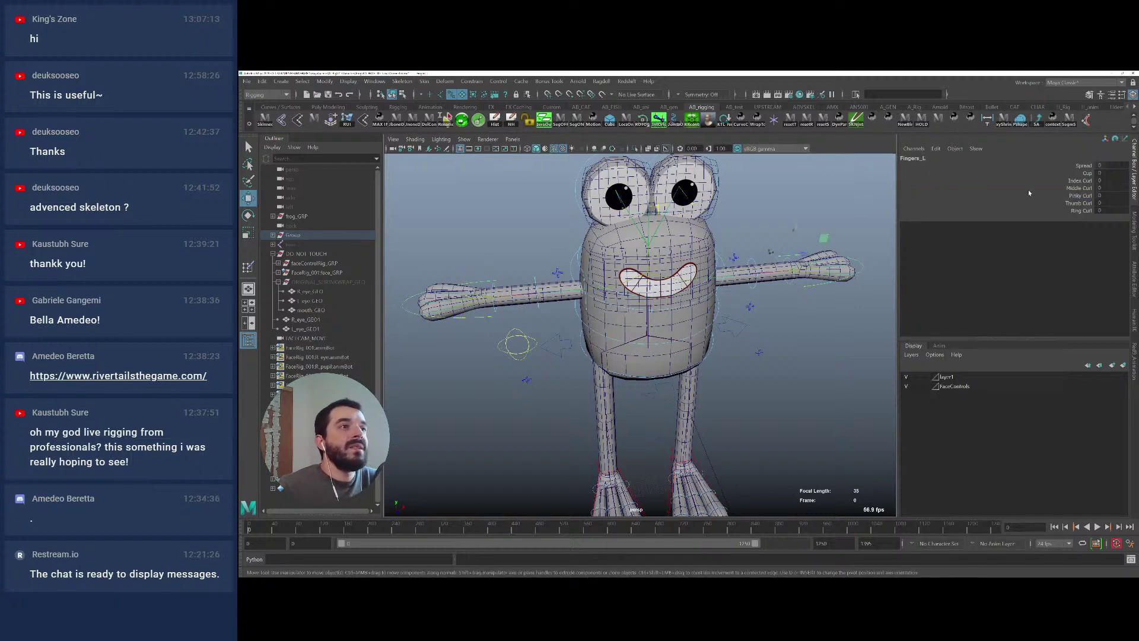
left_click(1069, 180)
middle_click_drag(773, 201, 801, 205)
key("ctrl+z")
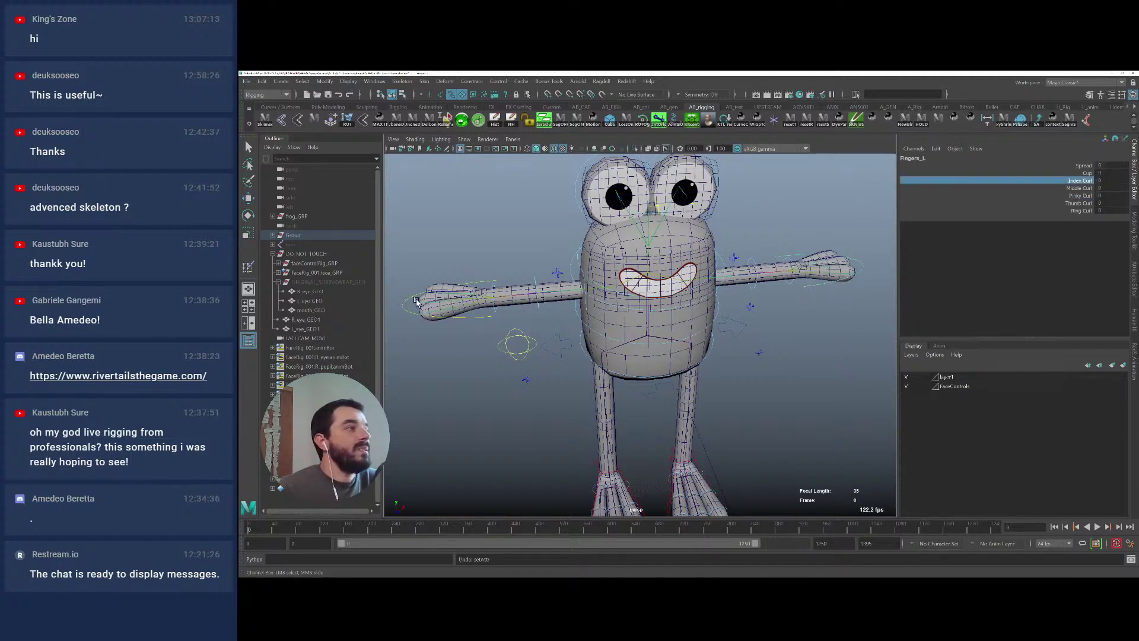
left_click(403, 315)
key("w")
left_click(1023, 181)
middle_click_drag(736, 244, 523, 276)
key("ctrl+z")
Frame the frog's right hand and switch the arms_PLY mesh to vertex selection
left_click_drag(432, 269, 457, 275, "alt")
key("f")
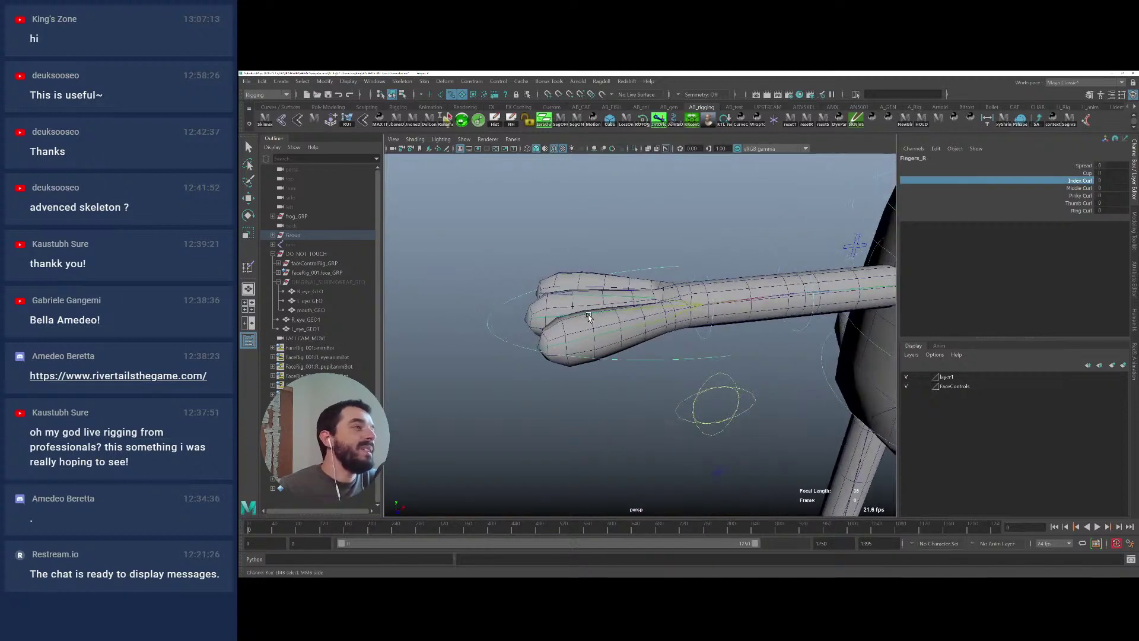
right_click_drag(620, 318, 571, 317)
left_click_drag(630, 330, 620, 315, "alt")
double_click(634, 248)
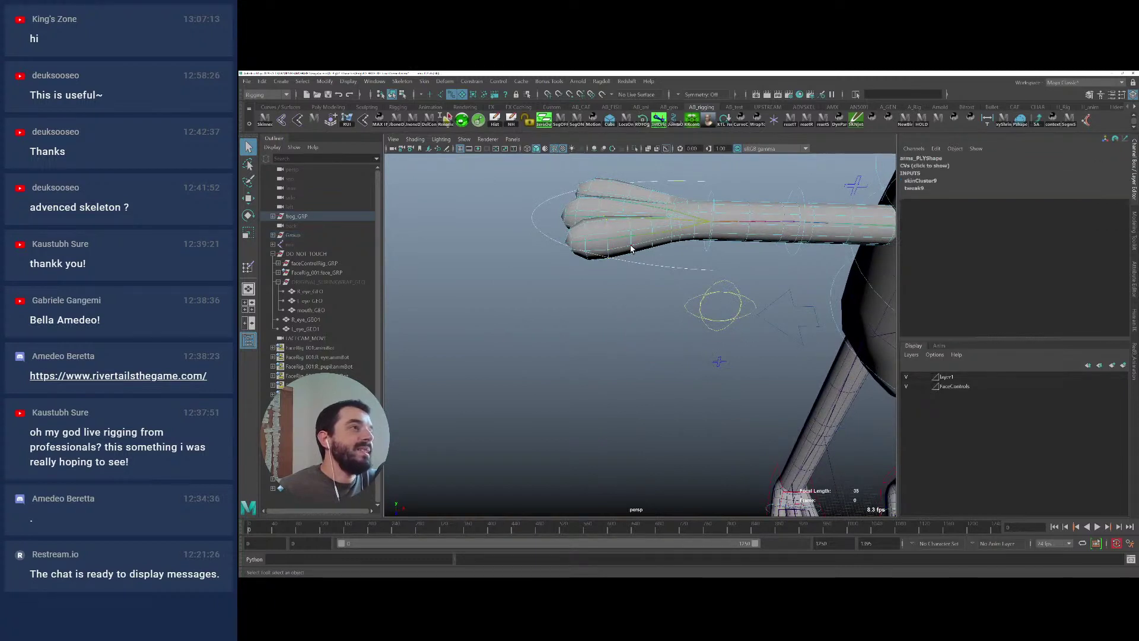
Curl the right index finger with the Index Curl of Fingers_R and examine its deformation up close
left_click_drag(600, 261, 593, 279, "alt")
left_click_drag(515, 217, 534, 264)
key("e")
left_click(1080, 181)
middle_click_drag(683, 211, 705, 212)
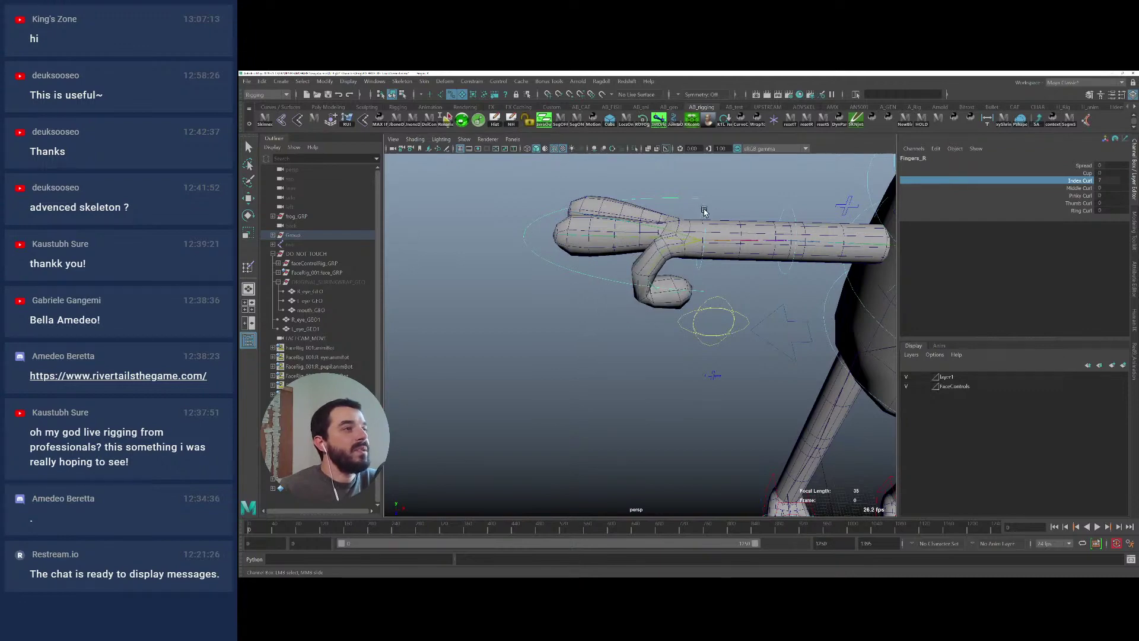
left_click_drag(705, 212, 670, 251, "alt")
right_click_drag(670, 252, 836, 279, "alt")
middle_click_drag(837, 279, 784, 220, "alt")
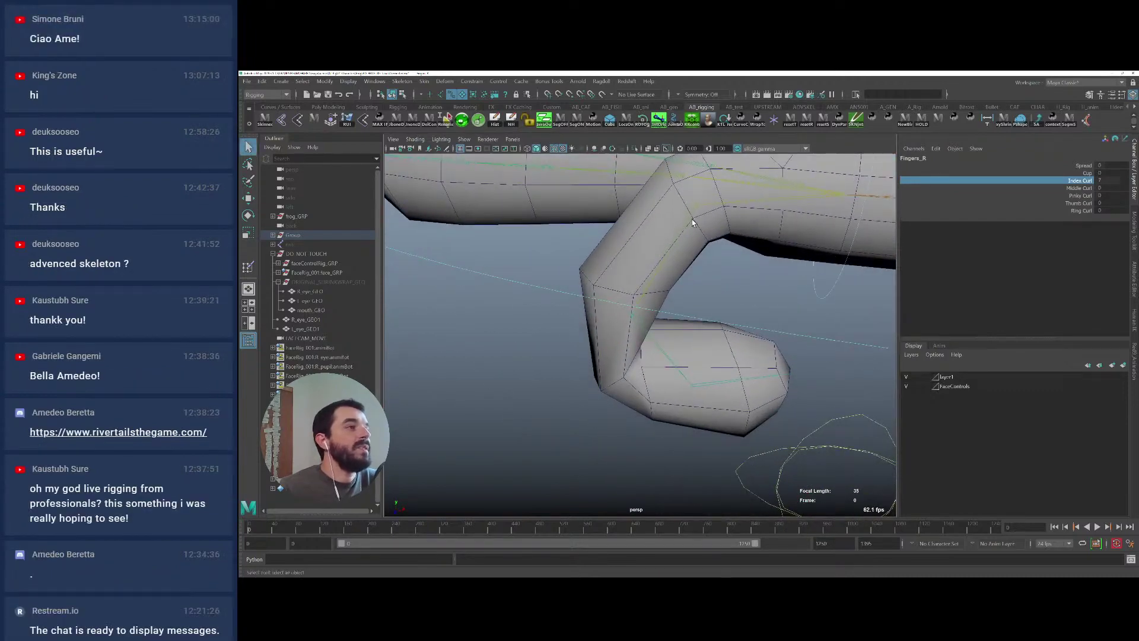
Open the Paint Skin Weights tool with its settings on arms_PLY and display the IndexFinger2_L influence
left_click(425, 81)
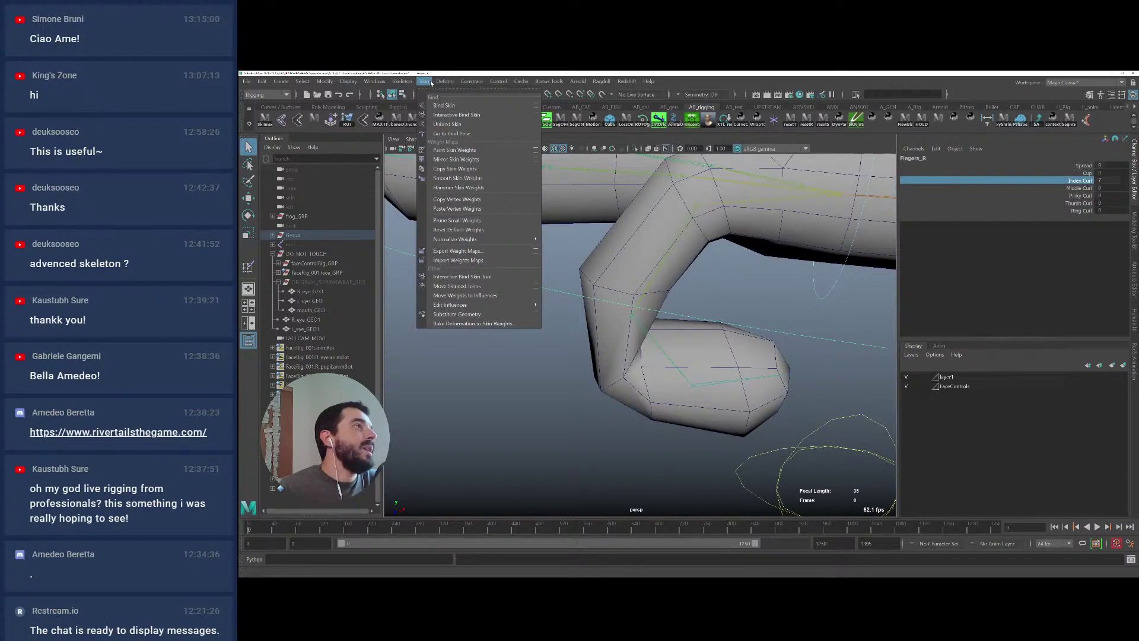
left_click(455, 150)
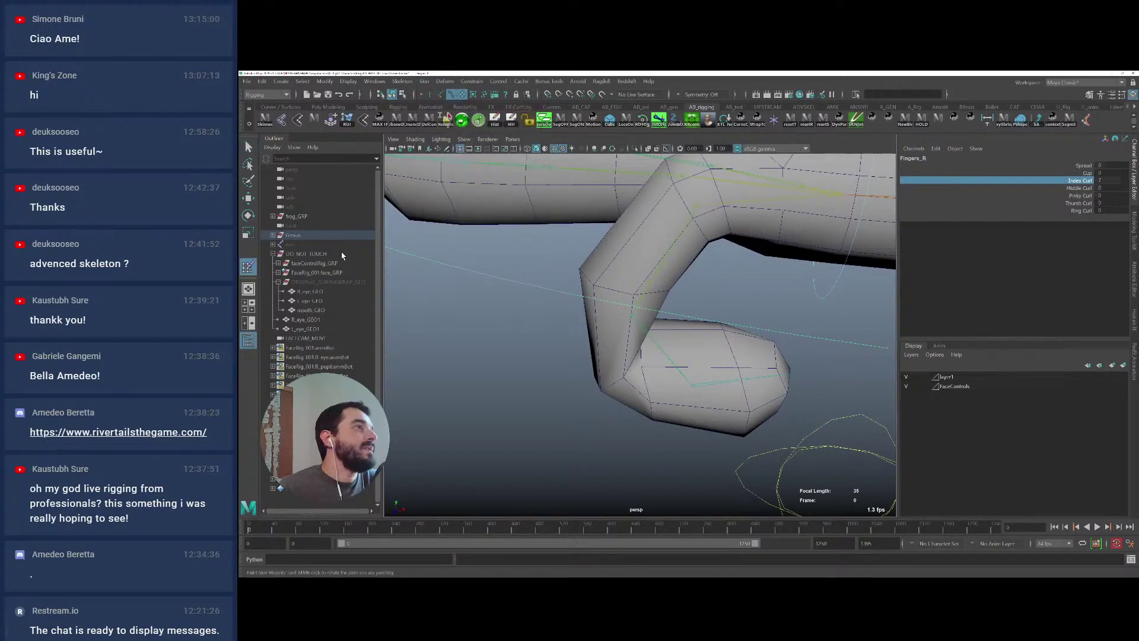
double_click(251, 268)
key("q")
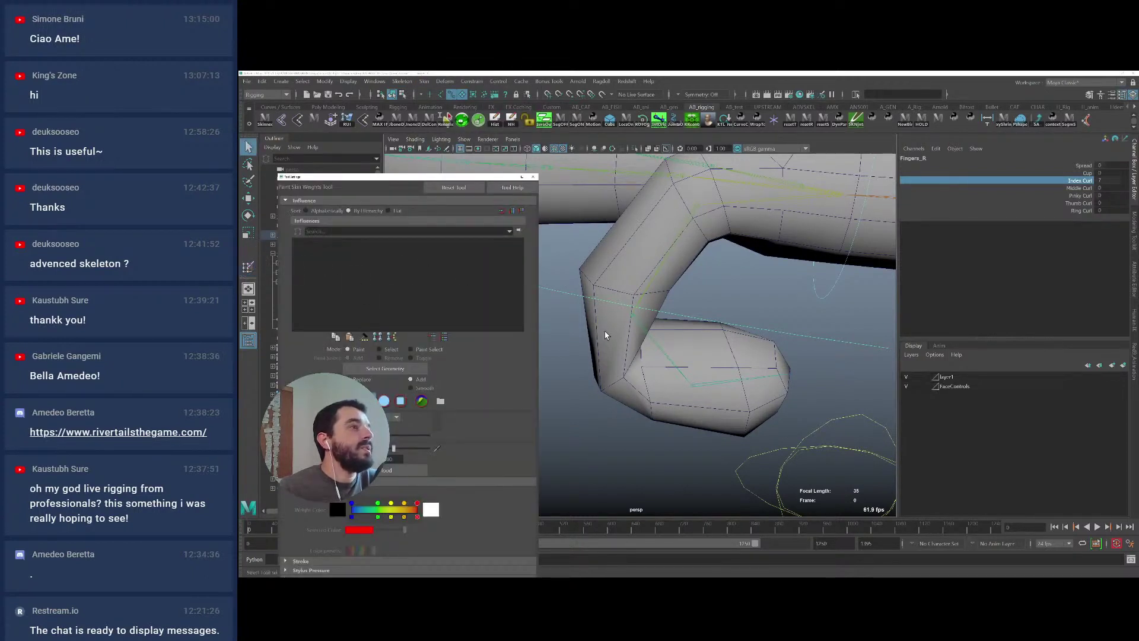
left_click(604, 329)
left_click(251, 269)
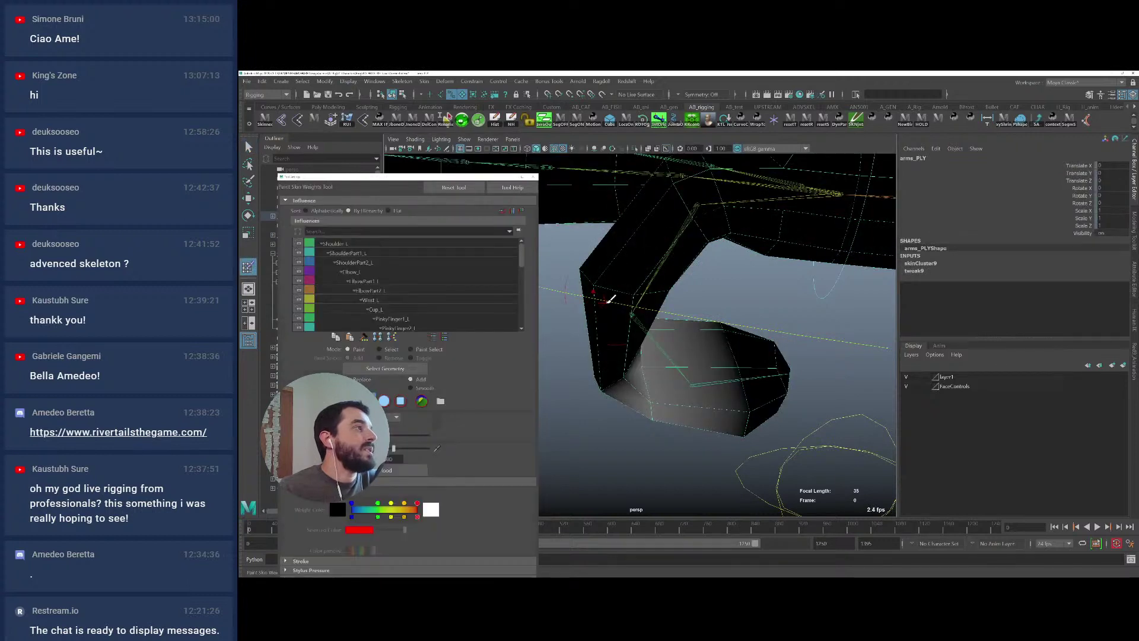
left_click(396, 281)
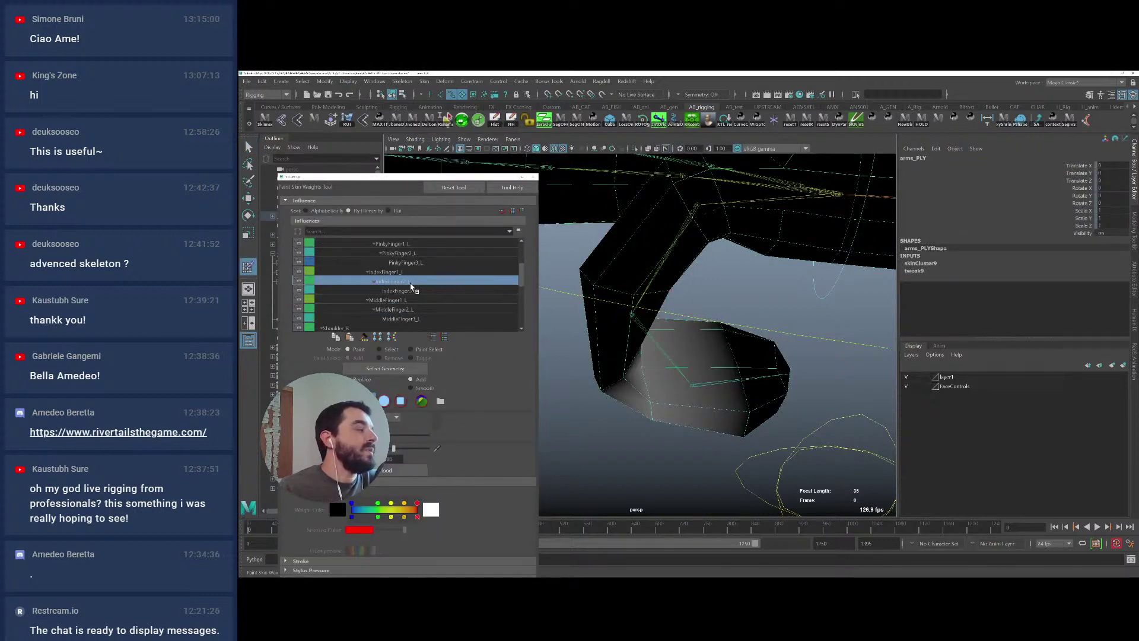
left_click(402, 289)
left_click(401, 282)
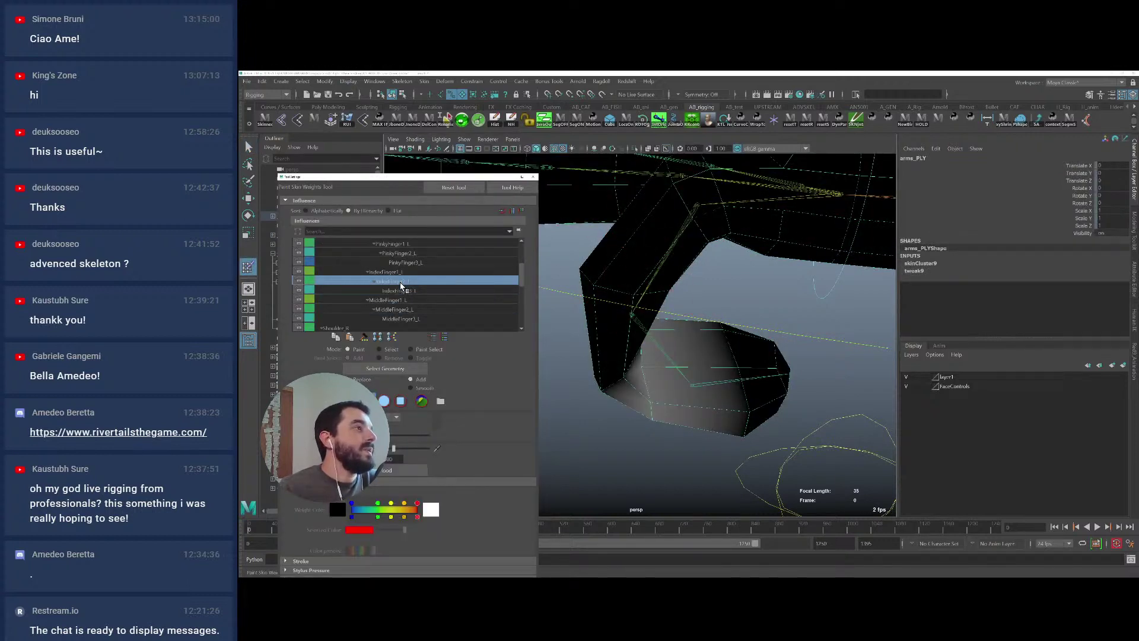
Examine the IndexFinger2_L weights on the frog's arms and on the curled right index finger from several angles
scroll(706, 371, "down", 9)
key("a")
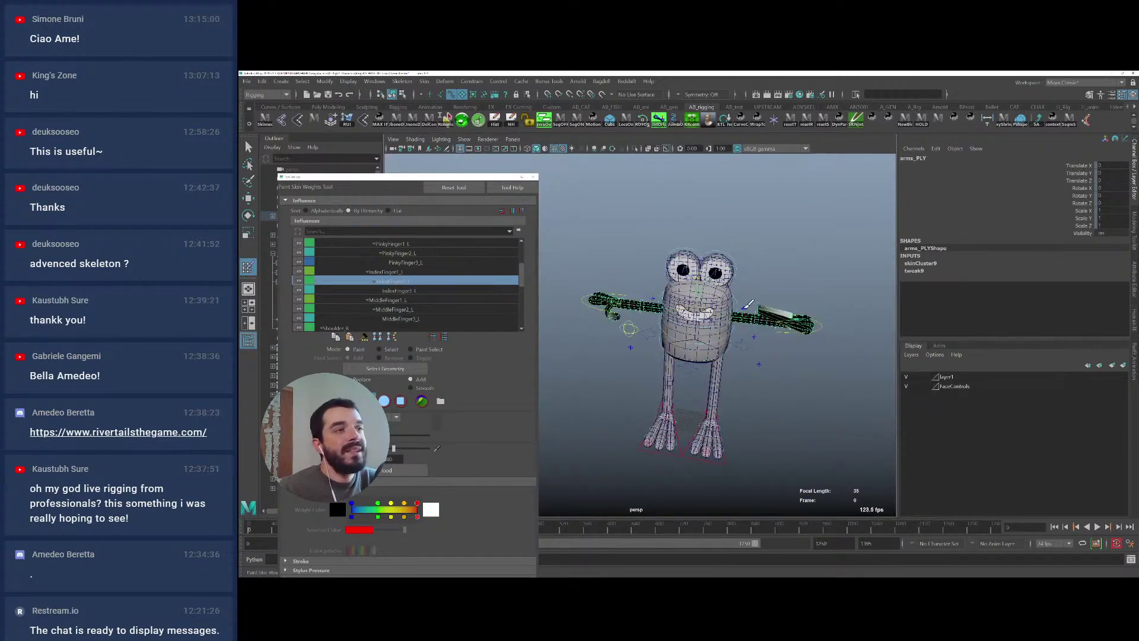
middle_click_drag(656, 229, 724, 235, "alt")
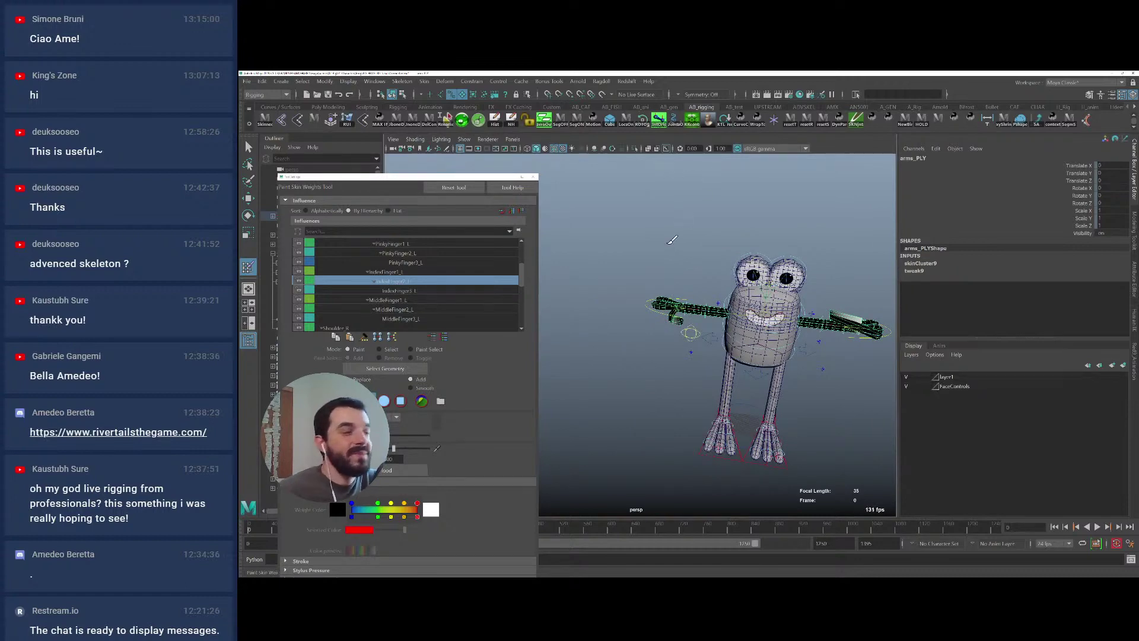
scroll(676, 297, "up", 8)
left_click_drag(784, 314, 771, 267, "alt")
scroll(799, 352, "up", 8)
left_click_drag(801, 350, 763, 337, "alt")
scroll(763, 337, "down", 8)
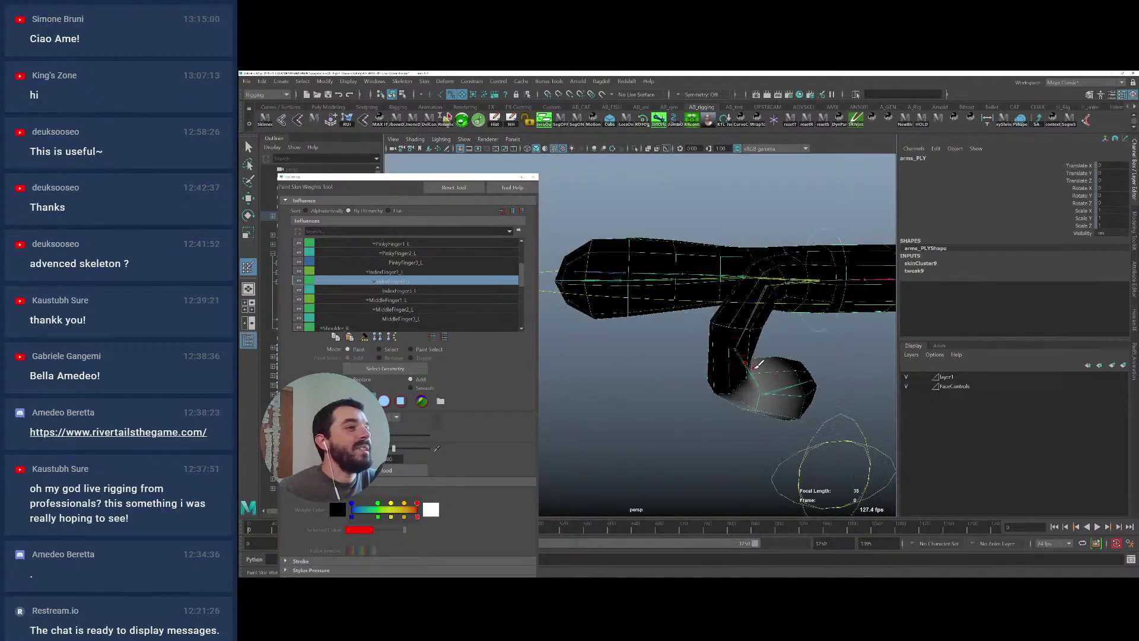
scroll(772, 337, "up", 3)
scroll(800, 336, "down", 4)
middle_click_drag(797, 339, 853, 336, "alt")
middle_click_drag(722, 348, 657, 301, "alt")
scroll(656, 302, "up", 6)
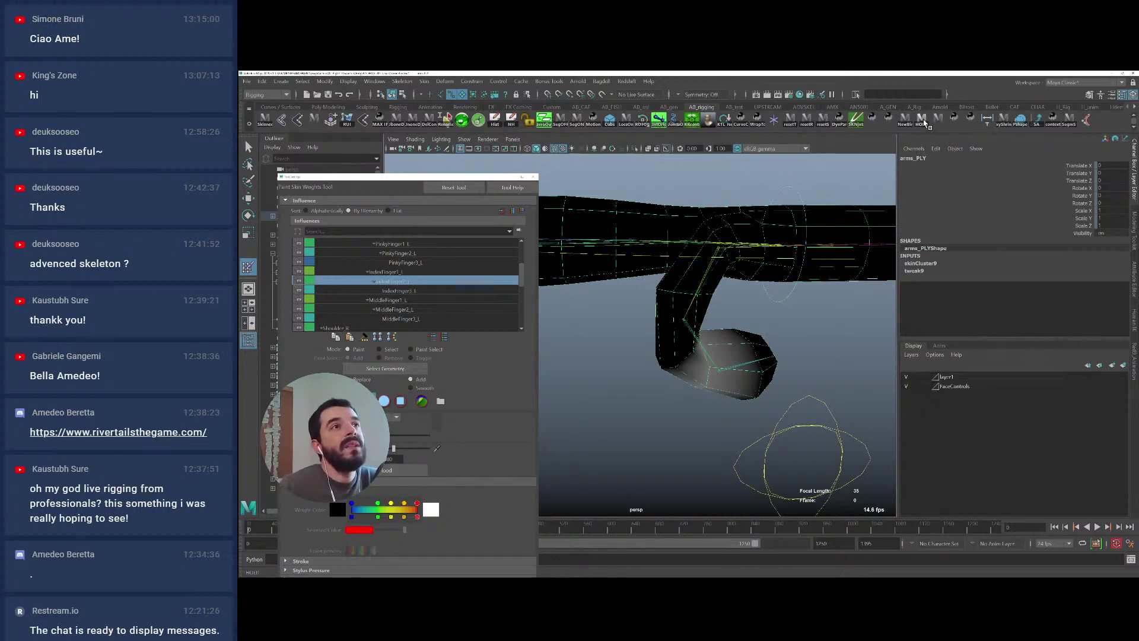
Lock all arms_PLY influences except IndexFinger2_L and IndexFinger2_R
scroll(314, 245, "up", 3)
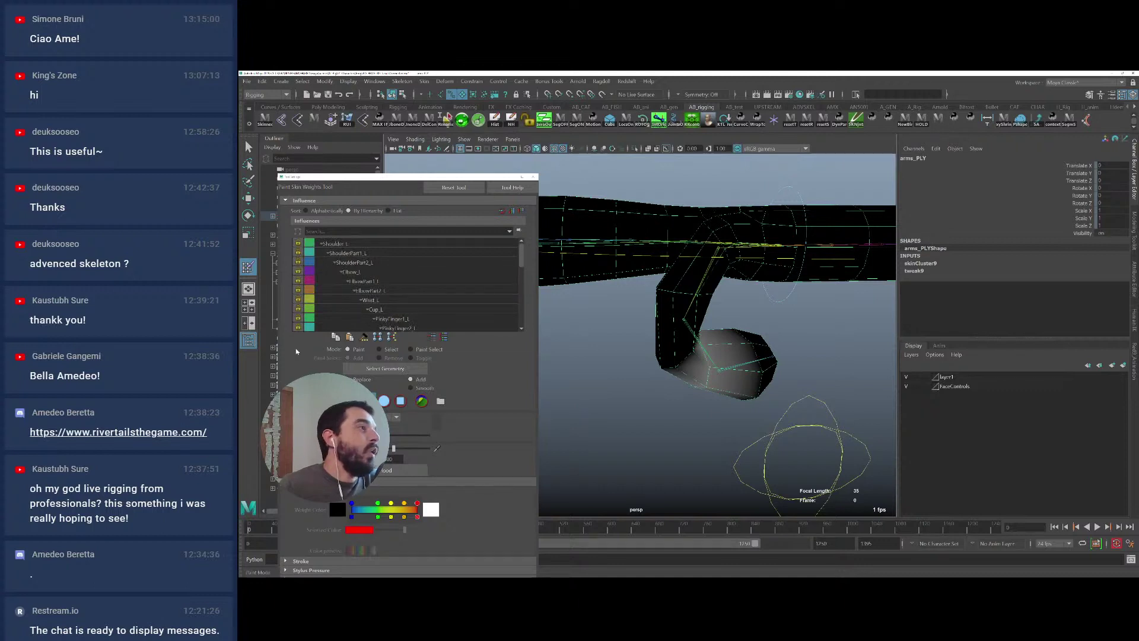
scroll(316, 297, "down", 2)
left_click(318, 291)
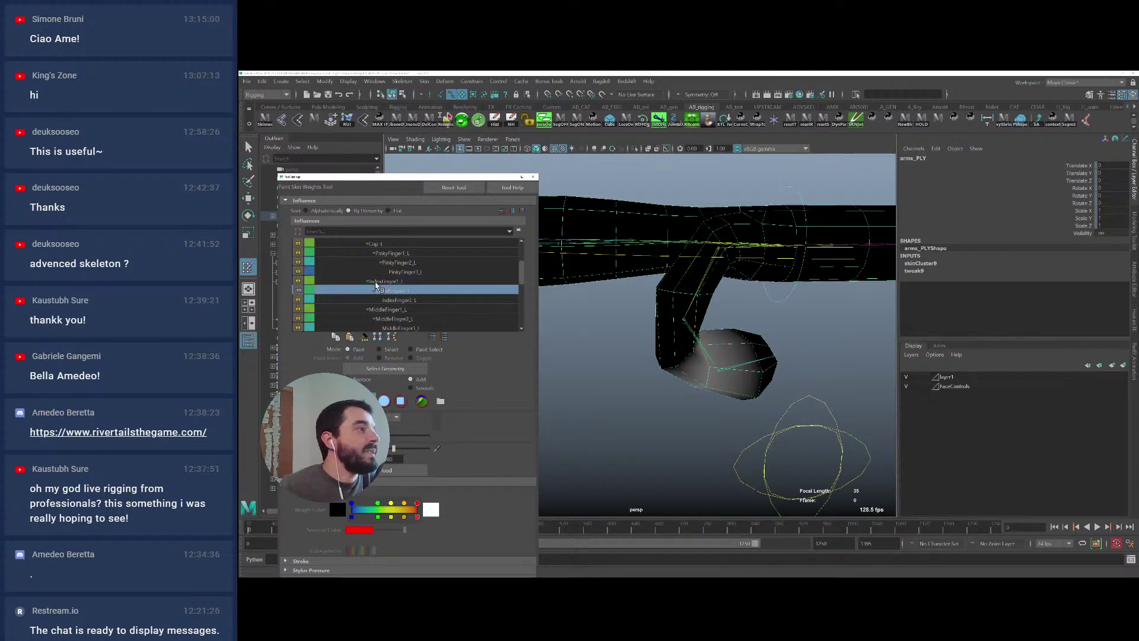
scroll(391, 294, "up", 1)
scroll(391, 293, "up", 6)
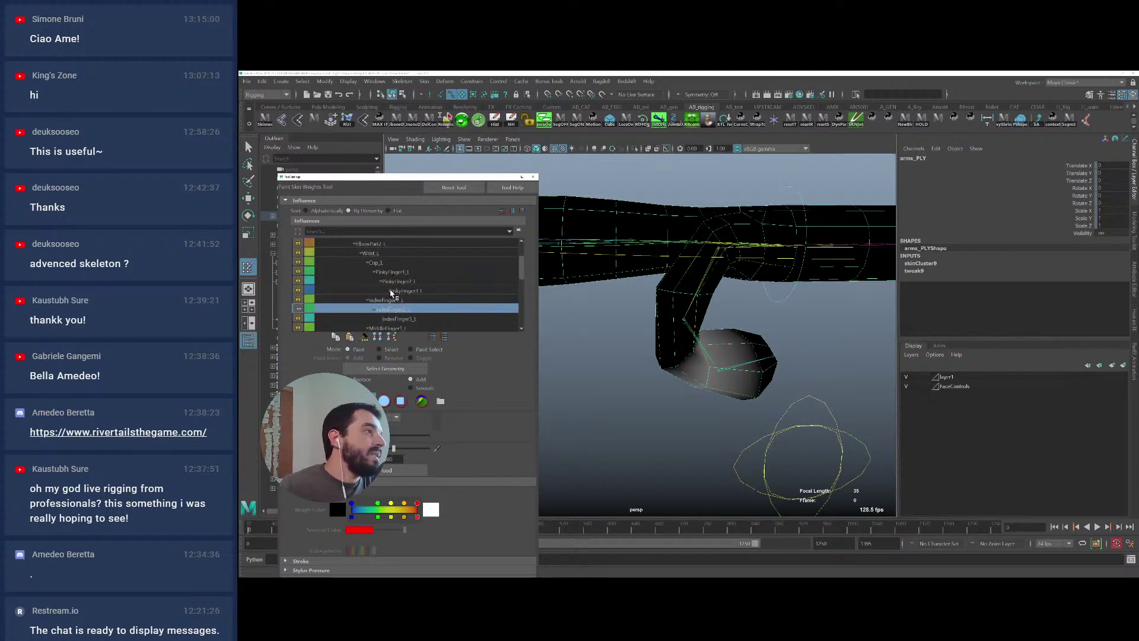
scroll(392, 291, "down", 10)
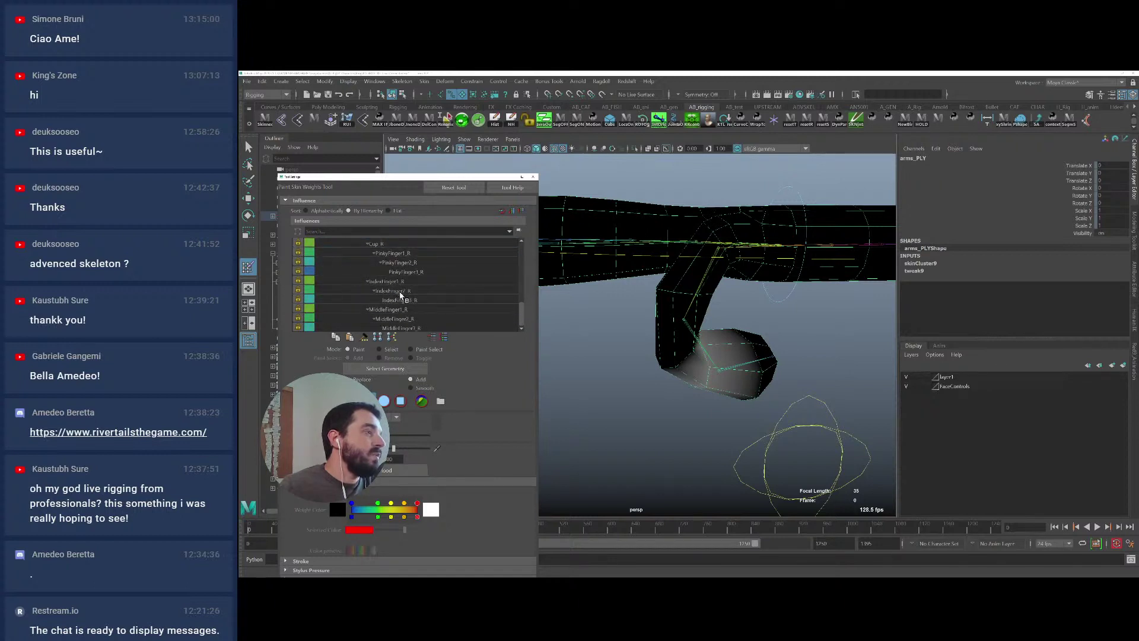
scroll(401, 291, "up", 7)
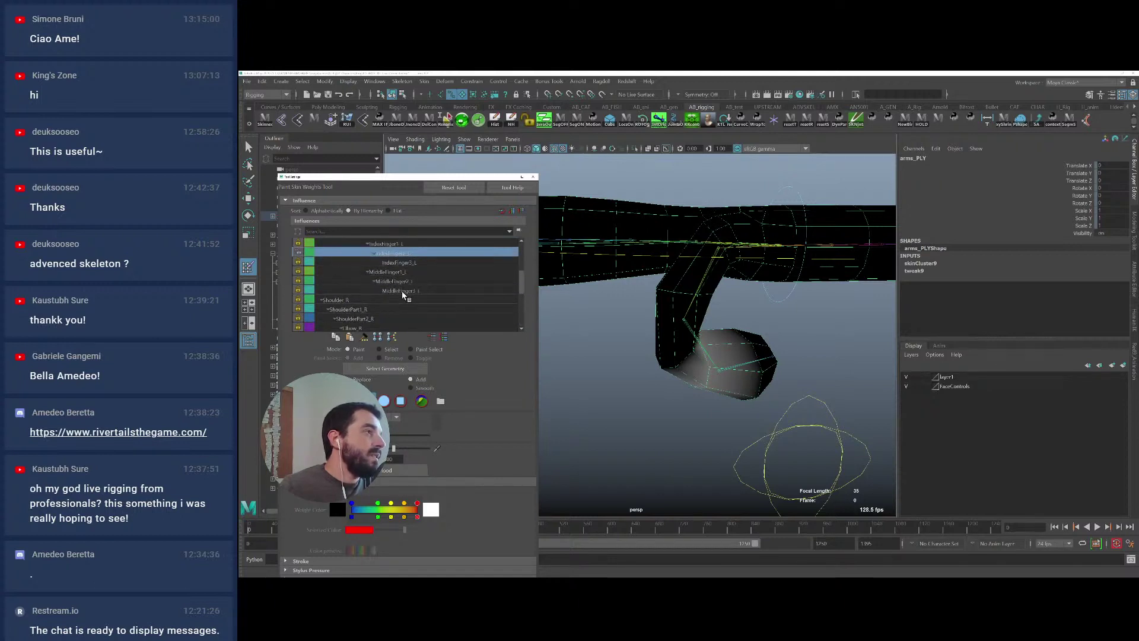
scroll(401, 292, "down", 7)
left_click(404, 290)
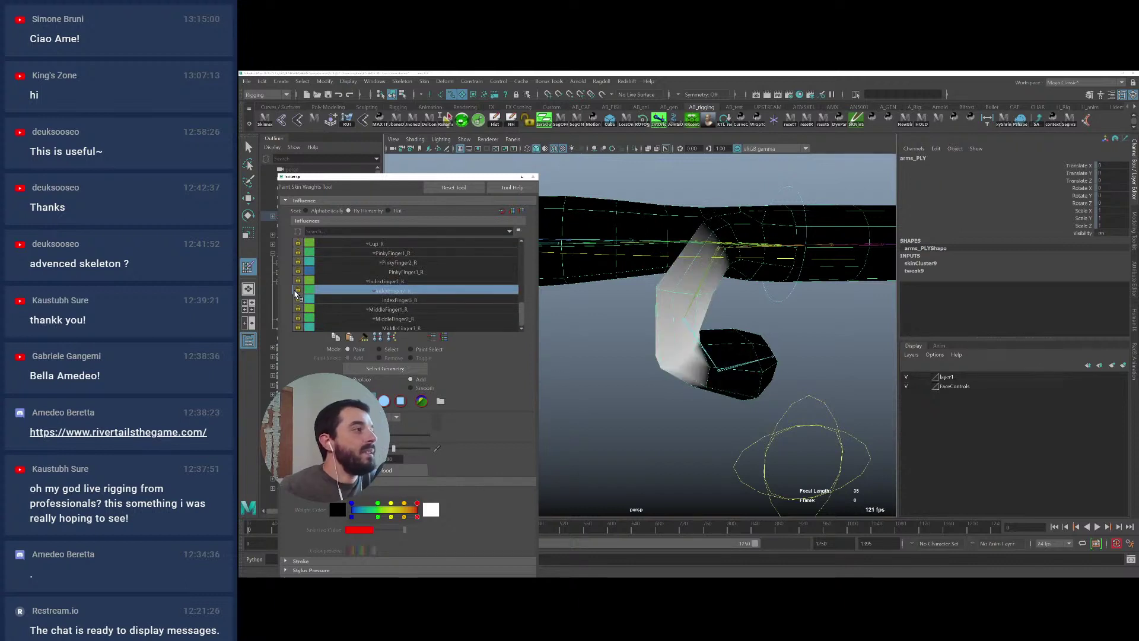
Paint the IndexFinger2_L influence off the near side of the curled right index finger at full opacity
scroll(445, 304, "up", 5)
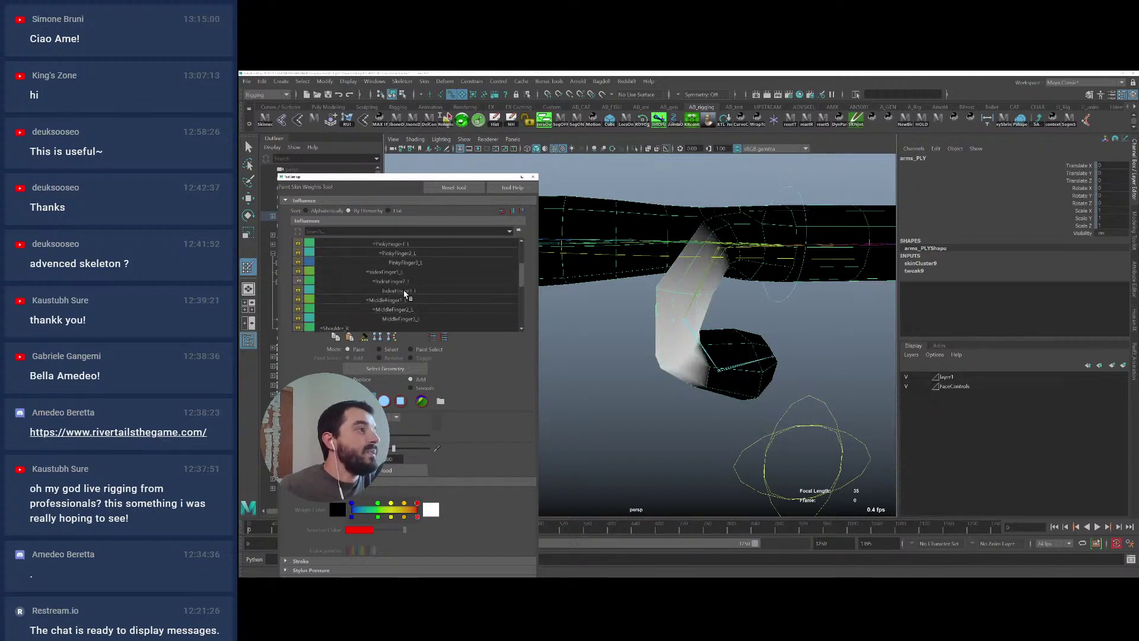
scroll(404, 293, "up", 1)
left_click(390, 301)
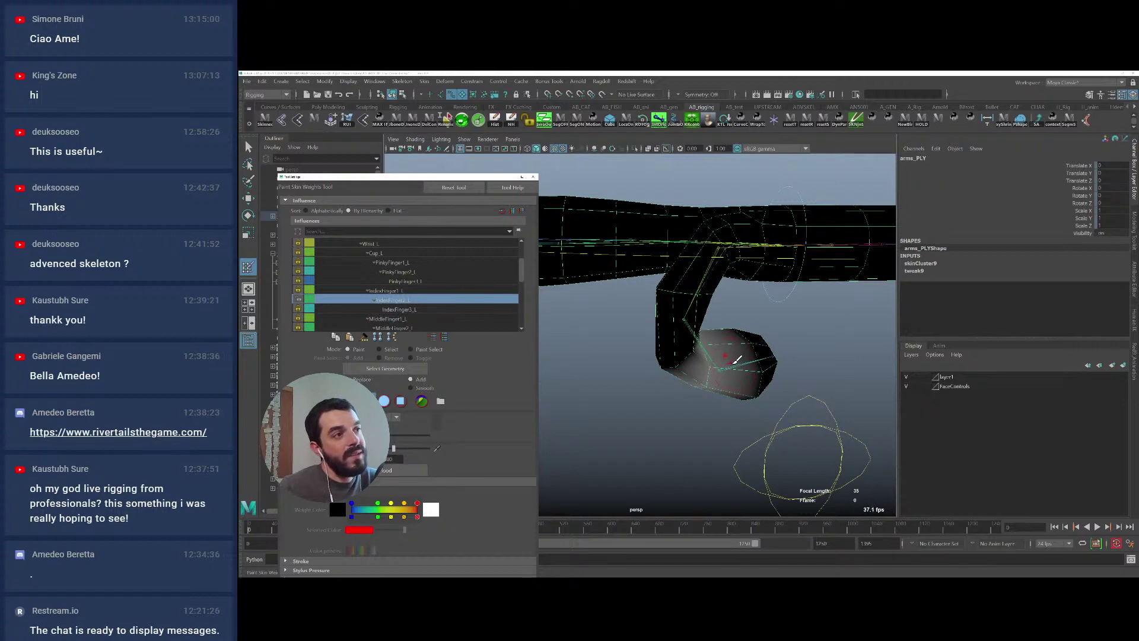
left_click_drag(736, 360, 674, 324, "alt")
middle_click_drag(674, 323, 630, 336, "alt")
right_click_drag(630, 335, 771, 359, "alt")
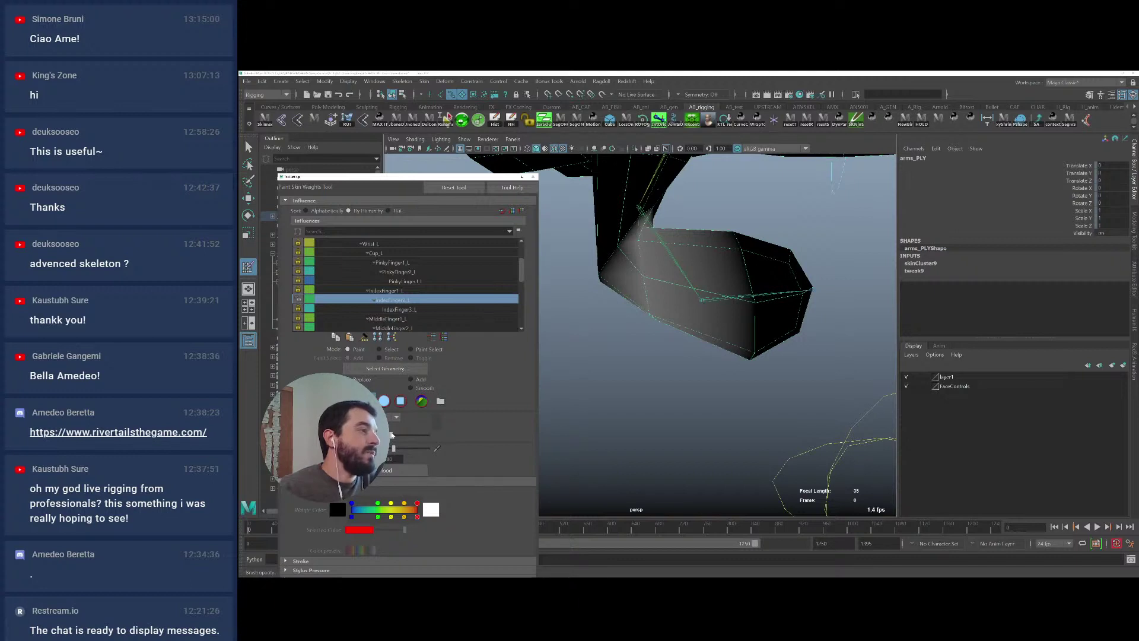
mouse_move(691, 249)
left_mouse_down()
mouse_move(656, 324)
mouse_move(641, 319)
left_mouse_up()
left_click_drag(694, 208, 680, 356)
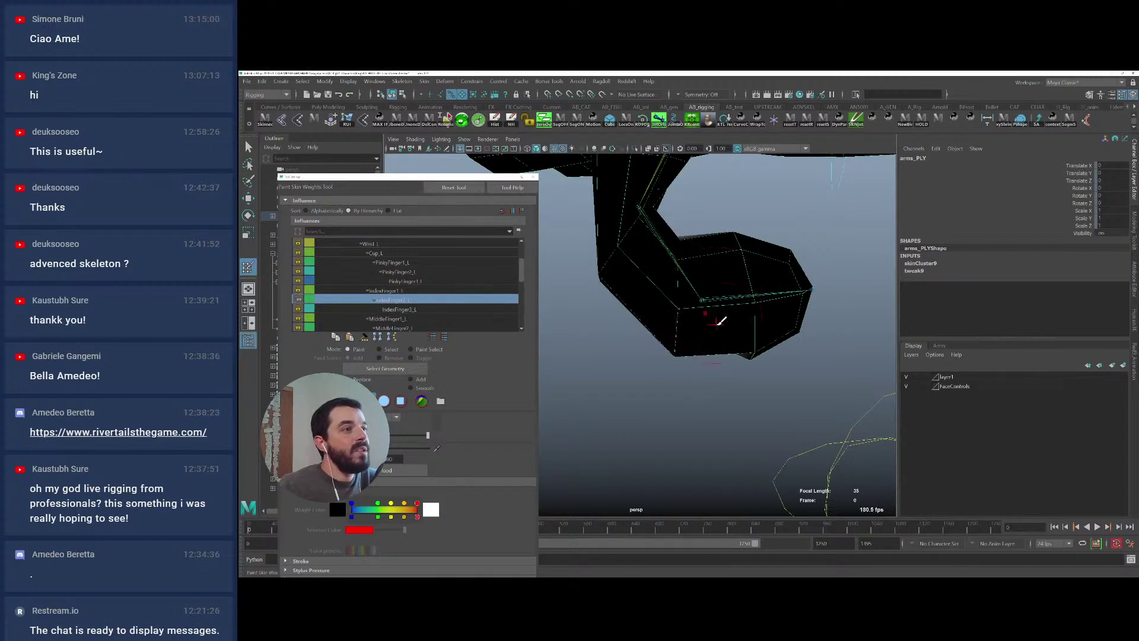
Remove the remaining IndexFinger2_L weights by painting the opposite side of the right index finger
mouse_move(717, 322)
left_mouse_down("alt")
mouse_move(699, 331)
mouse_move(725, 337)
left_mouse_up("alt")
middle_click_drag(705, 333, 610, 326, "alt")
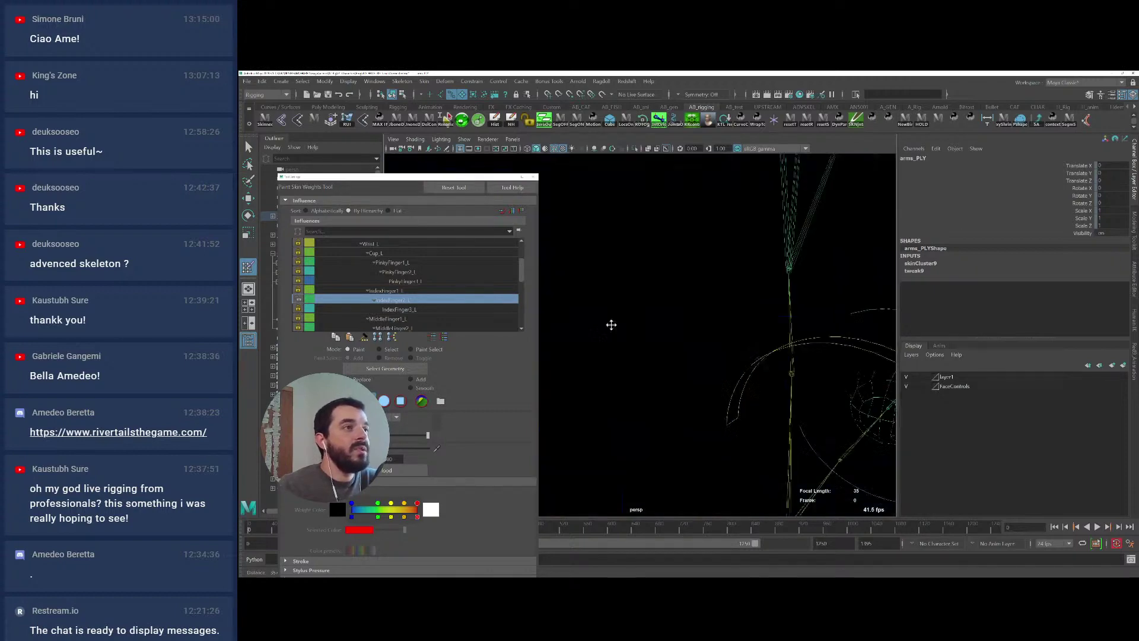
right_click_drag(610, 326, 739, 336, "alt")
mouse_move(765, 338)
middle_mouse_down("alt")
mouse_move(648, 308)
mouse_move(644, 295)
middle_mouse_up("alt")
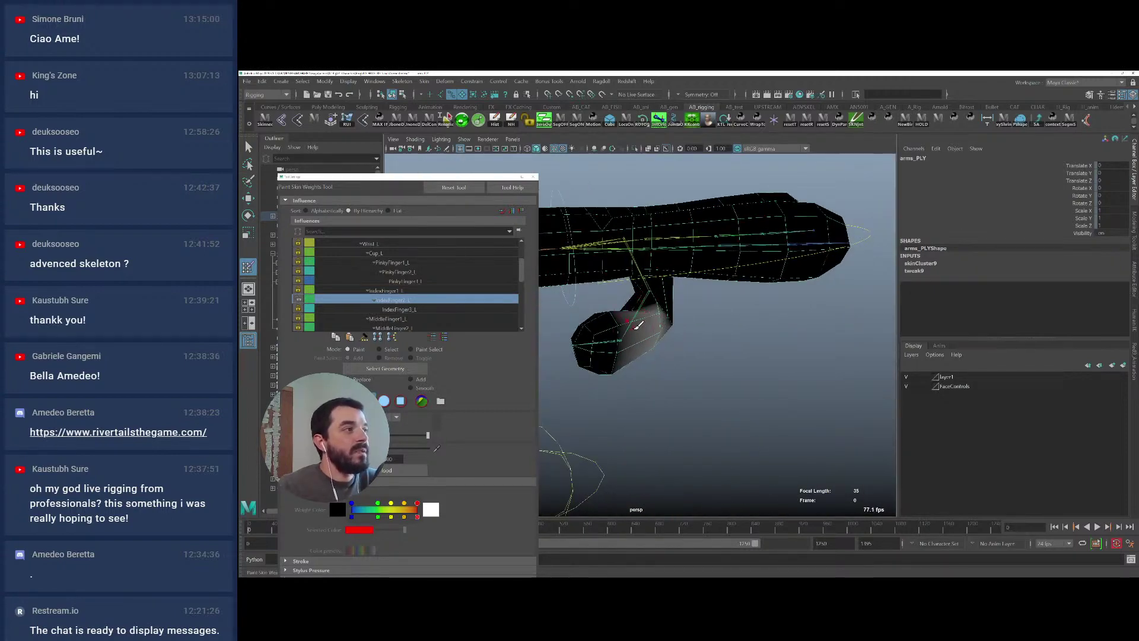
mouse_move(653, 308)
left_mouse_down()
mouse_move(647, 350)
mouse_move(655, 320)
mouse_move(642, 347)
mouse_move(671, 348)
mouse_move(750, 394)
mouse_move(903, 420)
left_mouse_up()
middle_click_drag(569, 333, 691, 338, "alt")
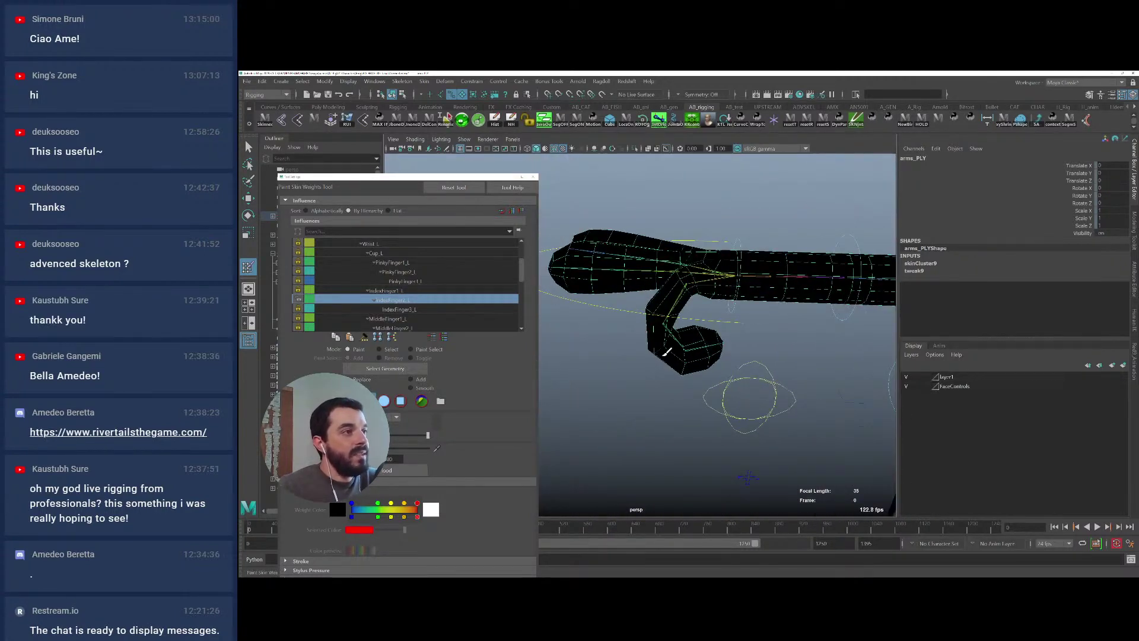
Check the IndexFinger2_R and IndexFinger1_R weights on the curled finger and release the influence locks
scroll(350, 311, "down", 10)
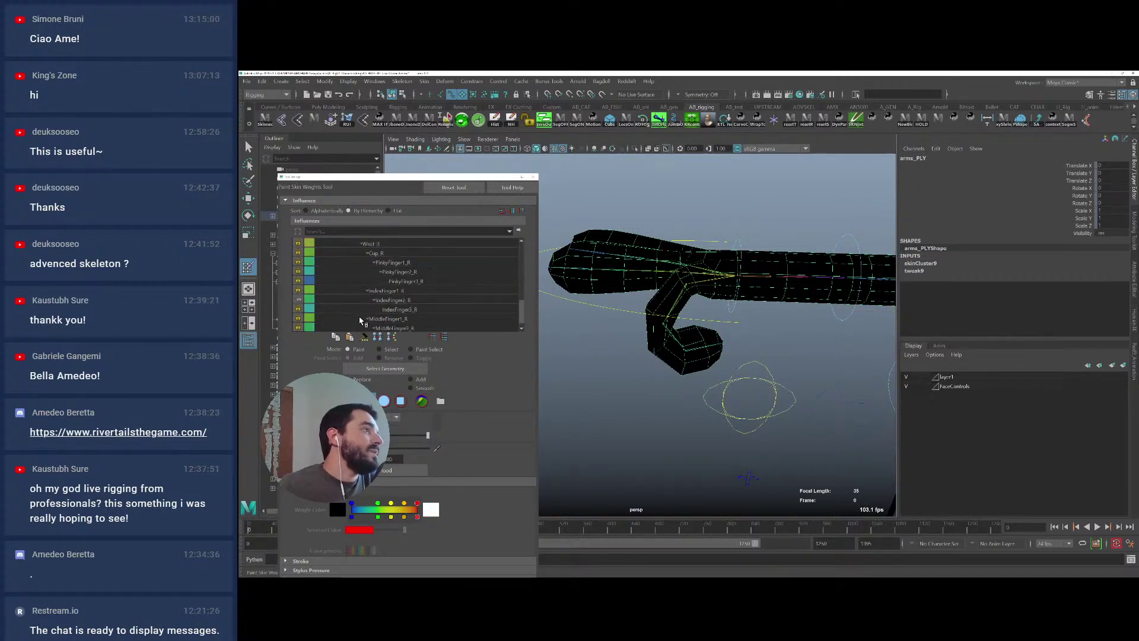
left_click(390, 300)
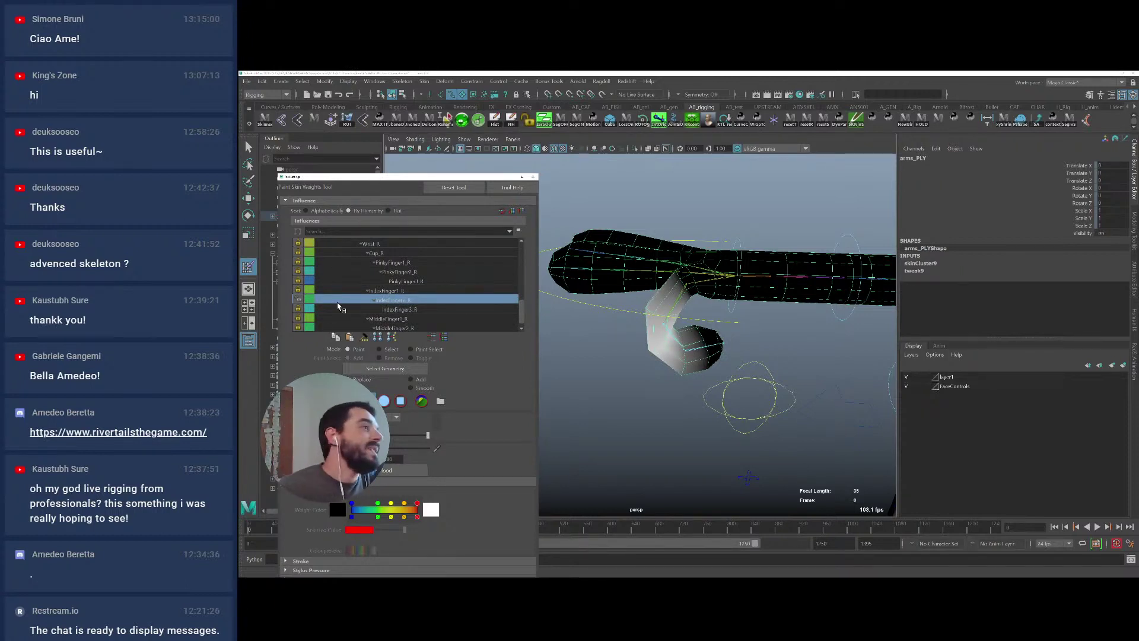
left_click(380, 290)
left_click(384, 301)
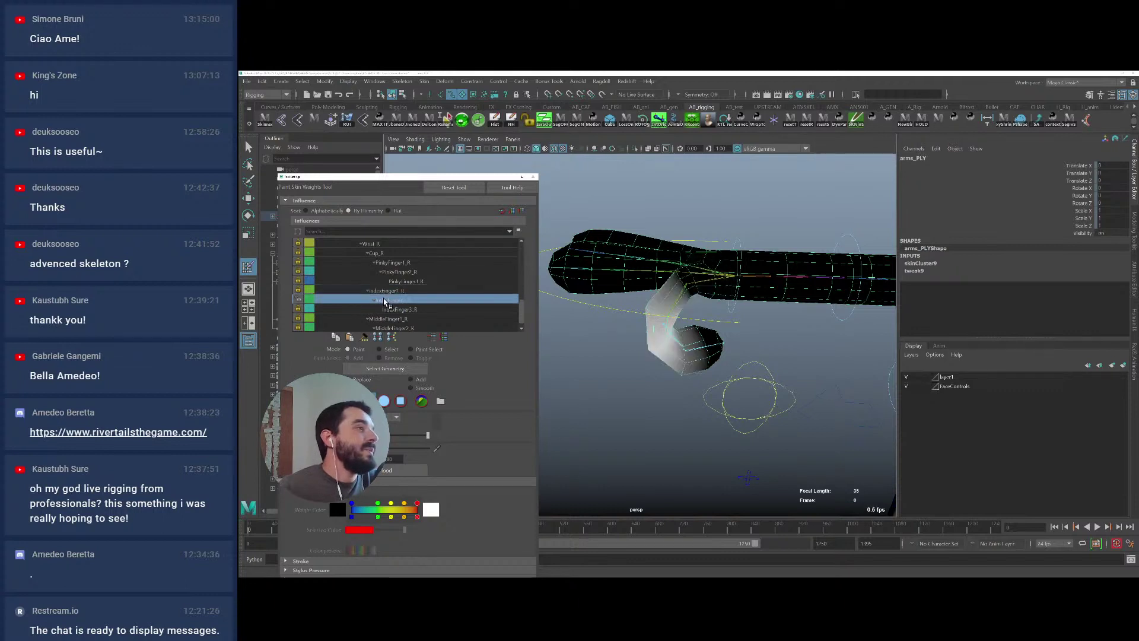
left_click(923, 121)
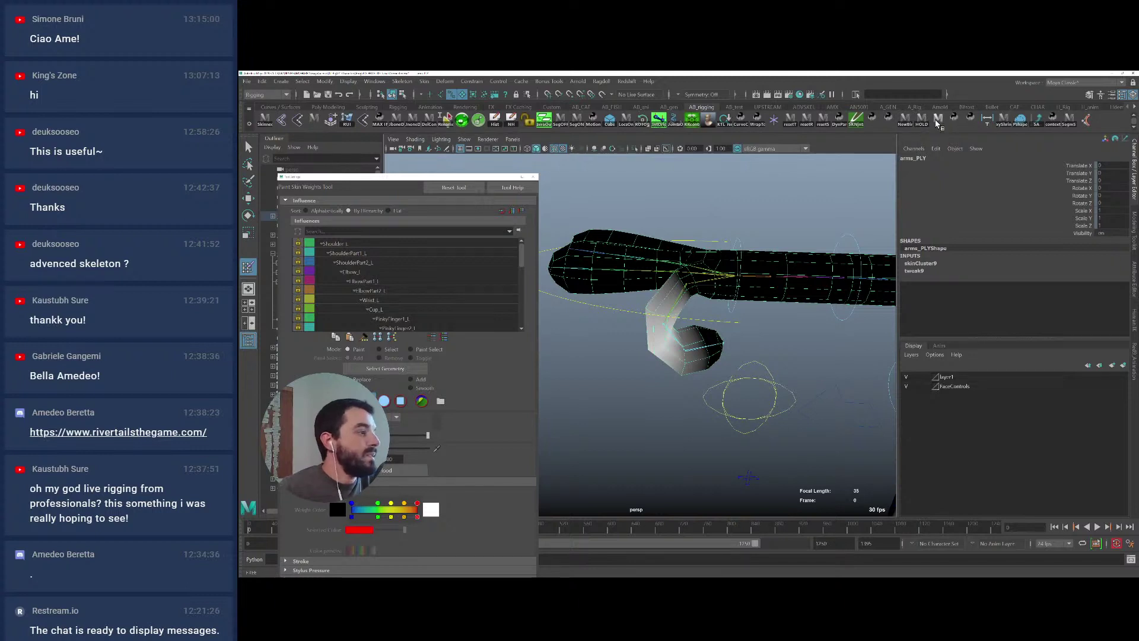
Leave weight painting and test the Index Curl of Fingers_L while watching the right index finger's deformation
key("q")
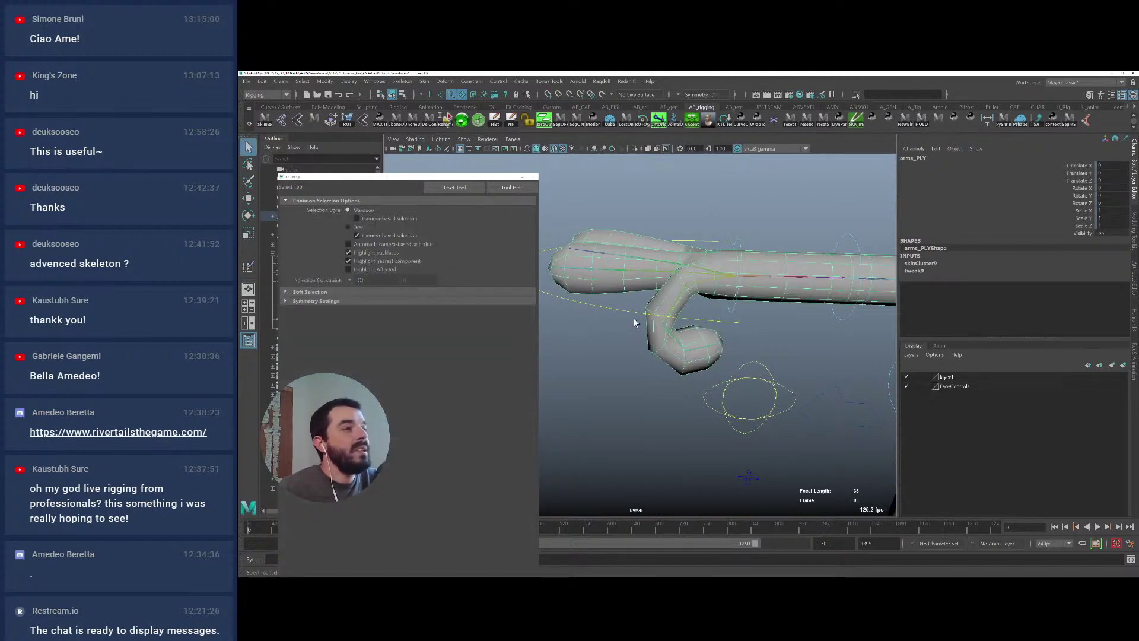
left_click(626, 321)
left_click(1080, 180)
right_click_drag(805, 424, 601, 313, "alt")
middle_click_drag(600, 312, 544, 313, "alt")
right_click_drag(748, 356, 683, 338, "alt")
middle_click_drag(683, 338, 646, 314, "alt")
scroll(646, 315, "up", 8)
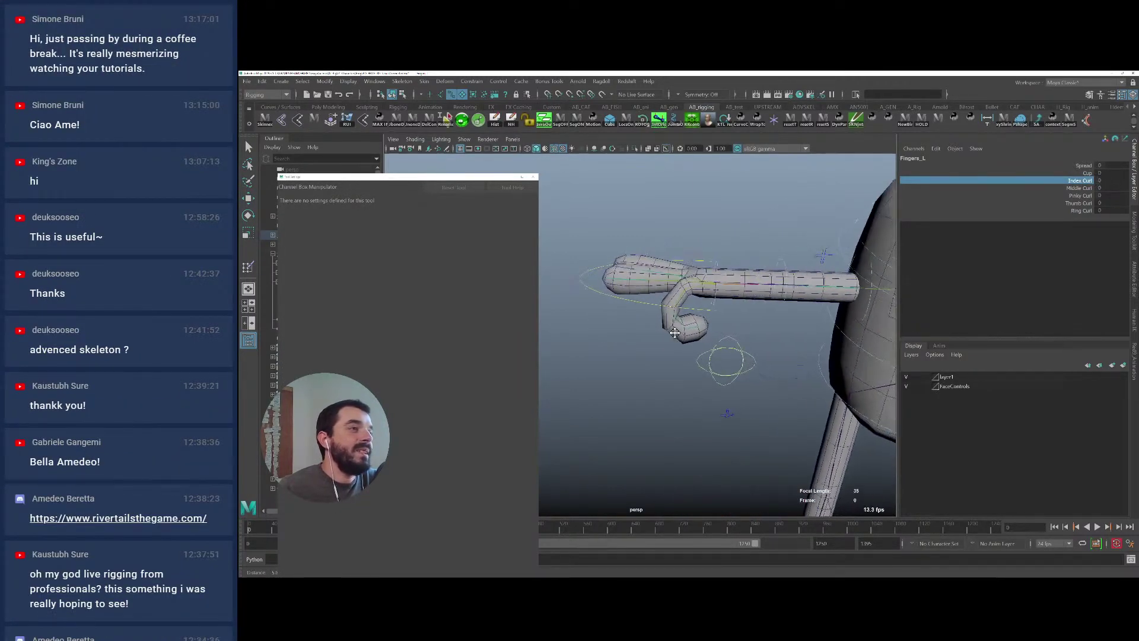
Resume painting skin weights on arms_PLY and inspect the IndexFinger2_L and IndexFinger1_L influences on the right finger
left_click(683, 335)
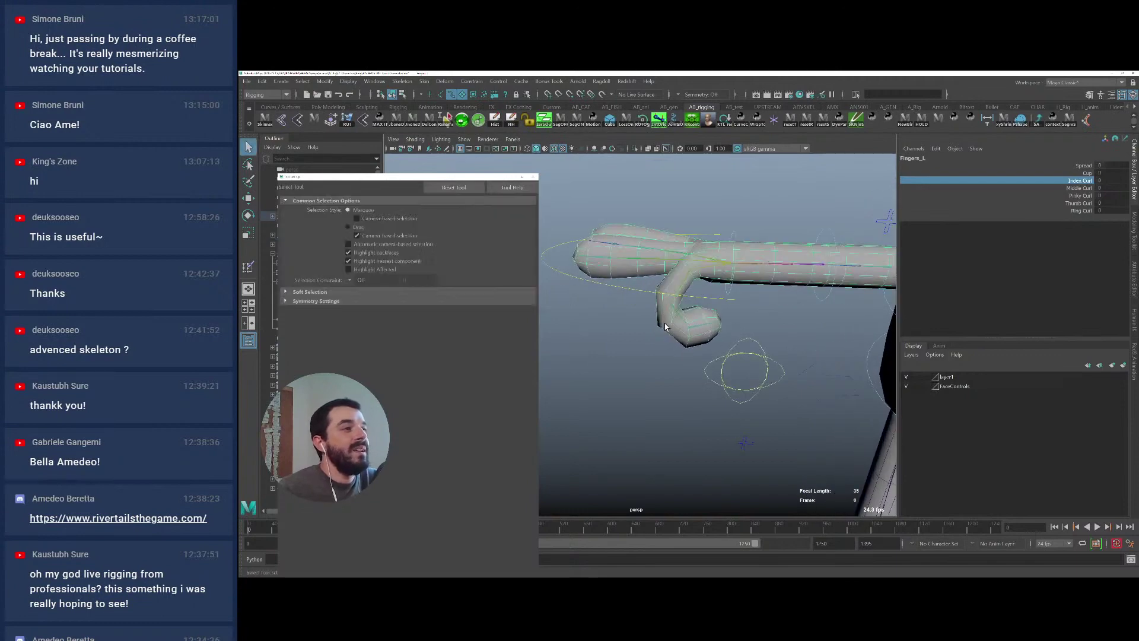
left_click(248, 267)
scroll(733, 329, "up", 4)
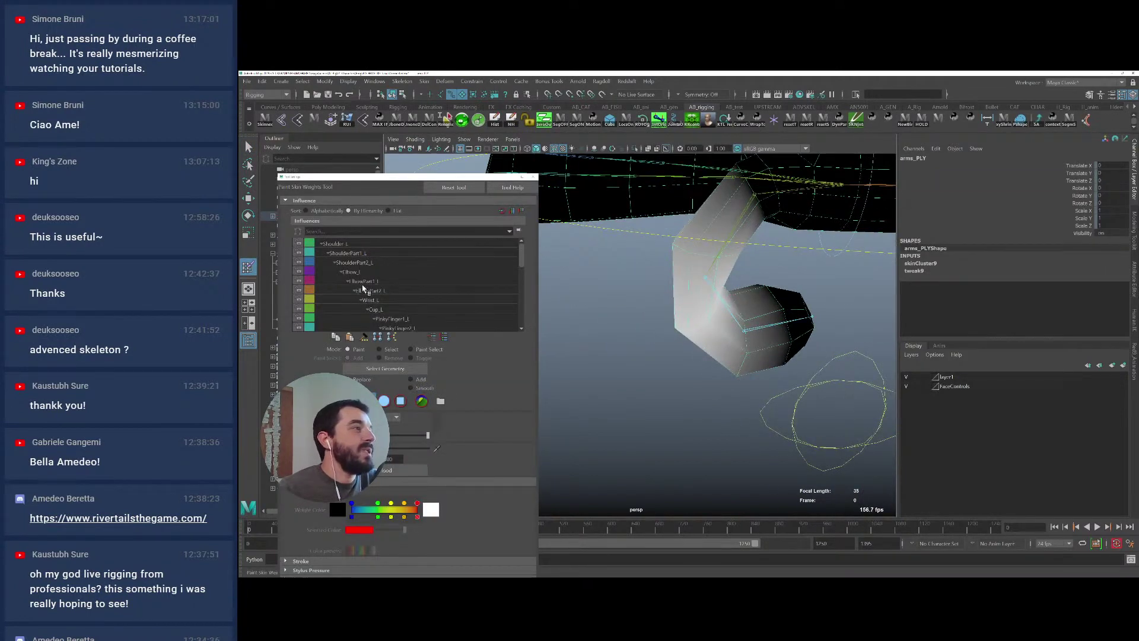
scroll(363, 288, "down", 3)
left_click(399, 281)
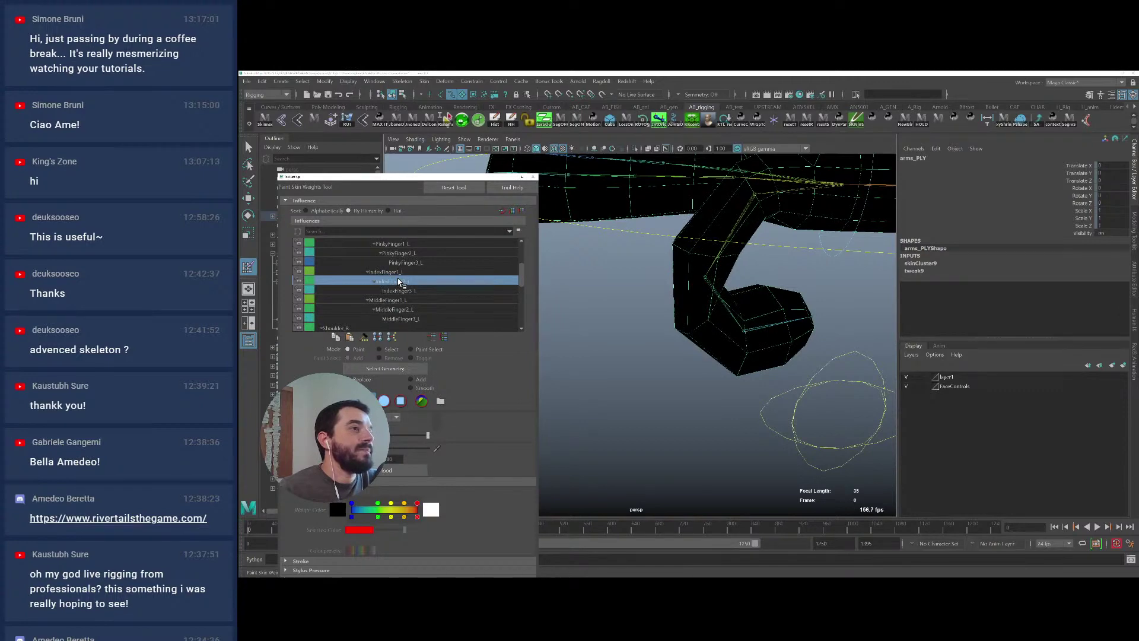
left_click(395, 274)
Lock all arms_PLY influences except IndexFinger1_R and IndexFinger1_L, and display the IndexFinger1_L weights on the curled right finger
mouse_move(683, 300)
left_mouse_down("alt")
mouse_move(692, 280)
mouse_move(690, 300)
left_mouse_up("alt")
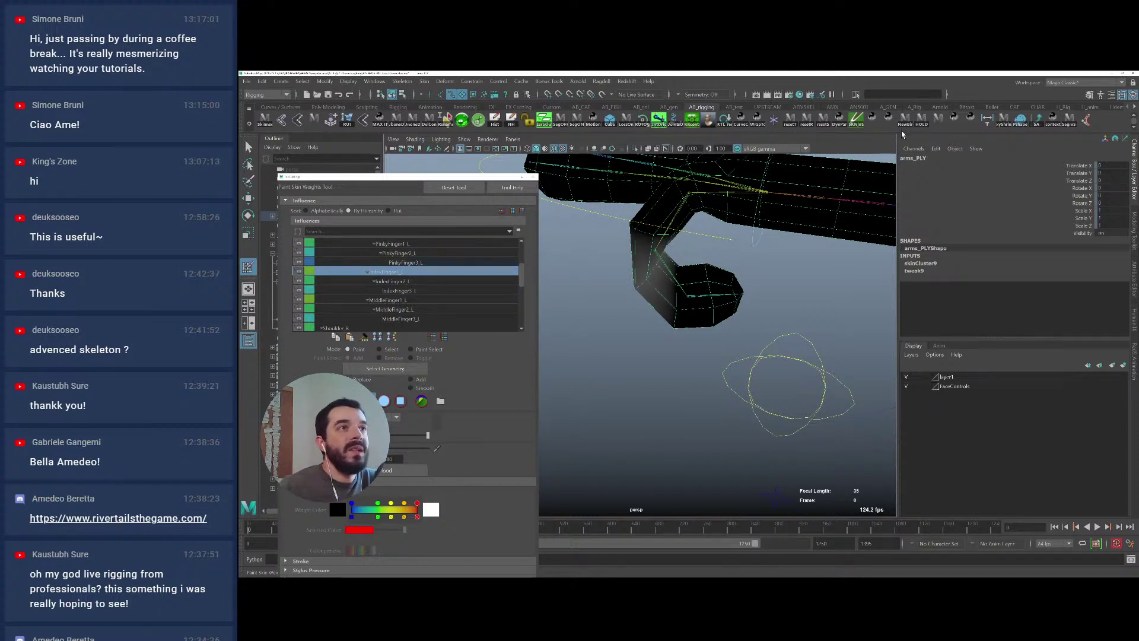
scroll(392, 289, "up", 1)
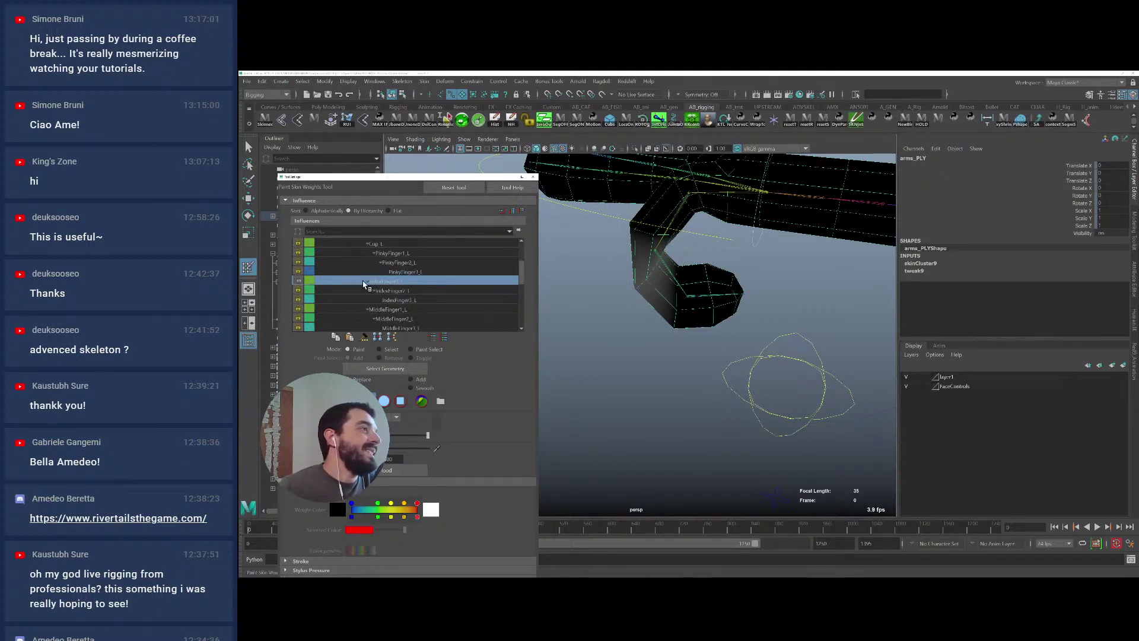
scroll(393, 291, "down", 6)
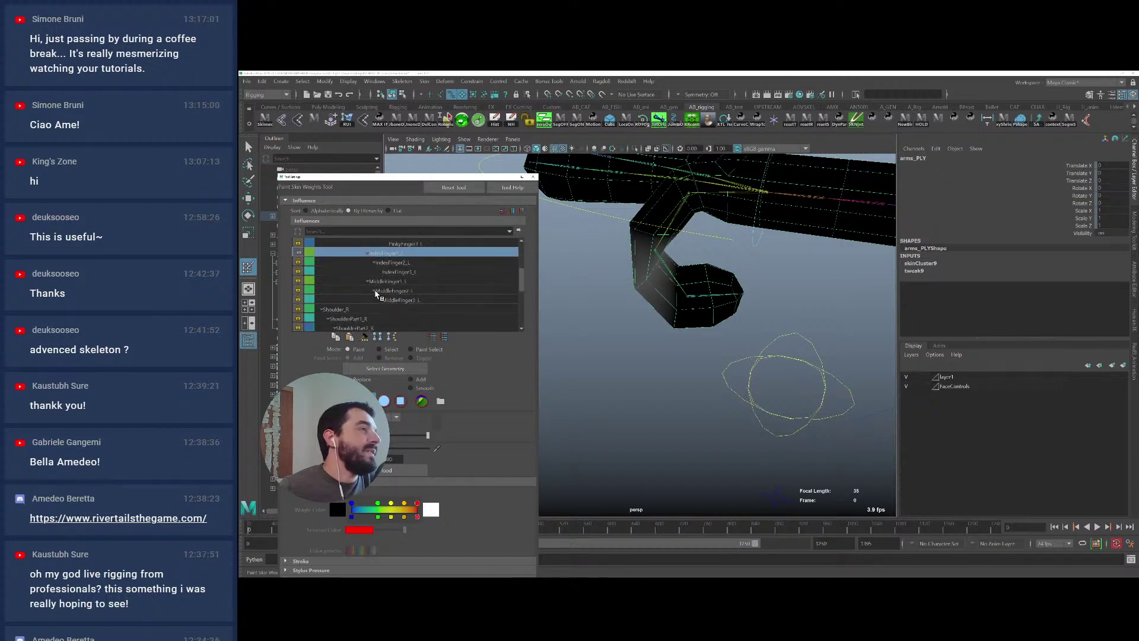
left_click(386, 291)
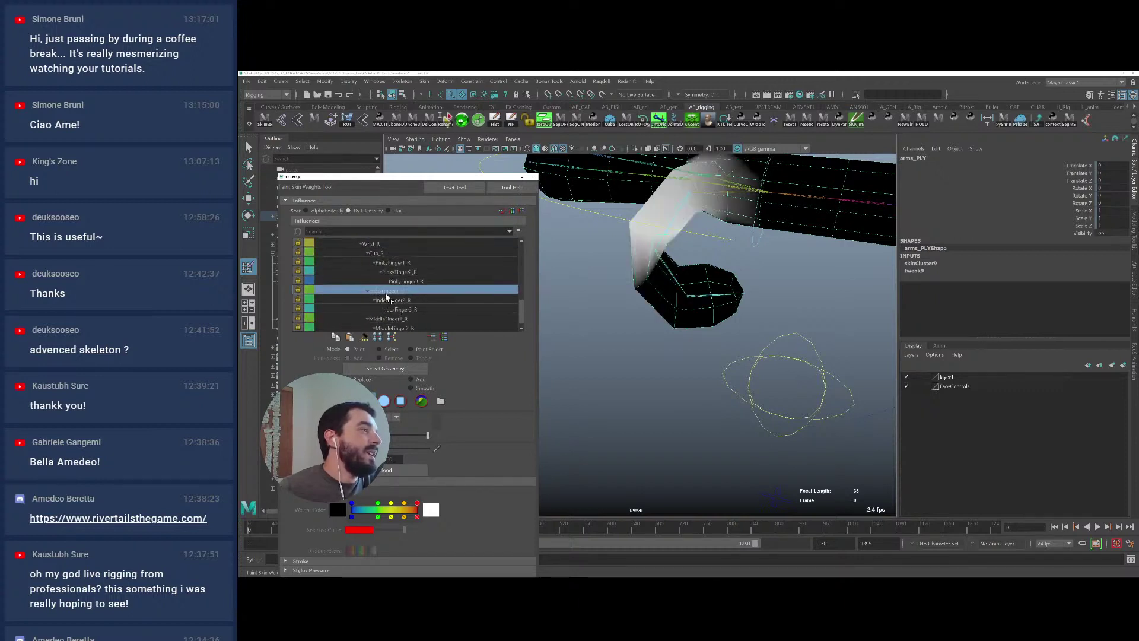
scroll(385, 288, "up", 5)
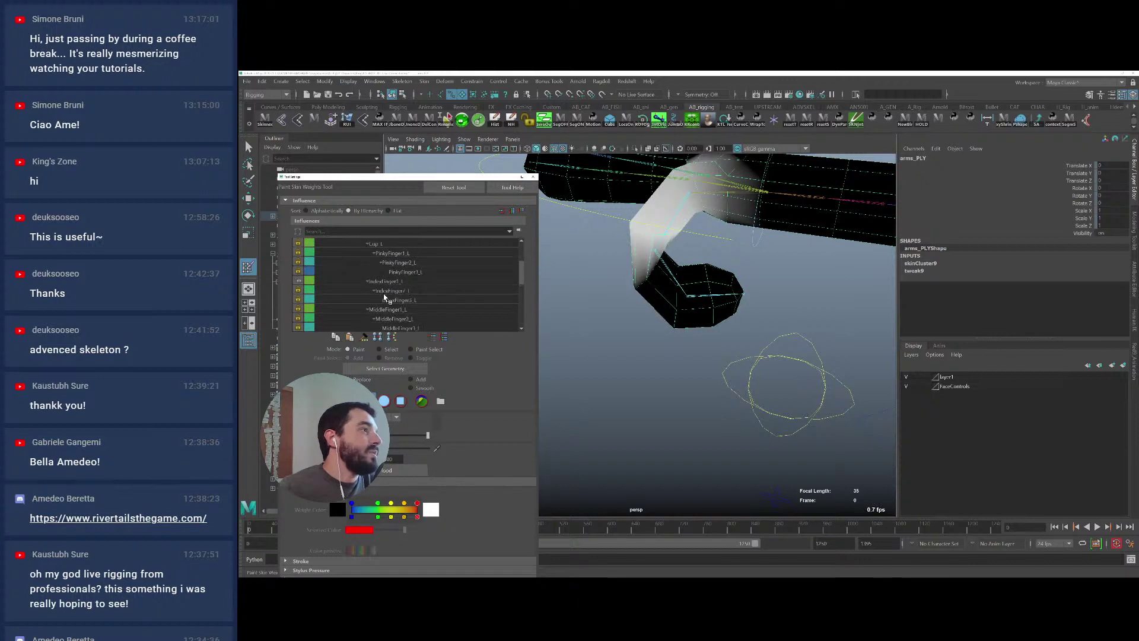
left_click(383, 283)
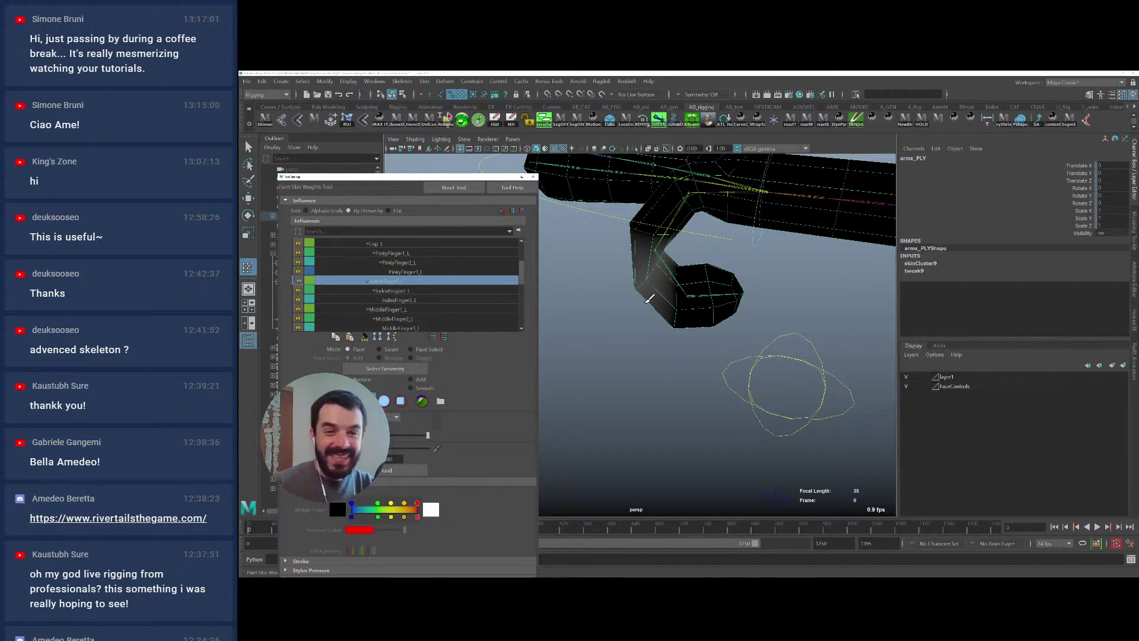
Inspect the stray IndexFinger1_L weights on the right index finger and flood that influence to remove them
scroll(682, 261, "up", 10)
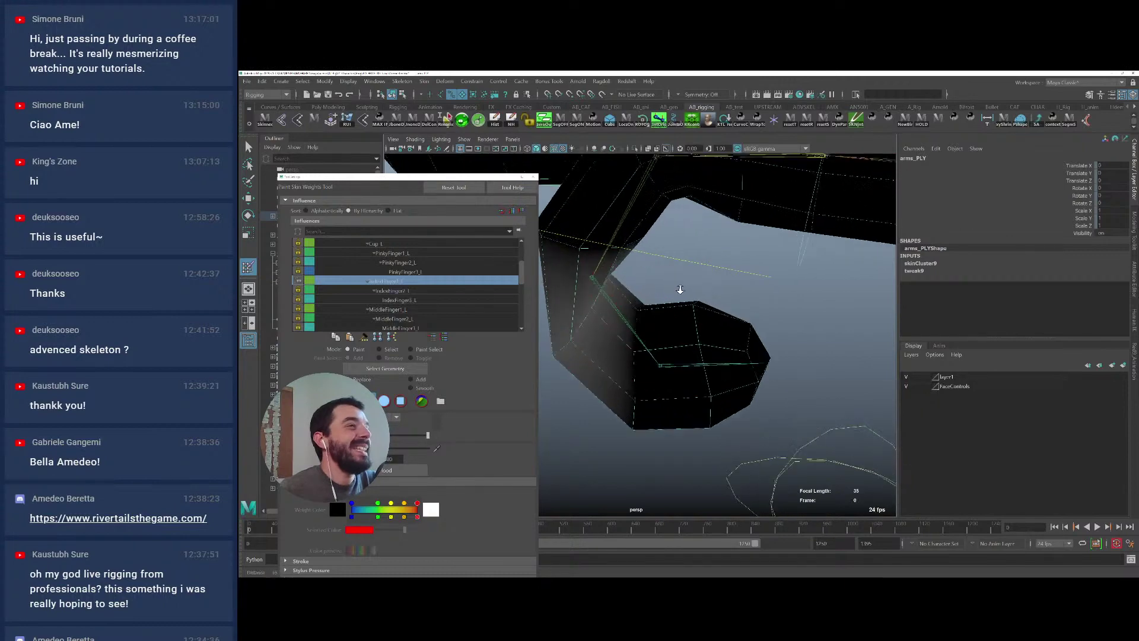
middle_click_drag(701, 274, 704, 270, "alt")
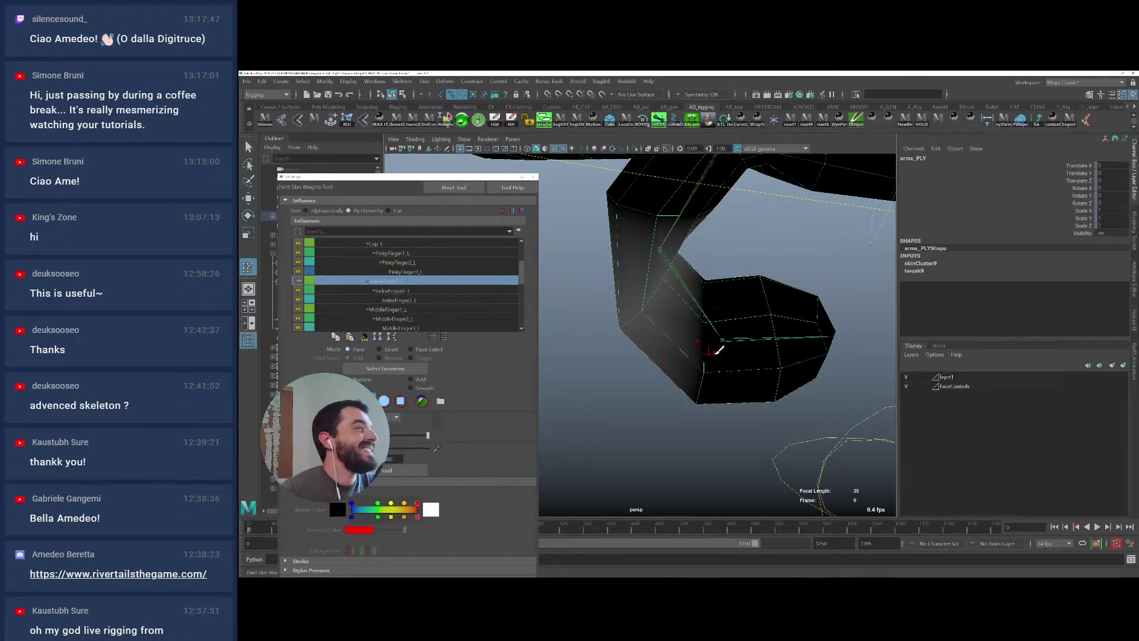
right_click_drag(717, 353, 713, 333, "alt")
middle_click_drag(717, 322, 694, 346, "alt")
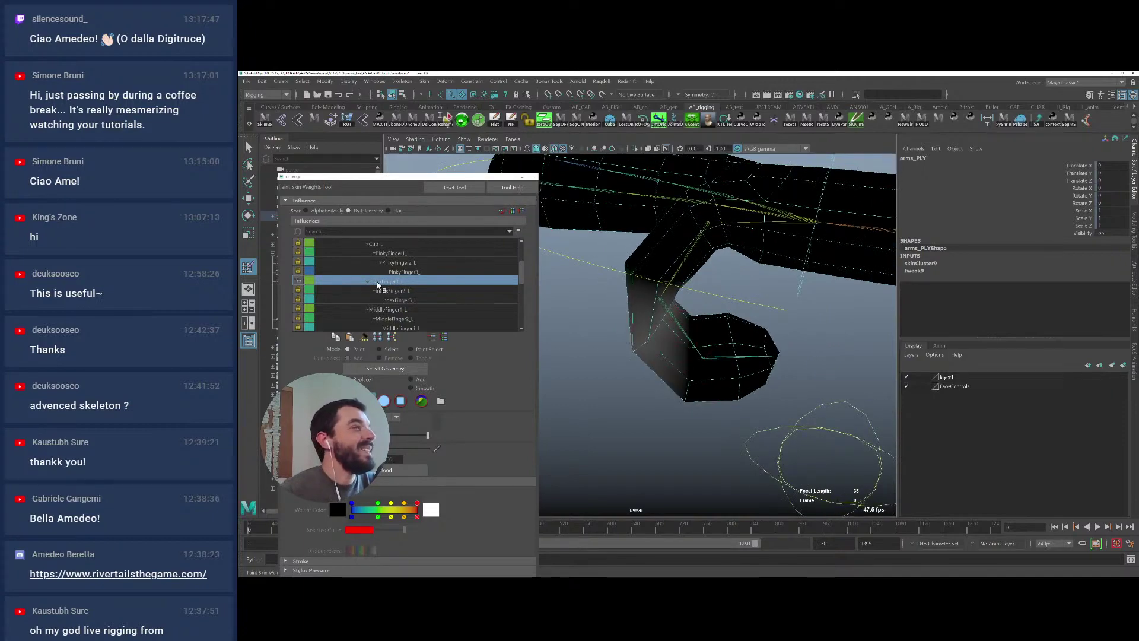
scroll(711, 321, "down", 5)
scroll(704, 346, "down", 4)
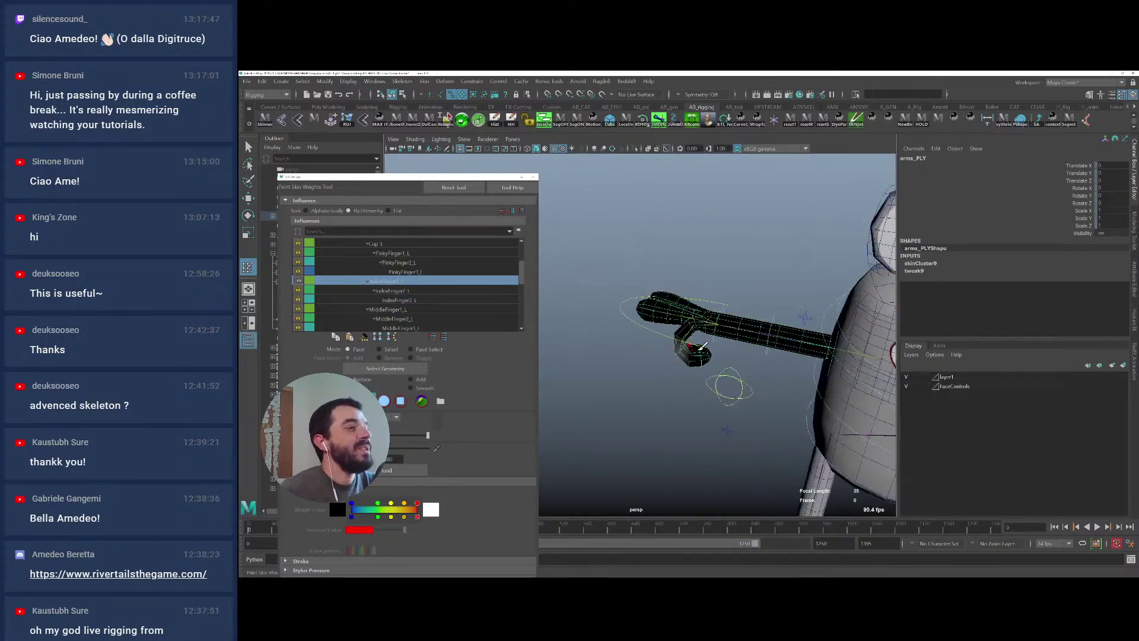
middle_click_drag(703, 346, 605, 311, "alt")
left_click_drag(712, 391, 783, 385, "alt")
mouse_move(783, 386)
middle_mouse_down("alt")
mouse_move(562, 364)
mouse_move(971, 374)
middle_mouse_up("alt")
scroll(756, 364, "up", 5)
middle_click_drag(728, 336, 757, 356, "alt")
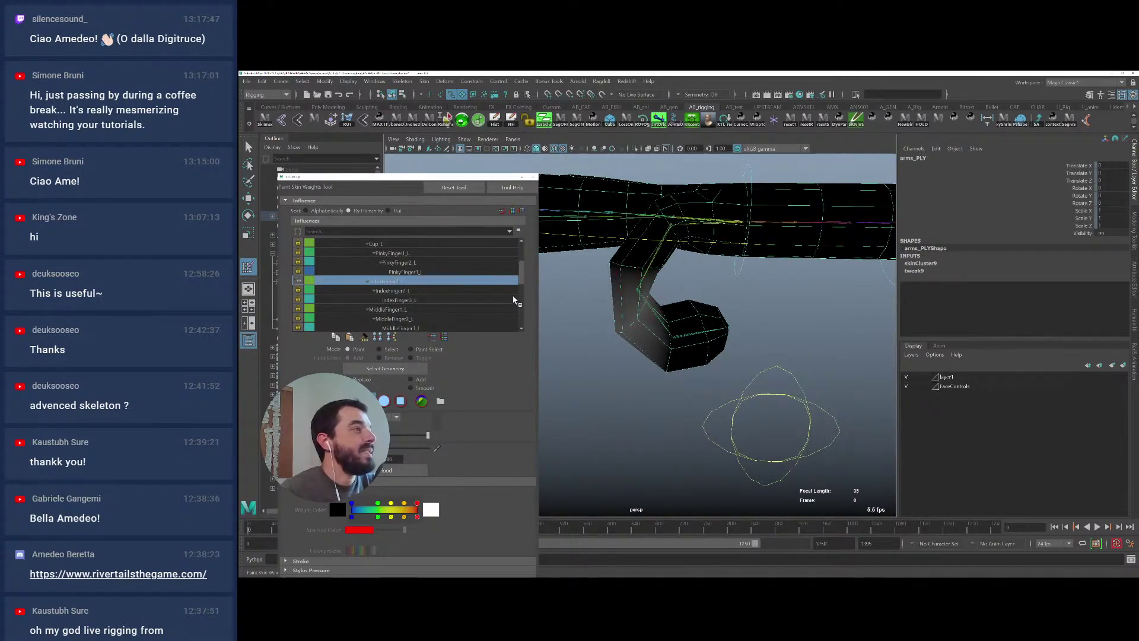
left_click(395, 471)
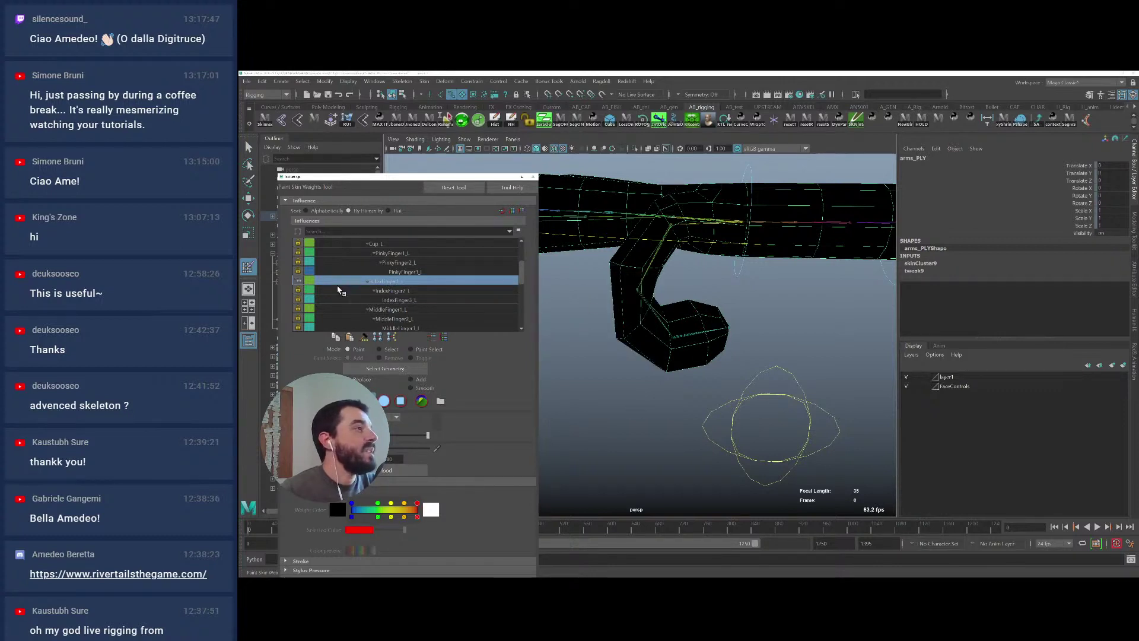
Check the IndexFinger1_R weights on the right index finger and release the influence locks
scroll(299, 291, "up", 3)
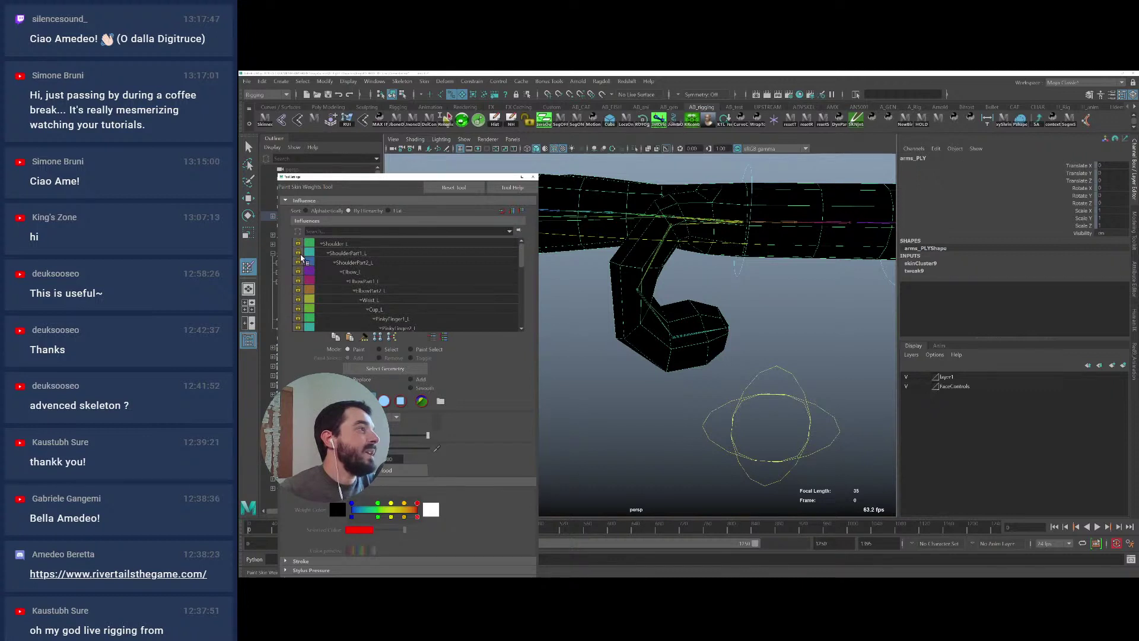
scroll(302, 256, "down", 10)
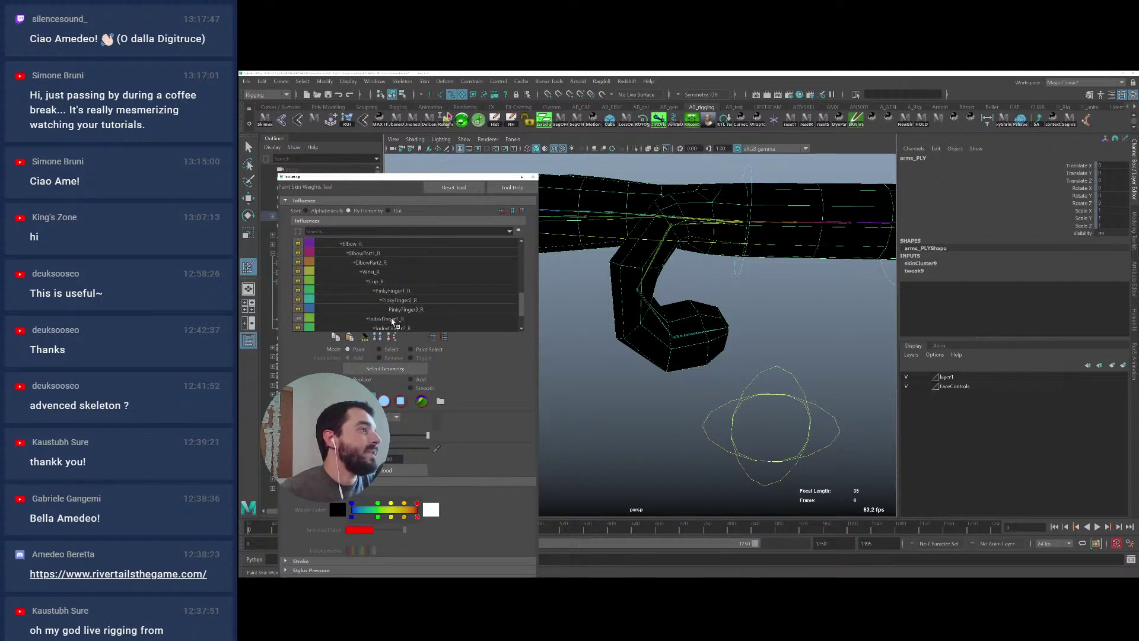
left_click(392, 319)
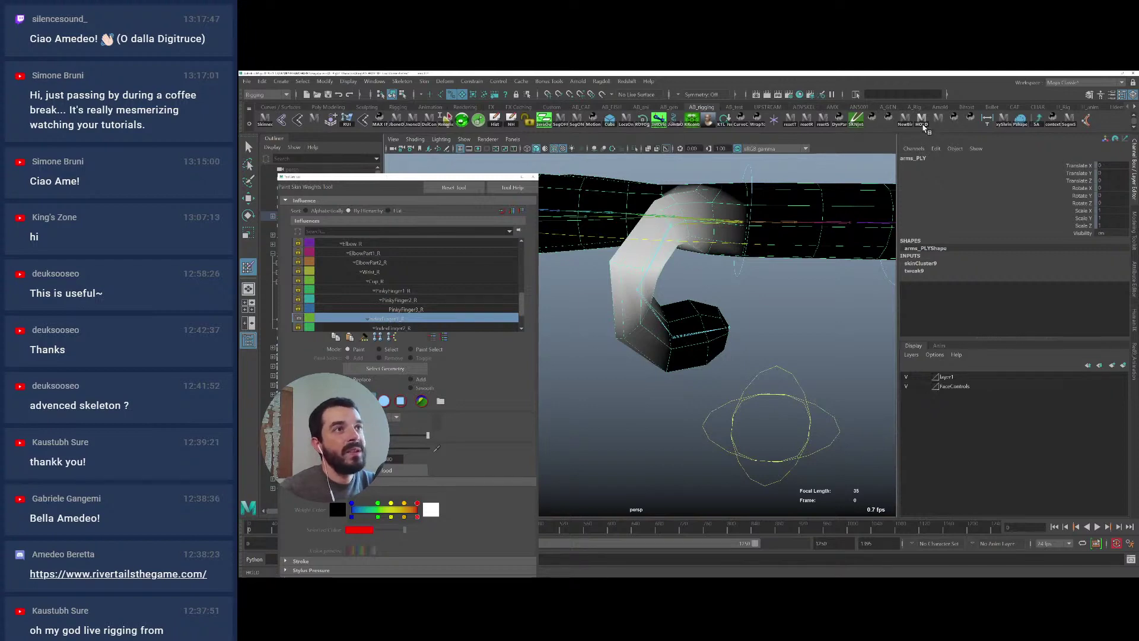
left_click(924, 128)
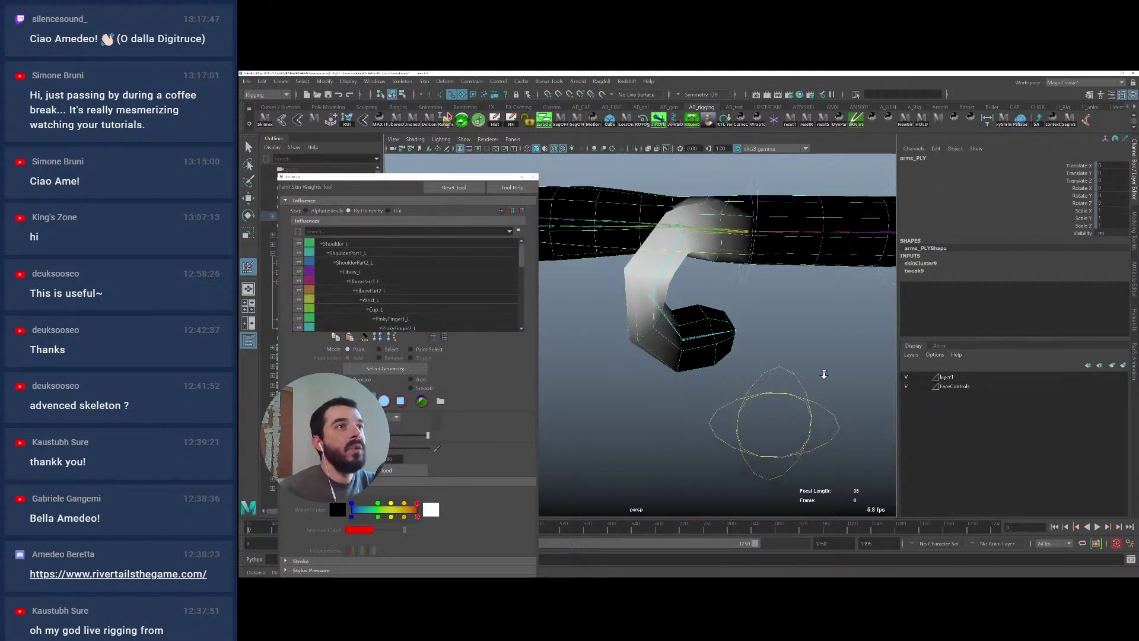
Leave weight painting, select Fingers_L and give its Index Curl a slightly negative value to test the right finger
right_click_drag(824, 375, 718, 344, "alt")
key("q")
right_click_drag(878, 326, 844, 318, "alt")
middle_click_drag(843, 318, 810, 311, "alt")
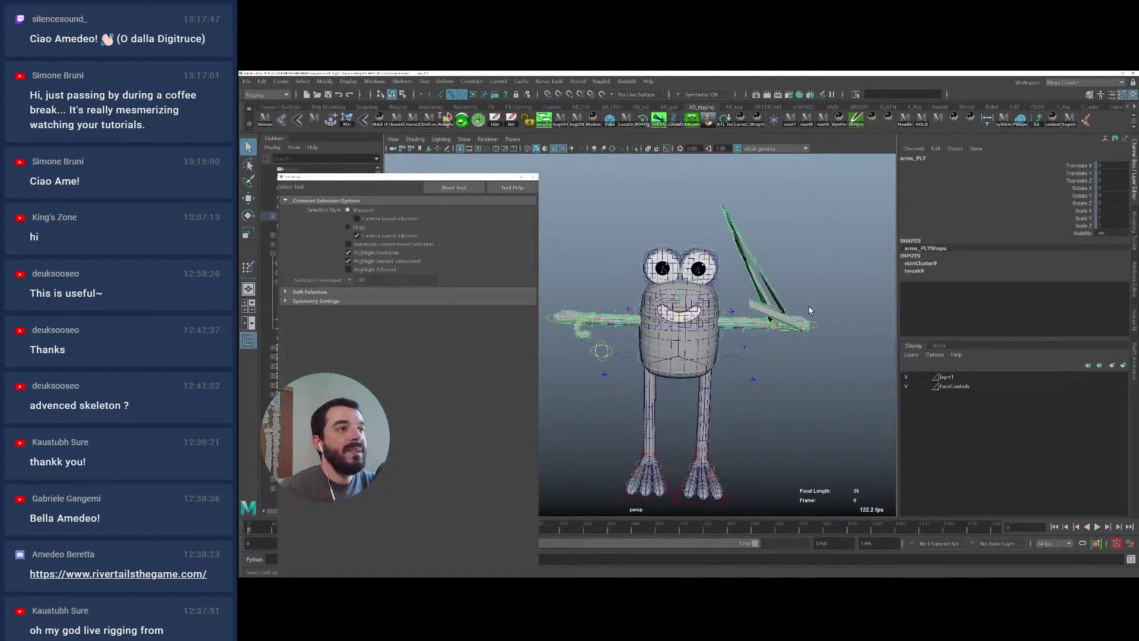
left_click(817, 326)
middle_click_drag(811, 248, 954, 221, "alt")
left_click(1082, 181)
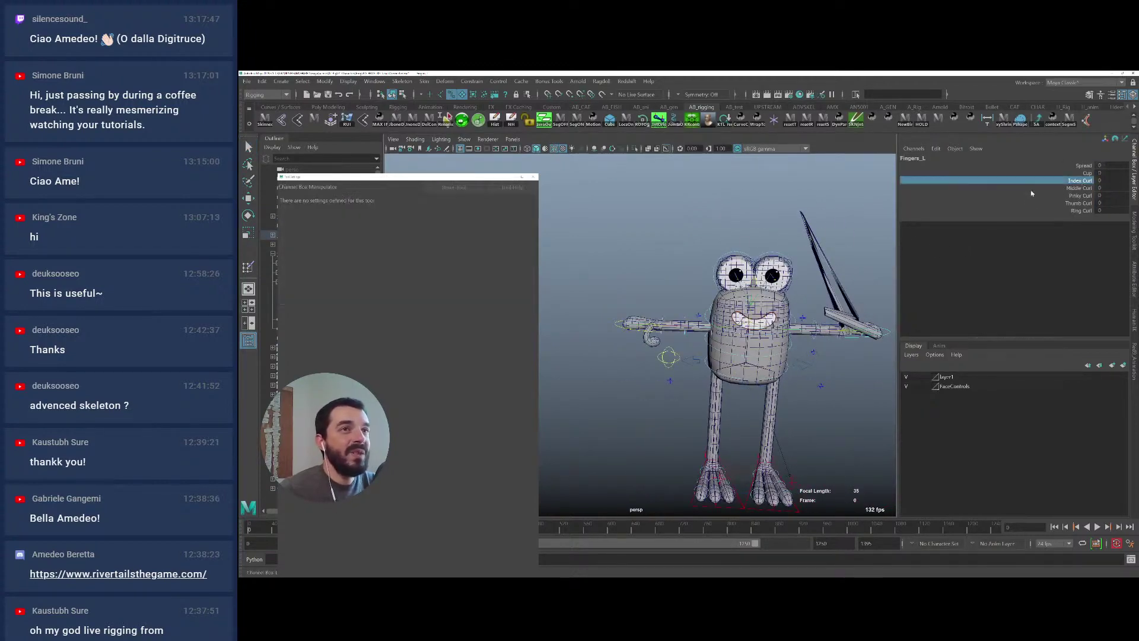
mouse_move(740, 244)
middle_mouse_down()
mouse_move(771, 246)
mouse_move(726, 248)
middle_mouse_up()
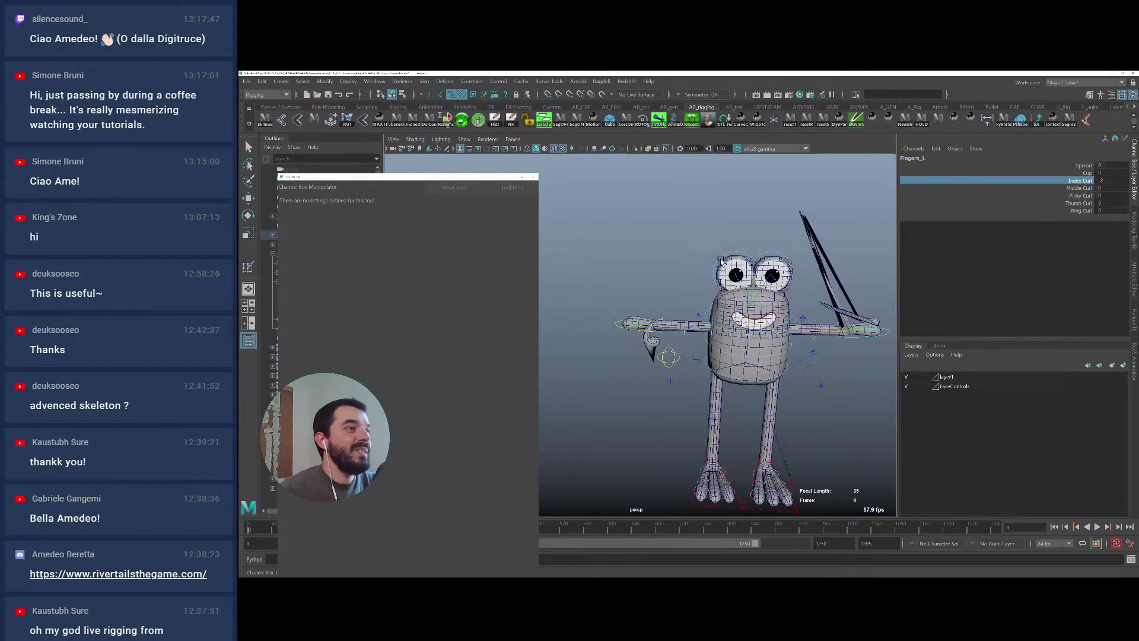
Switch arms_PLY to vertex selection and pick the spiking vertex below the curled right index finger
scroll(607, 364, "up", 10)
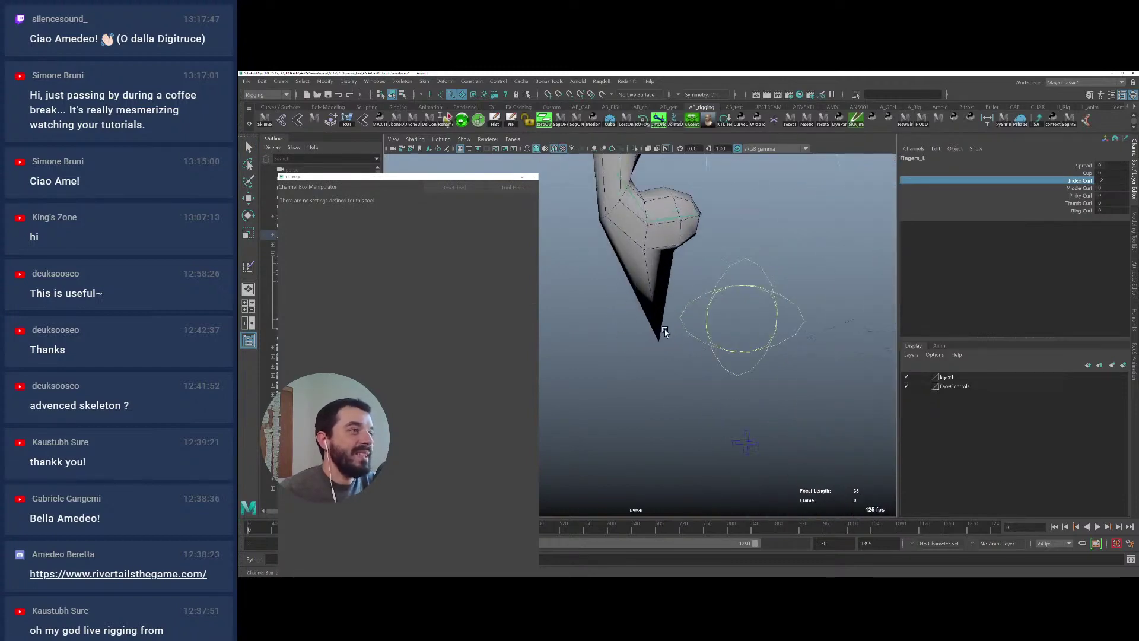
right_click(655, 311)
right_click_drag(655, 311, 606, 309)
left_click(659, 338)
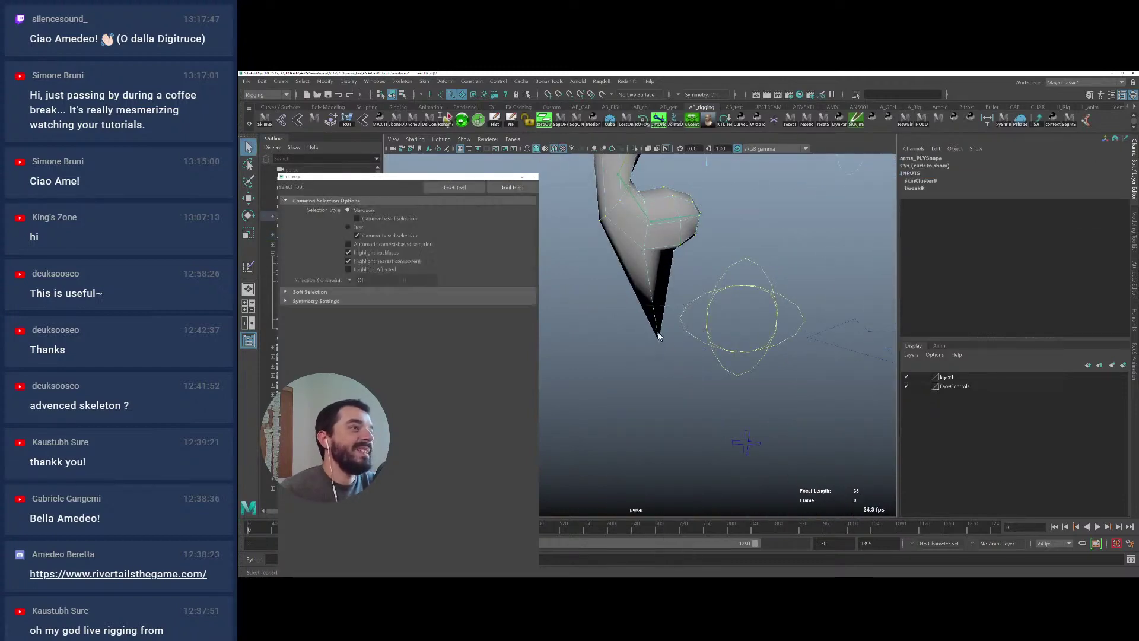
mouse_move(660, 335)
left_mouse_down("alt")
mouse_move(666, 327)
mouse_move(642, 328)
left_mouse_up("alt")
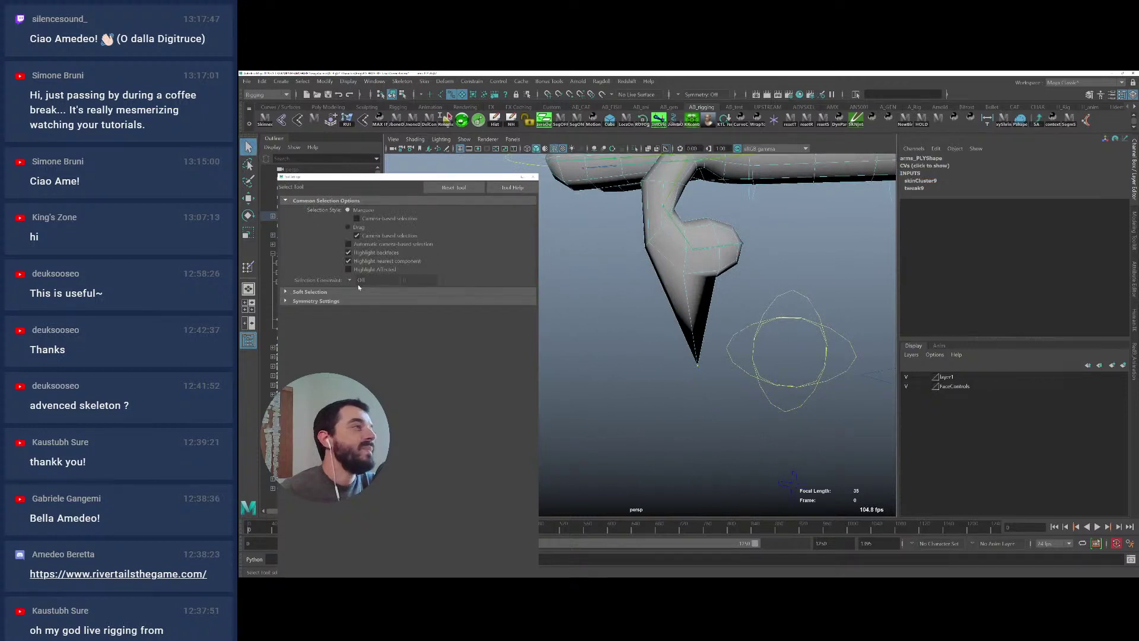
Resume painting skin weights on arms_PLY with all influences locked except IndexFinger2_L and IndexFinger2_R, and compare these two
left_click(375, 82)
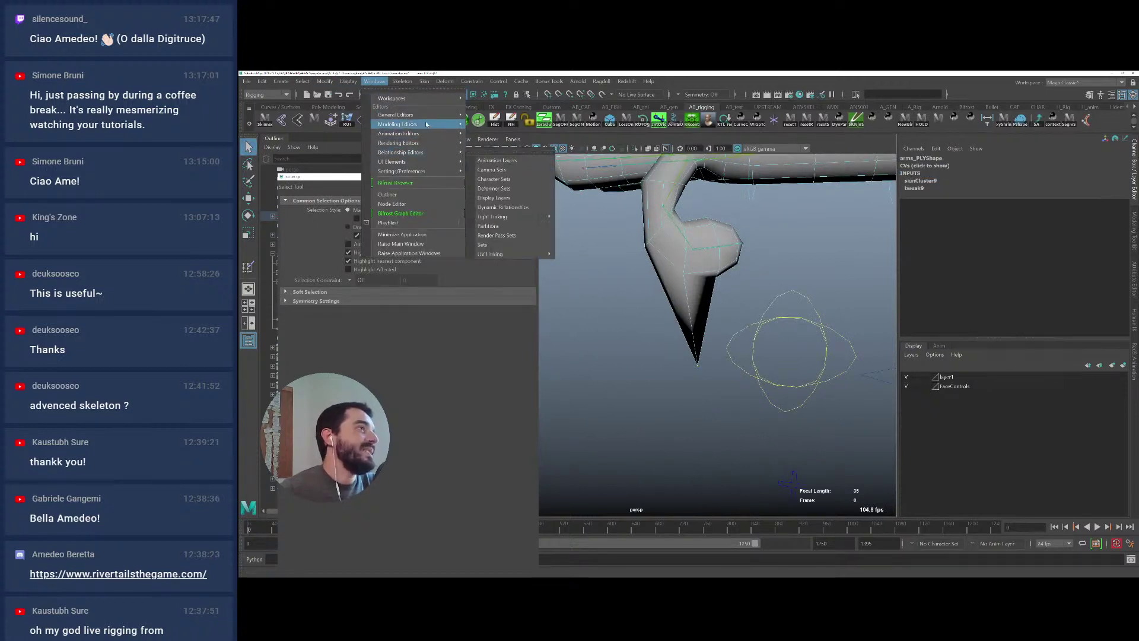
mouse_move(427, 172)
left_click(491, 179)
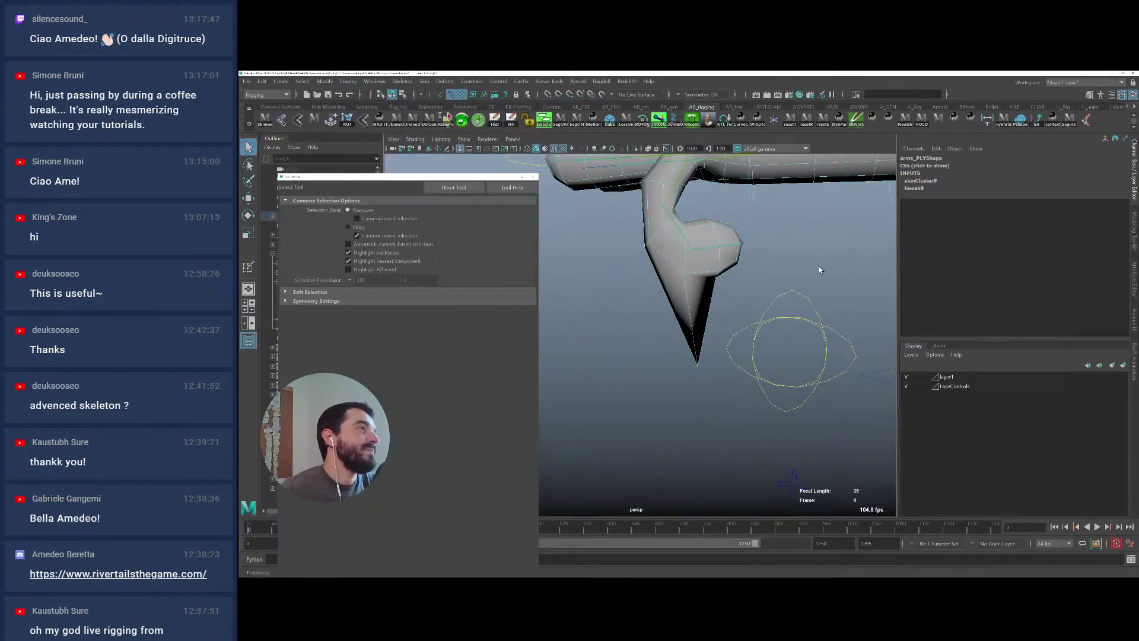
left_click(248, 266)
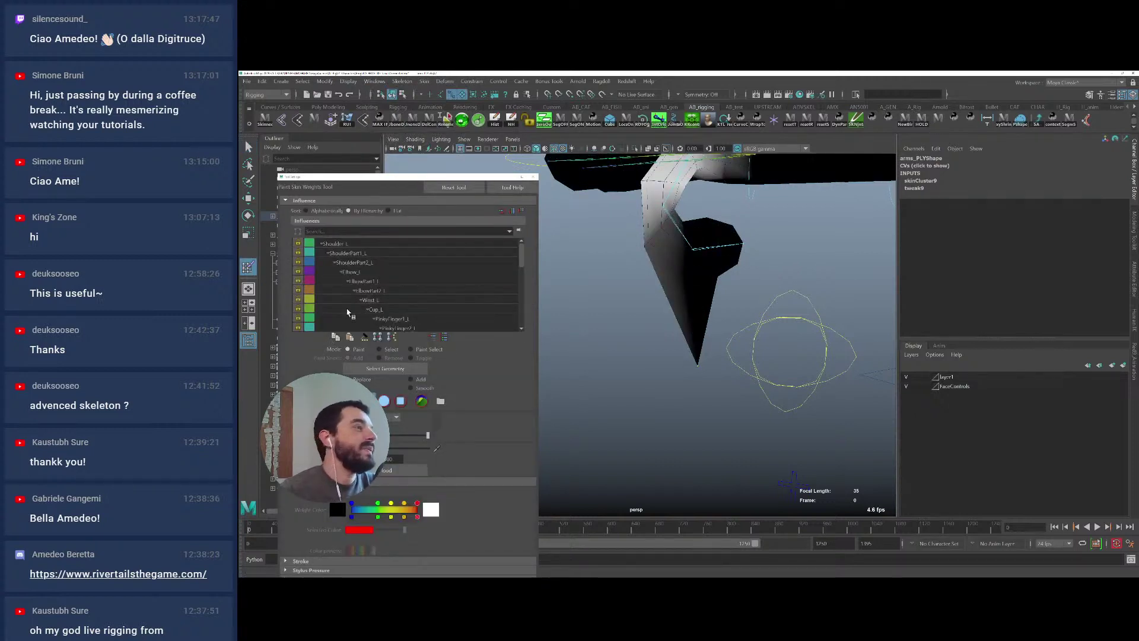
scroll(321, 287, "down", 3)
left_click(396, 272)
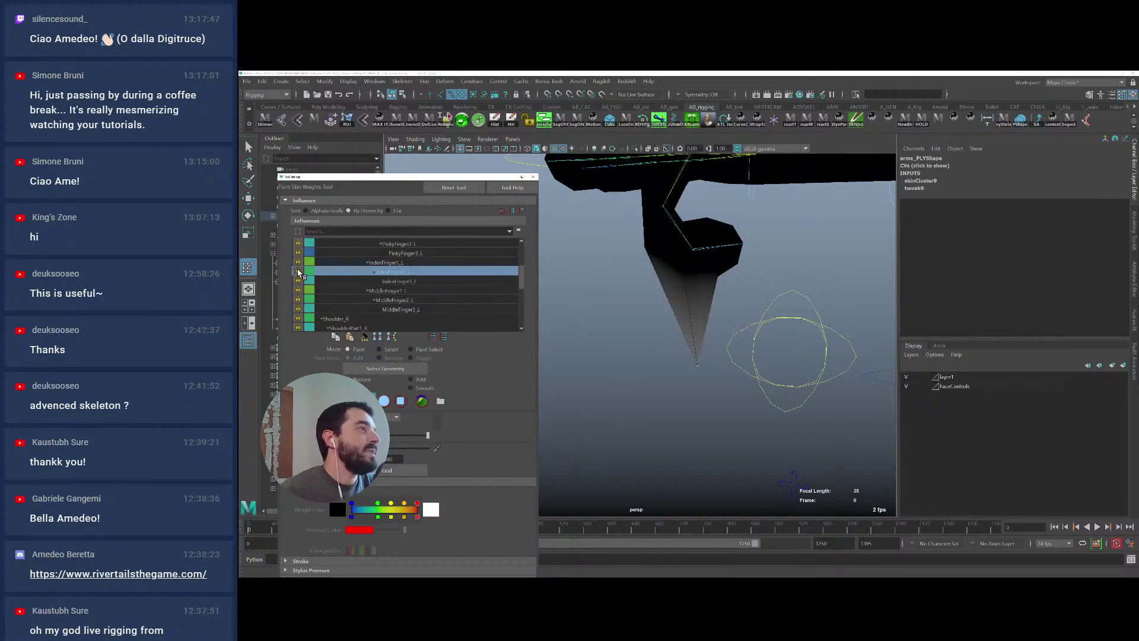
scroll(335, 289, "down", 6)
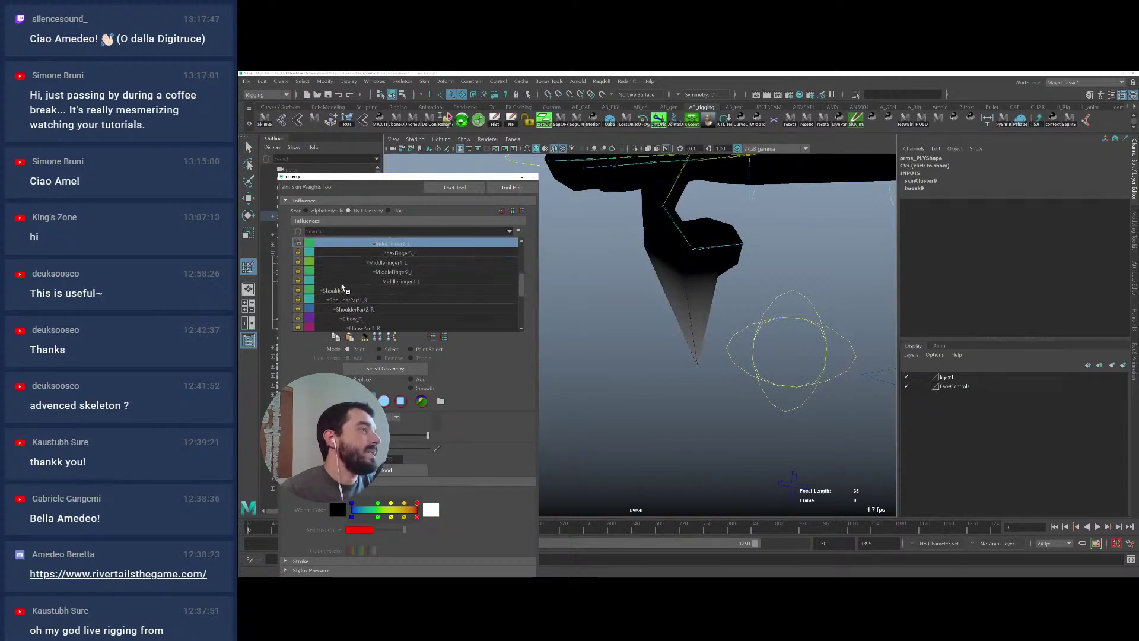
left_click(318, 295)
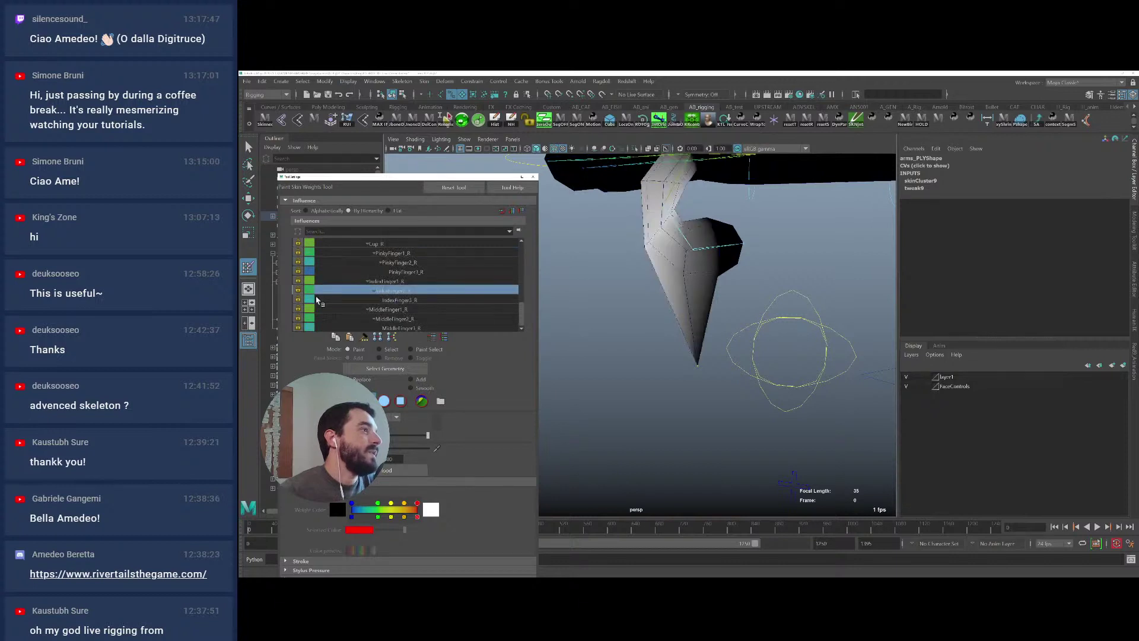
Flood the IndexFinger2_L influence to remove its remaining weights from the right index finger
scroll(407, 307, "up", 6)
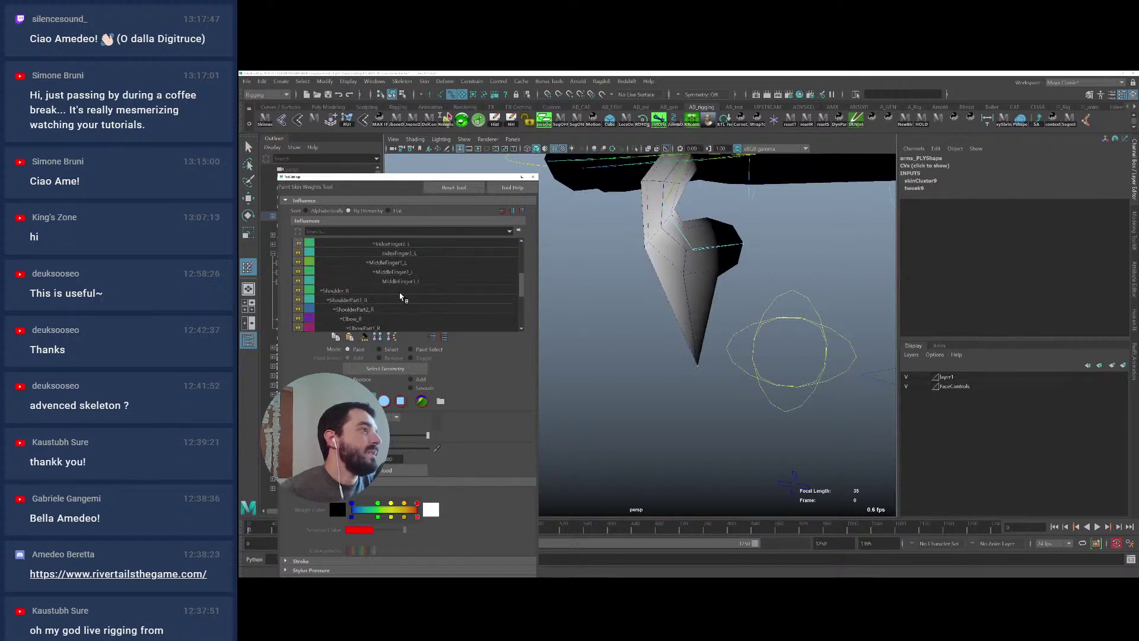
scroll(396, 295, "down", 2)
left_click(402, 282)
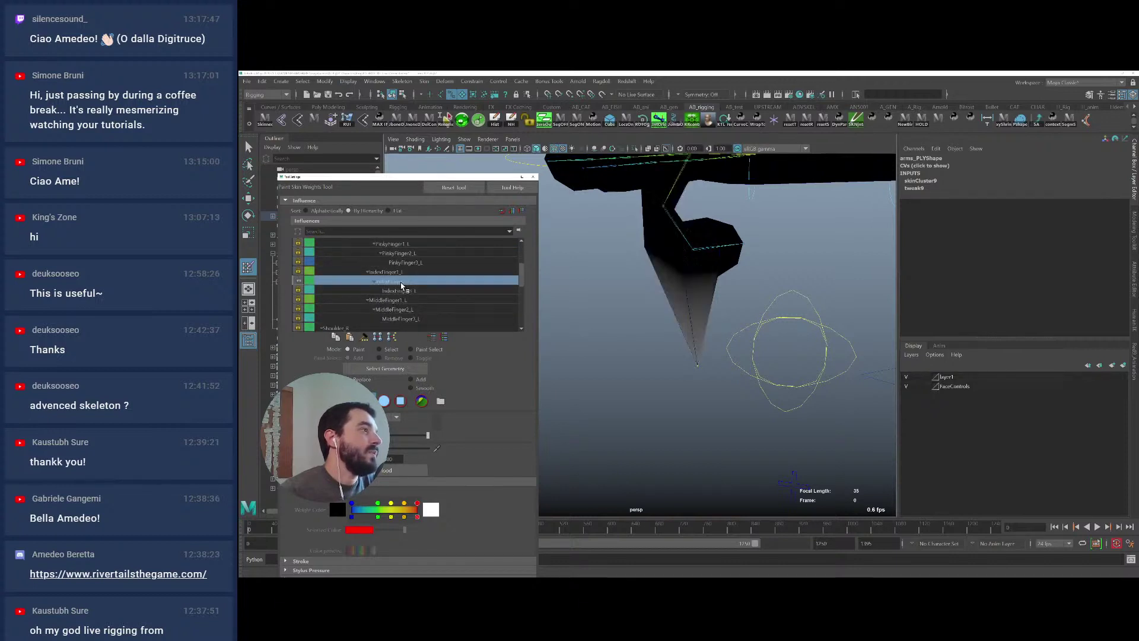
left_click(395, 473)
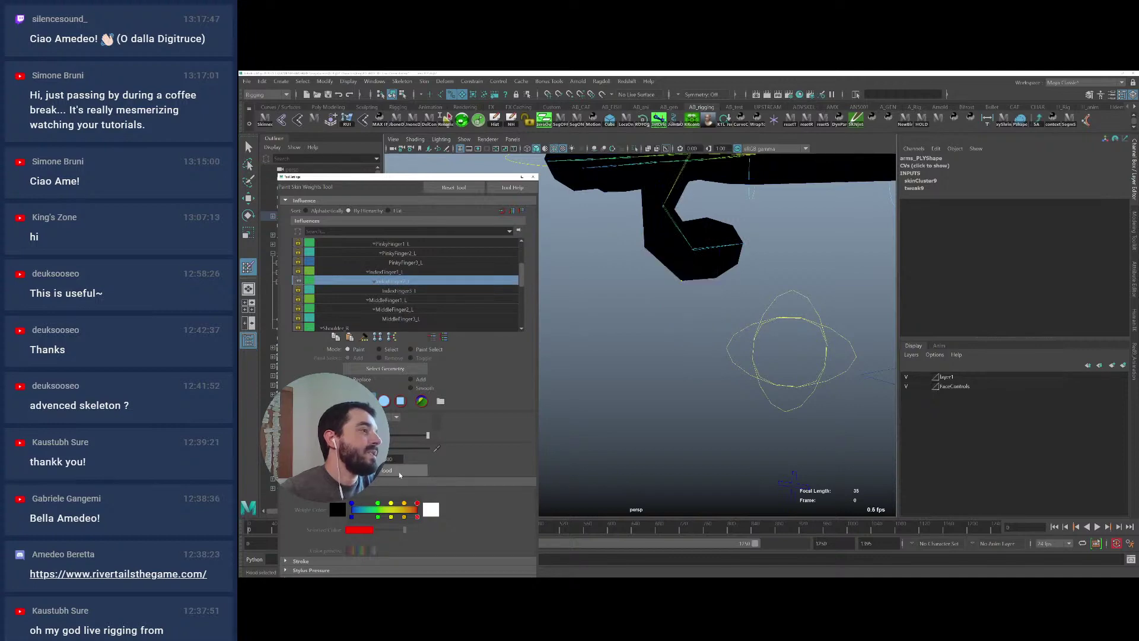
Leave weight painting, test the Index Curl of Fingers_L on both hands and undo the curl change
scroll(737, 361, "down", 10)
middle_click_drag(789, 324, 645, 324, "alt")
key("q")
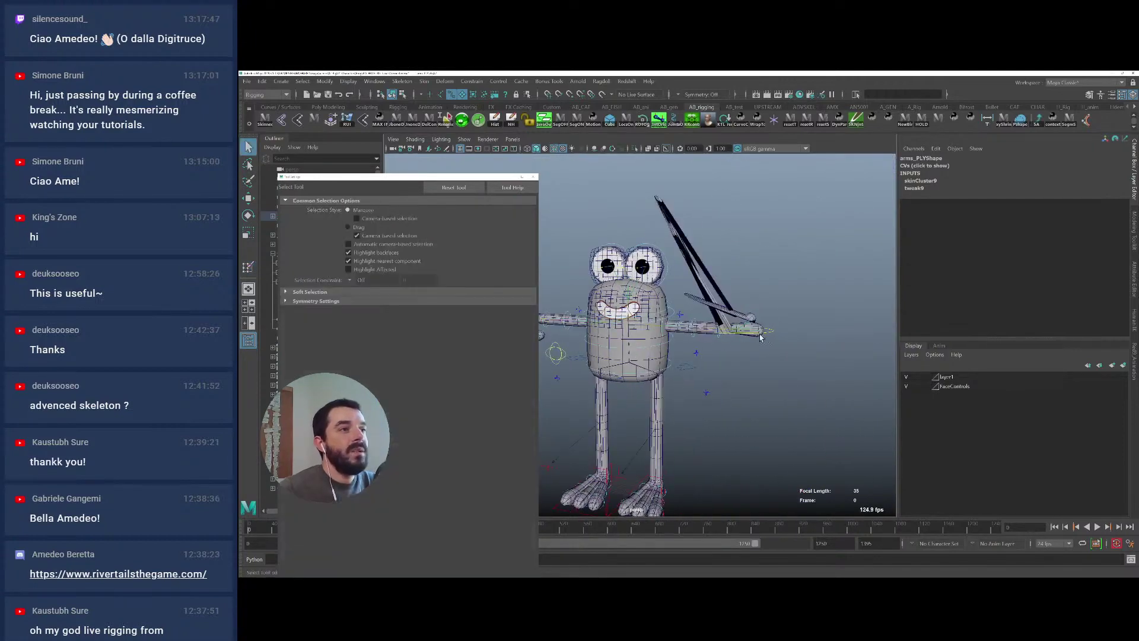
left_click(772, 335)
middle_click_drag(772, 336, 869, 344, "alt")
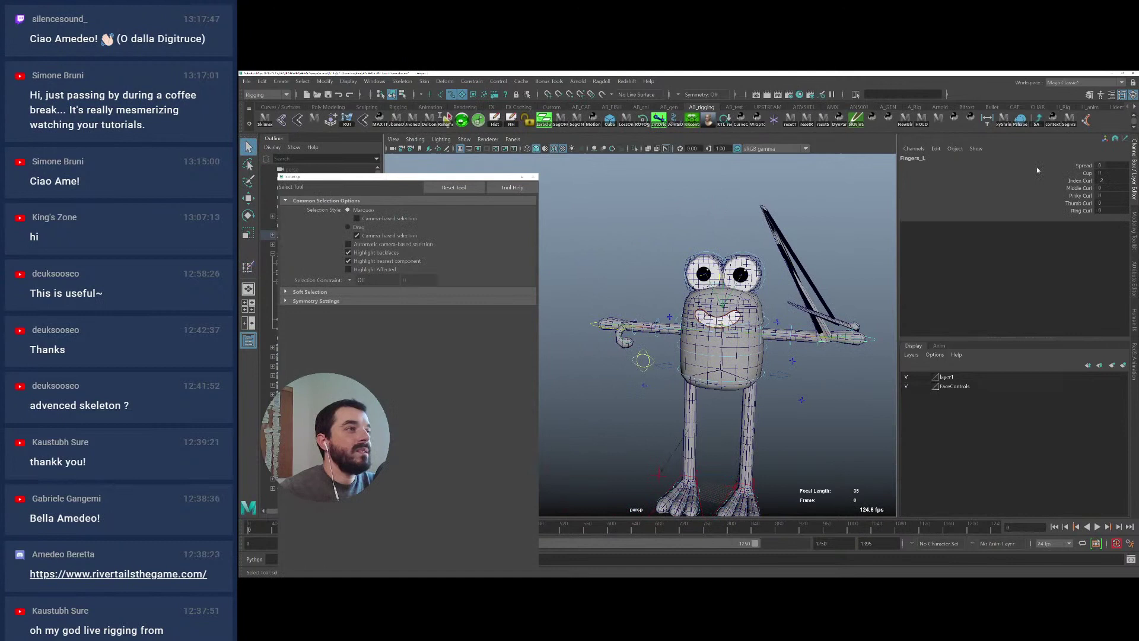
left_click(1079, 183)
middle_click_drag(779, 268, 824, 249)
key("ctrl+z")
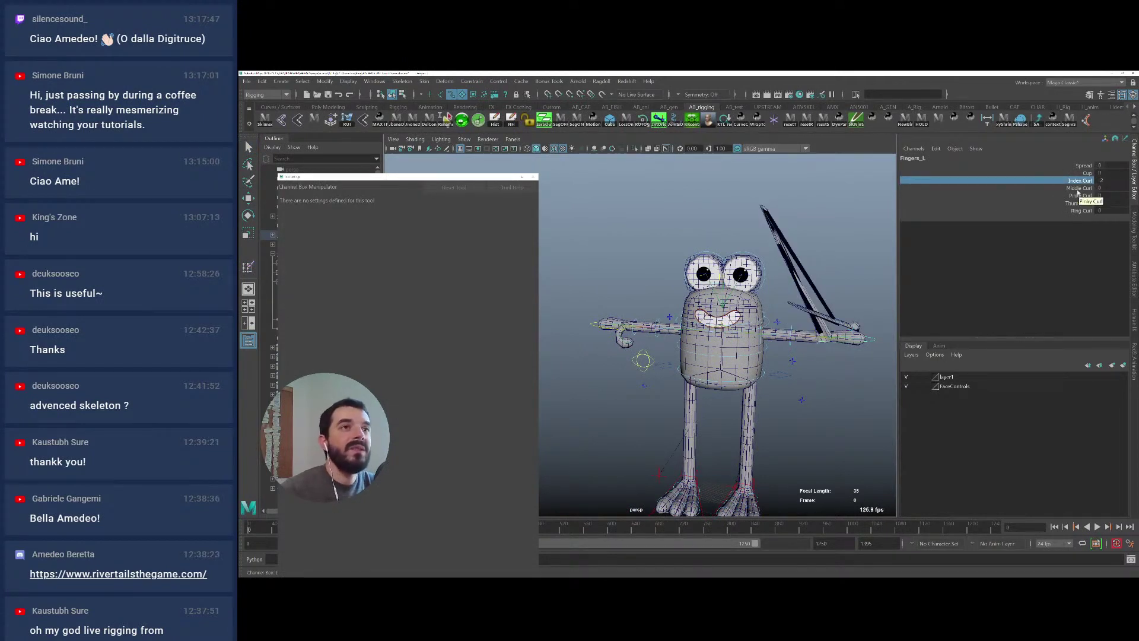
Test the Middle Curl of Fingers_L, undo the curl change, and inspect both hands
left_click(1080, 188)
middle_click_drag(826, 330, 833, 322)
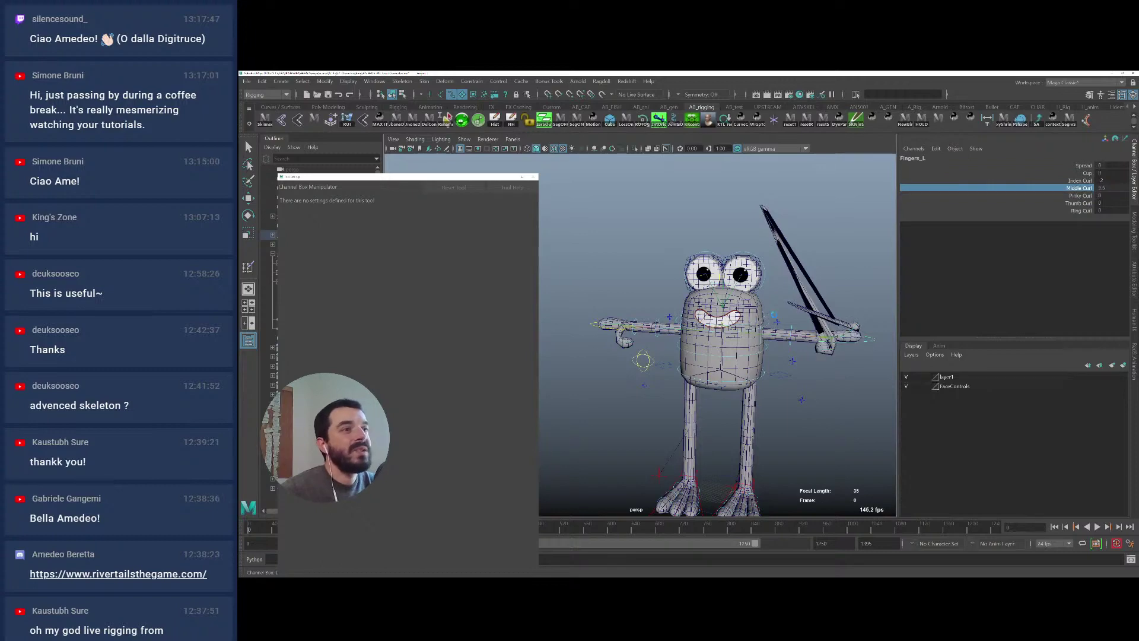
key("ctrl+z")
scroll(695, 386, "up", 5)
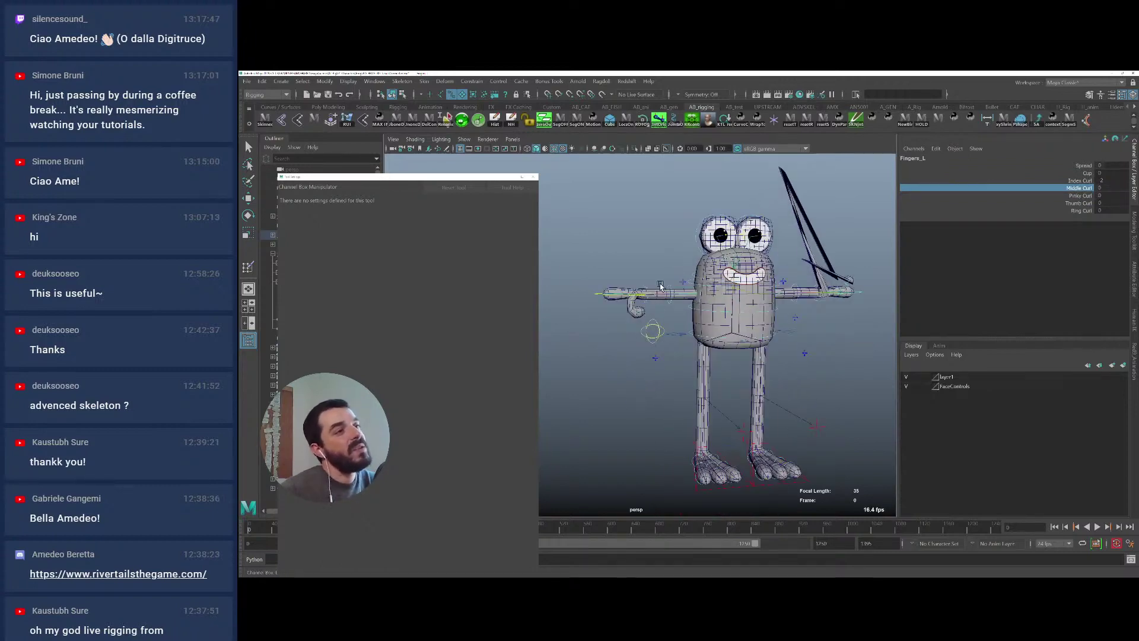
middle_click_drag(683, 338, 716, 342, "alt")
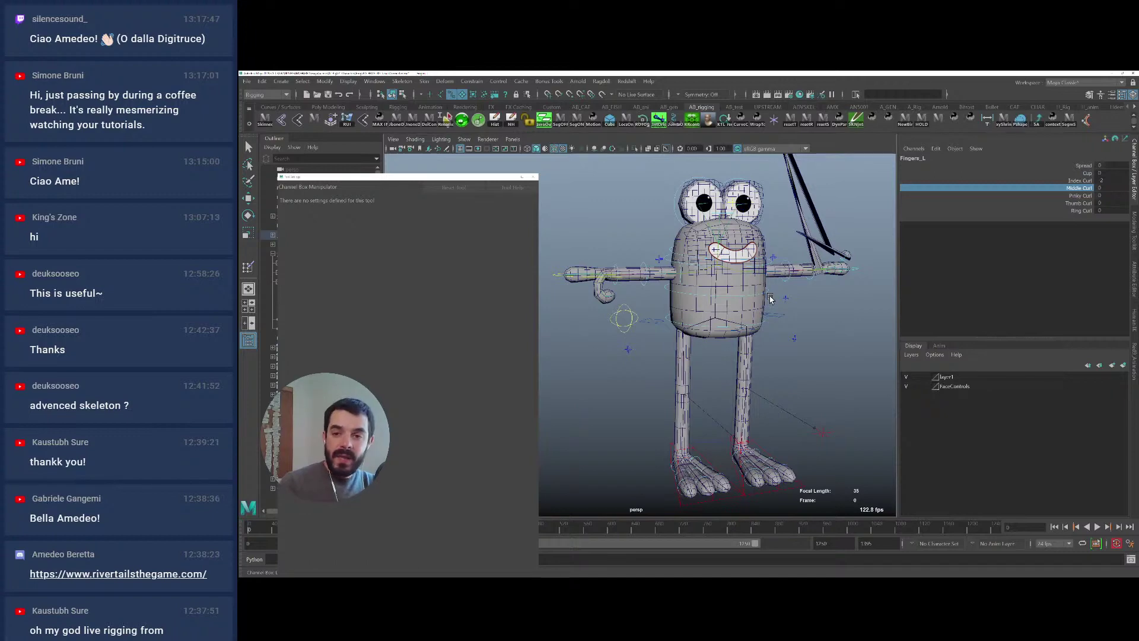
key("f")
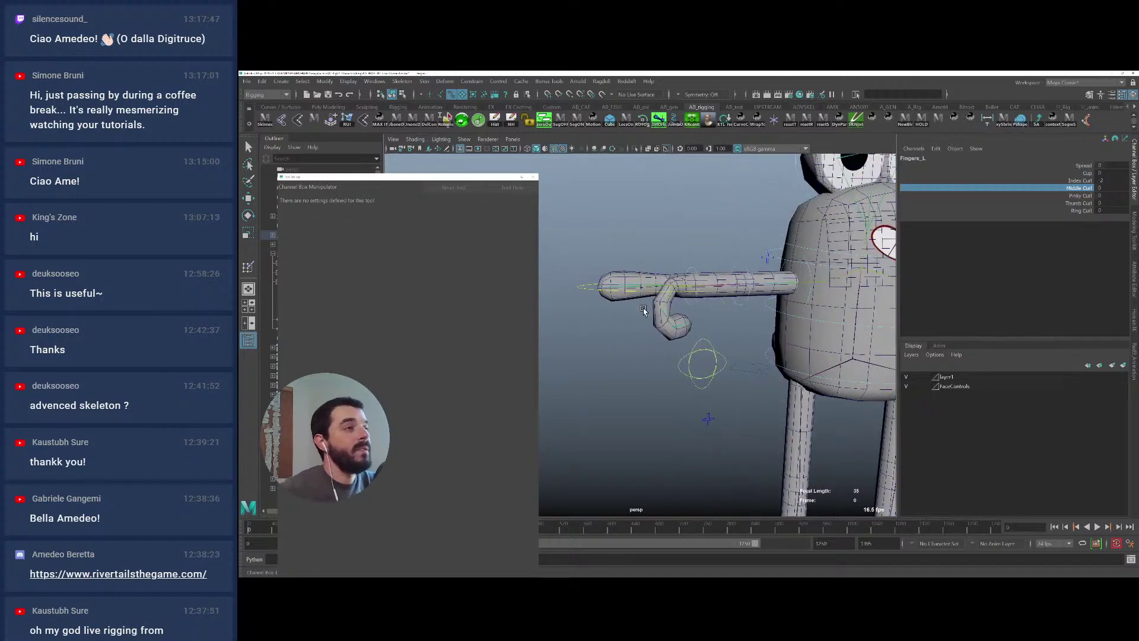
Test the Index Curl of Fingers_R, undo that change, and reset its Index Curl to 0
left_click(586, 289)
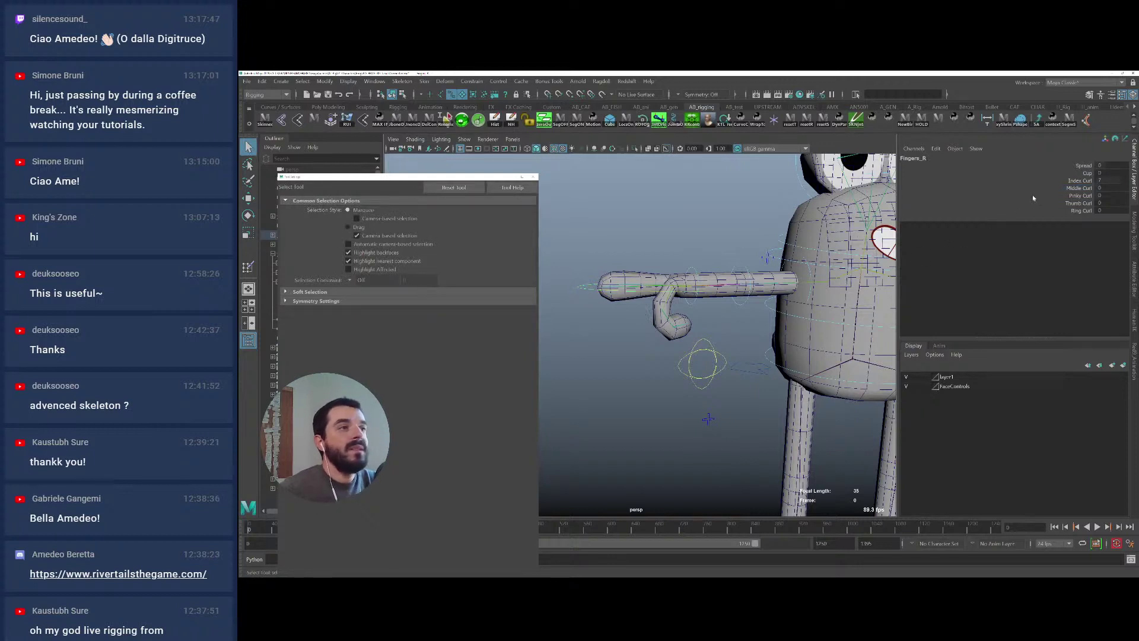
left_click(1080, 180)
mouse_move(772, 314)
middle_mouse_down()
mouse_move(706, 322)
mouse_move(755, 318)
middle_mouse_up()
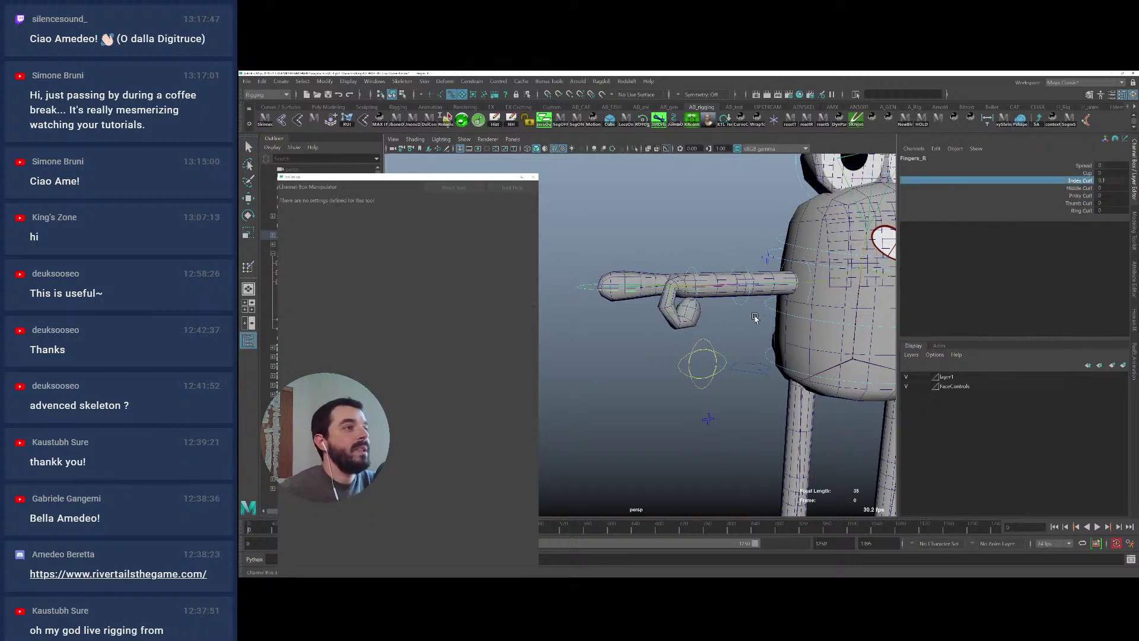
key("ctrl+z")
scroll(806, 348, "down", 3)
double_click(1110, 181)
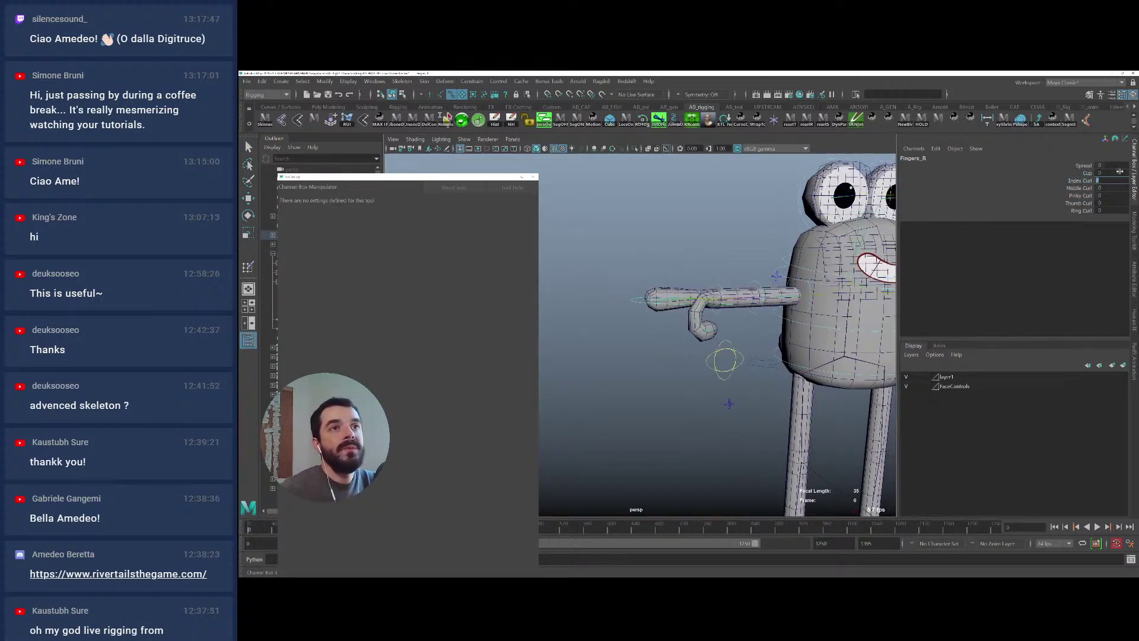
type("0")
key("Return")
scroll(831, 348, "down", 2)
middle_click_drag(831, 349, 601, 316, "alt")
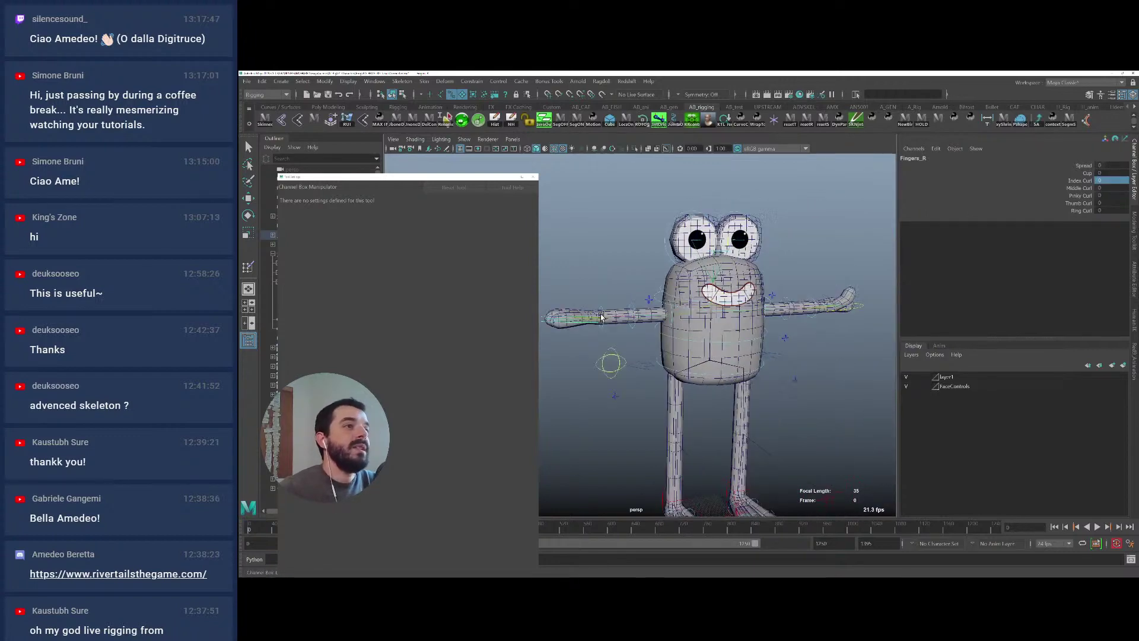
Reset the Index Curl of Fingers_L to 0 and close the tool settings window
key("q")
left_click(593, 312)
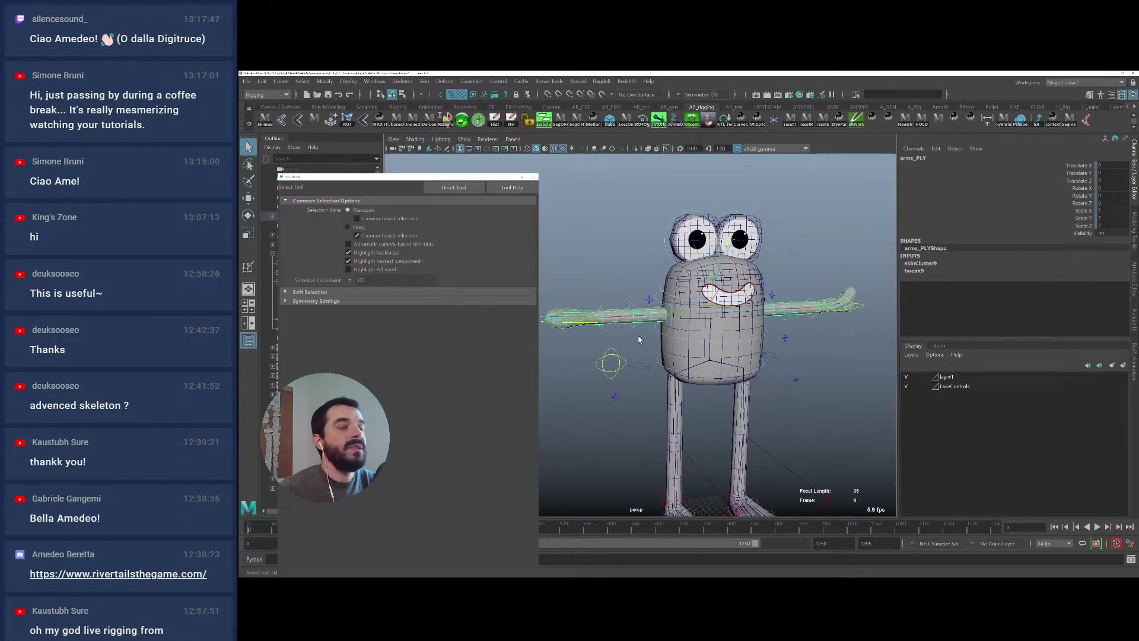
left_click(860, 308)
double_click(1102, 180)
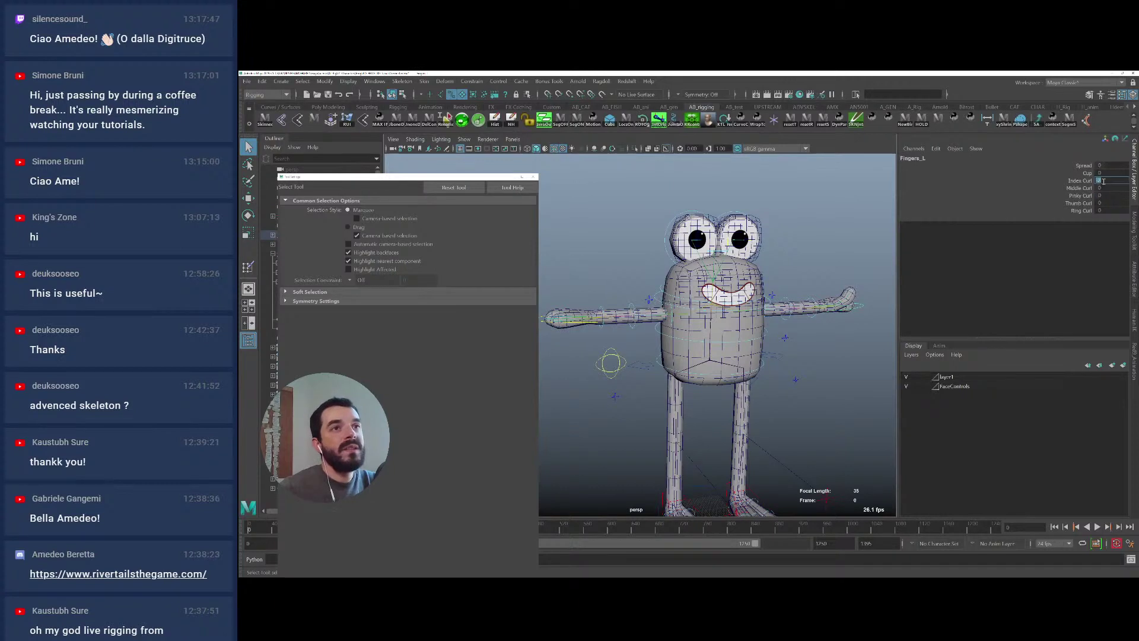
type("0")
key("Return")
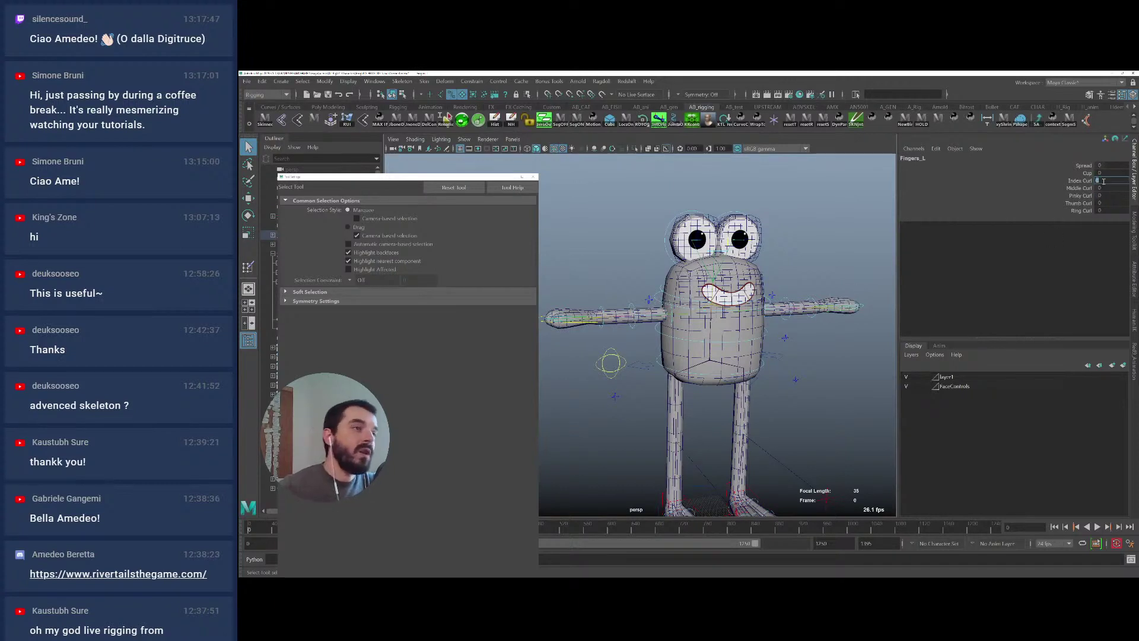
left_click(533, 176)
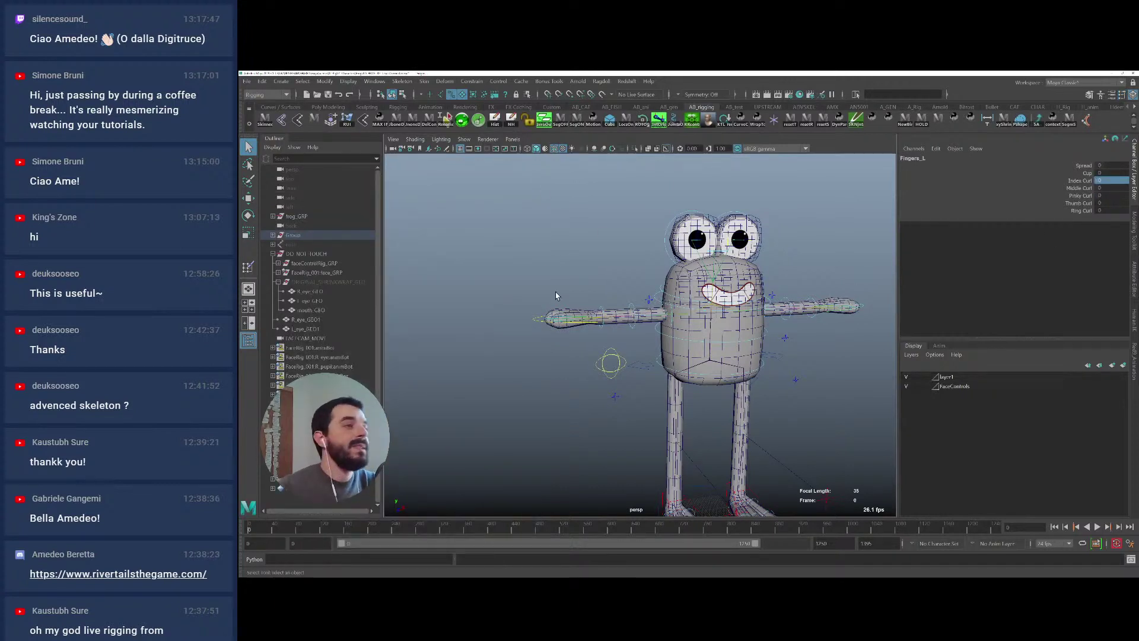
Mirror the skin weights of arms_PLY across YZ, using closest point on surface and closest joint
left_click(561, 313)
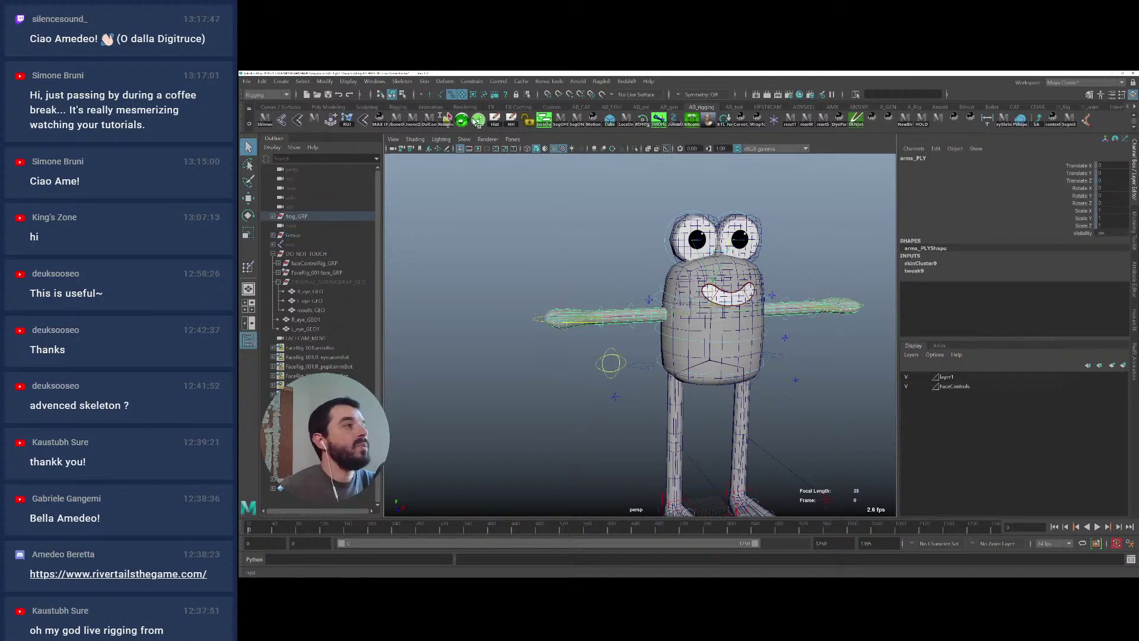
left_click(424, 81)
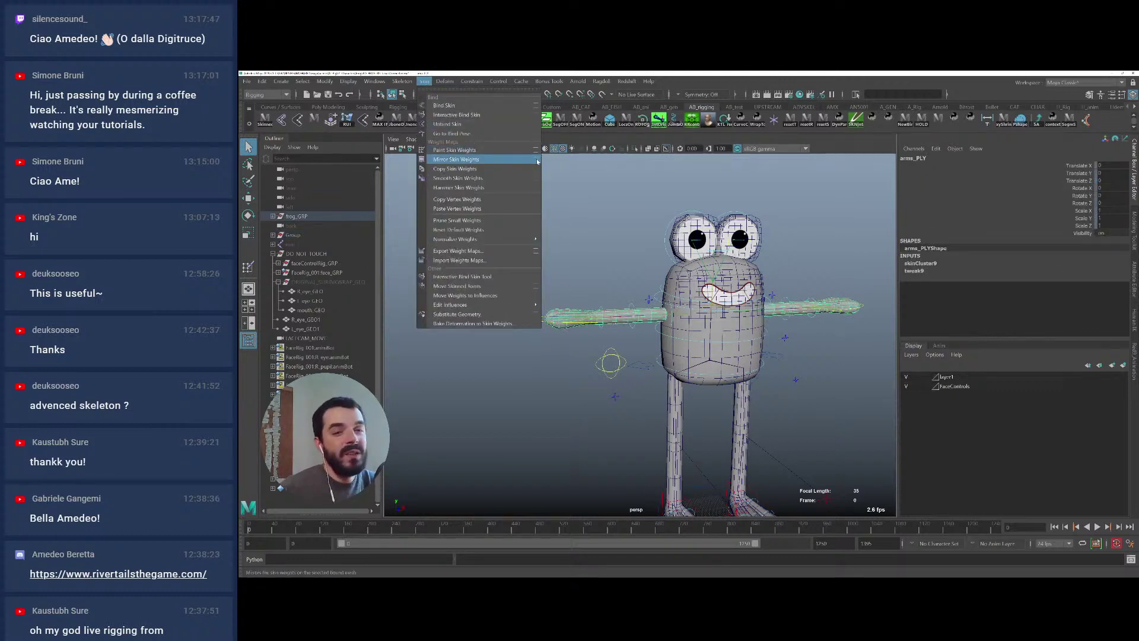
left_click(537, 160)
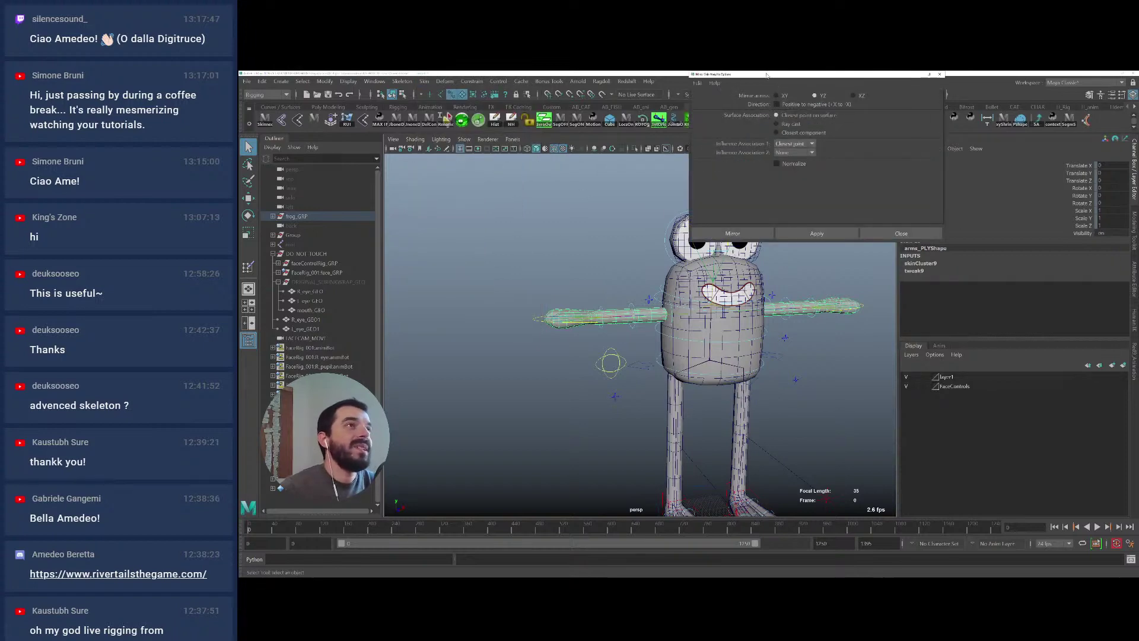
left_click_drag(776, 78, 417, 116)
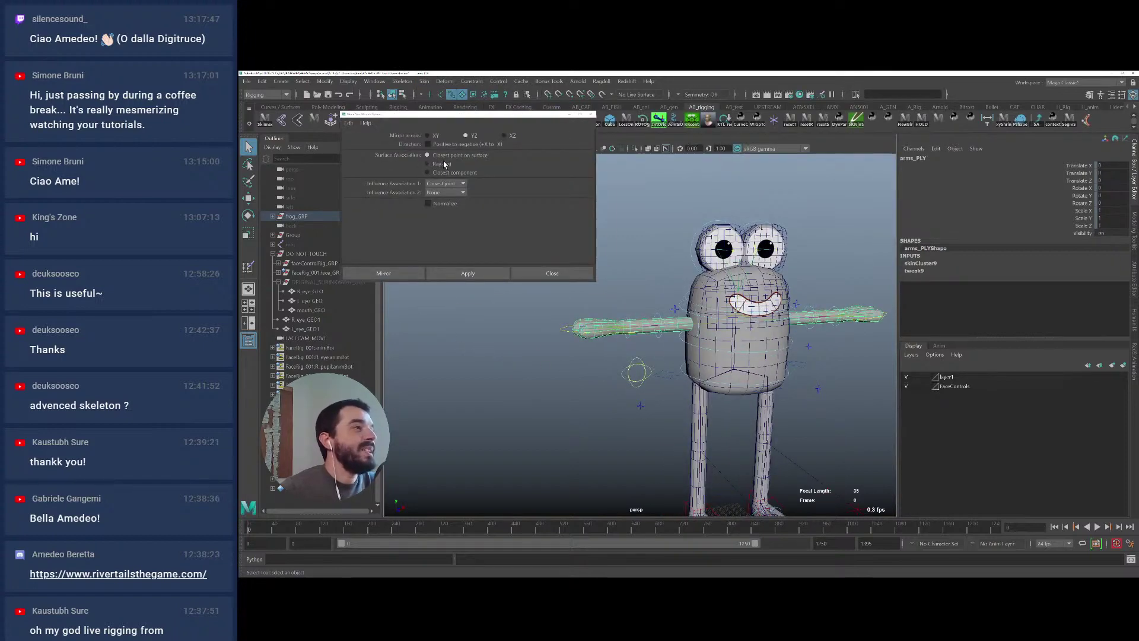
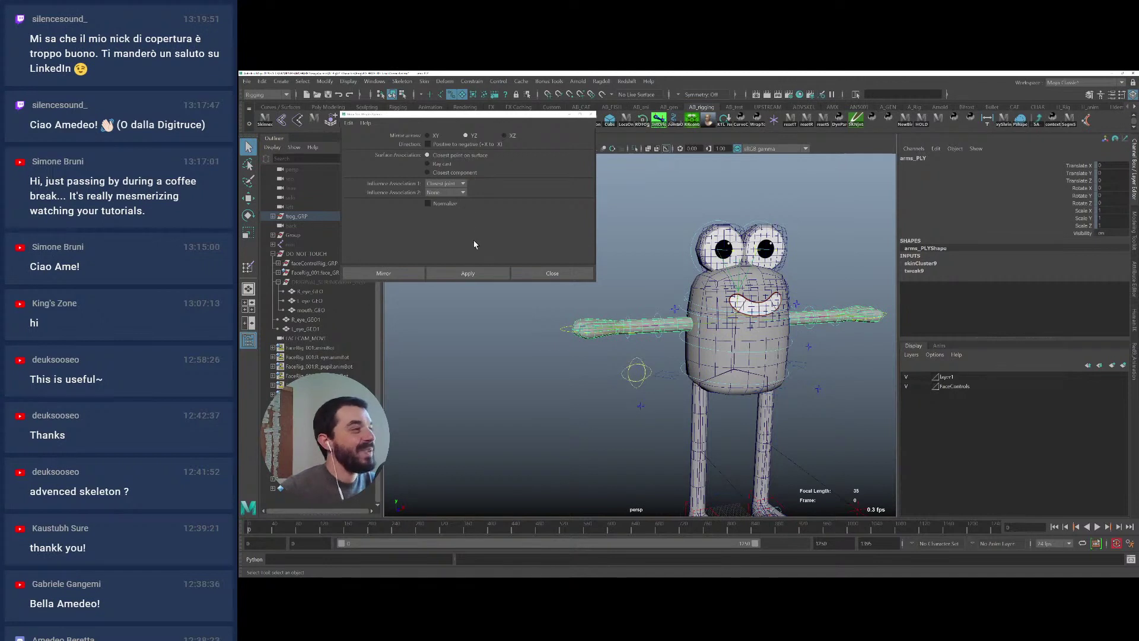
left_click(460, 275)
left_click_drag(672, 348, 492, 367, "alt")
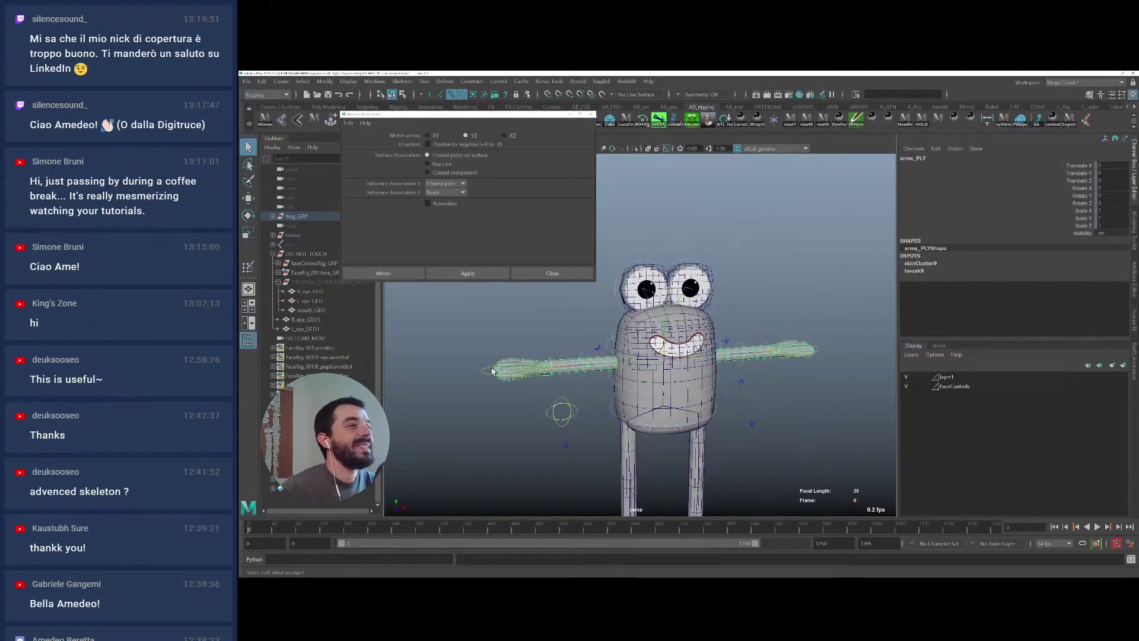
Select both finger controls, test their Index Curl together, and undo the curl change
left_click(496, 379)
left_click(818, 352)
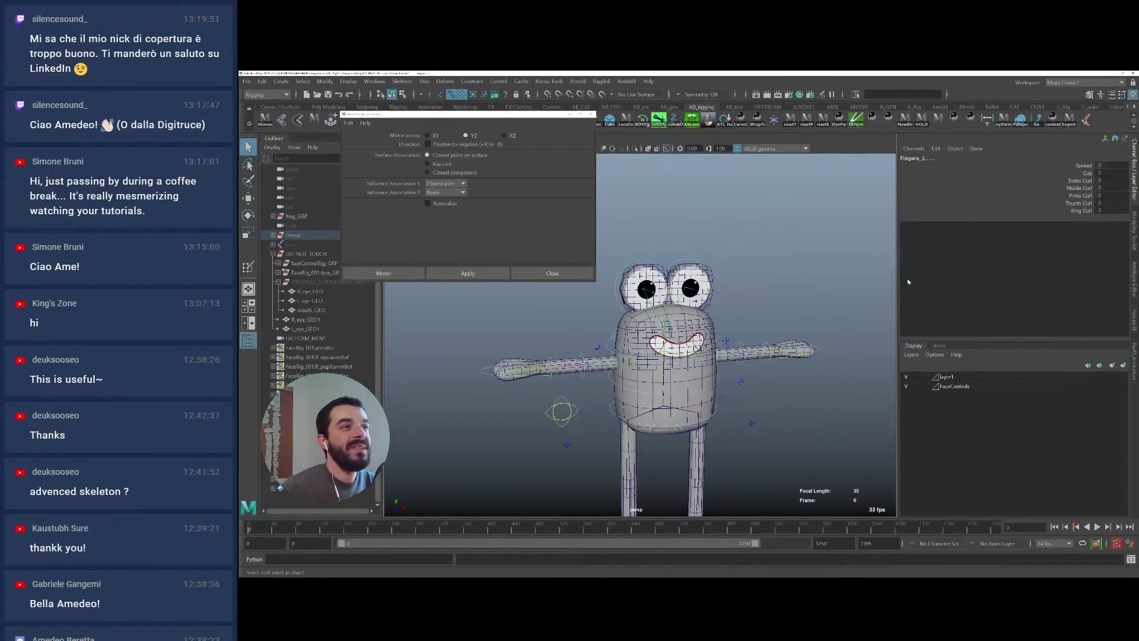
left_click(1068, 180)
middle_click_drag(725, 312, 756, 291)
key("ctrl+z")
Raise the Middle Curl of both finger controls together and examine the curled middle finger on the right hand
left_click(1080, 188)
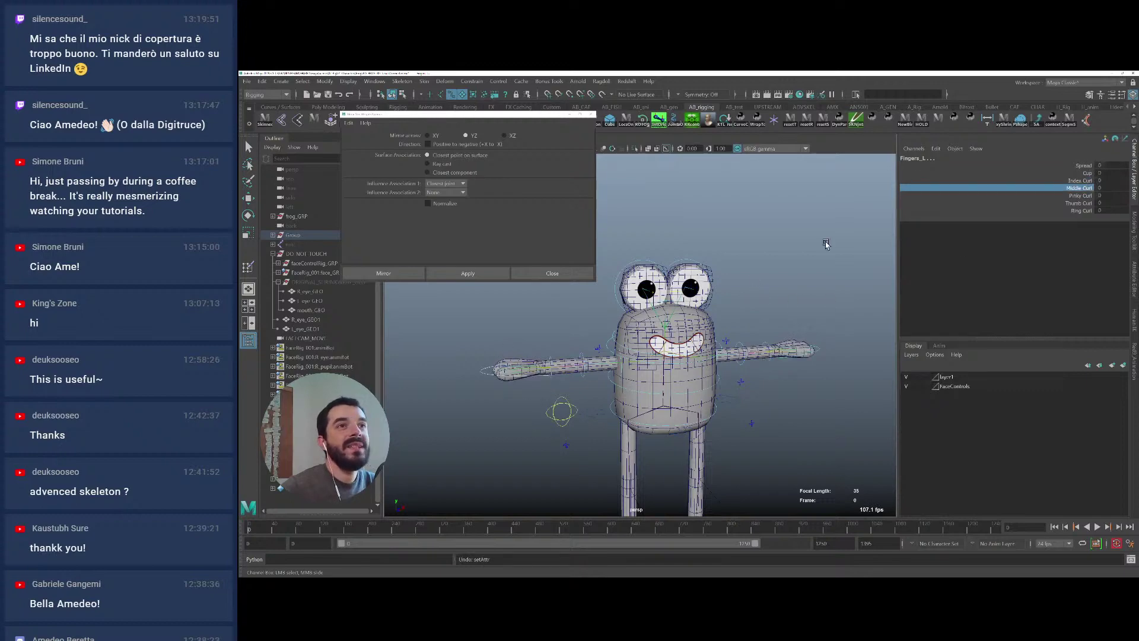
middle_click_drag(827, 247, 768, 275)
left_click_drag(719, 305, 637, 317, "alt")
scroll(678, 412, "up", 5)
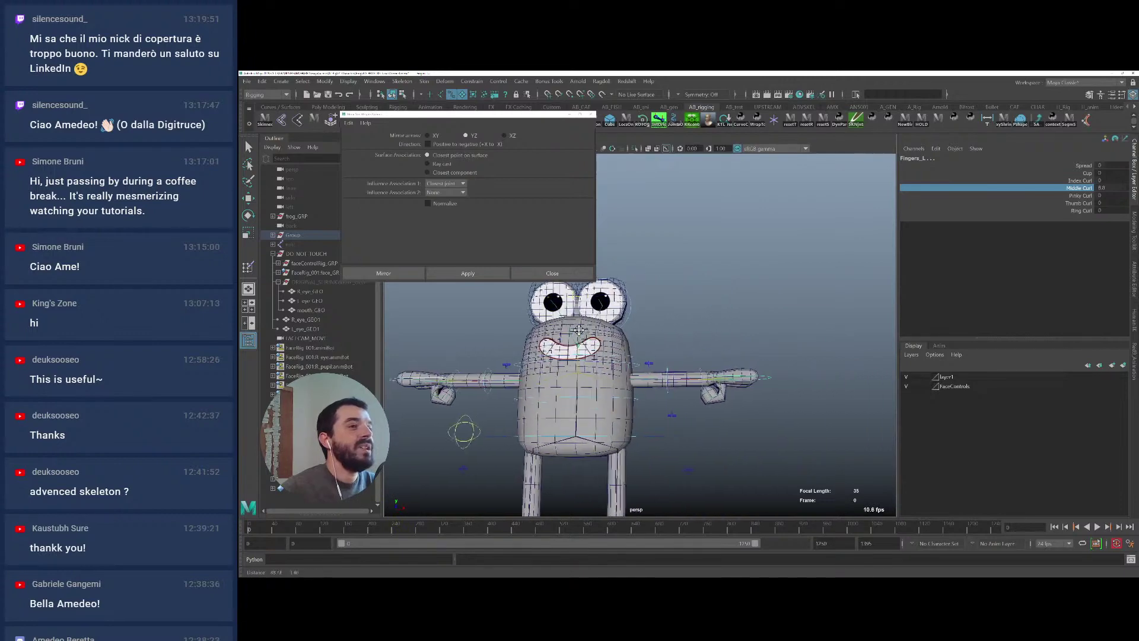
middle_click_drag(679, 412, 652, 413, "alt")
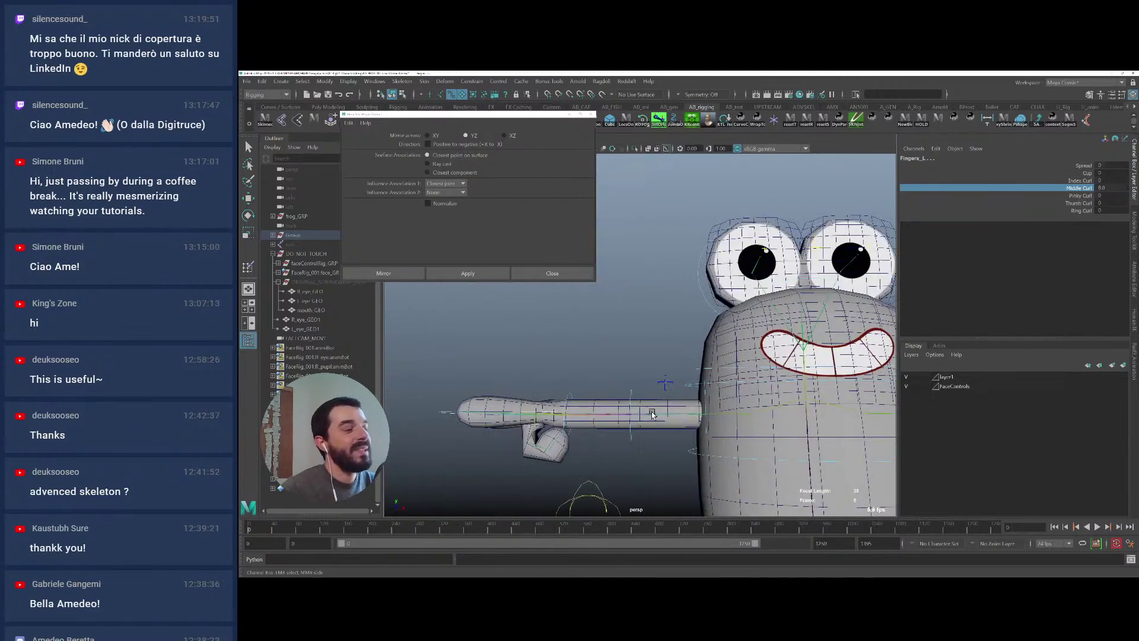
Switch arms_PLY to vertex selection, pick vertices on the curled right middle finger, and grow the selection
key("q")
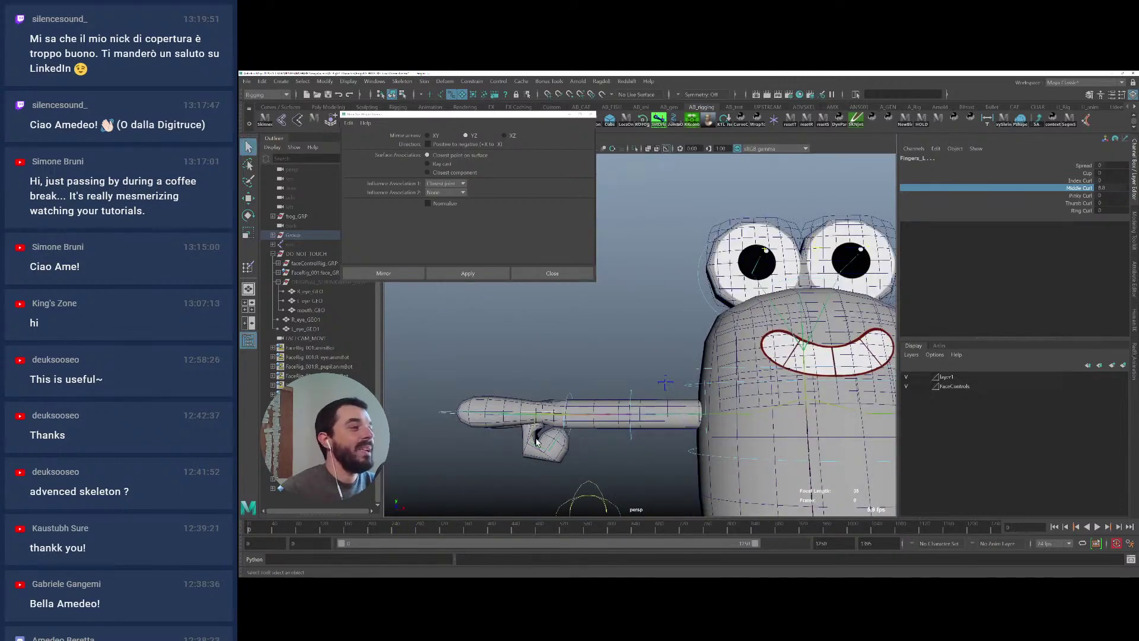
left_click(536, 441)
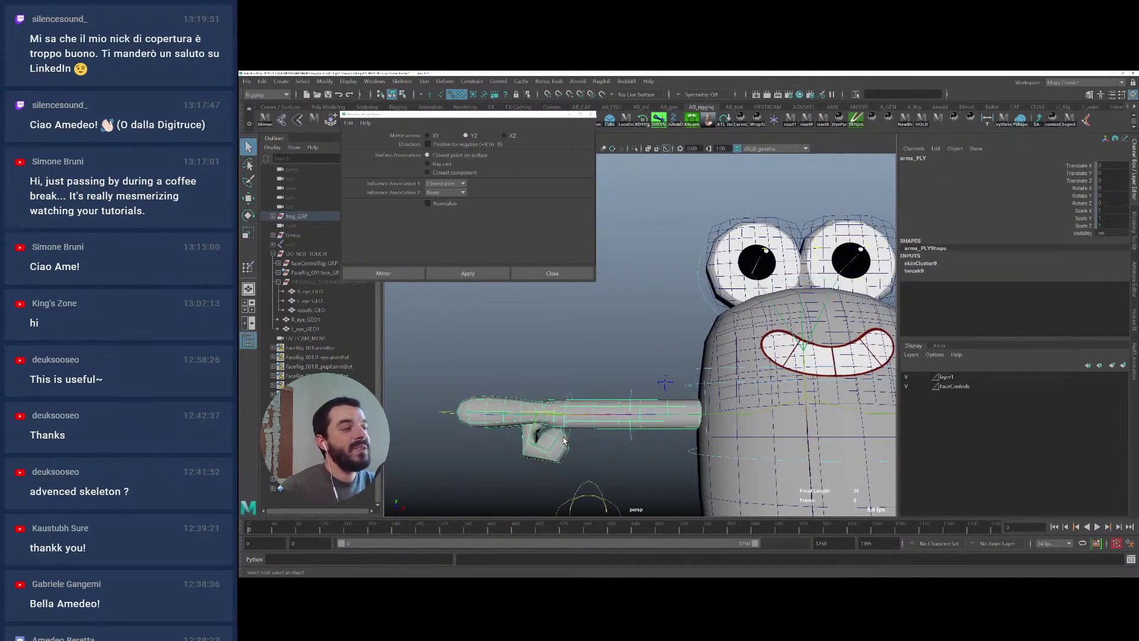
right_click_drag(563, 440, 525, 385)
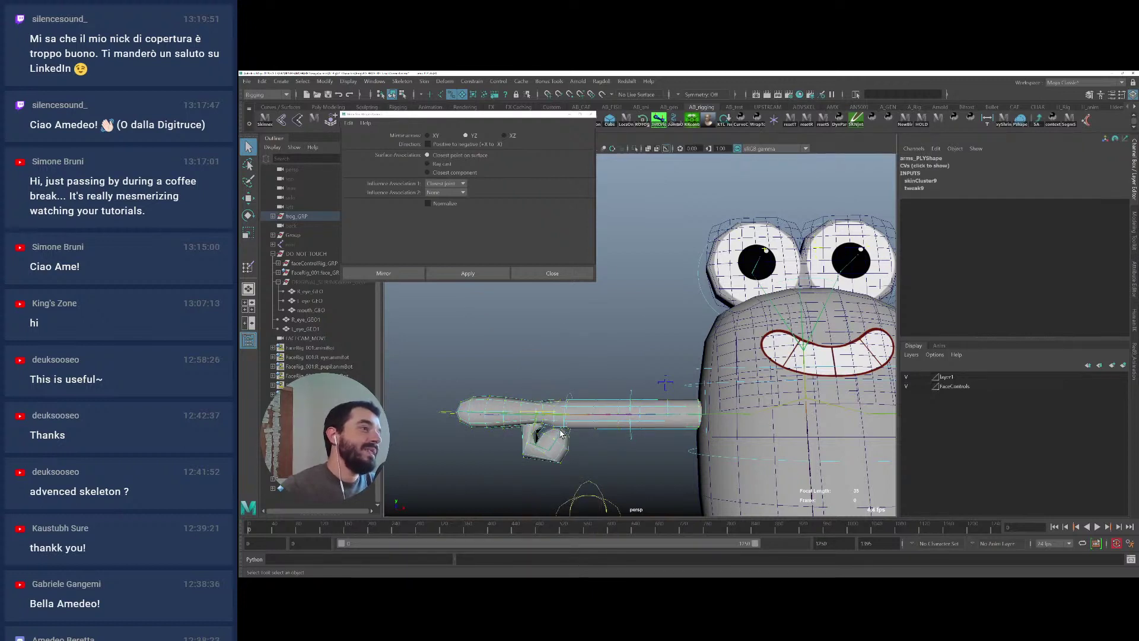
key("shift+period")
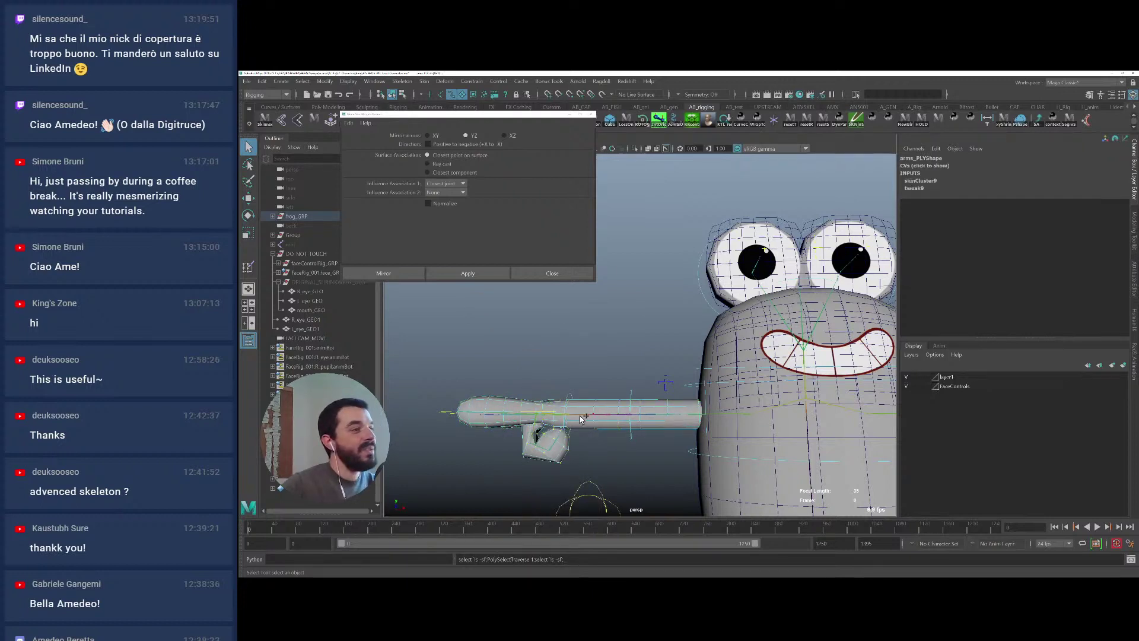
mouse_move(540, 411)
left_mouse_down("alt")
mouse_move(596, 411)
mouse_move(552, 413)
left_mouse_up("alt")
scroll(605, 413, "down", 3)
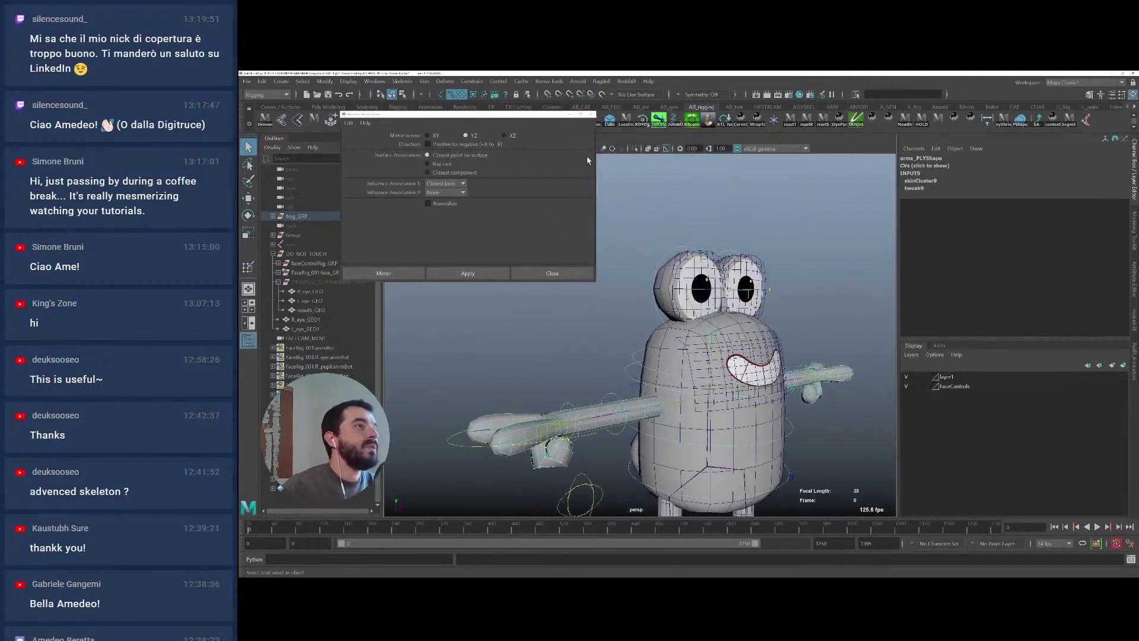
Close the mirror options, try relaxing the selected vertices' weights in ngSkinTools with 17 steps, undo it, and close the tool
left_click(591, 114)
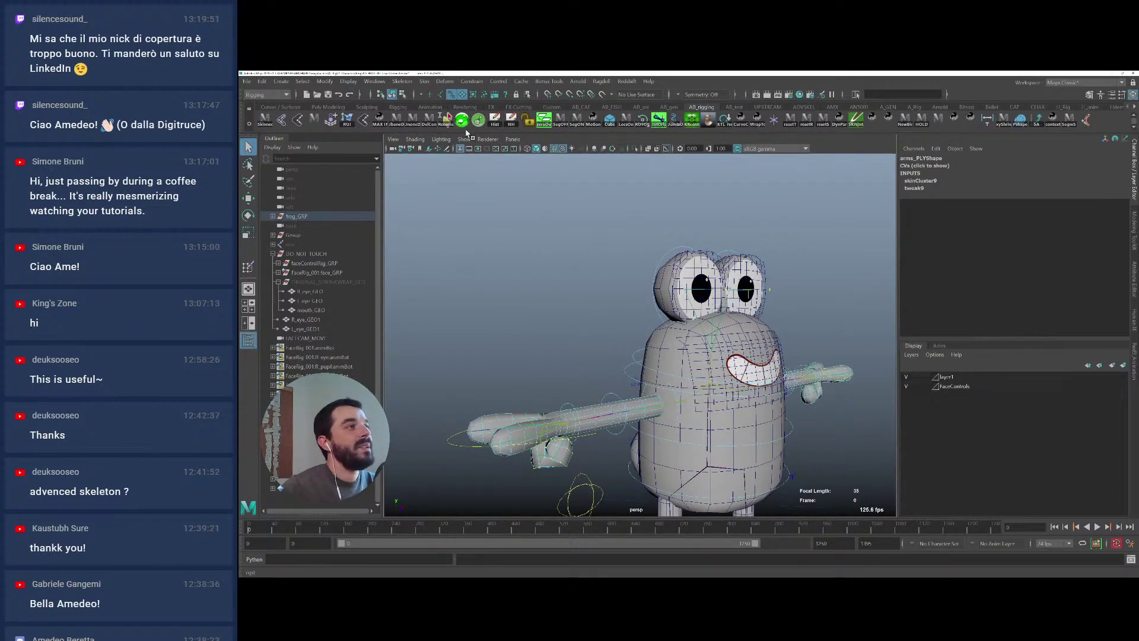
left_click(463, 122)
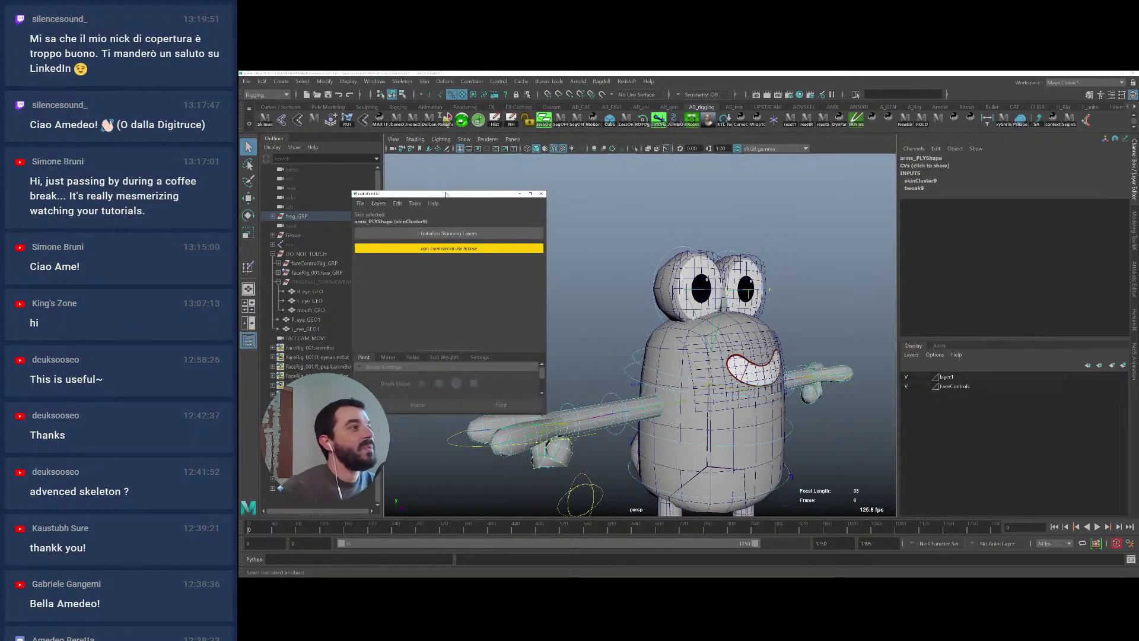
left_click_drag(445, 194, 456, 160)
left_click(419, 324)
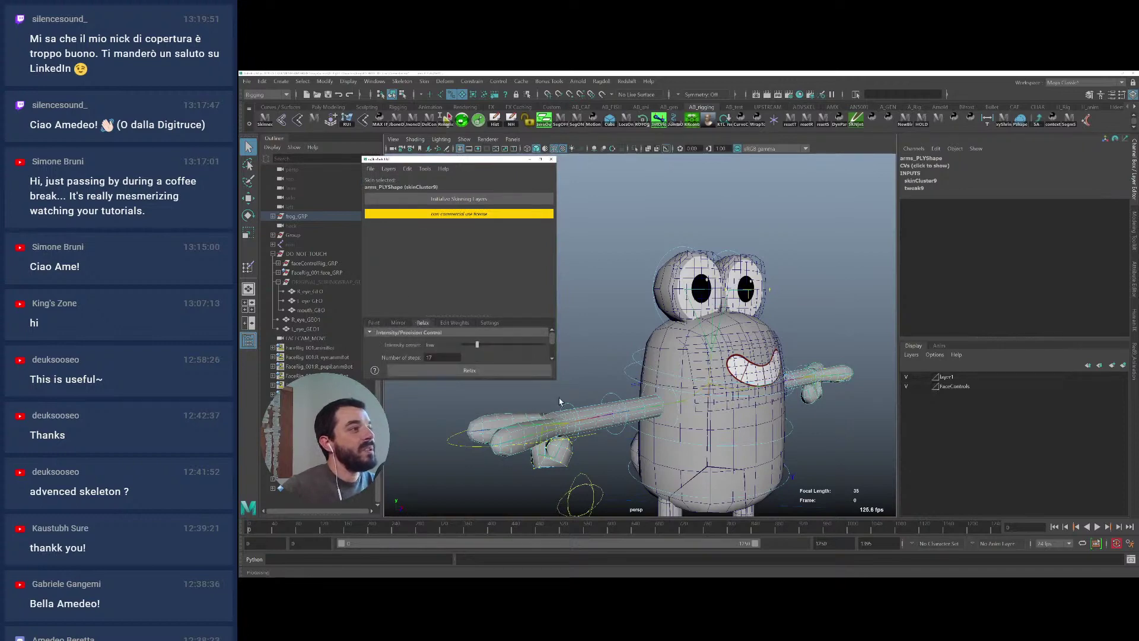
left_click_drag(559, 400, 605, 379, "alt")
right_click_drag(605, 380, 698, 355, "alt")
left_click(452, 371)
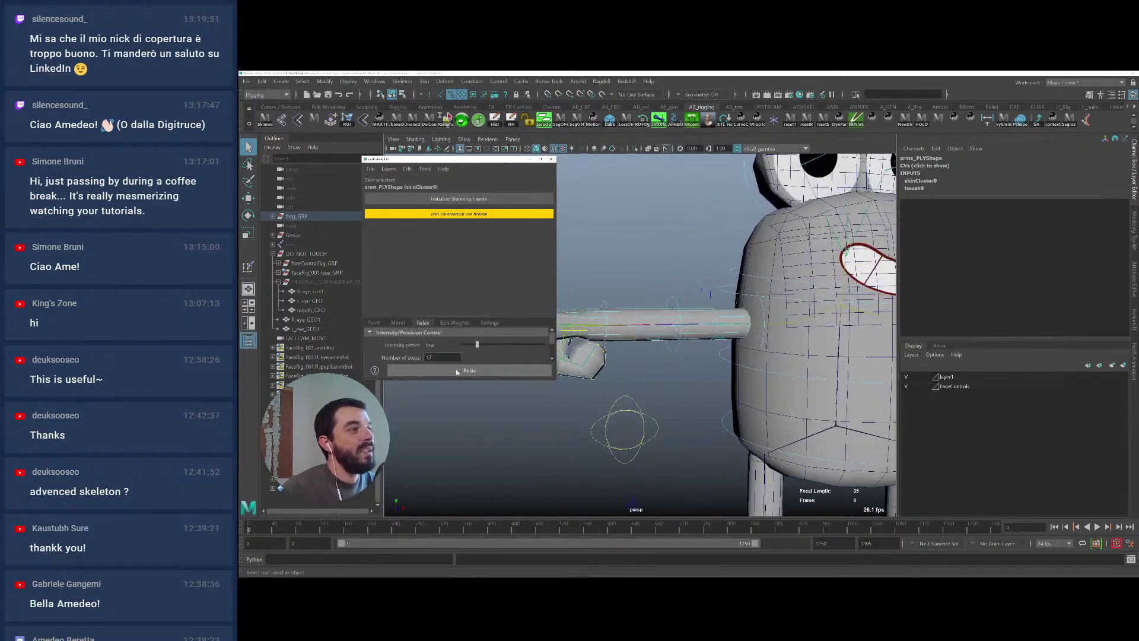
middle_click_drag(673, 362, 739, 377, "alt")
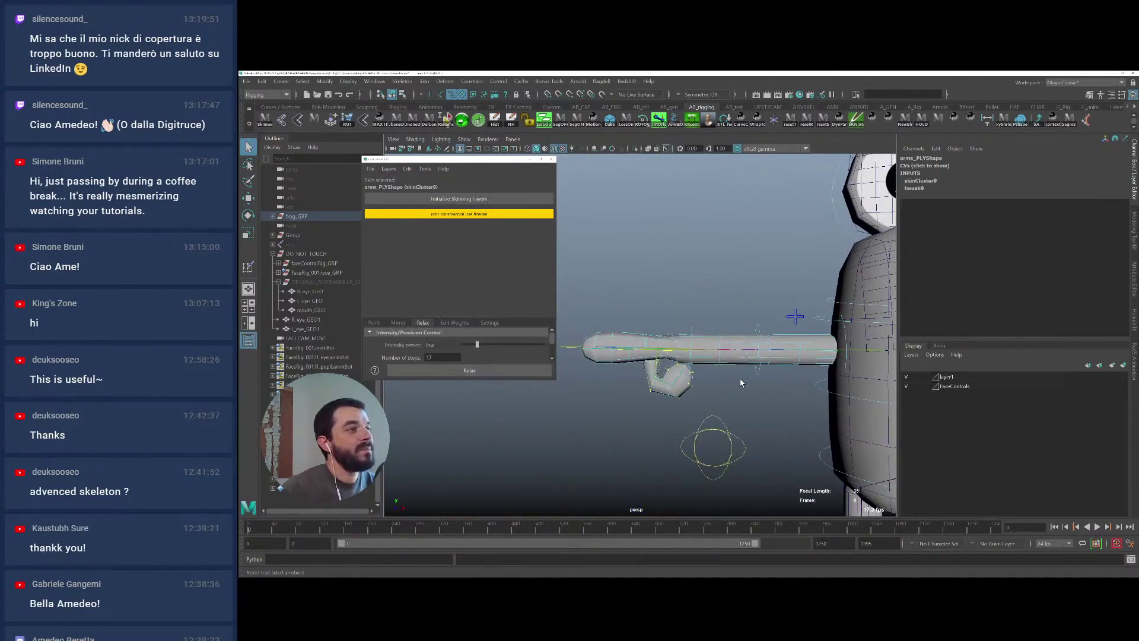
key("ctrl+z")
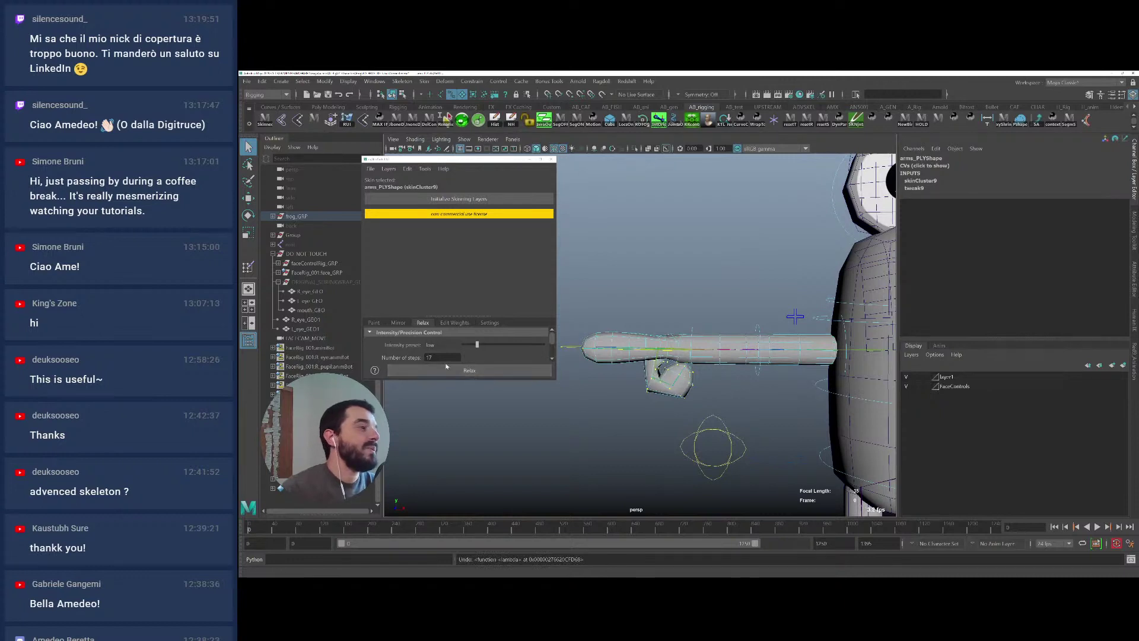
left_click(551, 159)
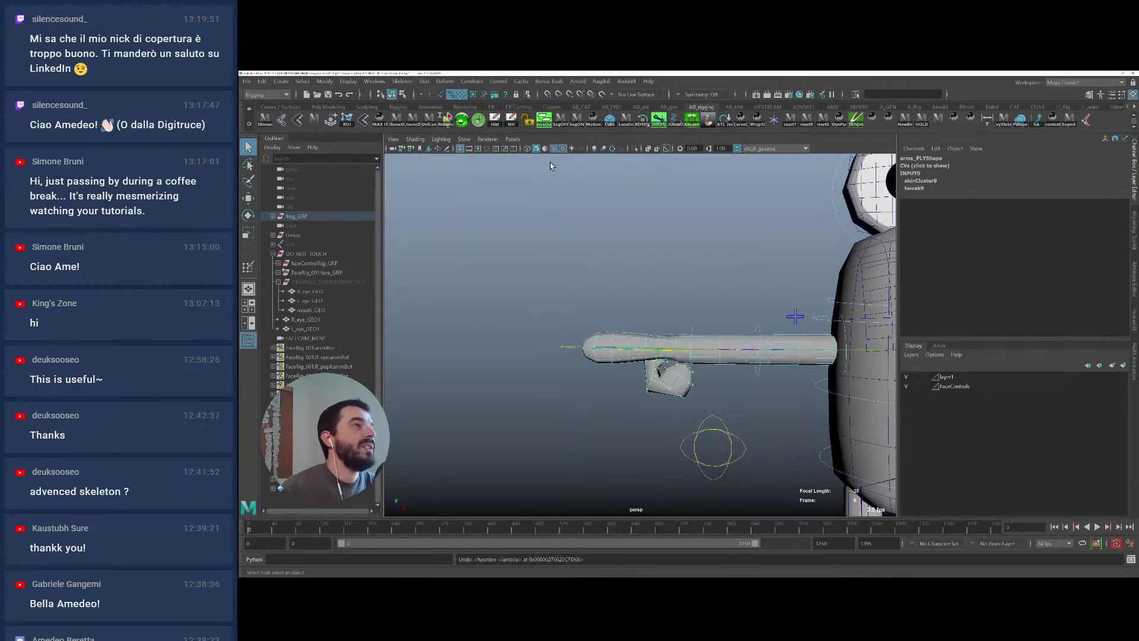
Initialize ngSkinTools skinning layers on arms_PLY and smooth the selected right middle finger vertices with the Smooth weight mode
left_click(478, 120)
left_click_drag(877, 144, 390, 142)
left_click(323, 305)
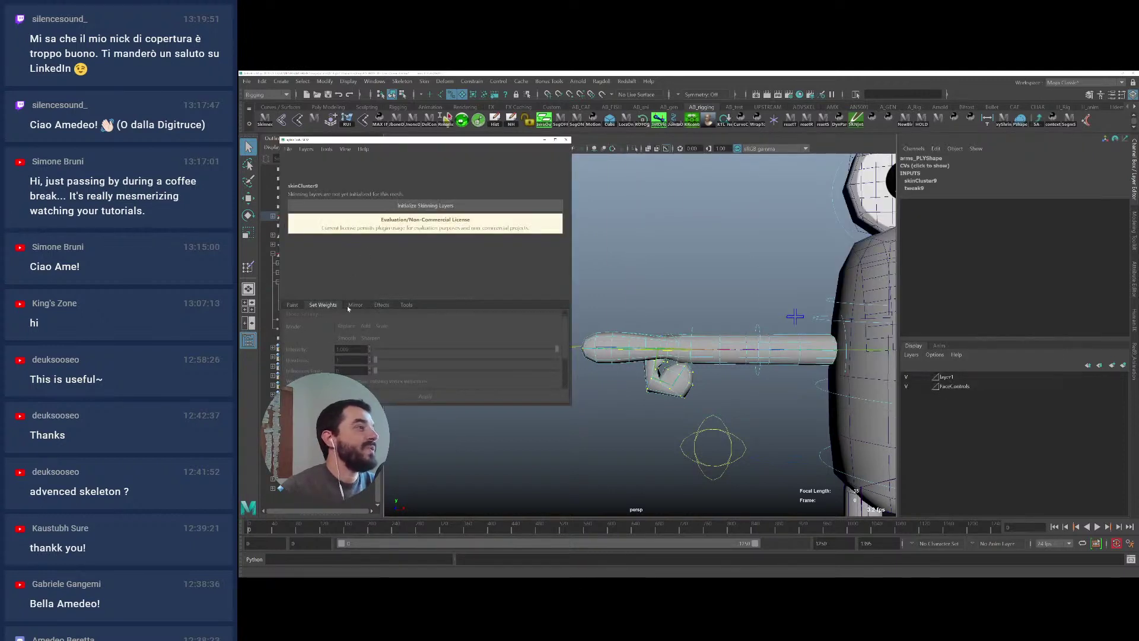
left_click(362, 205)
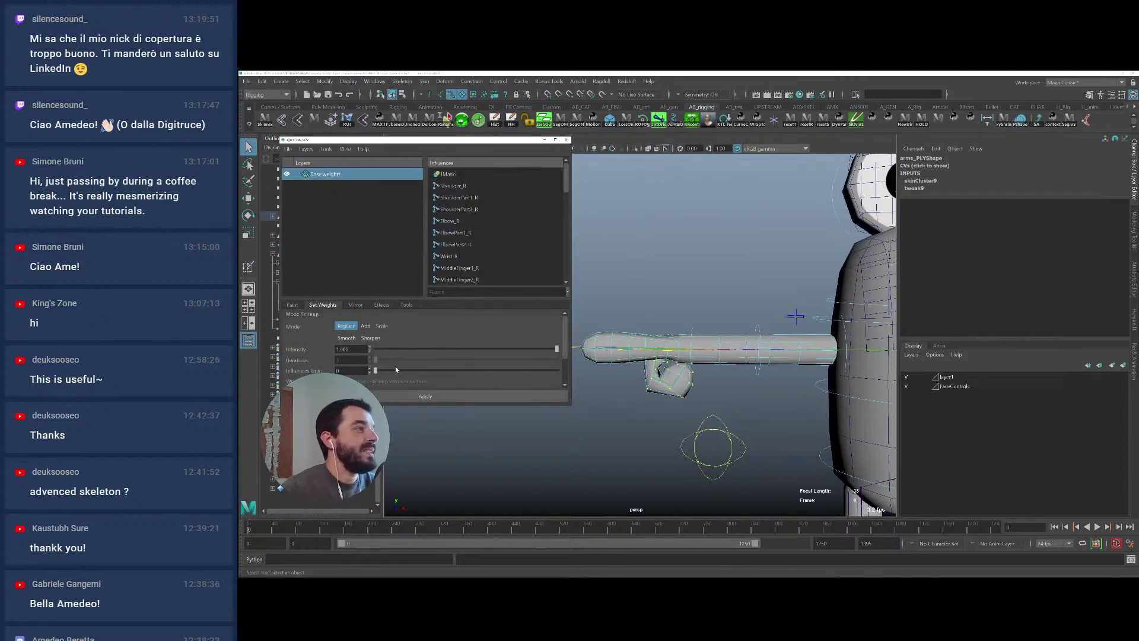
left_click(345, 337)
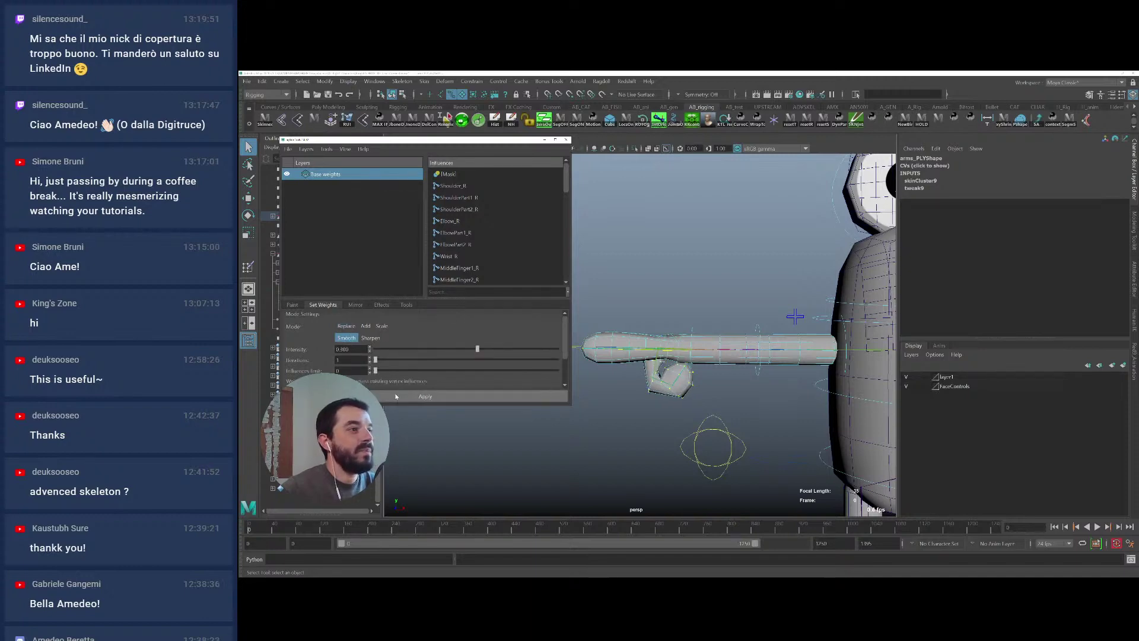
left_click_drag(662, 366, 724, 397, "alt")
middle_click_drag(724, 397, 734, 309, "alt")
left_click_drag(734, 309, 710, 309, "alt")
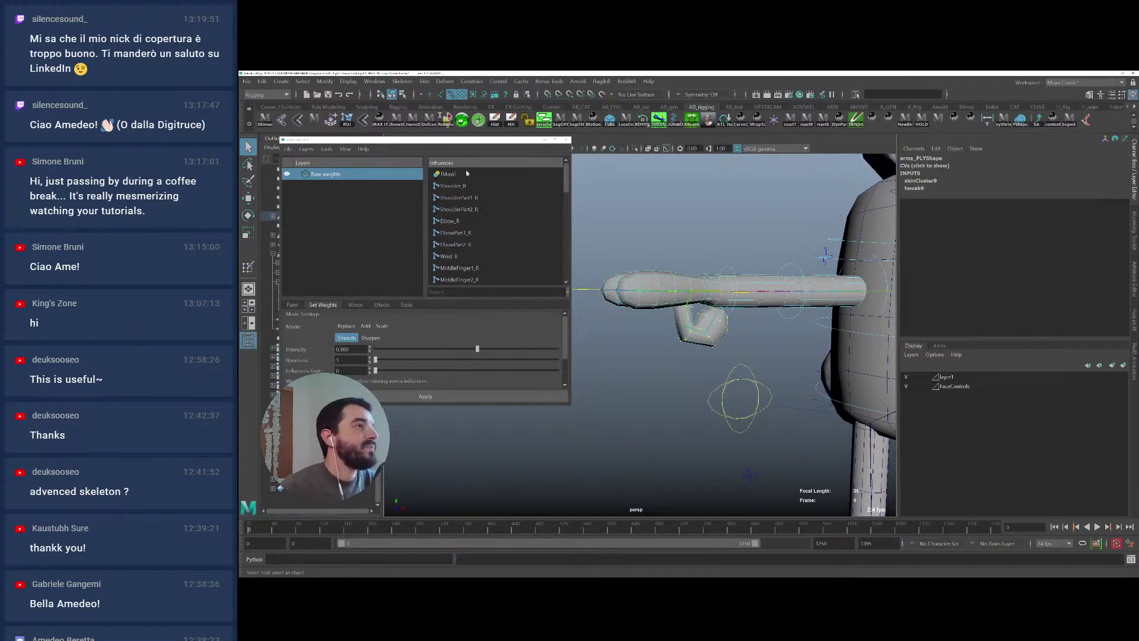
Delete the custom ngSkinTools nodes from the scene, accepting the loss of layer data, and close the tool
left_click(327, 149)
left_click(356, 209)
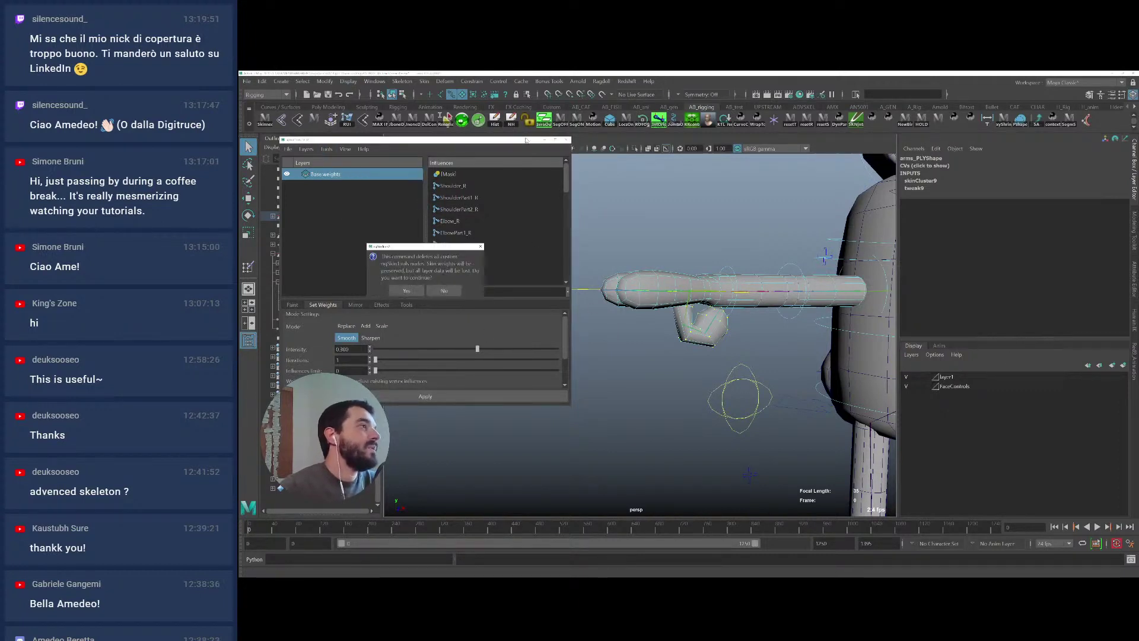
left_click(407, 287)
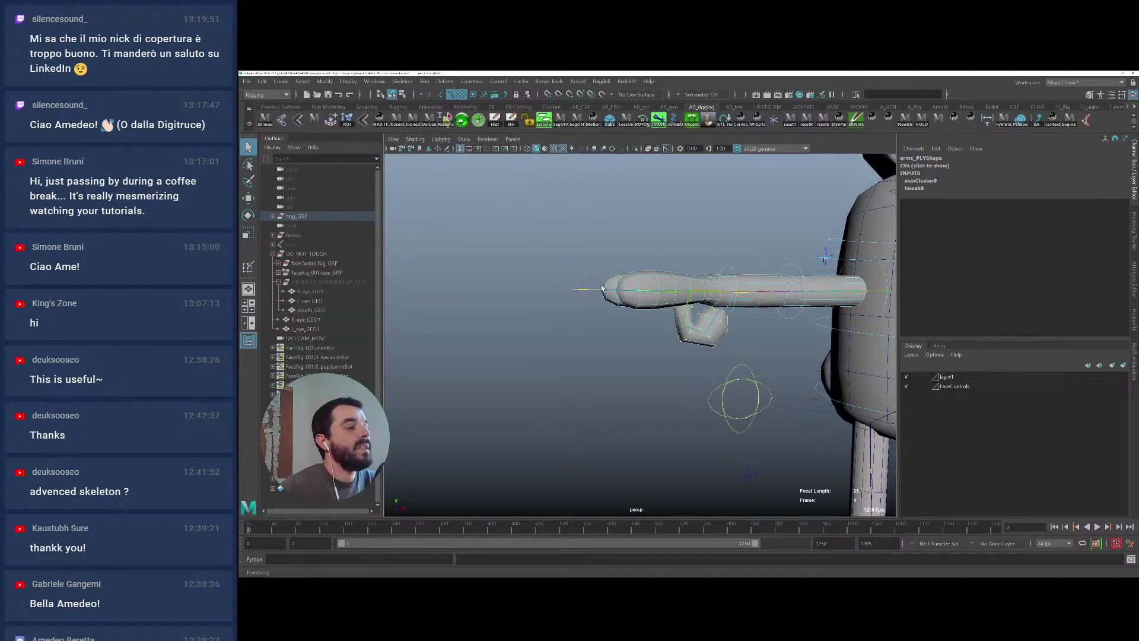
Select both finger controls and reset all their curl attributes, from Index Curl through Ring Curl, to 0
left_click(602, 289)
key("a")
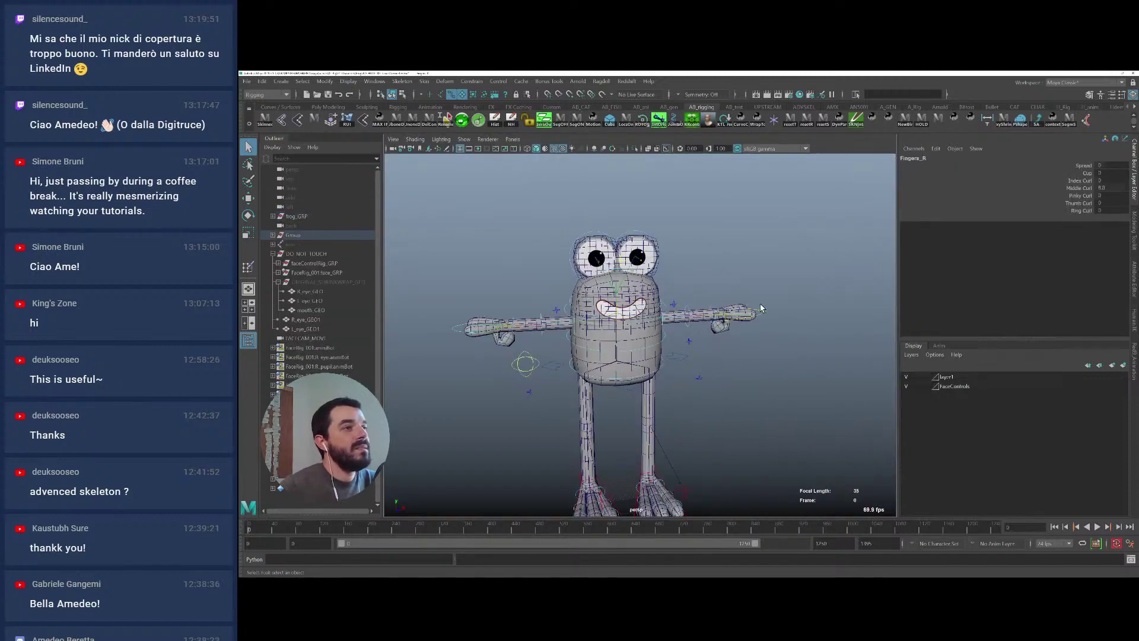
left_click(761, 322)
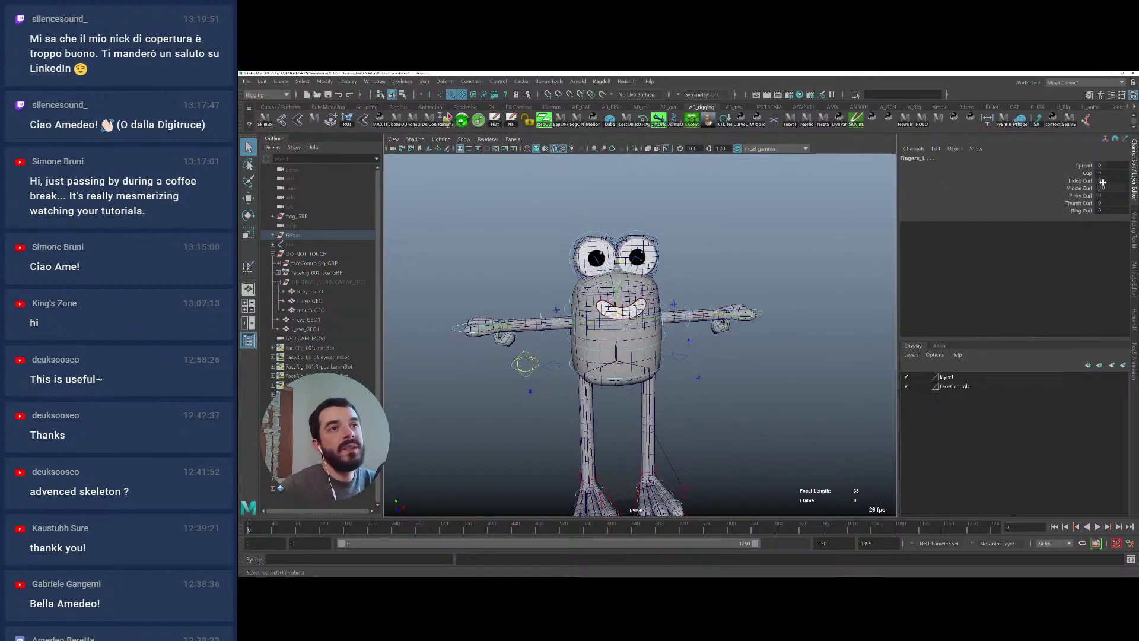
left_click_drag(1103, 182, 1110, 211)
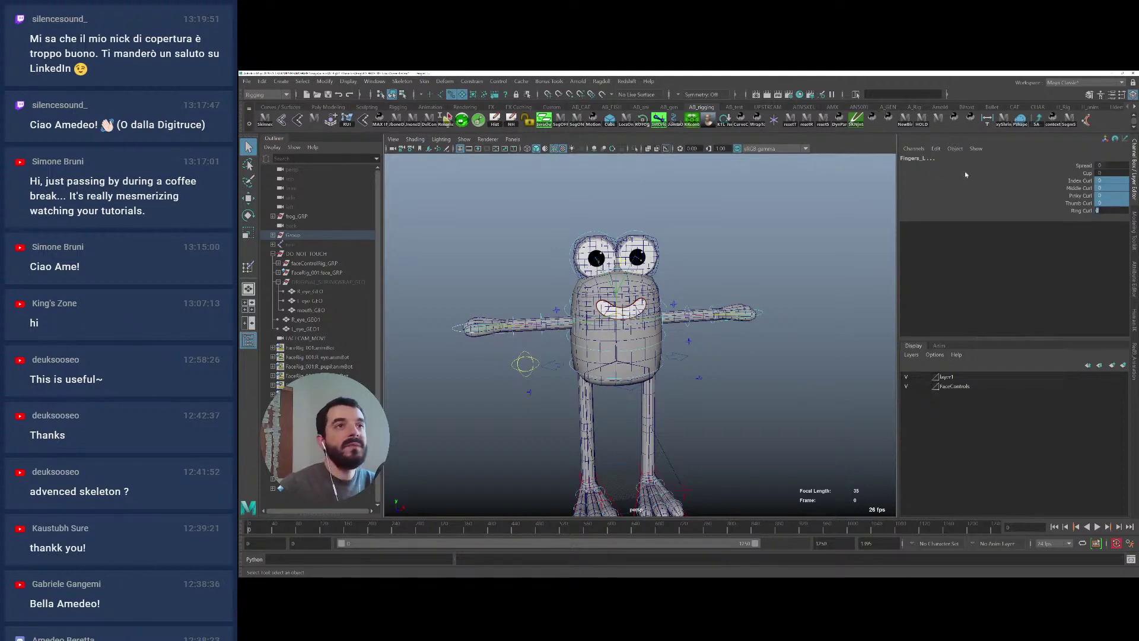
left_click_drag(538, 346, 562, 360, "alt")
middle_click_drag(562, 360, 631, 344, "alt")
right_click_drag(630, 345, 663, 345, "alt")
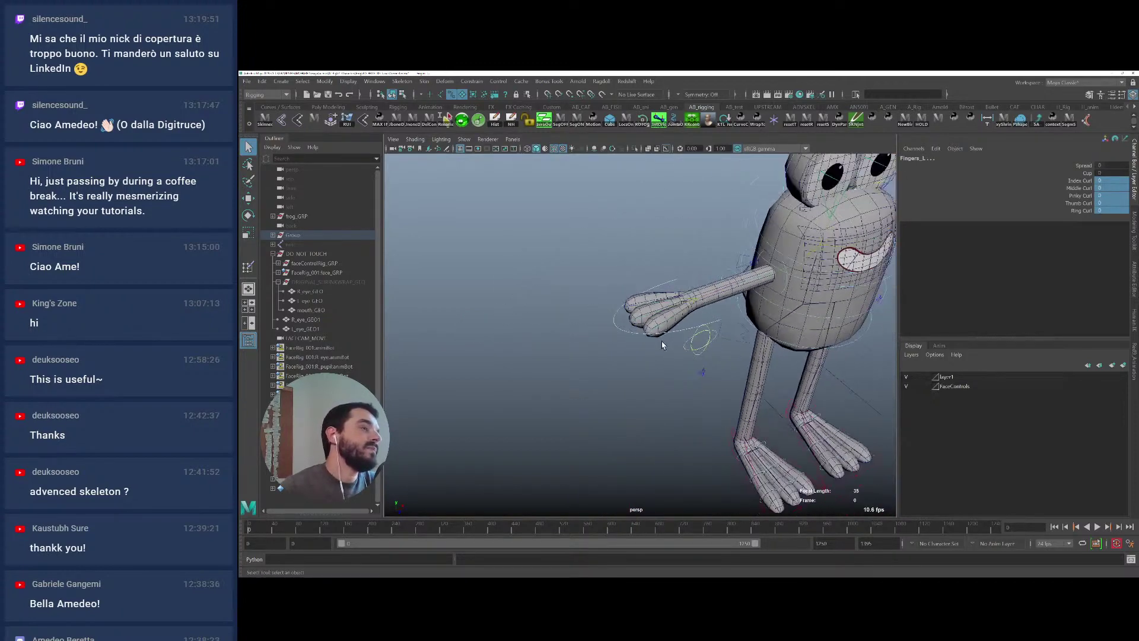
middle_click_drag(663, 345, 596, 343, "alt")
mouse_move(763, 362)
left_mouse_down("alt")
mouse_move(717, 349)
mouse_move(740, 365)
left_mouse_up("alt")
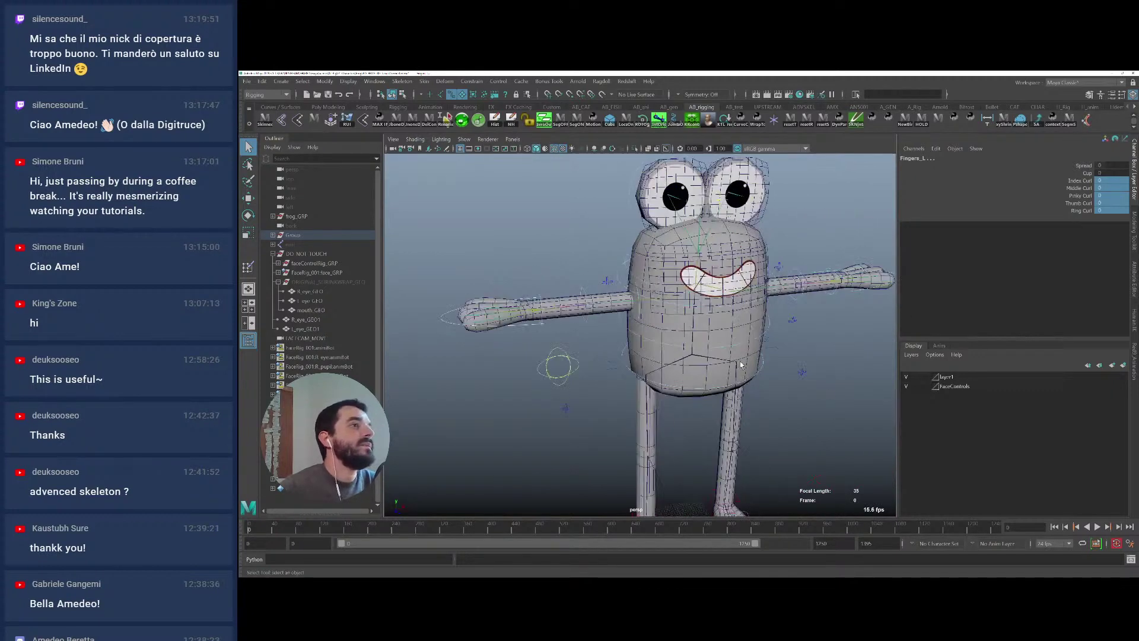
Select the arms_PLY mesh and mirror its skin weights across to the other arm
left_click(462, 317)
left_click(442, 81)
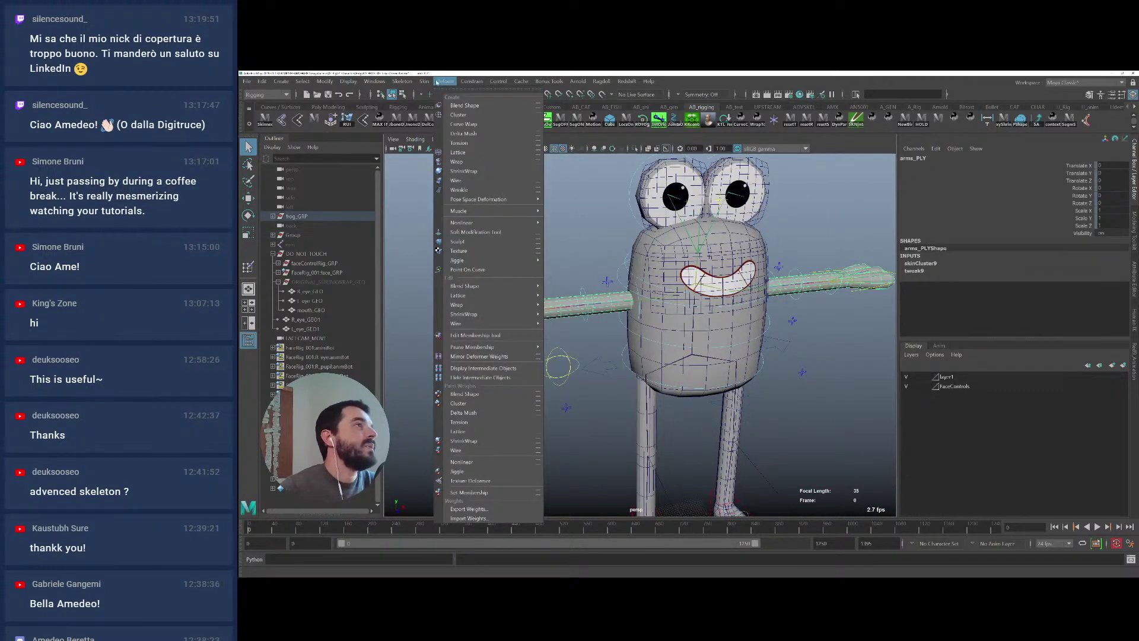
mouse_move(424, 81)
left_click(462, 159)
right_click_drag(725, 366, 651, 319, "alt")
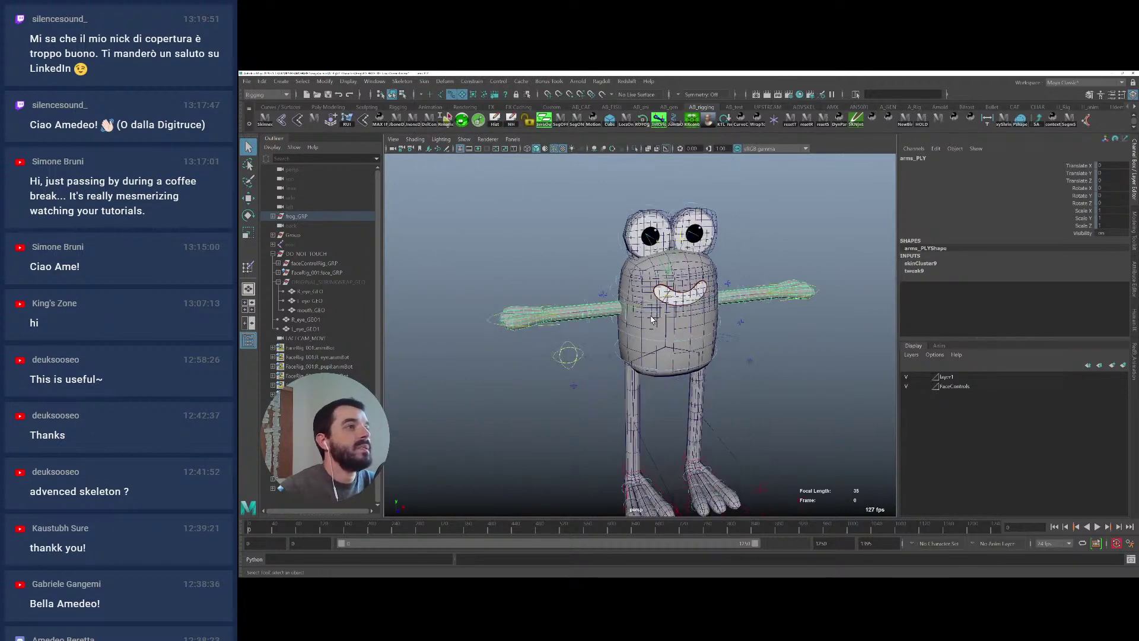
Try rotating a control on the frog rig, undo it, and select the left eye control
left_click(589, 300)
key("e")
left_click_drag(587, 347, 707, 261)
key("ctrl+z")
key("q")
key("w")
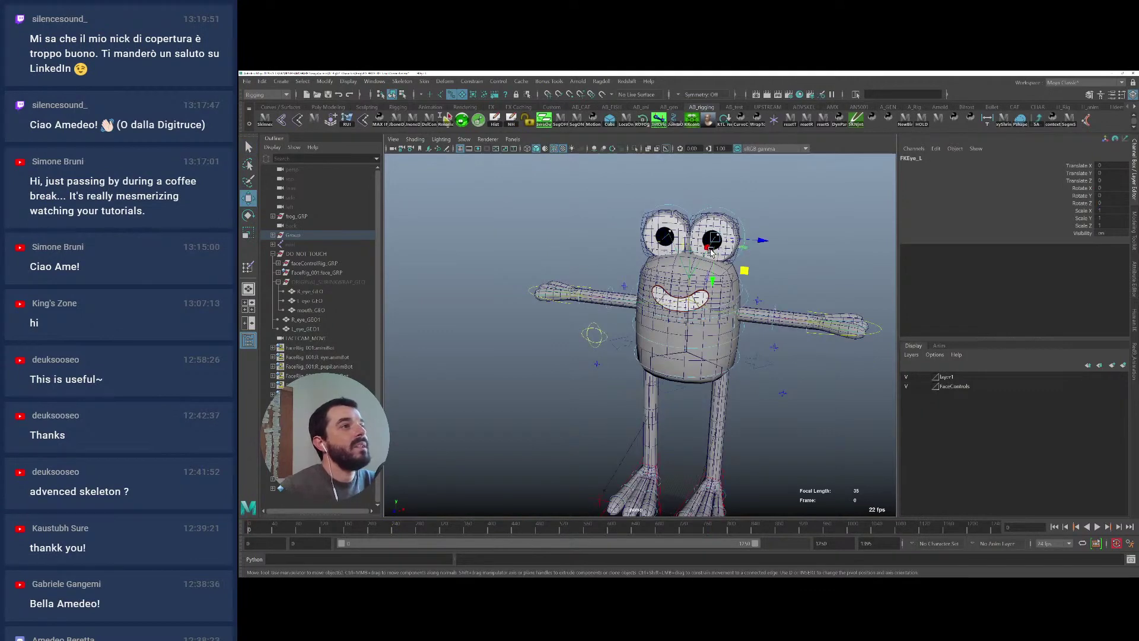
left_click(725, 252)
scroll(688, 308, "down", 5)
key("q")
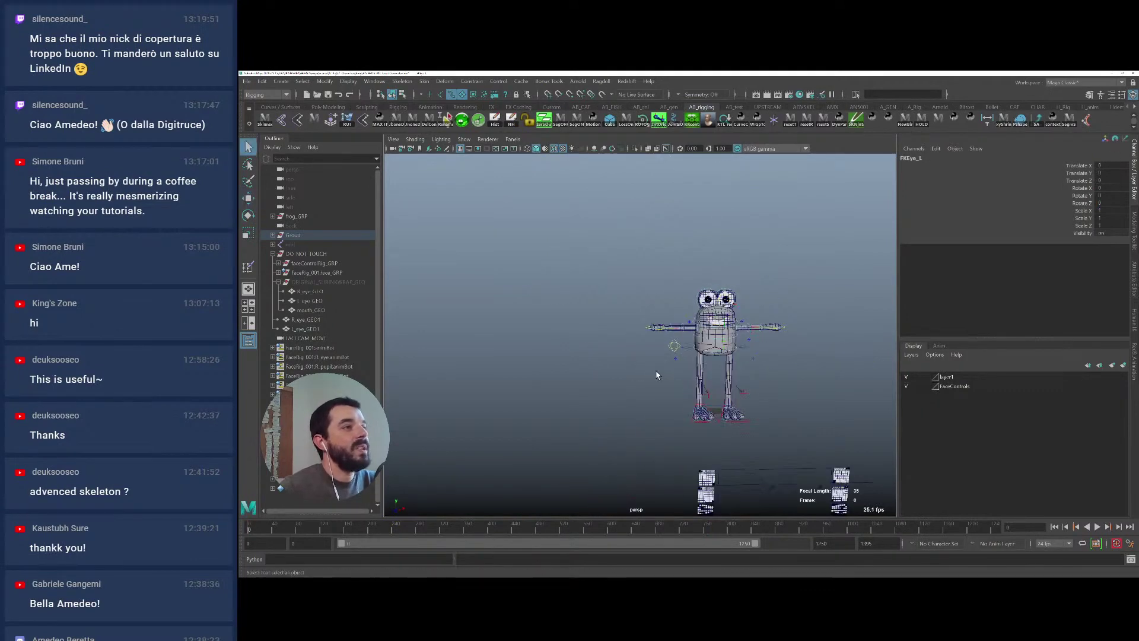
Try moving the RootX_M control downward to test how the legs bend, and undo the move
left_click(688, 346)
key("w")
mouse_move(706, 347)
middle_mouse_down()
mouse_move(698, 379)
mouse_move(704, 369)
middle_mouse_up()
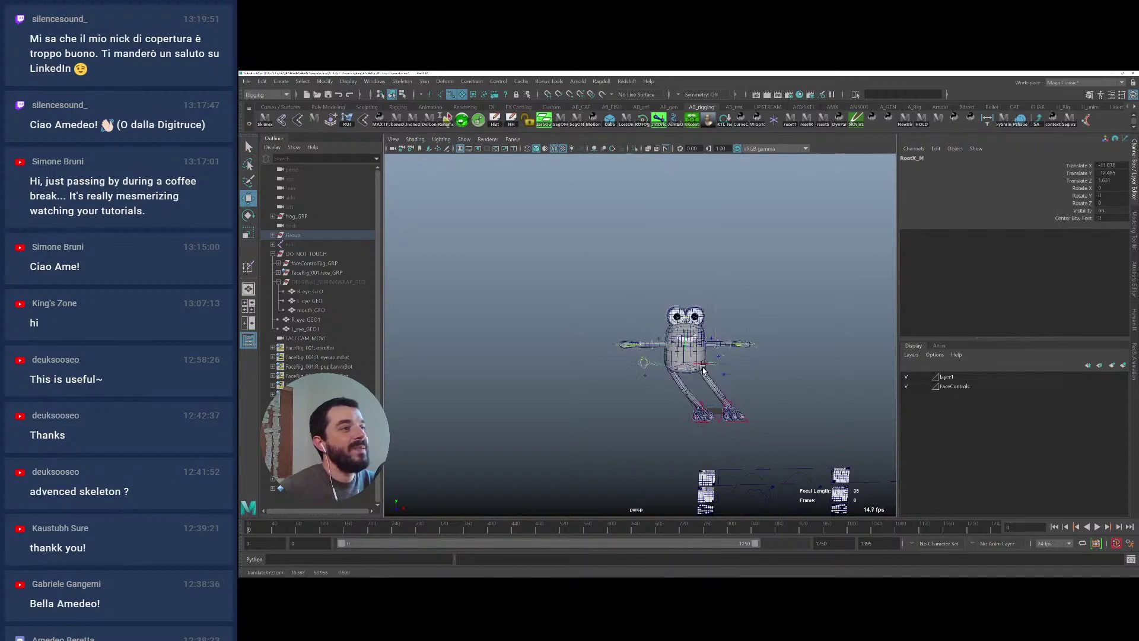
key("ctrl+z")
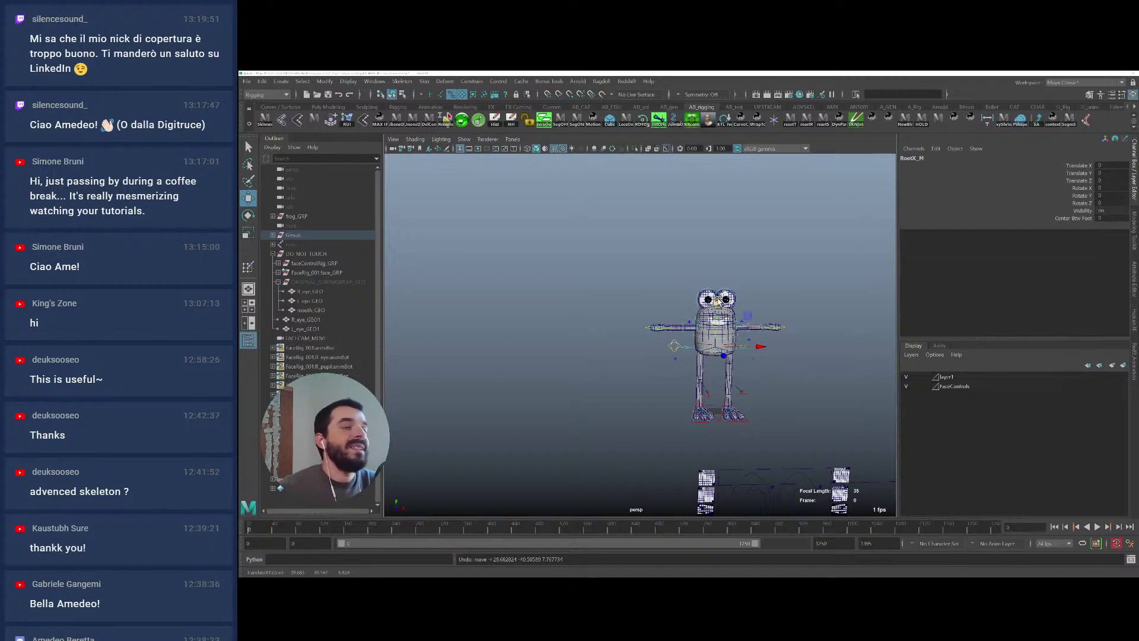
Switch to the browser and look at the illustrated river scene on the River Tails game page
key("alt+Tab")
scroll(426, 424, "down", 12)
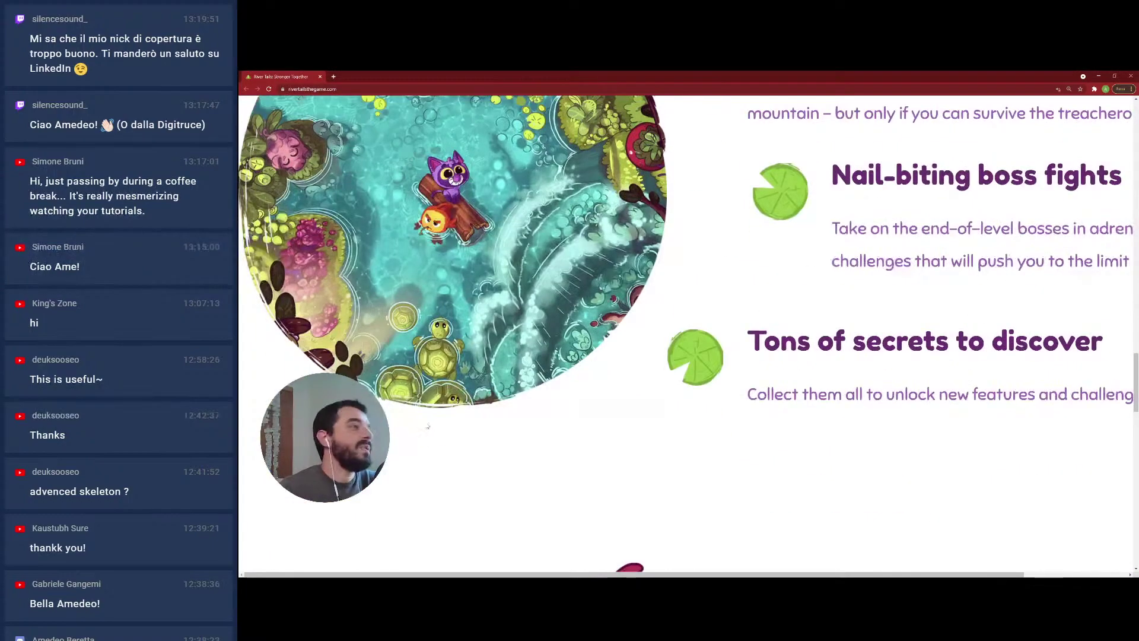
scroll(437, 422, "up", 3)
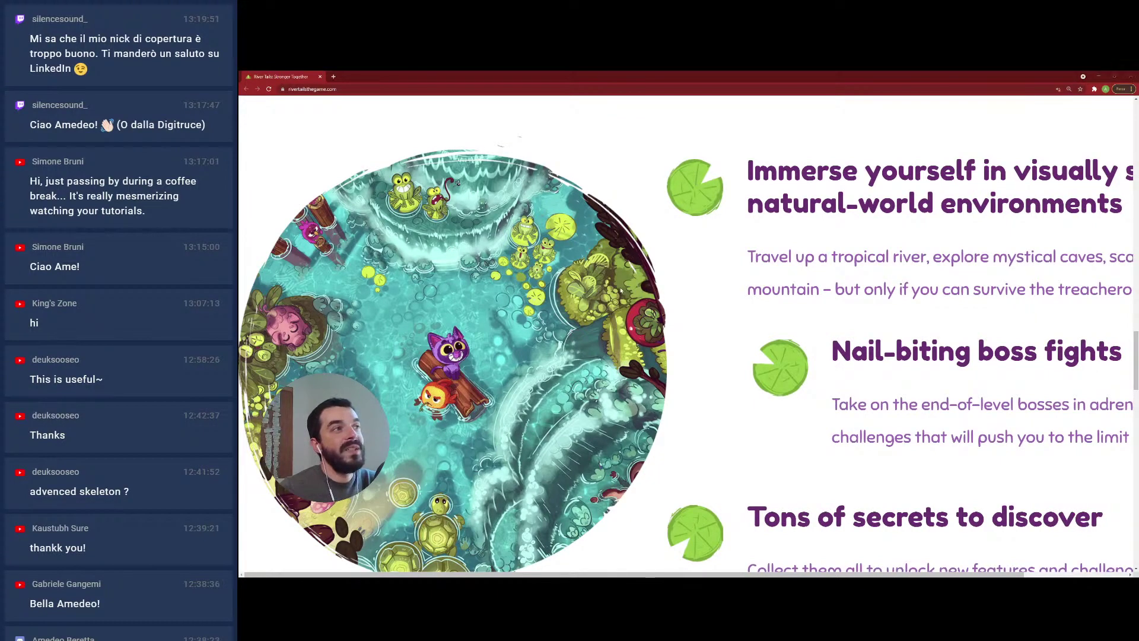
Switch back to the frog rig in Maya, test lowering the body with RootX_M, and undo the test
key("alt+Tab")
right_click_drag(685, 358, 798, 416, "alt")
middle_click_drag(798, 416, 688, 319, "alt")
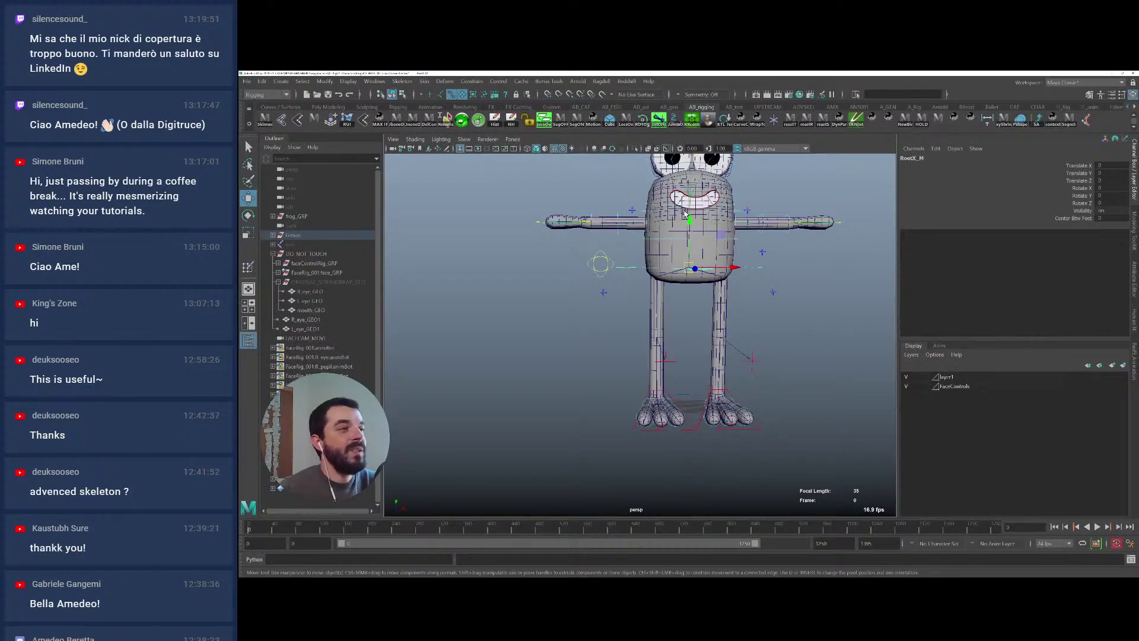
left_click_drag(690, 215, 693, 297)
key("ctrl+z")
key("ctrl+z")
key("ctrl+z")
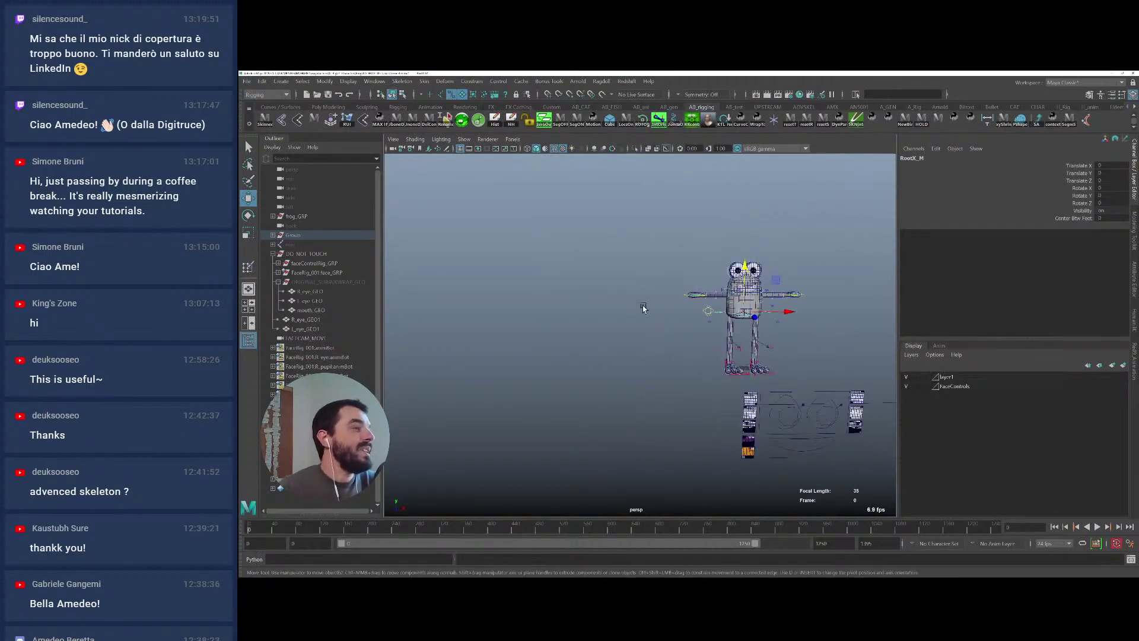
key("ctrl+z")
key("ctrl+z")
key("ctrl+z")
key("ctrl+z")
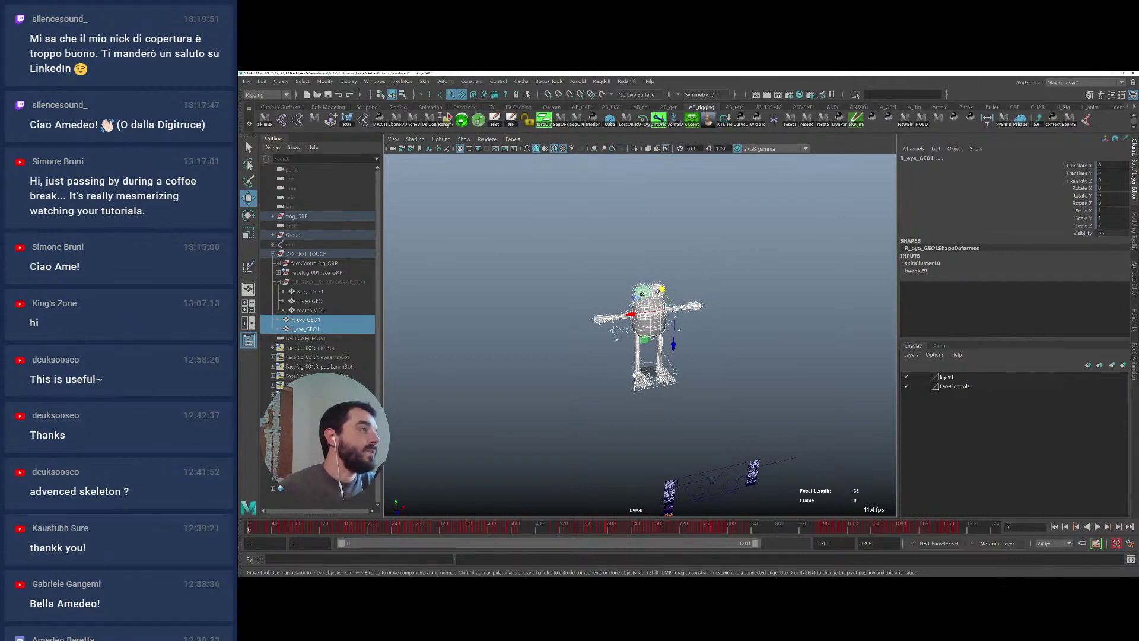
key("ctrl+z")
Parent mouth_GEO1 under the DO_NOT_TOUCH group alongside the two eye meshes
middle_click_drag(297, 376, 303, 254)
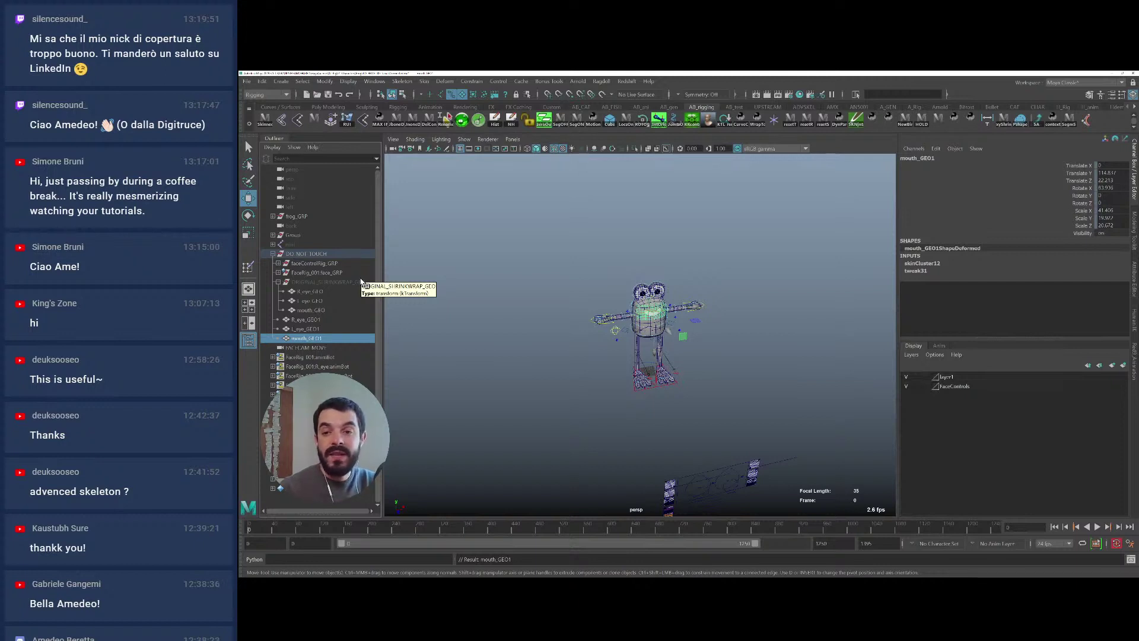
middle_click_drag(527, 334, 517, 331, "alt")
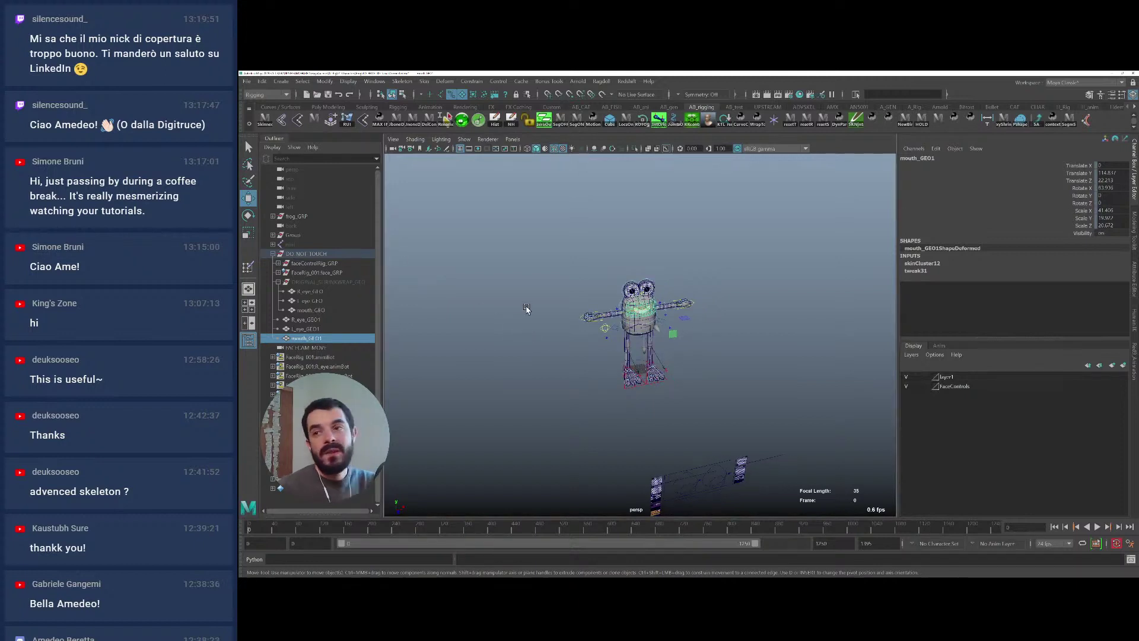
right_click_drag(534, 326, 630, 368, "alt")
middle_click_drag(630, 367, 567, 356, "alt")
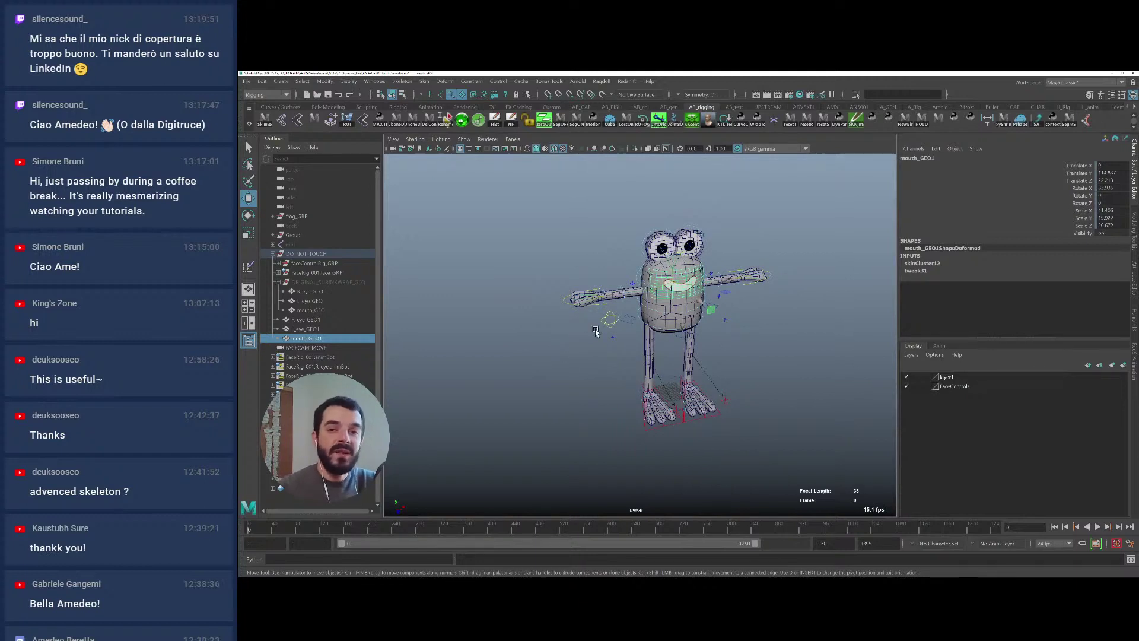
Expand the root joint in the Outliner and try to delete a node beneath it
left_click(273, 245)
left_click(314, 263)
key("Delete")
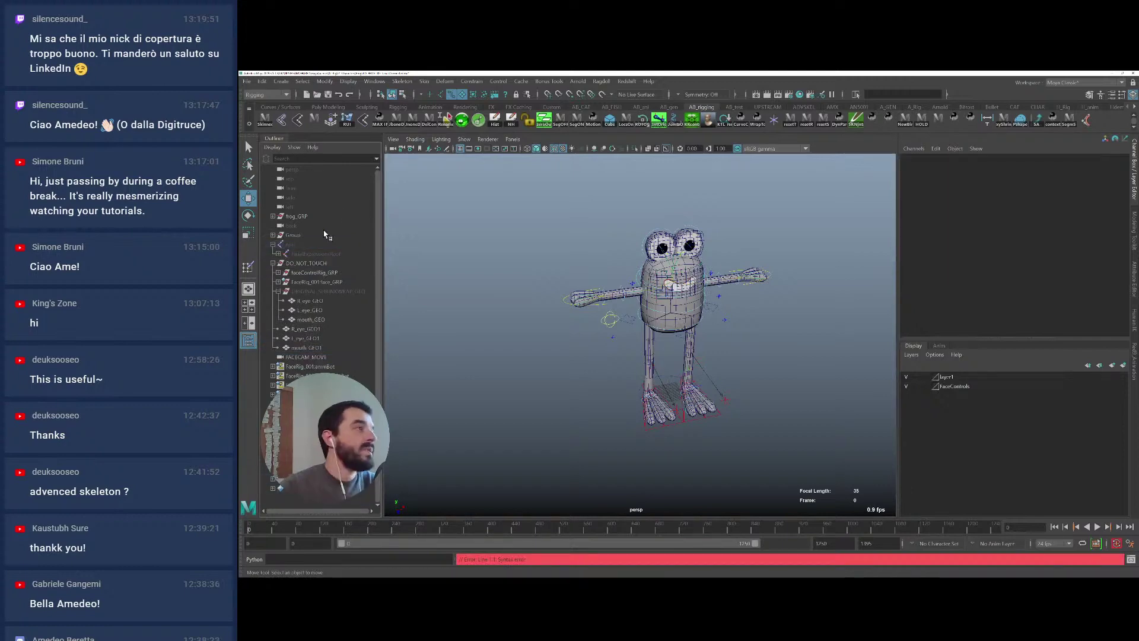
Save the frog rig scene
scroll(605, 326, "up", 5)
scroll(605, 326, "down", 1)
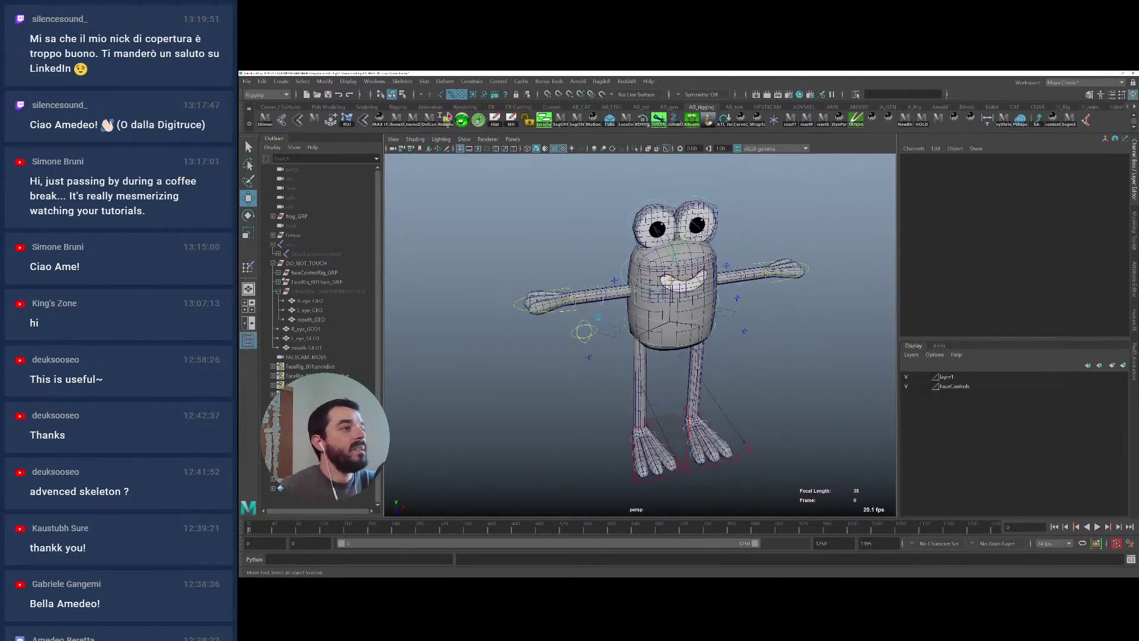
key("ctrl+s")
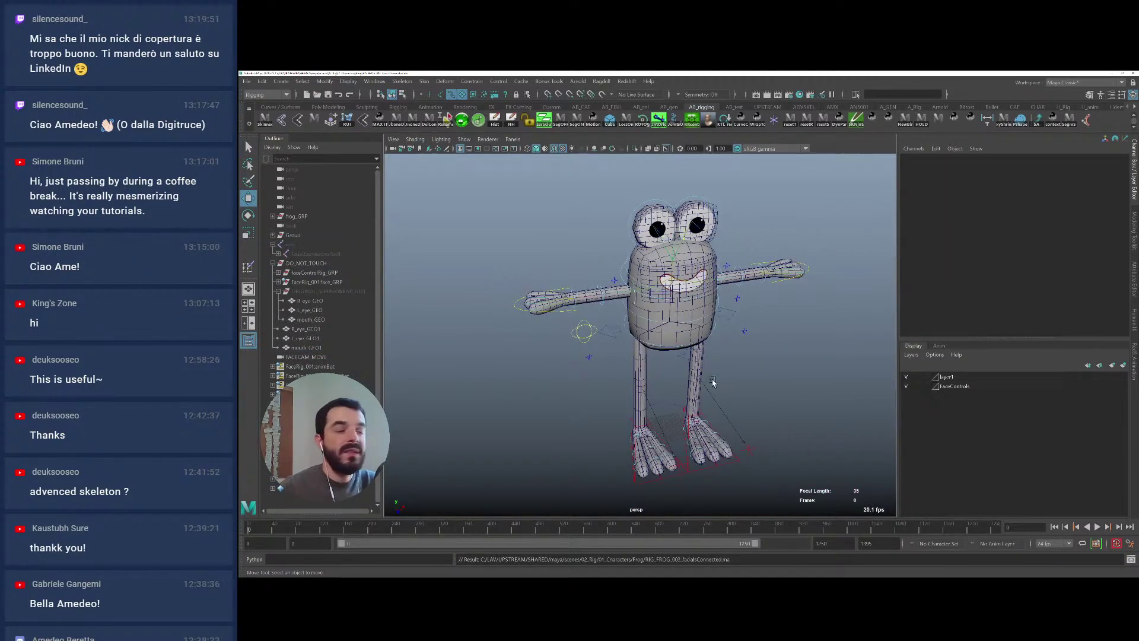
scroll(588, 330, "down", 2)
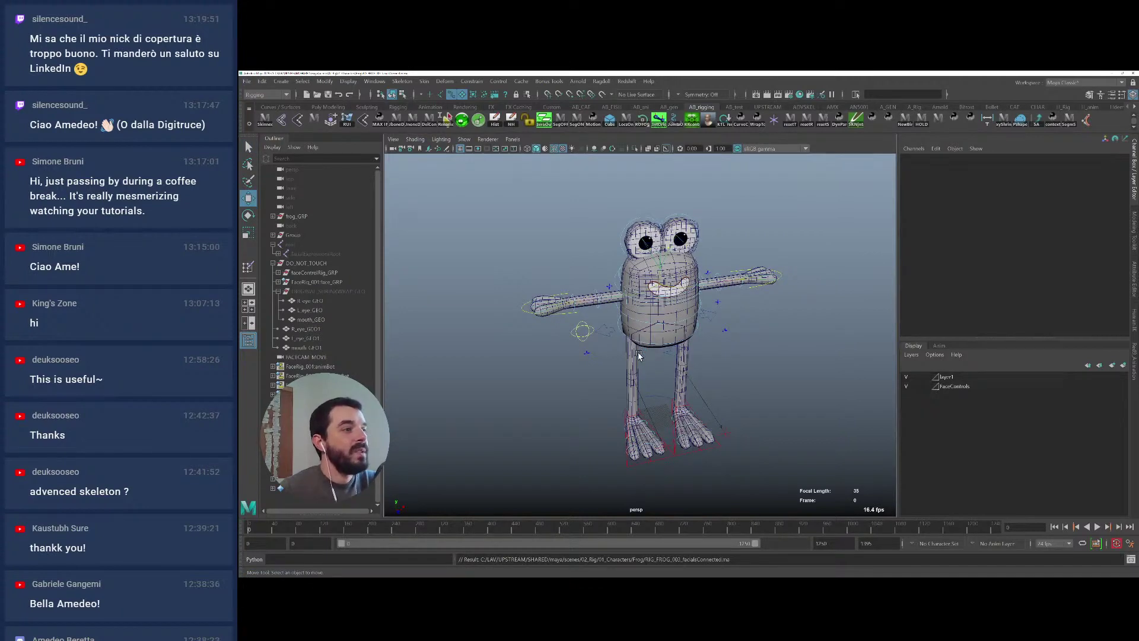
middle_click_drag(632, 462, 616, 437, "alt")
right_click_drag(615, 436, 638, 437, "alt")
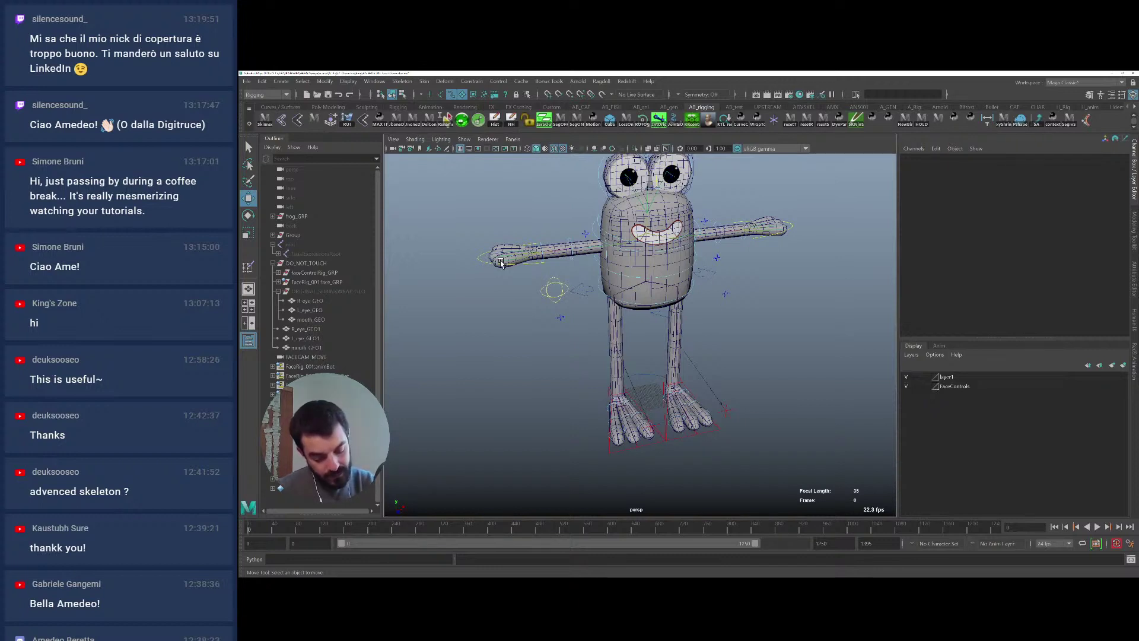
middle_click_drag(500, 263, 503, 282, "alt")
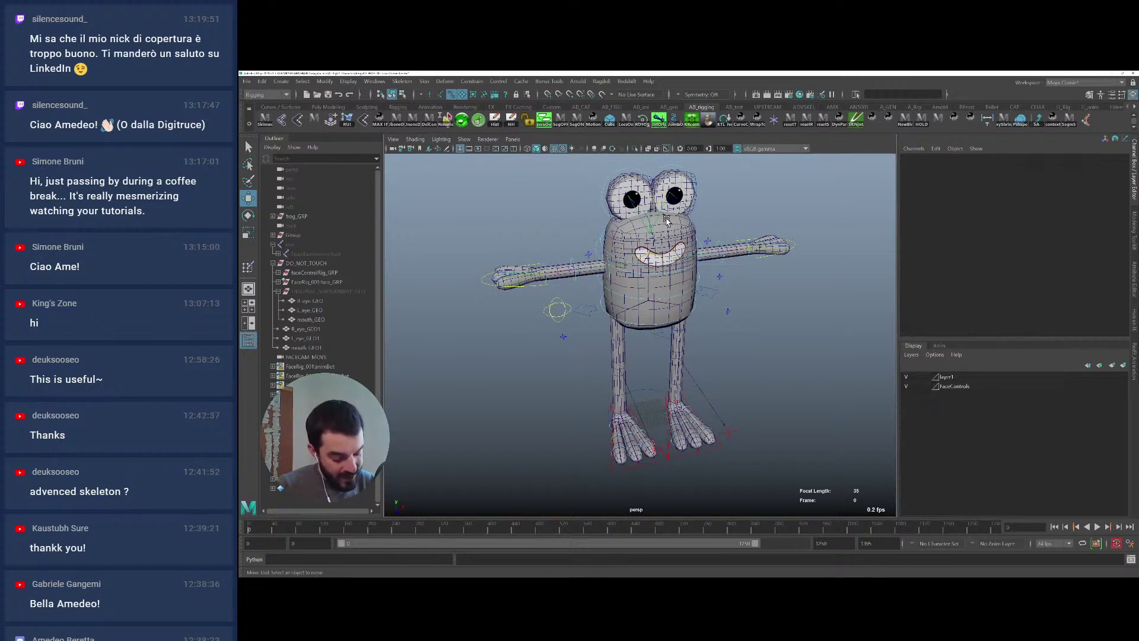
Switch to the fish rig scene, expand its UTV_GEO group, and select the root joint in the Outliner
key("alt+Tab")
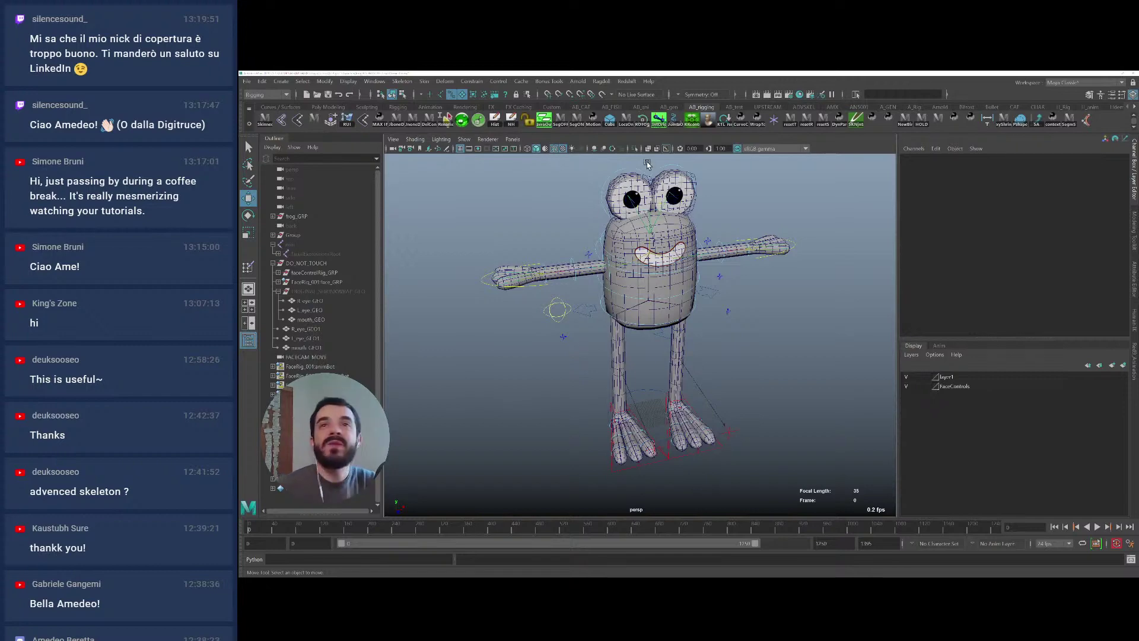
left_click_drag(556, 230, 526, 221, "alt")
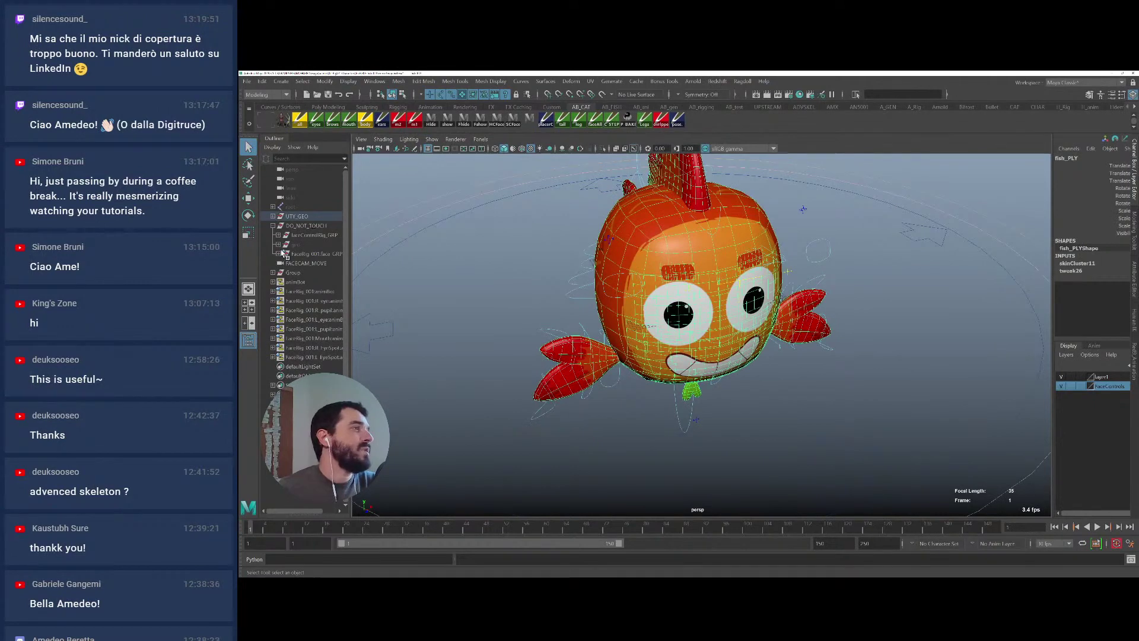
left_click(273, 218)
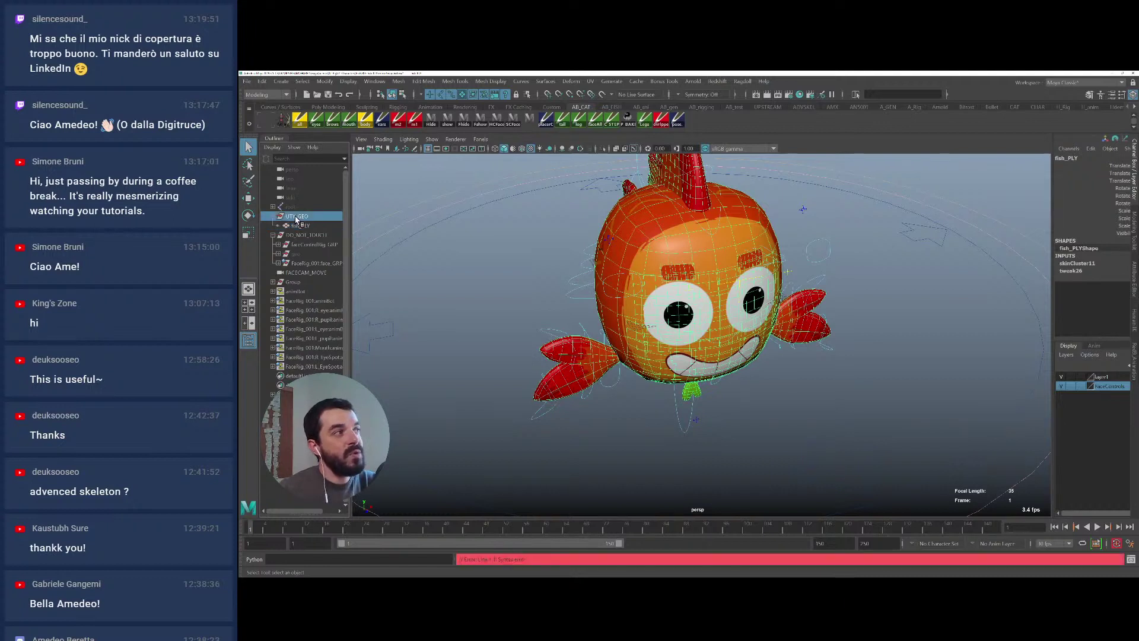
left_click(288, 208)
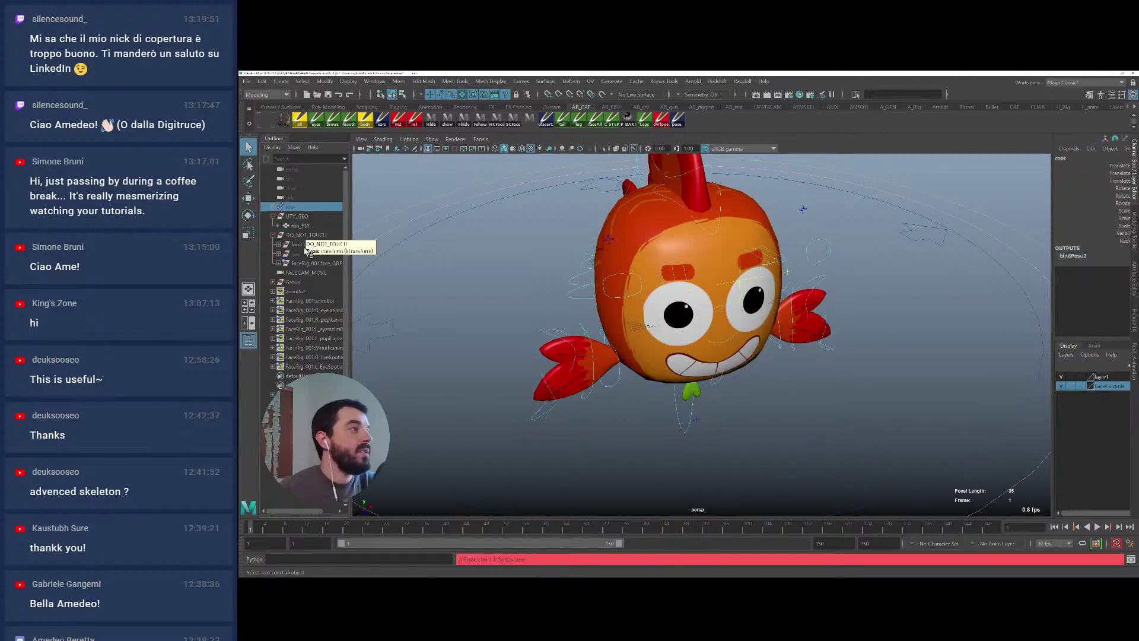
Switch back to the frog rig scene and save it
left_click_drag(507, 258, 531, 256, "alt")
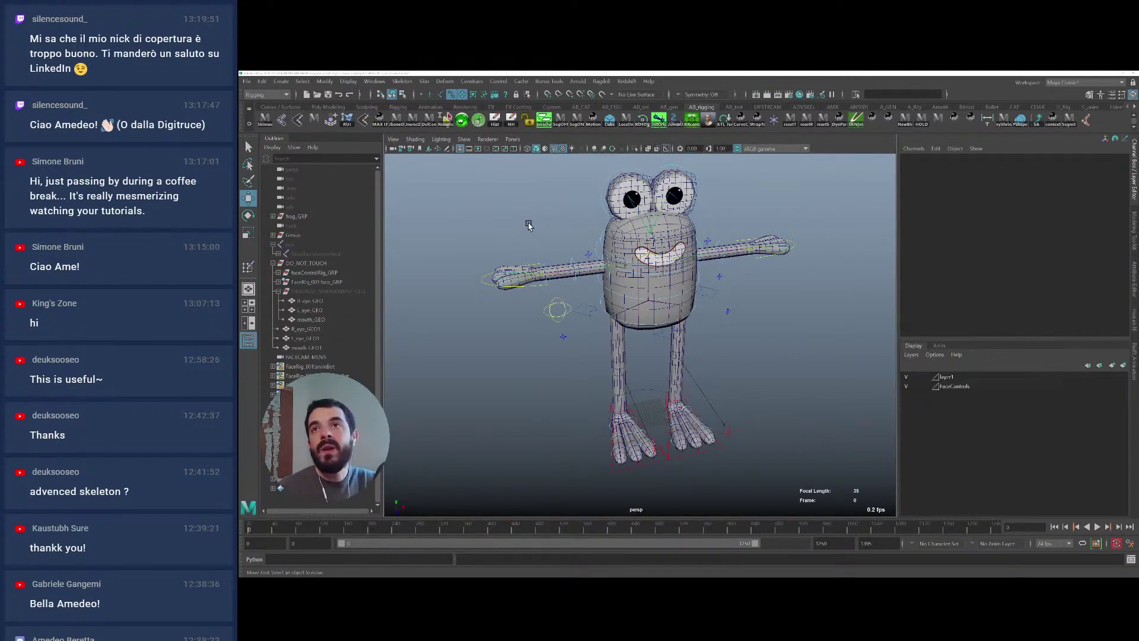
key("alt+Tab")
key("w")
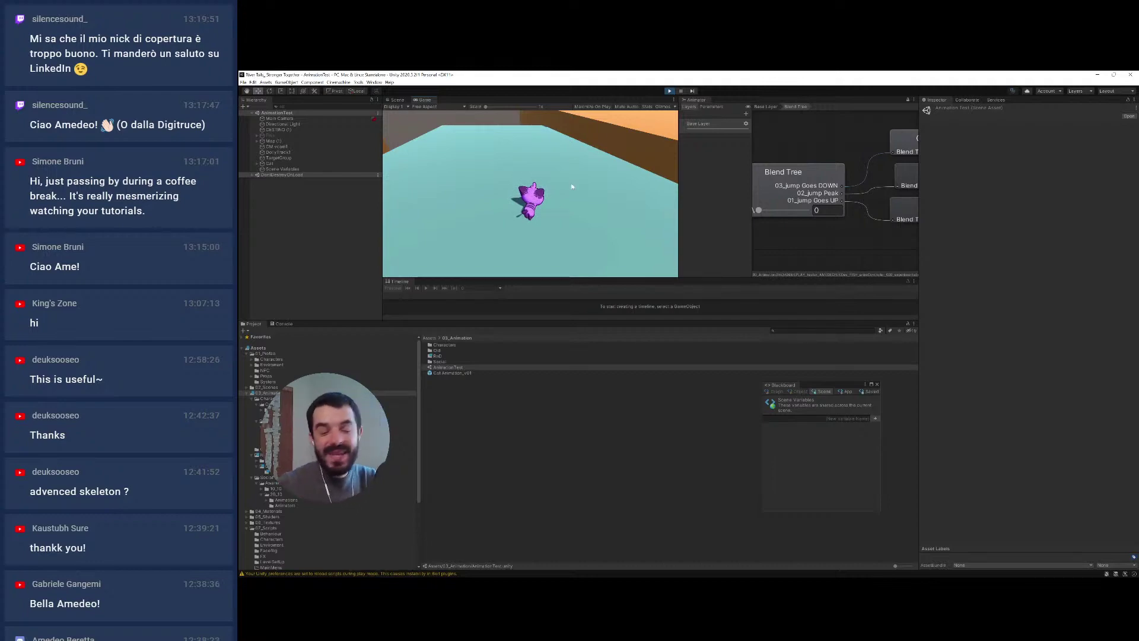
key("alt+Tab")
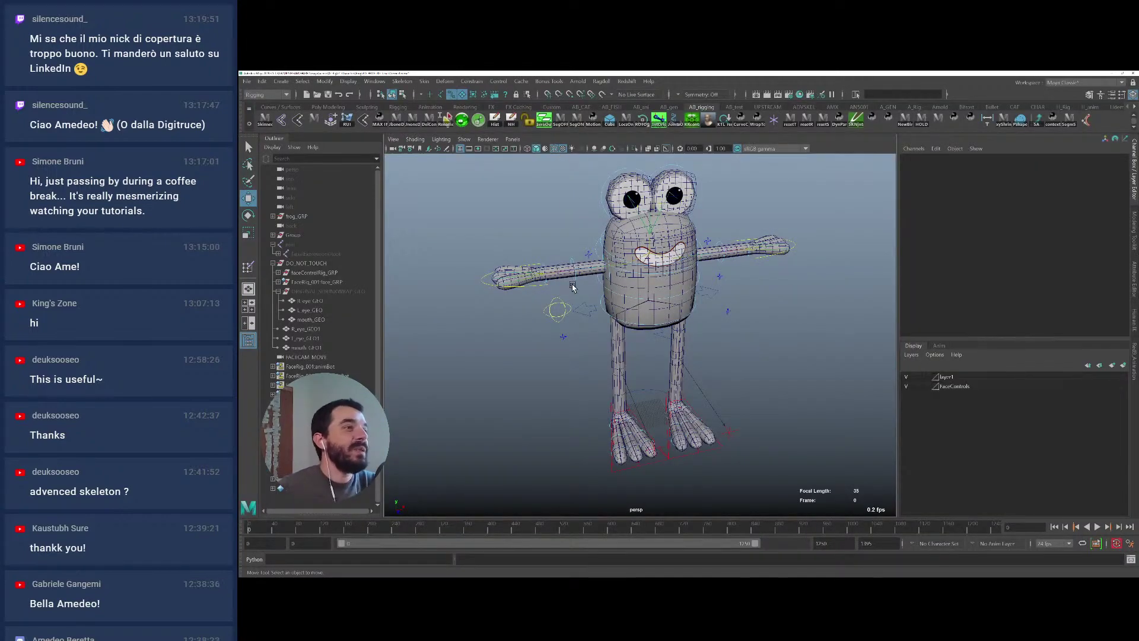
mouse_move(571, 291)
left_mouse_down("alt")
mouse_move(525, 308)
mouse_move(524, 272)
mouse_move(599, 277)
mouse_move(554, 280)
left_mouse_up("alt")
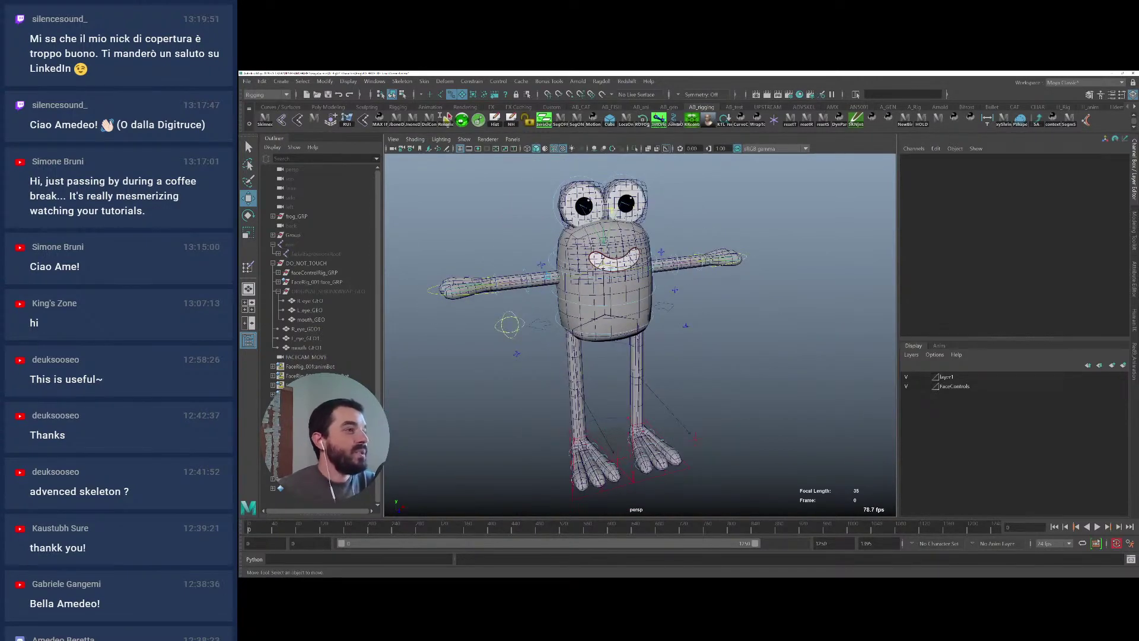
key("ctrl+s")
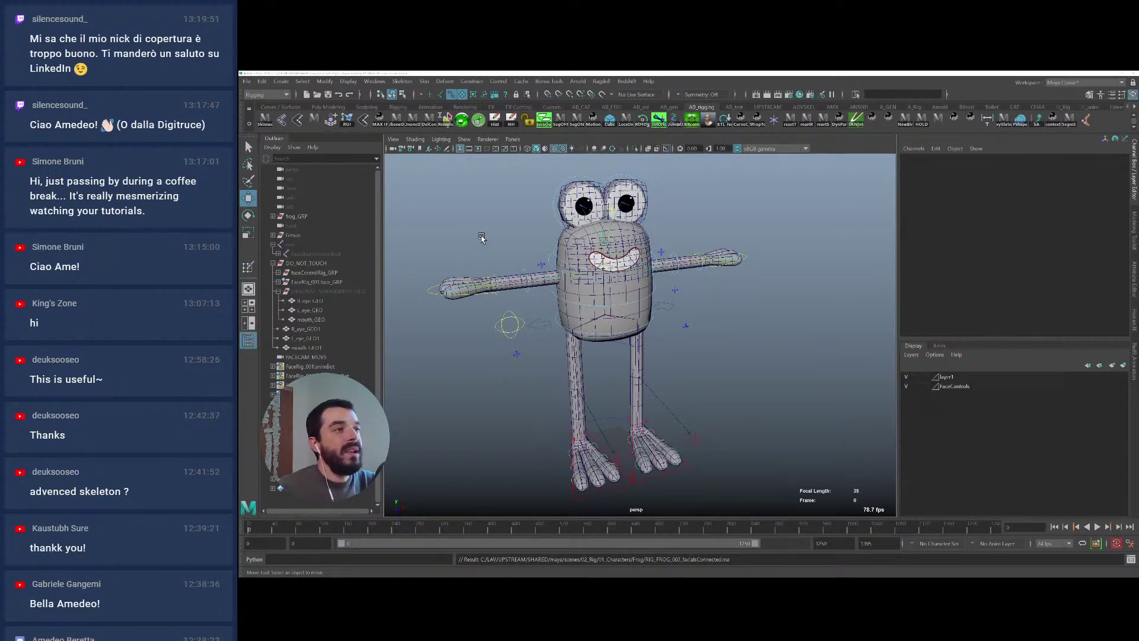
Switch to the fish rig scene and close its Maya window
key("alt+Tab")
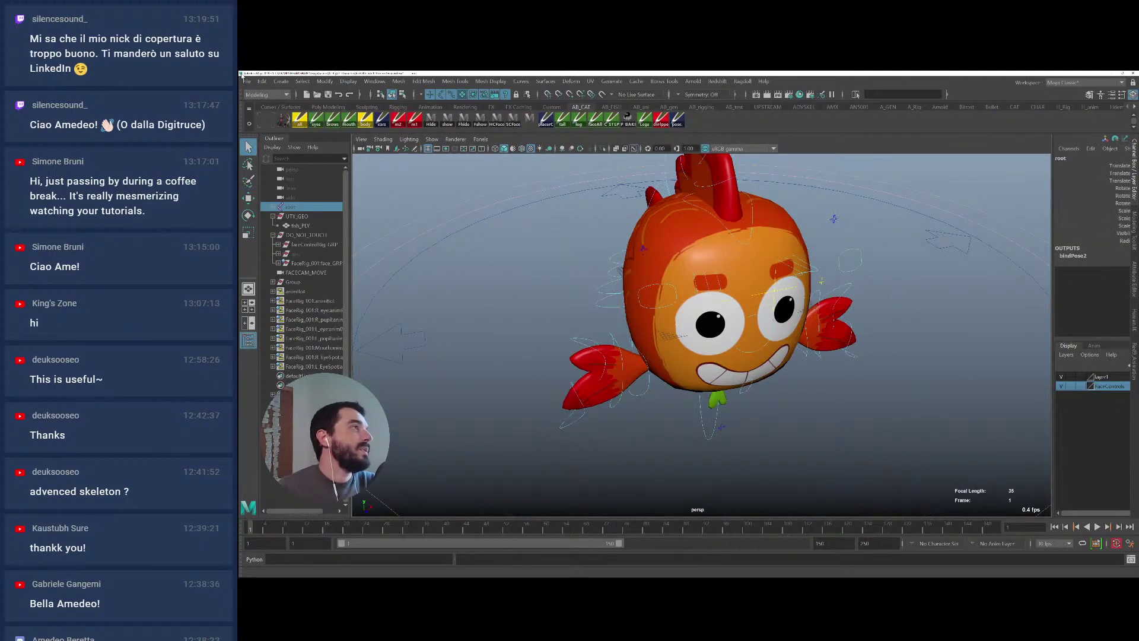
double_click(242, 75)
left_click(697, 339)
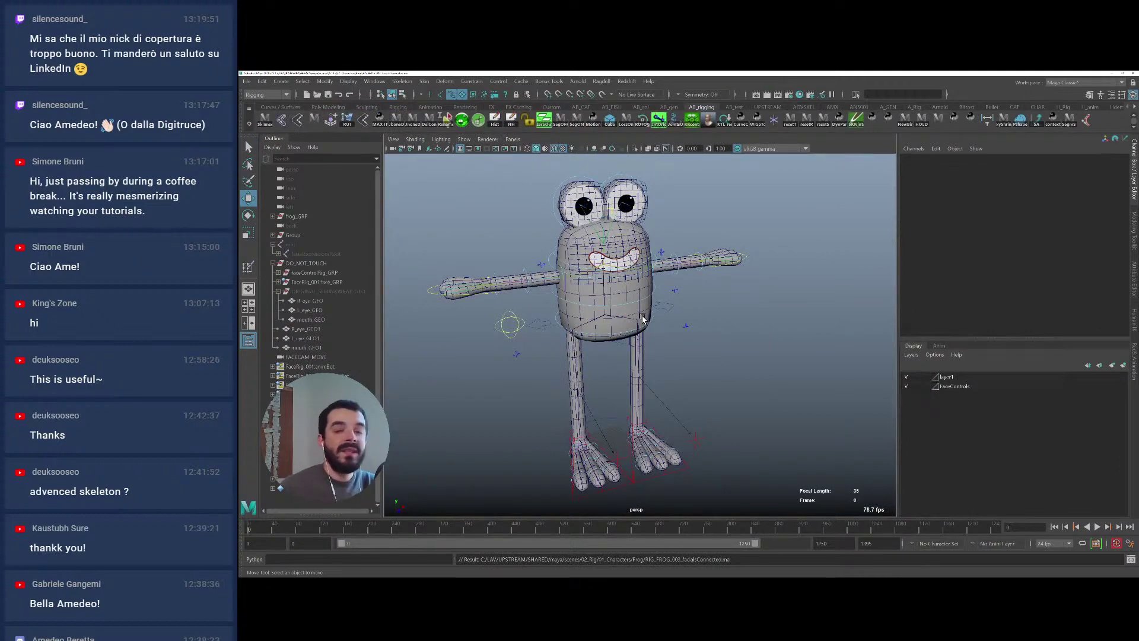
left_click_drag(643, 319, 657, 297, "alt")
right_click_drag(659, 297, 705, 300, "alt")
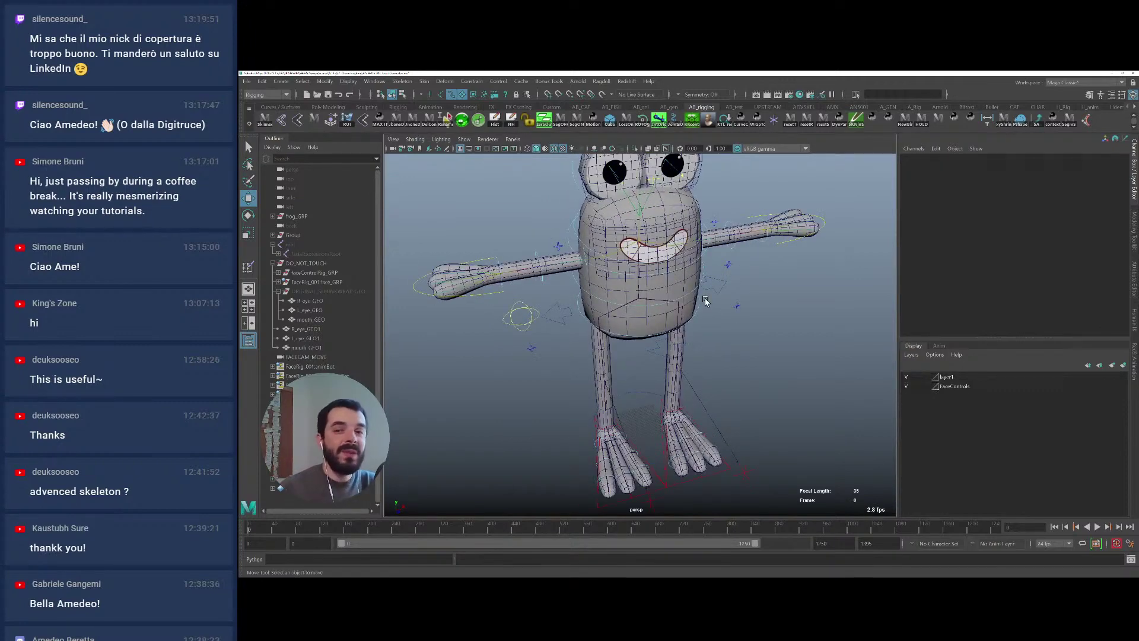
left_click_drag(671, 267, 628, 259, "alt")
scroll(626, 257, "up", 5)
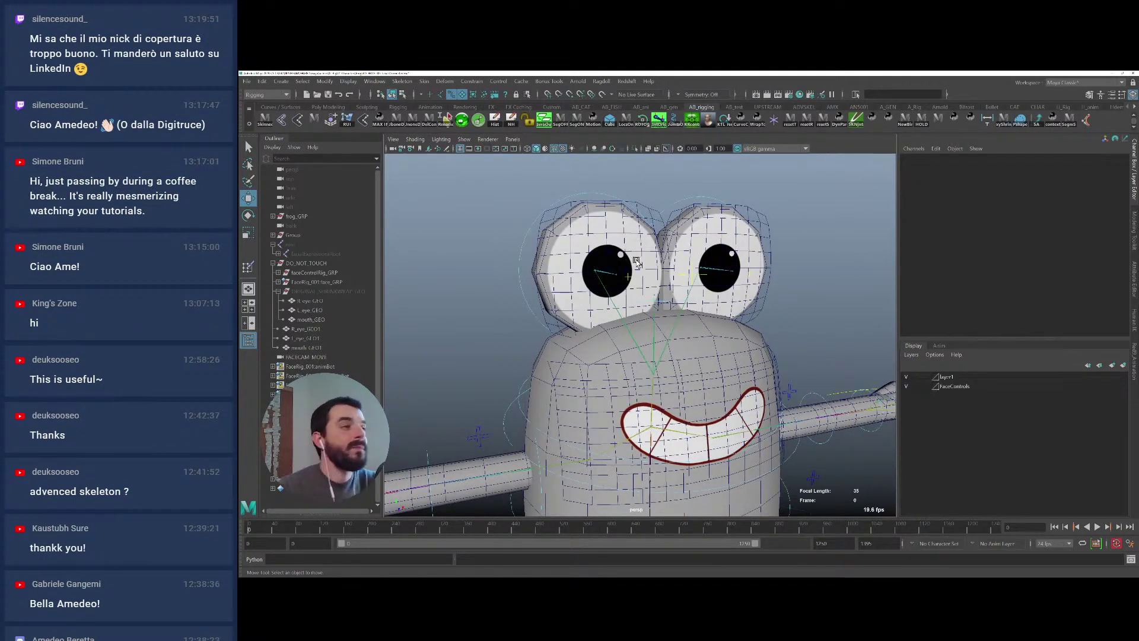
scroll(586, 229, "down", 5)
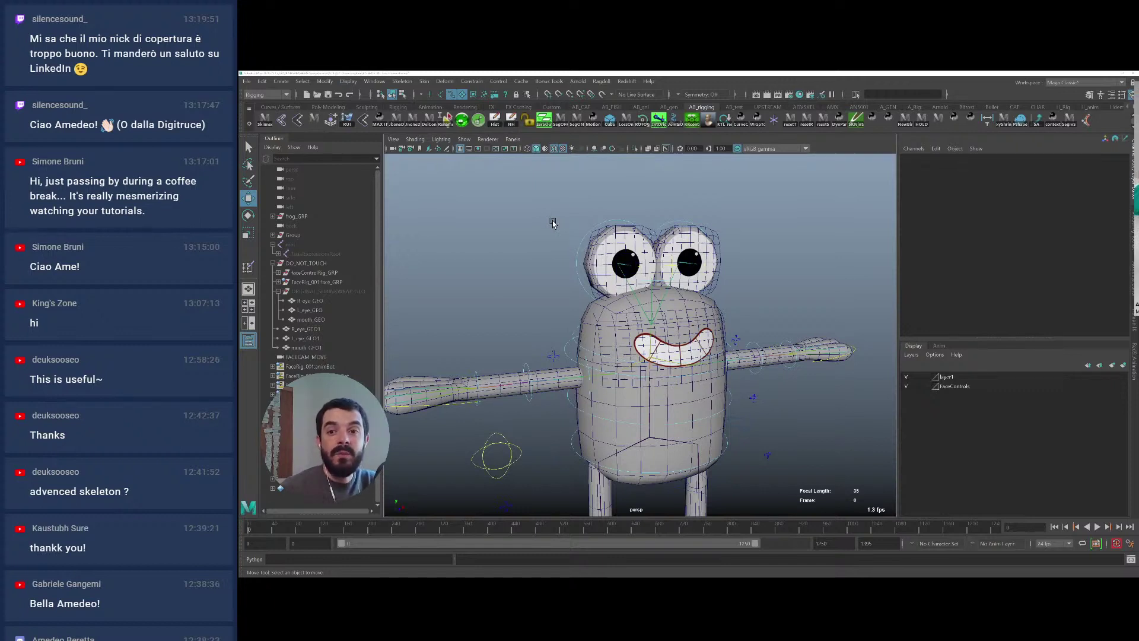
key("alt+Tab")
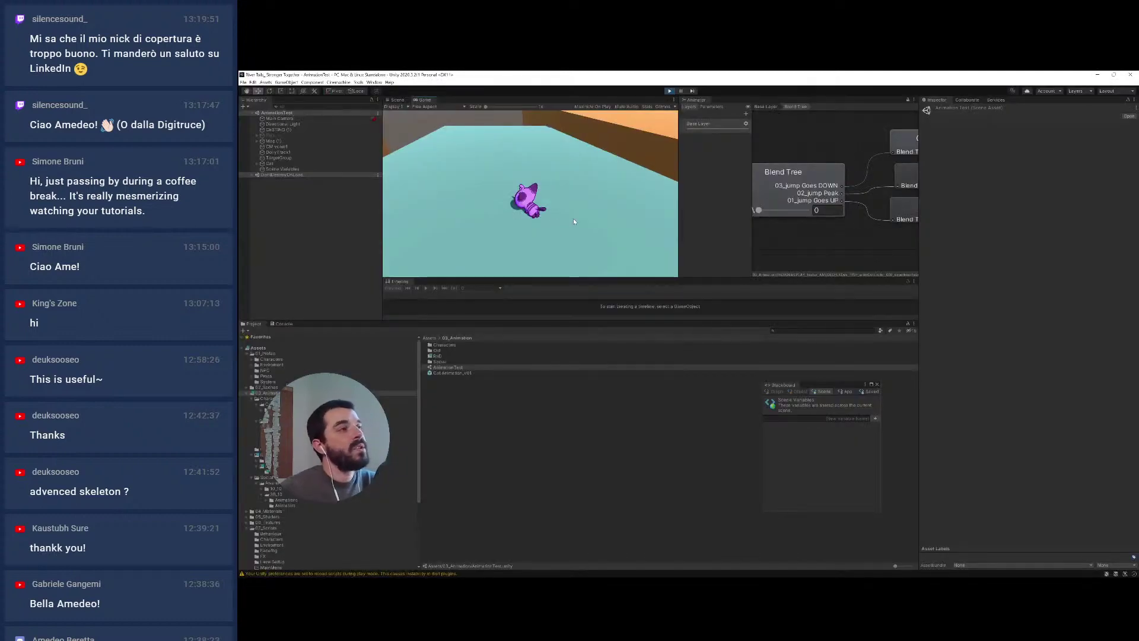
Switch to the new, empty Maya session and set its project to the recent UPSTREAM SHARED maya project
key("alt+Tab")
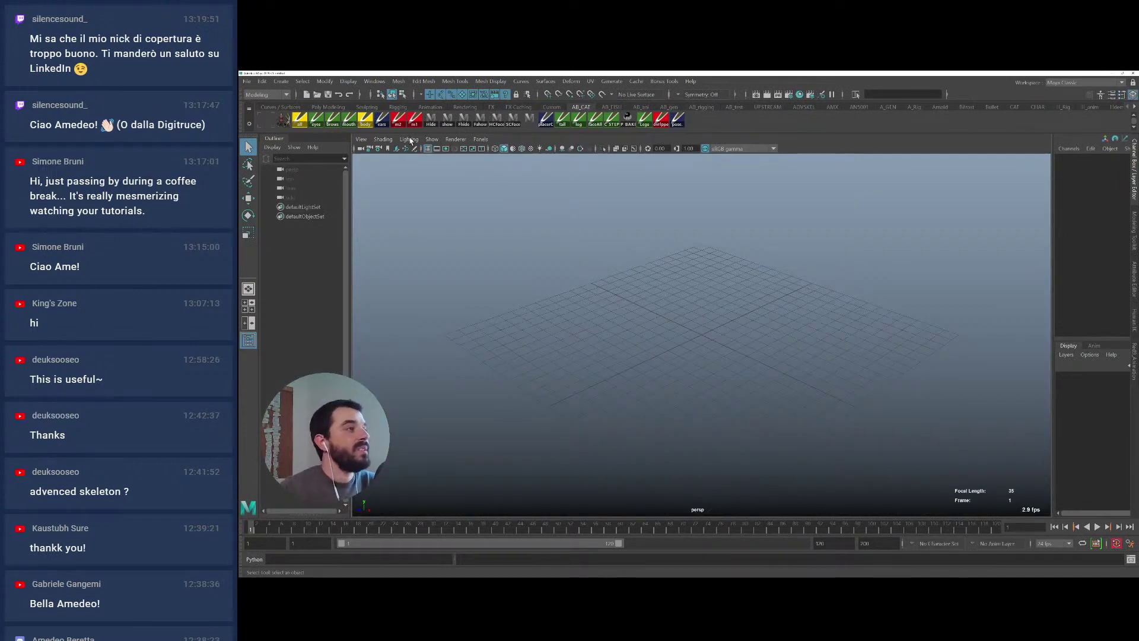
left_click(247, 82)
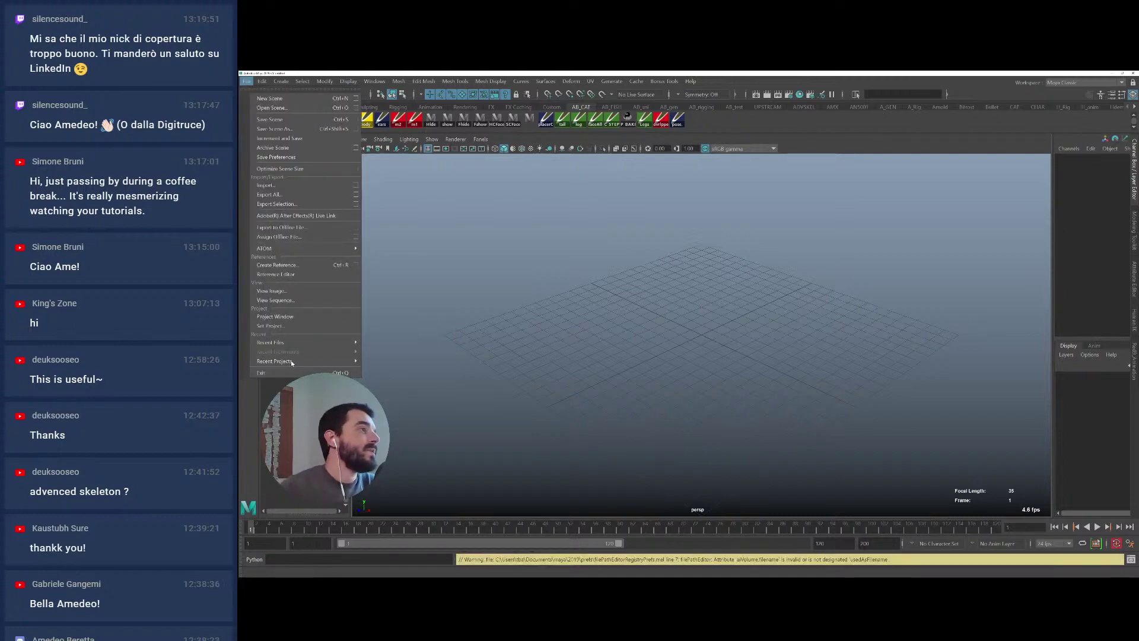
mouse_move(294, 362)
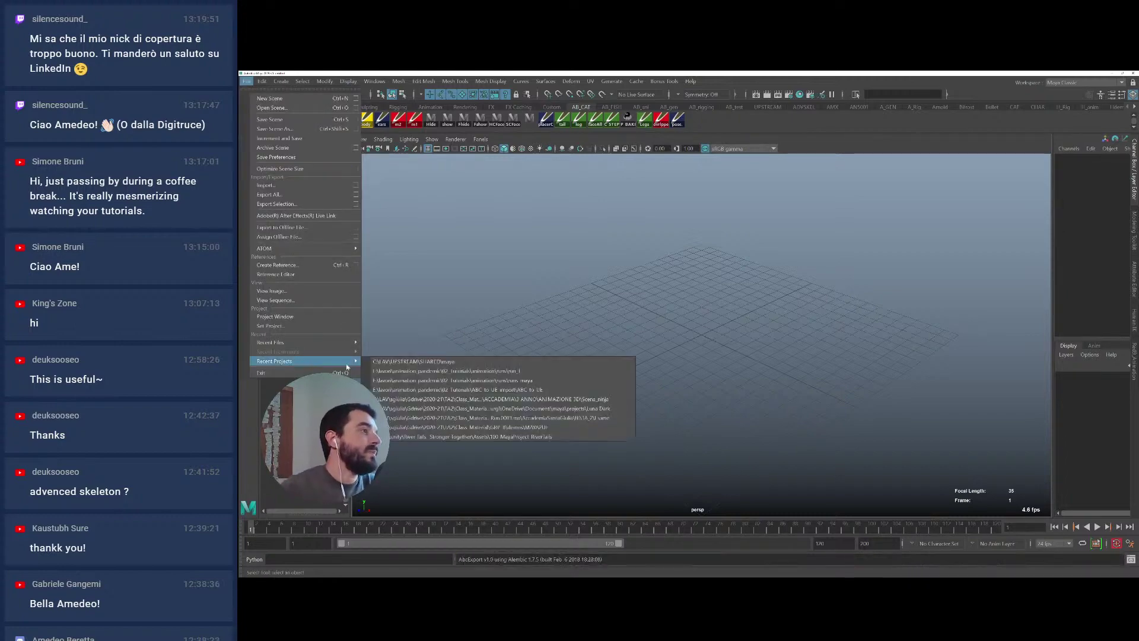
left_click(416, 362)
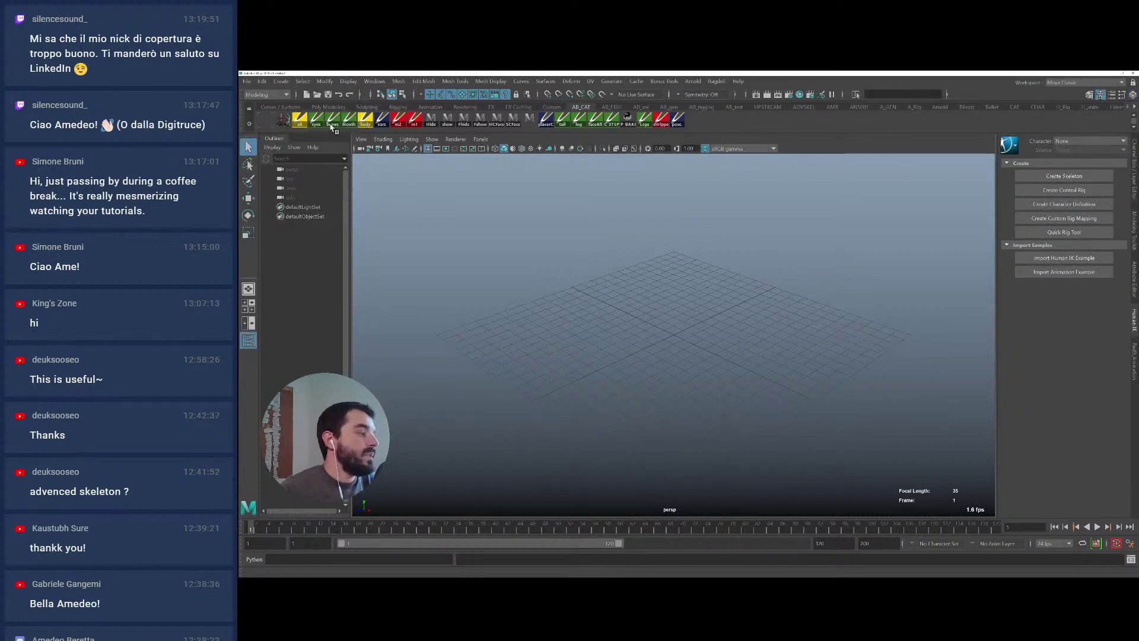
Open the recent cat gallop 60 fps animation scene, discarding the untitled scene's changes
left_click(246, 81)
mouse_move(259, 420)
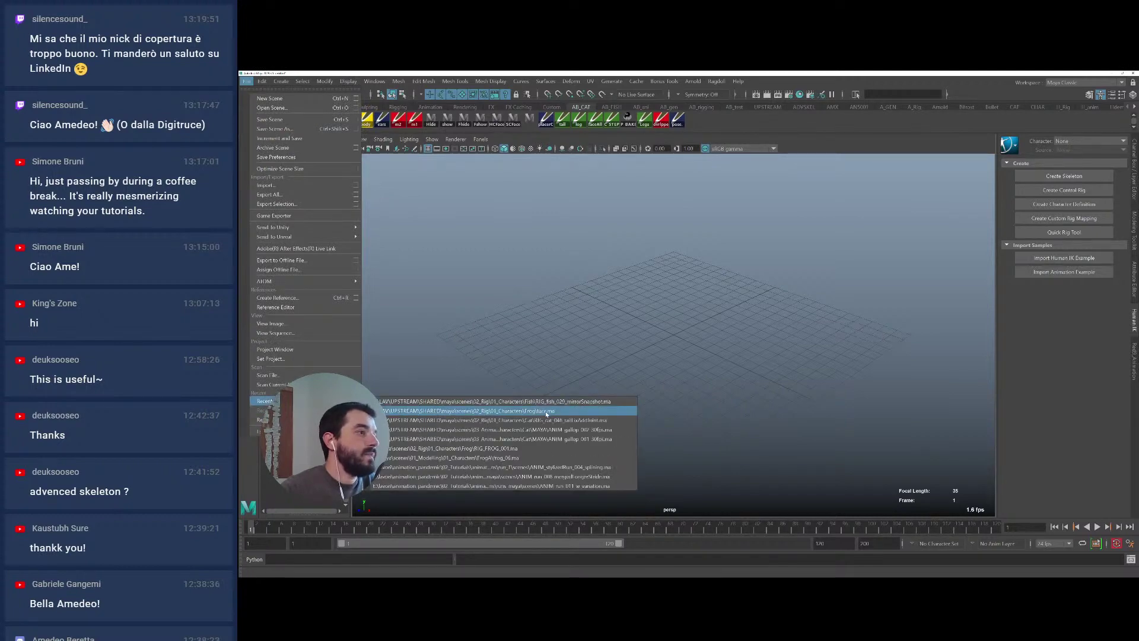
left_click(580, 430)
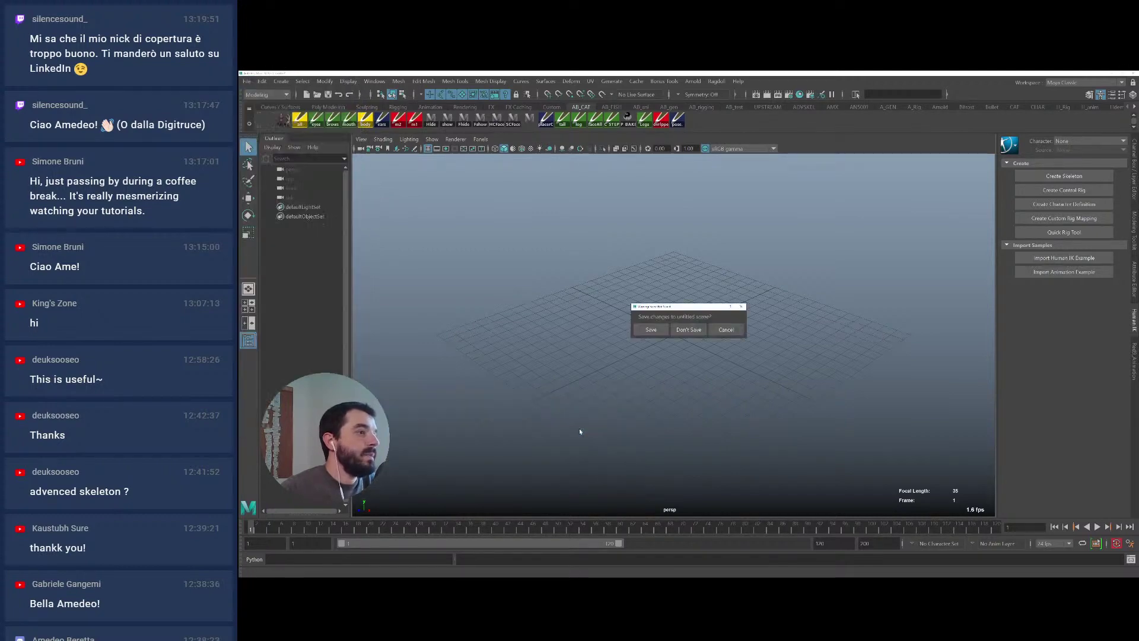
left_click(690, 328)
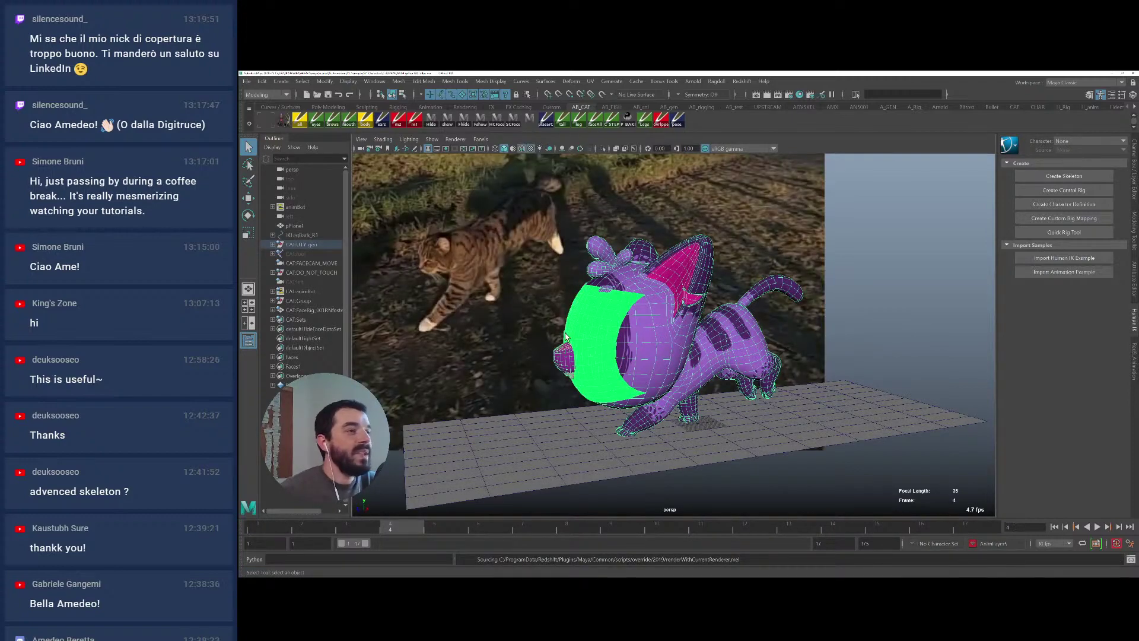
Play back the cat's gallop animation from frame 1 beside the reference footage
left_click_drag(567, 332, 582, 350, "alt")
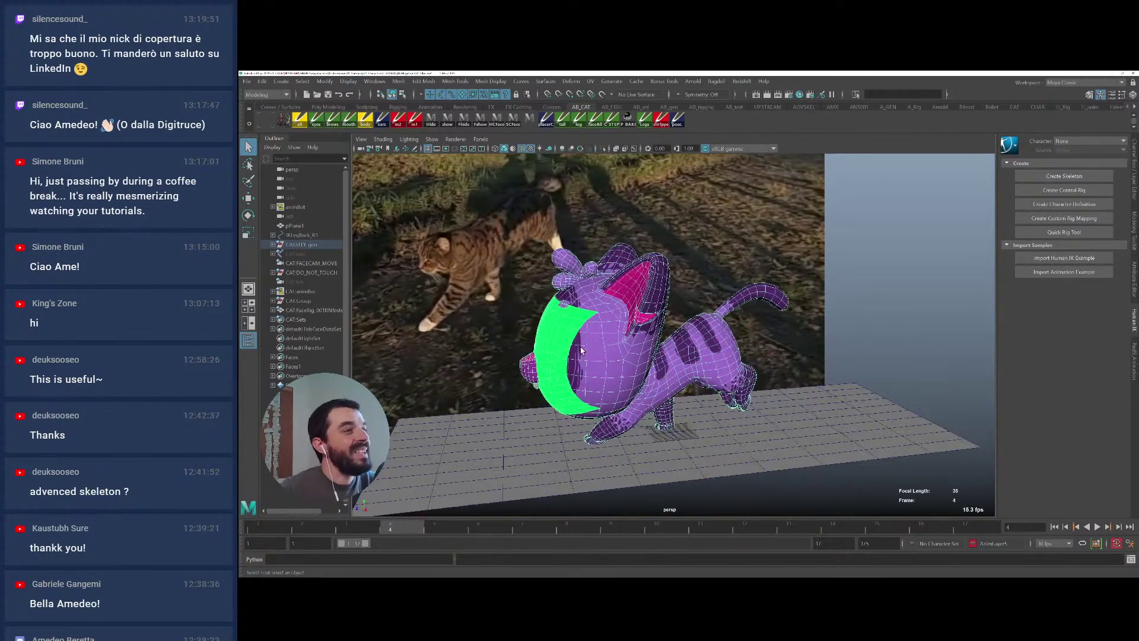
right_click_drag(581, 350, 612, 337, "alt")
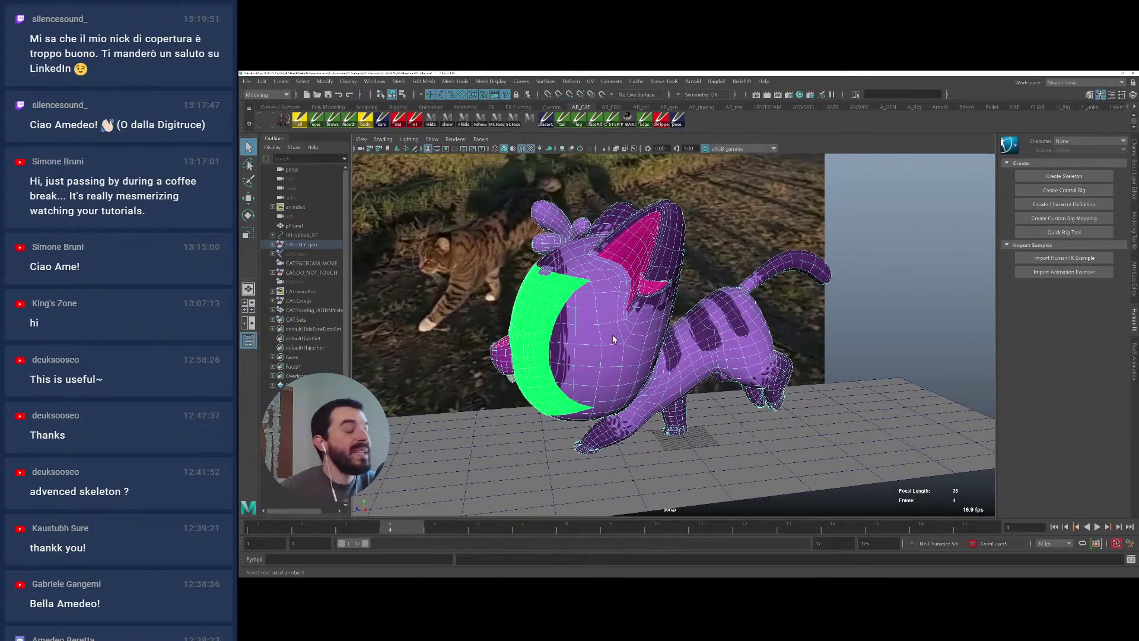
left_click_drag(613, 336, 591, 318, "alt")
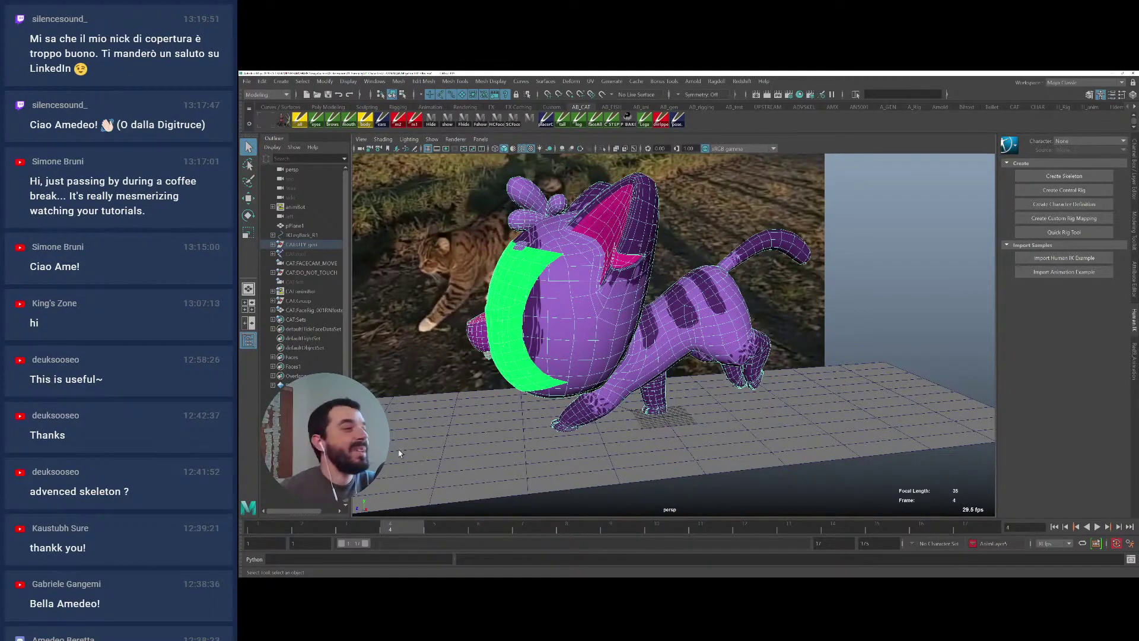
left_click(270, 528)
middle_click_drag(645, 358, 687, 345, "alt")
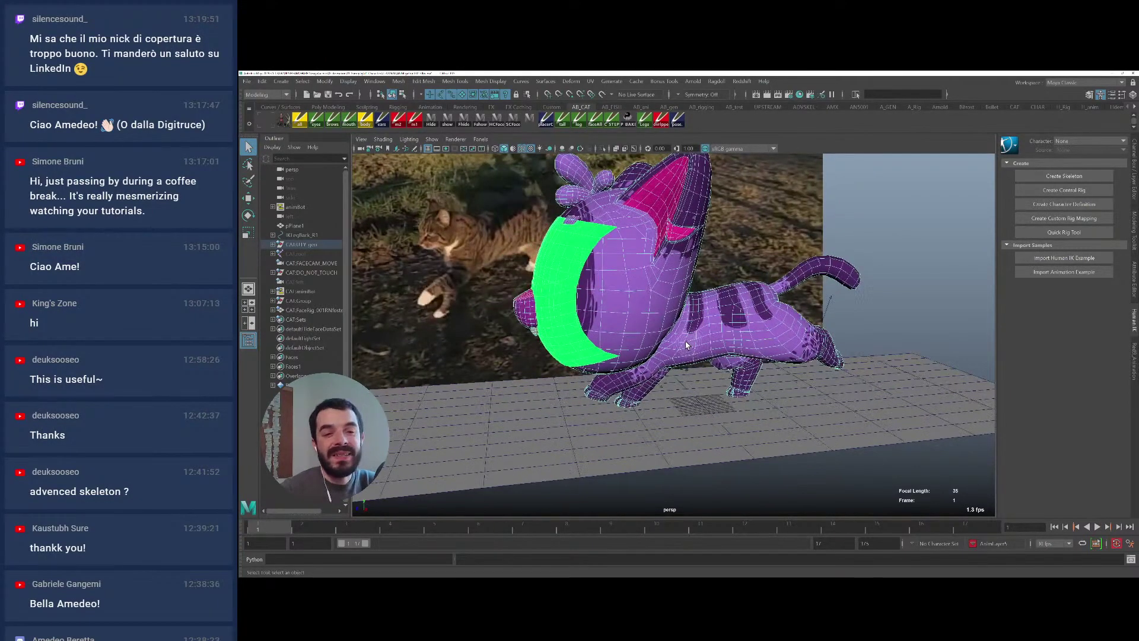
key("alt+v")
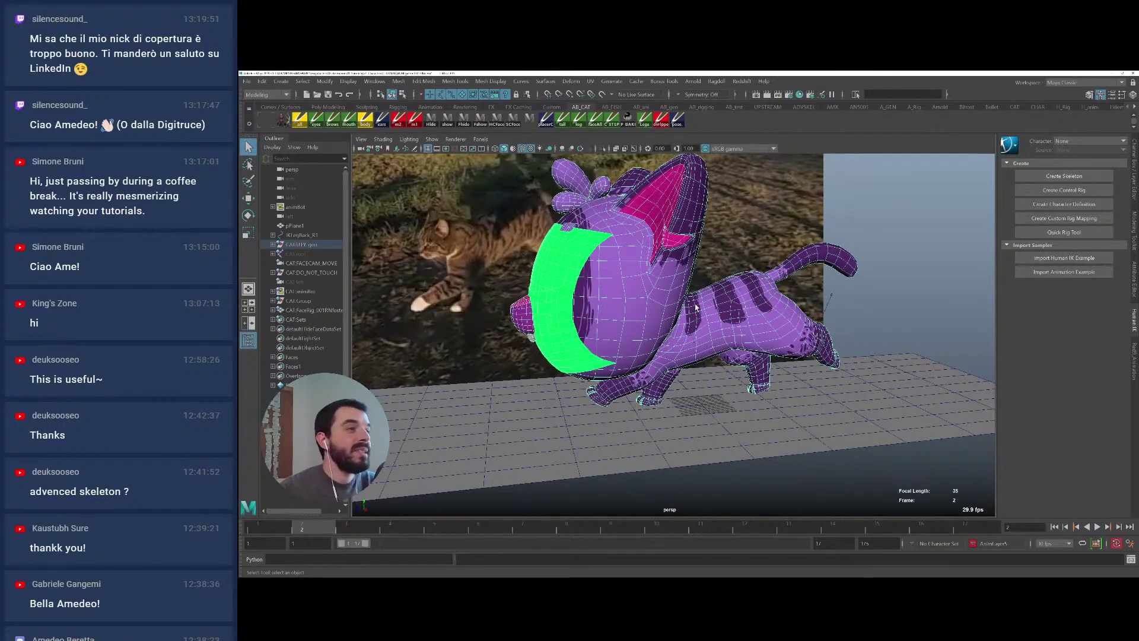
right_click_drag(697, 307, 646, 277, "alt")
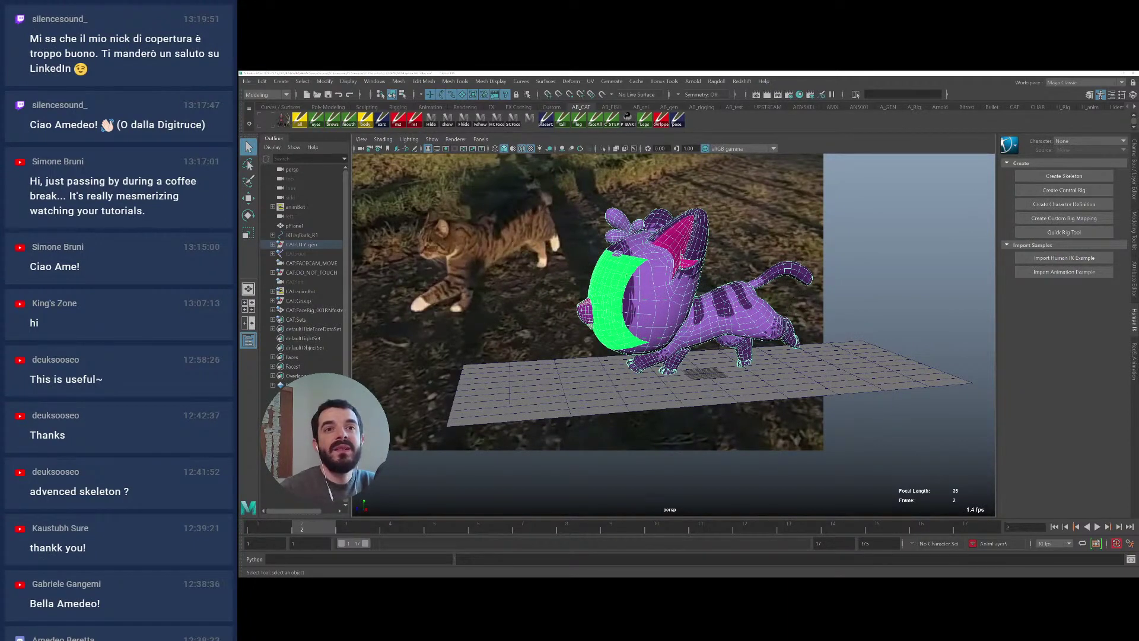
Switch to the UPSTREAM - TechSheet spreadsheet, review the AnimPublishPreflight steps before the bake script, and return to the cat scene in Maya
key("alt+Tab")
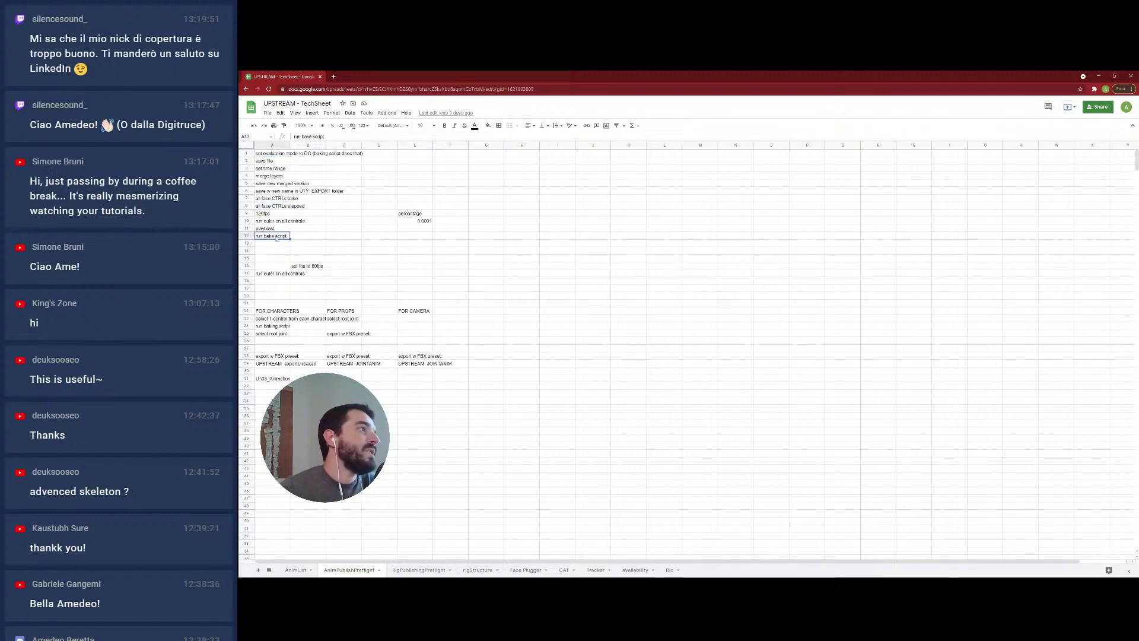
left_click_drag(270, 169, 279, 220)
key("alt+Tab")
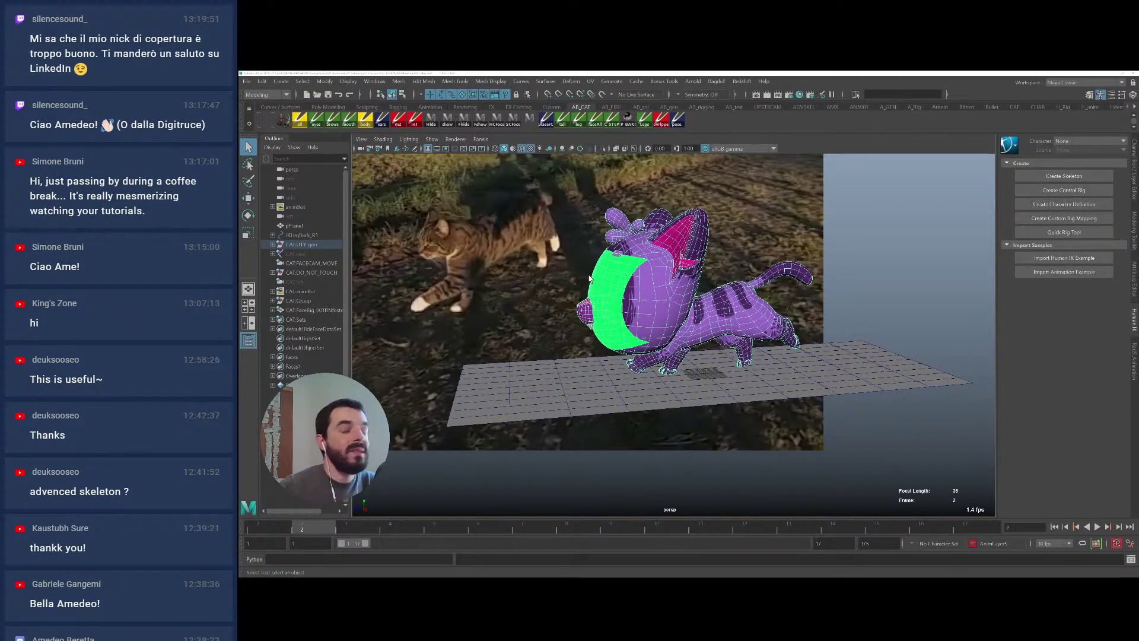
Select the CAT:root joint, inspect the nodes beneath it and its channel attributes, and collapse it again
left_click(288, 254)
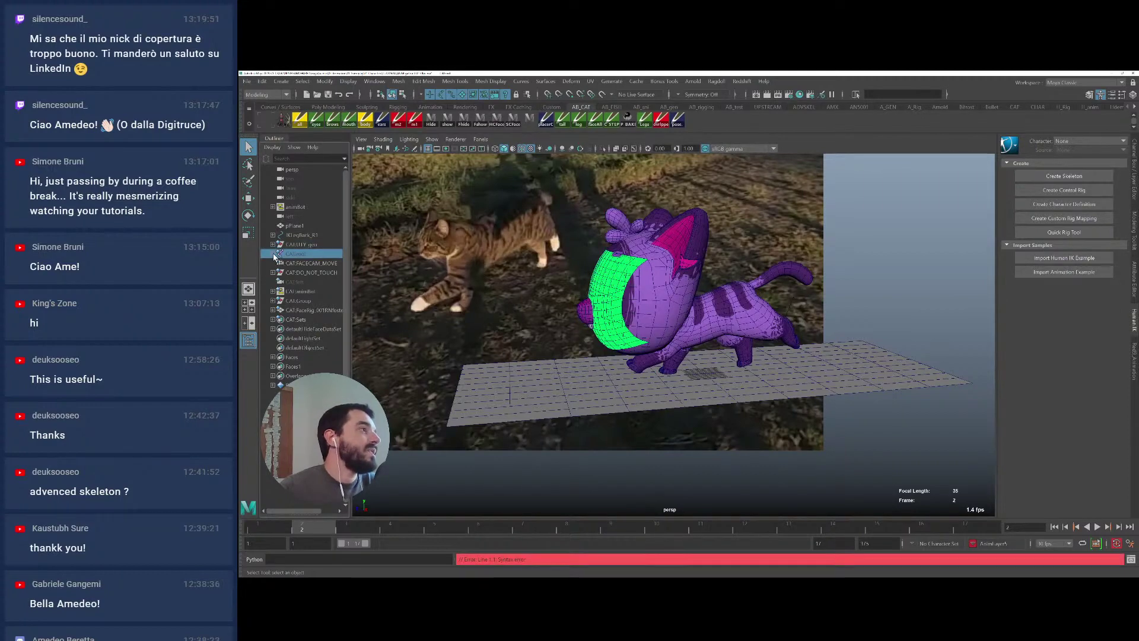
left_click(273, 254)
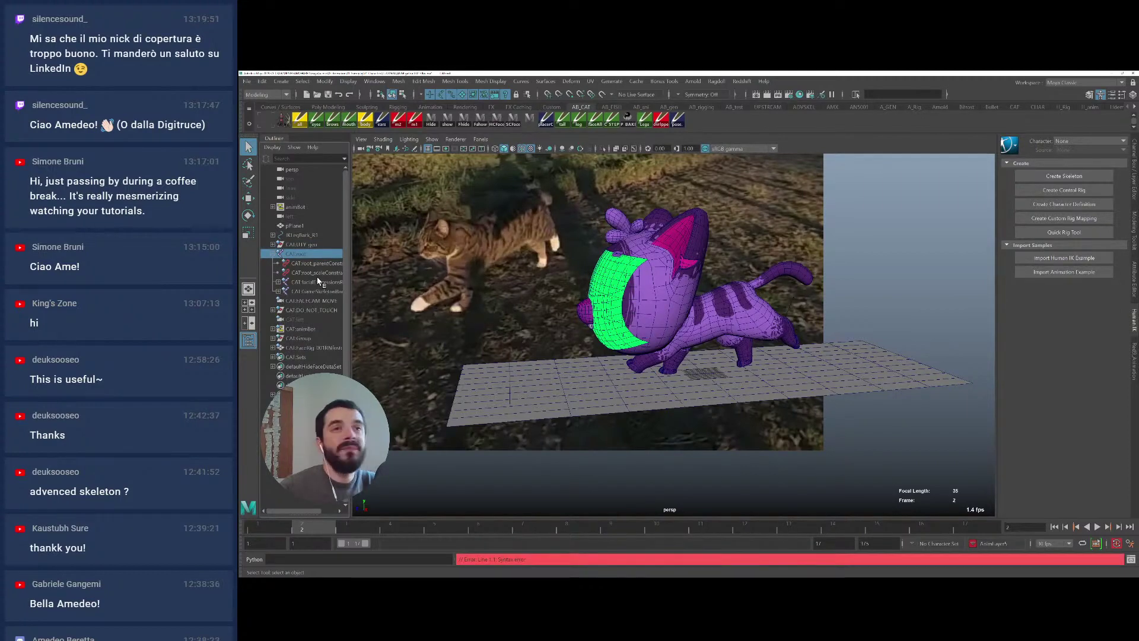
left_click(1133, 188)
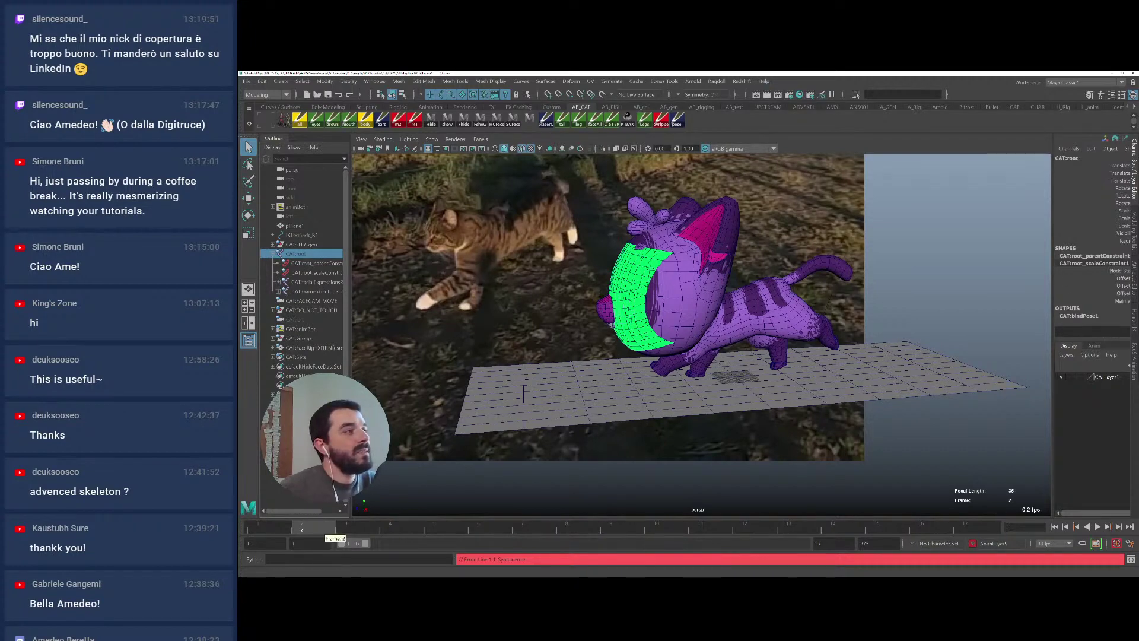
left_click(273, 254)
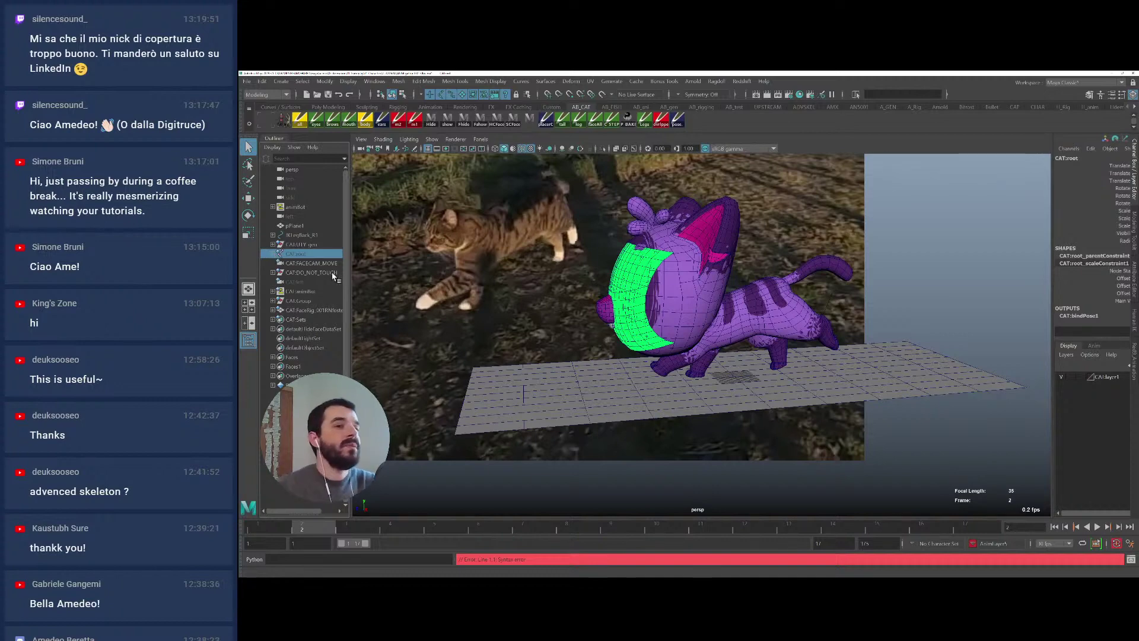
Set the cat scene's frame rate to 120 fps and play the gallop animation from the start of the range
left_click(1053, 544)
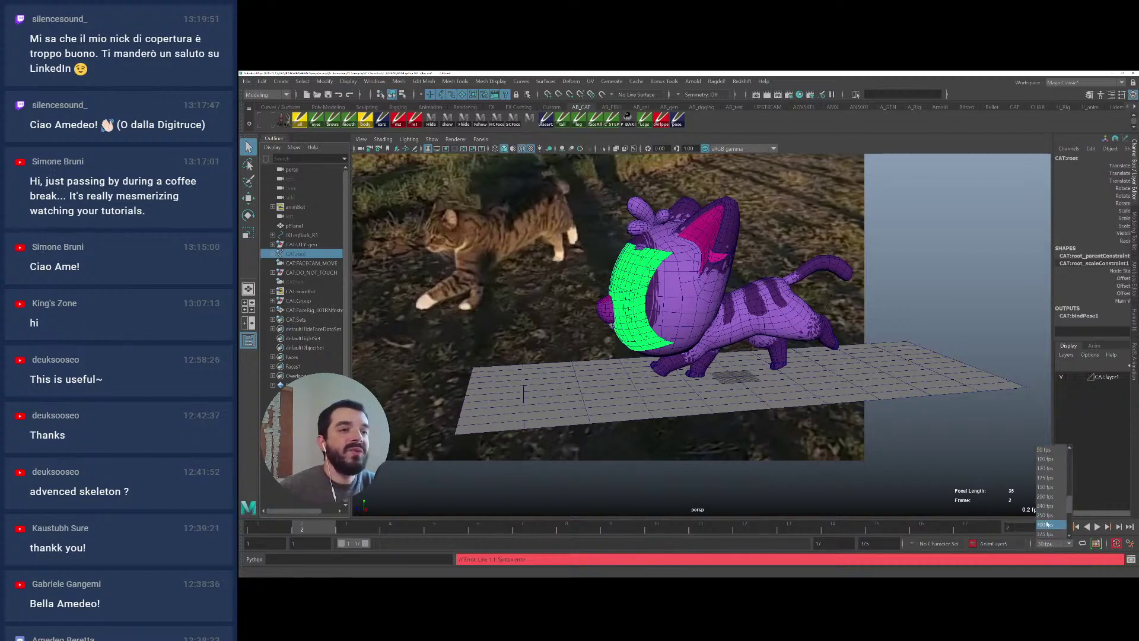
left_click(1045, 468)
key("alt+v")
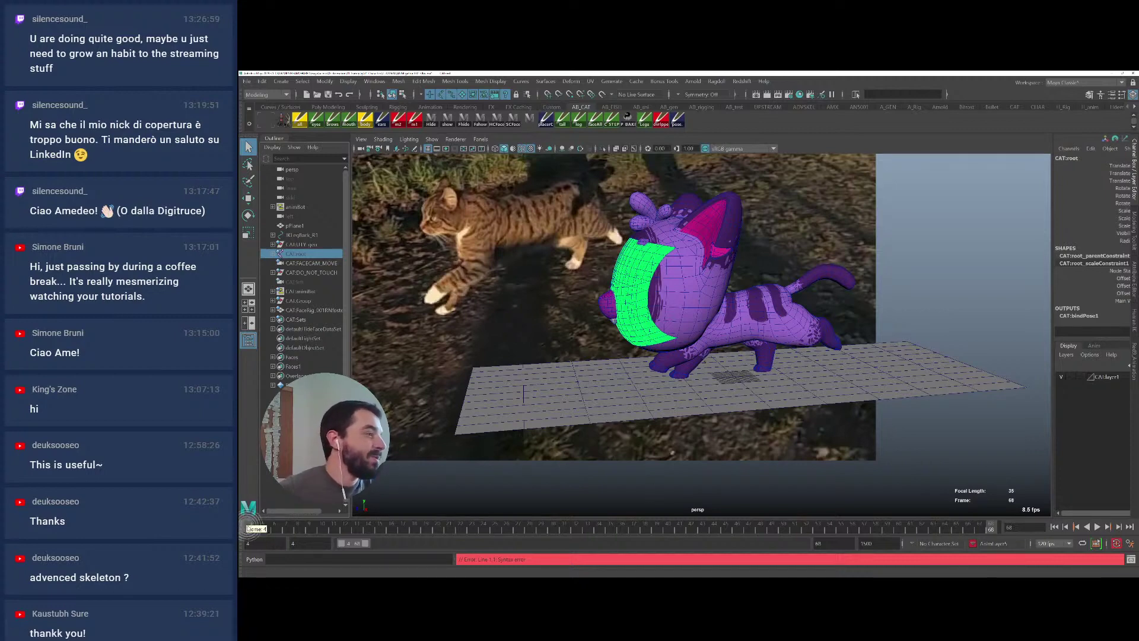
left_click(256, 528)
key("alt+v")
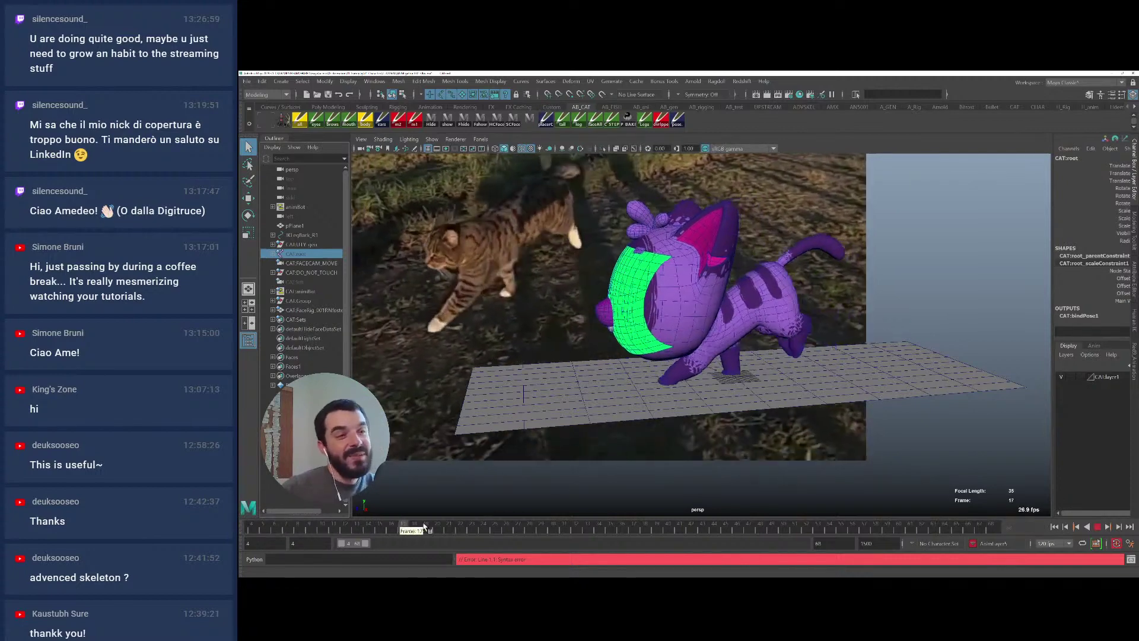
key("alt+v")
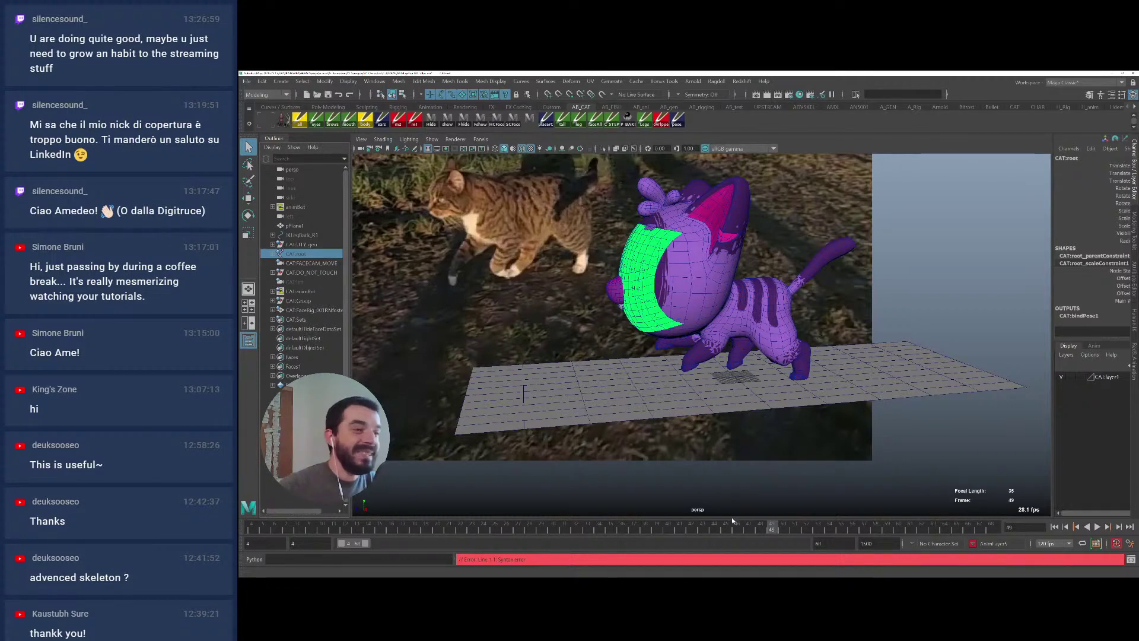
key("alt+v")
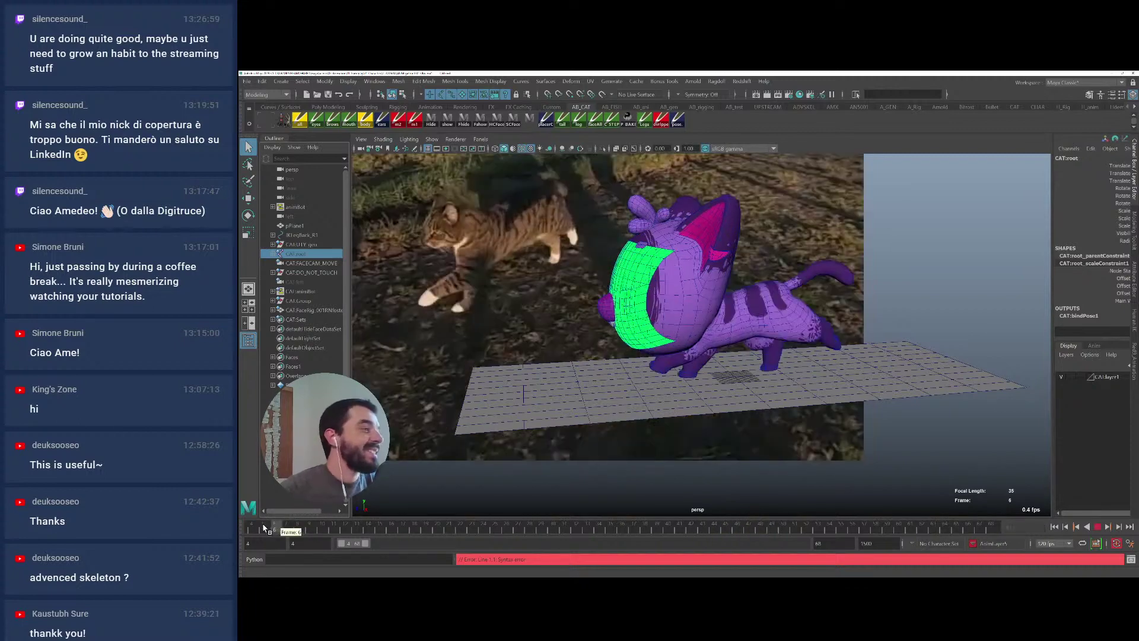
Stop the gallop playback, expand the CAT:root joint's hierarchy and scrub the timeline to frame 12
key("alt+v")
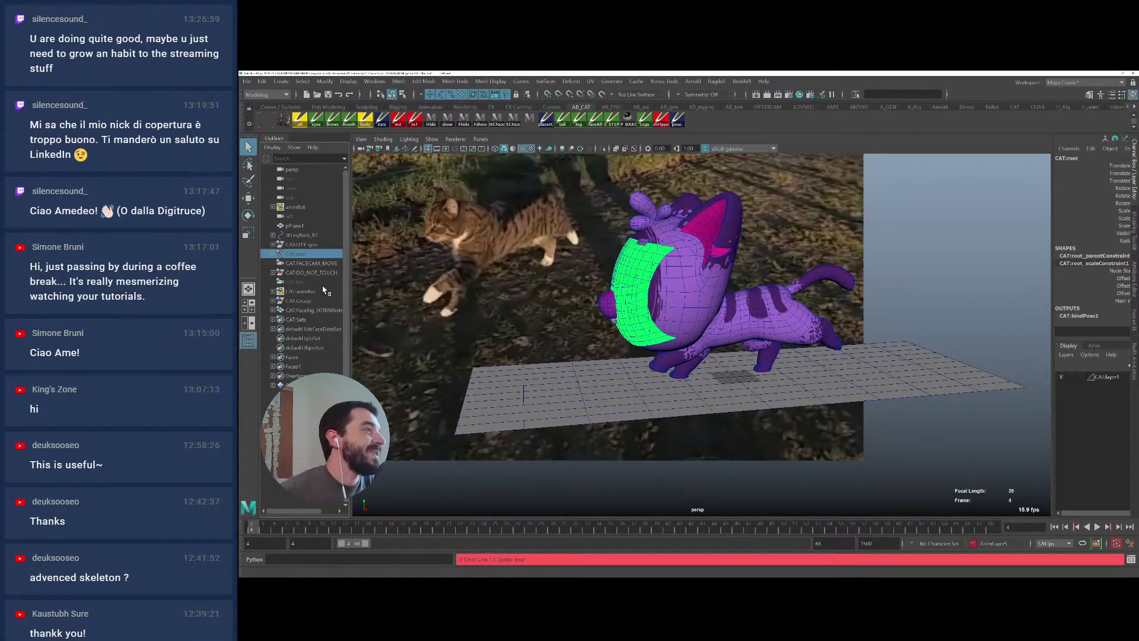
left_click(272, 254)
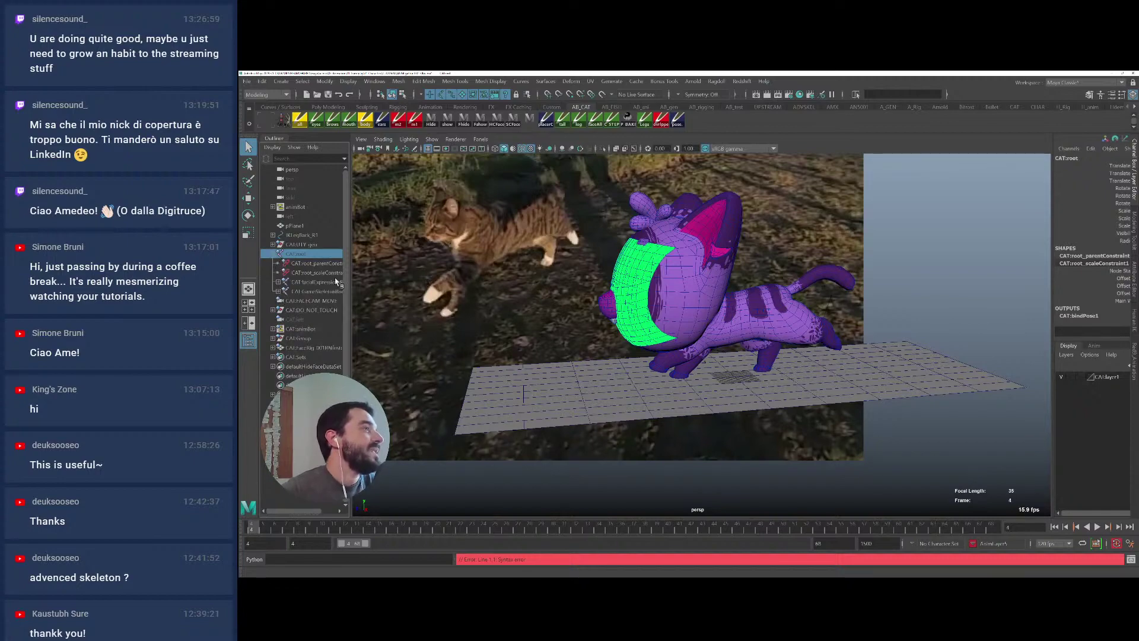
left_click_drag(275, 527, 347, 528)
Switch to Unity, magnify the jump animation file's Resample Curves and Anim. Compression import settings, and return to the cat scene in Maya
key("alt+Tab")
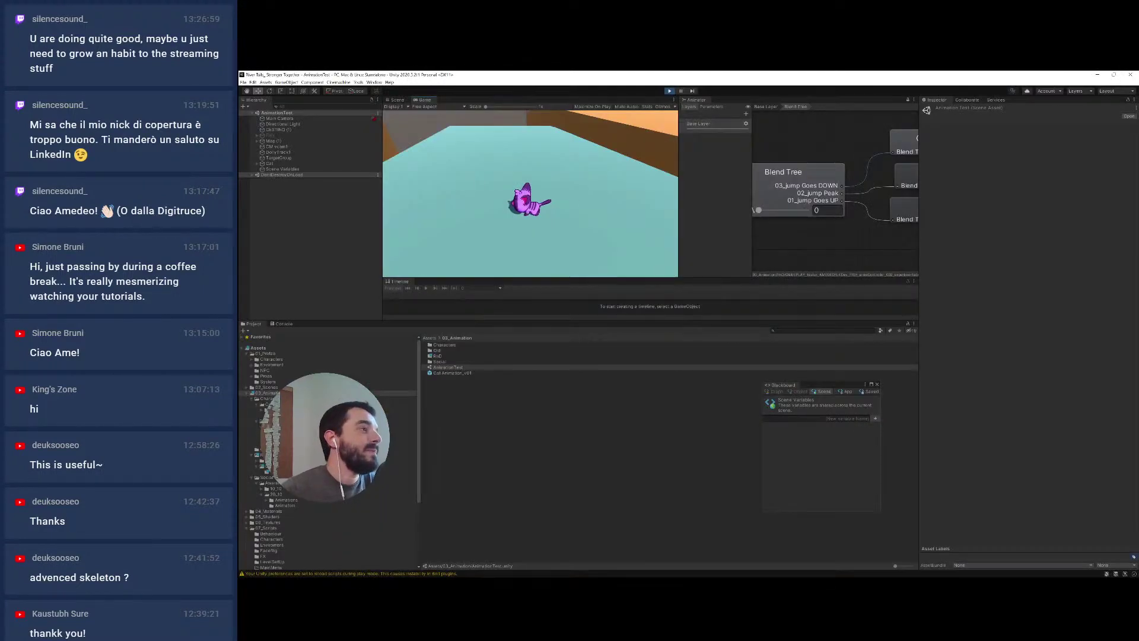
left_click(461, 351)
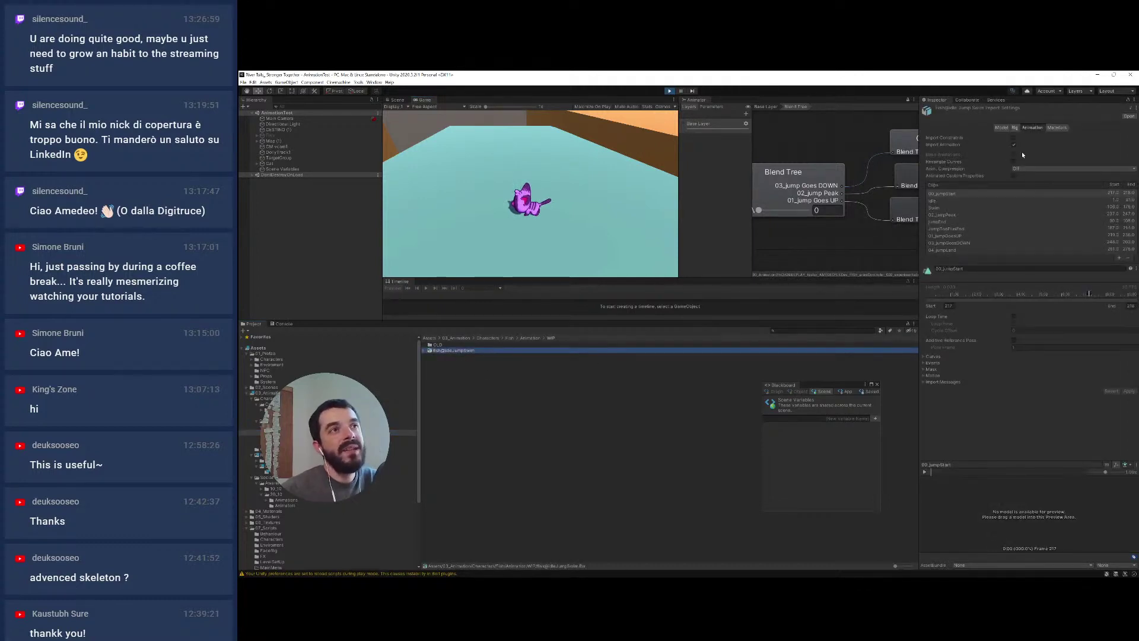
key("super+plus")
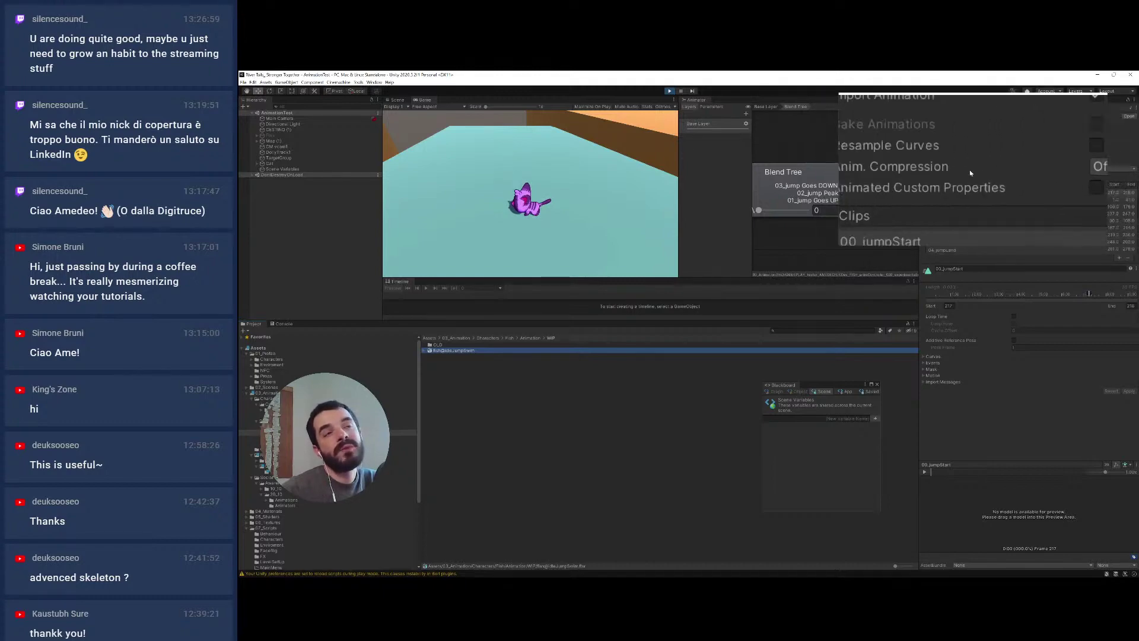
key("alt+Tab")
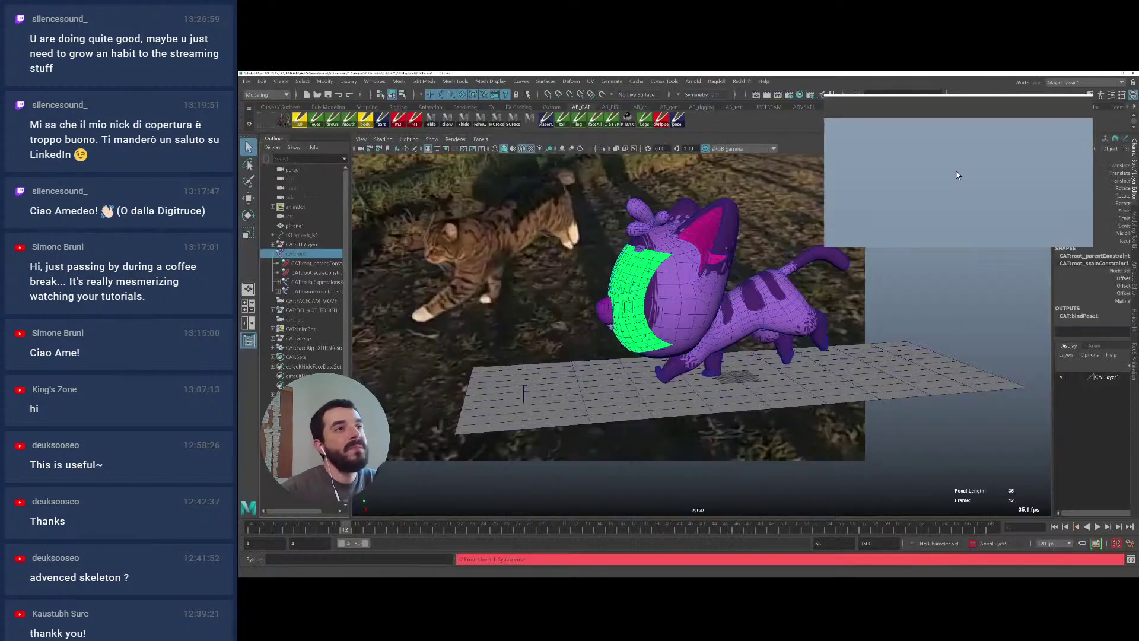
key("alt+Tab")
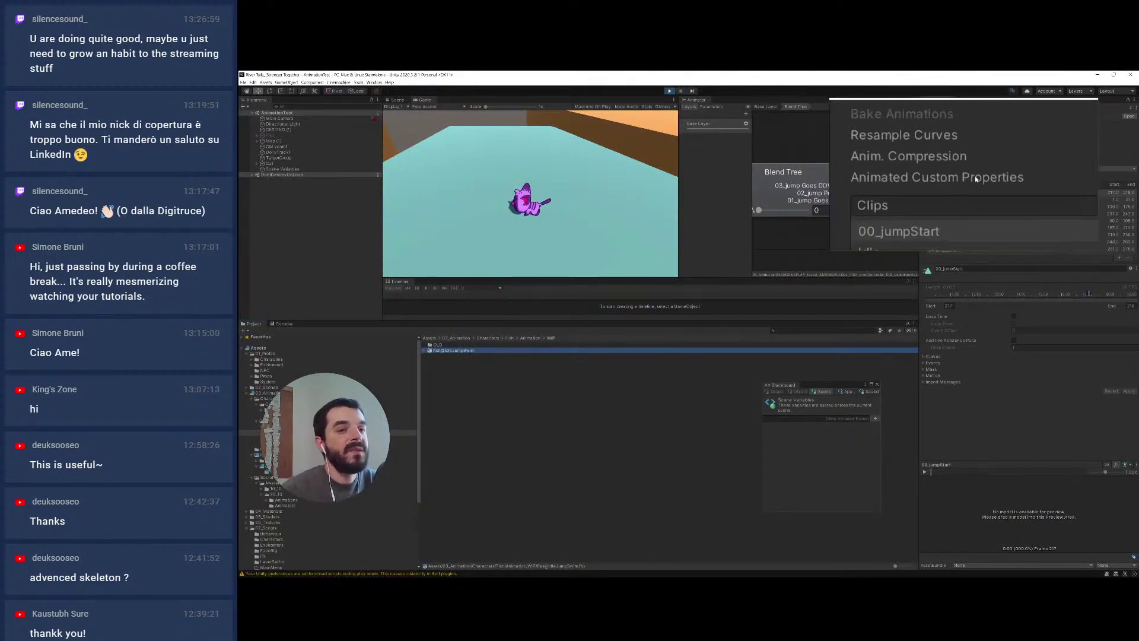
key("alt+Tab")
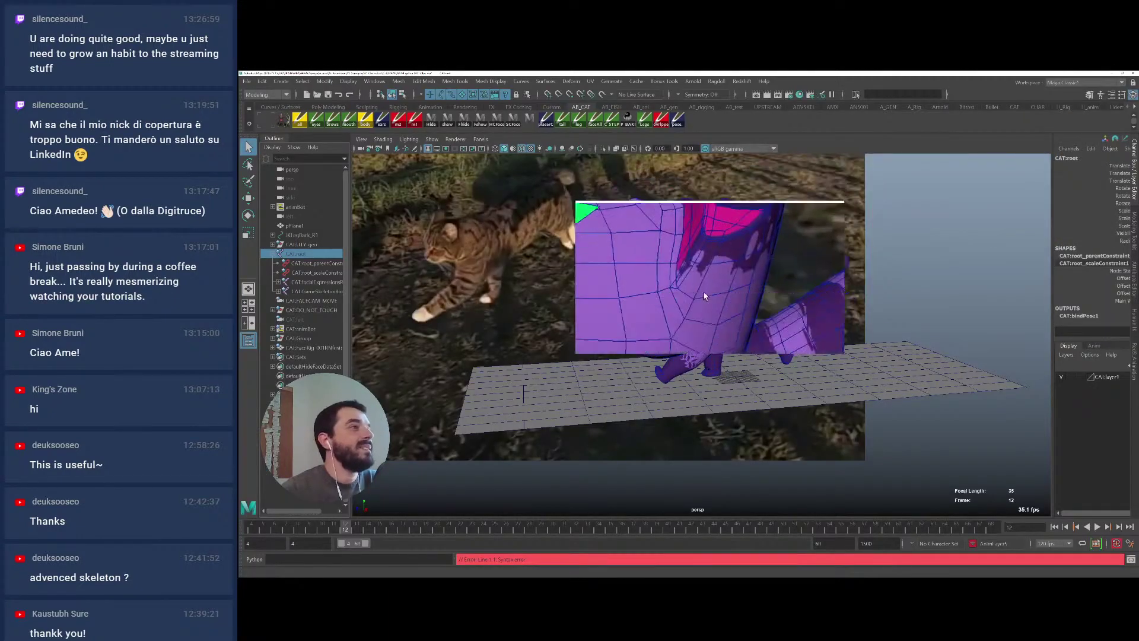
key("super+Escape")
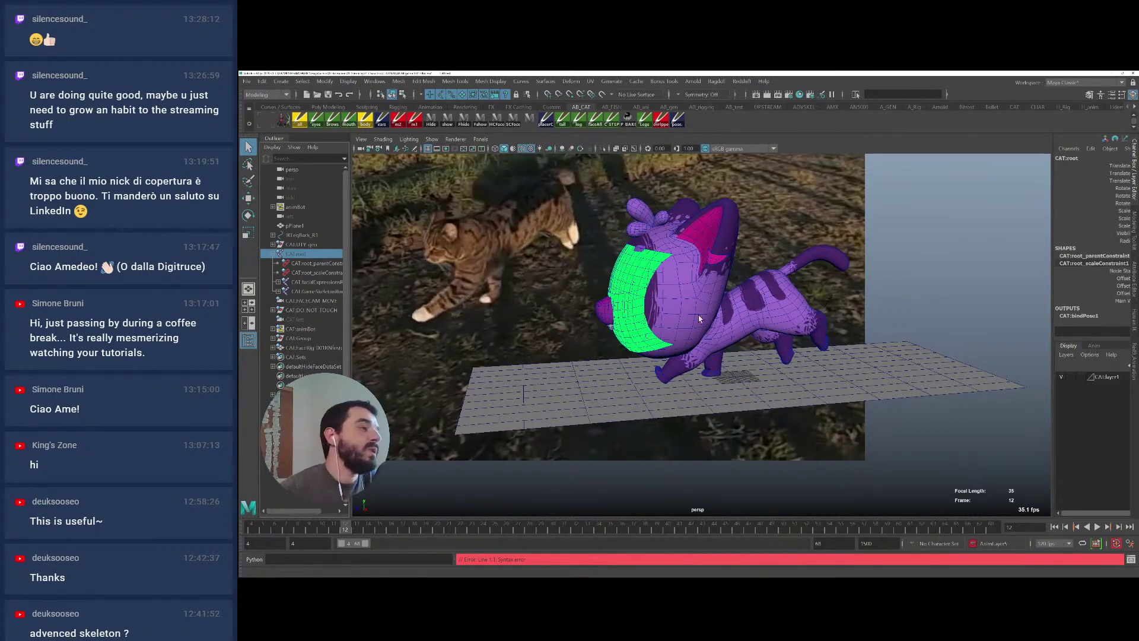
Add the facial expression and game skeleton root joints to the CAT:root selection, and set the scene's frame rate to 30 fps
left_click(314, 282, "ctrl")
left_click(315, 291, "ctrl")
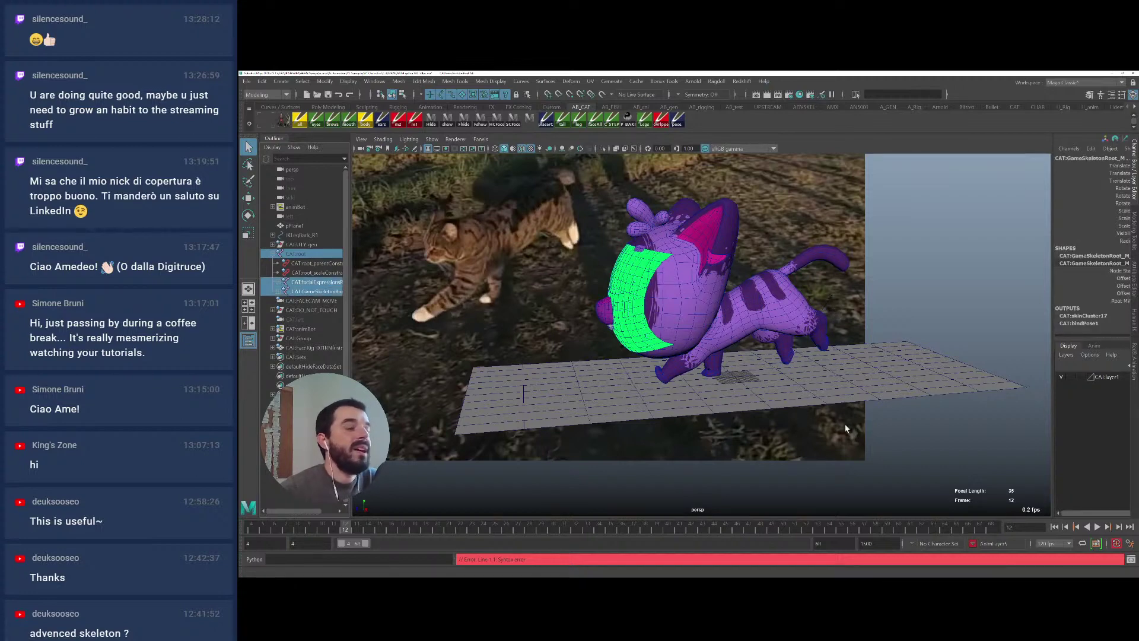
left_click(1044, 550)
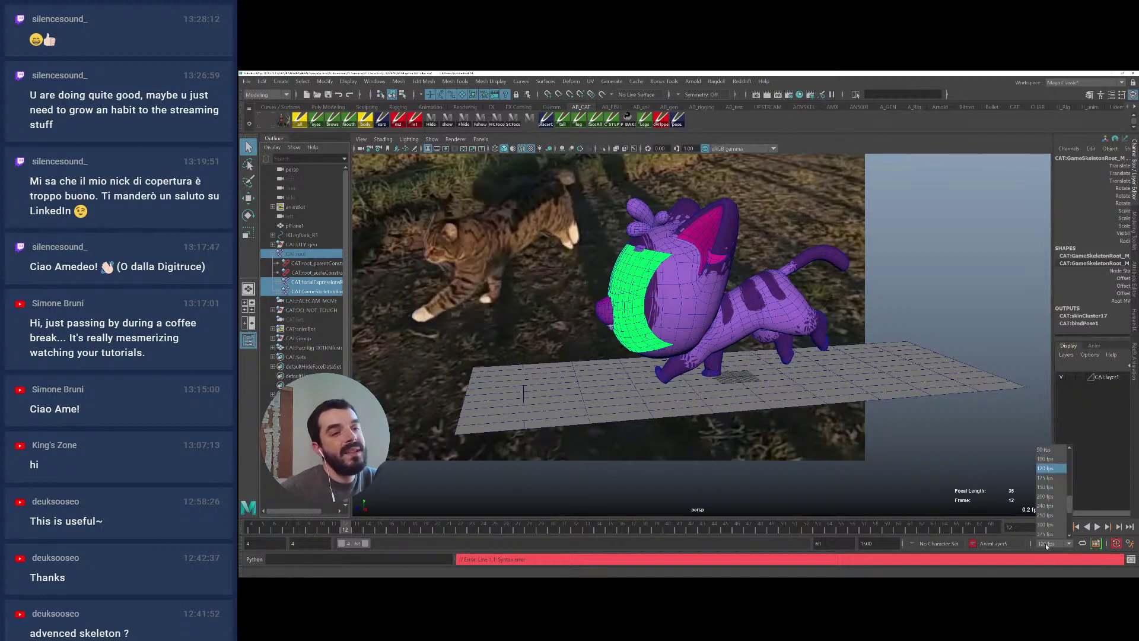
scroll(1059, 517, "up", 3)
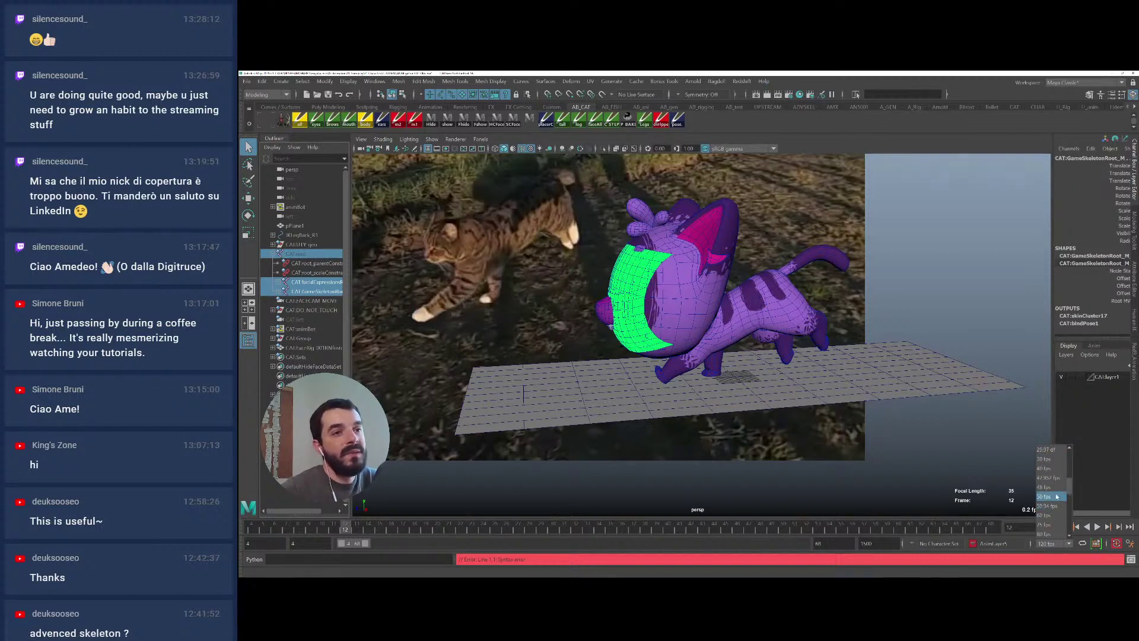
left_click(1045, 461)
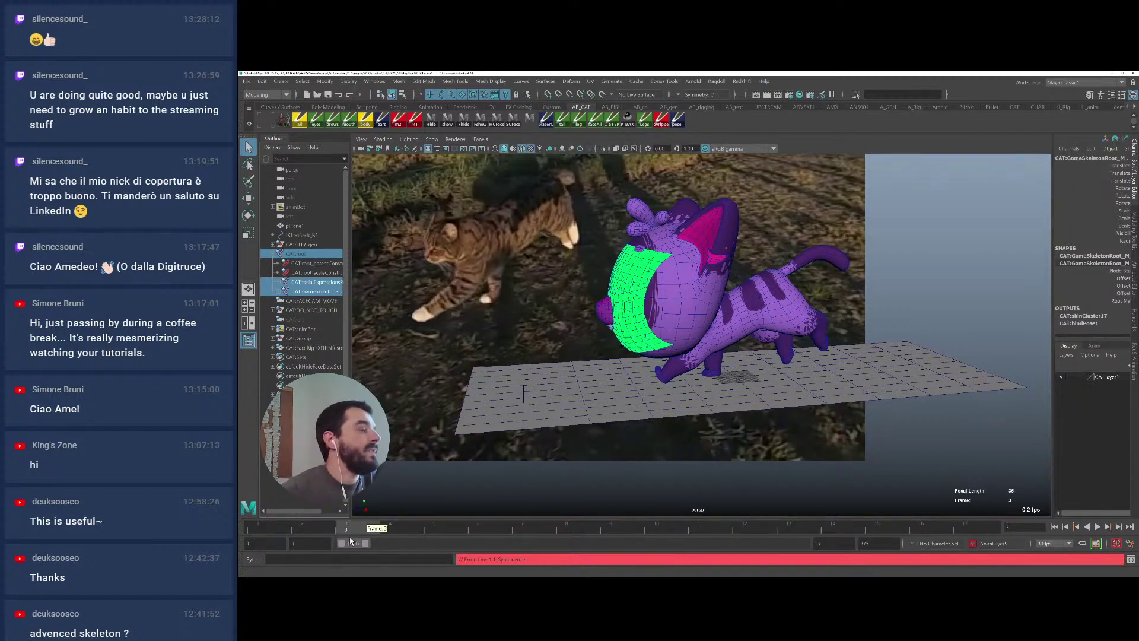
Select the CAT:IKSpine1_M control, compare its pose at frames 1 and 17, and play back the gallop
left_click(976, 529)
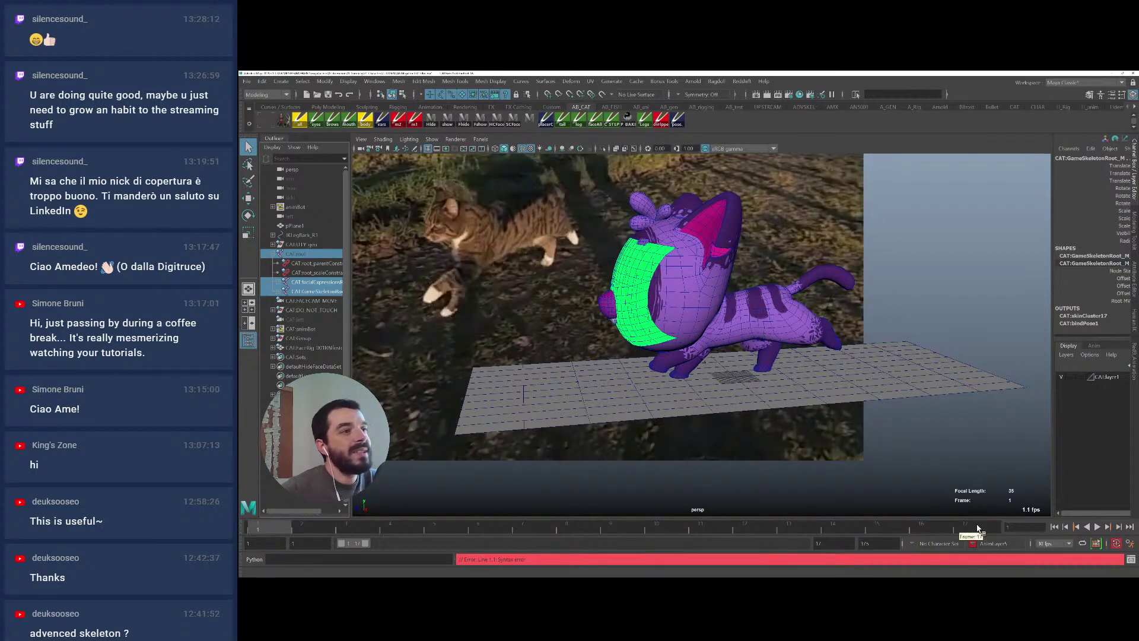
left_click(765, 294)
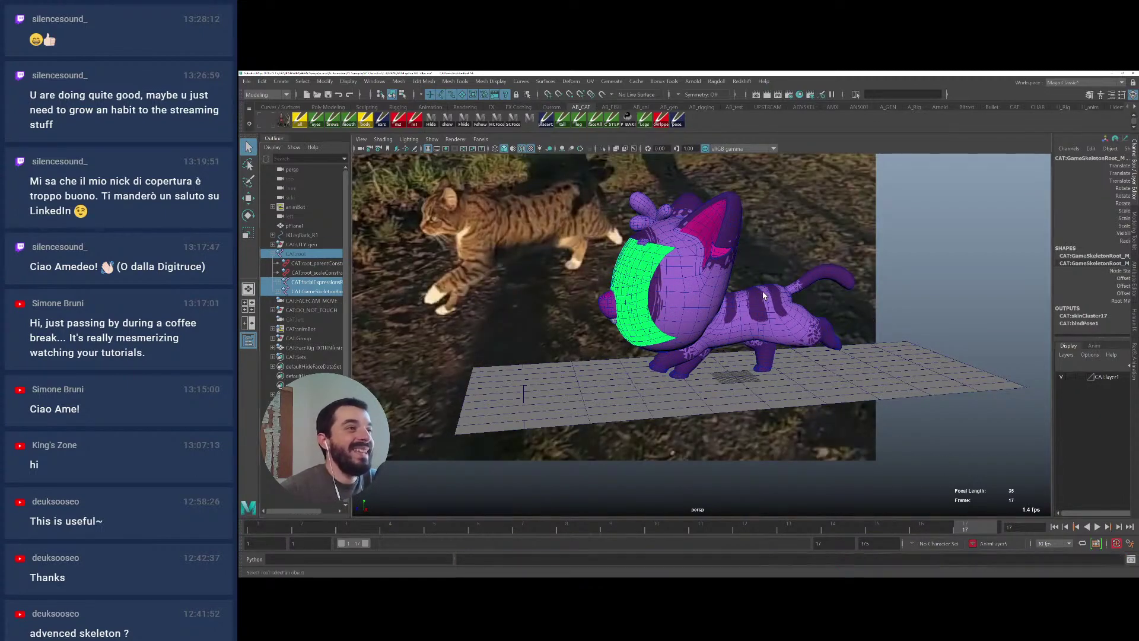
left_click(766, 275)
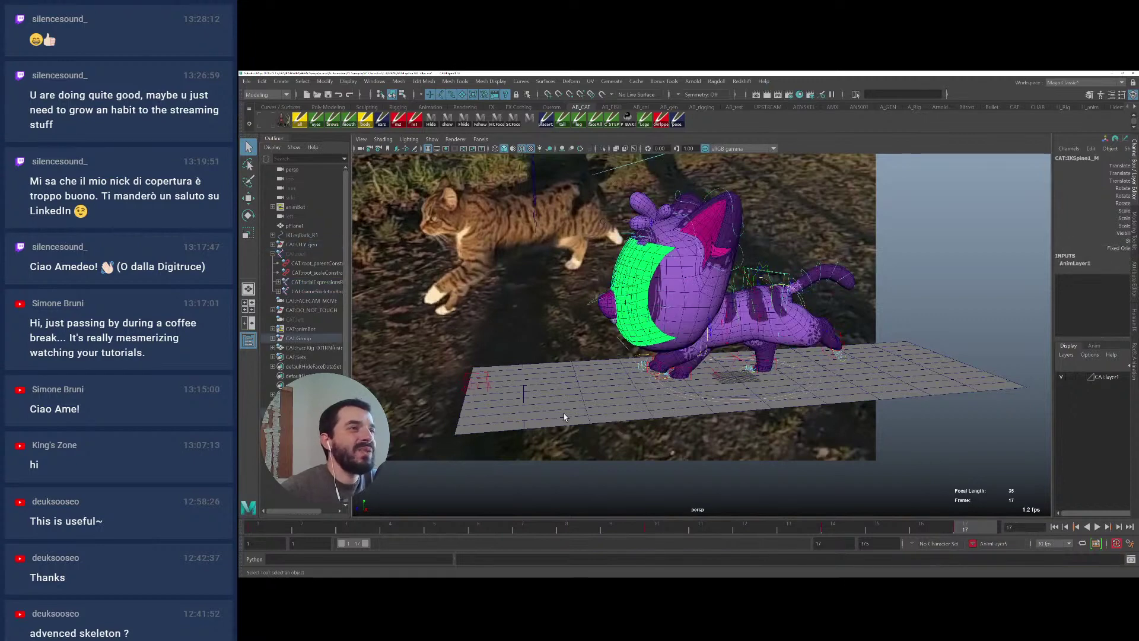
left_click(259, 528)
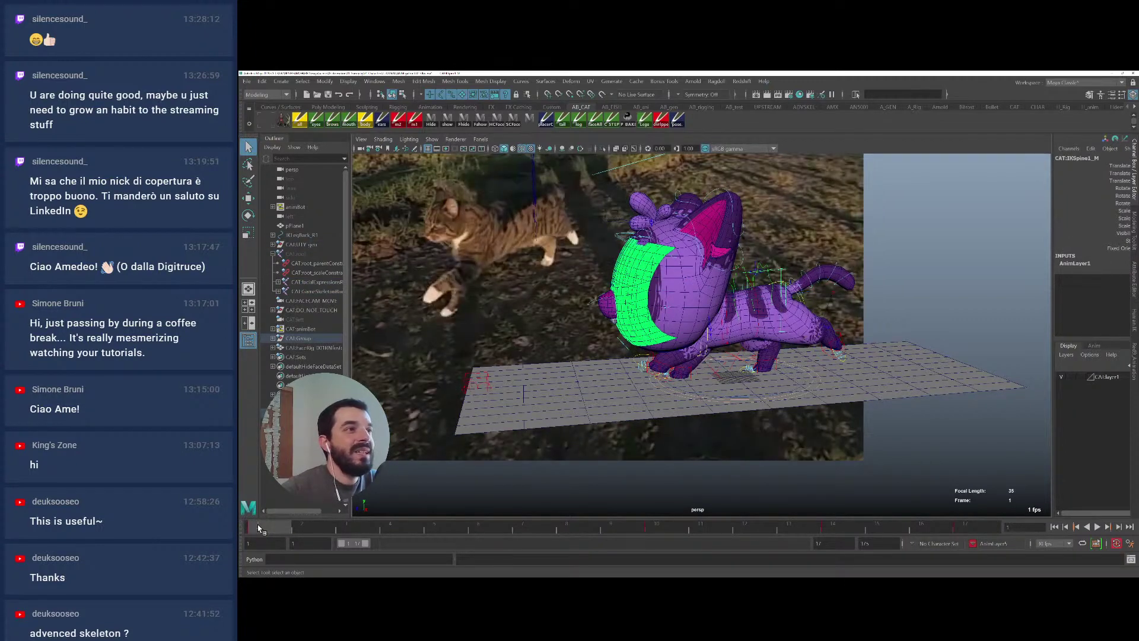
left_click(971, 527)
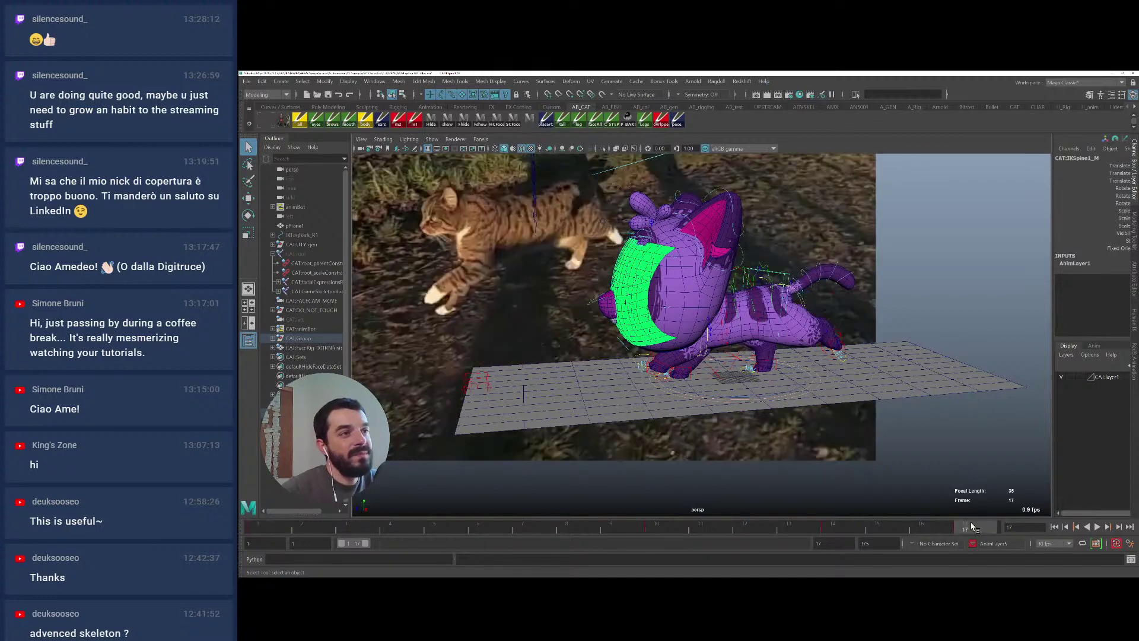
left_click(268, 527)
left_click(969, 527)
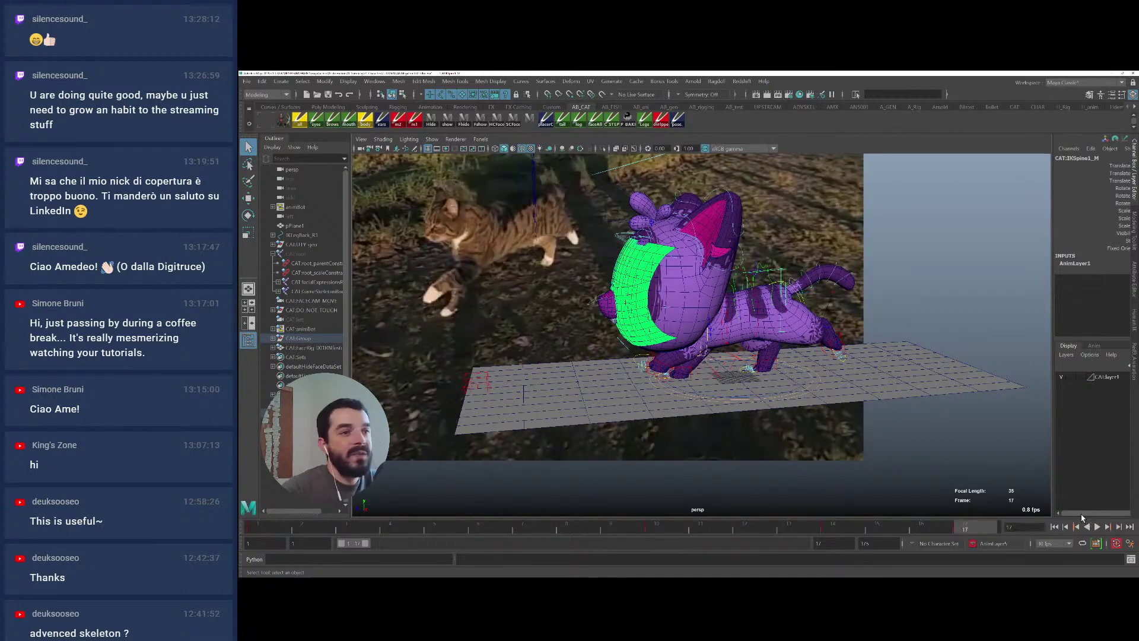
key("alt+v")
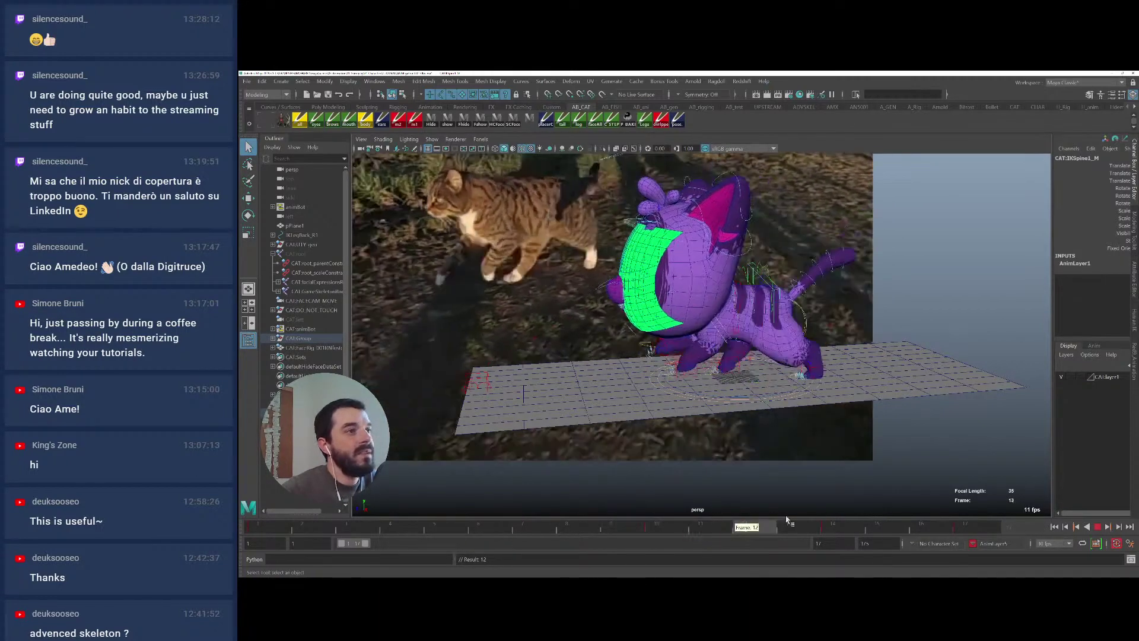
key("alt+v")
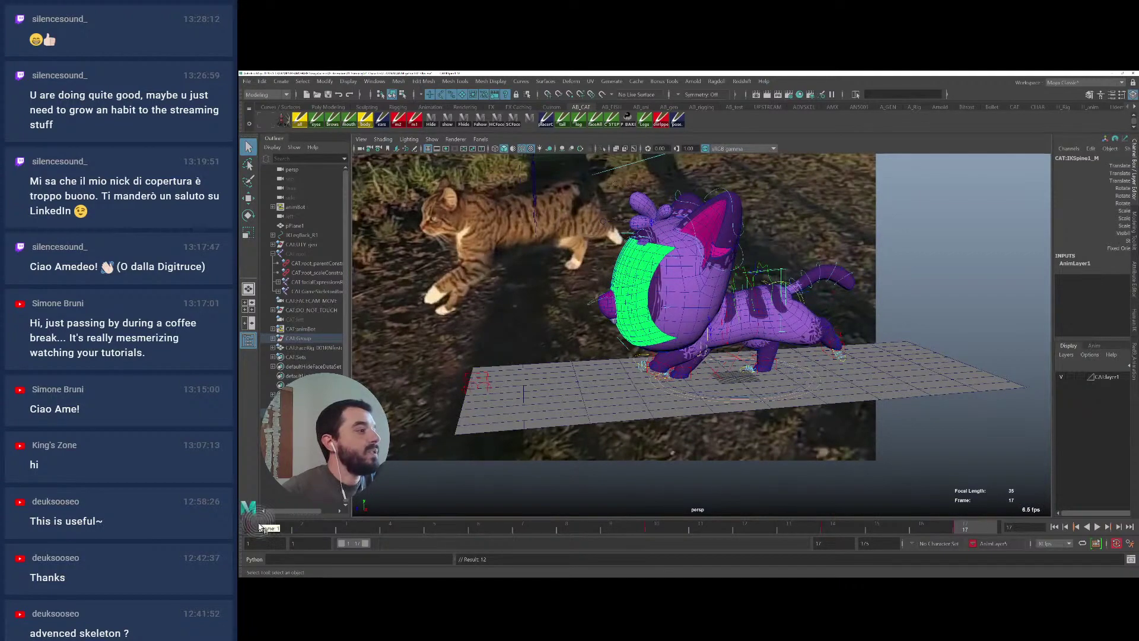
Compare frames 1 and 17 from behind the cat, select the CAT:FKHip_R control, and play the gallop from the range start
left_click(257, 526)
left_click_drag(836, 422, 732, 420, "alt")
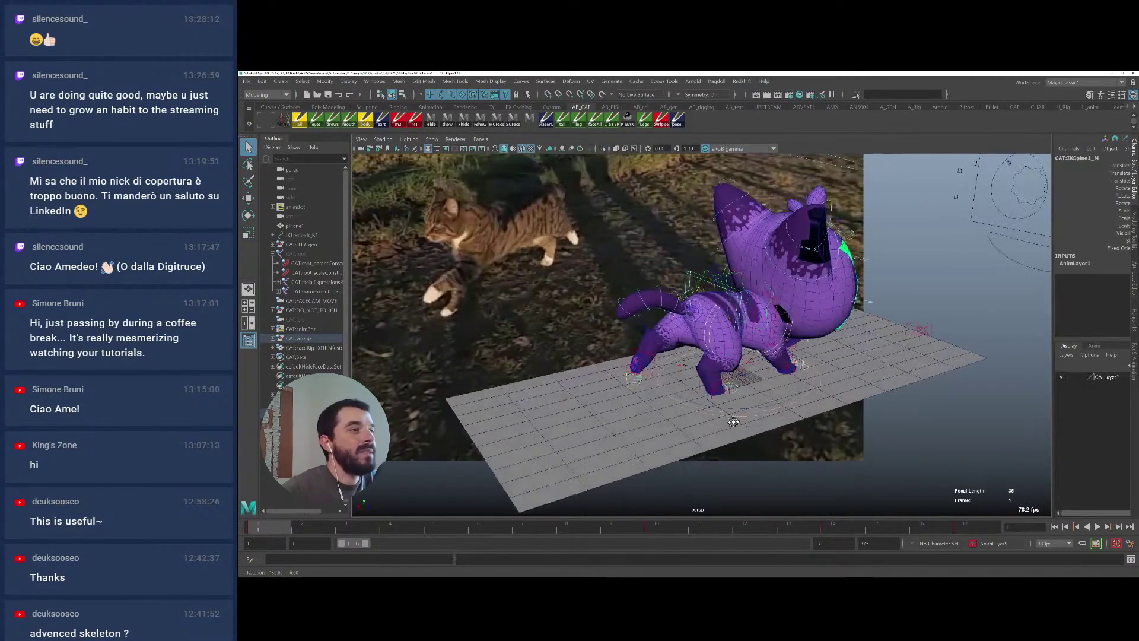
left_click(965, 530)
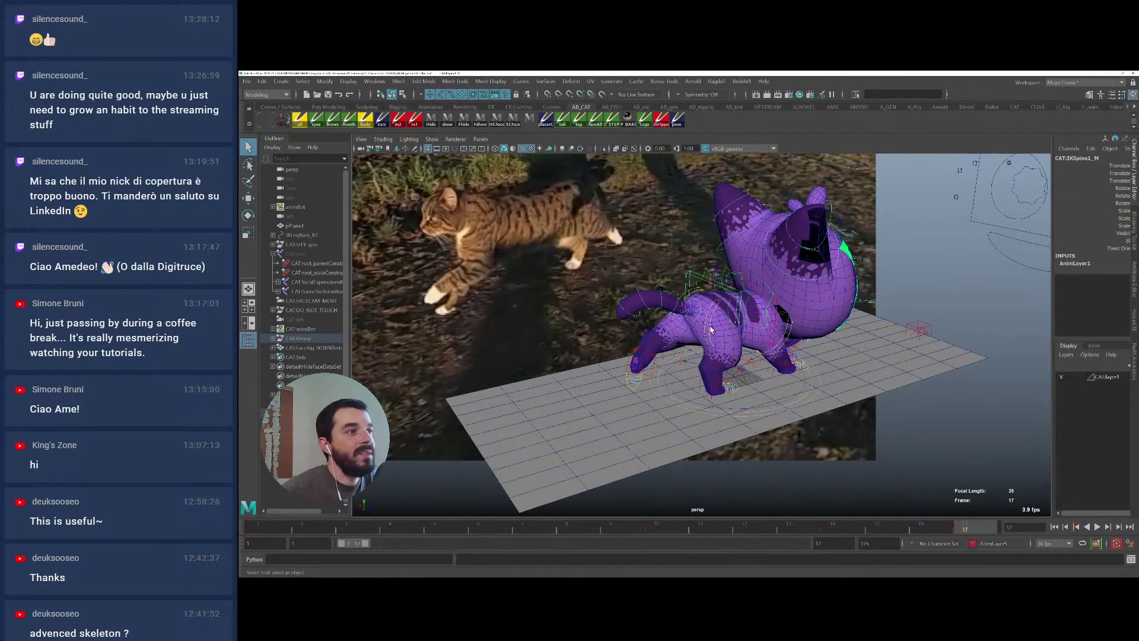
left_click(256, 527)
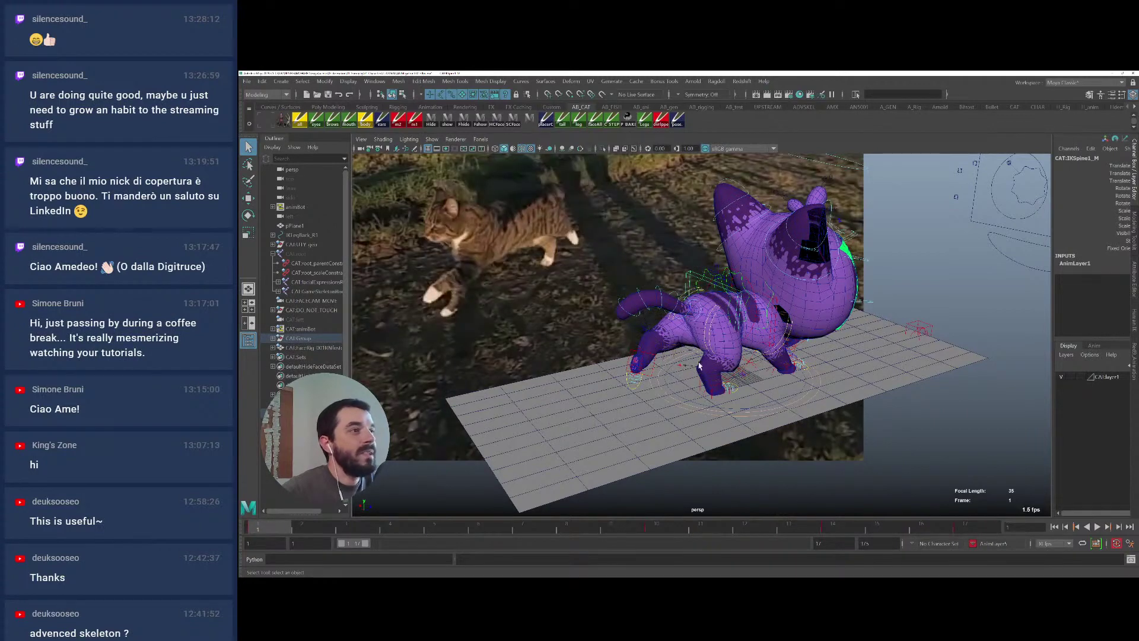
left_click(710, 331)
left_click(709, 329)
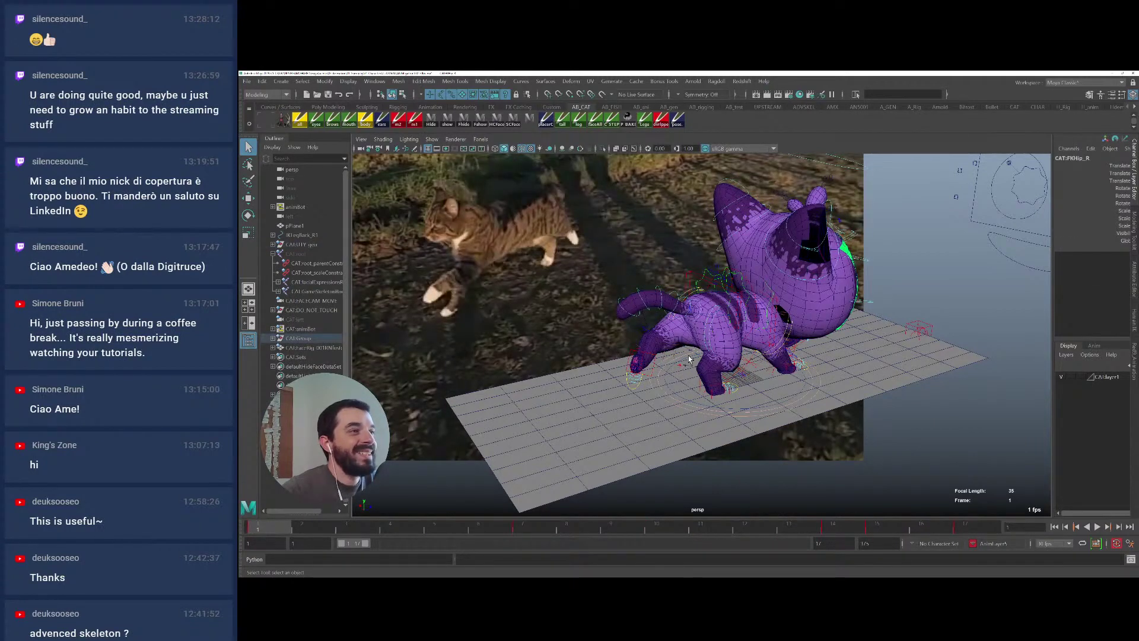
left_click(708, 334)
left_click(708, 335)
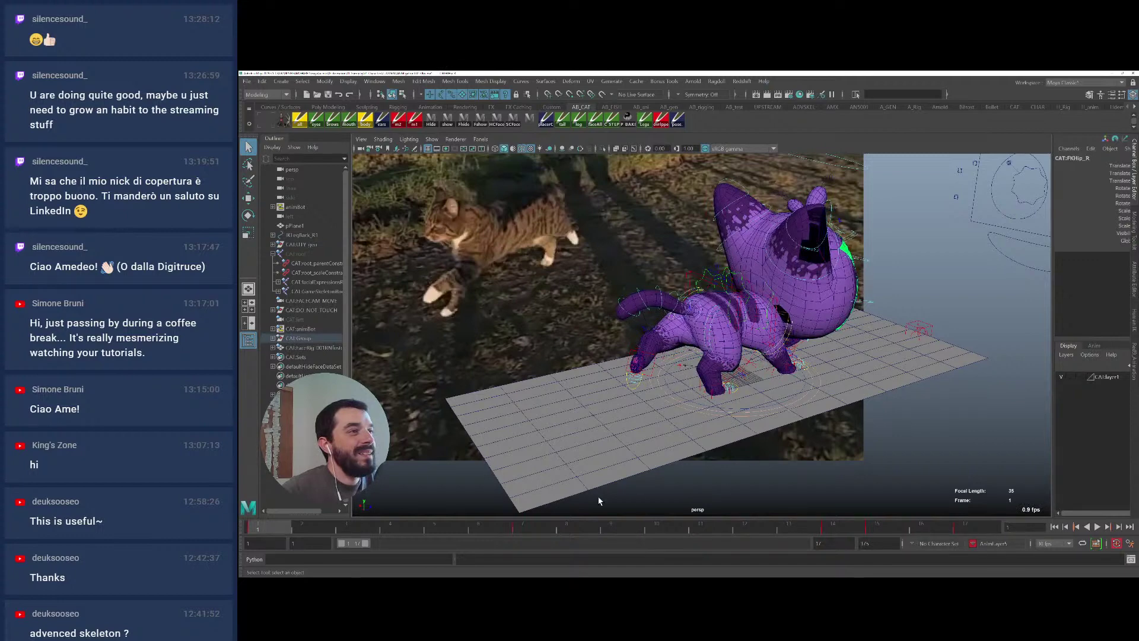
key("alt+v")
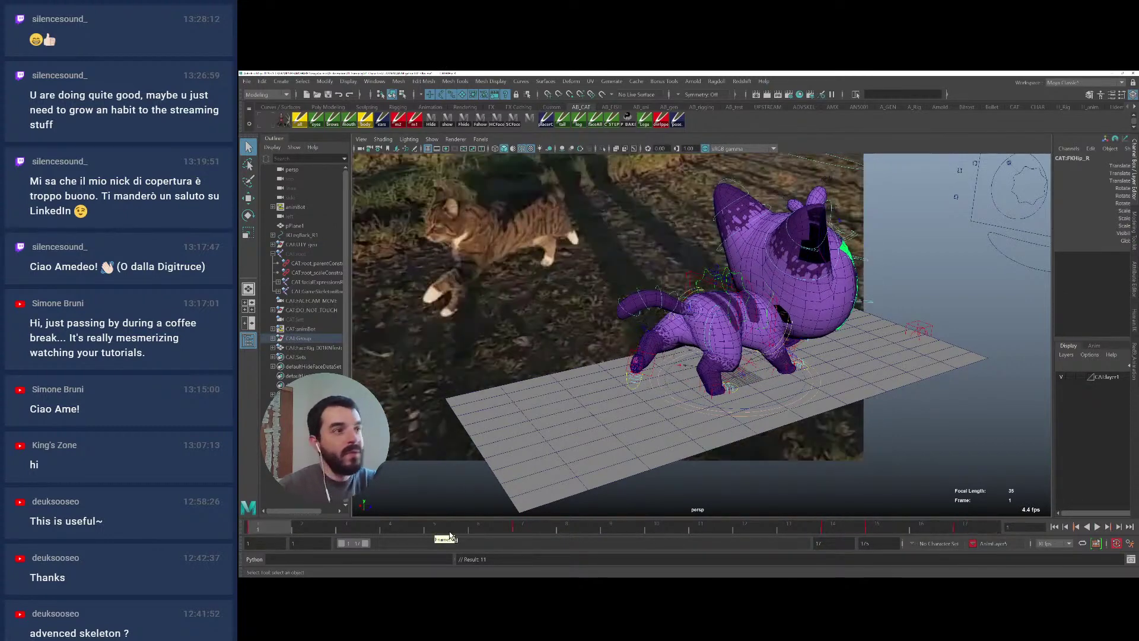
key("alt+shift+v")
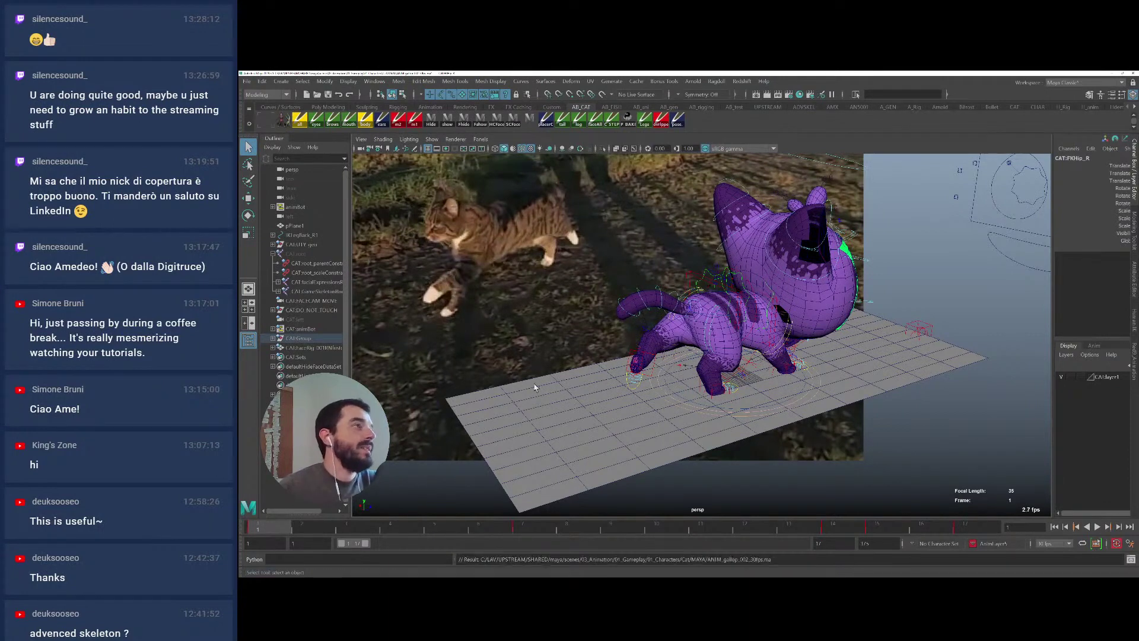
Select the CAT:root joint and limit the Outliner to showing only its object type
left_click_drag(537, 388, 637, 373, "alt")
left_click(289, 254)
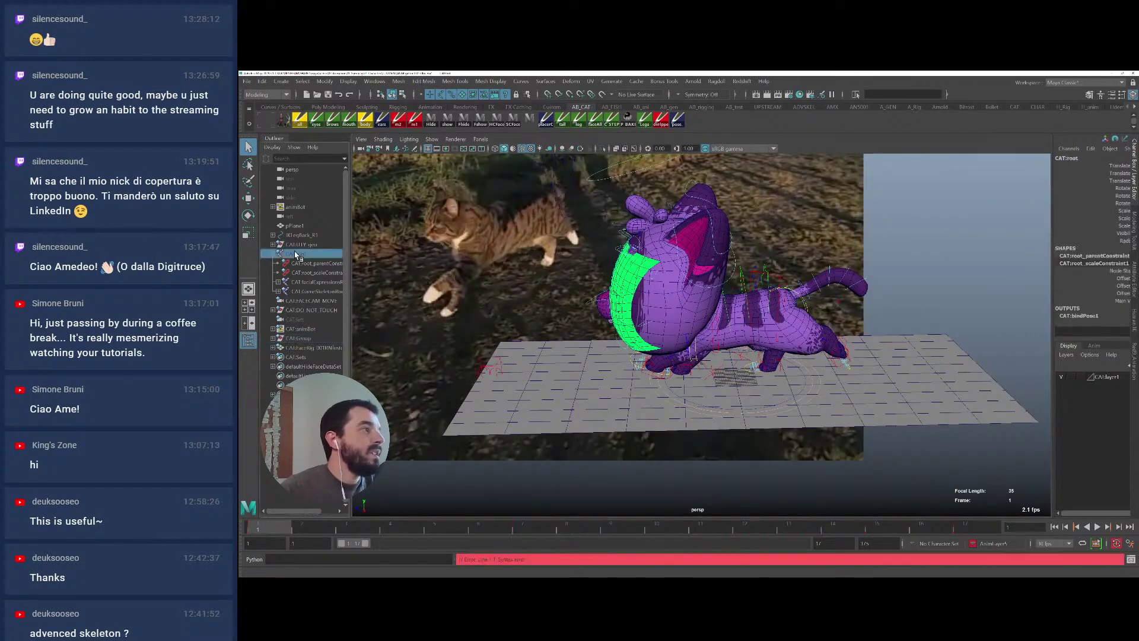
right_click(292, 257)
mouse_move(316, 303)
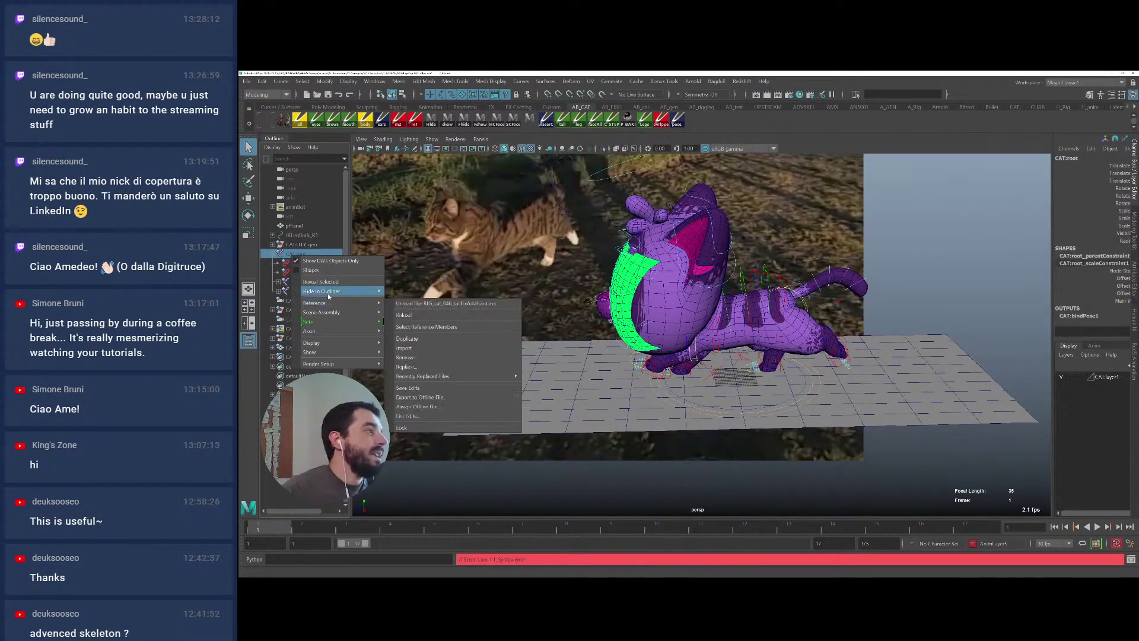
mouse_move(341, 352)
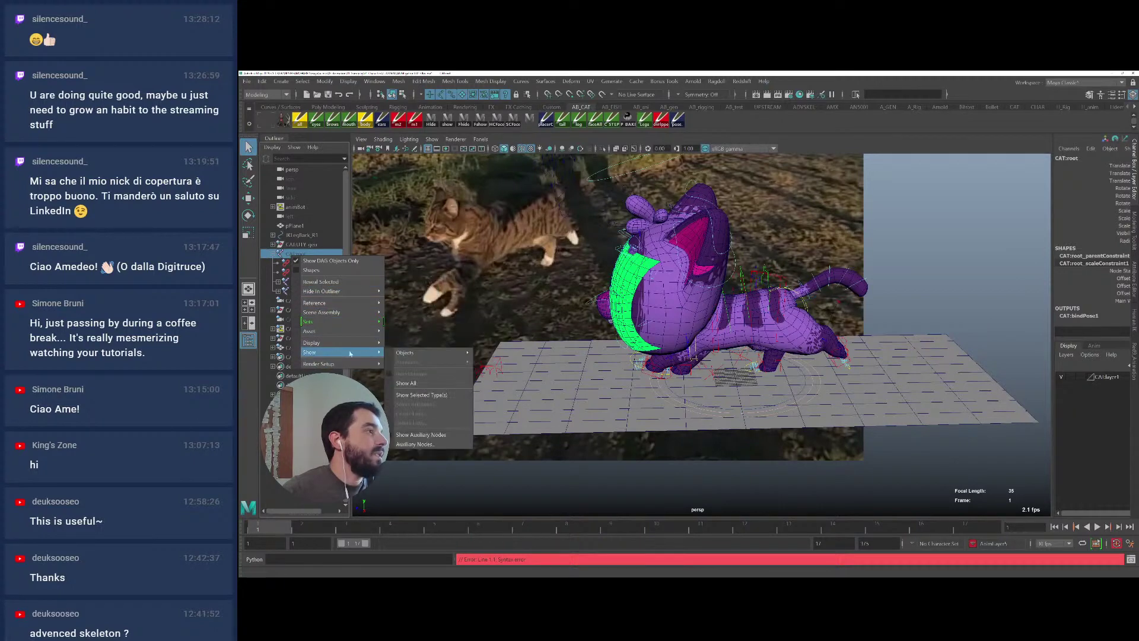
left_click(421, 395)
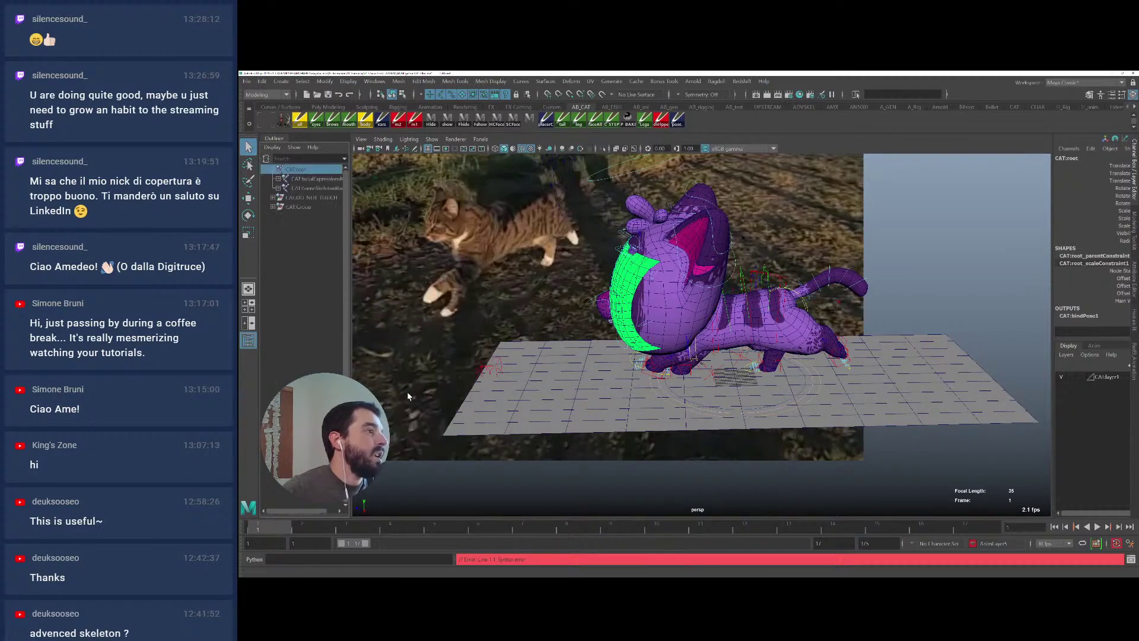
Expand the full joint hierarchy under CAT:root, collapse it again, and toggle the root joint's visibility
left_click(274, 172)
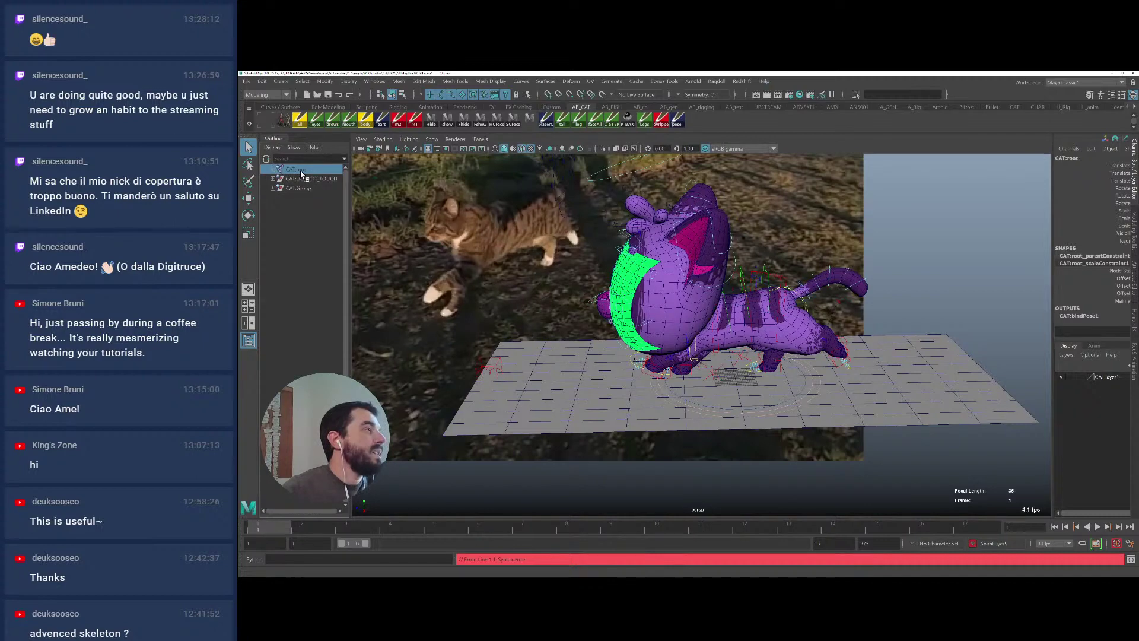
left_click(272, 170, "shift")
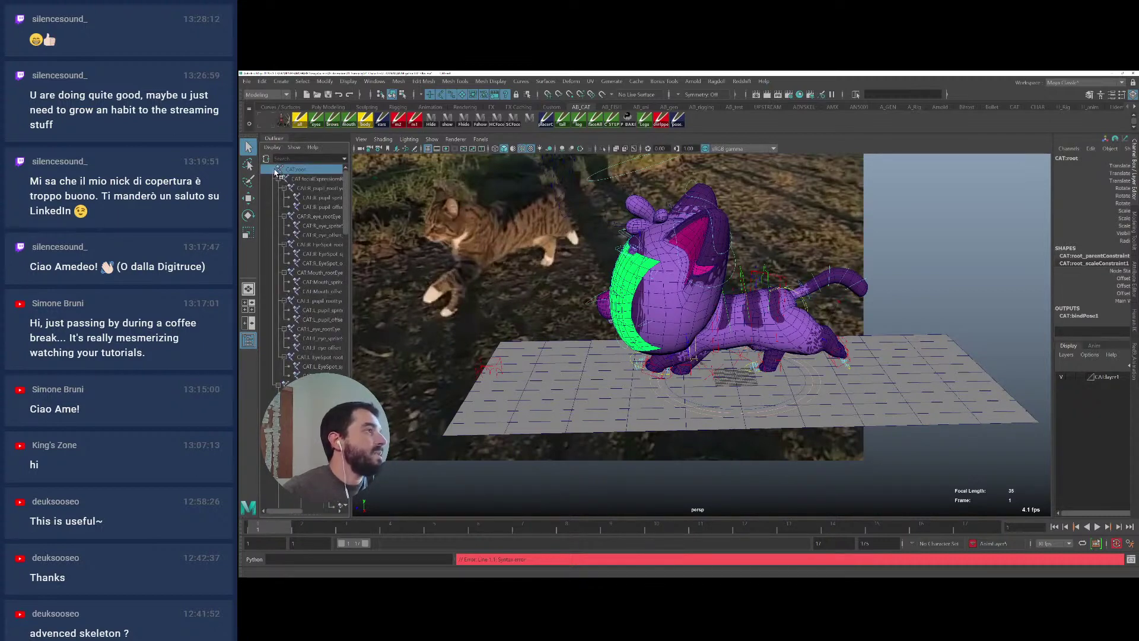
left_click(277, 172)
key("h")
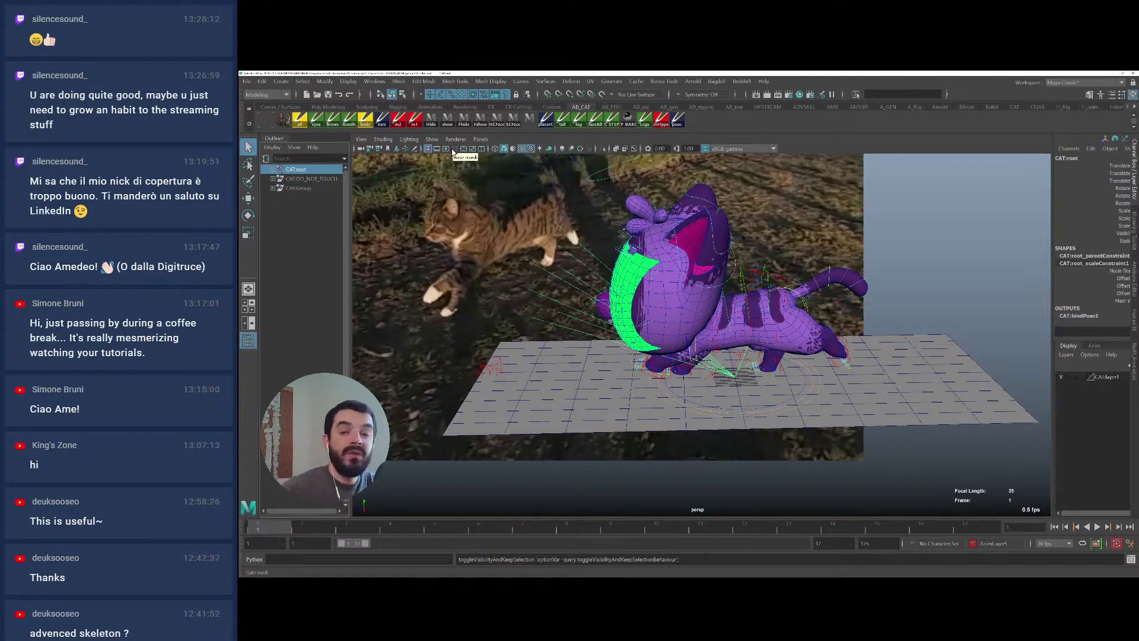
Open the Export Selection options for the root joint, bring up the FBX preset editor, and reposition and widen its window
left_click(247, 82)
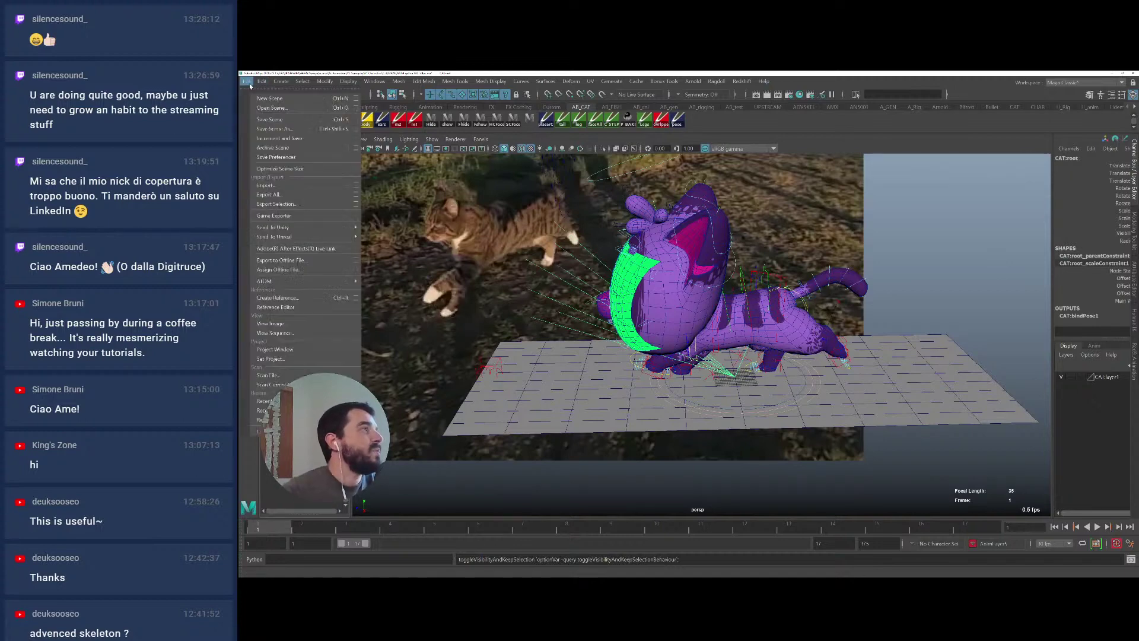
left_click(356, 204)
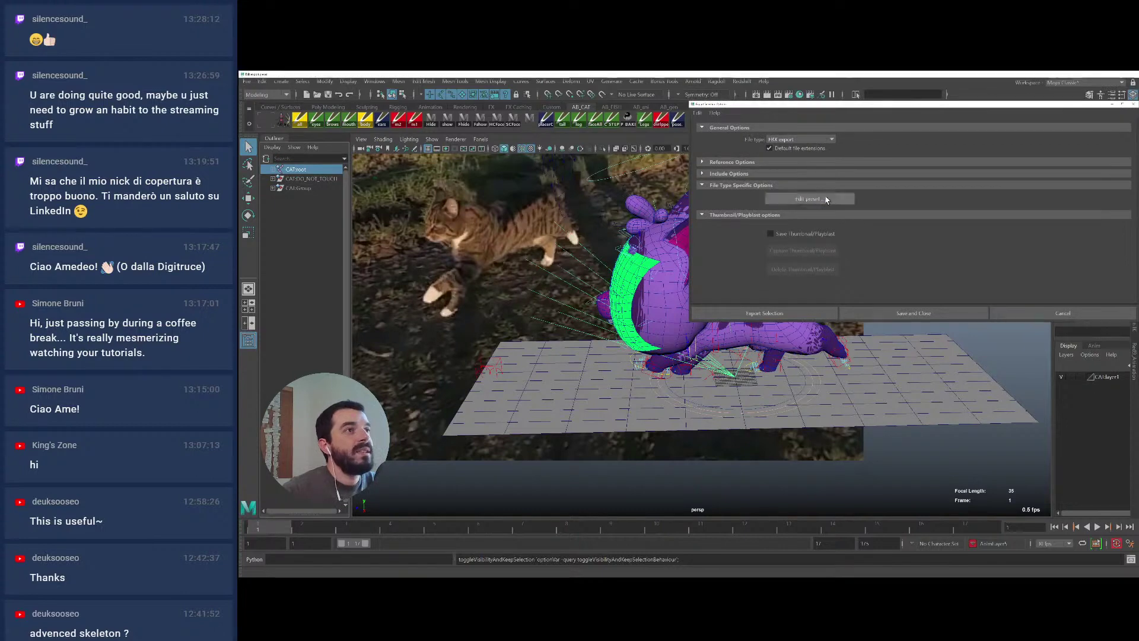
left_click(810, 199)
left_click_drag(371, 75, 532, 137)
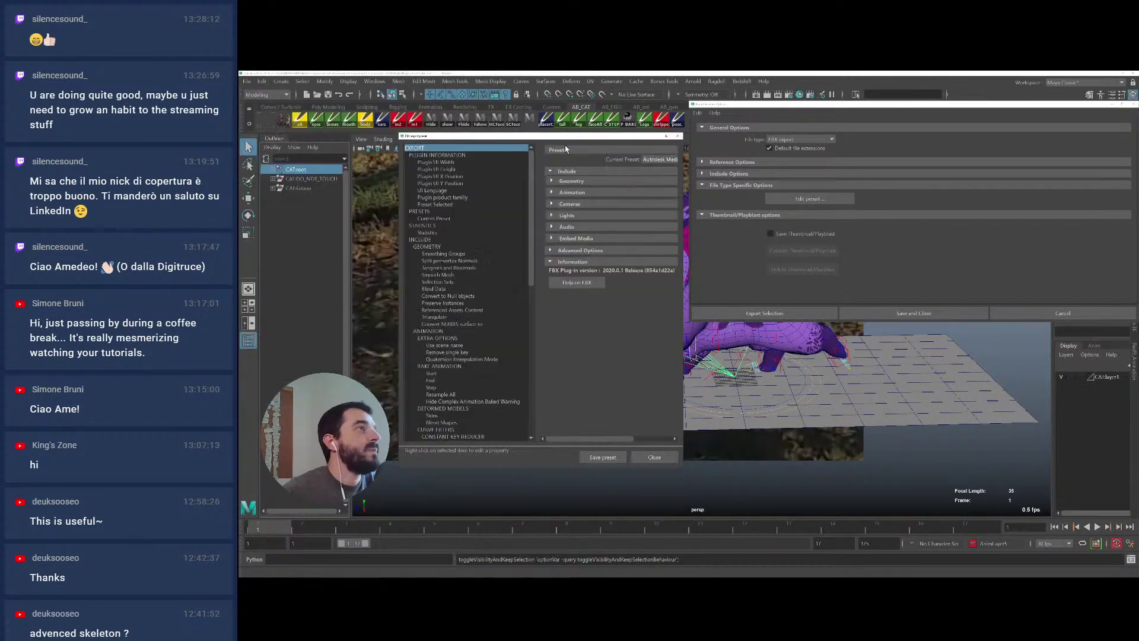
left_click_drag(682, 179, 774, 187)
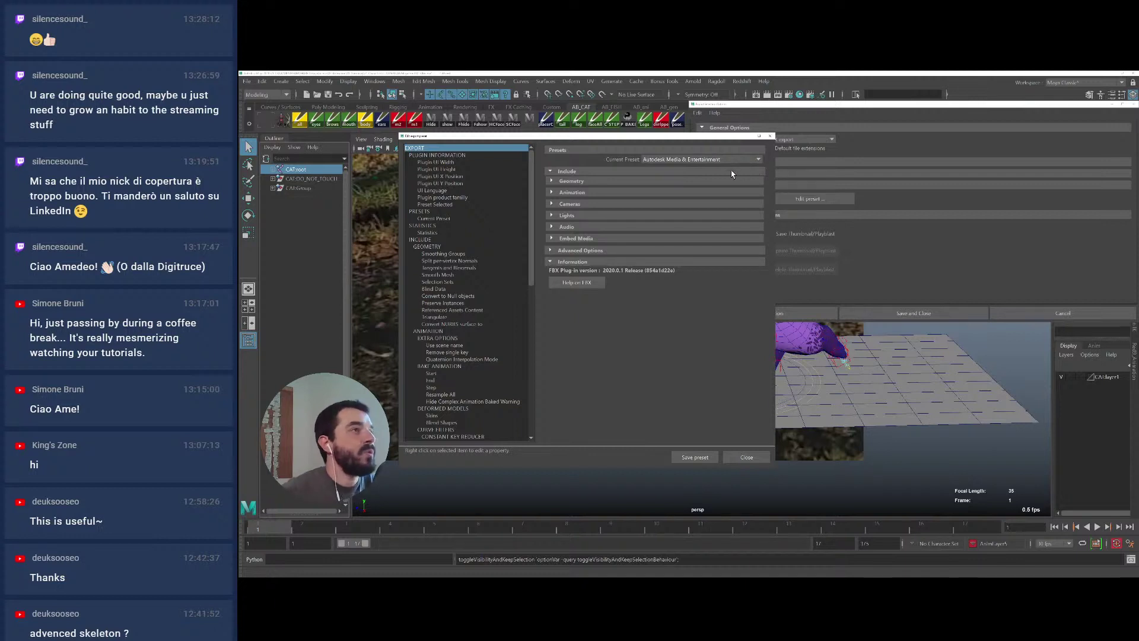
Load the UPSTREAM_JOINTANIM preset for the FBX export and expand its Bake Animation settings
left_click(705, 163)
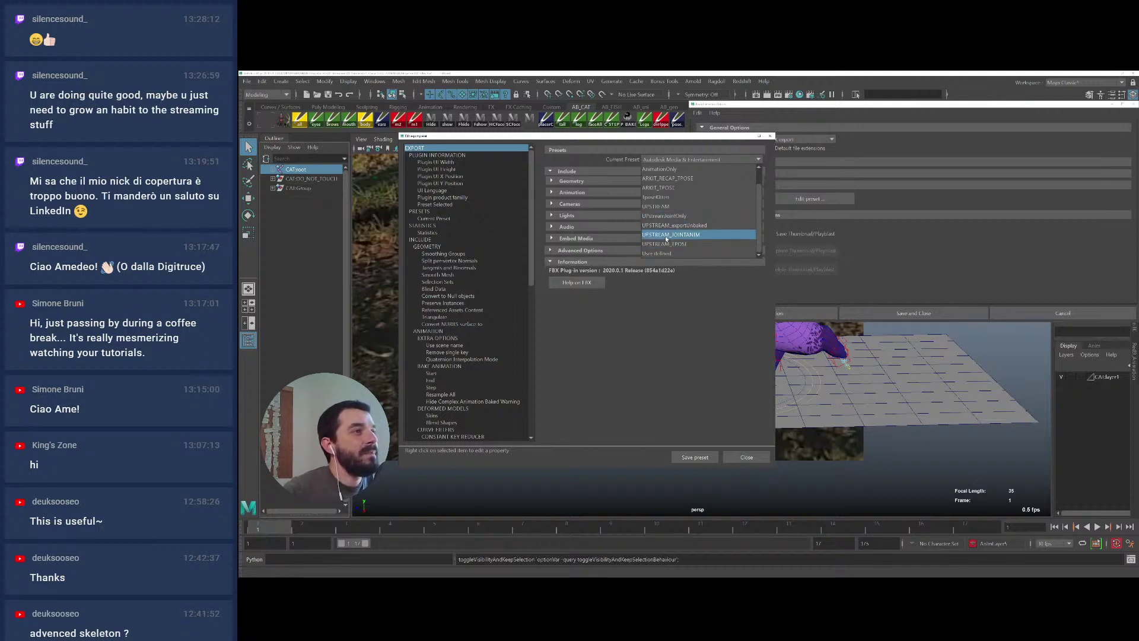
left_click(665, 235)
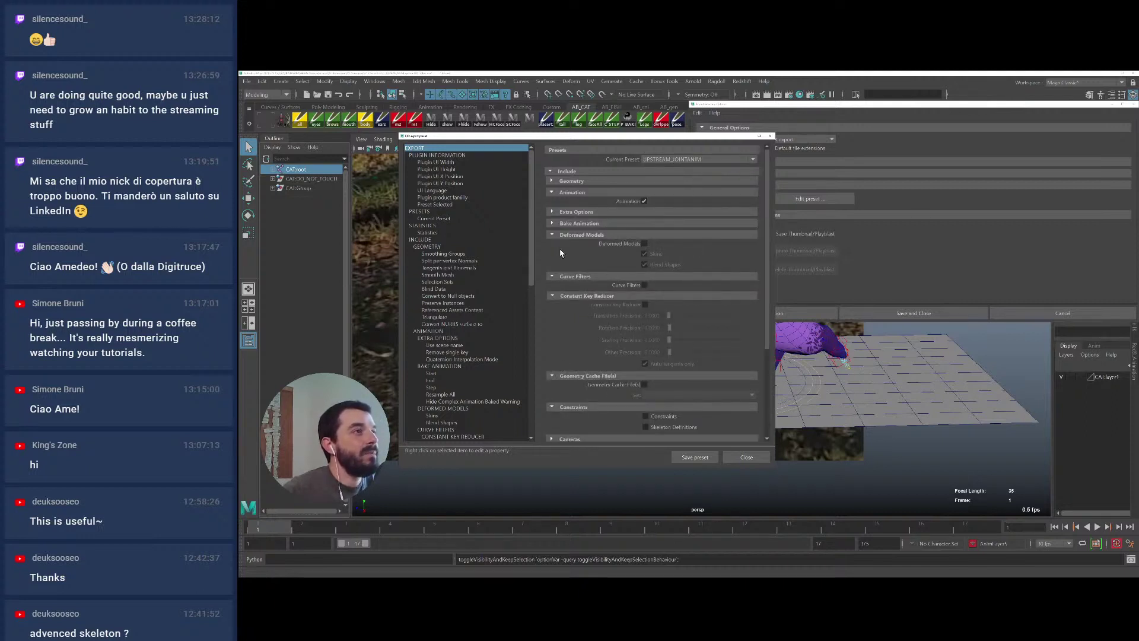
left_click(552, 223)
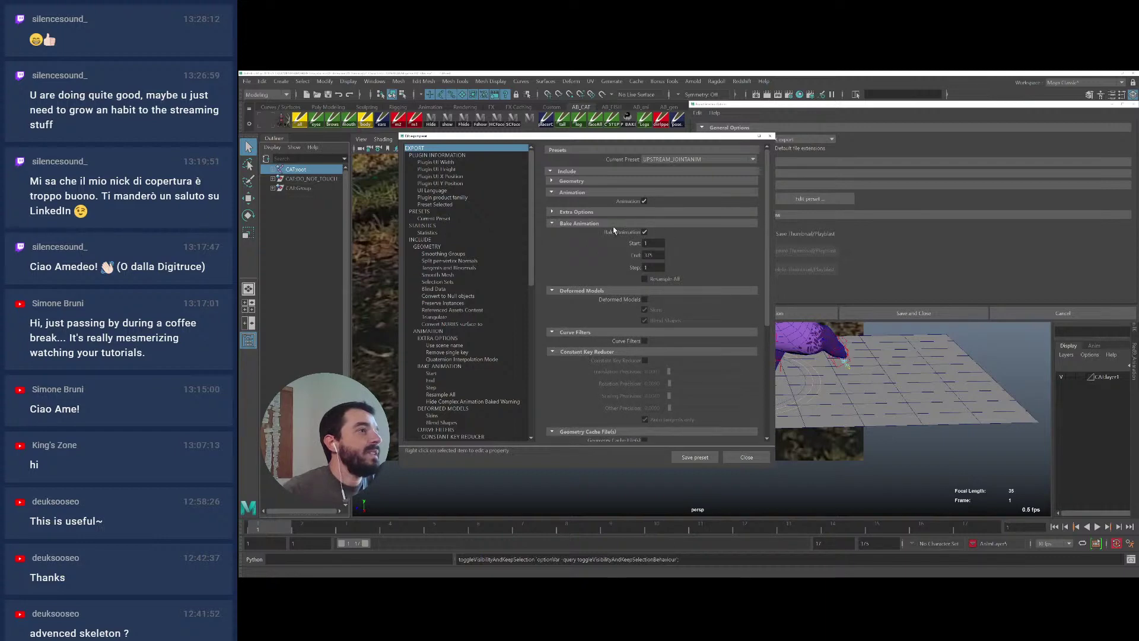
Set the FBX preset's bake animation end frame to 17 and the scene's animation end time to 17
double_click(650, 255)
type("1")
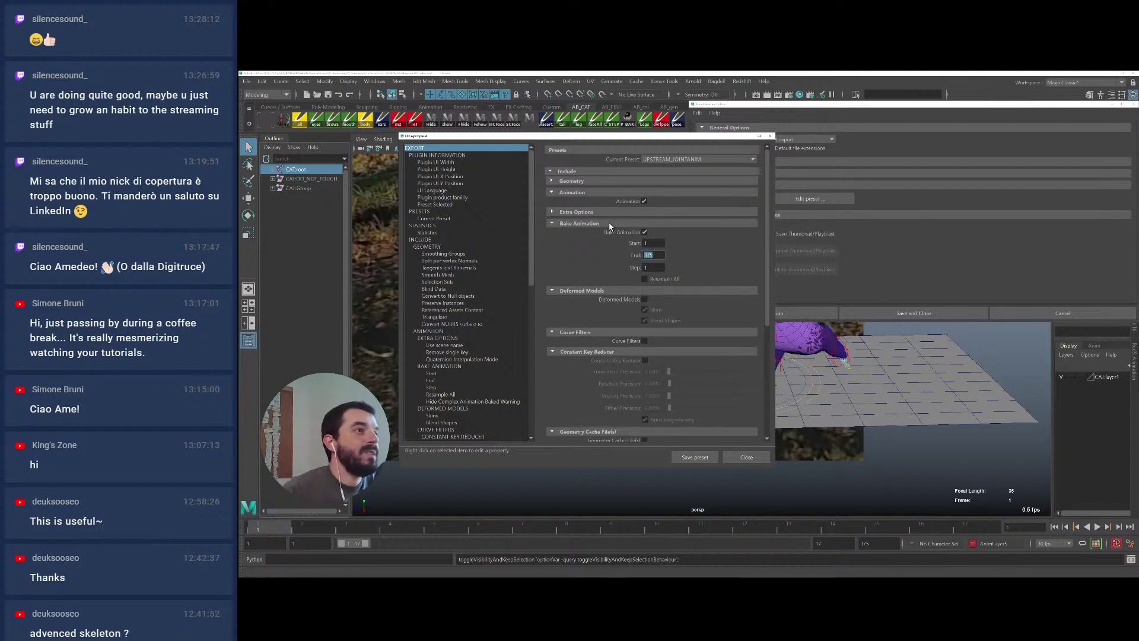
double_click(877, 543)
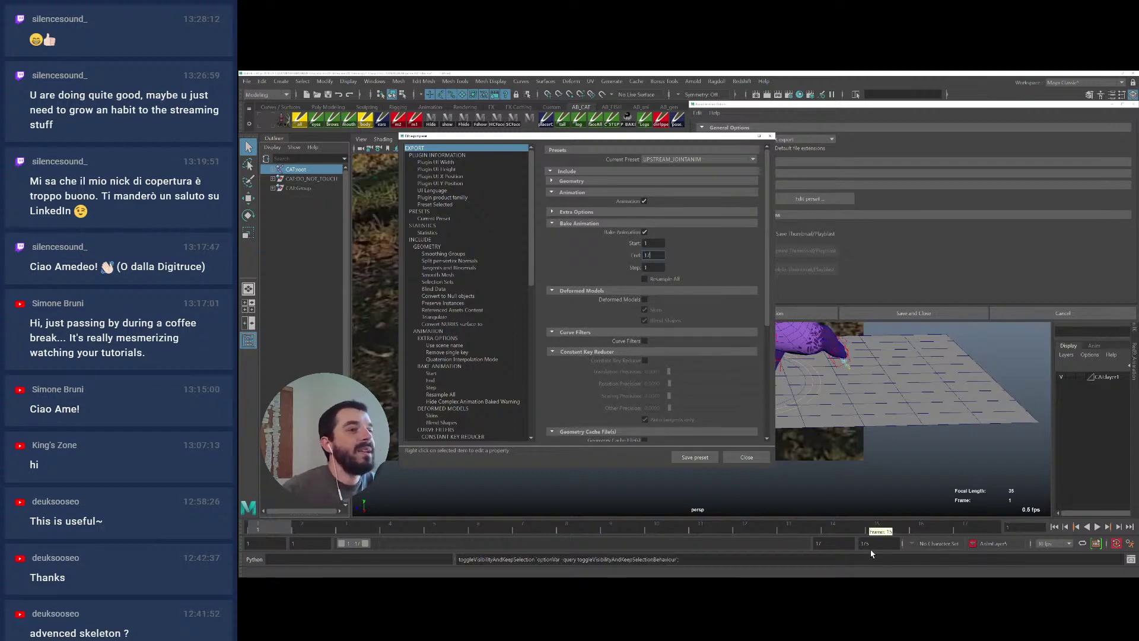
type("17")
key("Return")
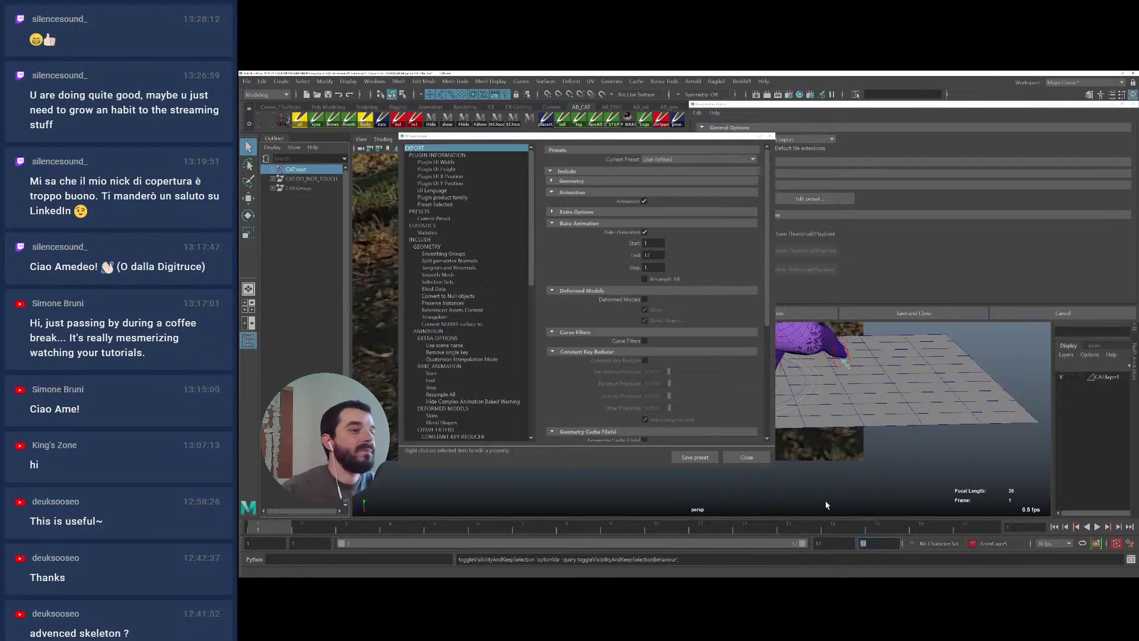
Check the unit conversion options of the FBX preset, and proceed to exporting the selected root
scroll(597, 301, "down", 5)
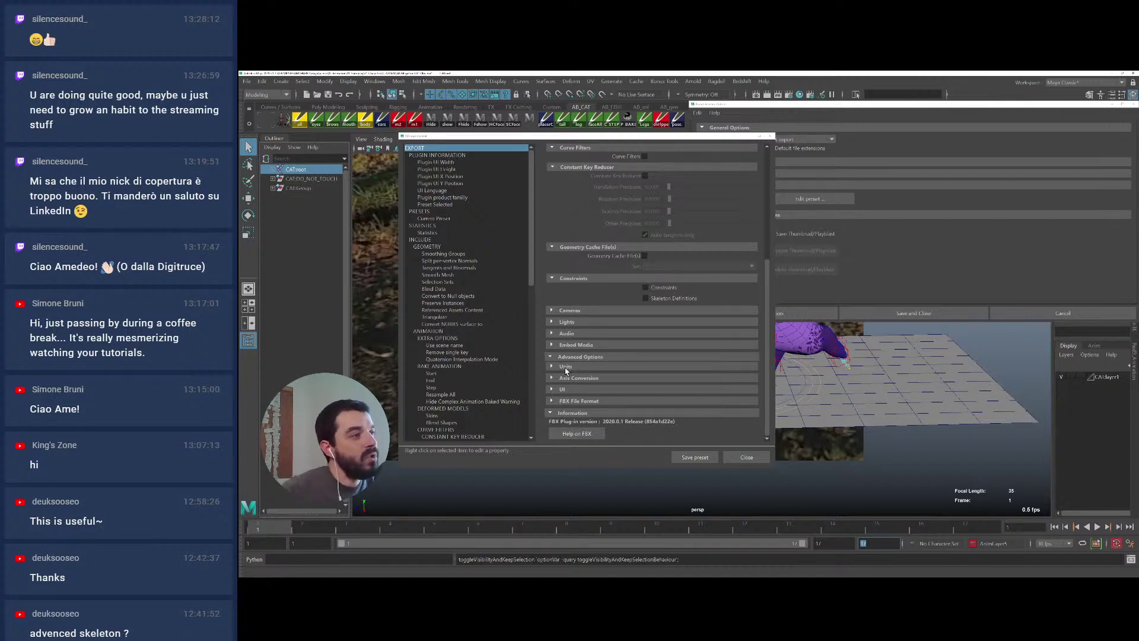
left_click(552, 367)
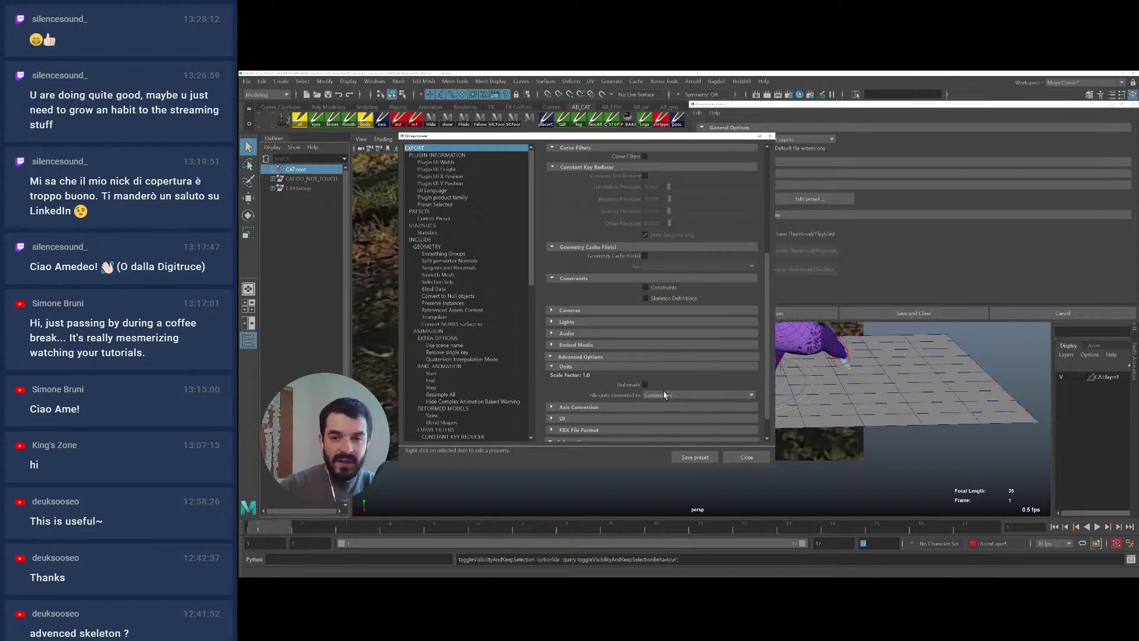
left_click(745, 457)
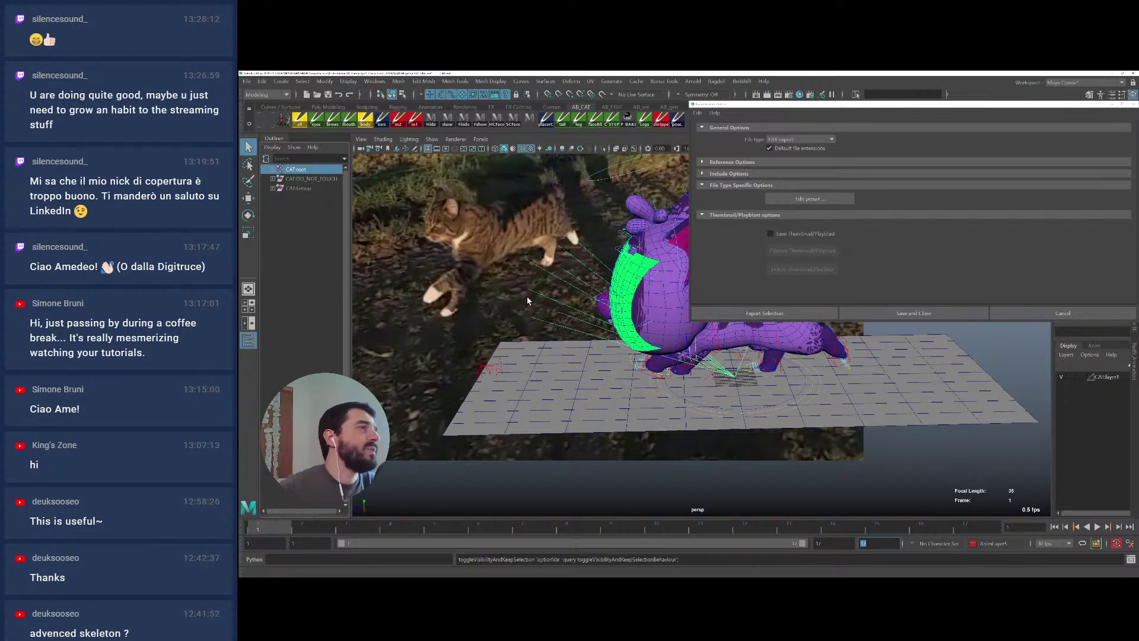
left_click(757, 312)
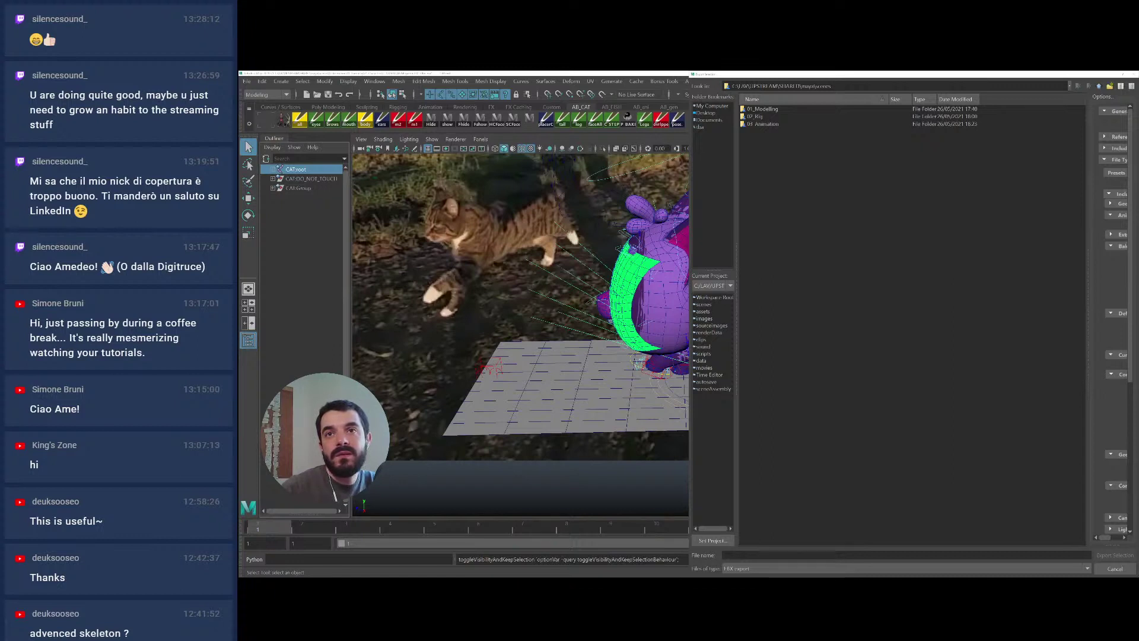
left_click_drag(1138, 182, 510, 182)
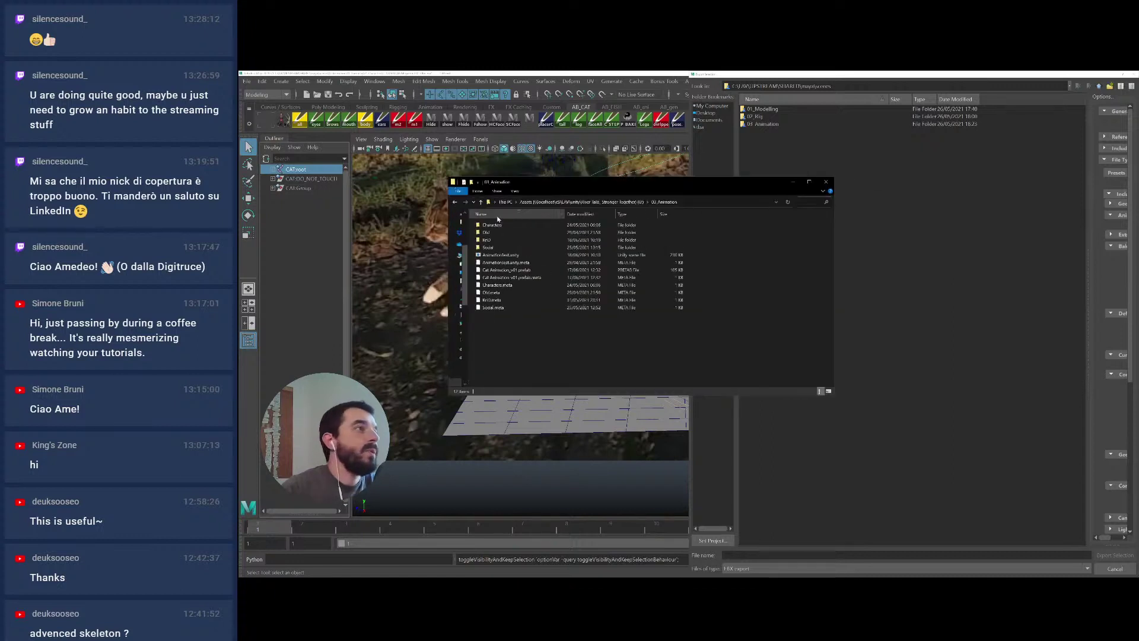
double_click(495, 225)
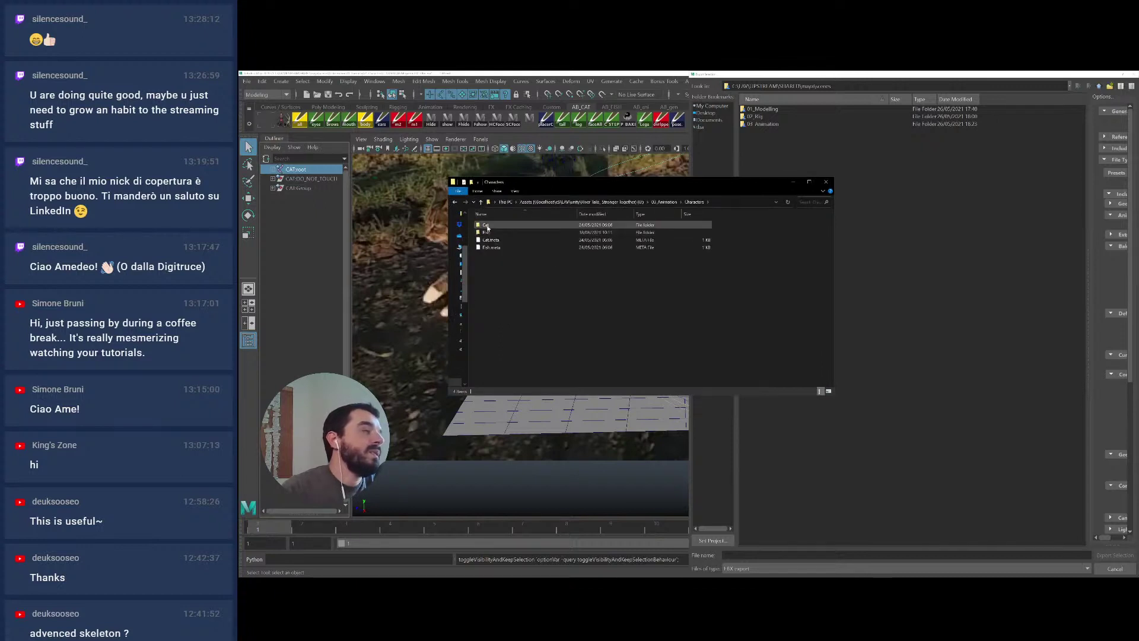
double_click(487, 225)
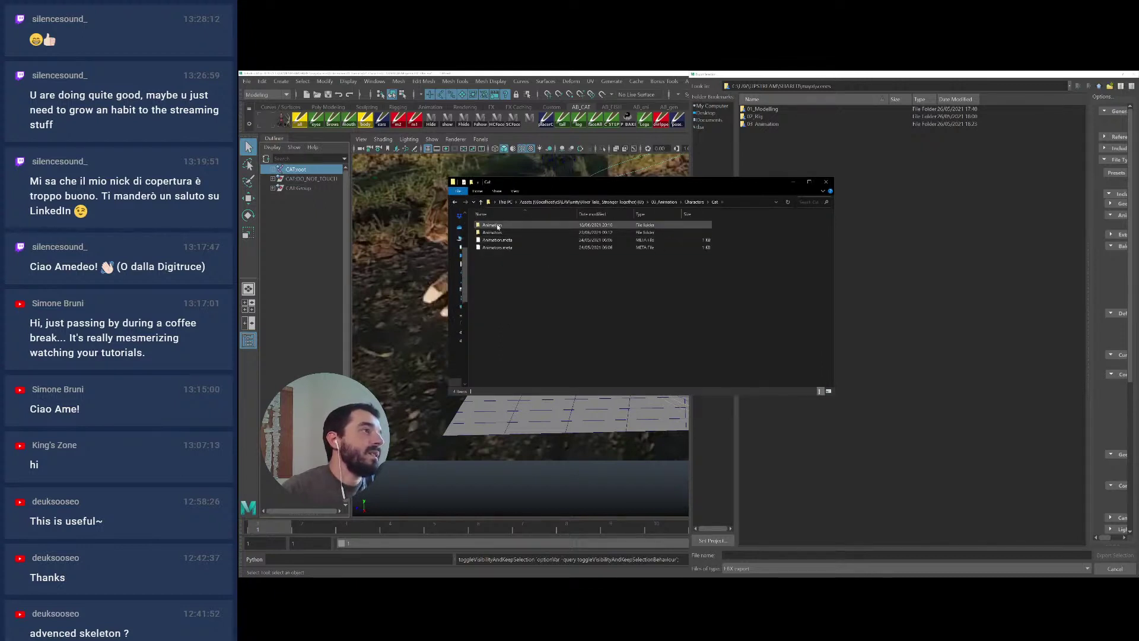
double_click(496, 226)
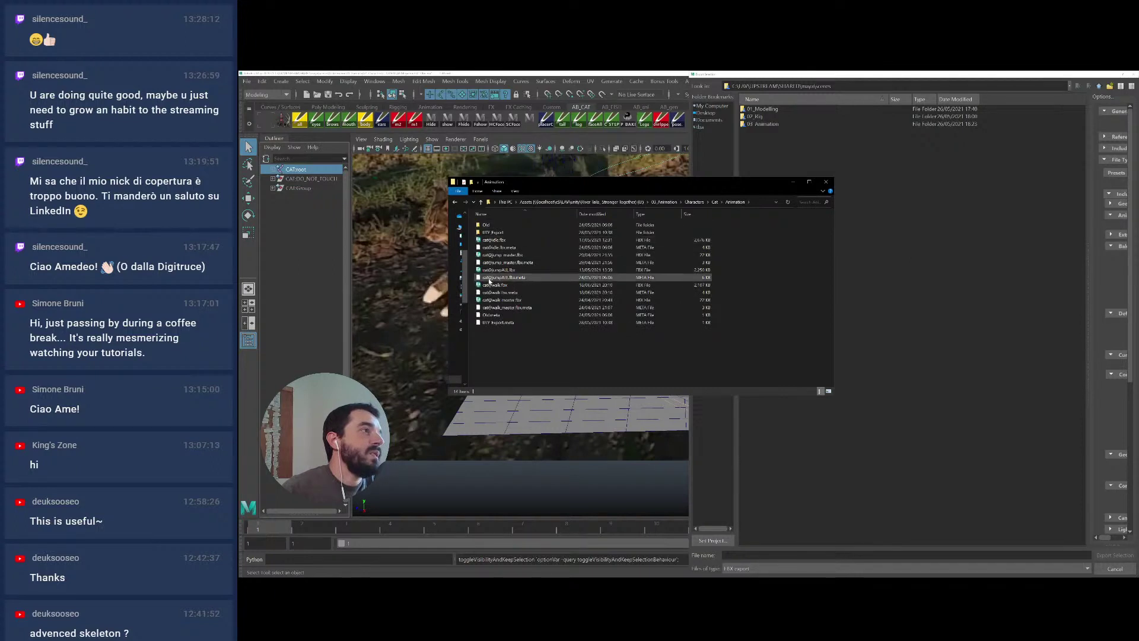
left_click(490, 286)
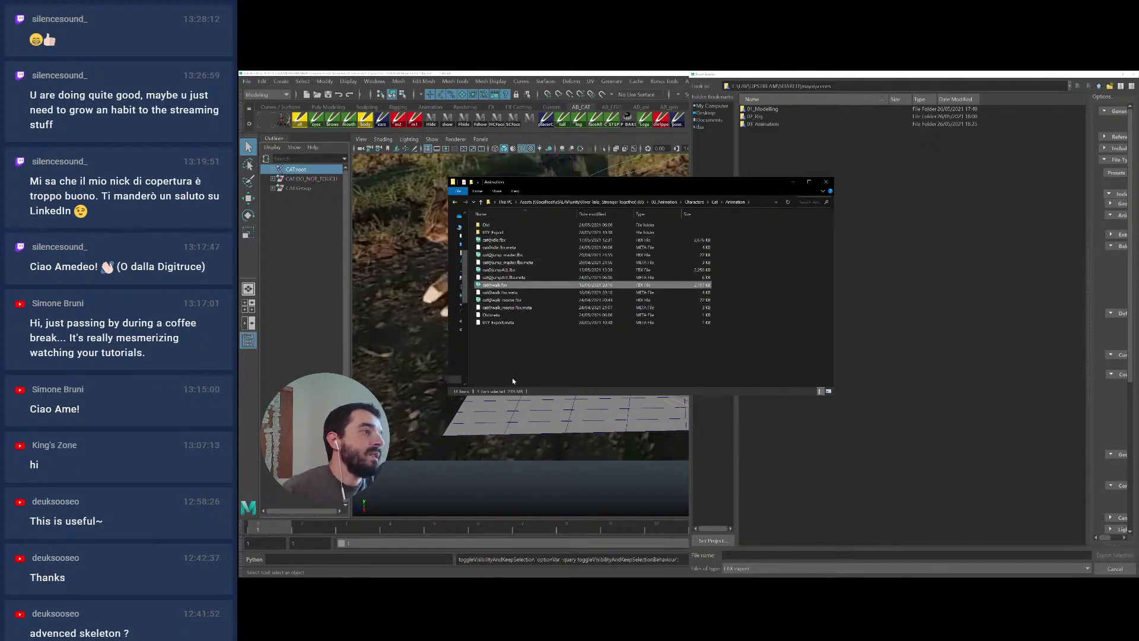
Copy the Cat Animation folder's path and open that folder in the export dialog
left_click(751, 200)
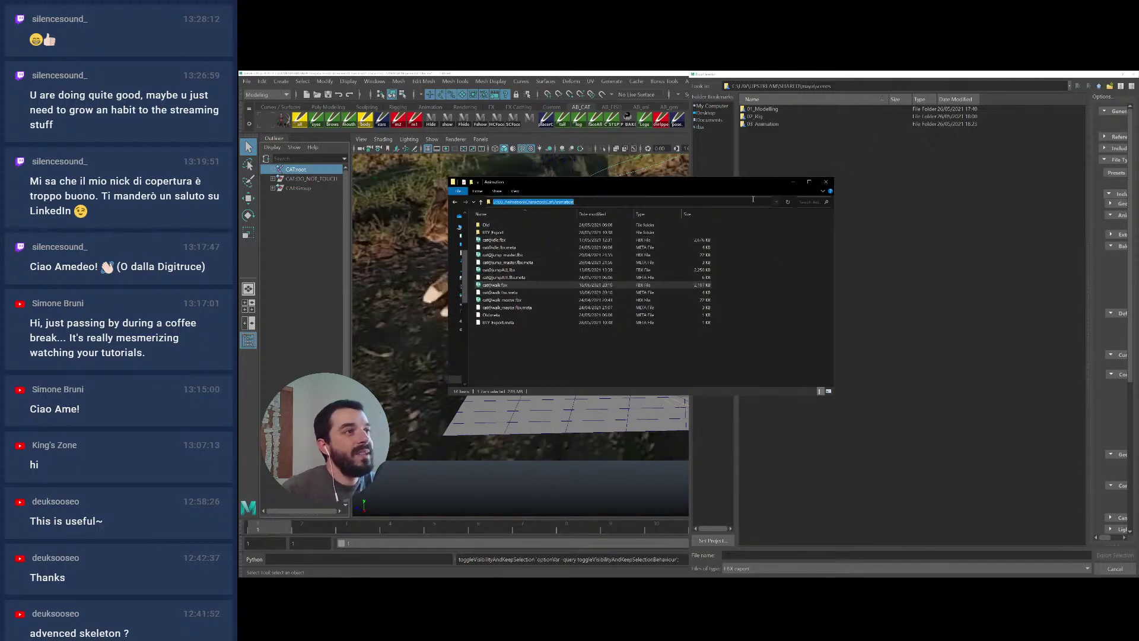
key("ctrl+c")
left_click(765, 555)
key("ctrl+v")
key("Return")
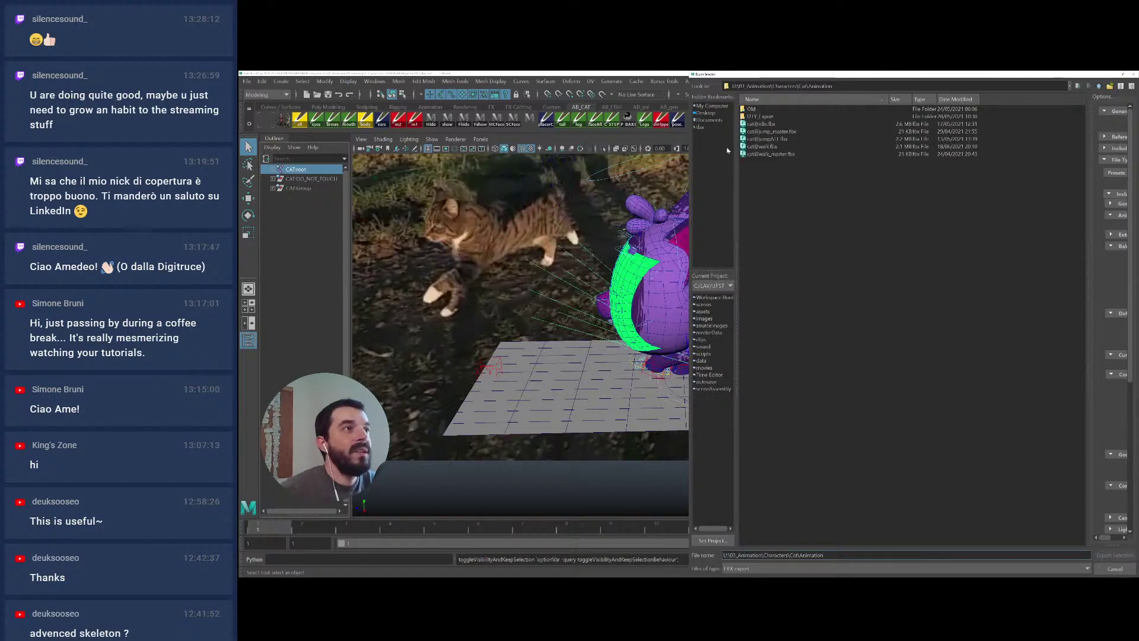
double_click(764, 147)
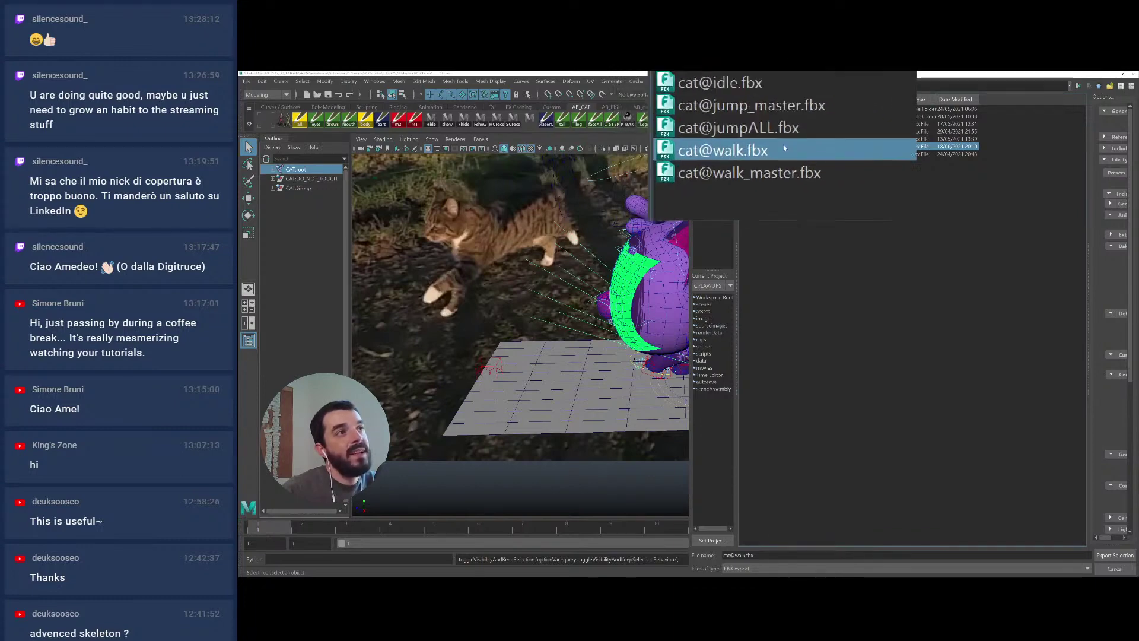
double_click(738, 556)
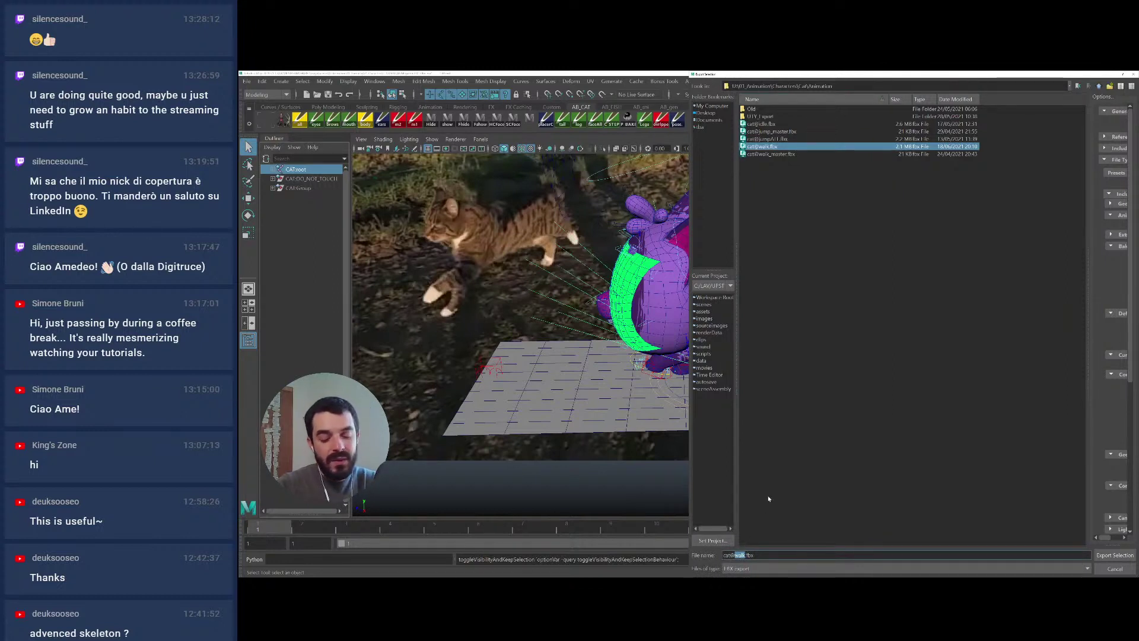
type("run")
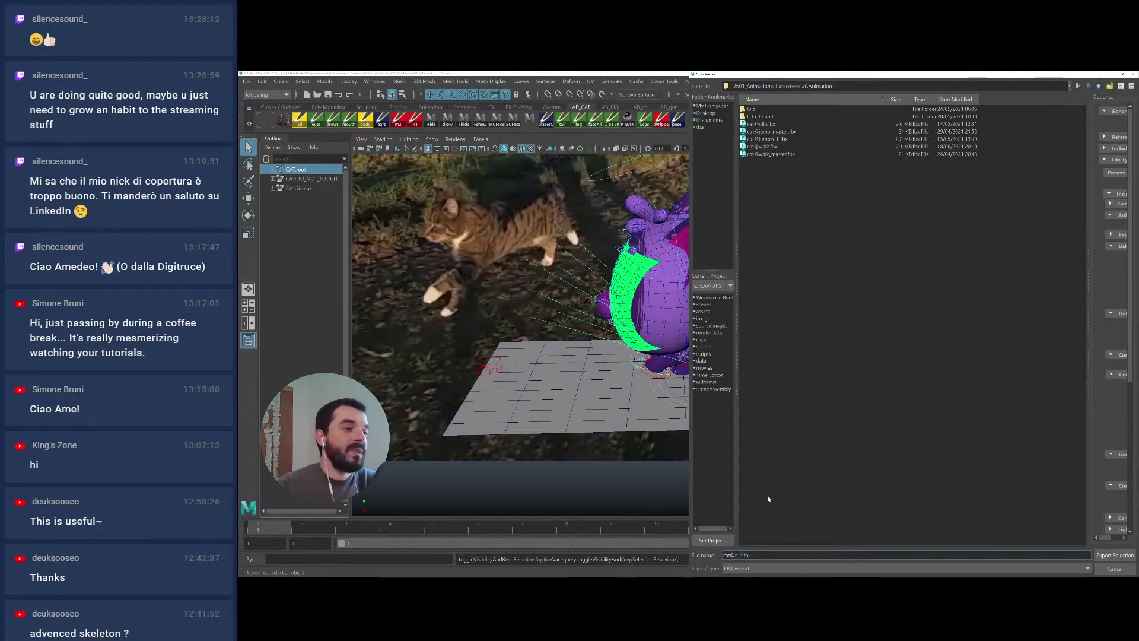
left_click(1102, 557)
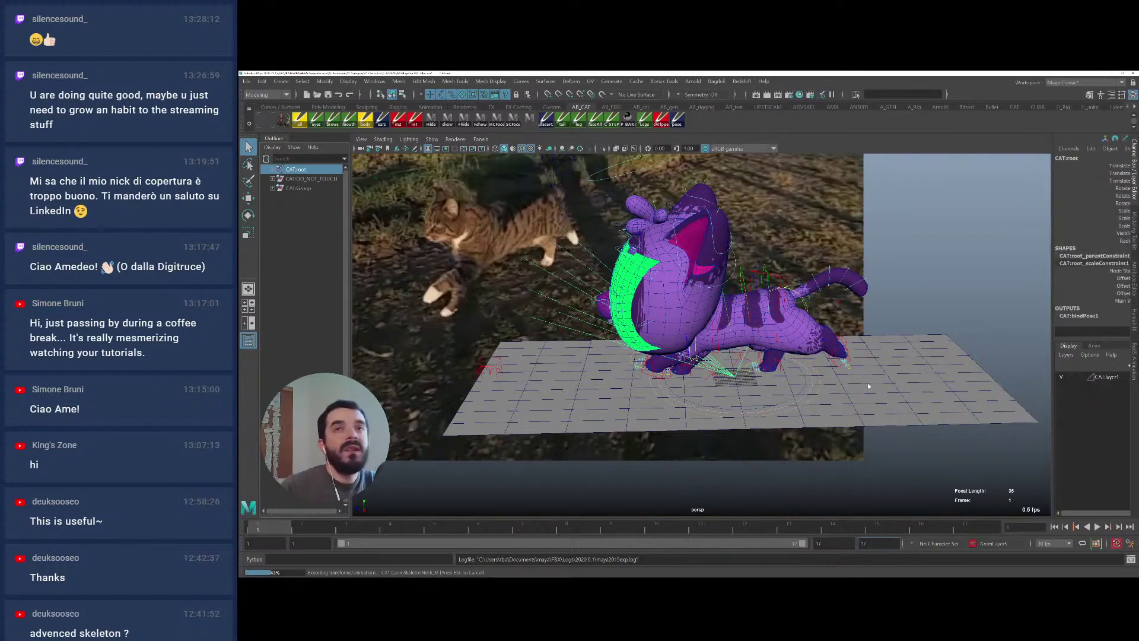
Check the export folder and the nodes affected by the Zero Scale Value warning, and close the warnings report
key("alt+Tab")
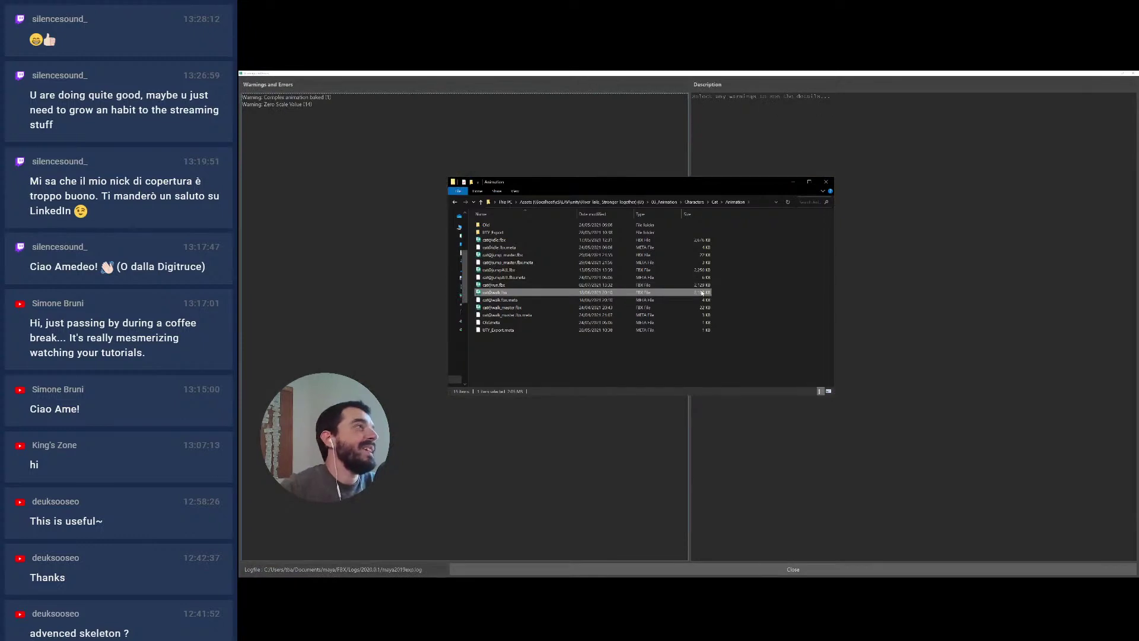
left_click(279, 104)
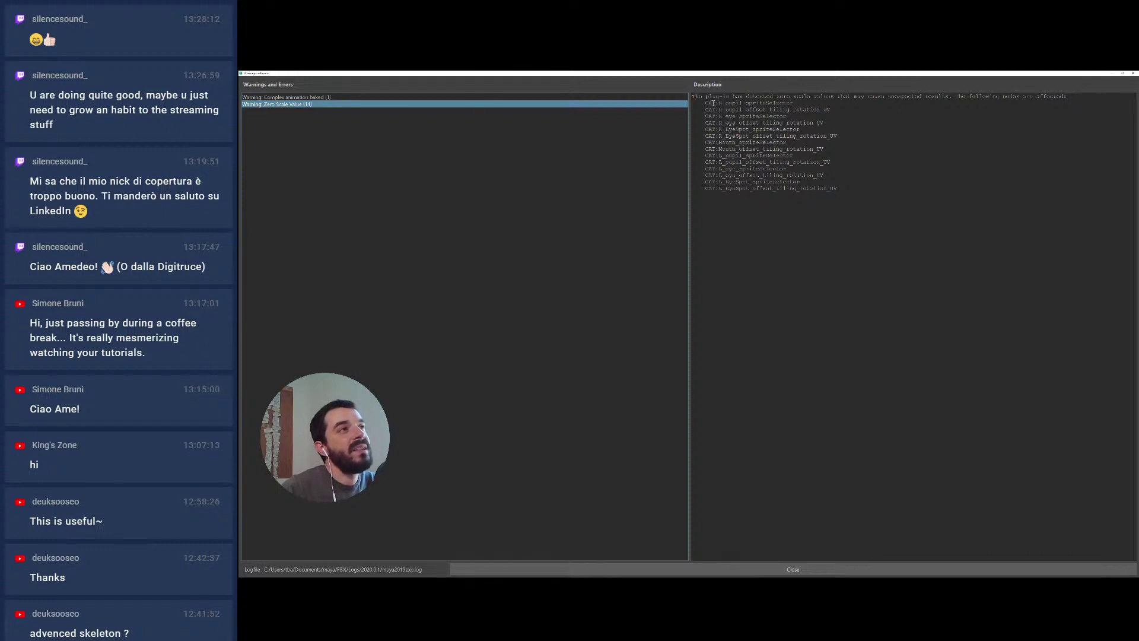
left_click_drag(713, 103, 826, 196)
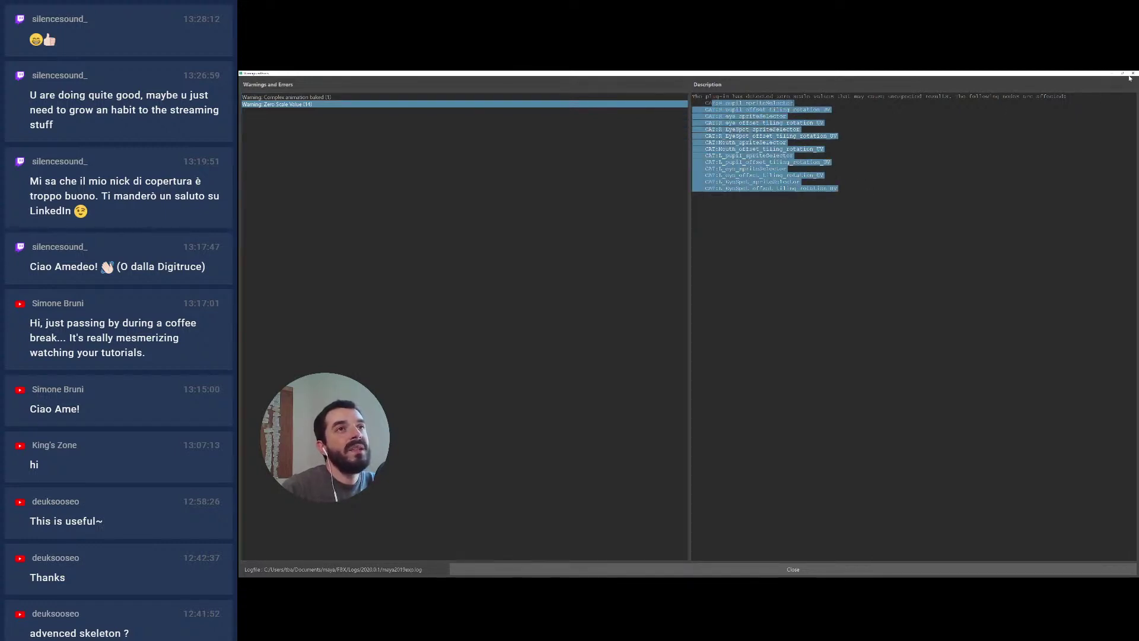
left_click(1131, 75)
Load the RIG_universalFace_001.ma face rig reference in the Reference Editor and close the editor
left_click(247, 81)
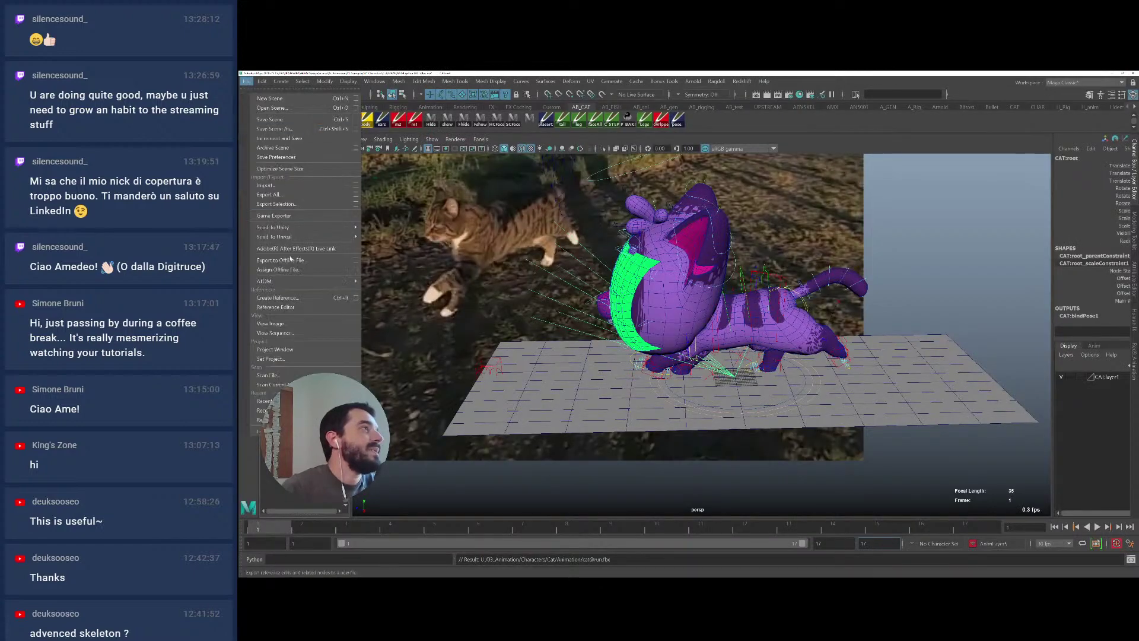
left_click(297, 308)
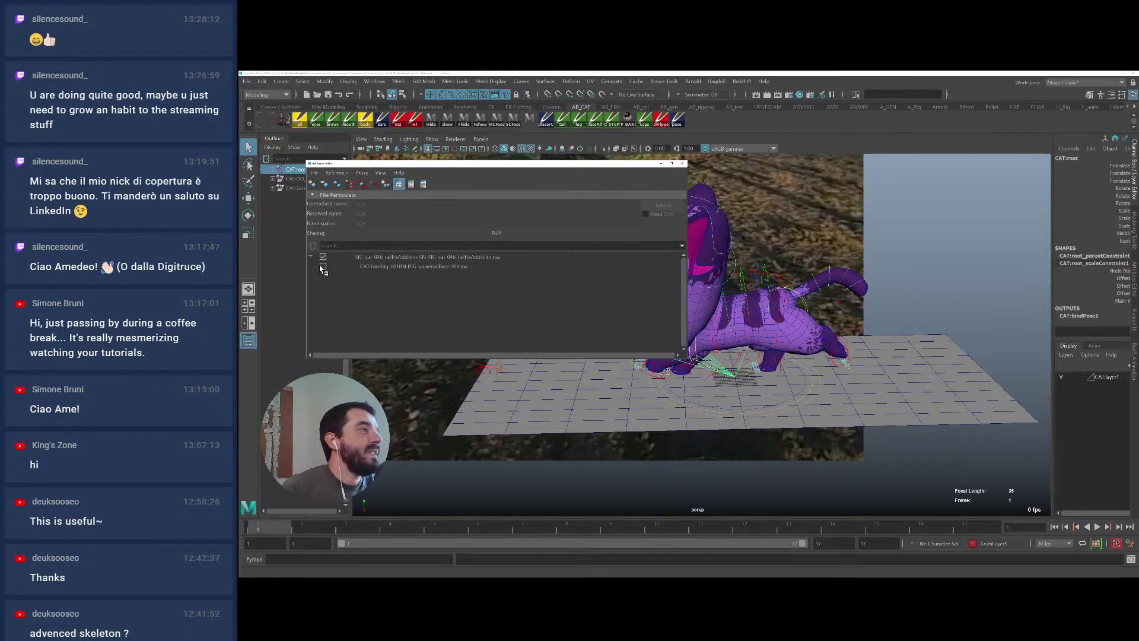
left_click(323, 266)
left_click(682, 163)
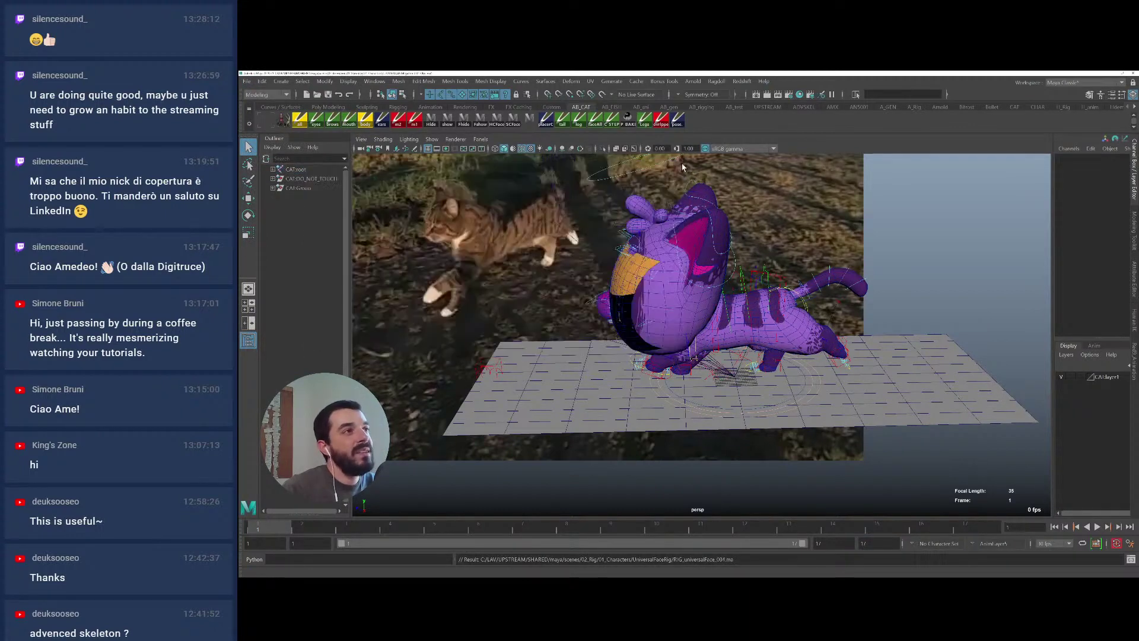
Examine the cat's face and its facial controls in textured shading from the front
mouse_move(682, 167)
left_mouse_down("alt")
mouse_move(605, 333)
mouse_move(568, 322)
mouse_move(664, 362)
left_mouse_up("alt")
key("6")
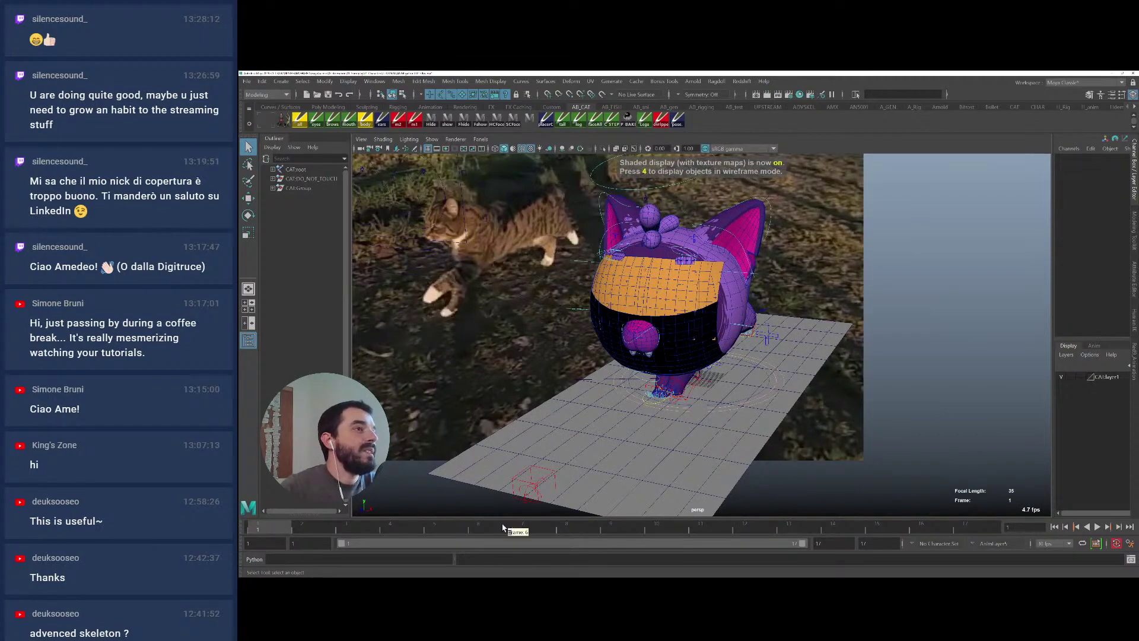
key("alt+v")
right_click_drag(736, 365, 636, 321, "alt")
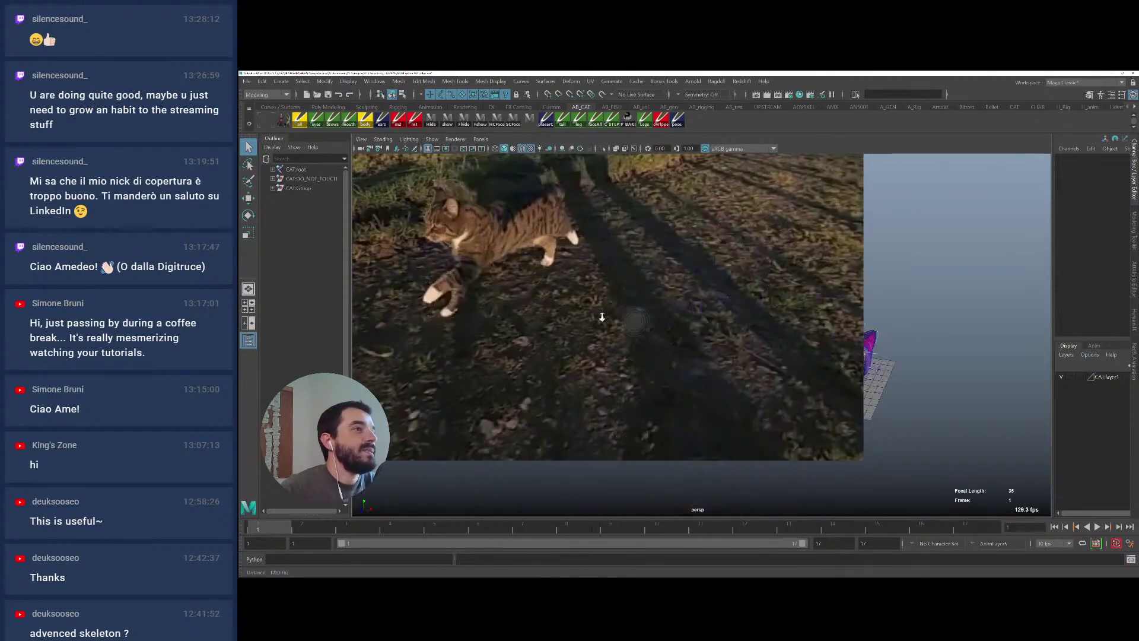
left_click_drag(635, 321, 741, 369, "alt")
middle_click_drag(741, 368, 904, 379, "alt")
mouse_move(903, 380)
left_mouse_down("alt")
mouse_move(891, 368)
mouse_move(915, 369)
left_mouse_up("alt")
right_click_drag(916, 369, 991, 381, "alt")
mouse_move(992, 382)
middle_mouse_down("alt")
mouse_move(962, 368)
mouse_move(929, 374)
middle_mouse_up("alt")
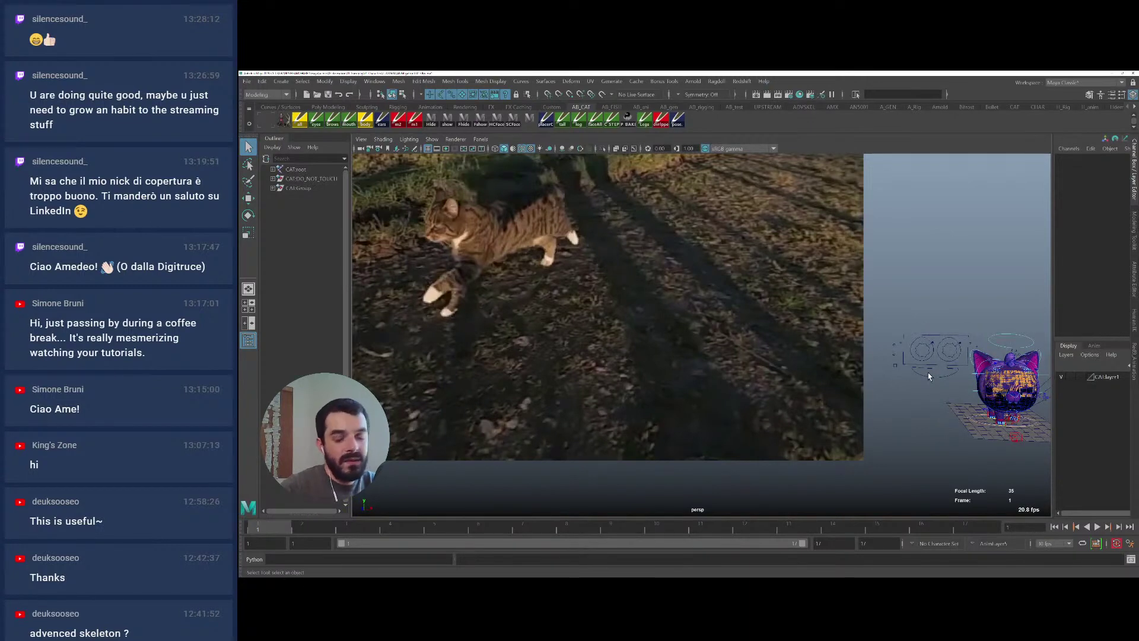
key("6")
left_click_drag(982, 372, 884, 356, "alt")
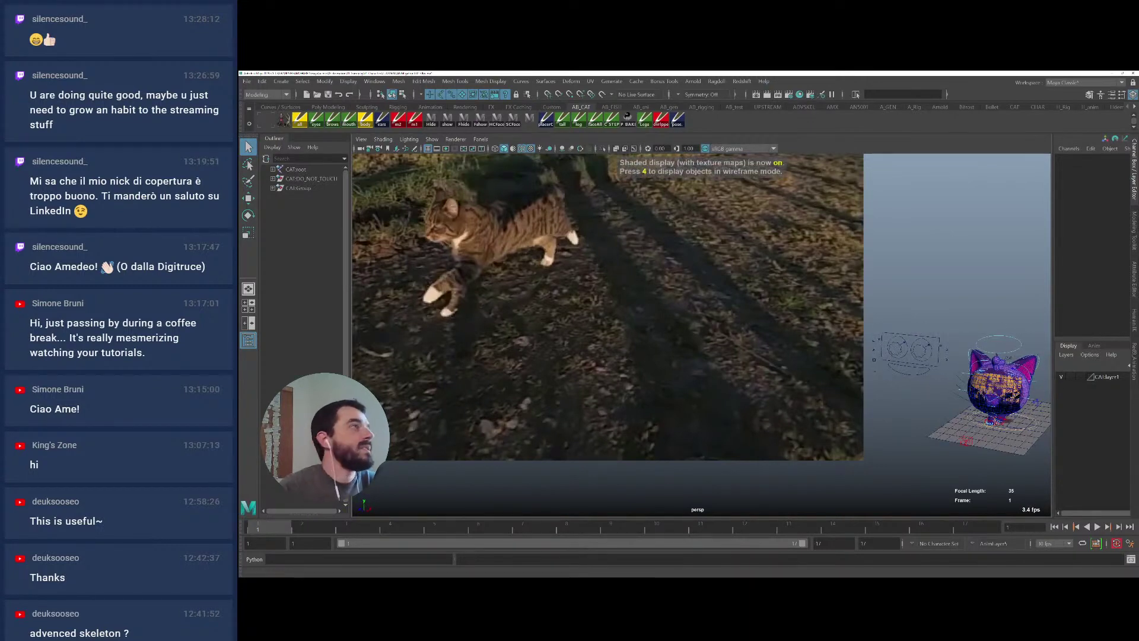
left_click(246, 81)
left_click(284, 203)
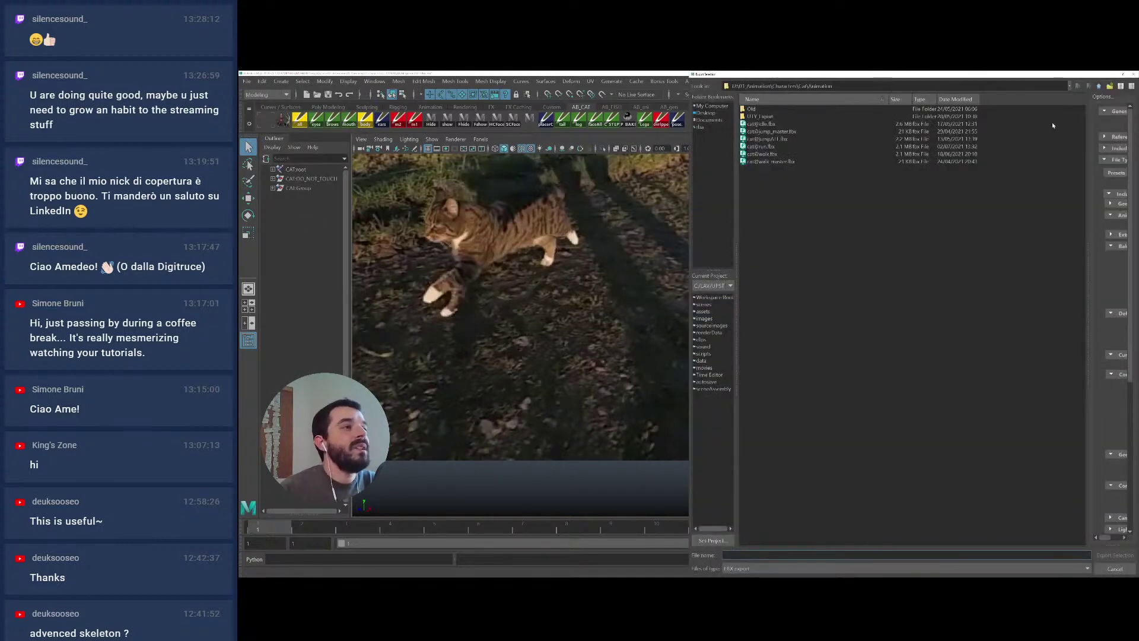
key("Escape")
Load all the RIG_eye_017_jointsControlTexture.ma references nested under the face rig in the Reference Editor
left_click(246, 81)
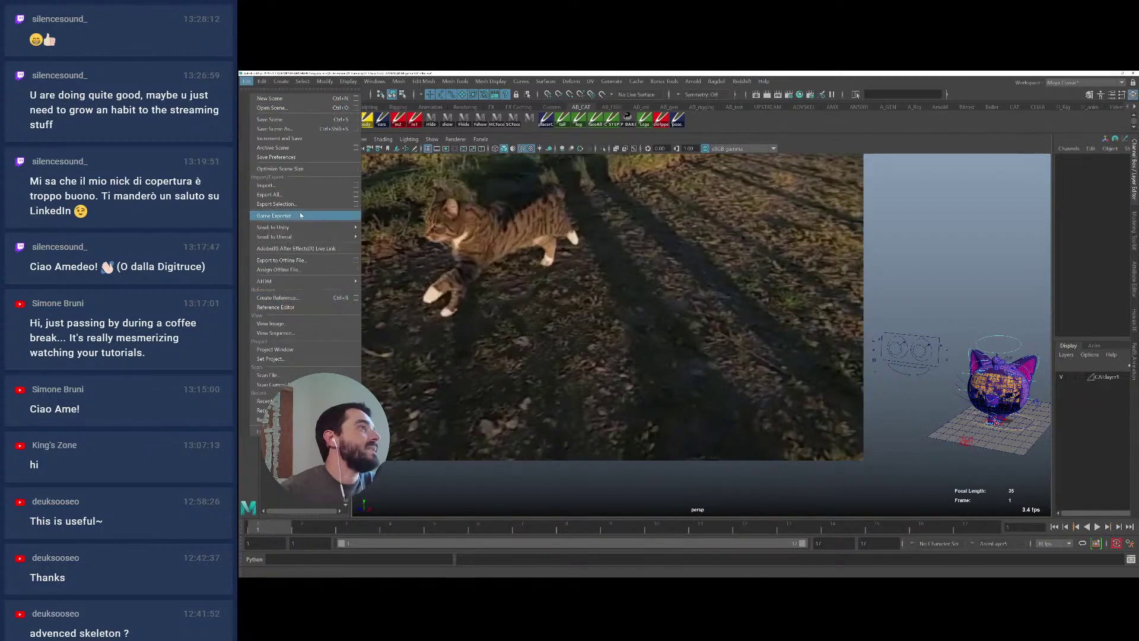
left_click(356, 306)
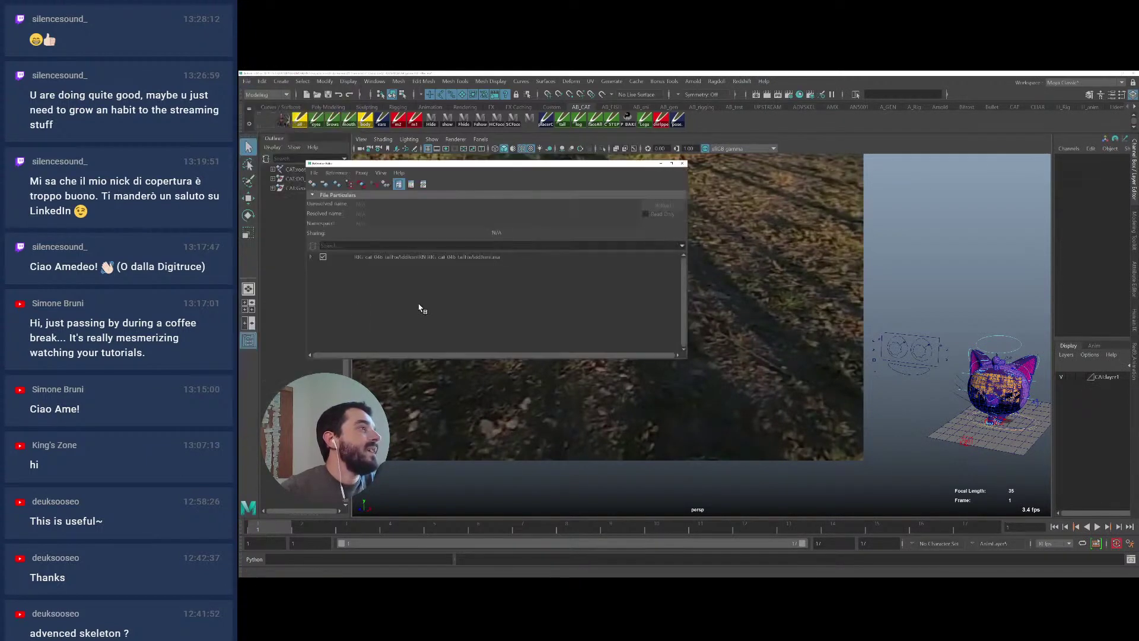
left_click(310, 257)
left_click(323, 276)
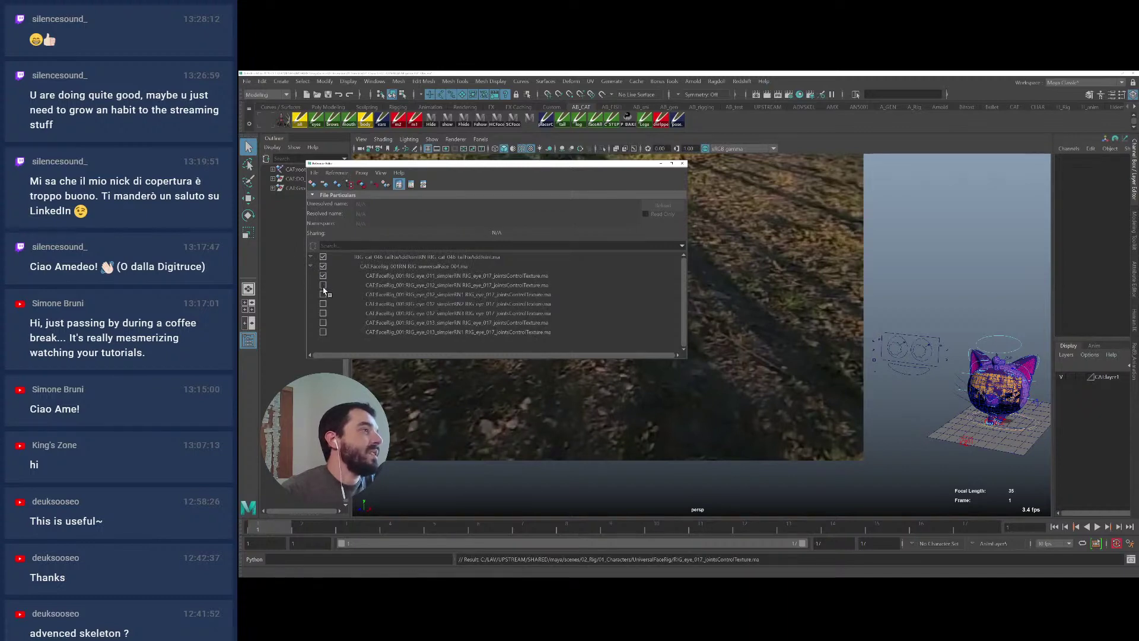
left_click(323, 286)
left_click(323, 303)
left_click(323, 313)
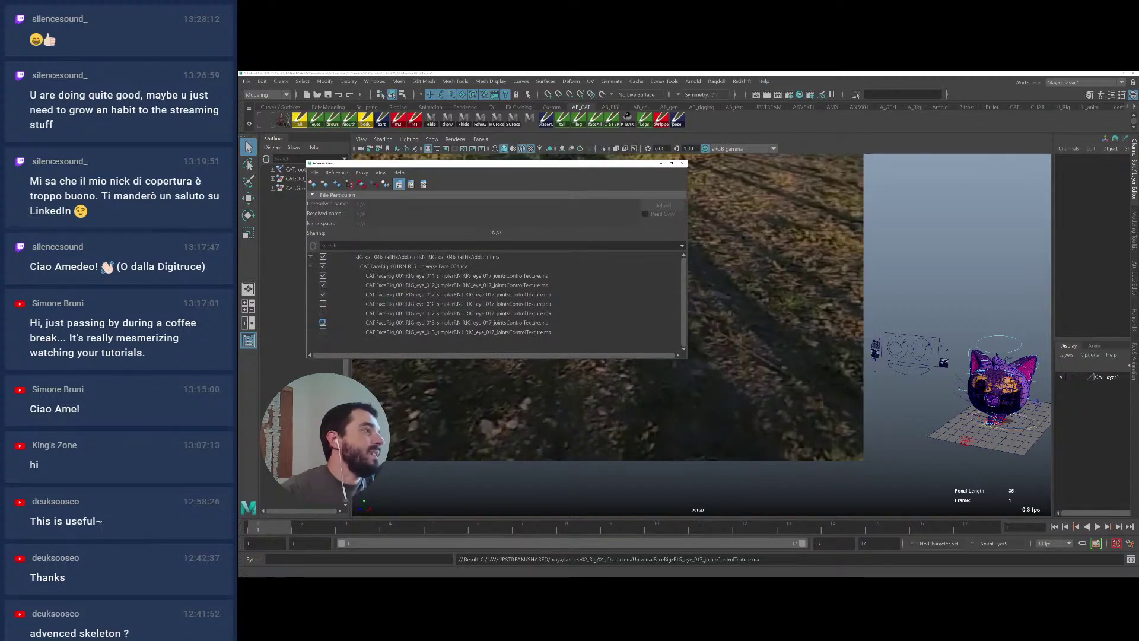
left_click(323, 323)
left_click(322, 332)
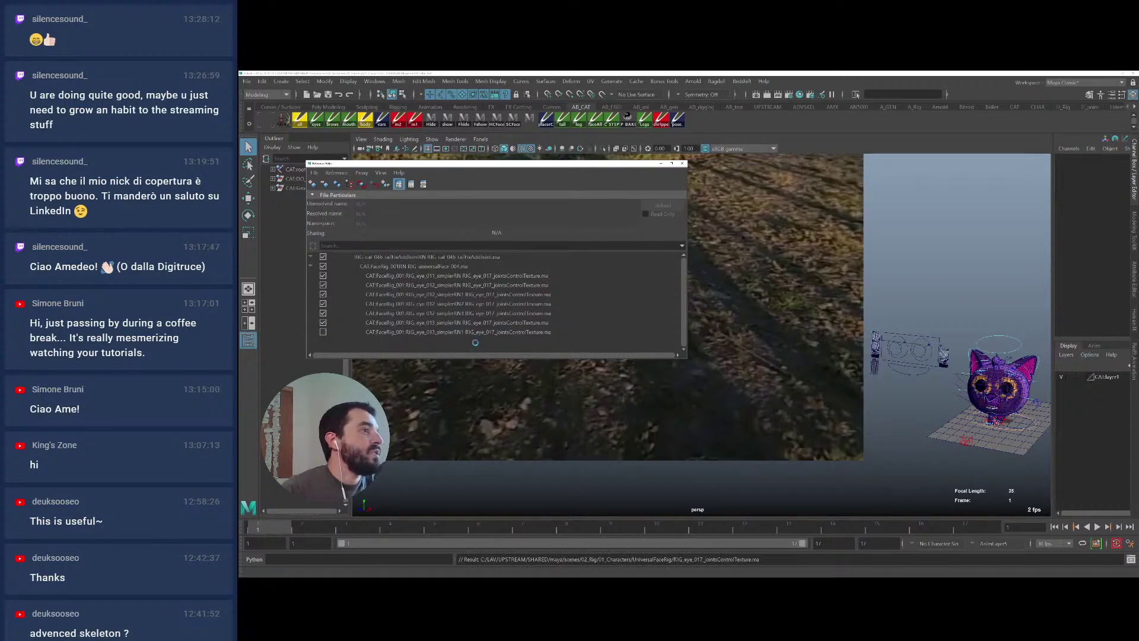
Check the RIG_eye_017_jointsControlTexture.ma references nested under the face rig and close the Reference Editor
left_click(505, 332)
left_click(513, 276, "shift")
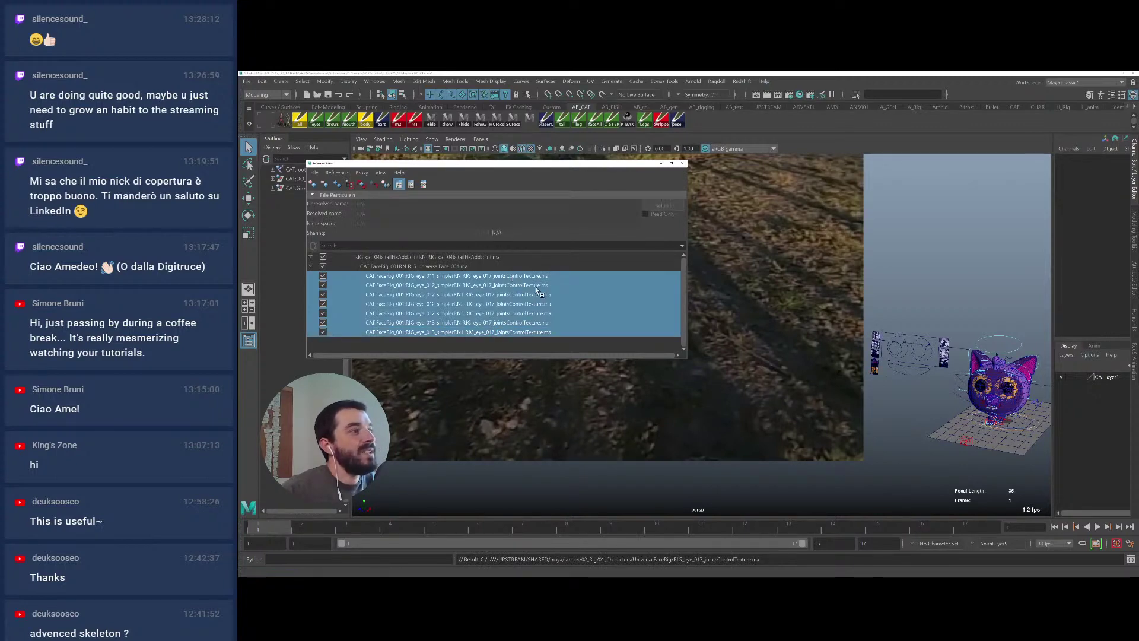
left_click(534, 332)
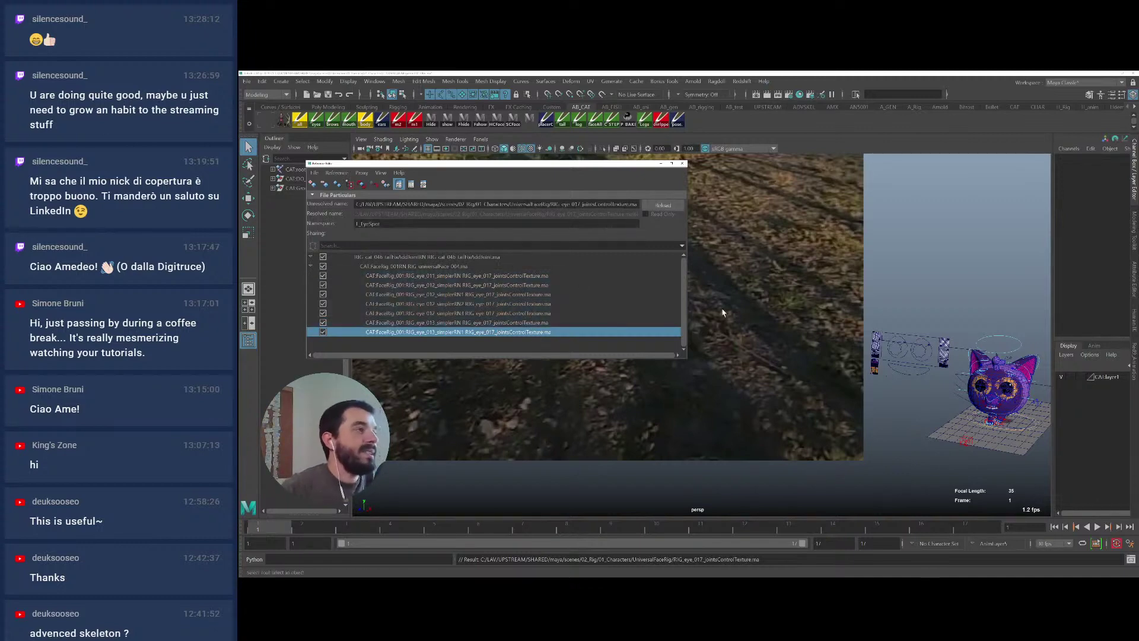
left_click(682, 164)
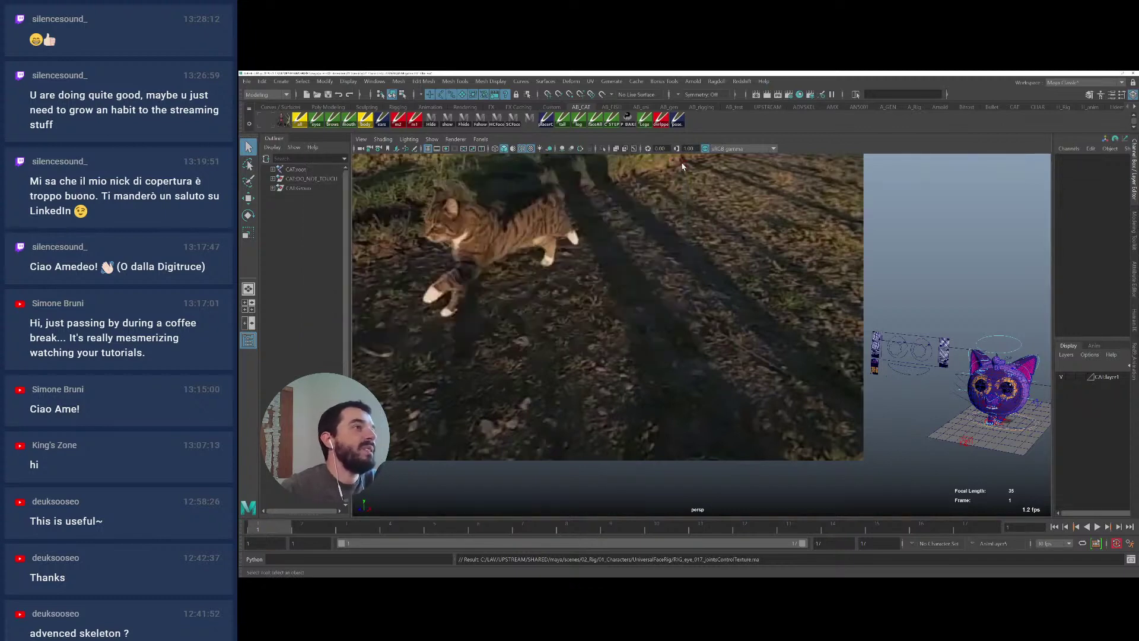
middle_click_drag(946, 418, 880, 415, "alt")
left_click_drag(880, 415, 973, 426, "alt")
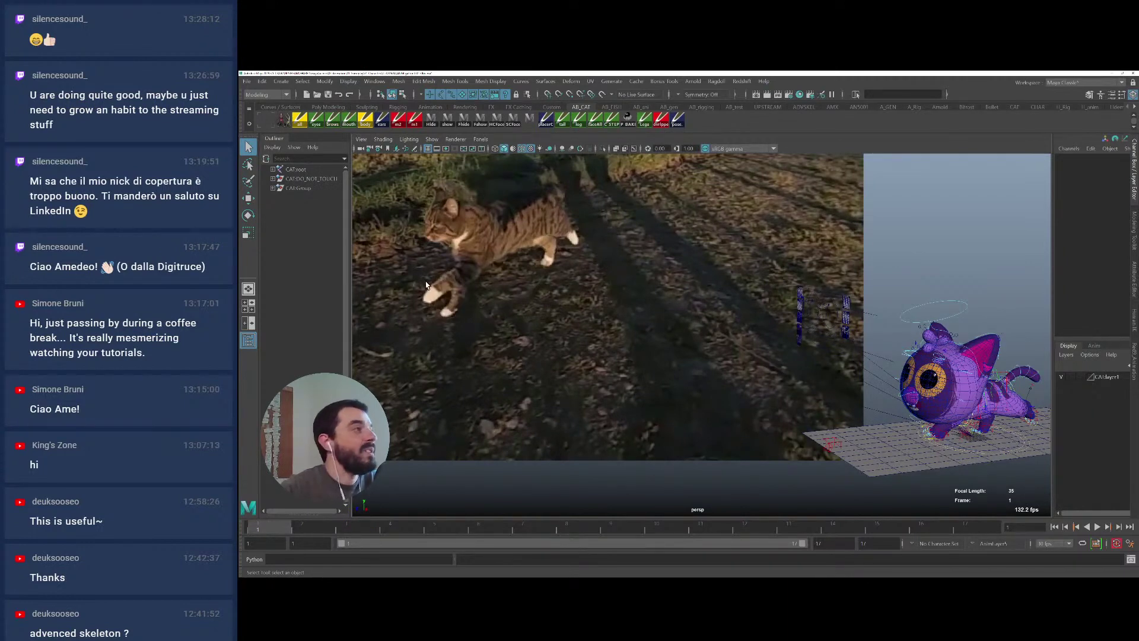
left_click(302, 171)
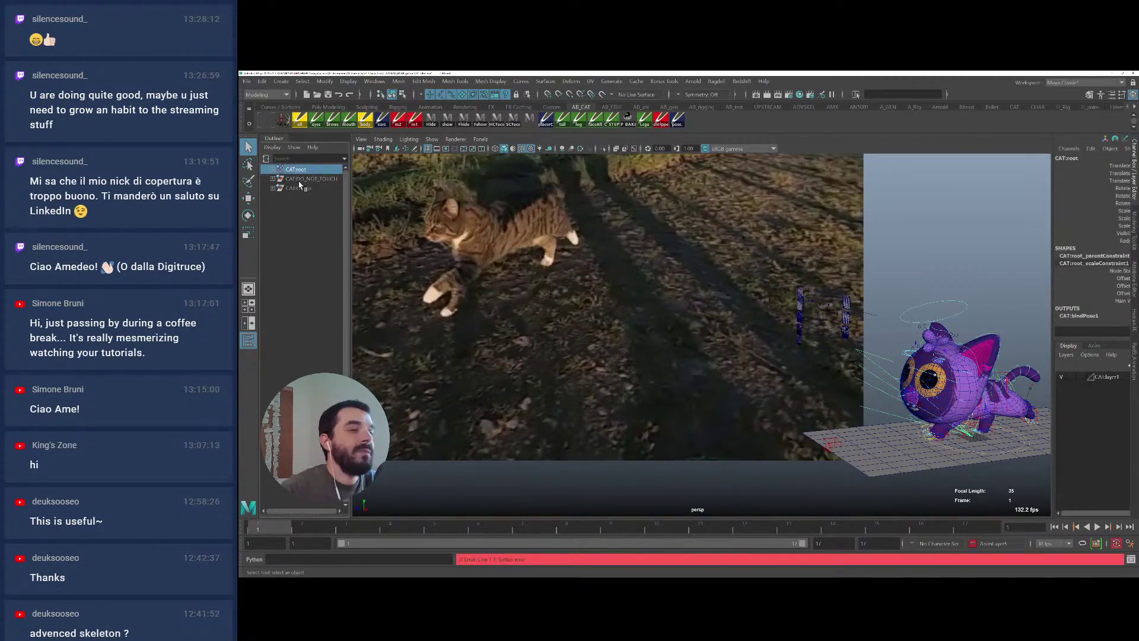
left_click(246, 81)
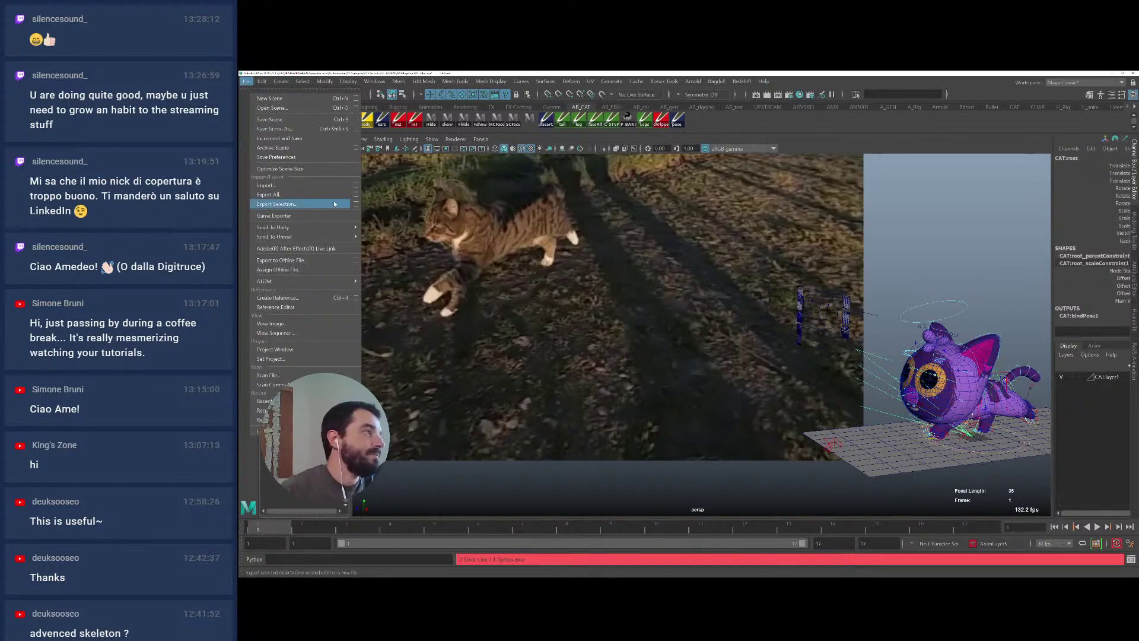
left_click(355, 203)
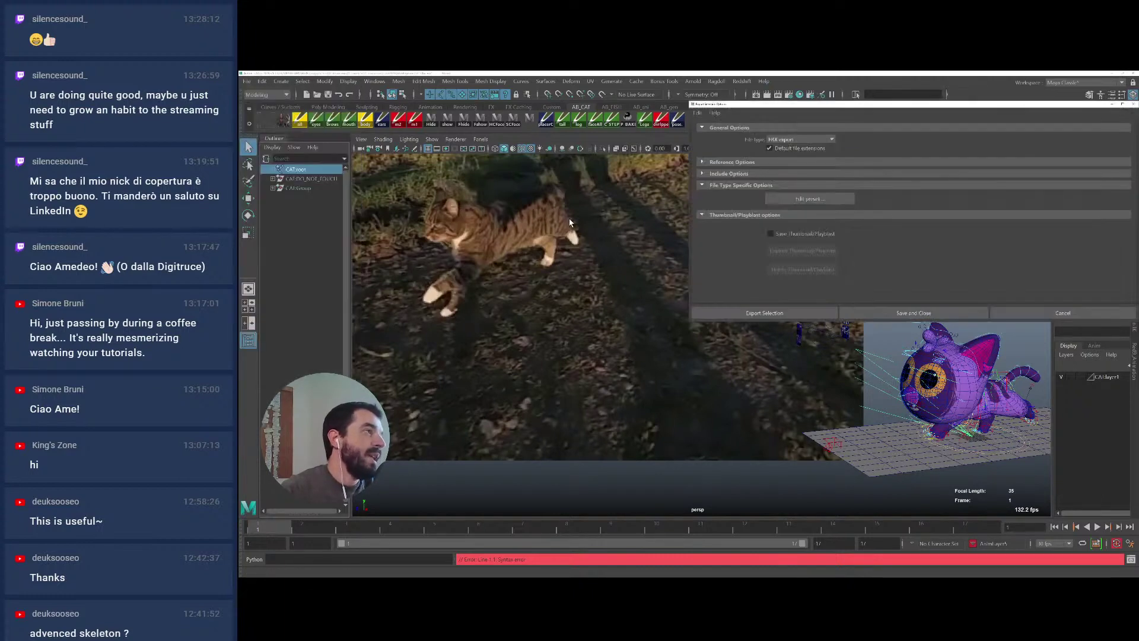
left_click(794, 314)
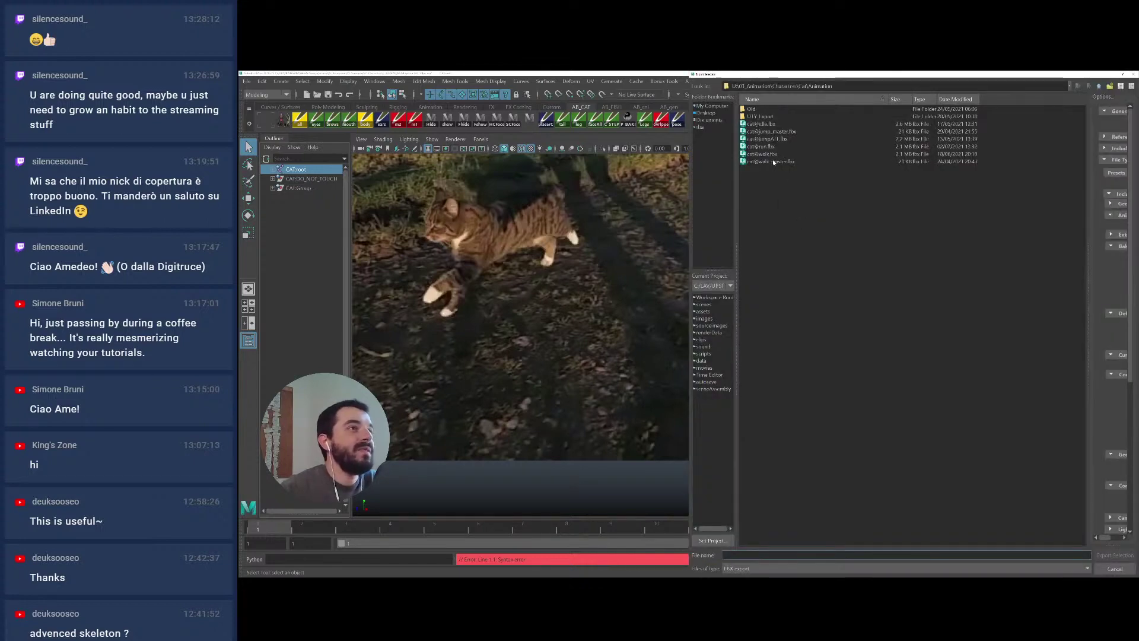
left_click(763, 146)
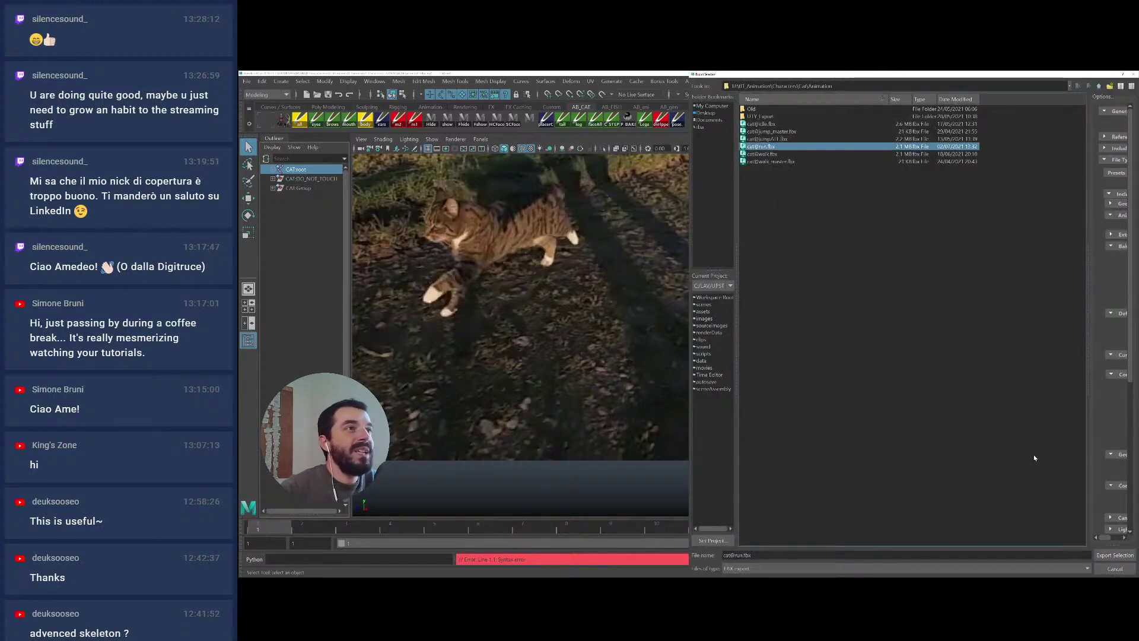
left_click(1107, 558)
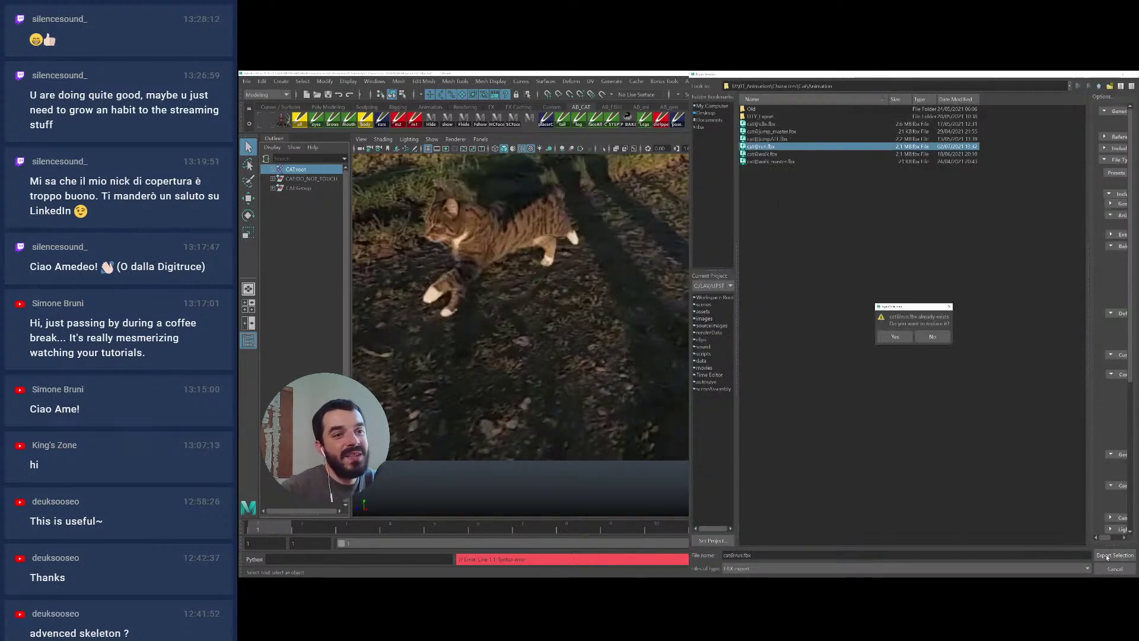
left_click(897, 340)
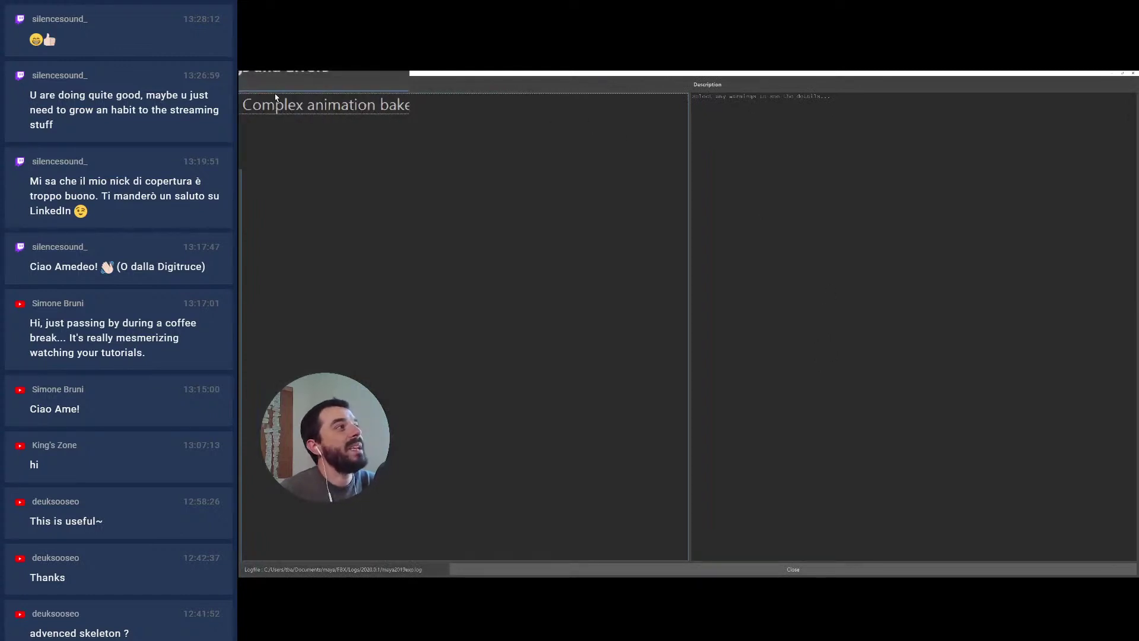
left_click(619, 97)
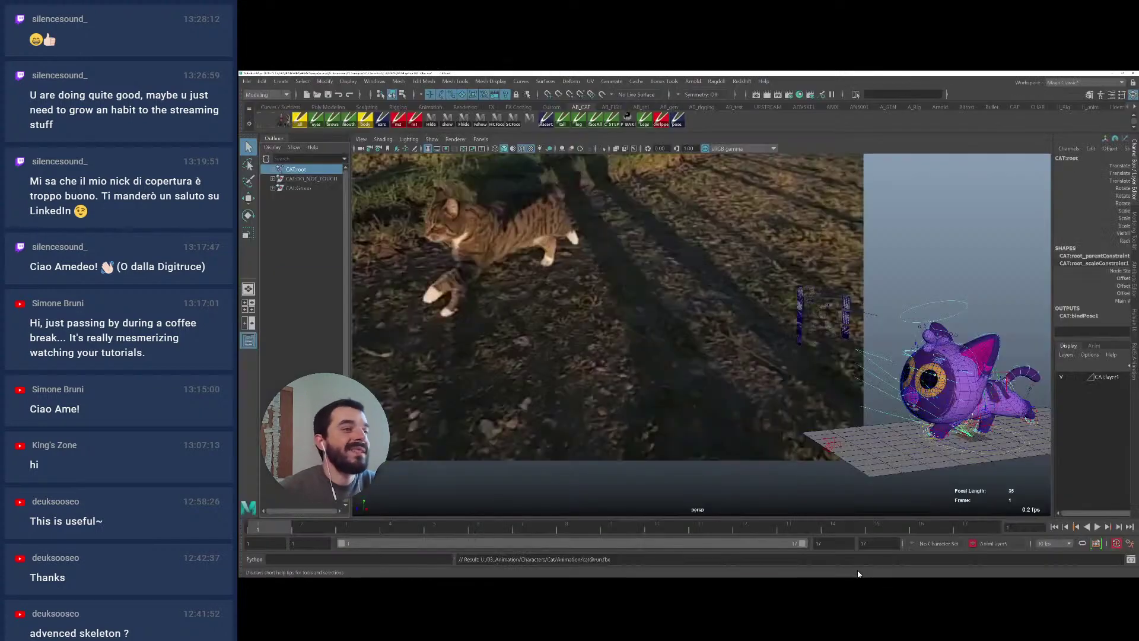
left_click(883, 568)
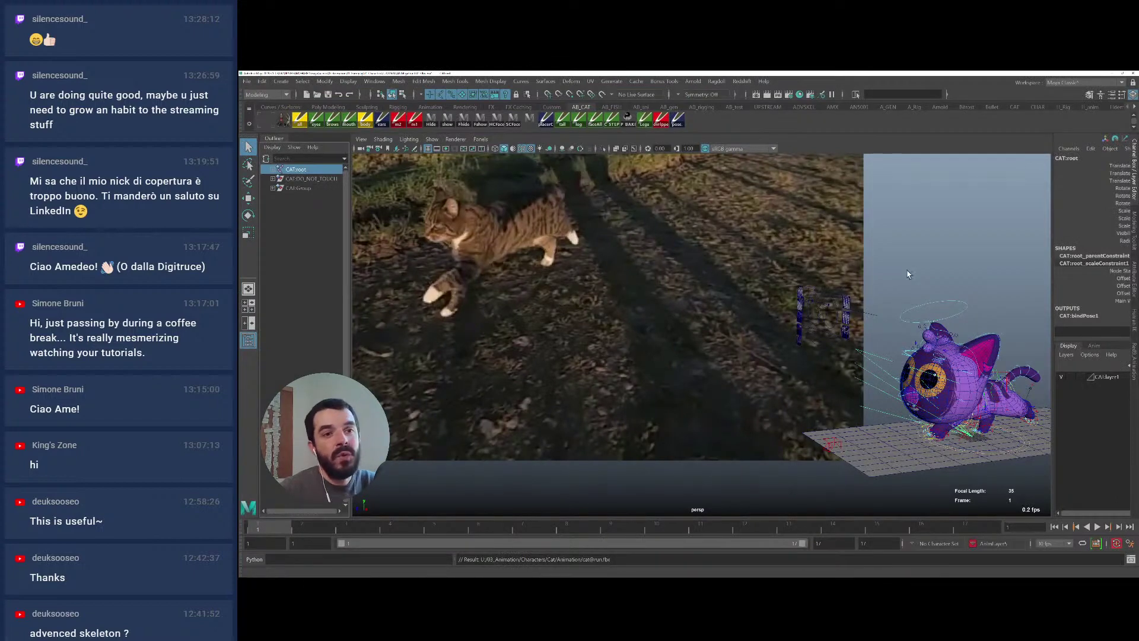
middle_click_drag(907, 274, 821, 256, "alt")
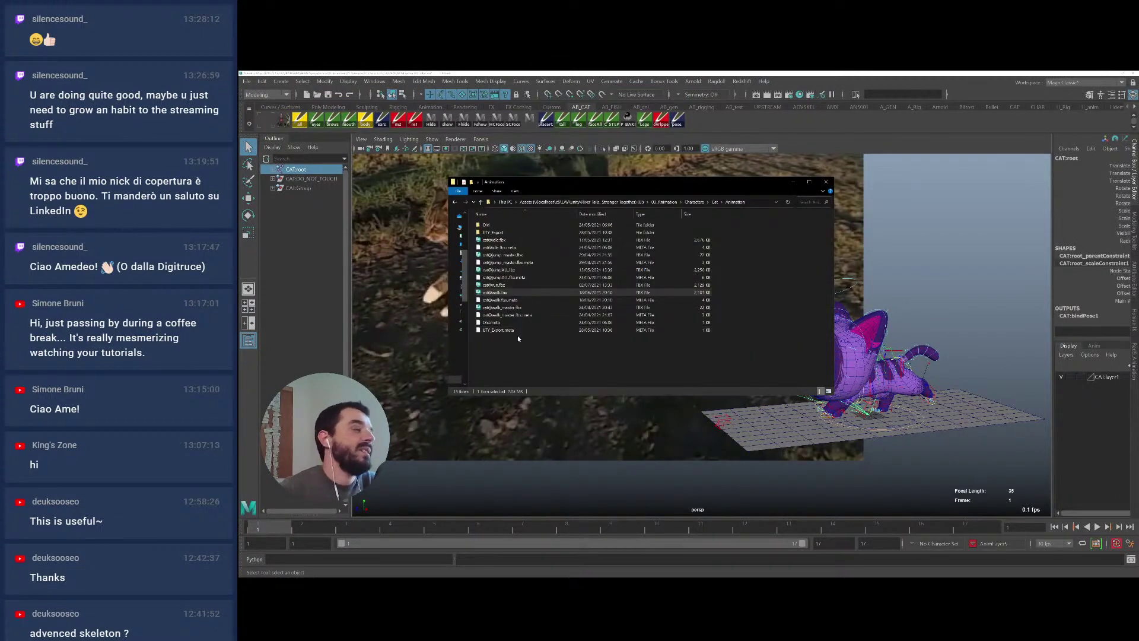
left_click(523, 351)
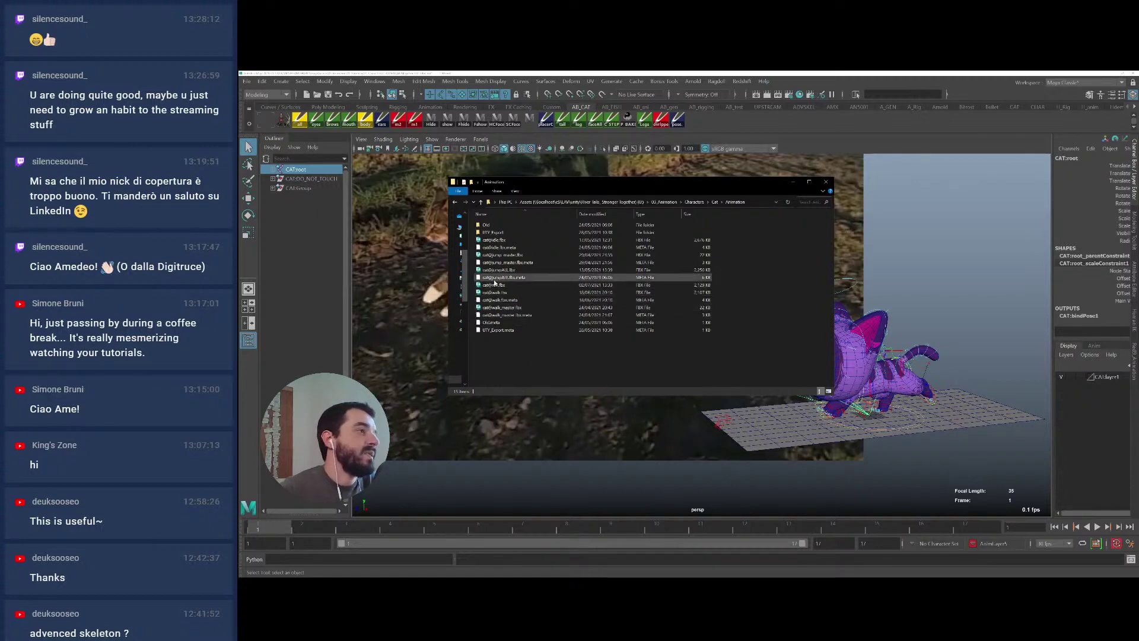
double_click(498, 285)
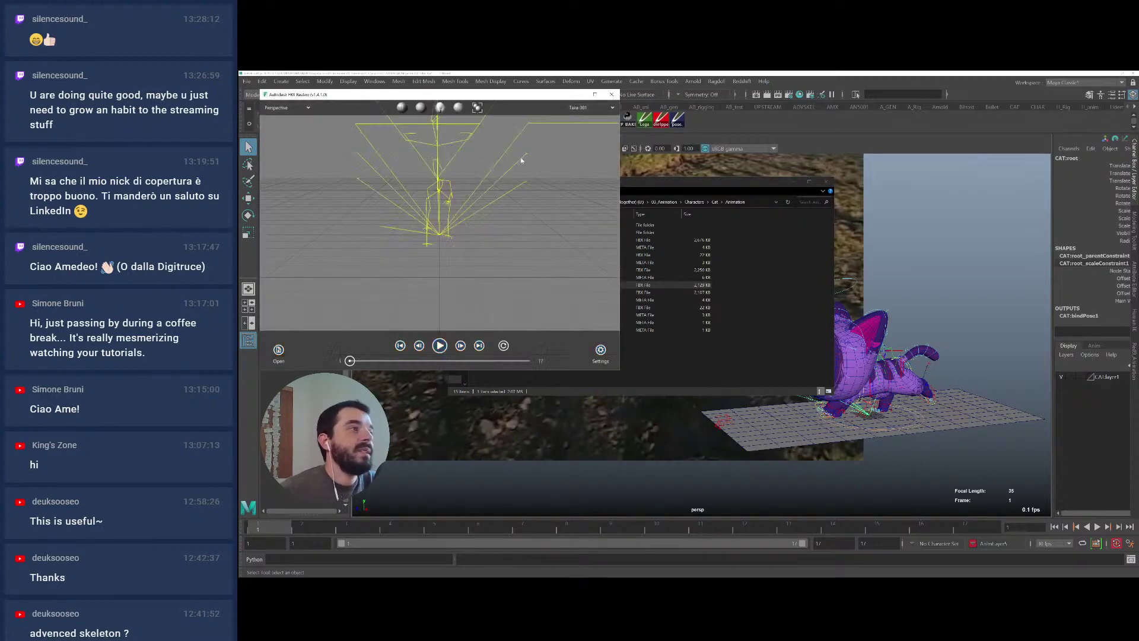
left_click_drag(528, 226, 485, 272)
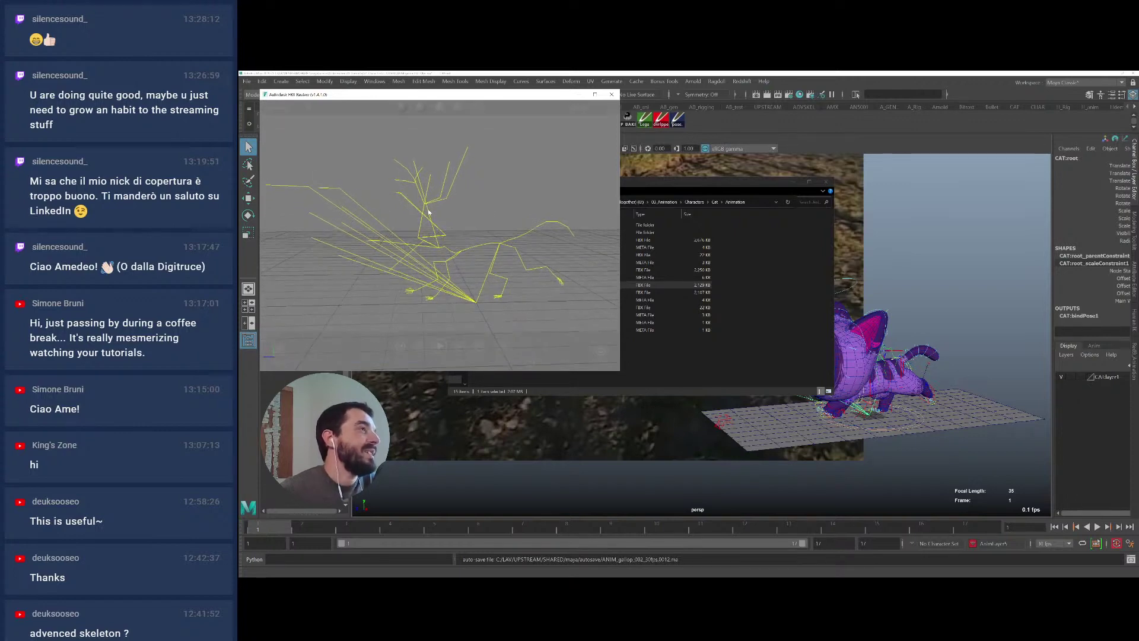
mouse_move(430, 344)
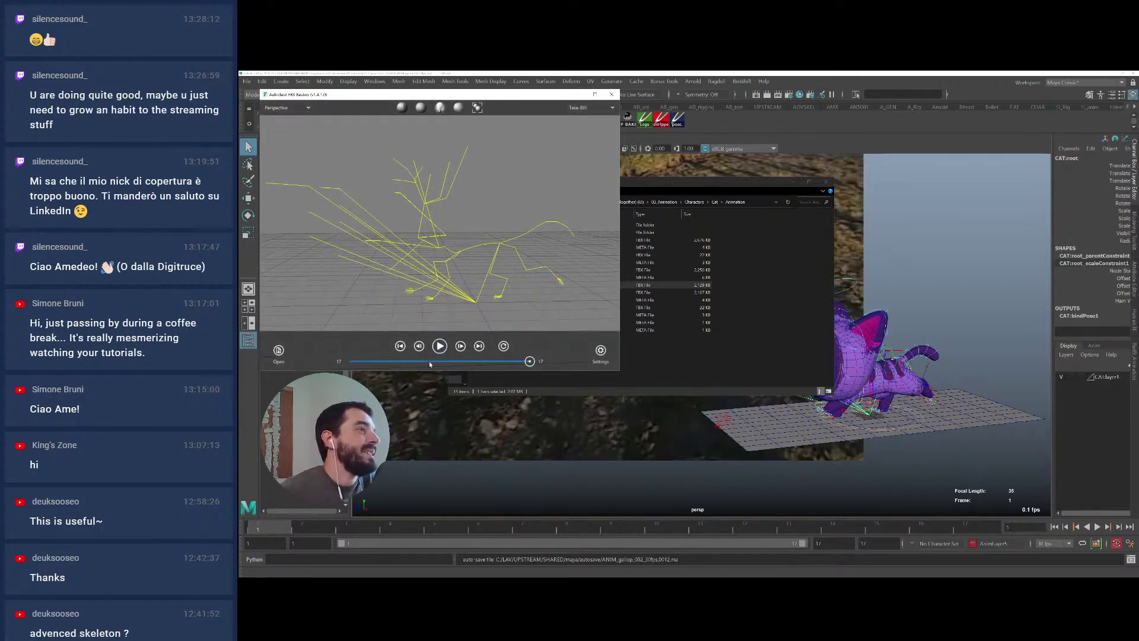
left_click(503, 346)
left_click(442, 346)
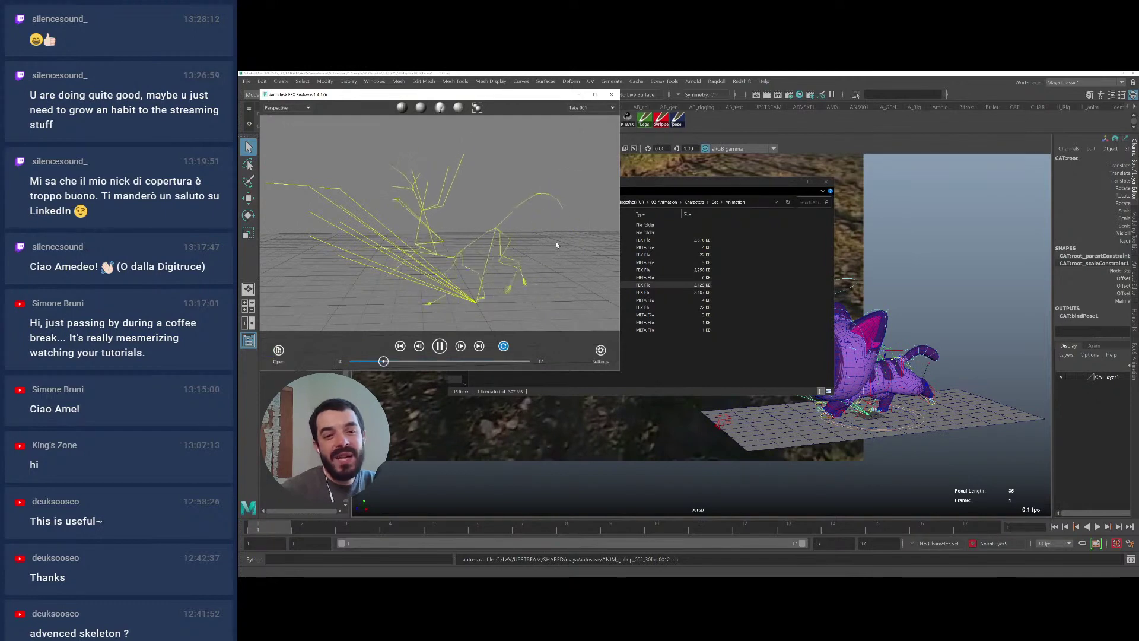
left_click(611, 94)
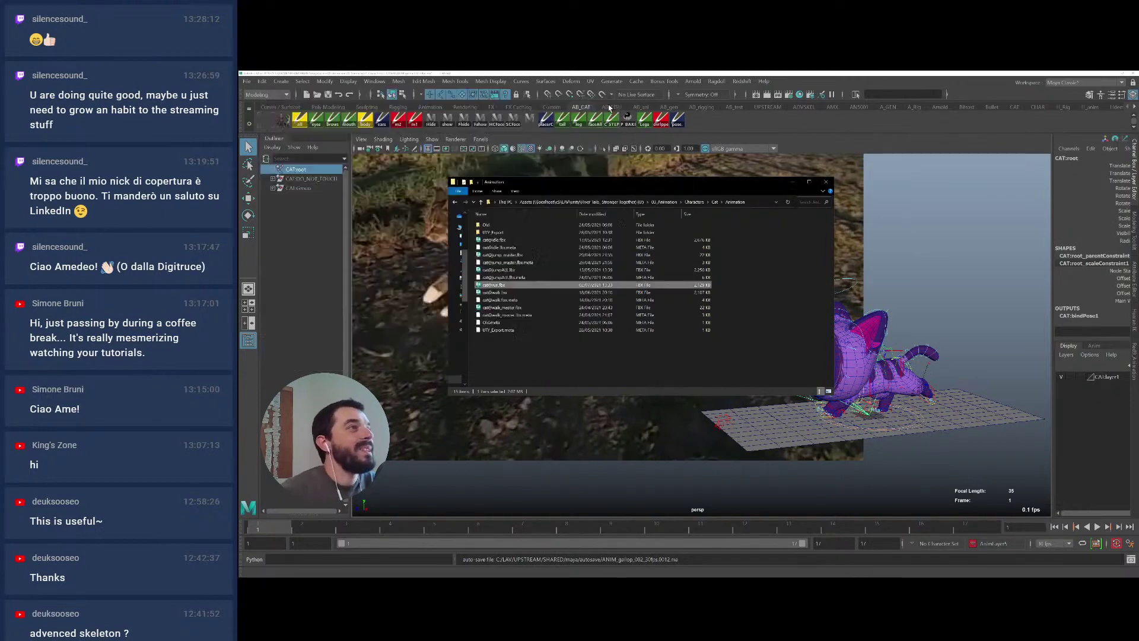
left_click(922, 332)
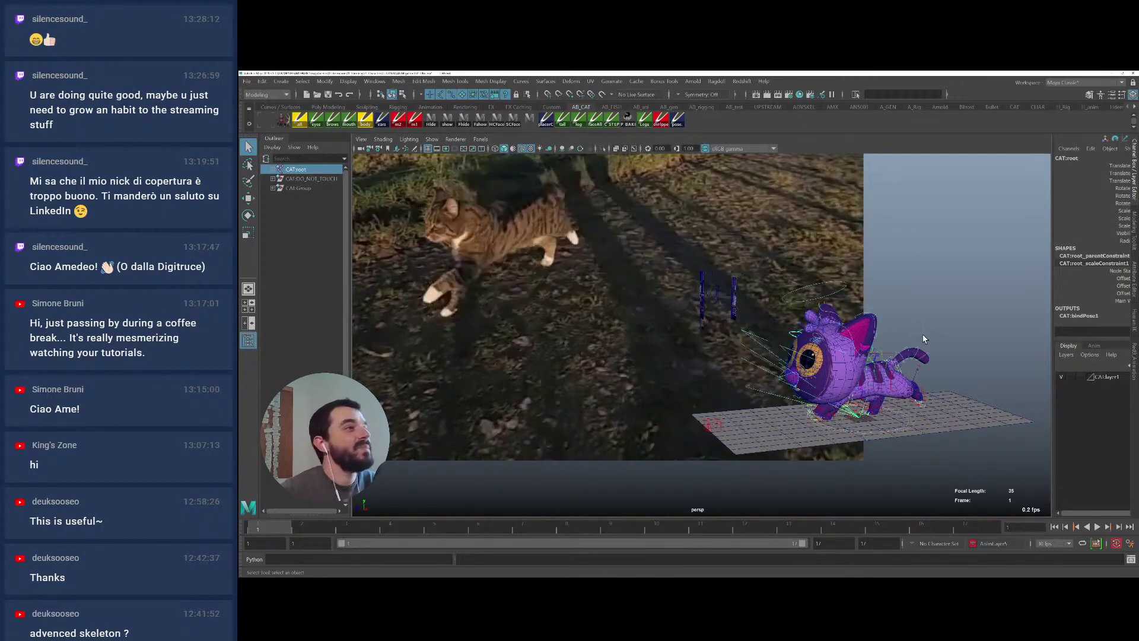
key("alt+Tab")
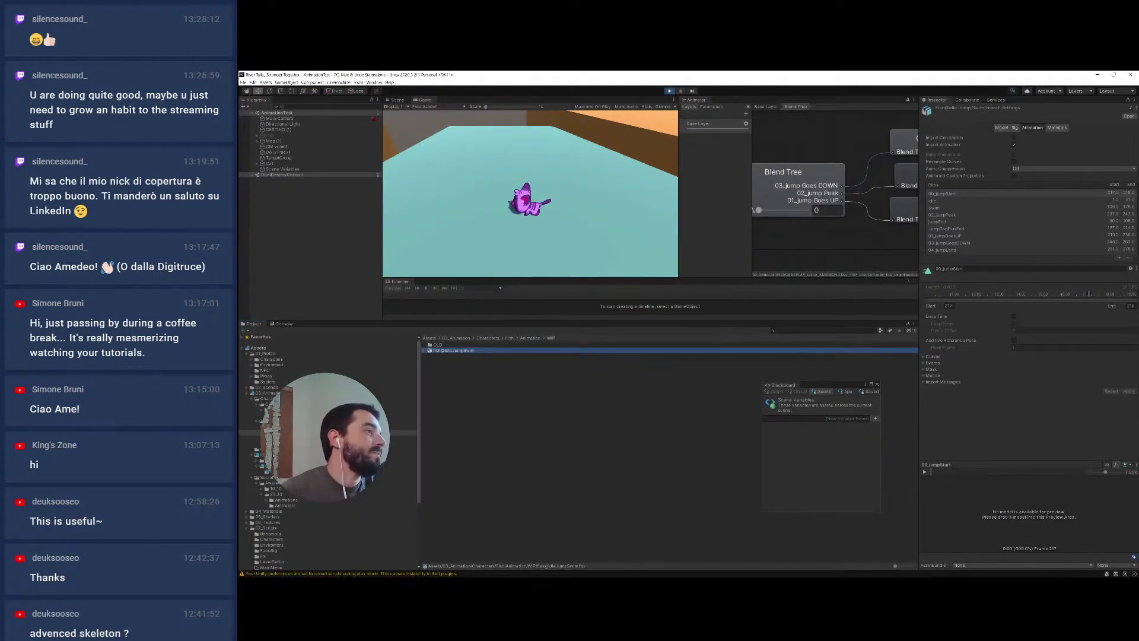
left_click(276, 409)
key("alt+Tab")
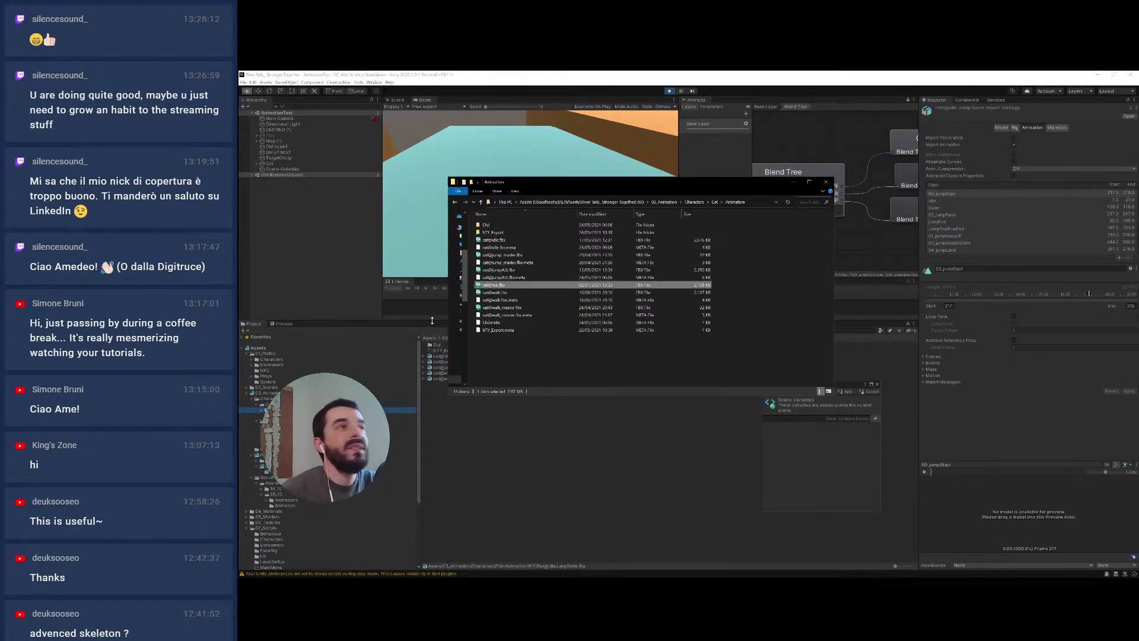
left_click_drag(494, 284, 506, 442)
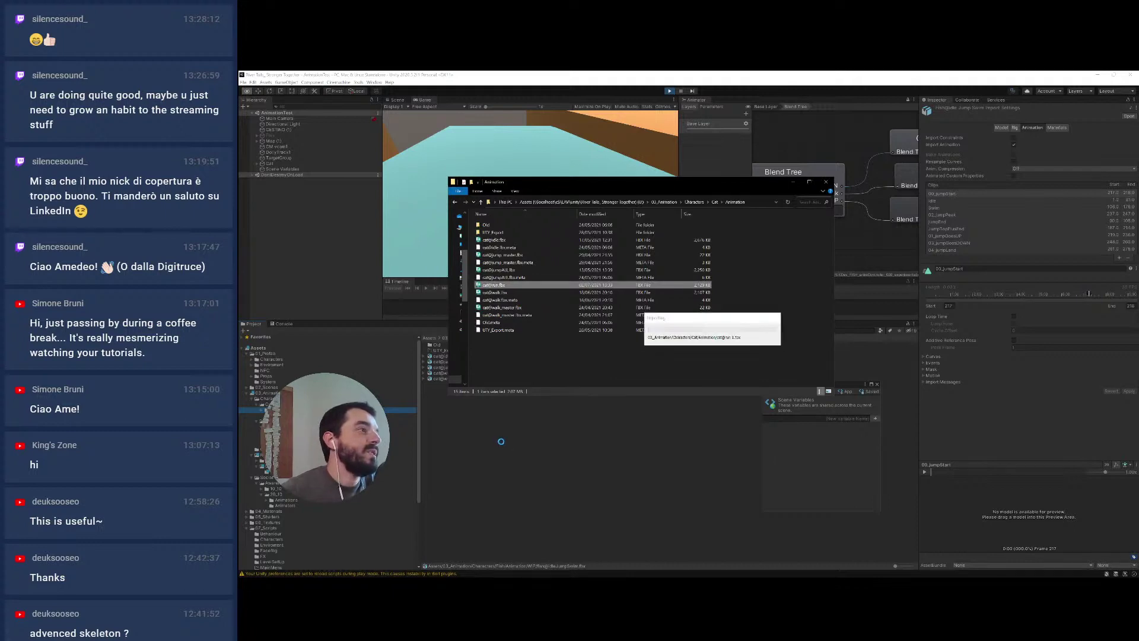
left_click(508, 443)
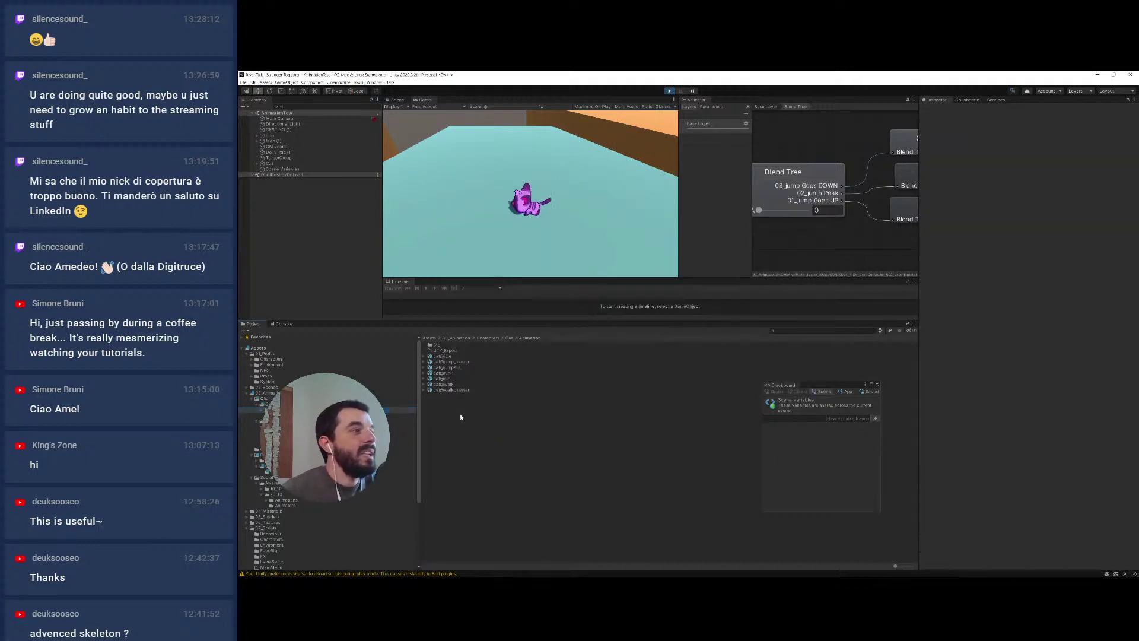
Delete the duplicate cat@run 1 asset from the cat's Animation folder
left_click(446, 373)
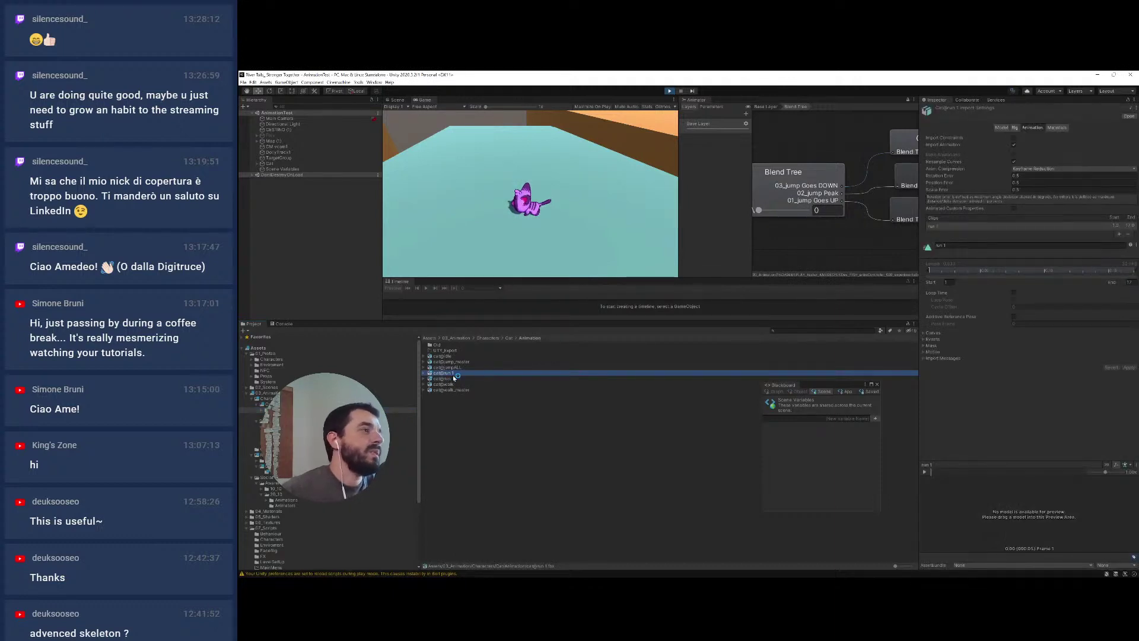
key("Delete")
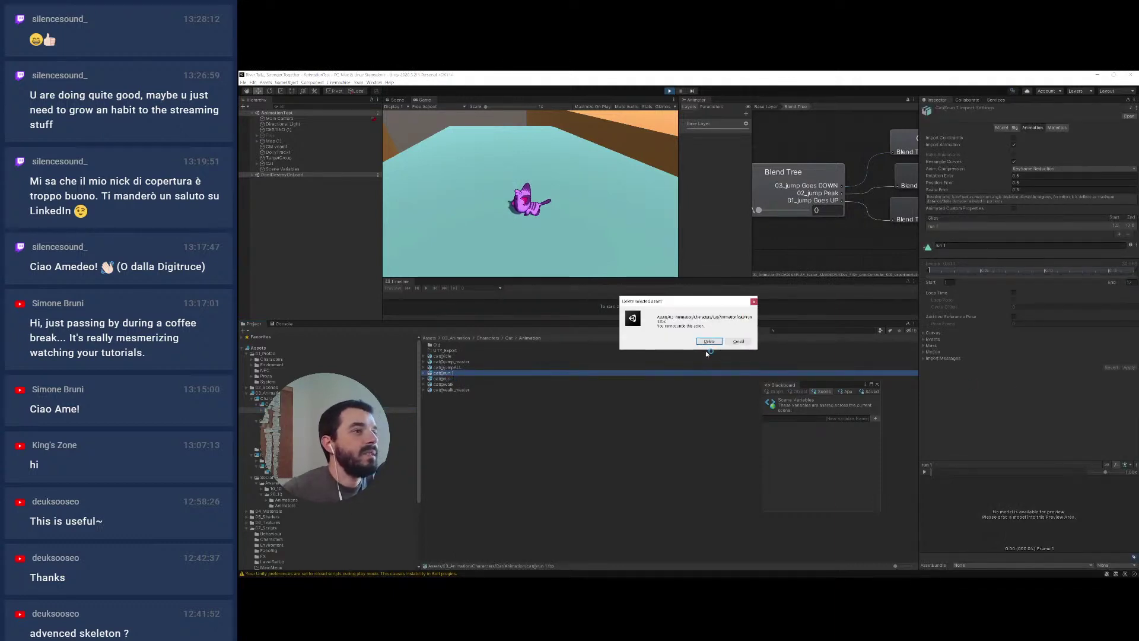
key("Return")
Set Anim. Compression to Off in the animation import settings of the cat@run asset
left_click(444, 372)
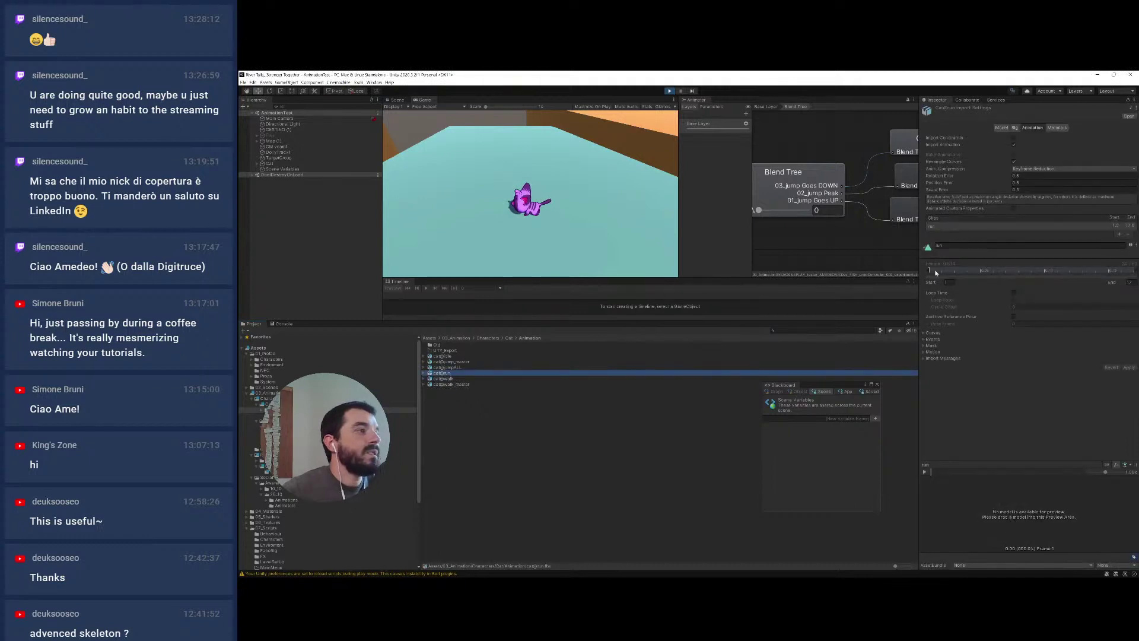
left_click(1033, 169)
left_click(1024, 177)
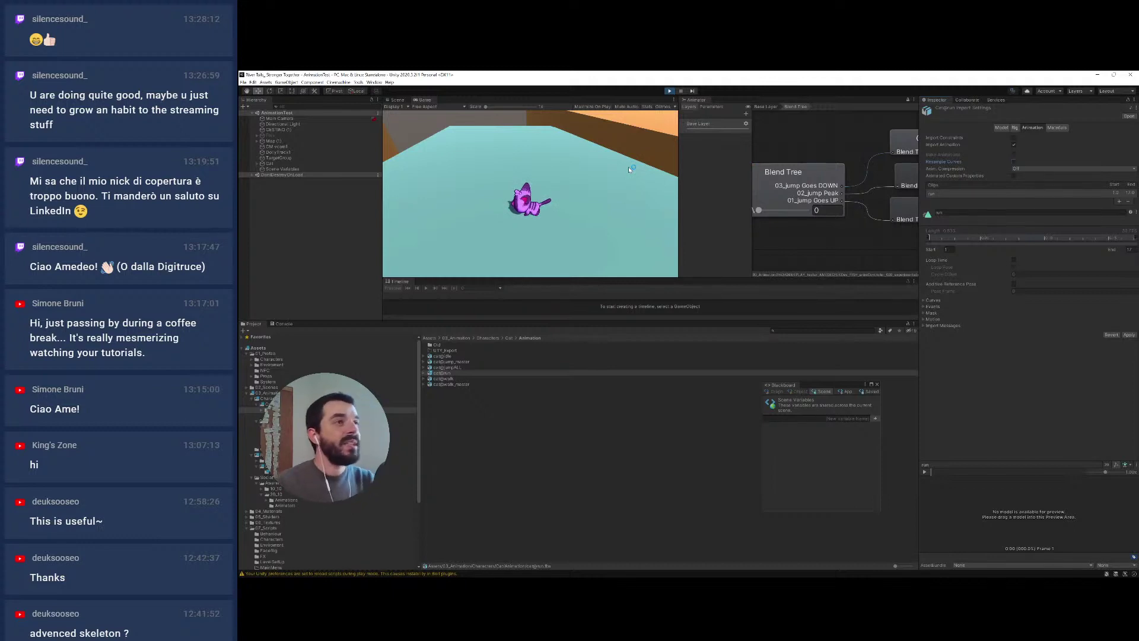
key("alt")
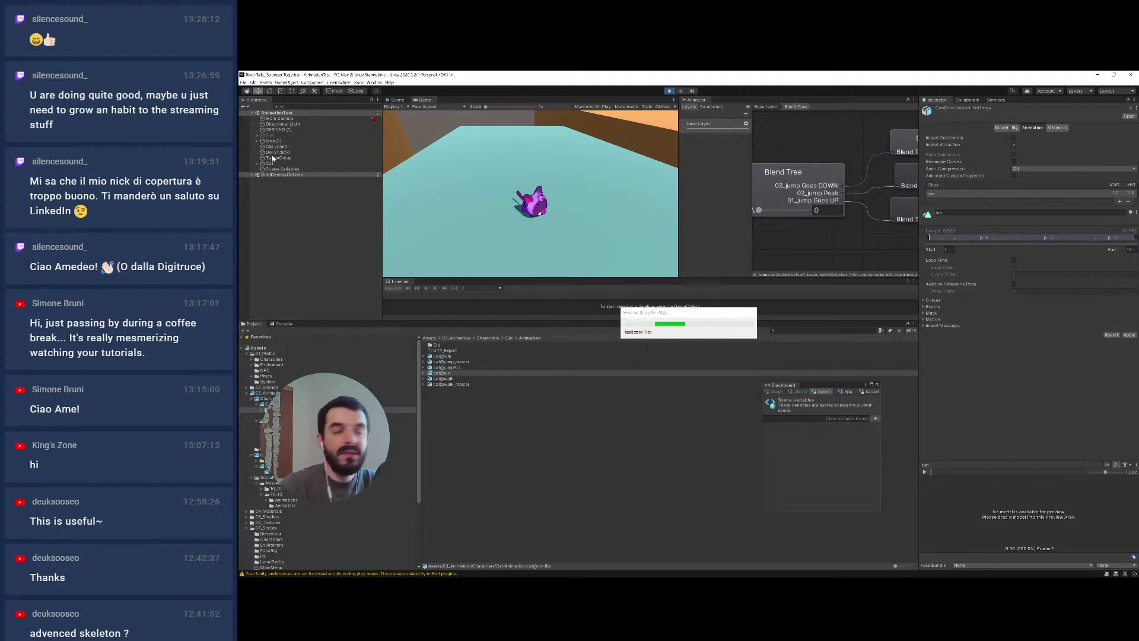
left_click(474, 236)
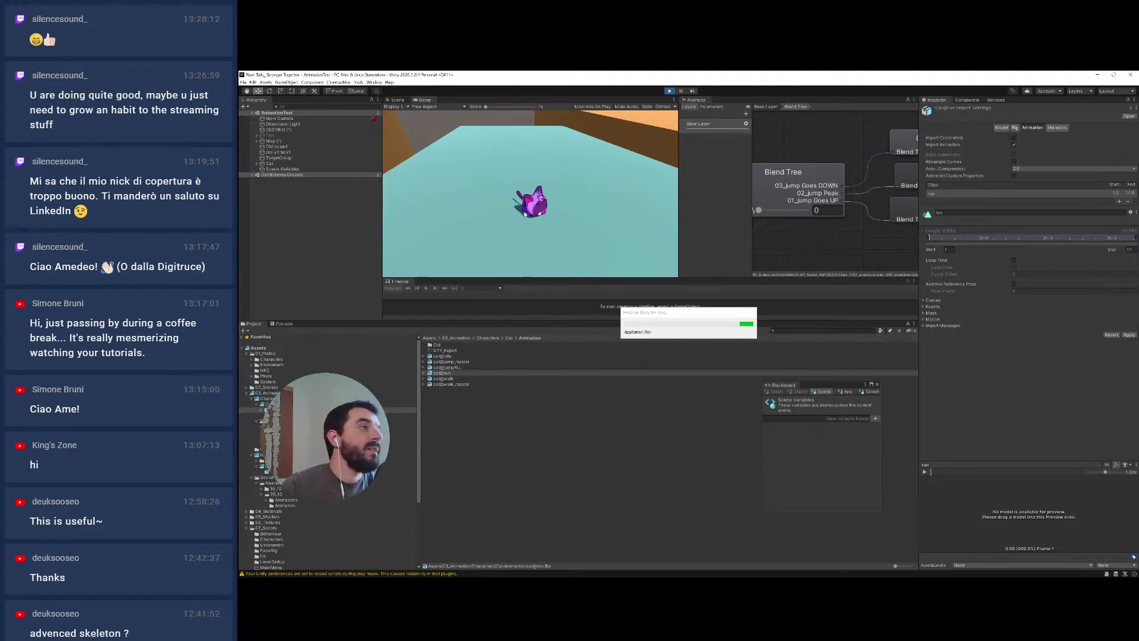
left_click_drag(669, 312, 535, 200)
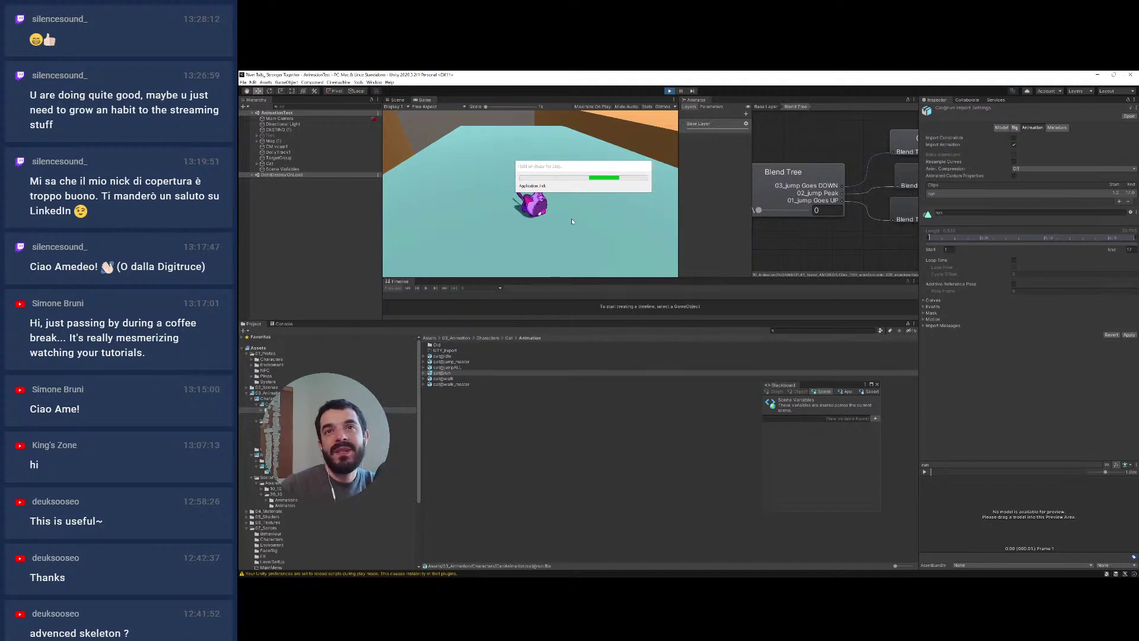
Switch to Maya and open the most recent fish rig scene in the empty second Maya session
key("alt+Tab")
middle_click_drag(570, 388, 528, 338, "alt")
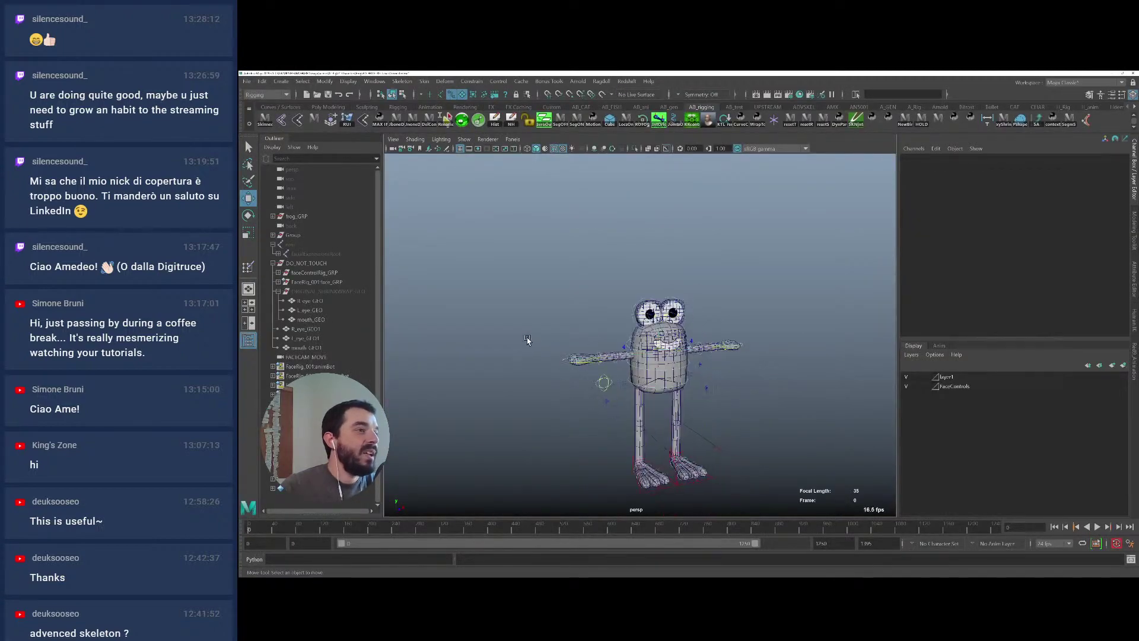
mouse_move(529, 339)
left_mouse_down("alt")
mouse_move(545, 355)
mouse_move(517, 339)
left_mouse_up("alt")
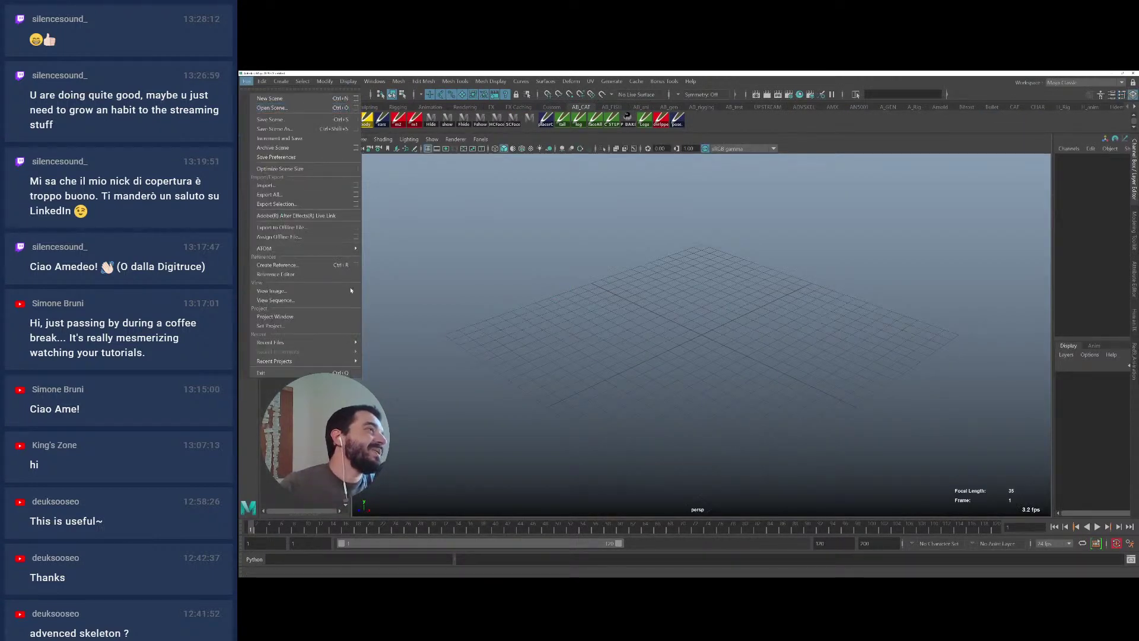
left_click(286, 343)
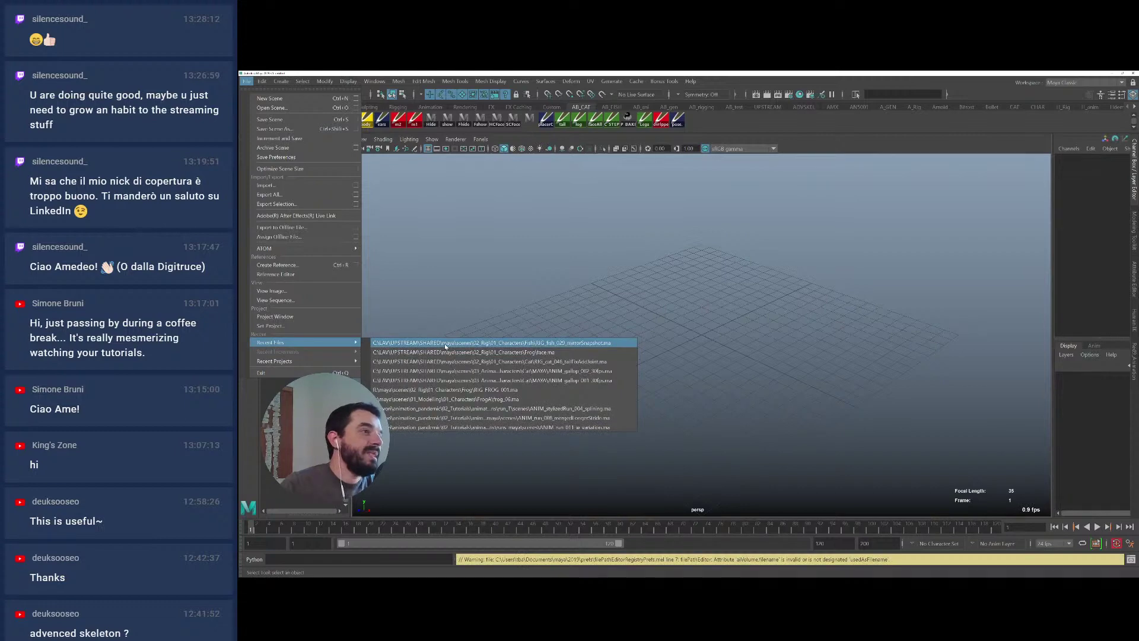
left_click(444, 343)
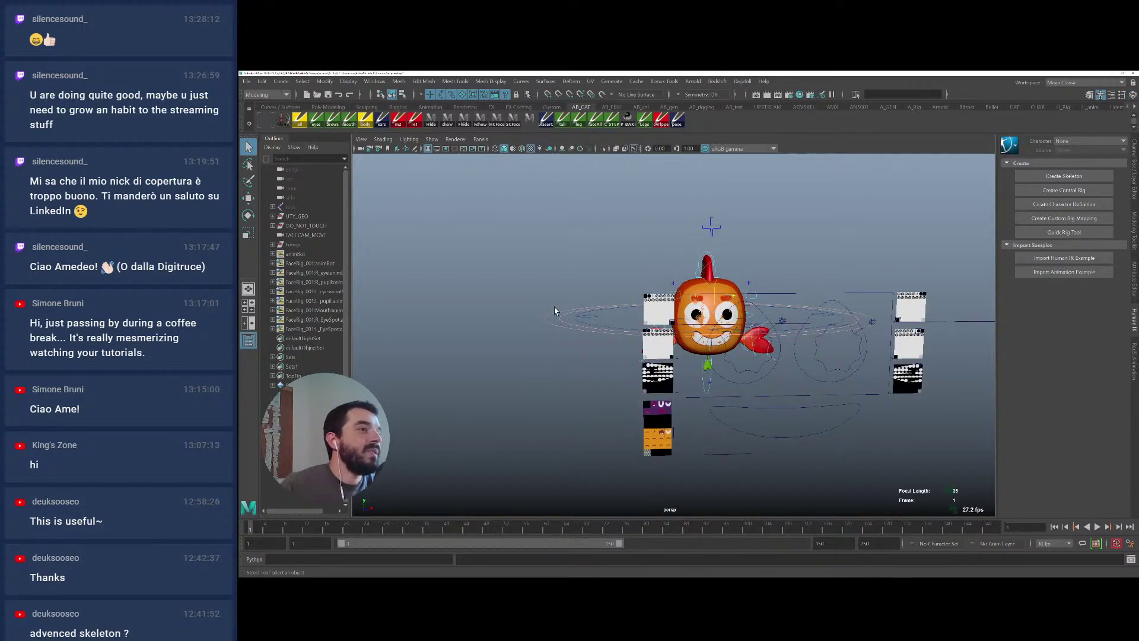
Create an empty group in the frog rig scene and name it UTY_GEO, matching the fish rig's geometry group
left_click(298, 215)
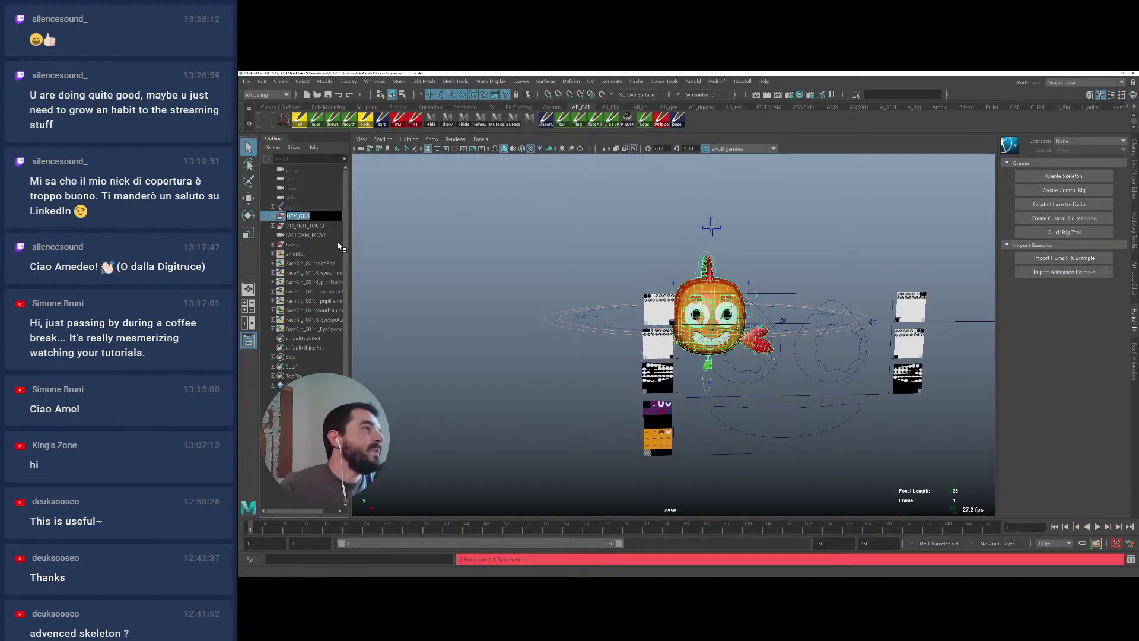
key("alt+Tab")
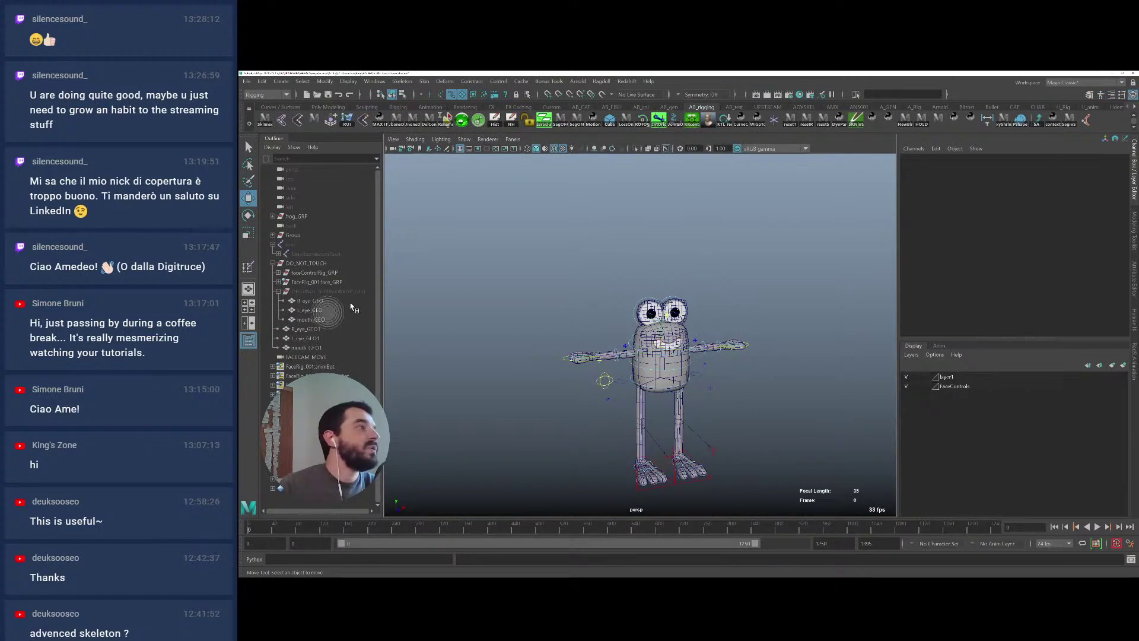
left_click(272, 263)
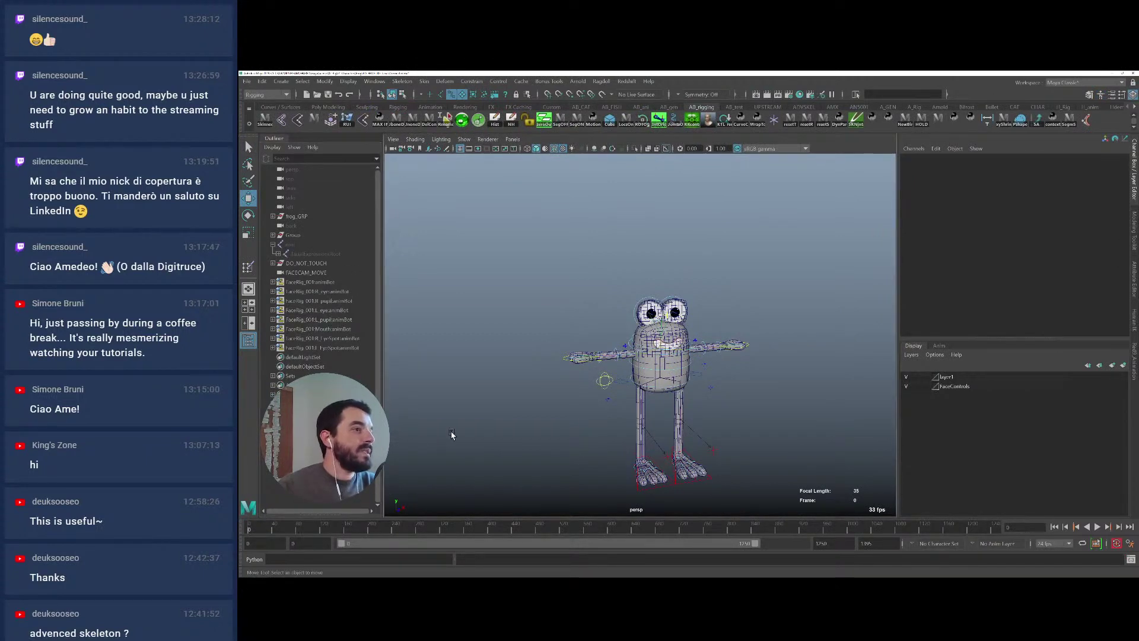
key("ctrl+g")
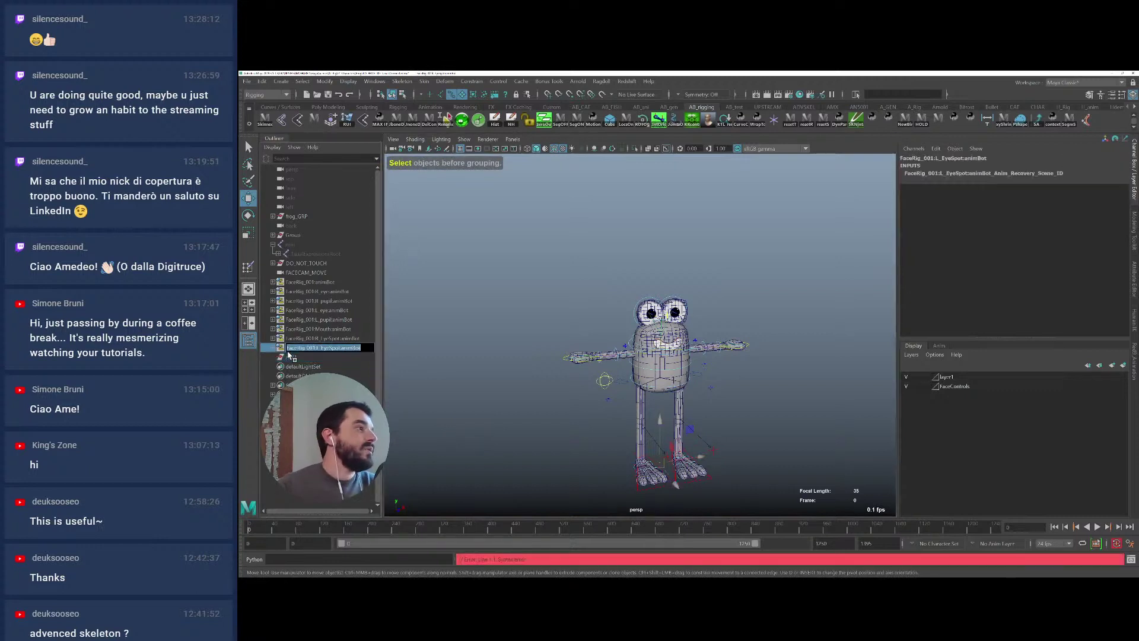
double_click(290, 356)
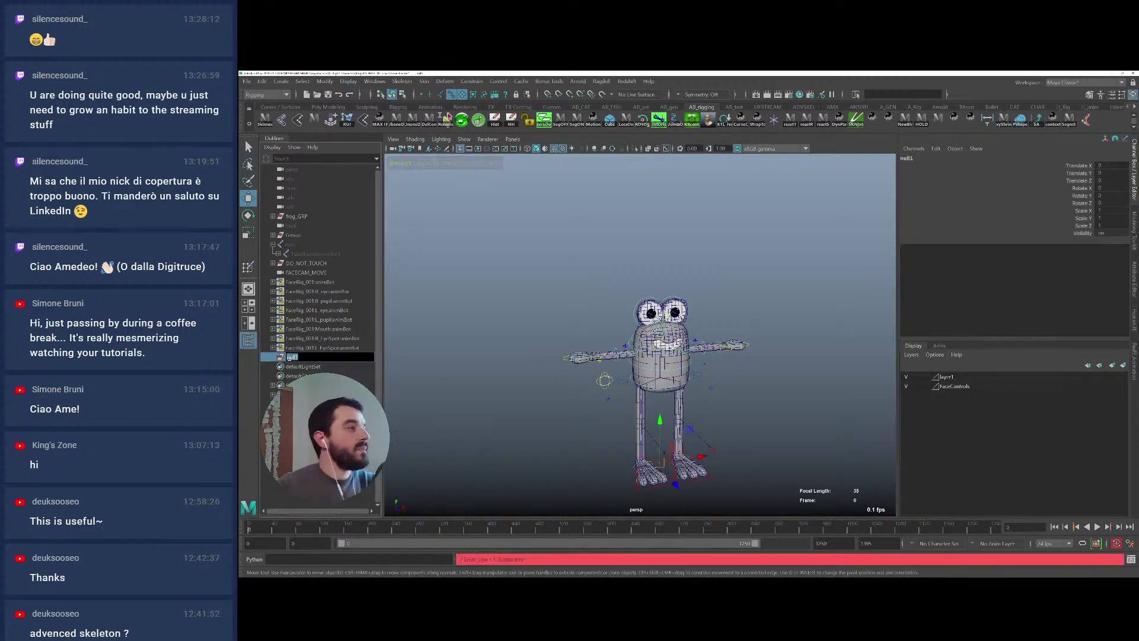
type("CTY_GEO")
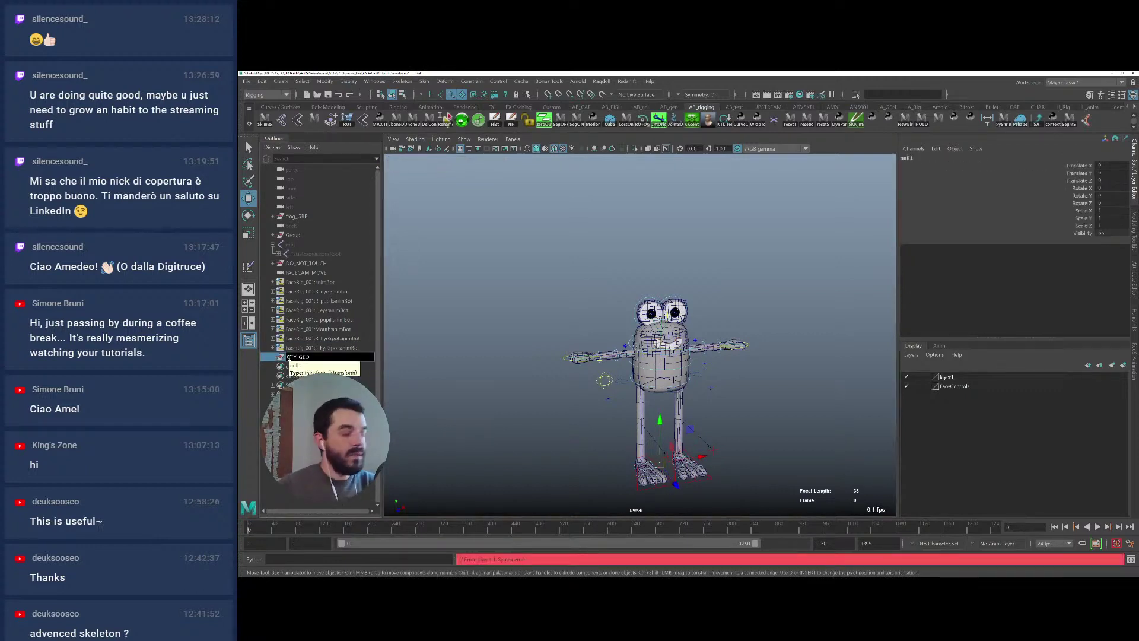
key("Return")
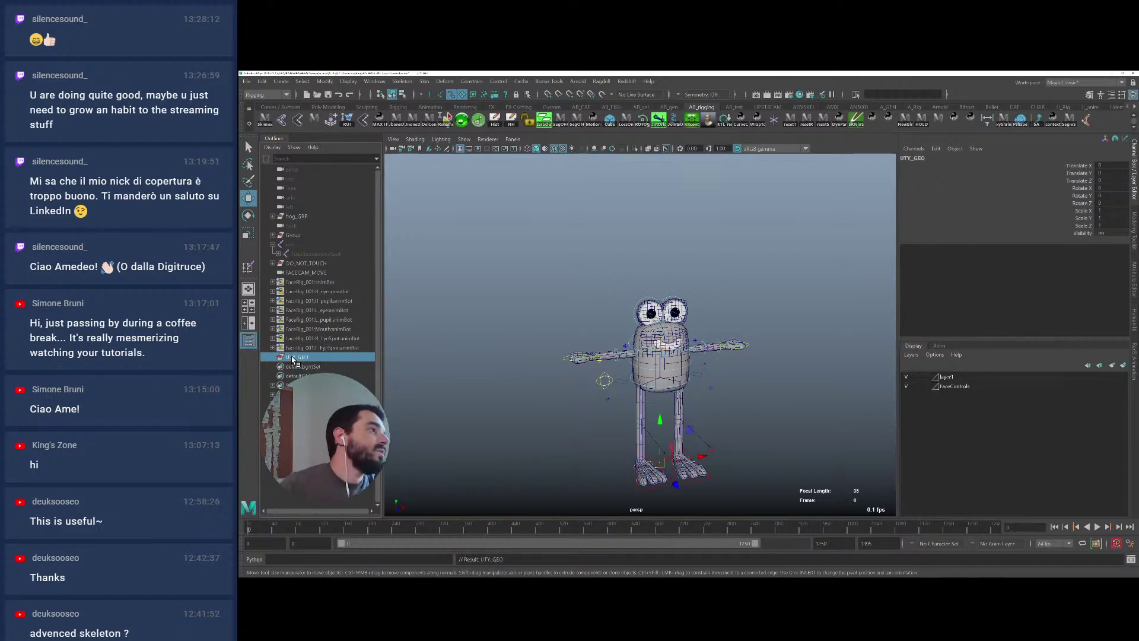
Examine the contents of the fish rig's DO_NOT_TOUCH group, and of the frog scene's frog_GRP and its eyes subgroup
key("alt+Tab")
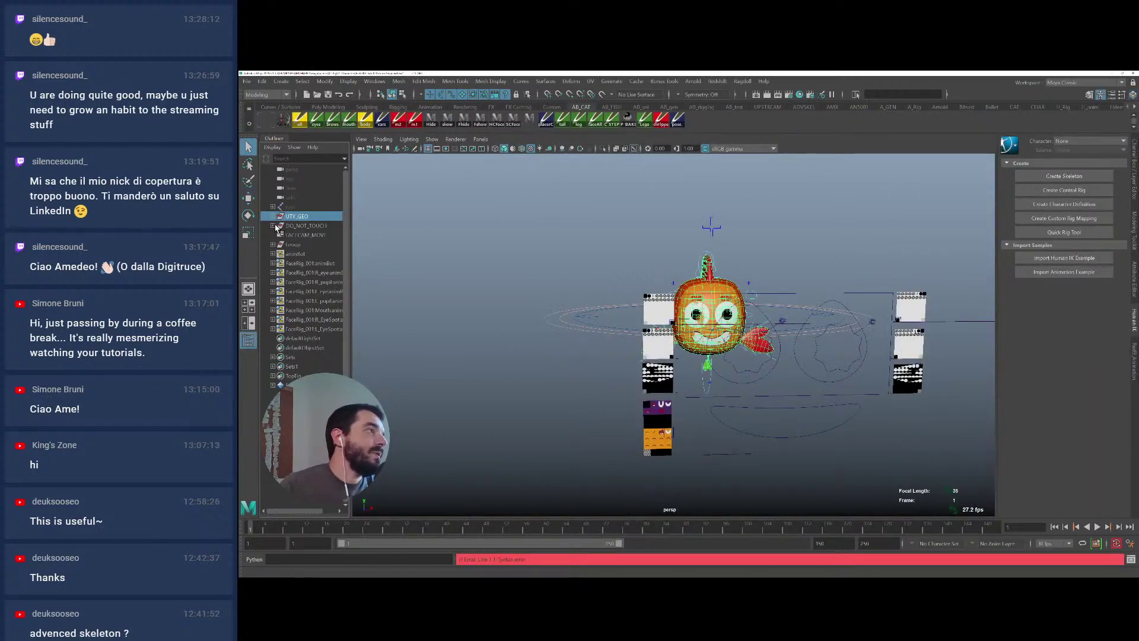
left_click(272, 225)
left_click(297, 226)
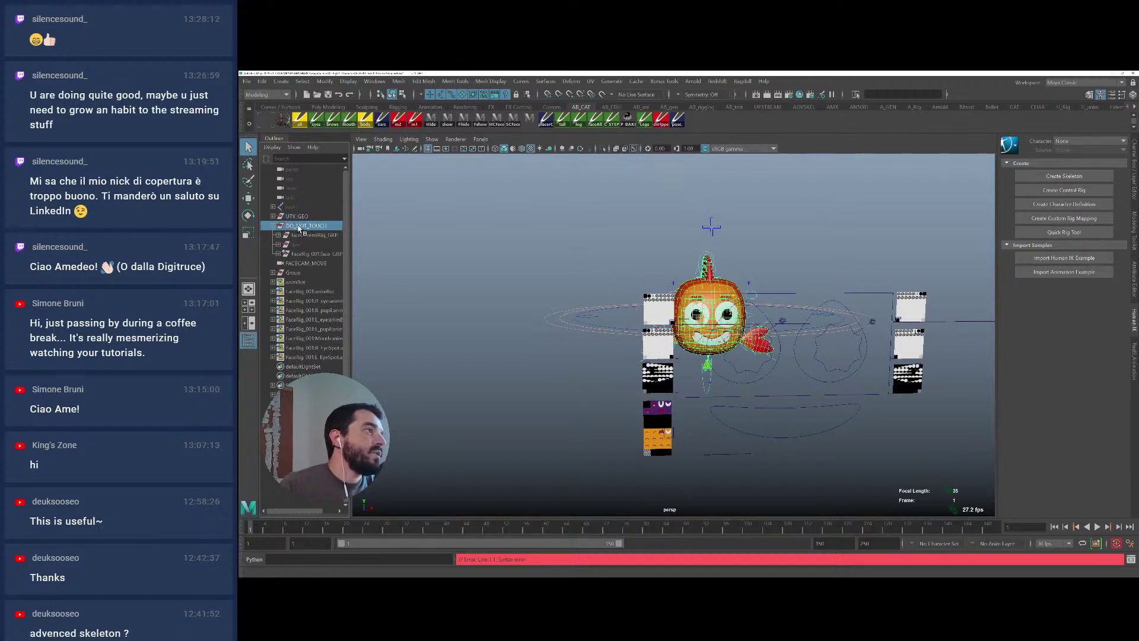
left_click(294, 246)
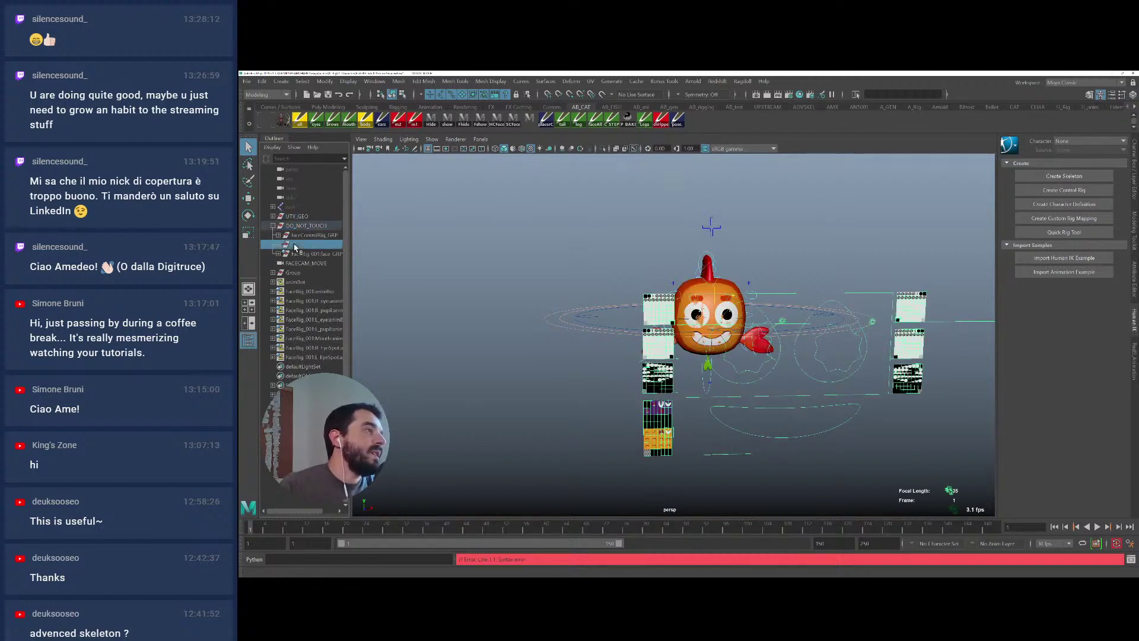
left_click(279, 245)
left_click(279, 245)
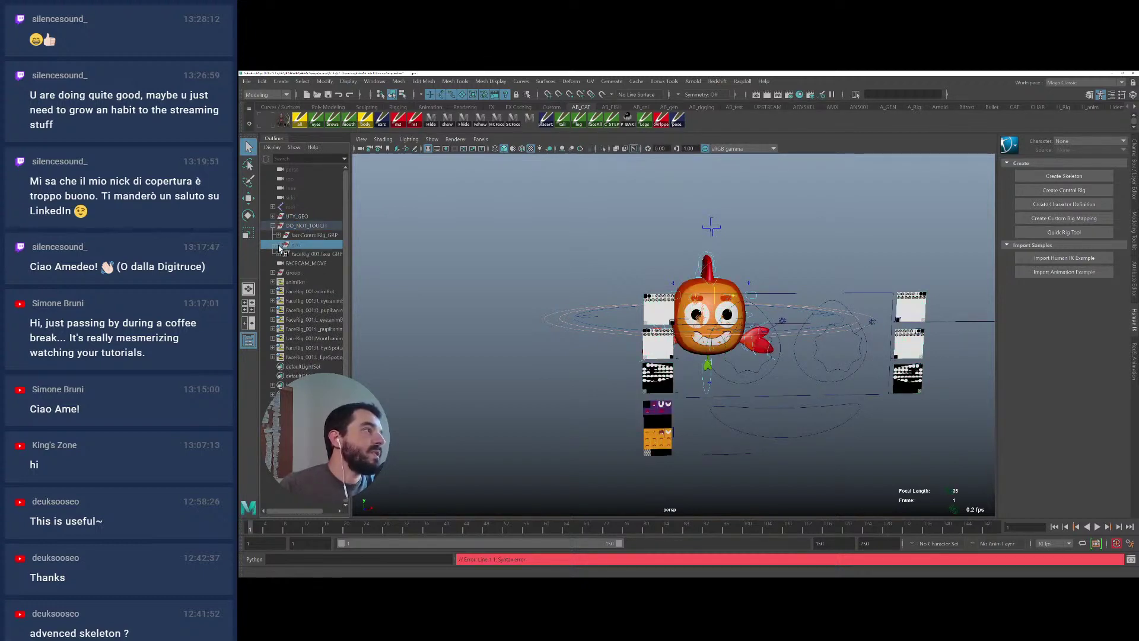
key("alt+Tab")
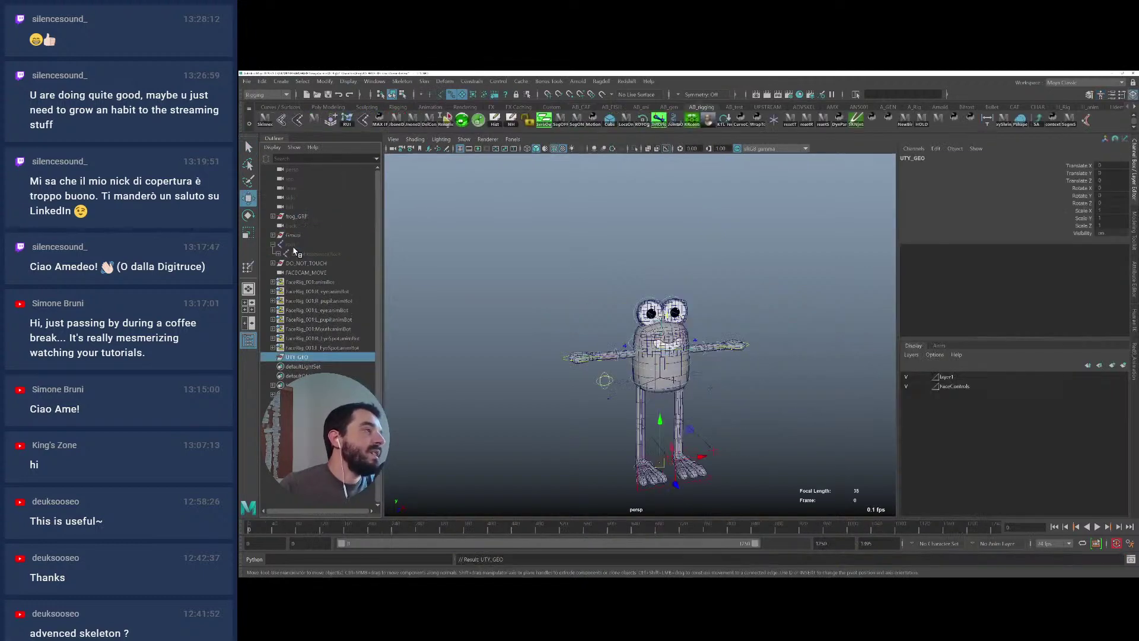
left_click(296, 217)
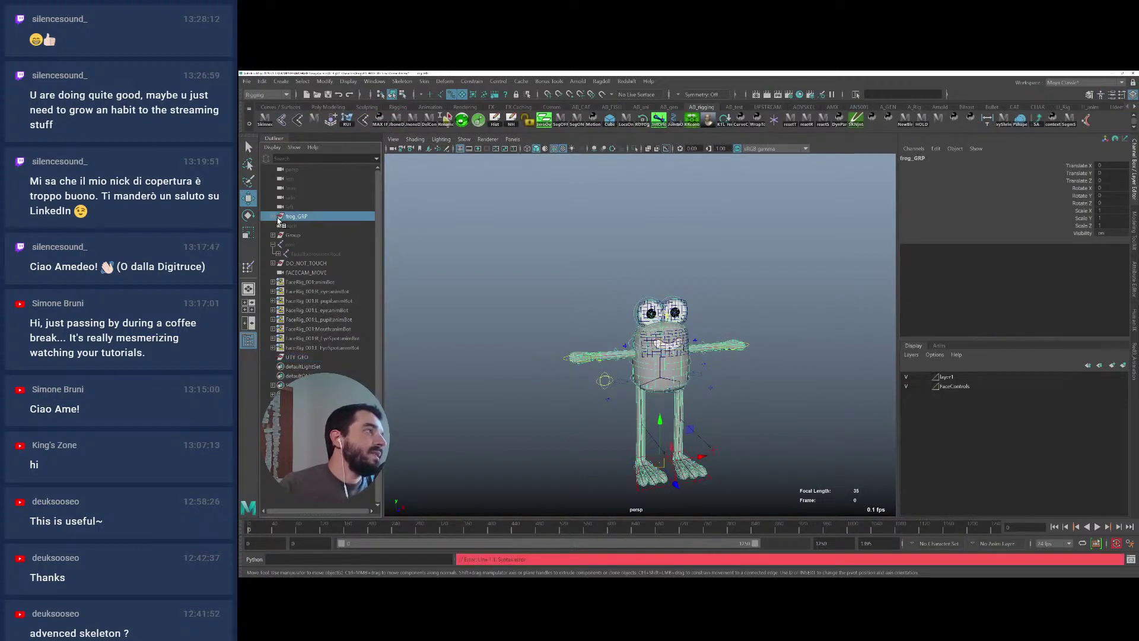
left_click(273, 216)
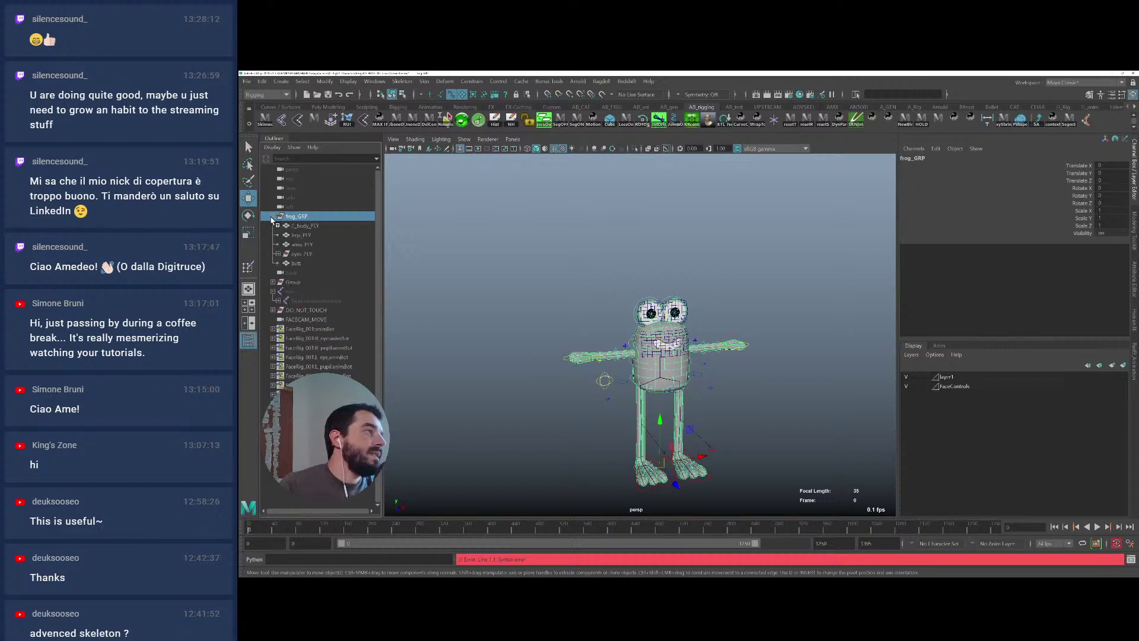
left_click(277, 254)
left_click(310, 264)
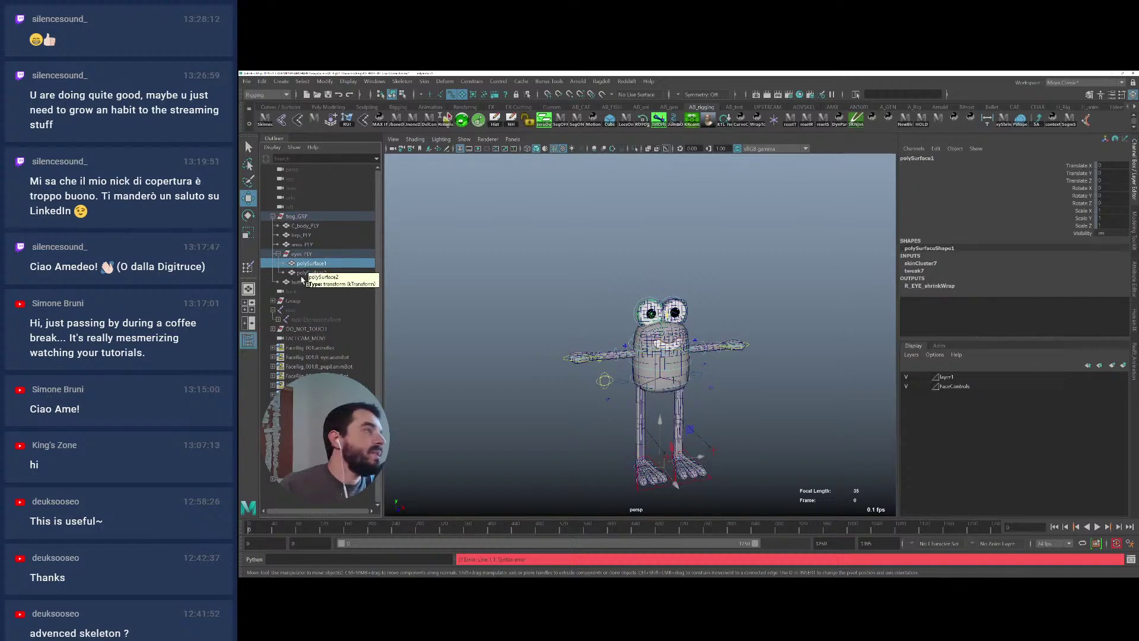
Collapse the fish scene's DO_NOT_TOUCH group and select all animBot nodes, including the FaceRig_001 ones
key("alt+Tab")
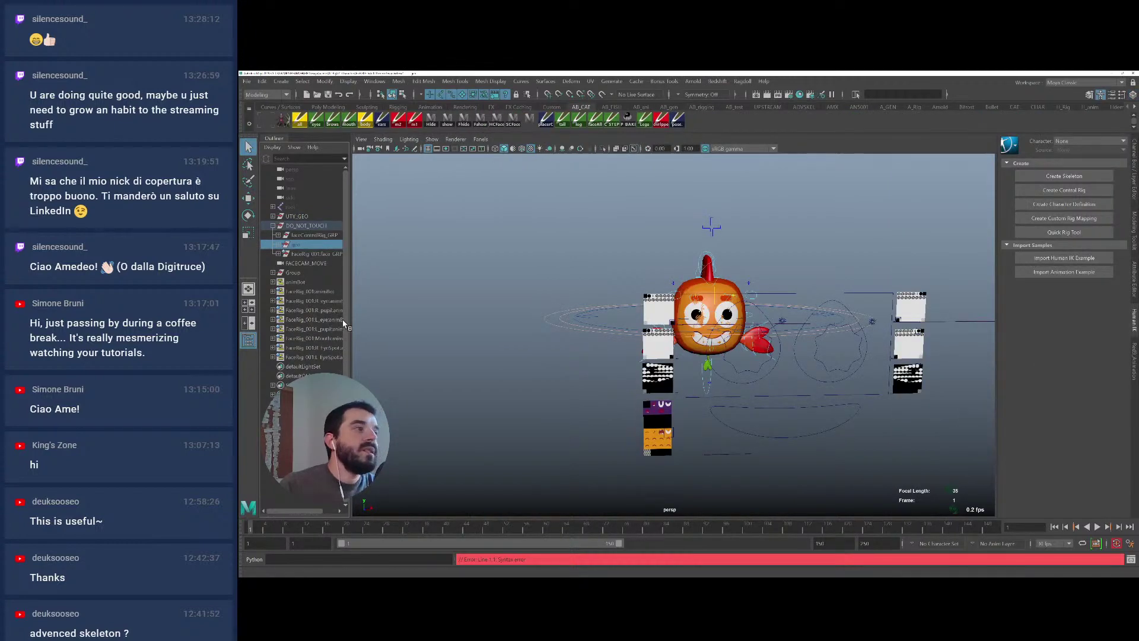
left_click(272, 226)
left_click(294, 236)
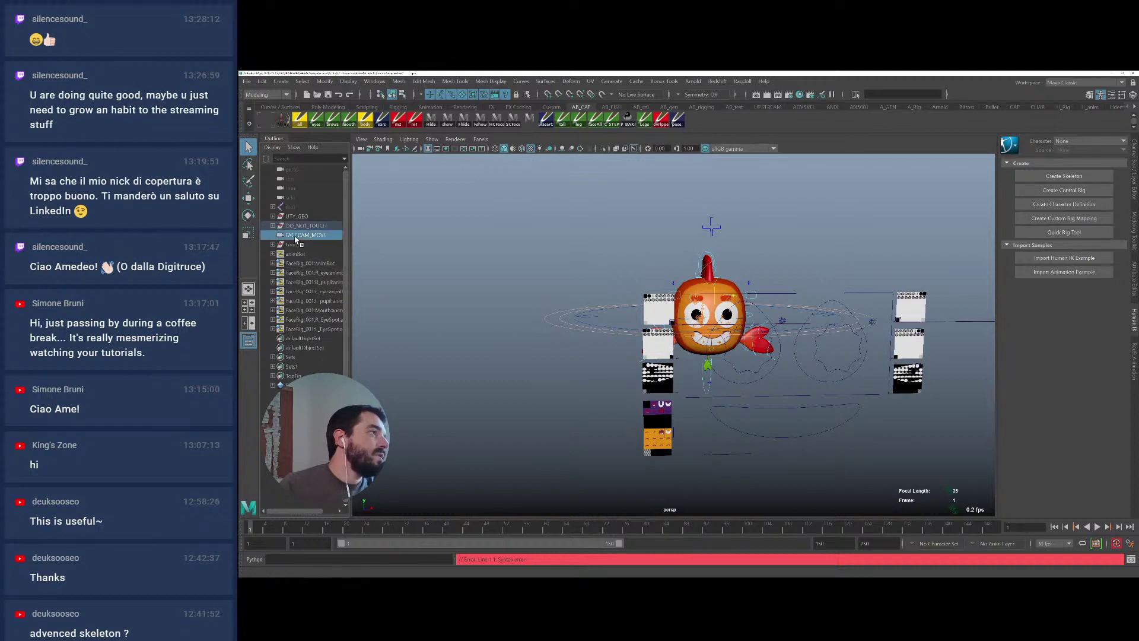
left_click(287, 255)
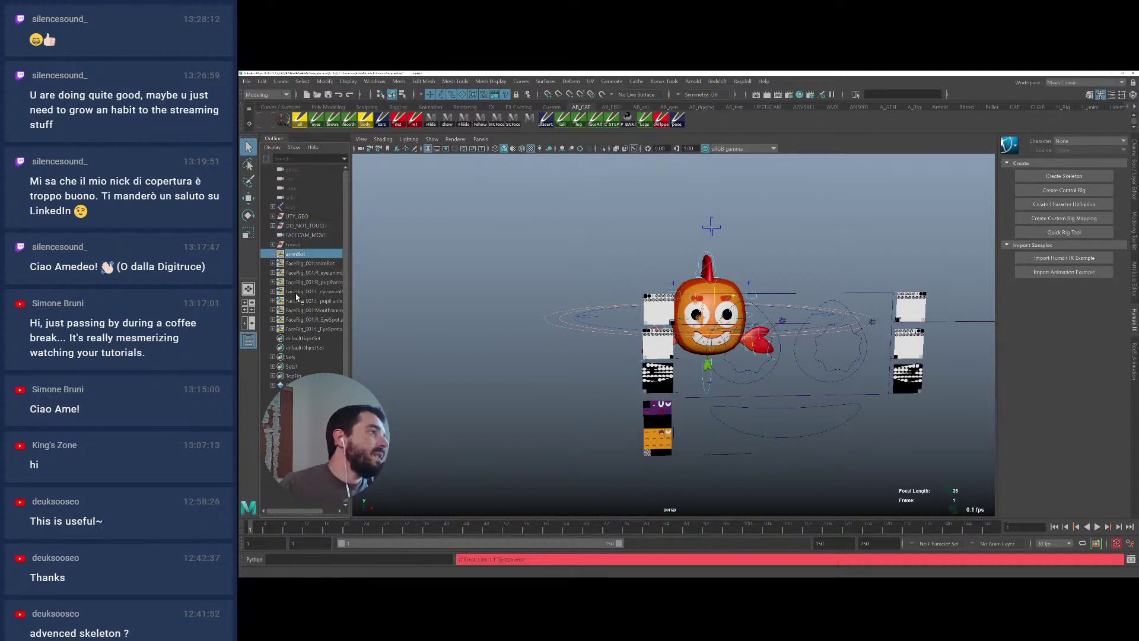
left_click(309, 329, "shift")
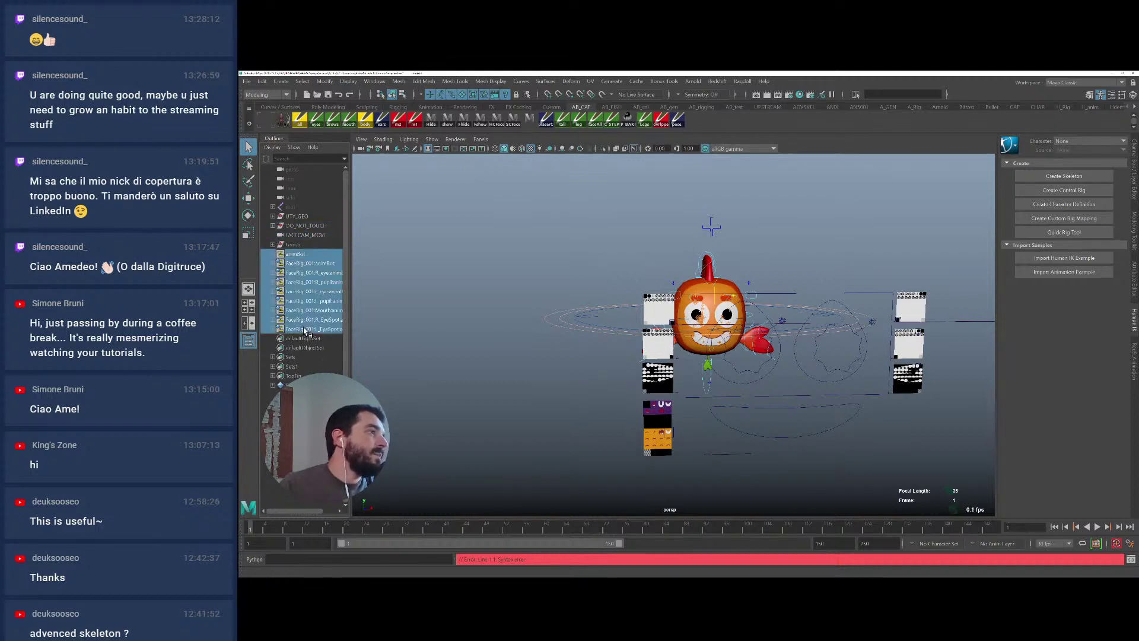
Launch animBot in the fish scene, skip the offered version update and close the save reminder
left_click(647, 107)
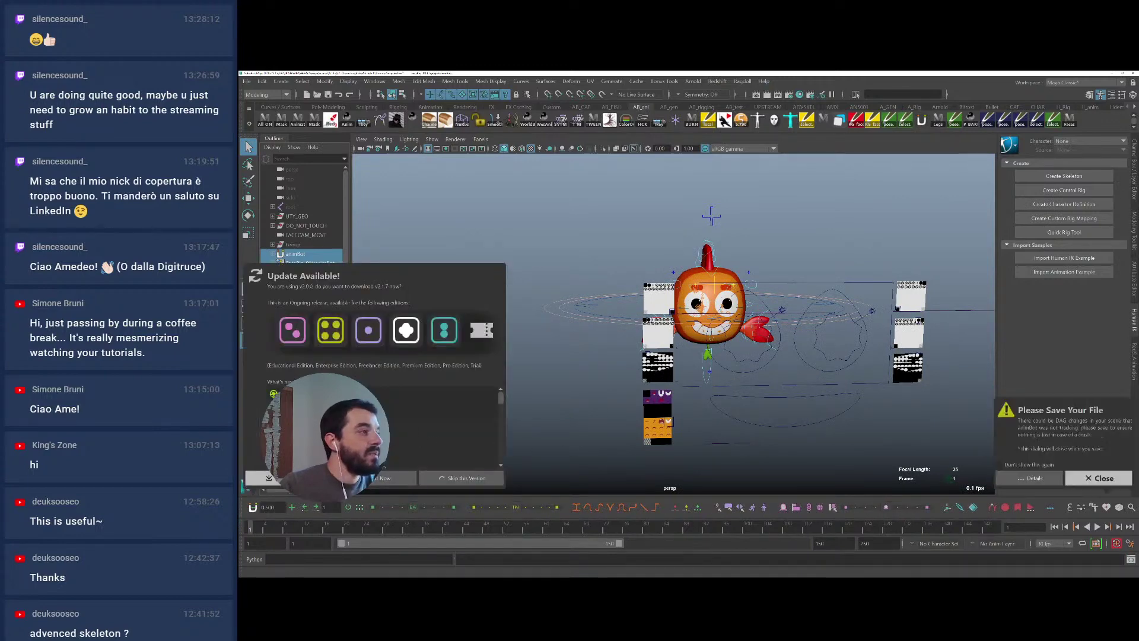
left_click(466, 478)
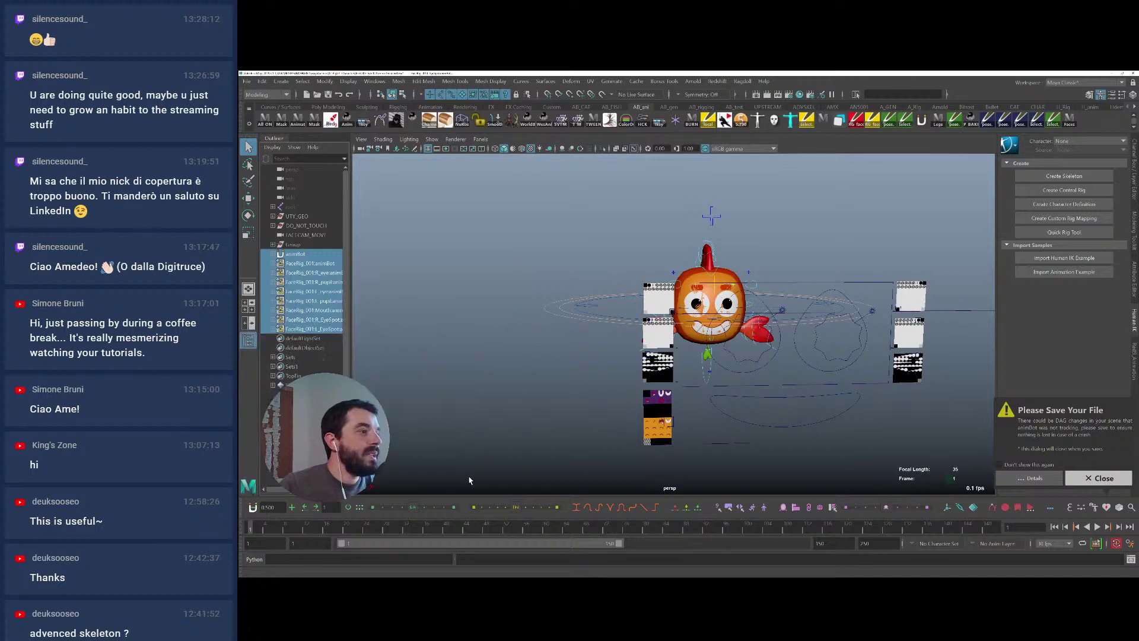
left_click(1090, 478)
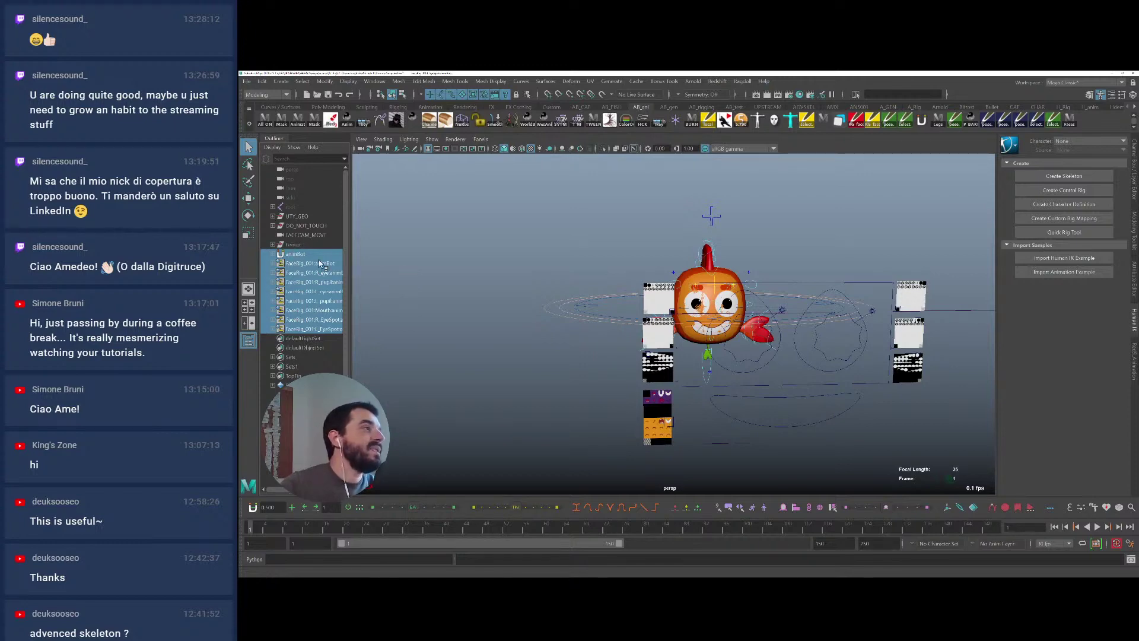
Return to the frog rig scene, save it, and collapse frog_GRP and the joint hierarchy in the Outliner
key("alt+Tab")
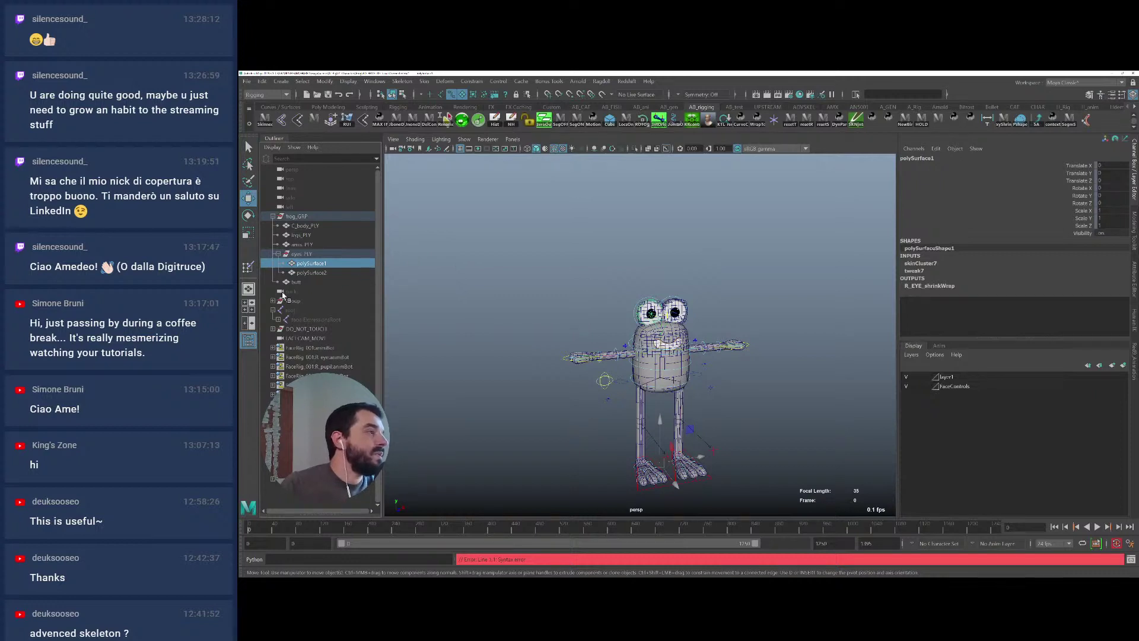
left_click(296, 217)
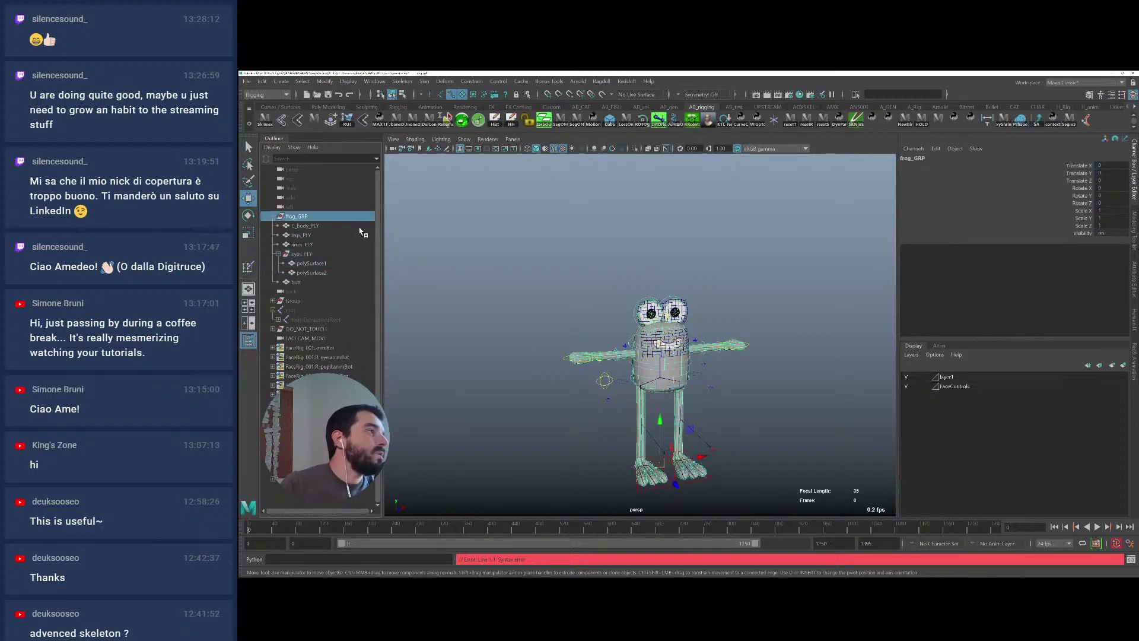
key("ctrl+s")
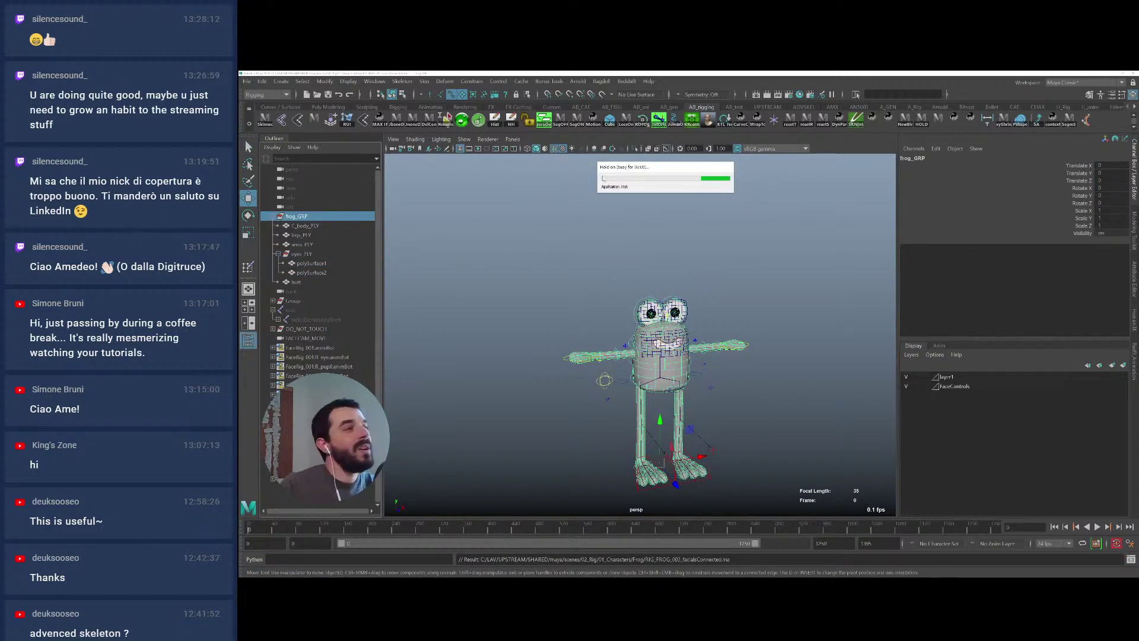
left_click(276, 218)
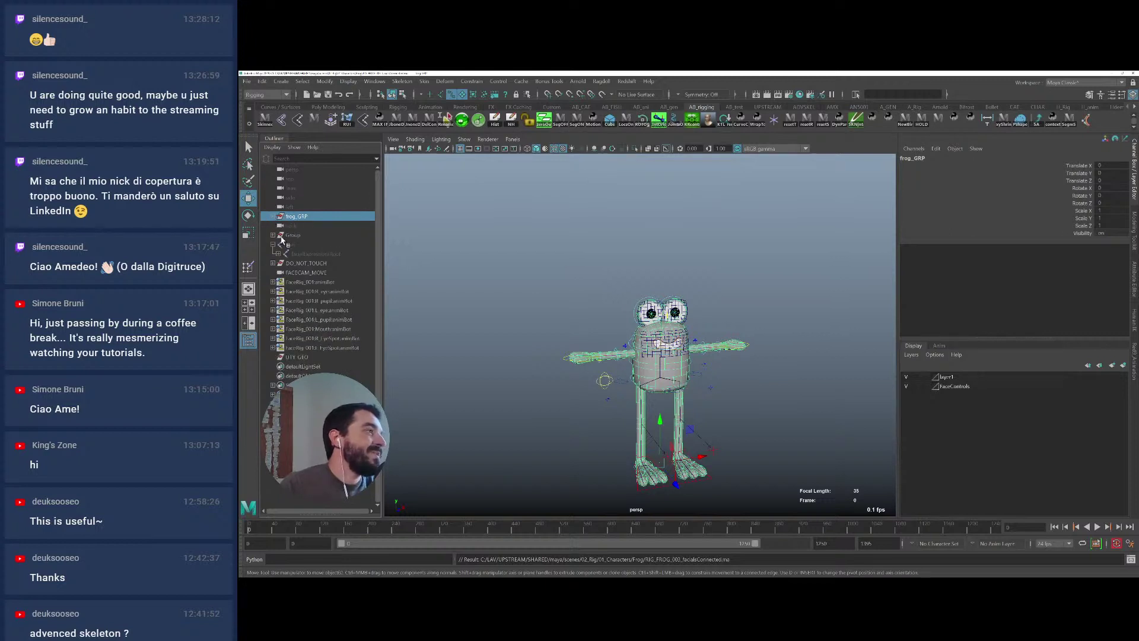
left_click(272, 245)
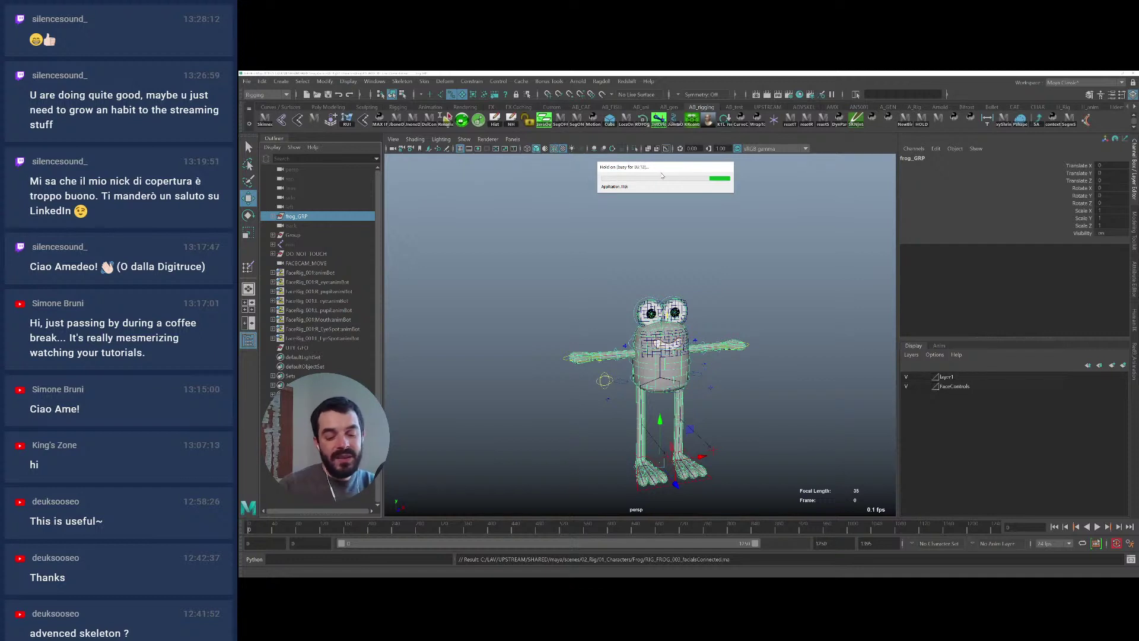
End the unresponsive Unity.exe process in Task Manager, dismiss the termination error, and close Task Manager
key("ctrl+shift+Escape")
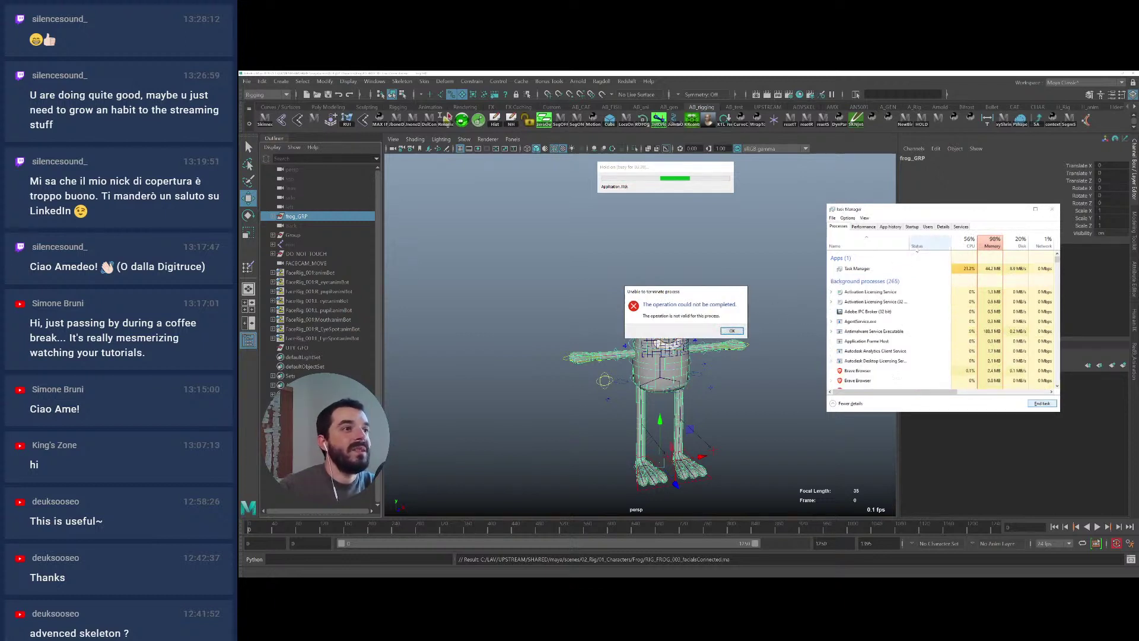
left_click(942, 227)
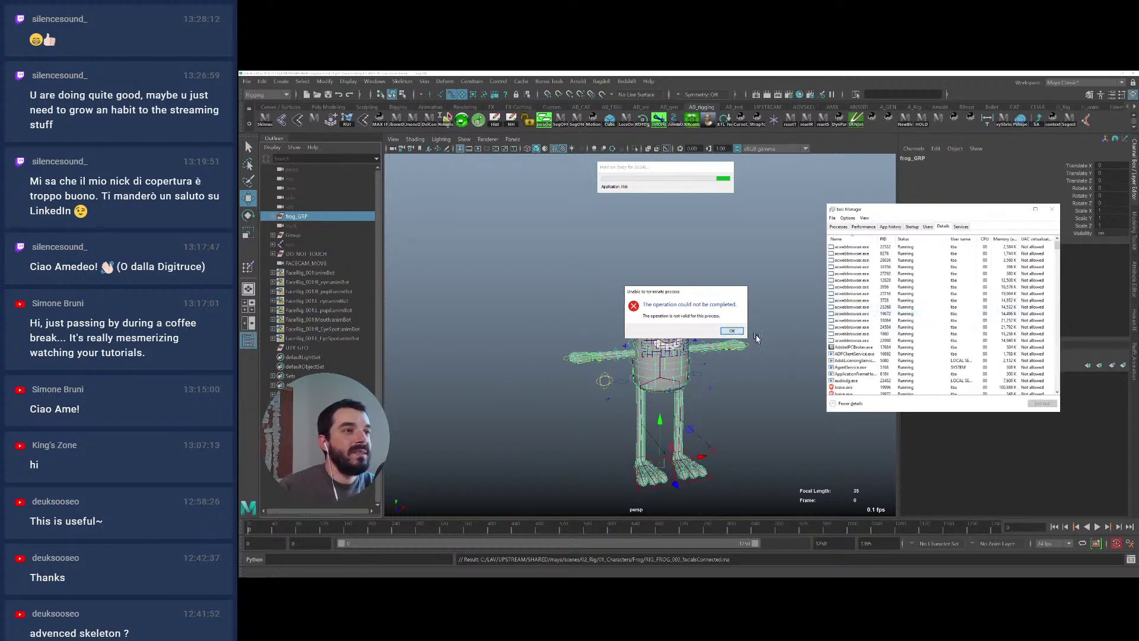
left_click(733, 331)
left_click(854, 286)
key("u")
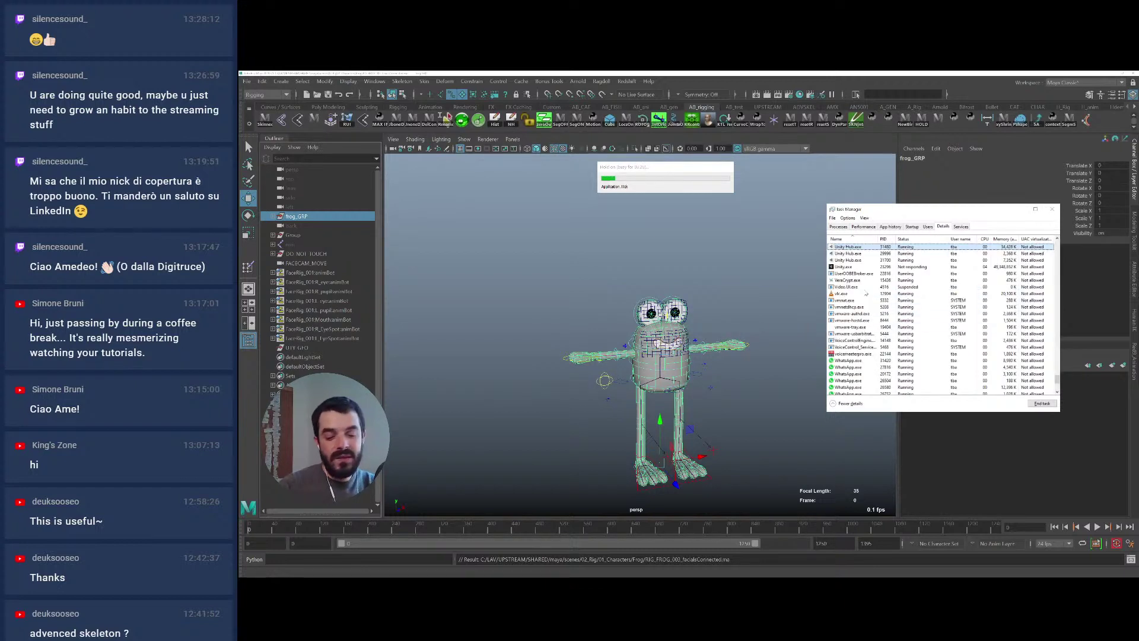
left_click(844, 266)
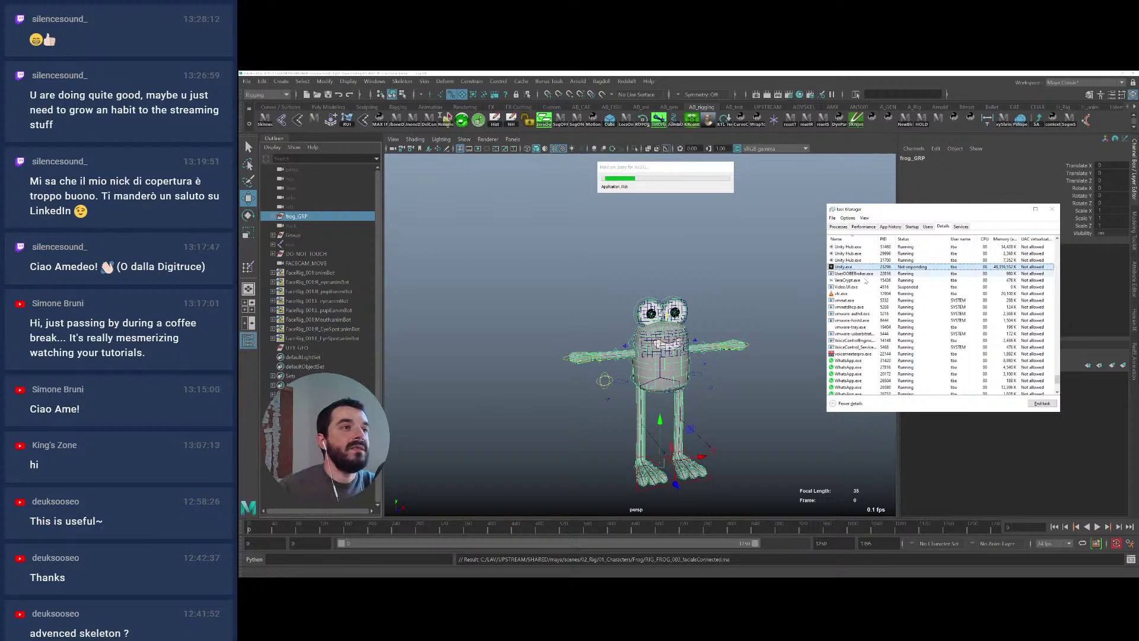
left_click(1042, 404)
left_click(711, 338)
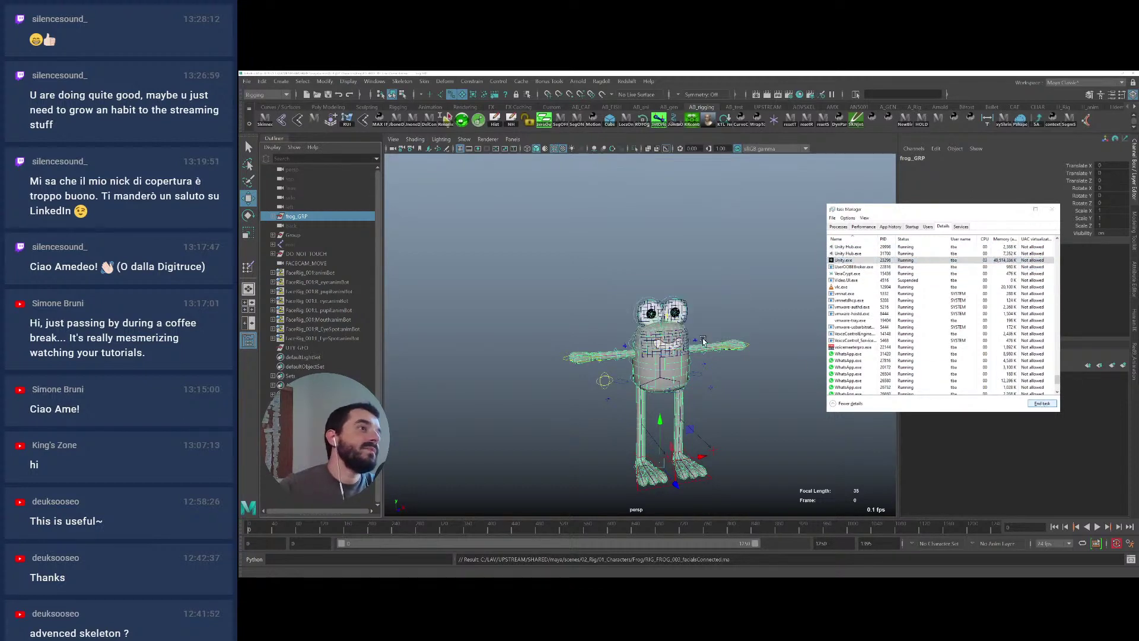
left_click(1052, 209)
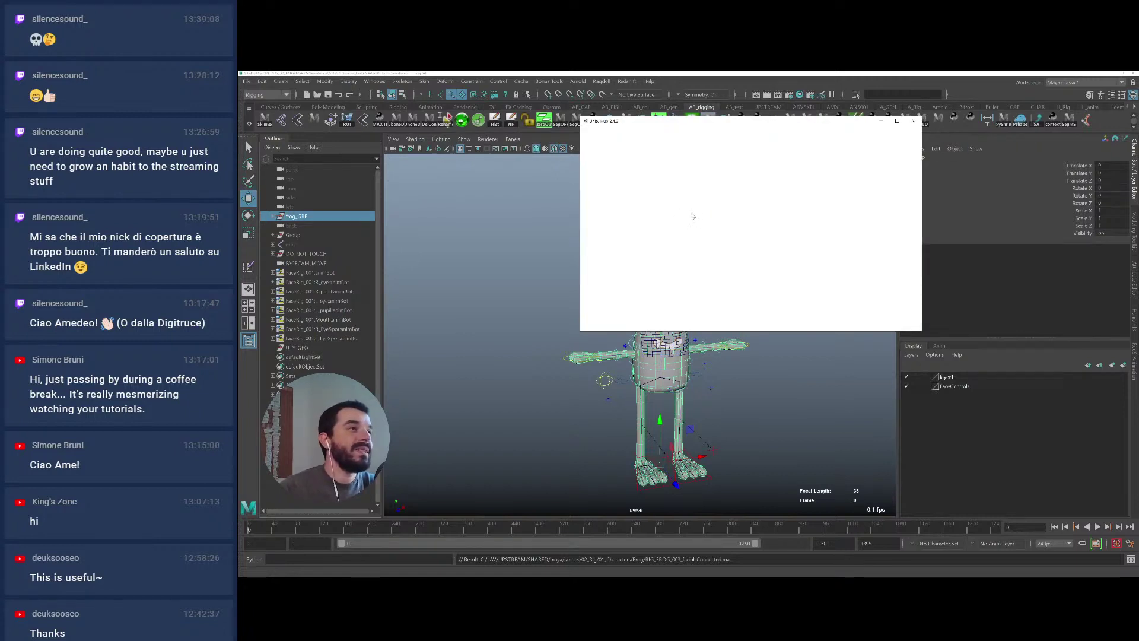
Reopen the game project from Unity Hub and switch from Maya to the Unity editor
left_click(682, 220)
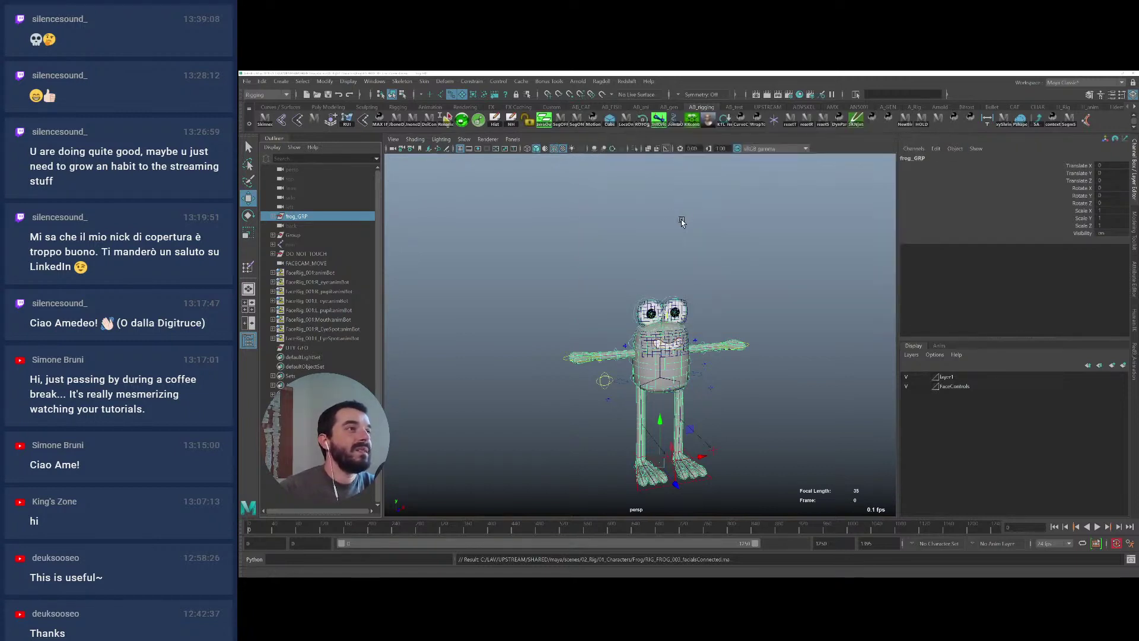
left_click(566, 275)
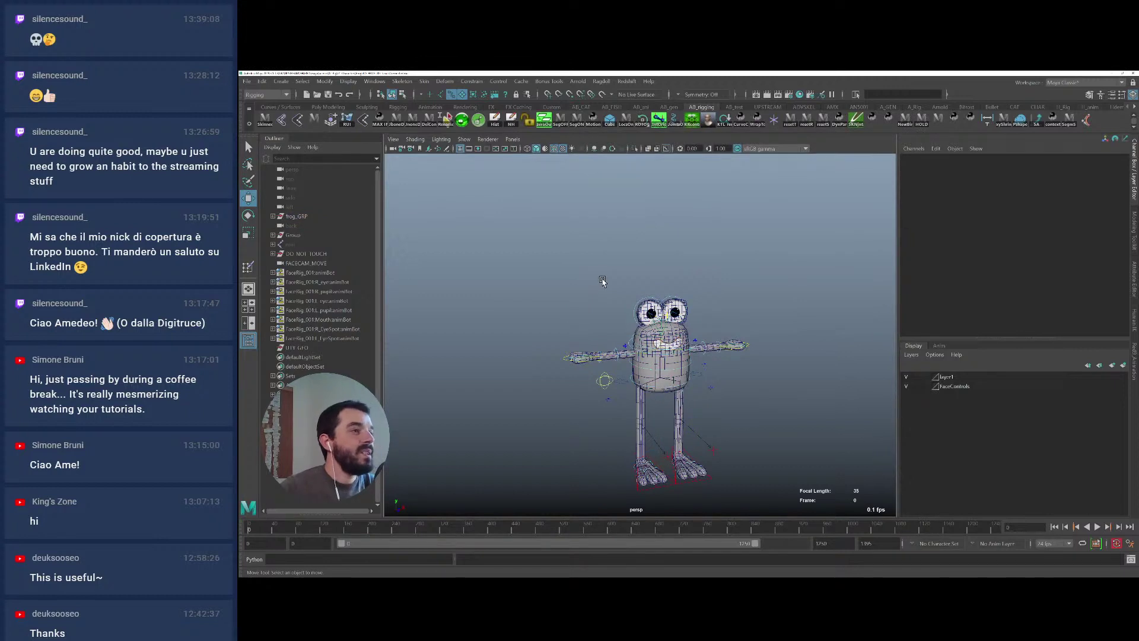
middle_click_drag(602, 281, 577, 233, "alt")
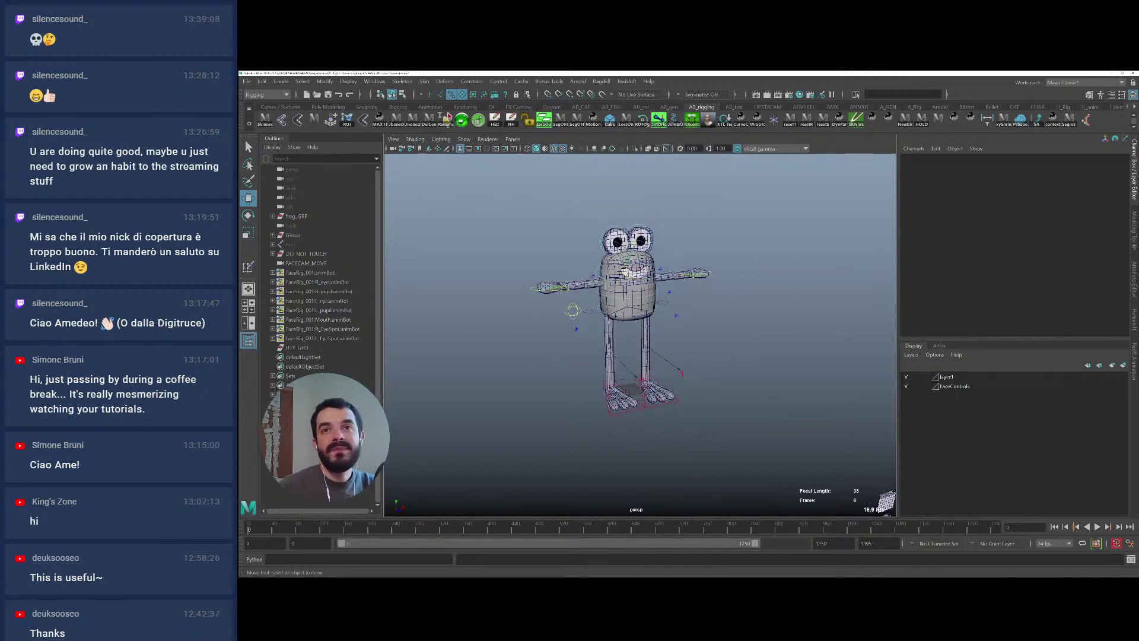
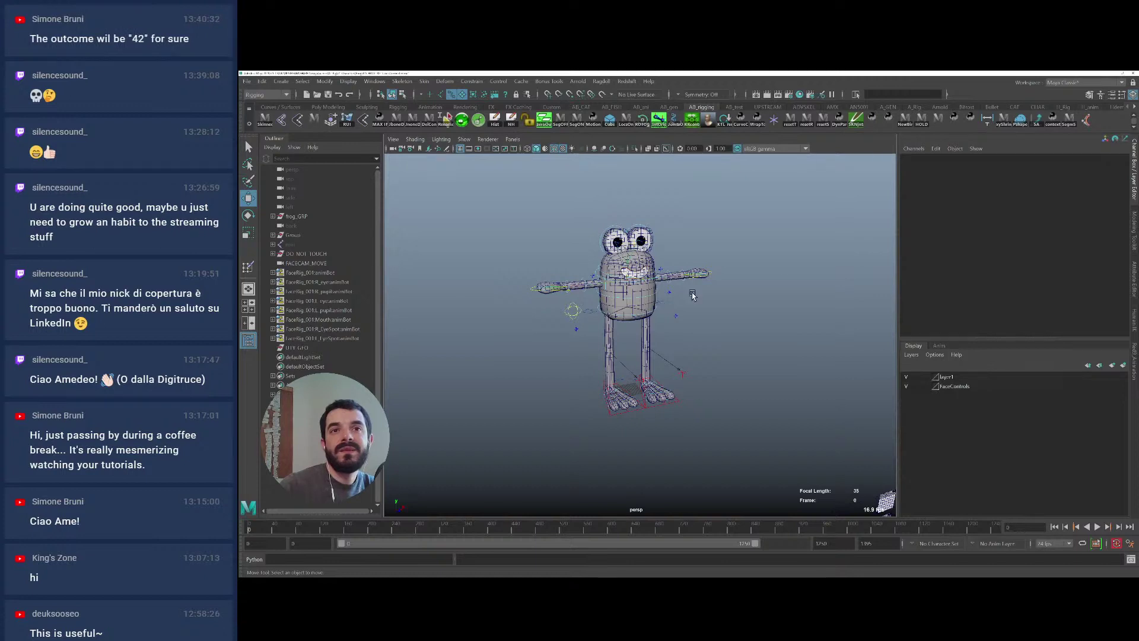
key("alt+Tab")
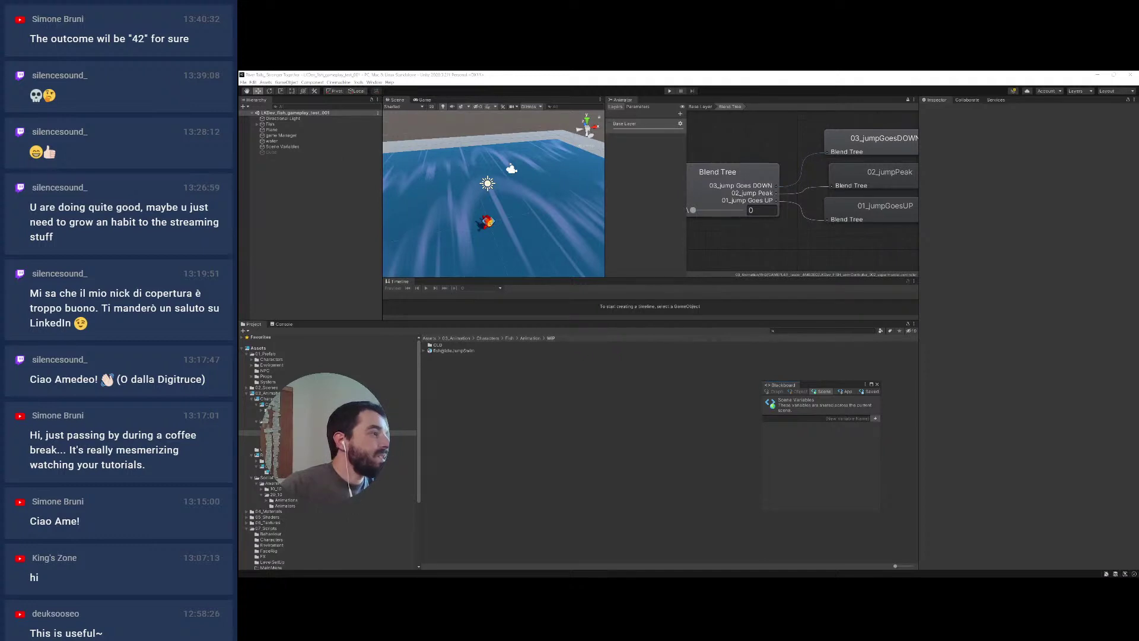
Disable Resample Curves and set Anim. Compression to Off in the cat@run import settings, applying the changes
left_click(273, 409)
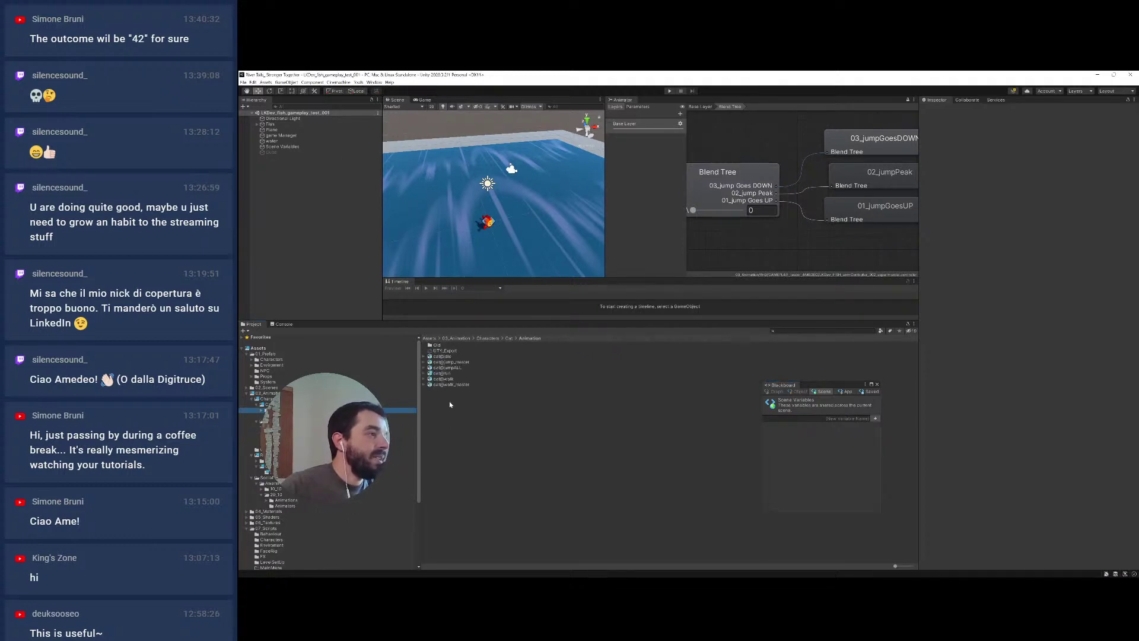
left_click(442, 373)
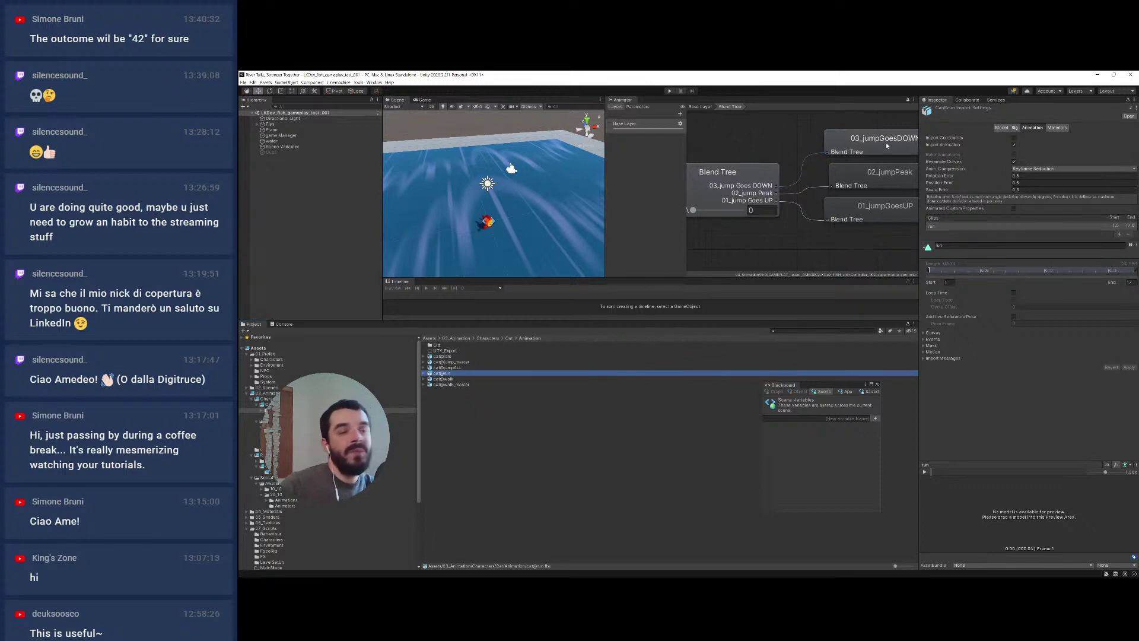
key("super+plus")
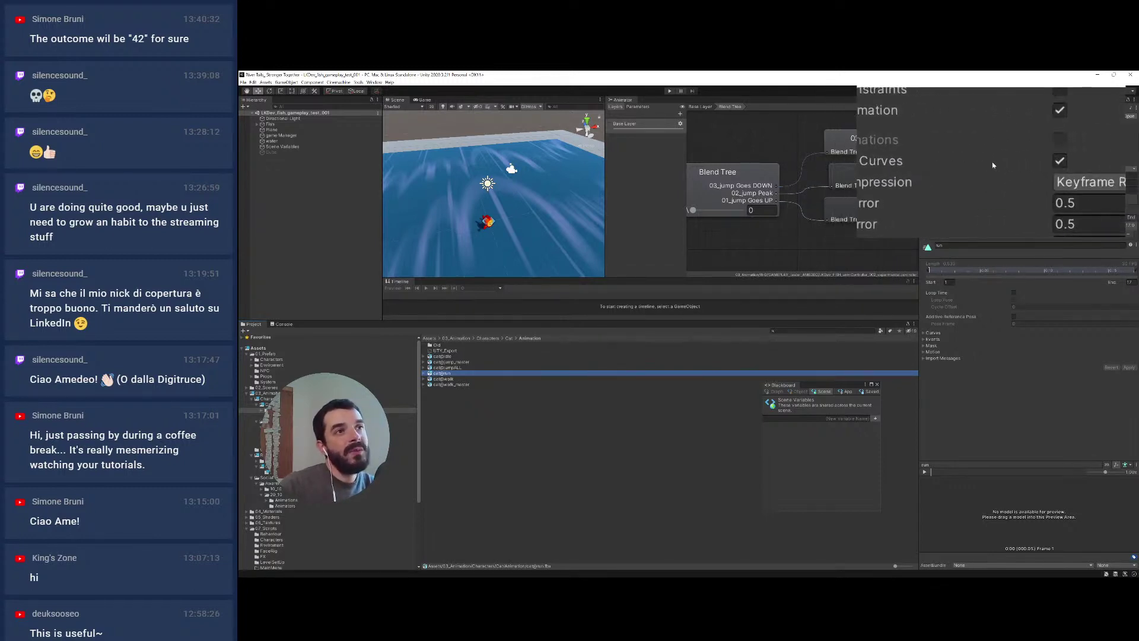
left_click(1019, 177)
left_click(1016, 166)
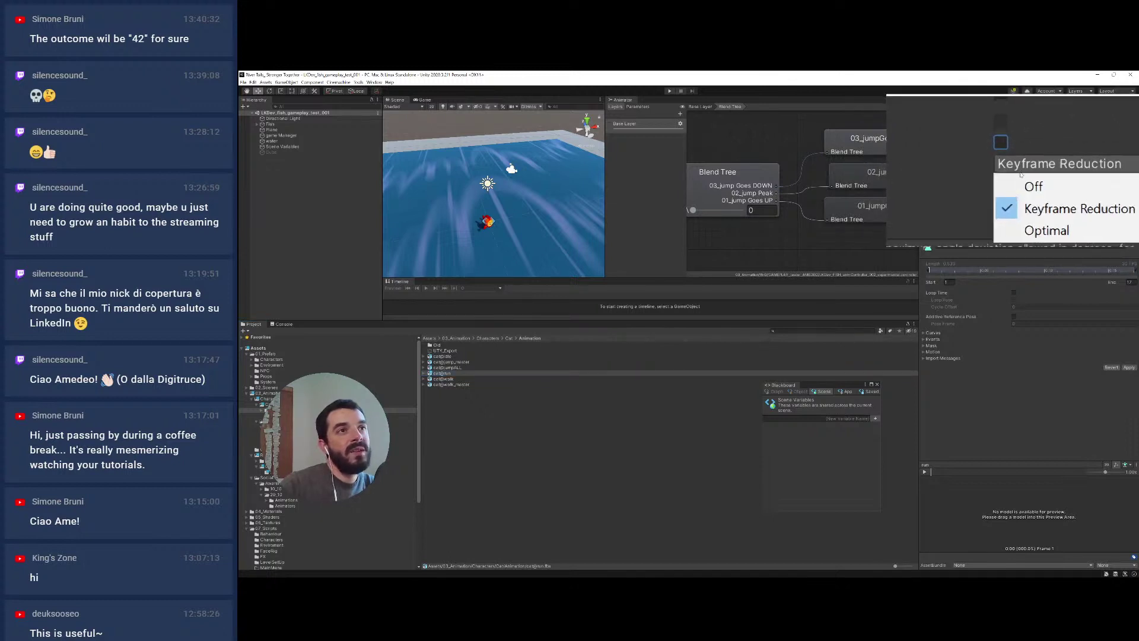
left_click(997, 168)
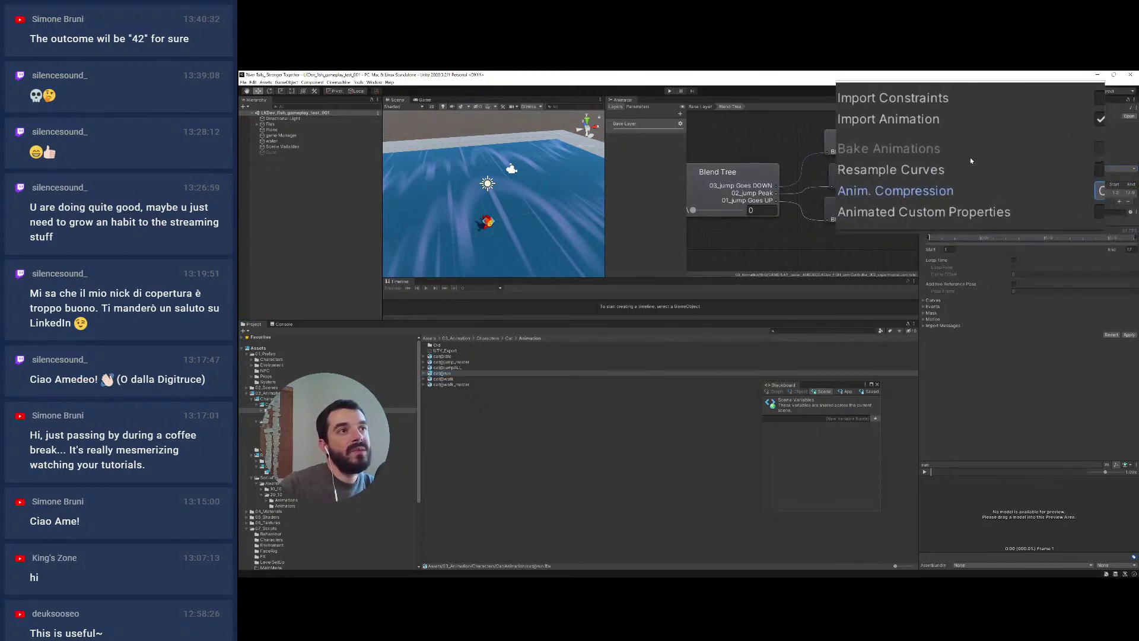
key("super+Escape")
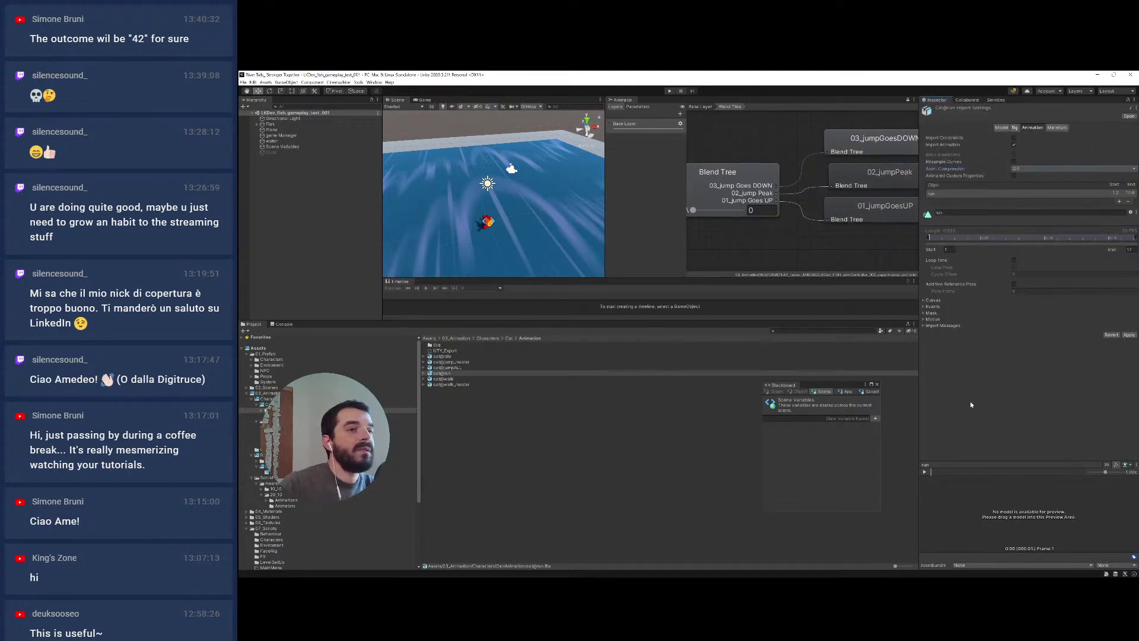
left_click(518, 450)
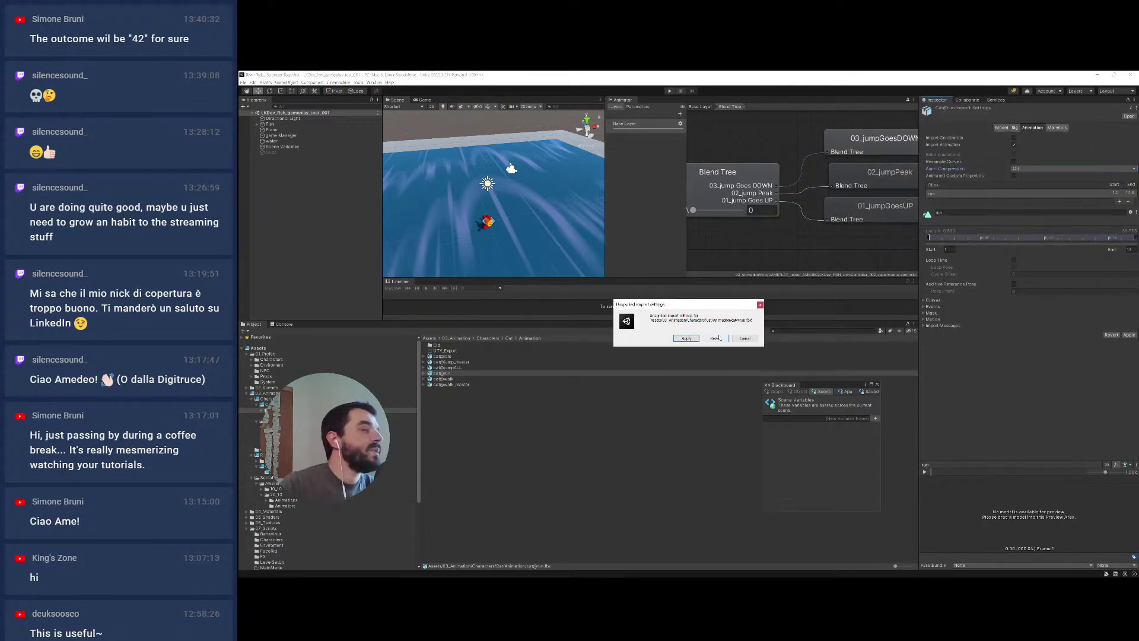
left_click(686, 340)
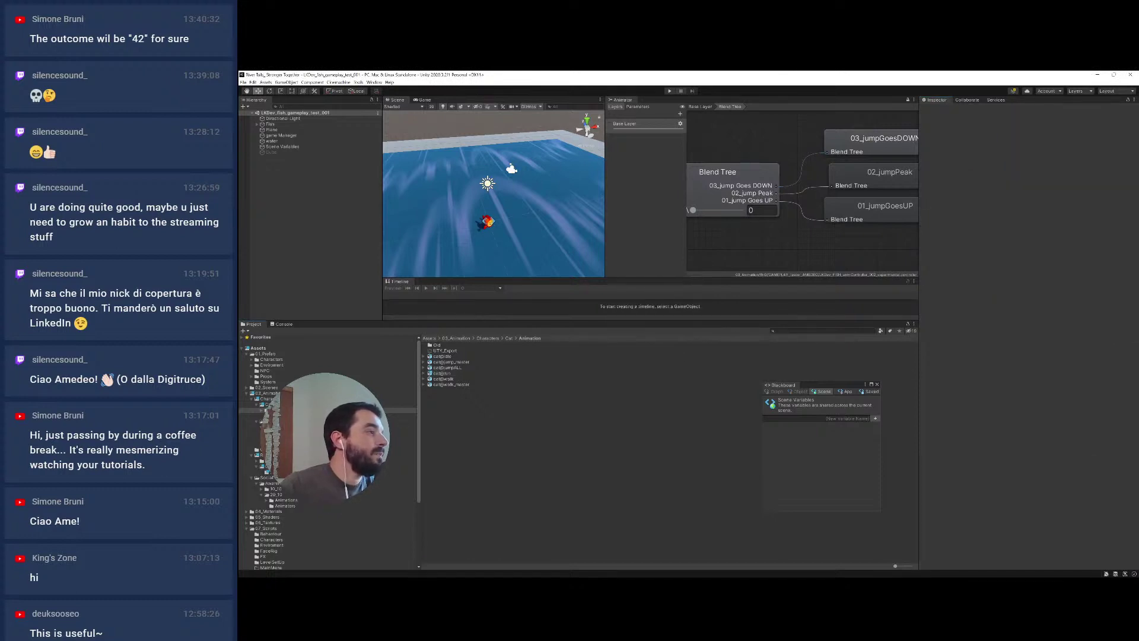
Open the AnimationTest scene from the recent scenes
left_click(270, 404)
left_click(267, 398)
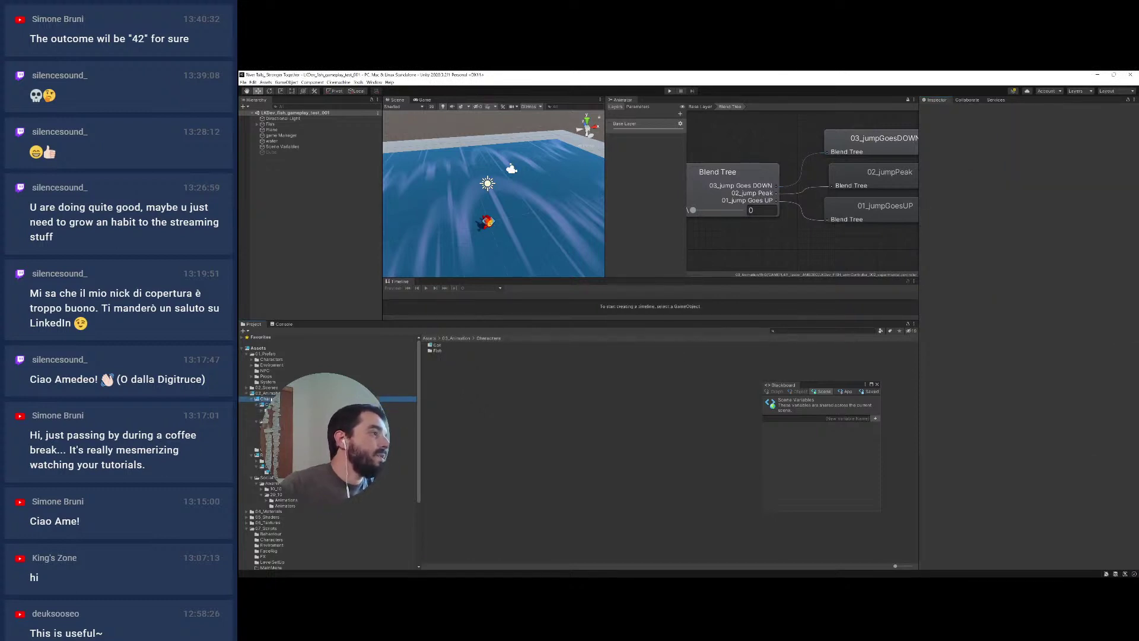
left_click(243, 82)
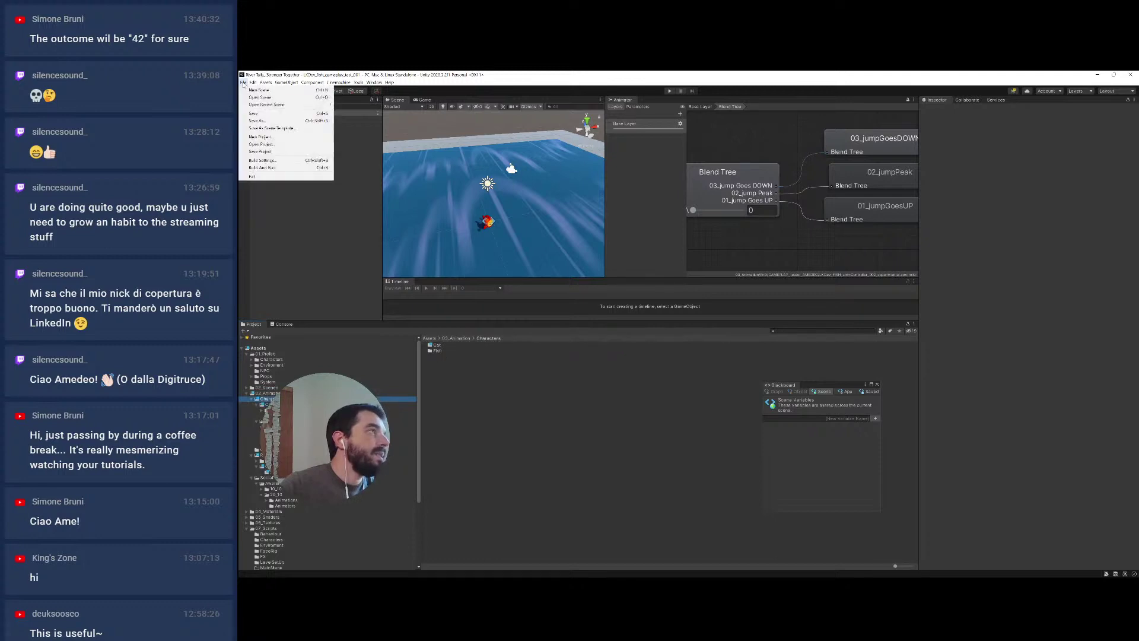
mouse_move(294, 105)
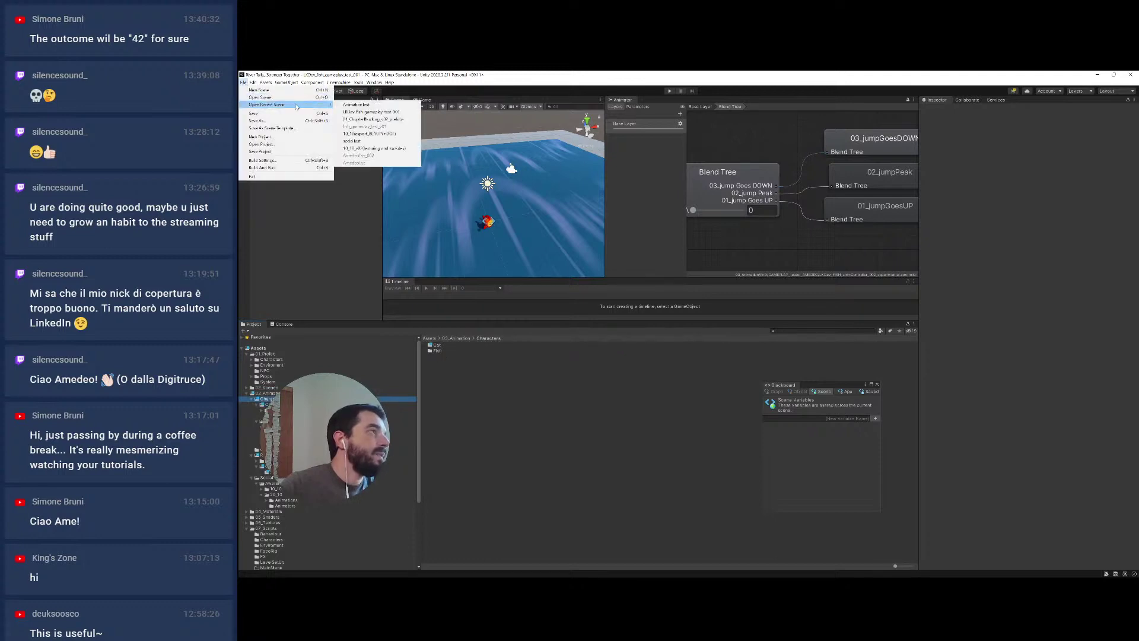
left_click(363, 105)
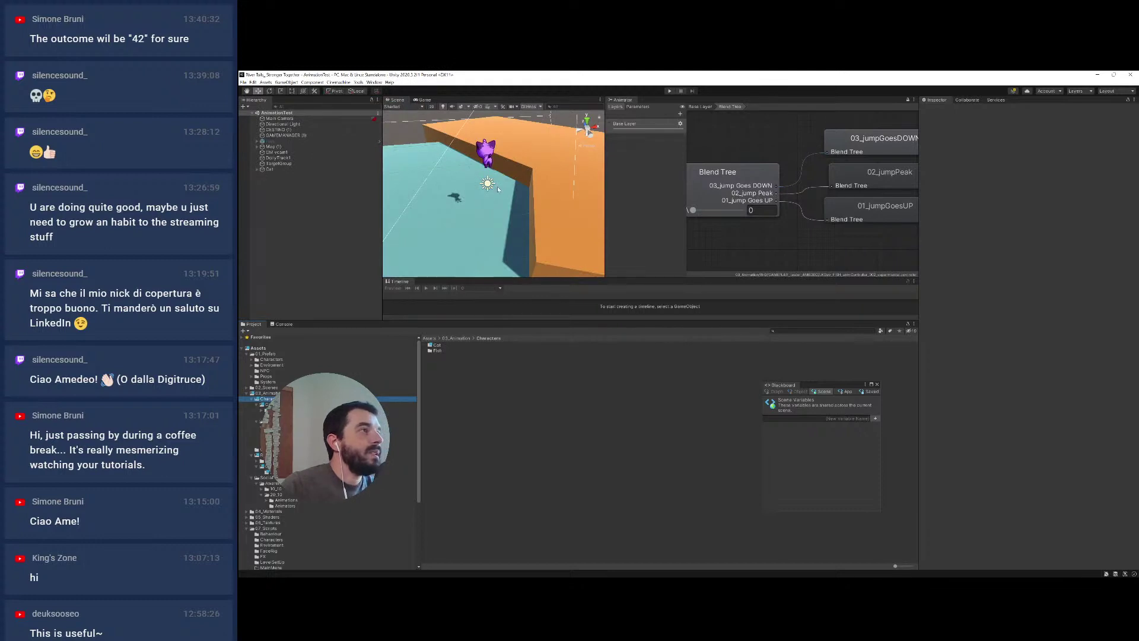
Open the Cat_Animator controller assigned to the cat model inside the Cat object
left_click(272, 142)
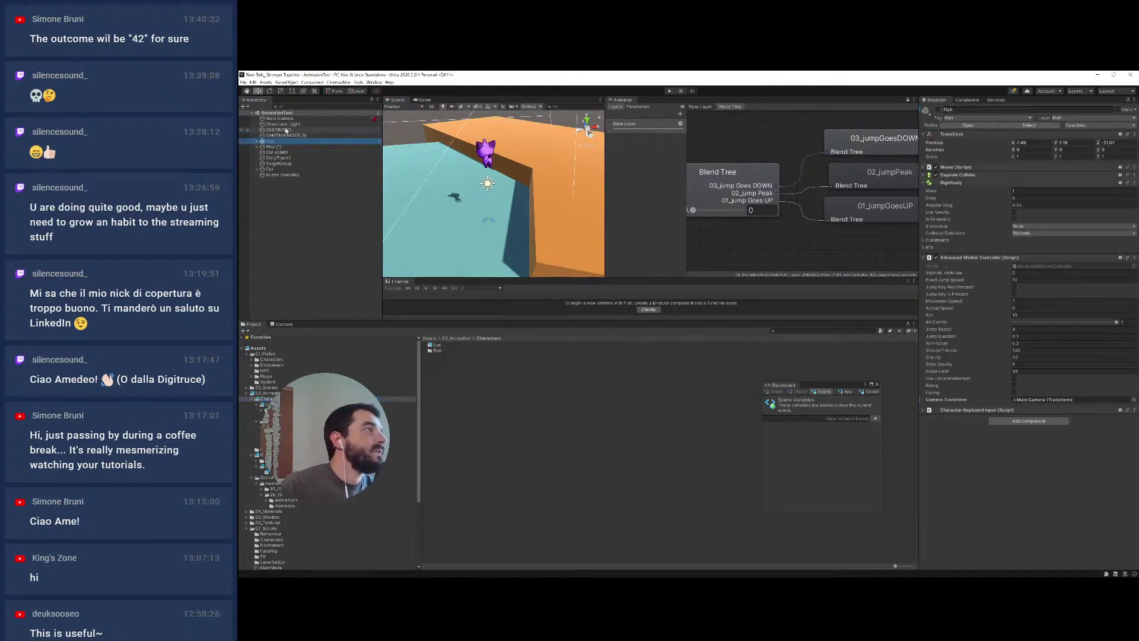
left_click(269, 169)
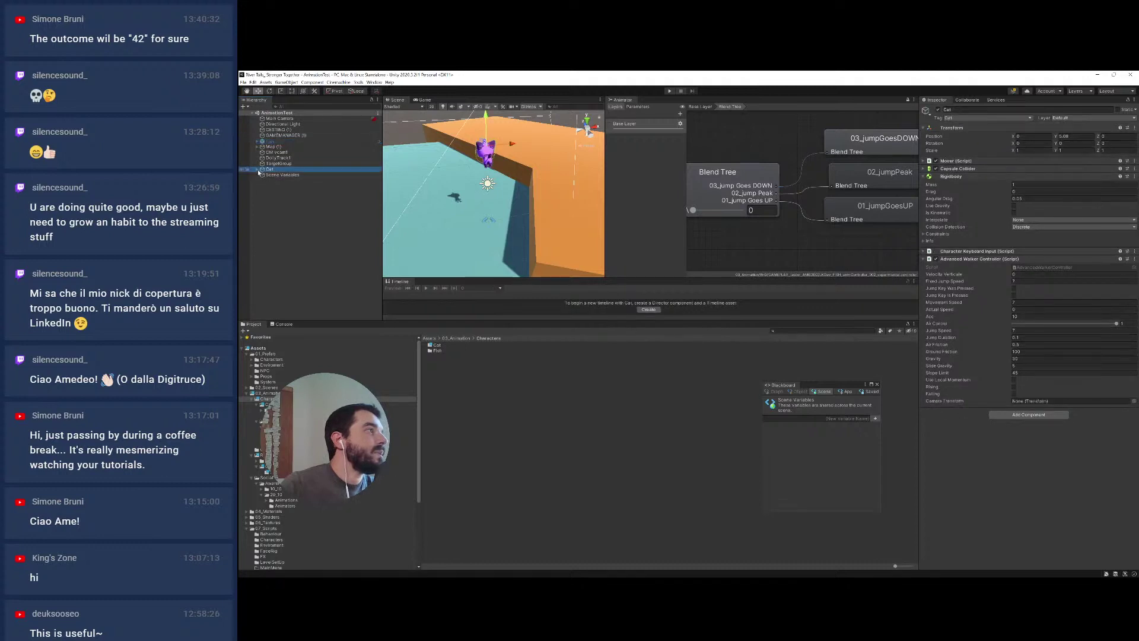
left_click(257, 169)
left_click(271, 176)
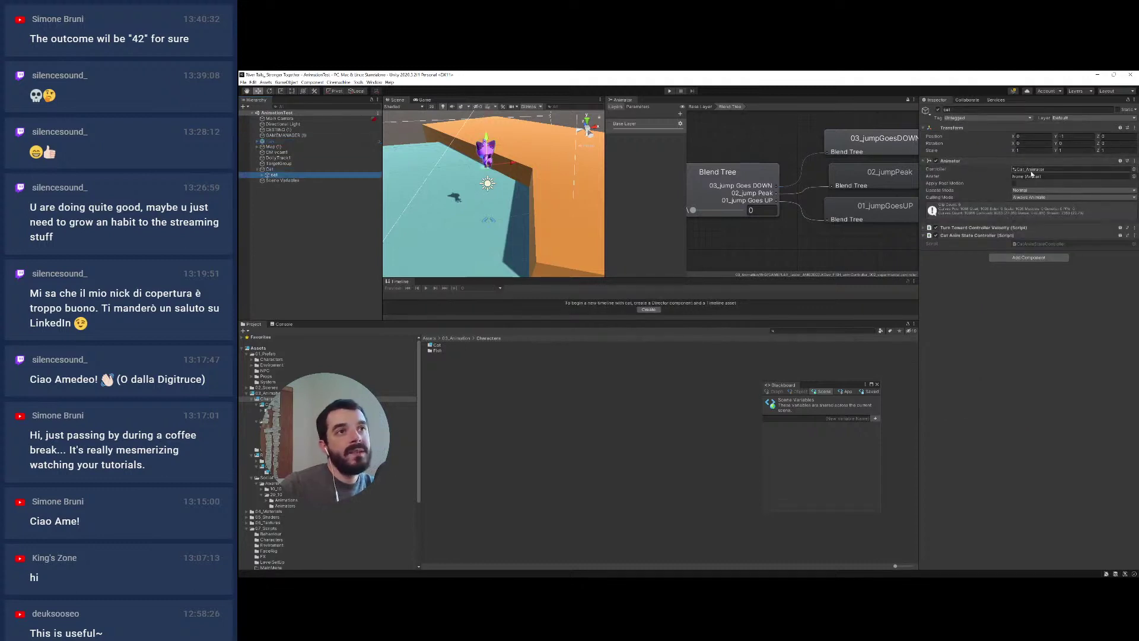
left_click(1032, 169)
double_click(1031, 170)
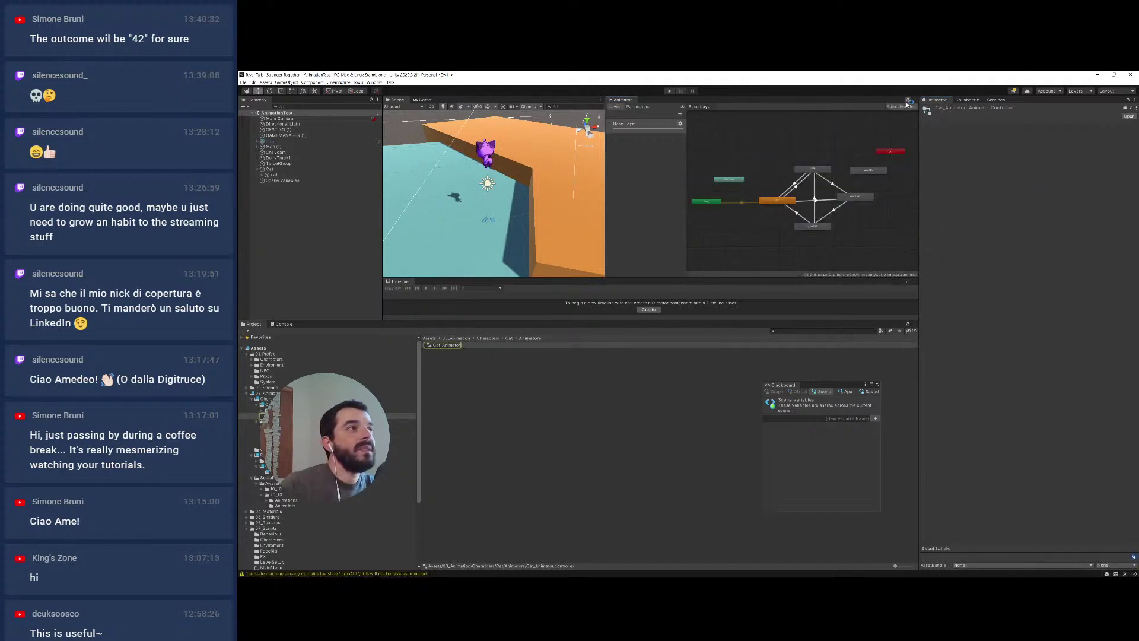
scroll(857, 191, "up", 2)
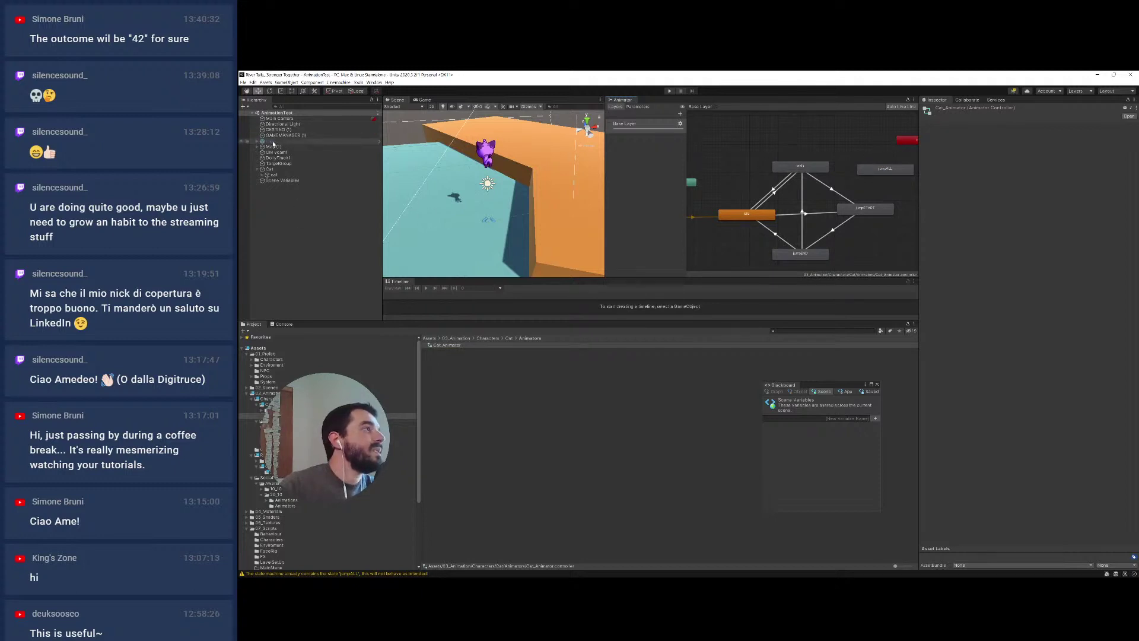
left_click(273, 175)
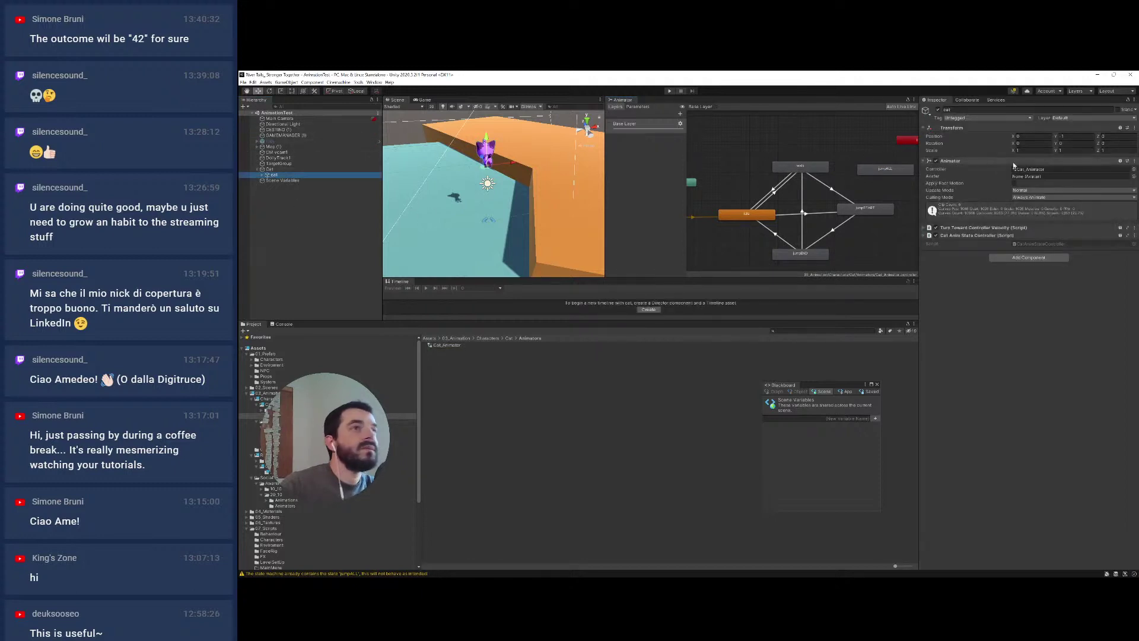
double_click(1036, 170)
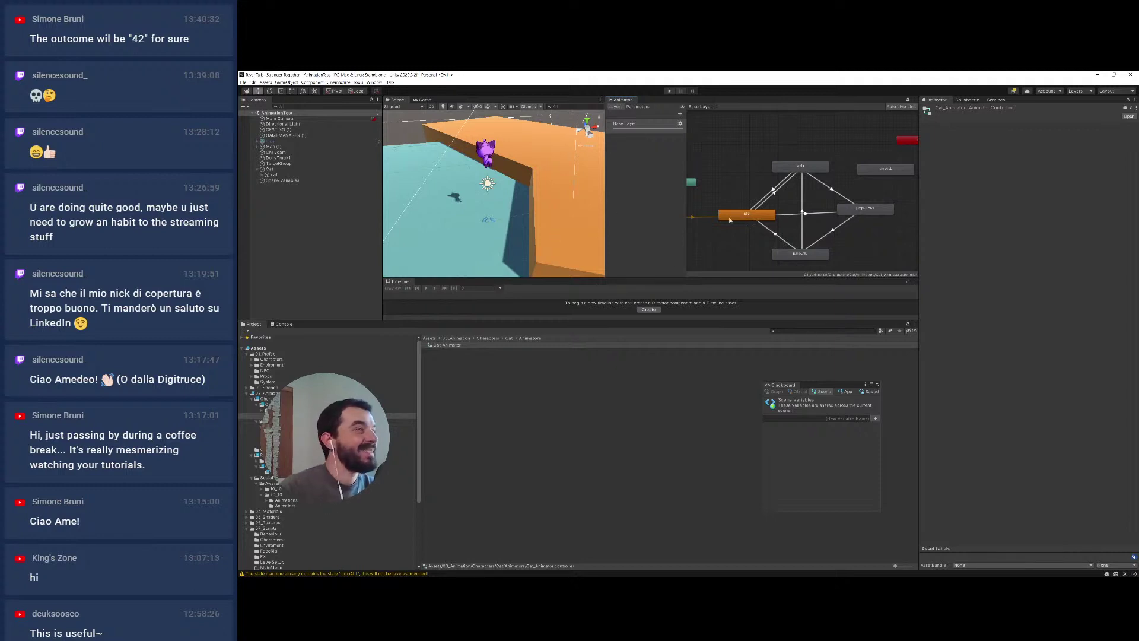
Shift the idle state slightly and add cat@run from the Cat Animation folder as a new state below jumpSTART
left_click_drag(730, 221, 719, 218)
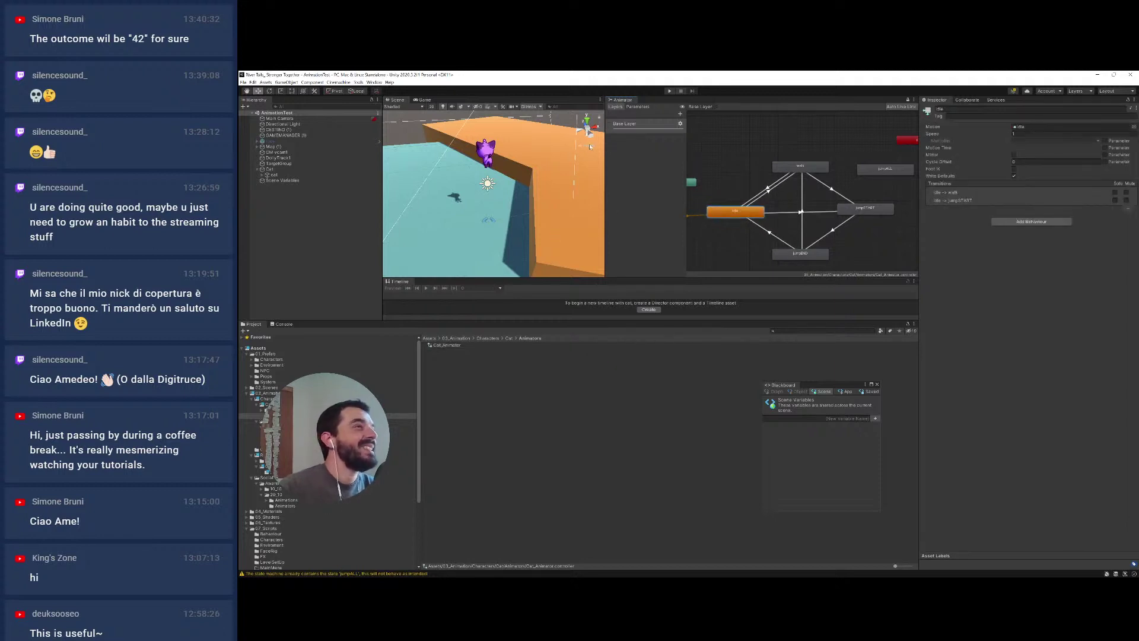
key("alt+Tab")
key("alt+Tab")
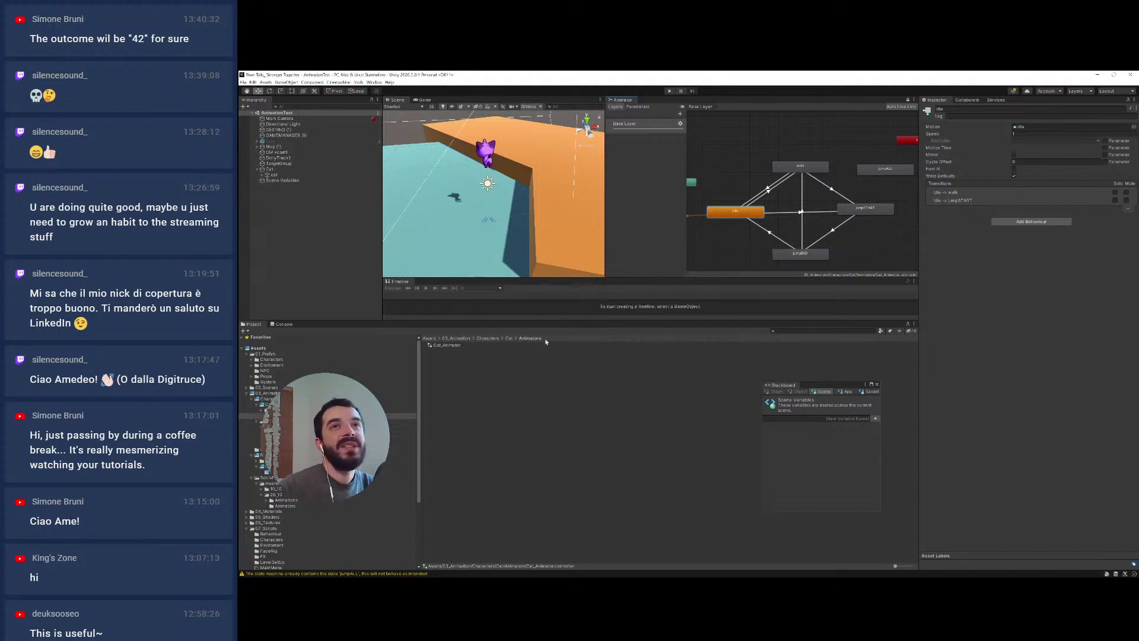
left_click(283, 410)
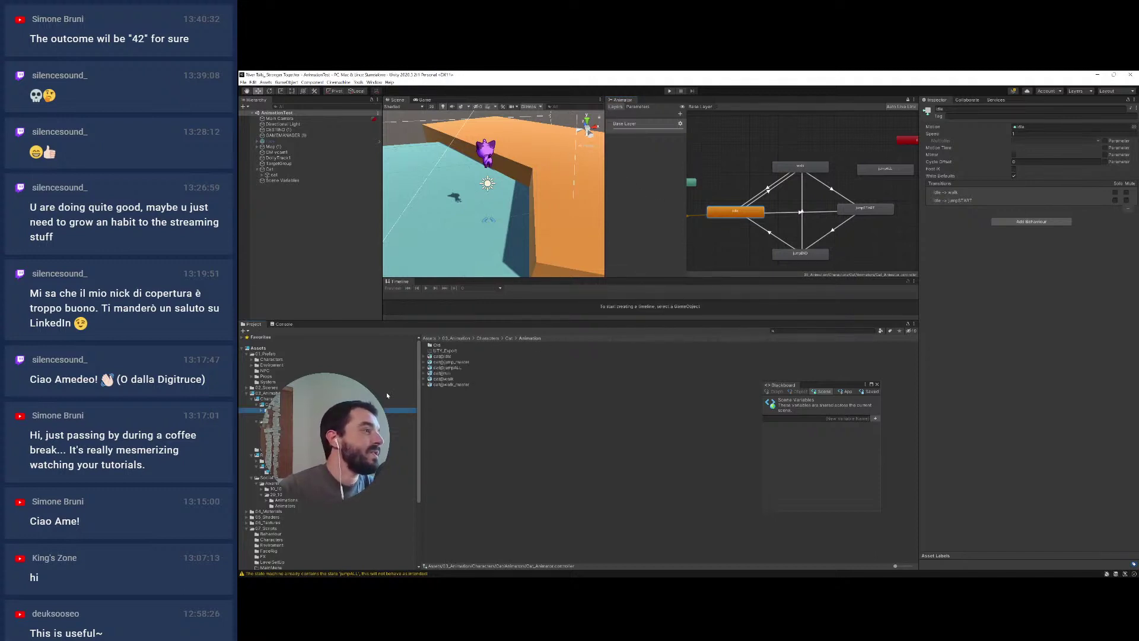
left_click_drag(445, 374, 882, 242)
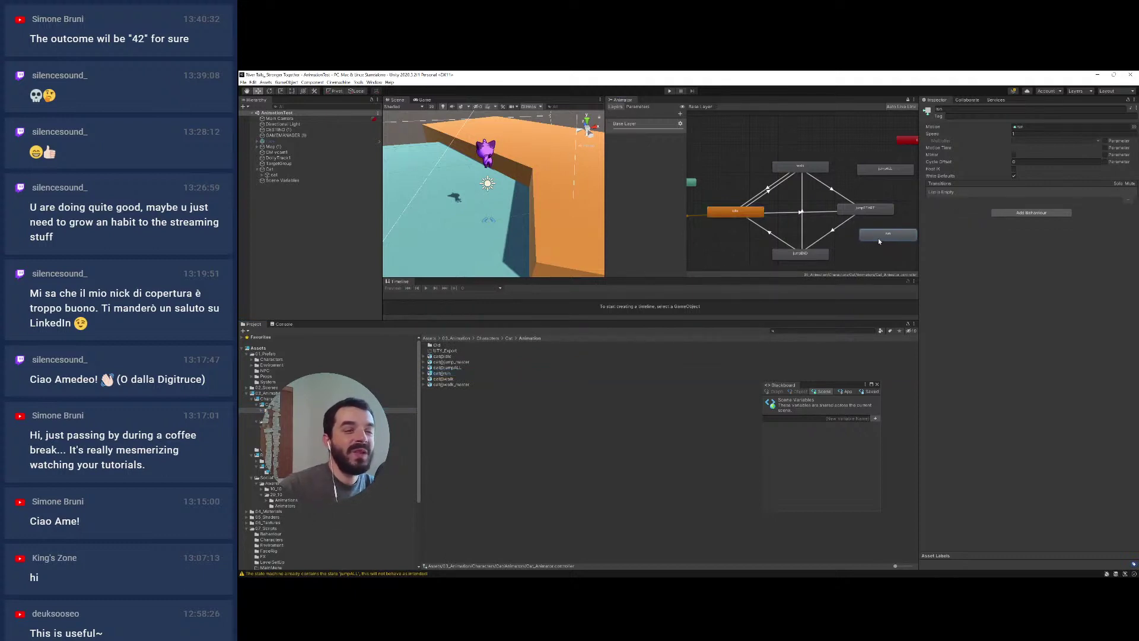
middle_click_drag(880, 241, 859, 240)
left_click_drag(862, 238, 856, 232)
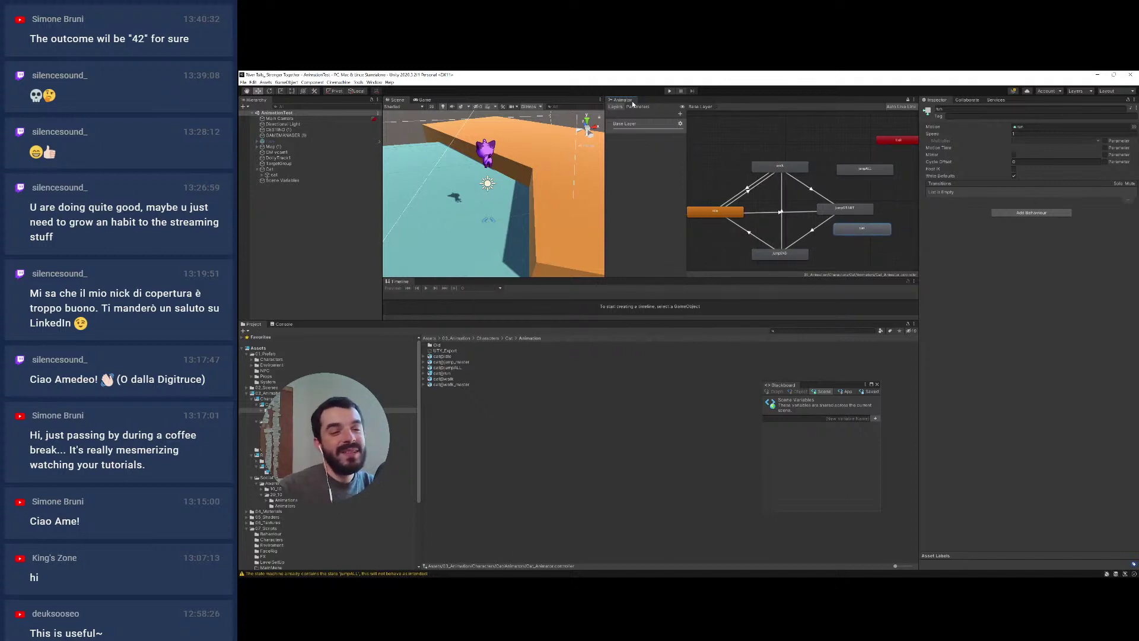
Move the run state above walk in the Animator graph and shift the jumpSTART and walk states slightly
left_click(836, 210)
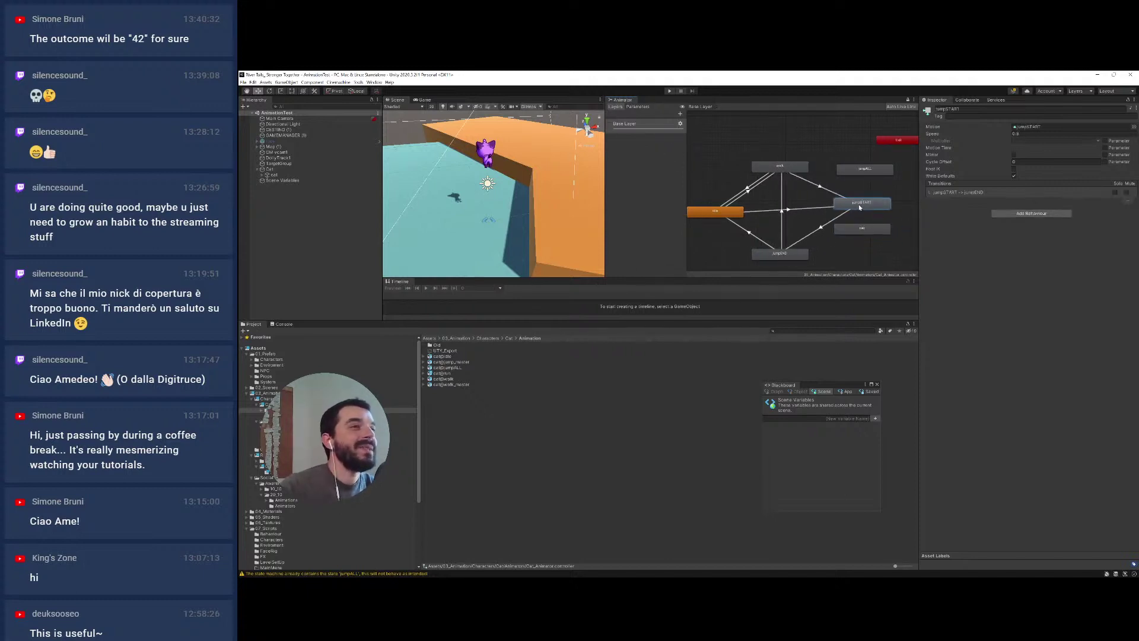
scroll(821, 214, "up", 2)
left_click(811, 201)
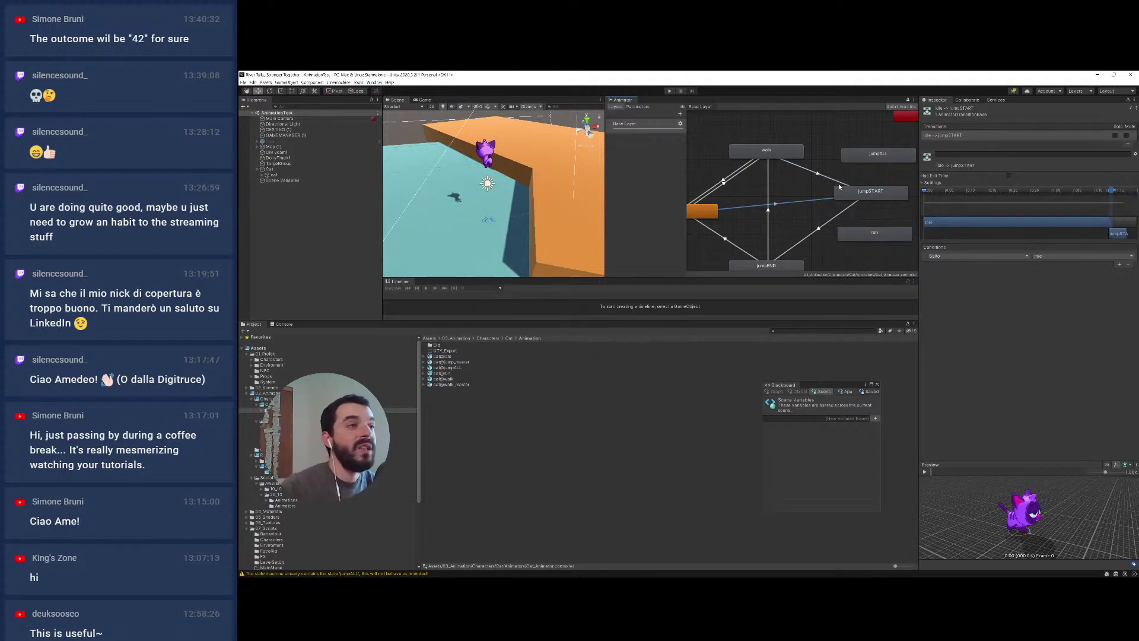
middle_click_drag(817, 209, 834, 195)
left_click_drag(873, 221, 816, 122)
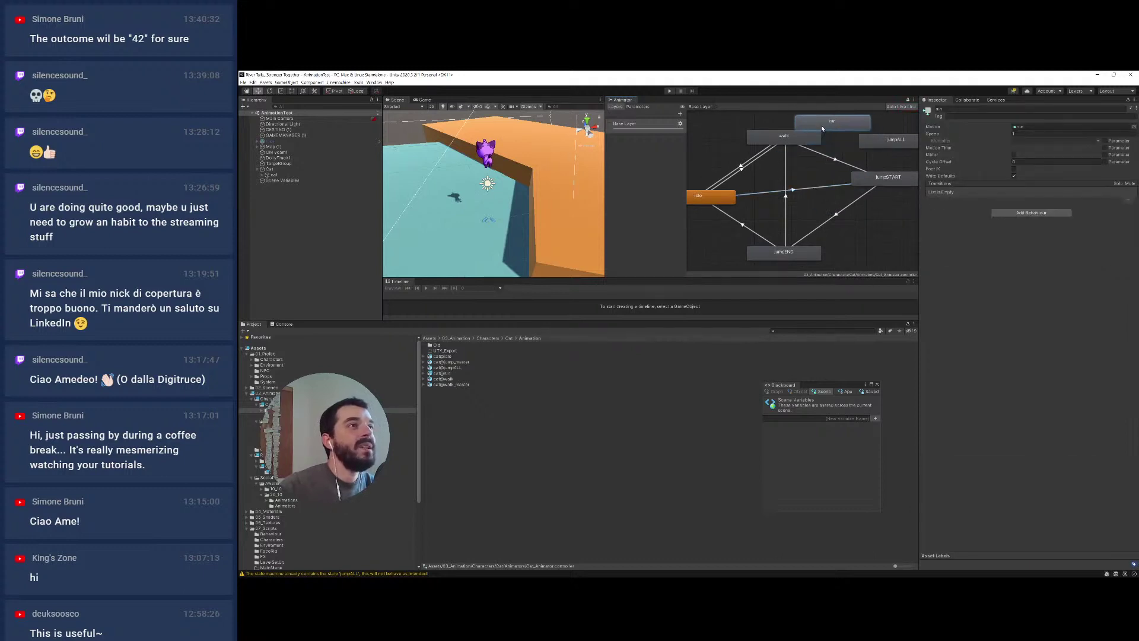
middle_click_drag(771, 140, 768, 178)
left_click_drag(754, 181, 724, 207)
mouse_move(827, 165)
left_mouse_down()
mouse_move(801, 161)
mouse_move(812, 165)
left_mouse_up()
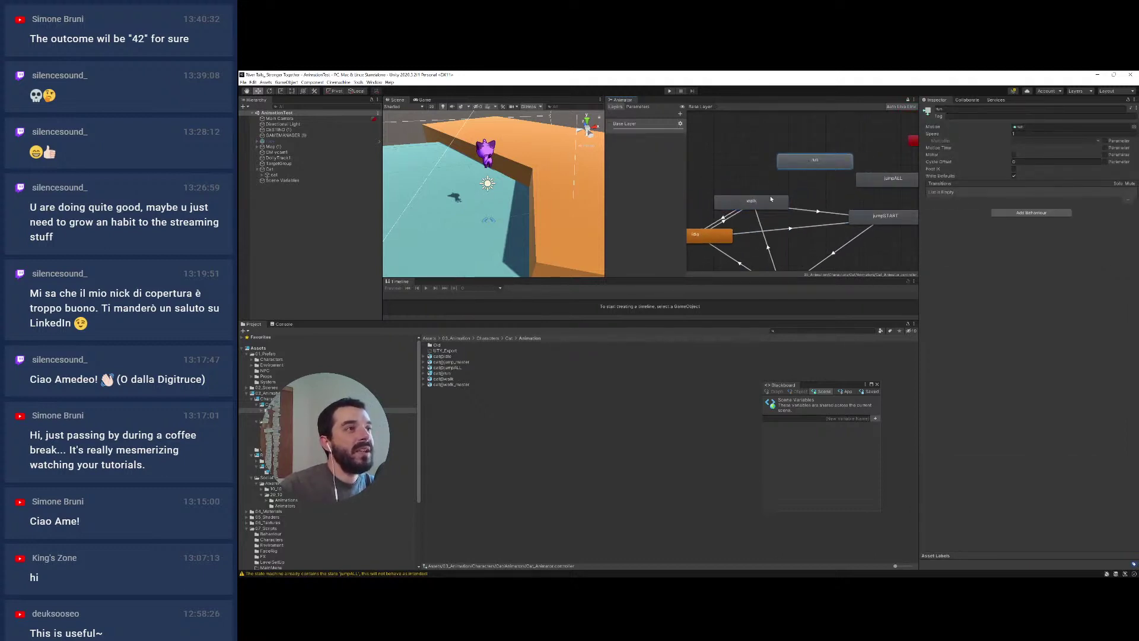
Create a transition from walk to run and reposition both states in the Animator graph
left_click(764, 209)
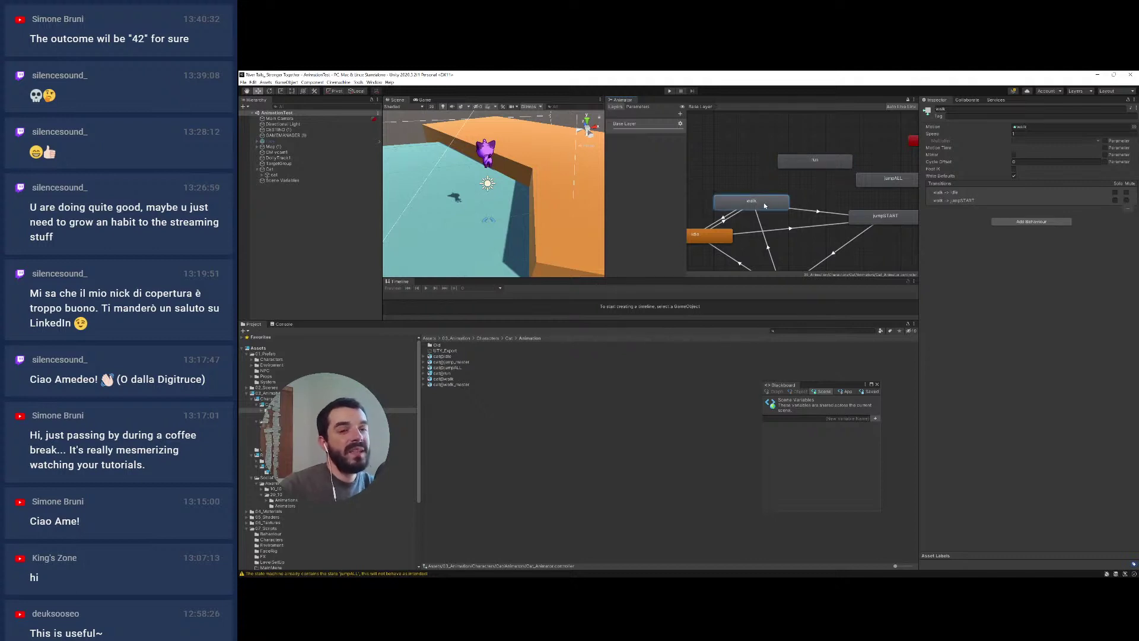
right_click(765, 205)
left_click(788, 208)
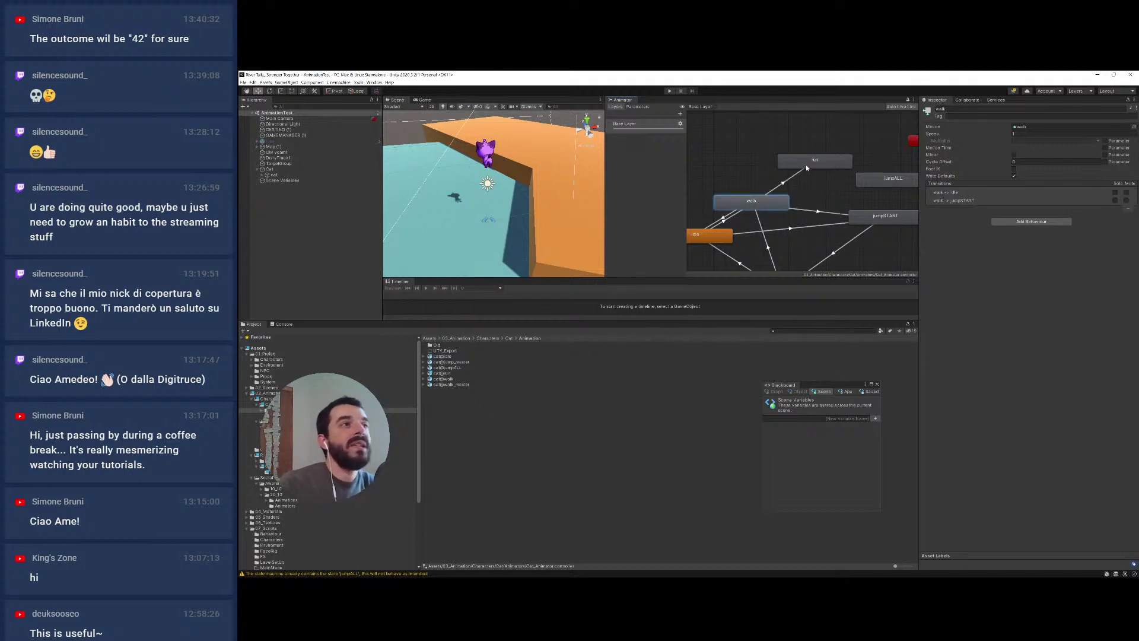
left_click(810, 162)
left_click_drag(817, 165, 805, 142)
left_click_drag(749, 206, 752, 197)
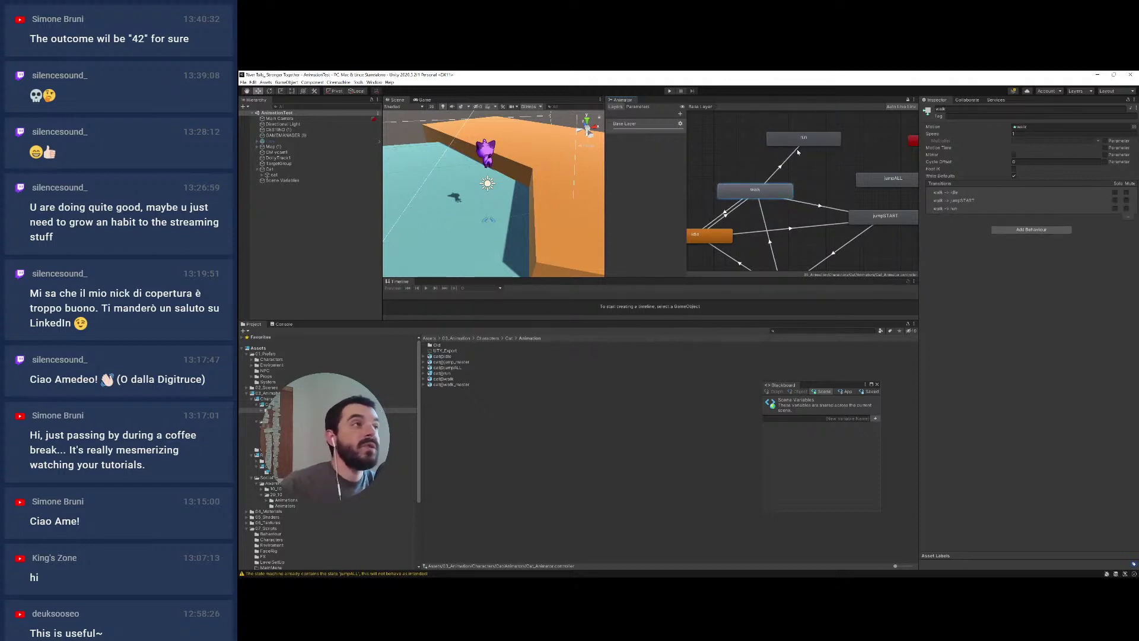
Show the Animator parameters and play the scene, moving the cat in several directions to test the run animation
left_click(638, 106)
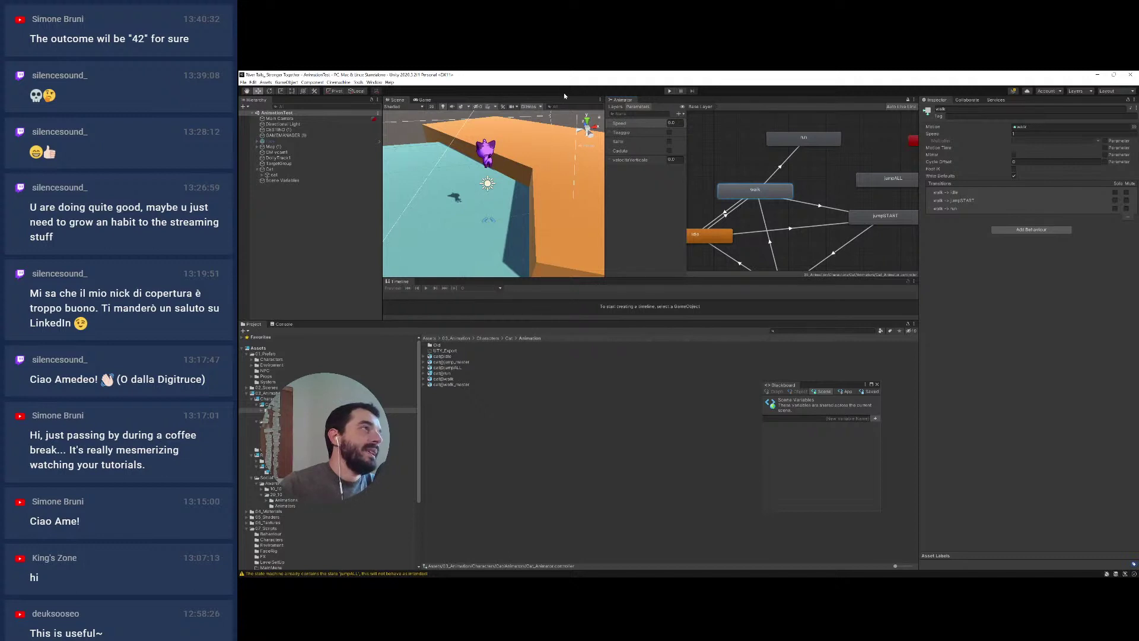
left_click(671, 90)
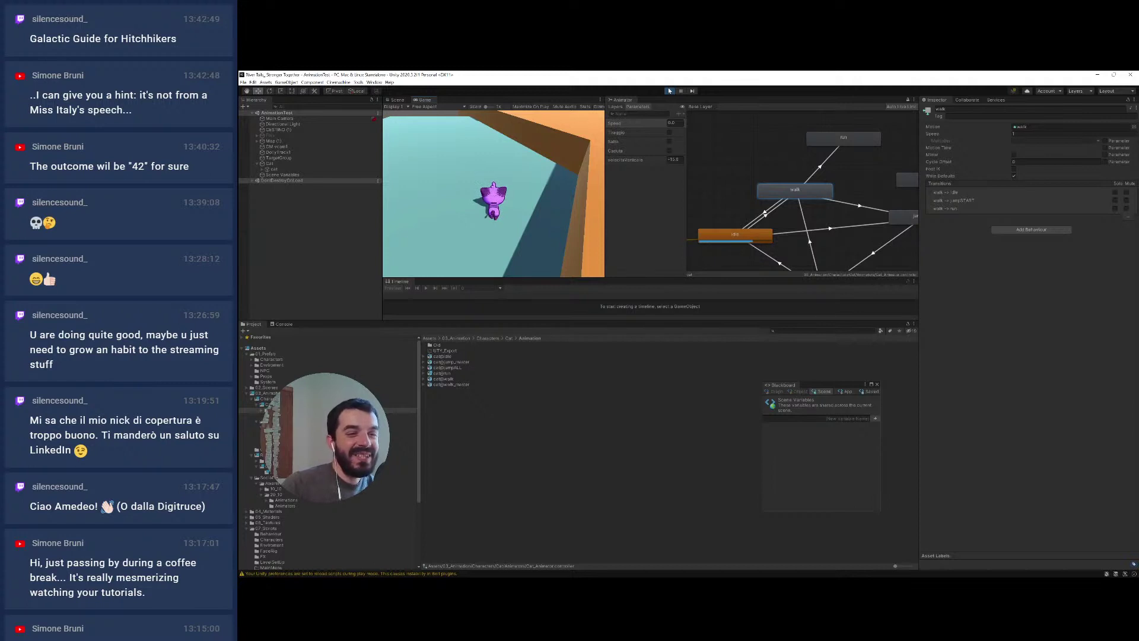
key("w")
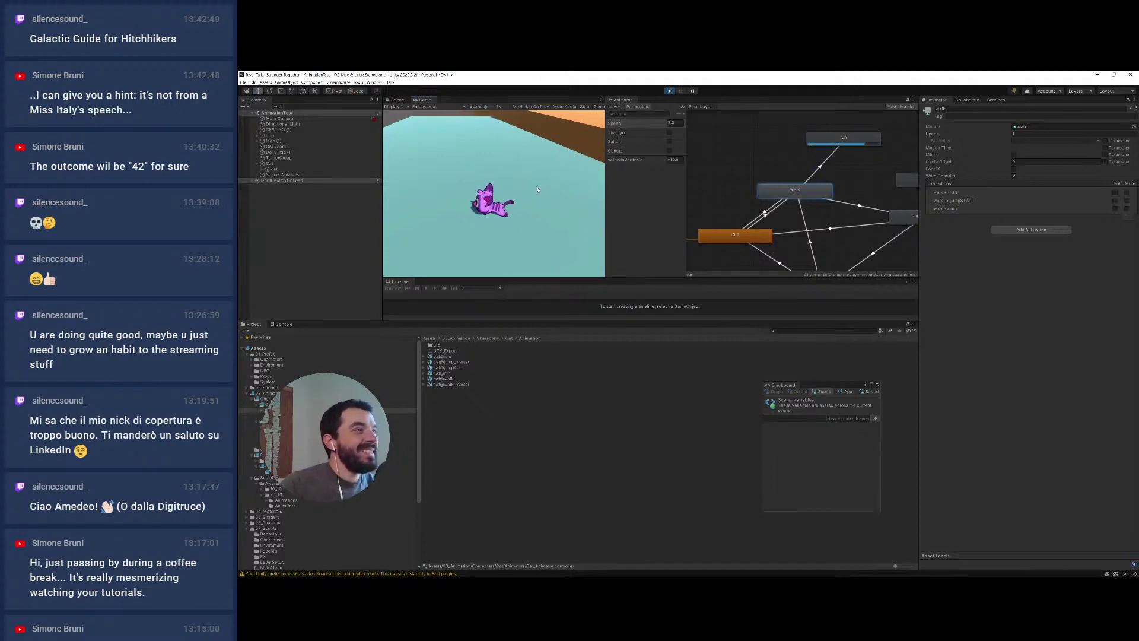
key("s")
key("w")
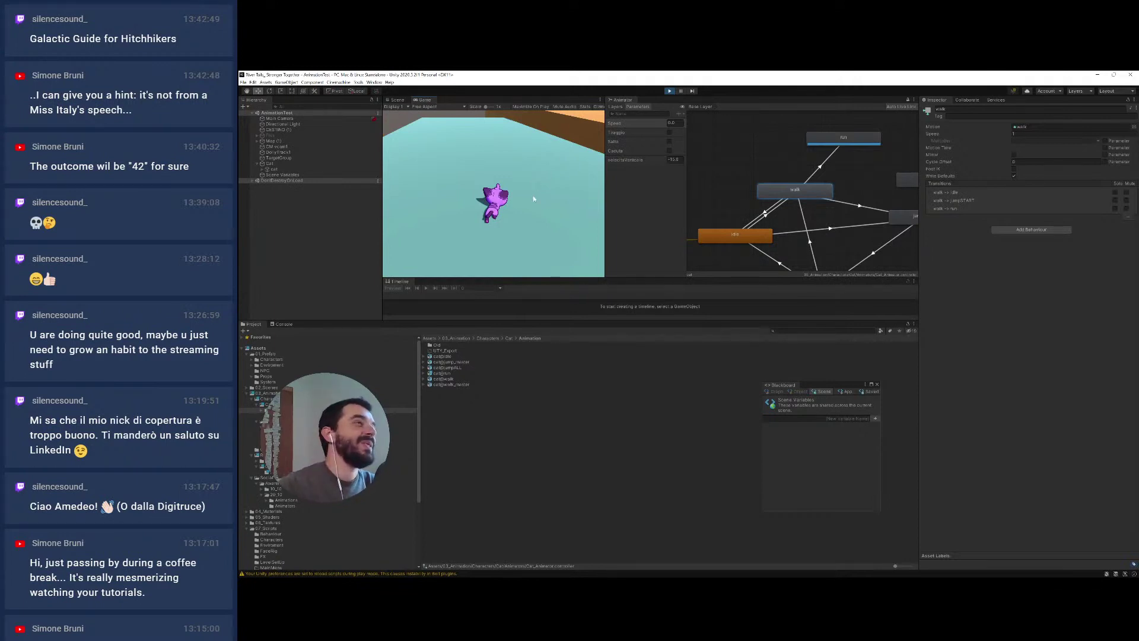
key("d")
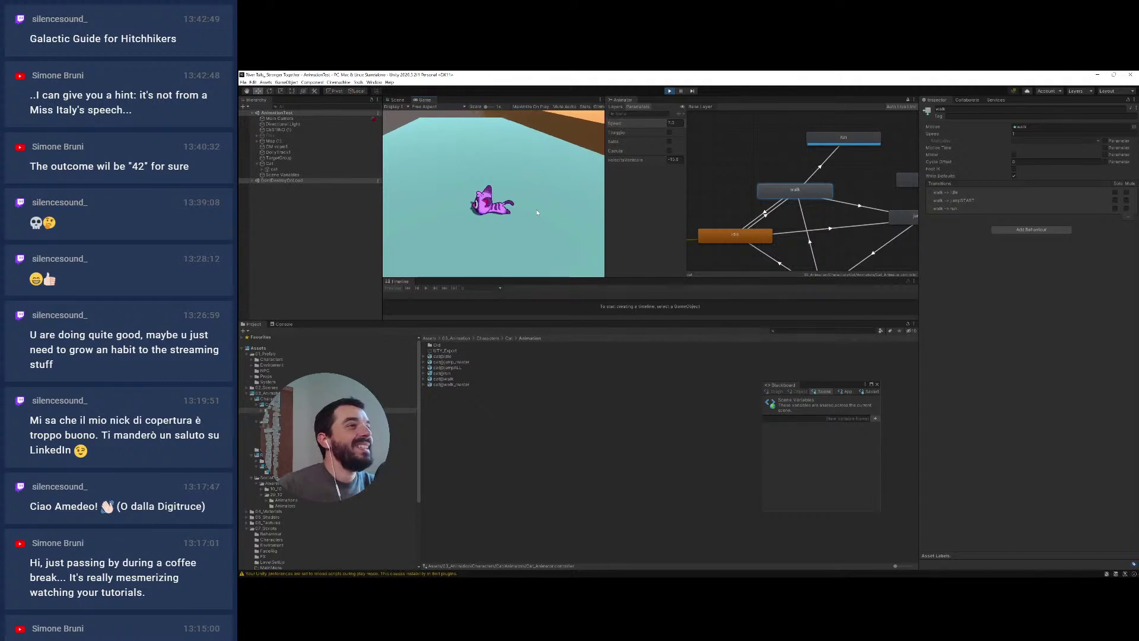
key("s")
key("a")
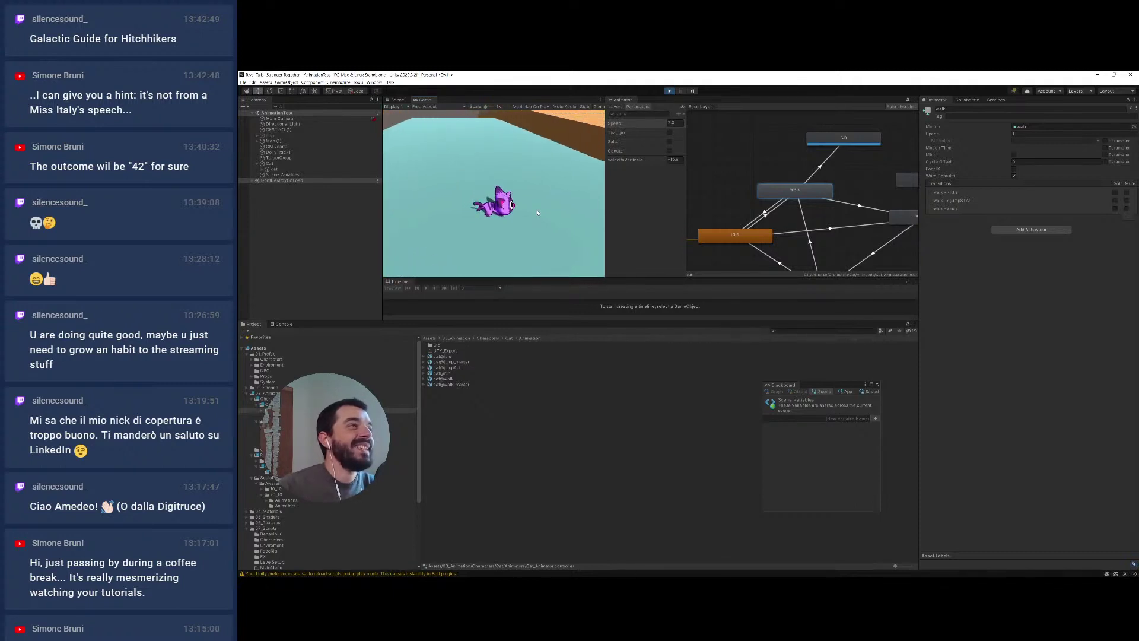
key("s")
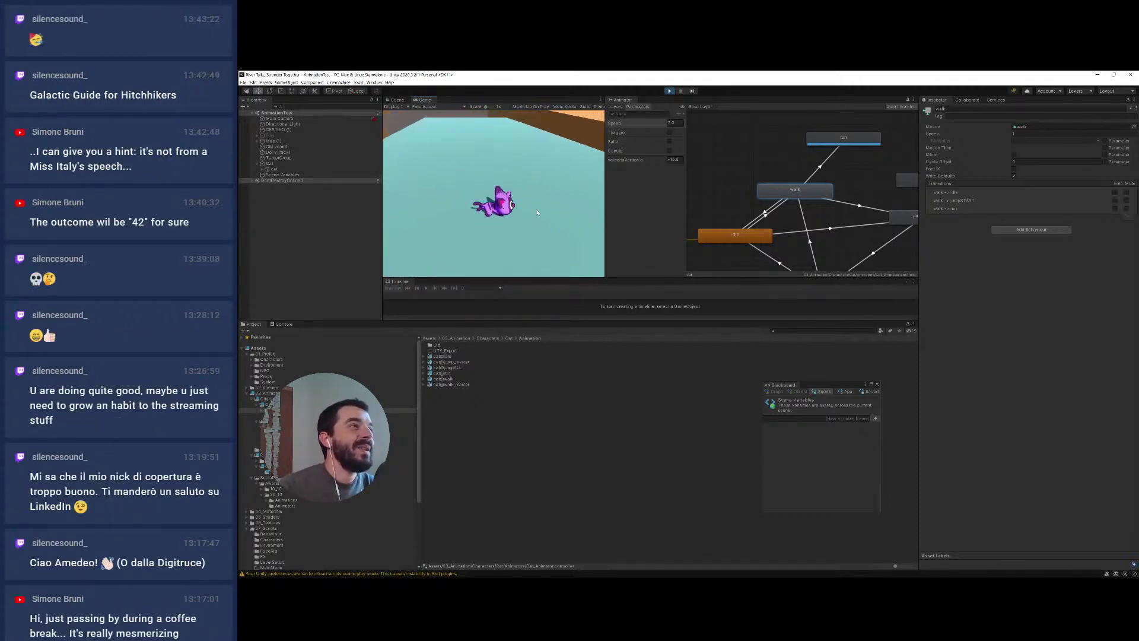
key("a")
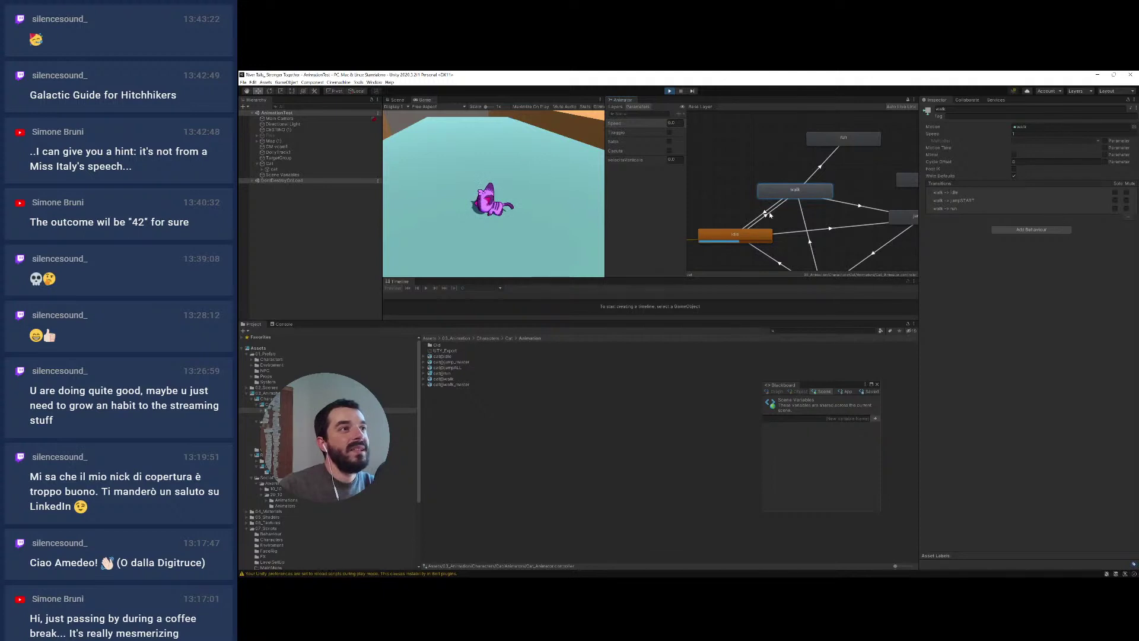
Examine the conditions of the transitions between idle and walk and from walk to run
left_click(755, 235)
left_click(767, 215)
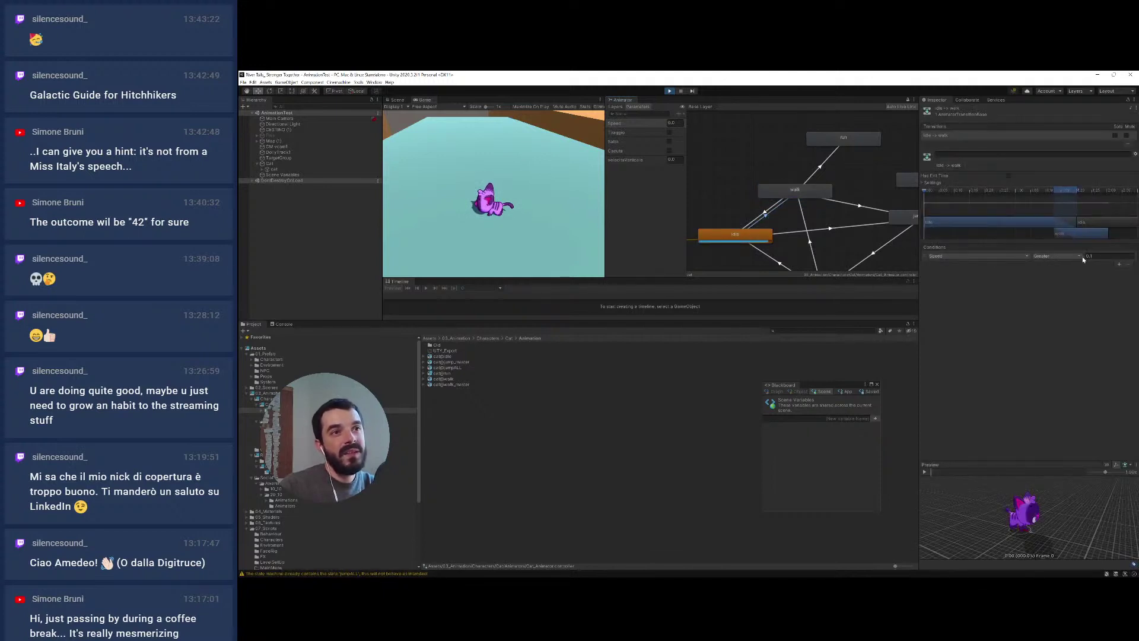
key("super+plus")
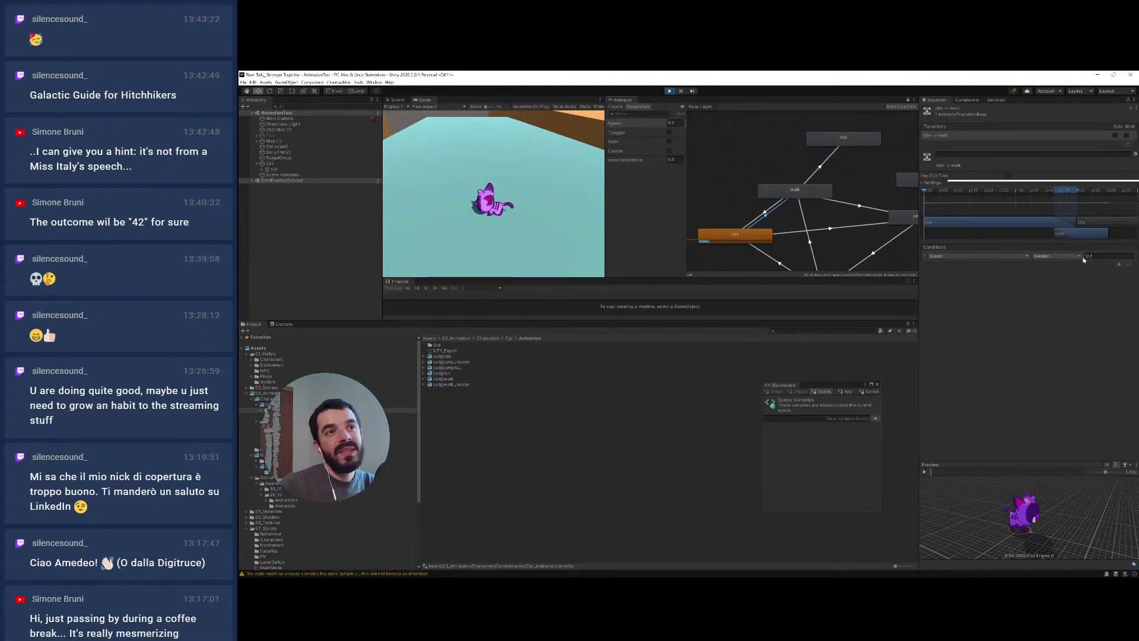
key("super+Escape")
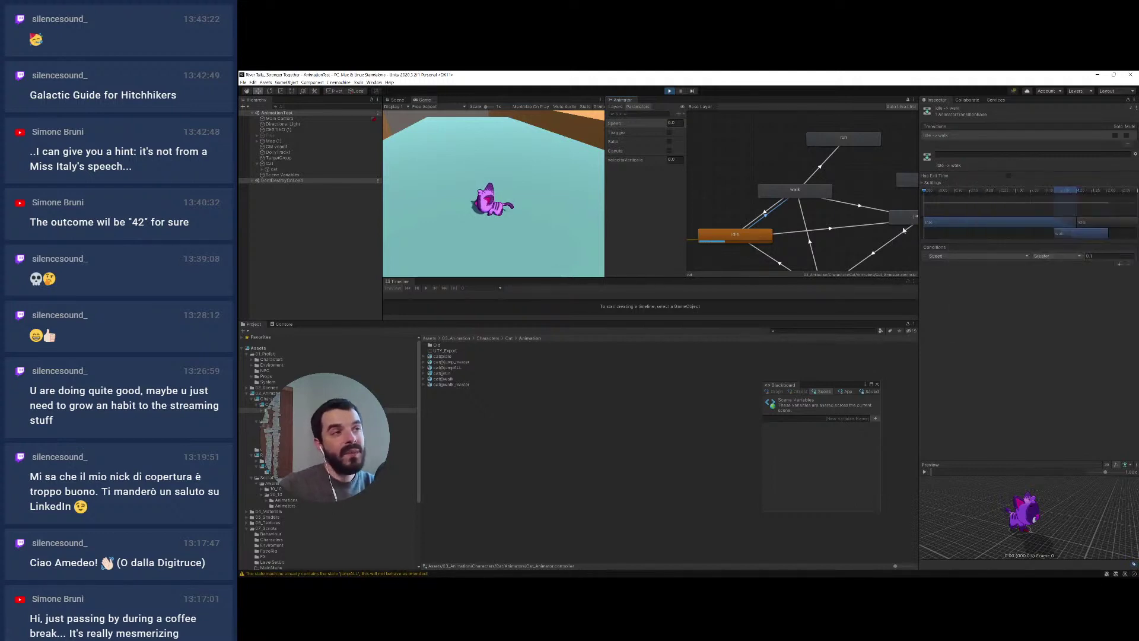
left_click(804, 176)
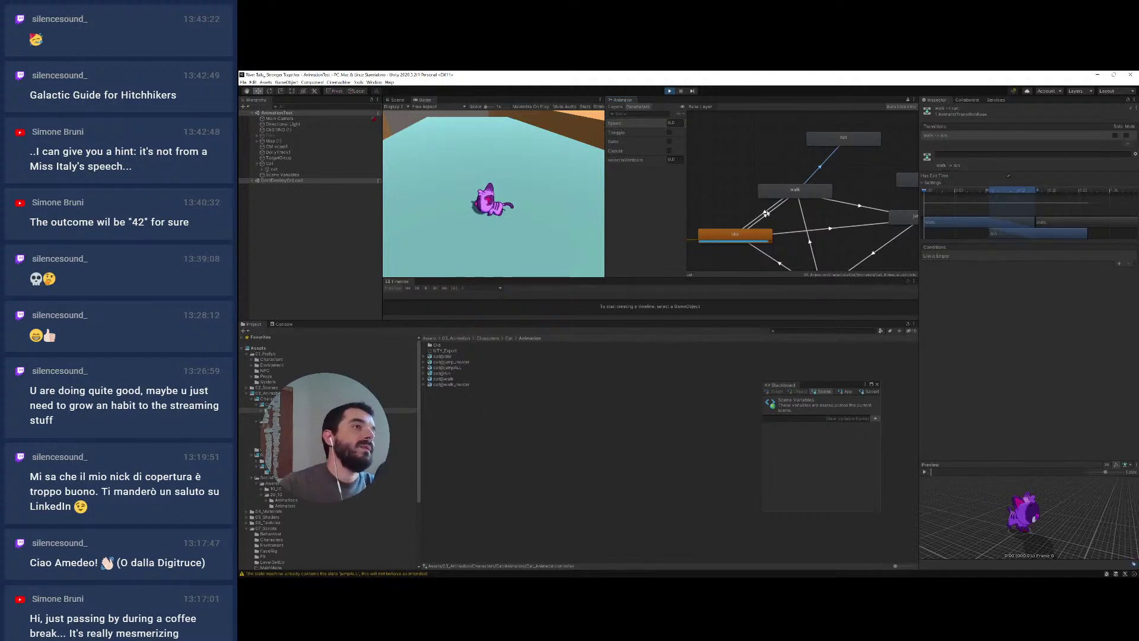
left_click(764, 213)
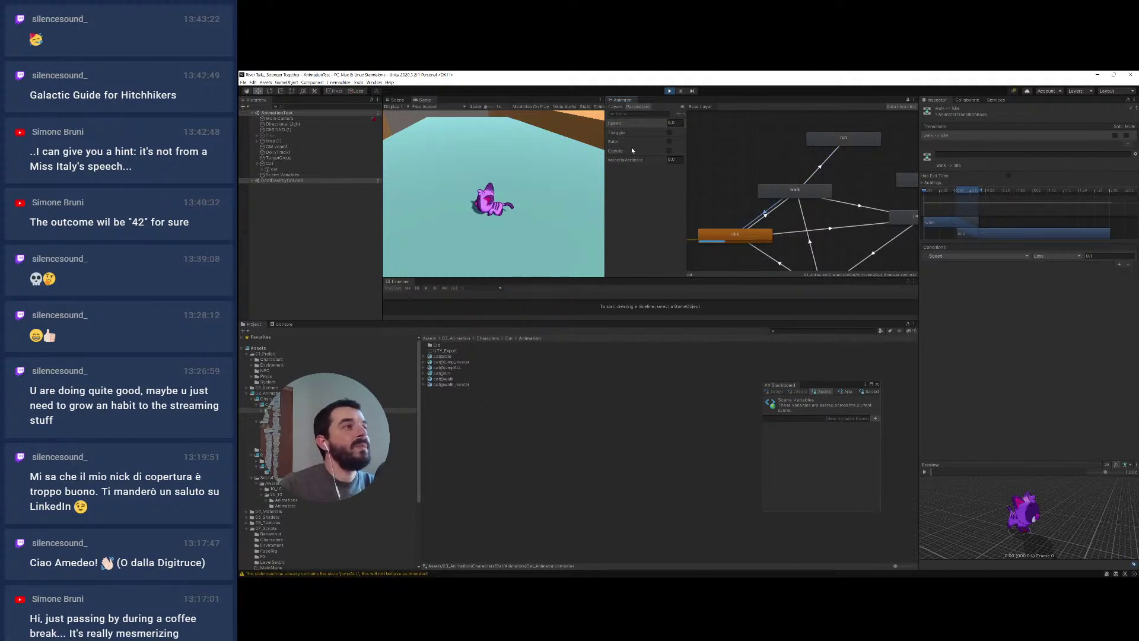
Move the cat around in the running game again while watching the Speed parameter and active state
left_click(493, 224)
key("w")
key("shift")
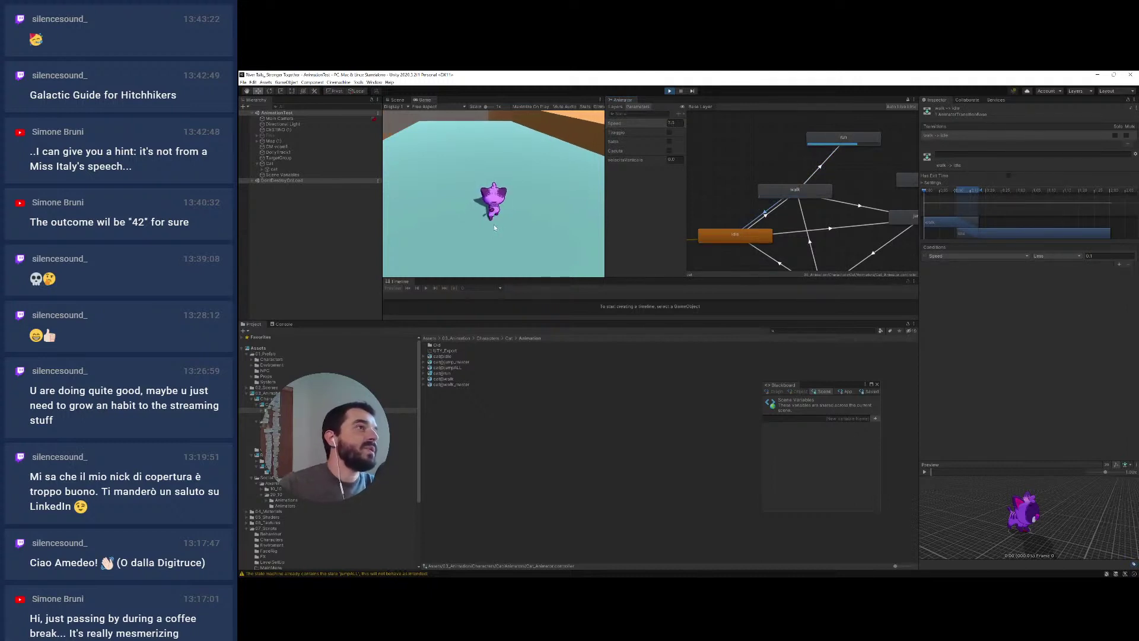
key("a")
key("d")
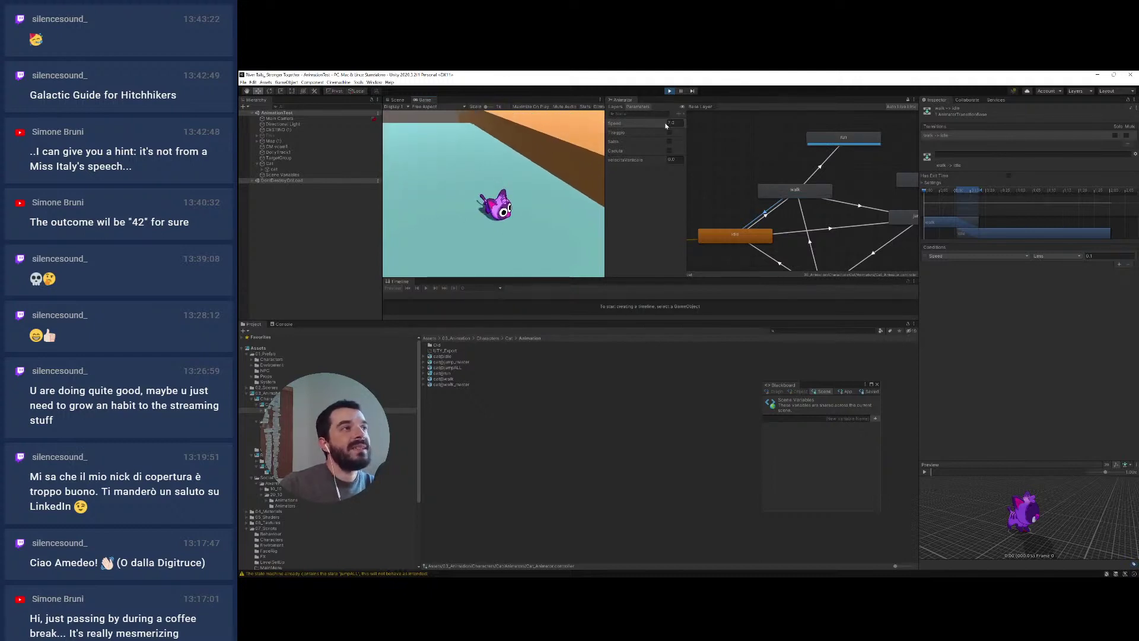
key("a")
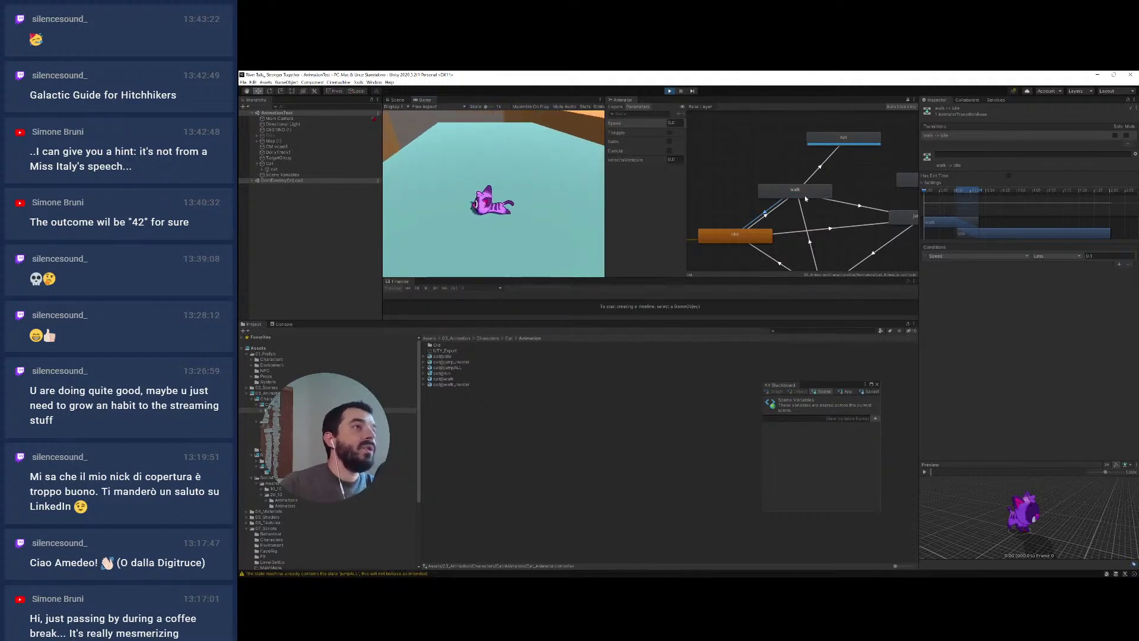
Add a condition to the walk-to-run transition requiring Speed to be Greater than 0.5
left_click(818, 170)
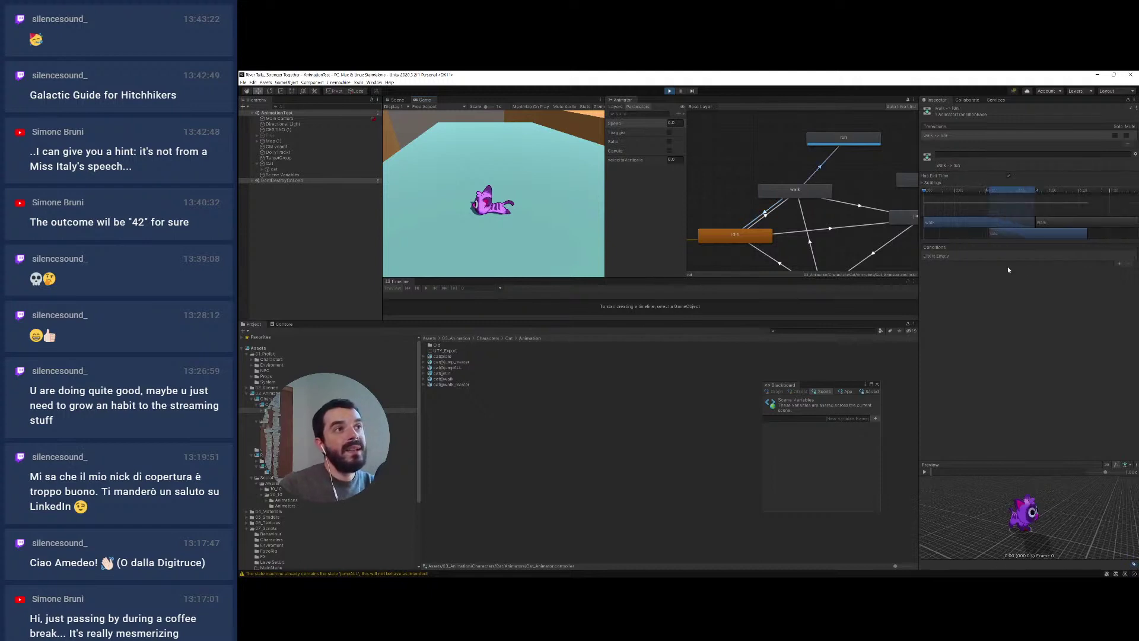
left_click(1119, 264)
left_click(1103, 257)
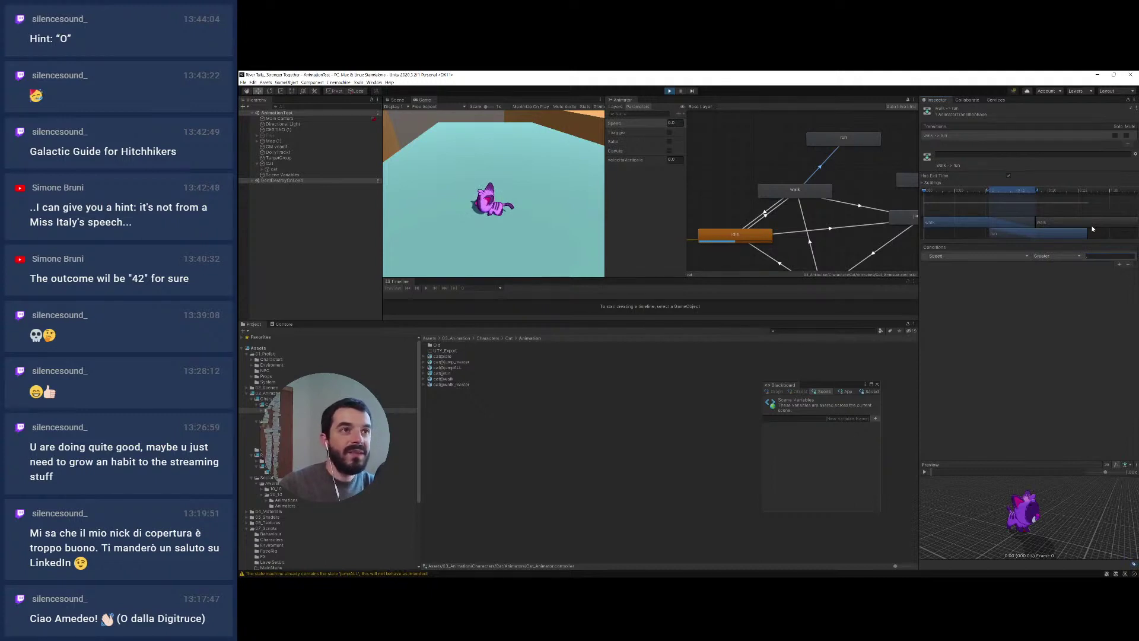
type(".5")
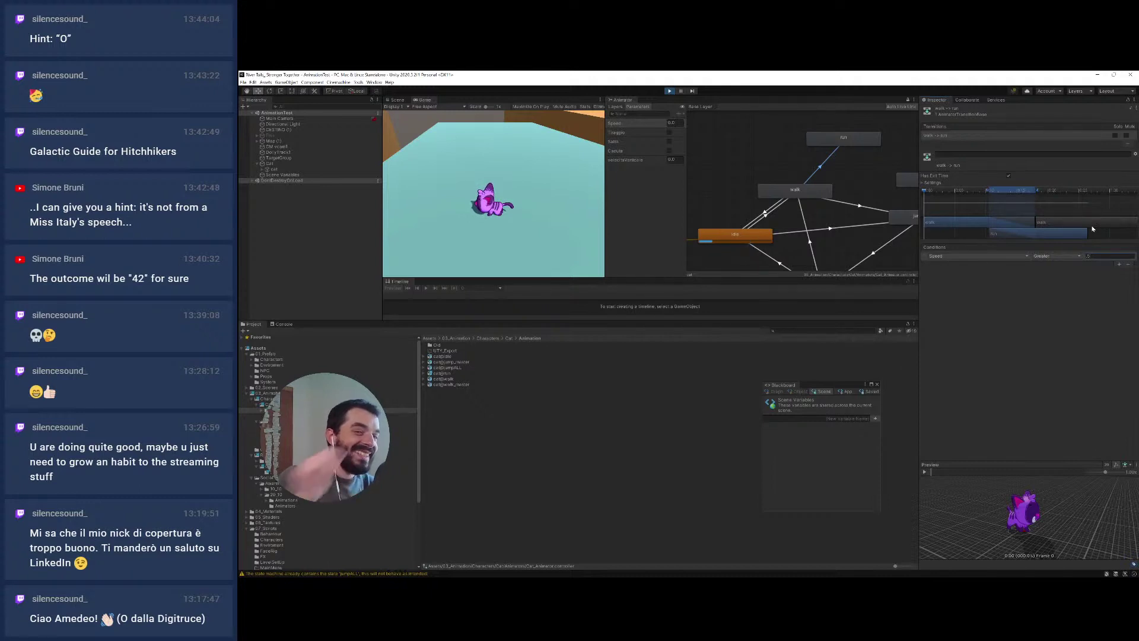
middle_click_drag(779, 214, 780, 229)
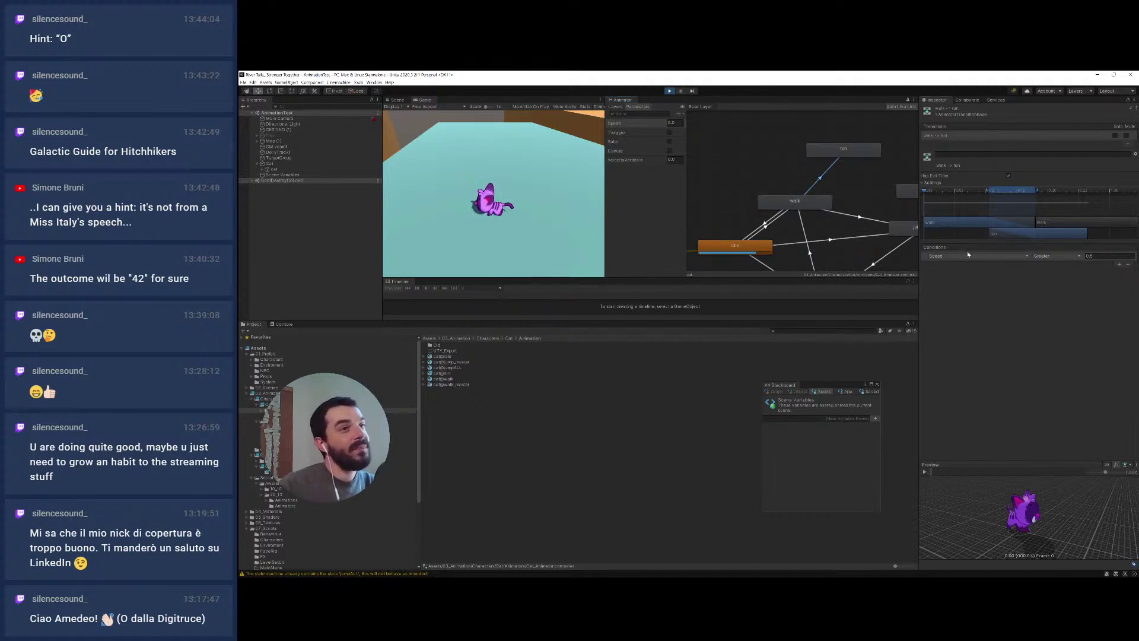
left_click(1086, 256)
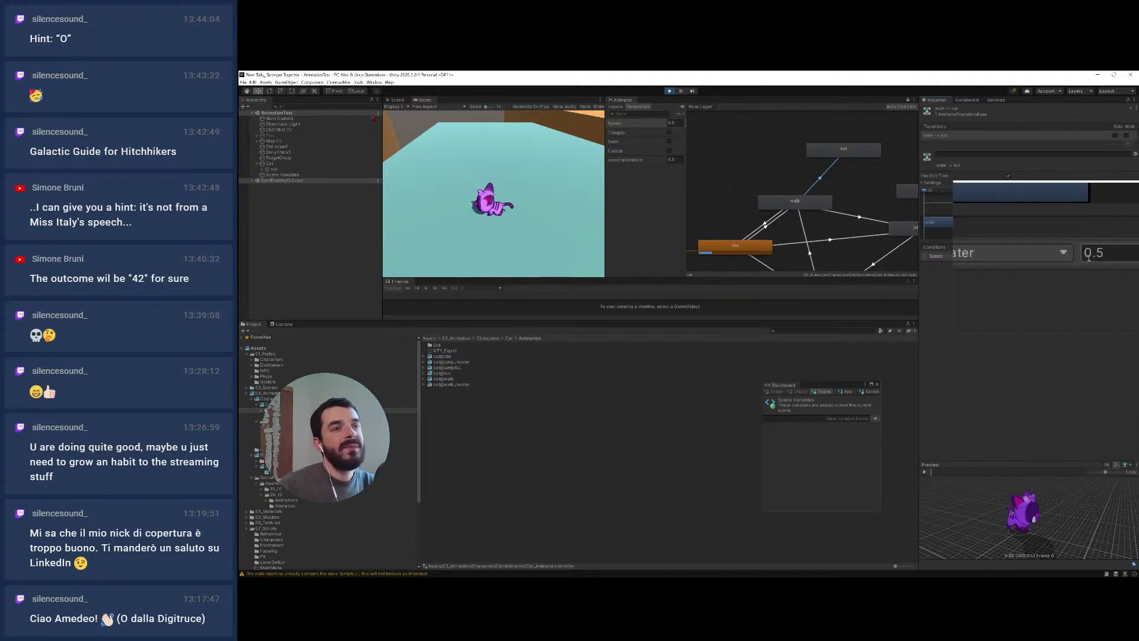
key("super+Escape")
Move the cat both ways in the running game to test the walk-to-run condition, ending Play mode after
key("a")
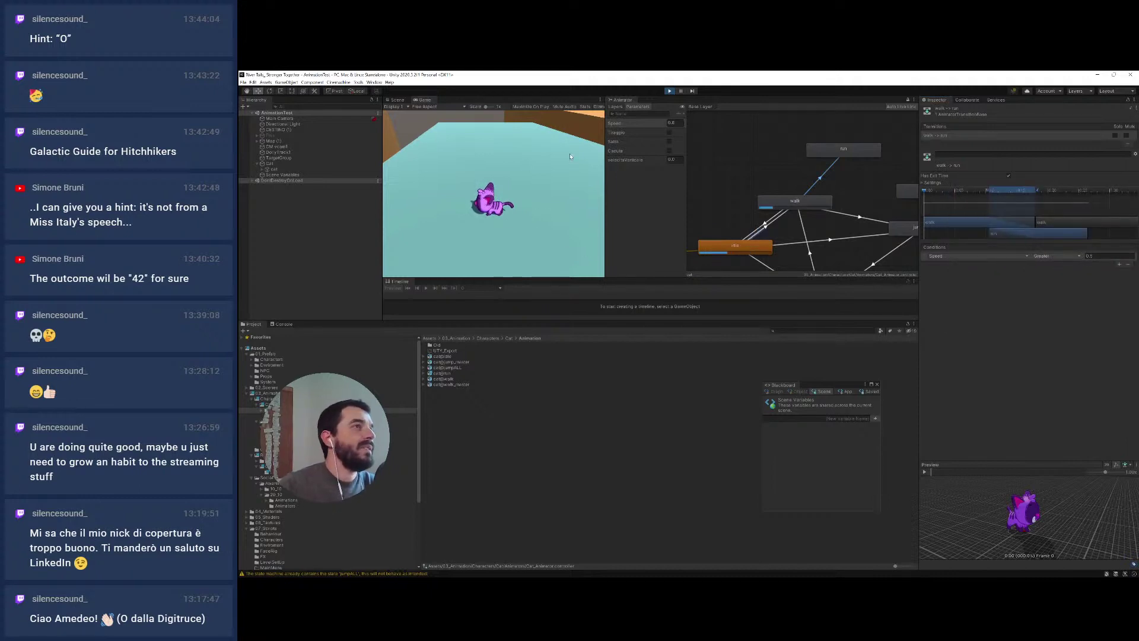
key("d")
left_click(670, 91)
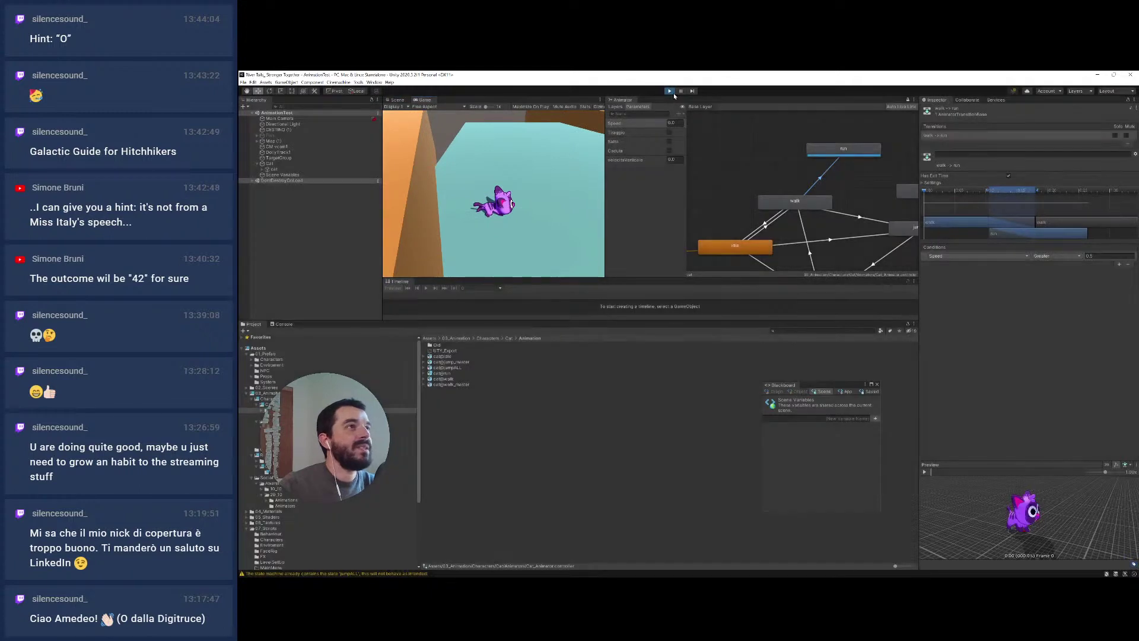
Change the Speed threshold of the walk-to-run condition and test the cat's movement in Play mode, stopping it when done
left_click(1094, 255)
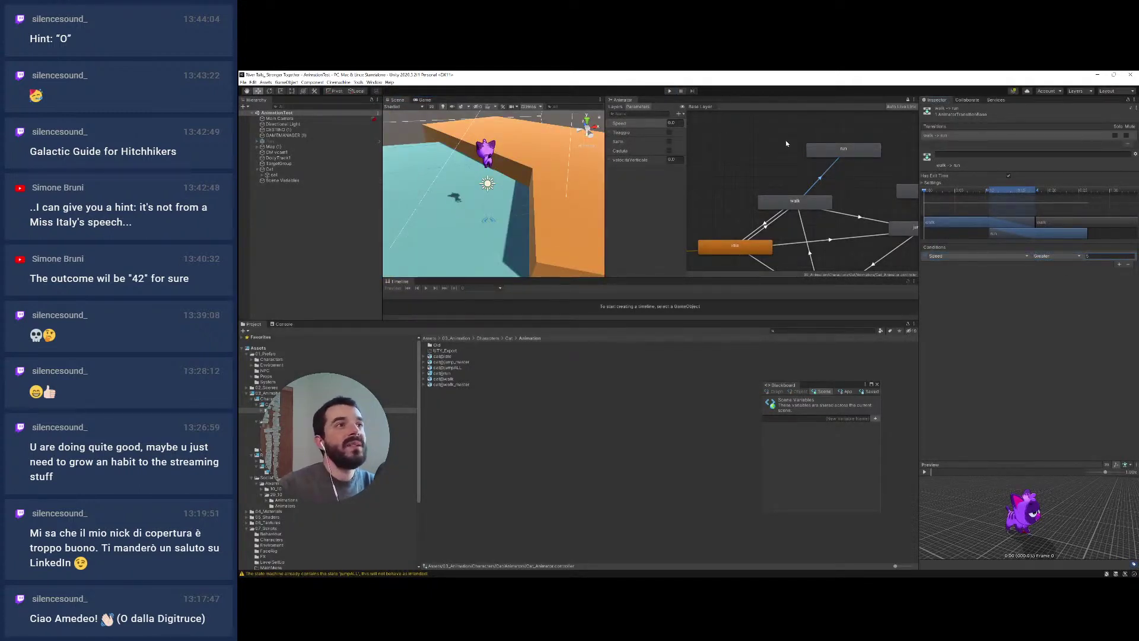
left_click(669, 91)
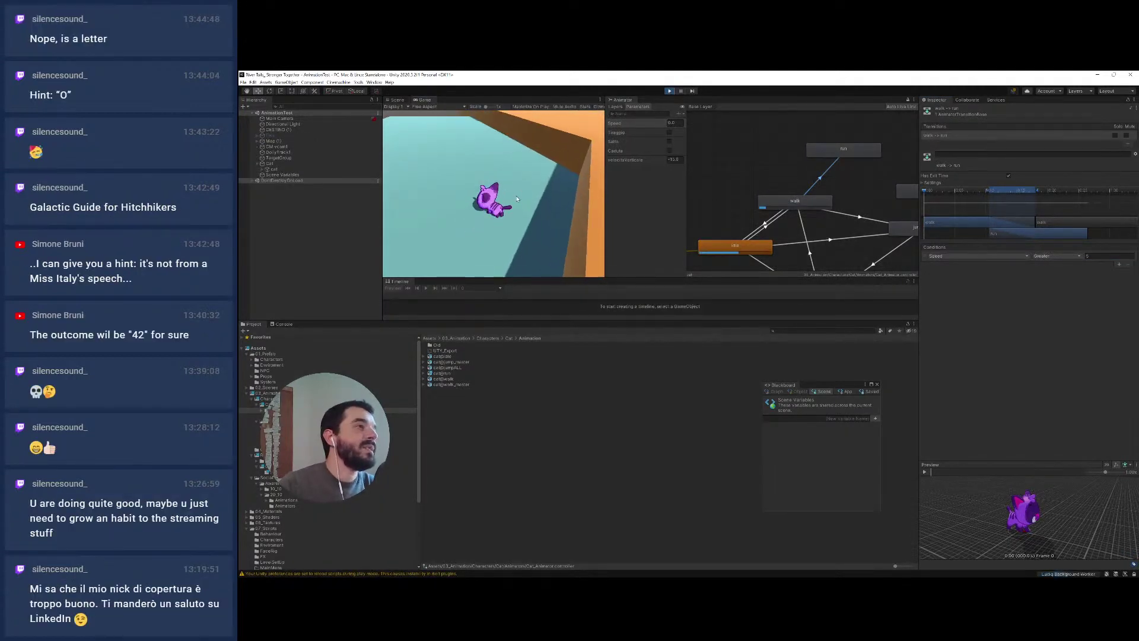
key("a")
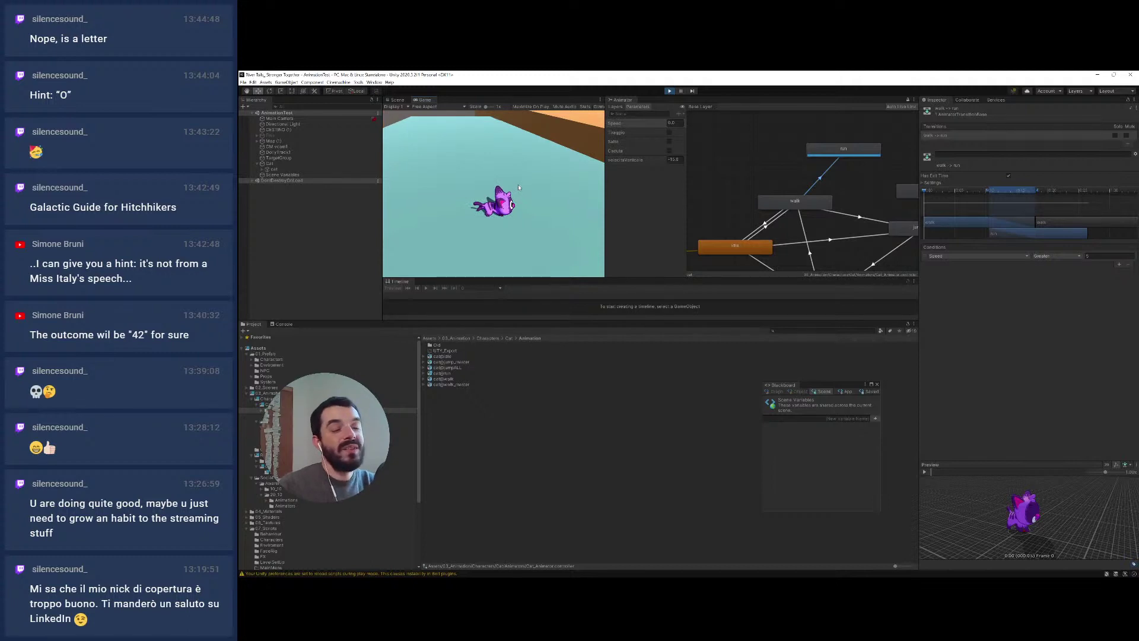
left_click(669, 90)
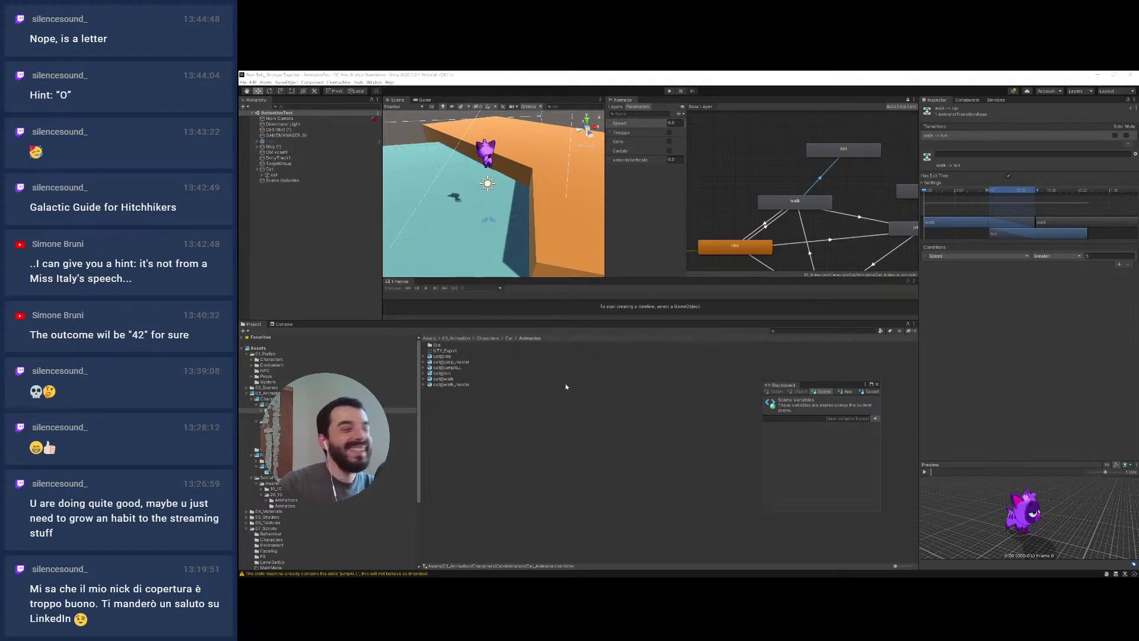
left_click(481, 193)
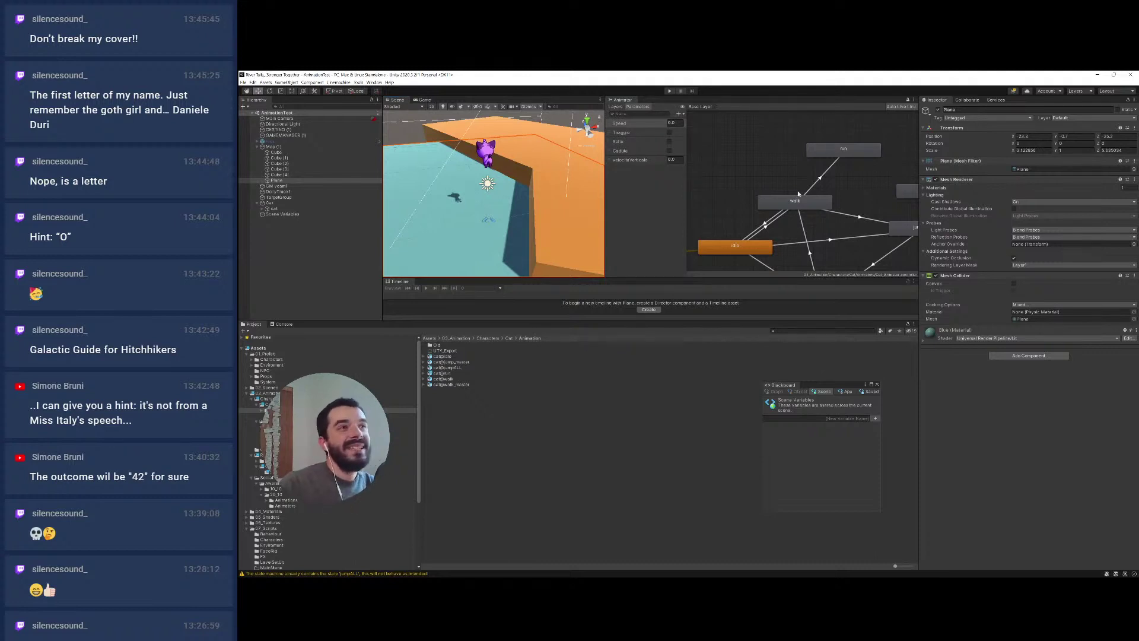
Create a transition from the run state back to walk with a condition requiring Speed to be Less than the threshold
left_click(822, 178)
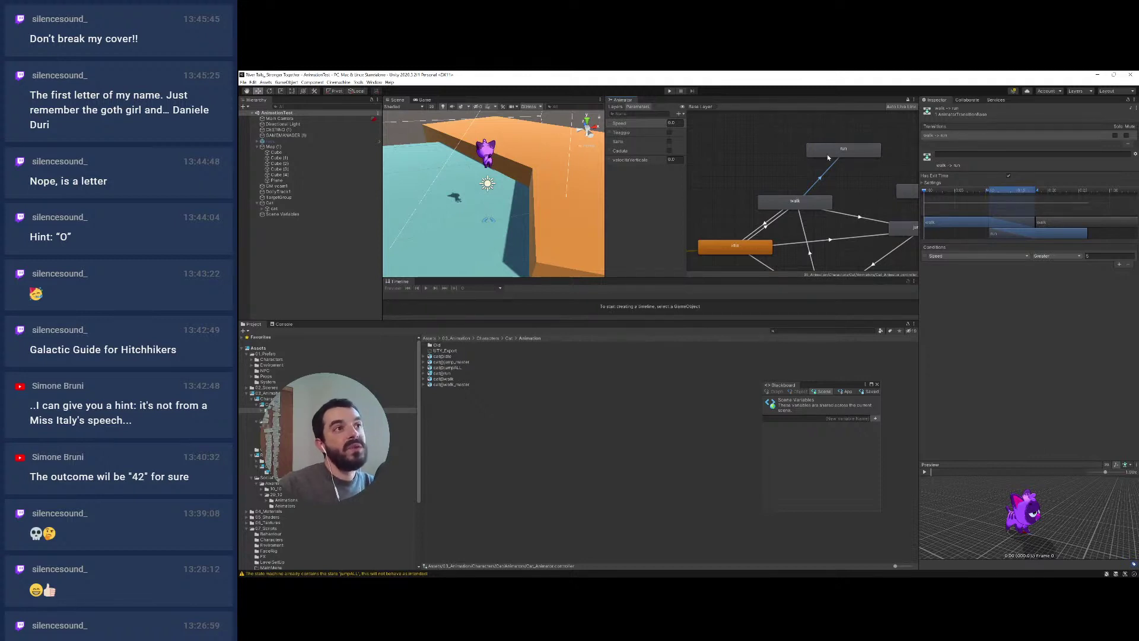
right_click(827, 157)
left_click(850, 159)
left_click(792, 200)
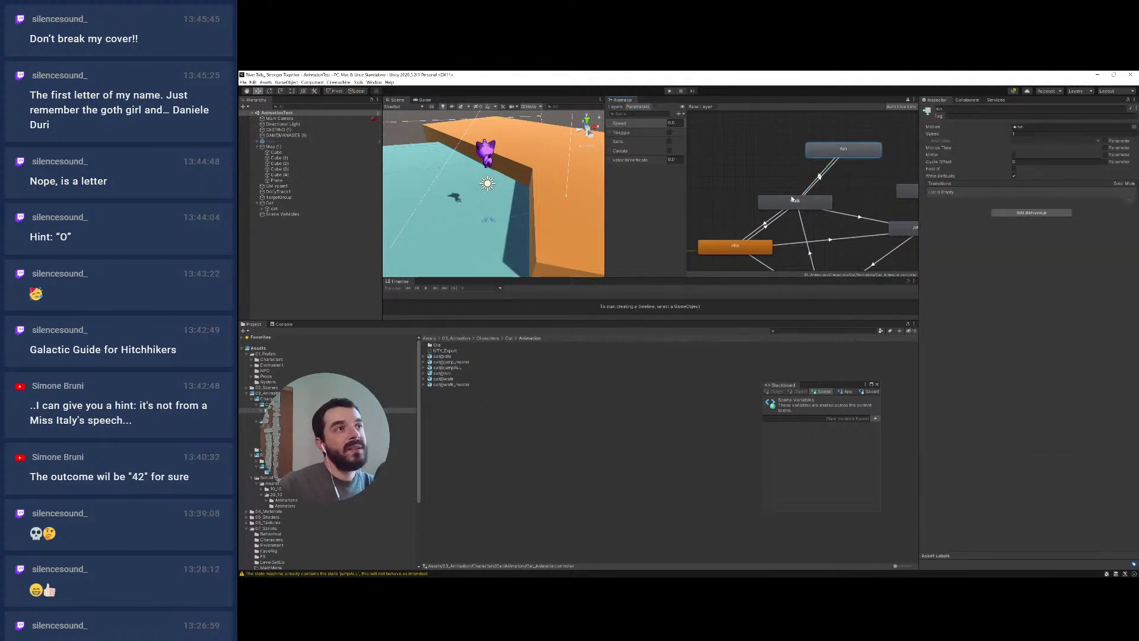
left_click(821, 178)
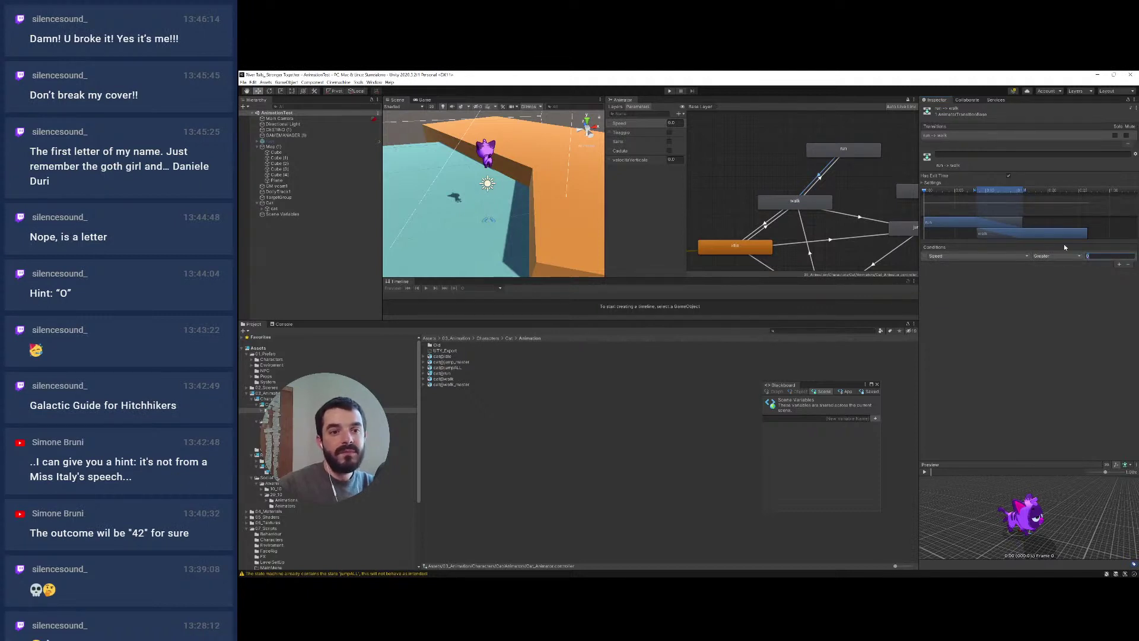
left_click(1072, 261)
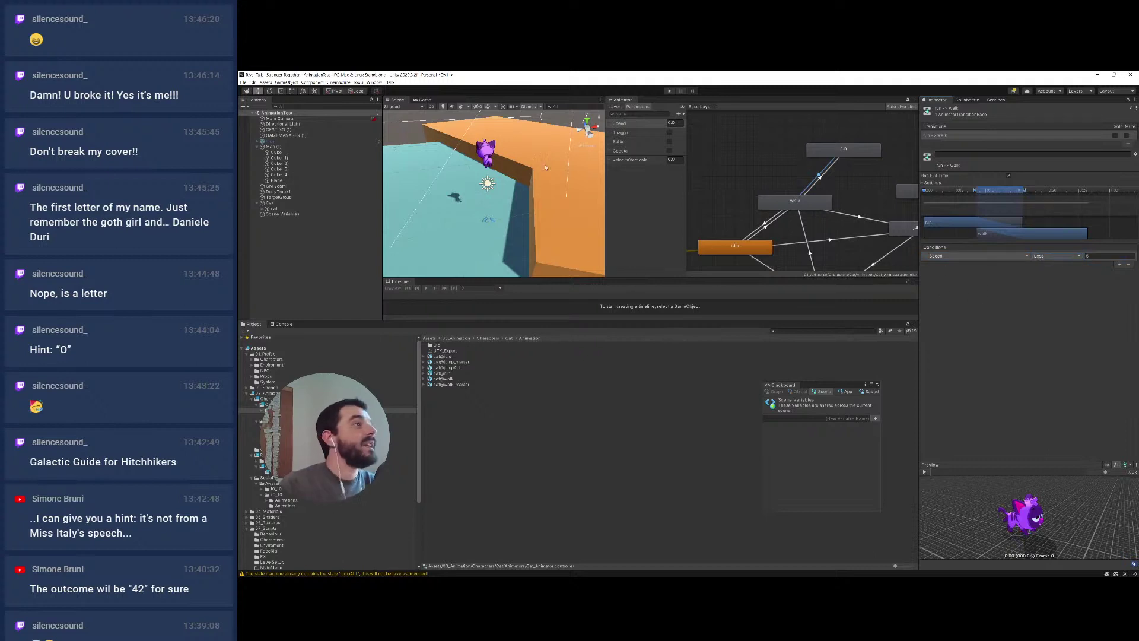
Test the run-to-walk transition by moving the cat both ways in Play mode, ending Play mode and clearing the transition selection
left_click(669, 90)
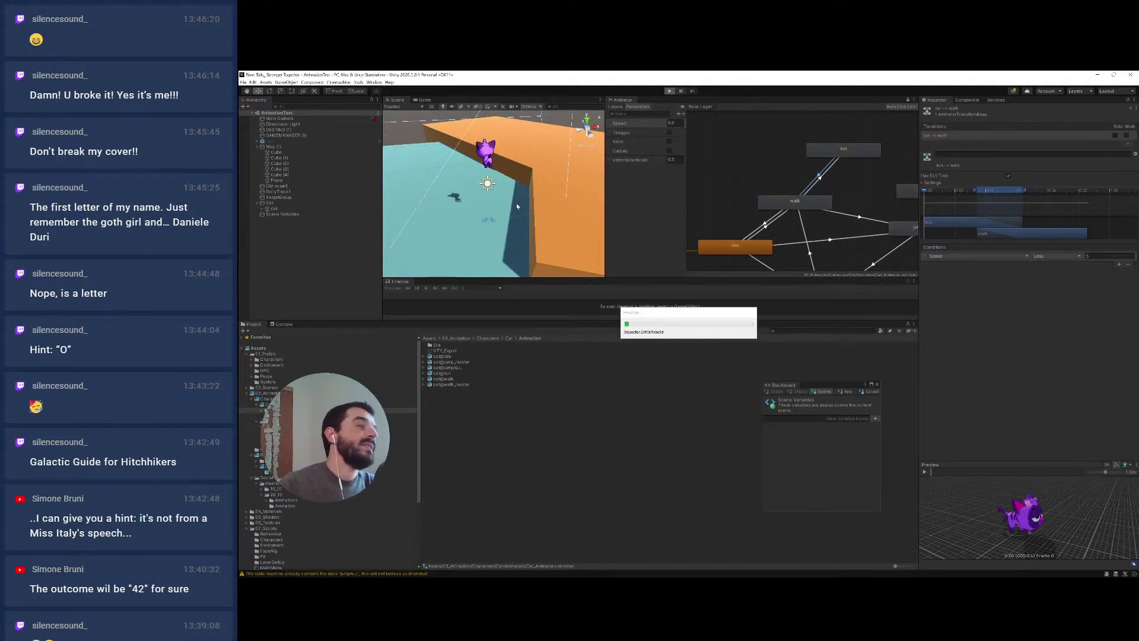
key("a")
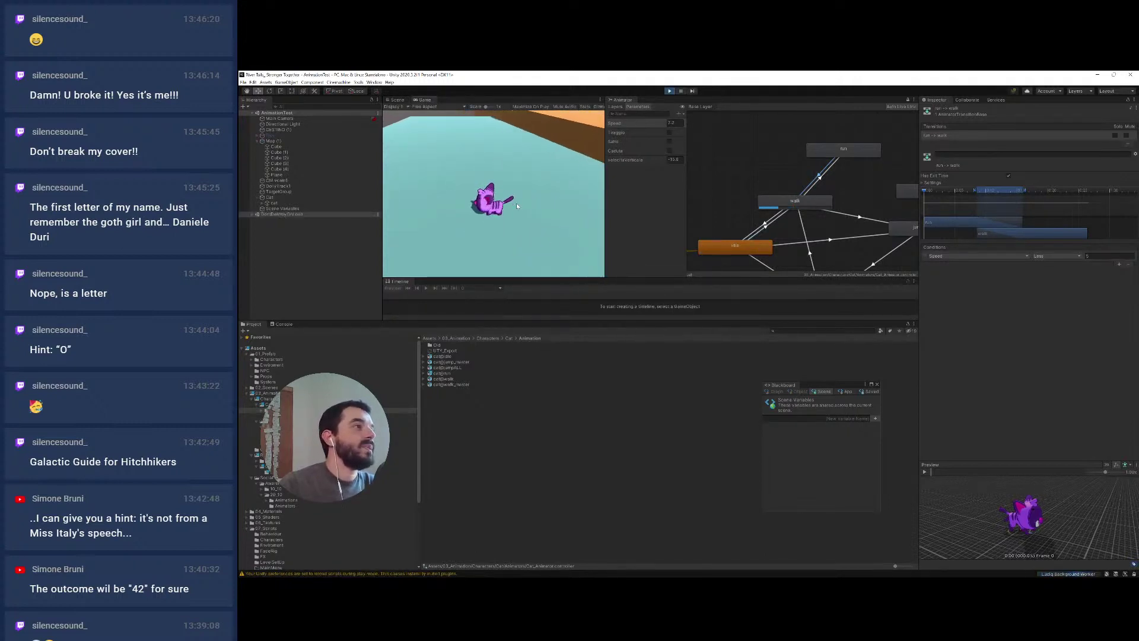
key("d")
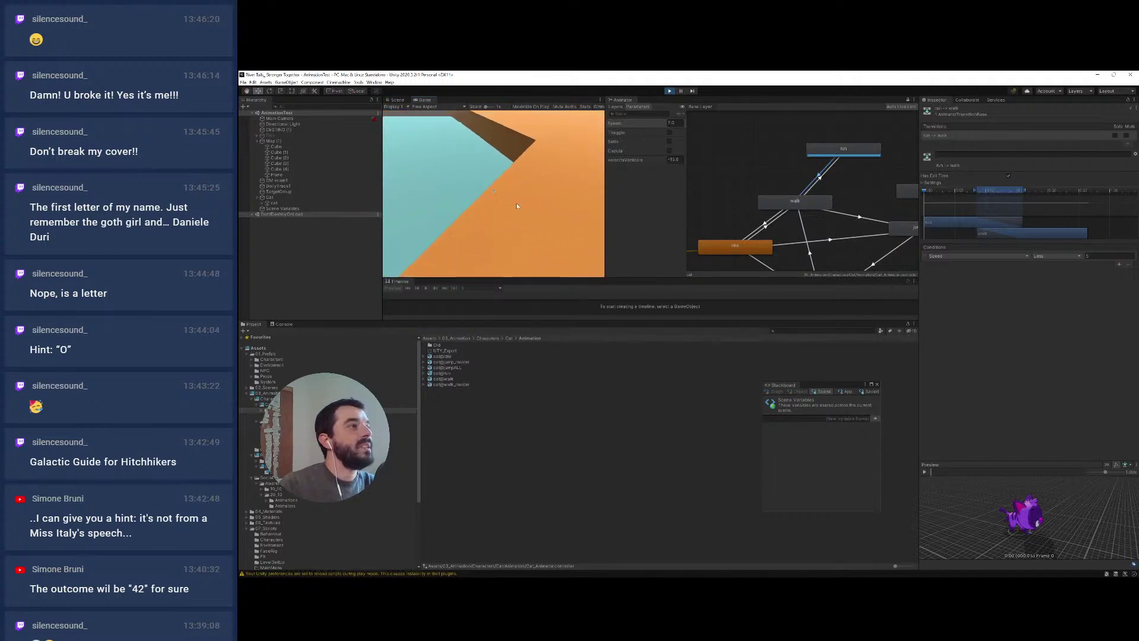
key("a")
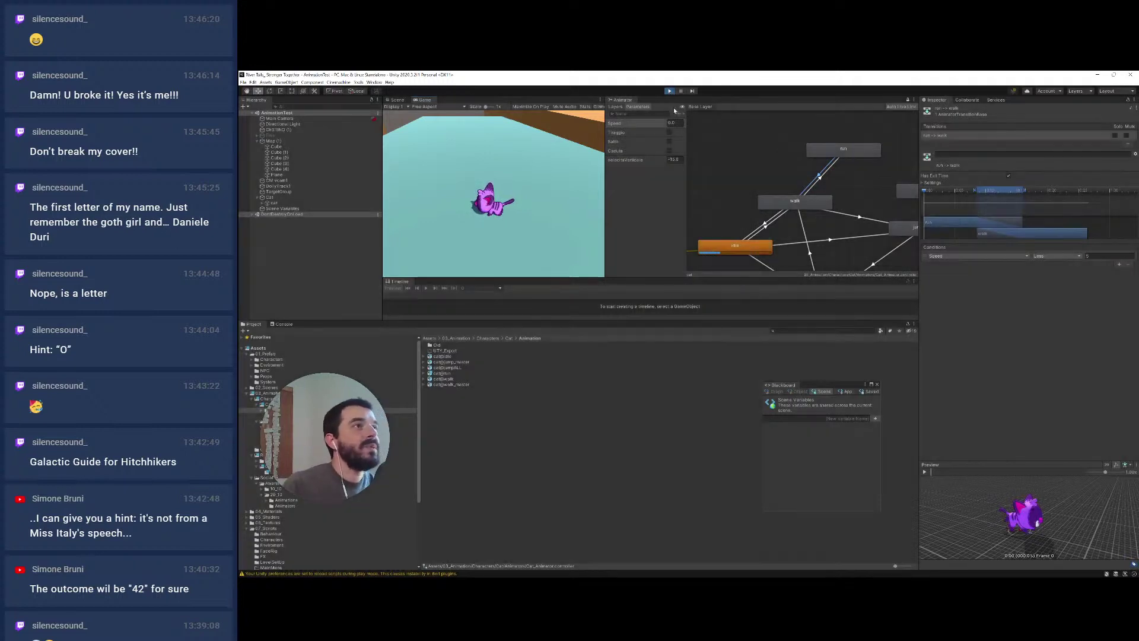
key("ctrl+p")
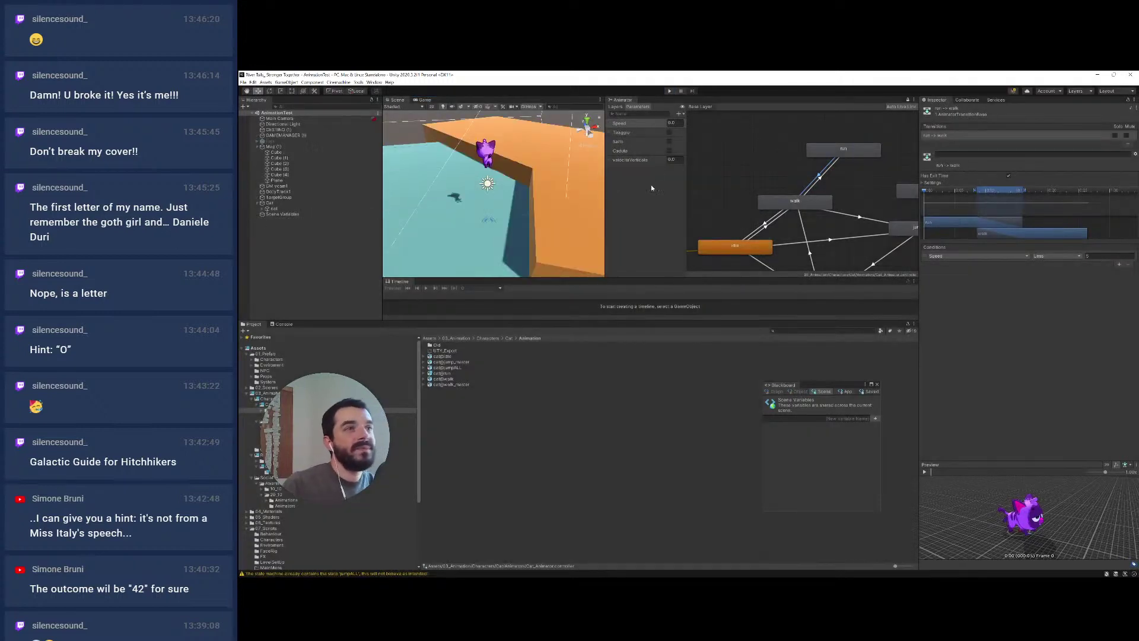
left_click(647, 247)
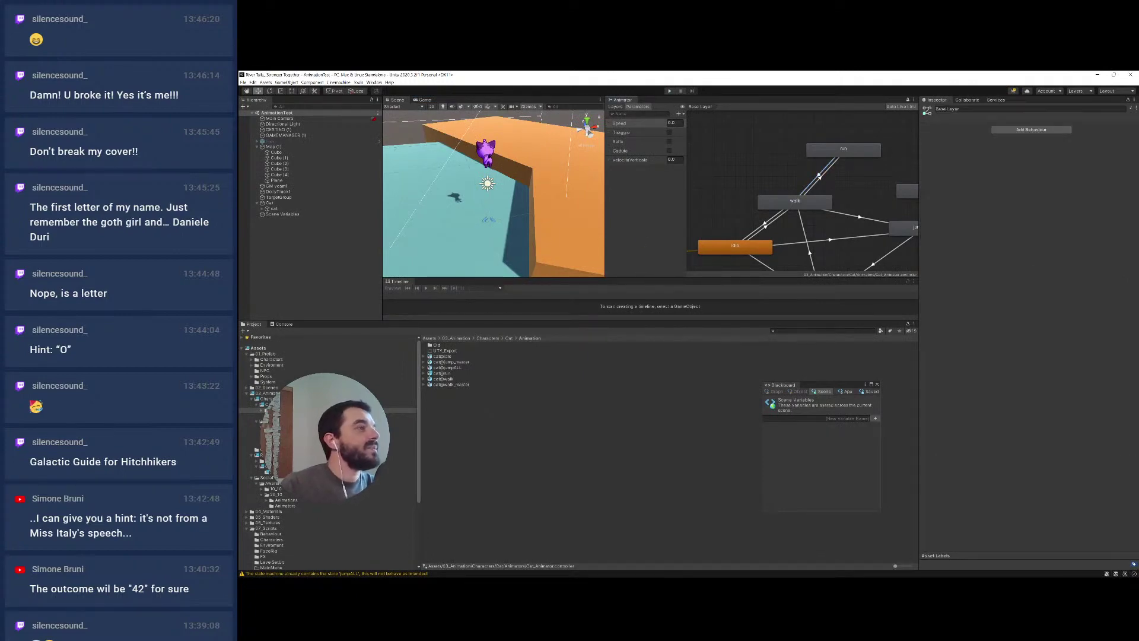
Enable Loop Time on the cat's run animation clip, apply the import settings and enter Play mode
left_click(449, 373)
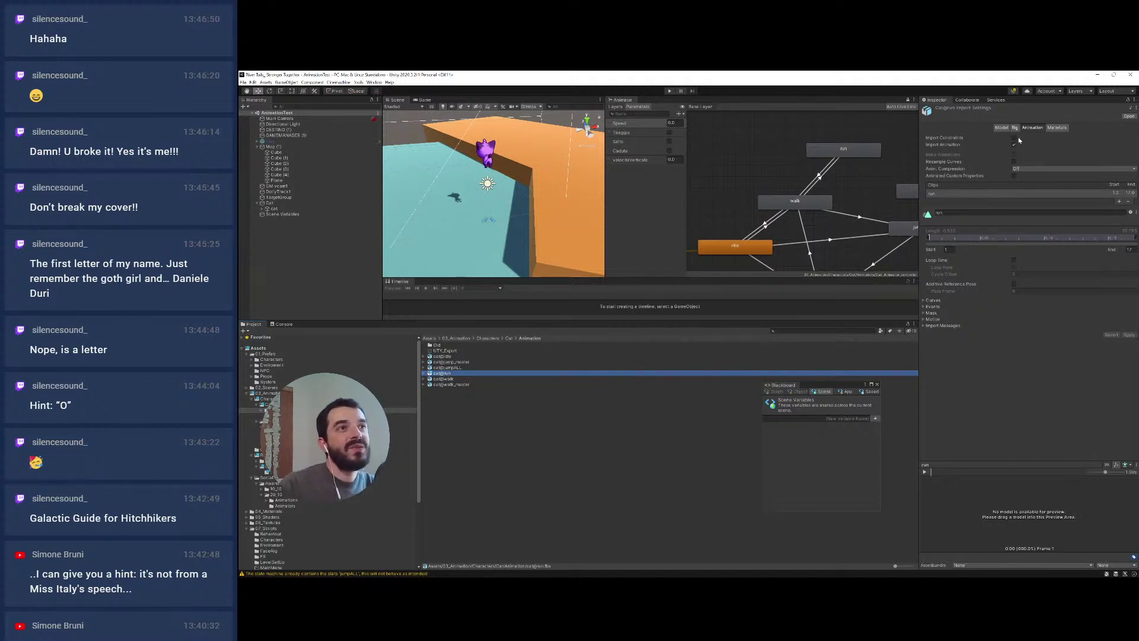
left_click(1014, 260)
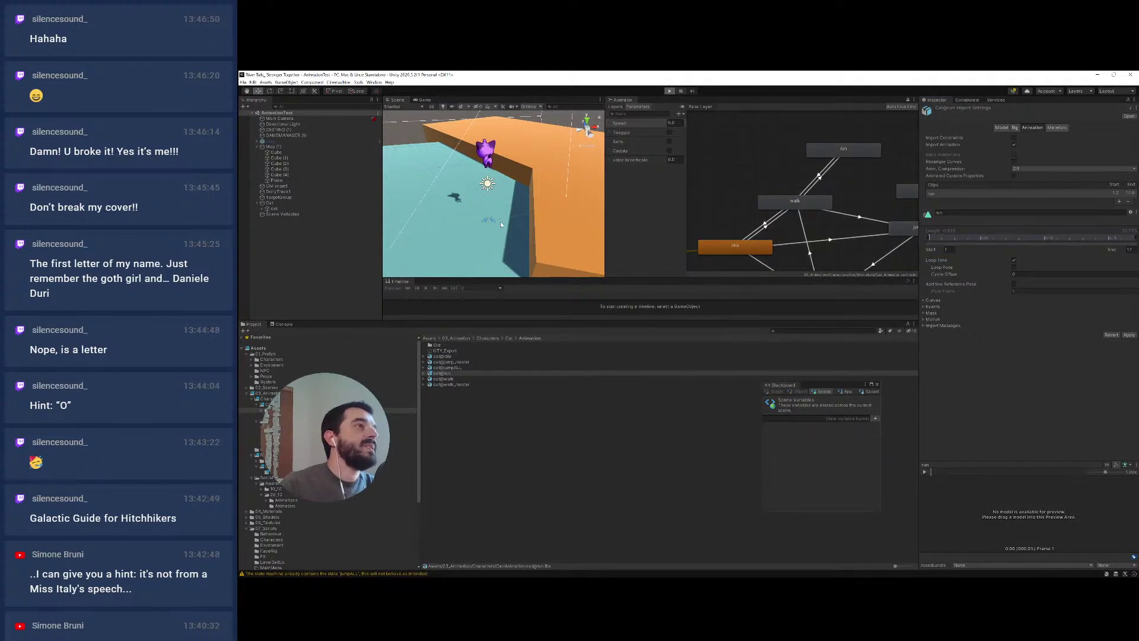
left_click(500, 222)
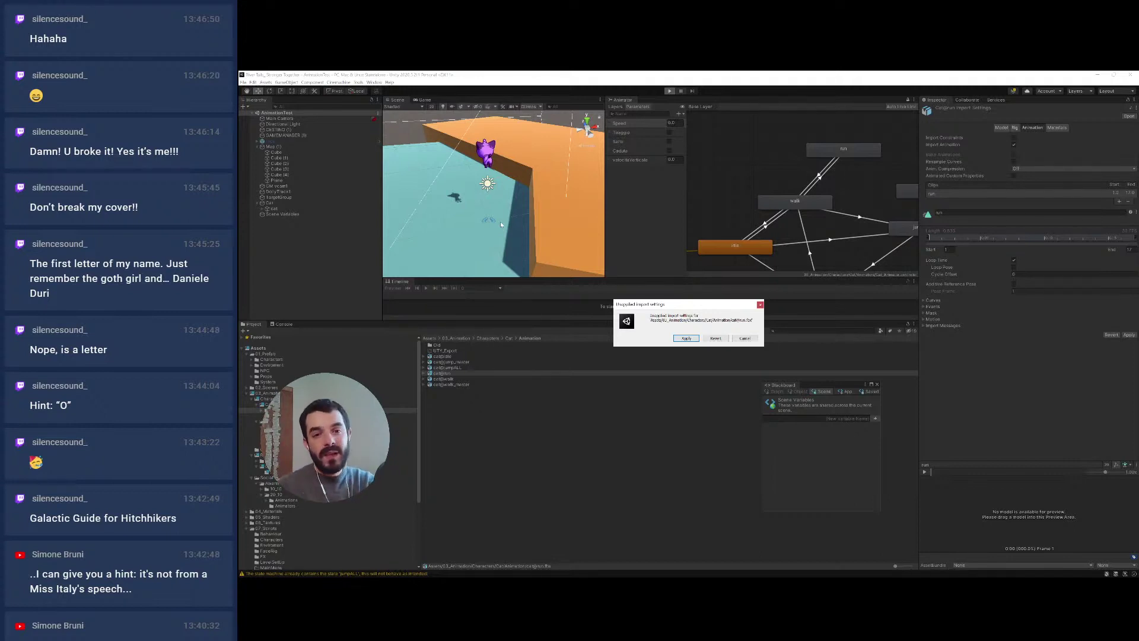
left_click(693, 339)
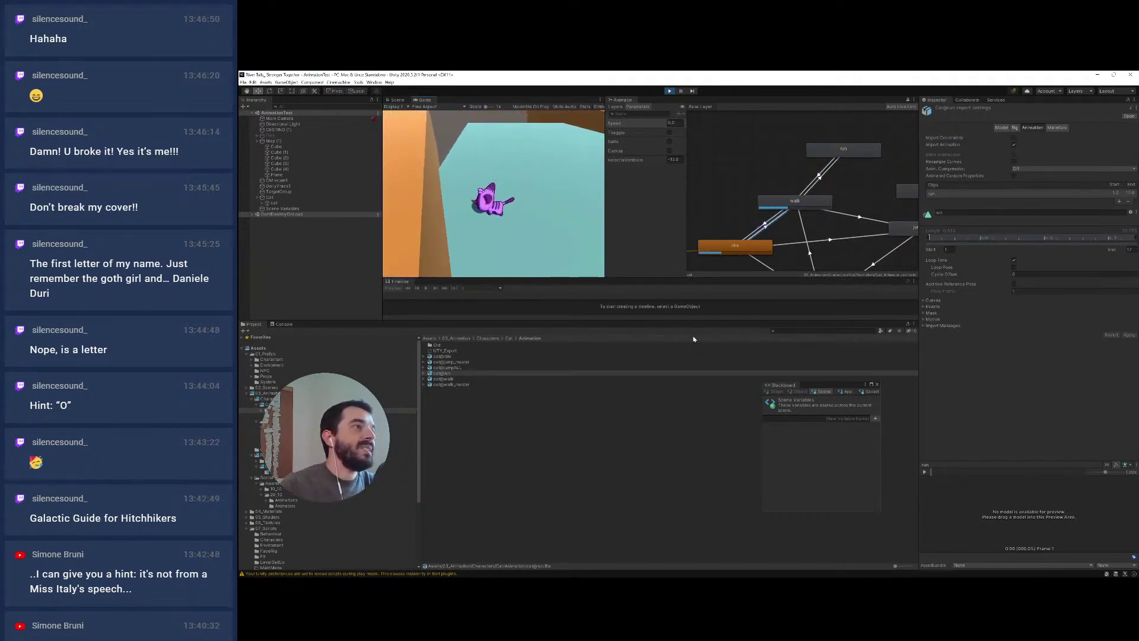
Move the cat in all directions in the running game to check the looping run animation and active states
key("d")
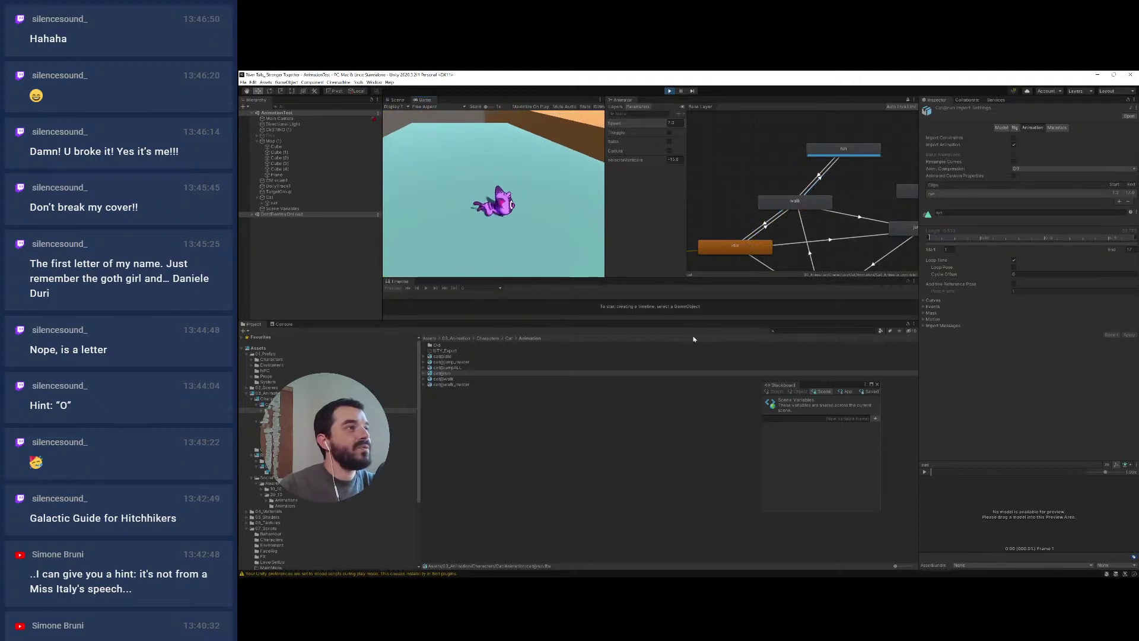
key("s")
key("a")
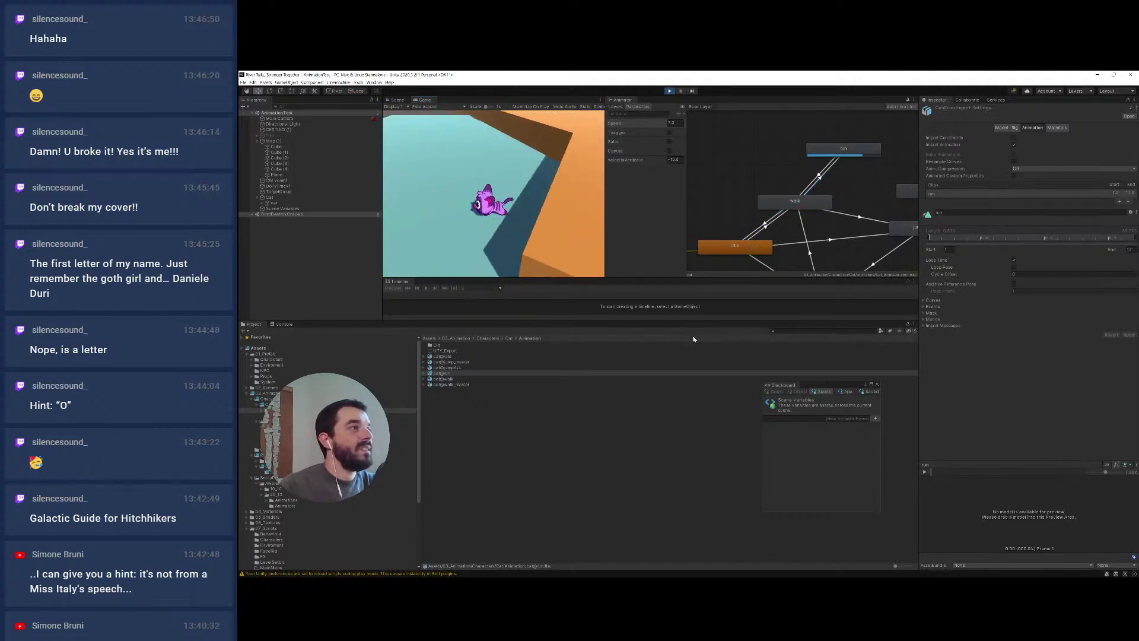
key("w")
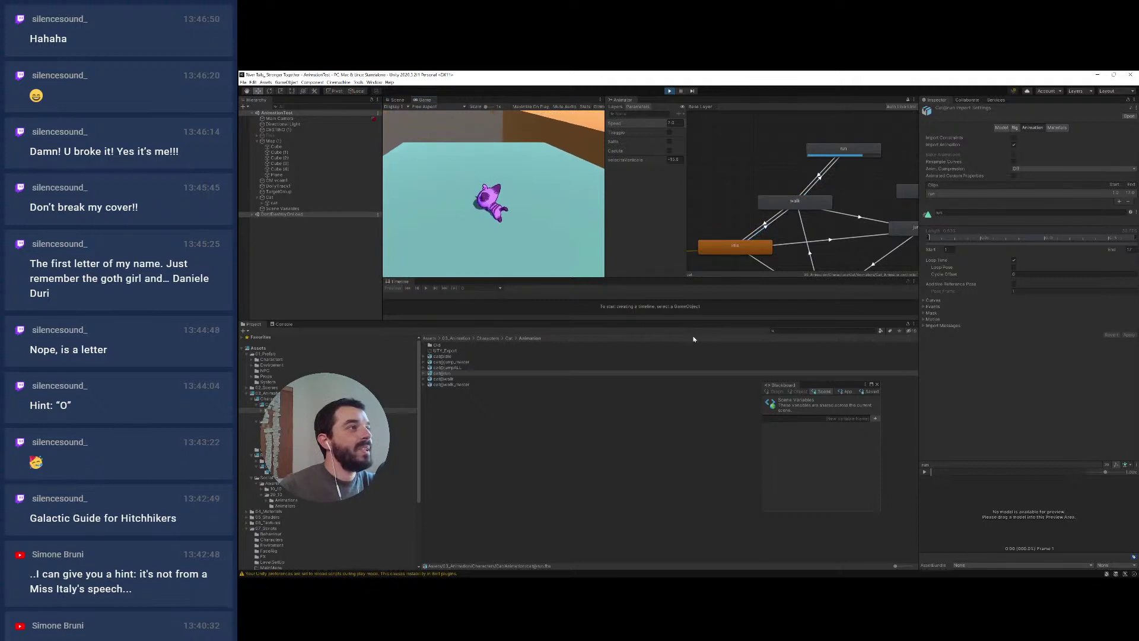
key("s")
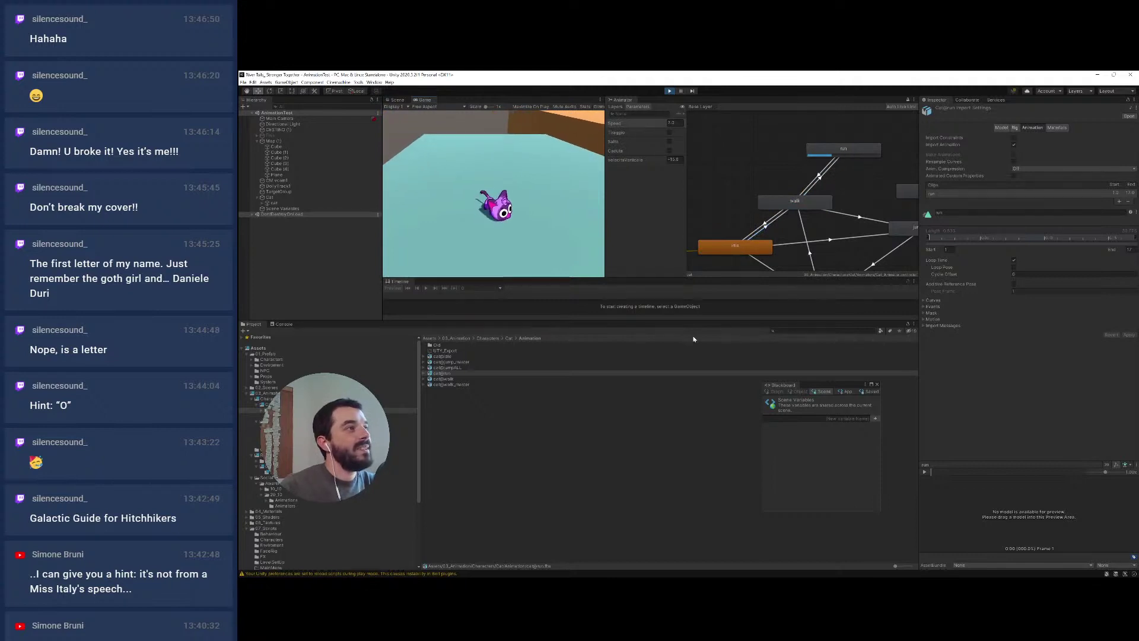
key("w")
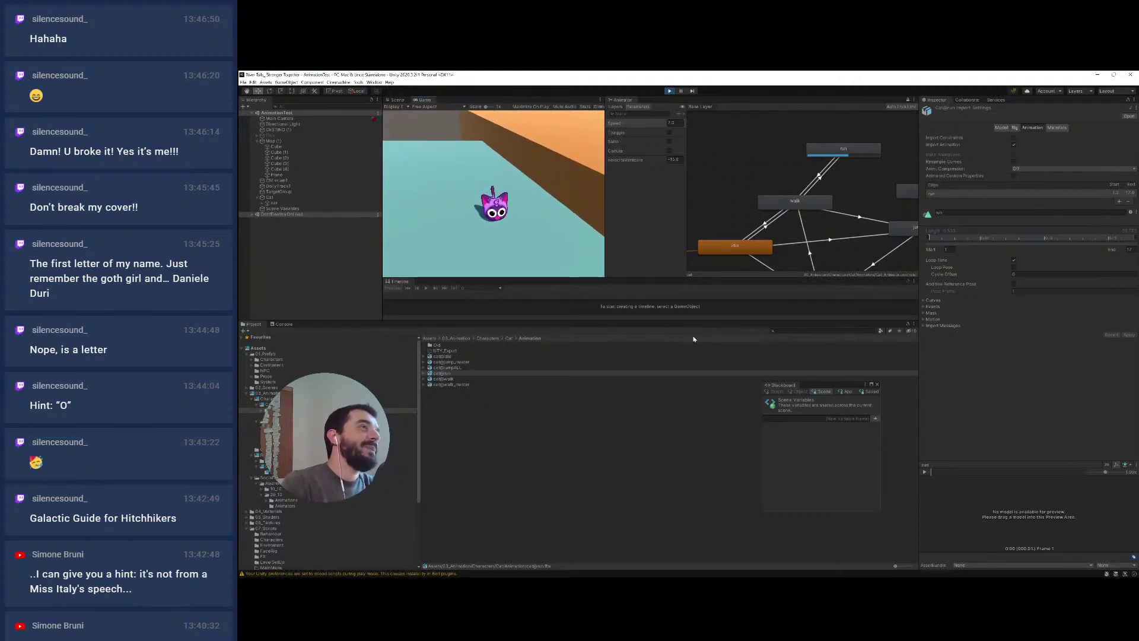
key("a")
key("d")
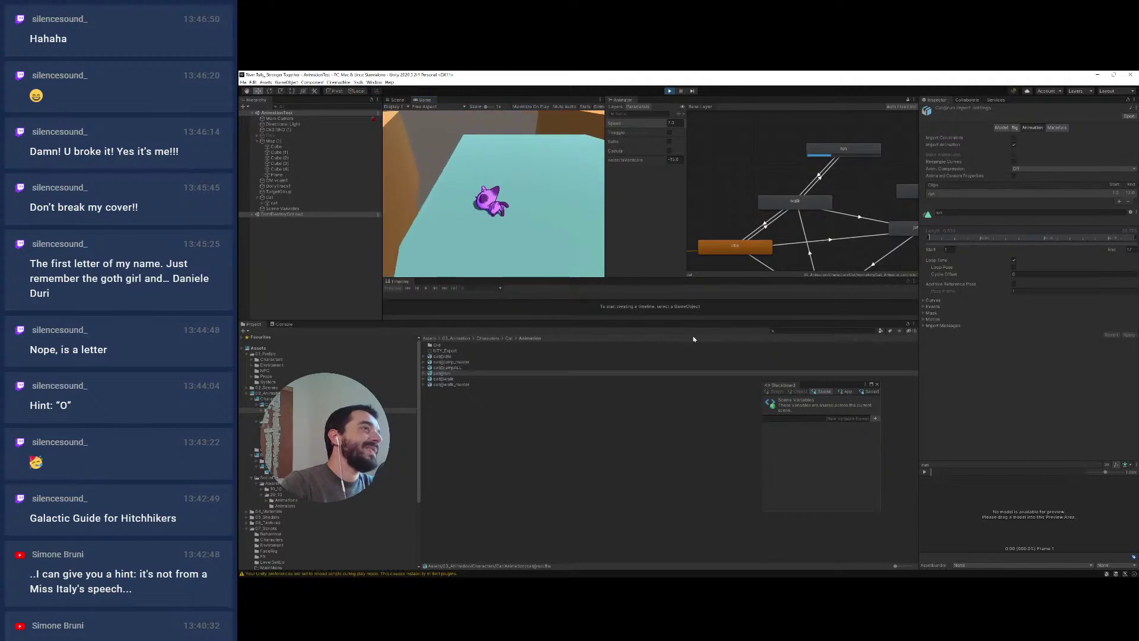
key("s")
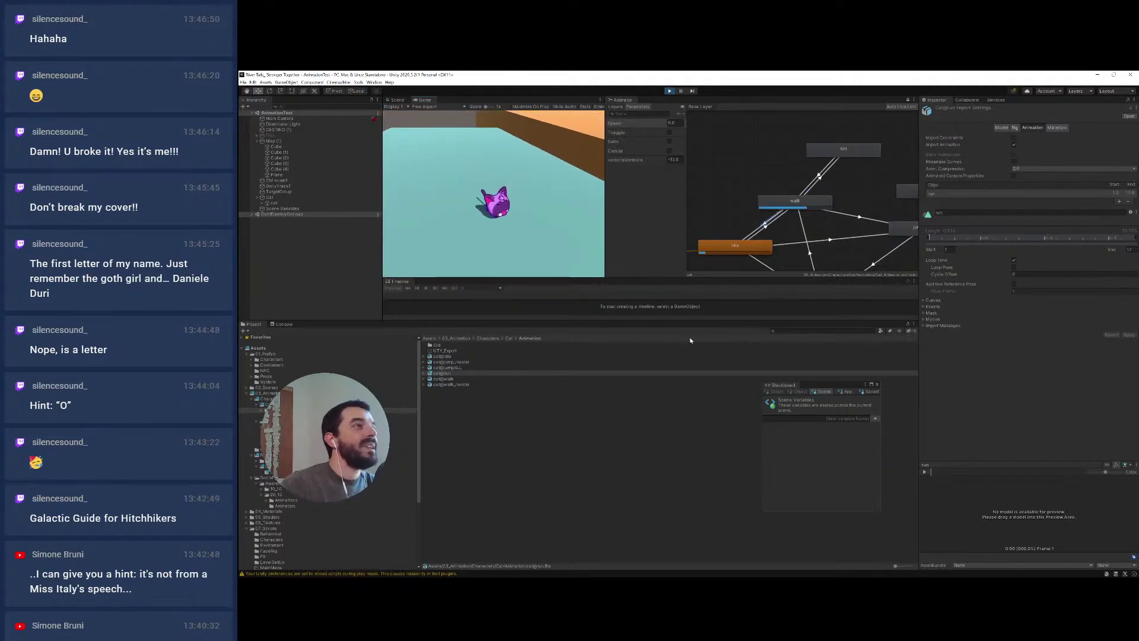
Enlarge the Game view in width and height and steer the cat around to inspect the run up close
left_click_drag(605, 265, 663, 319)
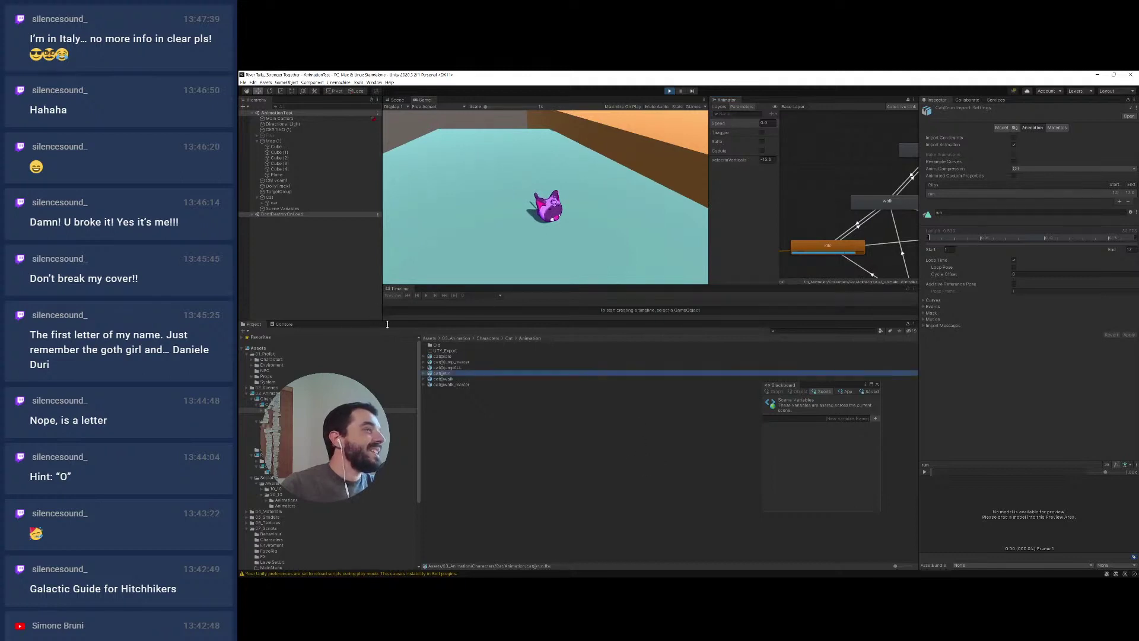
left_click_drag(385, 319, 385, 475)
key("w")
key("a")
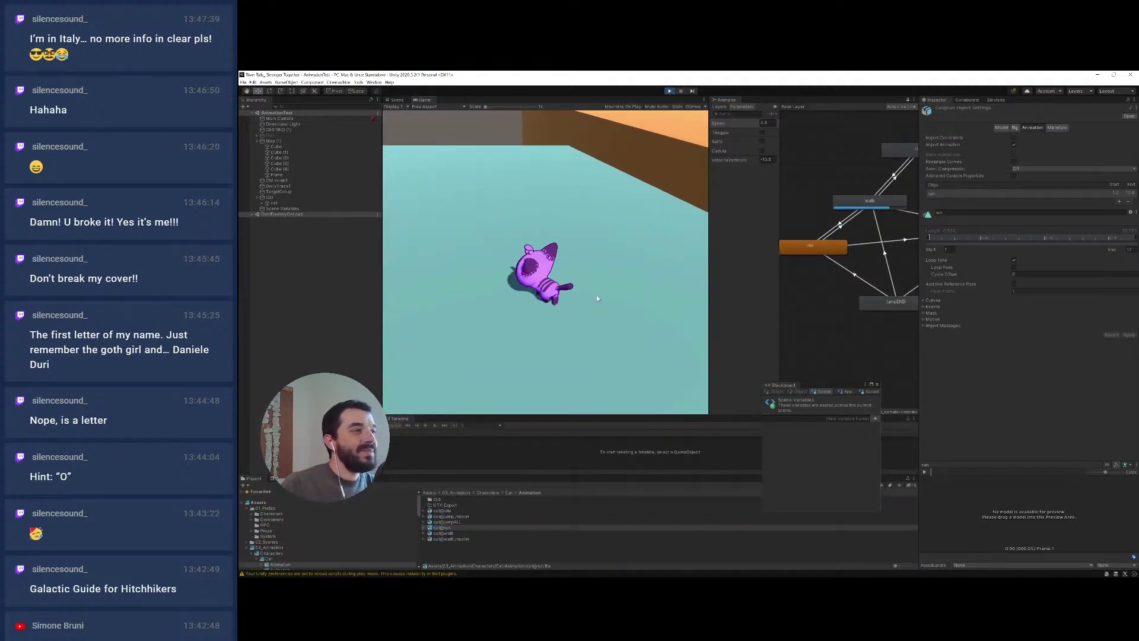
key("d")
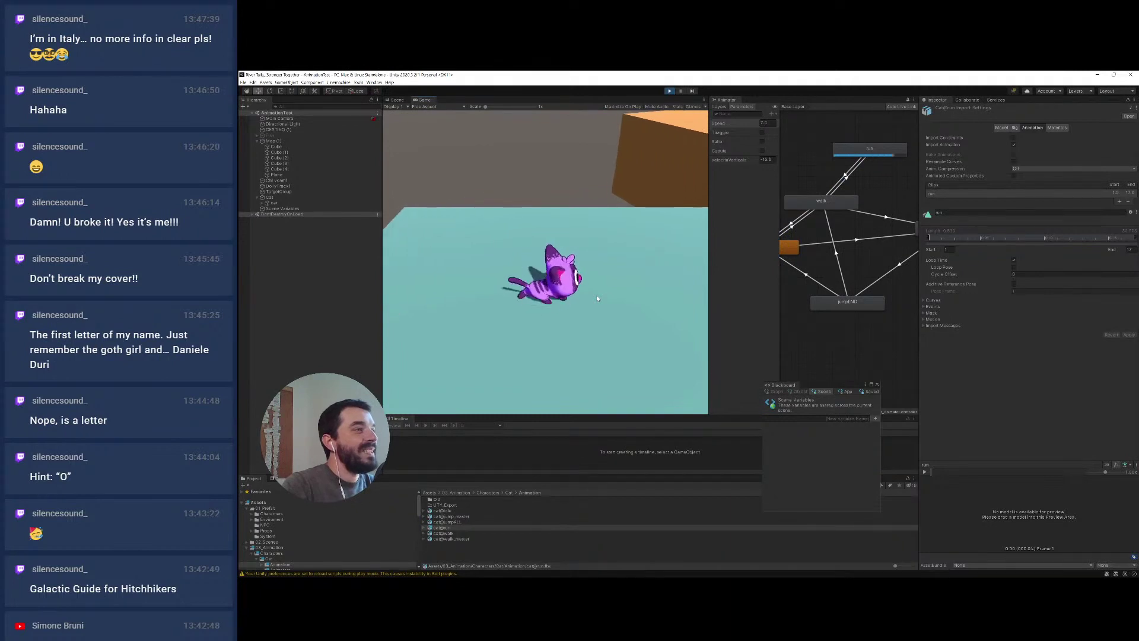
key("s")
key("a")
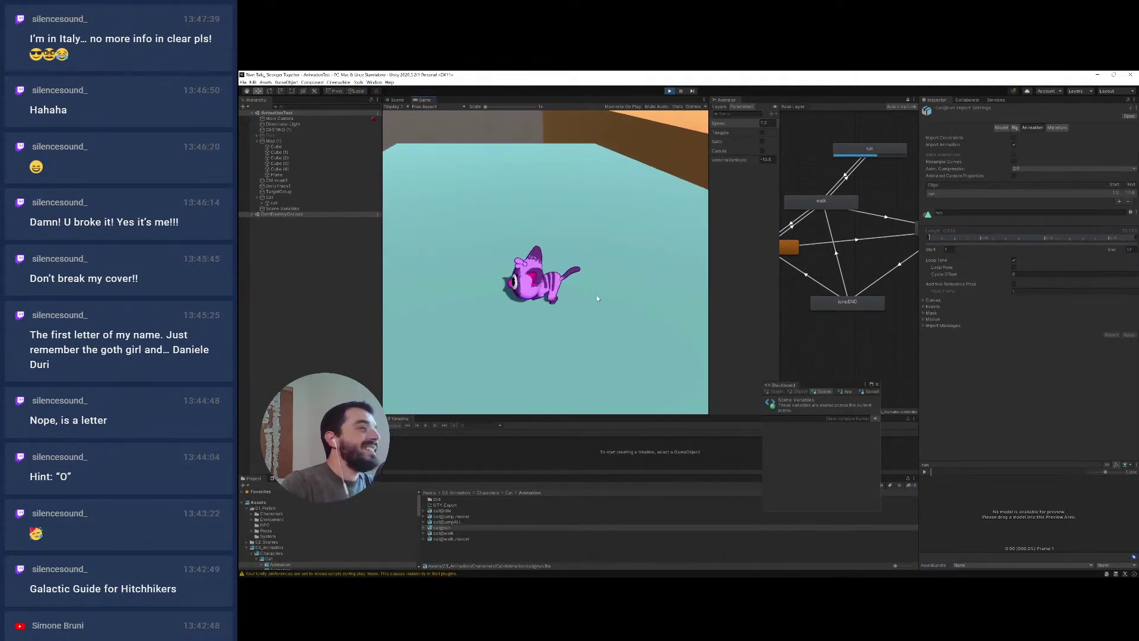
key("d")
key("d")
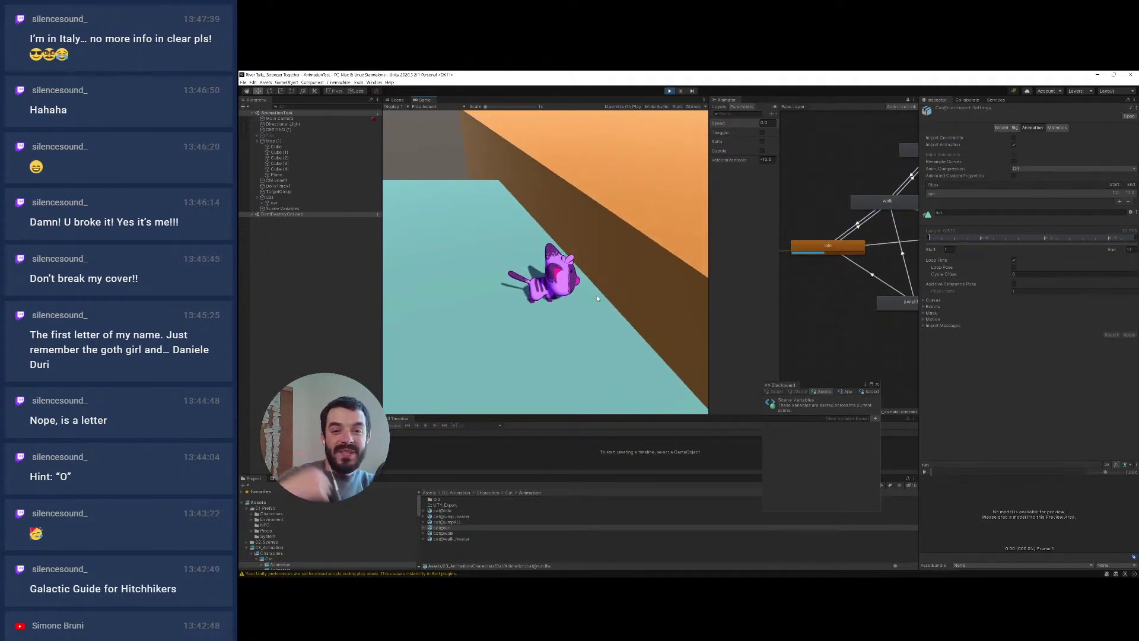
Run the cat back and forth across the floor, examining its turns and the switching between walk and run
key("a")
key("s")
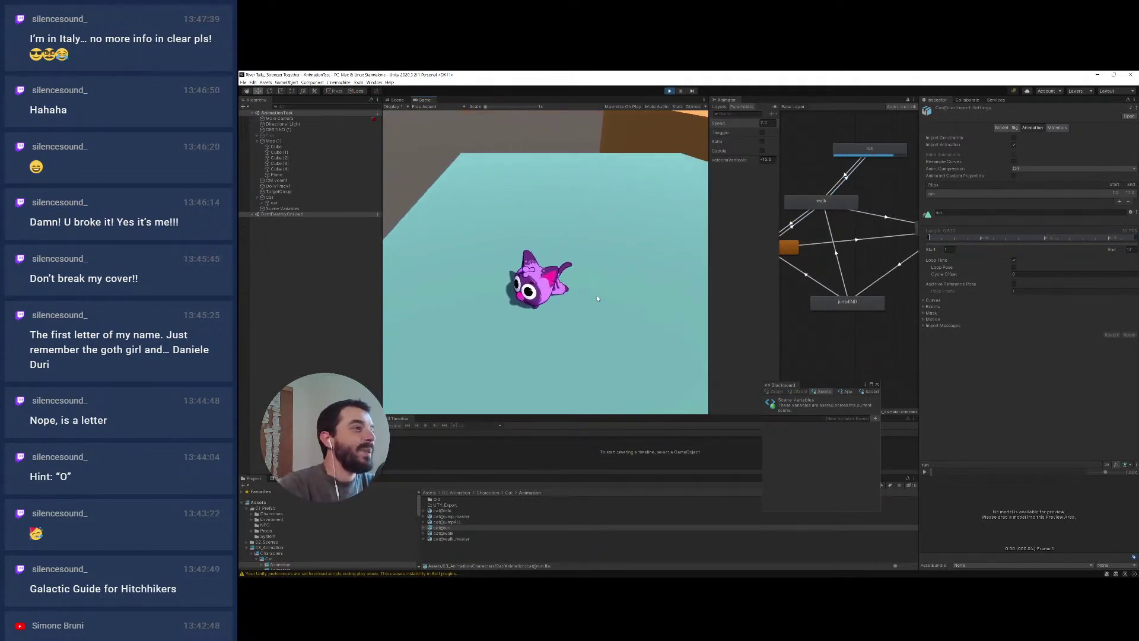
key("d")
key("s")
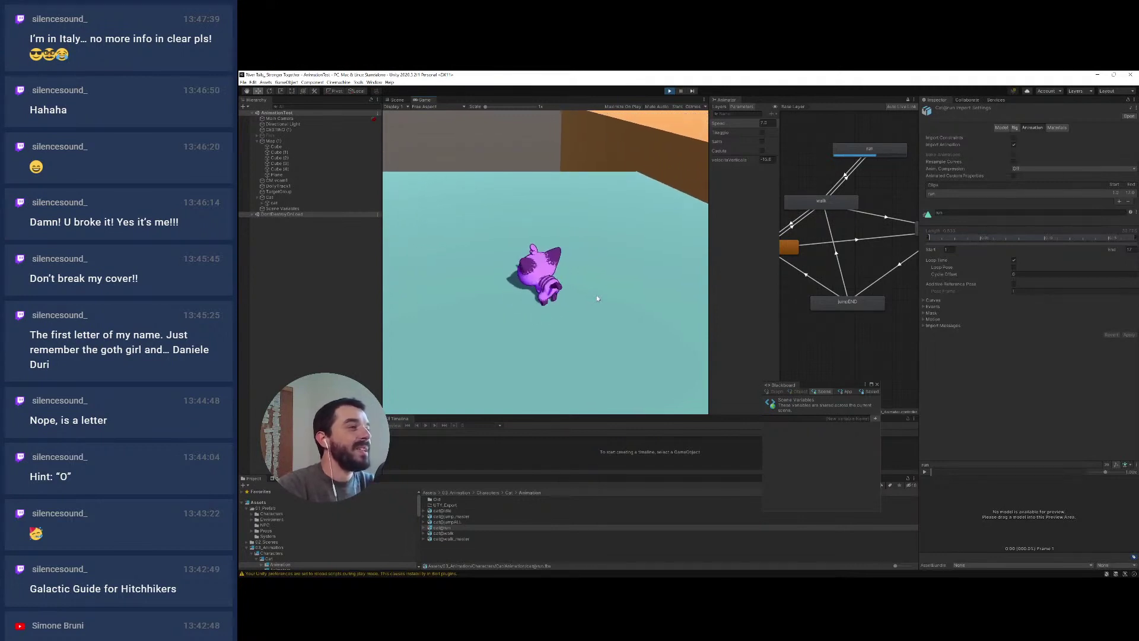
key("d")
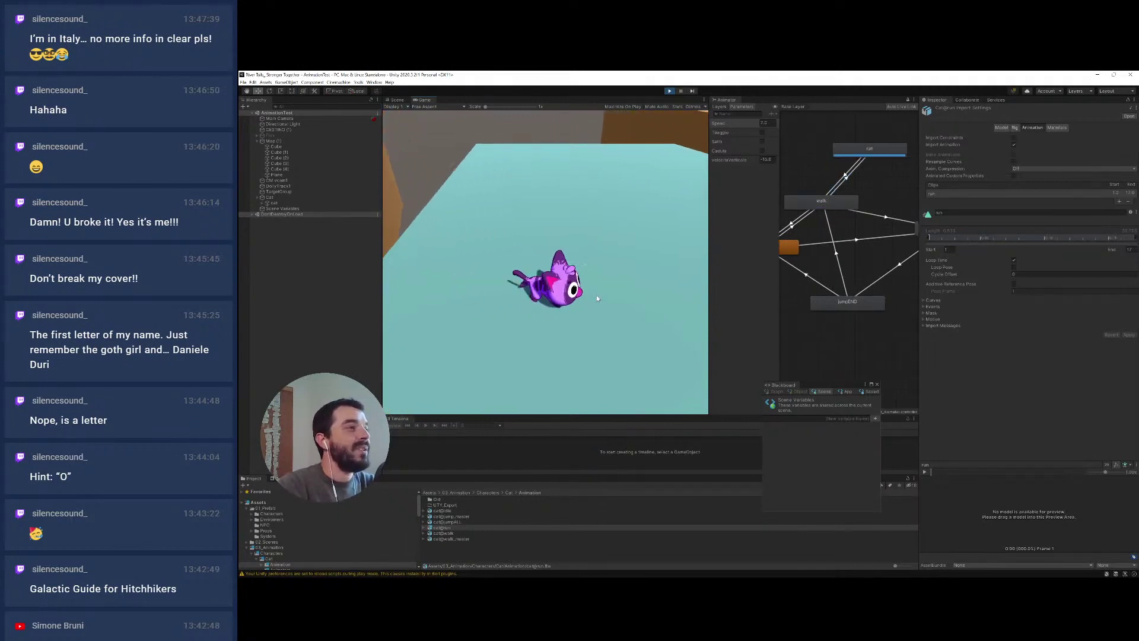
key("a")
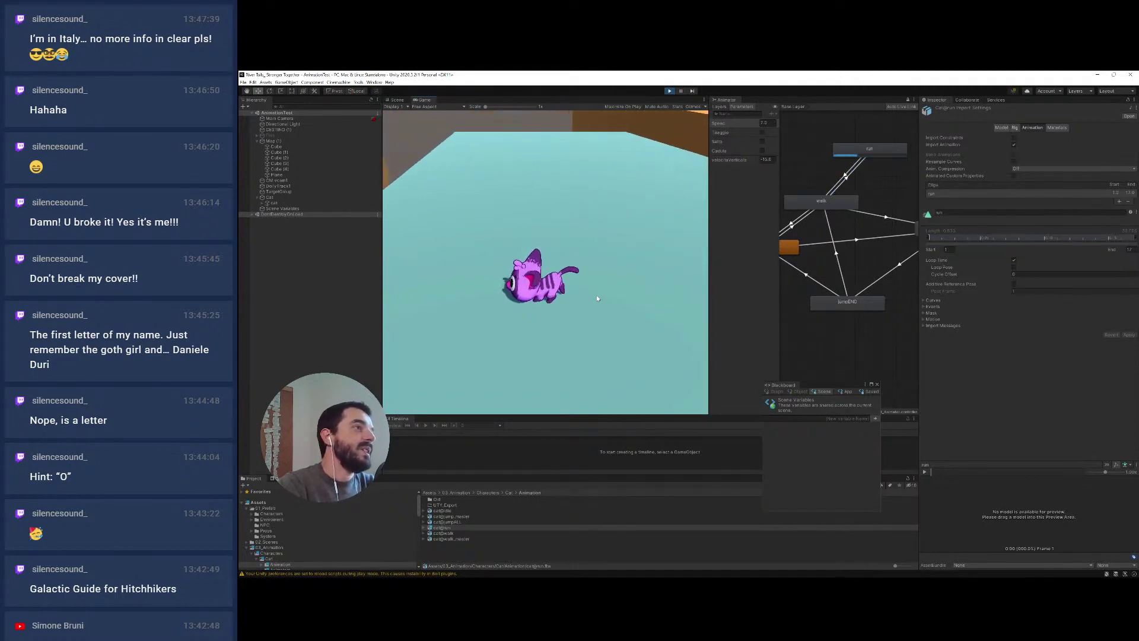
key("d")
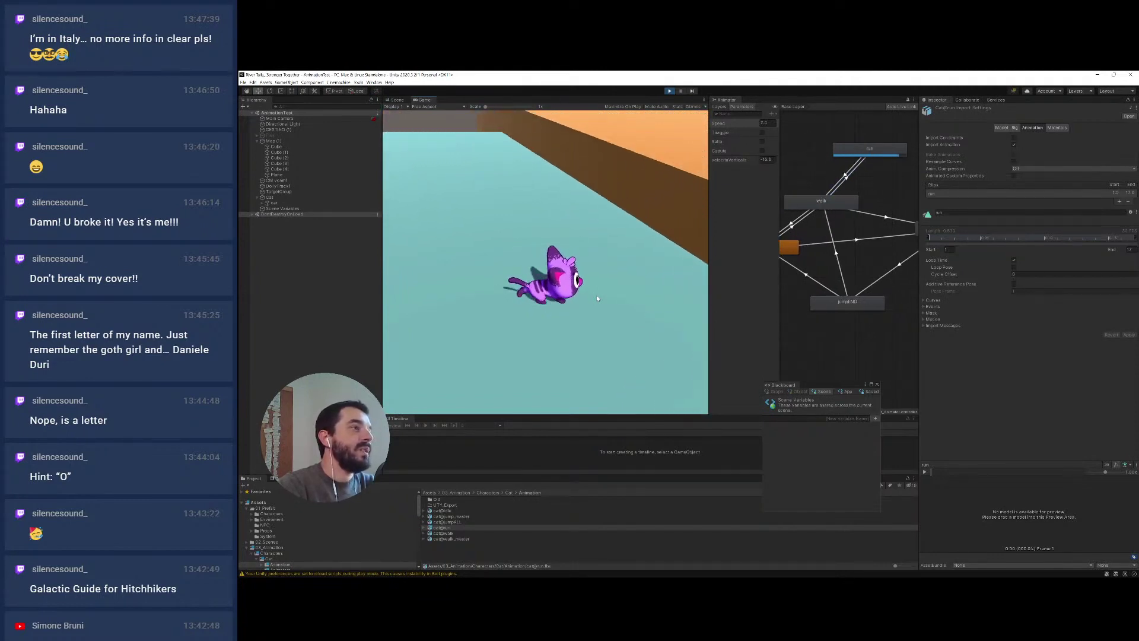
key("a")
key("d")
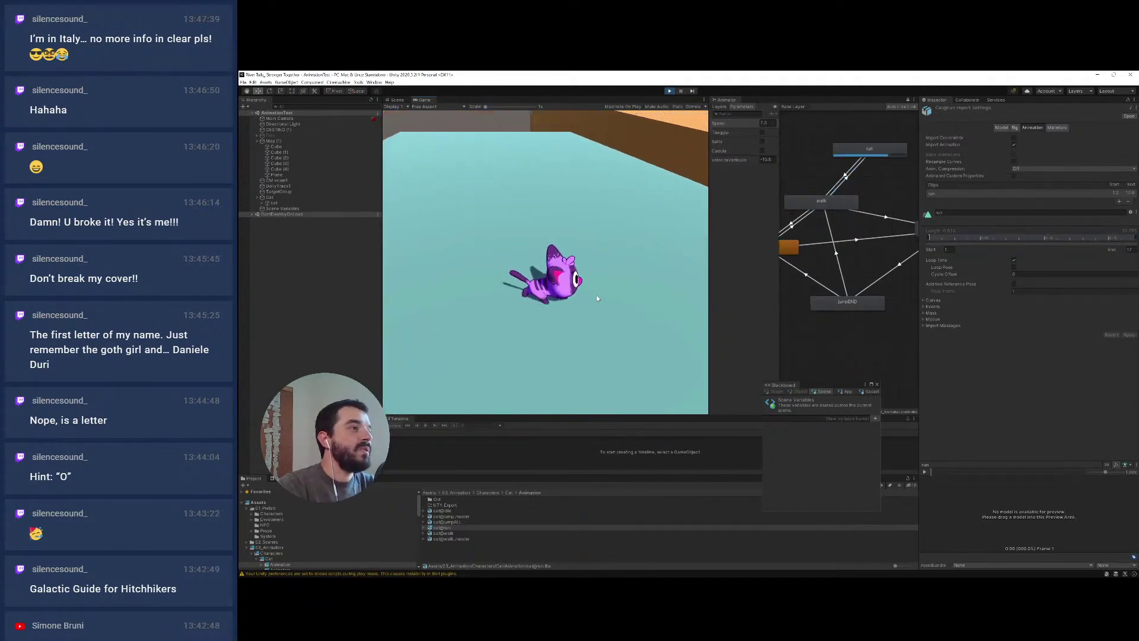
key("a")
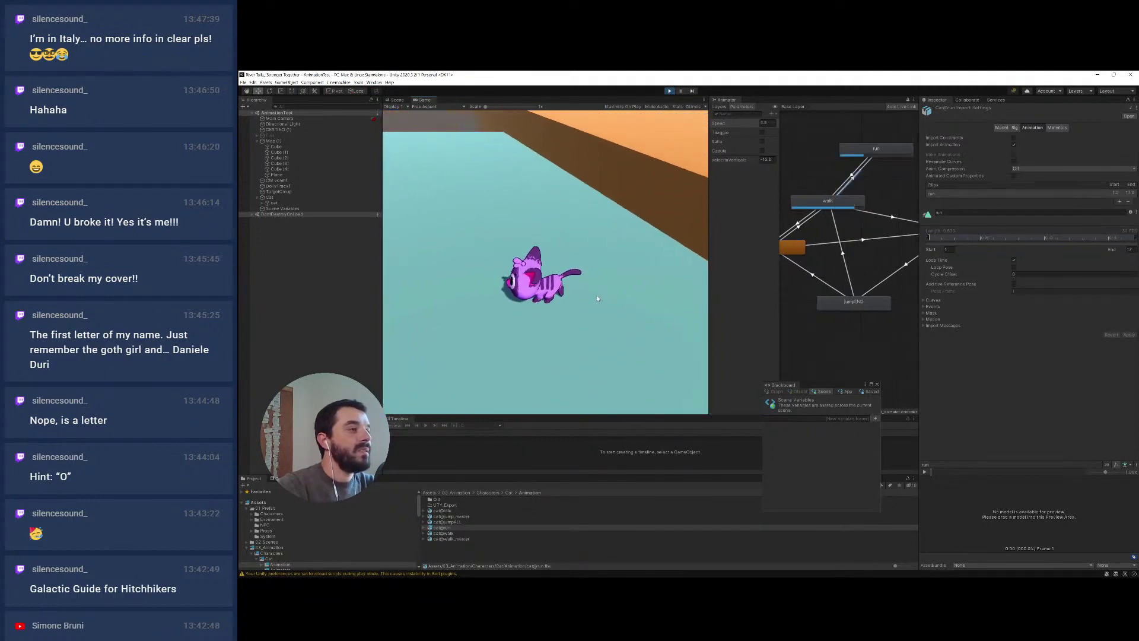
key("d")
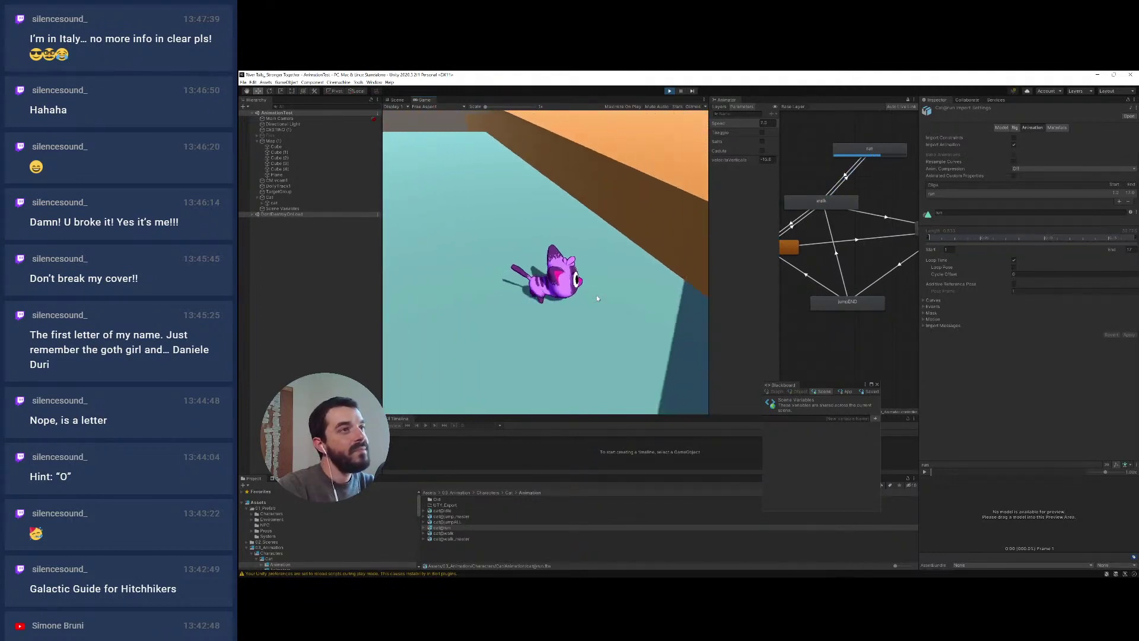
key("a")
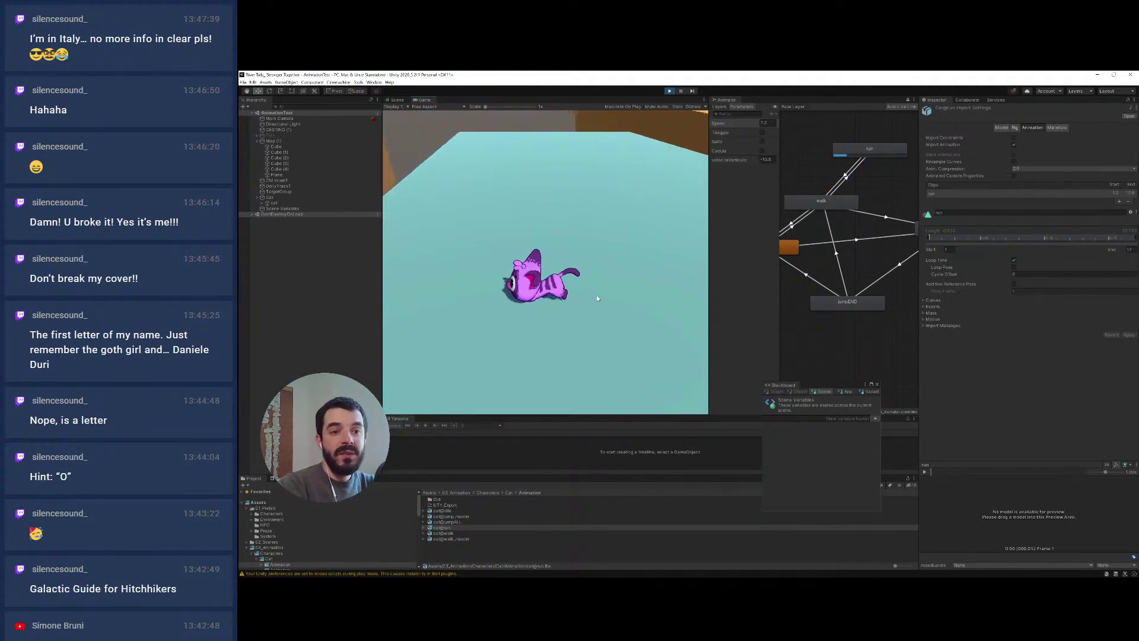
Steer the cat sideways, forward and toward the camera to check its run animation near the orange walls
key("w")
key("d")
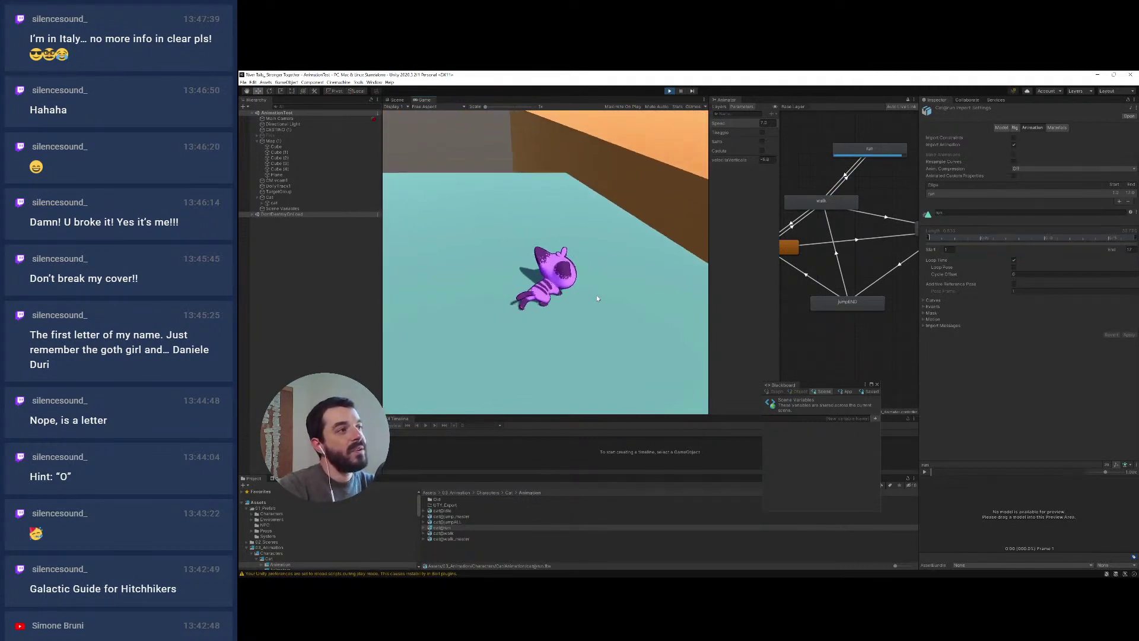
key("a")
key("d")
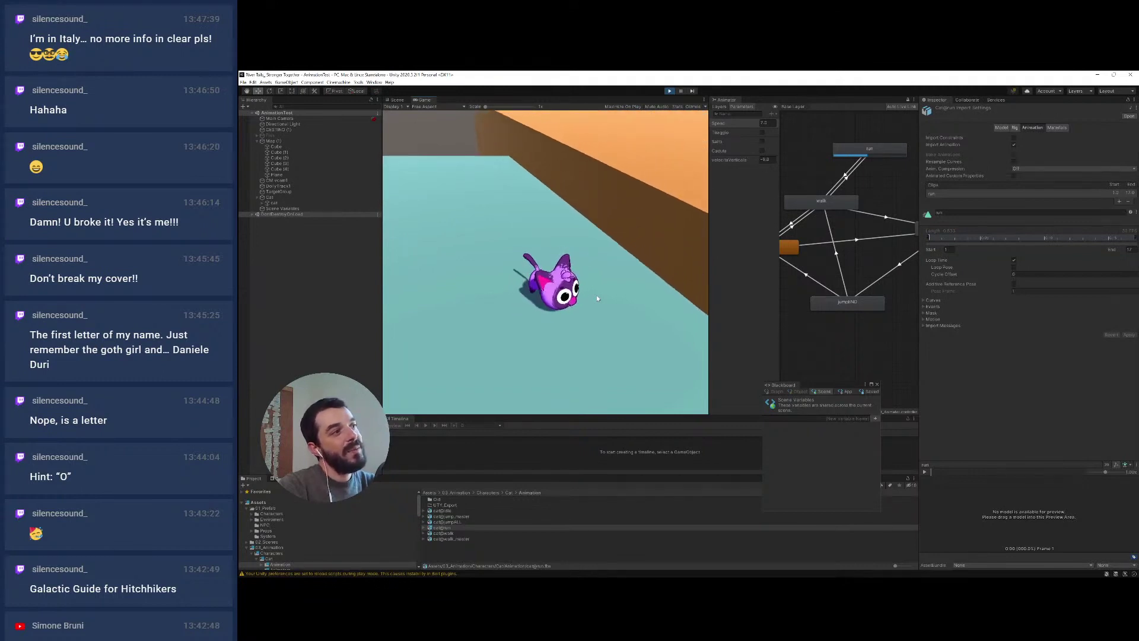
key("a")
key("d")
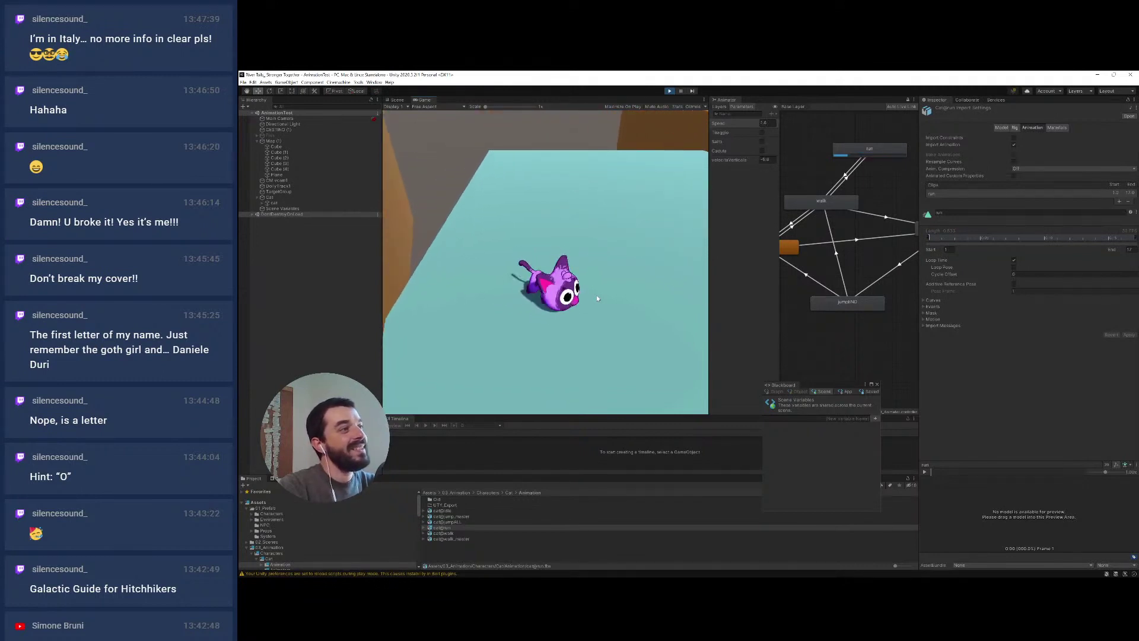
key("s")
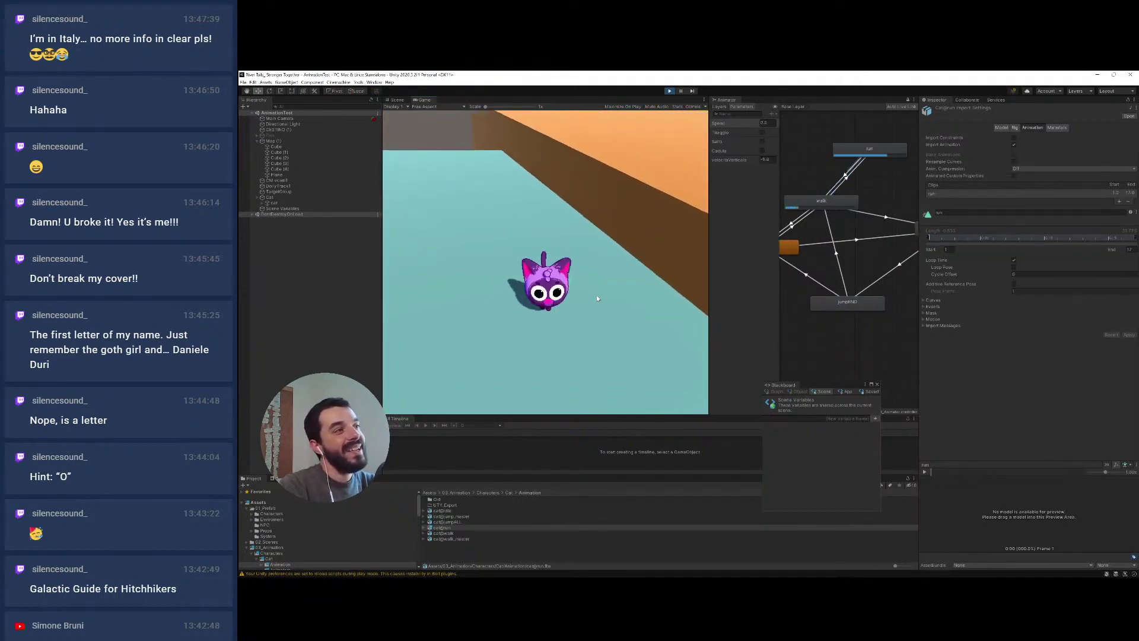
Make the cat jump between changes of direction, checking how the jump blends with running and walking
key("space")
key("a")
key("d")
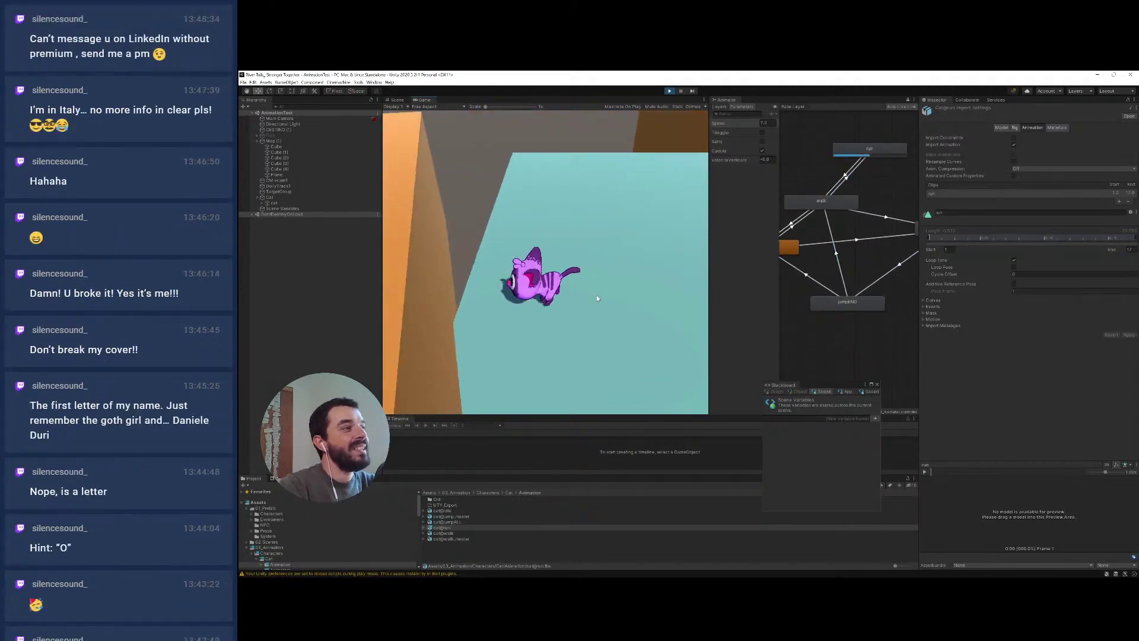
key("a")
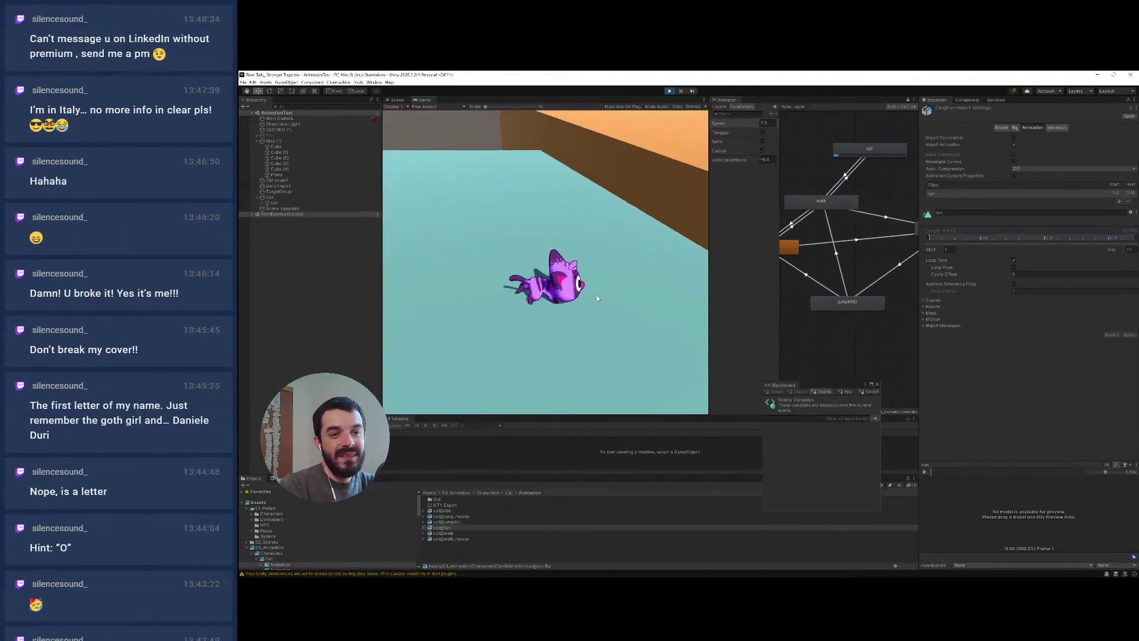
key("space")
key("s")
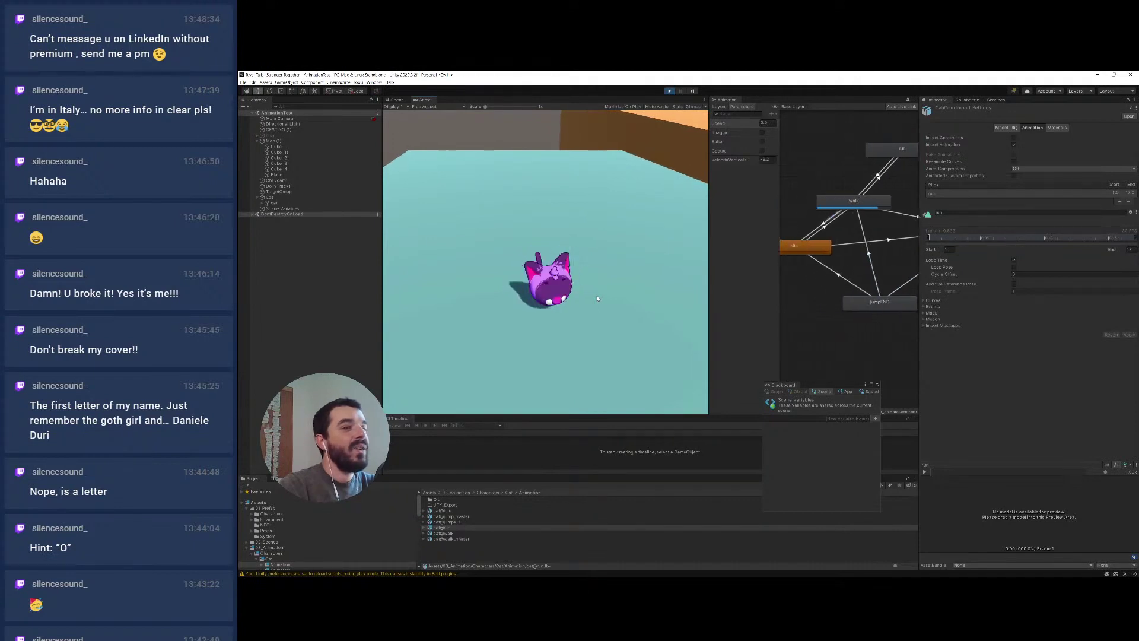
key("a")
key("s")
key("a")
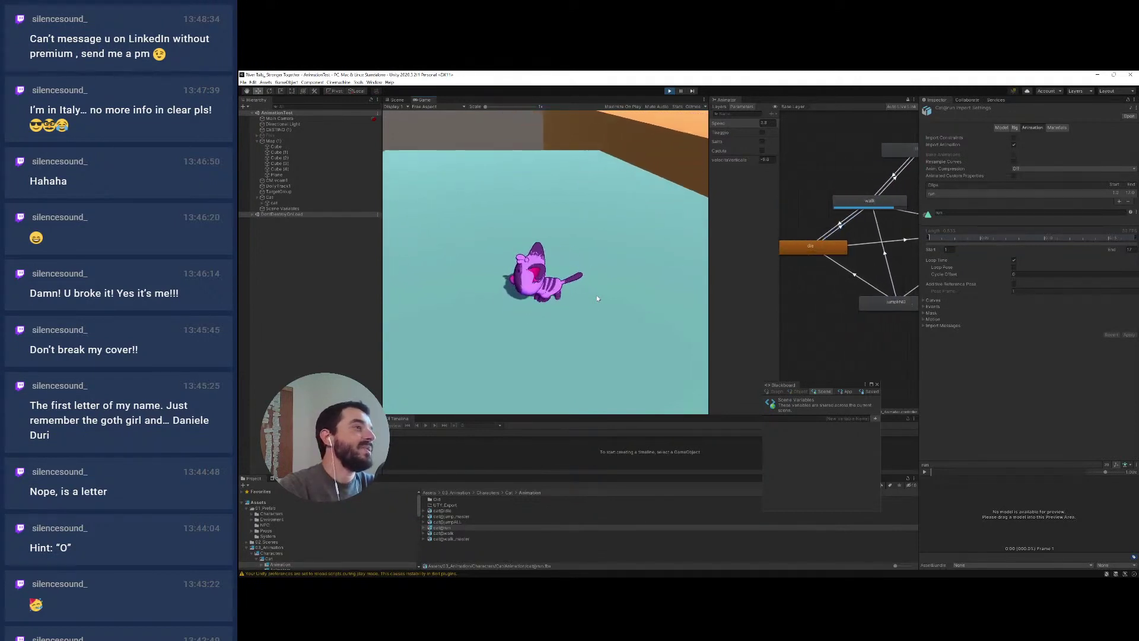
Repeat the jumps in both directions while watching the active Animator states, and exit Play mode
key("space")
key("d")
key("space")
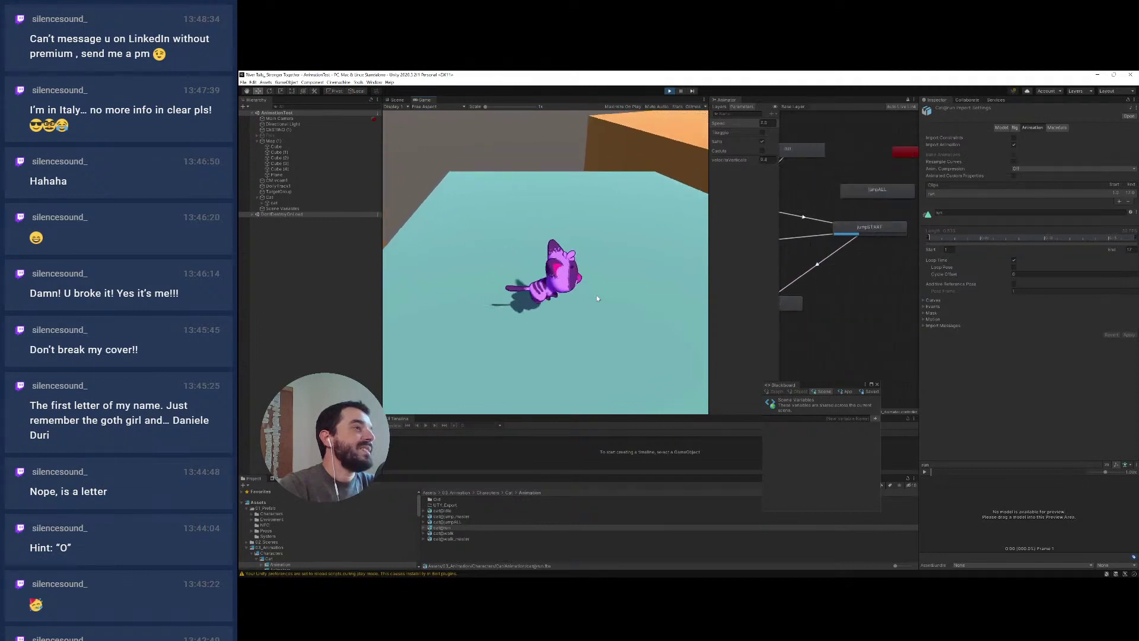
key("a")
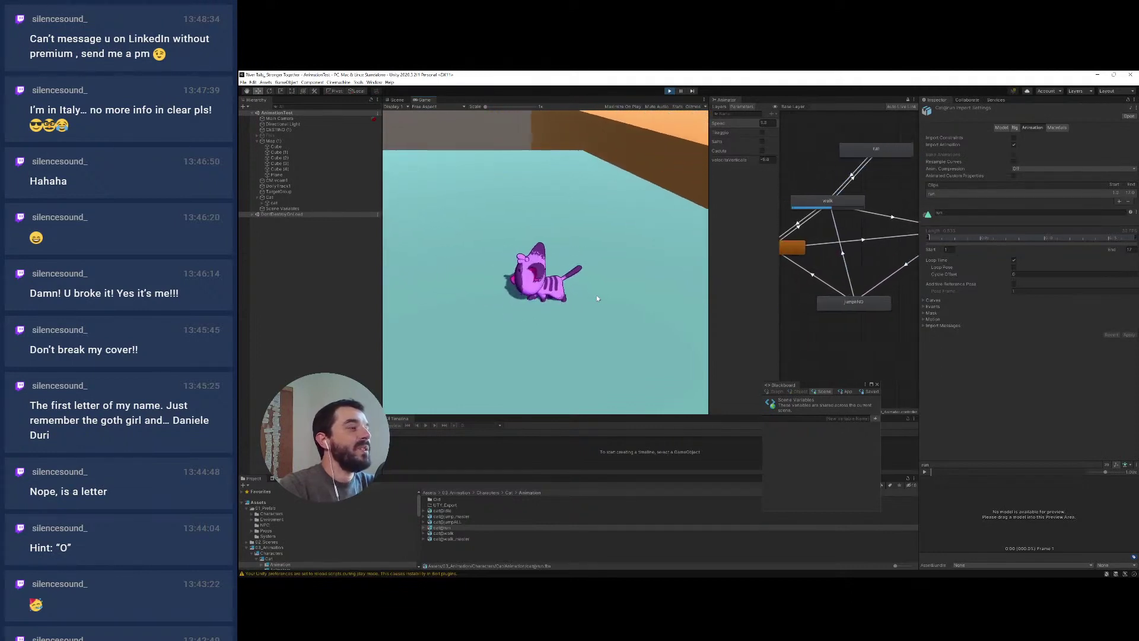
key("d")
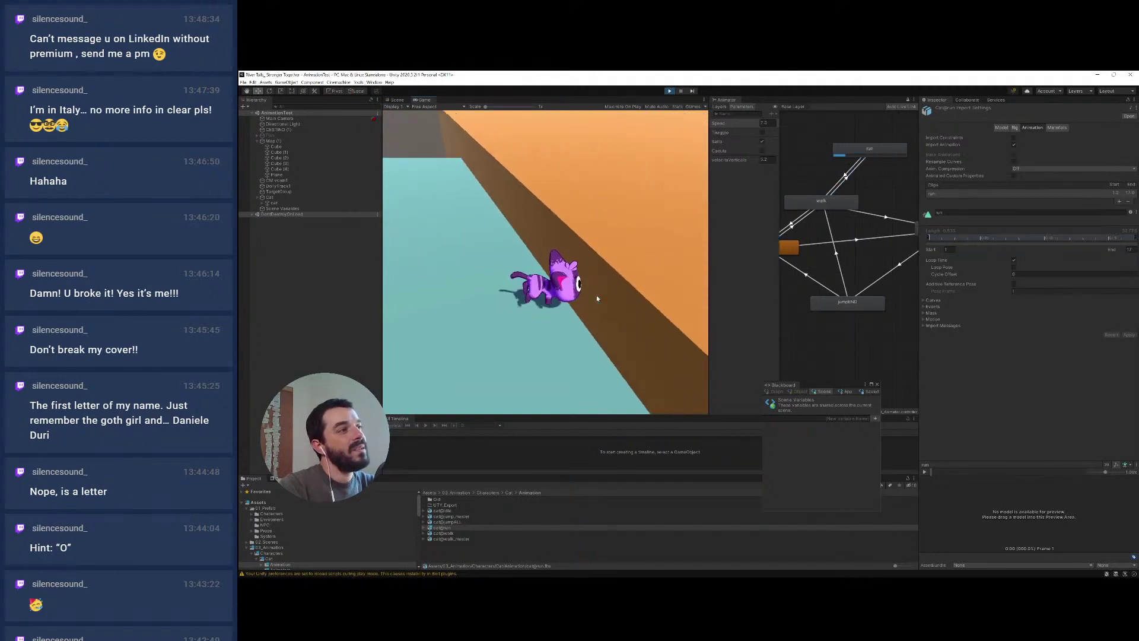
key("a")
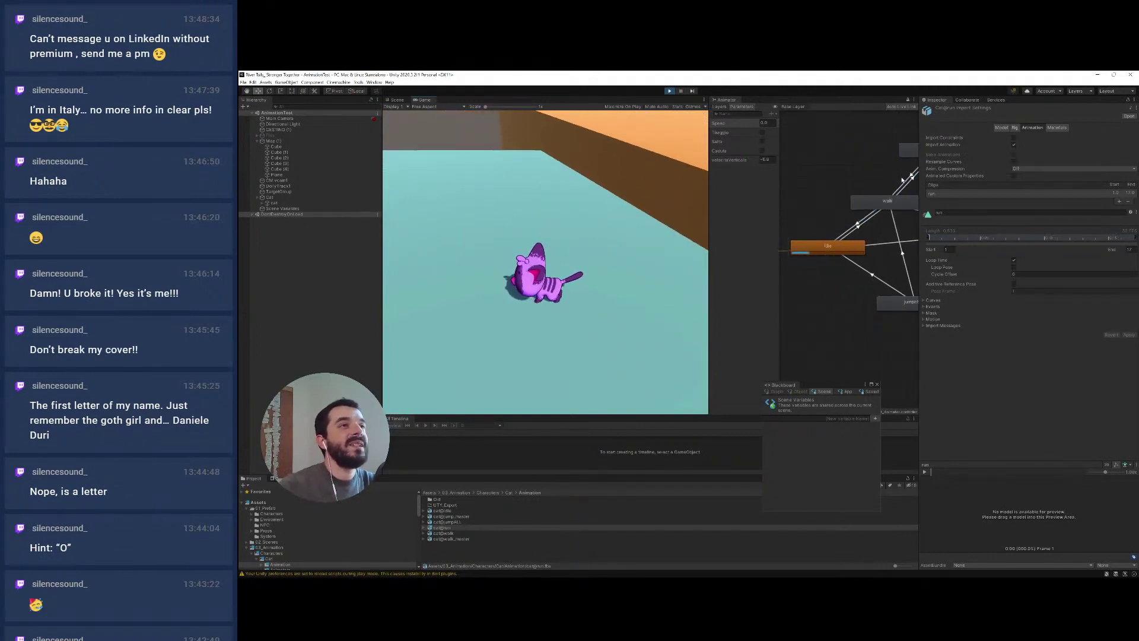
left_click(670, 90)
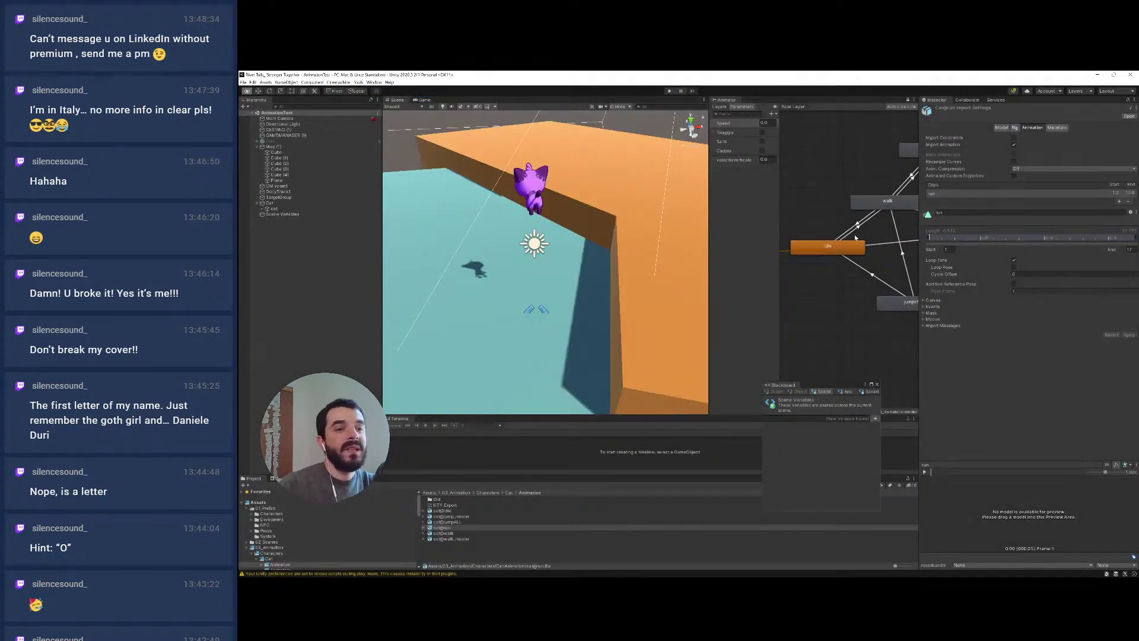
Review the Animator graph, examining the walk state and the Speed conditions on the transitions between walk and idle
middle_click_drag(855, 238, 795, 270)
scroll(873, 243, "down", 3)
middle_click_drag(876, 243, 854, 236)
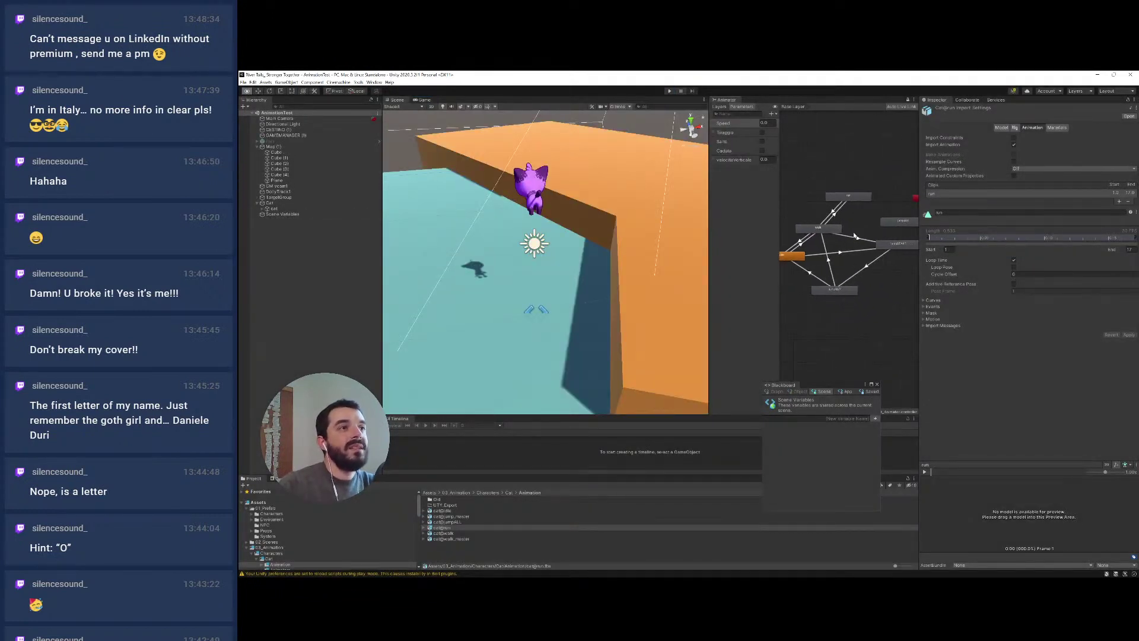
scroll(859, 230, "up", 1)
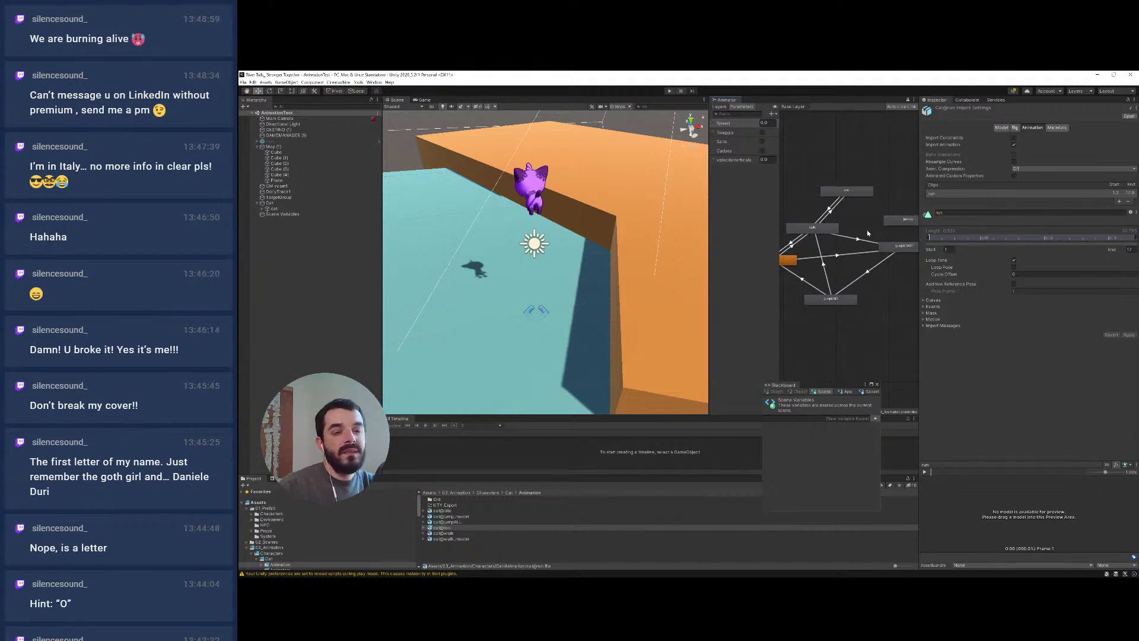
scroll(868, 232, "up", 1)
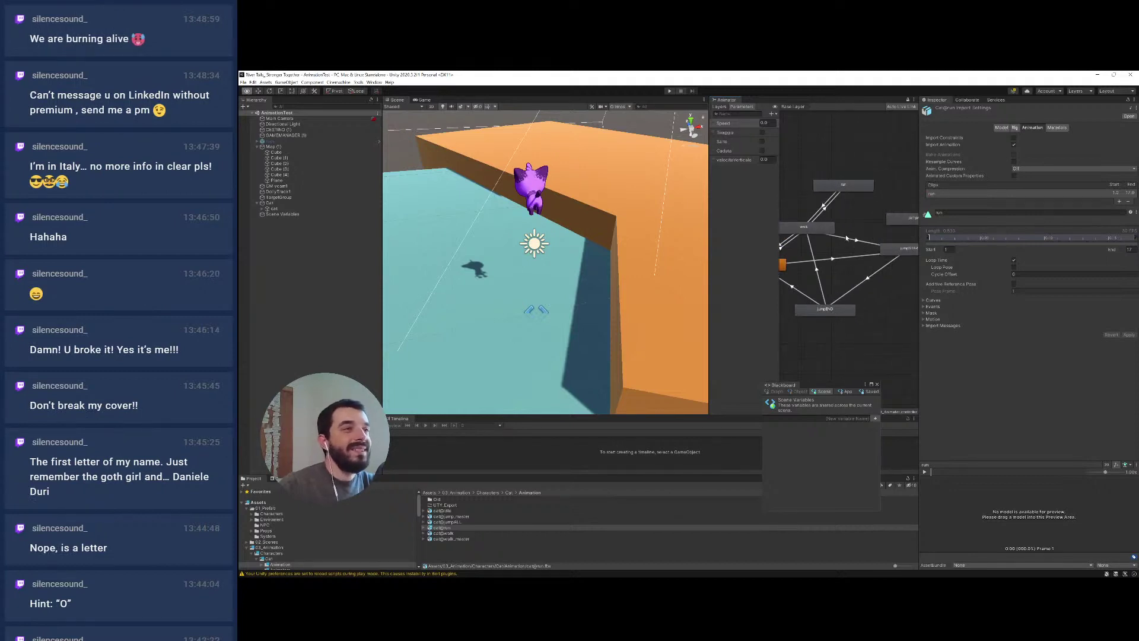
scroll(854, 241, "up", 1)
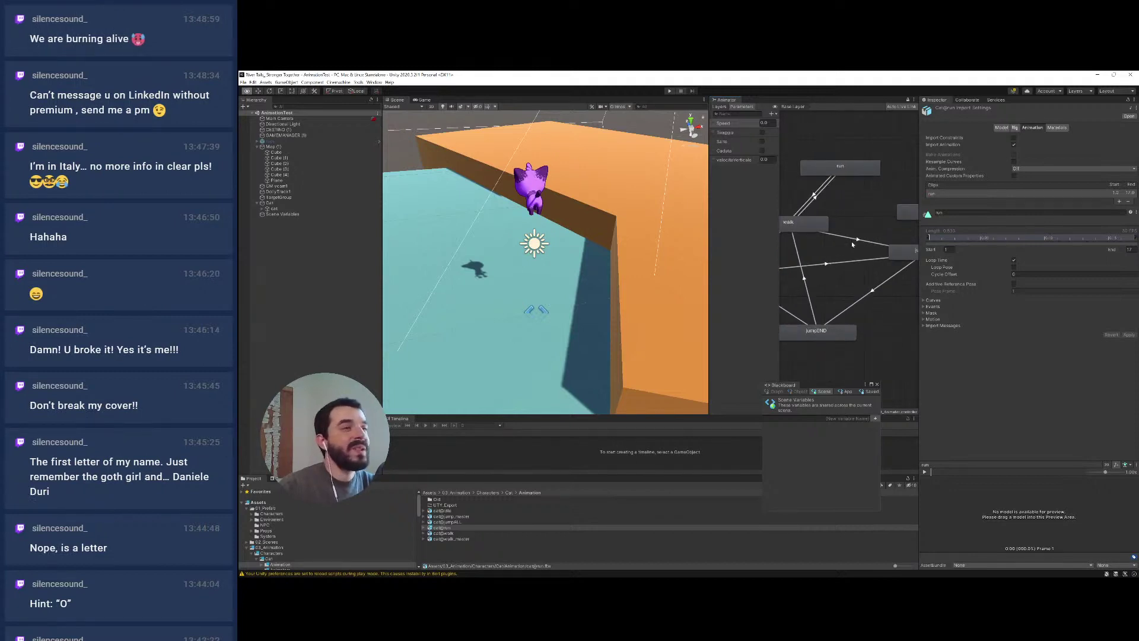
left_click_drag(846, 247, 899, 253, "alt")
left_click(854, 251)
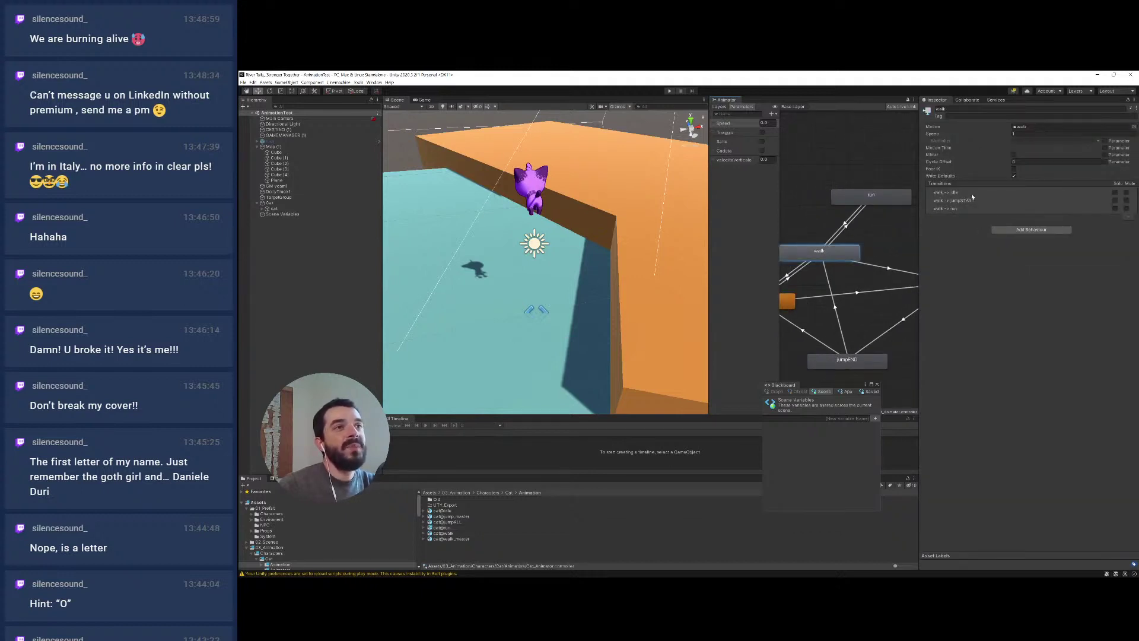
left_click(801, 269)
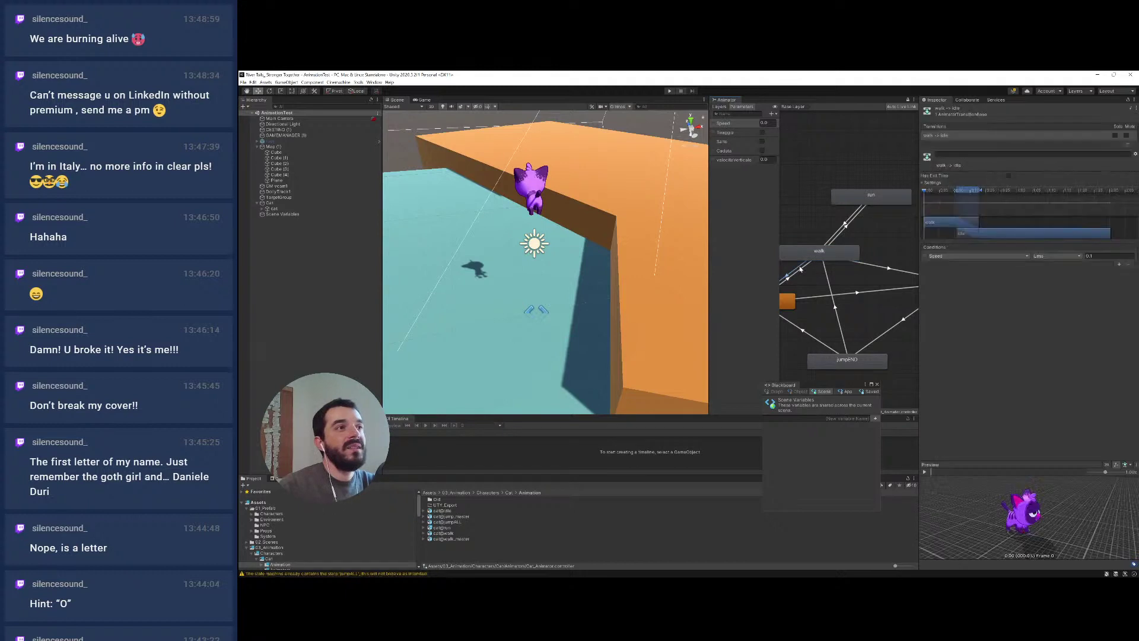
left_click(799, 272)
left_click_drag(872, 277, 847, 275, "alt")
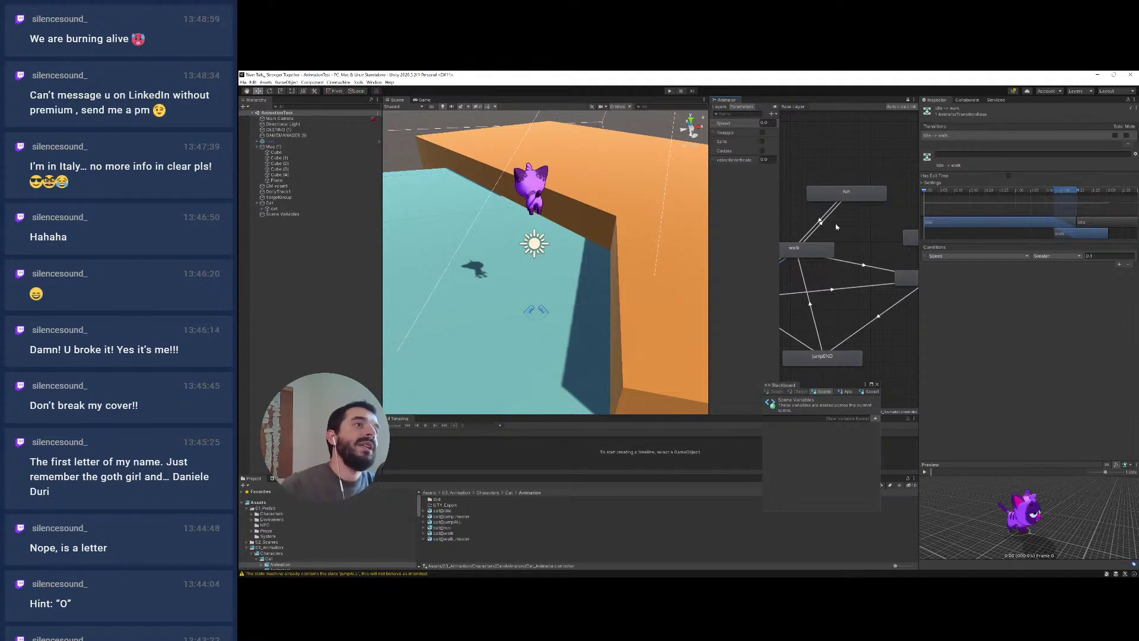
mouse_move(888, 294)
middle_mouse_down()
mouse_move(862, 297)
mouse_move(904, 282)
middle_mouse_up()
left_click(886, 282)
left_click(848, 255)
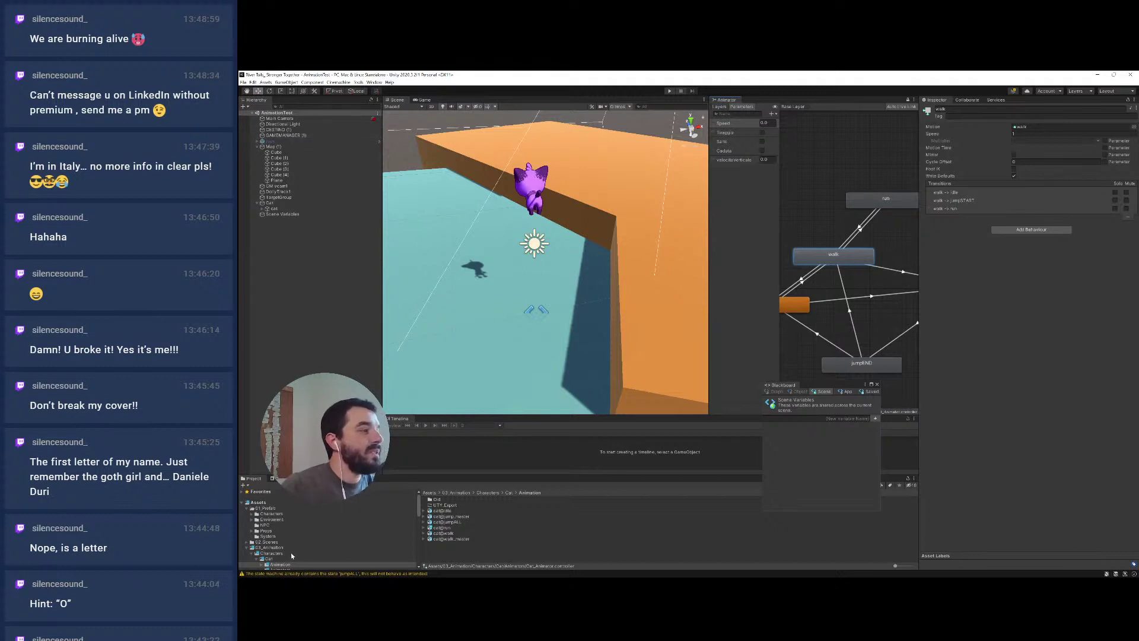
Open the bolt_macros folder in the project assets and select the animatorUpdater macro
scroll(291, 548, "down", 5)
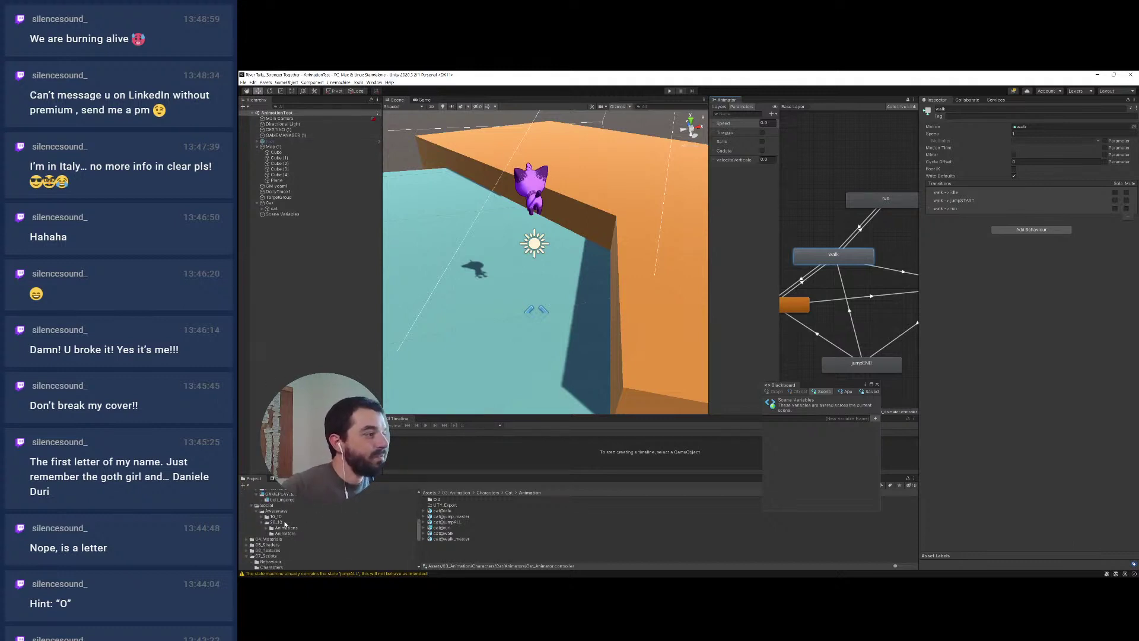
scroll(289, 534, "up", 2)
left_click(284, 521)
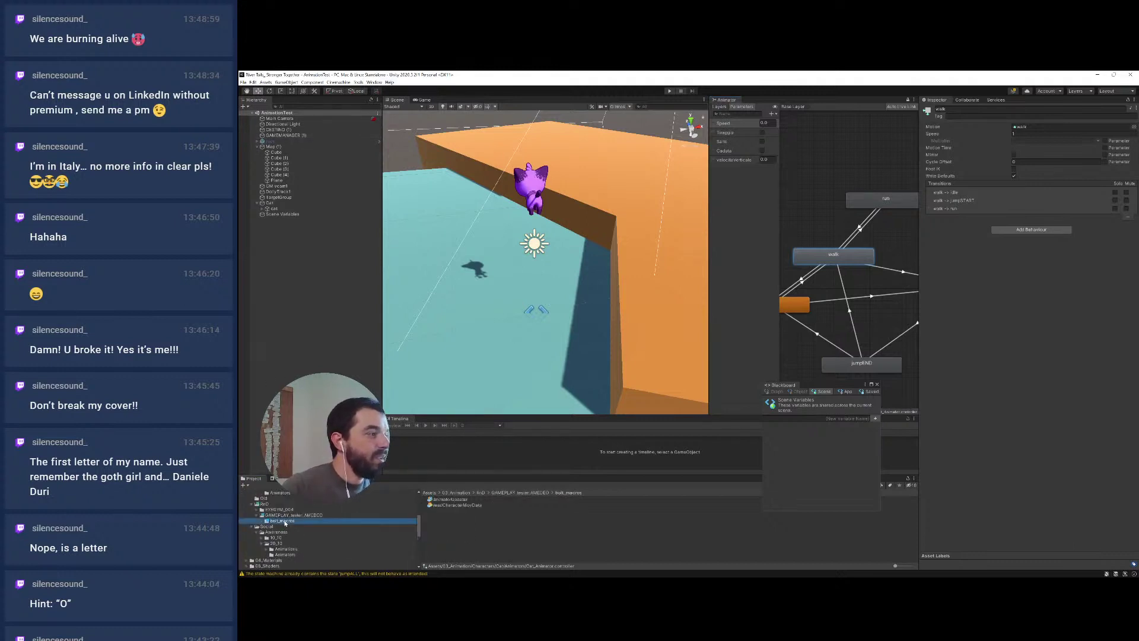
left_click(454, 500)
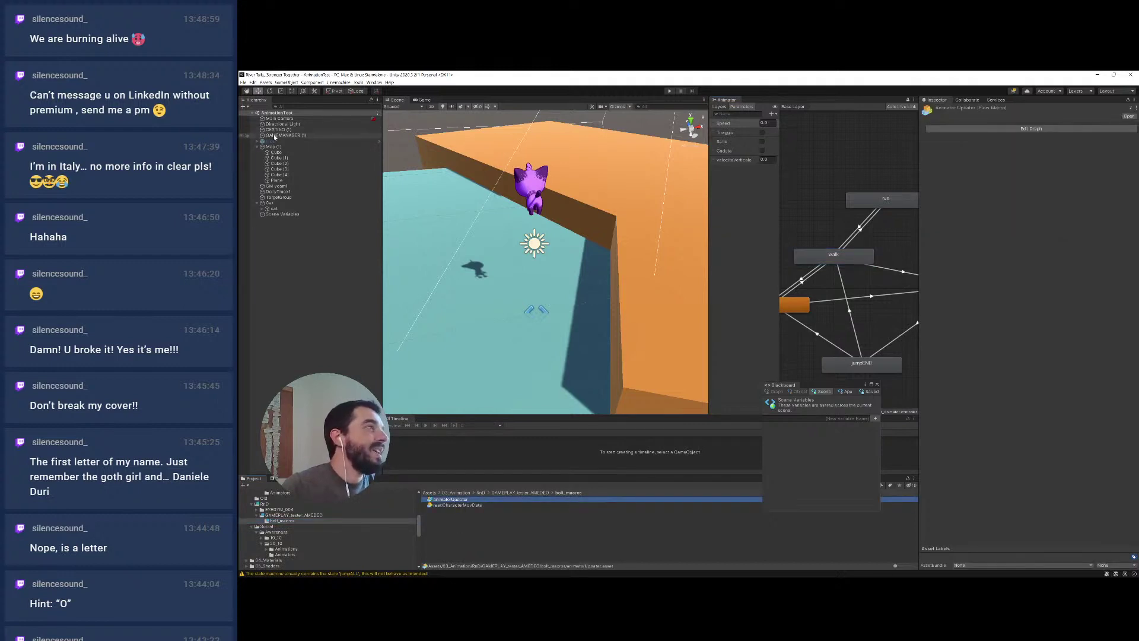
Add a Flow Machine component to the cat object and assign the animatorUpdater macro to it
left_click(274, 209)
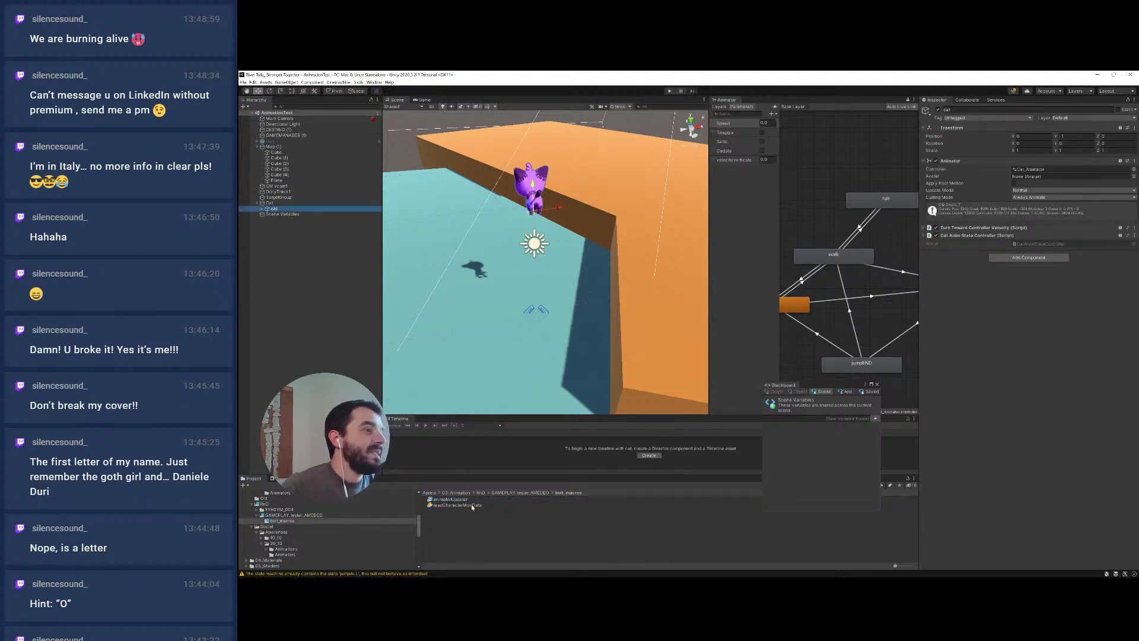
left_click(1006, 258)
type("bolt")
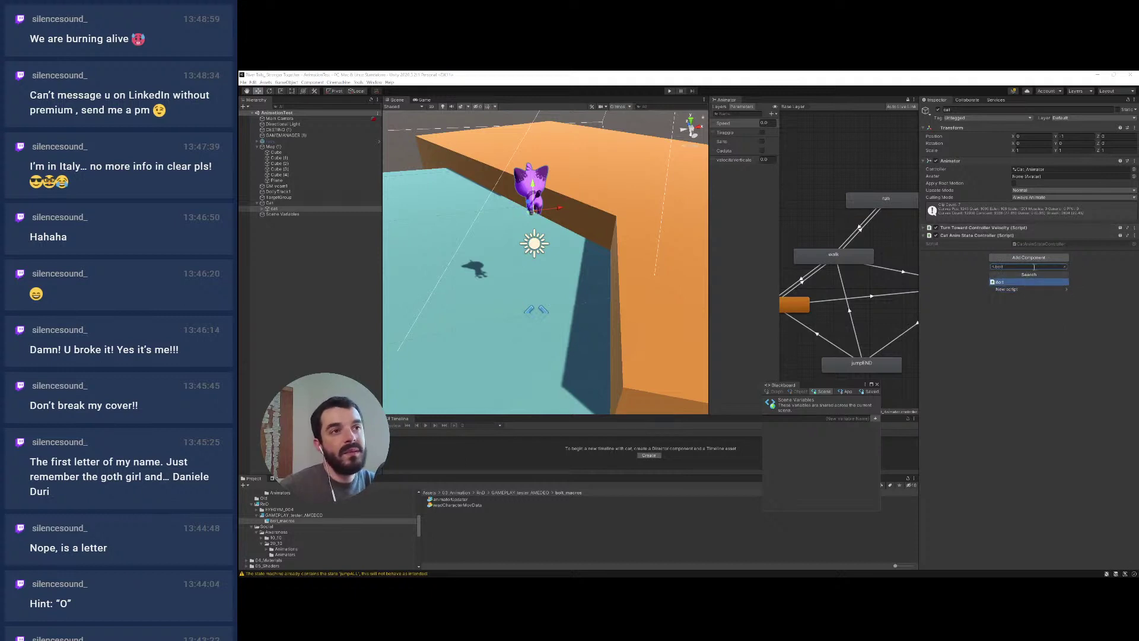
key("BackSpace")
key("BackSpace")
key("BackSpace")
key("BackSpace")
type("flo")
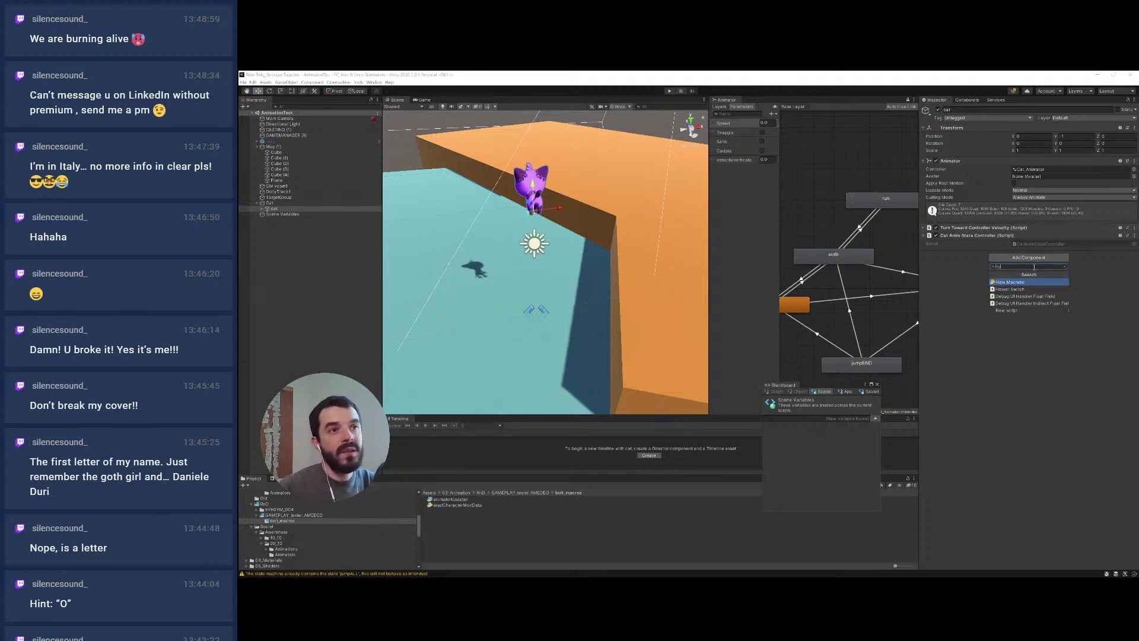
left_click(1020, 282)
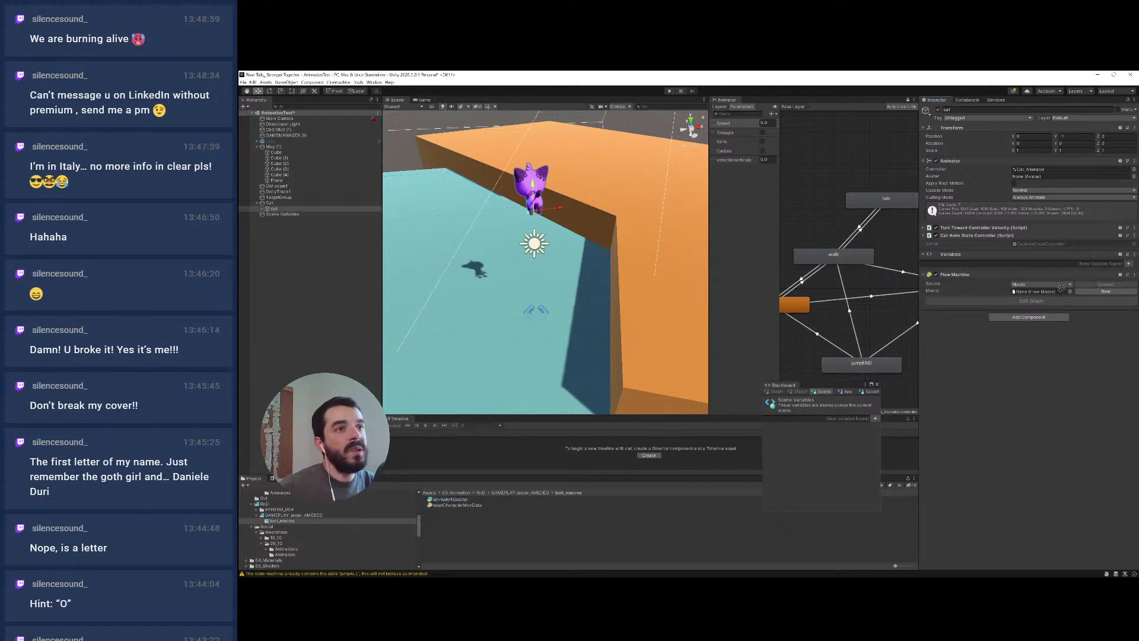
left_click_drag(977, 286, 1019, 302)
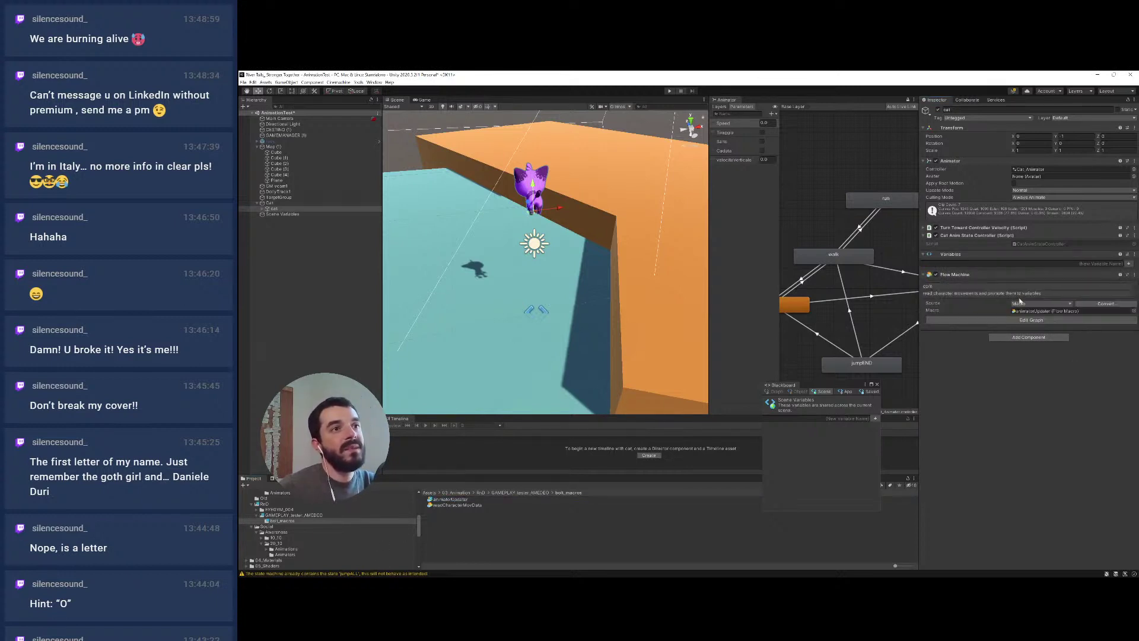
Open the animatorUpdater macro's flow graph for editing and shift the Animator Set Bool node slightly left
left_click(452, 501)
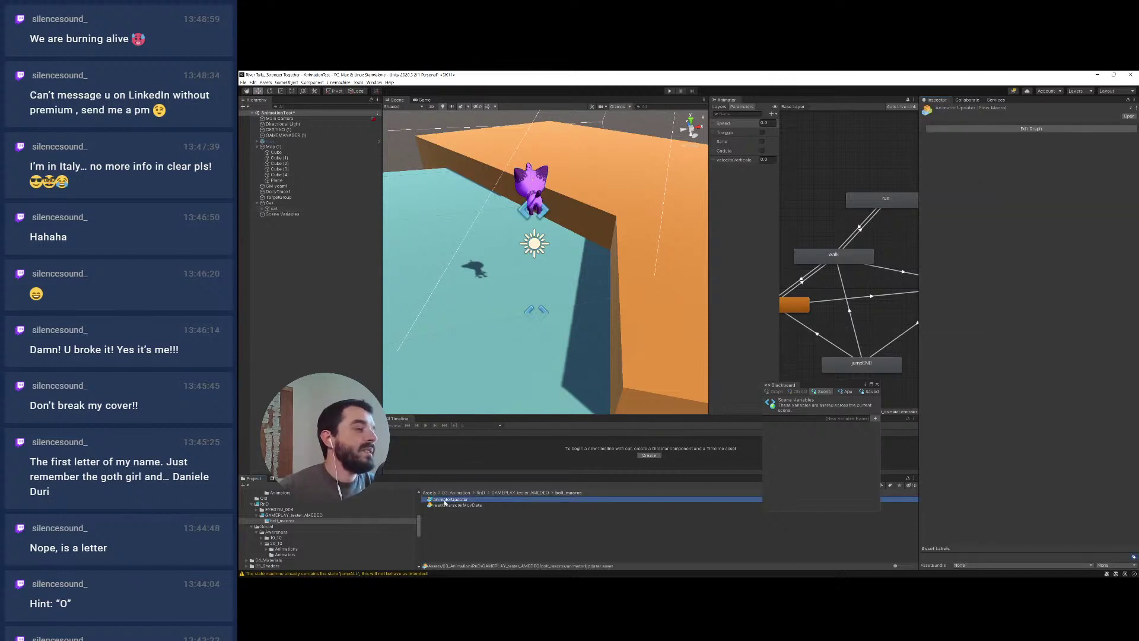
left_click(1033, 129)
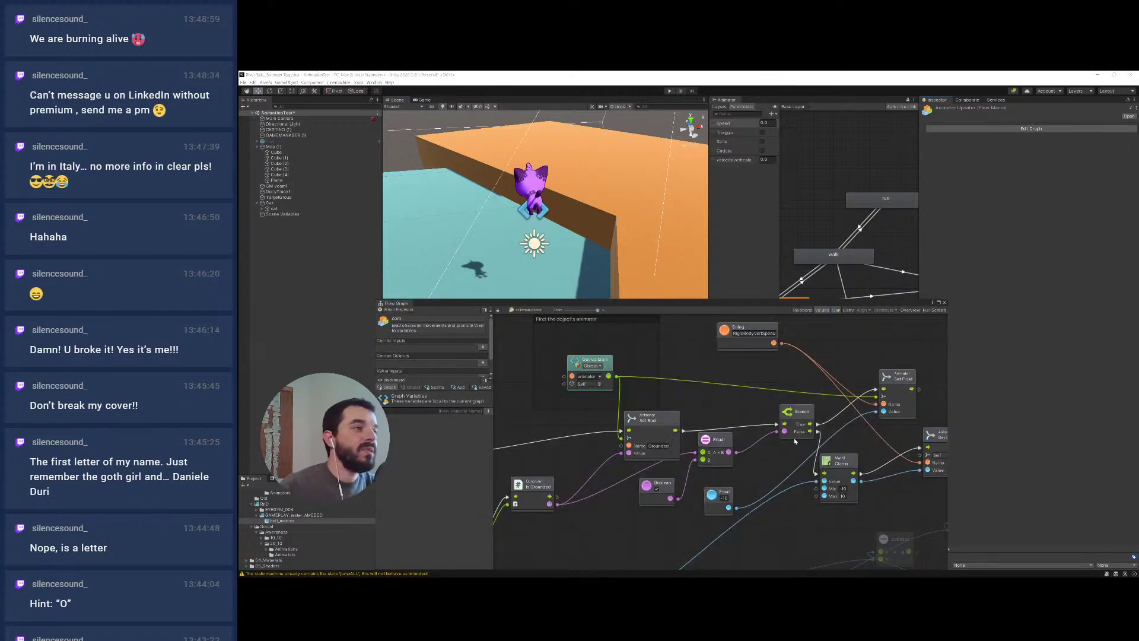
scroll(787, 426, "down", 2)
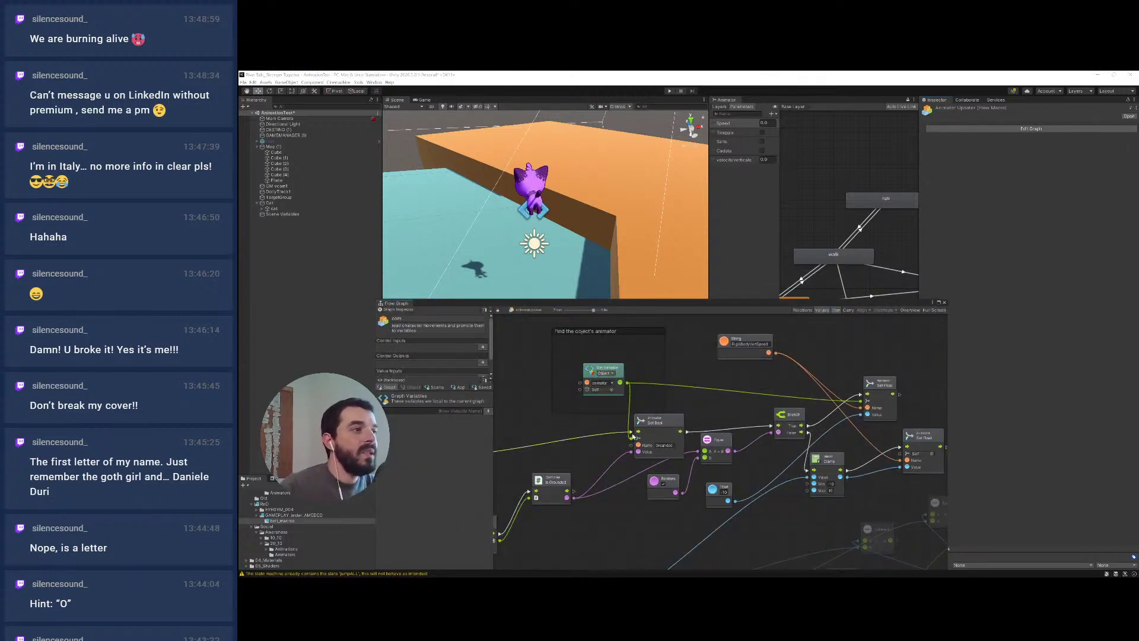
left_click_drag(661, 422, 651, 423)
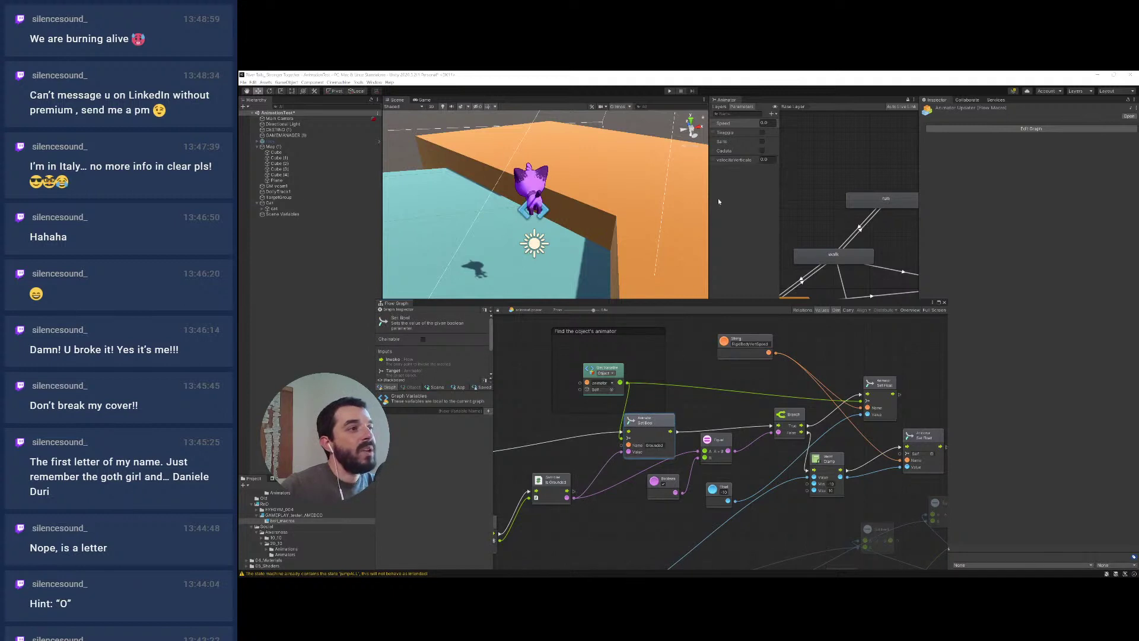
Add a Bool parameter named Ground to the cat's Animator controller
left_click(771, 115)
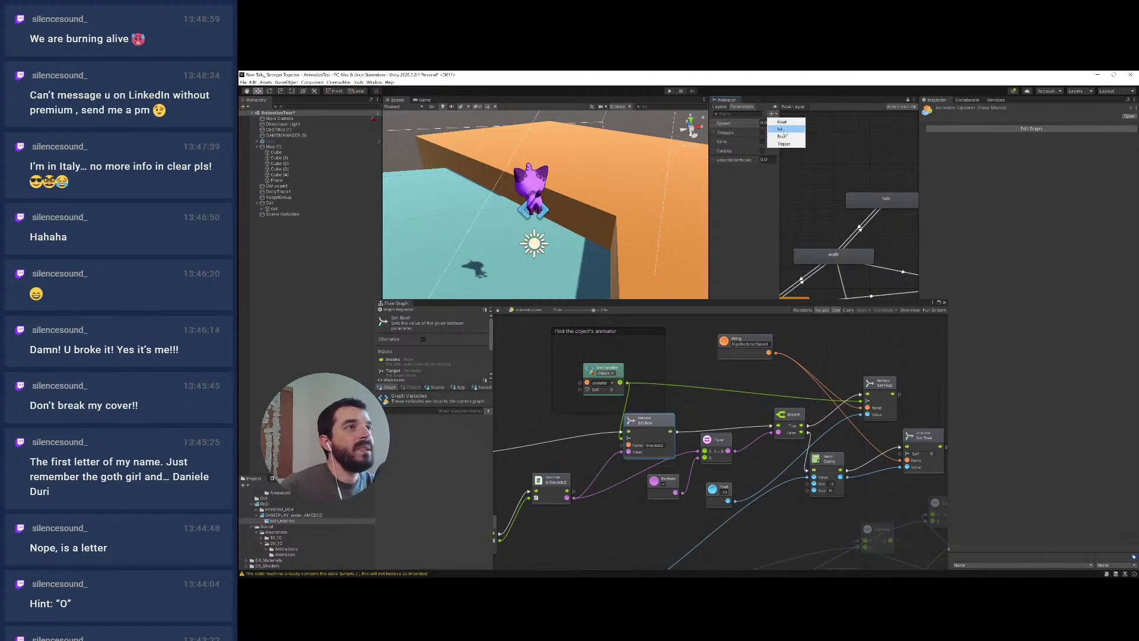
left_click(782, 129)
type("Bil")
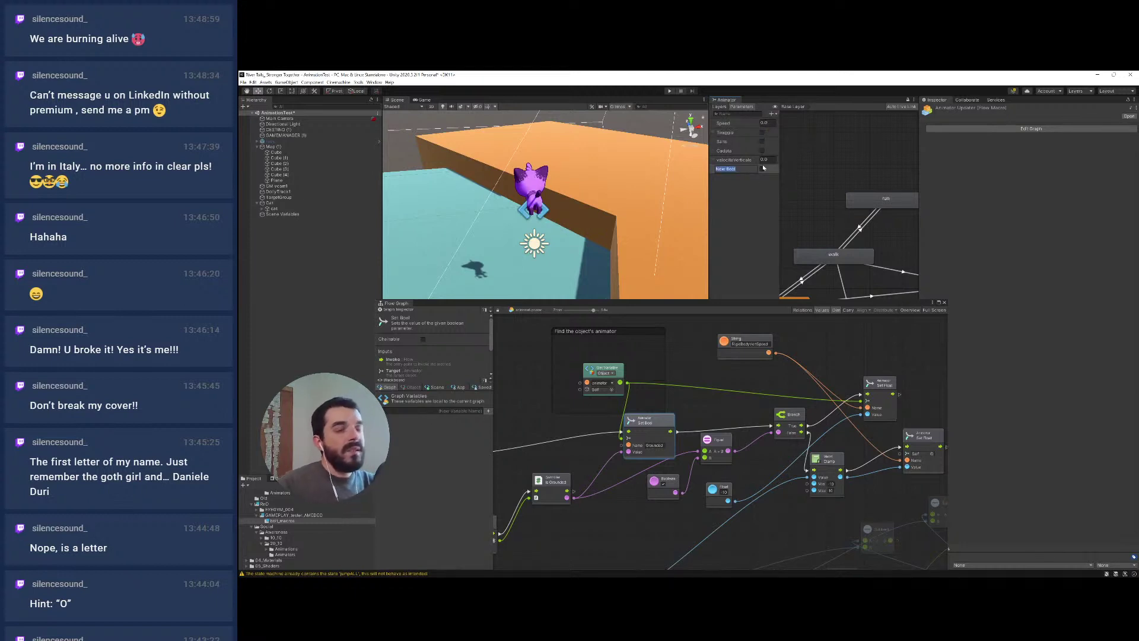
key("Return")
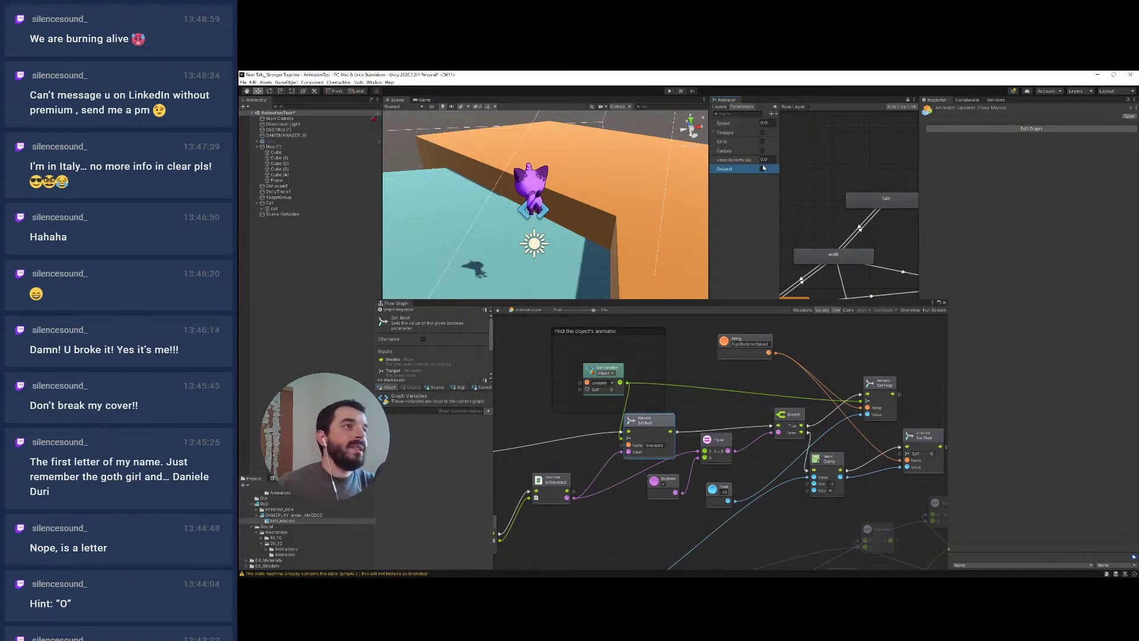
Play the scene, steer the cat to check how the Animator parameters respond, and stop playback
left_click(669, 92)
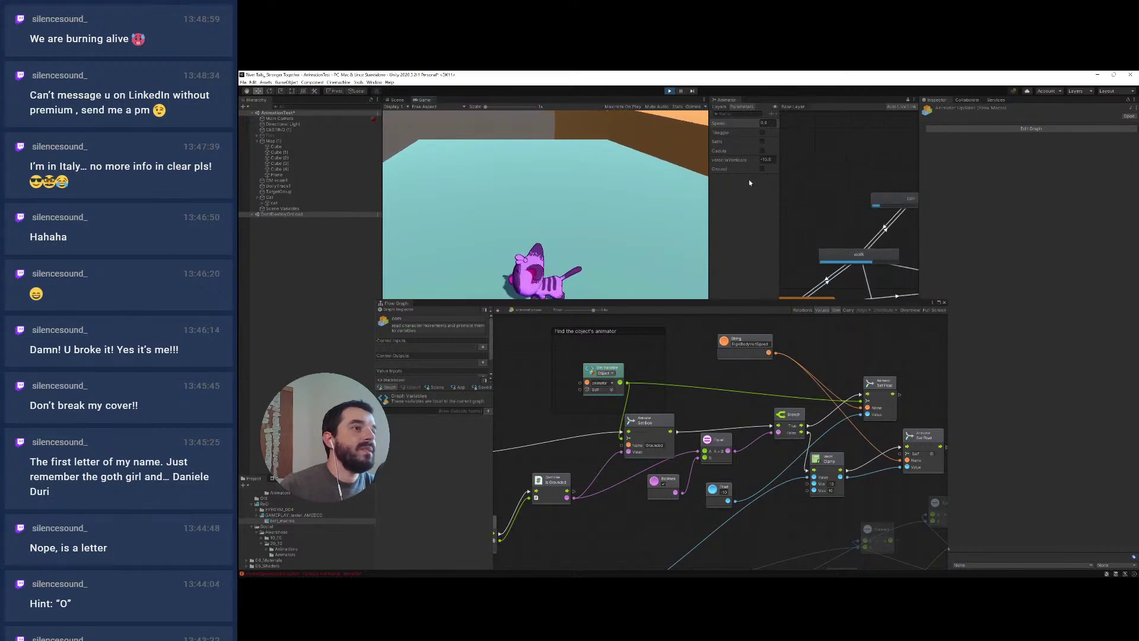
key("d")
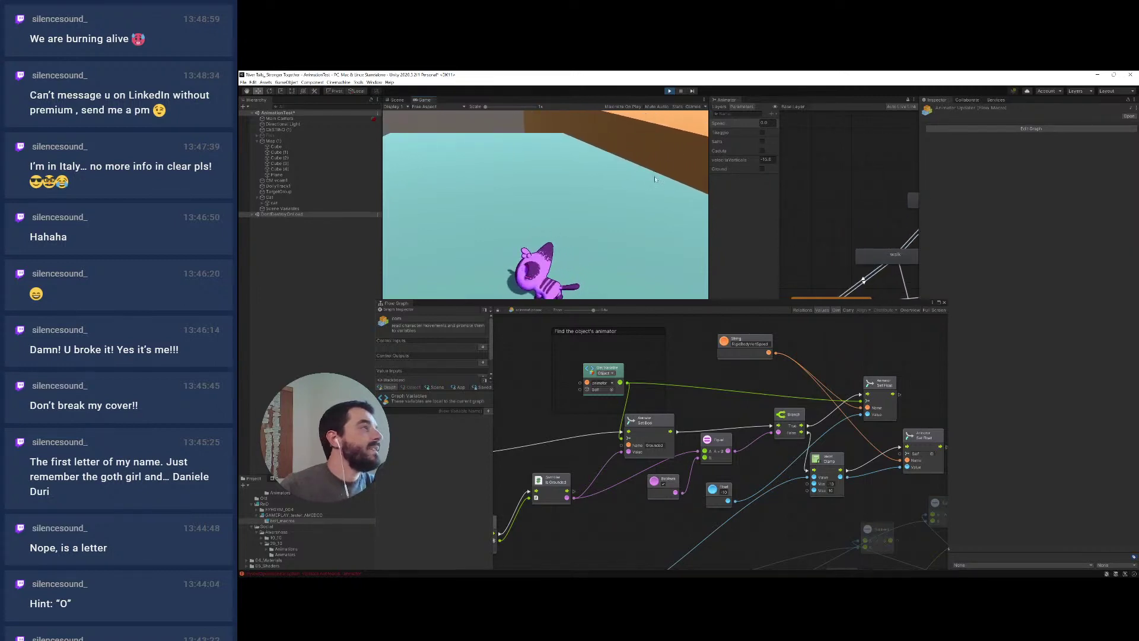
key("ctrl+p")
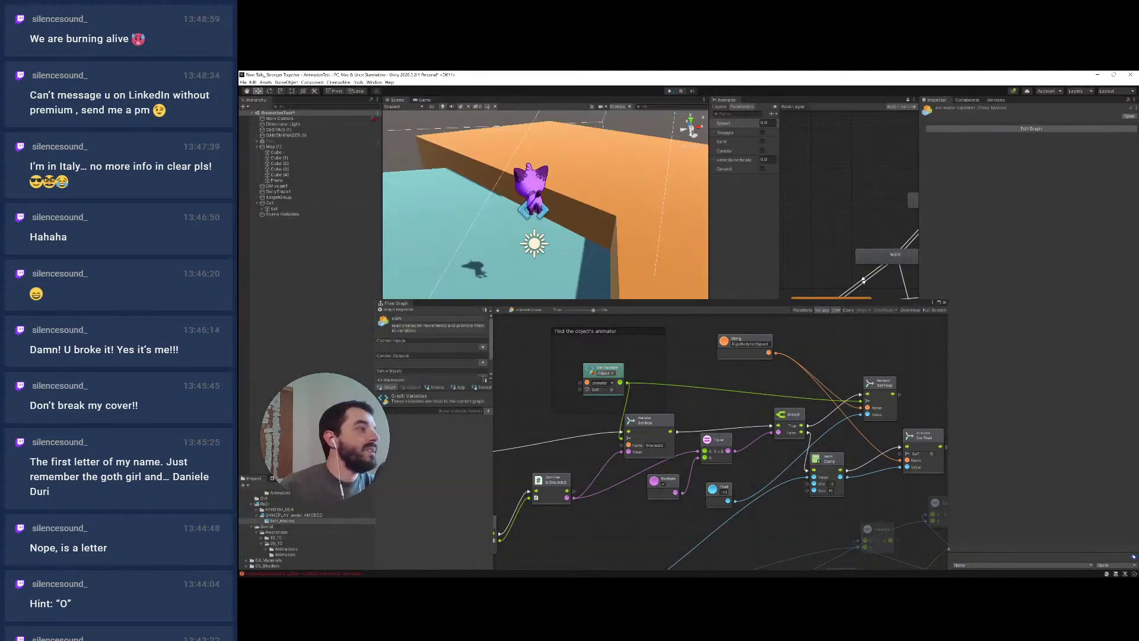
Find the gameplay tester folder in the project assets and open the fish_gameplay_test_001 scene from it
scroll(291, 530, "up", 5)
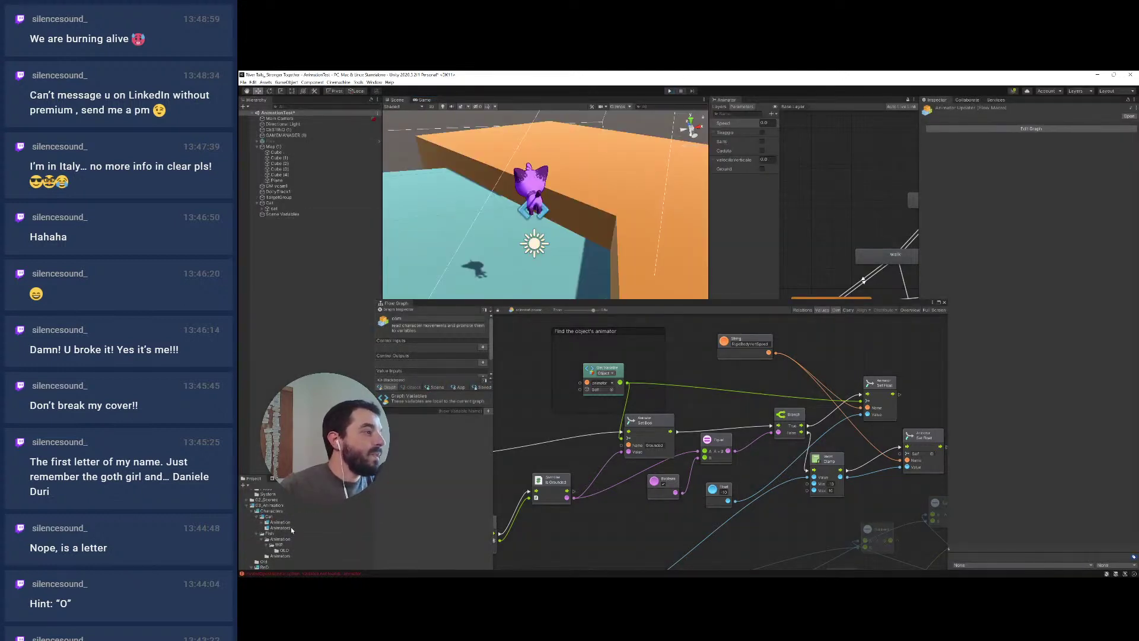
scroll(291, 530, "down", 2)
left_click(279, 524)
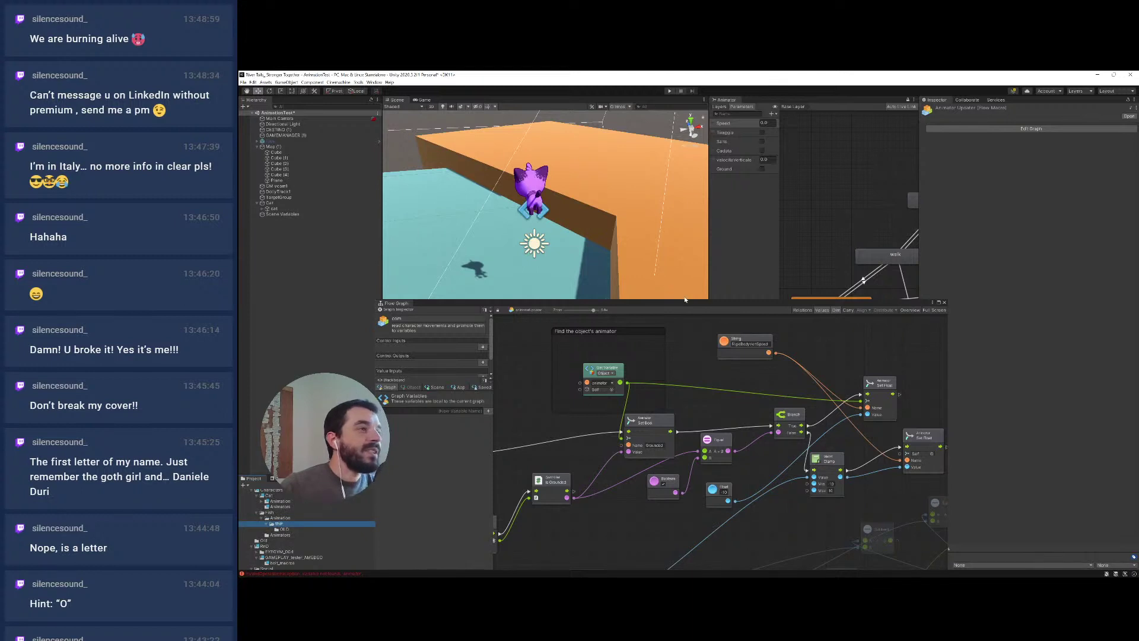
left_click_drag(687, 304, 746, 537)
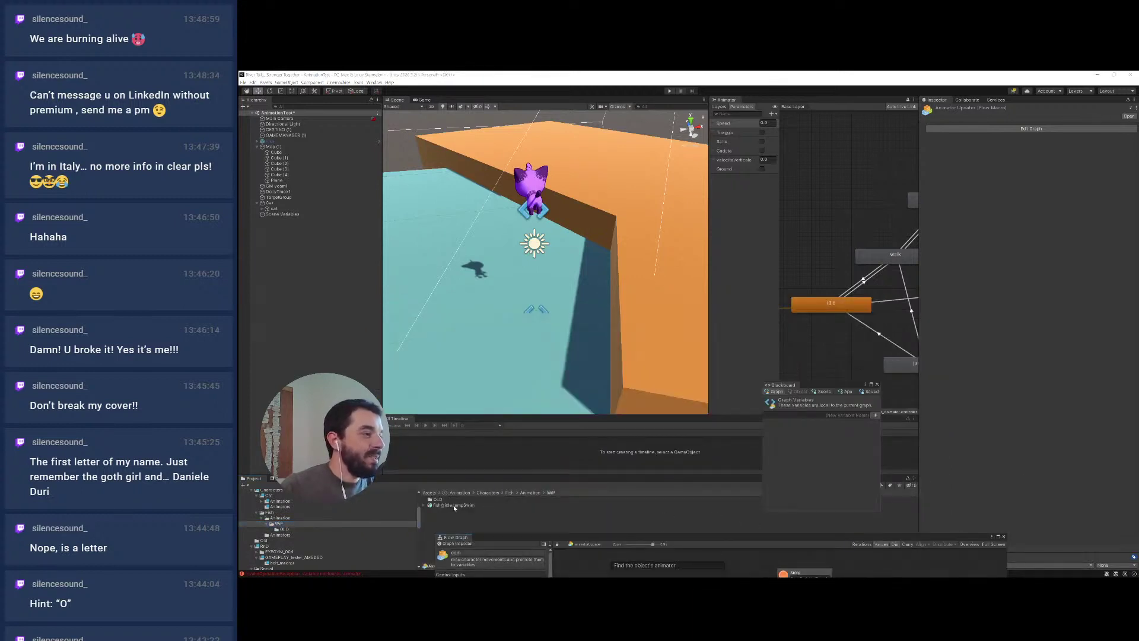
scroll(308, 524, "down", 5)
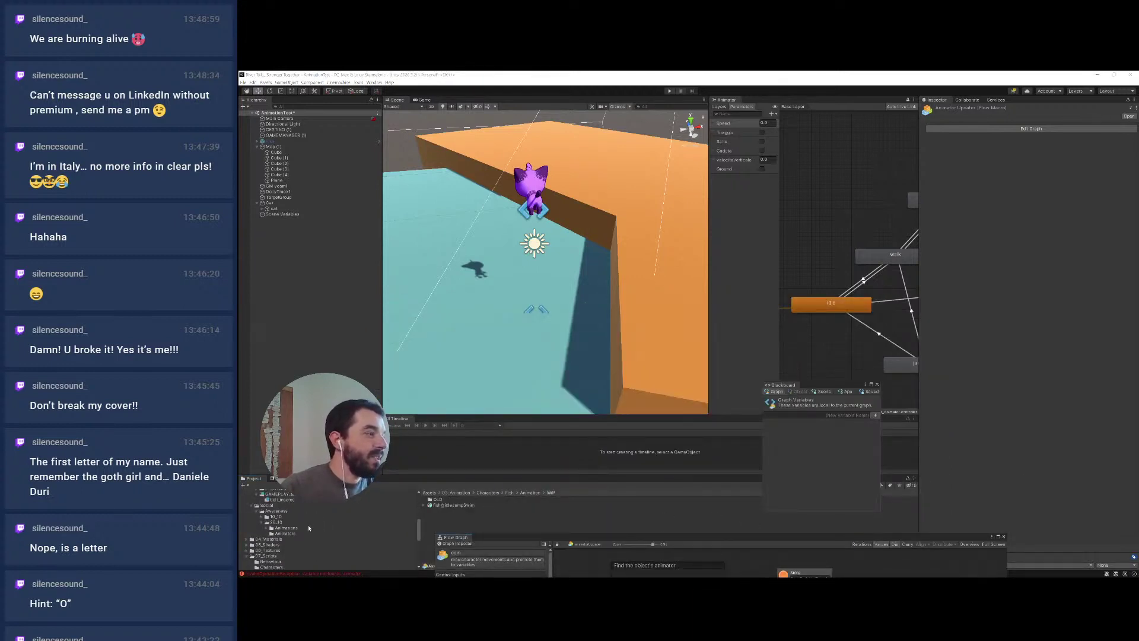
scroll(308, 524, "up", 3)
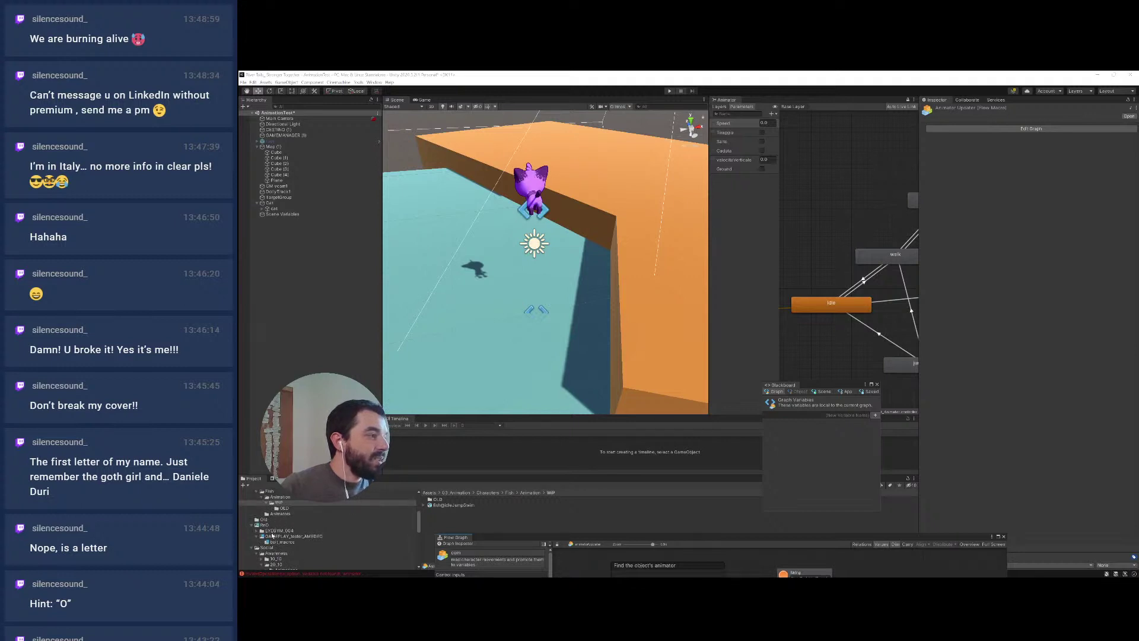
left_click(279, 536)
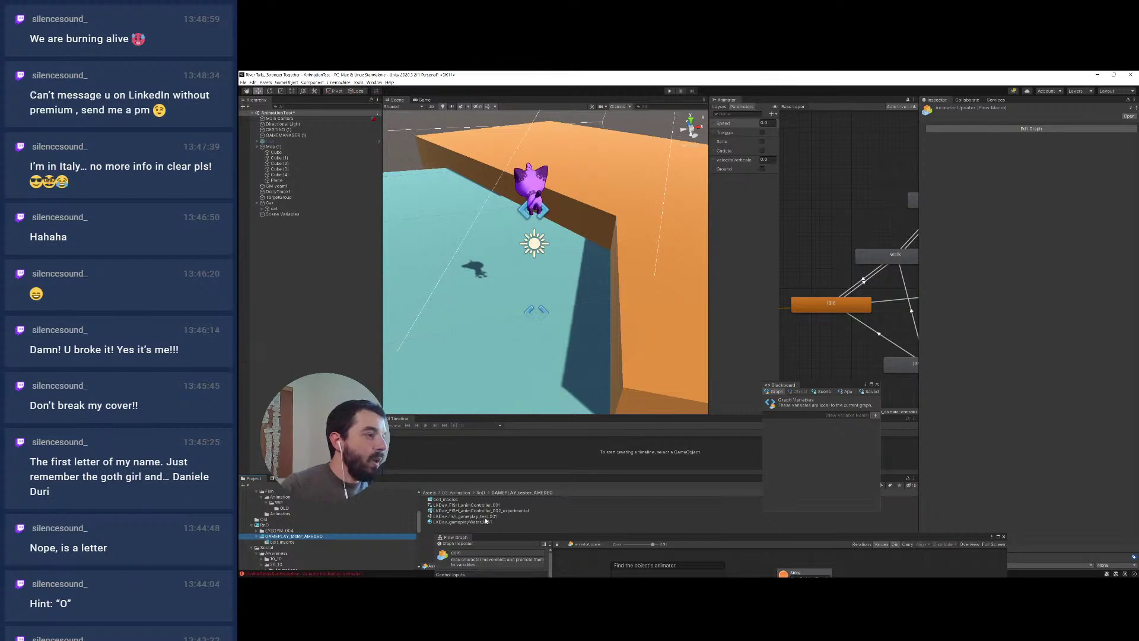
double_click(462, 520)
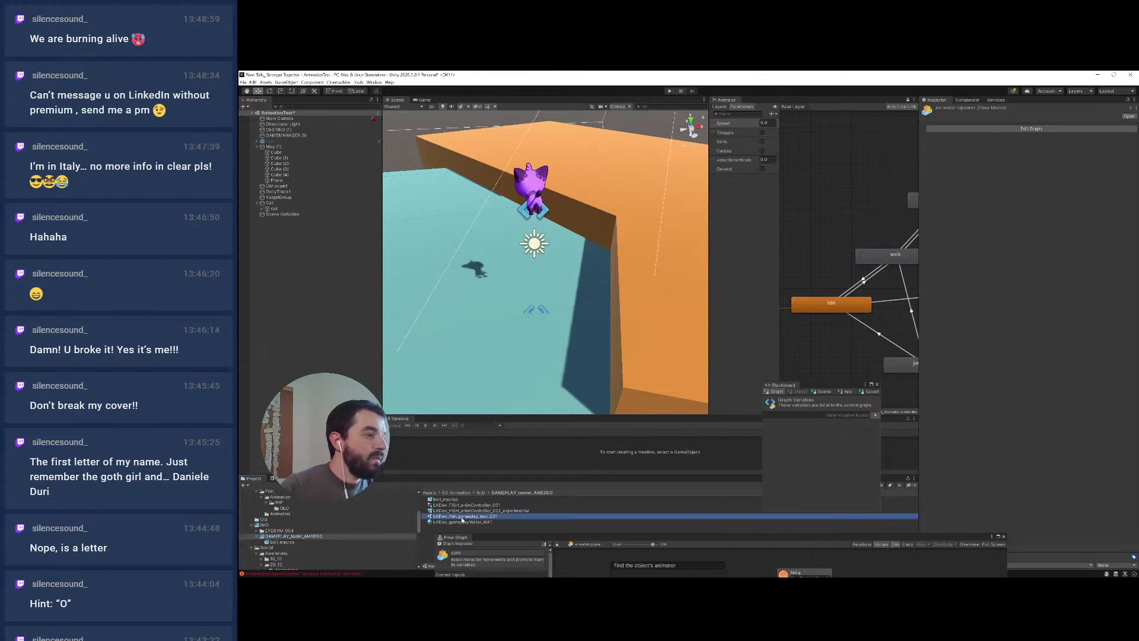
left_click(682, 341)
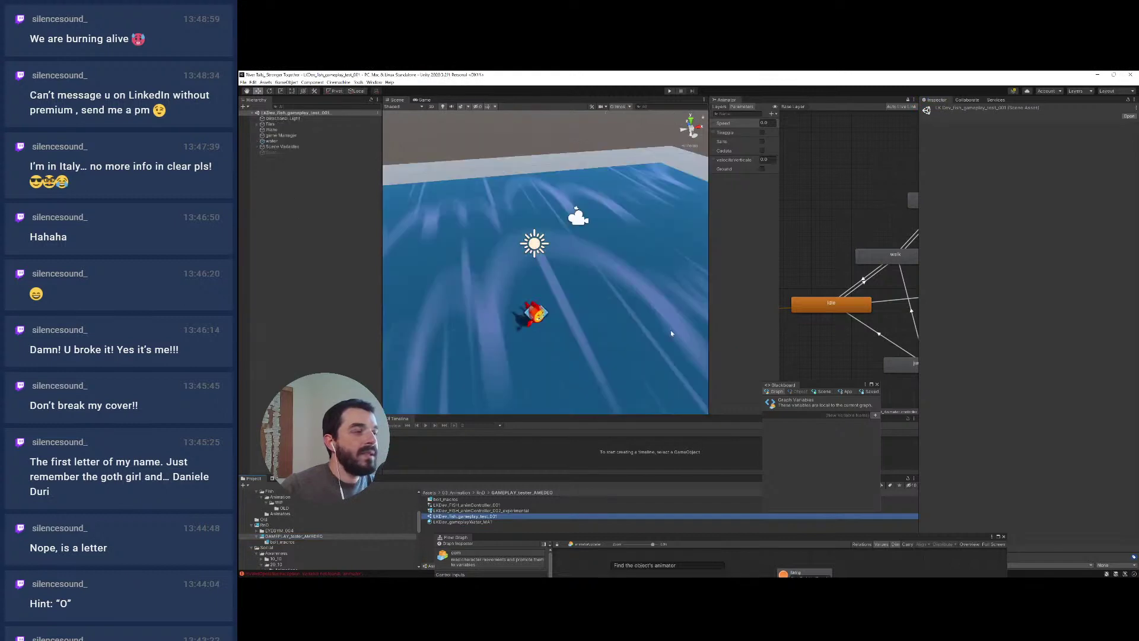
Expand the Fish object and copy its Variables component containing the float vertical-speed variable
left_click(270, 125)
left_click(257, 124)
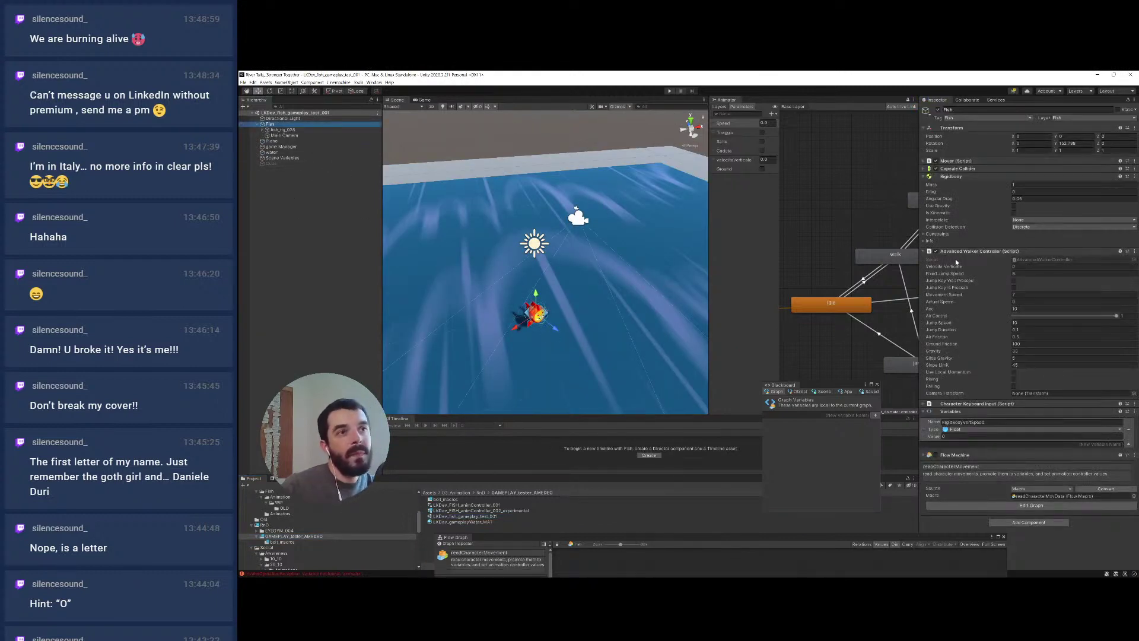
left_click(1031, 412)
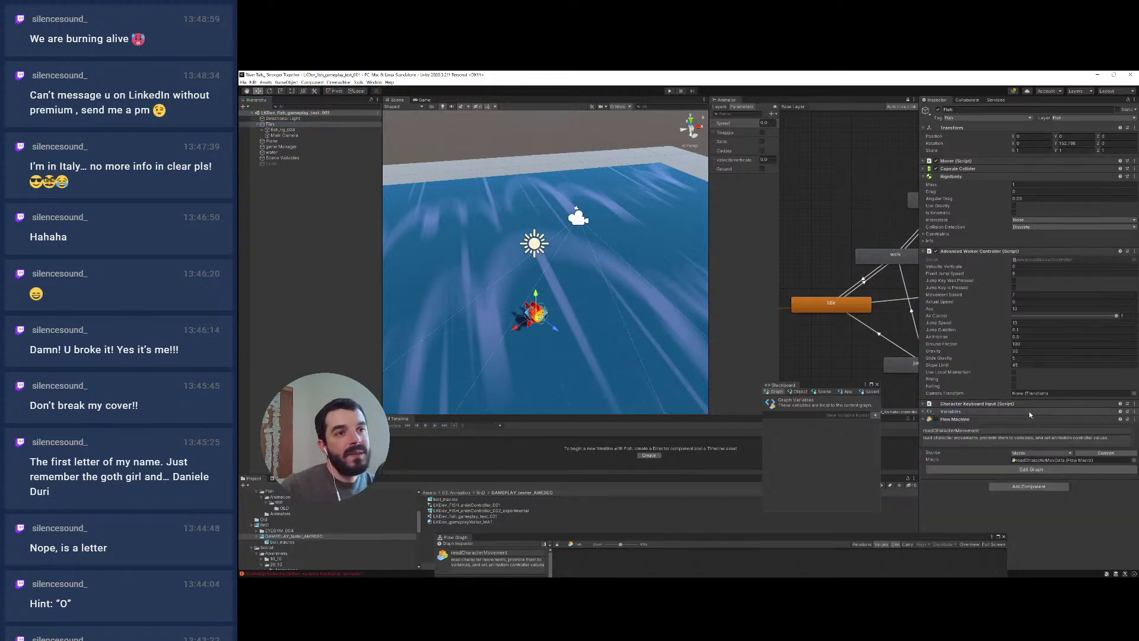
left_click(976, 411)
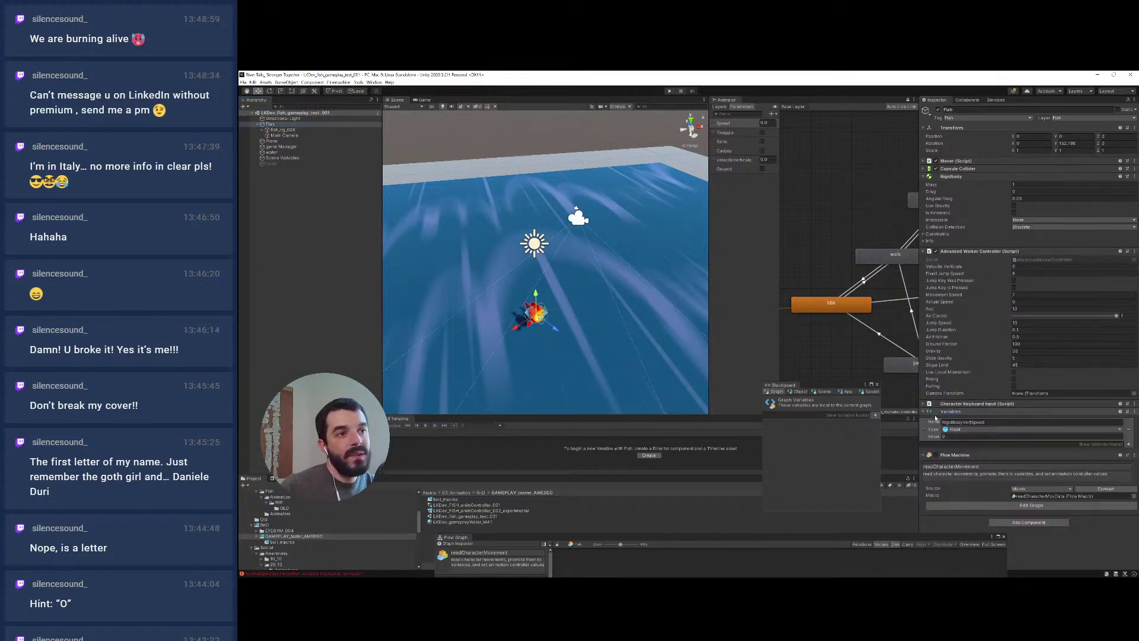
left_click(1135, 411)
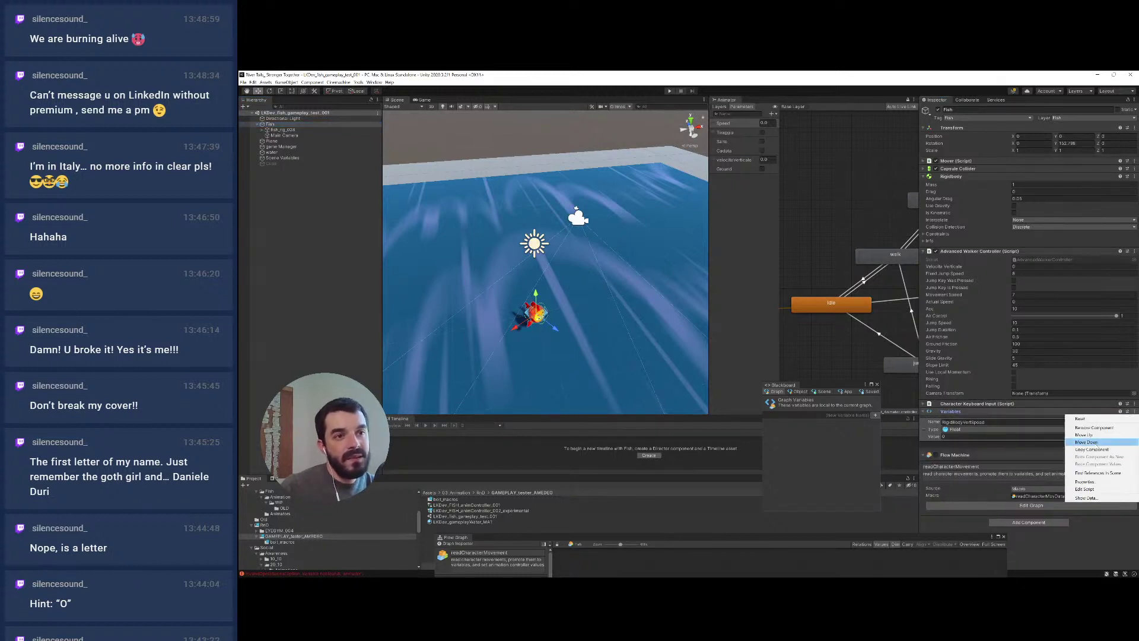
left_click(1093, 450)
Raise the floating flow graph window and reopen the recent AnimationTest scene
left_click_drag(542, 537, 538, 446)
left_click(243, 82)
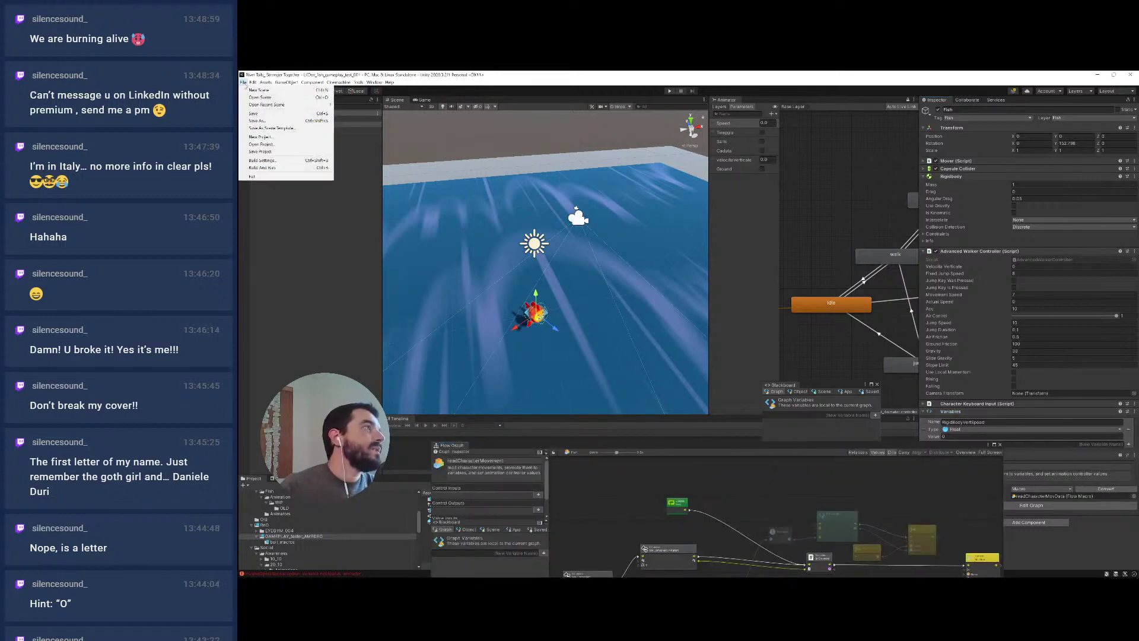
mouse_move(279, 104)
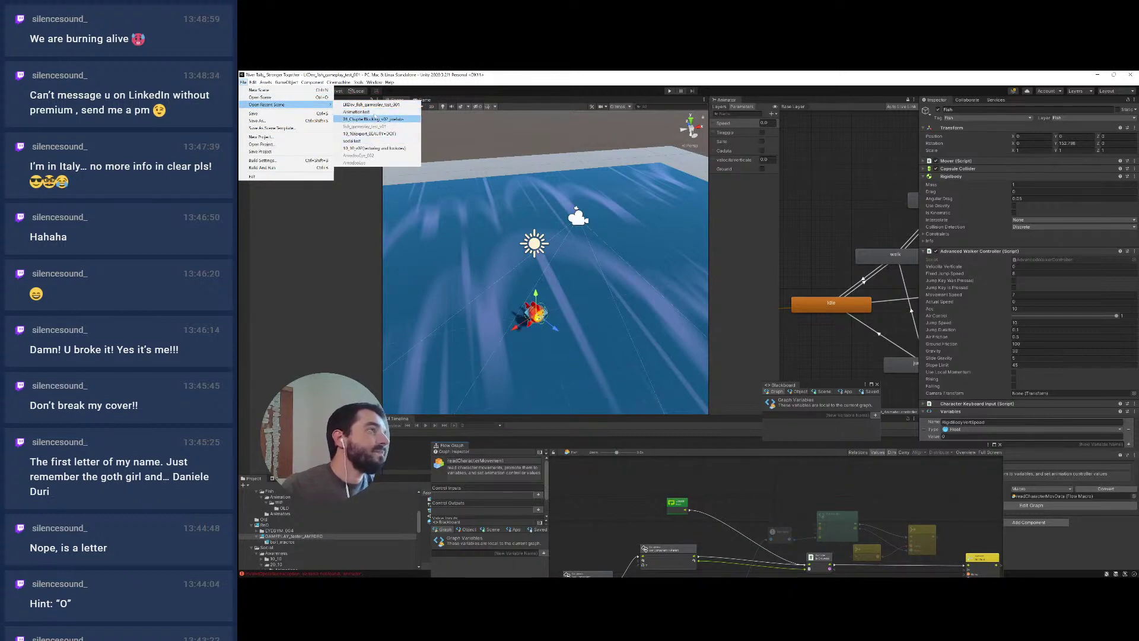
left_click(382, 112)
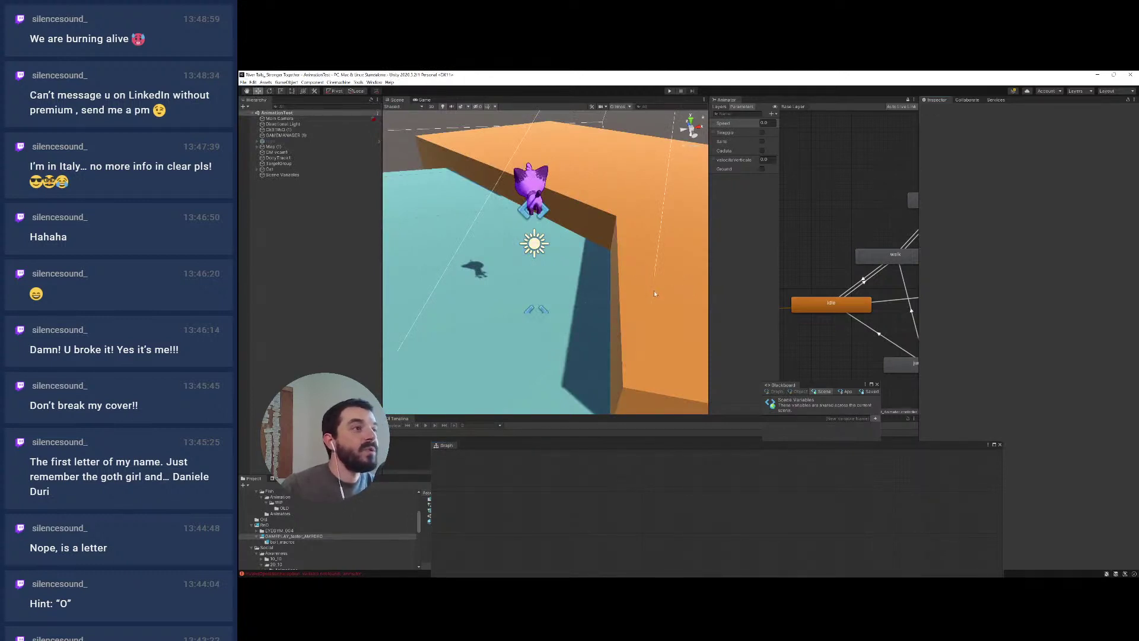
Select the cat model nested in the Cat object and paste the copied Variables component onto it as a new component
left_click(257, 170)
left_click(272, 175)
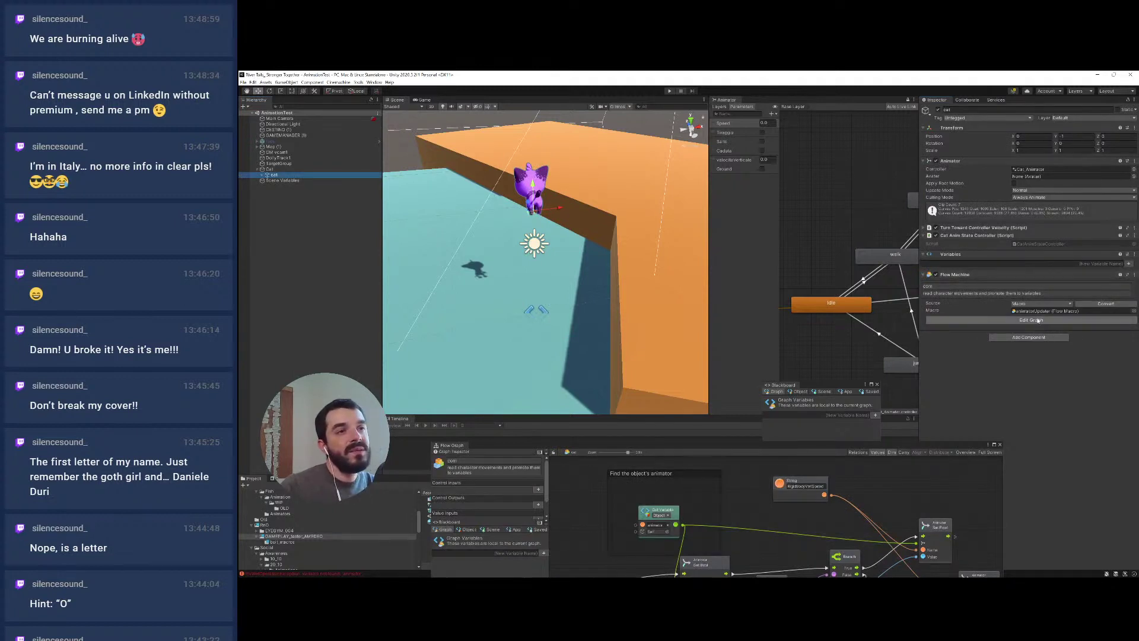
left_click(1041, 357)
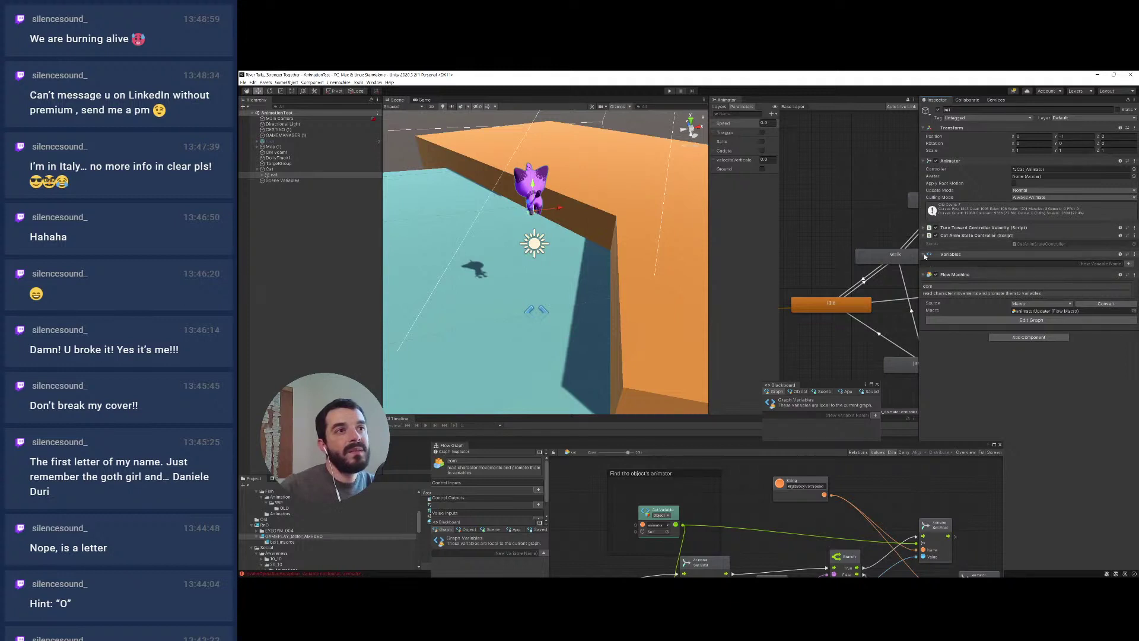
left_click(1135, 254)
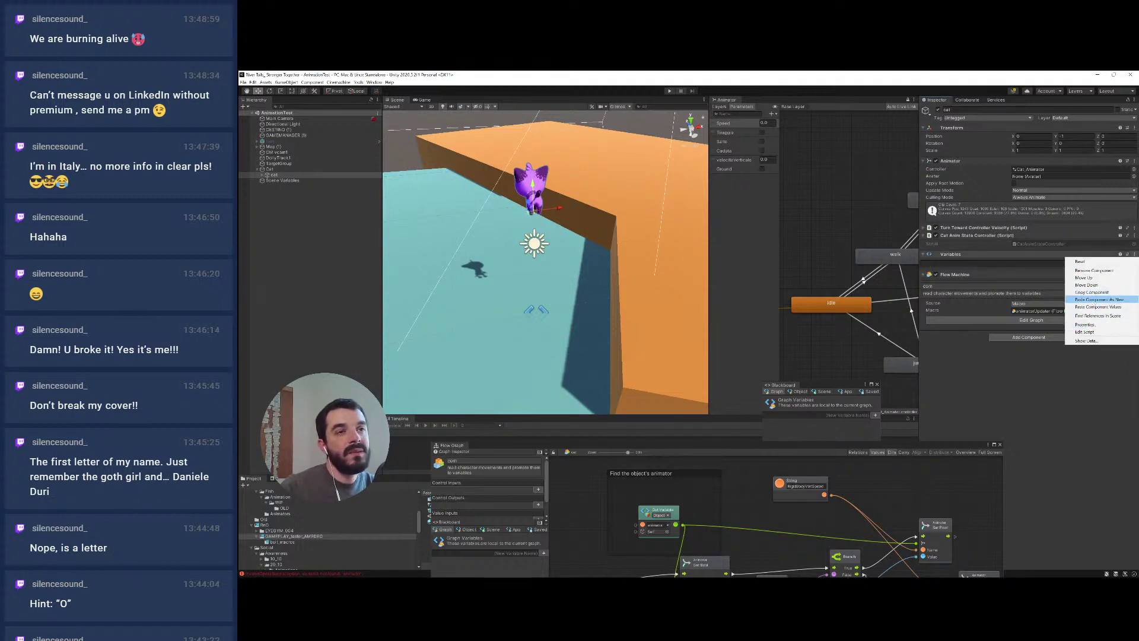
left_click(1098, 299)
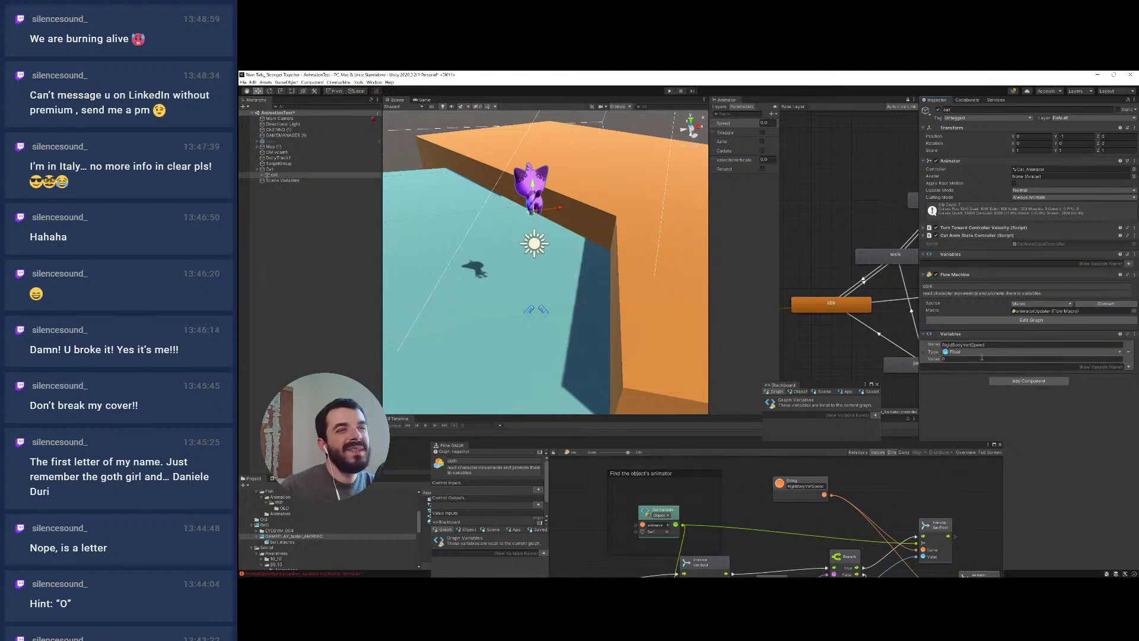
left_click(924, 255)
left_click(923, 255)
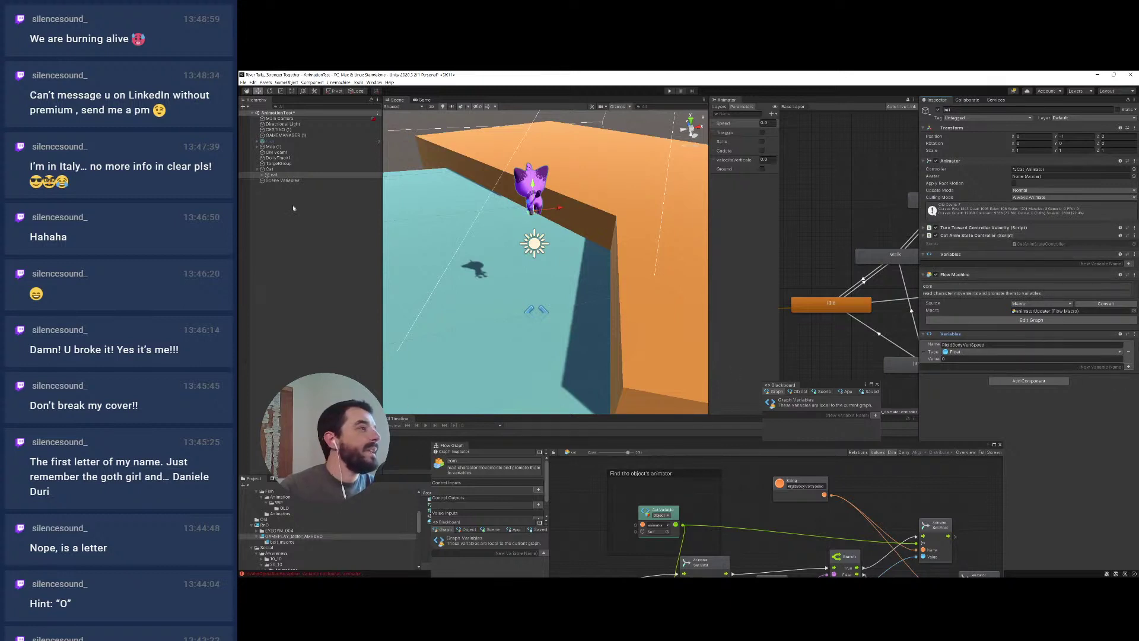
Enlarge the view of the animatorUpdater flow graph, play the scene, and examine the Get Variable node and its variable choices
left_click(243, 82)
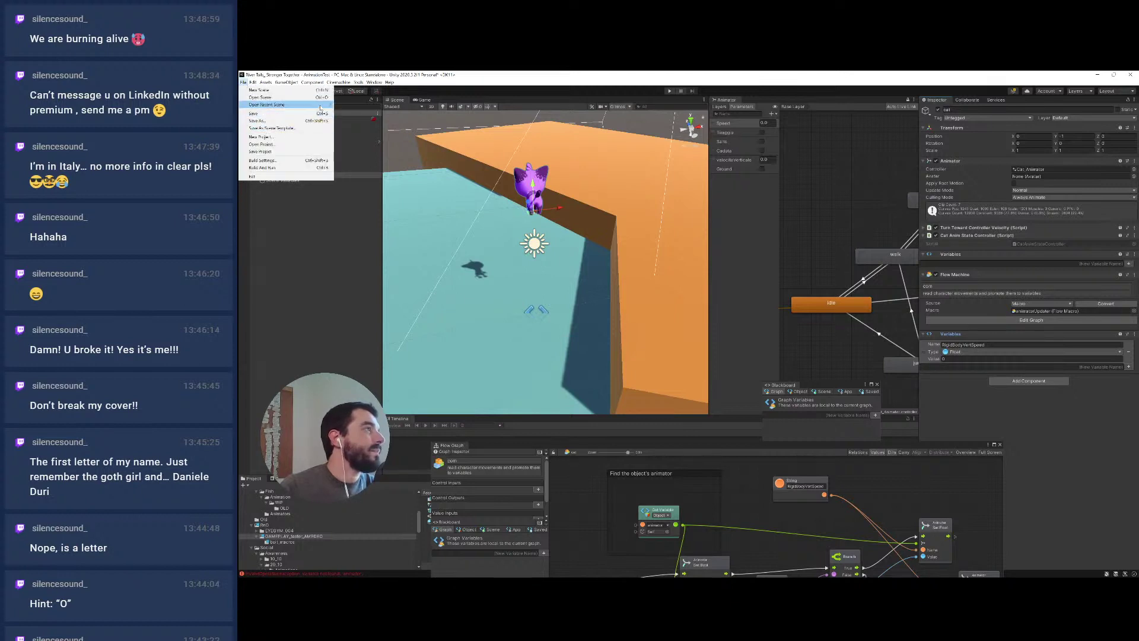
left_click(773, 477)
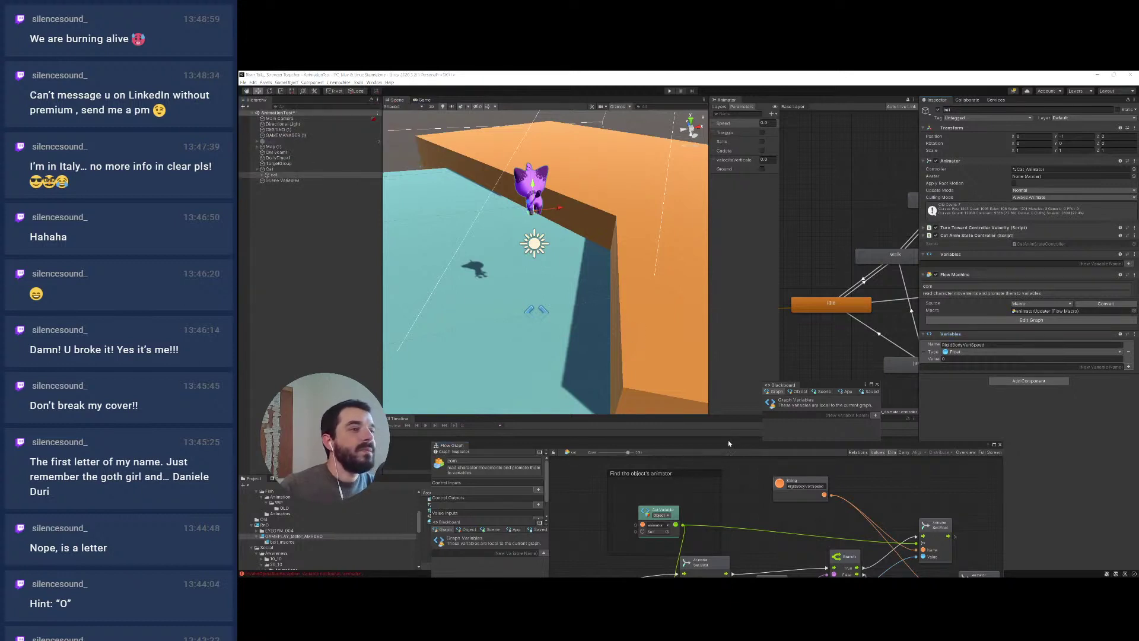
left_click_drag(729, 443, 656, 288)
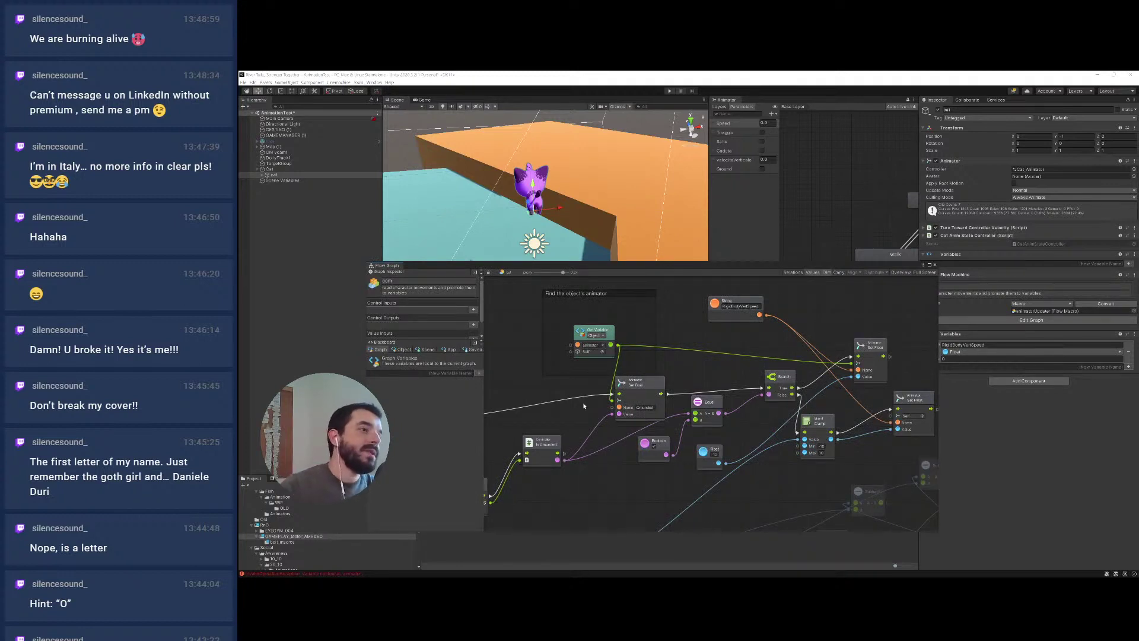
middle_click_drag(584, 407, 533, 390)
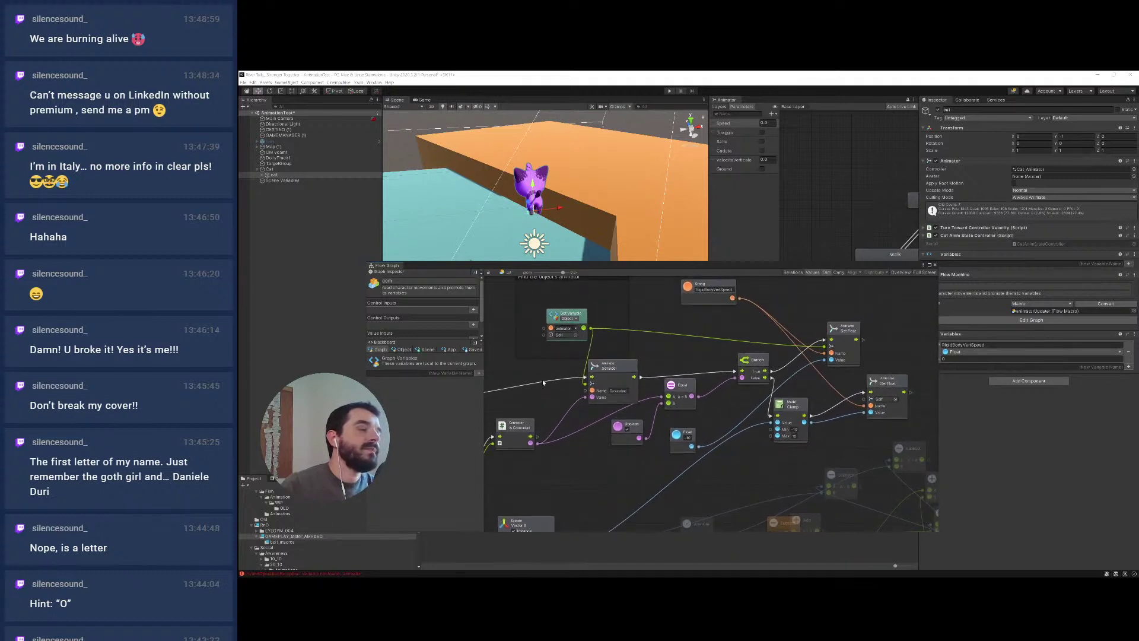
left_click(669, 91)
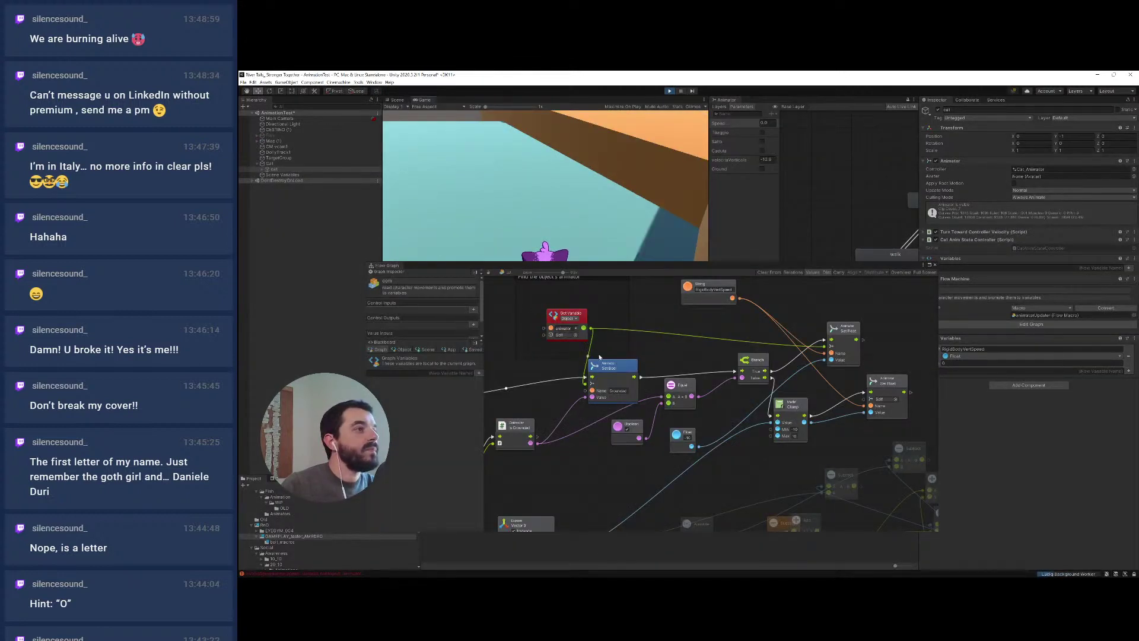
middle_click_drag(588, 364, 742, 367)
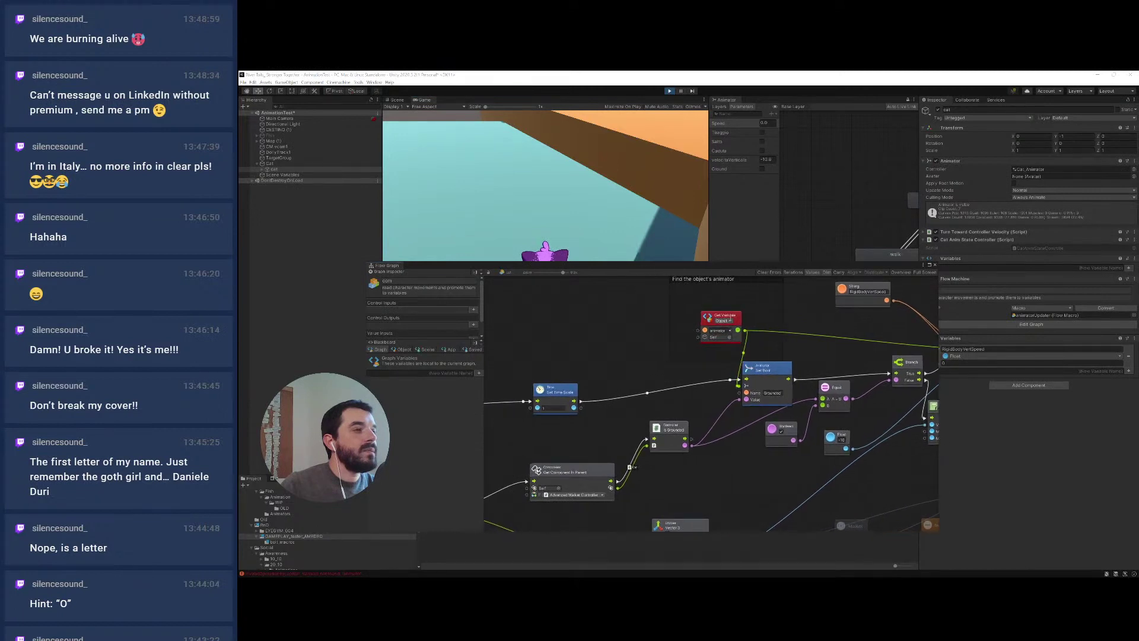
left_click(730, 330)
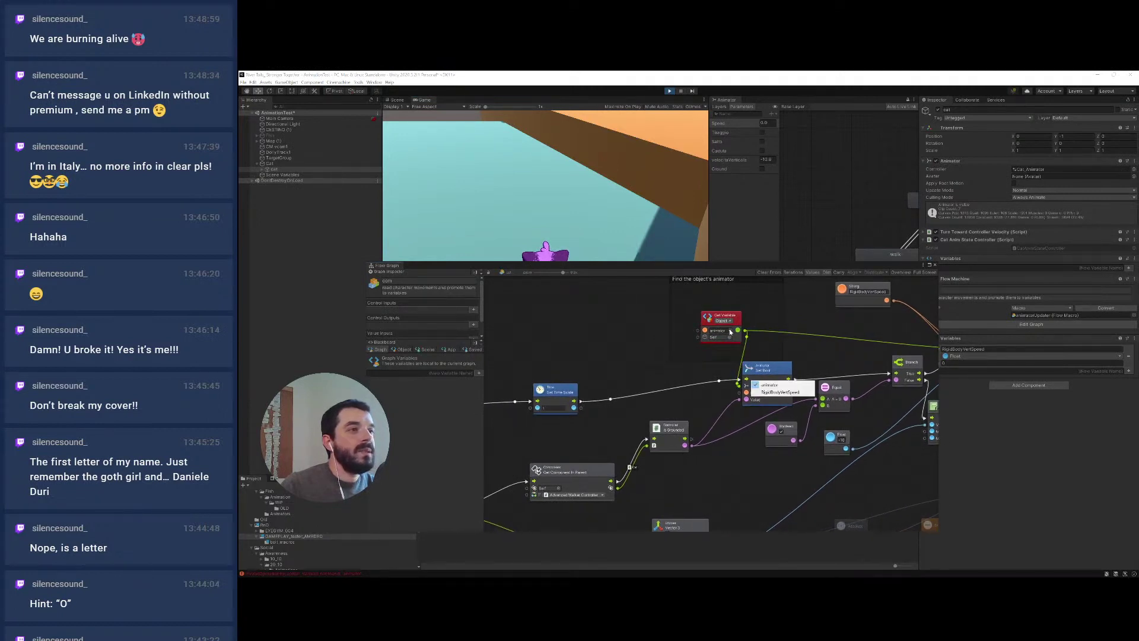
left_click(817, 311)
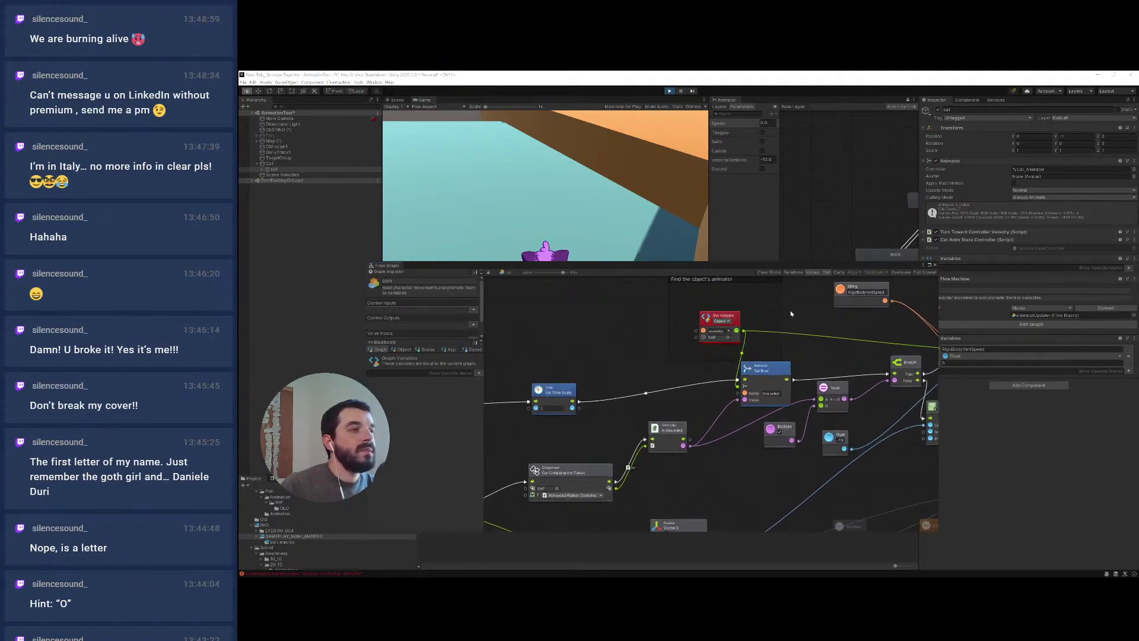
middle_click_drag(795, 309, 727, 326)
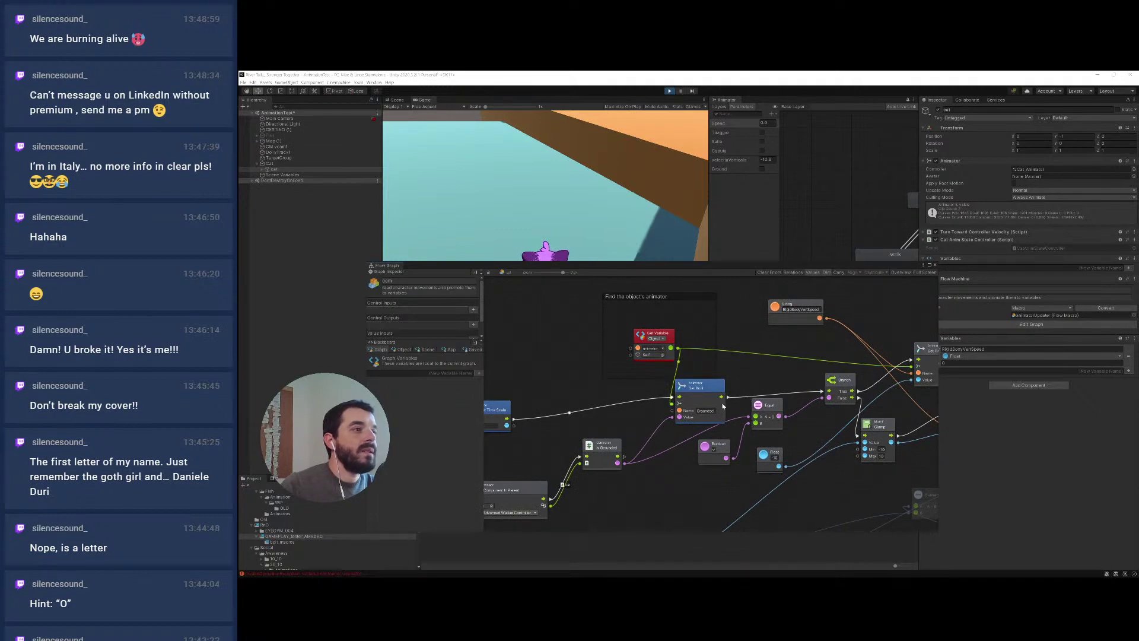
Examine the running graph's Get Component in Parent nodes and the Advanced Walker Controller component on the Cat object
middle_click_drag(709, 360, 716, 351)
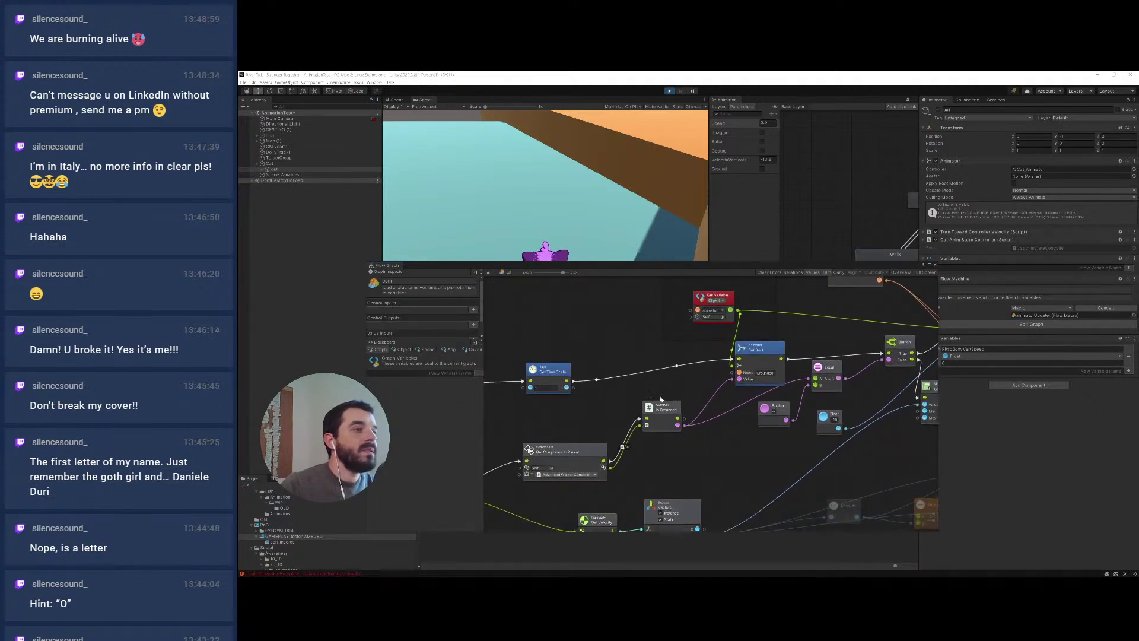
left_click_drag(657, 419, 774, 375)
mouse_move(566, 415)
left_mouse_down("alt")
mouse_move(717, 381)
mouse_move(576, 403)
left_mouse_up("alt")
left_click(584, 401)
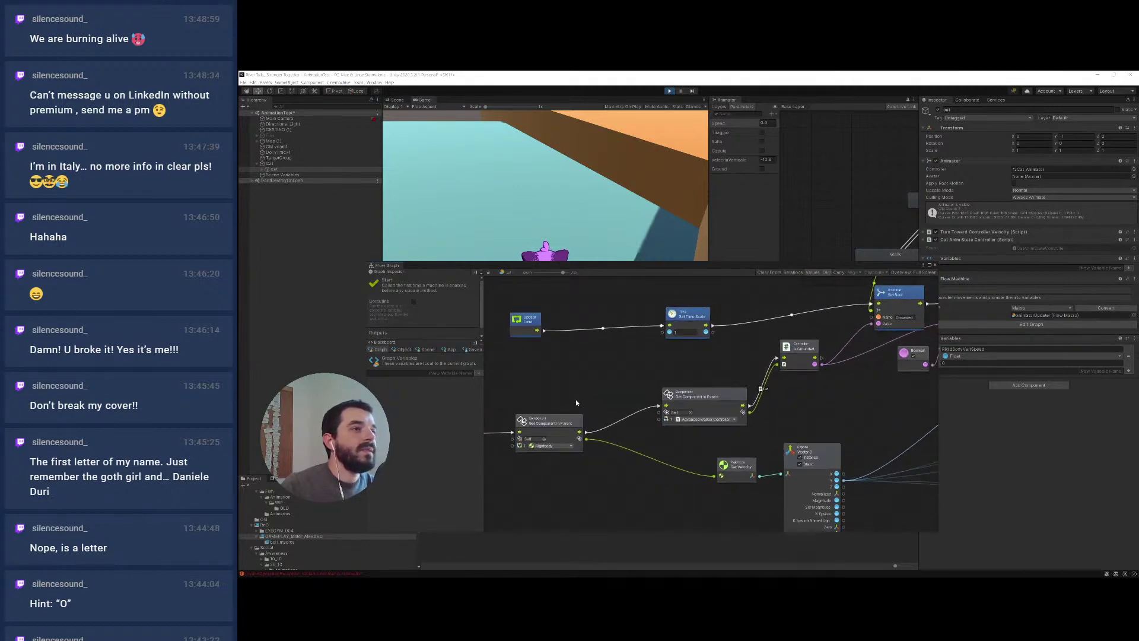
left_click_drag(702, 407, 688, 402)
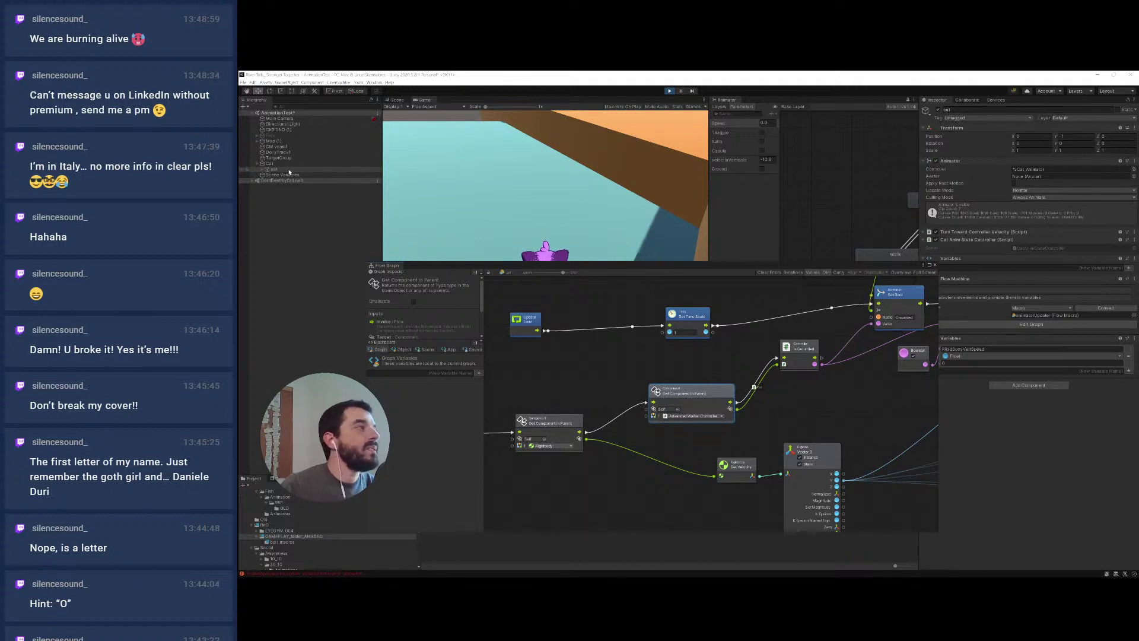
left_click(344, 163)
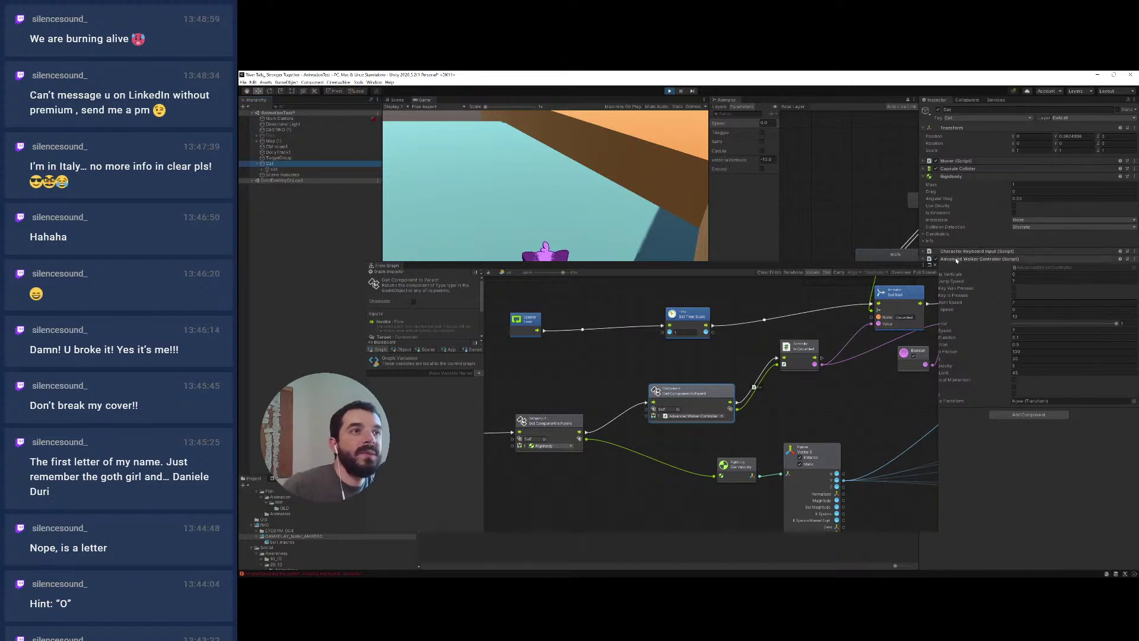
left_click_drag(807, 271, 738, 273)
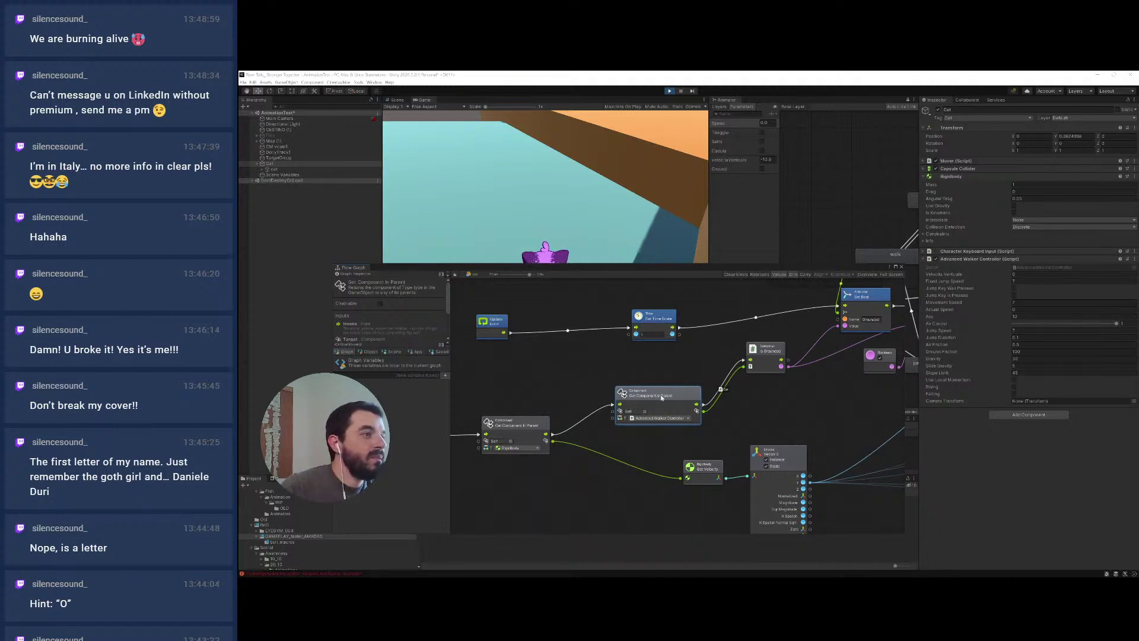
Reposition the Advanced Walker Controller Get Component in Parent node and the Is Grounded node in the flow graph
left_click_drag(662, 397, 652, 390)
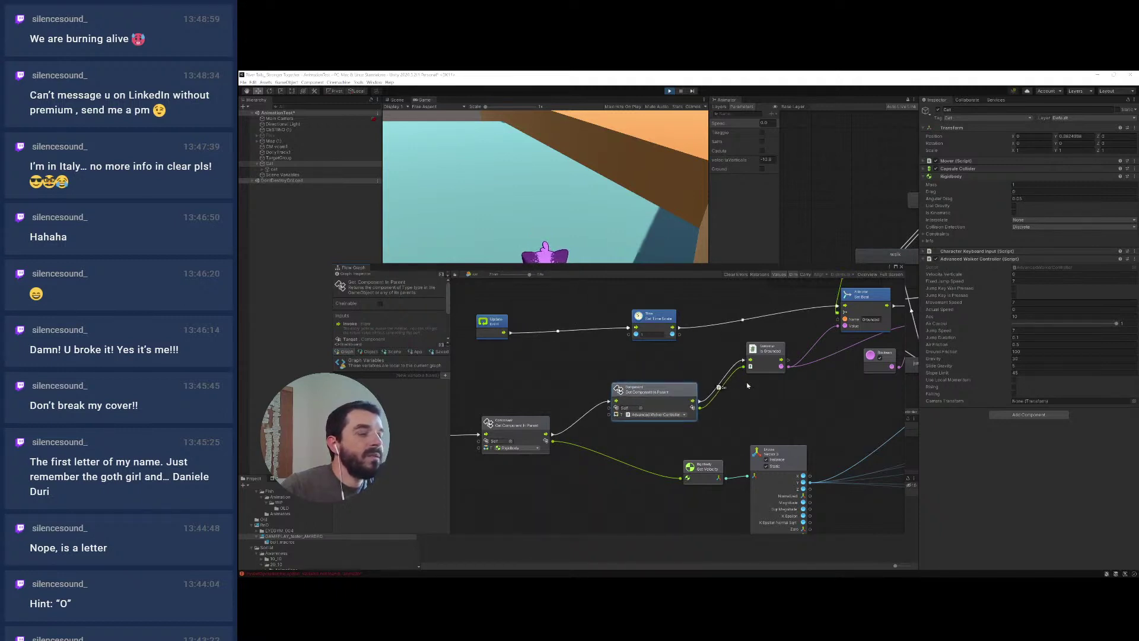
left_click(778, 352)
left_click_drag(771, 356, 777, 369)
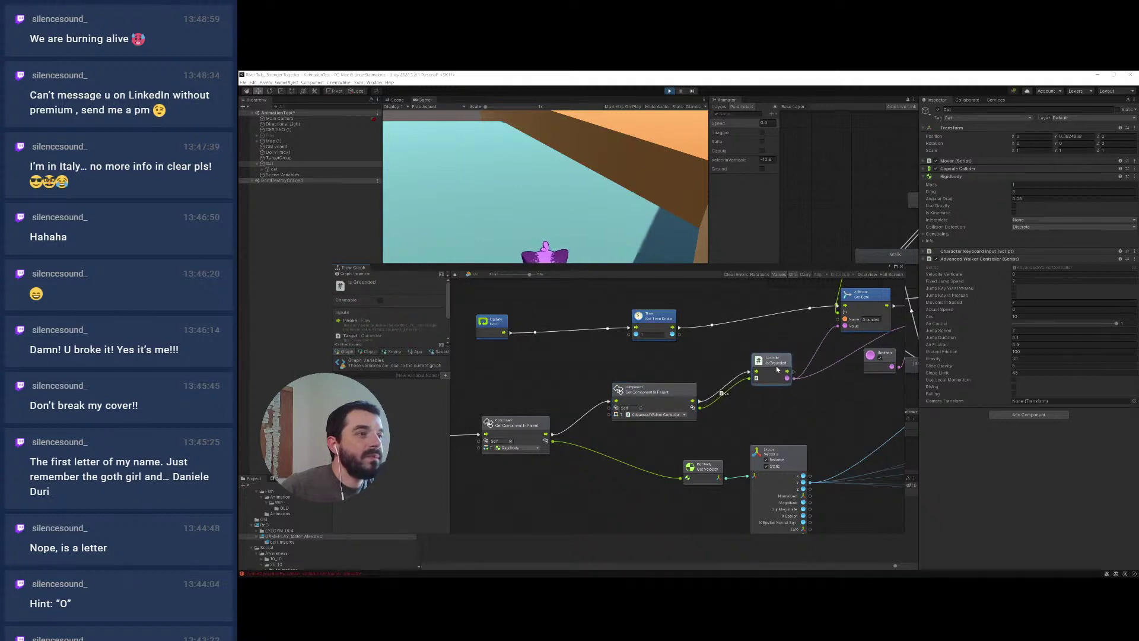
middle_click_drag(794, 376, 702, 404)
left_click_drag(761, 321, 781, 316)
Choose animator as the variable of the Get Variable node in the Find the object's animator group
middle_click_drag(700, 277, 695, 330)
left_click(704, 322)
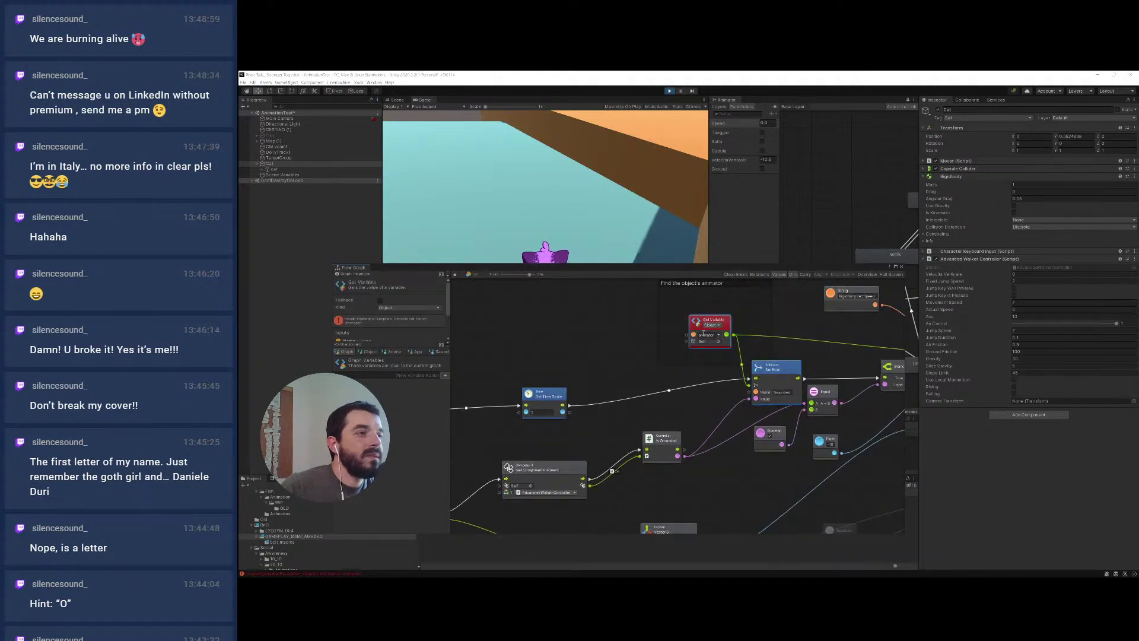
left_click(719, 336)
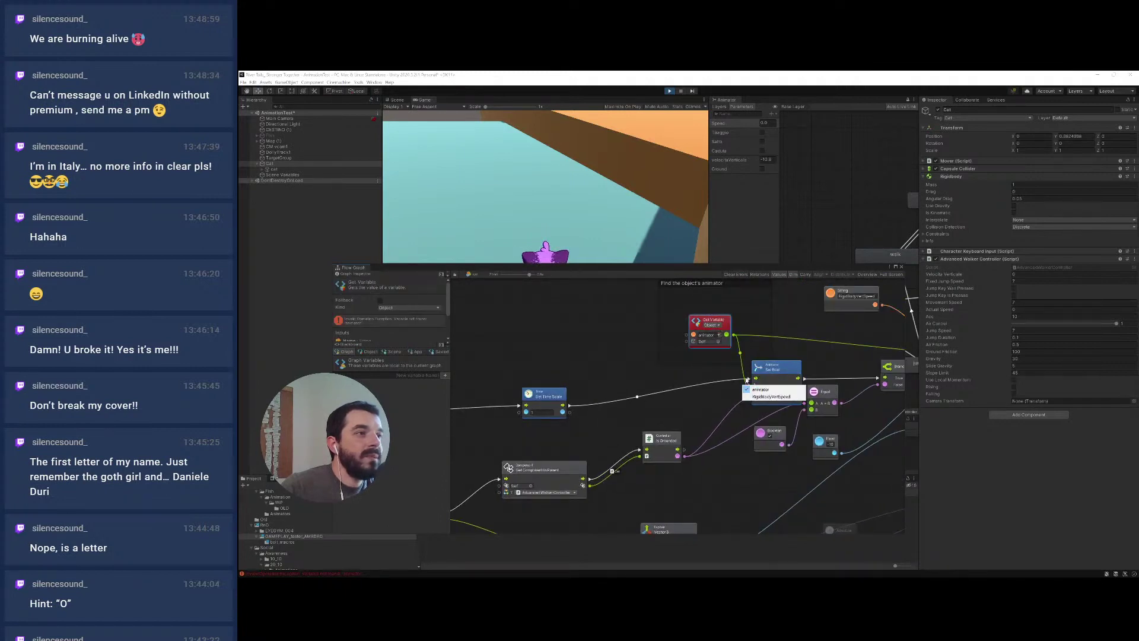
left_click(760, 390)
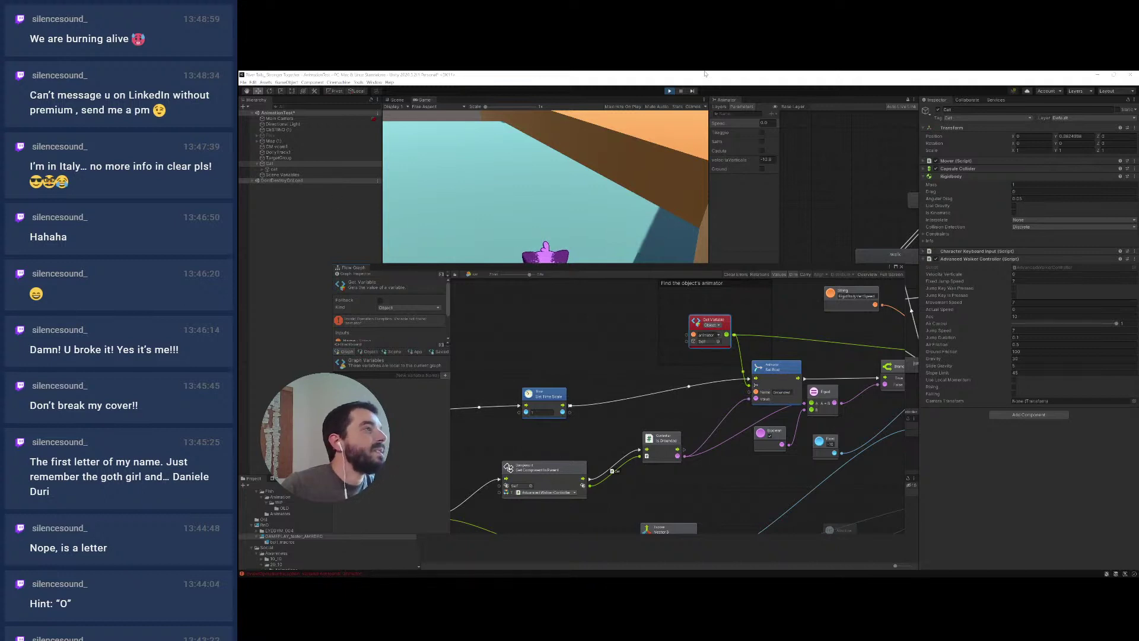
Restart the scene with the graph window moved clear of the game view, test the cat's walking and jumping, and stop it
left_click(669, 91)
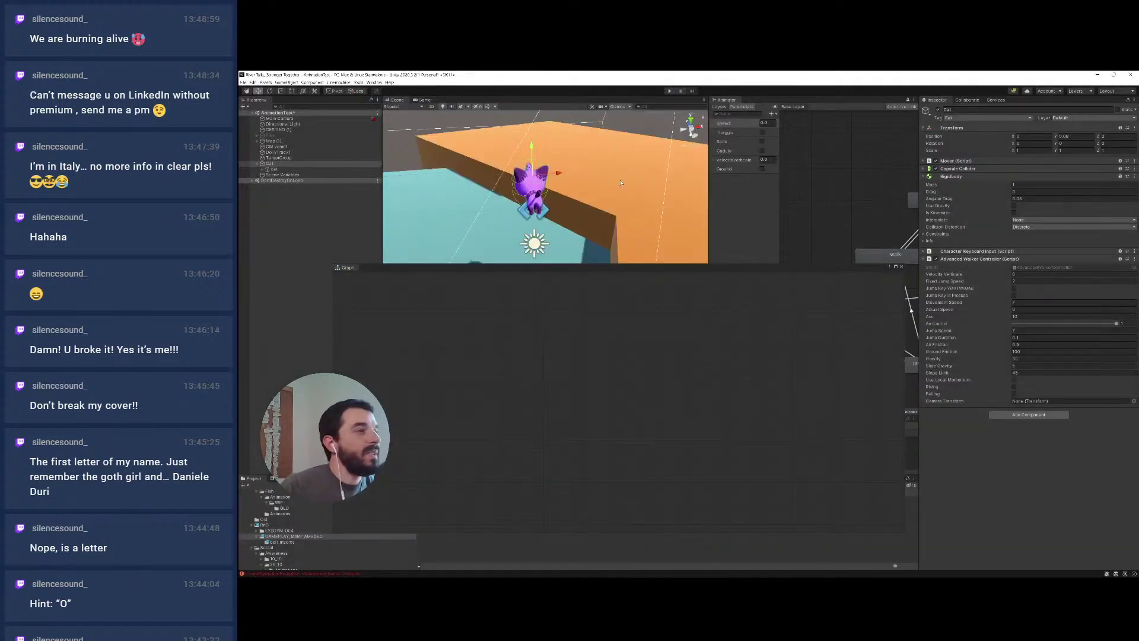
left_click_drag(789, 267, 797, 353)
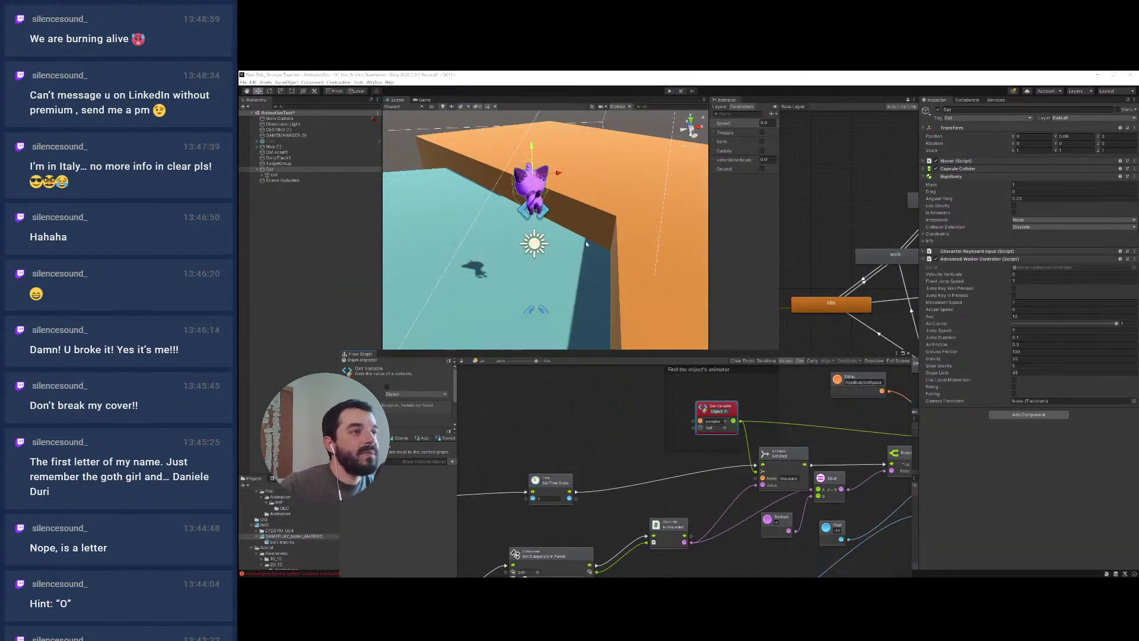
left_click(667, 92)
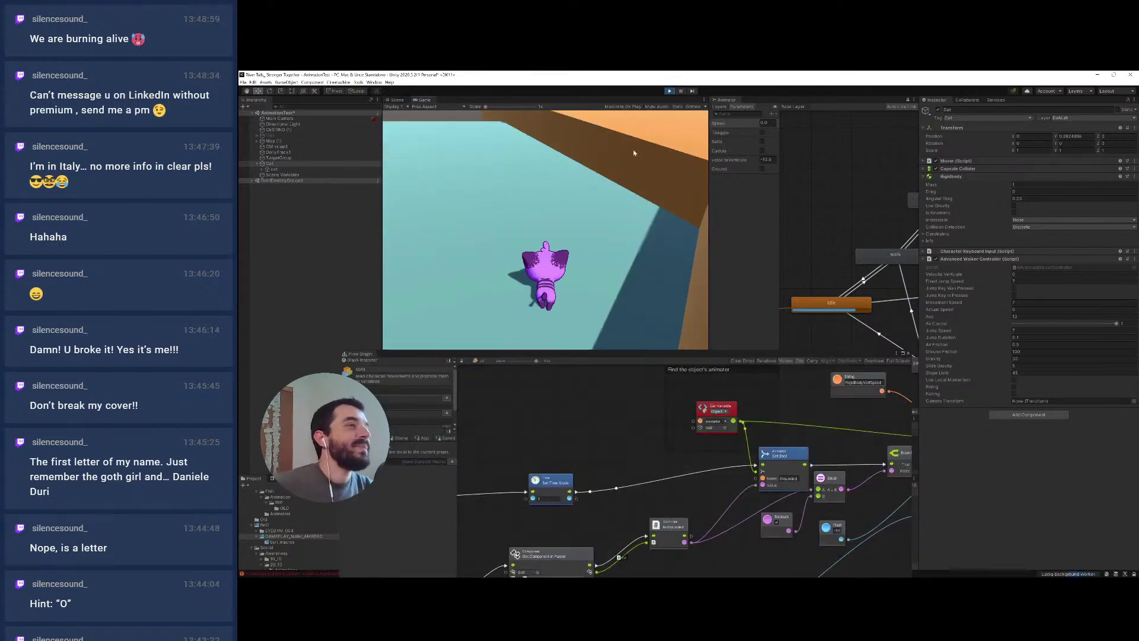
key("w")
key("a")
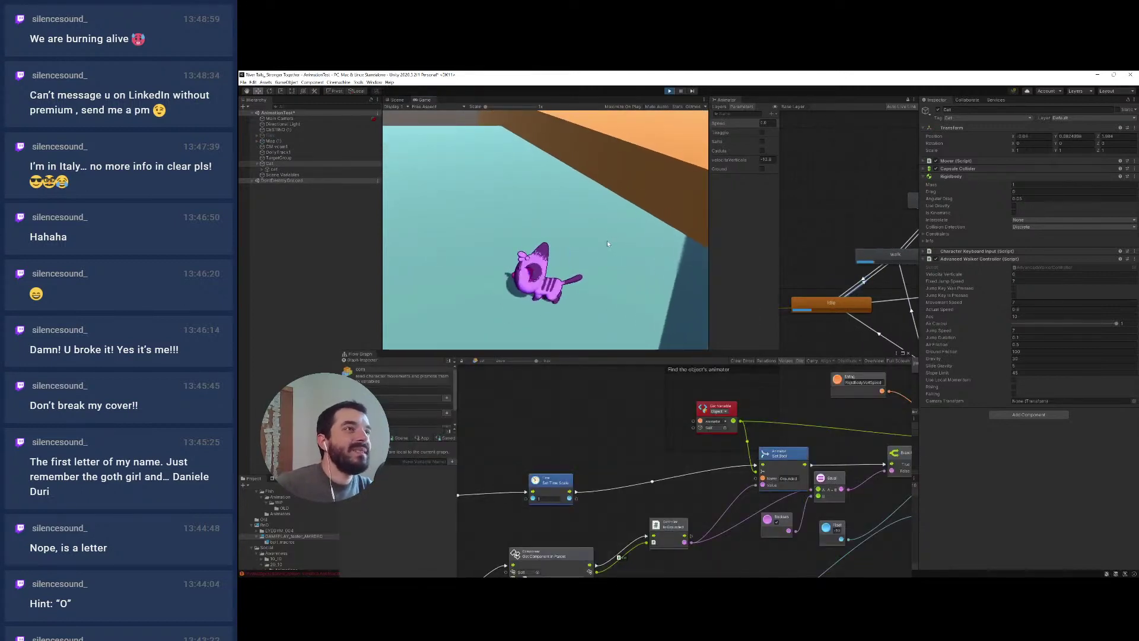
key("space")
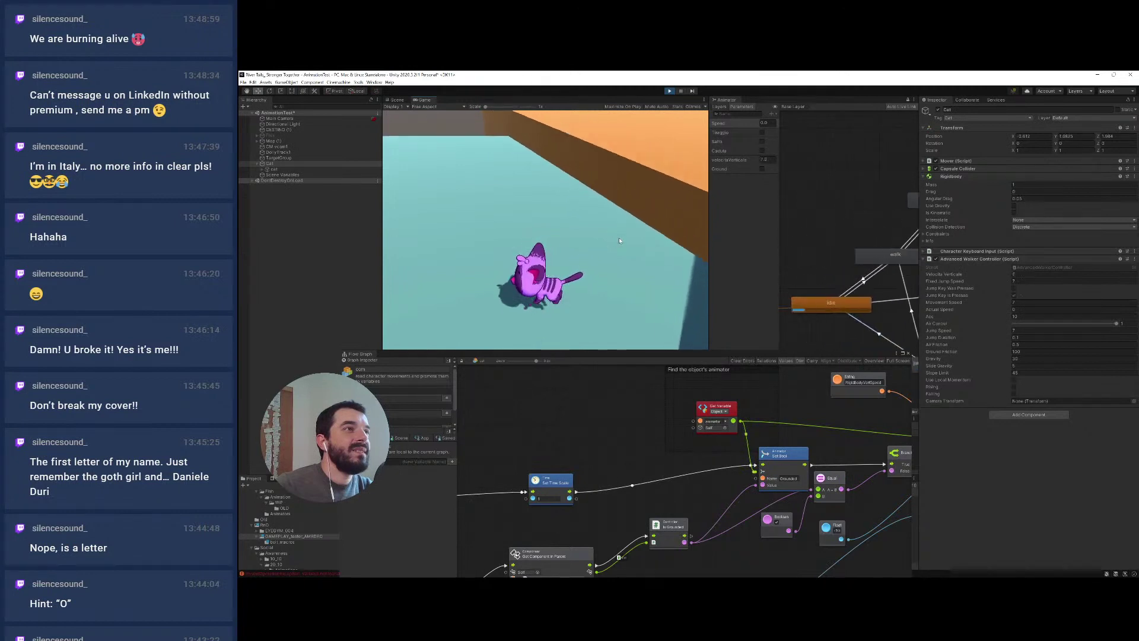
left_click(772, 117)
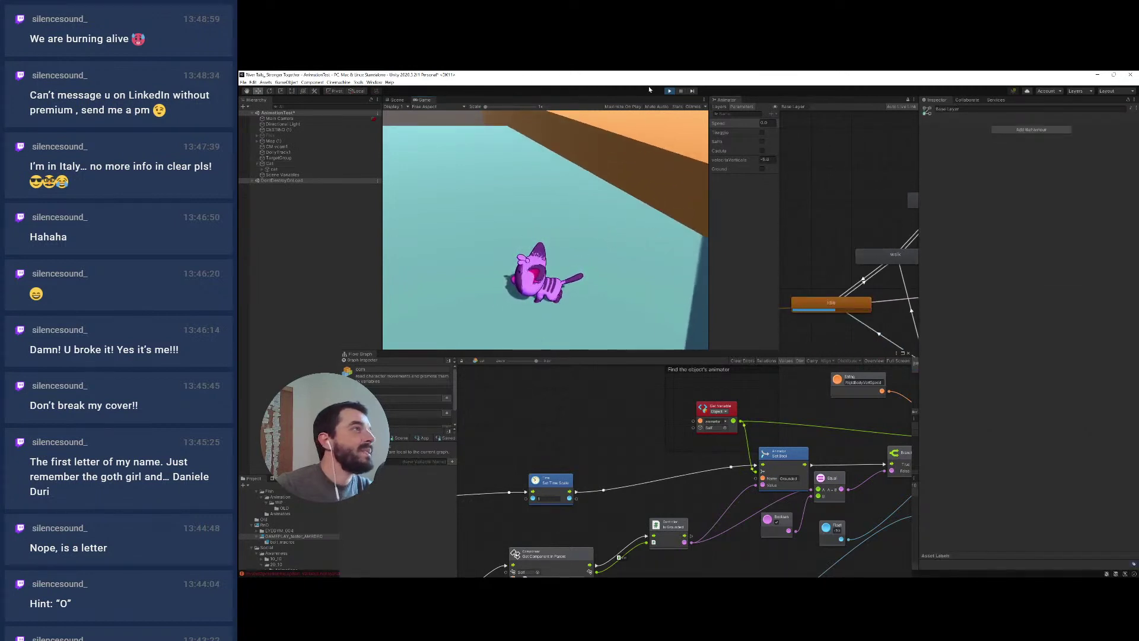
left_click(670, 91)
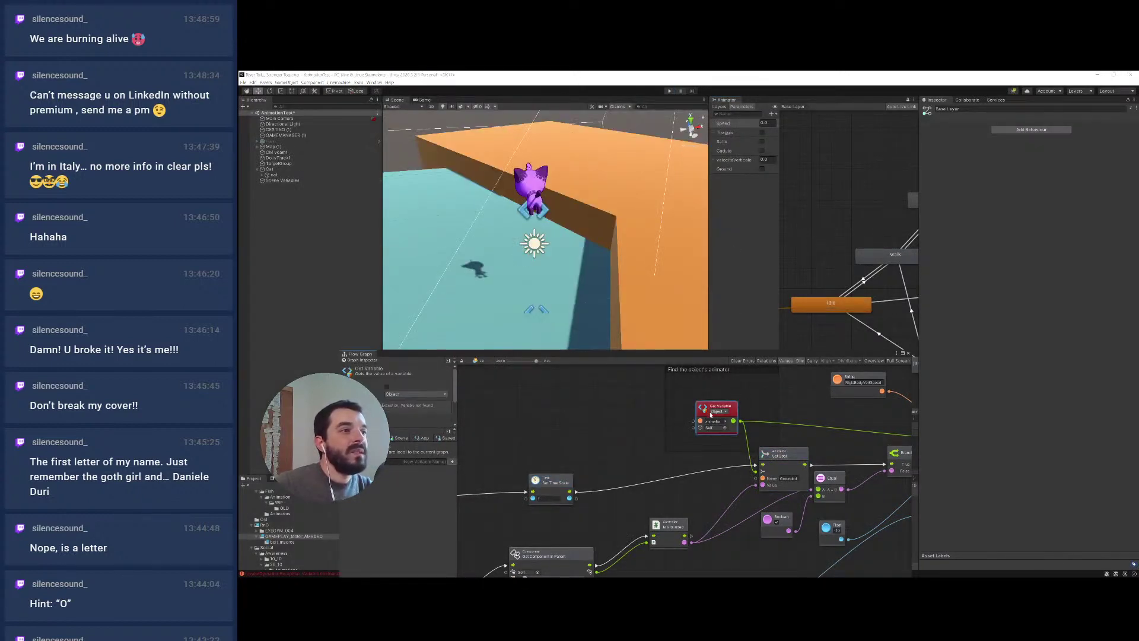
Copy the float variable's name from the cat model and add a float Animator parameter named RigidBodyVertSpeed
left_click(777, 456)
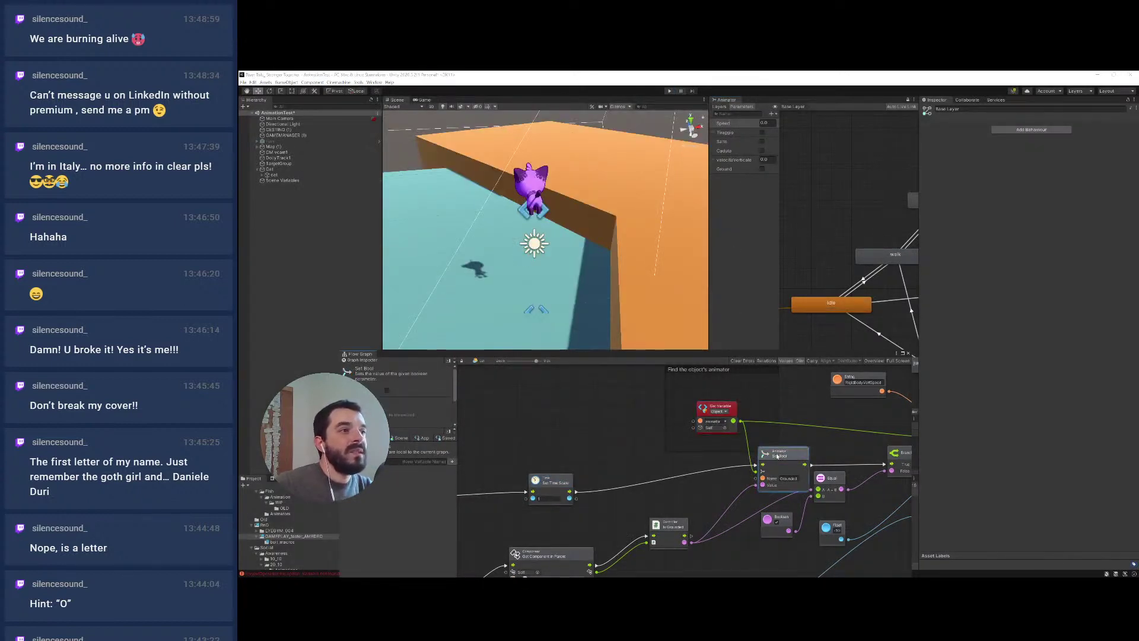
left_click(270, 169)
left_click(274, 176)
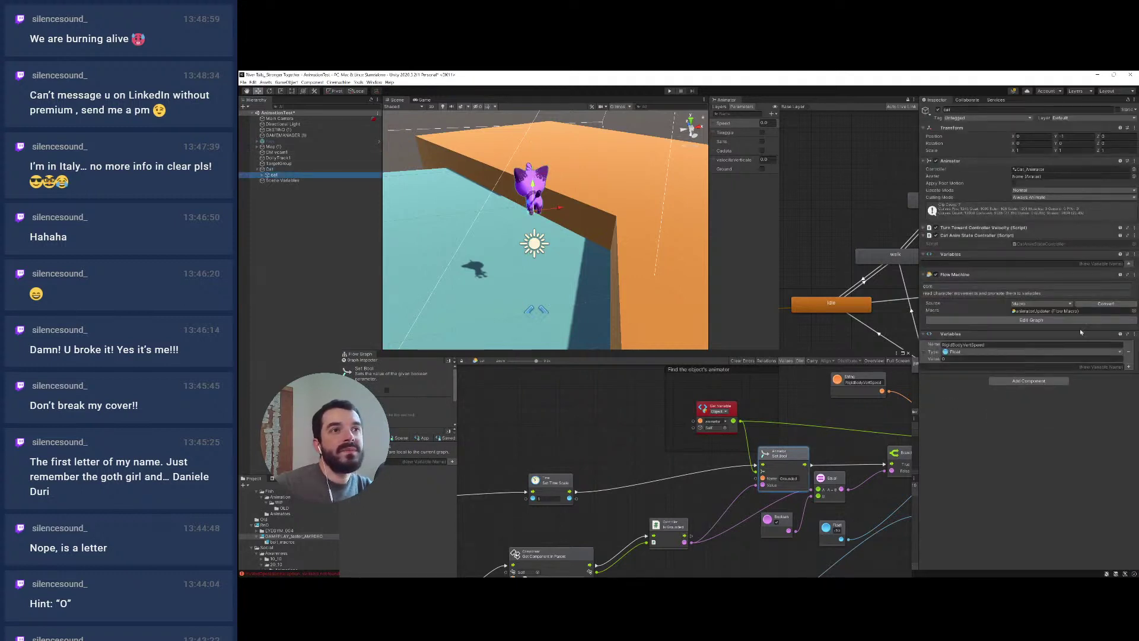
left_click(955, 345)
key("ctrl+c")
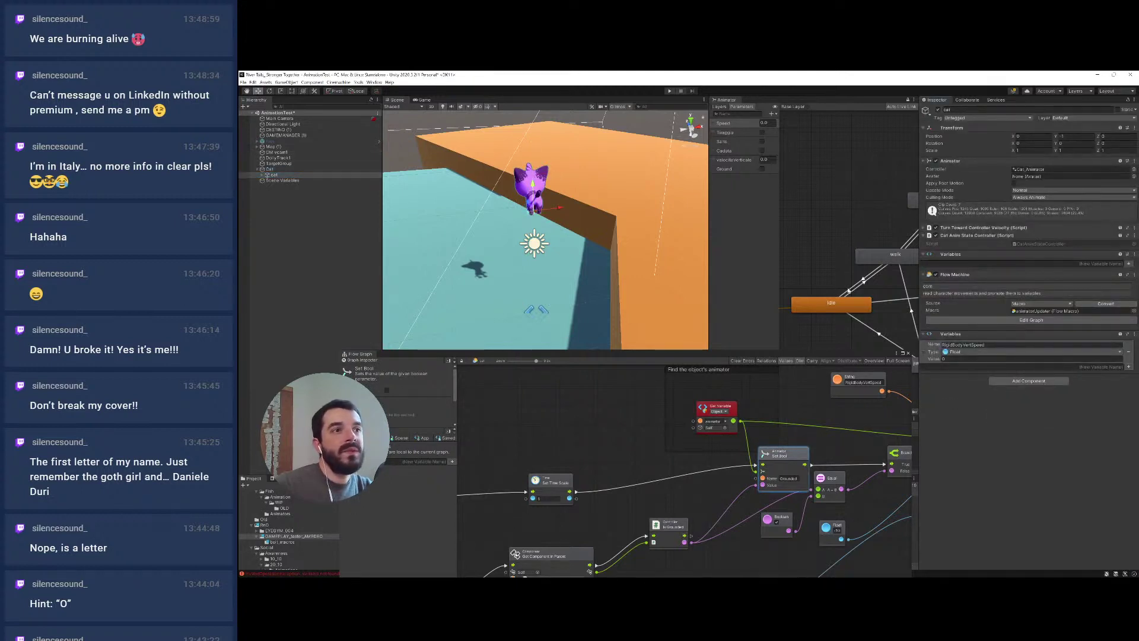
left_click(771, 113)
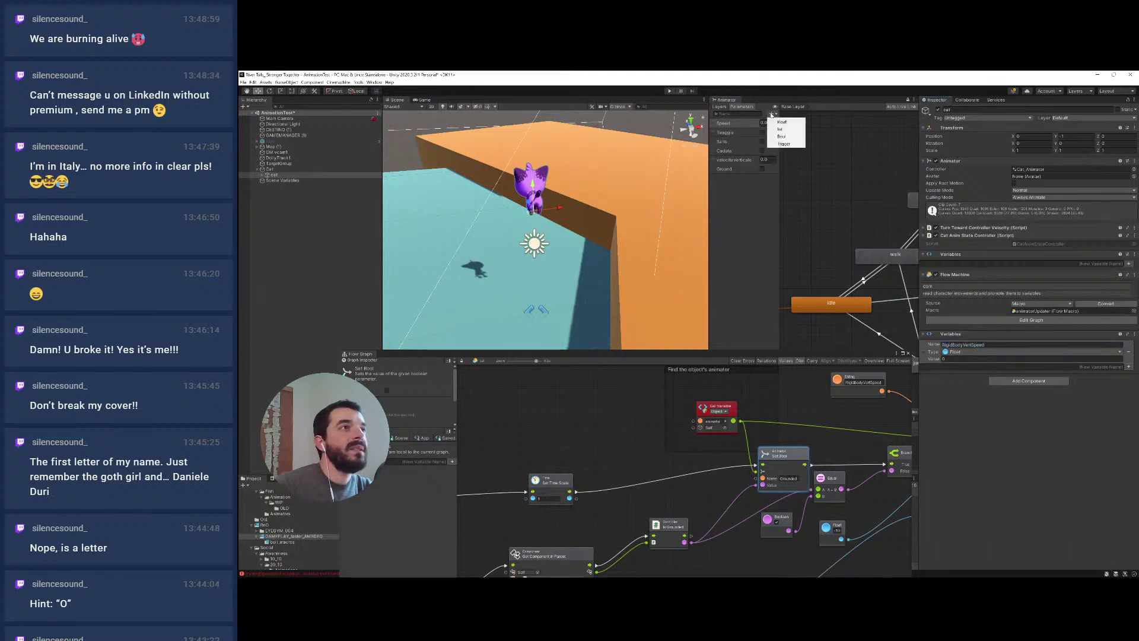
left_click(782, 122)
key("ctrl+v")
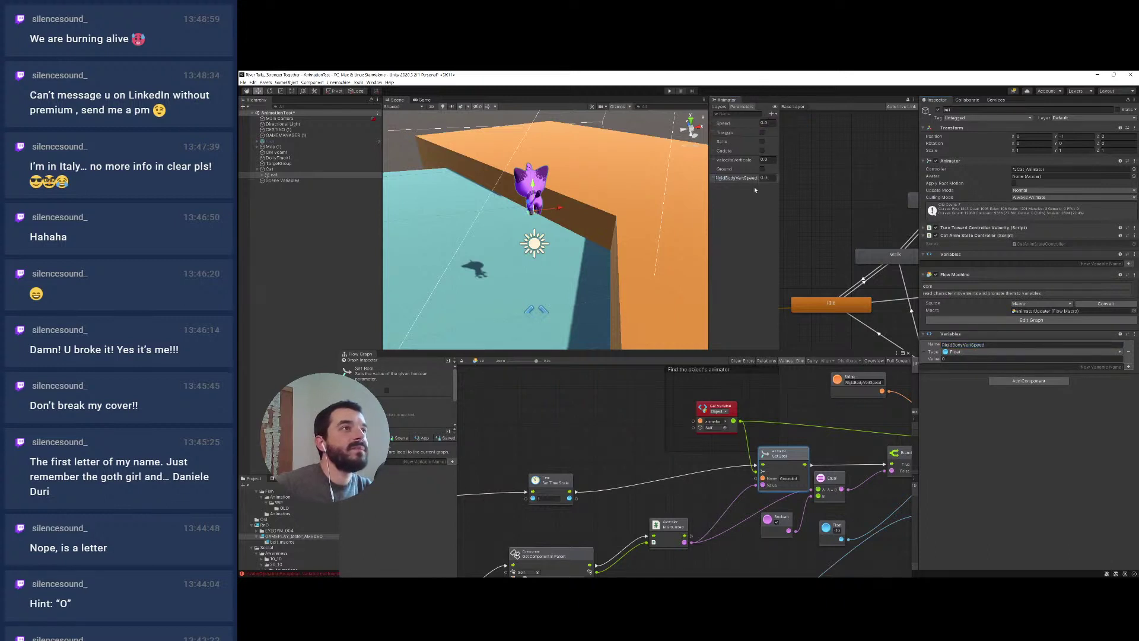
Play the scene and move and jump the cat in both directions to check the new vertical-speed Animator parameter
left_click(669, 92)
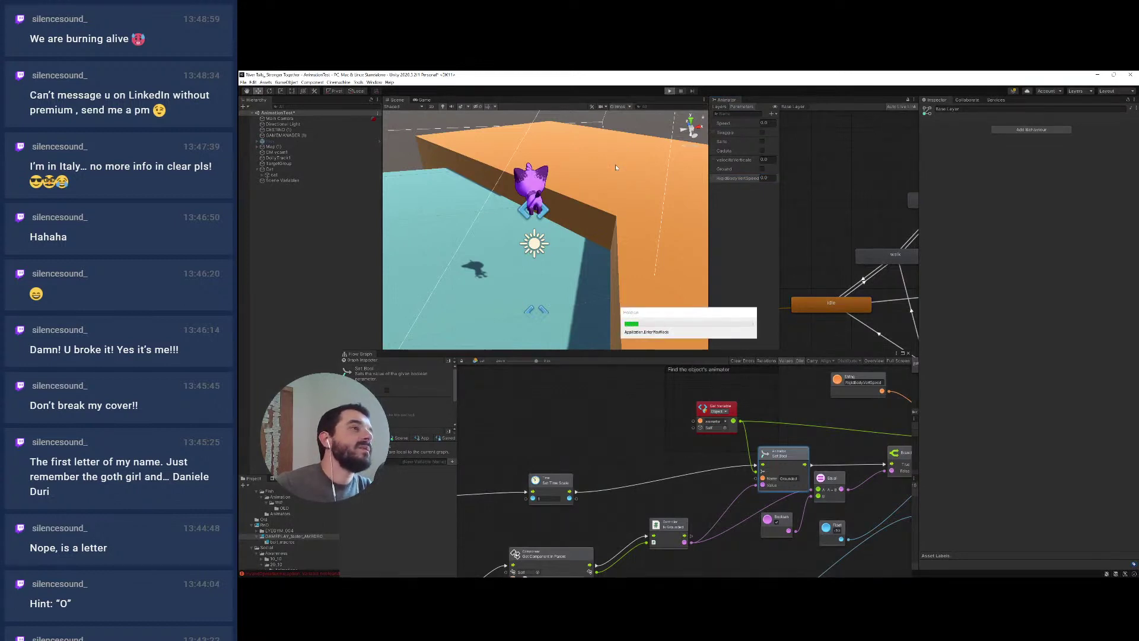
key("a")
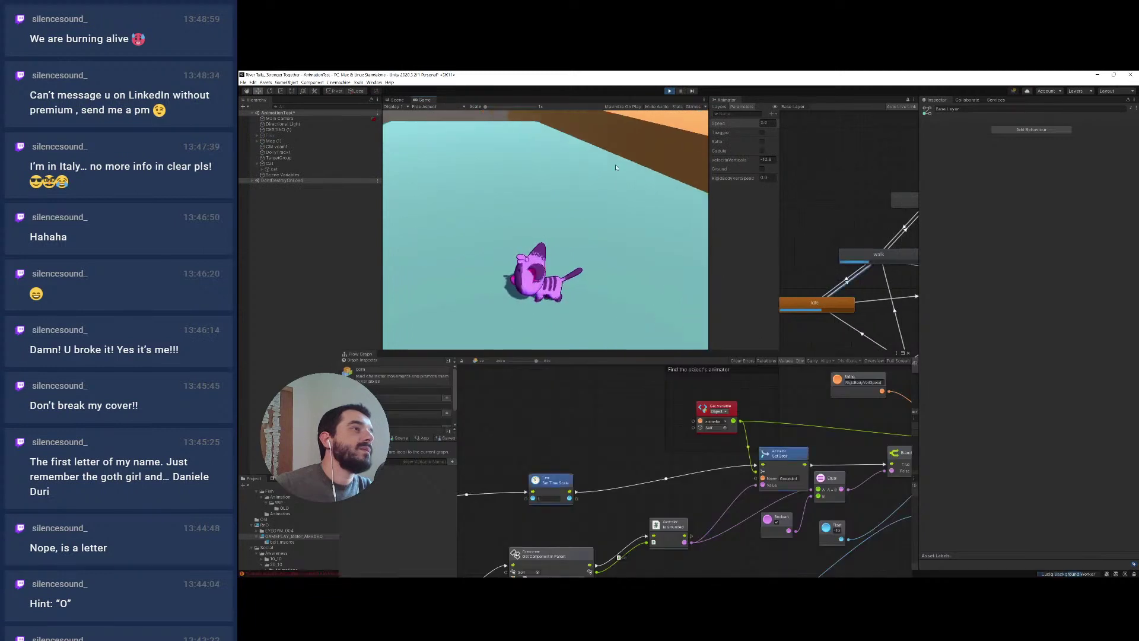
key("d")
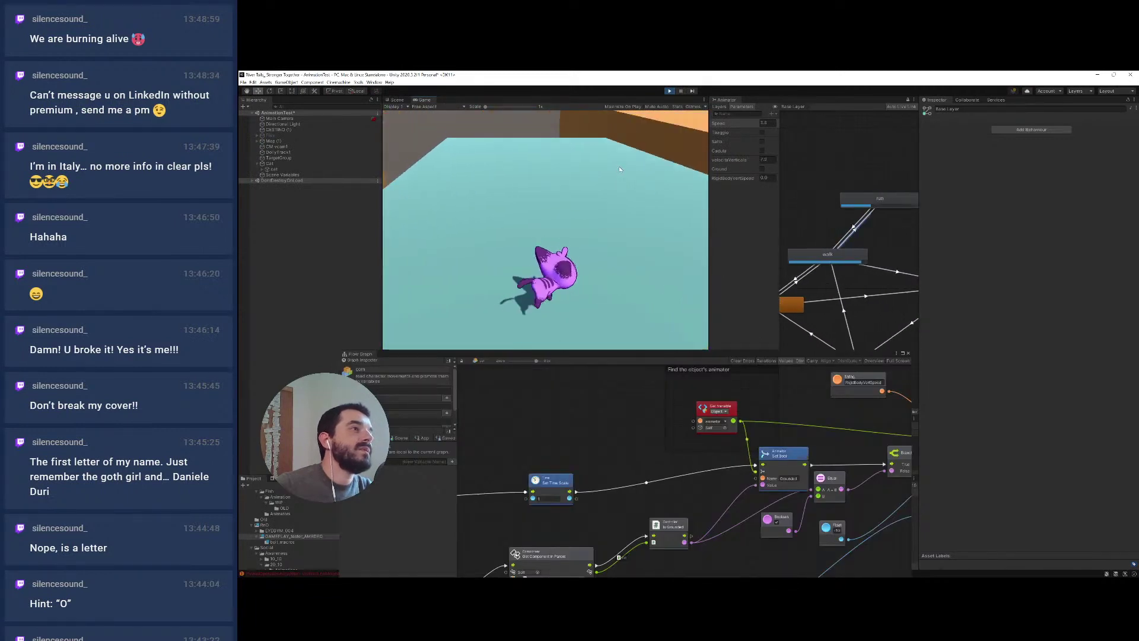
key("space")
key("a")
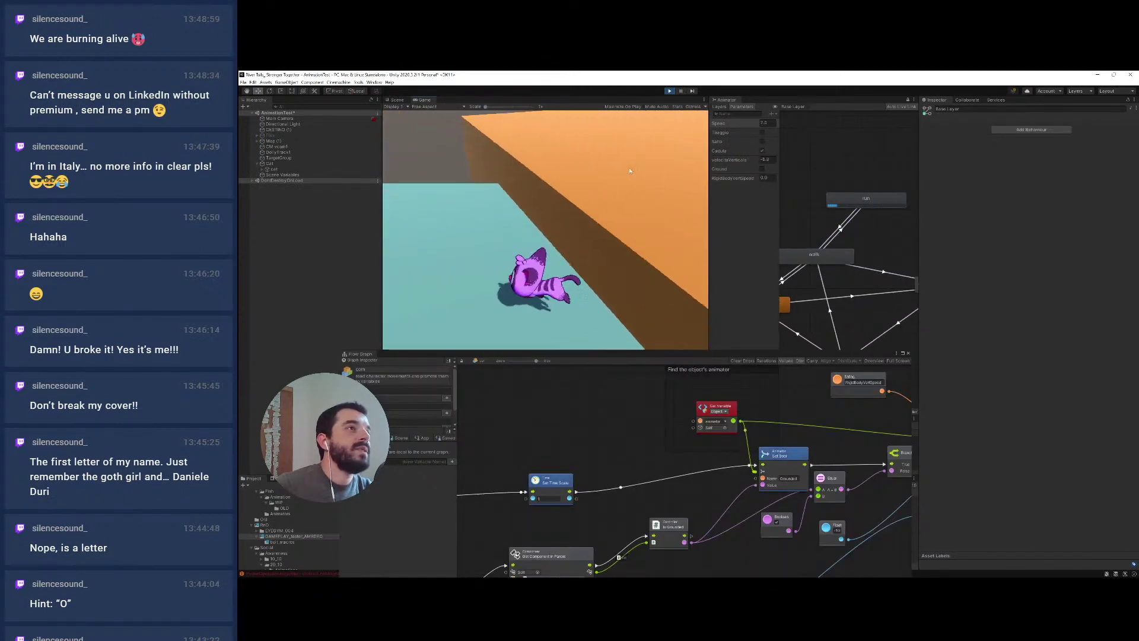
key("space")
key("d")
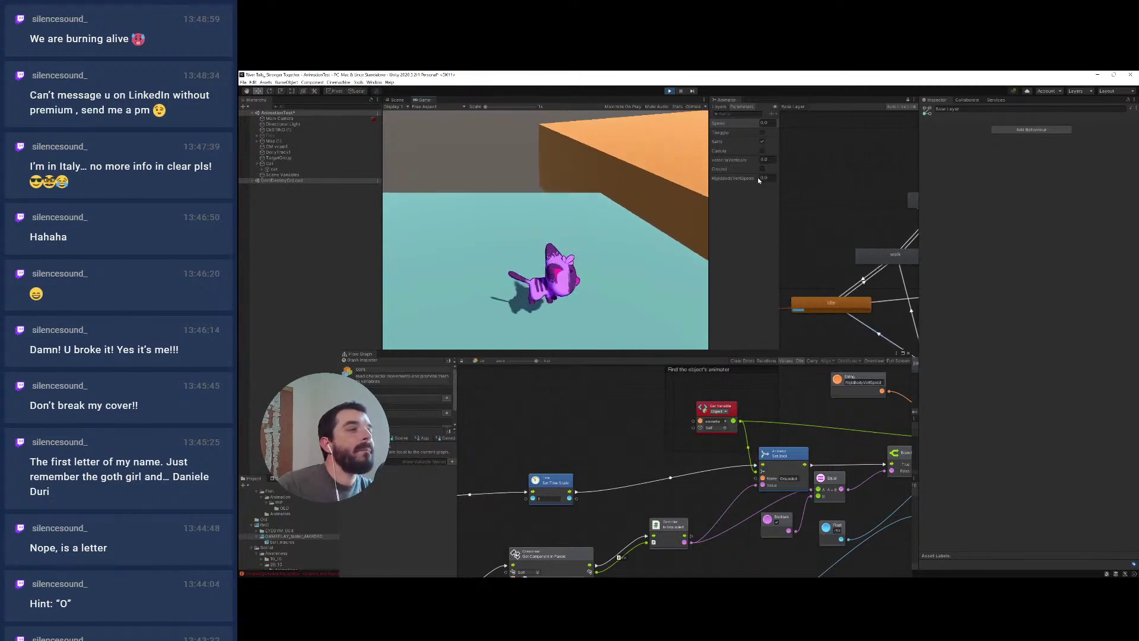
Examine the Branch, Clamp and Set Float nodes in the running flow graph, and stop the scene
middle_click_drag(826, 443, 648, 442)
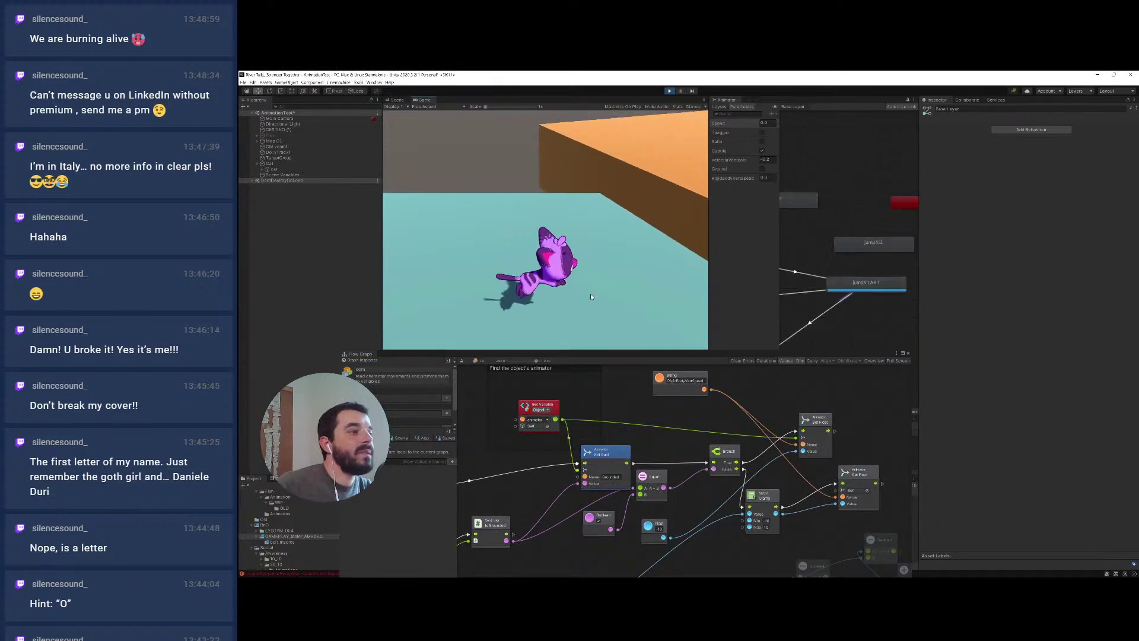
middle_click_drag(819, 493, 715, 486)
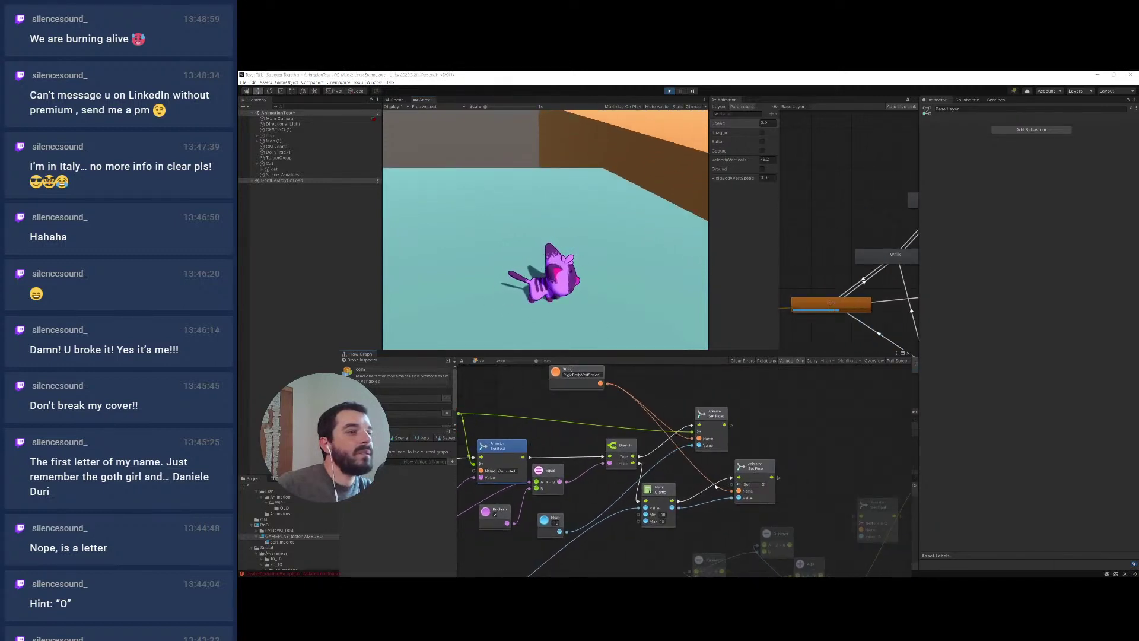
left_click(752, 466)
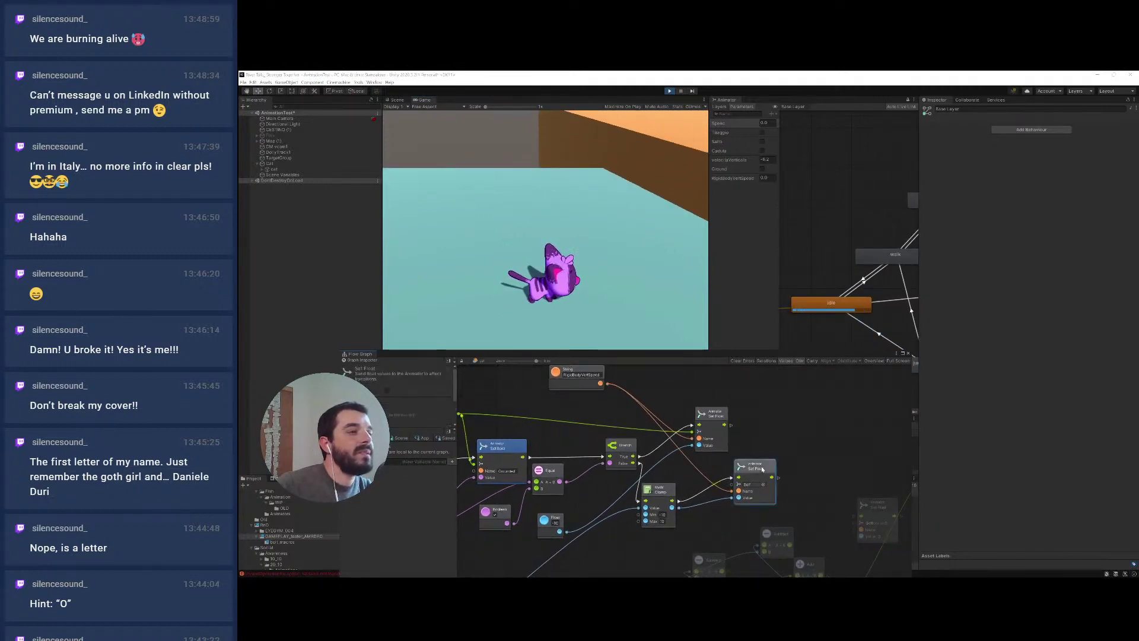
left_click(669, 91)
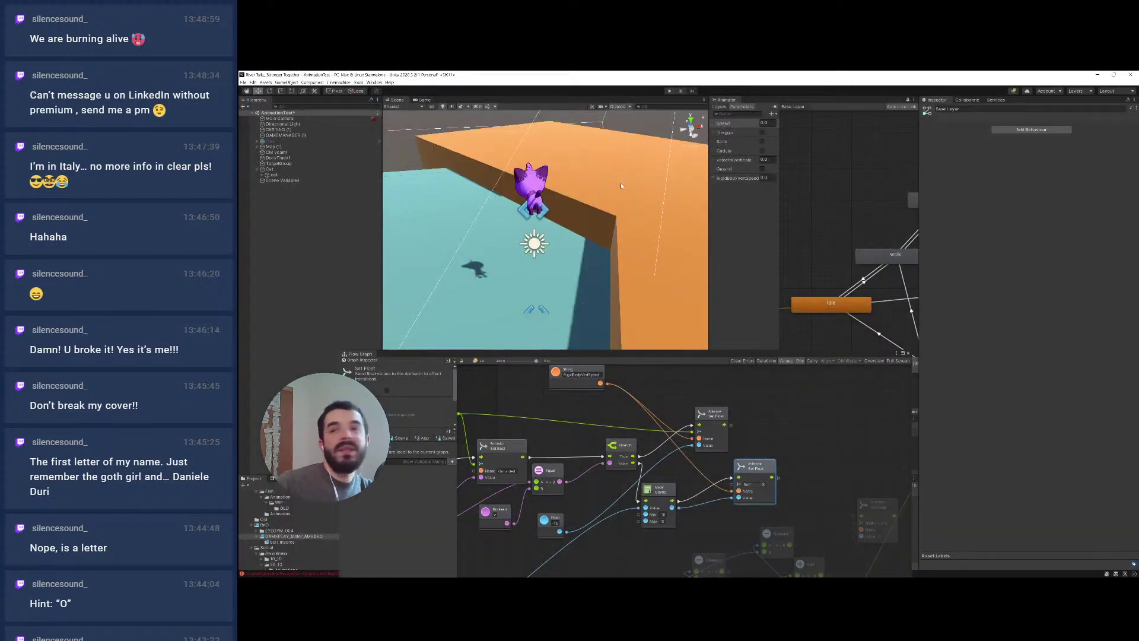
Close the flow graph window, play the scene, and run the cat back and forth in both sideways directions
left_click(403, 158)
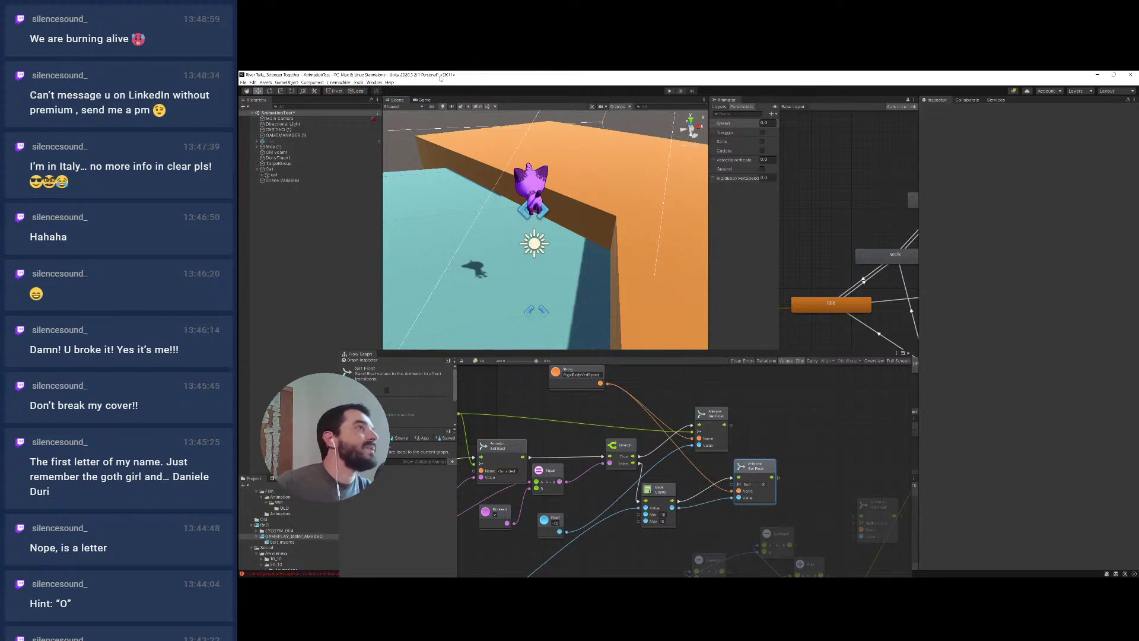
left_click(905, 354)
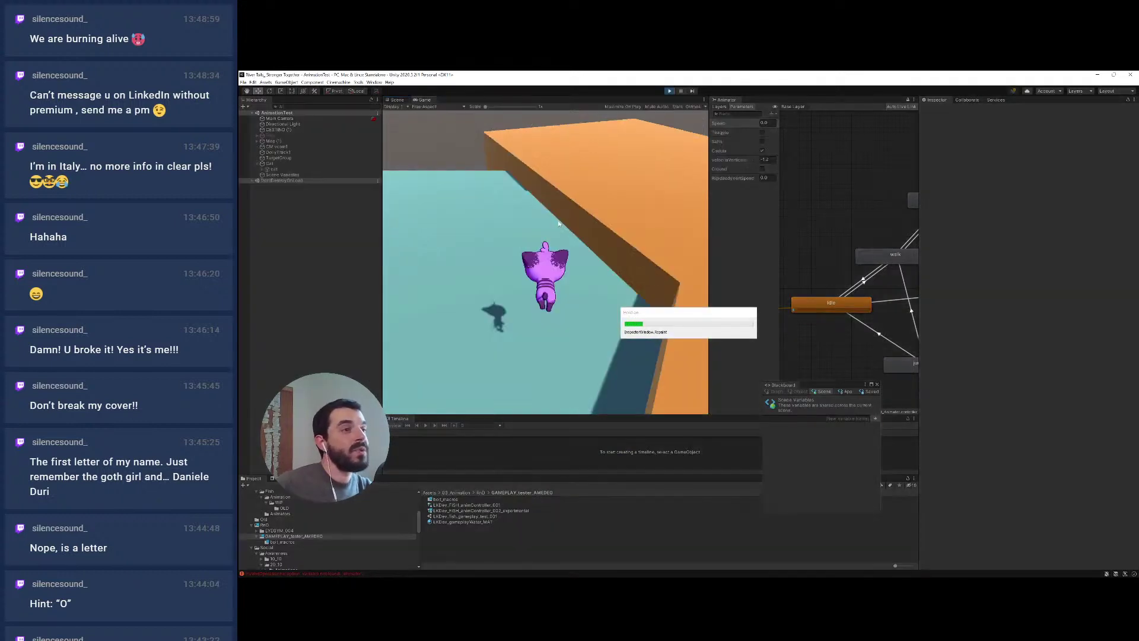
key("a")
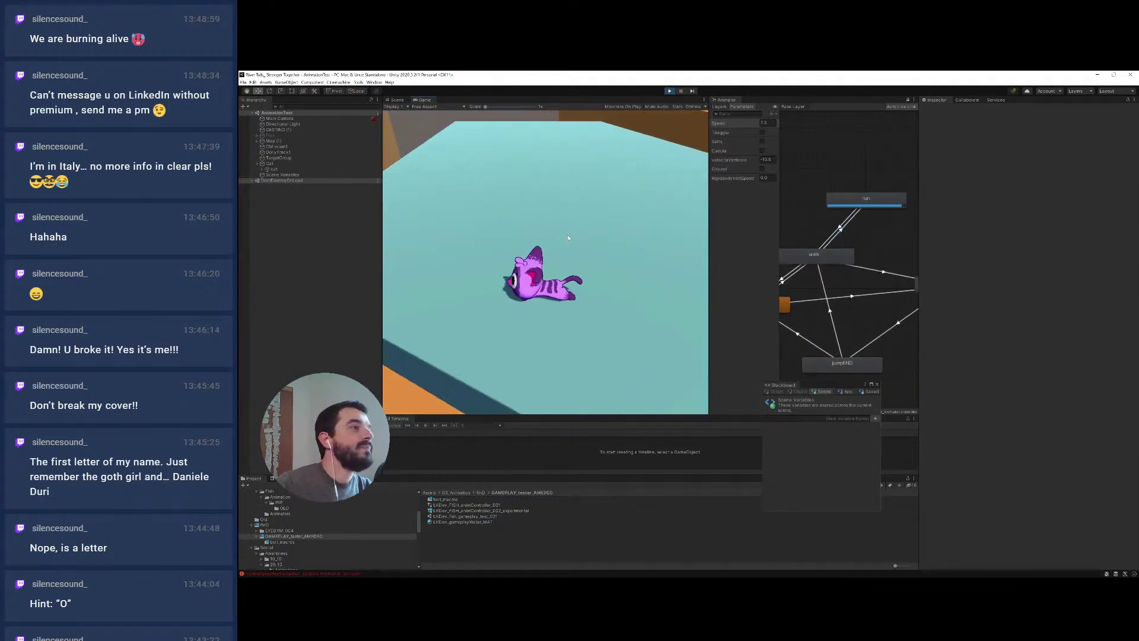
key("d")
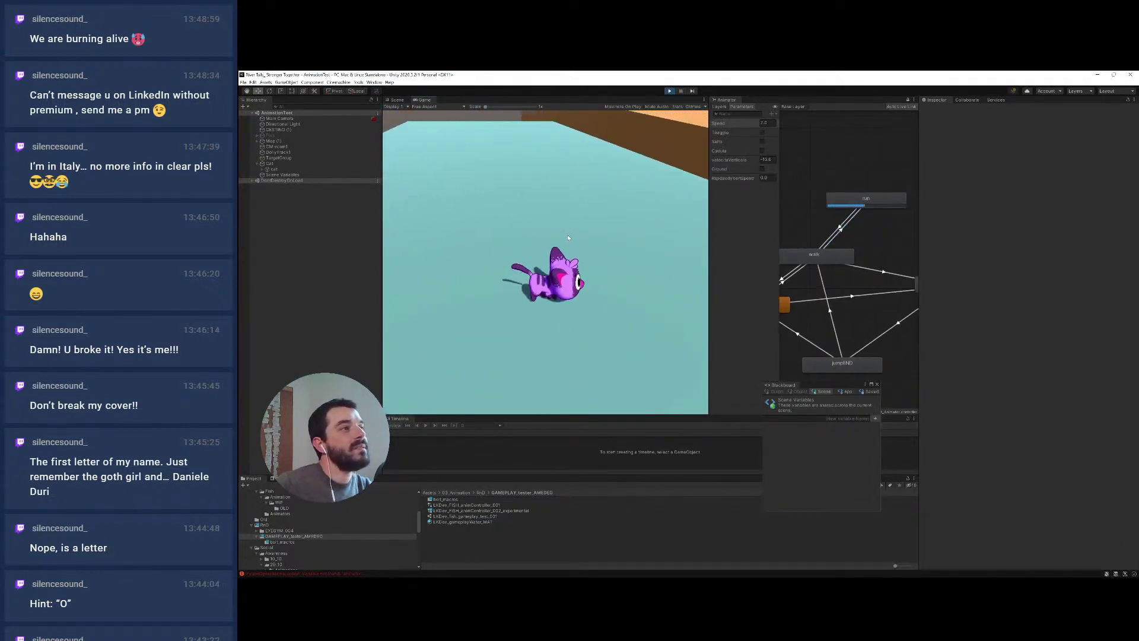
key("a")
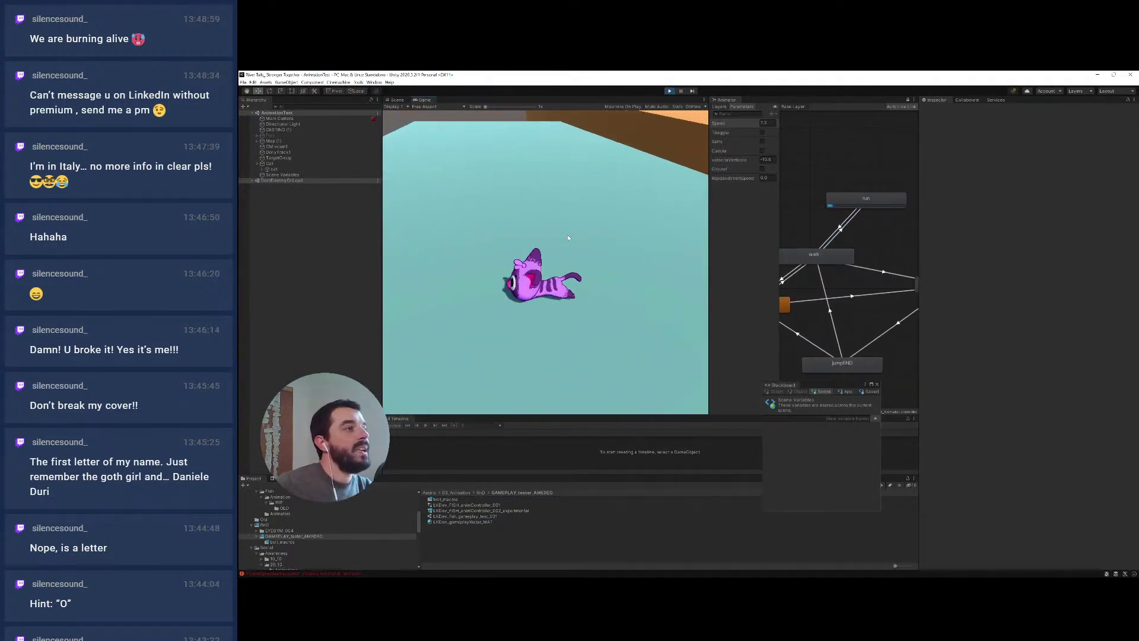
key("d")
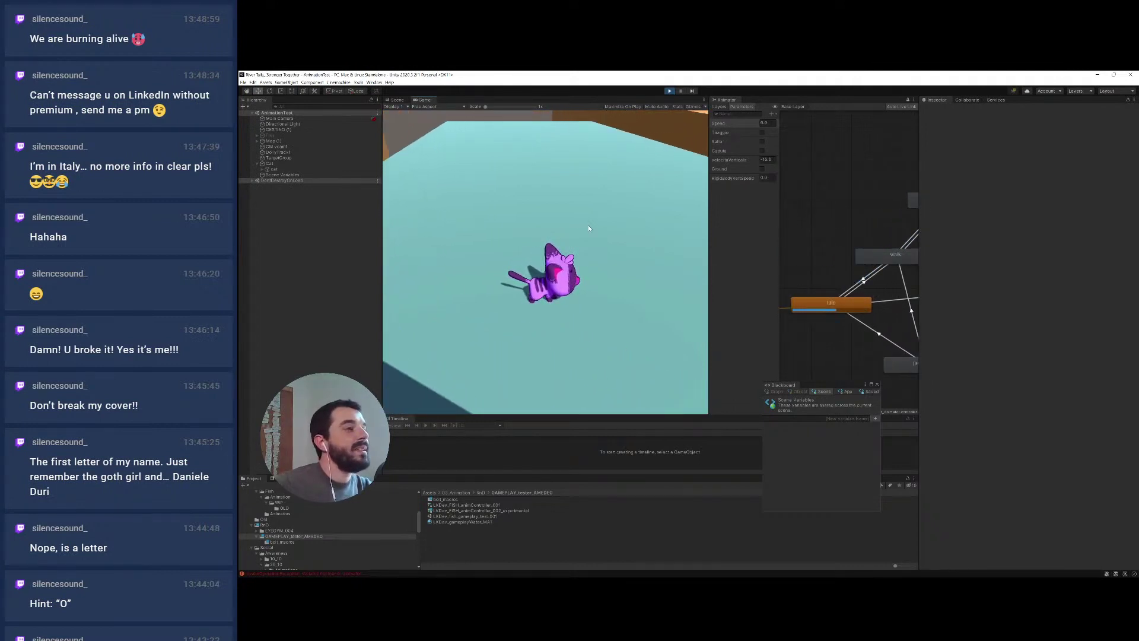
Run the cat in all four directions and jump to test its idle, walk, run and jump Animator states
key("a")
key("w")
key("space")
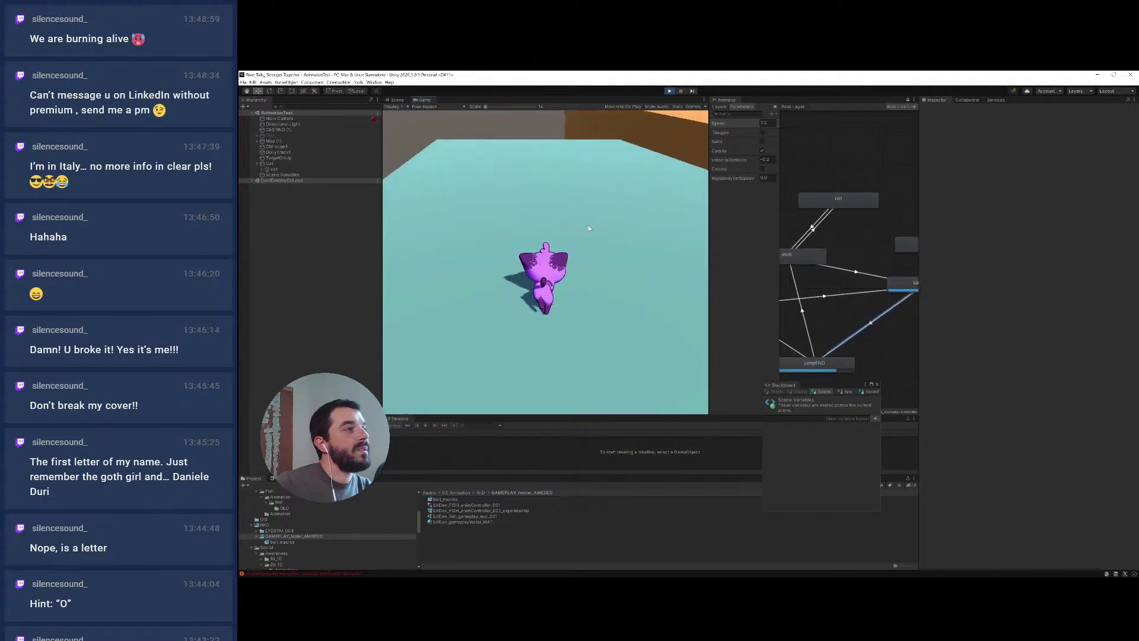
key("d")
key("s")
key("a")
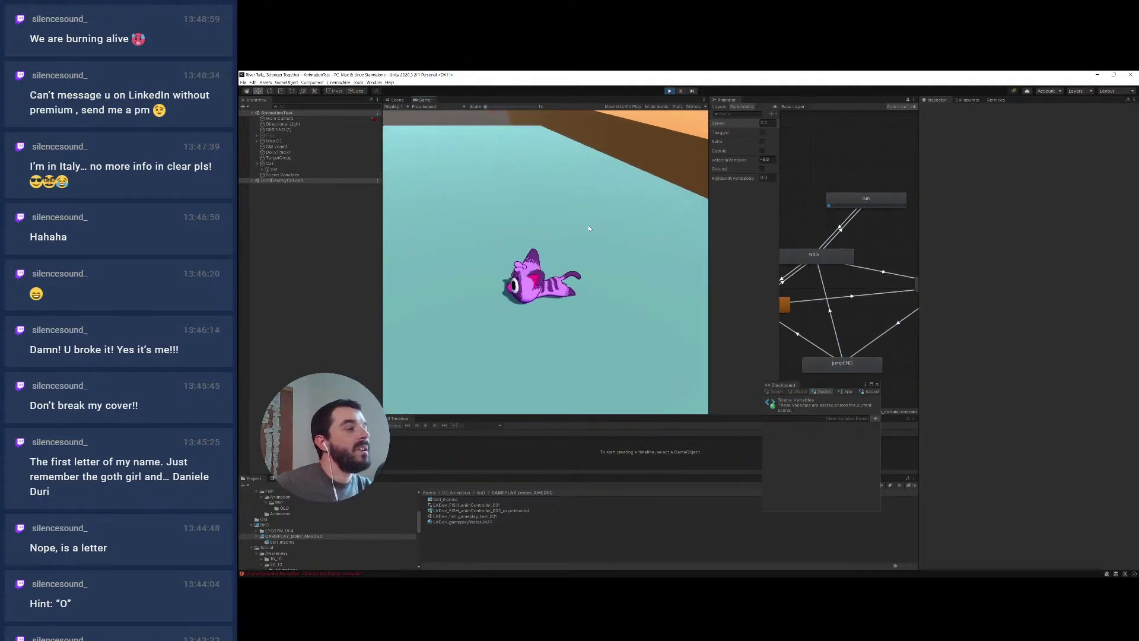
key("w")
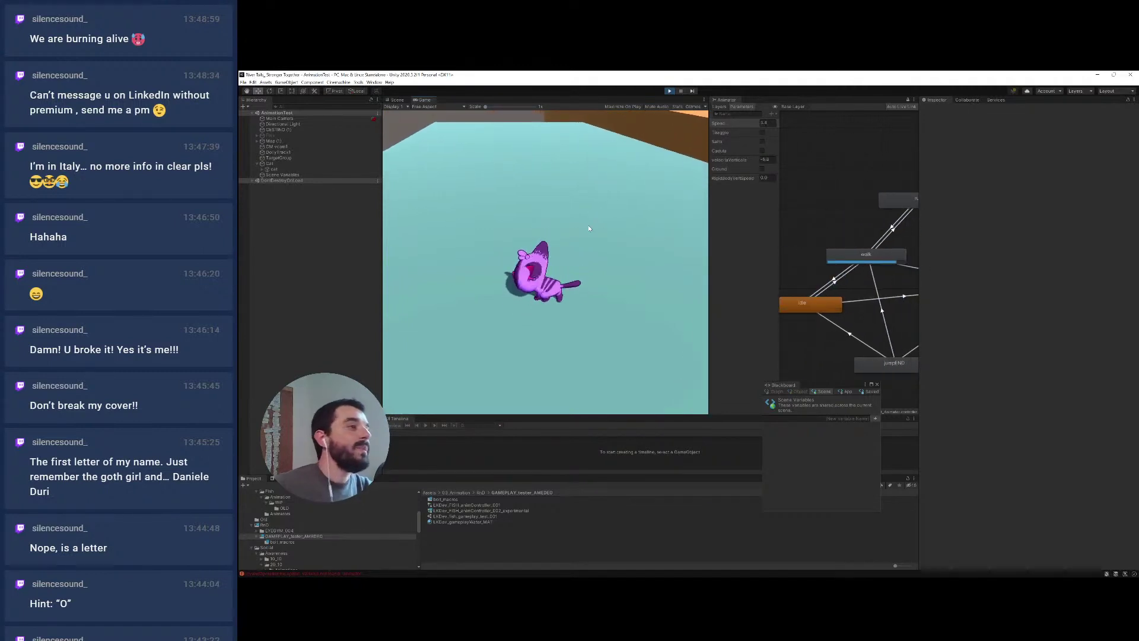
key("s")
key("d")
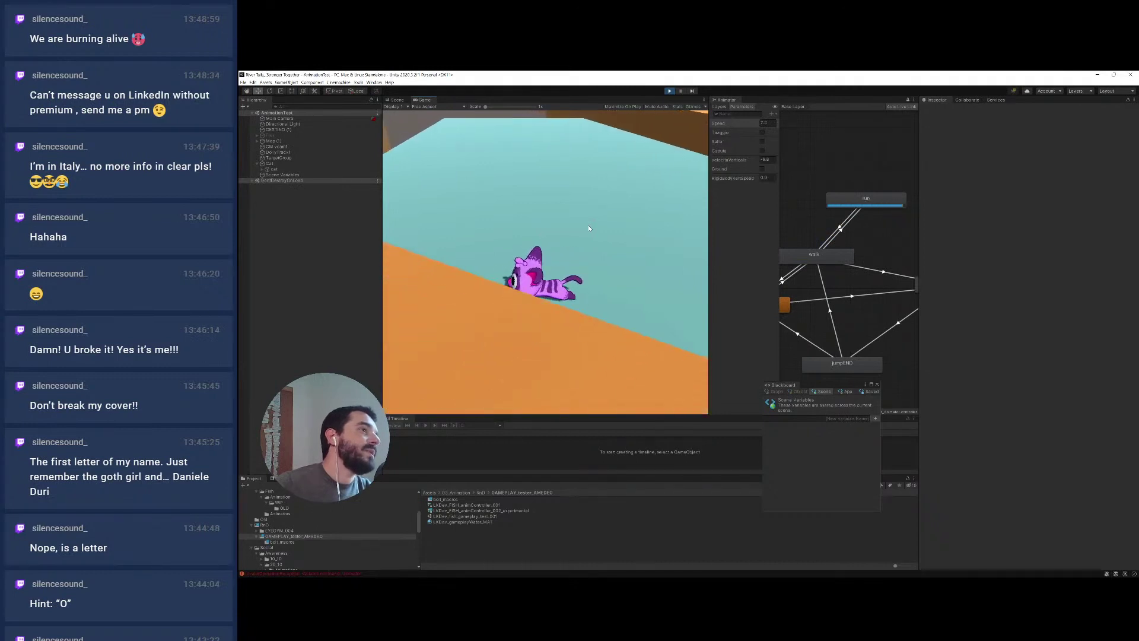
key("w")
key("a")
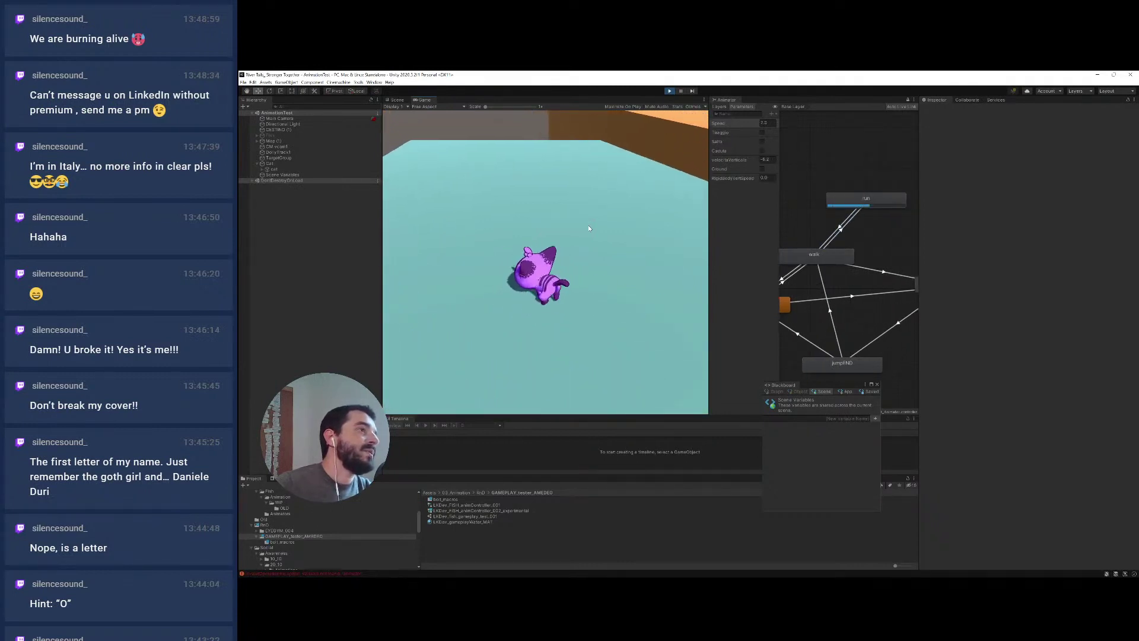
key("d")
key("space")
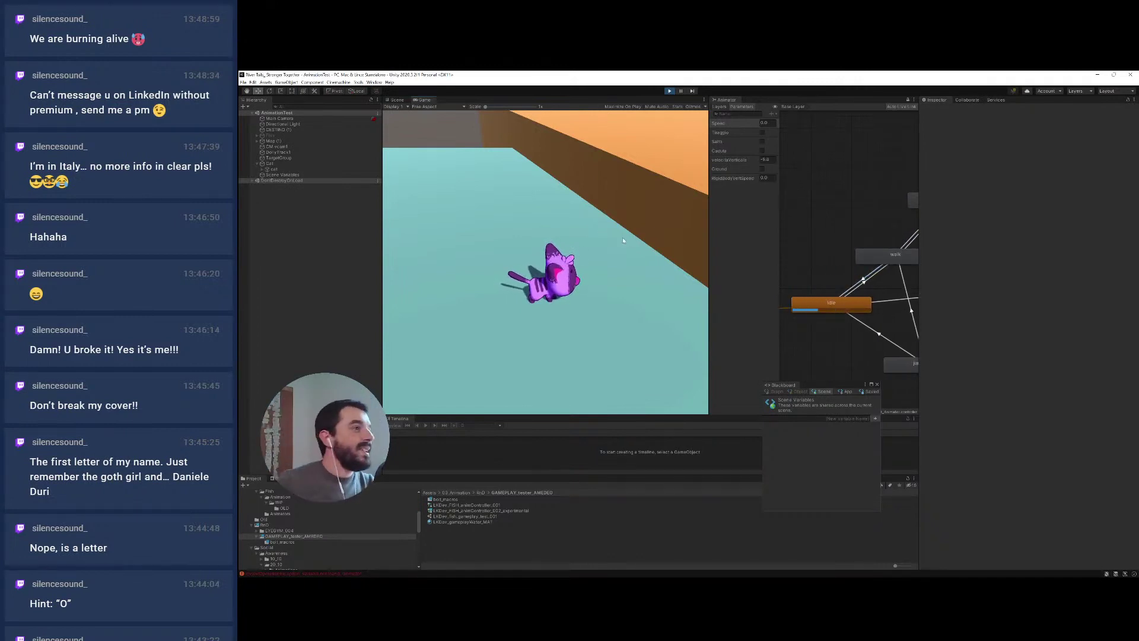
key("s")
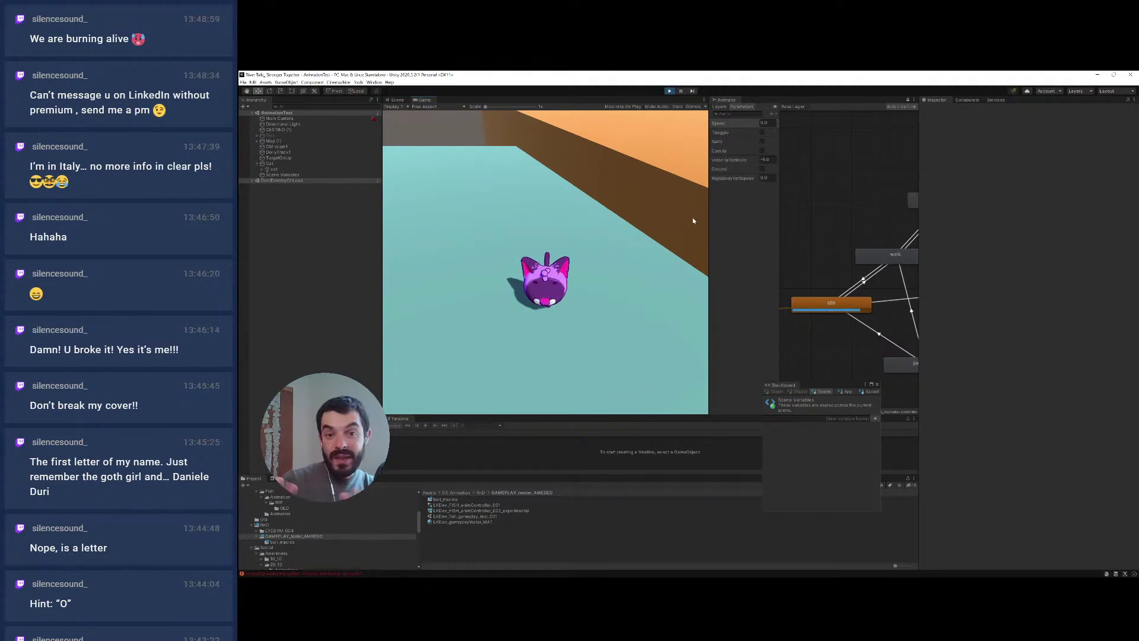